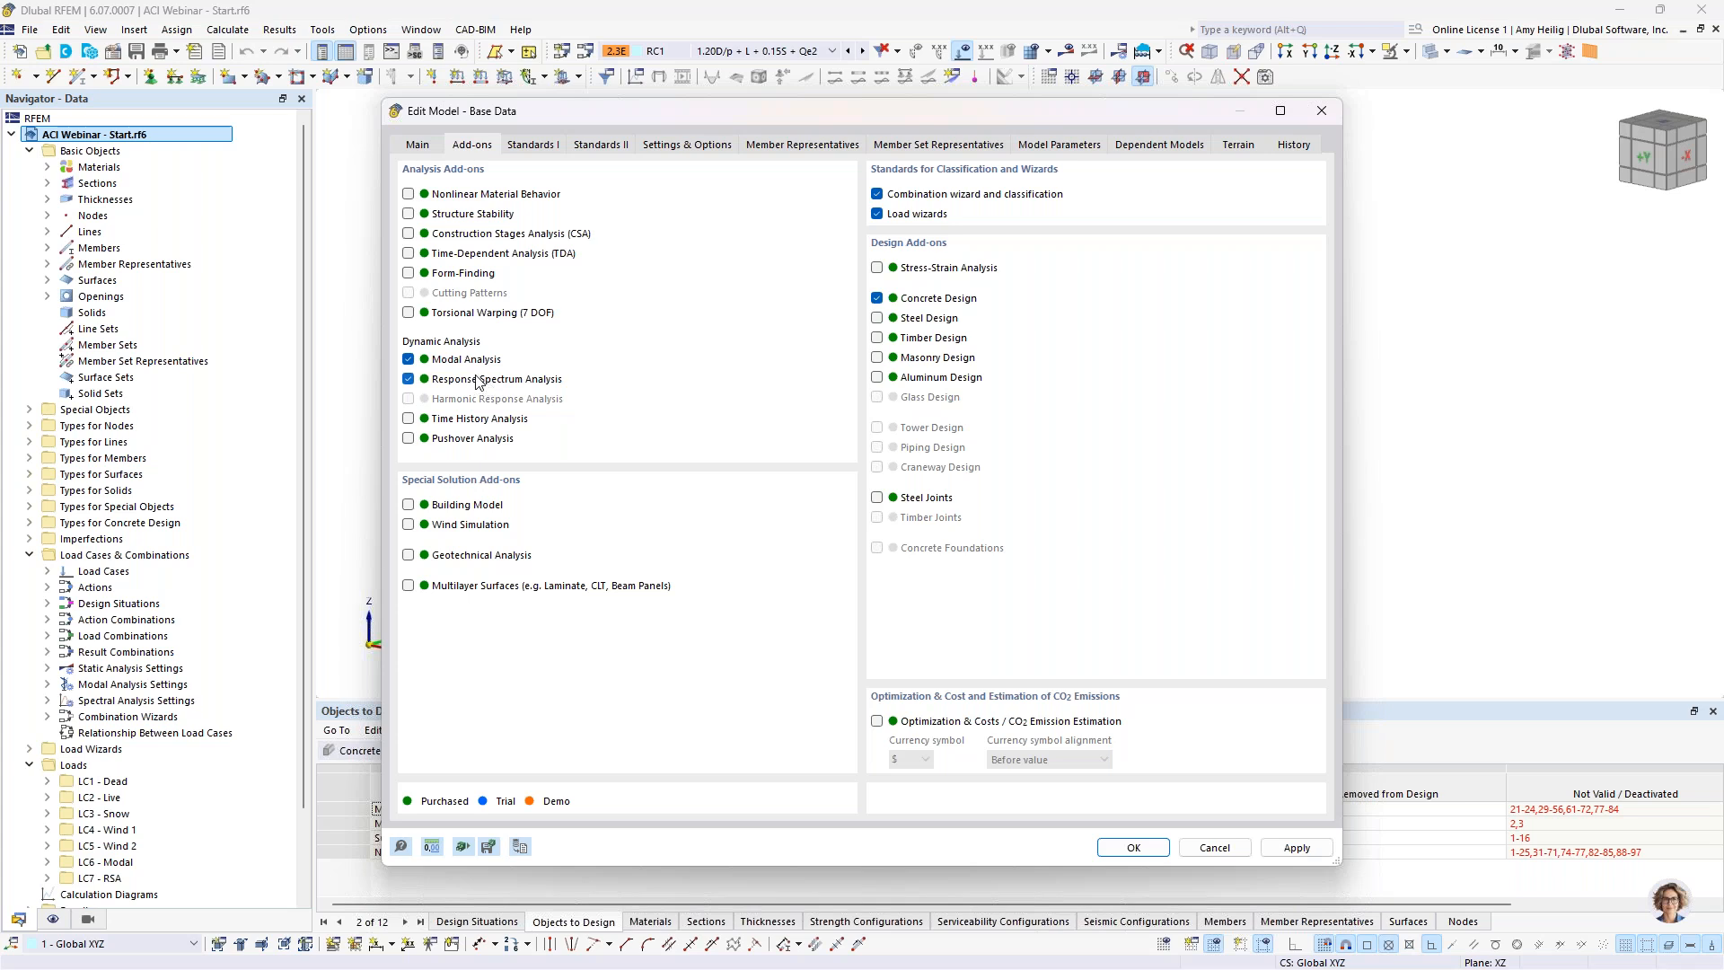
Step: Review the standards available for load combinations and concrete design in the model's base data, and close it without changes
click(535, 146)
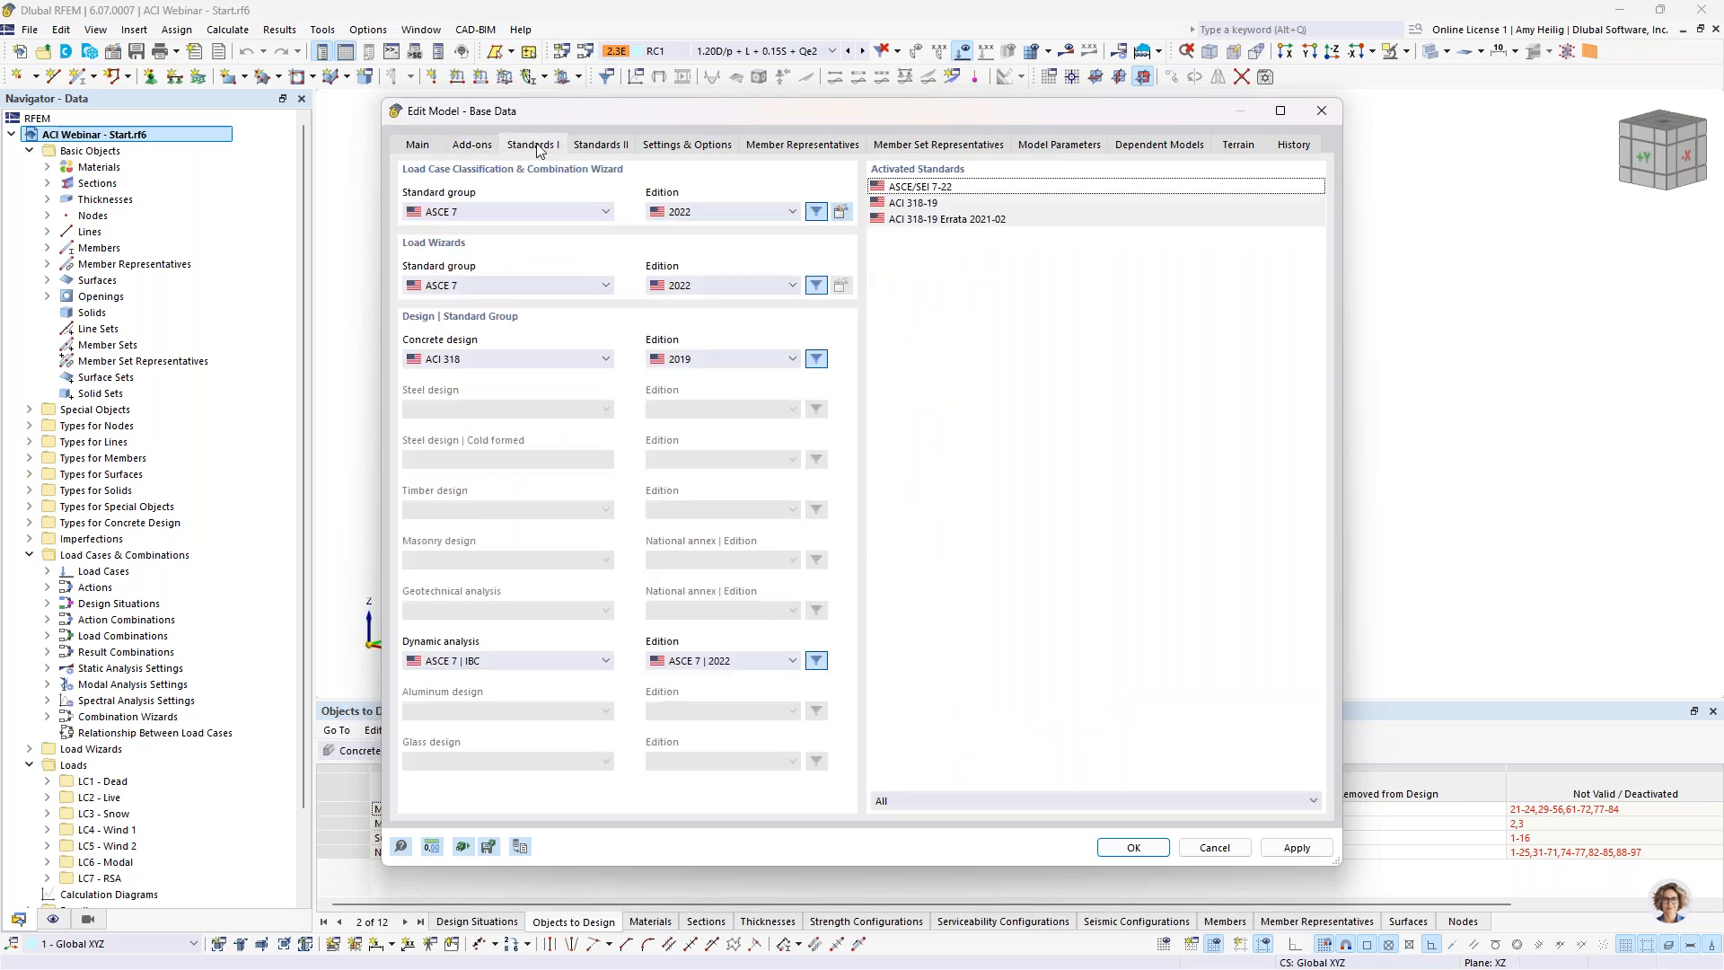
click(530, 211)
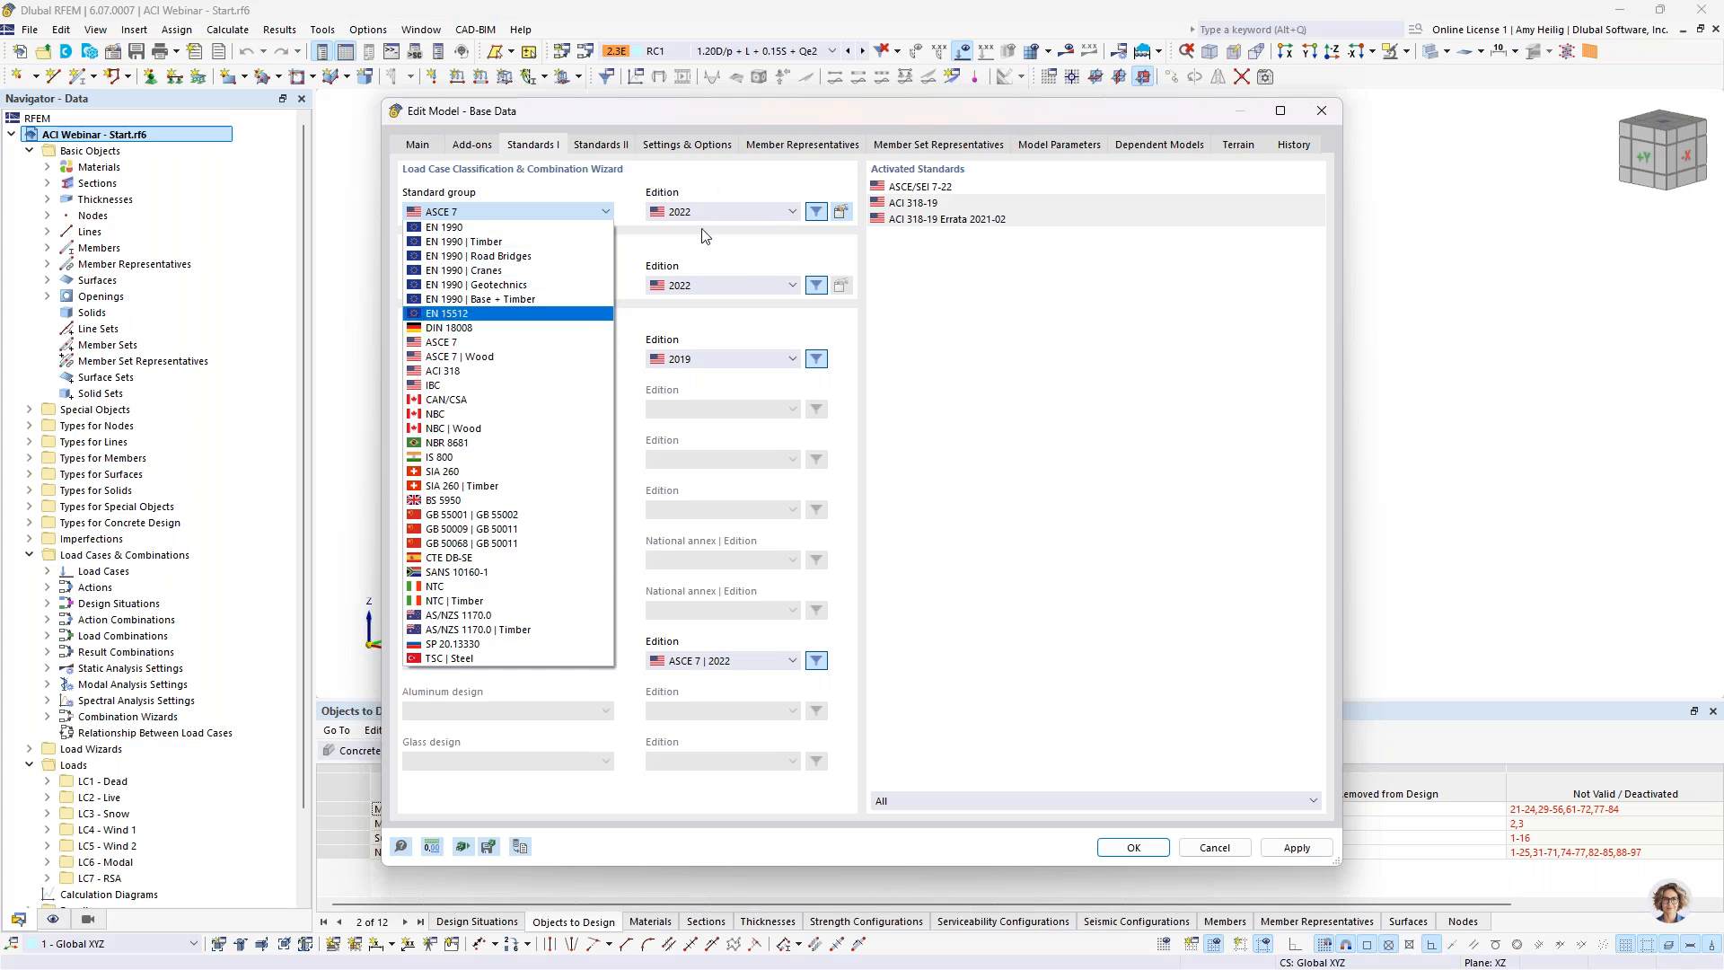
click(676, 221)
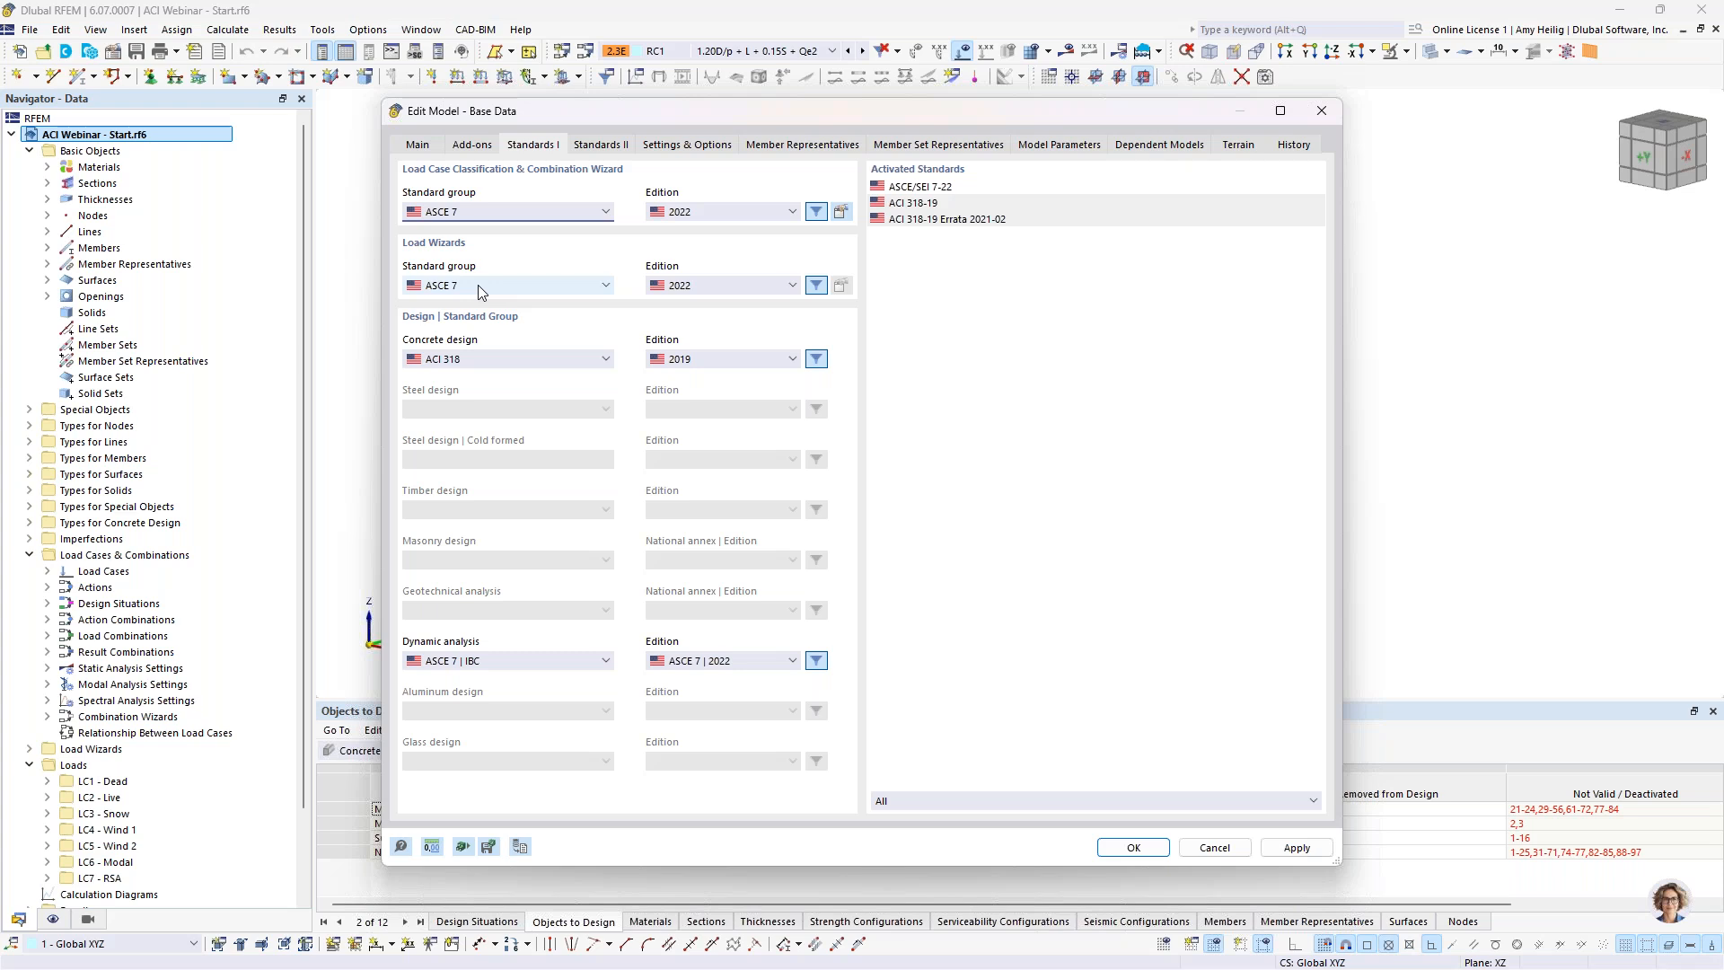
click(499, 360)
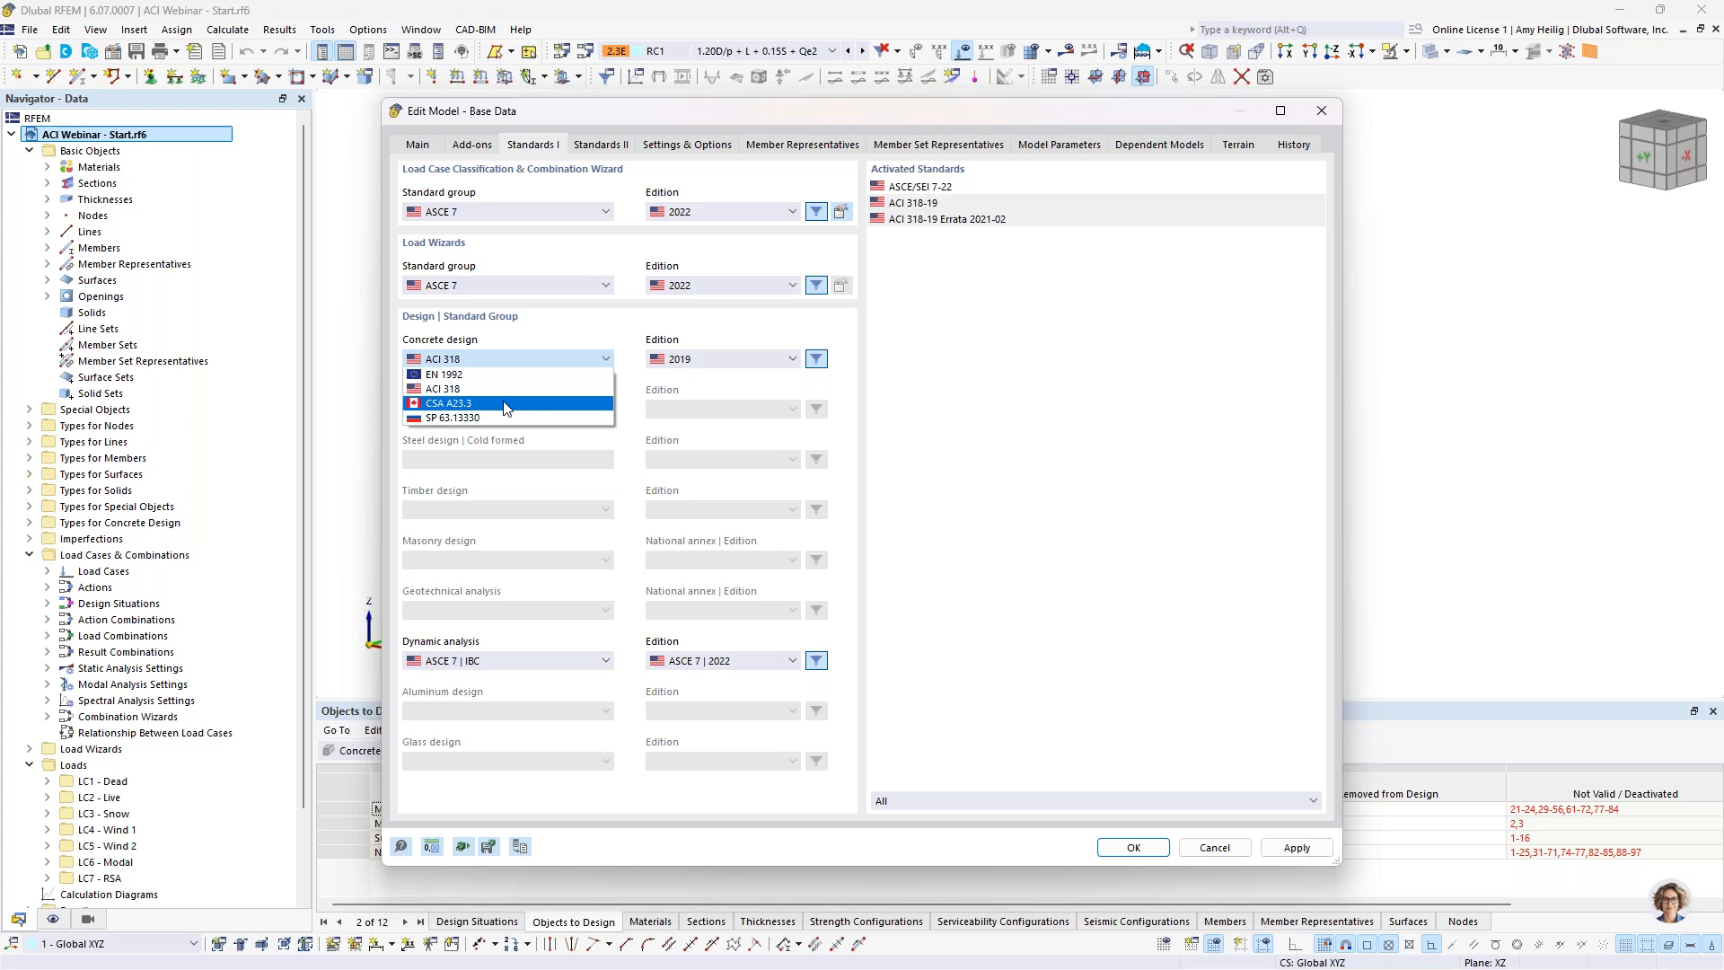
click(625, 493)
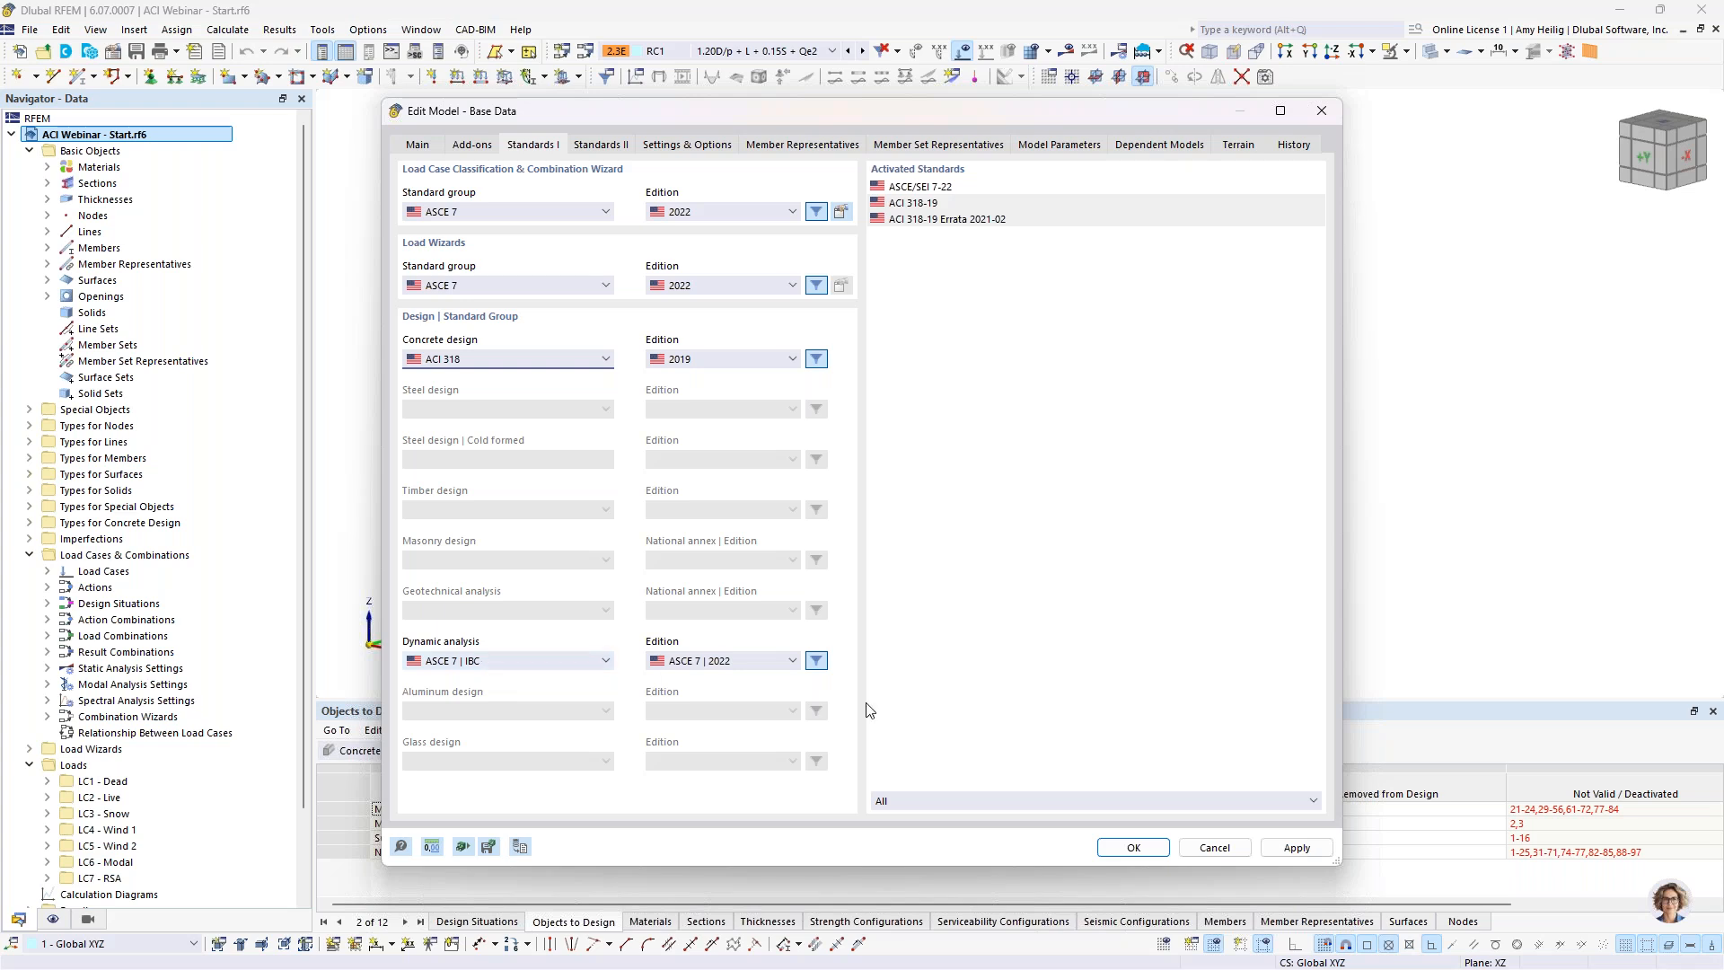
click(1203, 849)
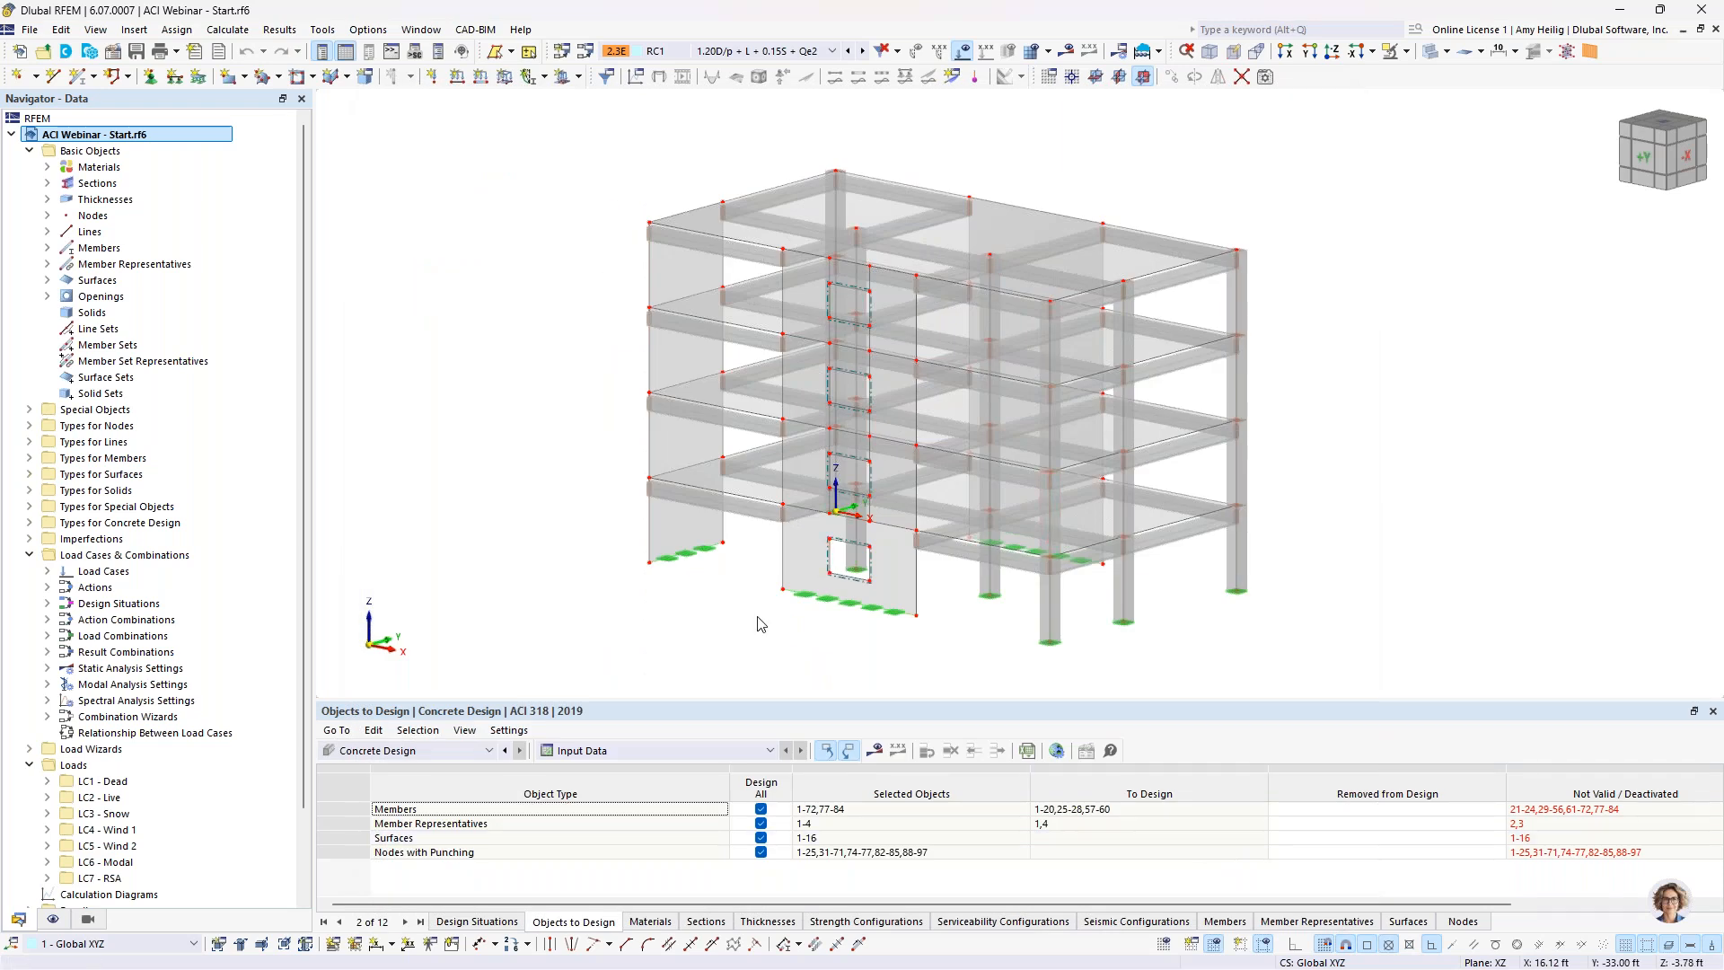
Step: Highlight the objects made of the 5000 psi concrete and open that material's properties
middle_drag(759, 627, 714, 597)
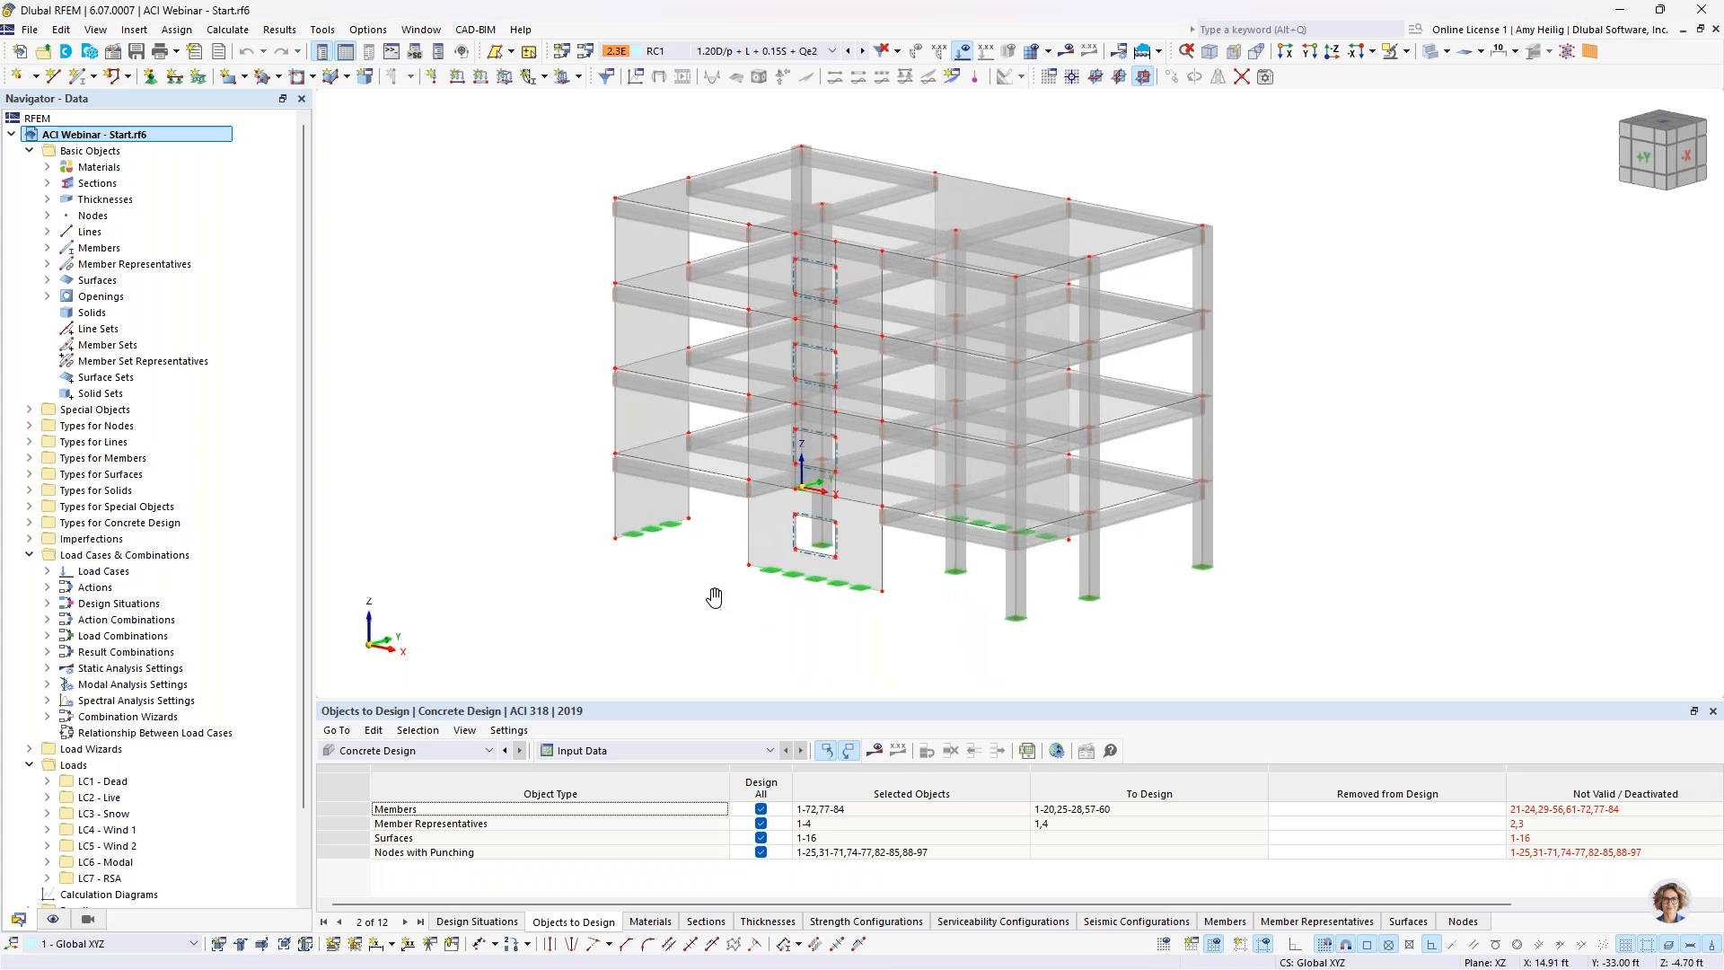
click(44, 171)
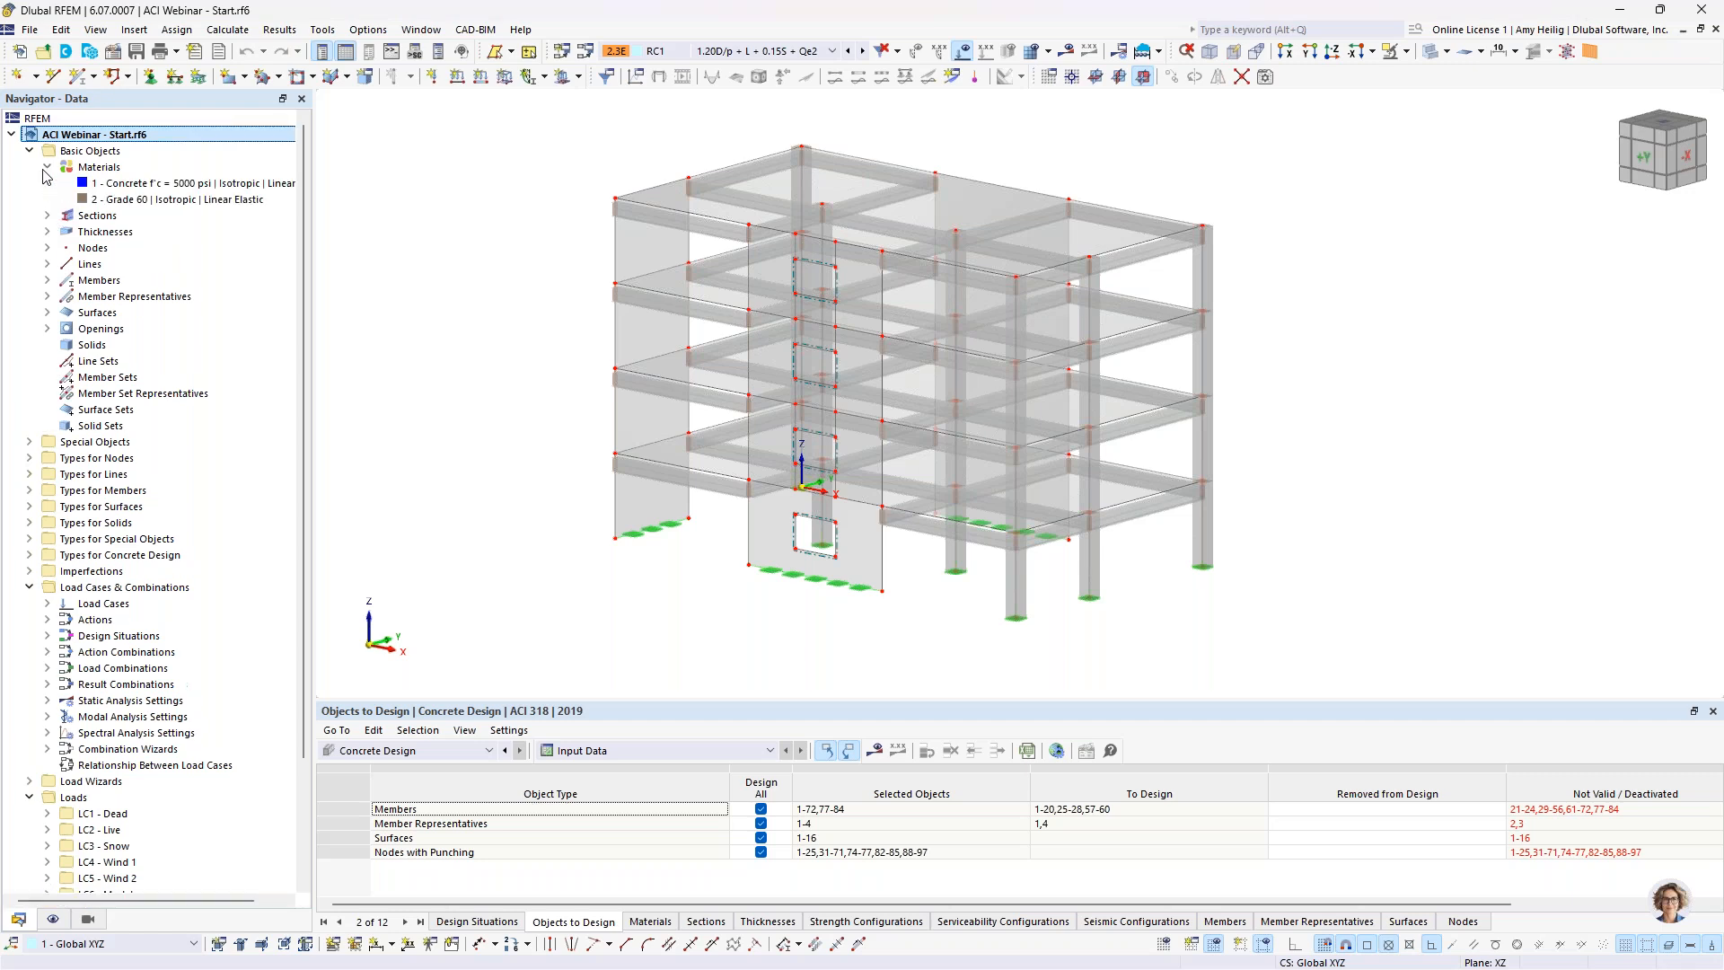
click(108, 185)
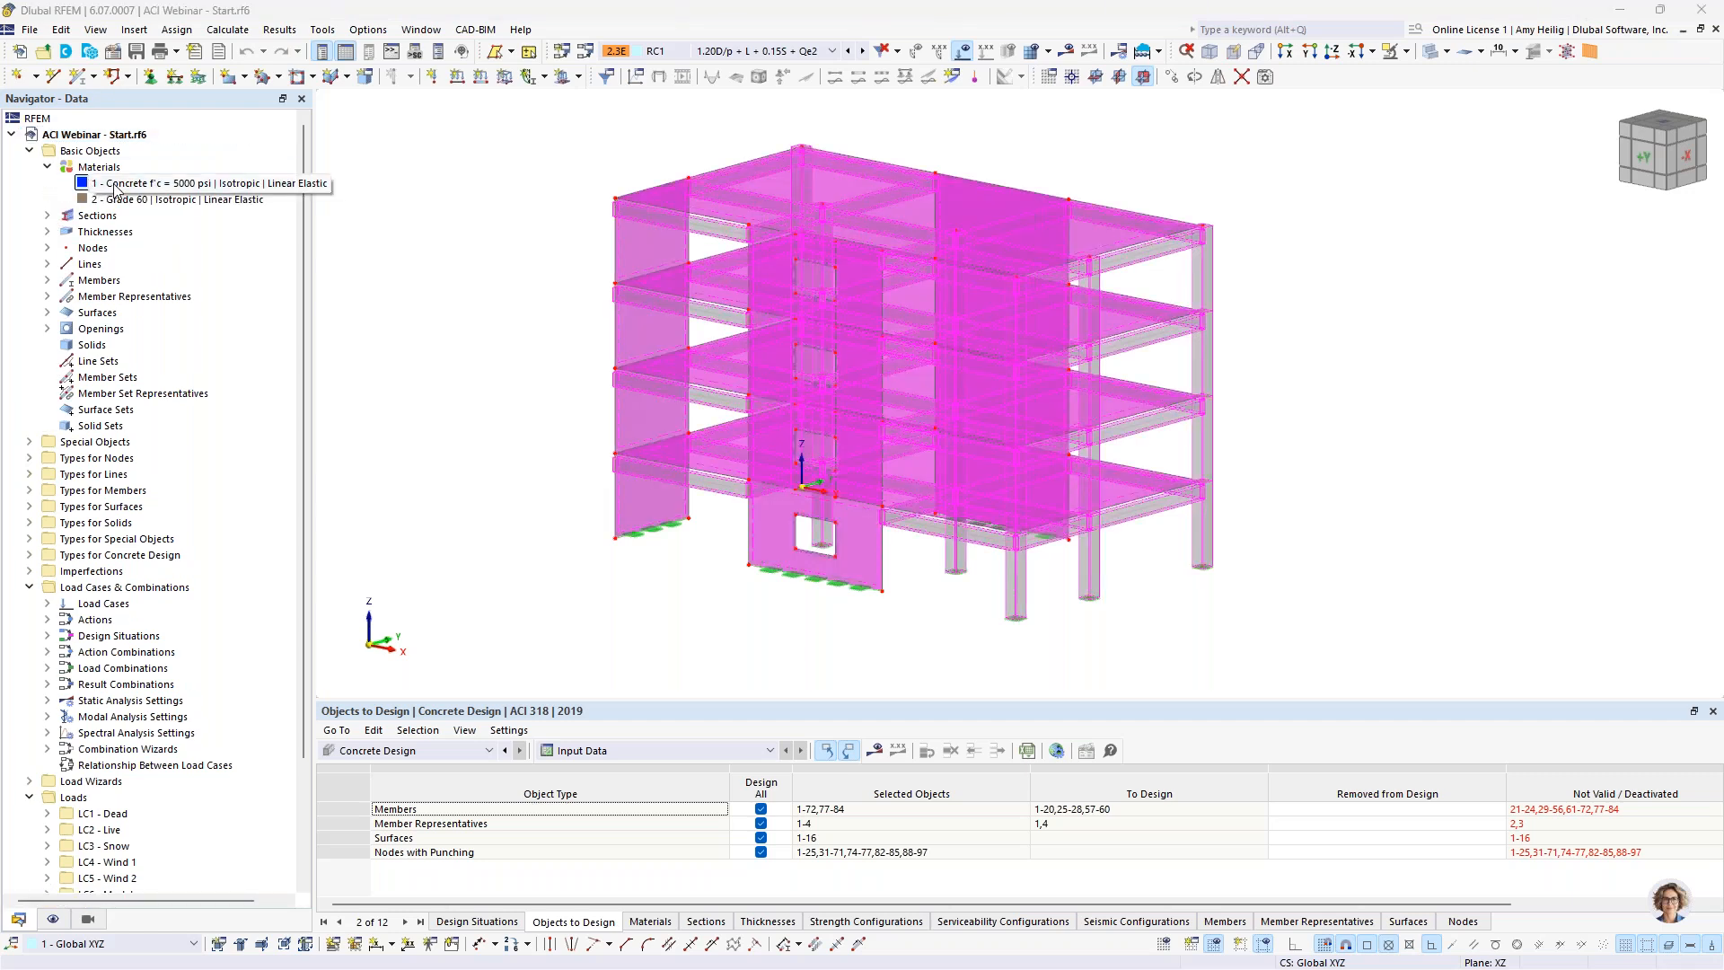
double_click(115, 185)
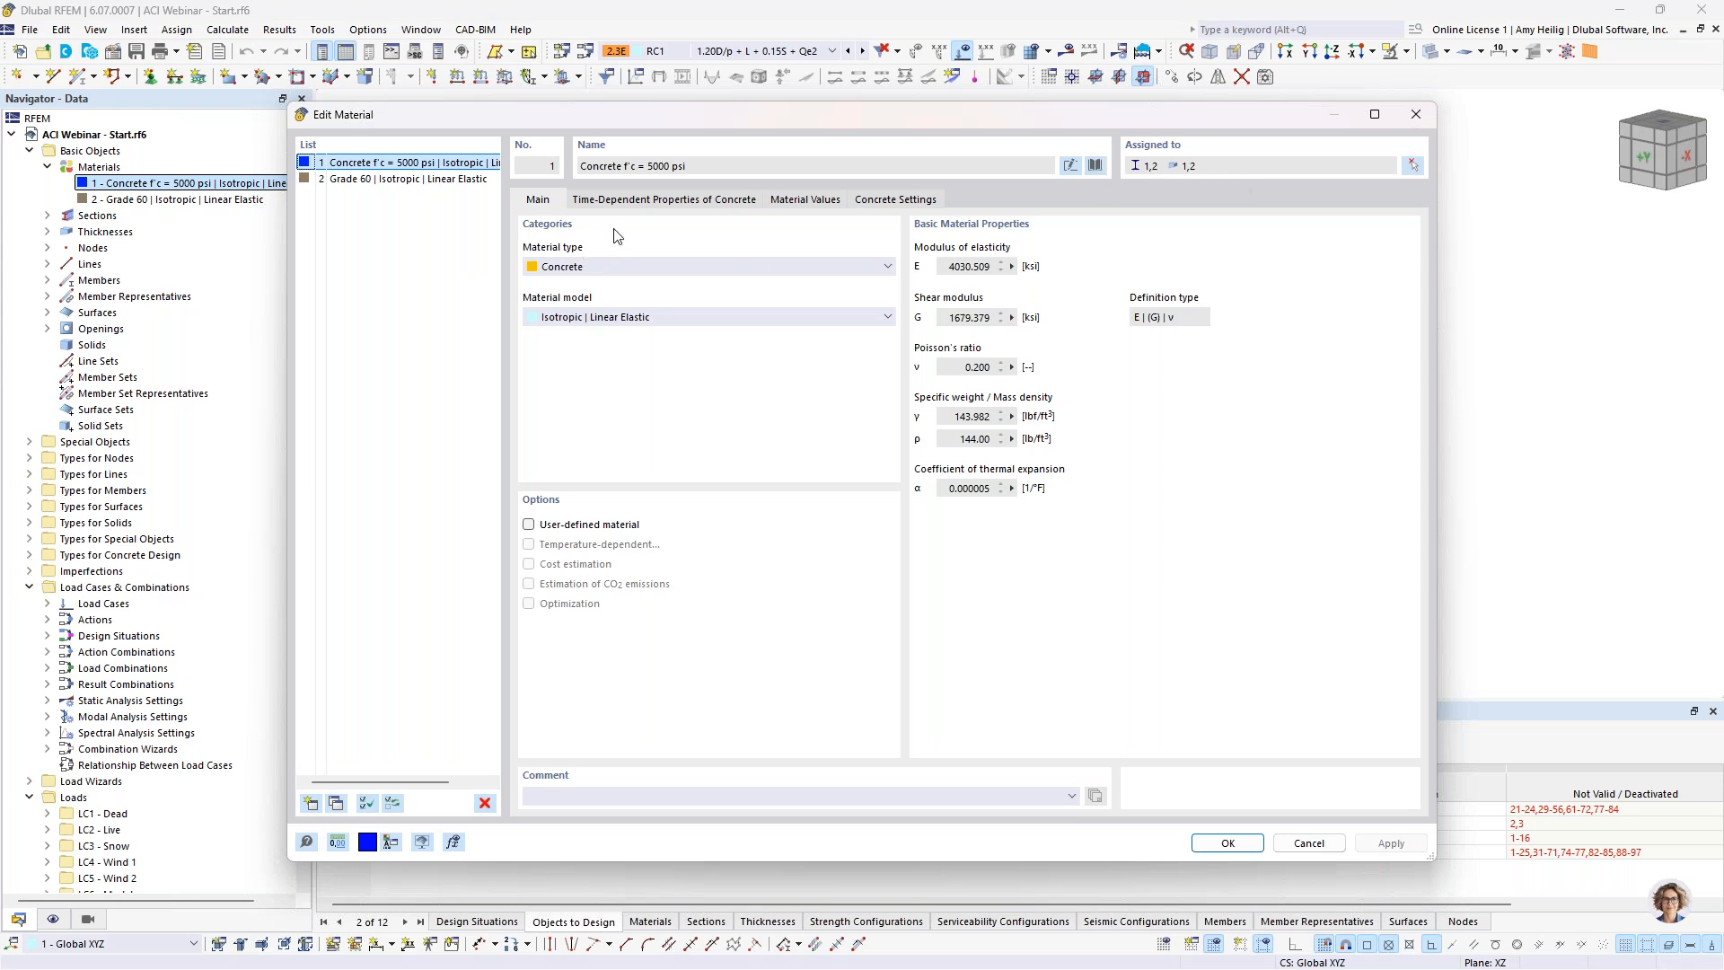
Step: Try the creep and shrinkage options in the concrete's time-dependent properties, and return to its main properties
click(628, 203)
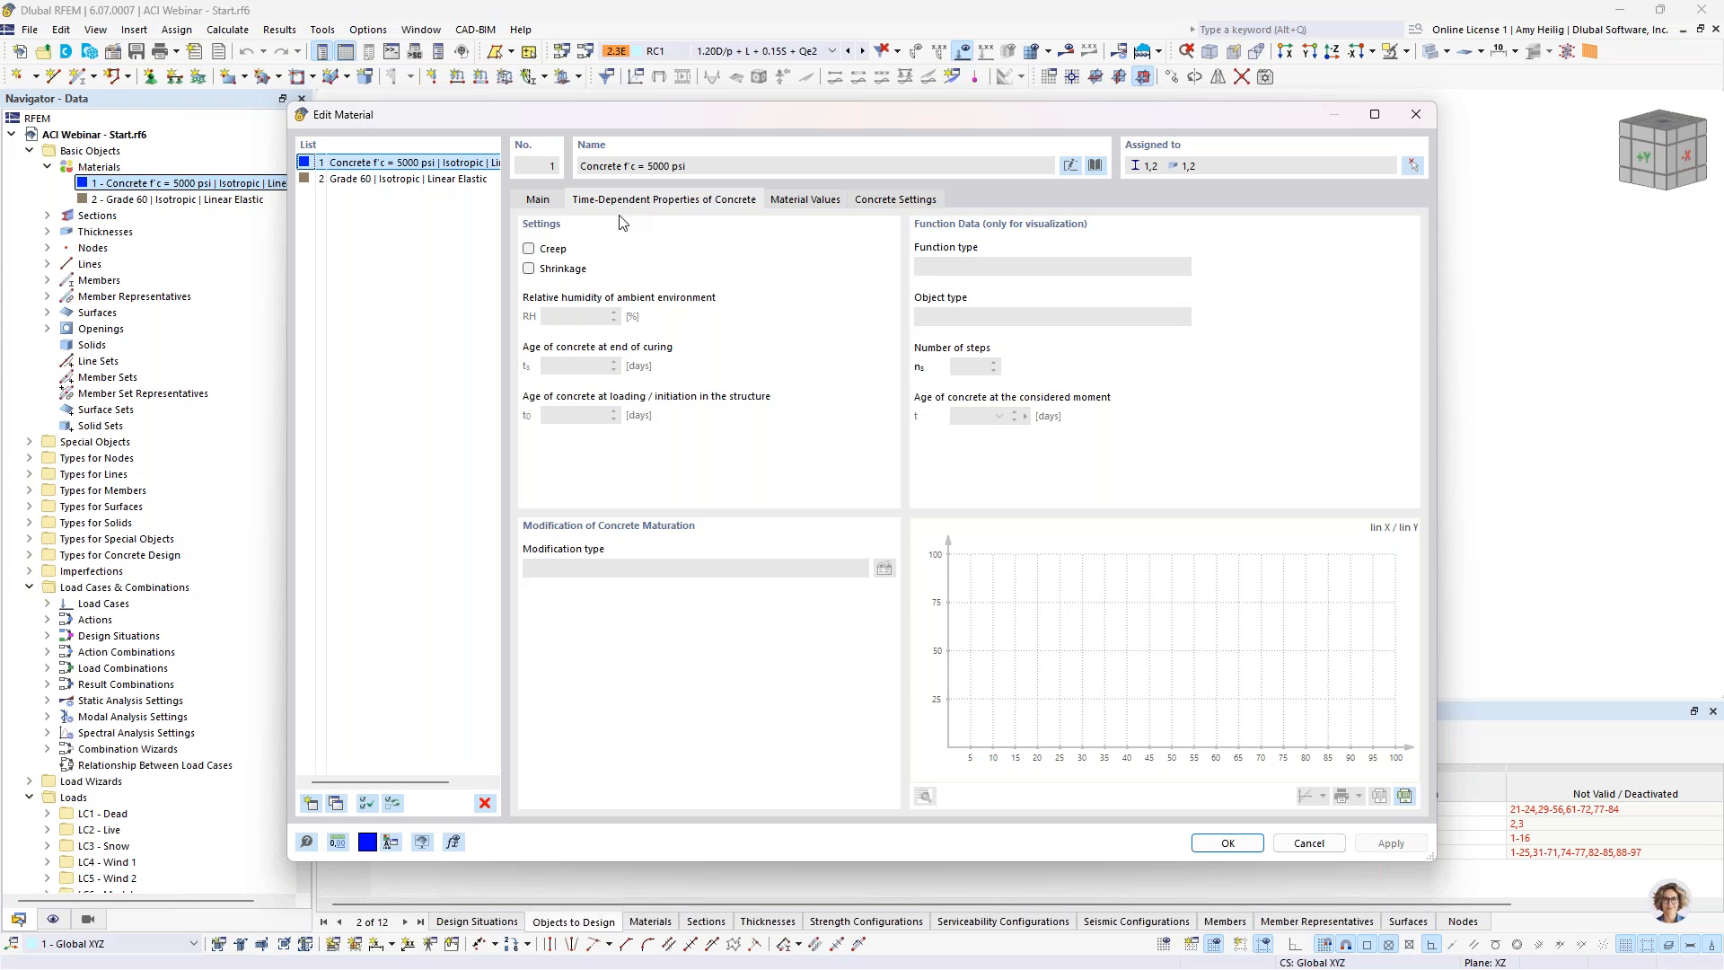
click(529, 269)
click(528, 269)
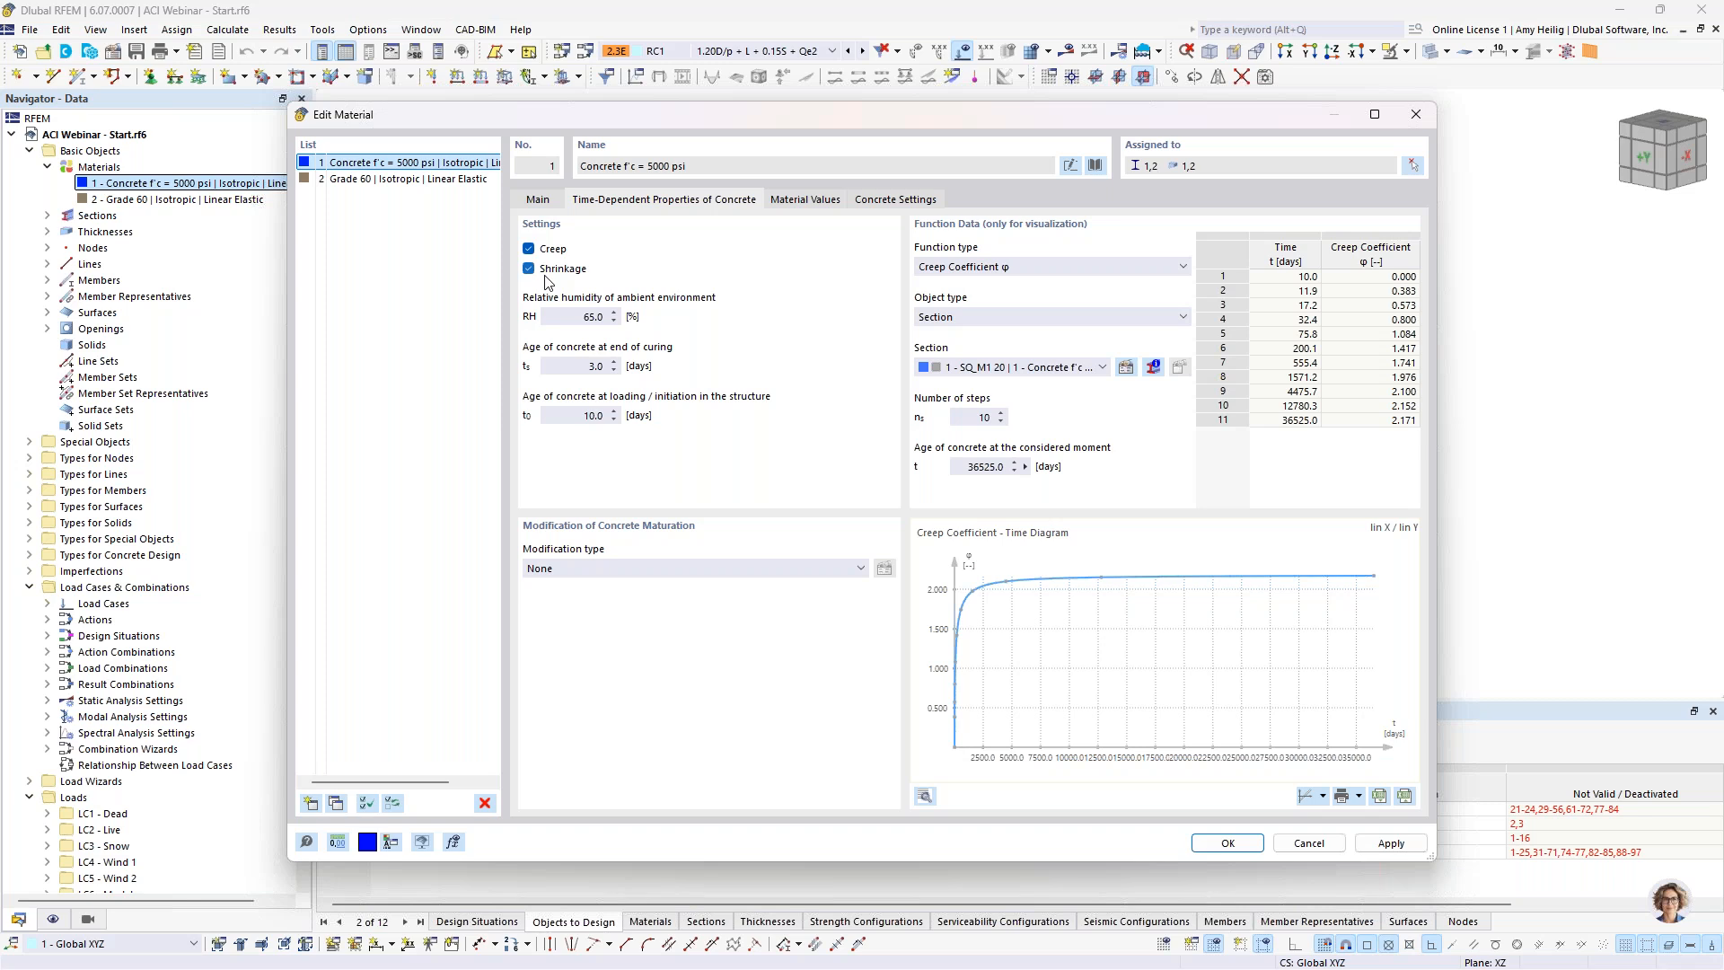
click(528, 268)
click(529, 249)
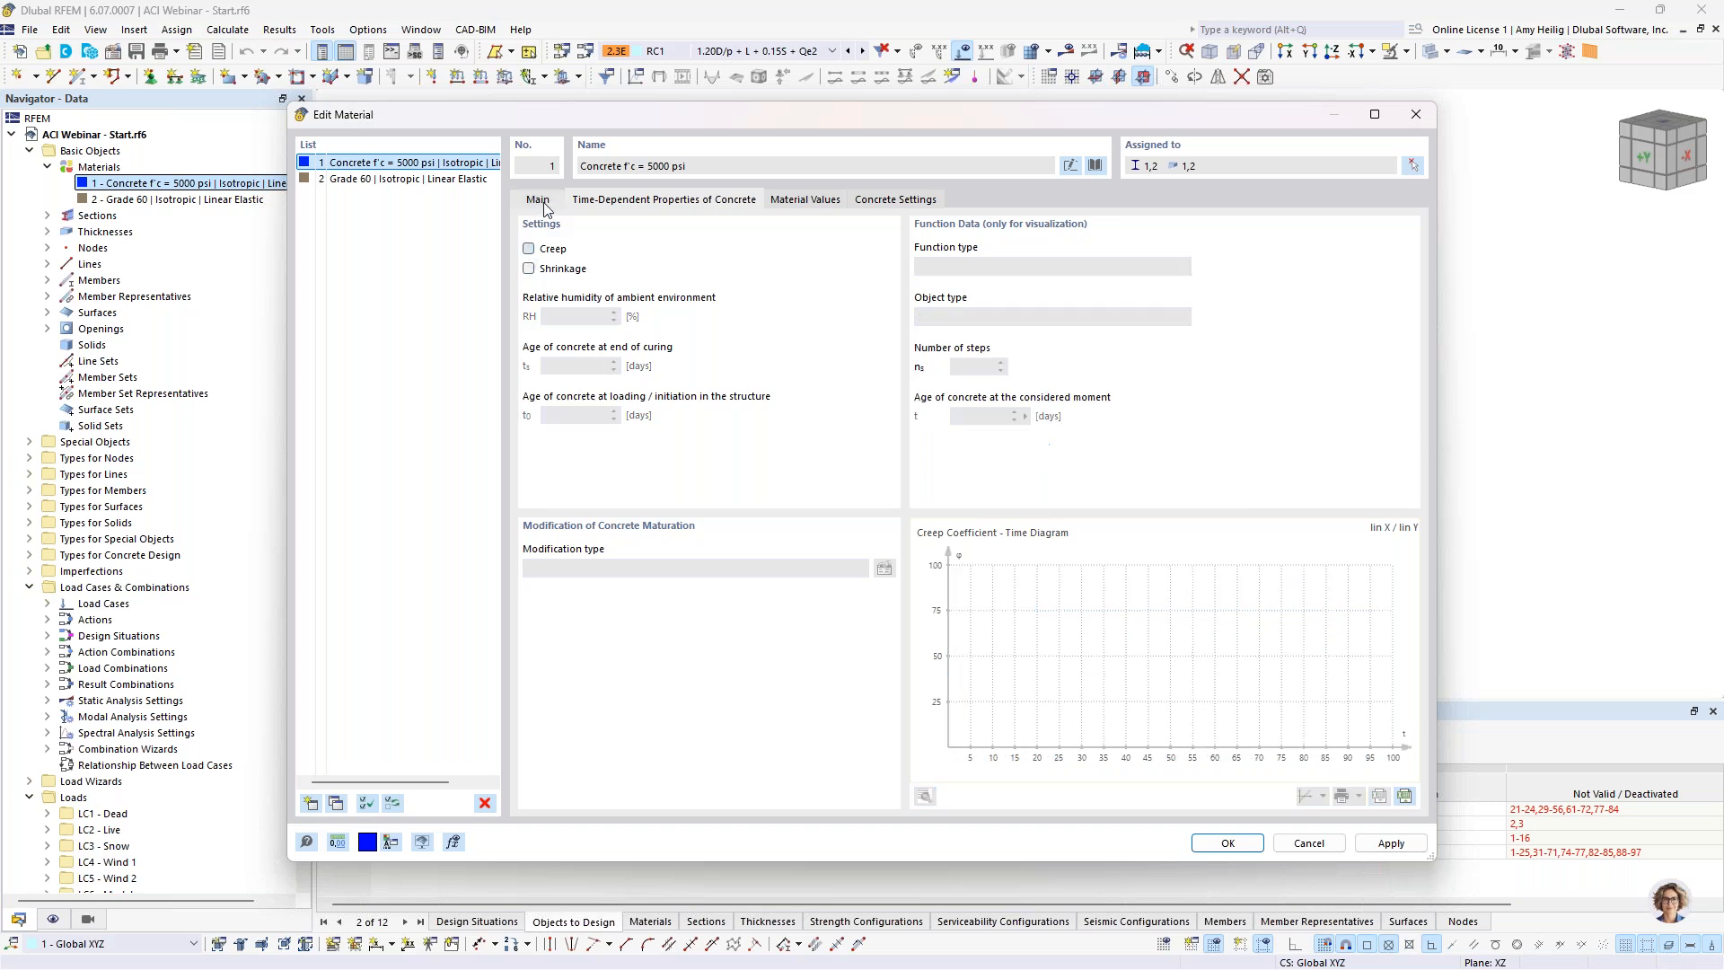
click(542, 201)
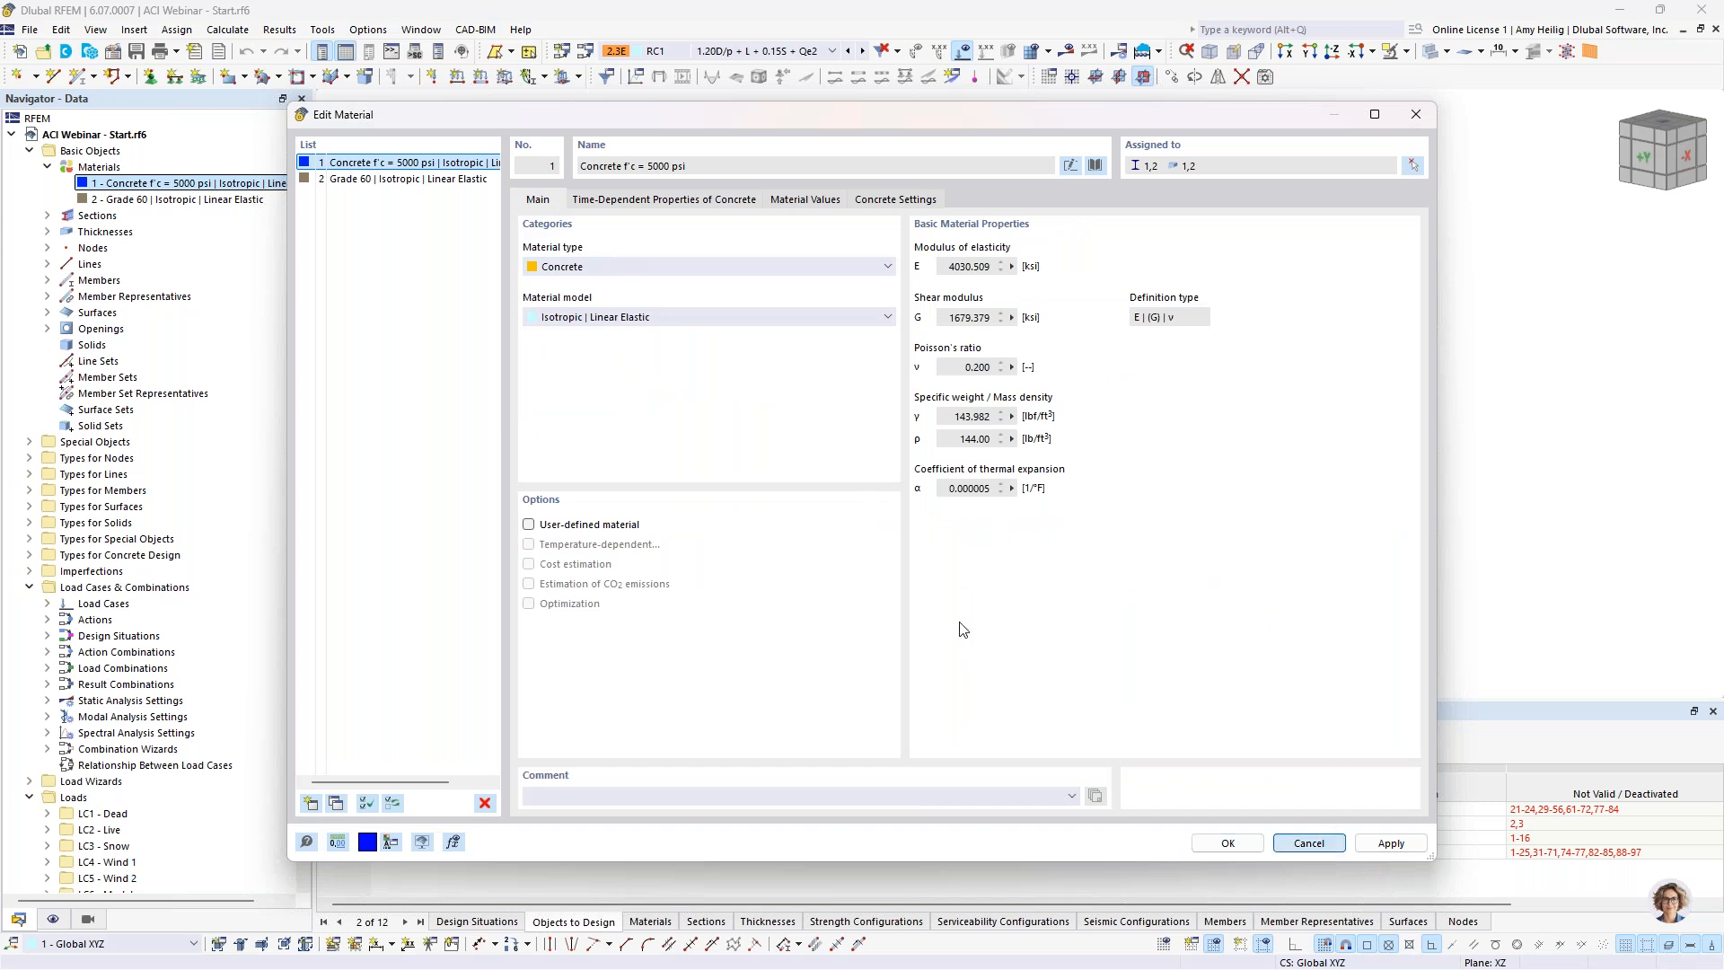
Step: Highlight the members that use the SQ_M1 20 section and those that use the R_M1 10/20 section
click(48, 216)
click(99, 233)
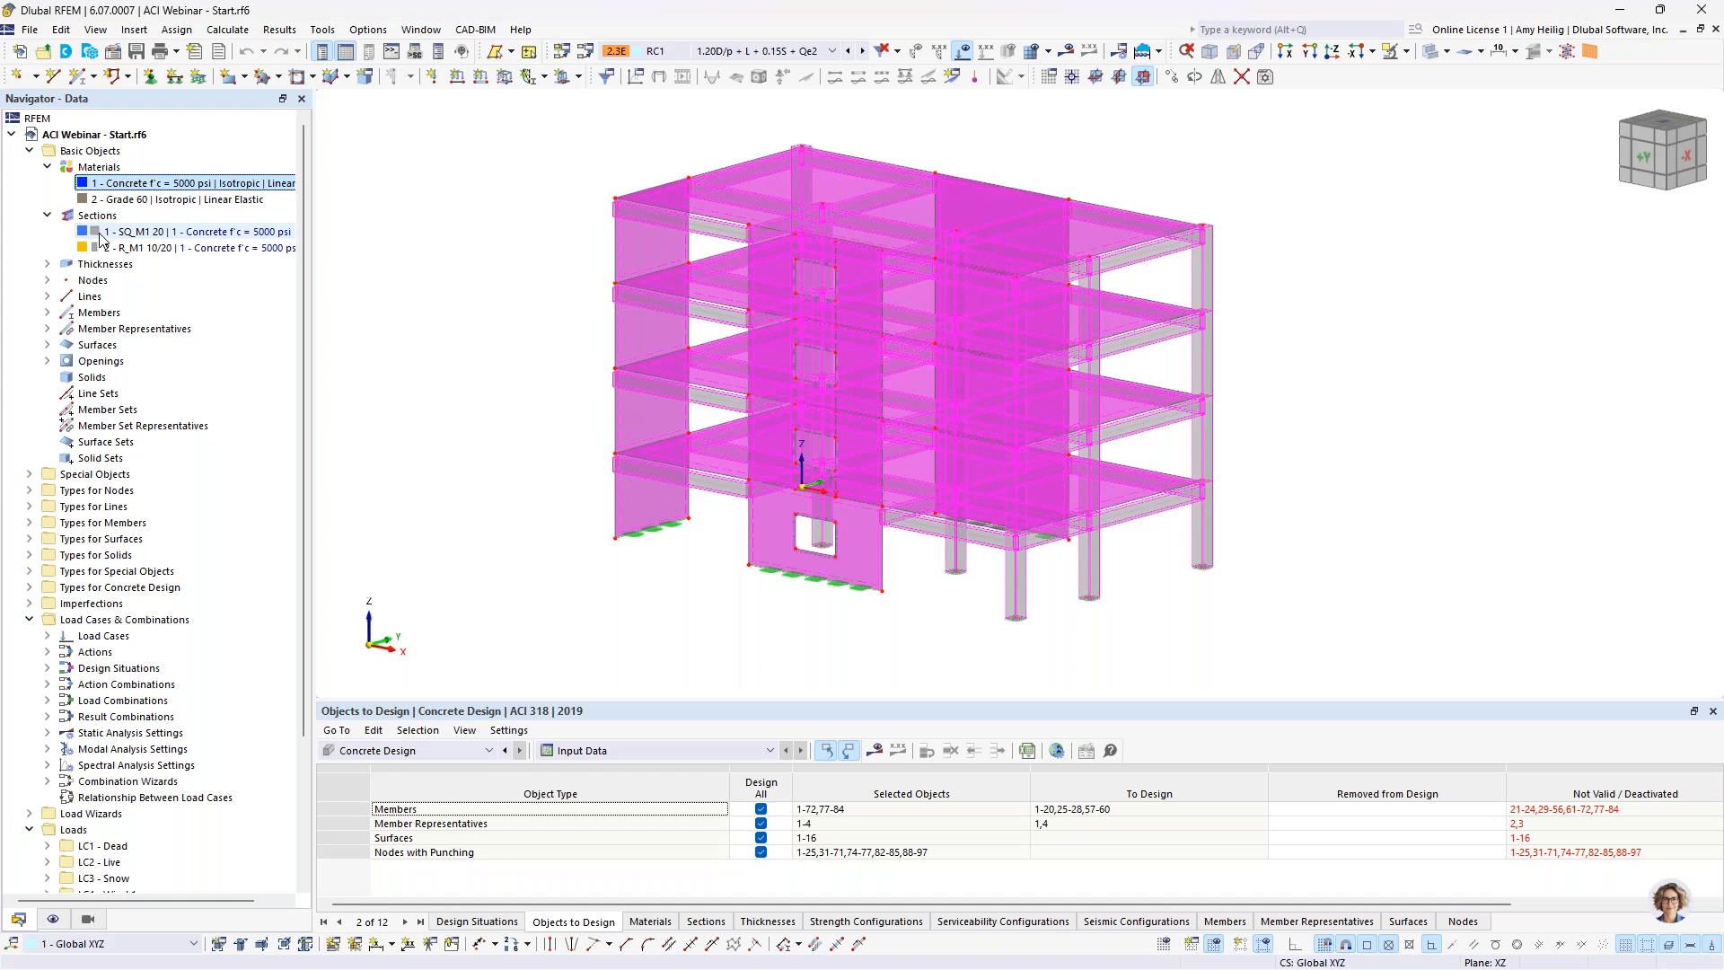
middle_drag(500, 377, 582, 392)
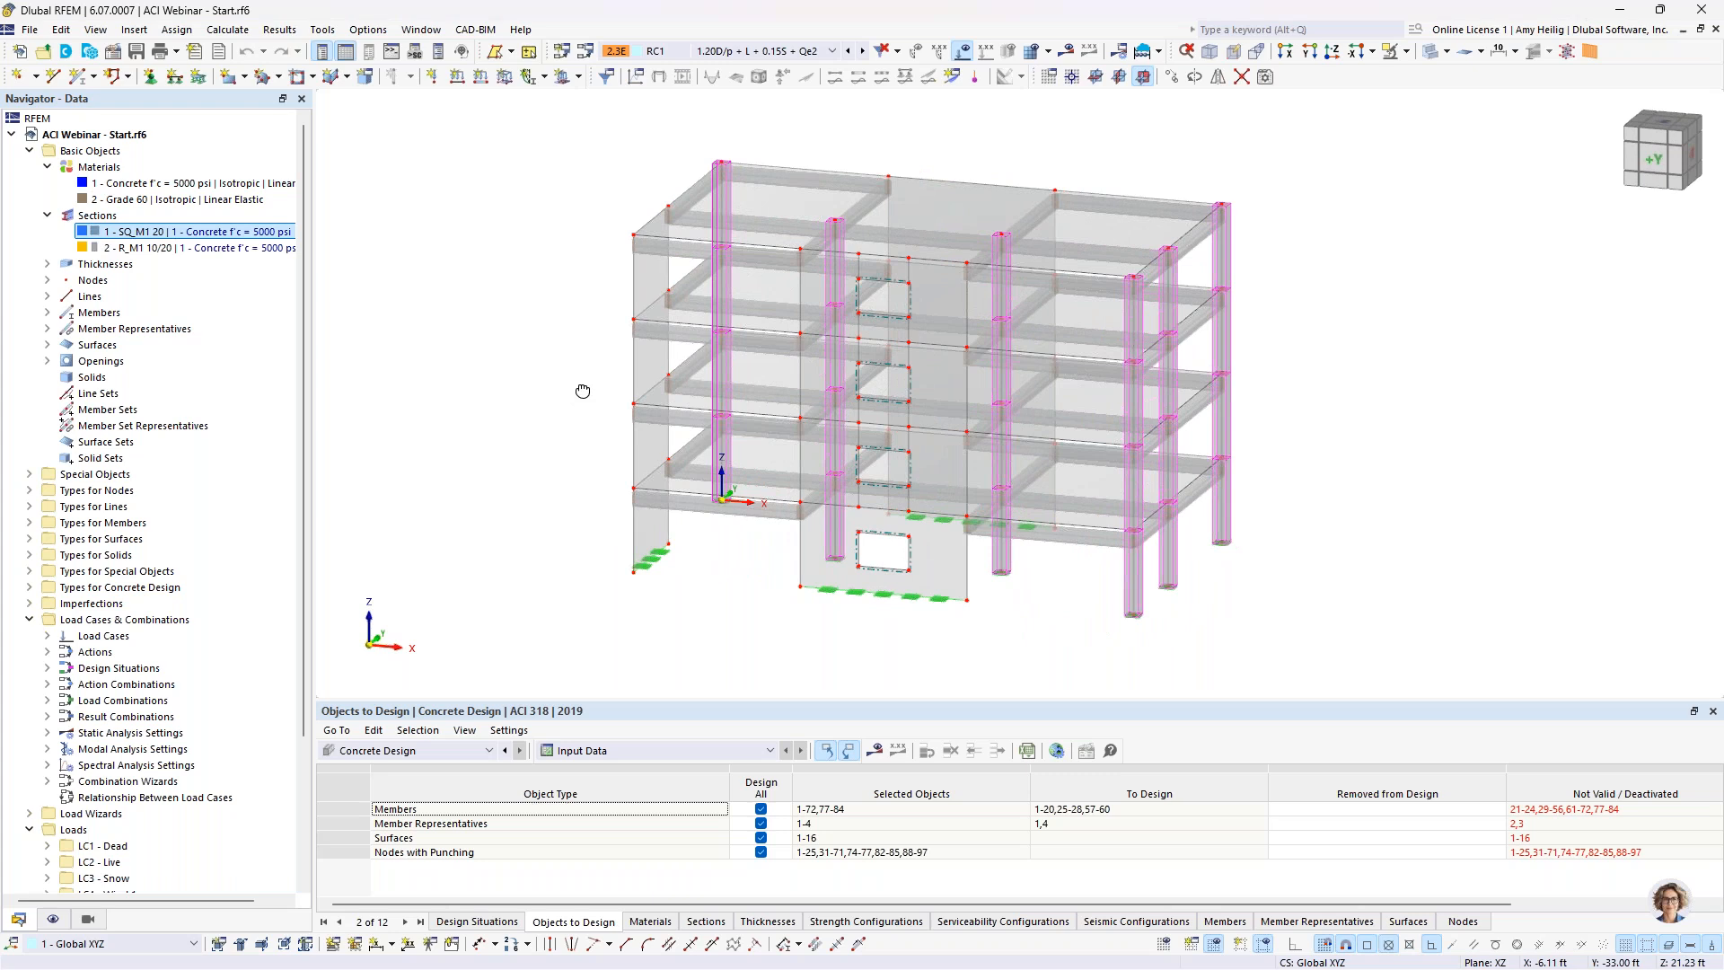
click(141, 250)
ctrl+middle_drag(1495, 413, 1382, 401)
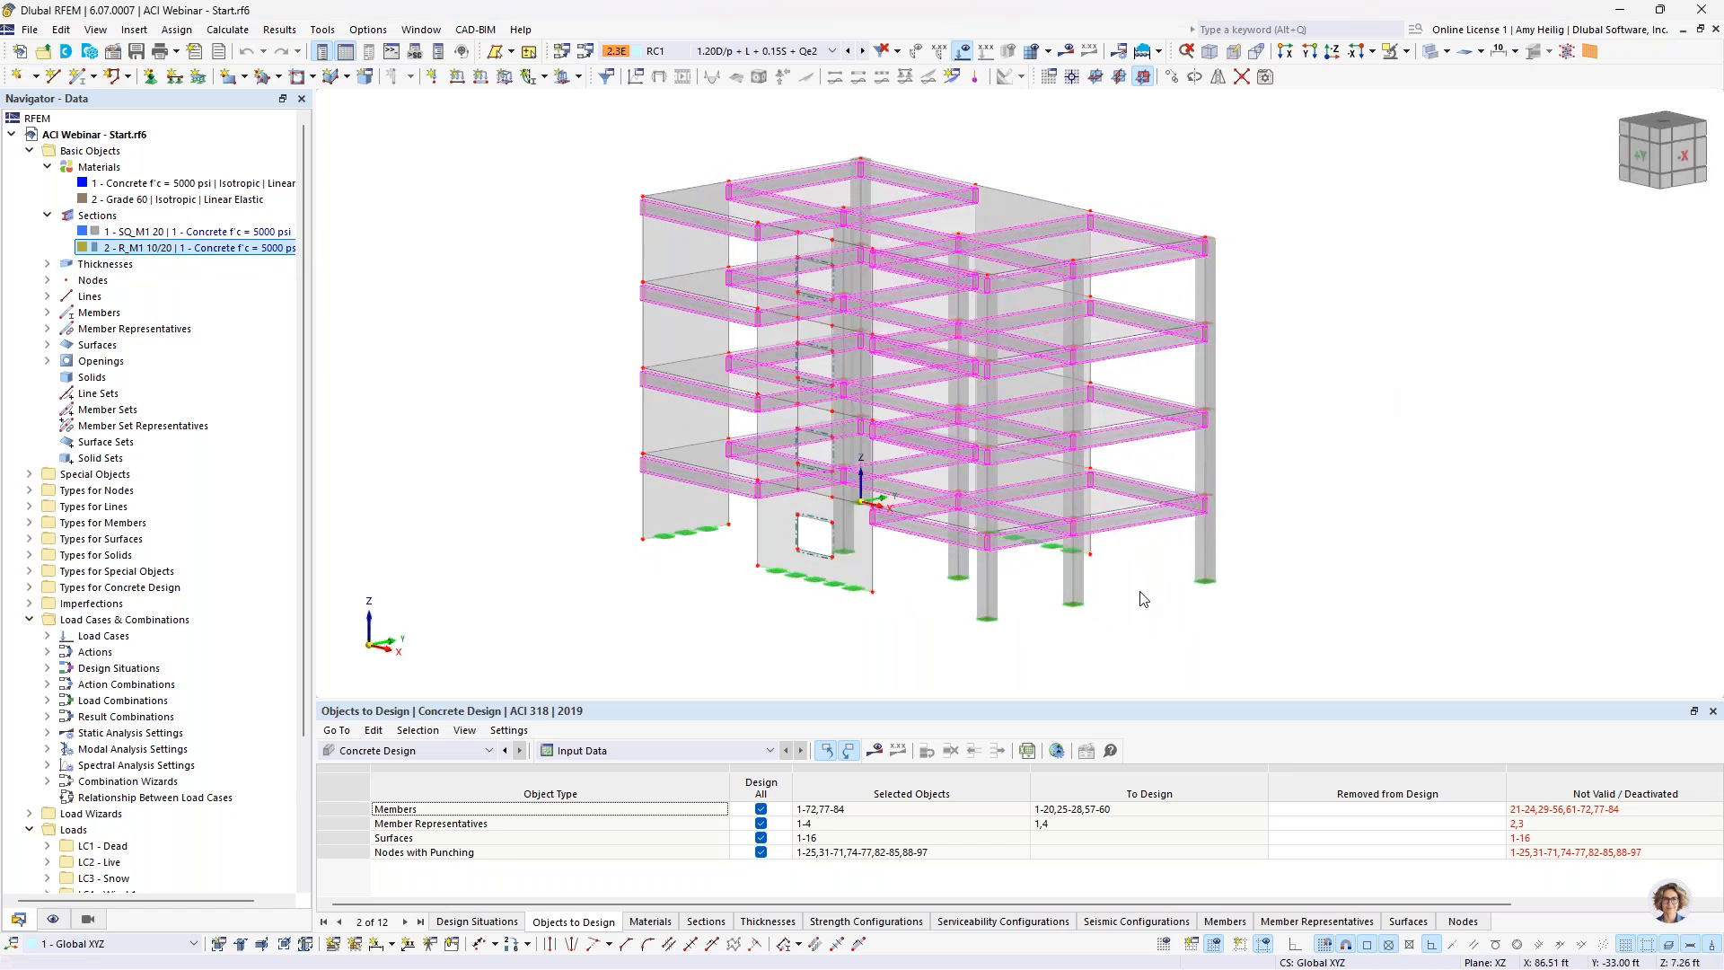
Step: Open the properties of rib member 60 on the lowest floor and view the available member types
click(1161, 587)
scroll(1163, 569, up, 5)
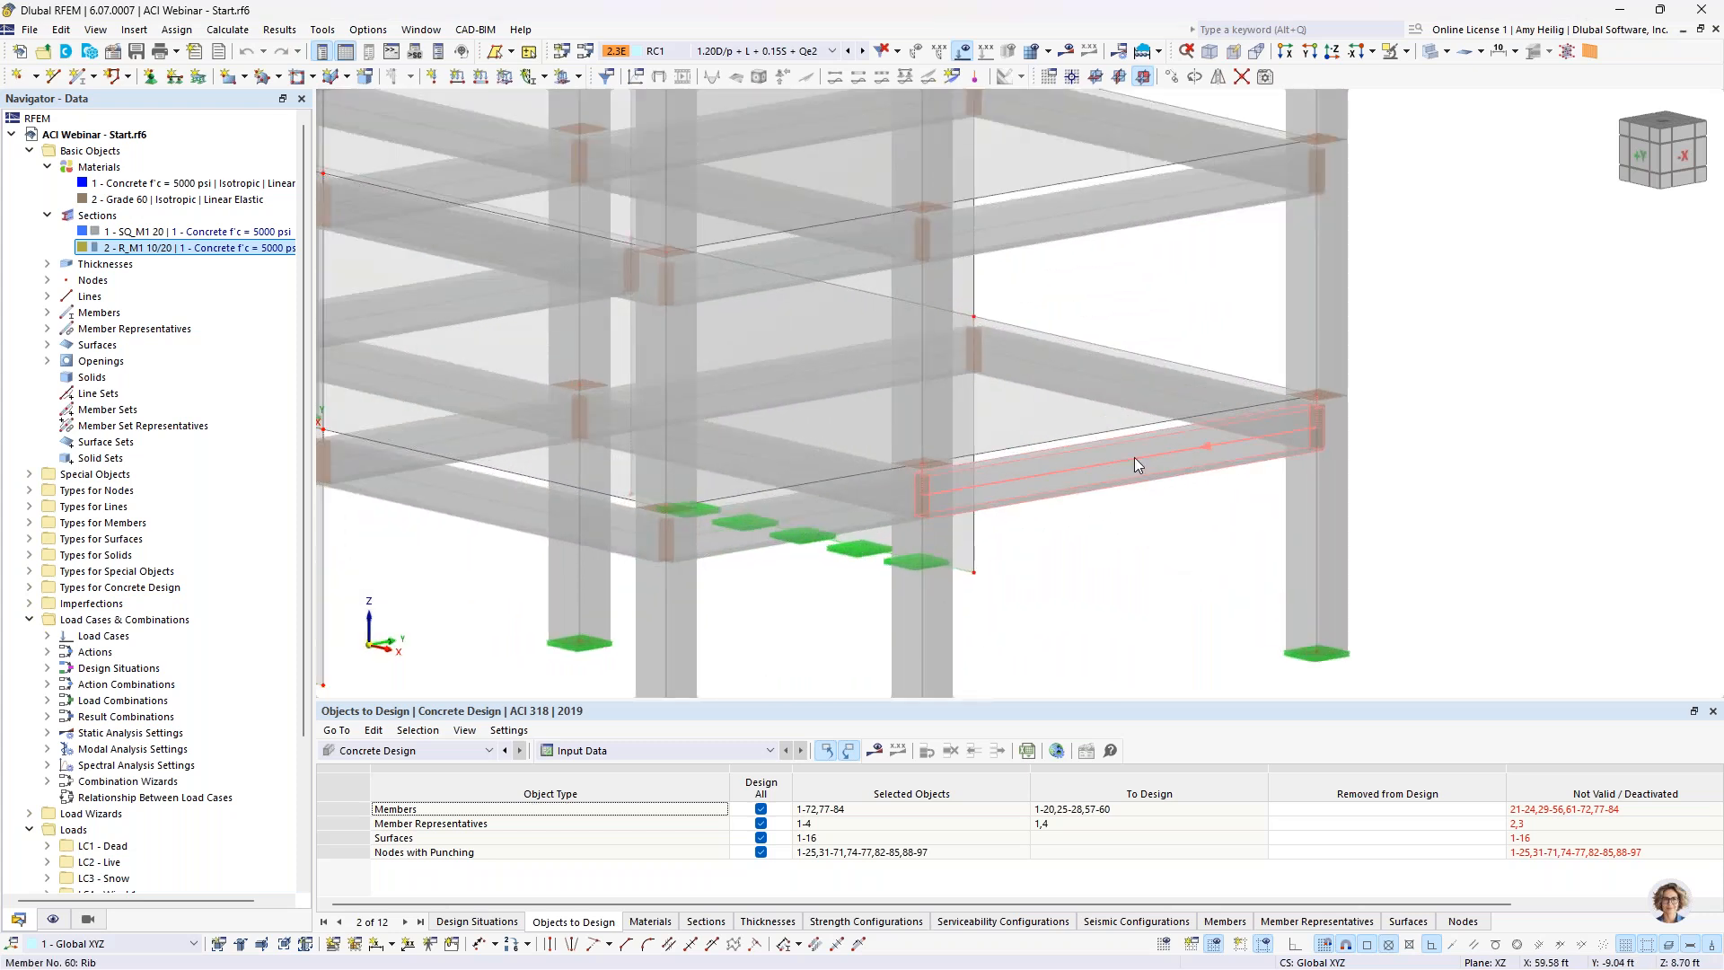
double_click(1134, 456)
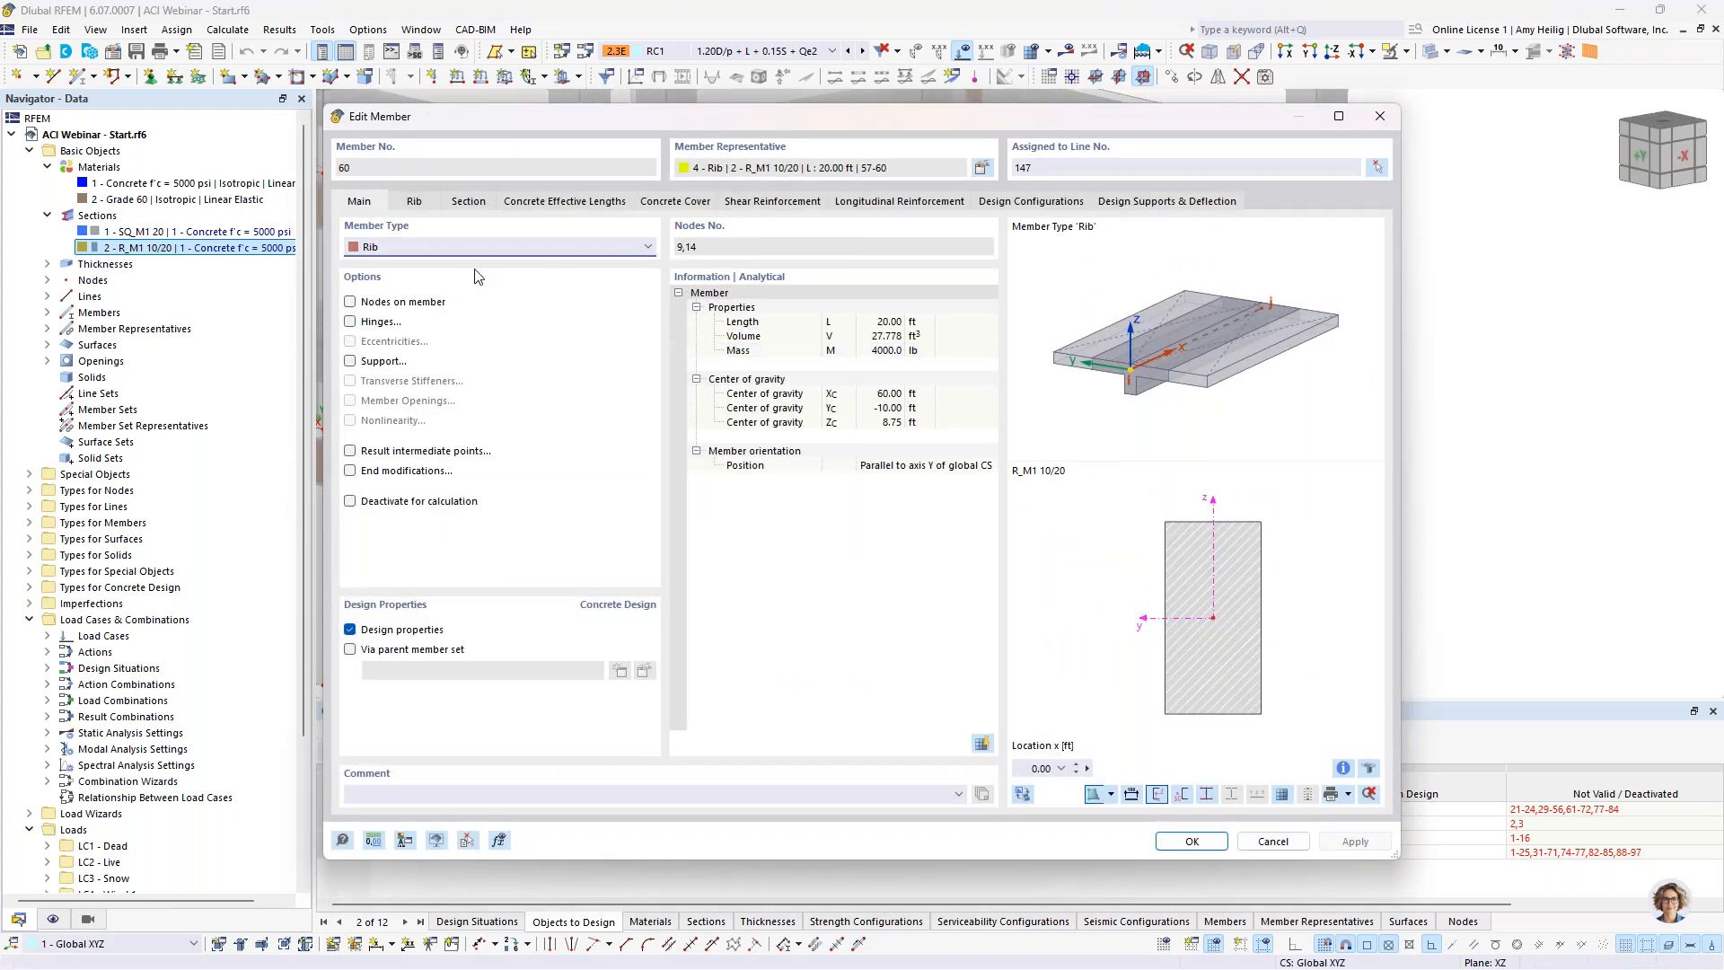
click(465, 250)
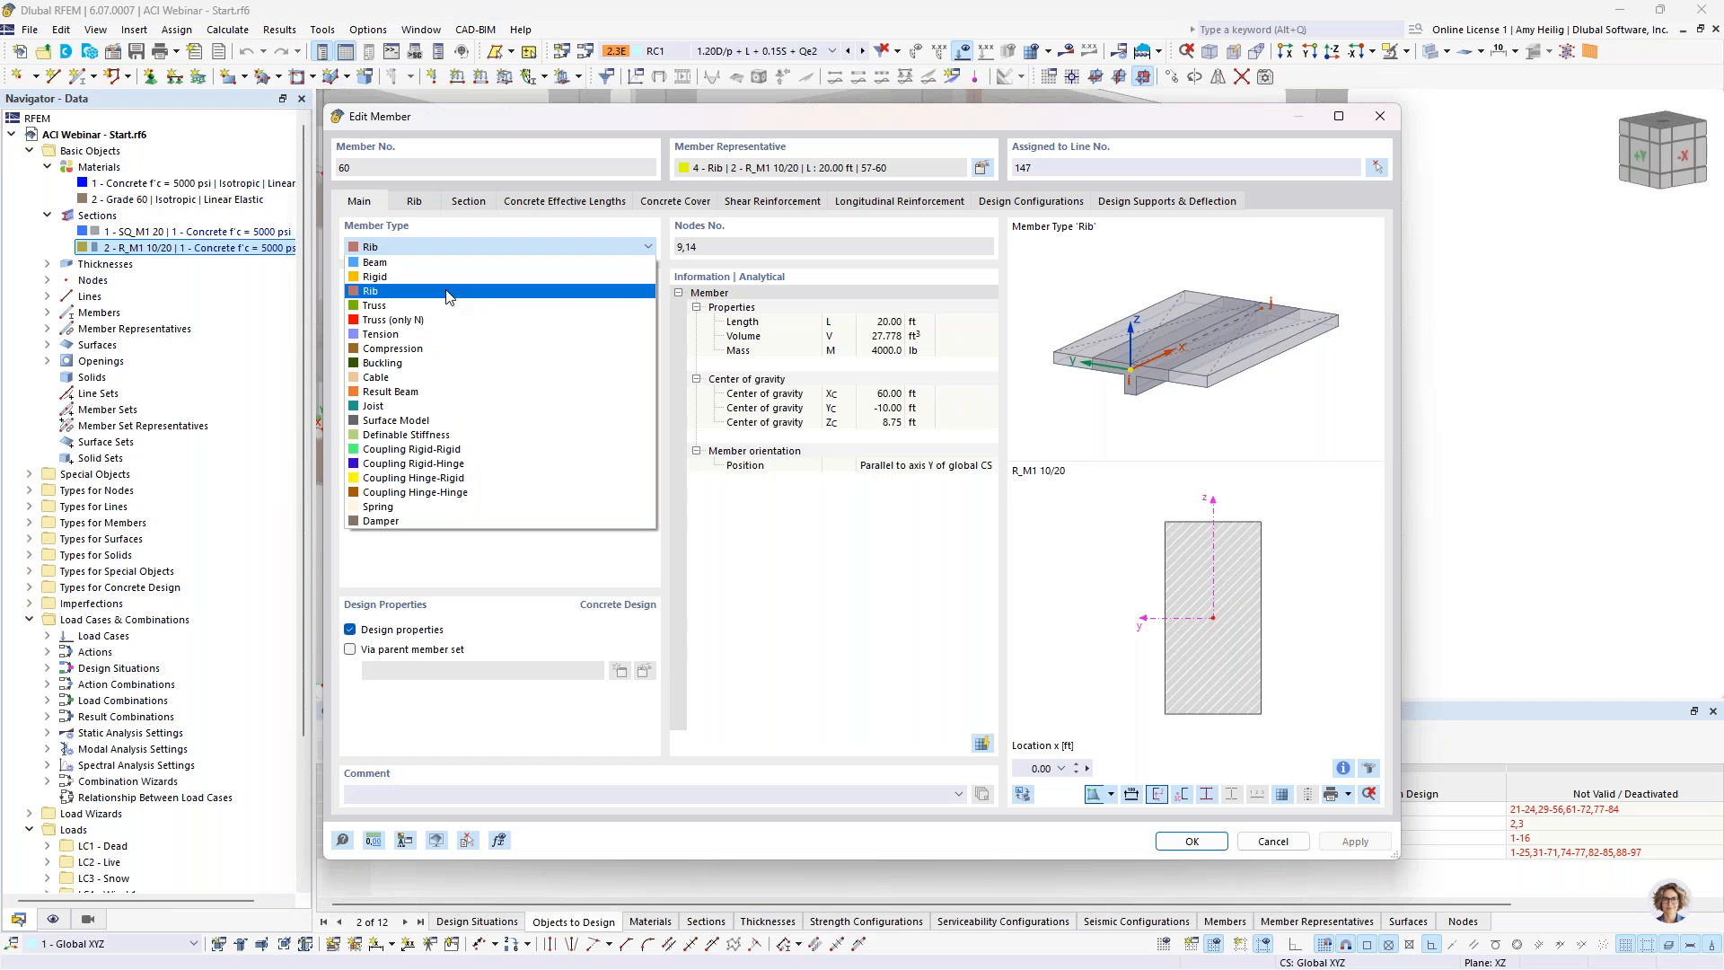
click(421, 208)
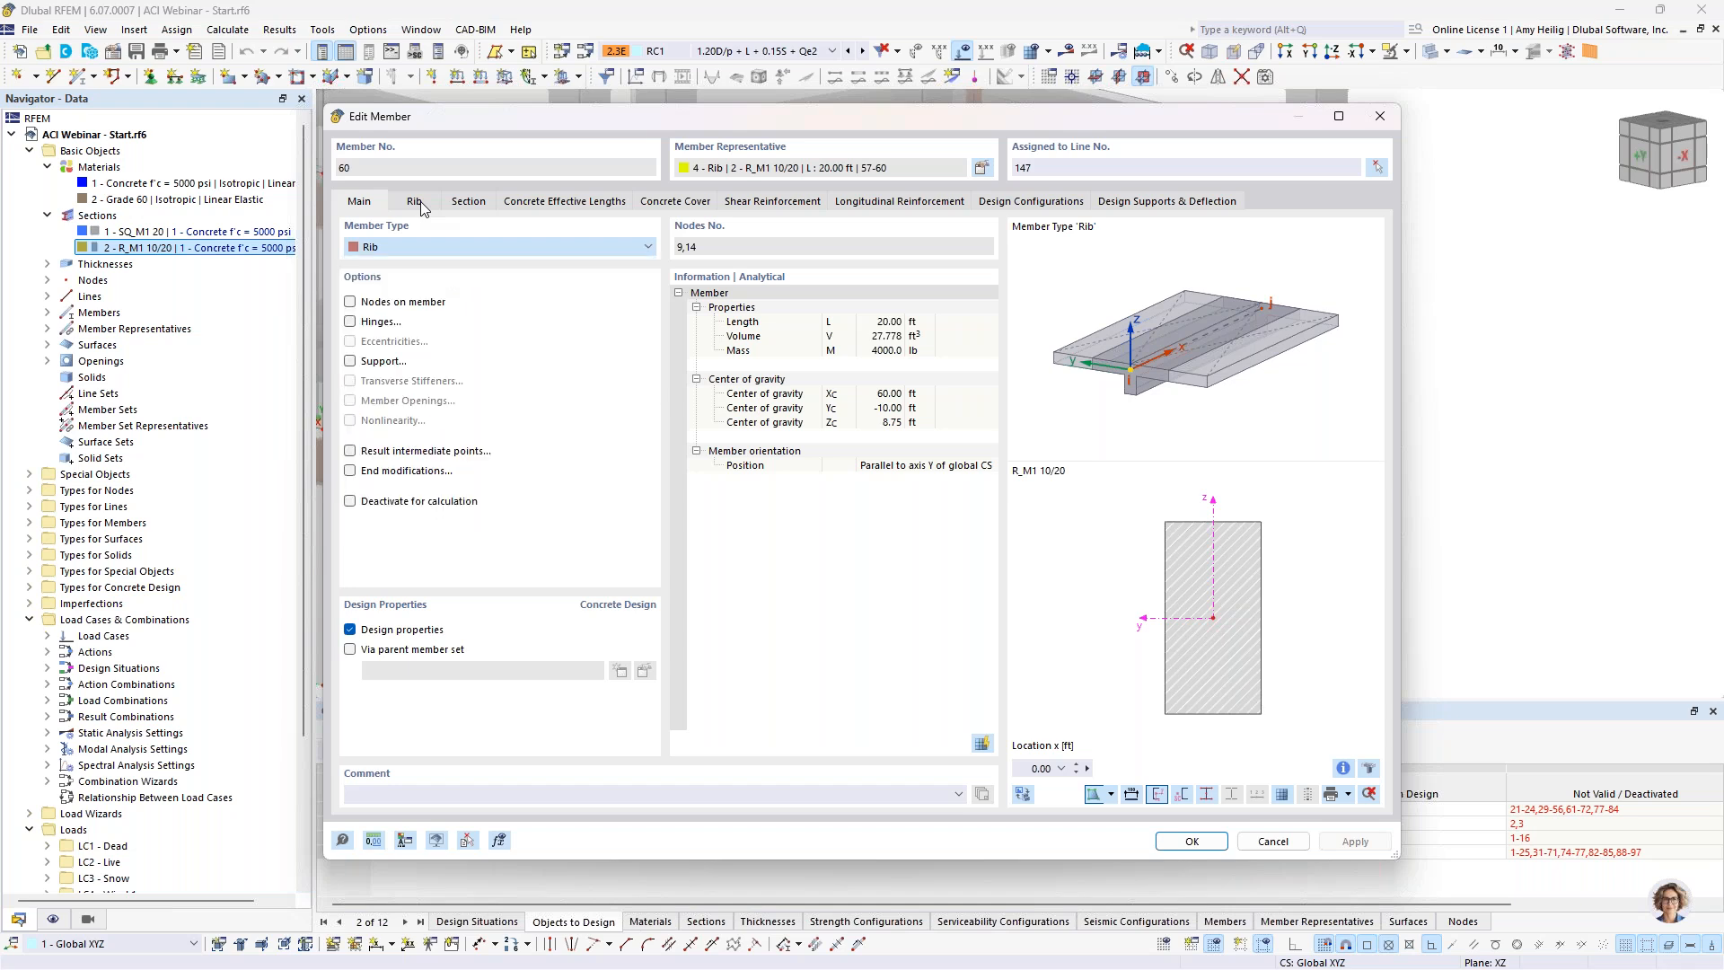
Step: Examine member 60's rib alignment, flange dimensions and cross-section preview, and close its properties without changes
click(420, 207)
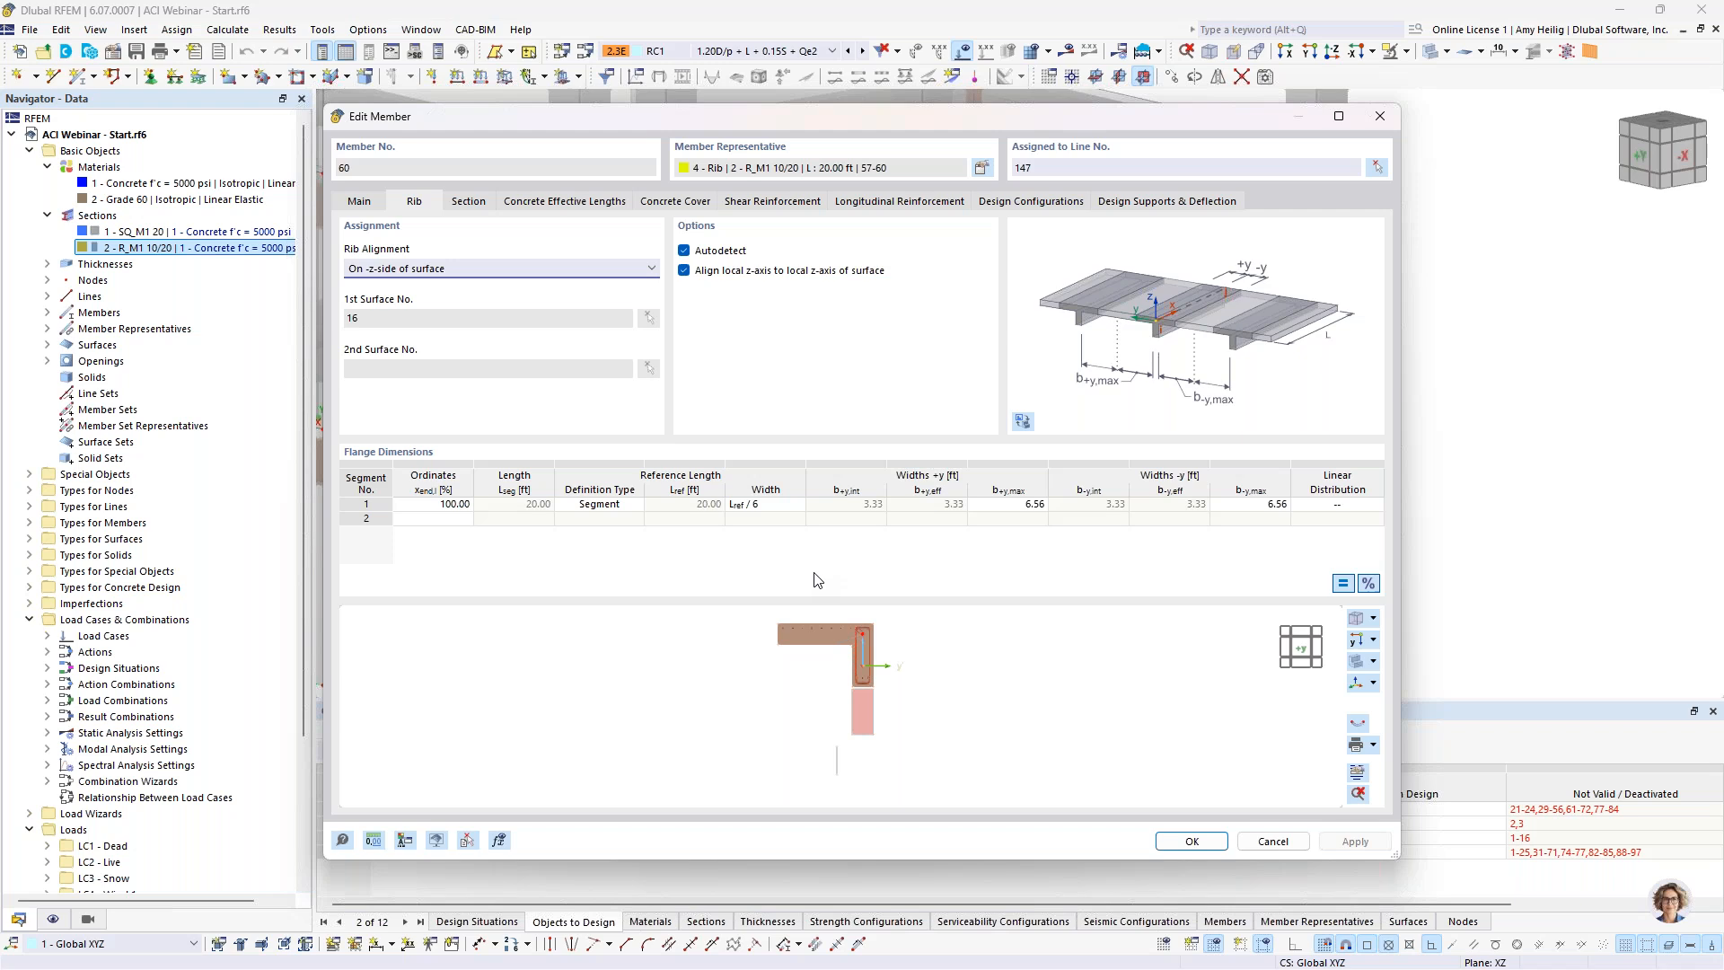
scroll(880, 641, up, 4)
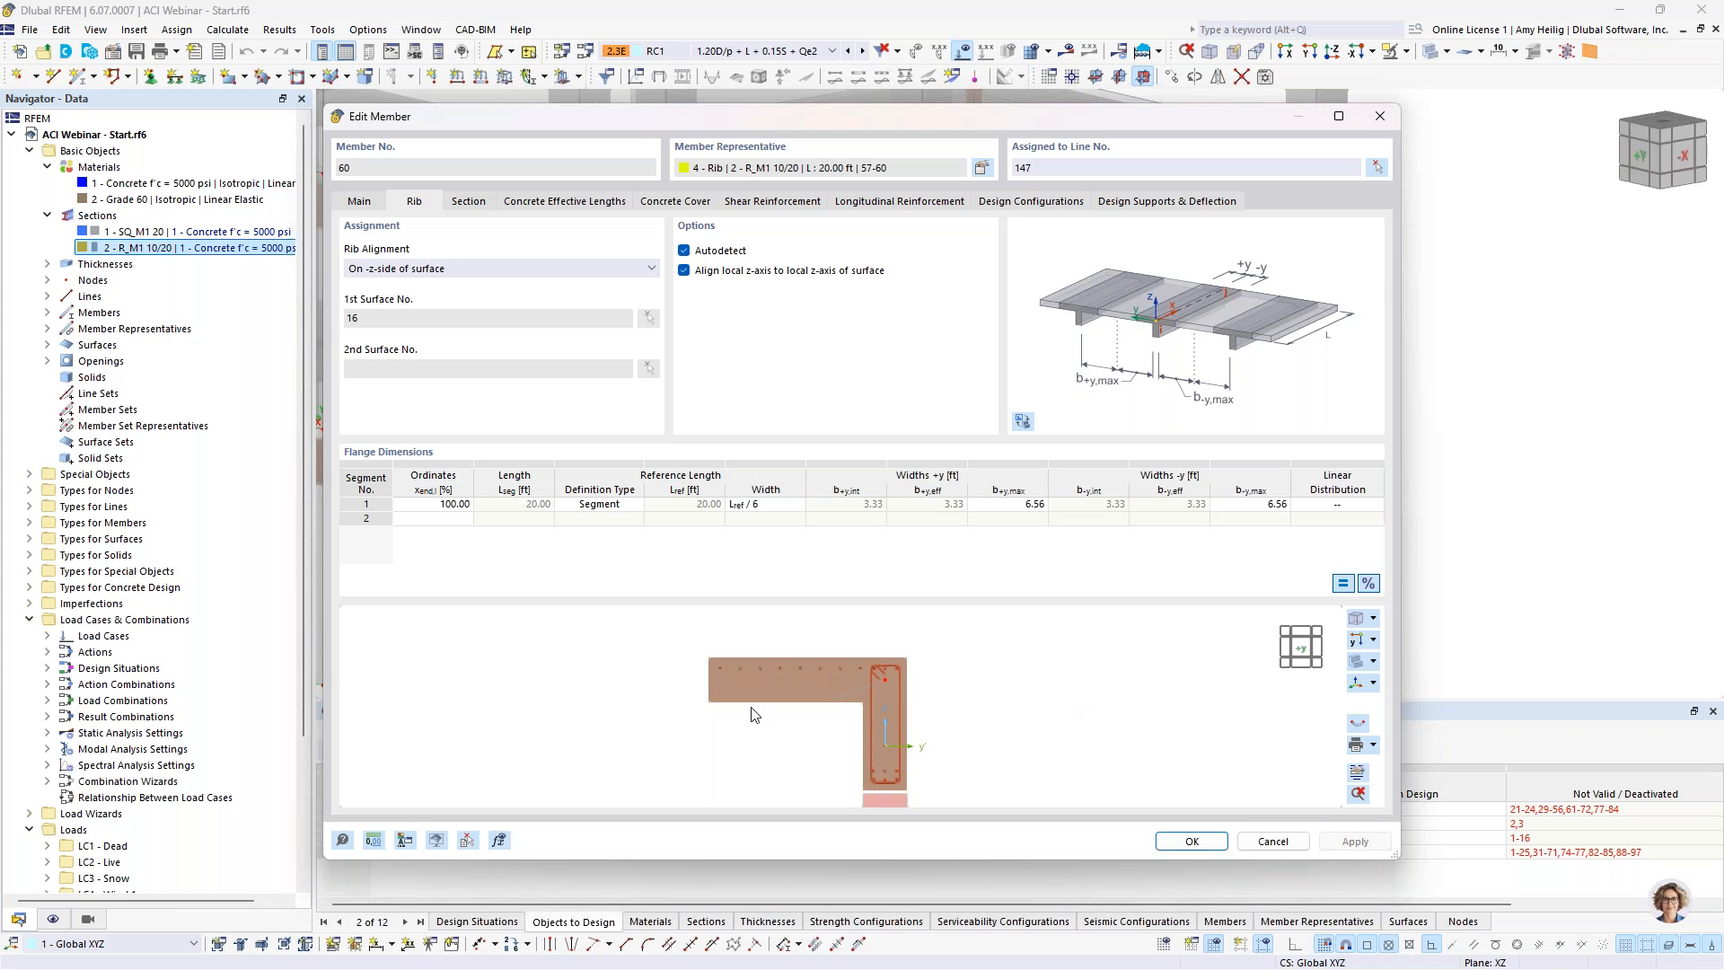
middle_drag(751, 707, 753, 685)
click(358, 201)
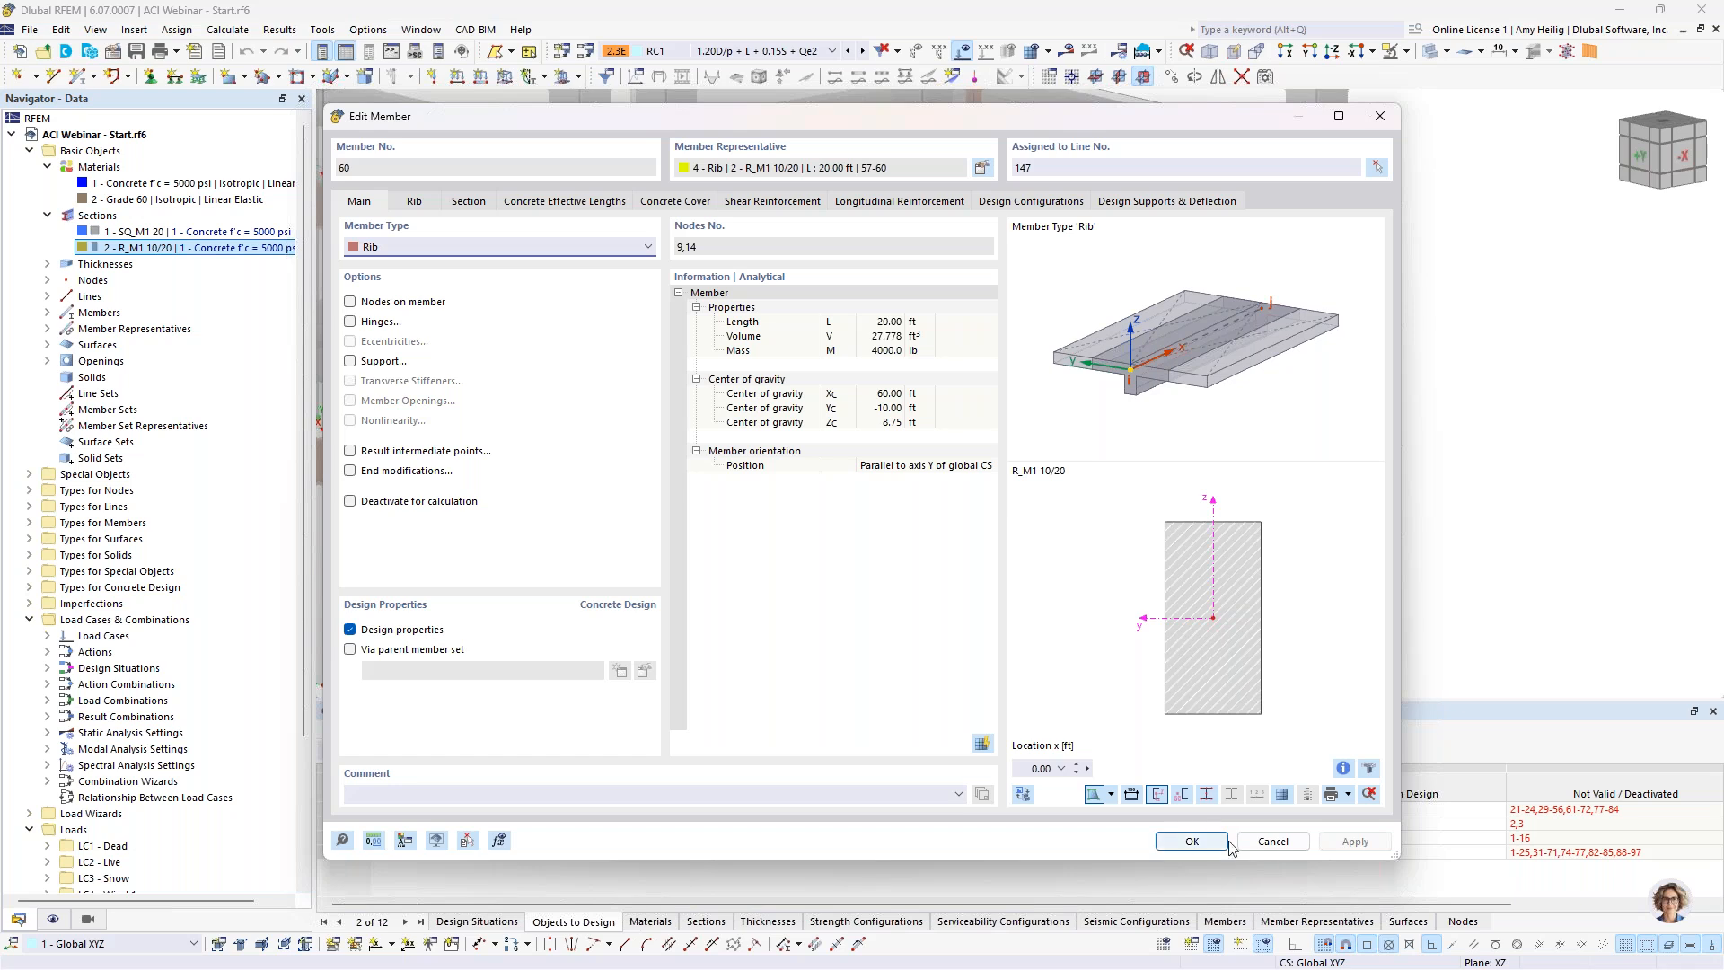
click(1257, 844)
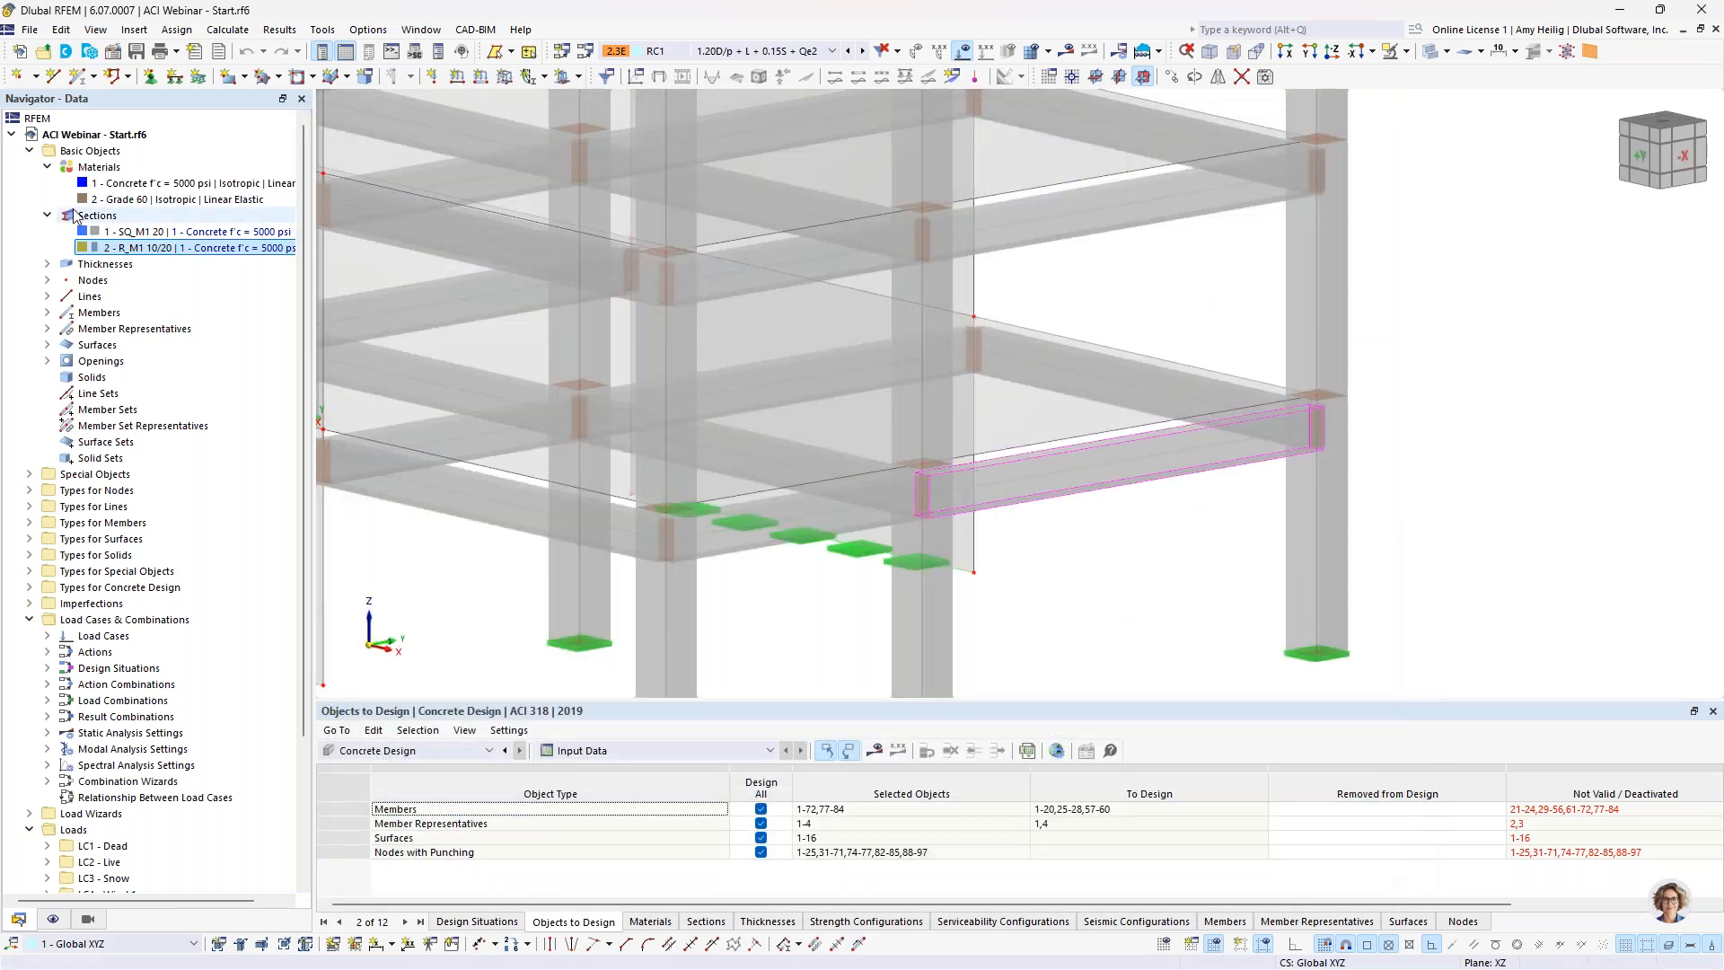
Step: Highlight the surfaces assigned to uniform thickness 1 and those assigned to uniform thickness 2
click(48, 216)
click(48, 231)
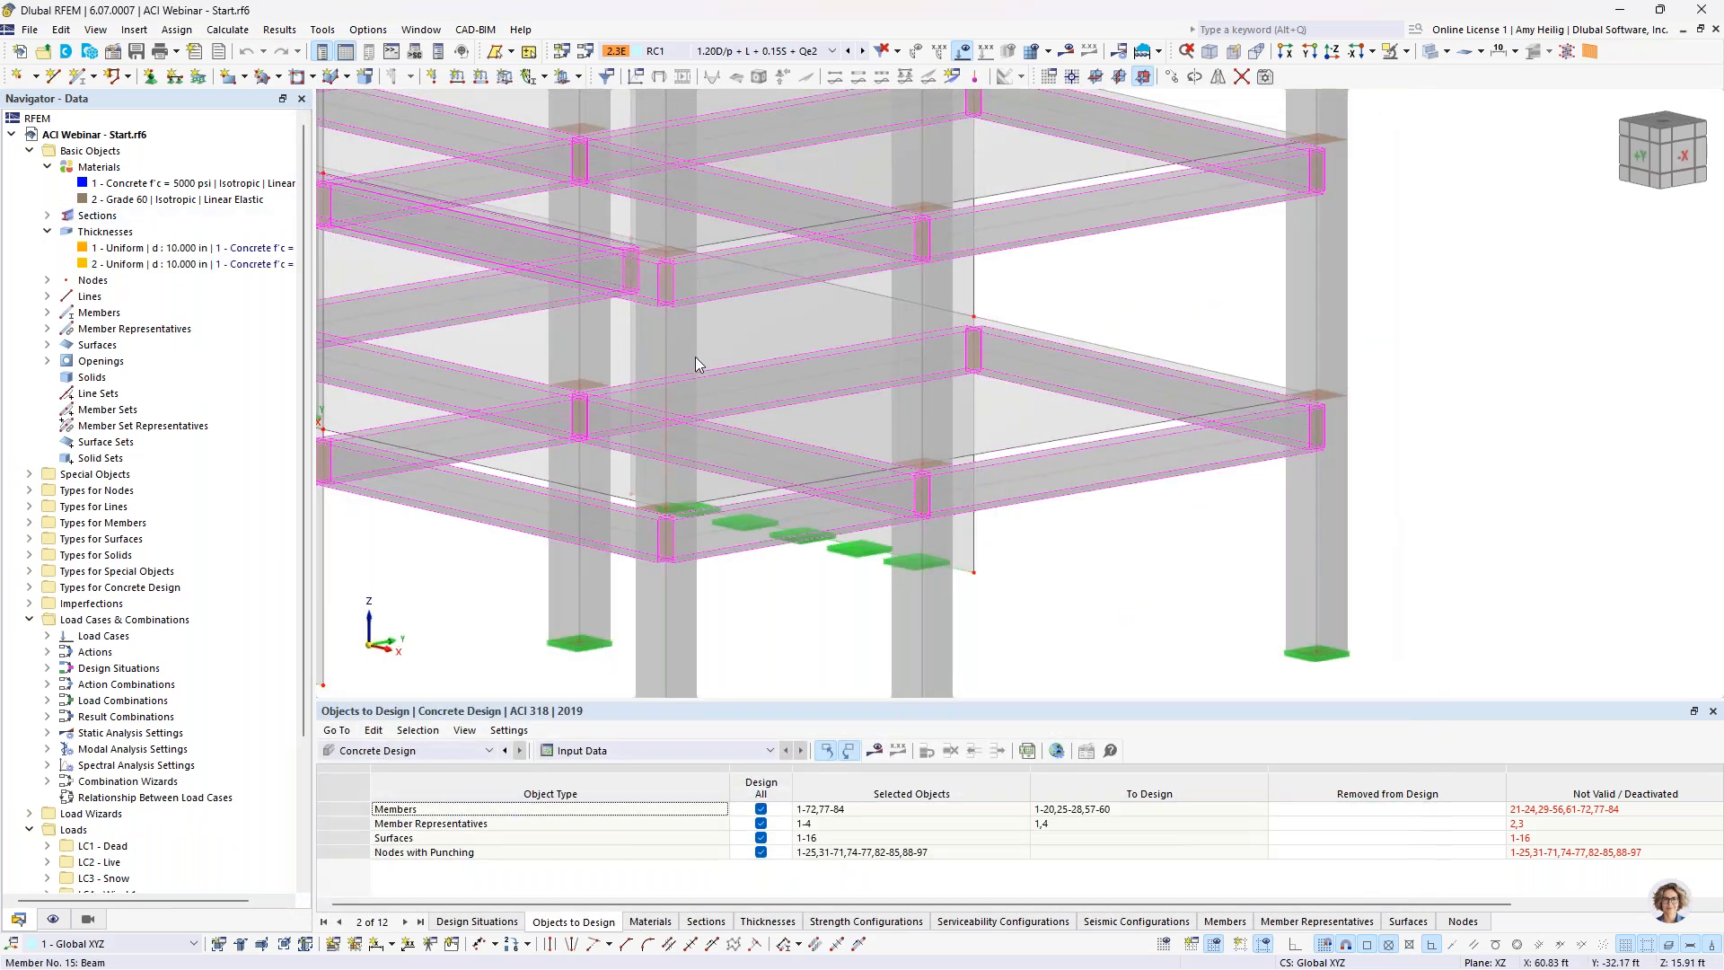
scroll(1003, 505, down, 5)
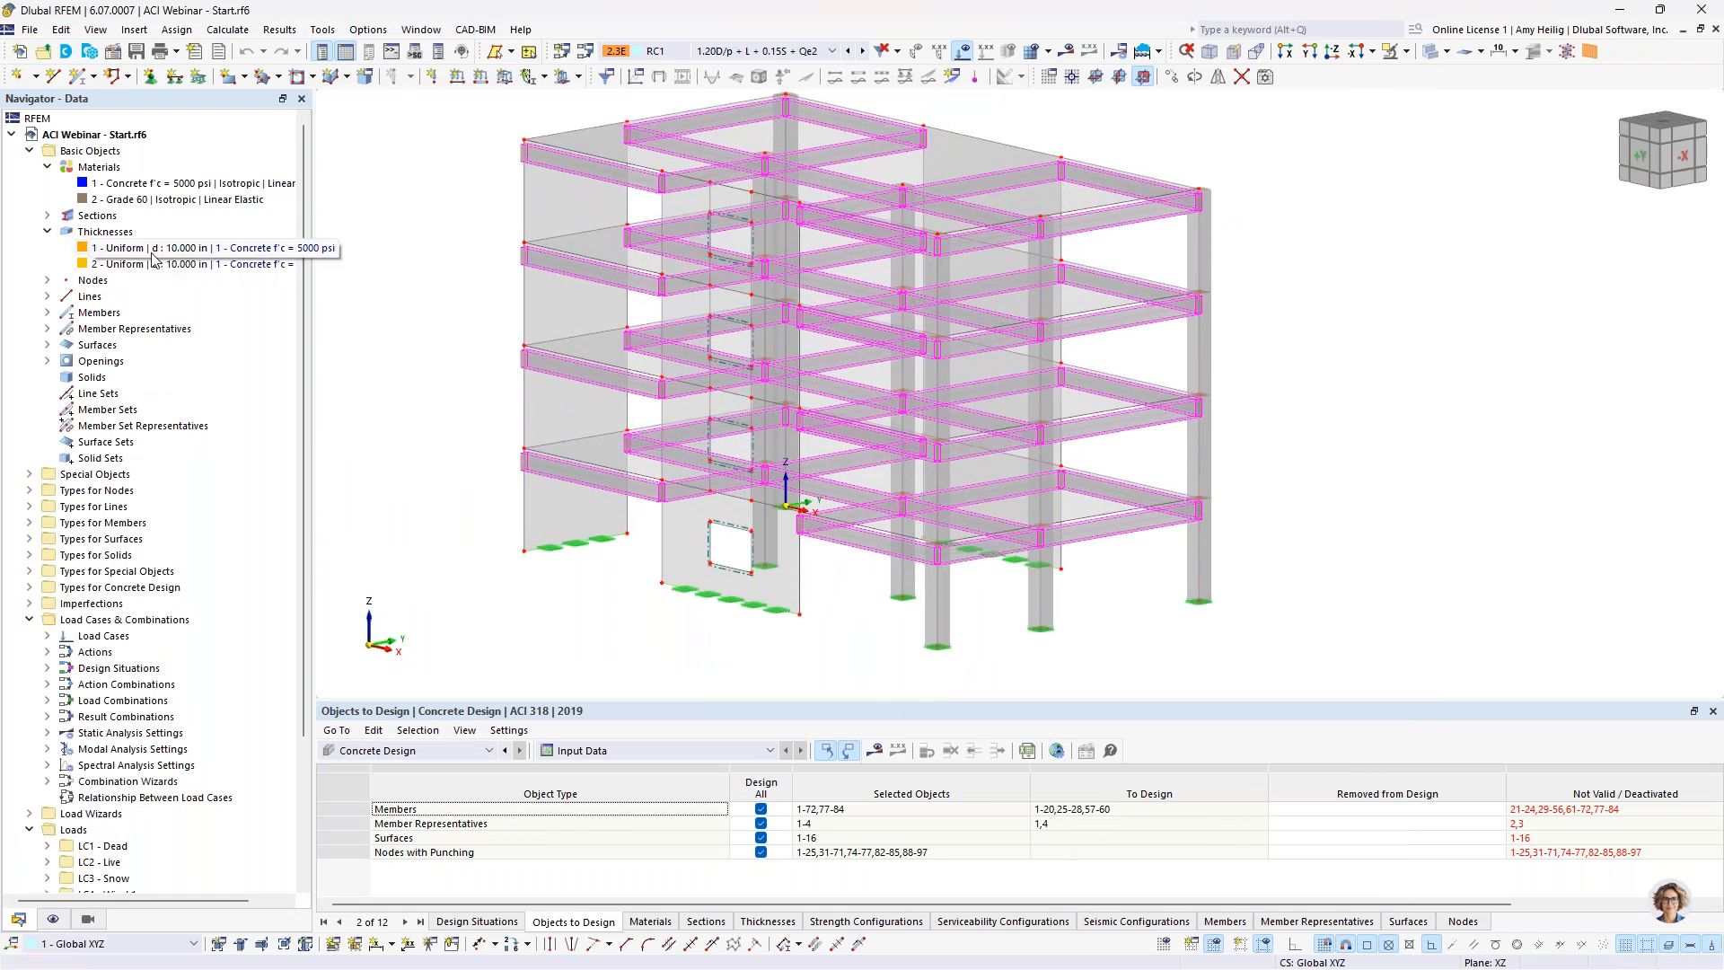
mouse_move(128, 254)
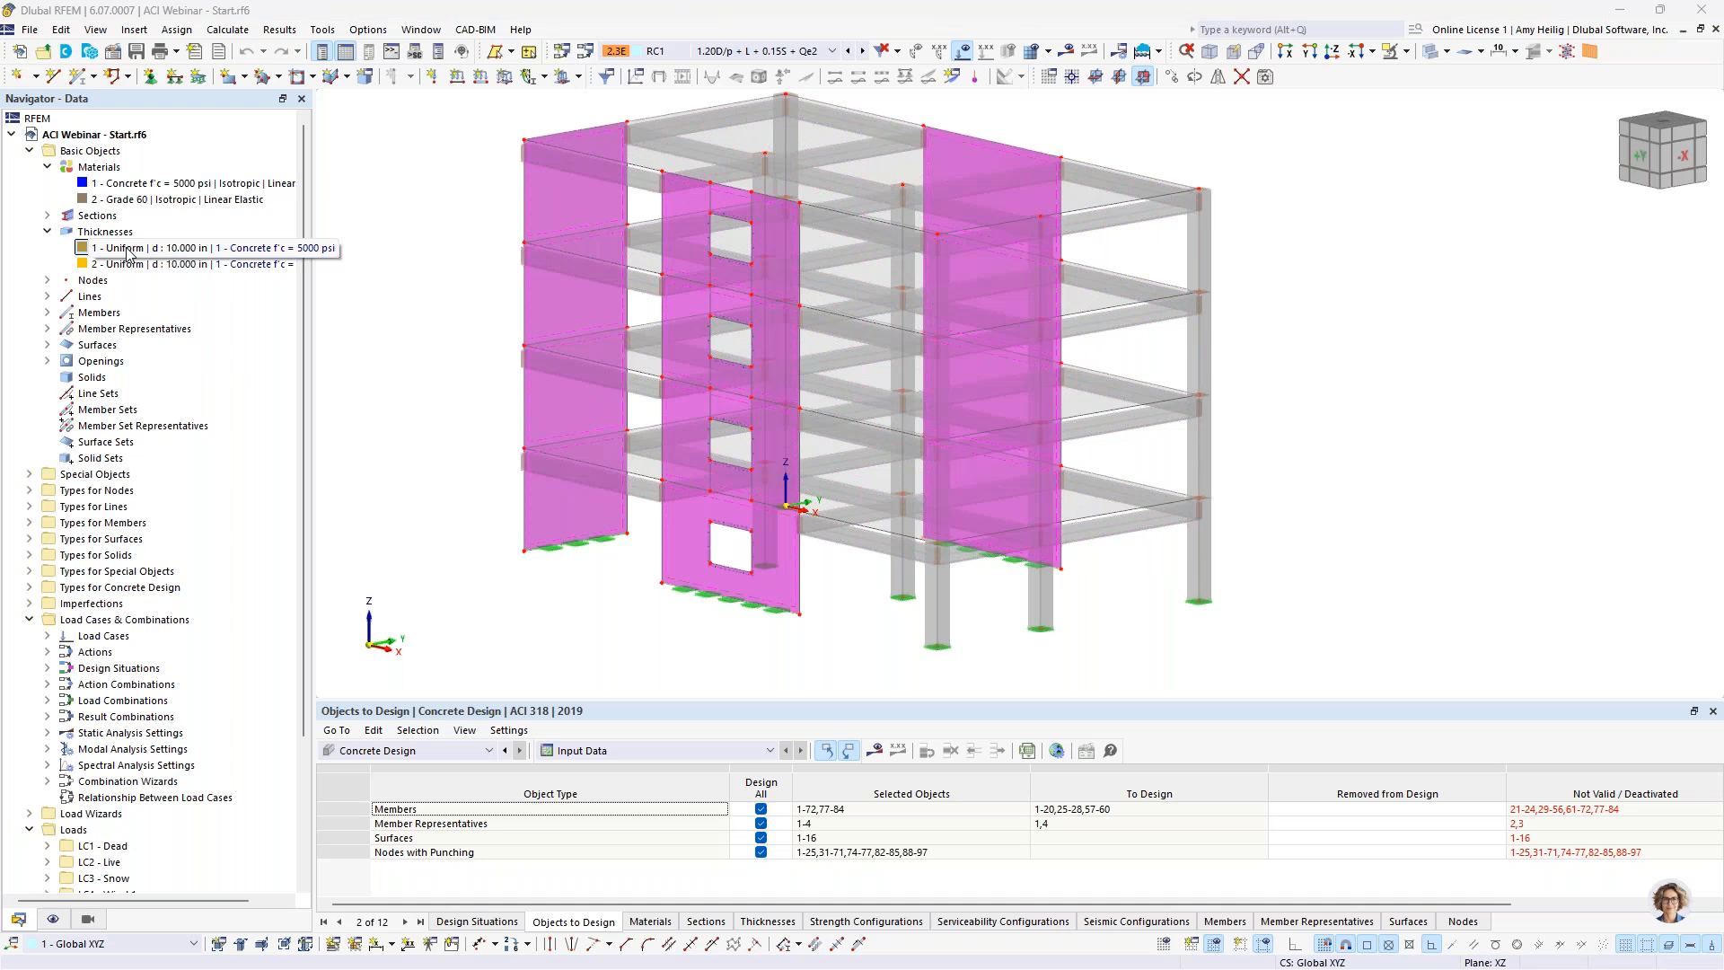
click(123, 253)
click(111, 268)
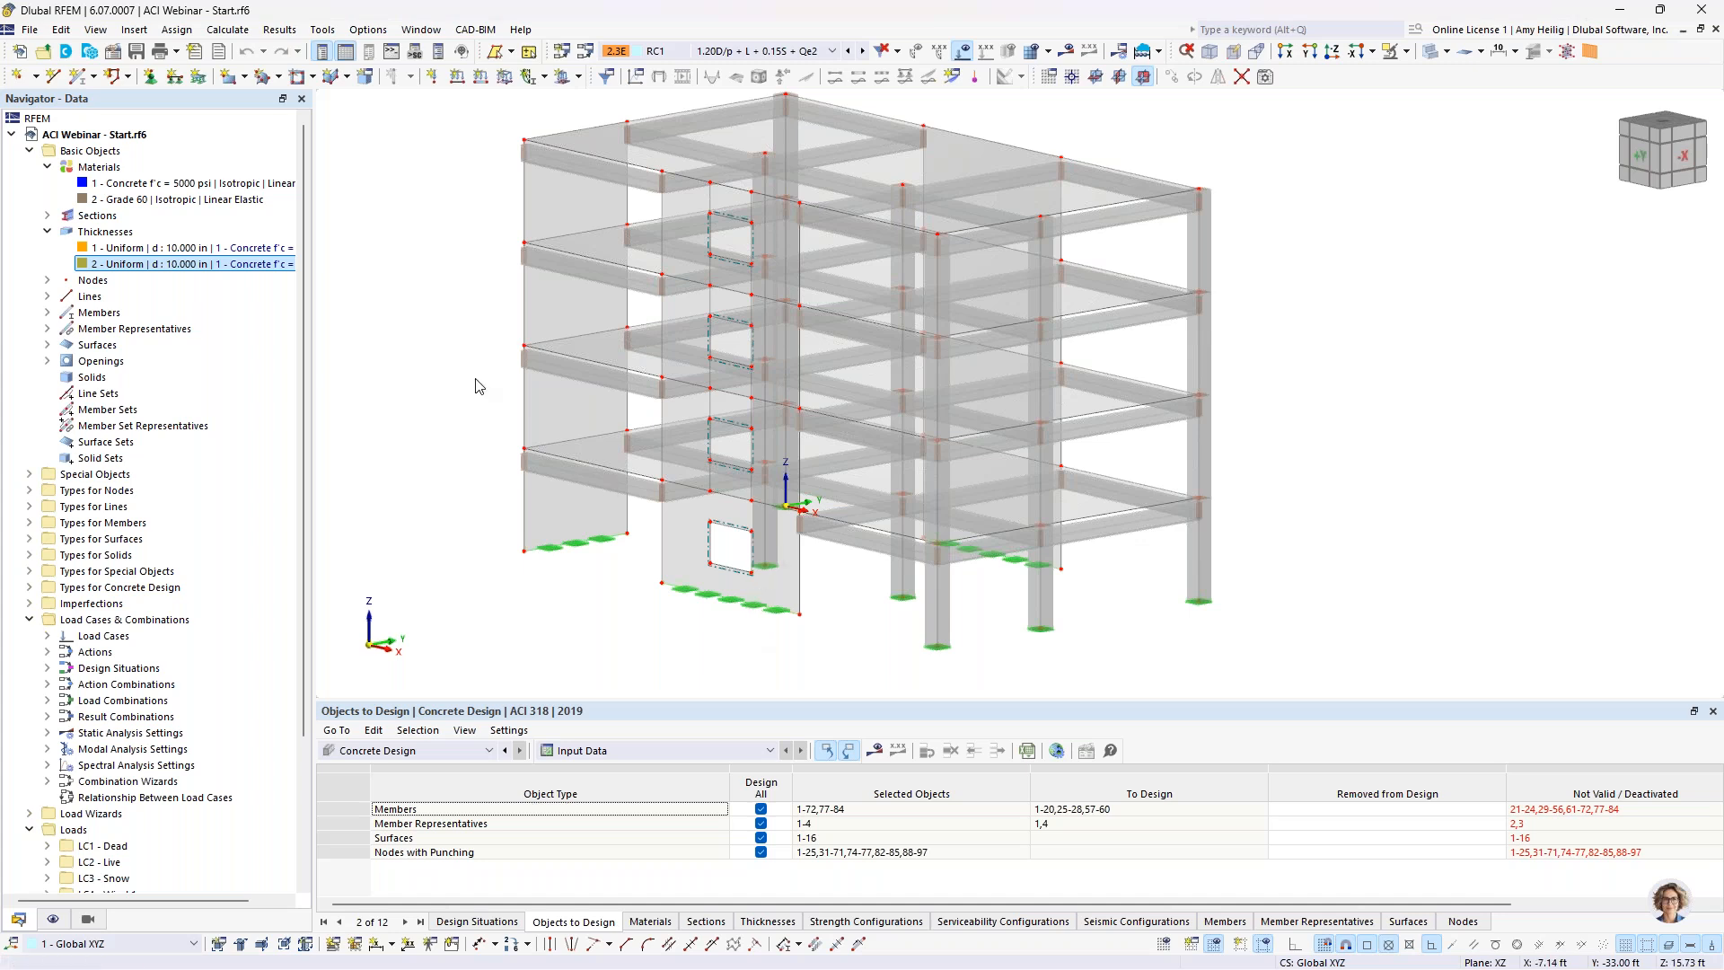
Step: Review the result combinations and the load case list with the Dead load settings, and close them without changes
middle_drag(478, 385, 520, 402)
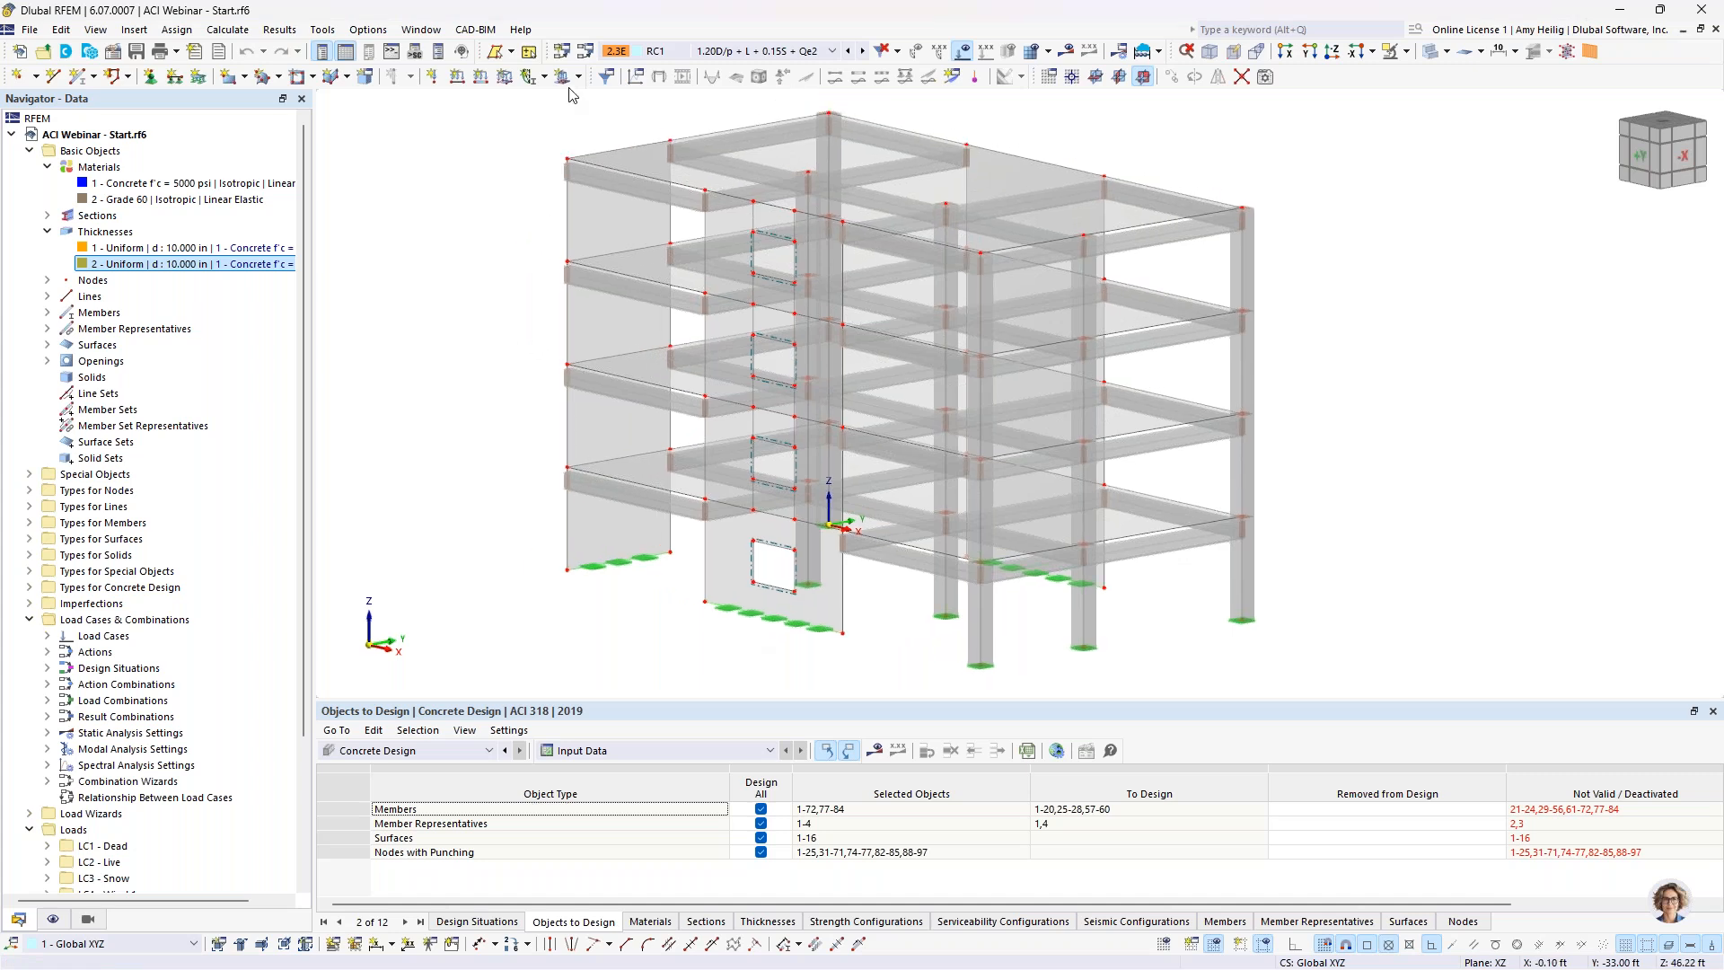
click(584, 51)
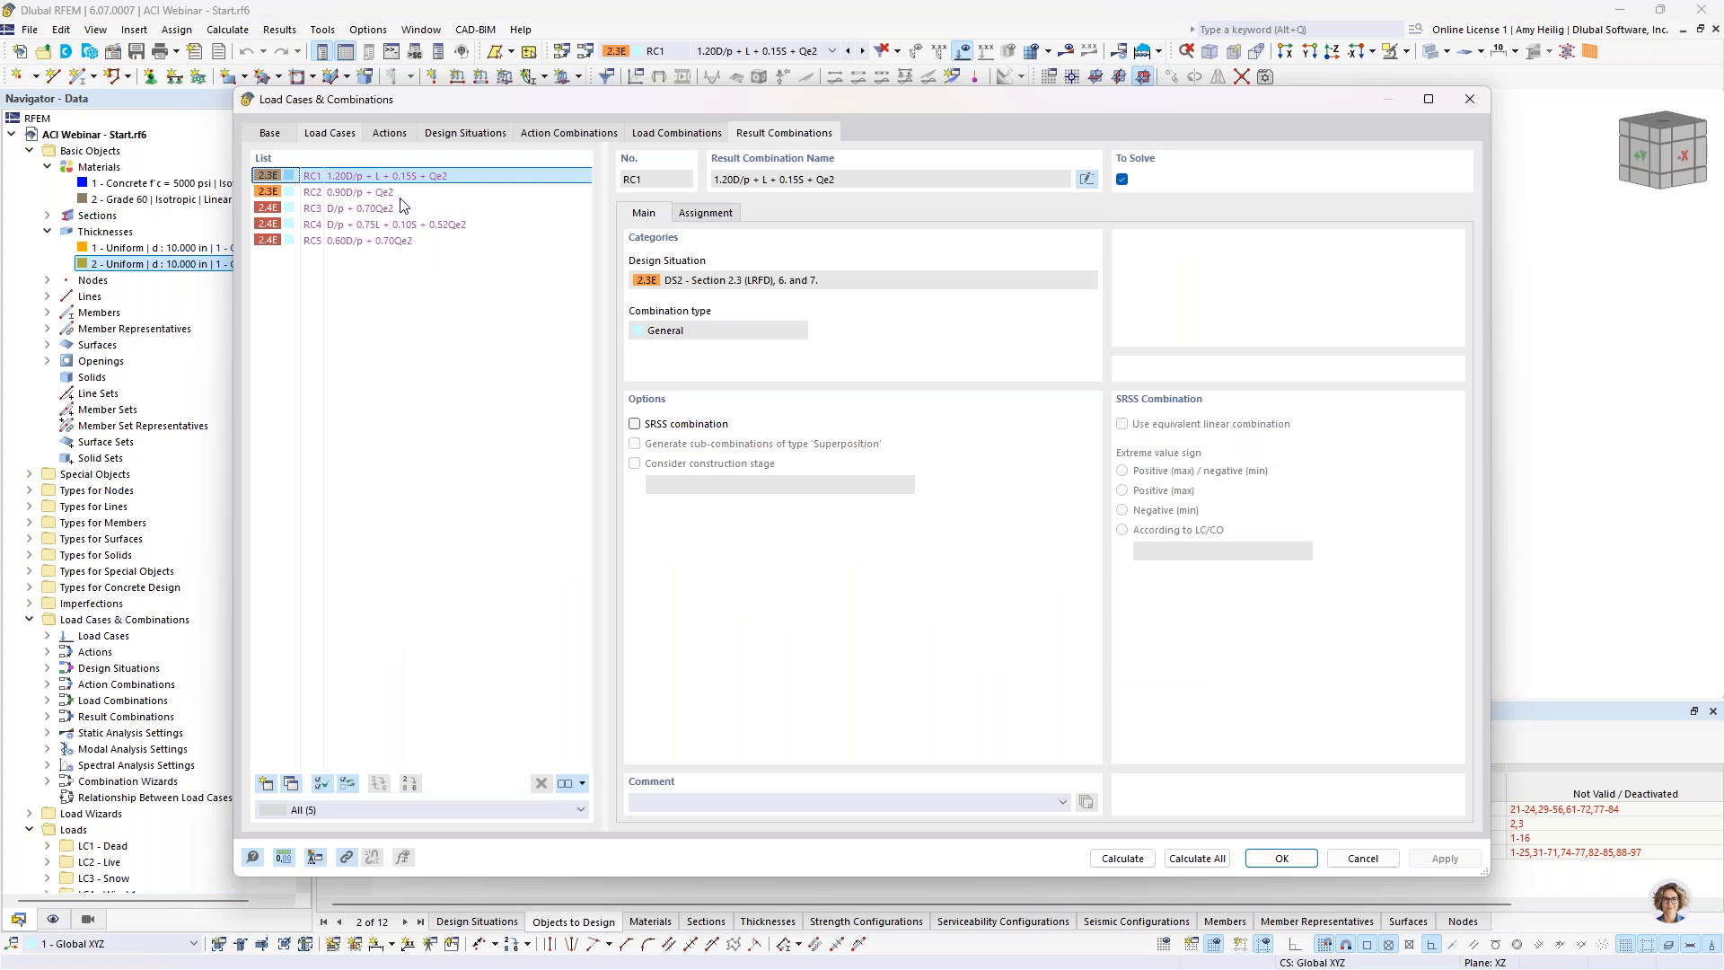
click(330, 133)
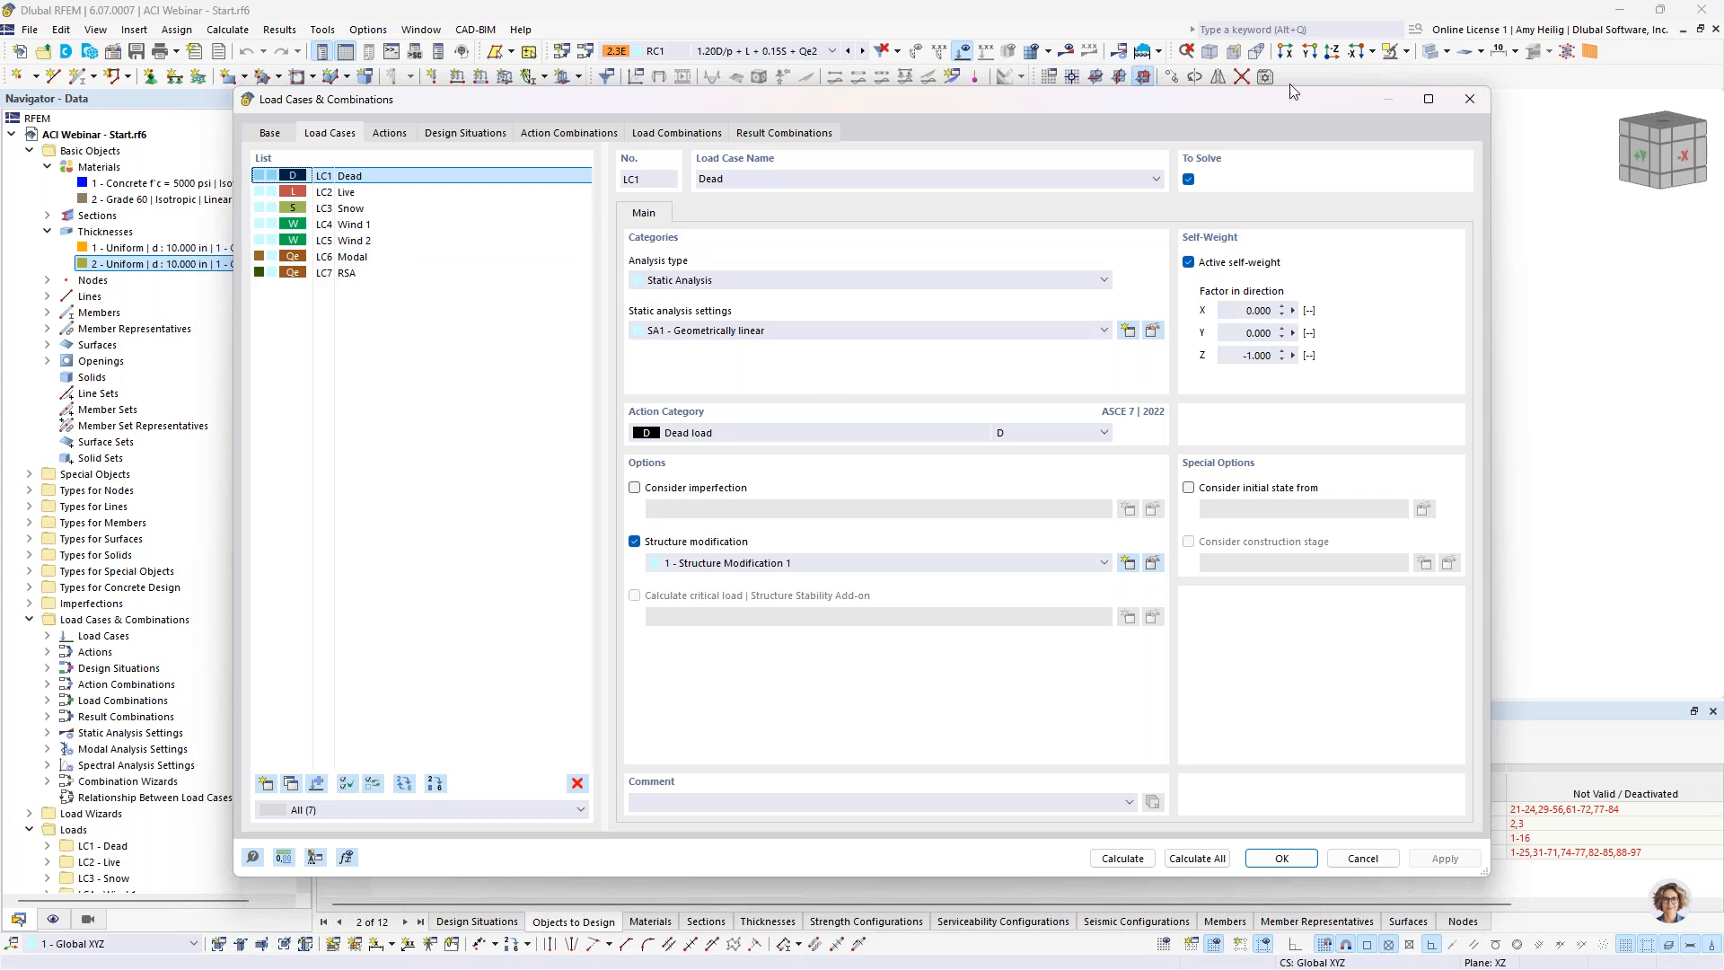
click(1356, 860)
Step: Display the loads of the Dead, Live and Snow load cases in turn, and view the available free load types
click(813, 54)
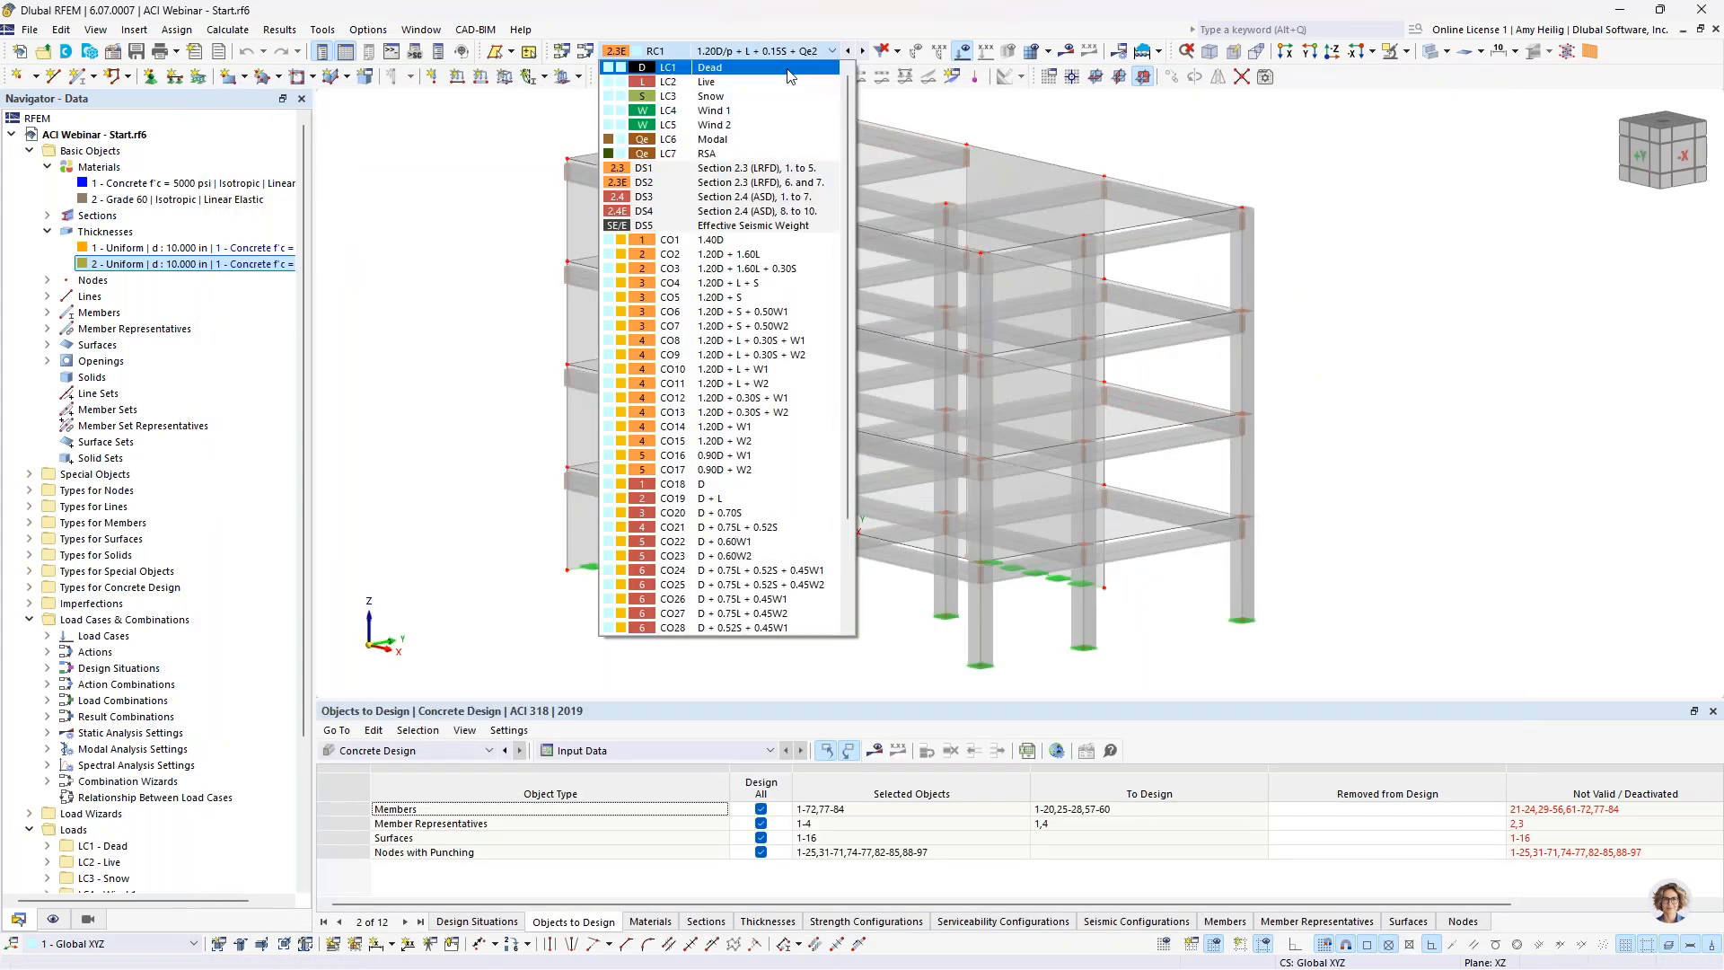
click(788, 76)
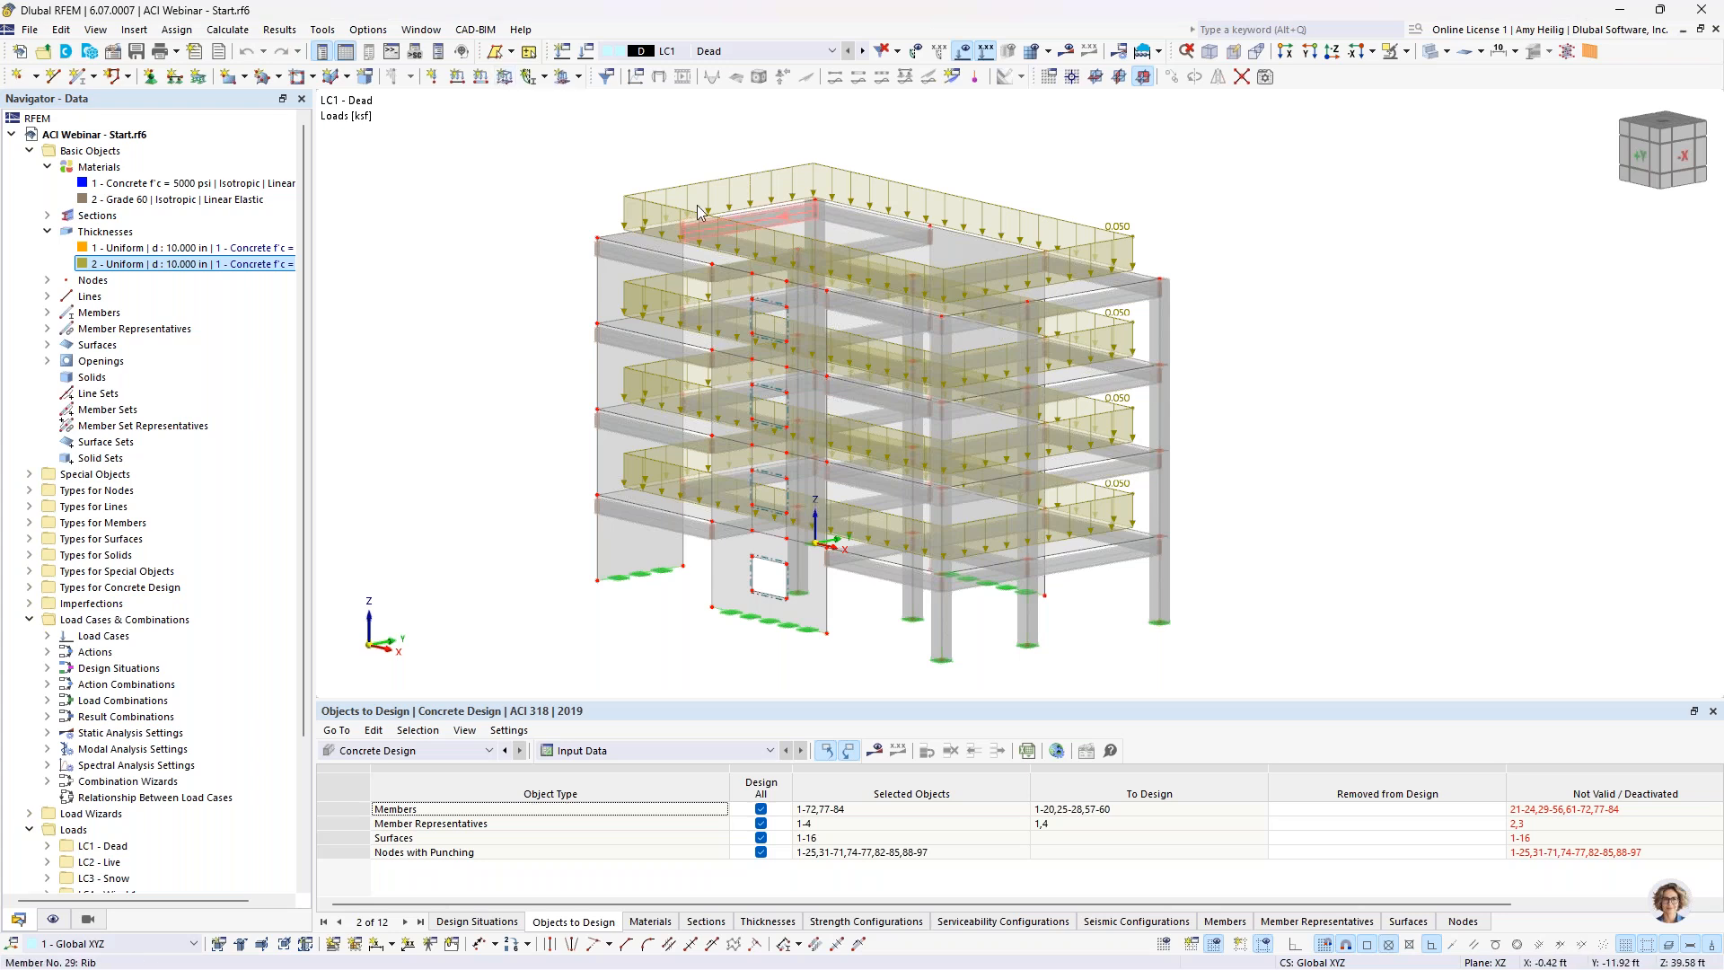
click(579, 77)
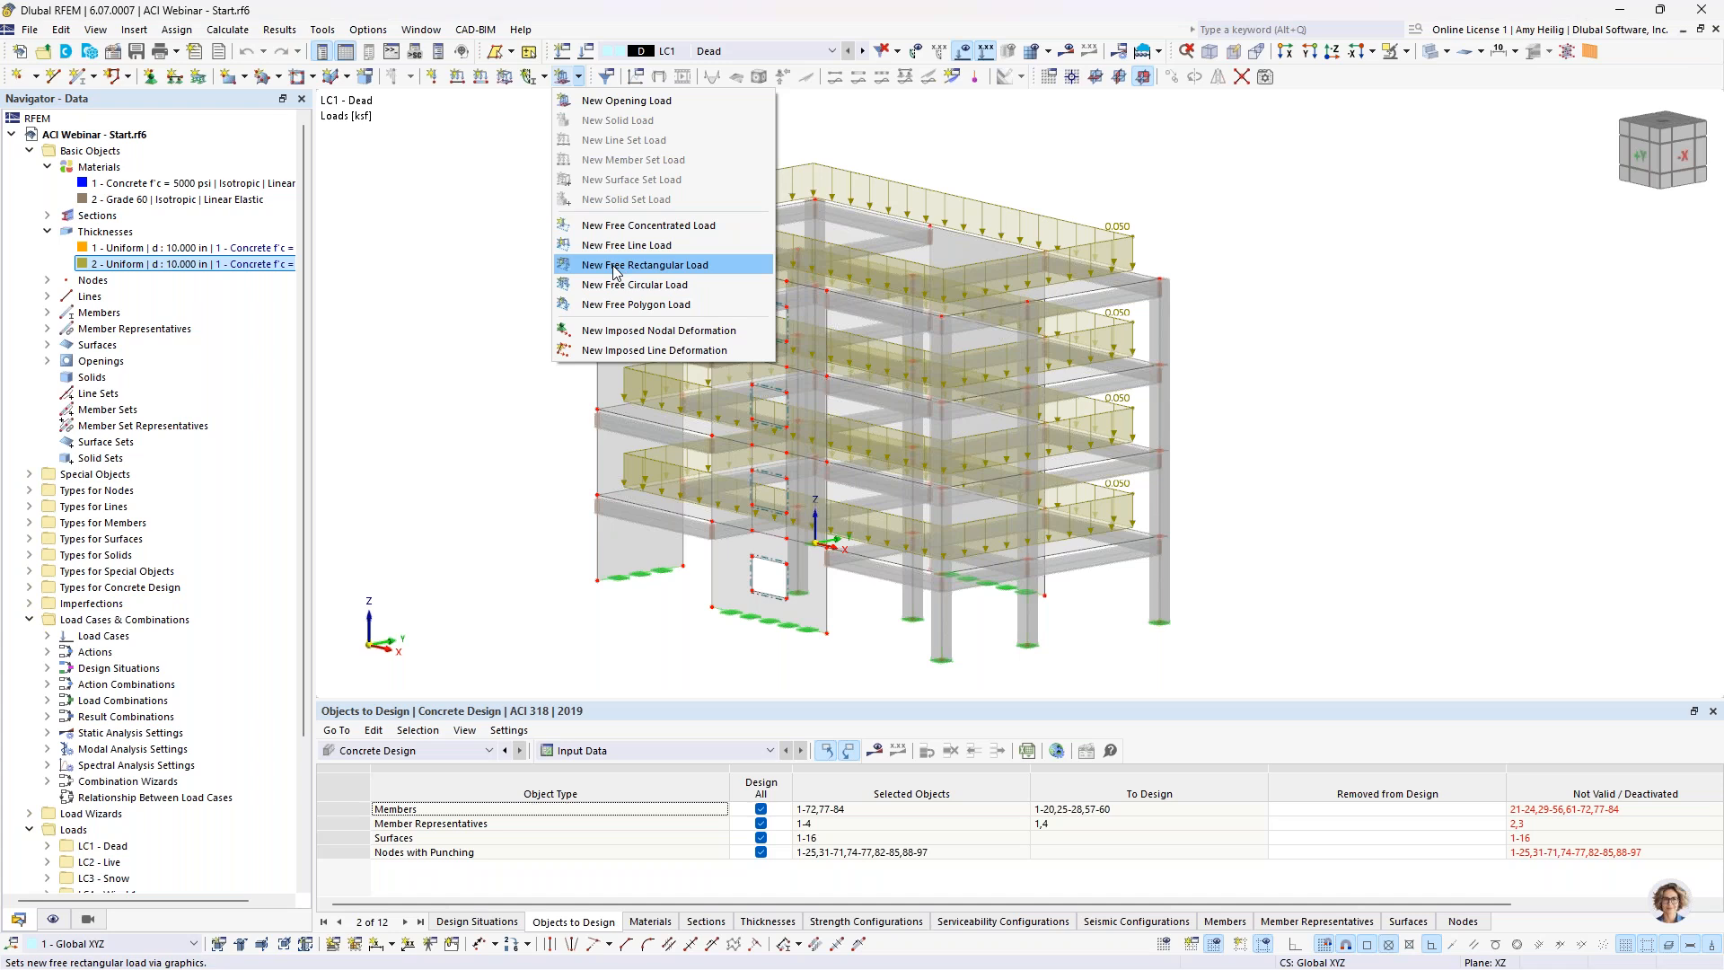
click(485, 301)
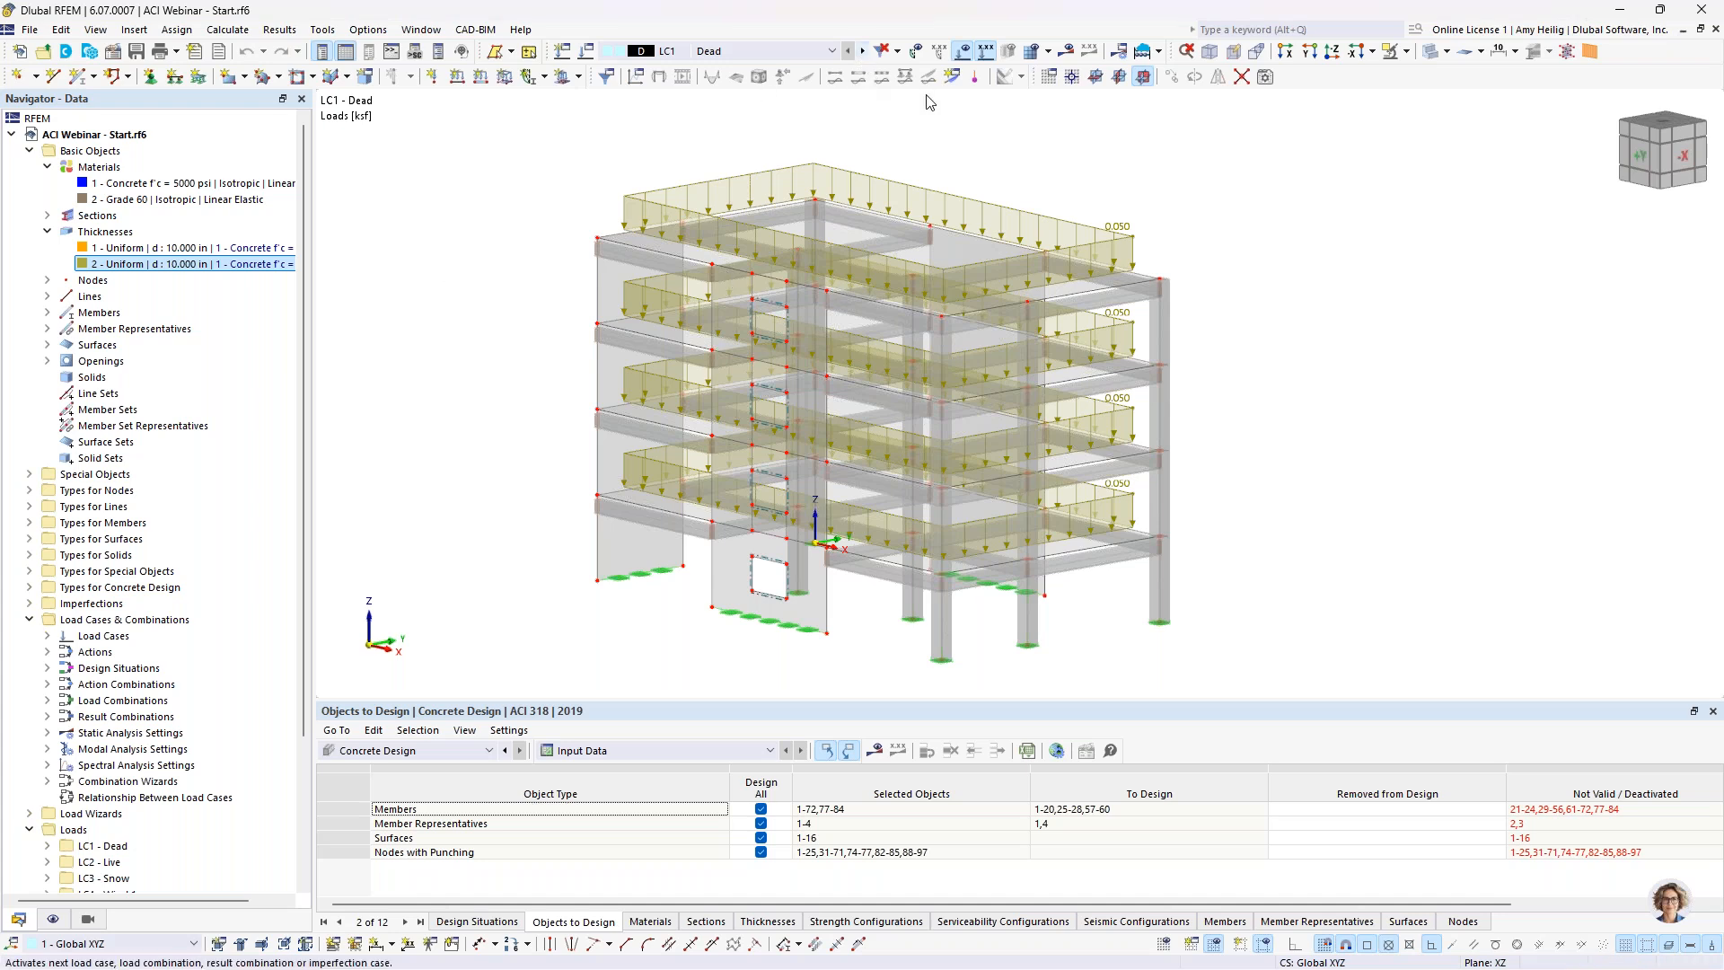
middle_drag(1209, 195, 1170, 239)
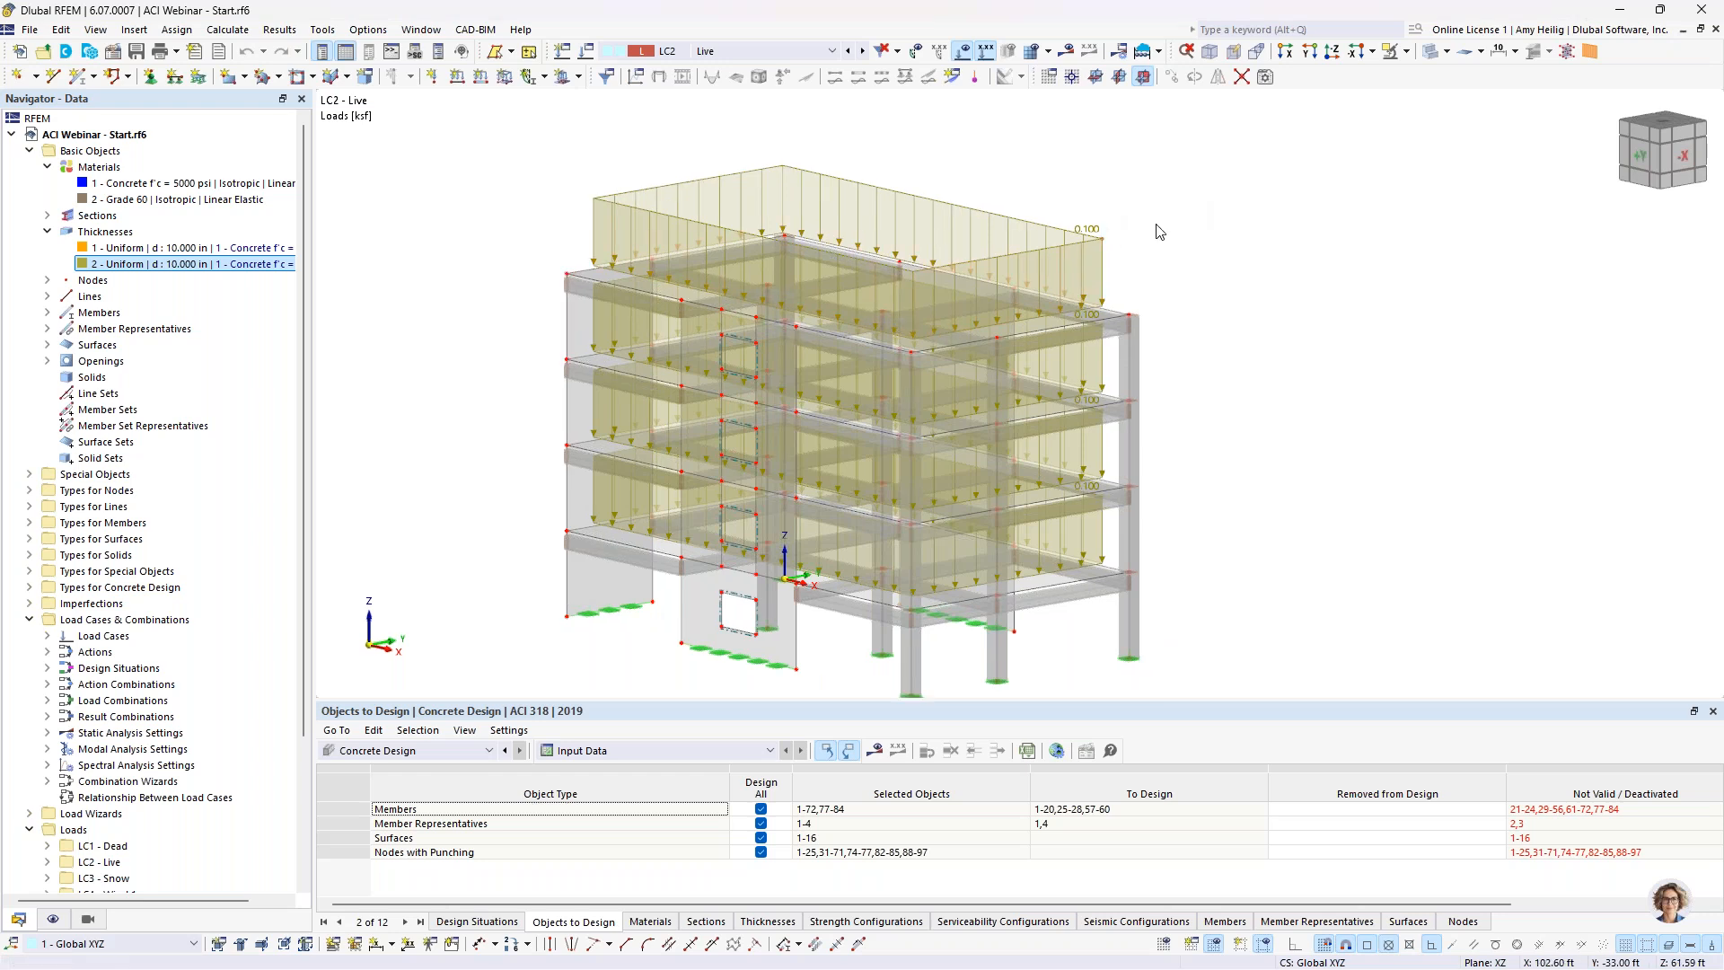
click(863, 52)
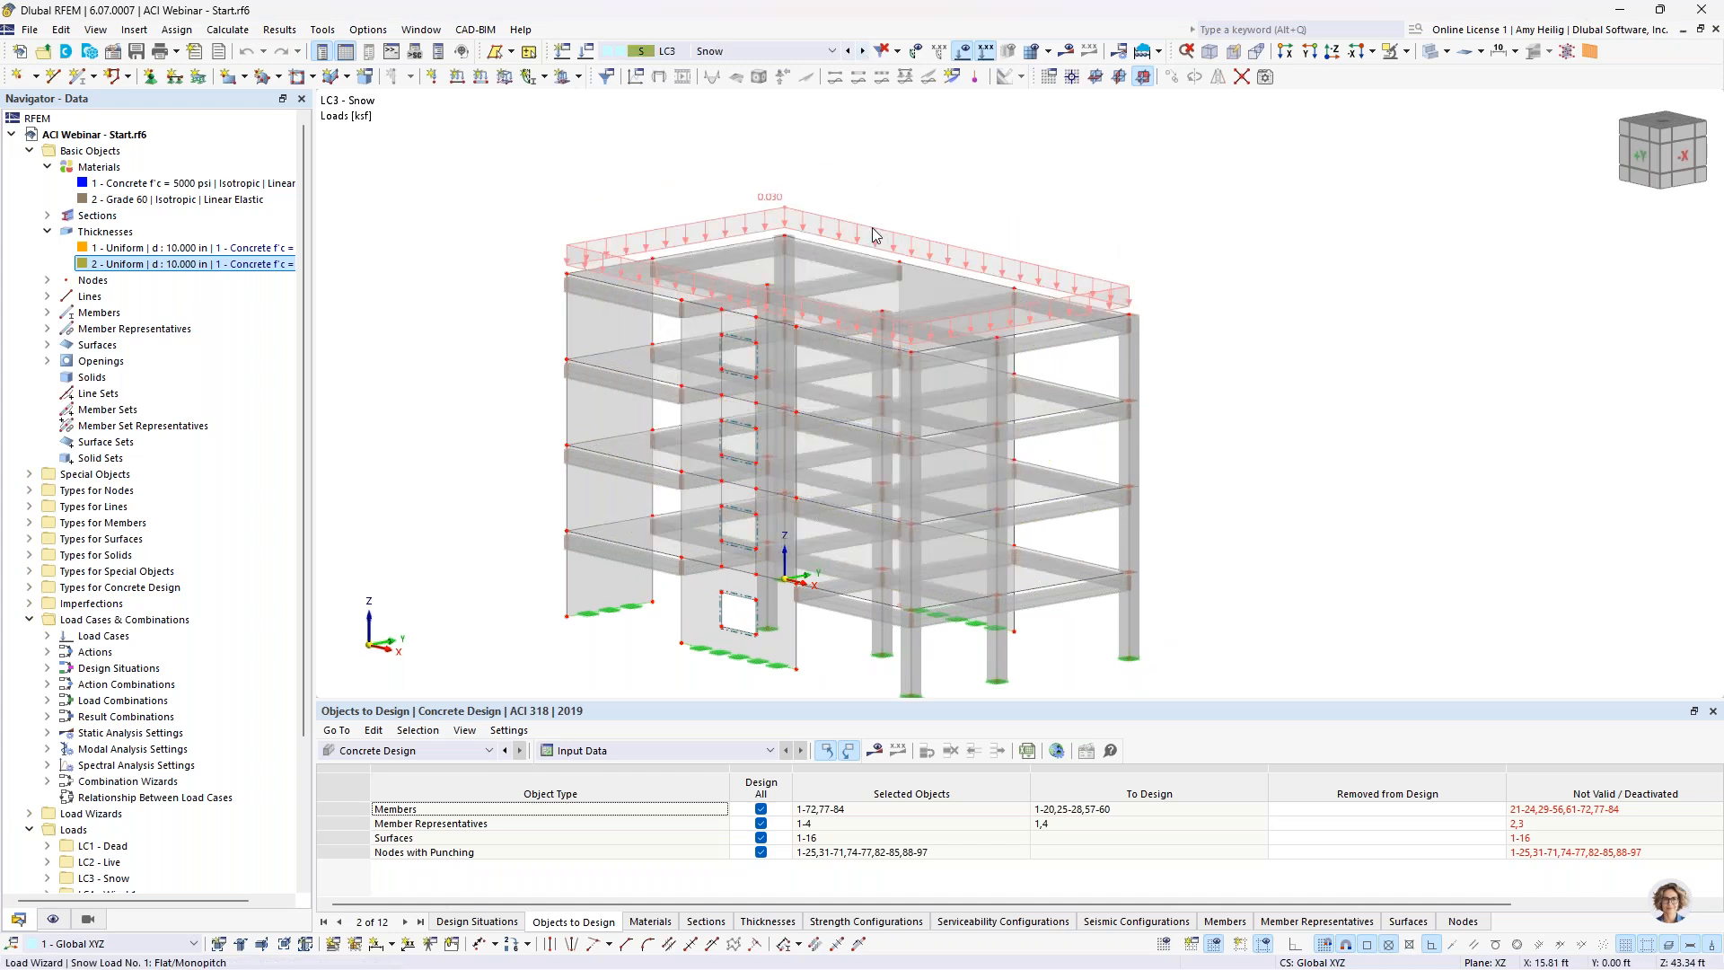
Step: Collapse the Thicknesses, Materials and Load Cases & Combinations groups in the model tree, and highlight the roof snow load
click(48, 231)
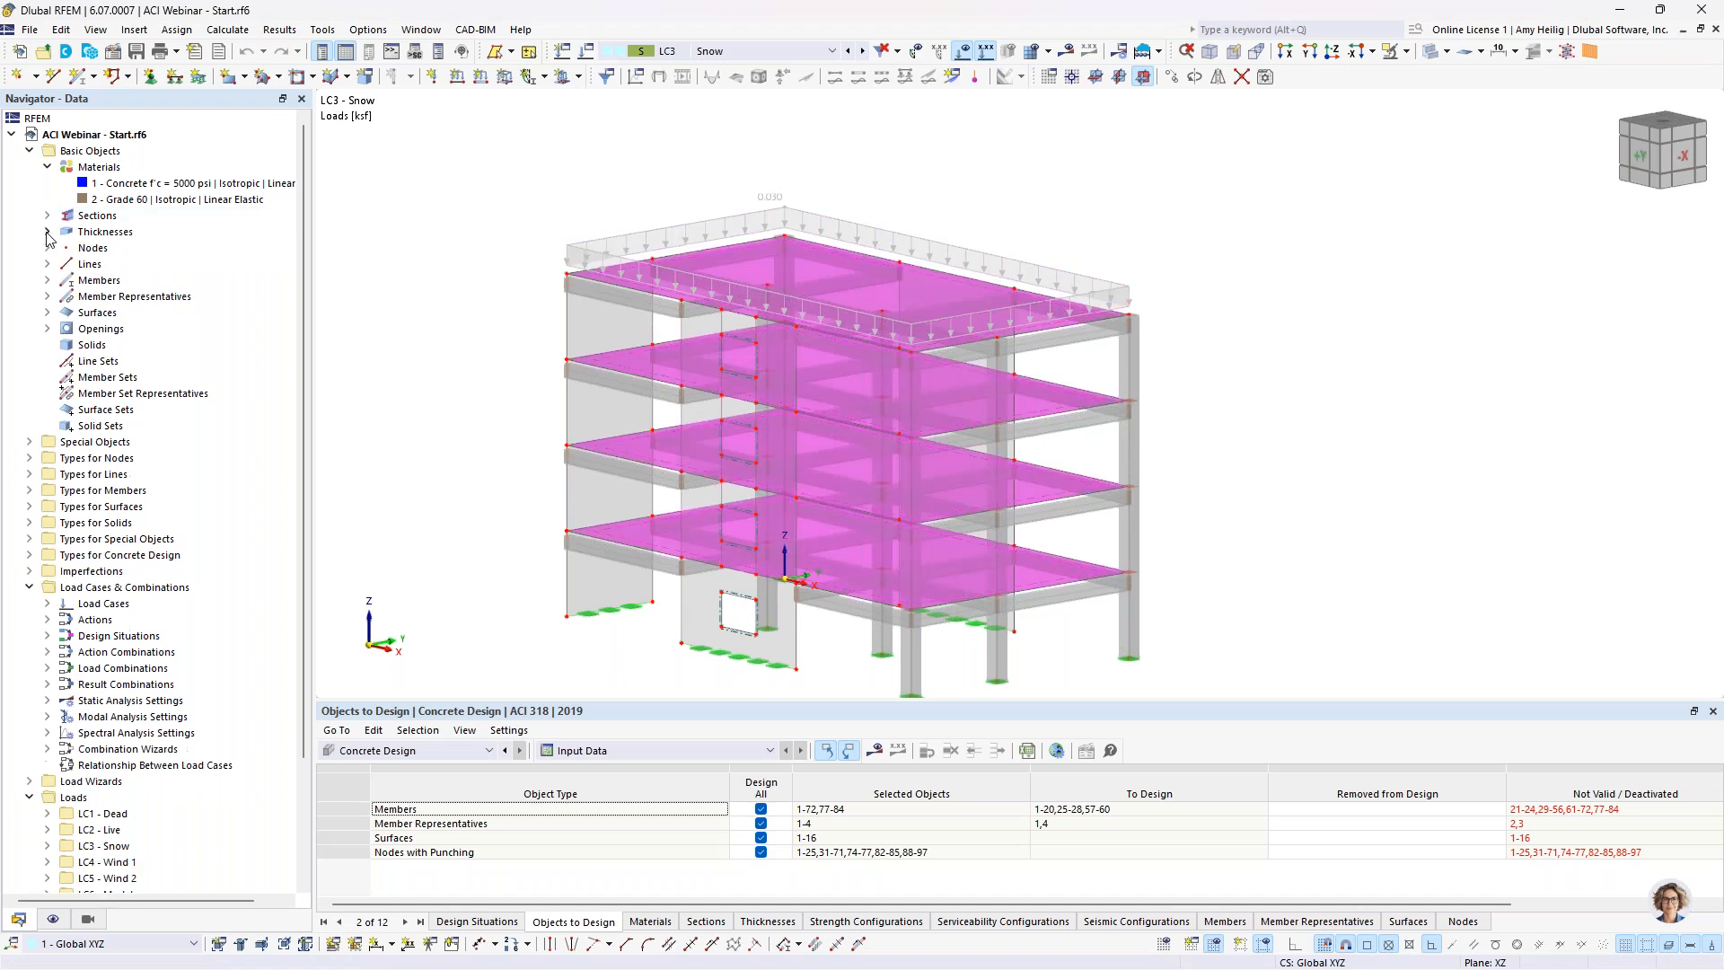
click(47, 169)
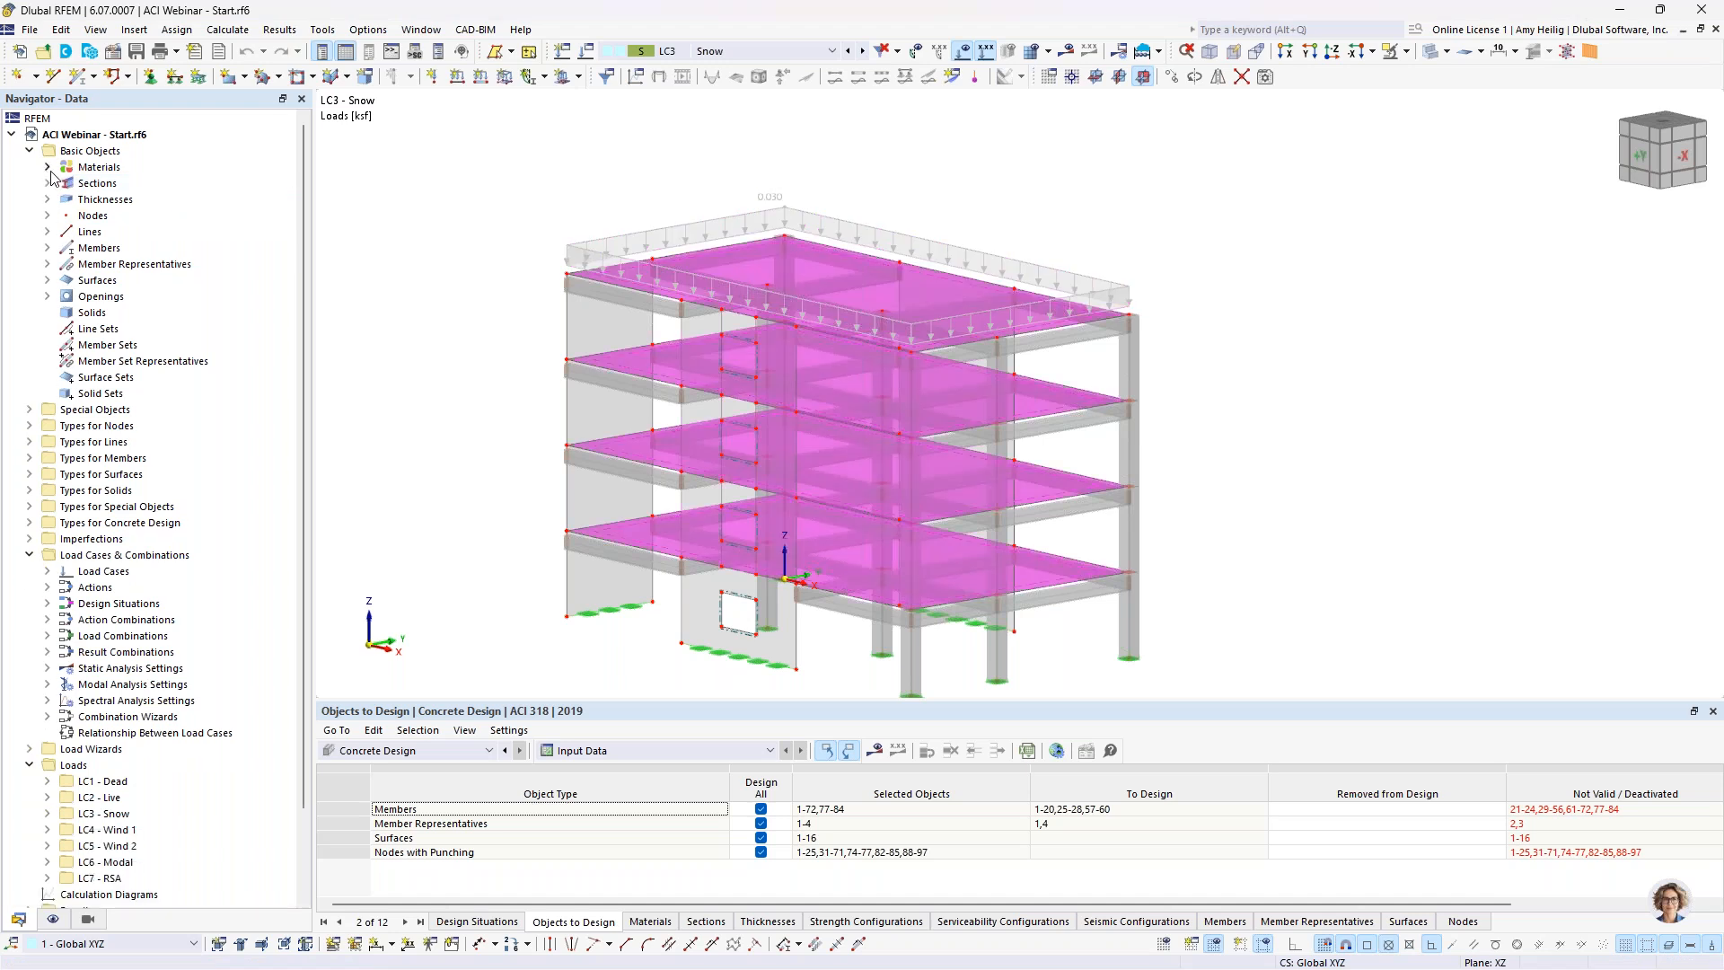
click(675, 223)
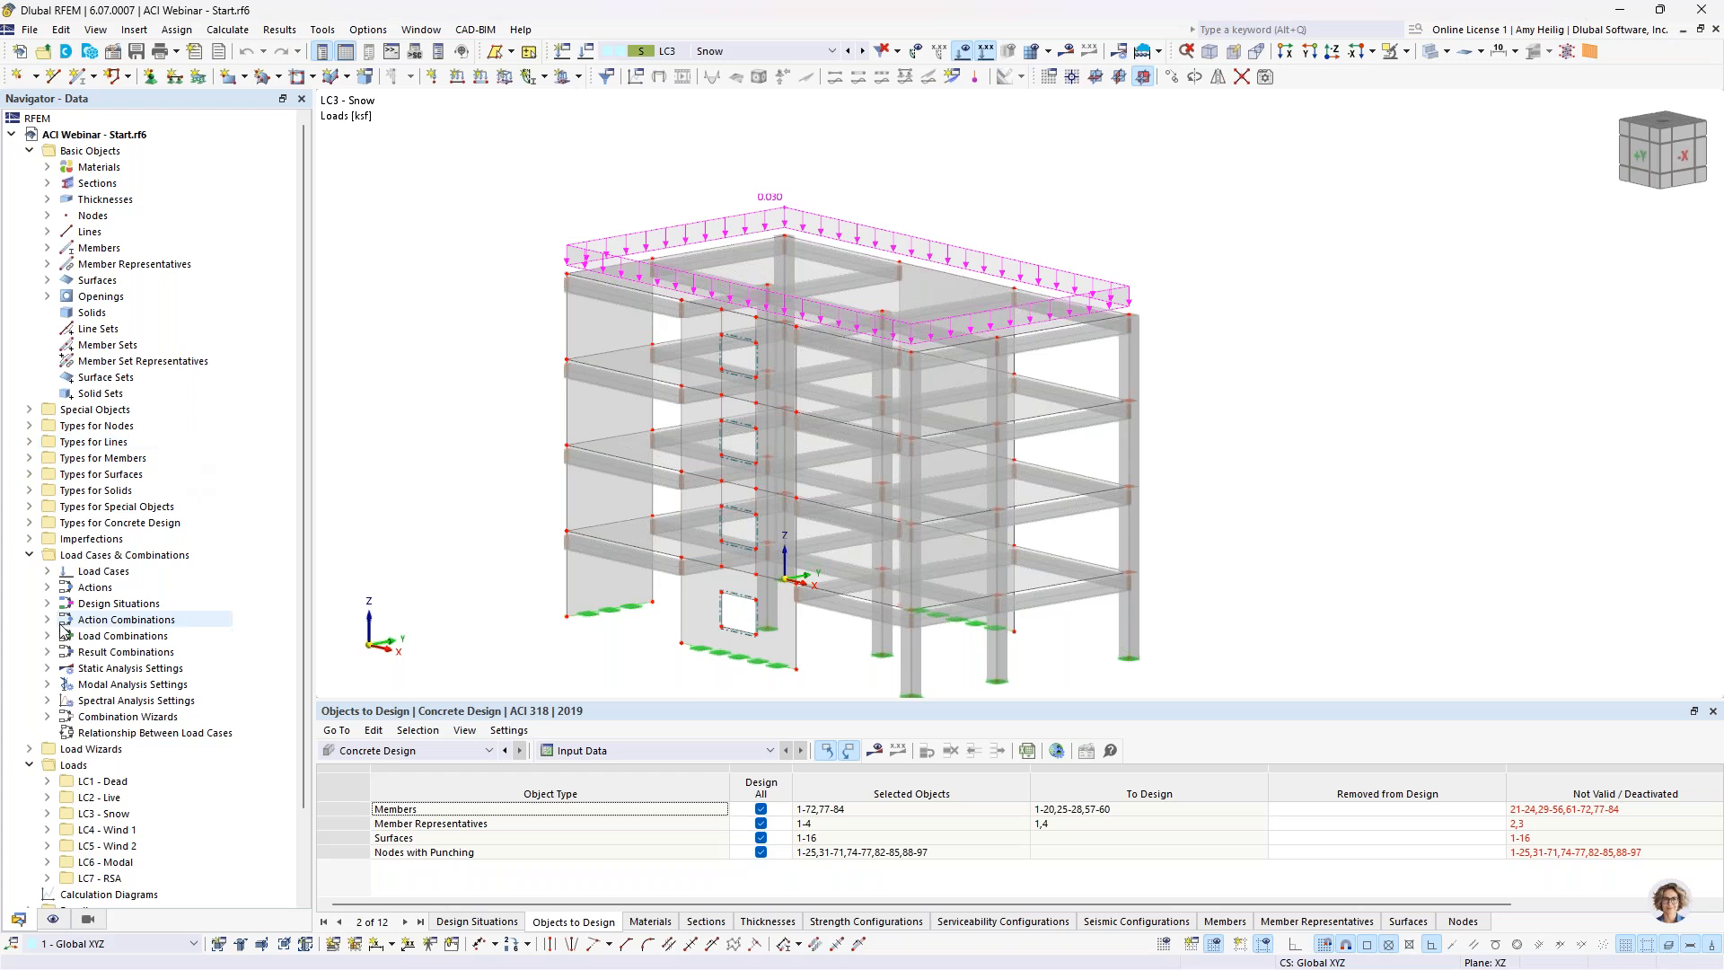
click(31, 556)
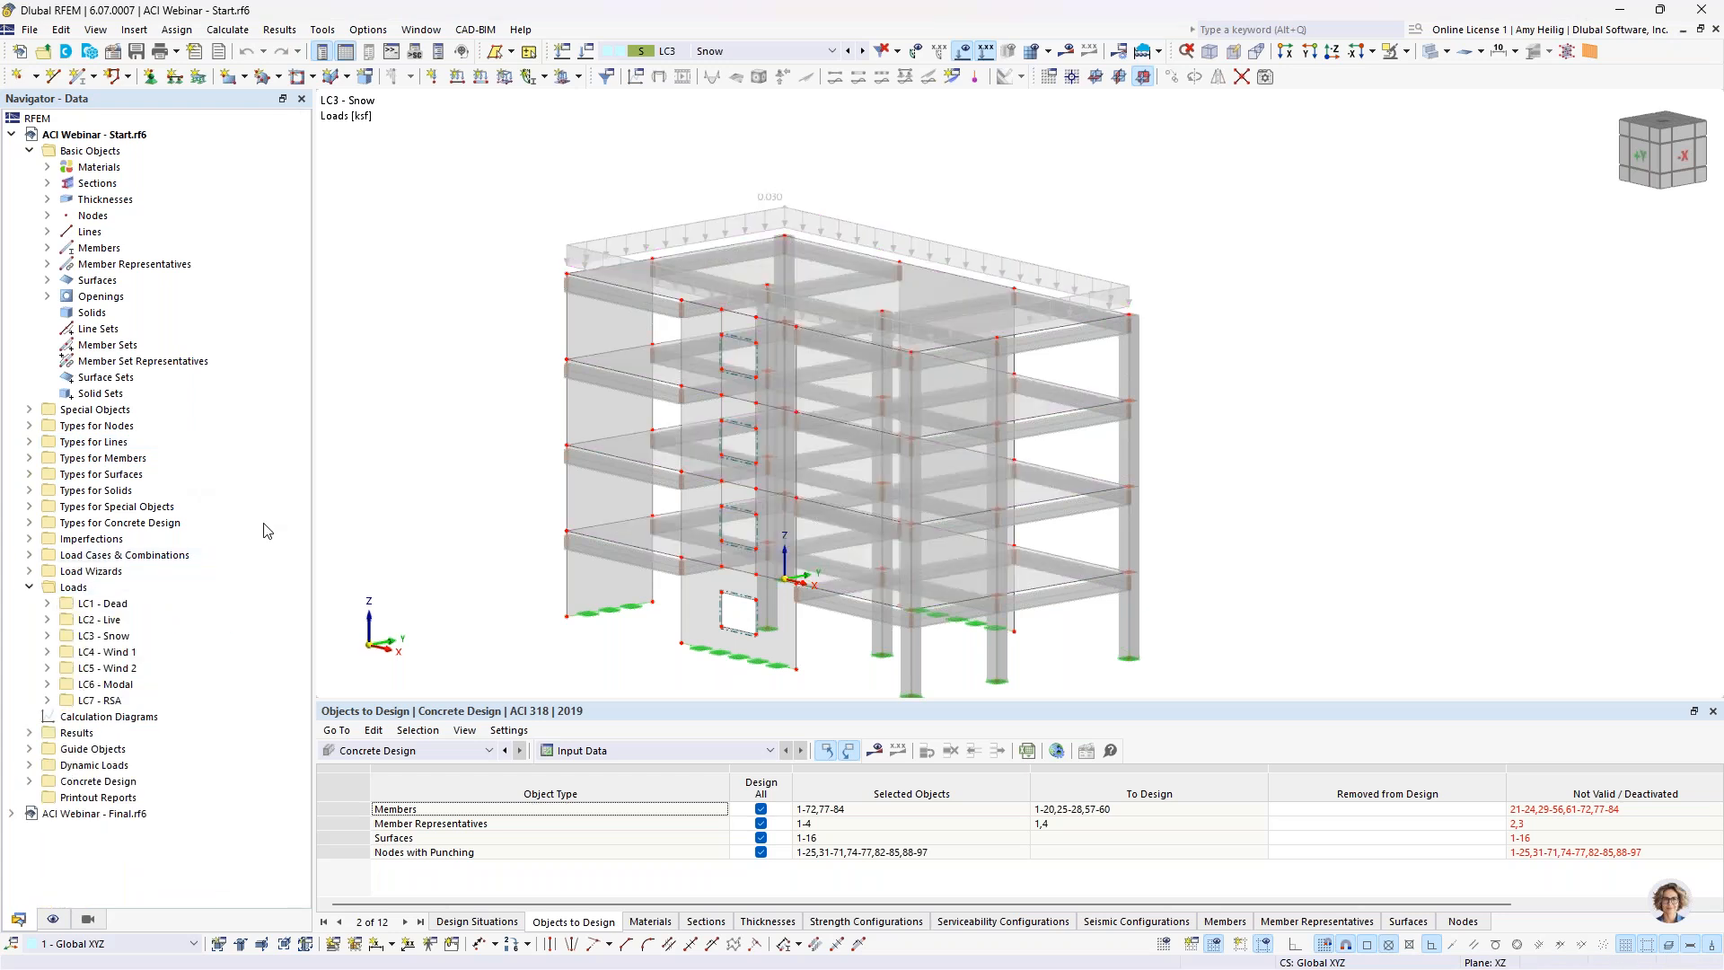
Step: Review the Flat/Monopitch snow load wizard's roof definition, parameters and generated results, and close it without changes
click(29, 571)
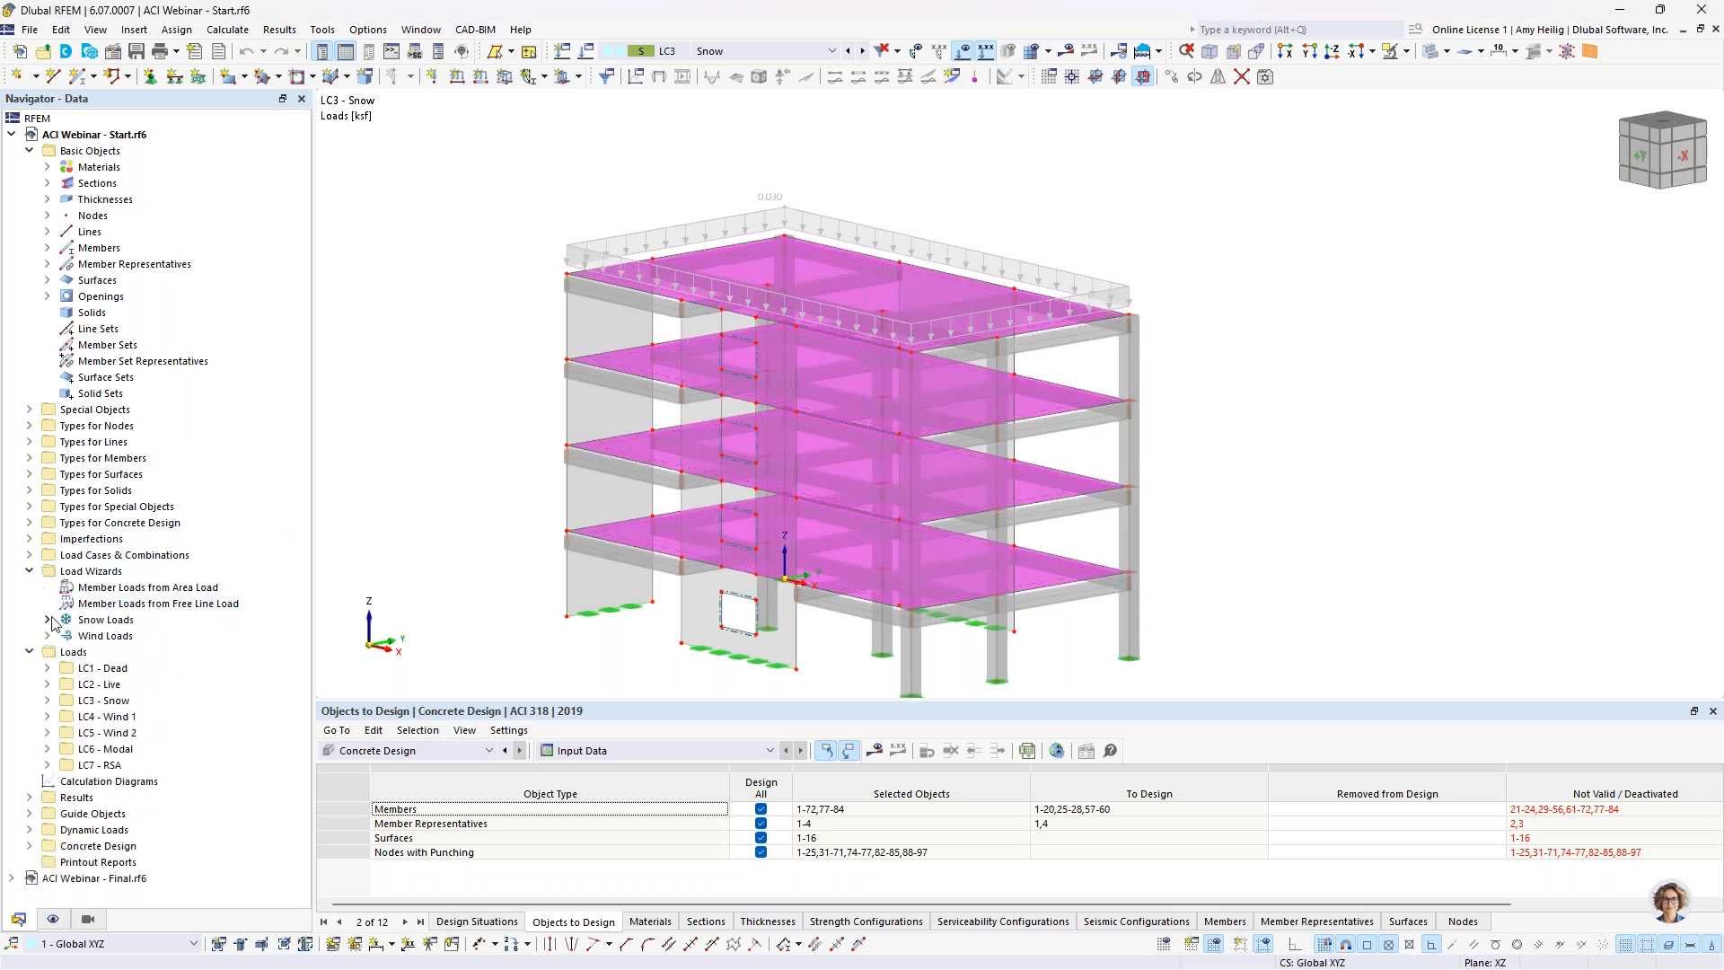
click(48, 619)
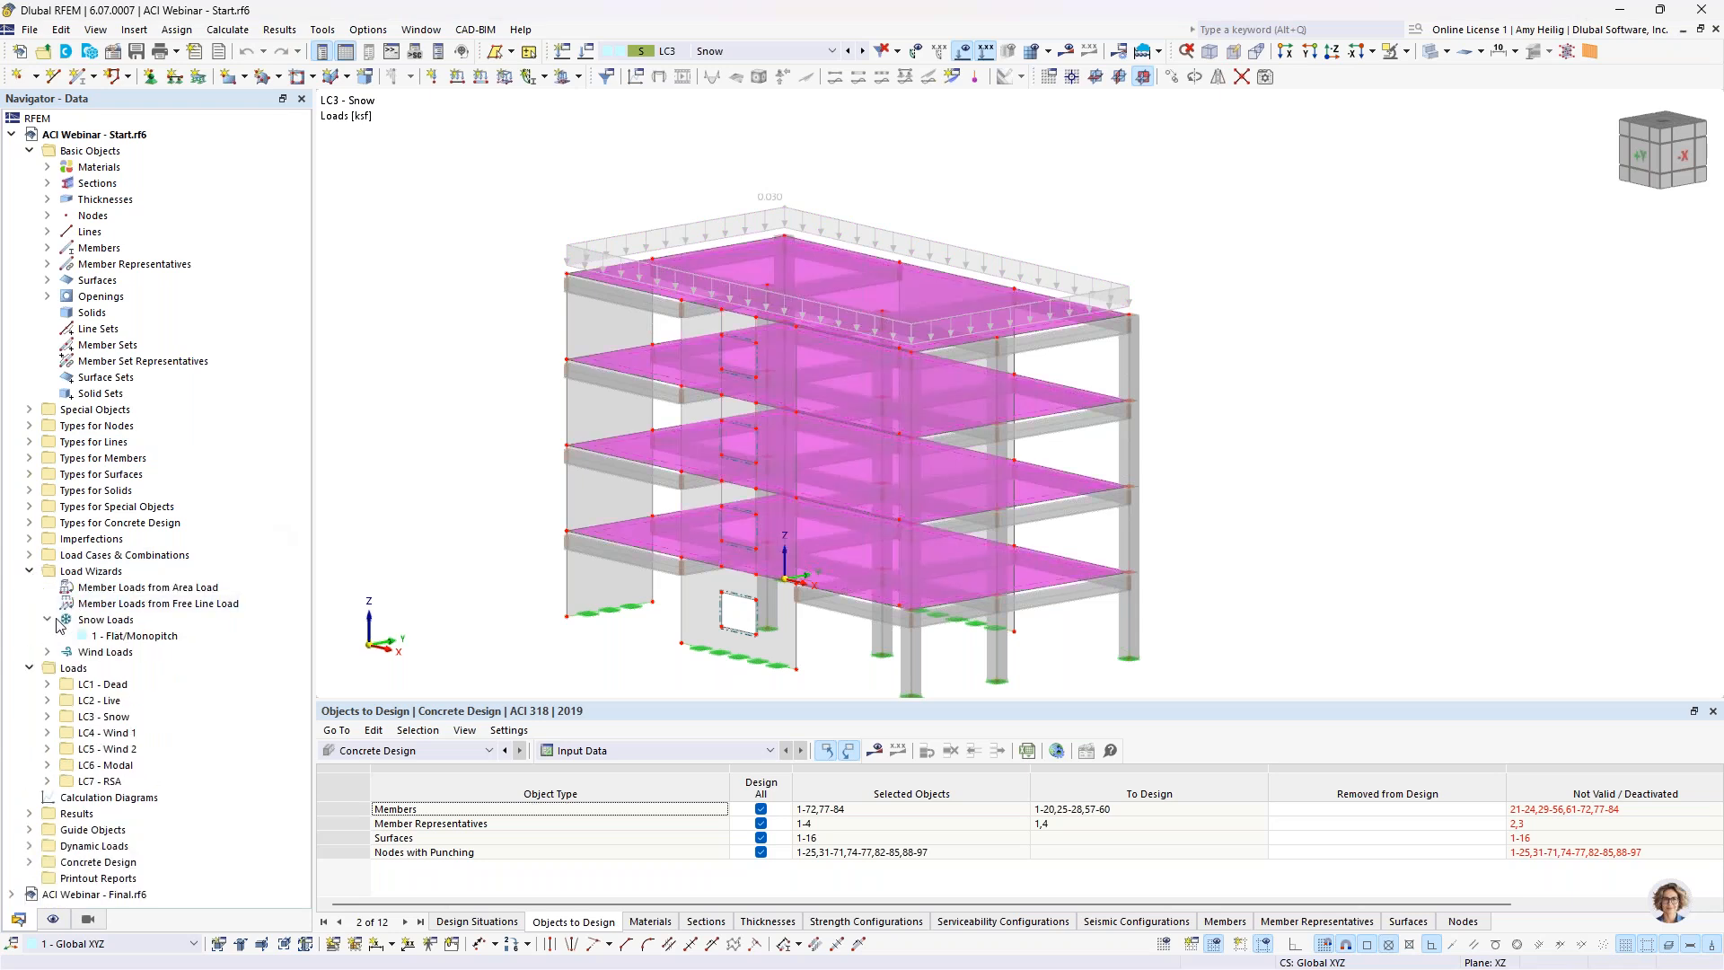
click(110, 639)
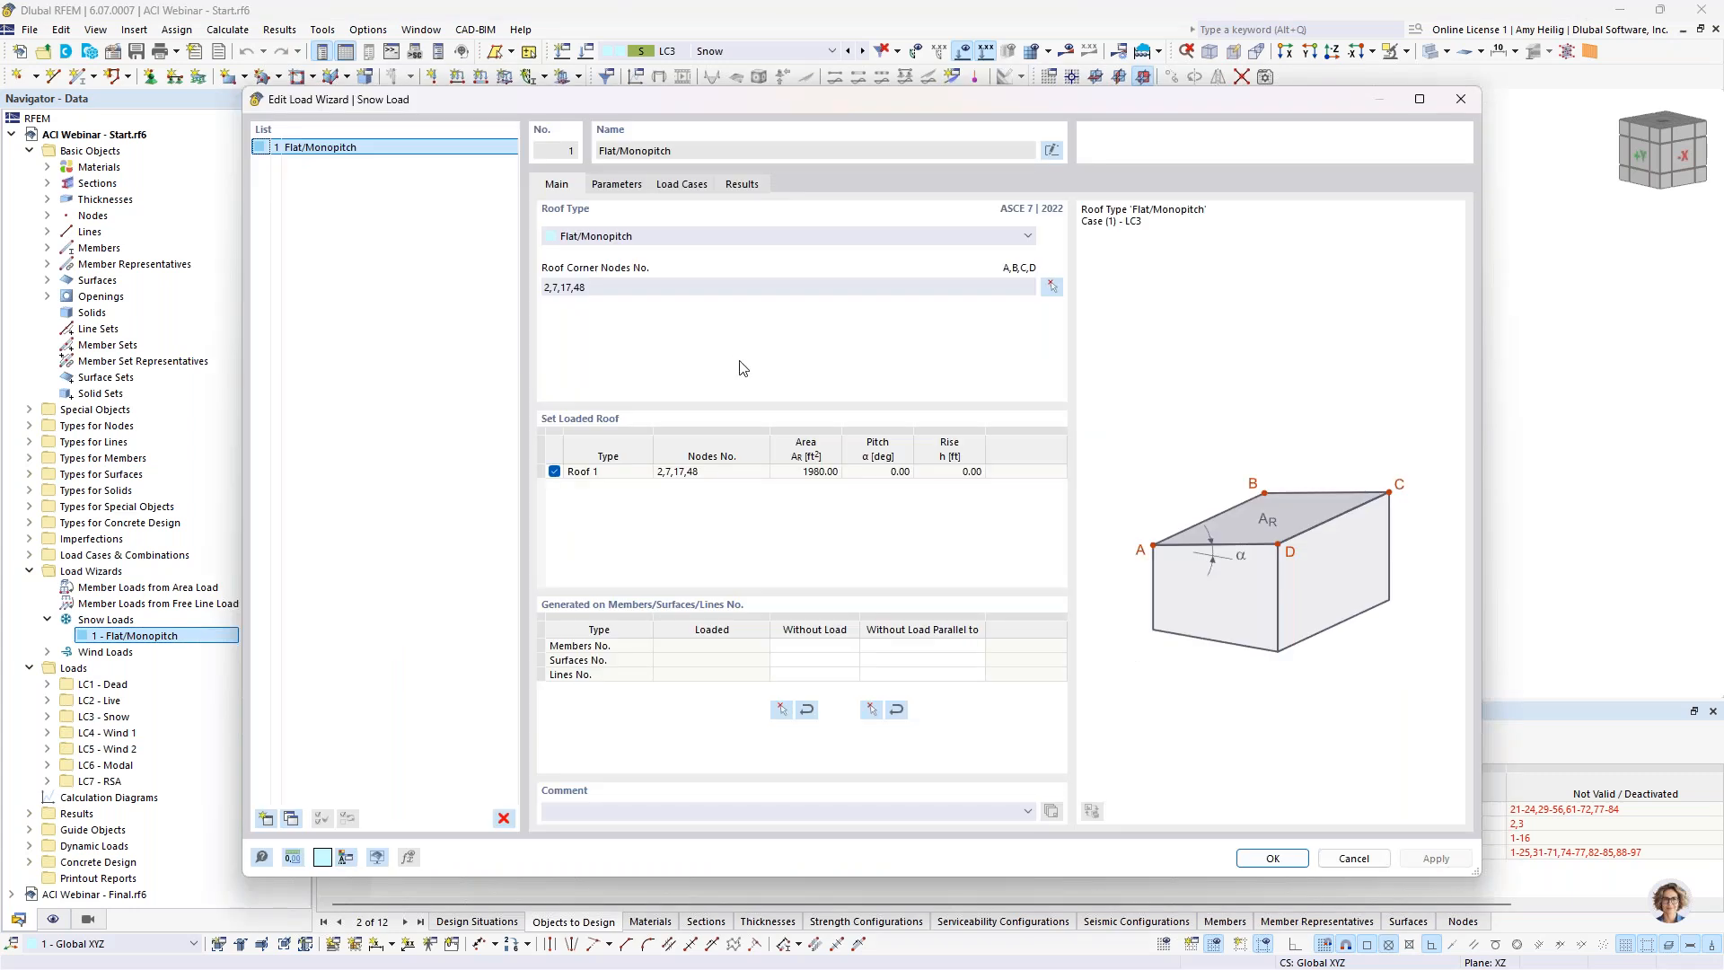
click(616, 188)
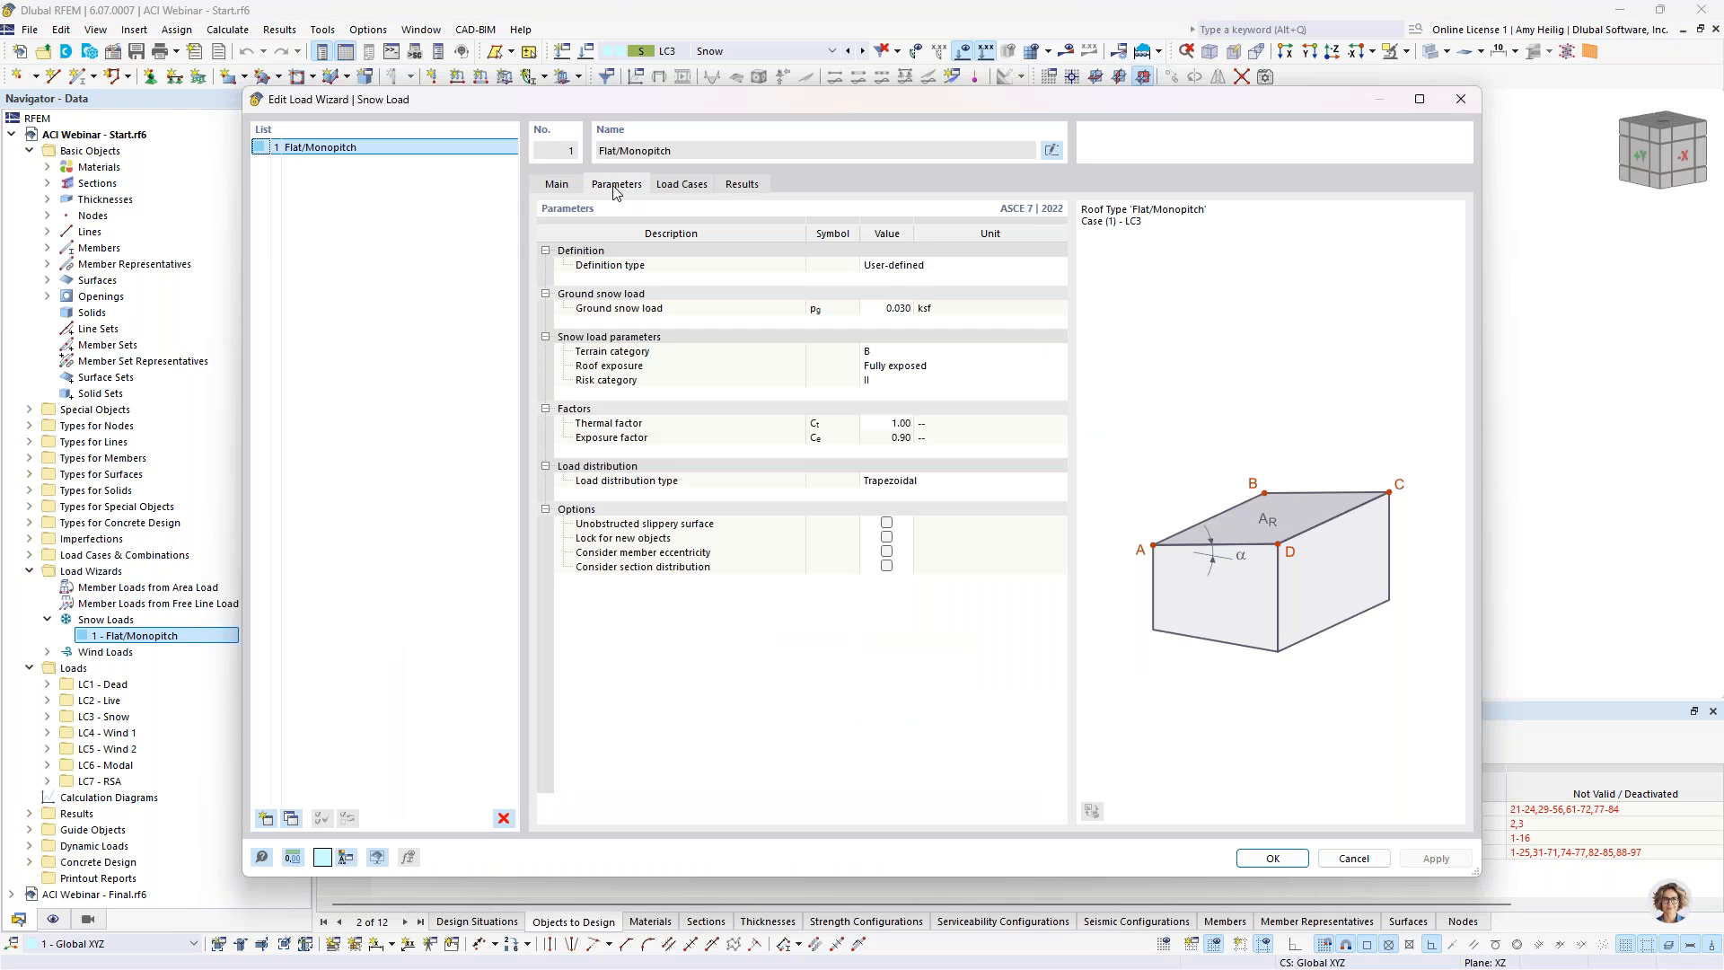
click(736, 189)
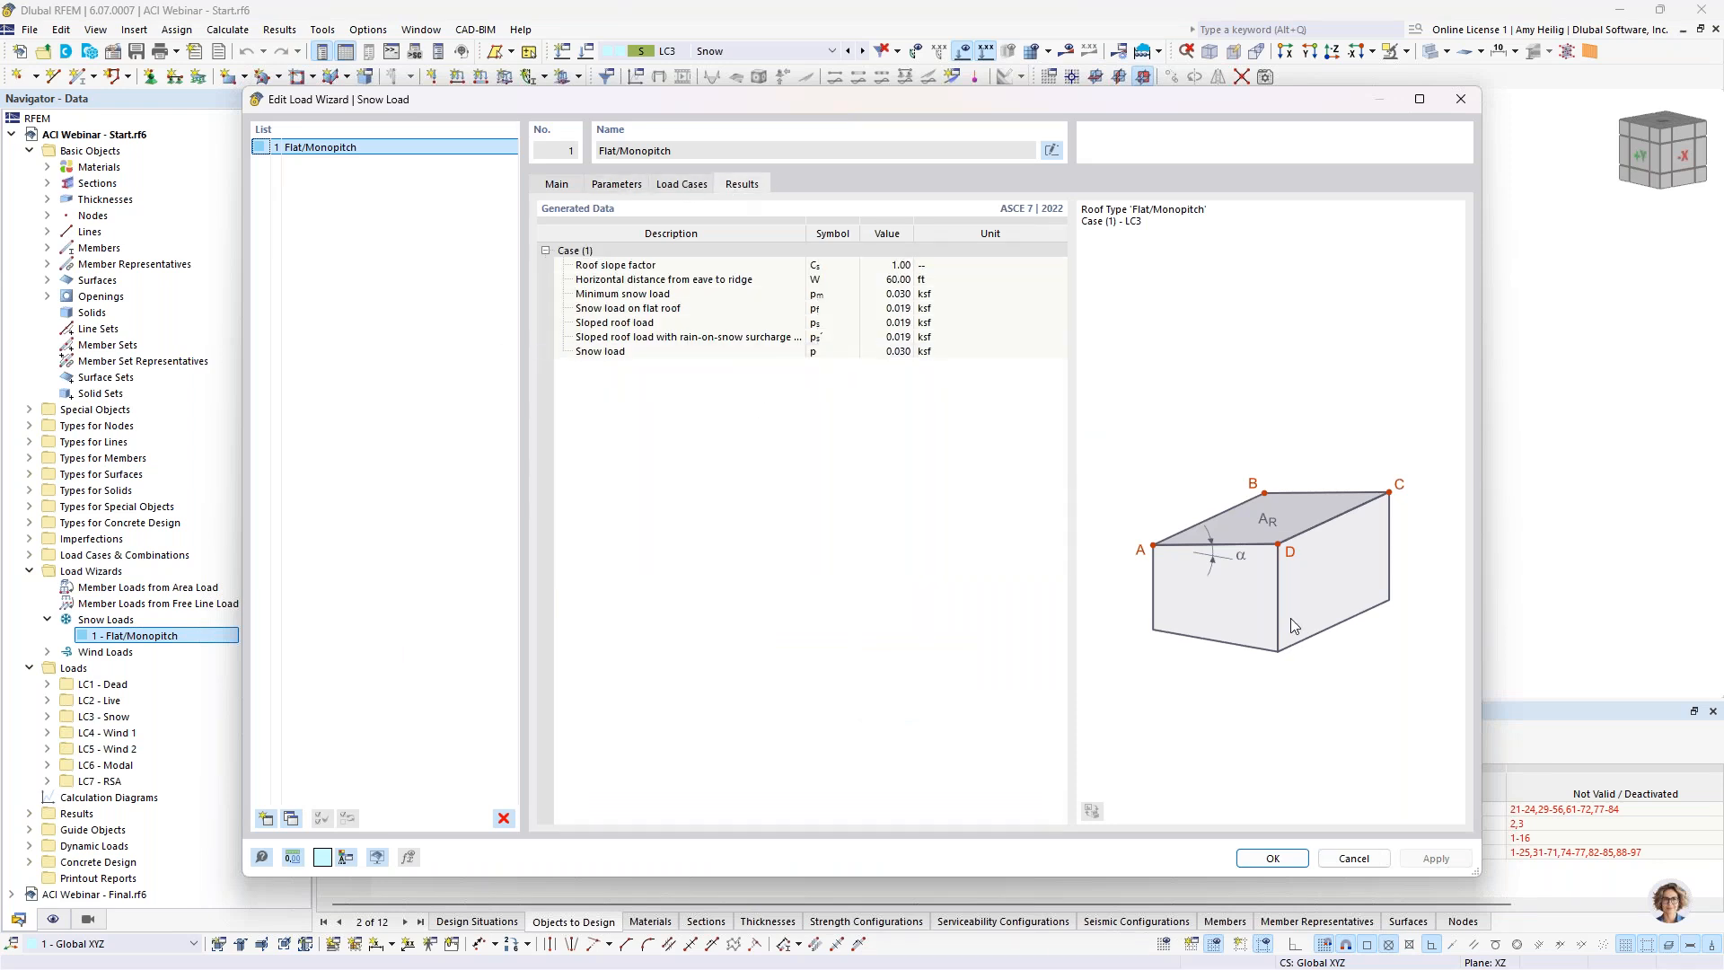
click(1352, 858)
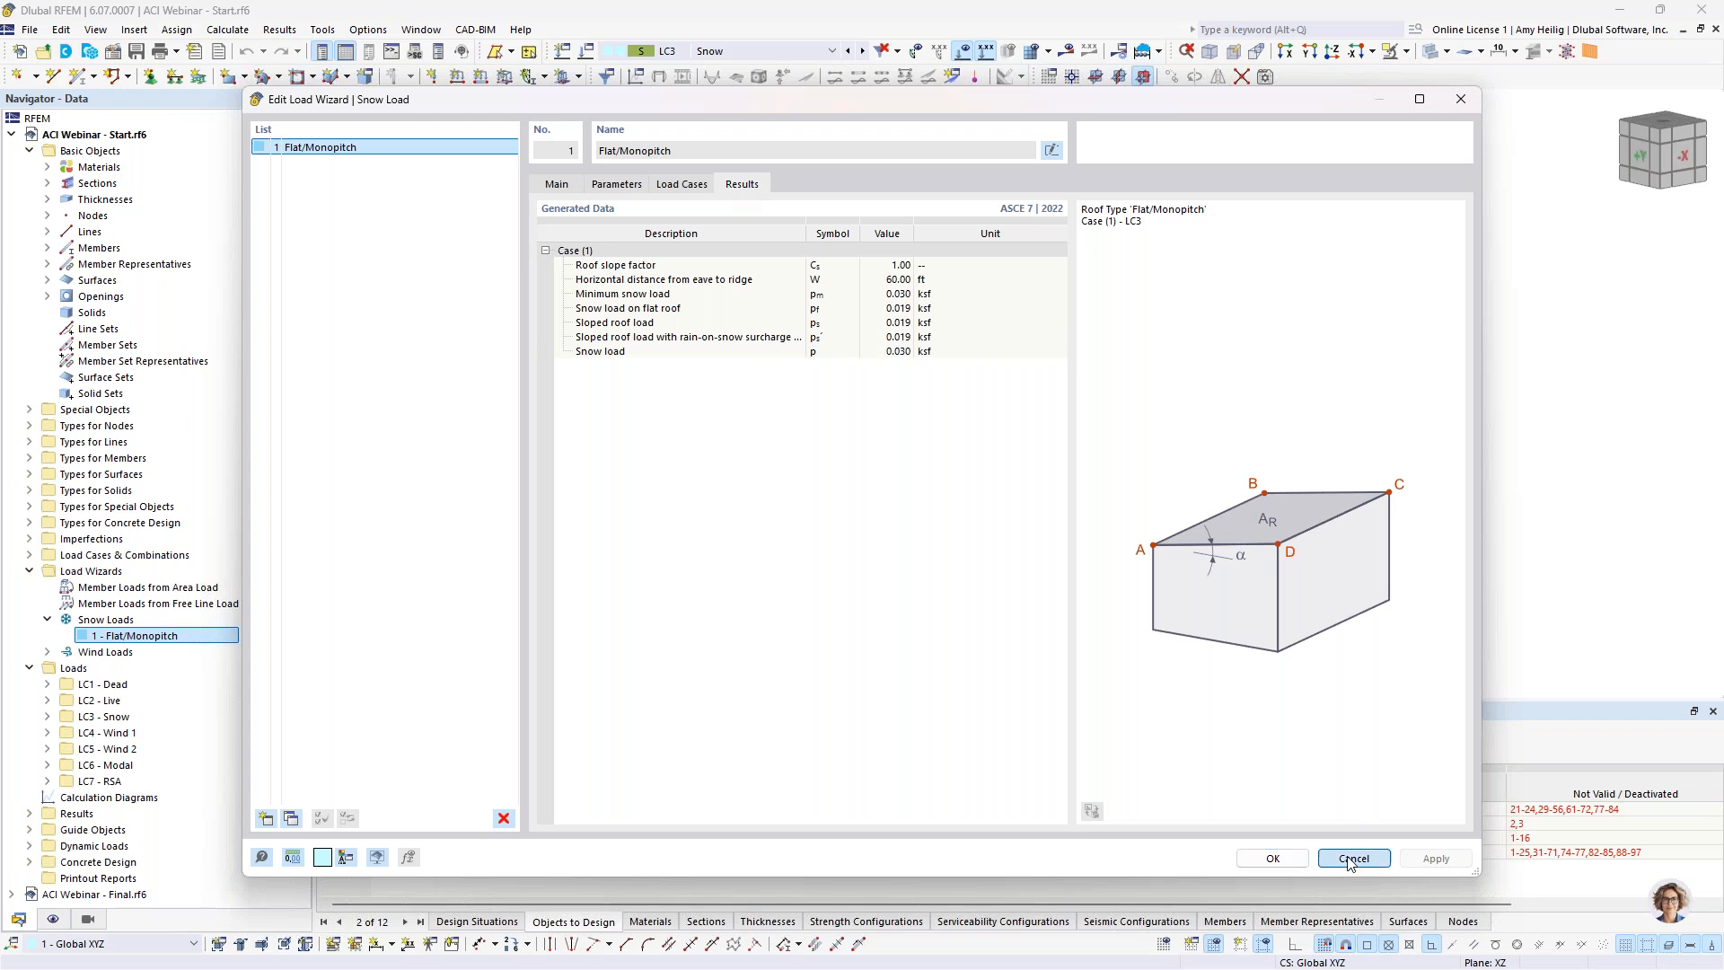
Step: Display the Wind 1 loads and review the vertical walls wind load wizard's main data, parameters and load cases, closing it without changes
click(47, 651)
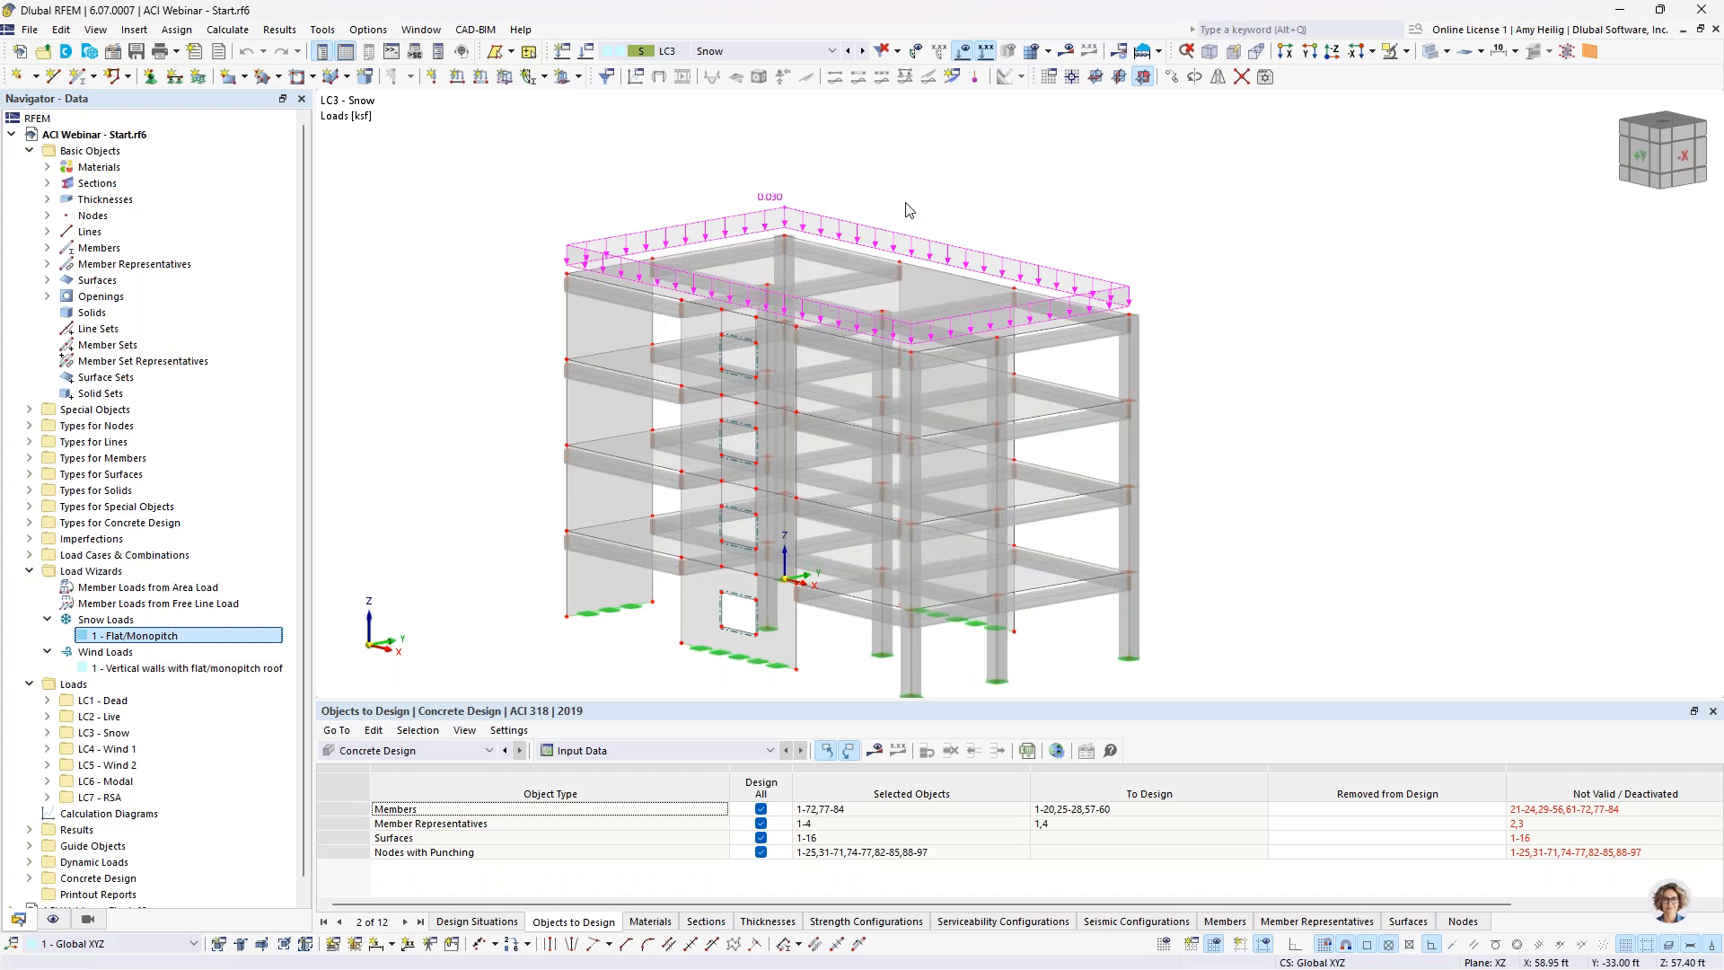
click(863, 51)
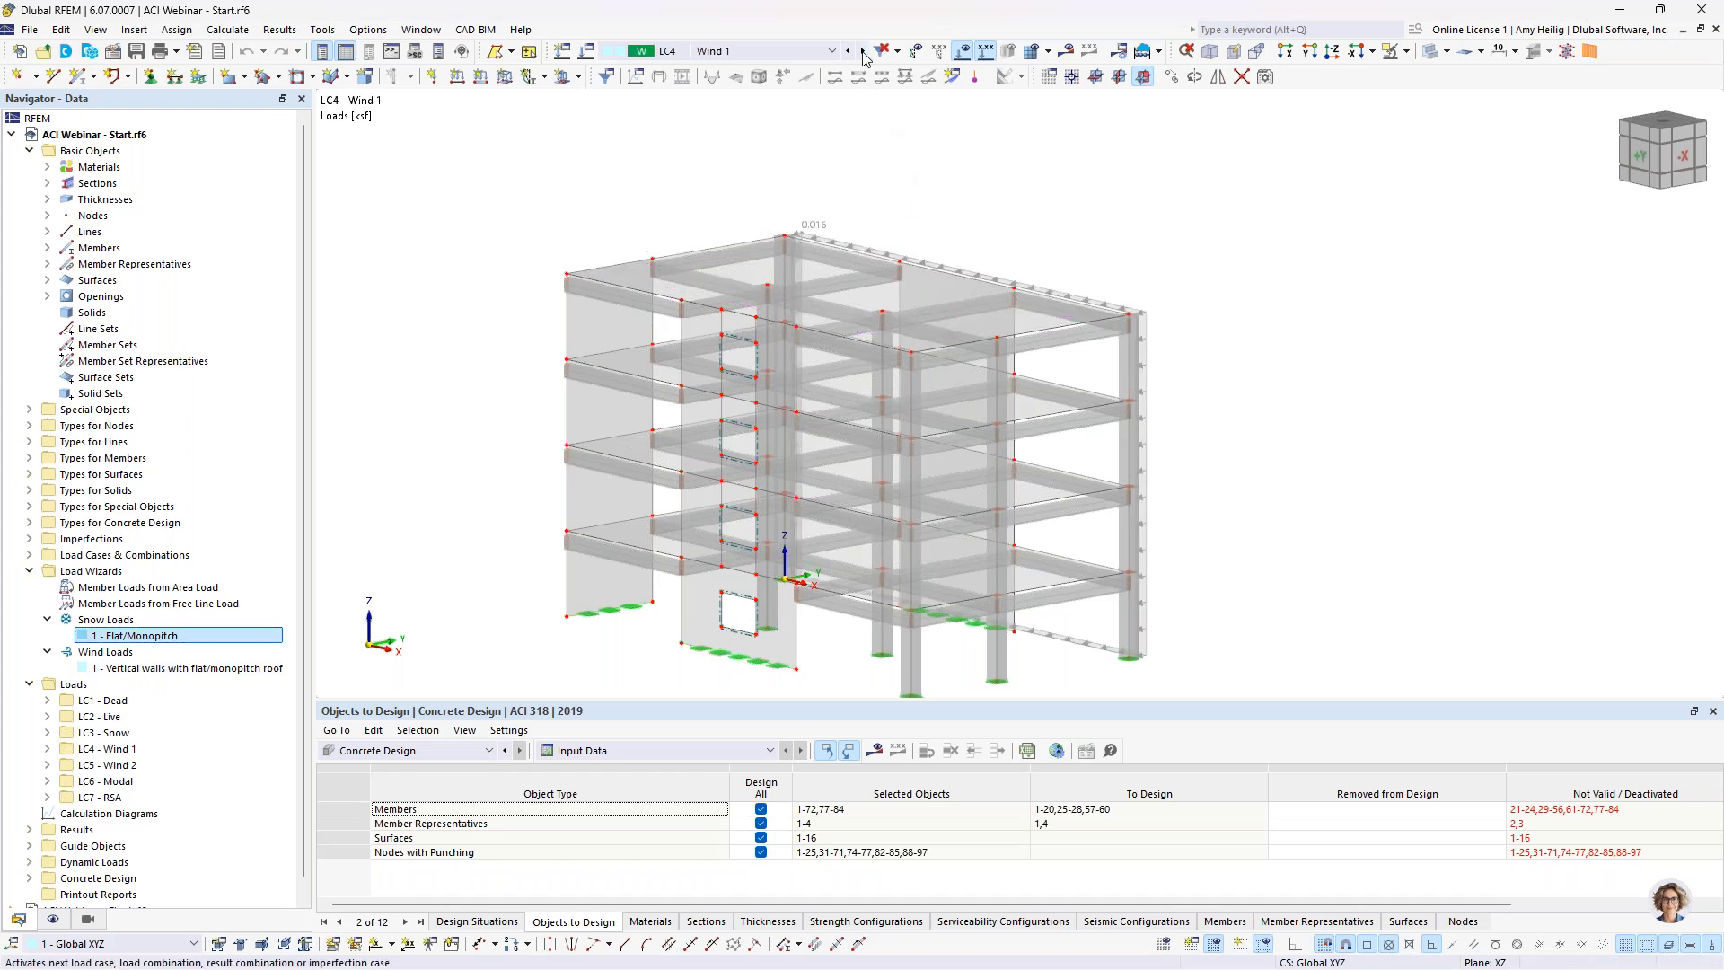
ctrl+middle_drag(1194, 386, 1097, 367)
double_click(114, 669)
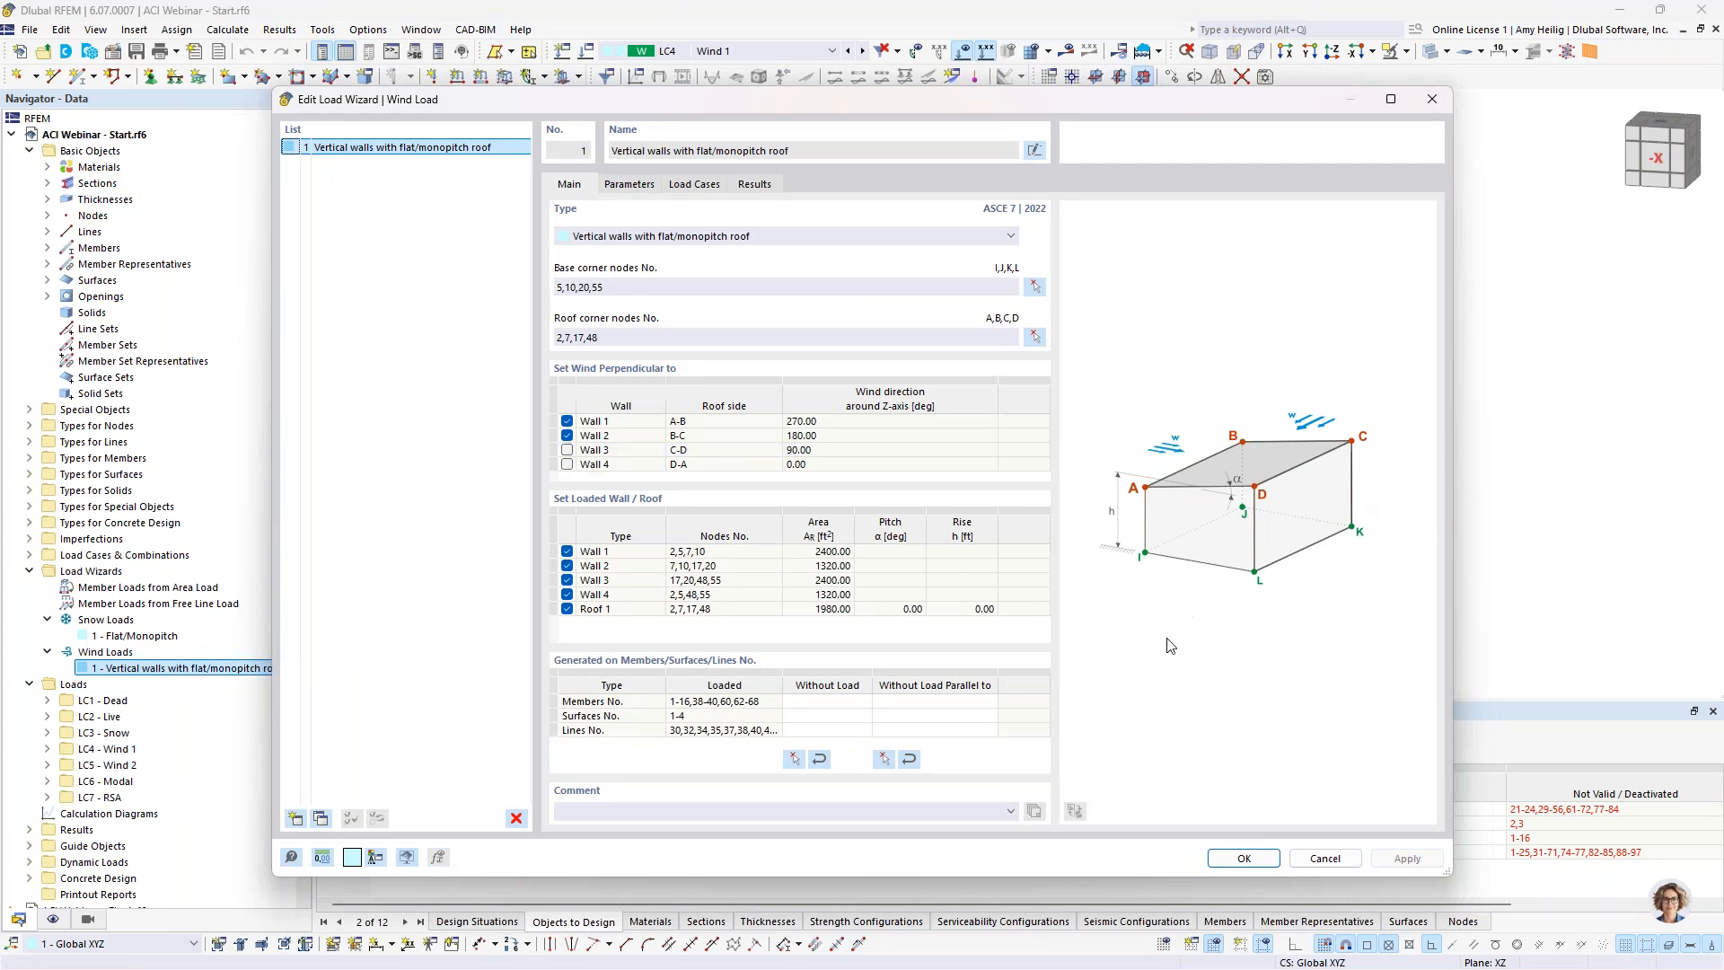
click(618, 186)
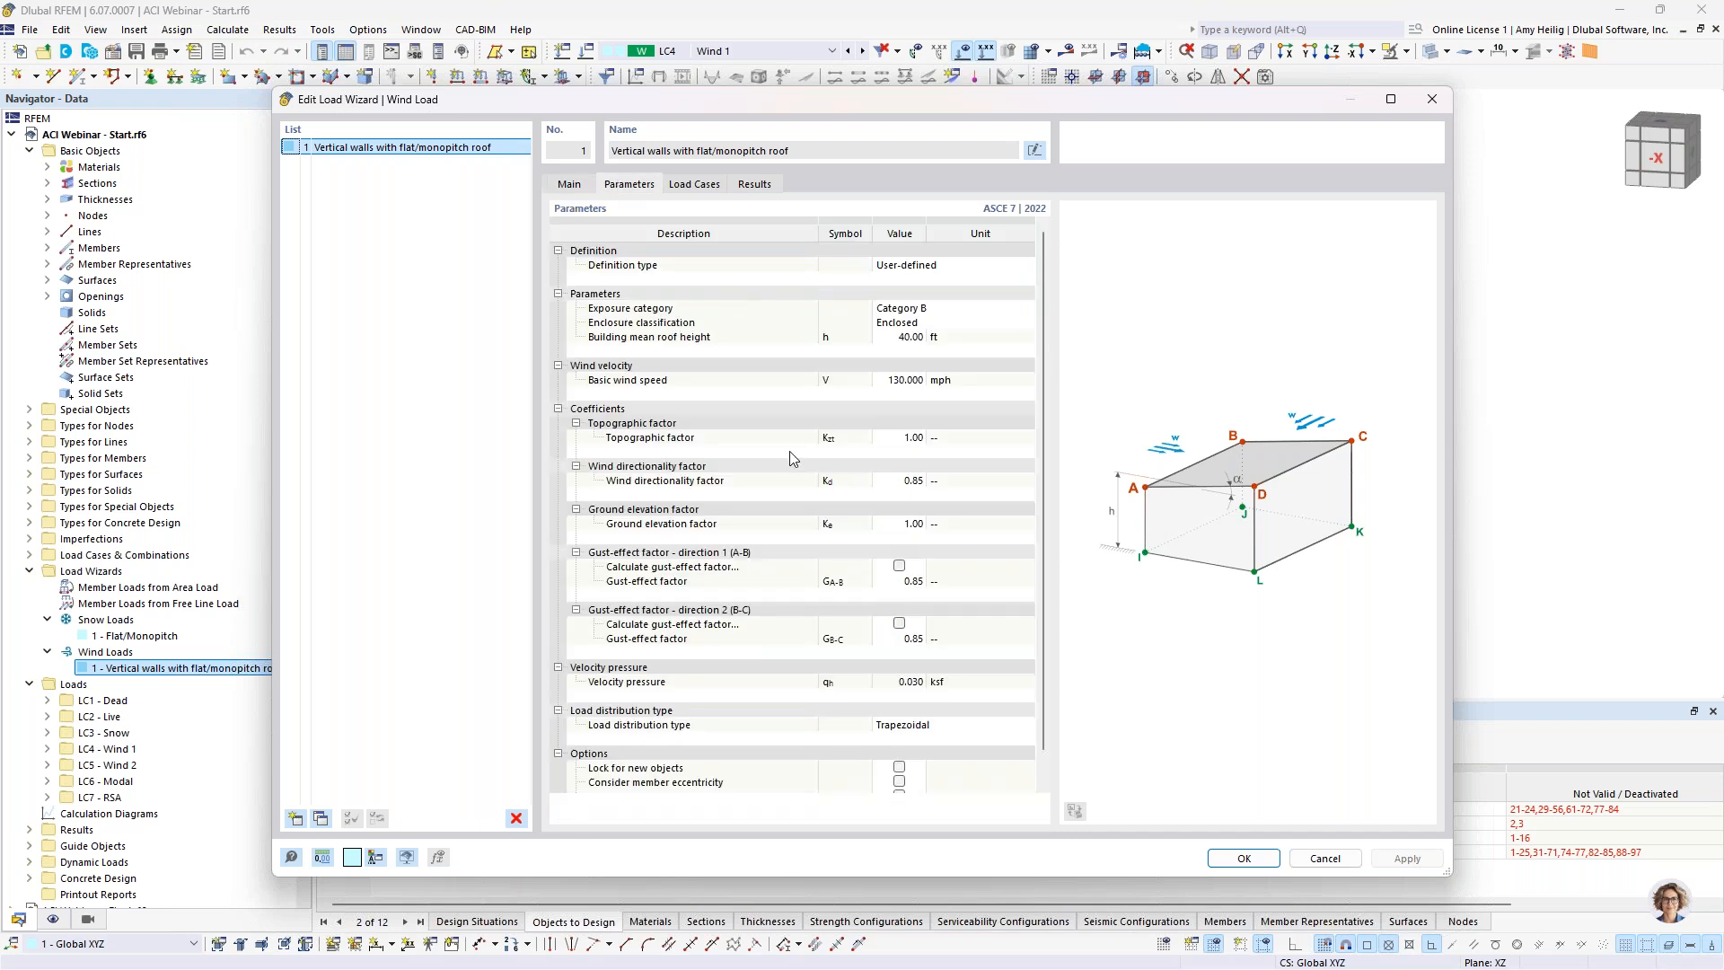
click(696, 185)
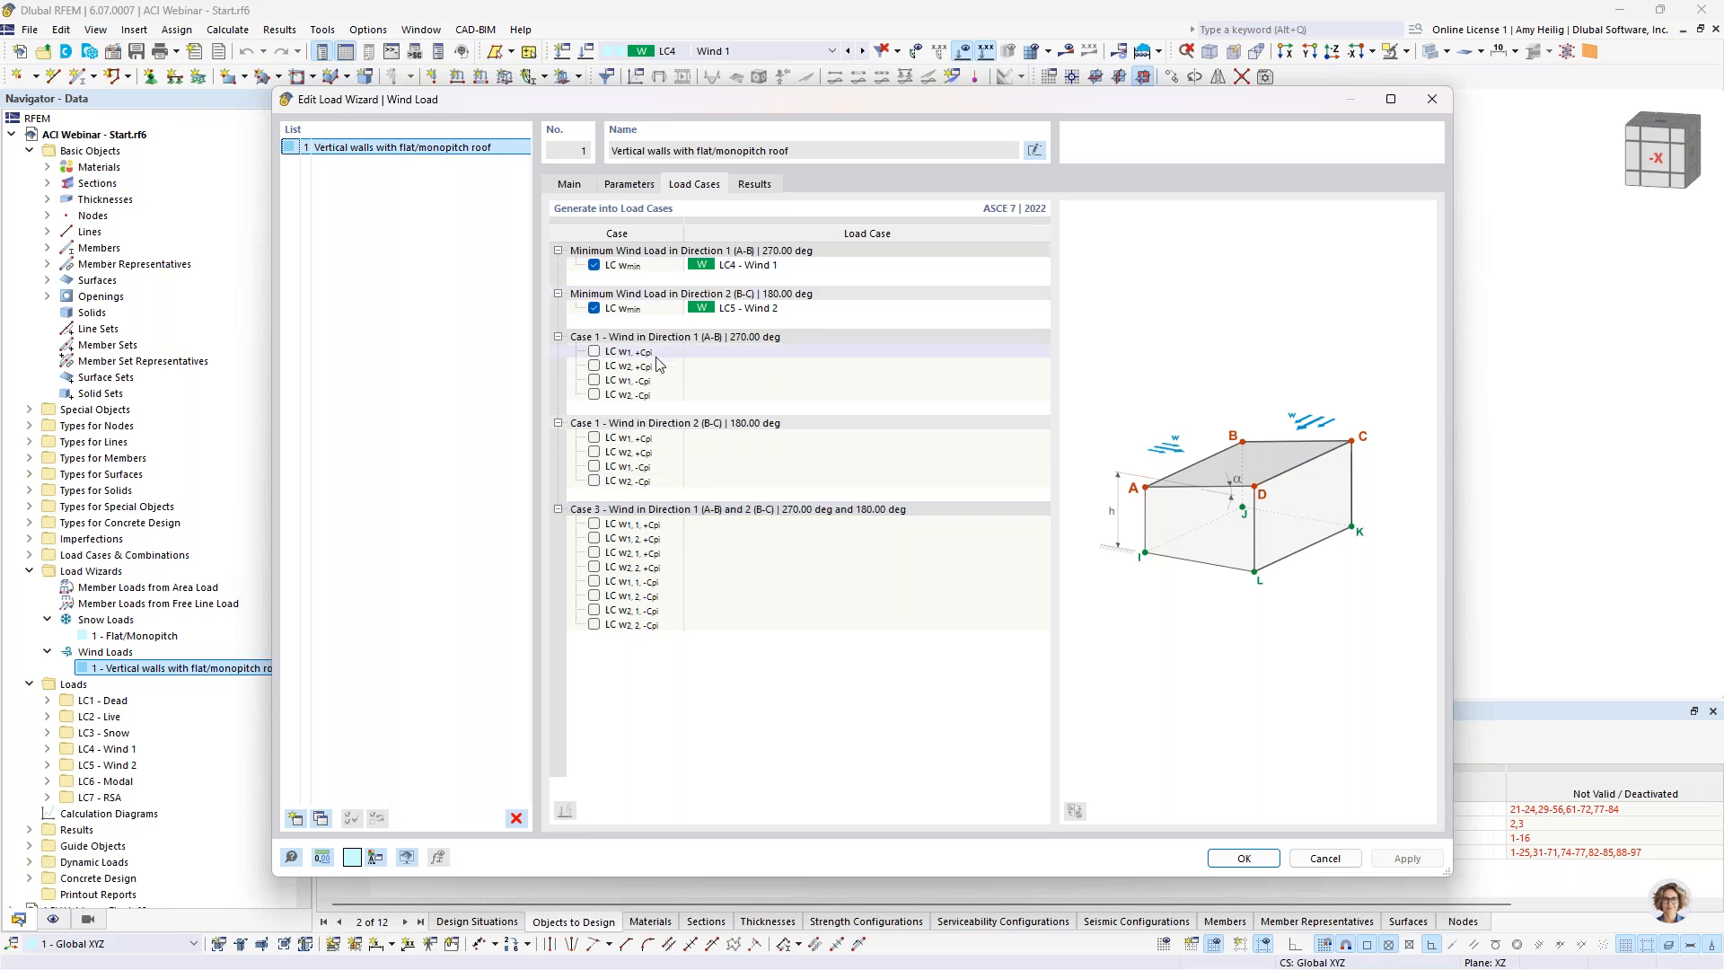
click(1313, 858)
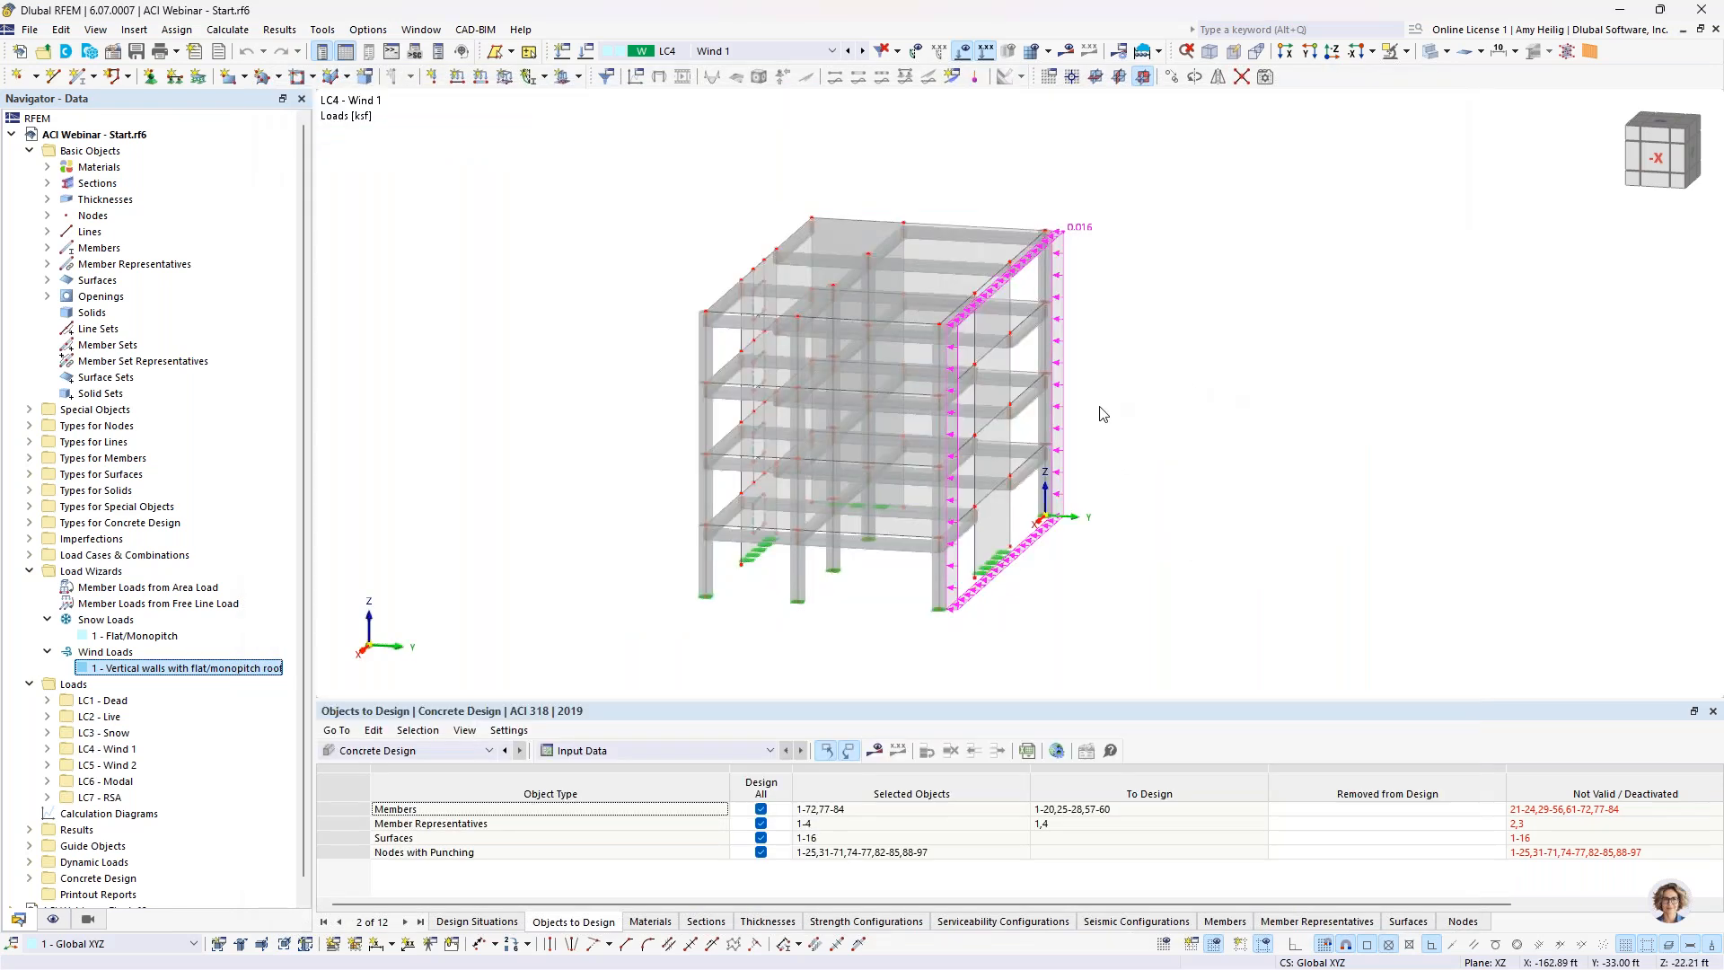
Step: Show the Wind 1 wizard's generated loads separately on the members and walls, and restore the combined area load display
scroll(1103, 414, up, 1)
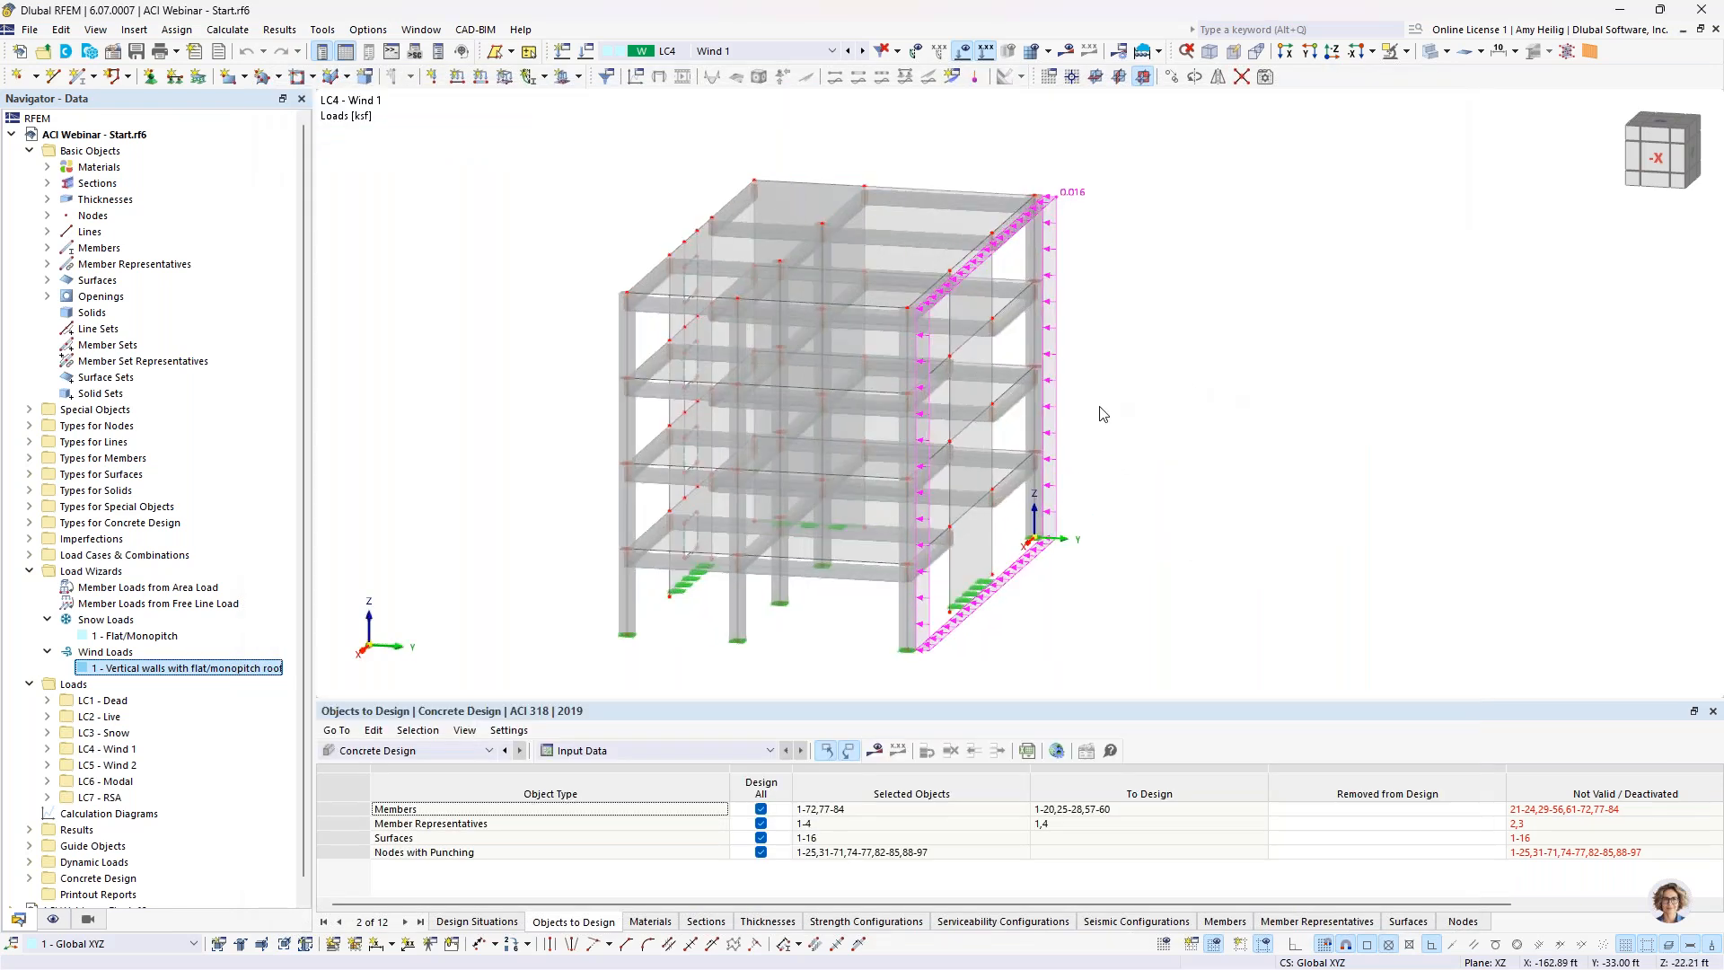
right_click(1052, 466)
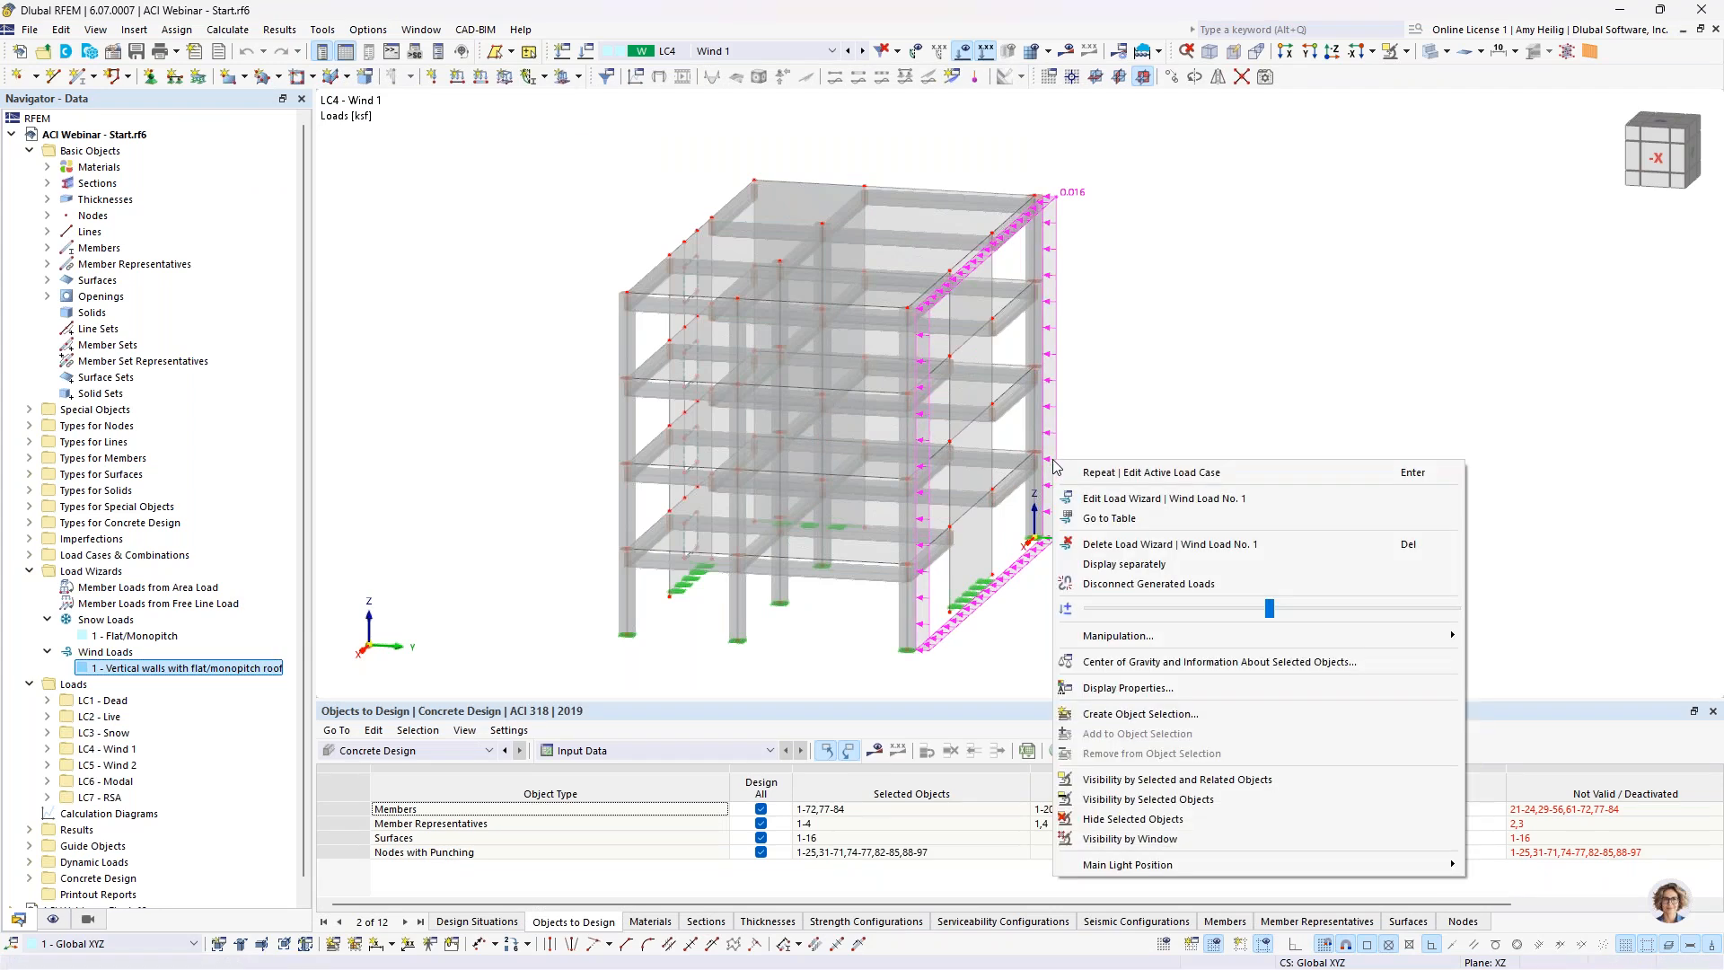
click(1111, 567)
mouse_move(1165, 473)
ctrl+middle_down()
mouse_move(1110, 463)
mouse_move(1138, 483)
ctrl+middle_up()
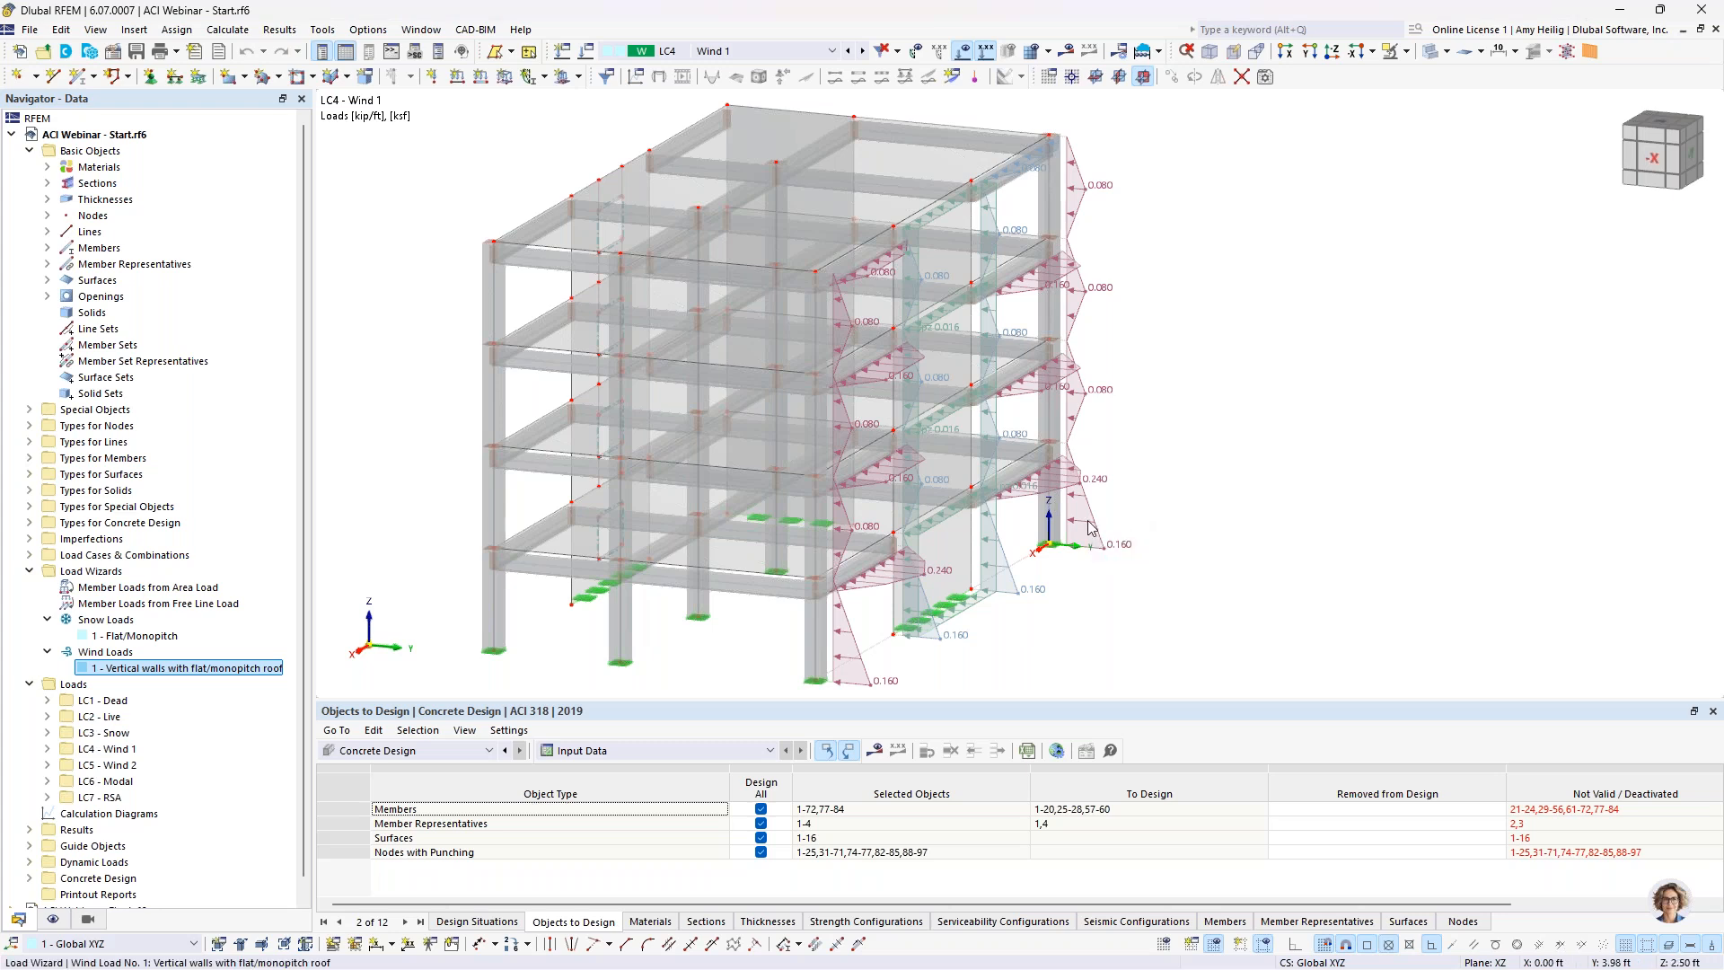
right_click(1088, 525)
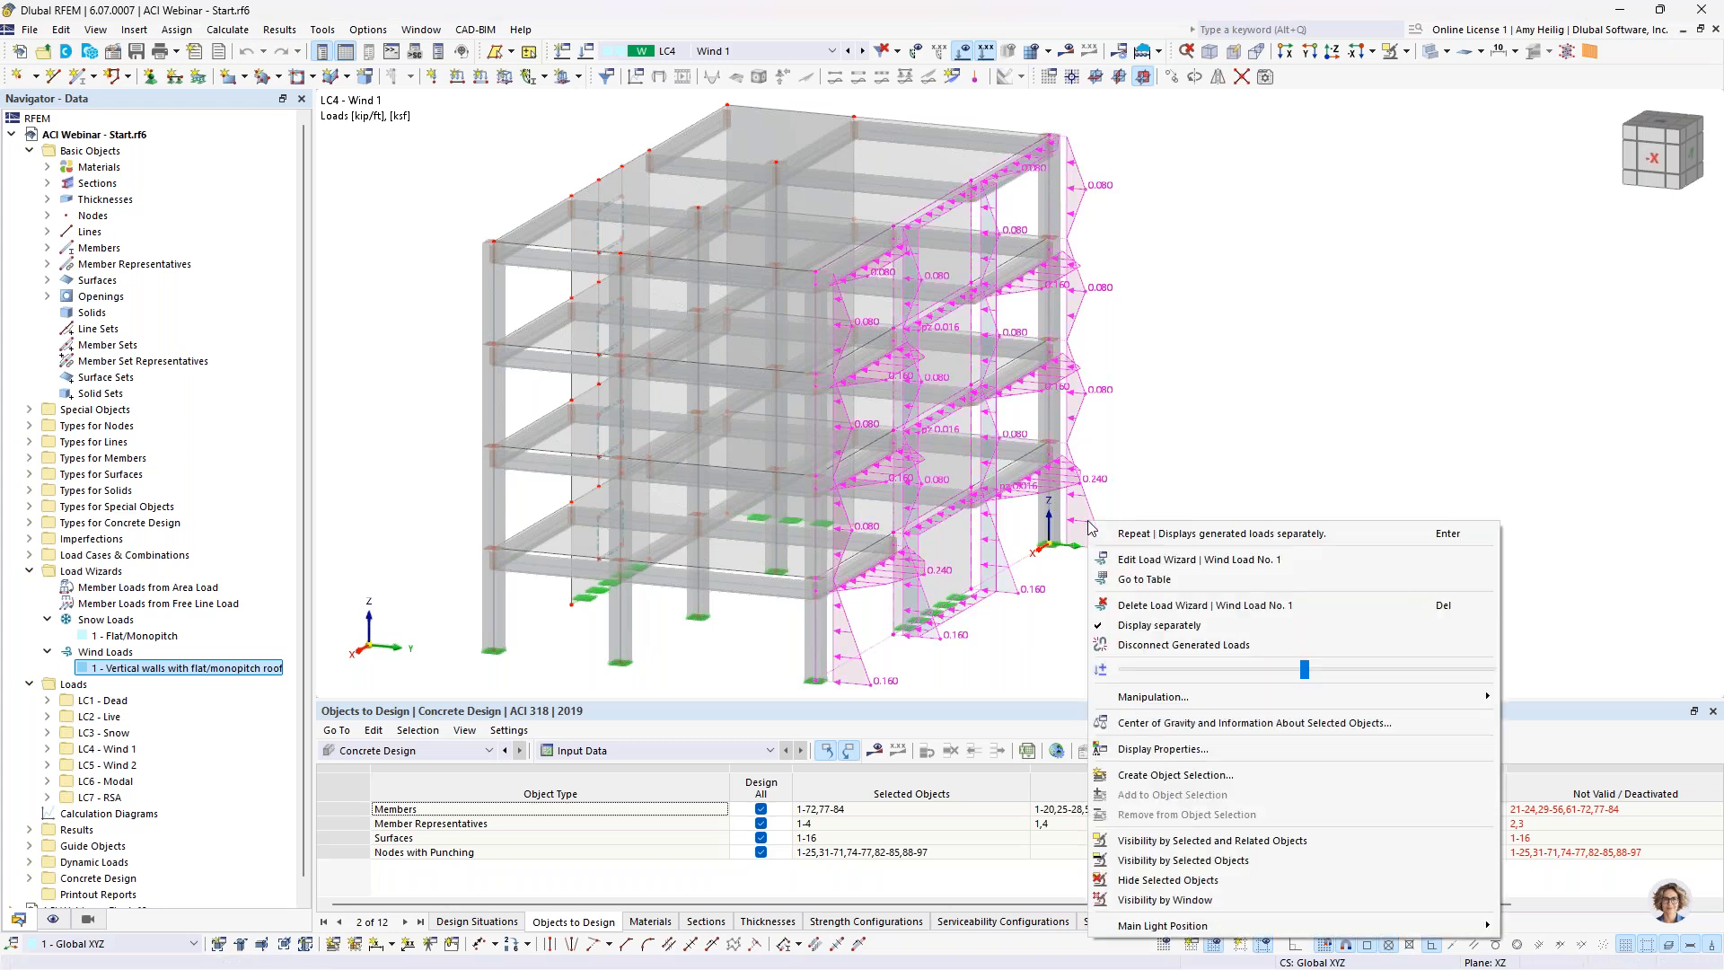
click(1127, 625)
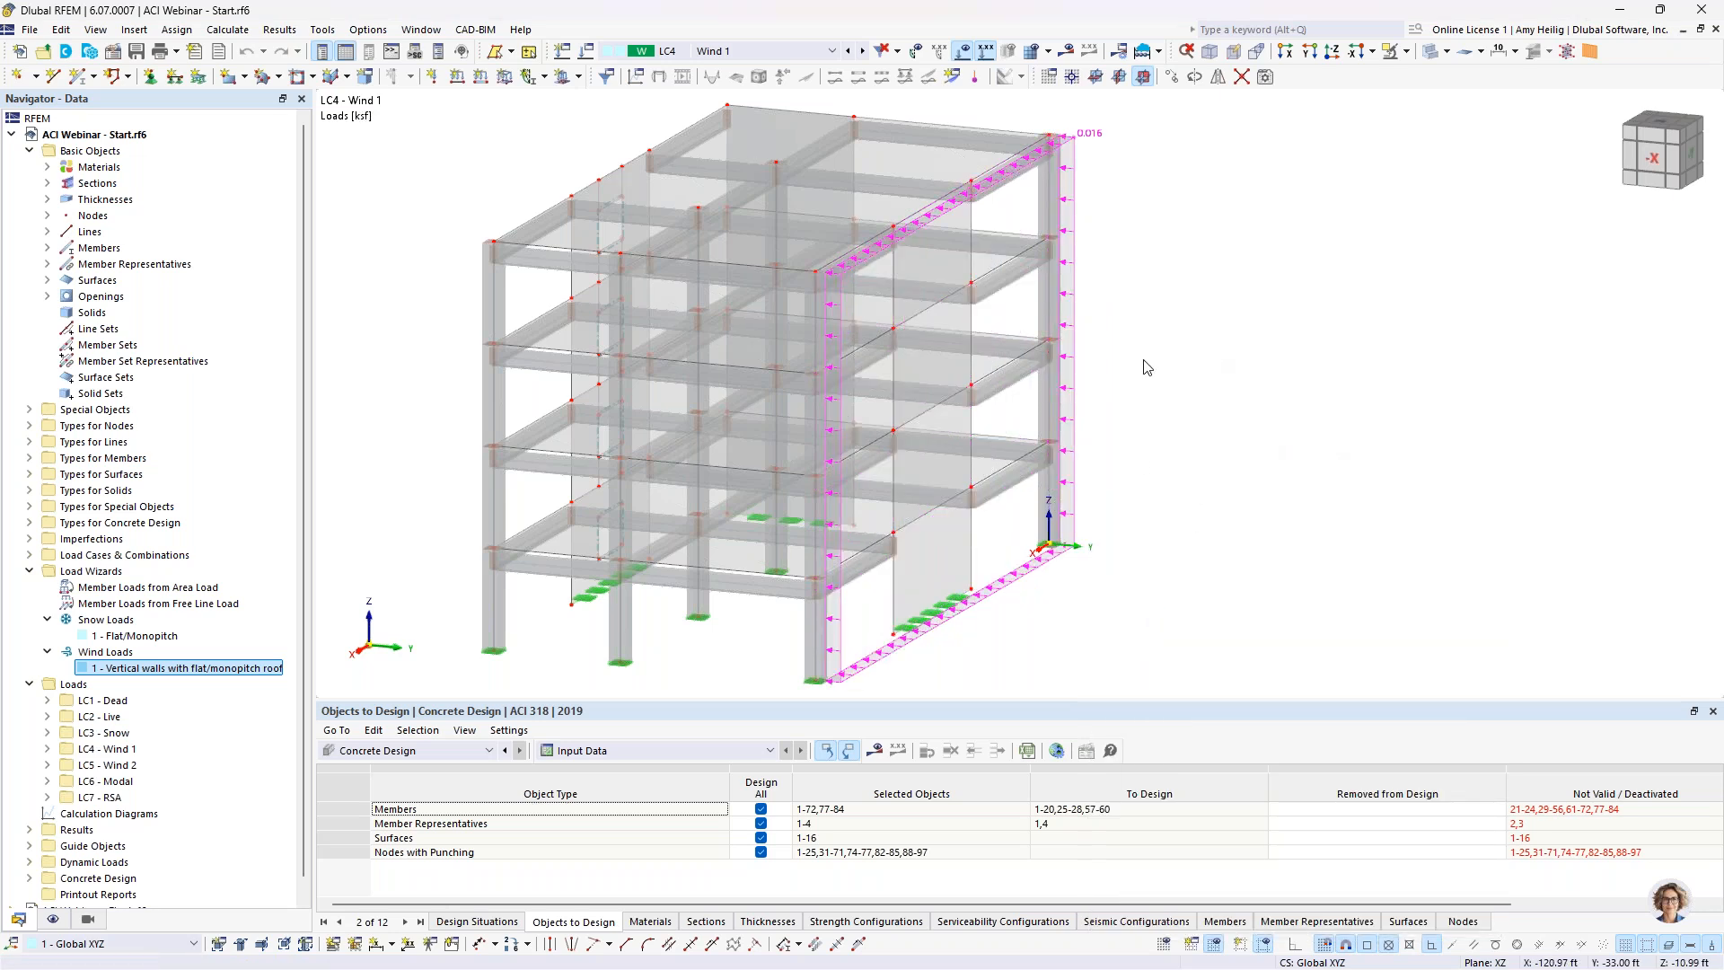
Step: Display the Wind 2 load case and inspect its loads on the short side of the building
click(864, 54)
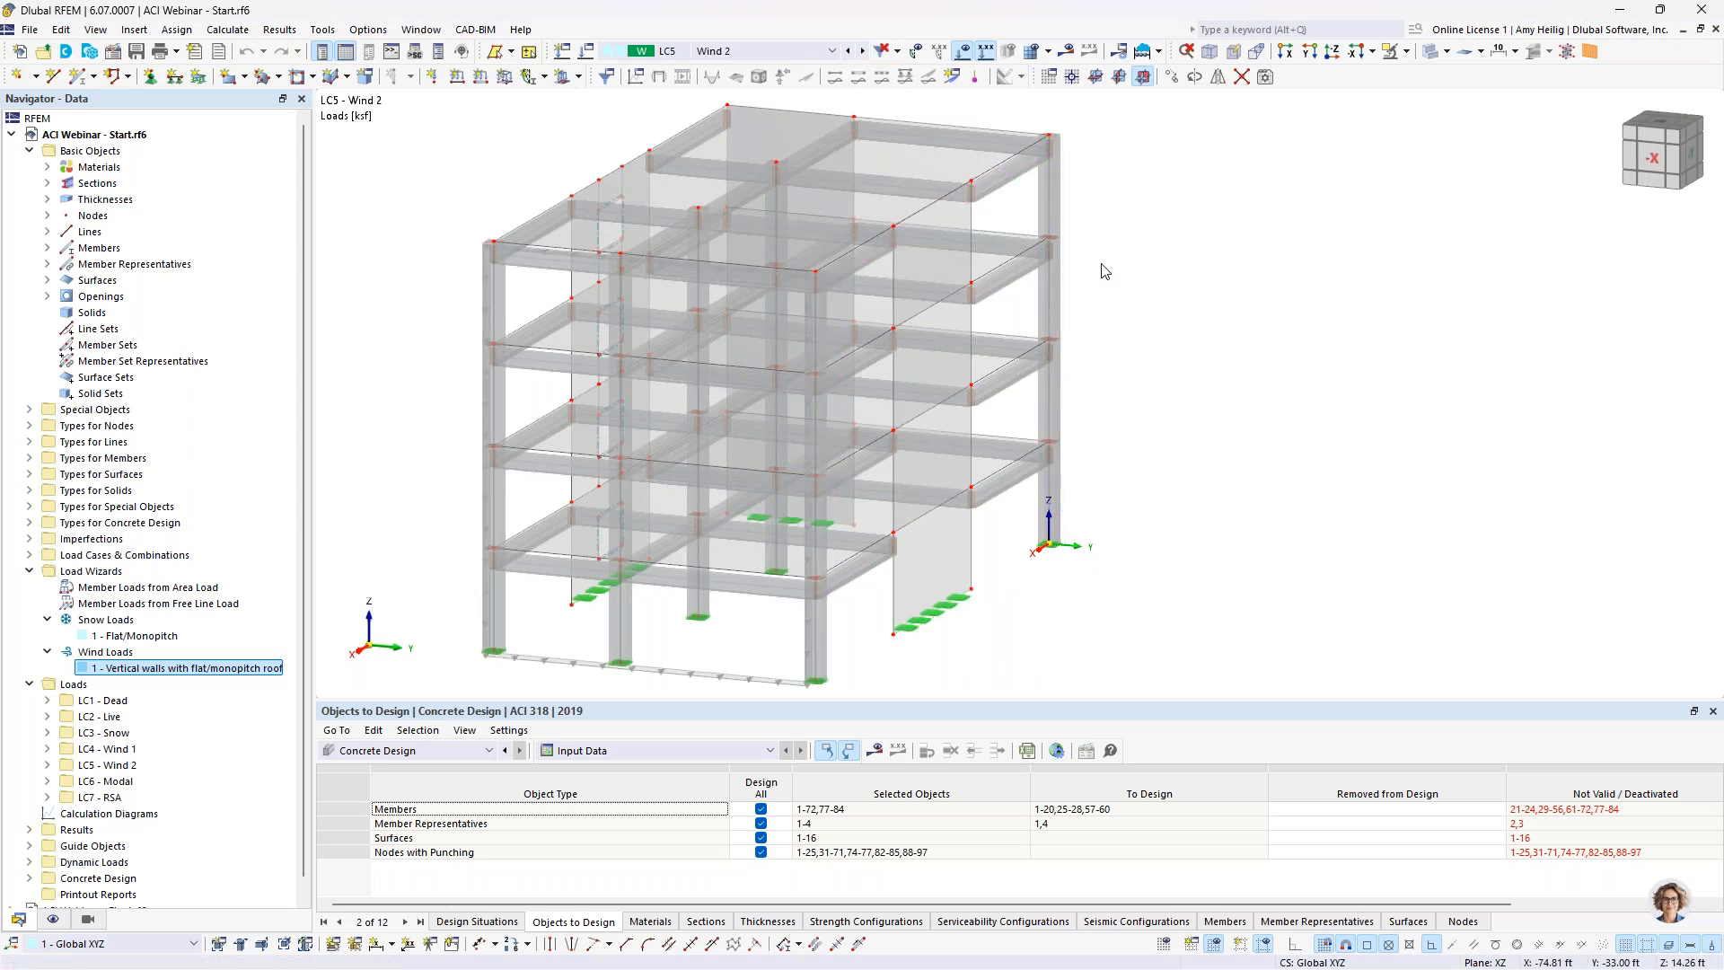
ctrl+middle_drag(567, 508, 1158, 492)
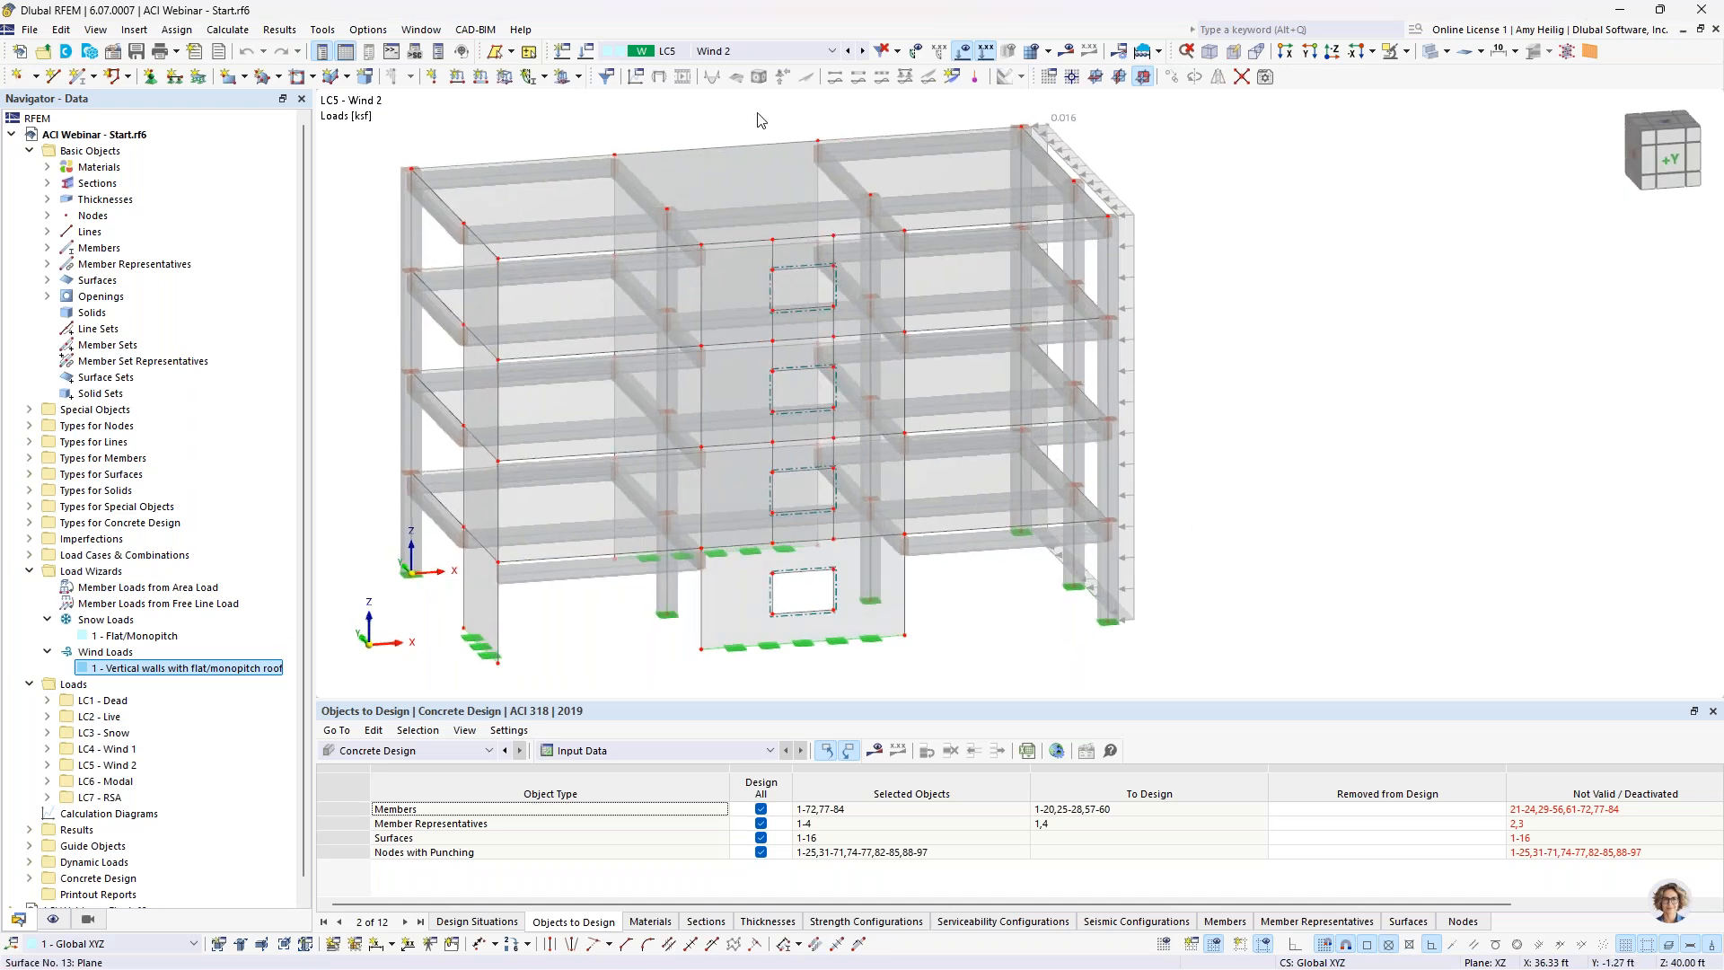
Step: Review the Modal load case's analysis settings and mass import, and the RSA load case's main settings and response spectrum
click(585, 52)
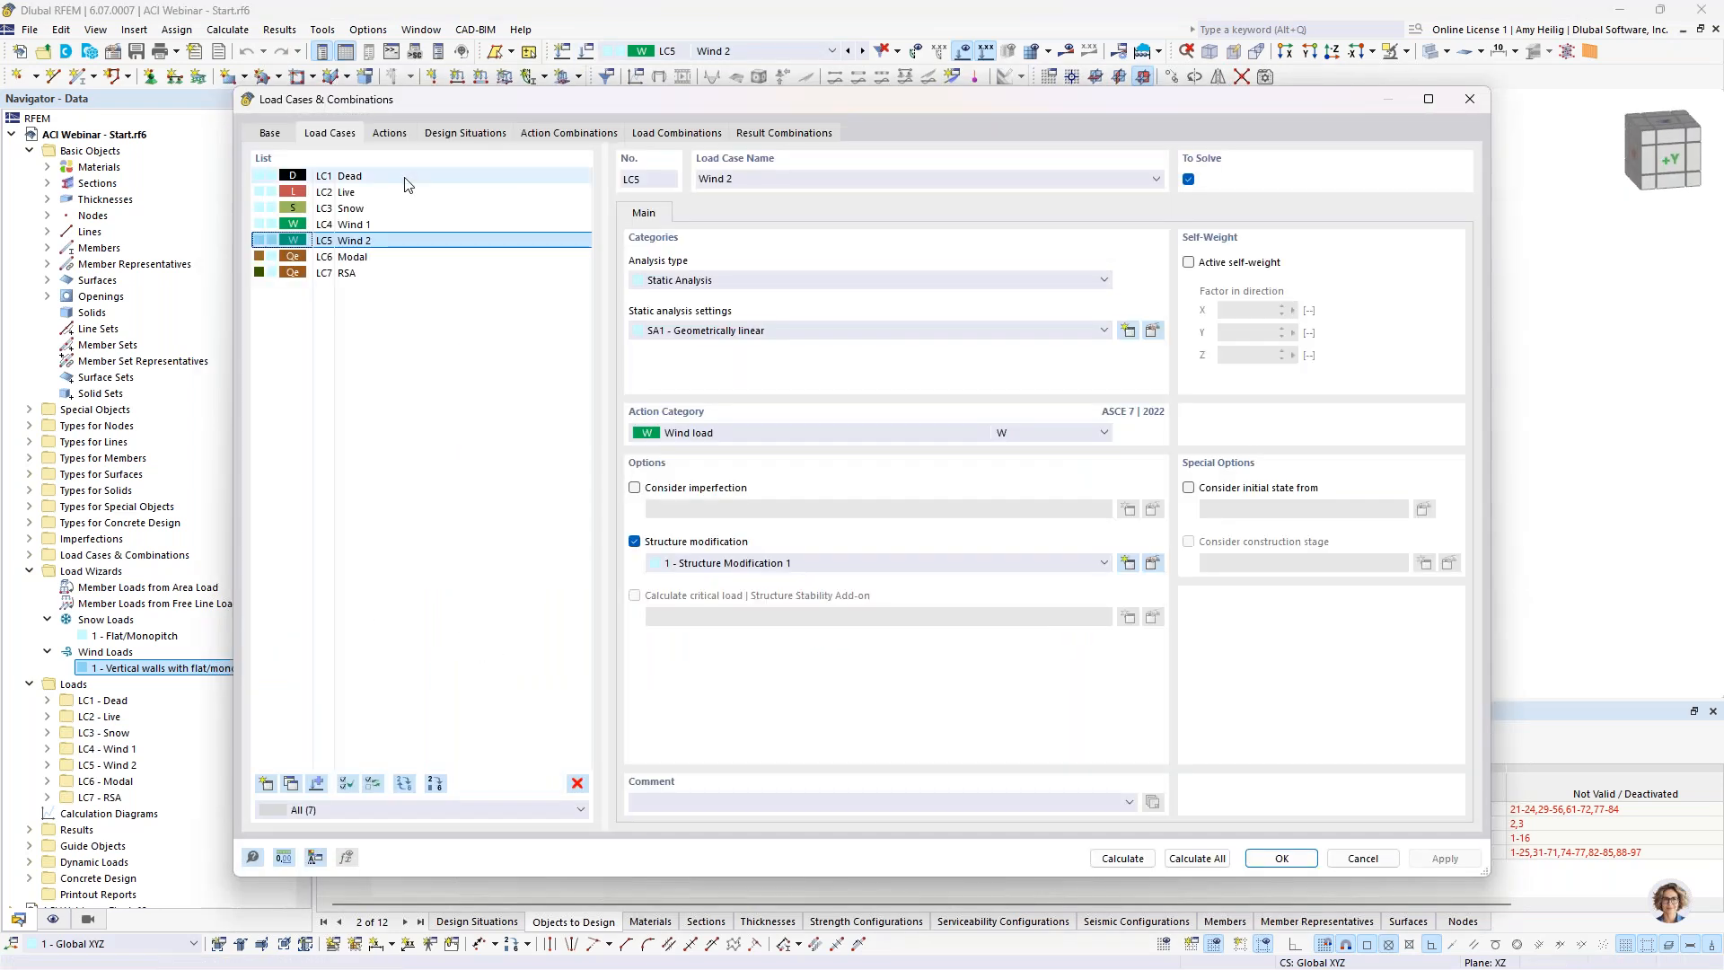
click(349, 259)
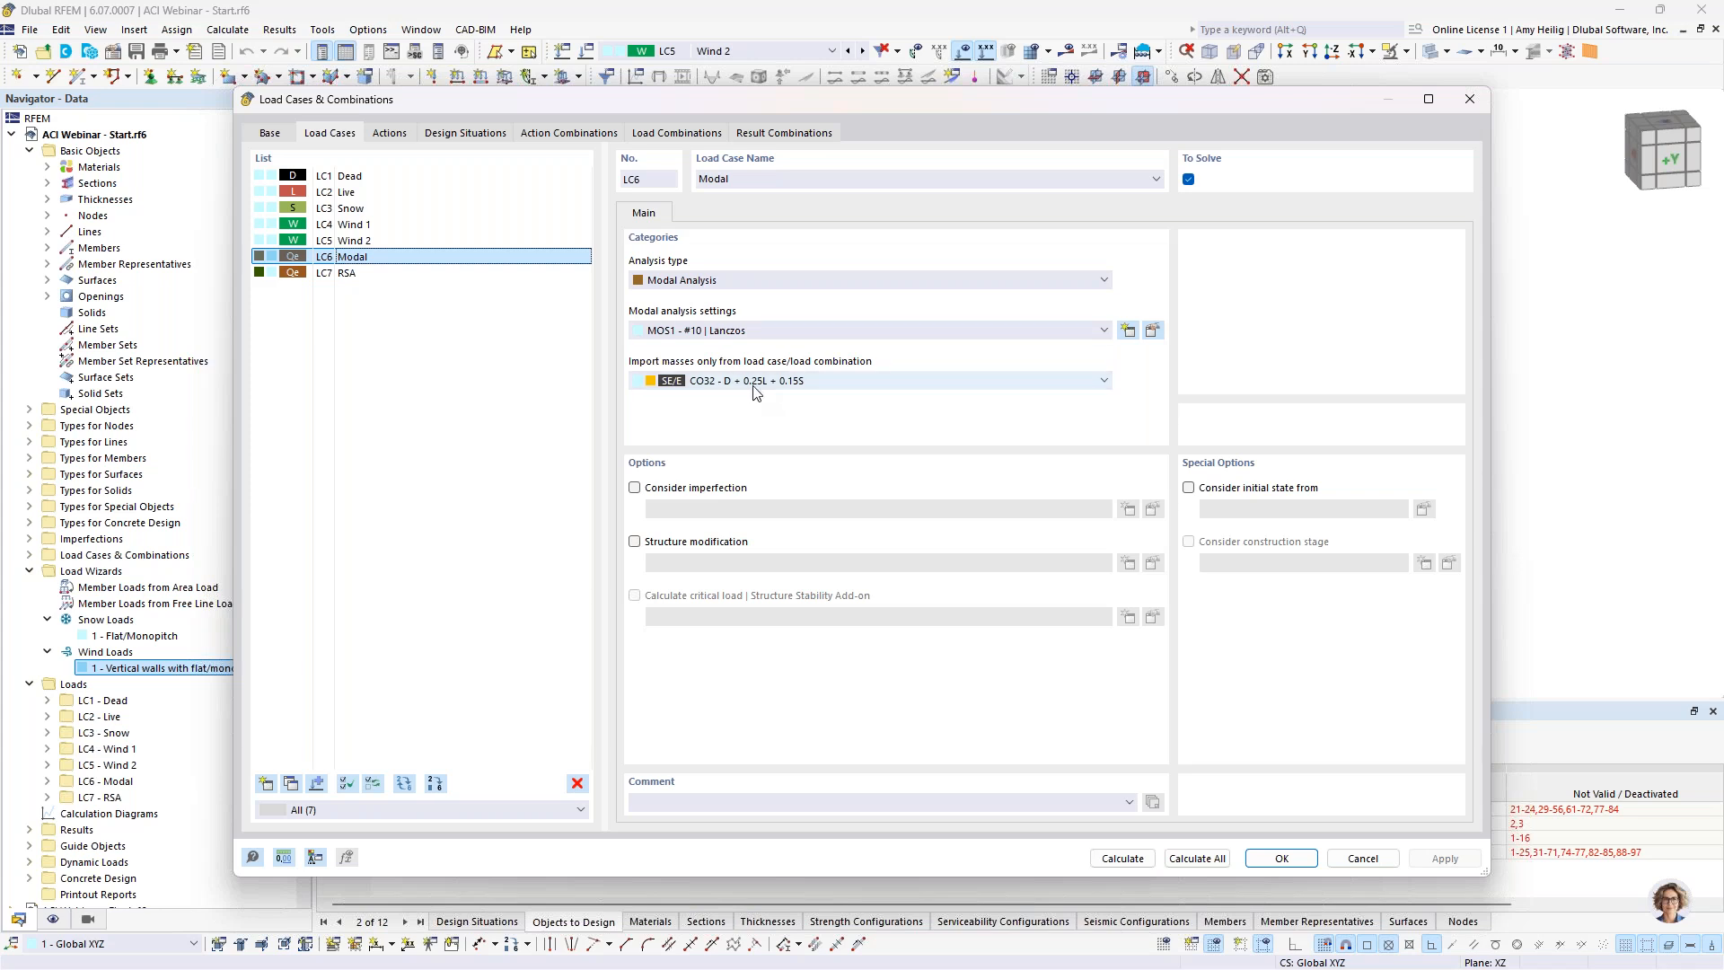
click(371, 277)
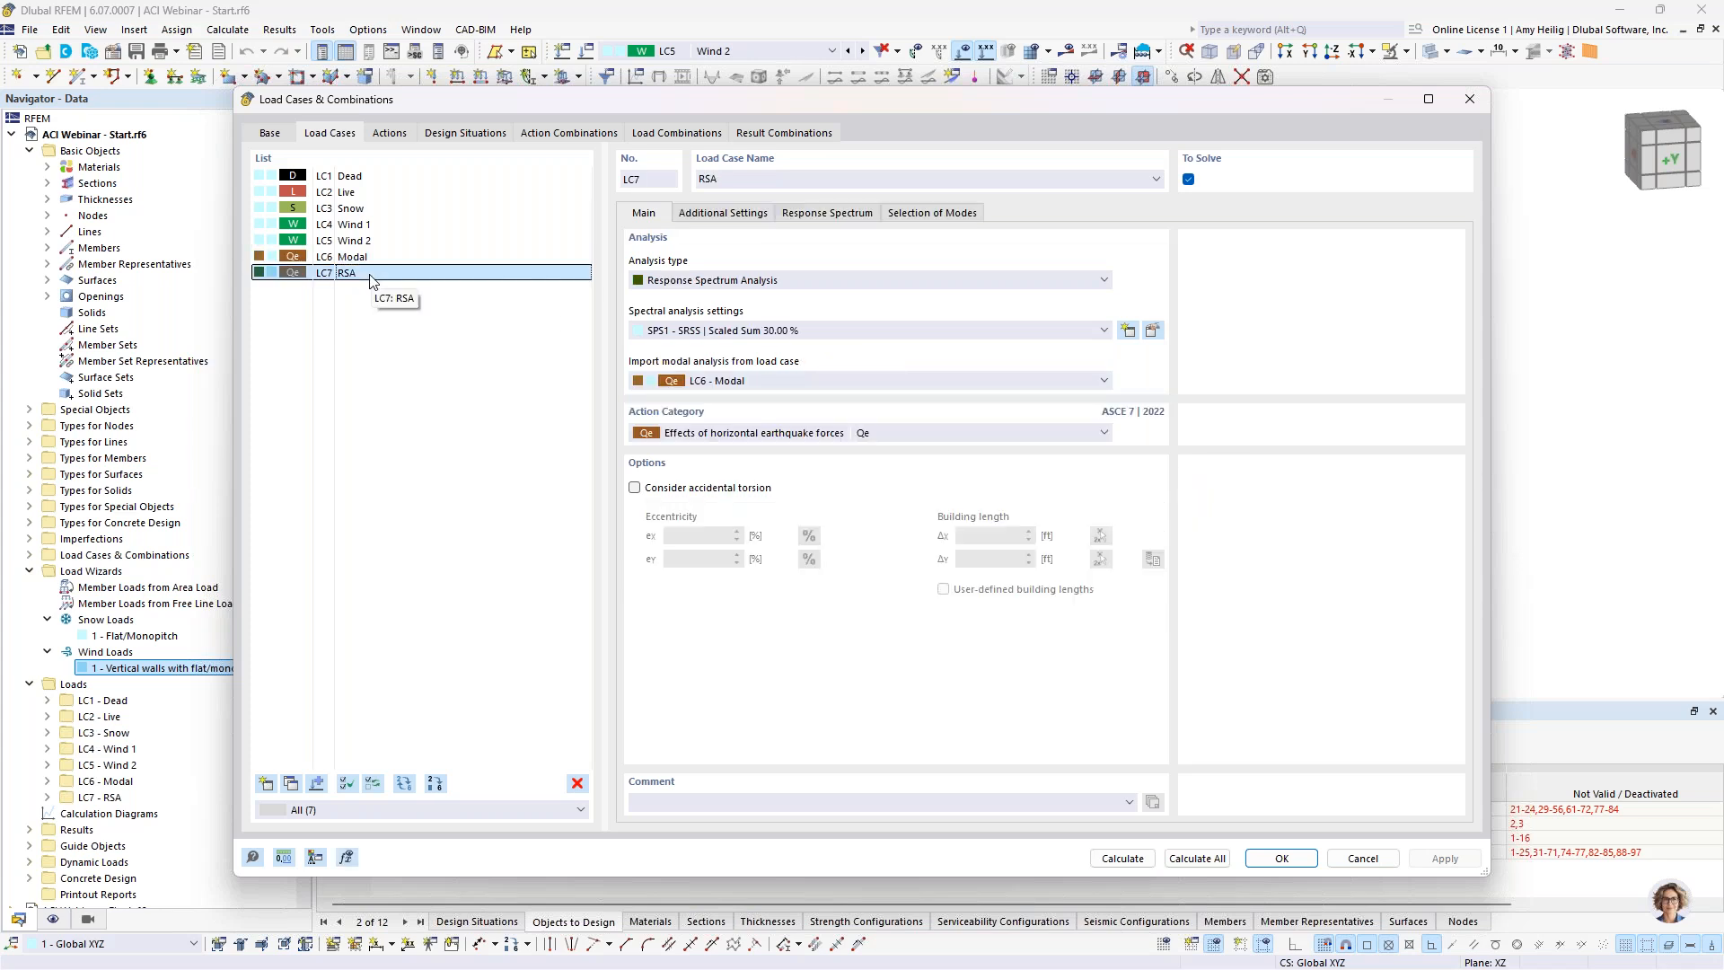
click(831, 214)
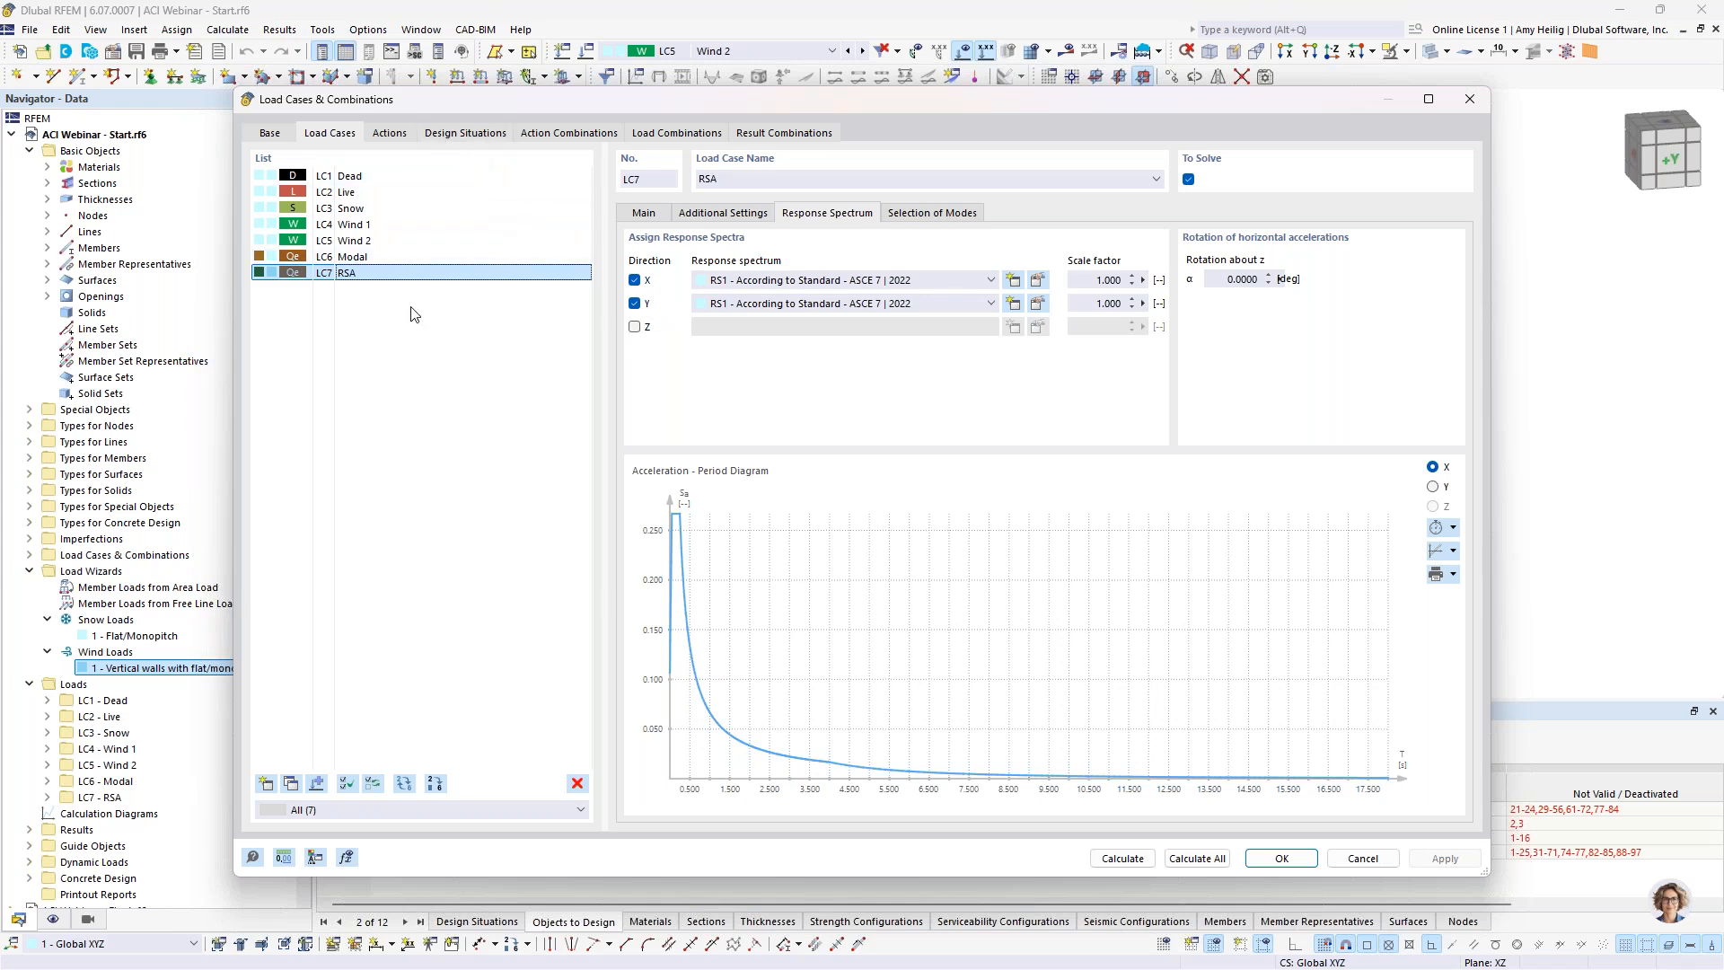
Step: Review the LRFD and ASD design situations DS1 to DS4, including the ASCE 7 combination rules for Section 2.3 (LRFD), 6. and 7
click(454, 138)
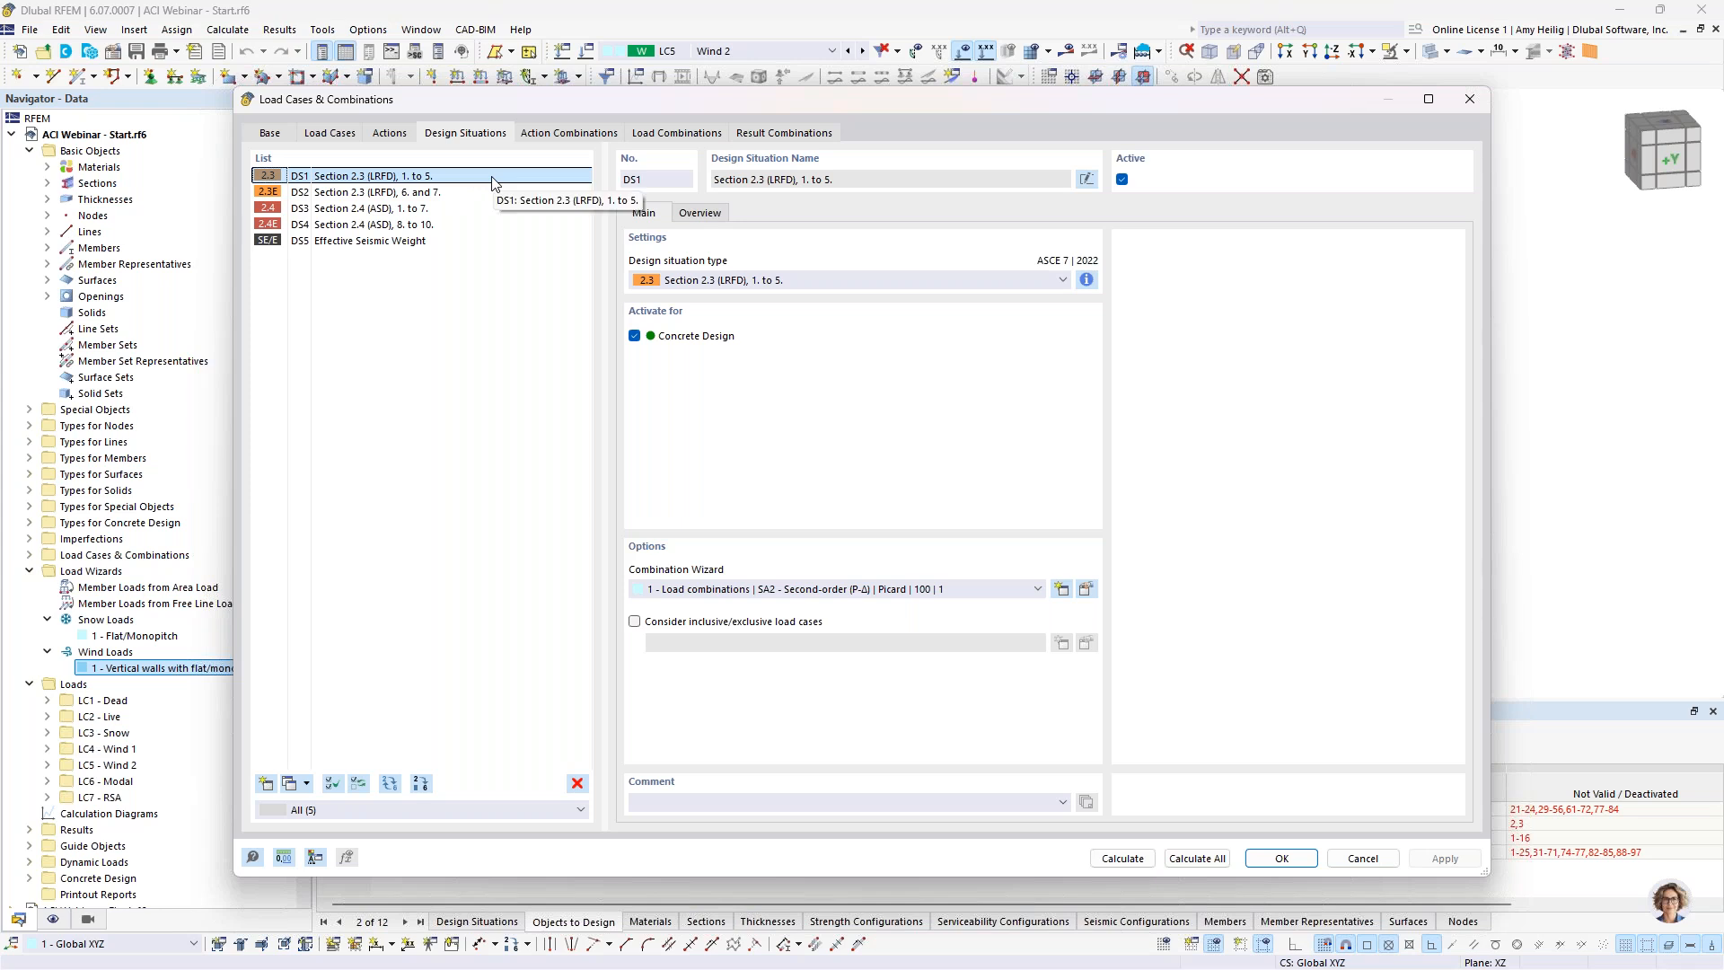
click(471, 198)
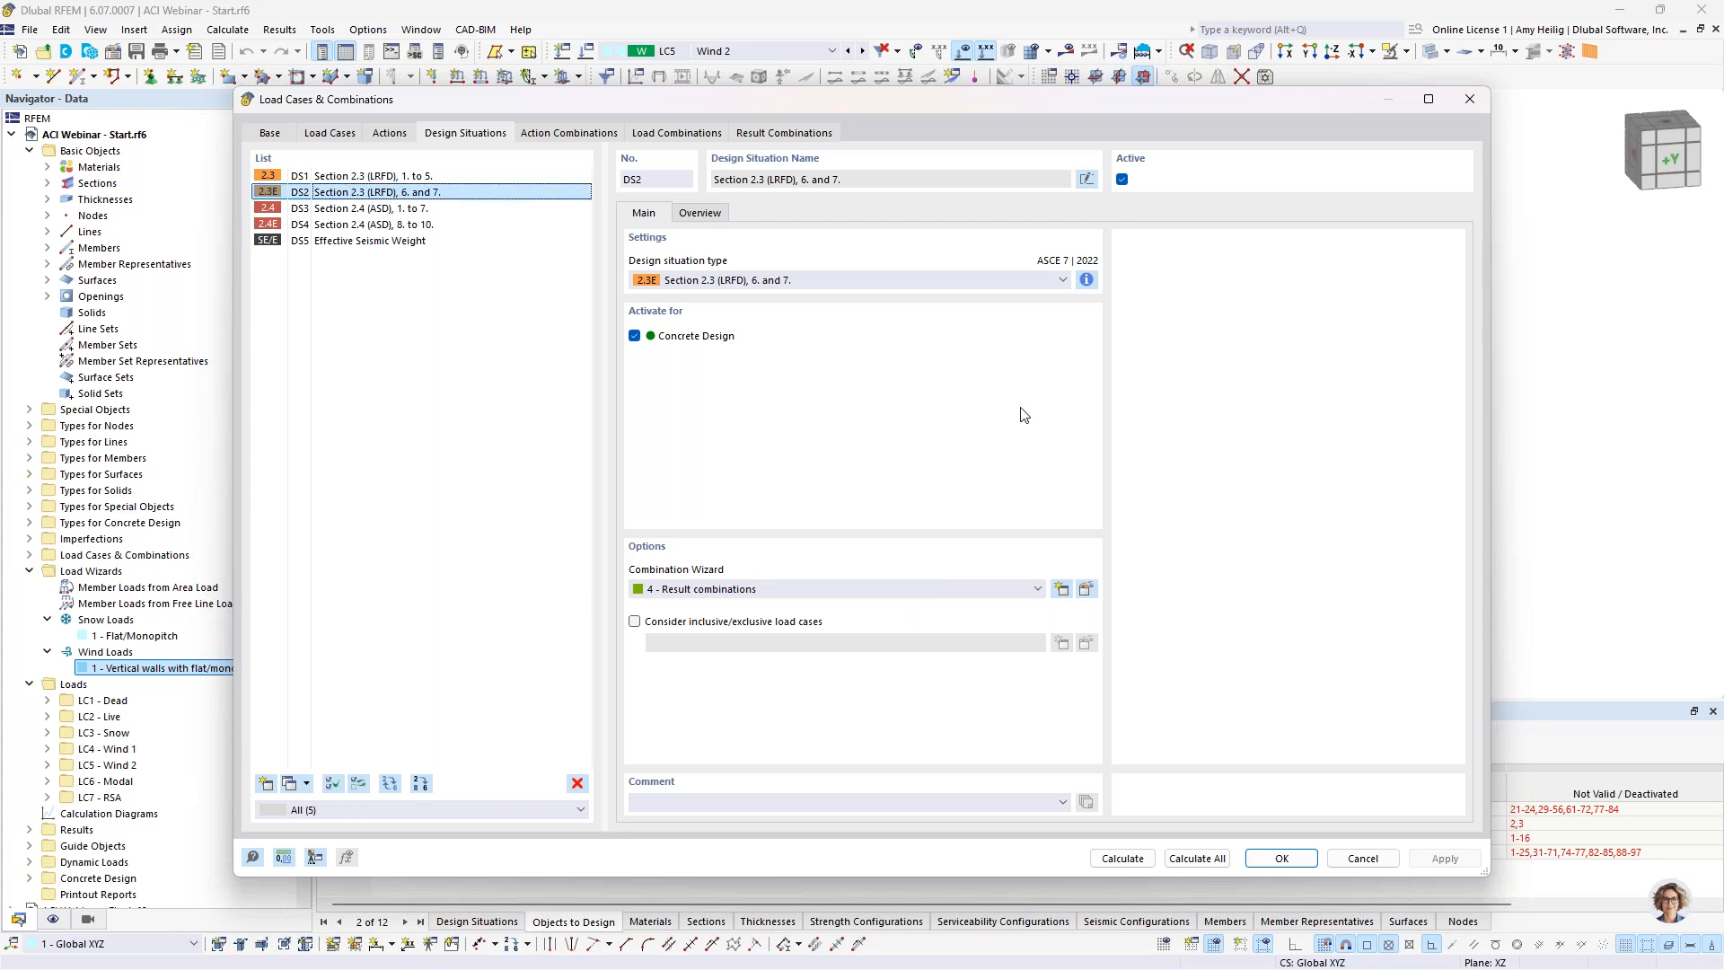
click(1087, 279)
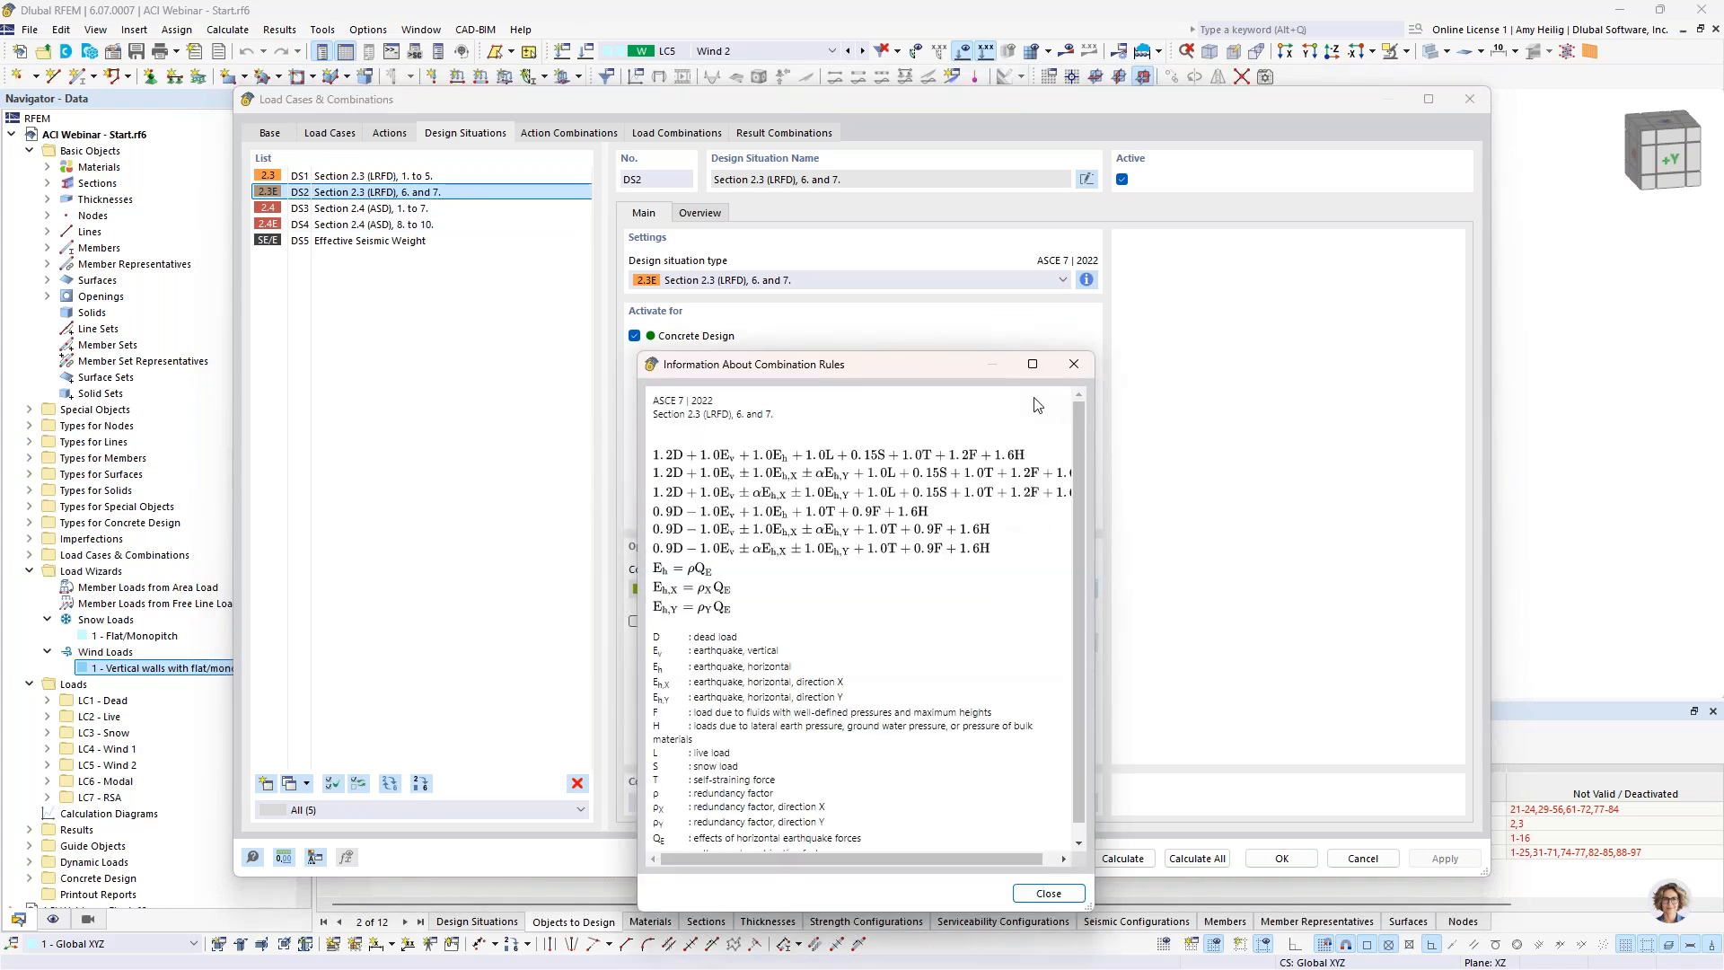
click(1074, 365)
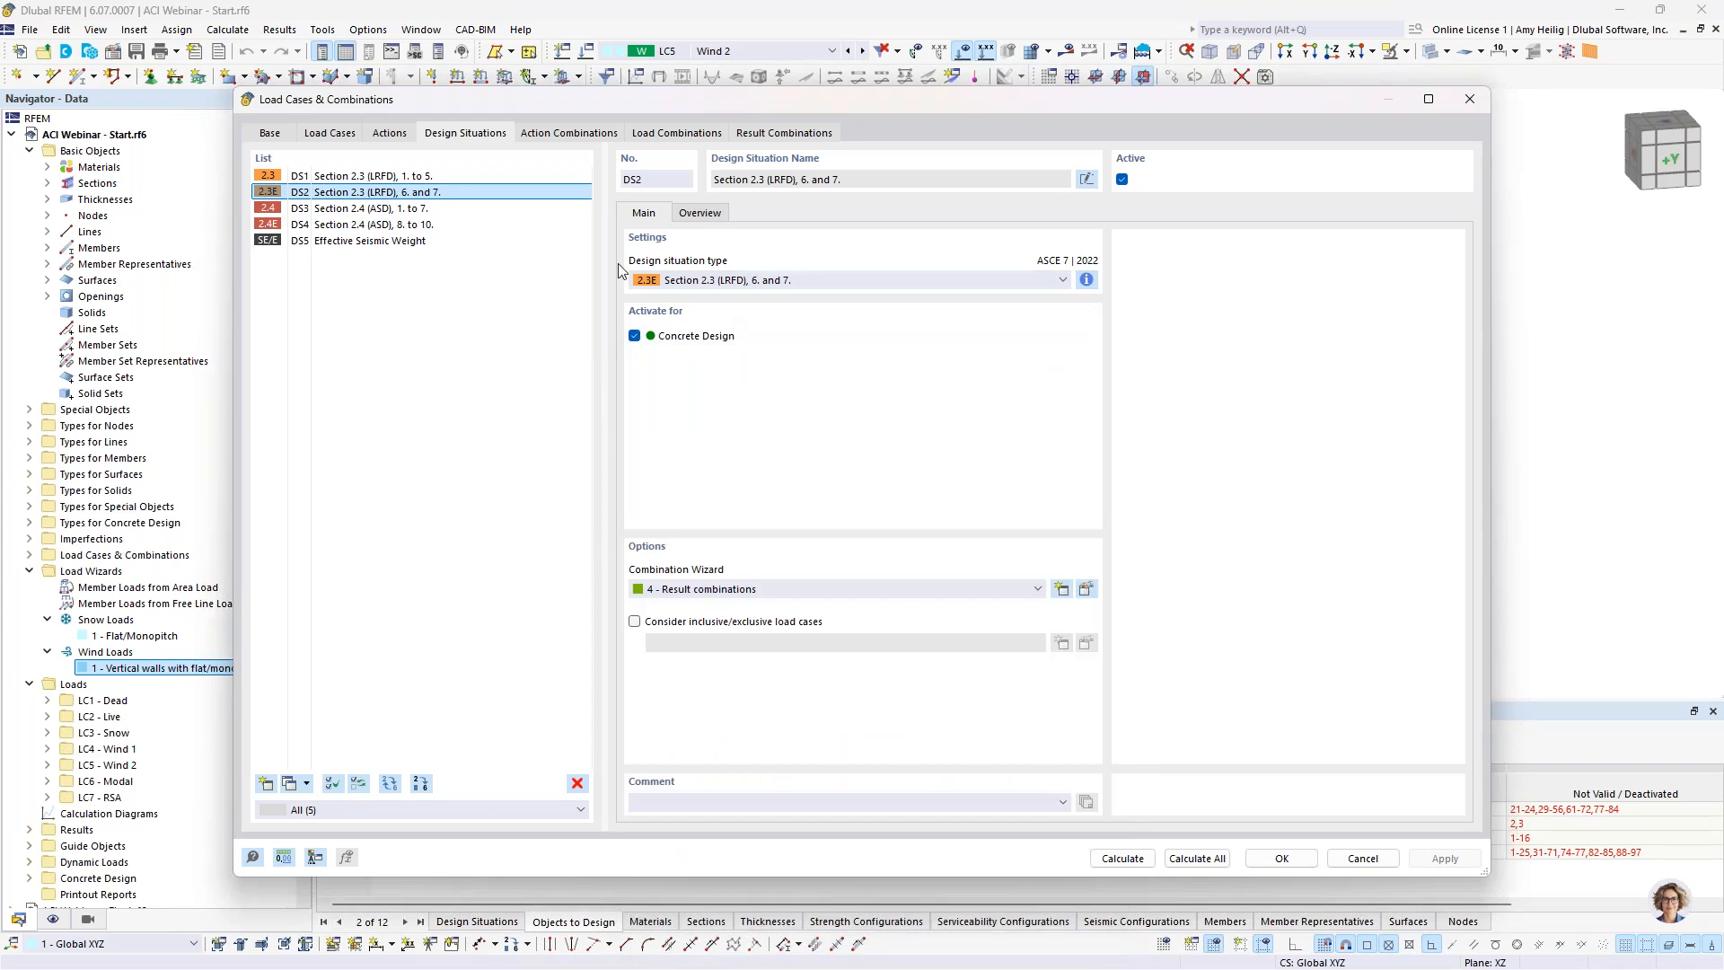
click(416, 211)
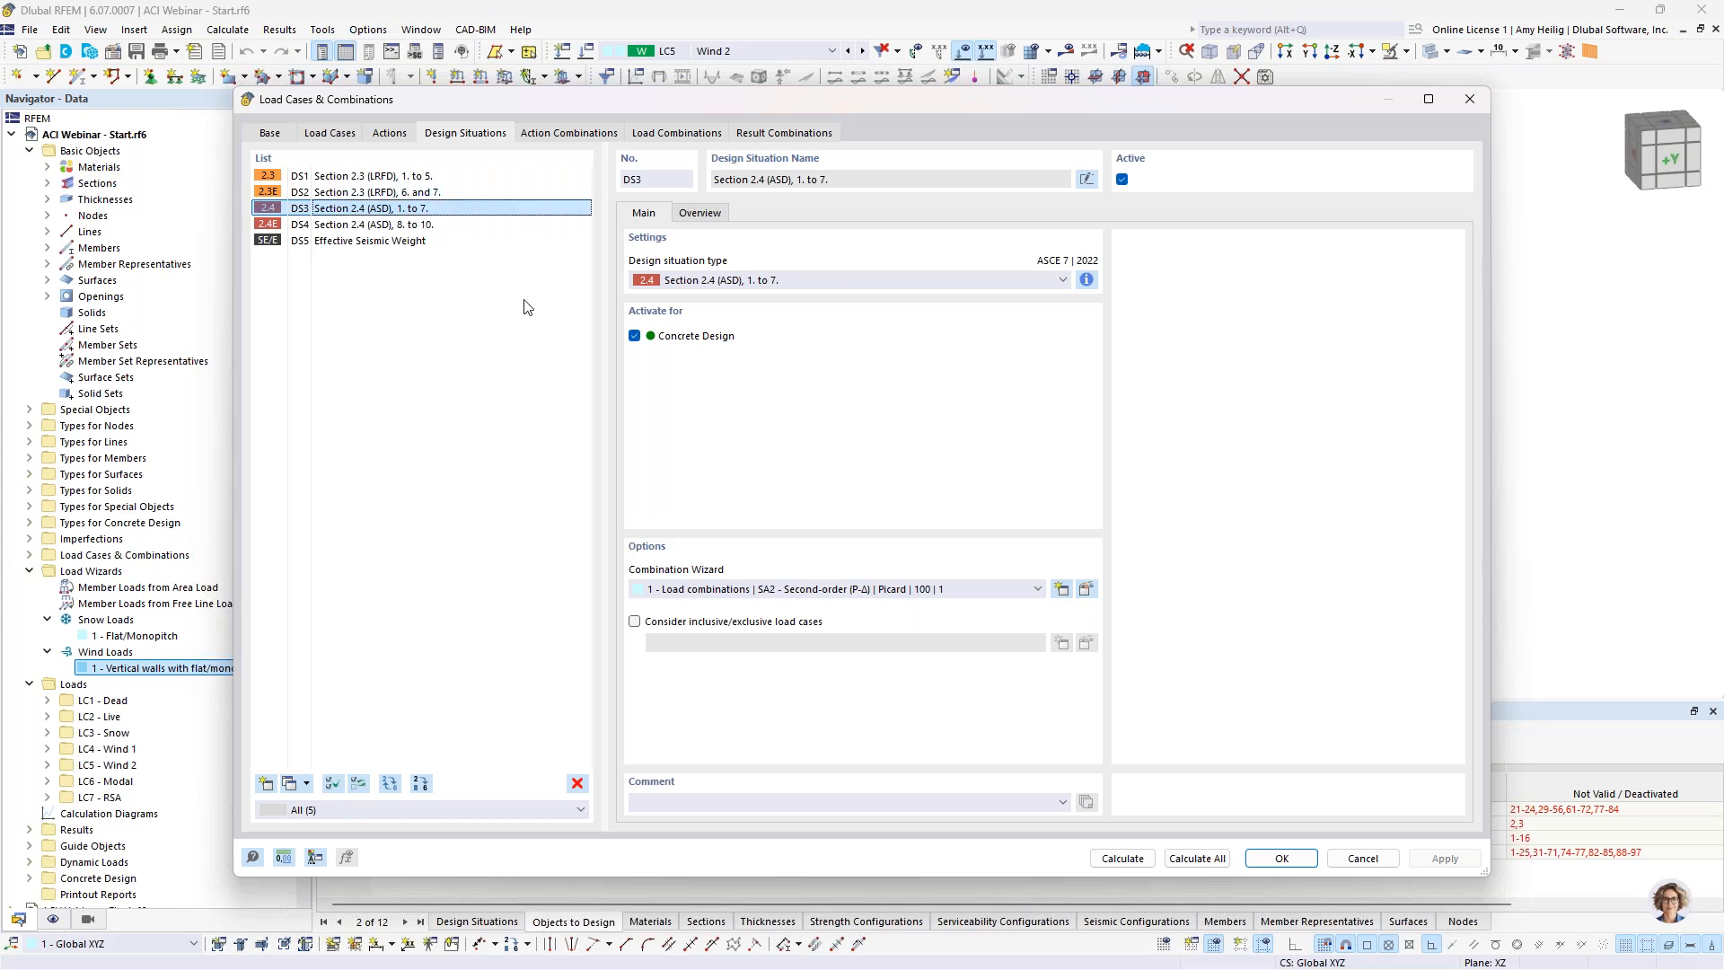
click(447, 225)
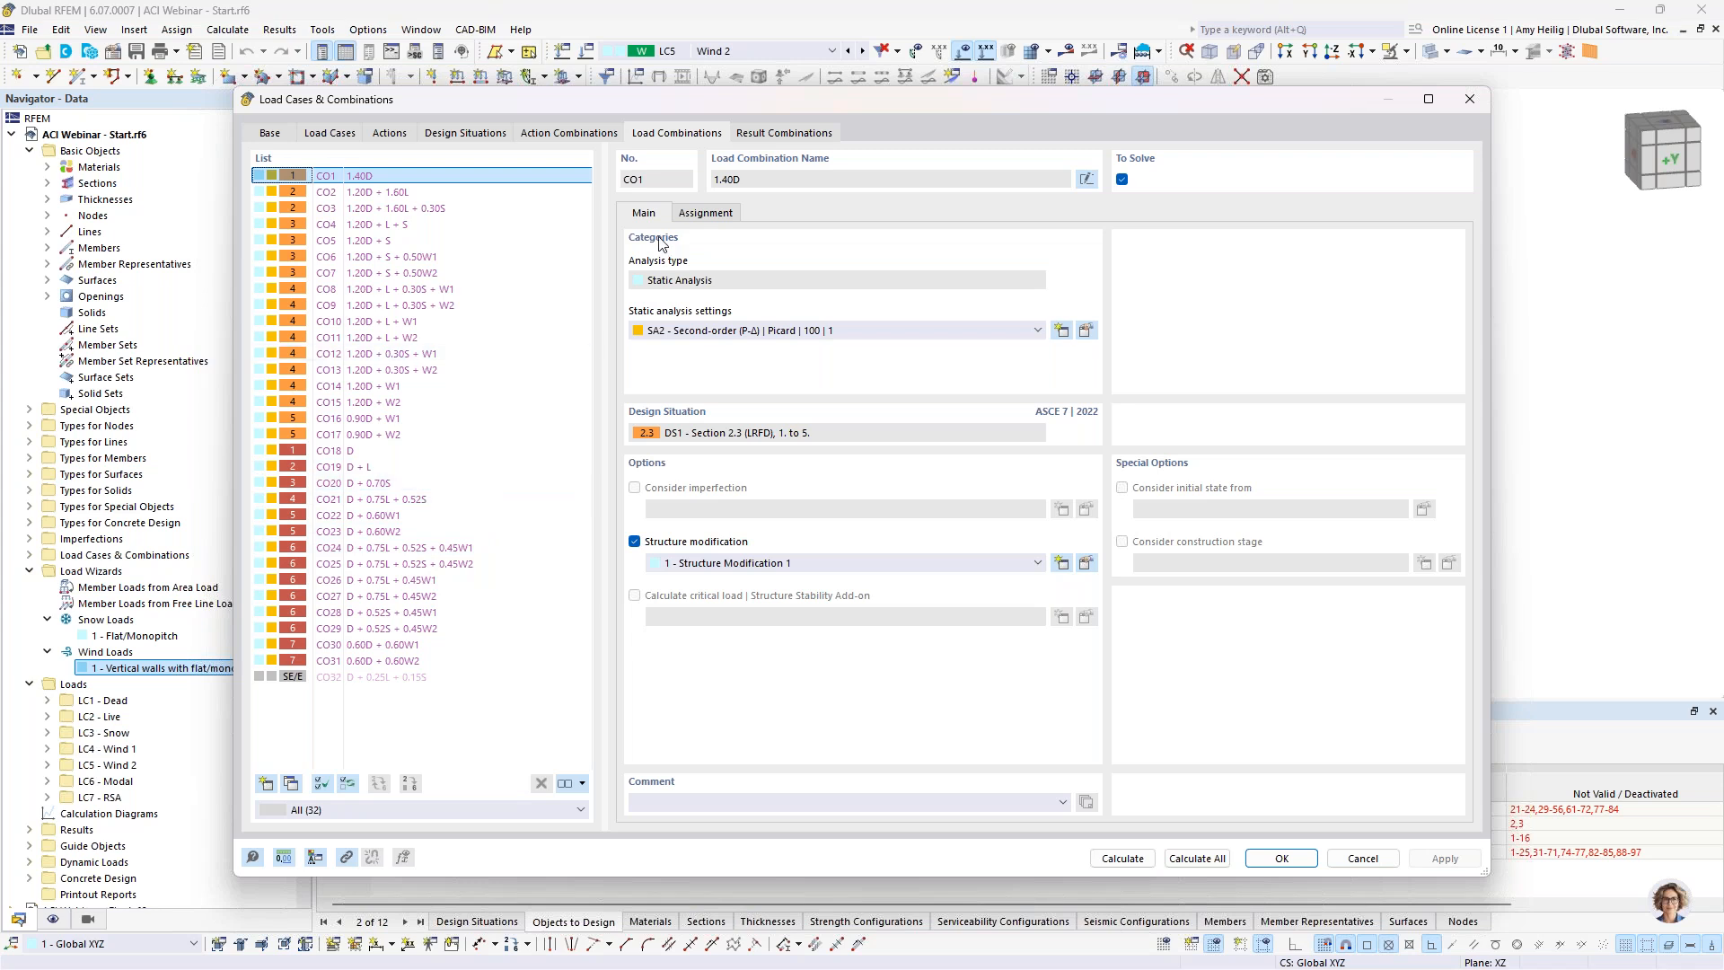
Step: Review the result combinations' main settings and RC1's load case assignment, comparing them with the load combinations
click(754, 135)
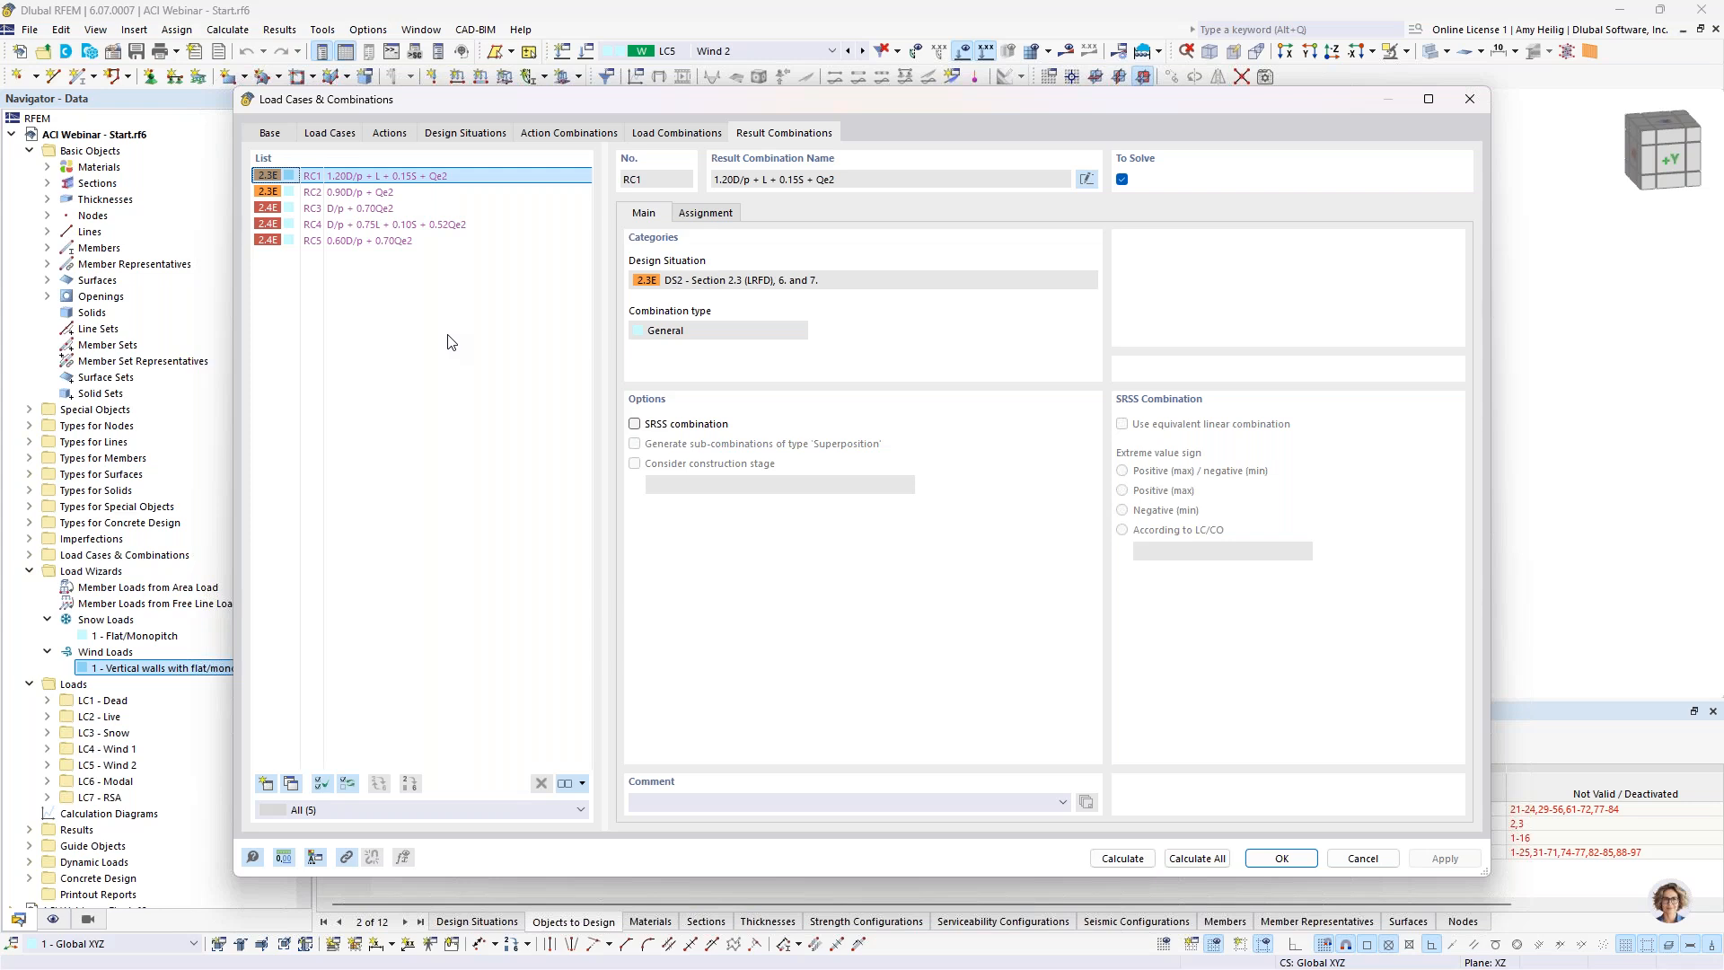
click(718, 216)
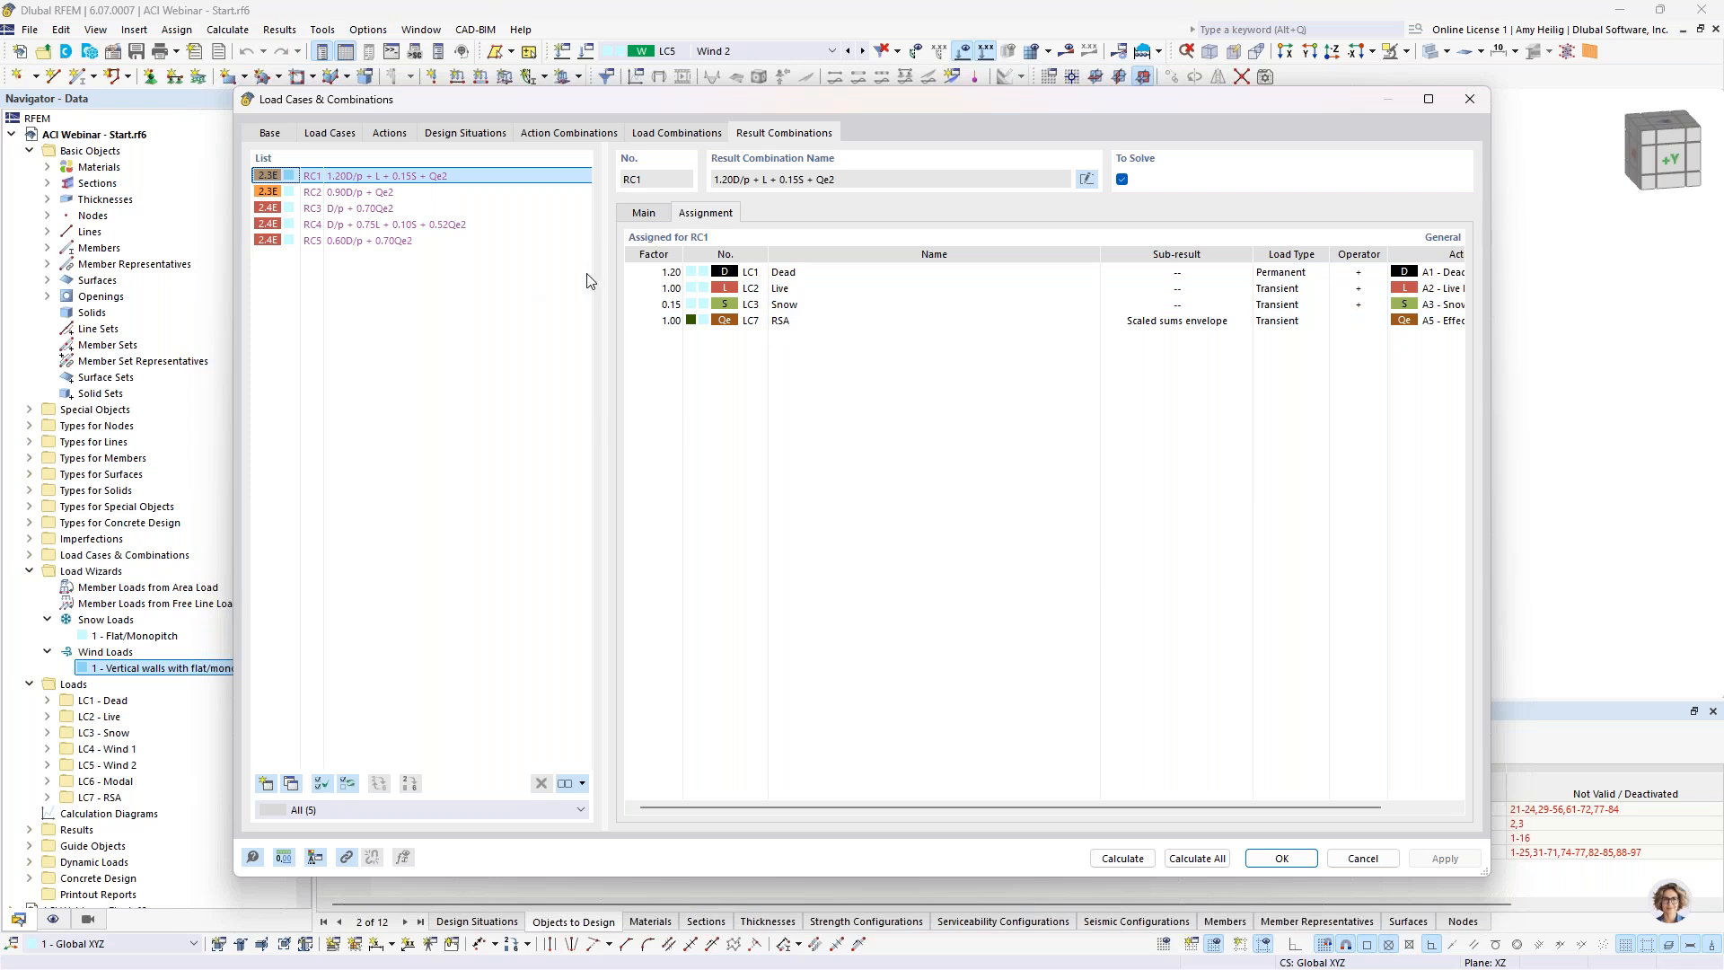
click(661, 137)
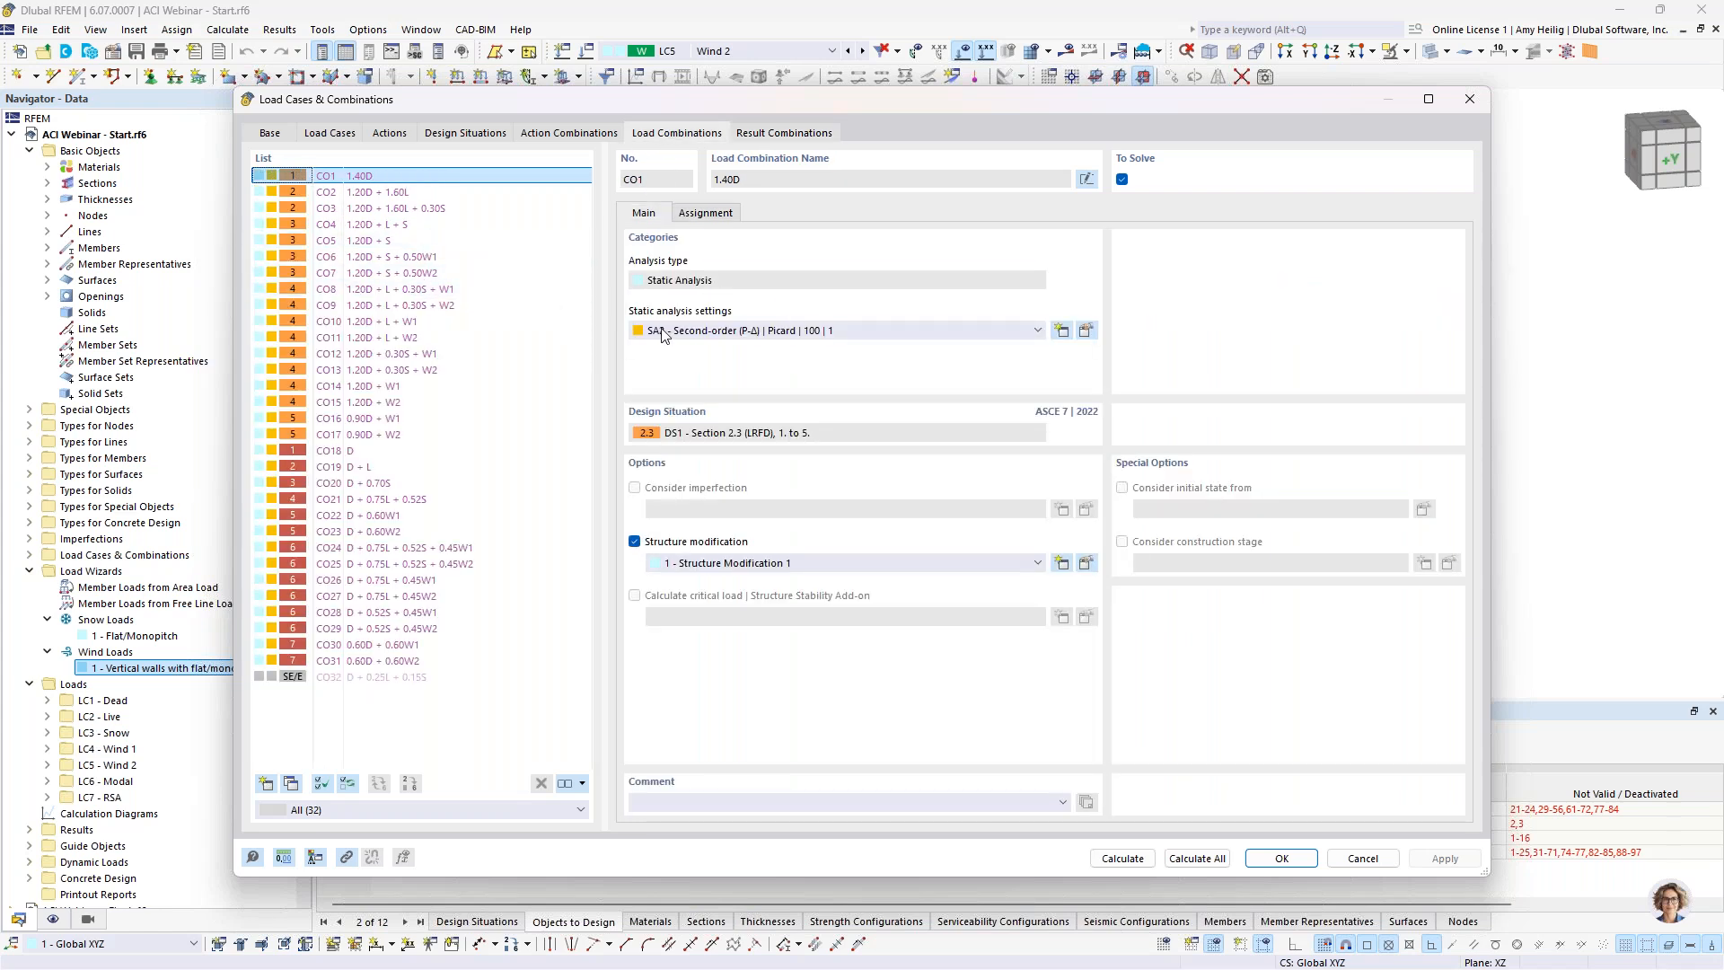
click(756, 134)
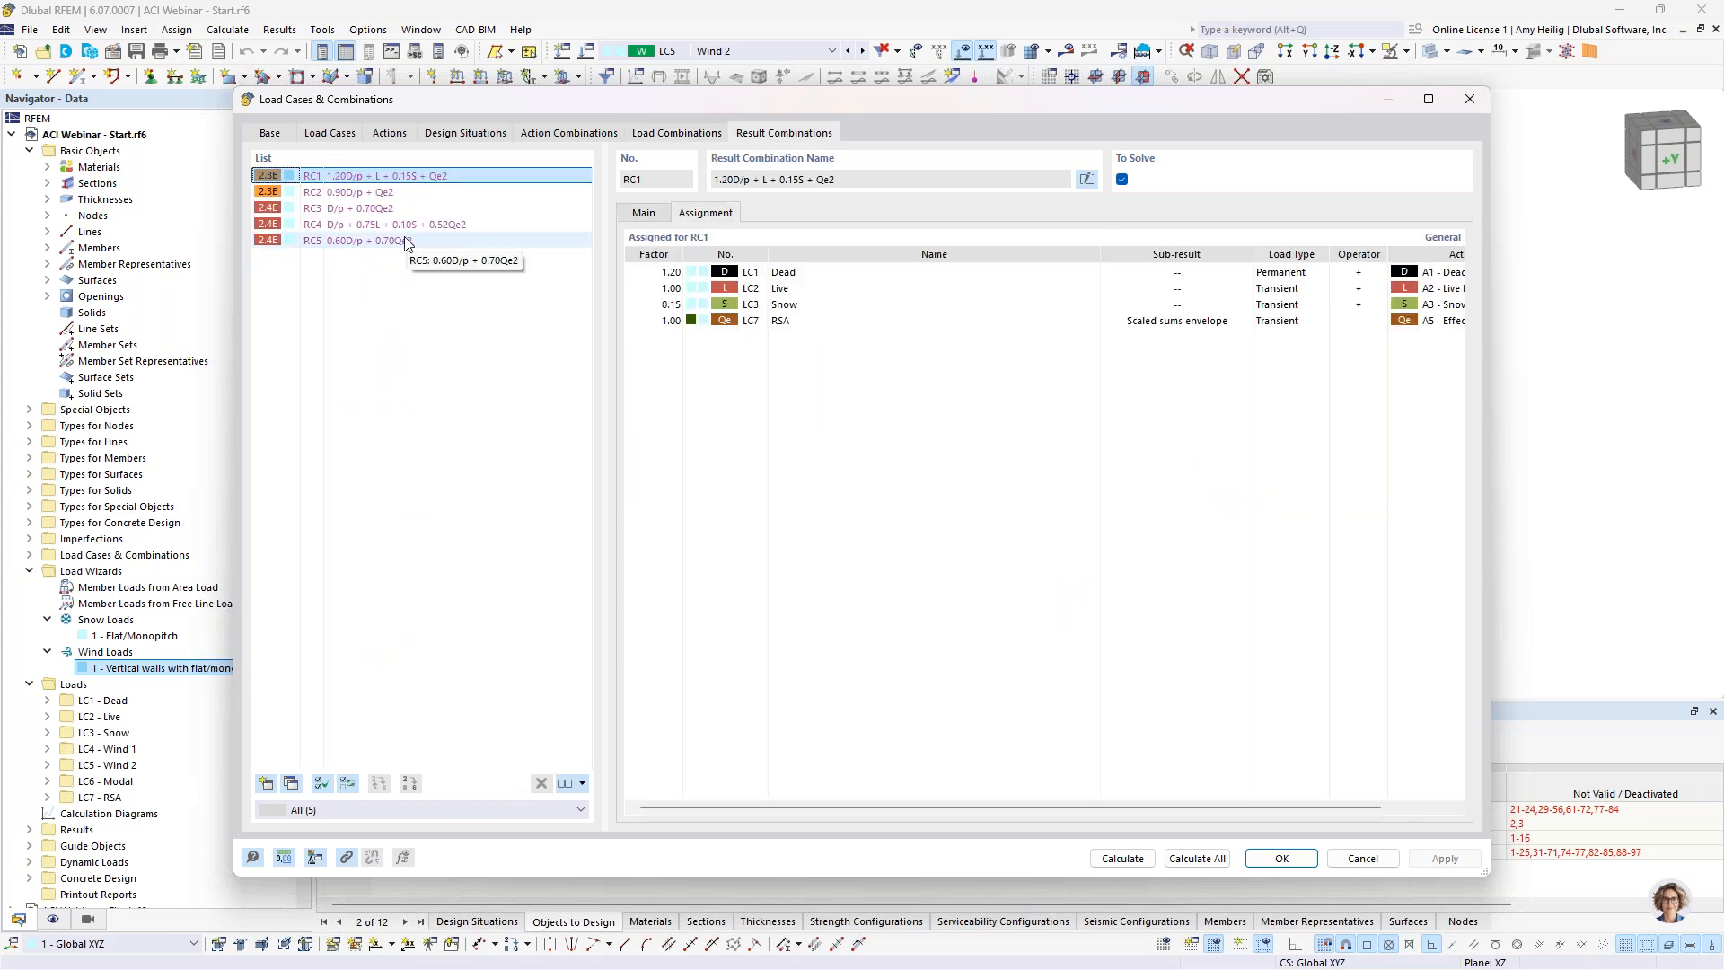
click(641, 212)
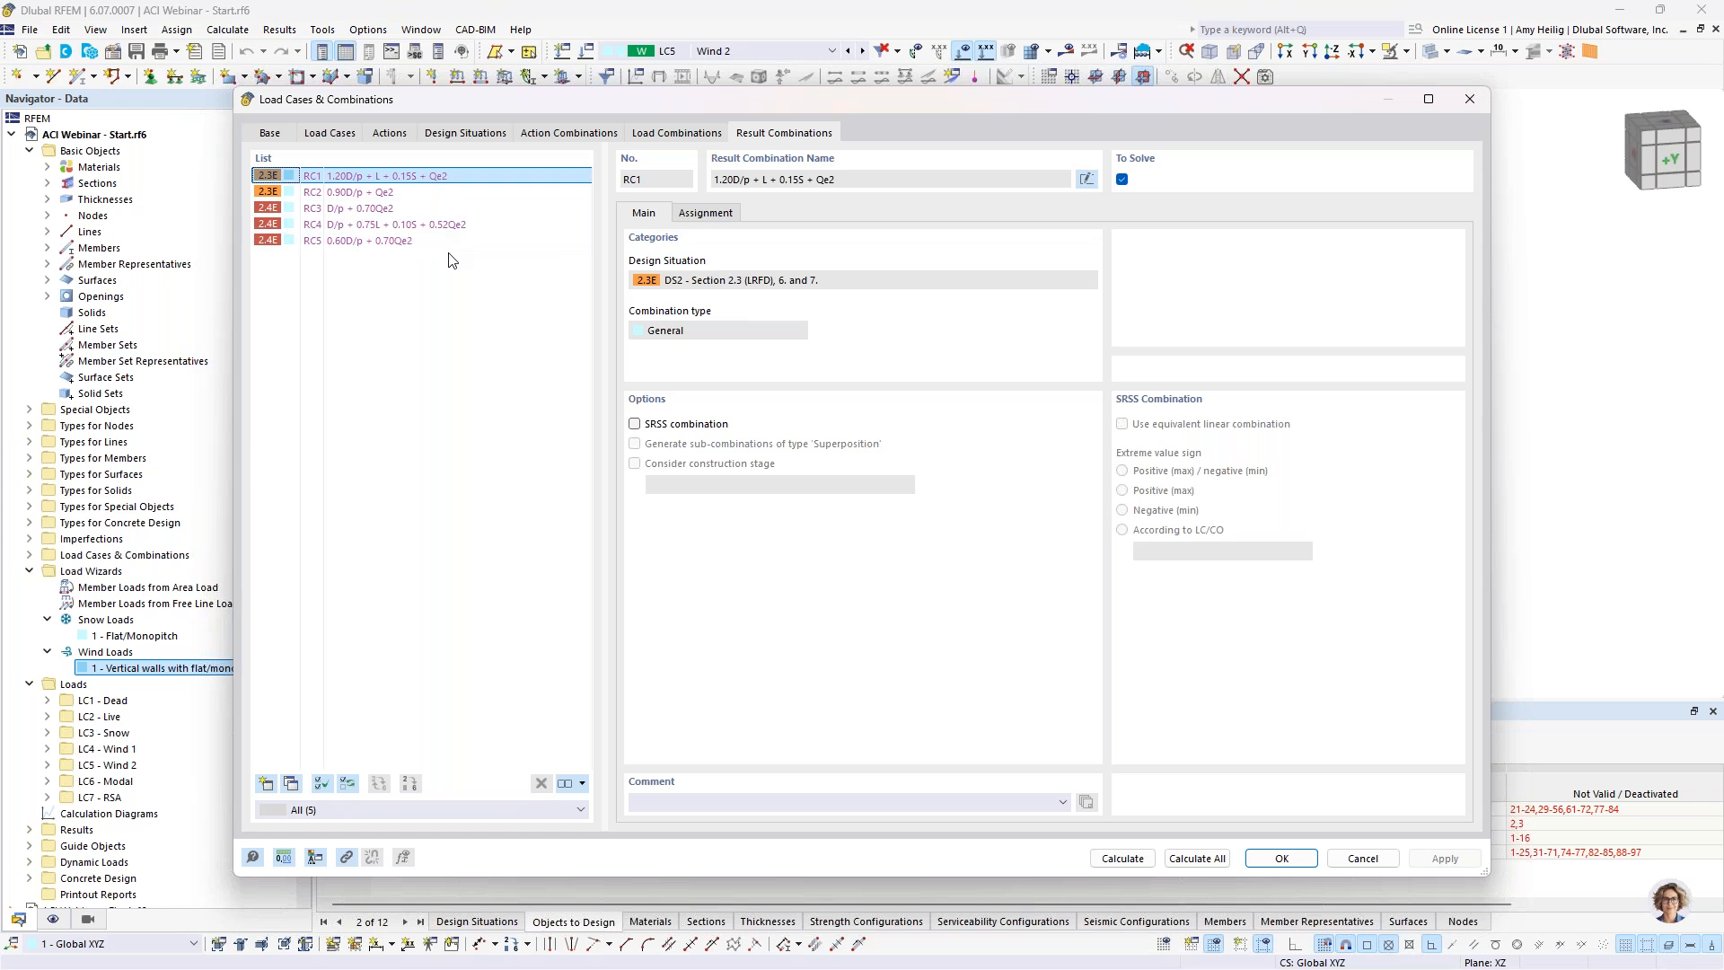
Step: Open Structure Modification 1 from the Dead load case and display its member modifications
click(335, 135)
click(356, 176)
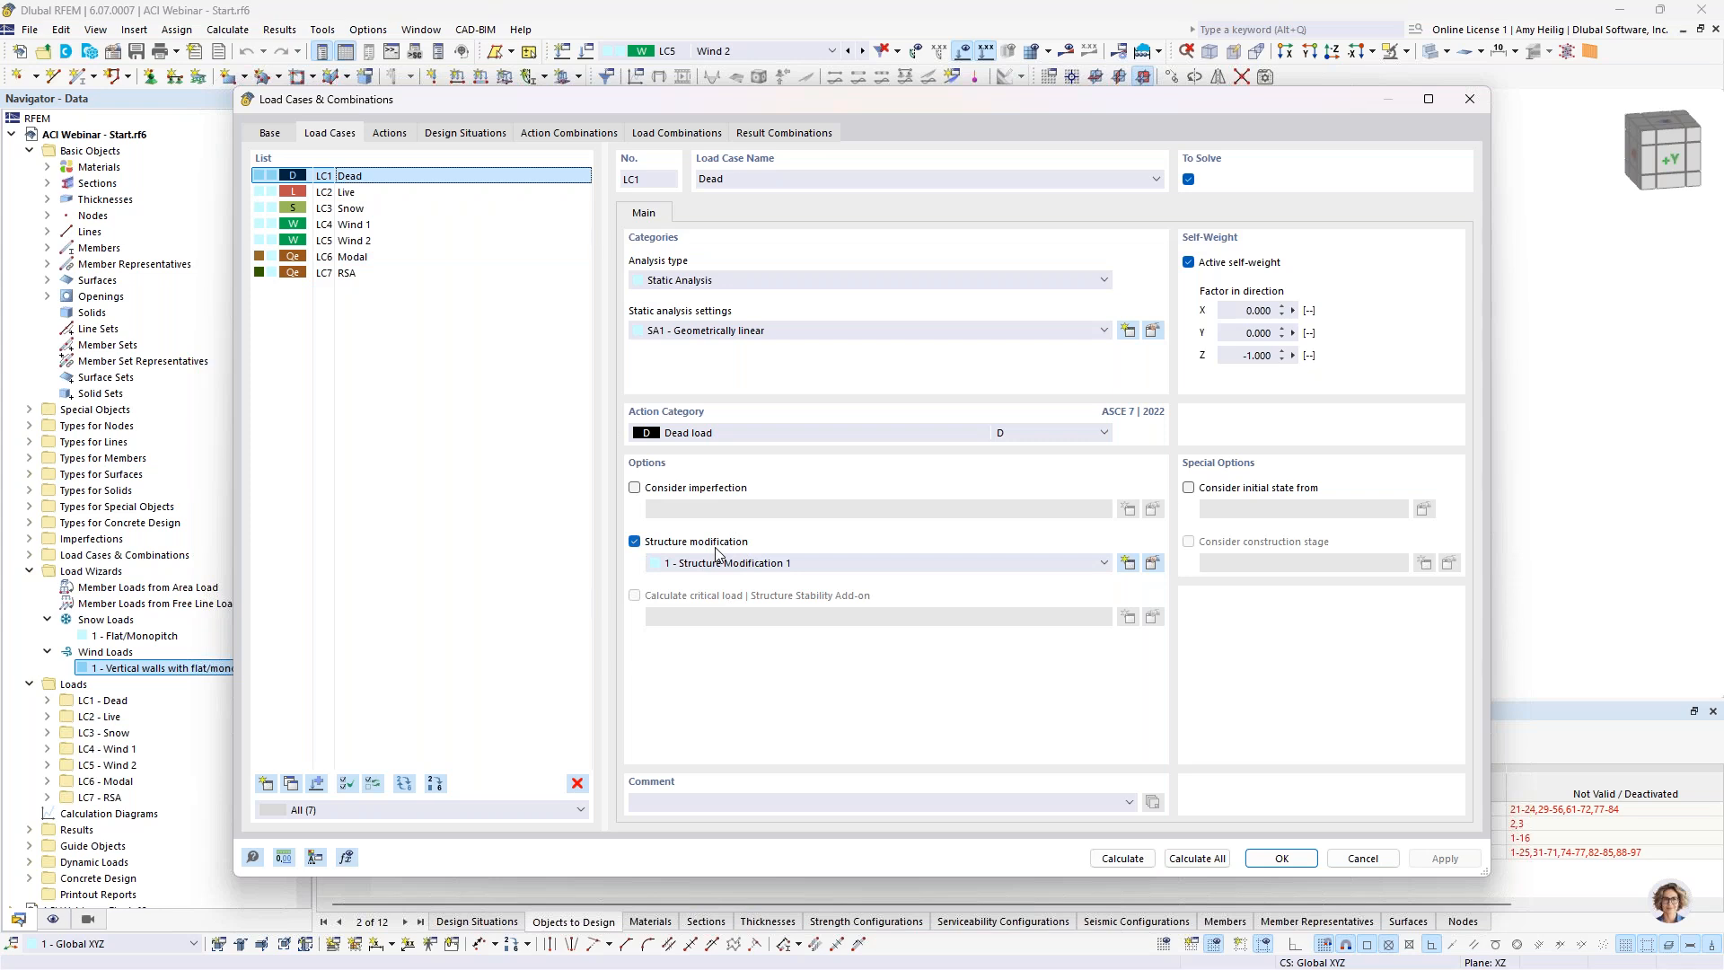
click(1153, 563)
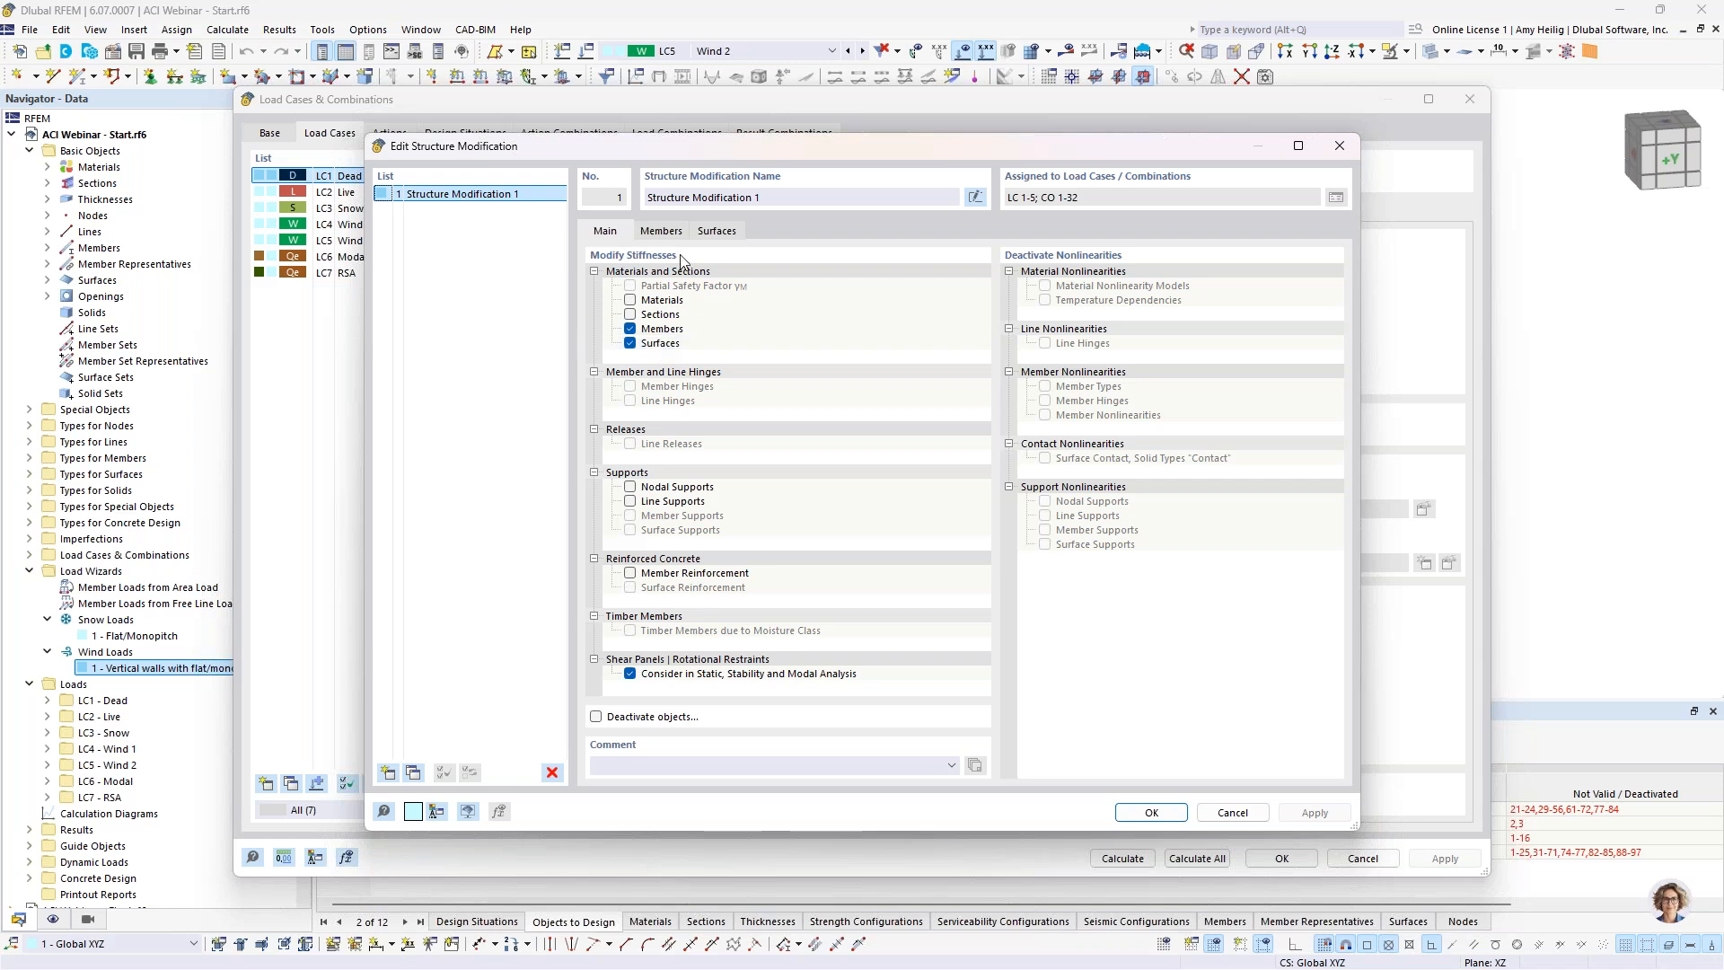
click(660, 231)
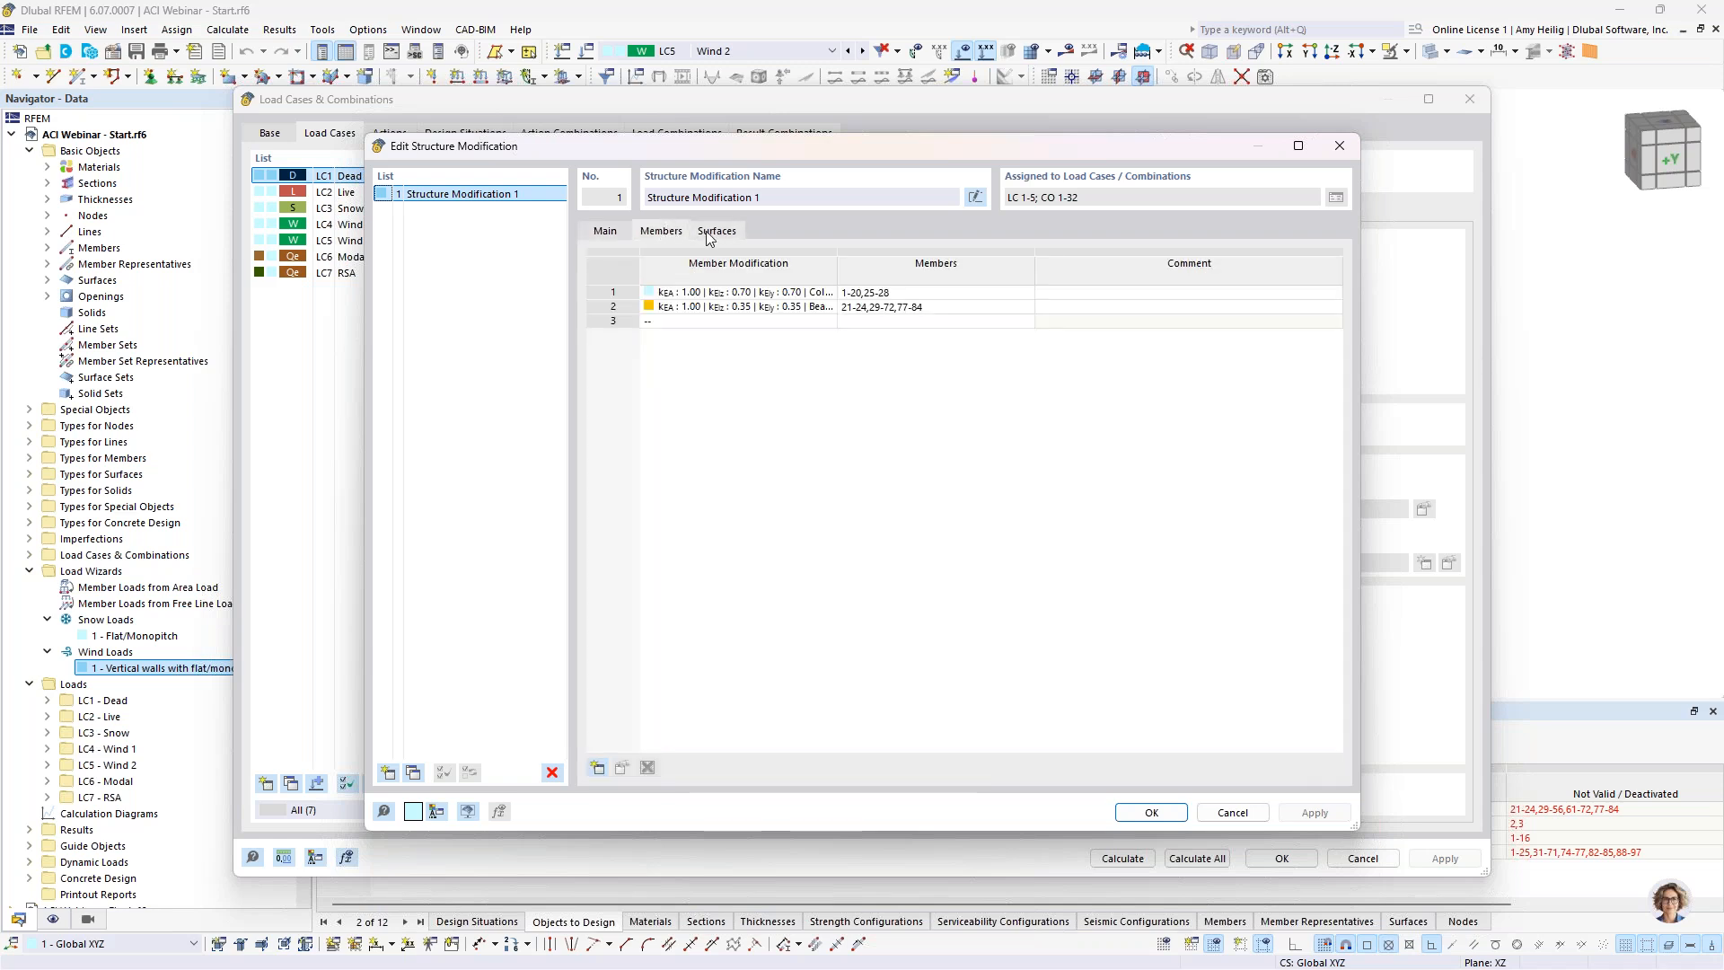
Step: Review the columns' member stiffness modification, its ACI 318-19 Table 6.6.3.1.1(a) modification type and component type options, and close it without changes
click(790, 292)
click(828, 293)
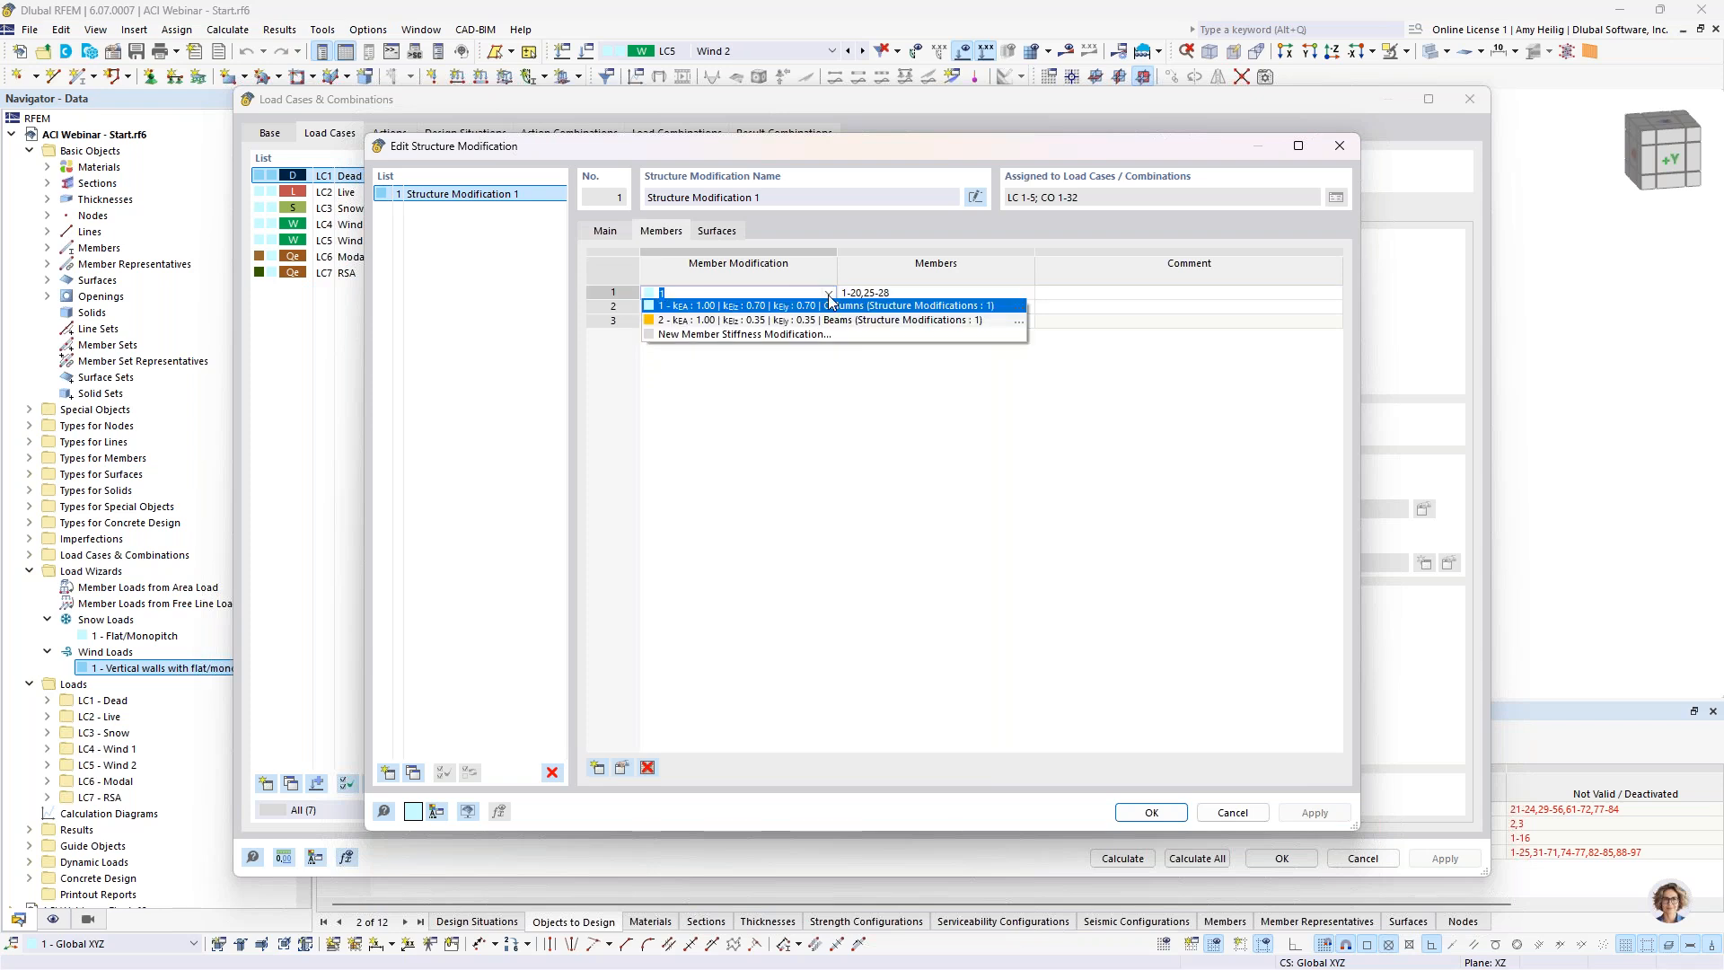
click(965, 354)
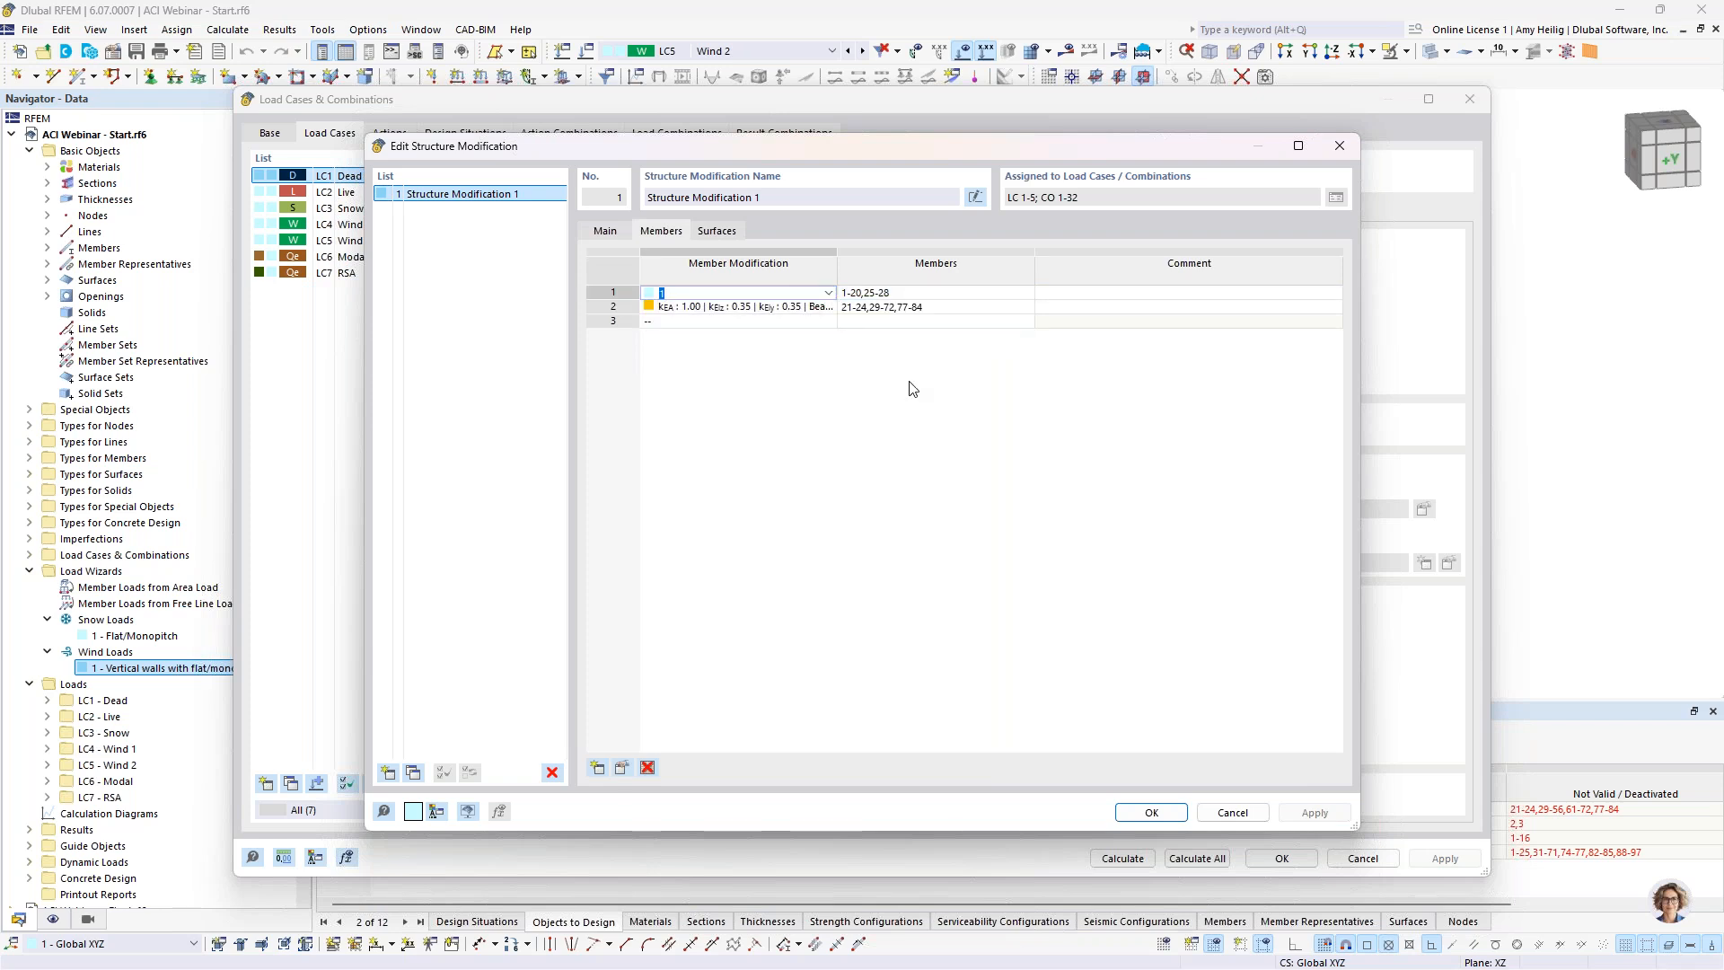
key(F2)
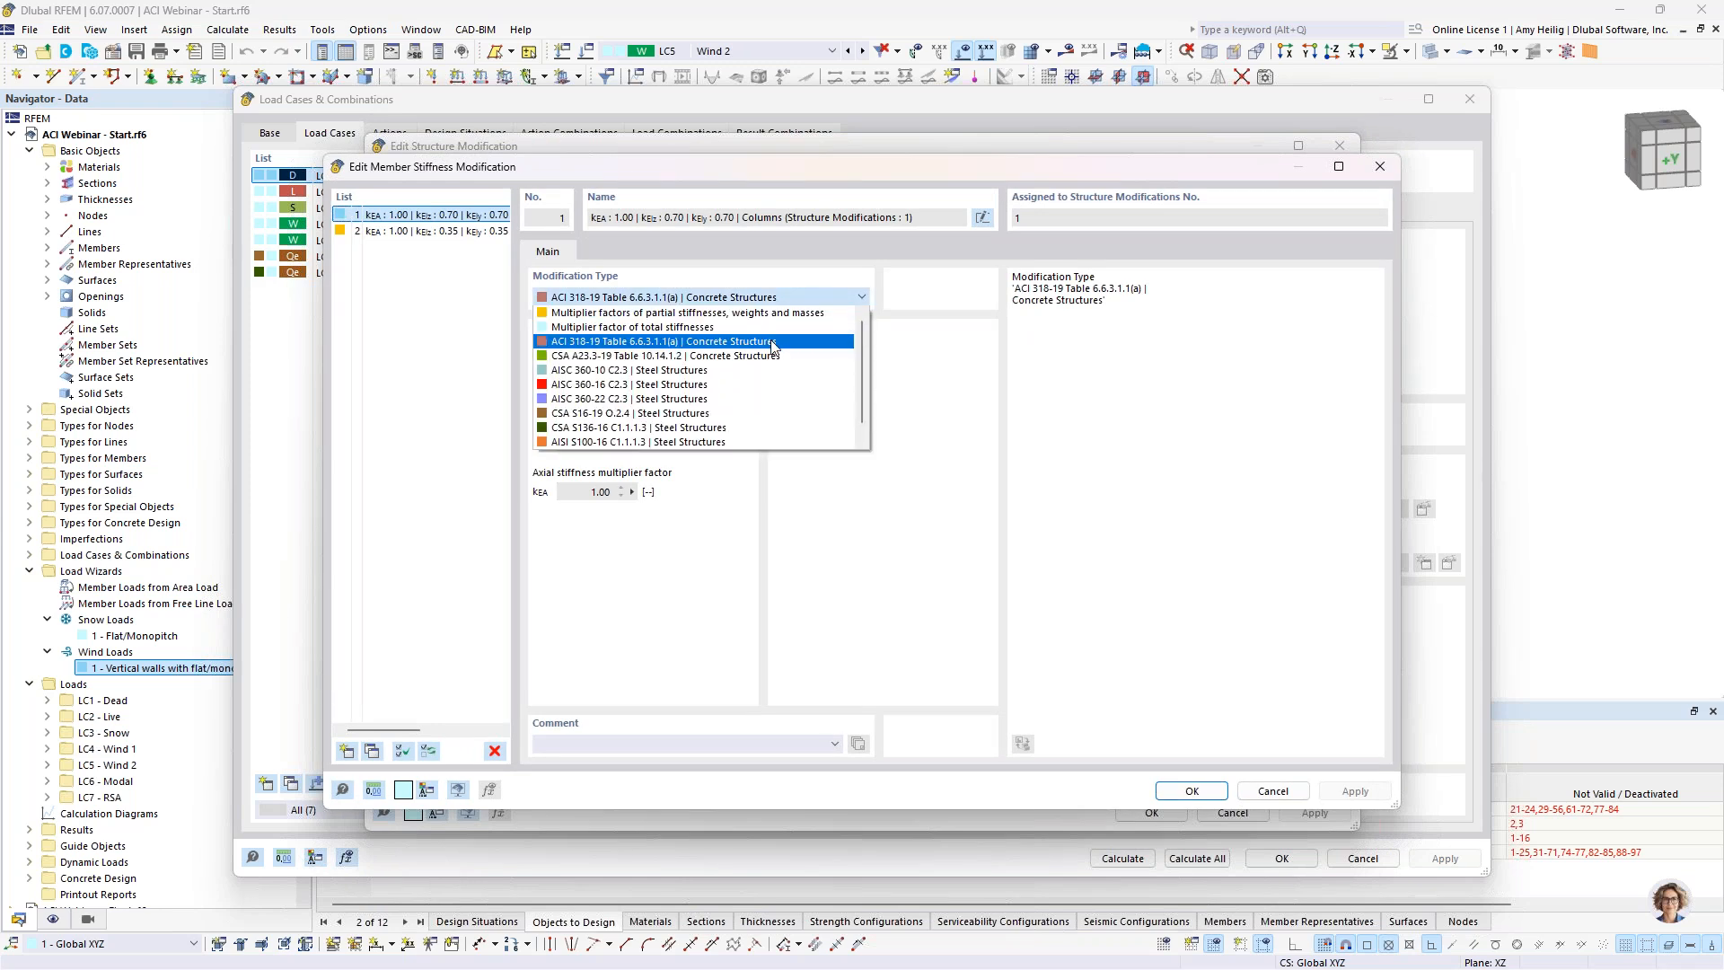
click(773, 345)
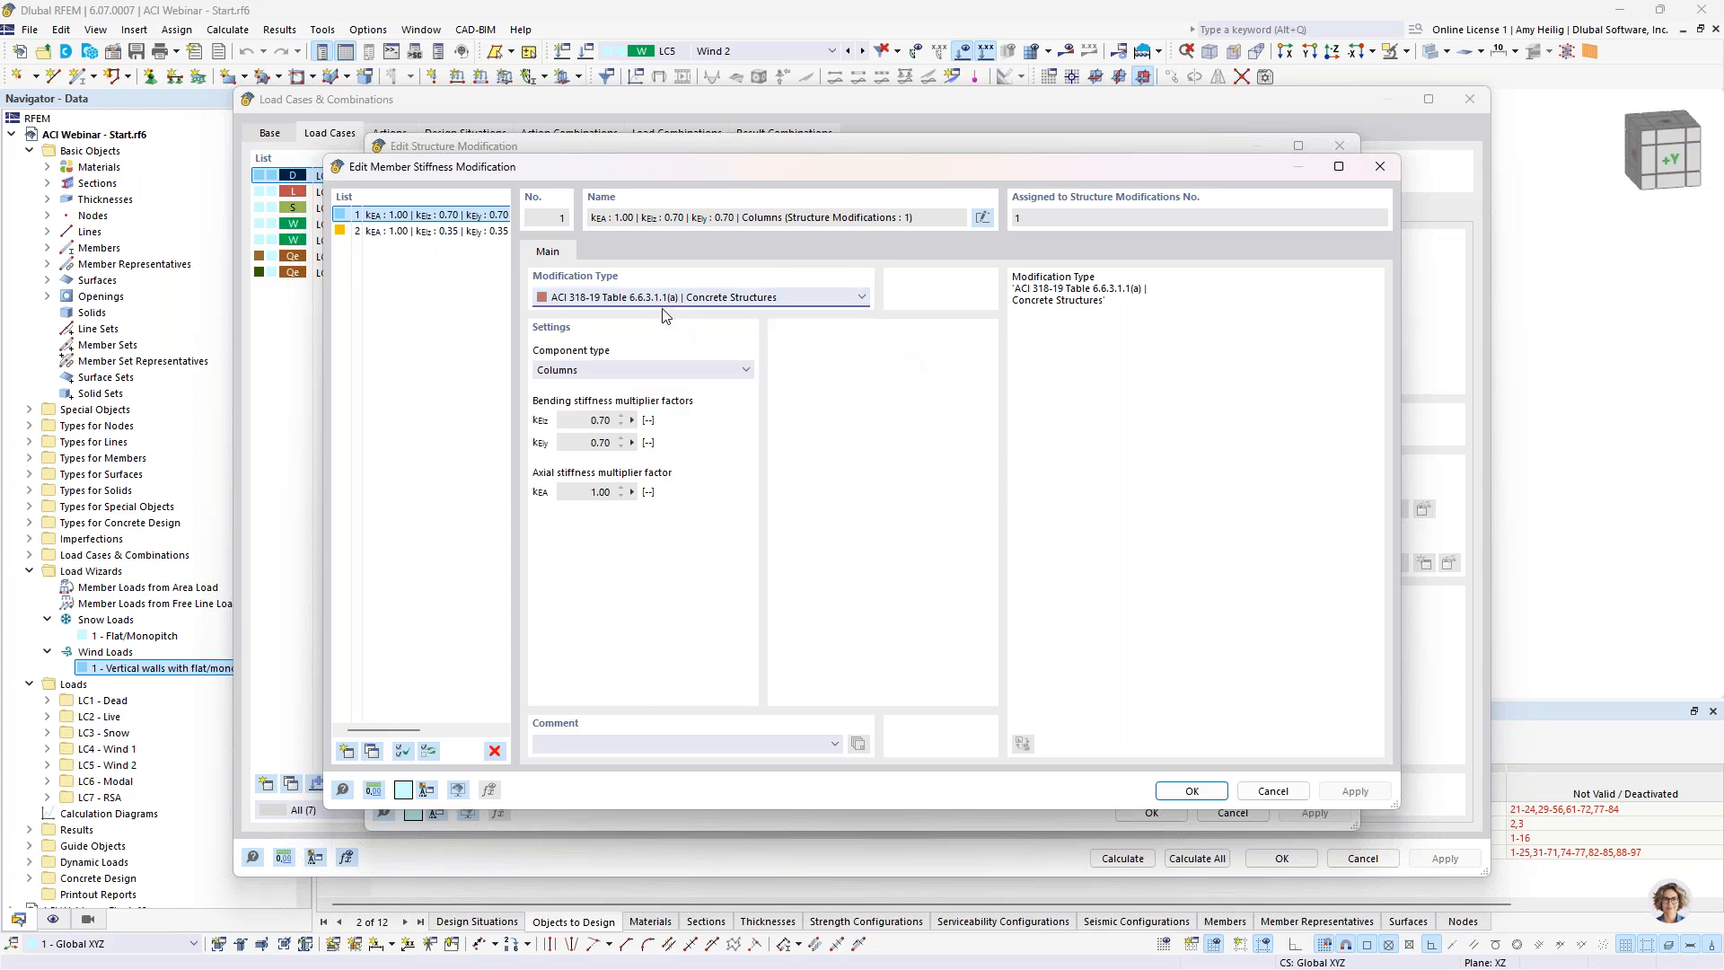
click(676, 371)
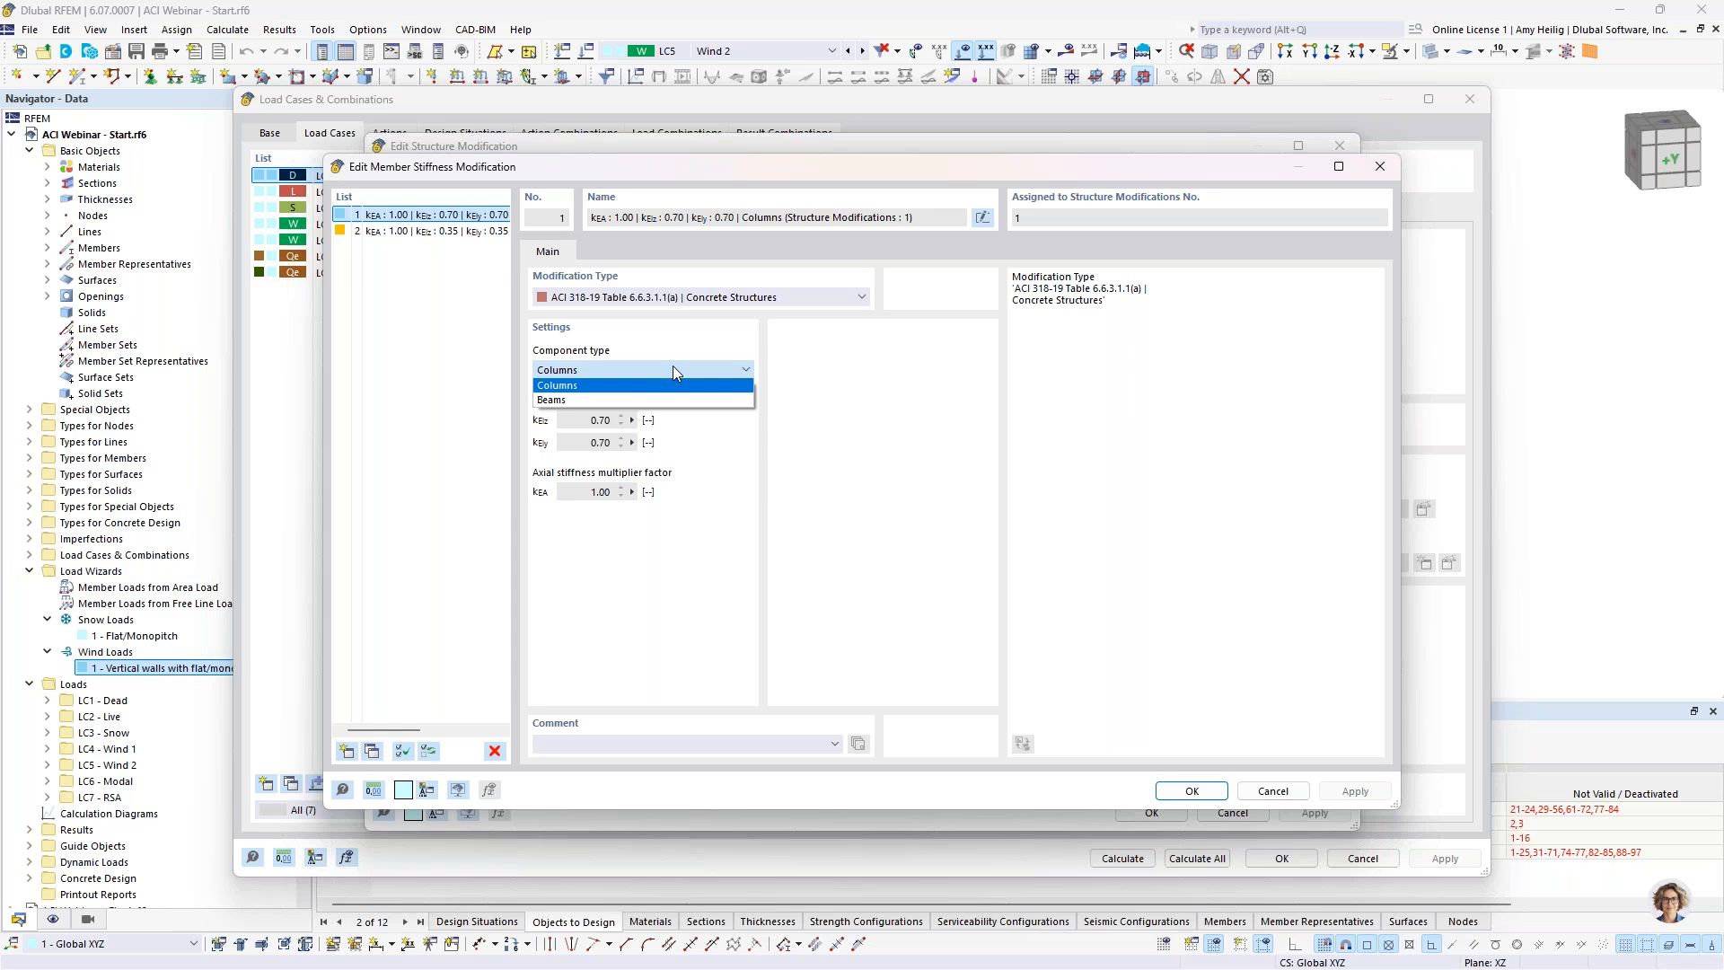
click(863, 387)
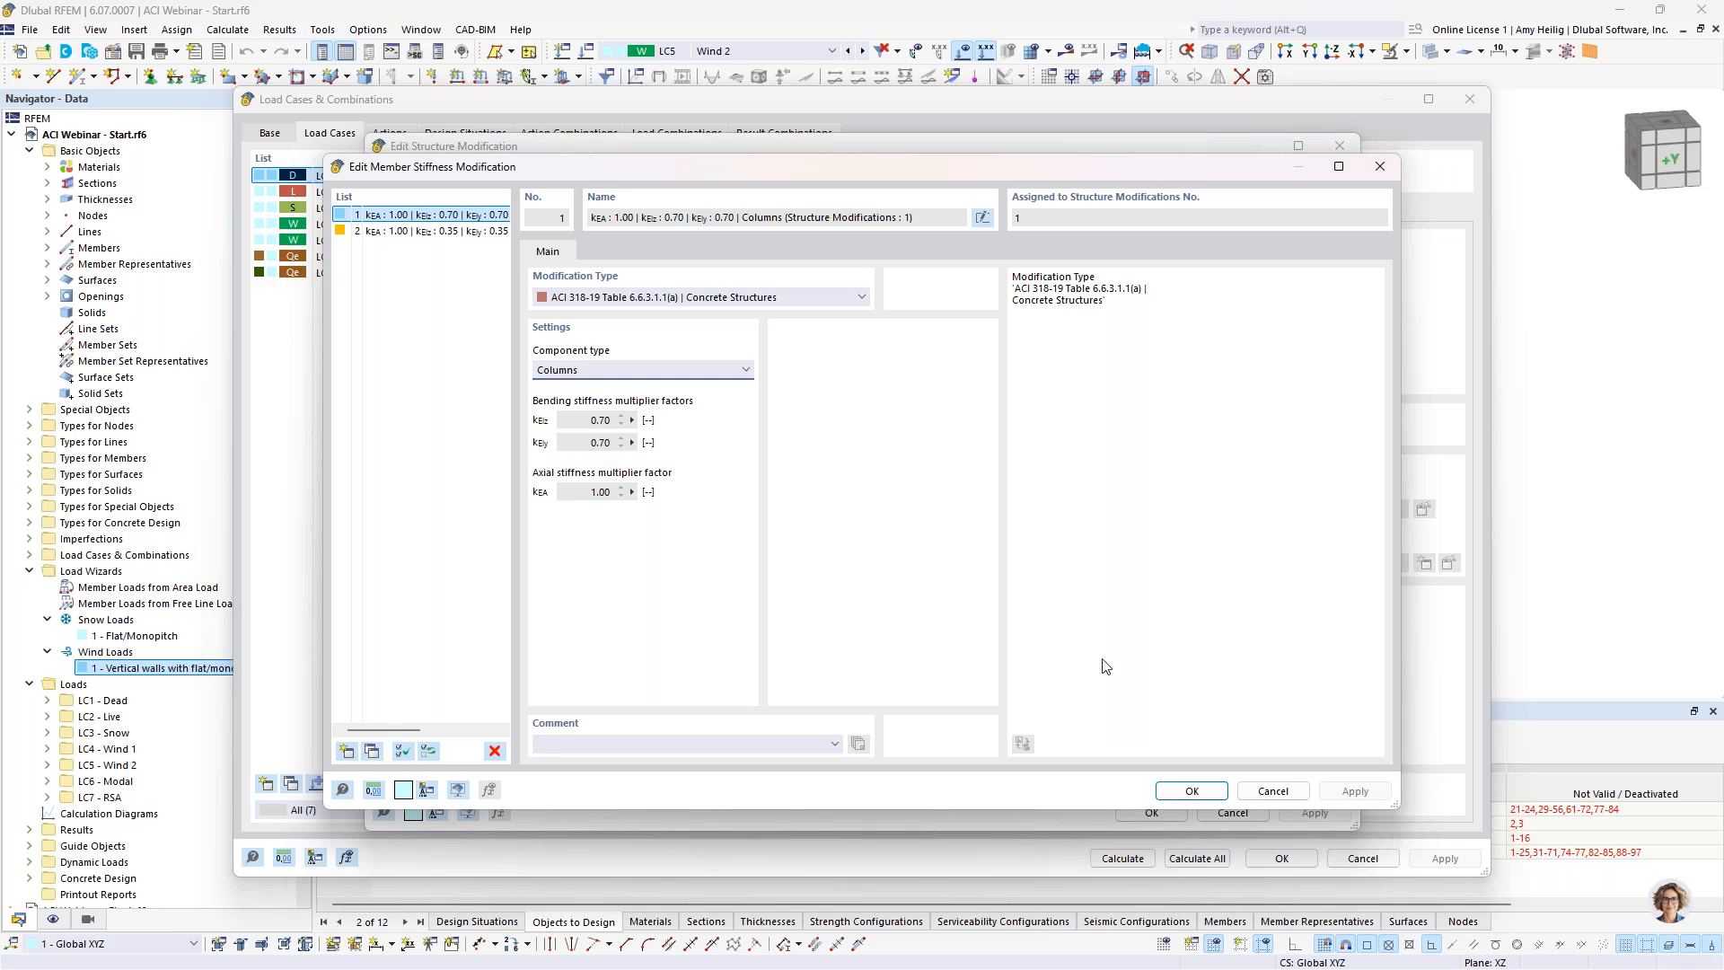
click(1252, 791)
Step: Inspect in the model which members use the columns' stiffness modification, and check the beams' modification without changing either assignment
click(1022, 293)
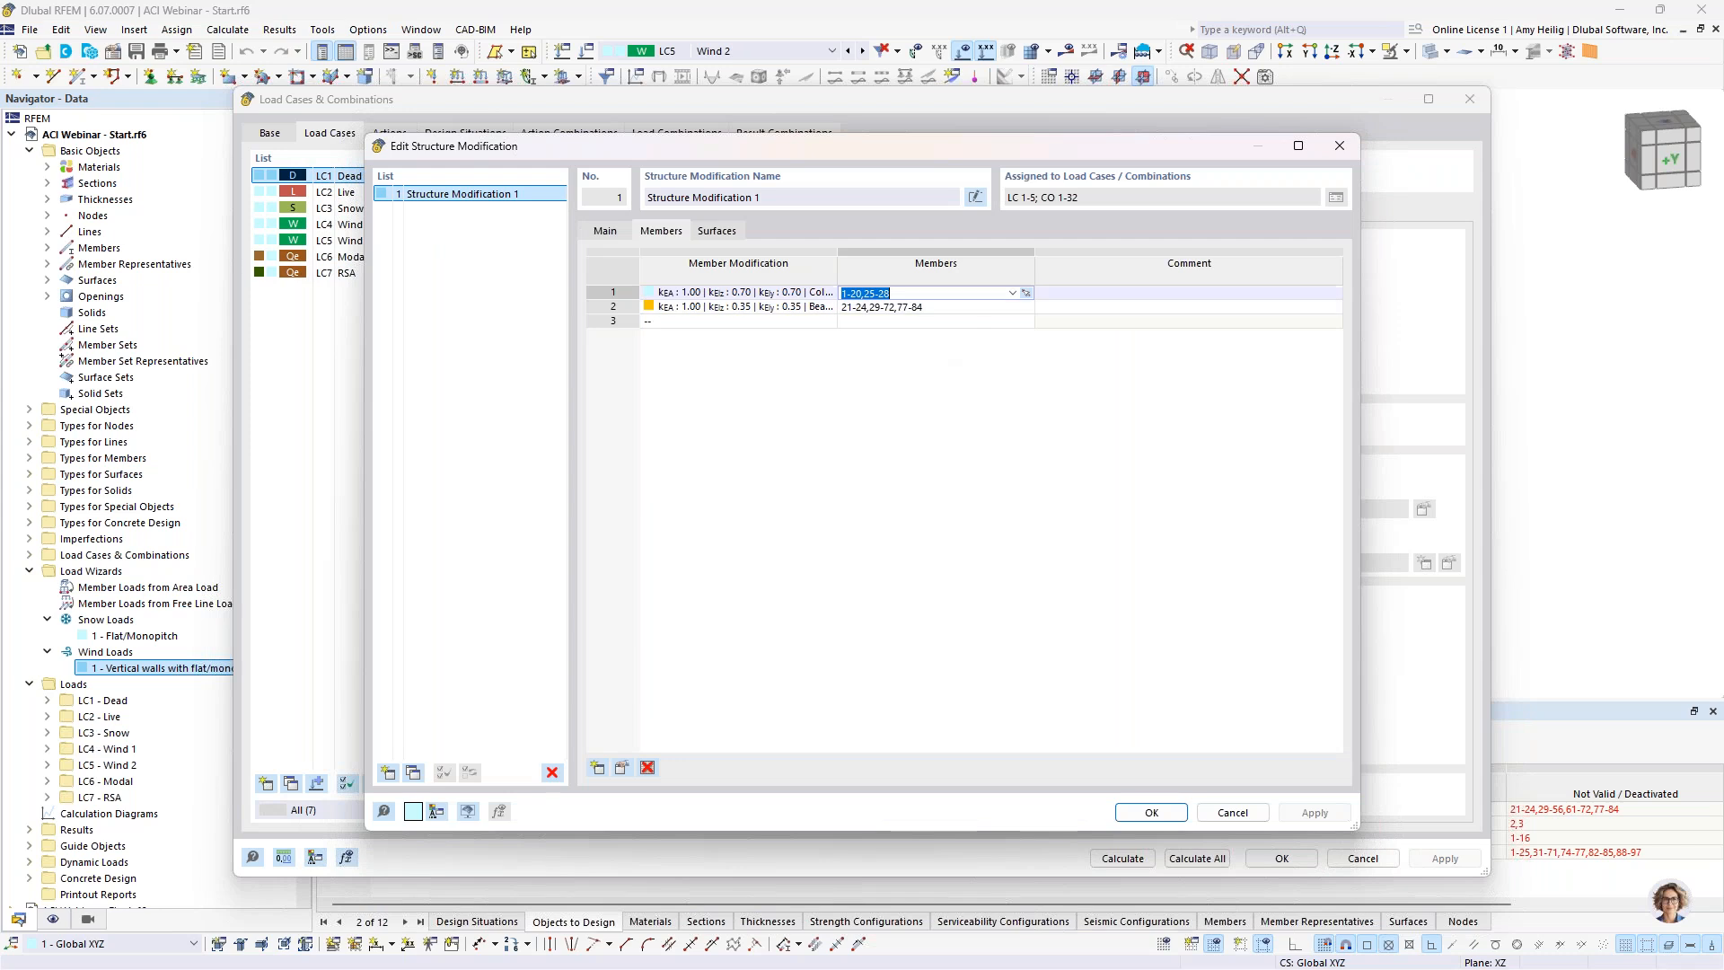
click(1026, 294)
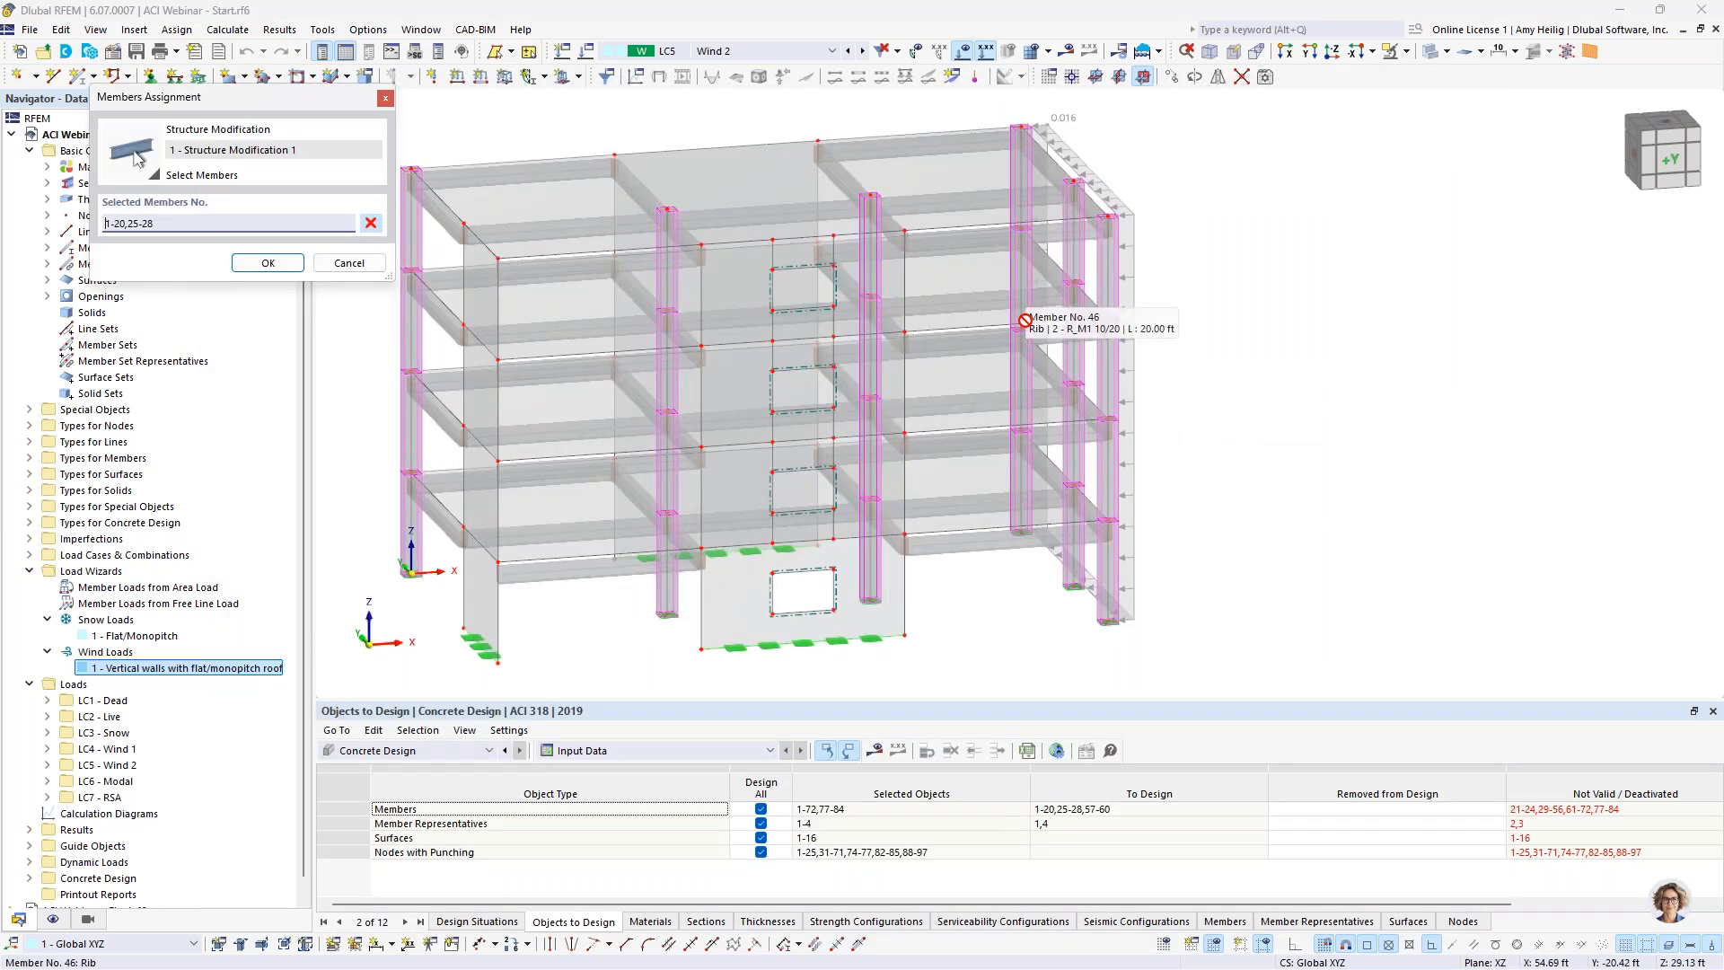
click(349, 263)
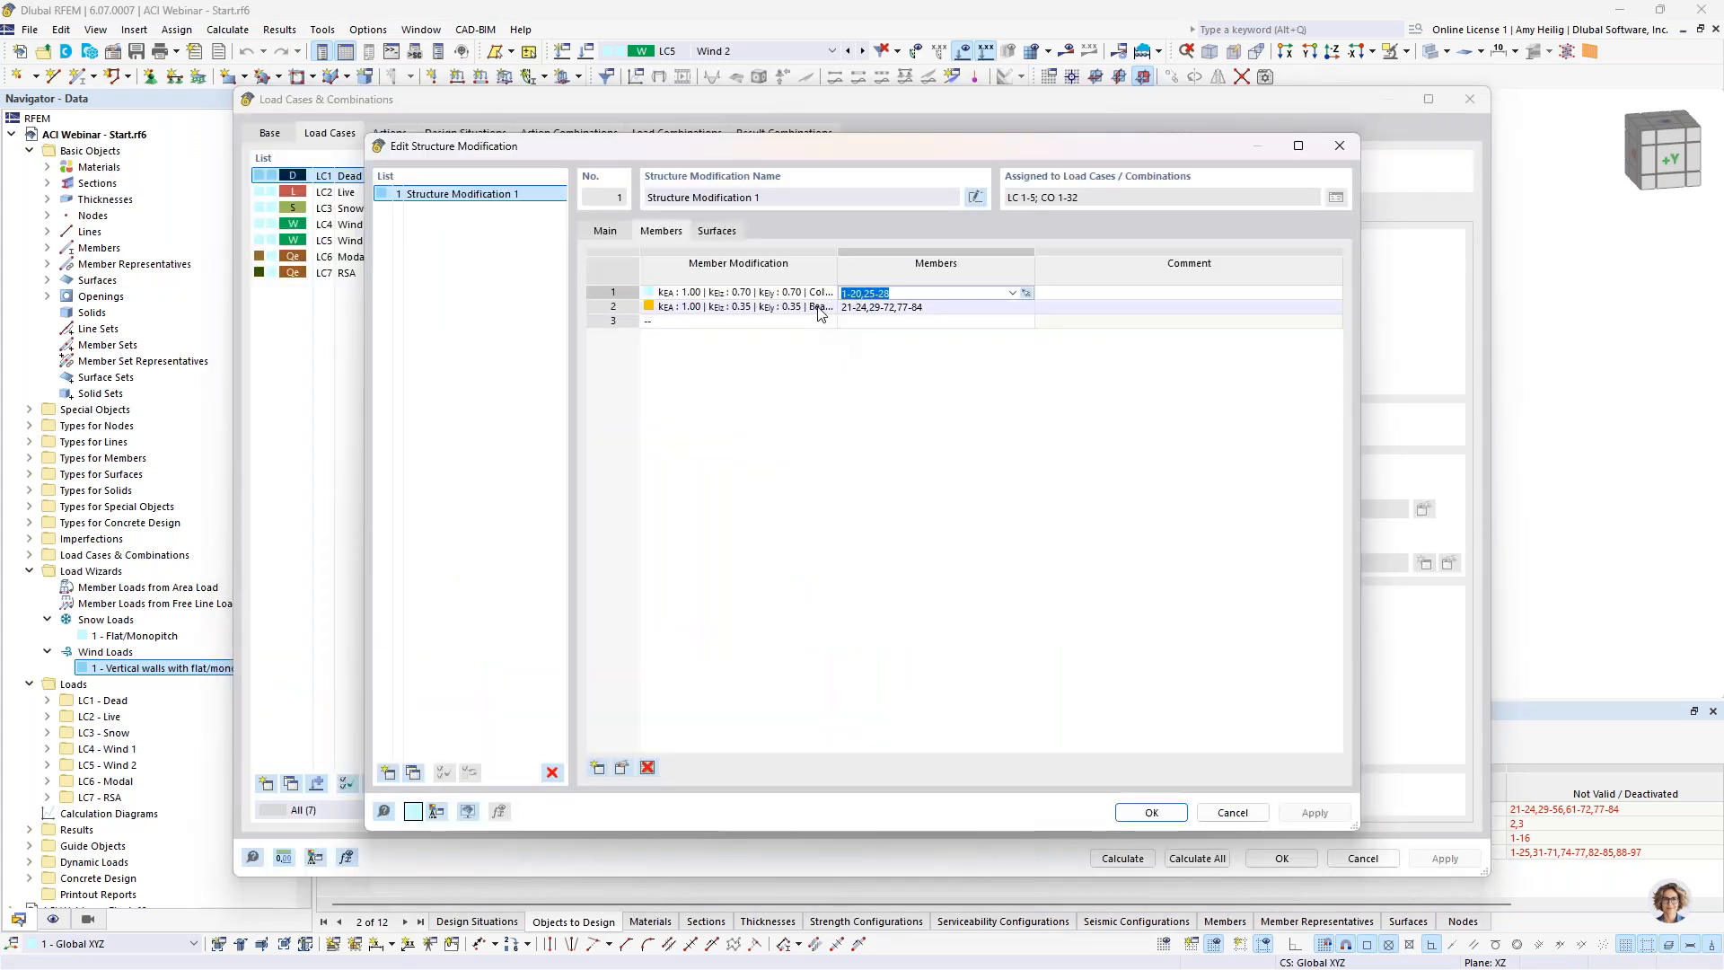
click(819, 307)
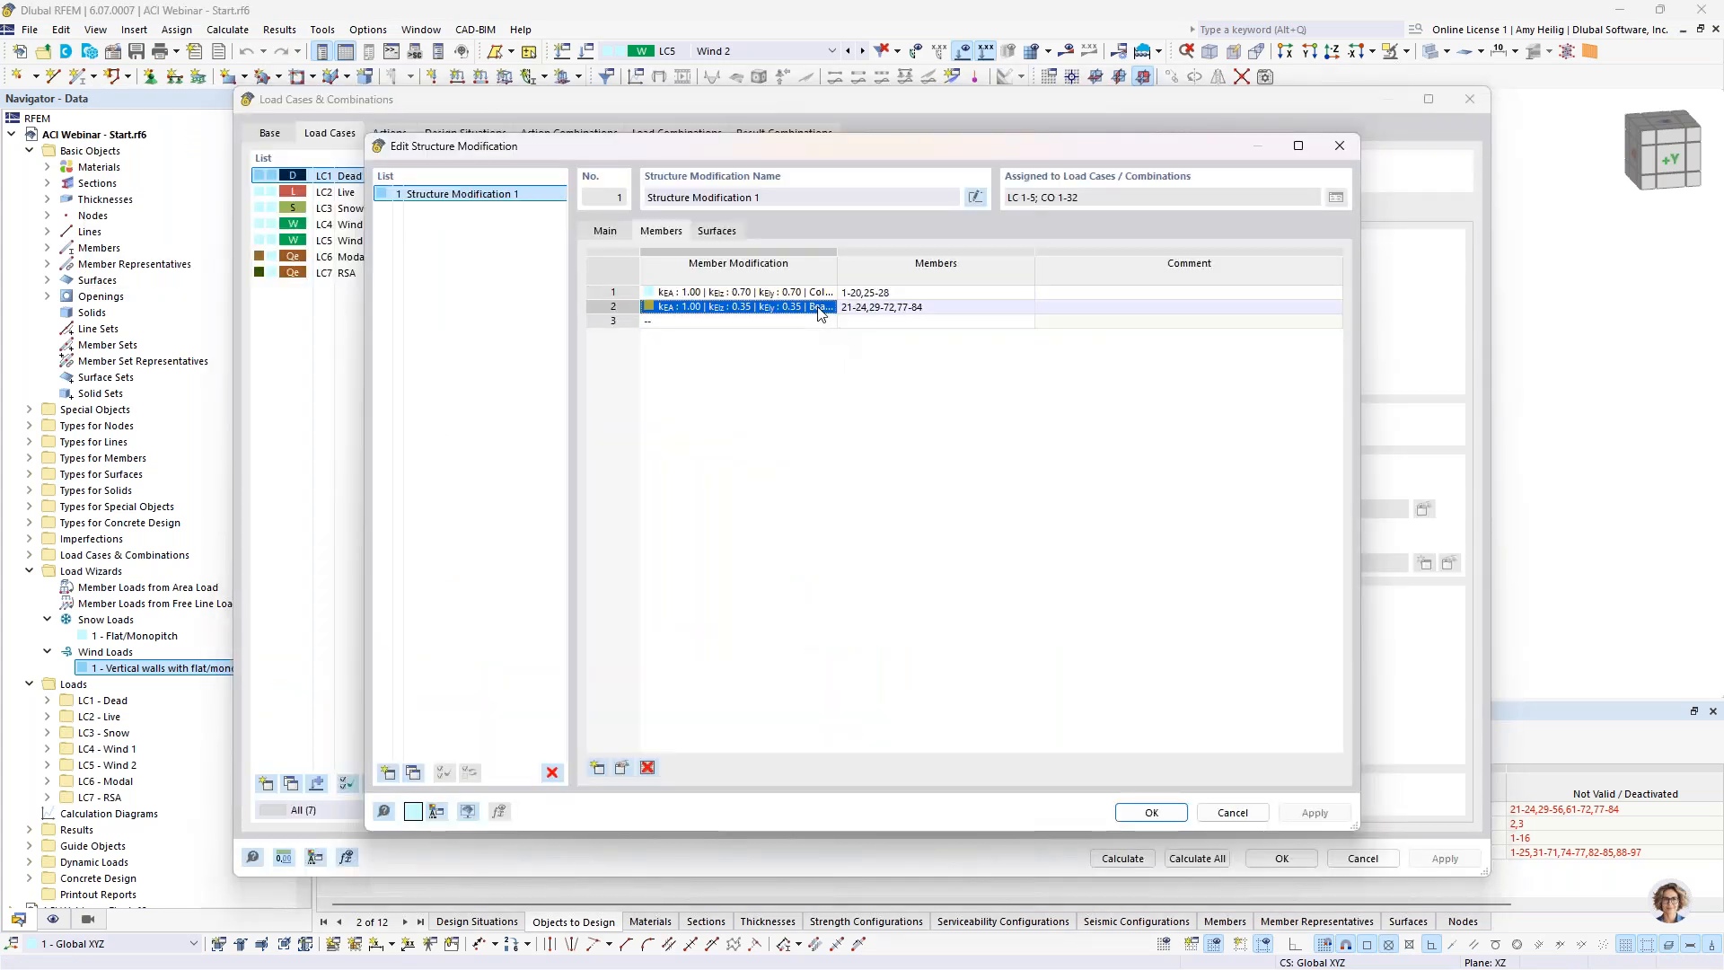
click(820, 310)
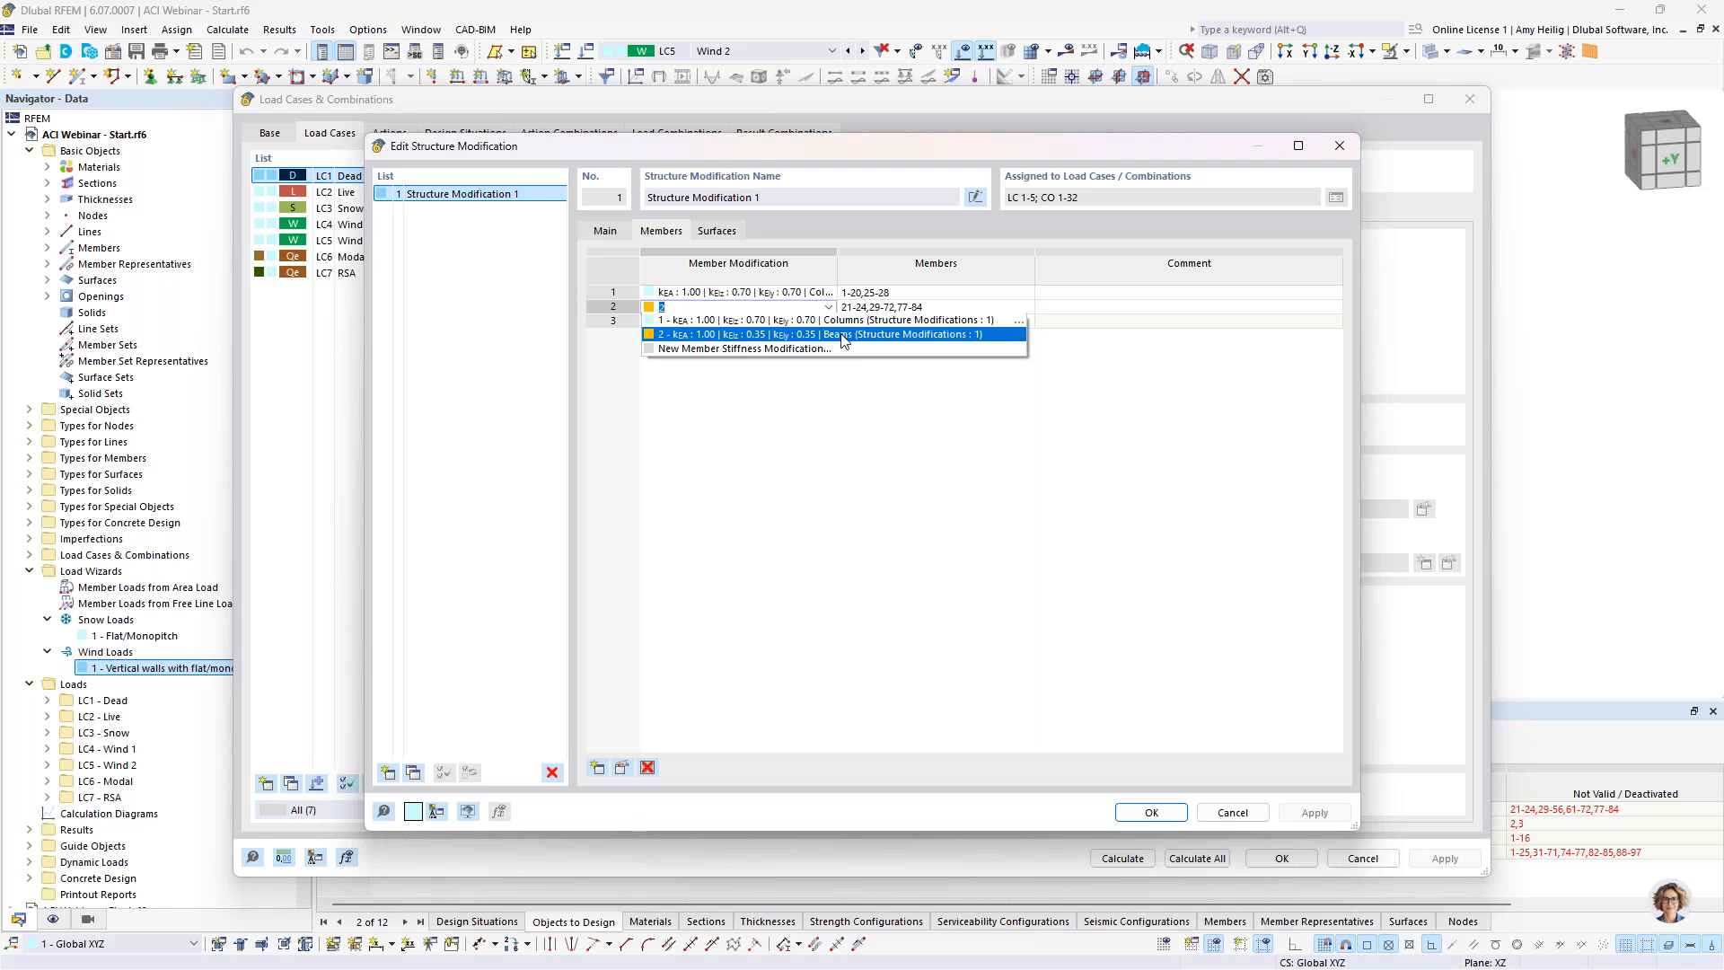
click(842, 334)
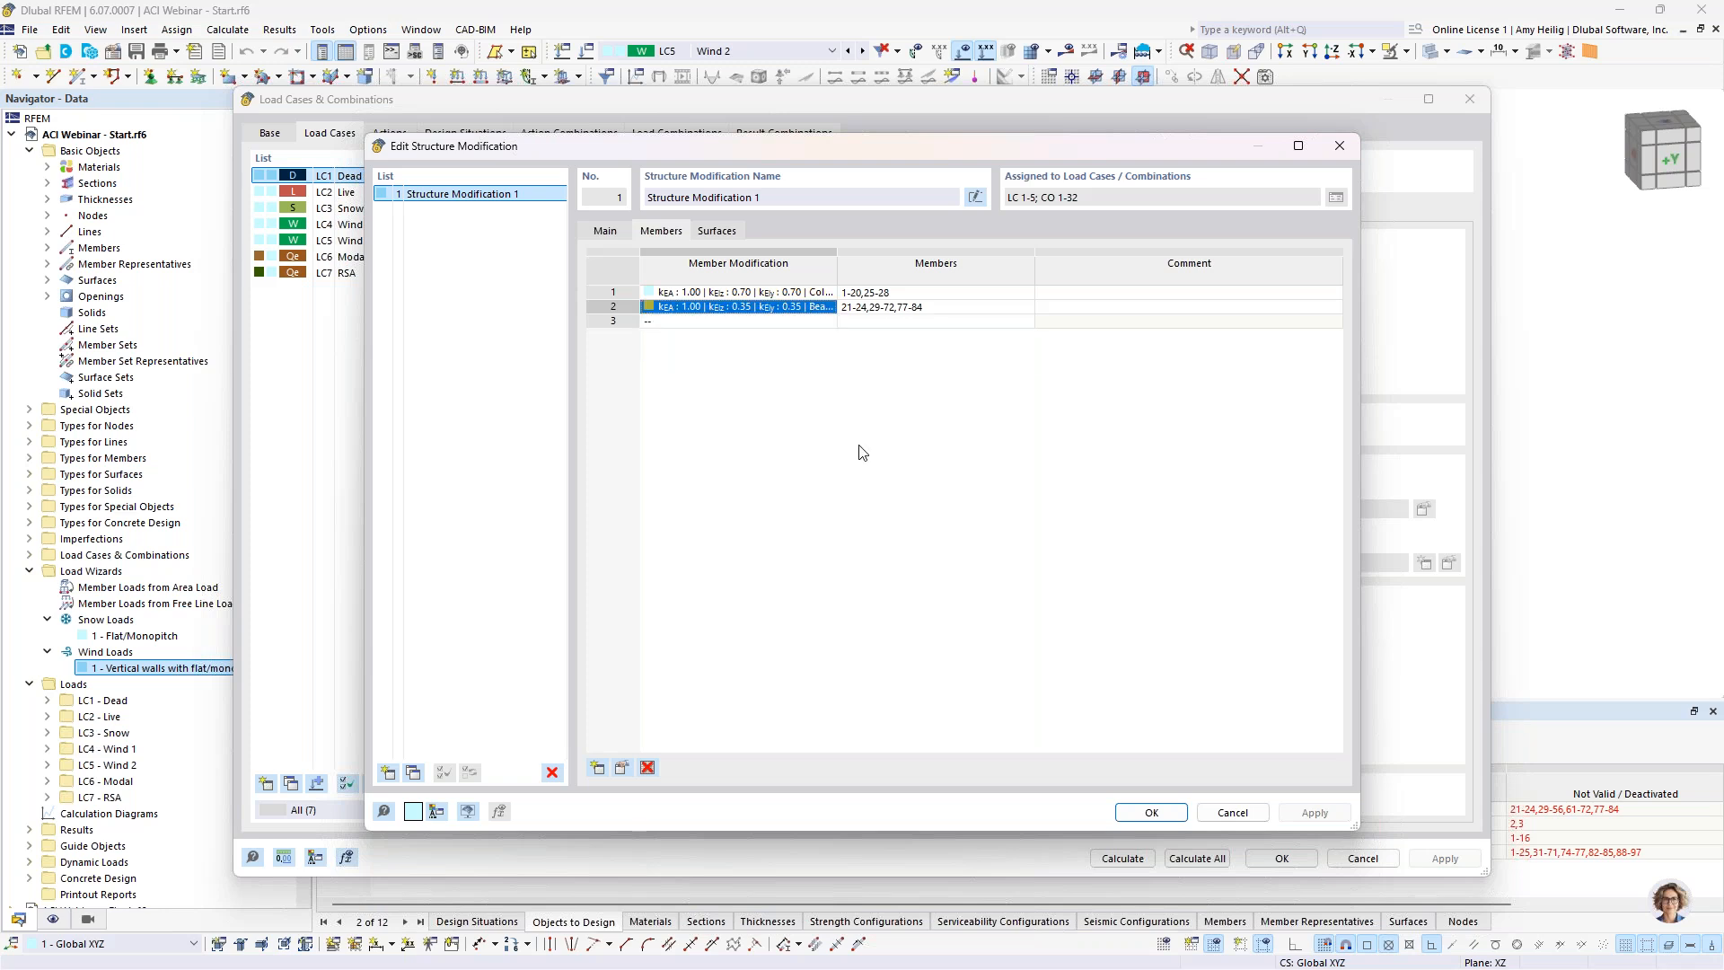
Step: Review the uncracked walls' surface stiffness modification, its ACI 318-19 type and component options, and close Structure Modification 1 without changes
click(716, 232)
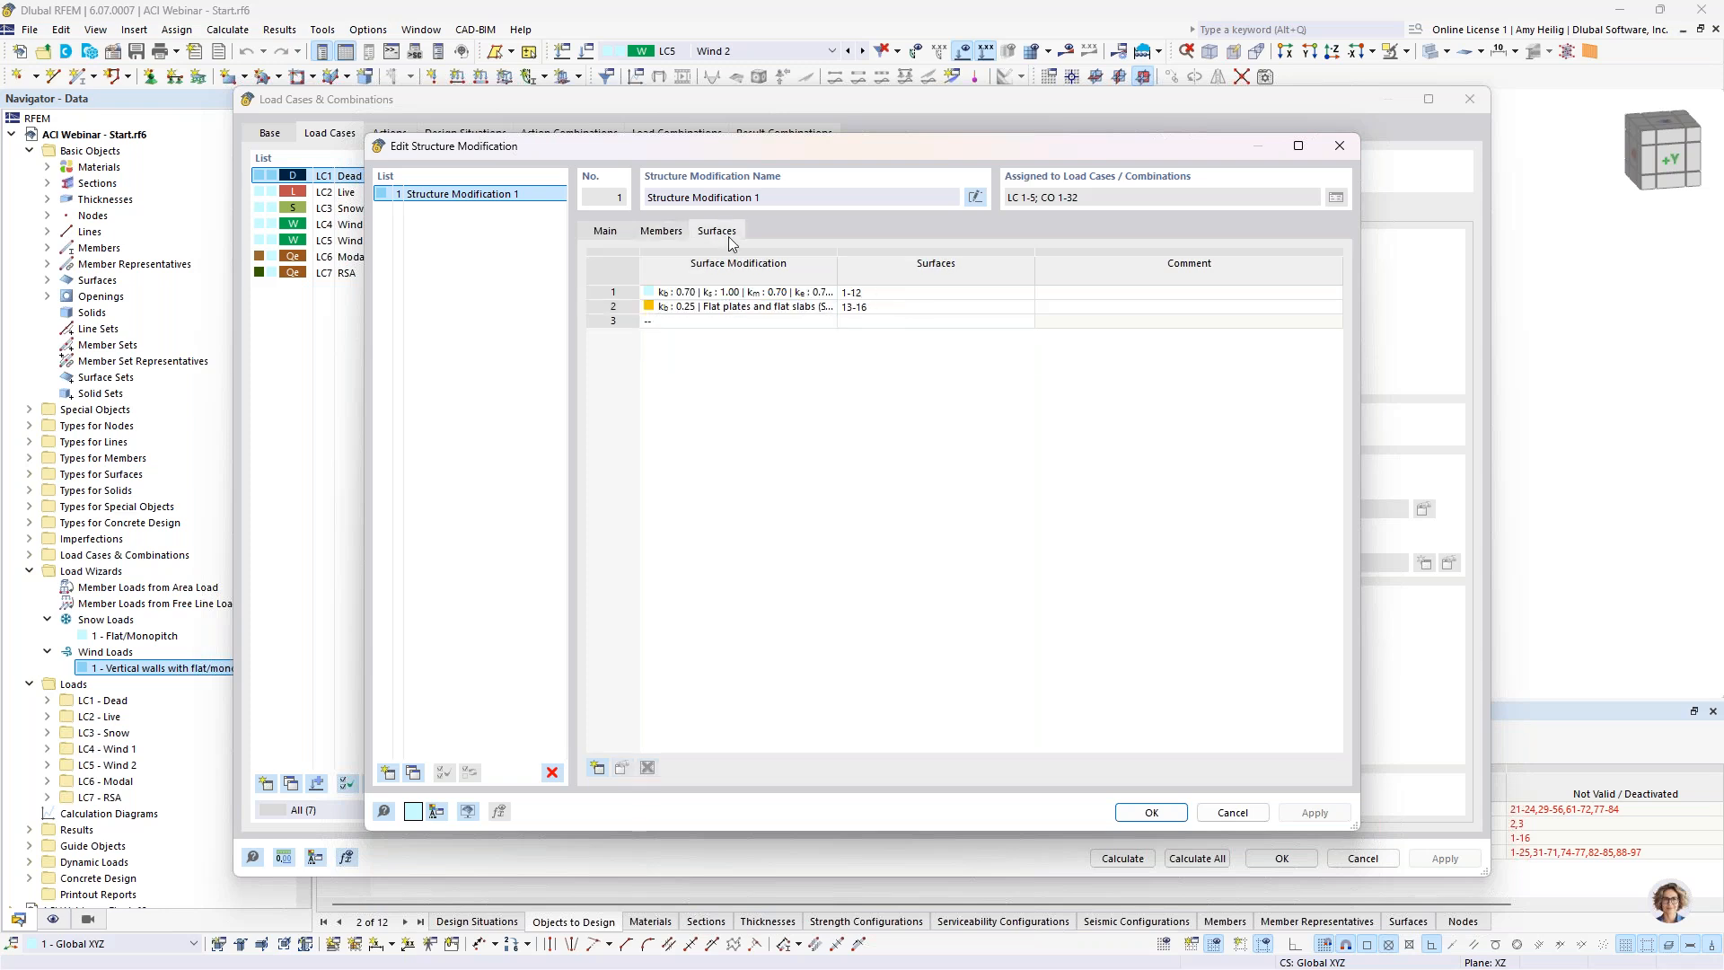
click(829, 294)
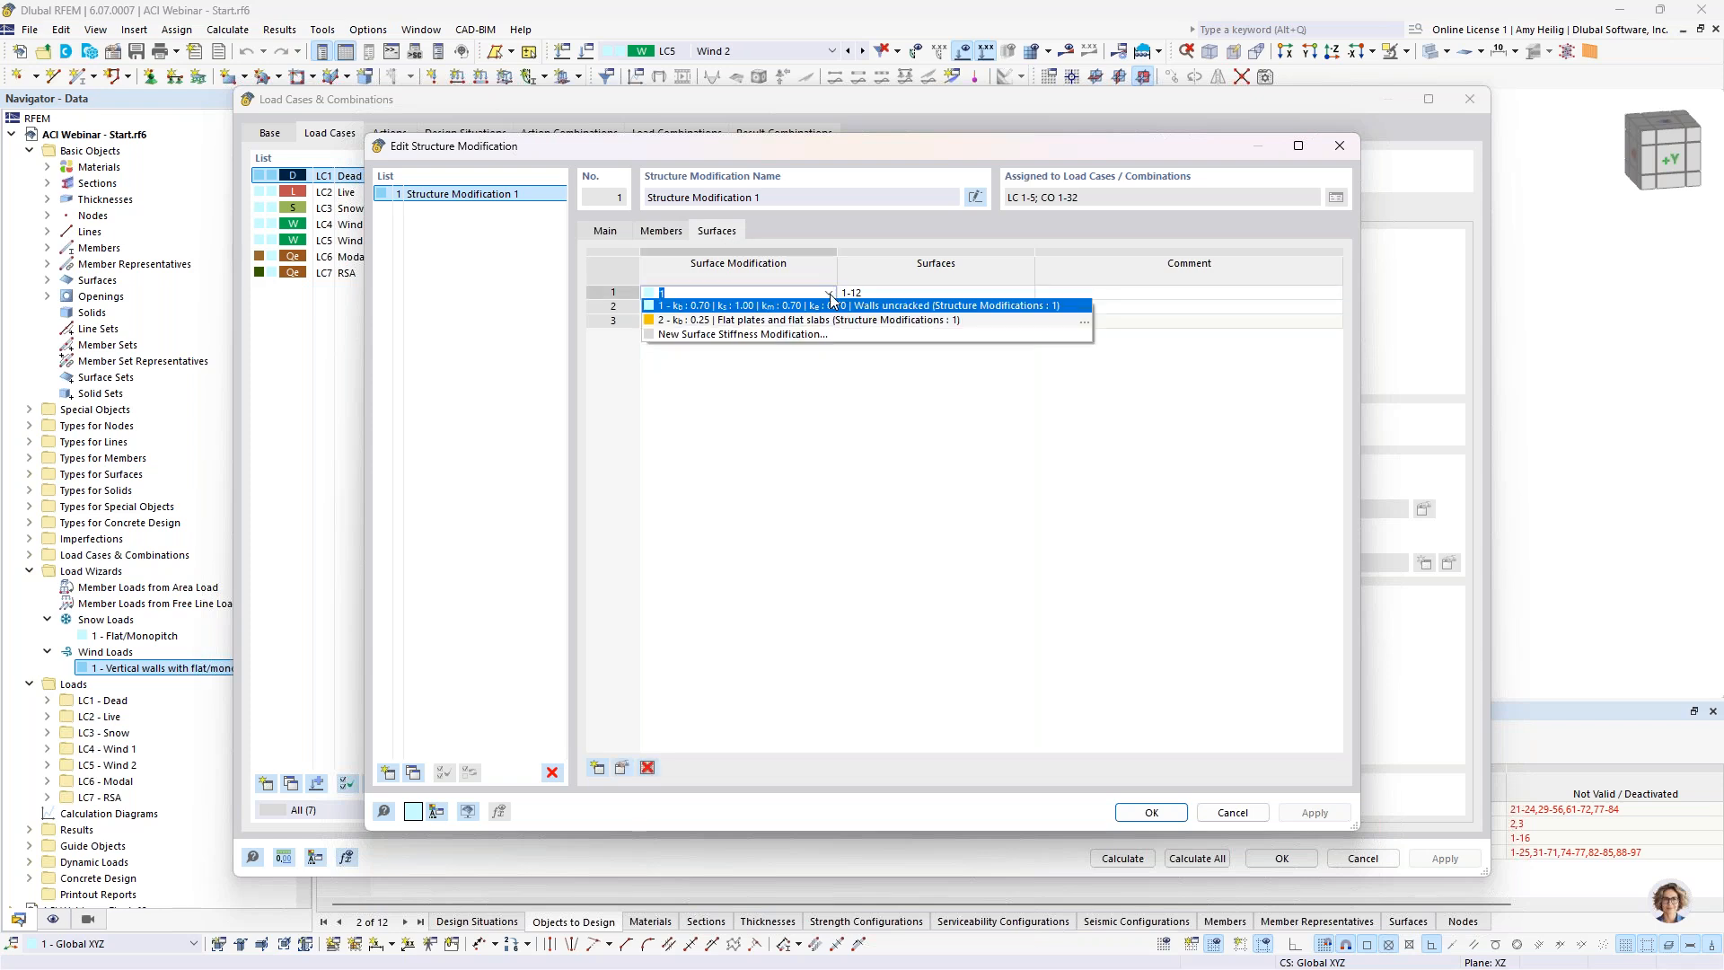
click(1083, 308)
click(782, 262)
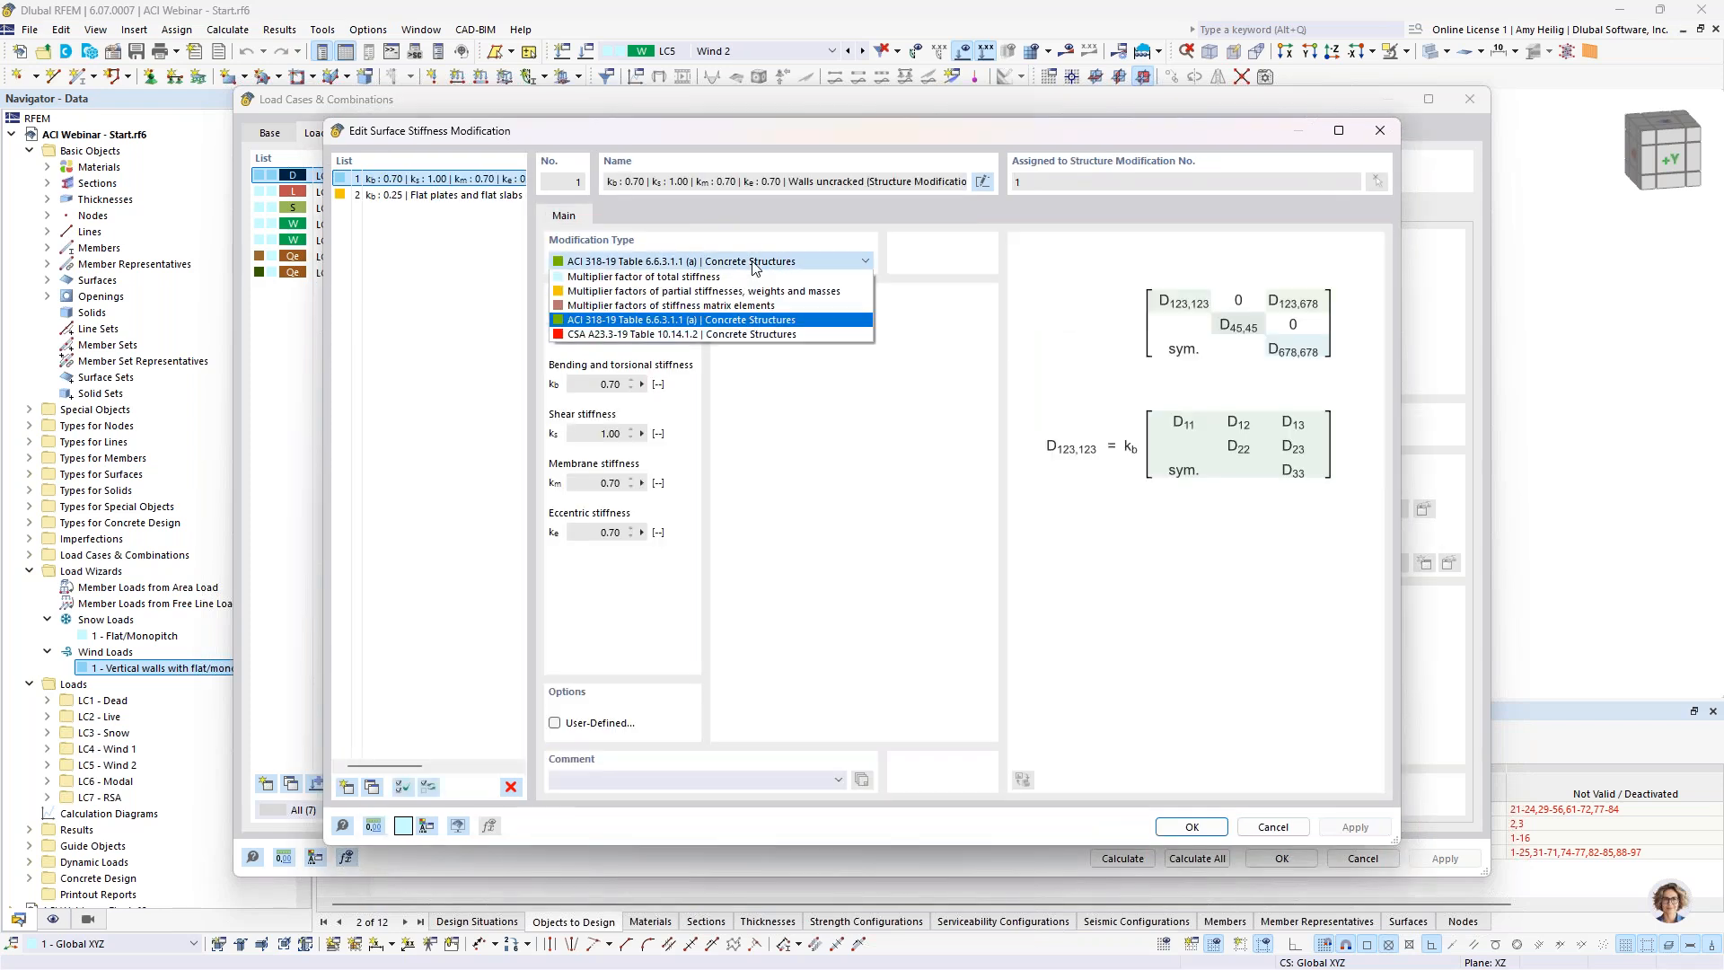
click(693, 321)
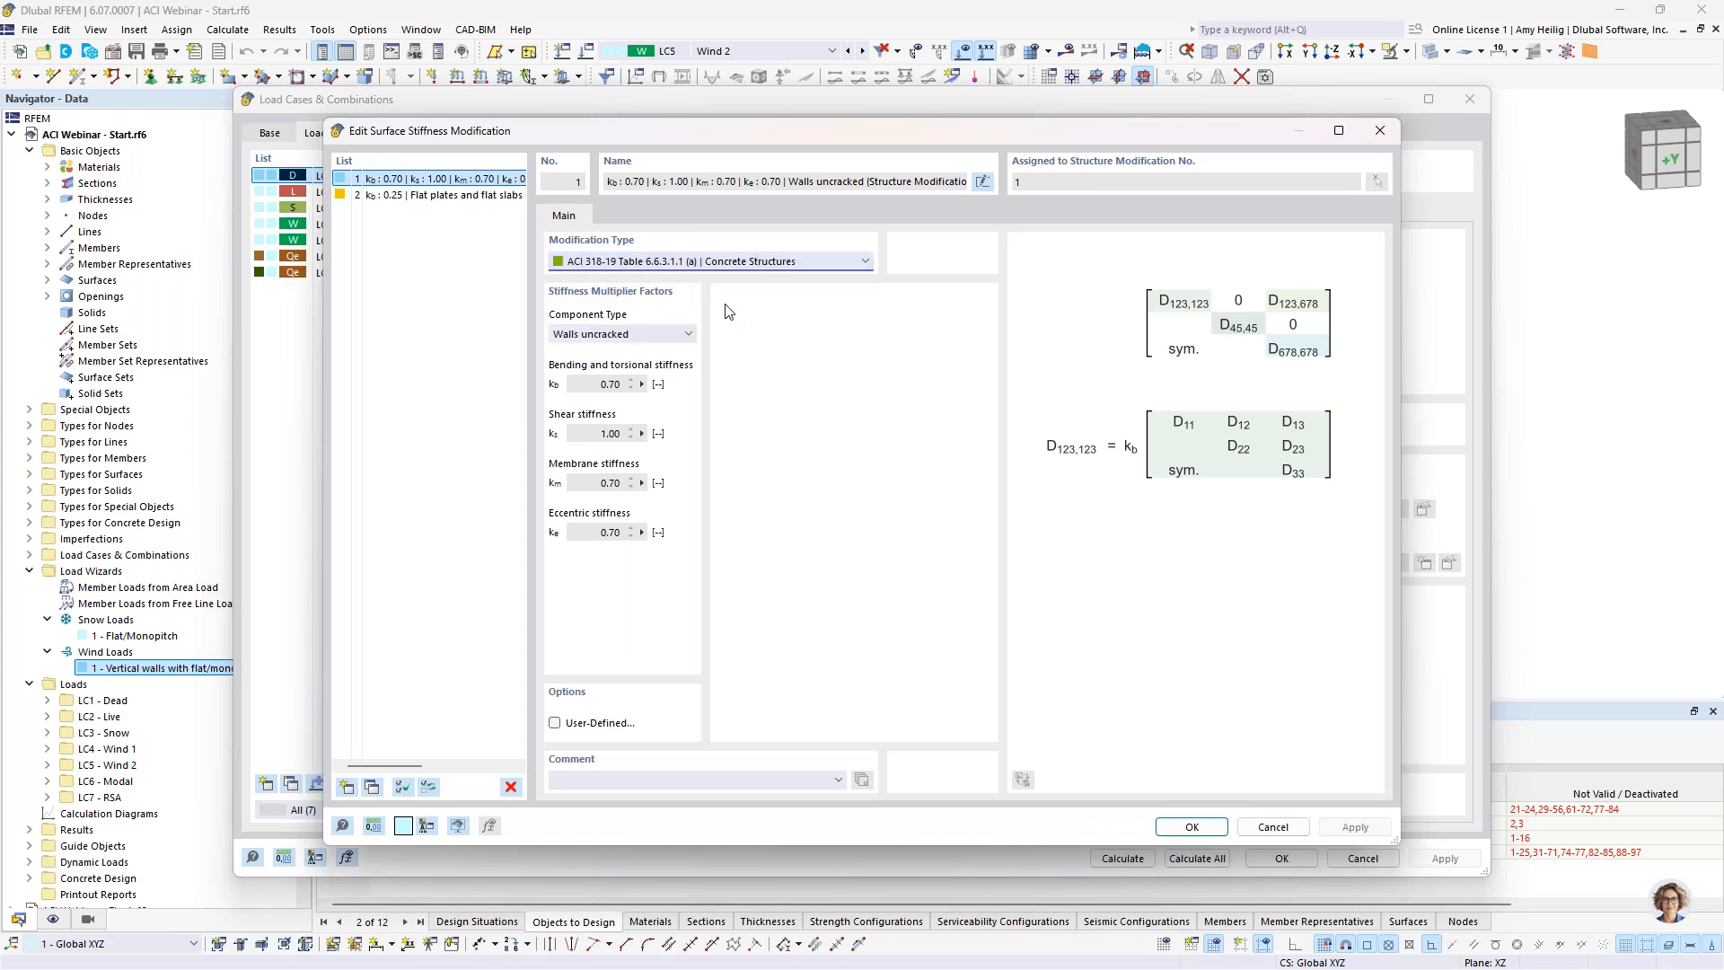
click(629, 334)
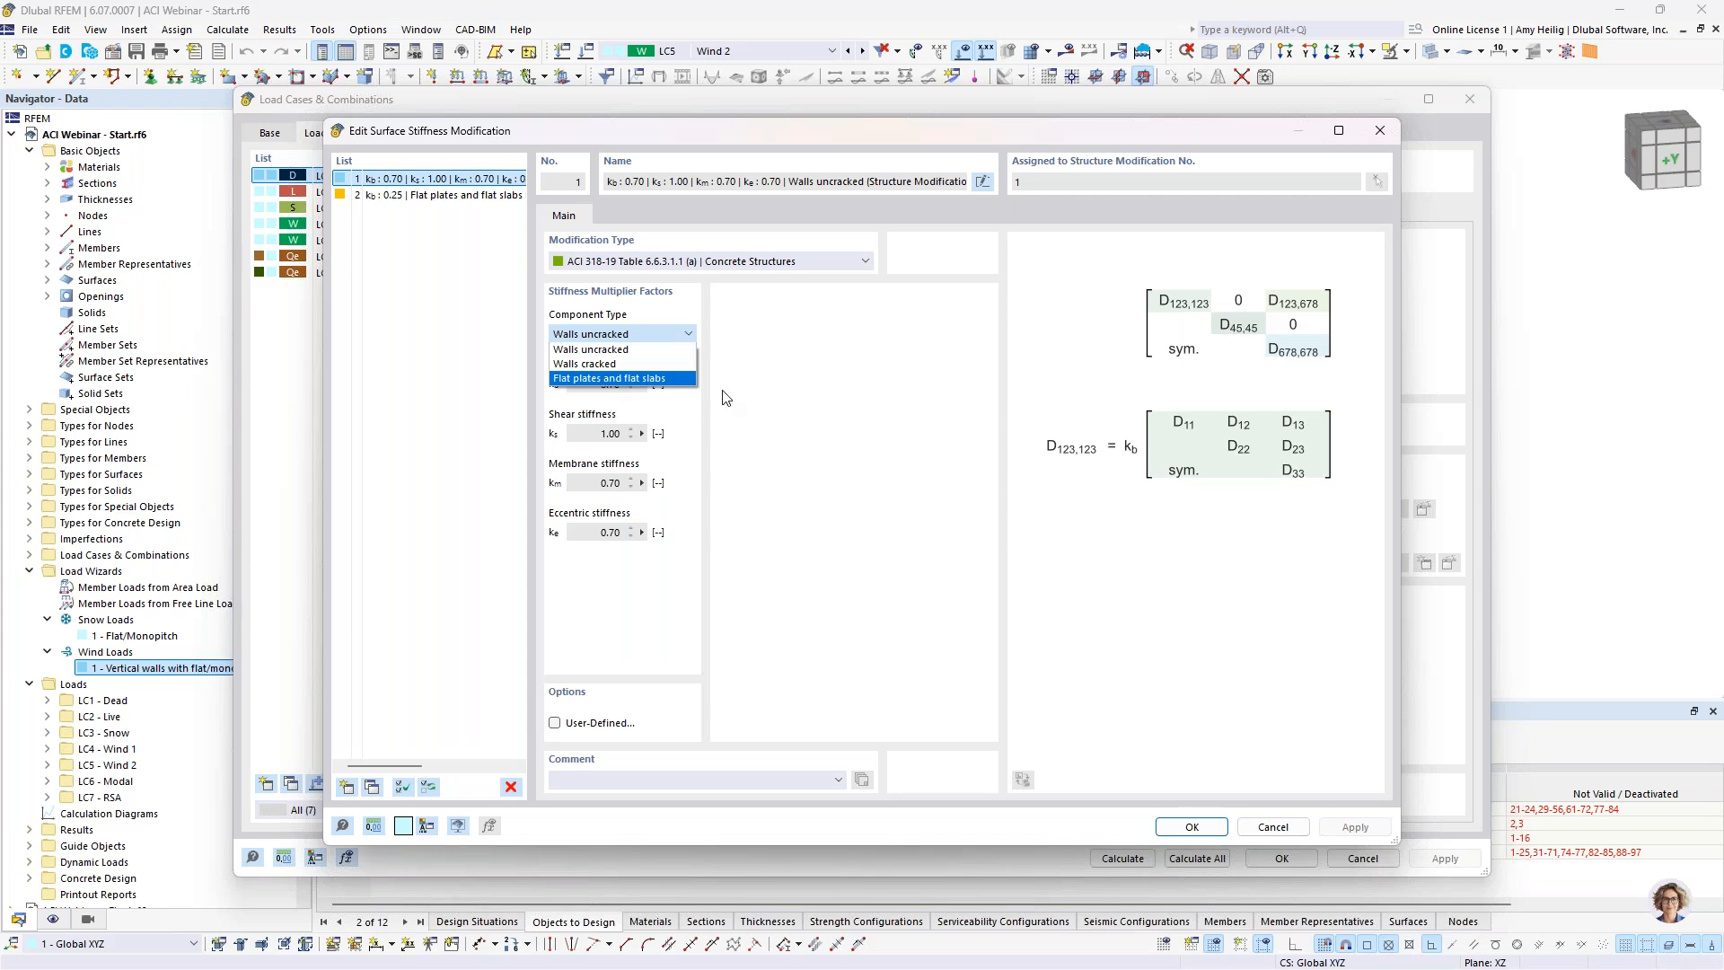
click(799, 413)
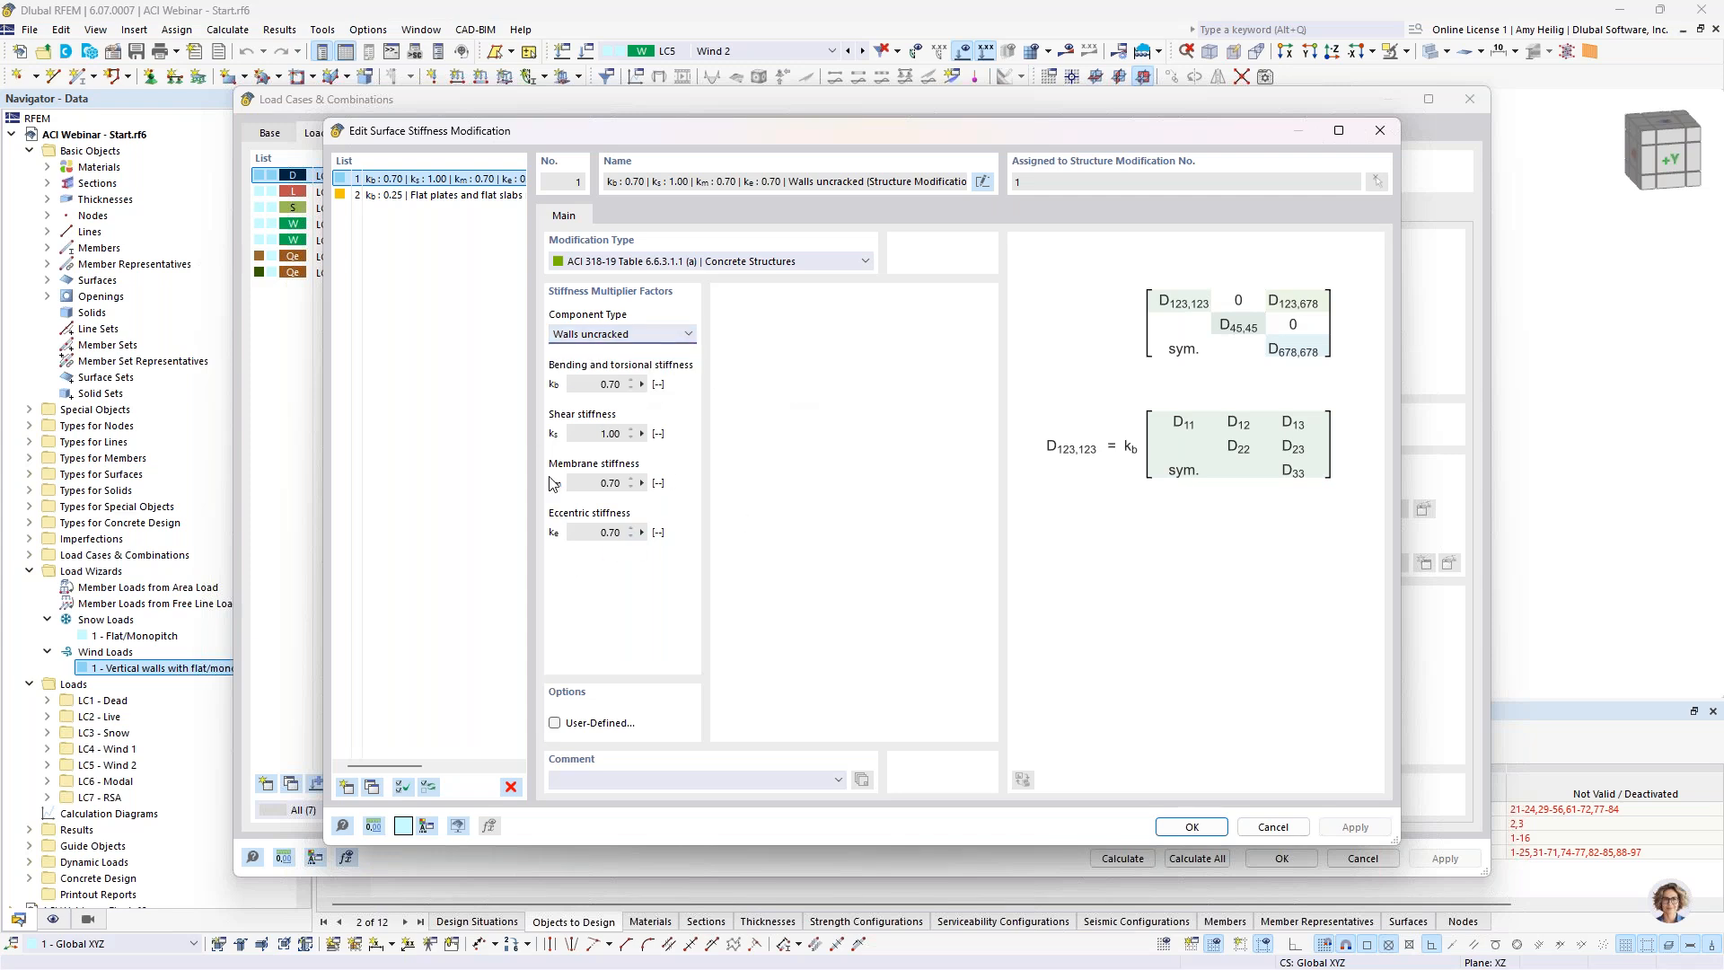
click(1191, 826)
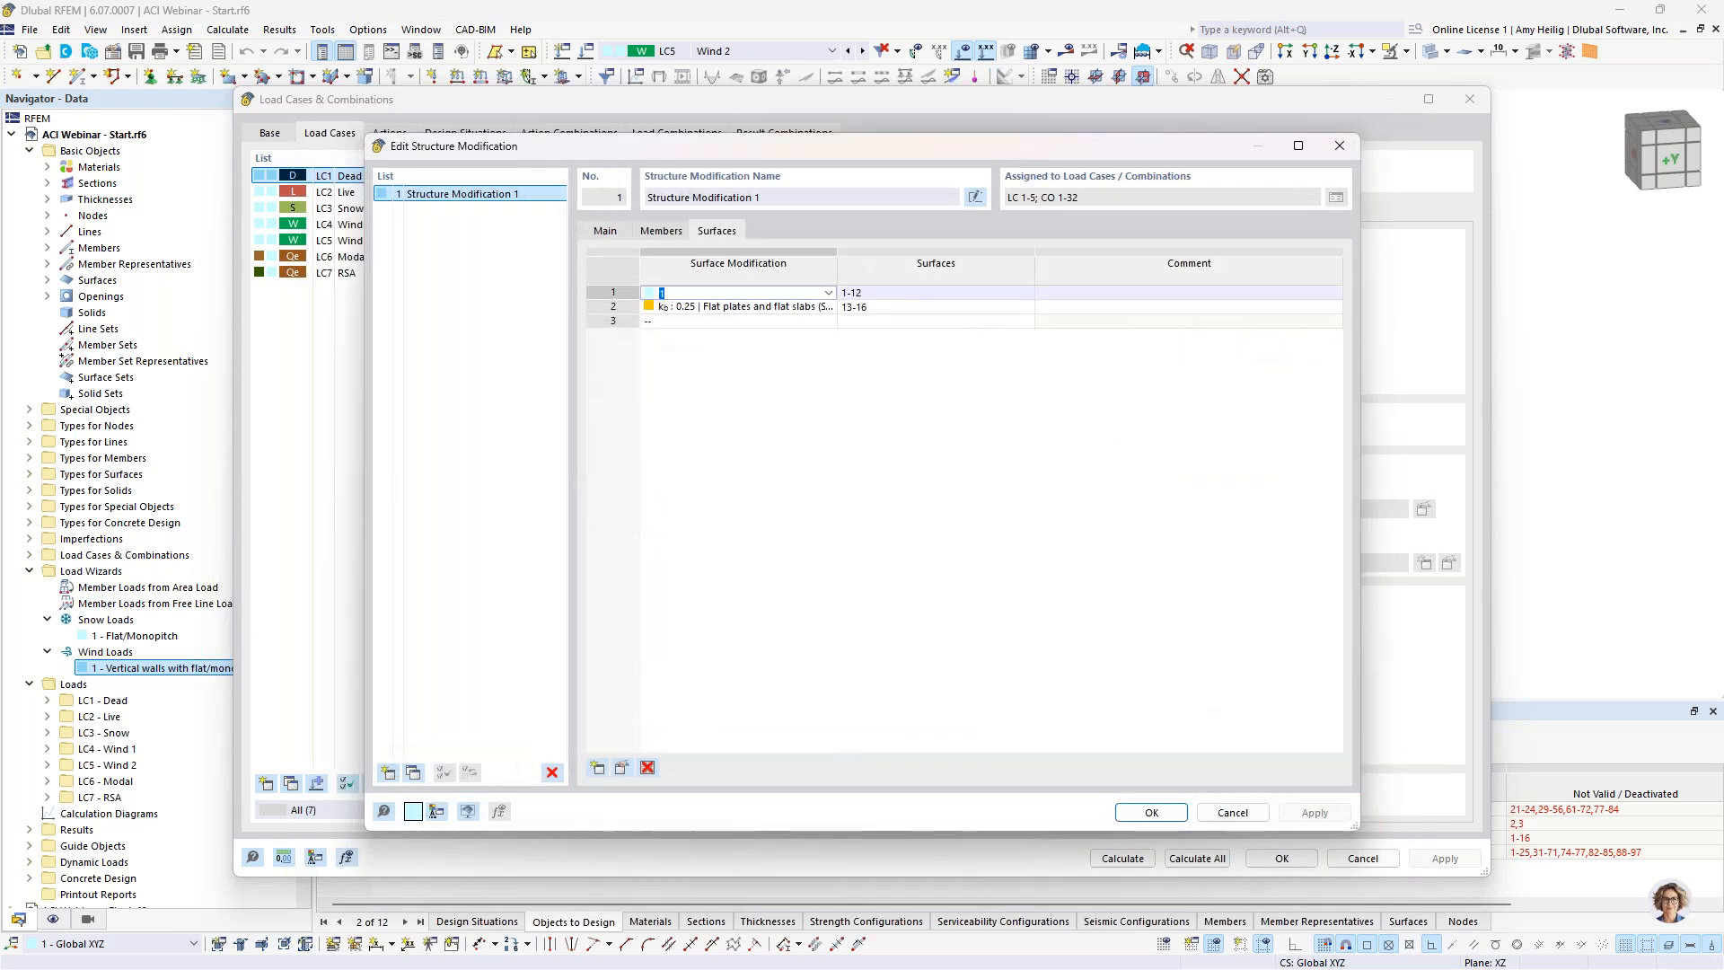
click(1229, 813)
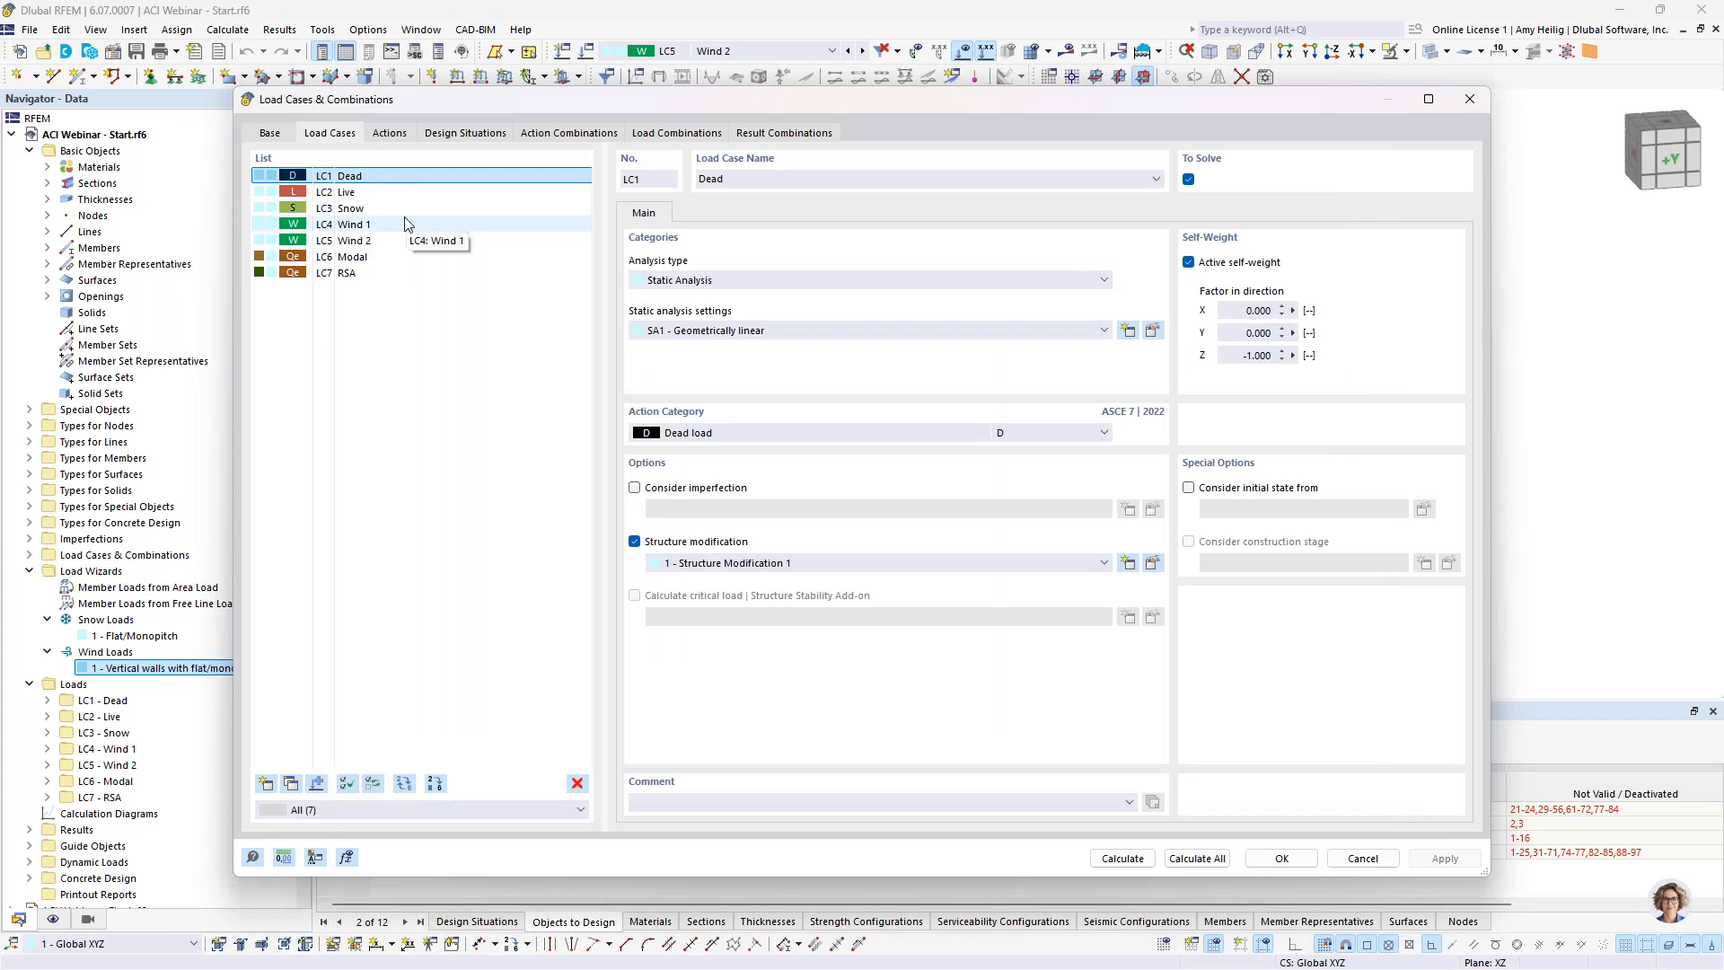
Step: Review the combination wizard assigned to design situation DS1, including its structure modification setting, and close it without changes
click(478, 142)
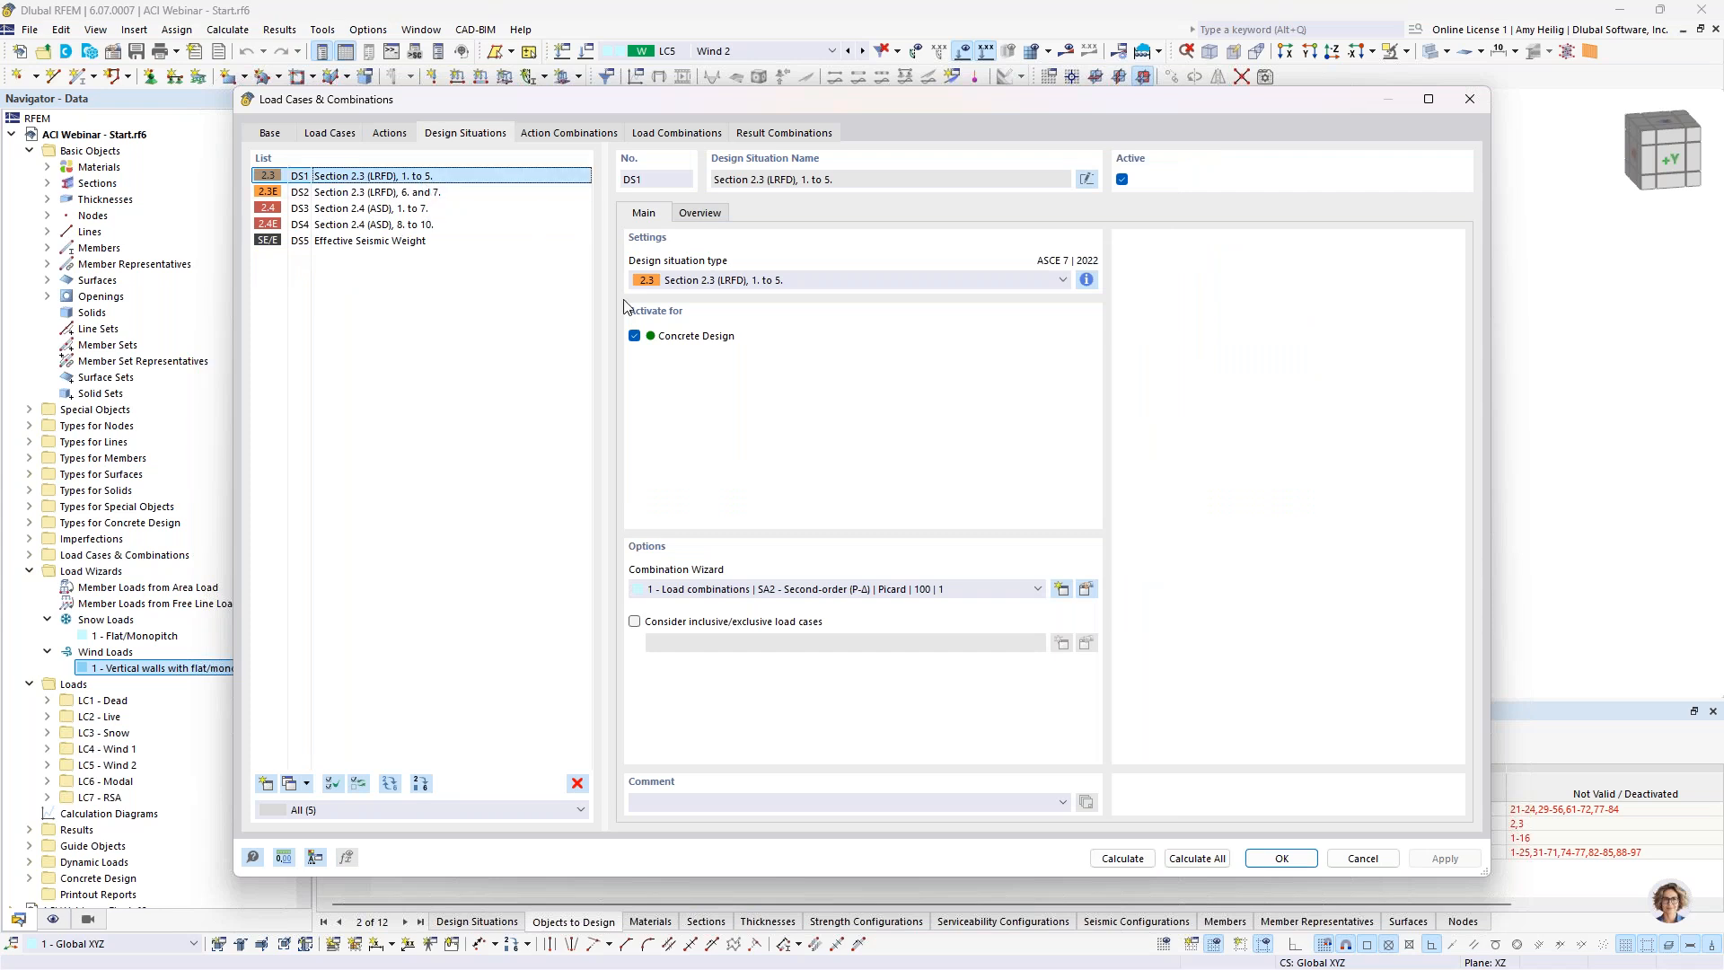
click(1086, 589)
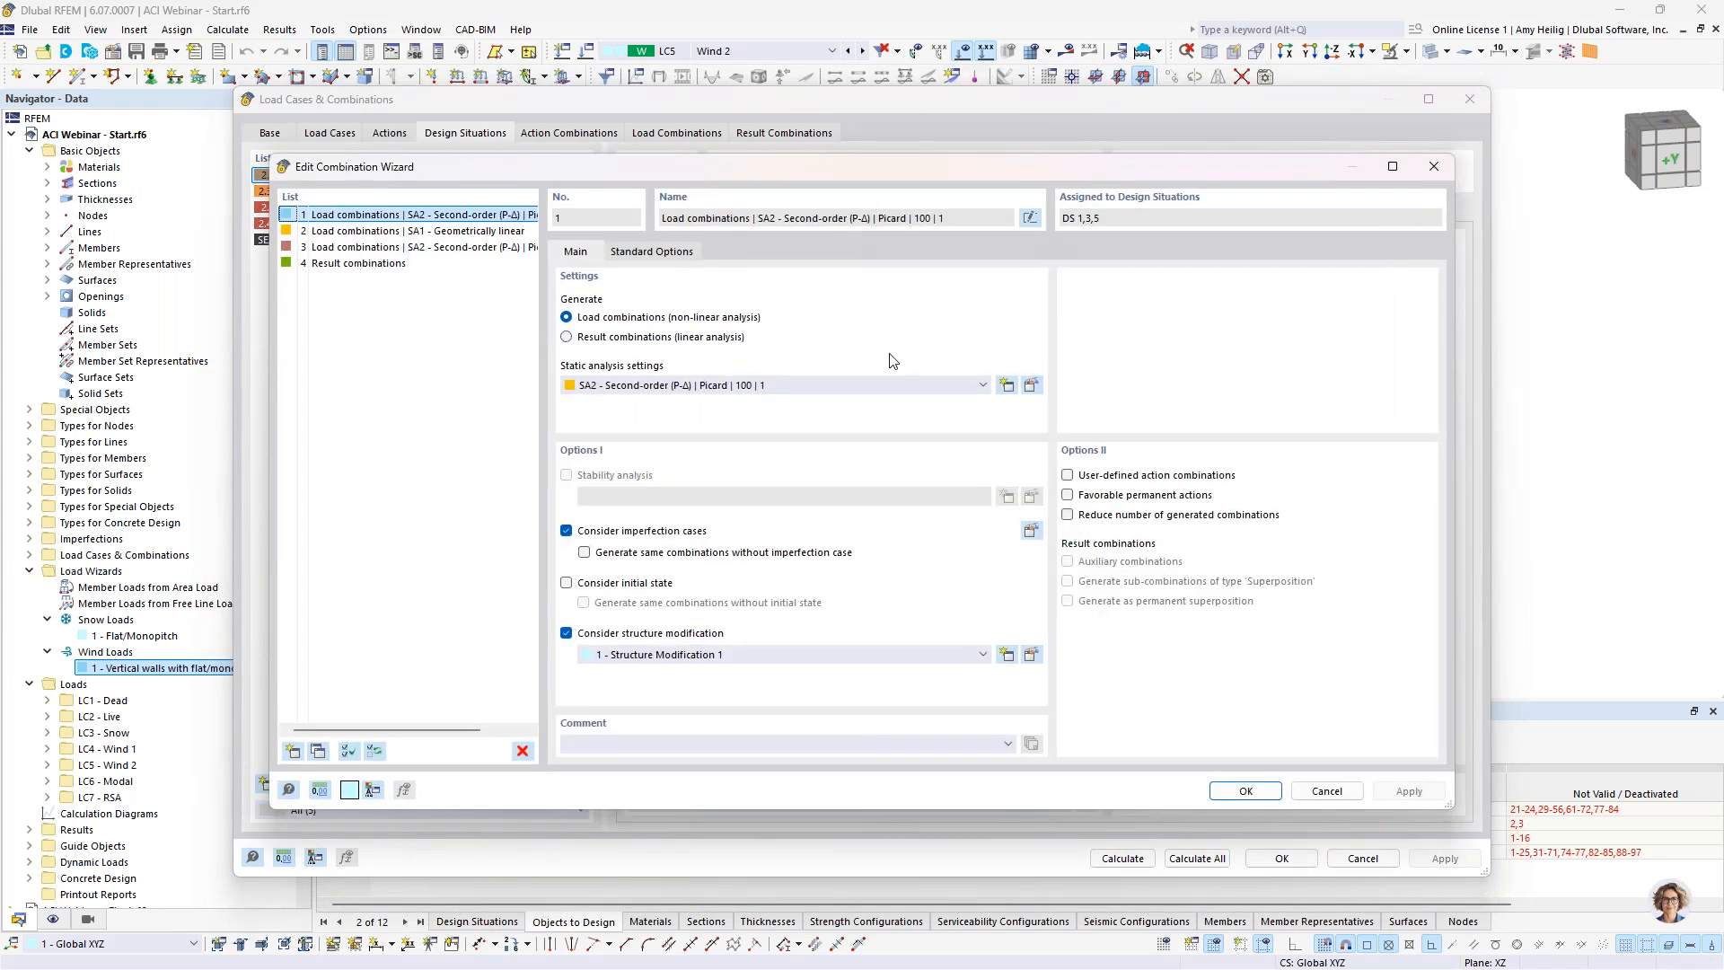
click(1324, 790)
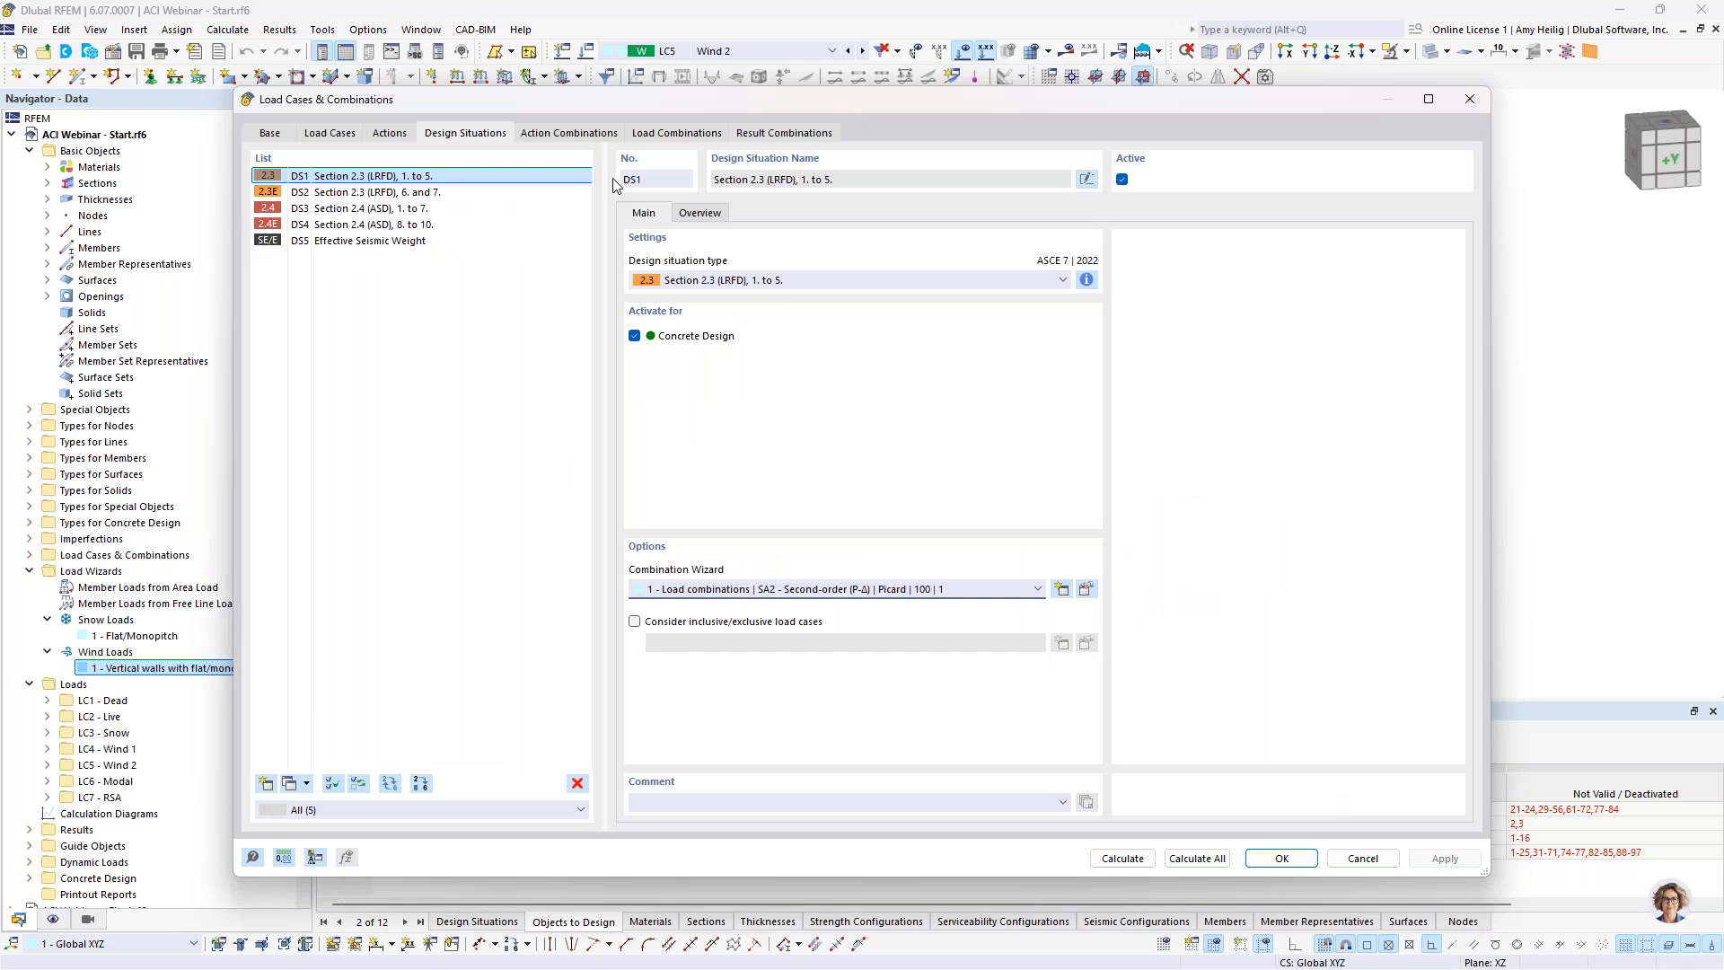
Step: Check the structure modification assignment in load combinations CO1 to CO4, and close Load Cases & Combinations without changes
click(650, 136)
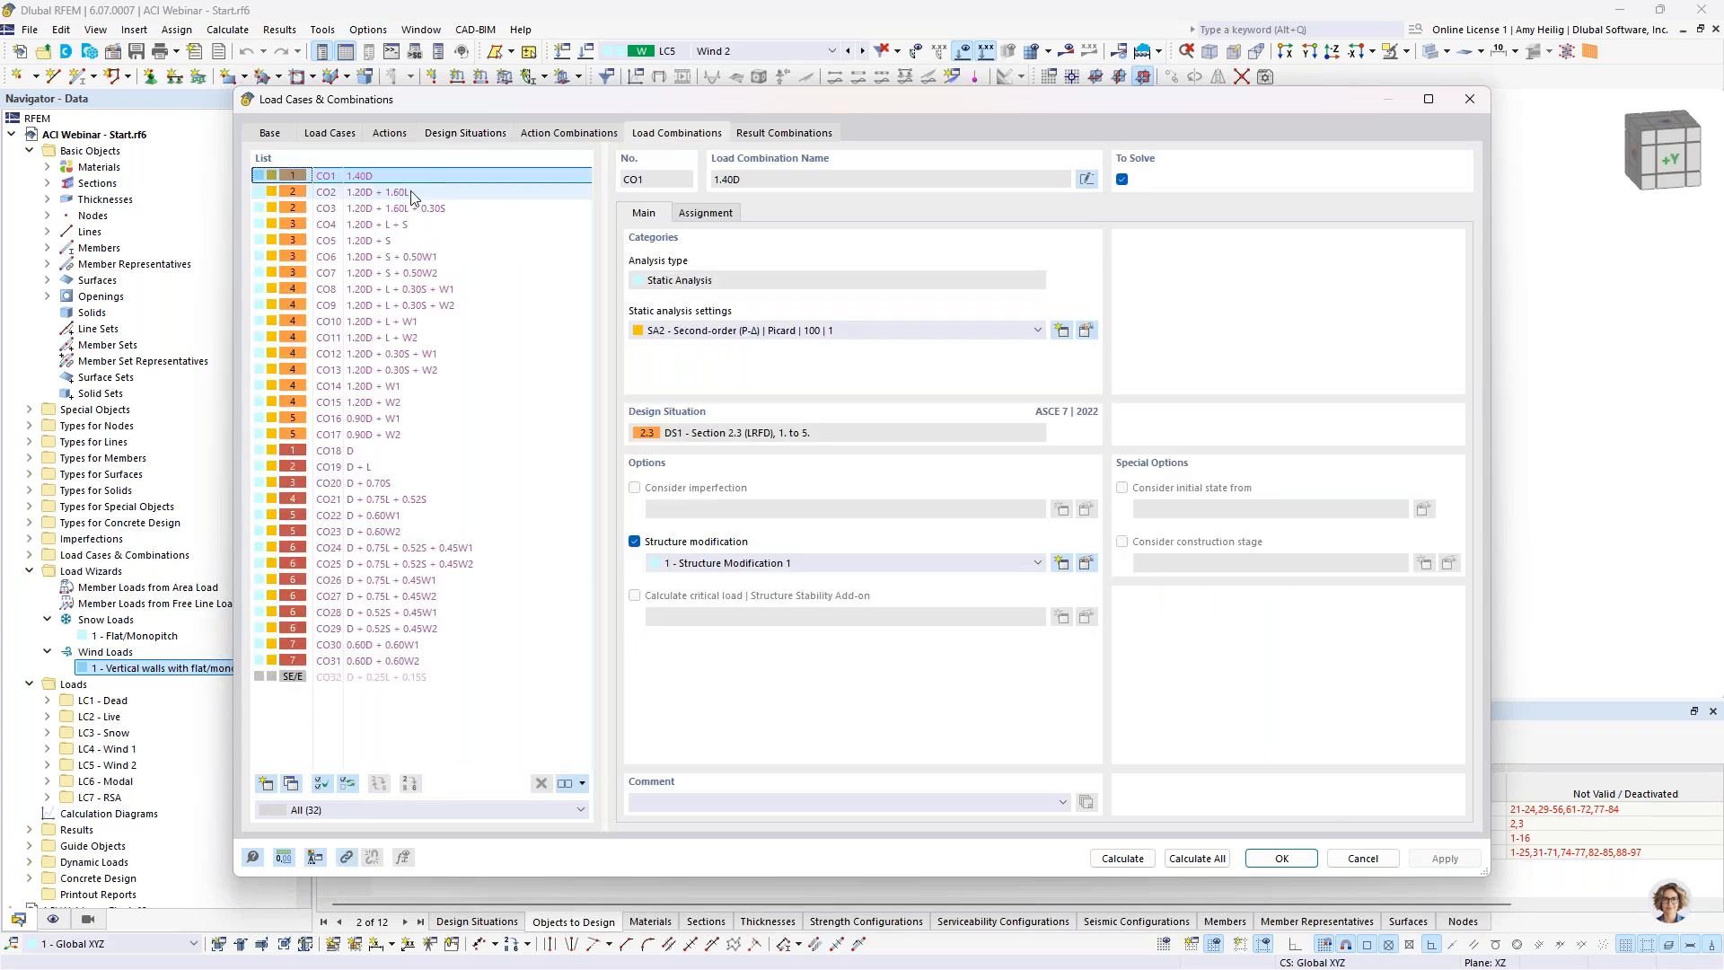
key(Down)
key(Down)
key(Down)
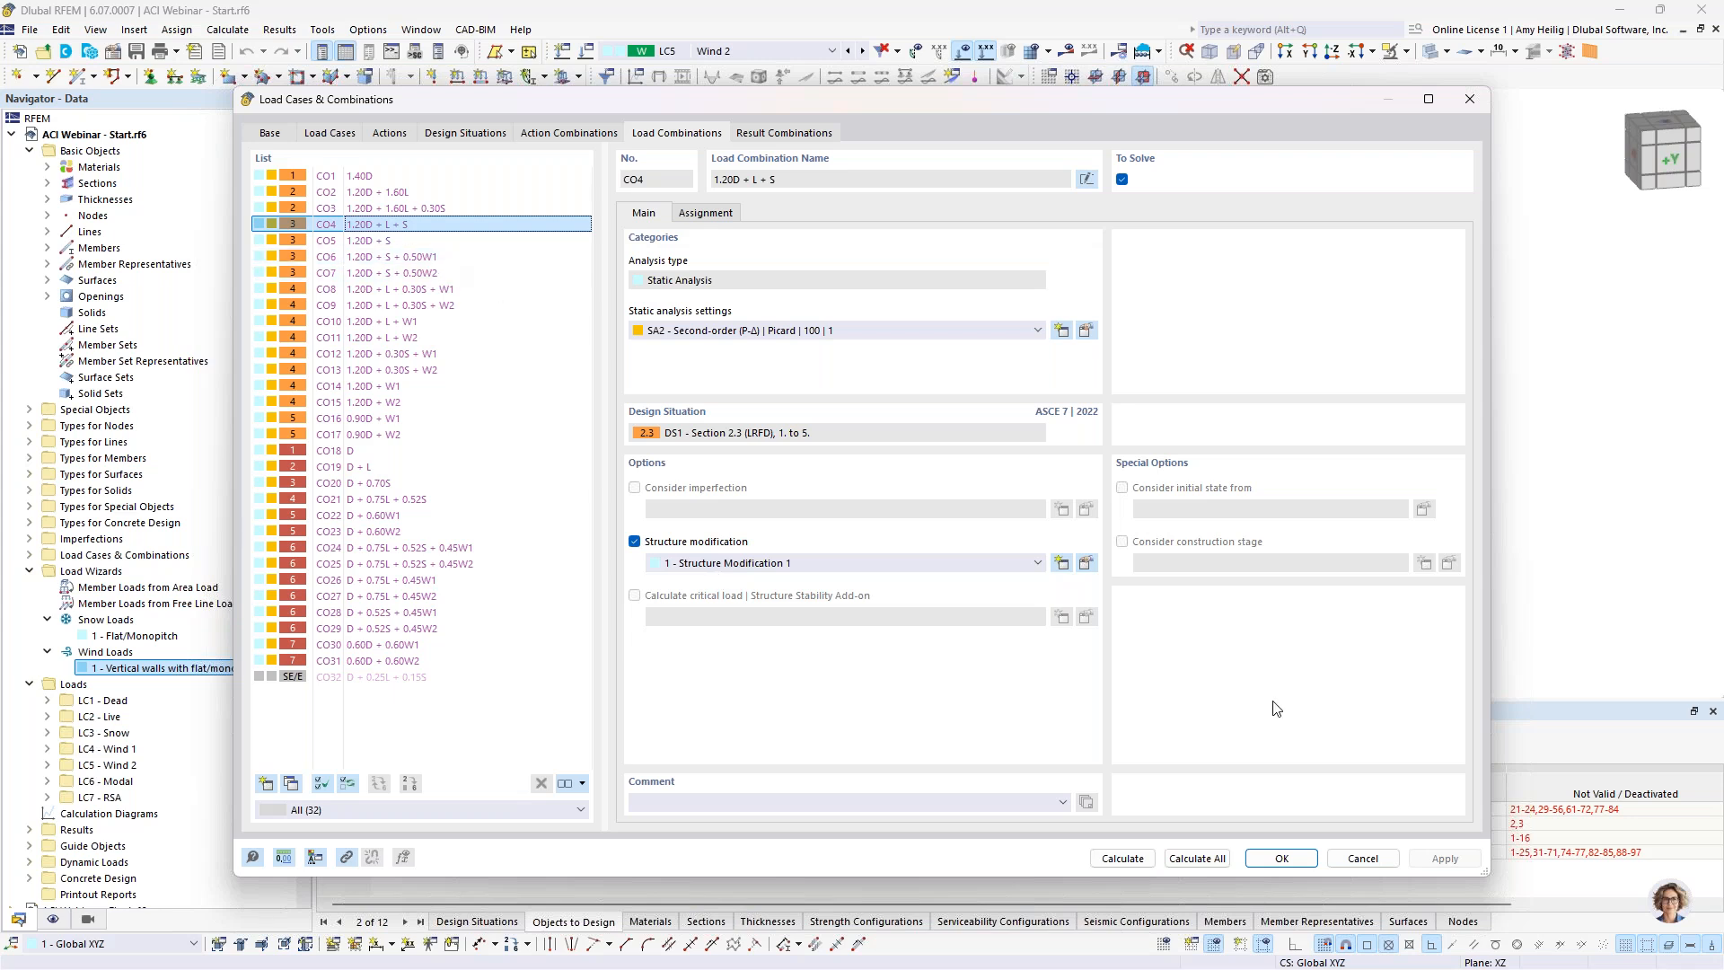
click(1361, 859)
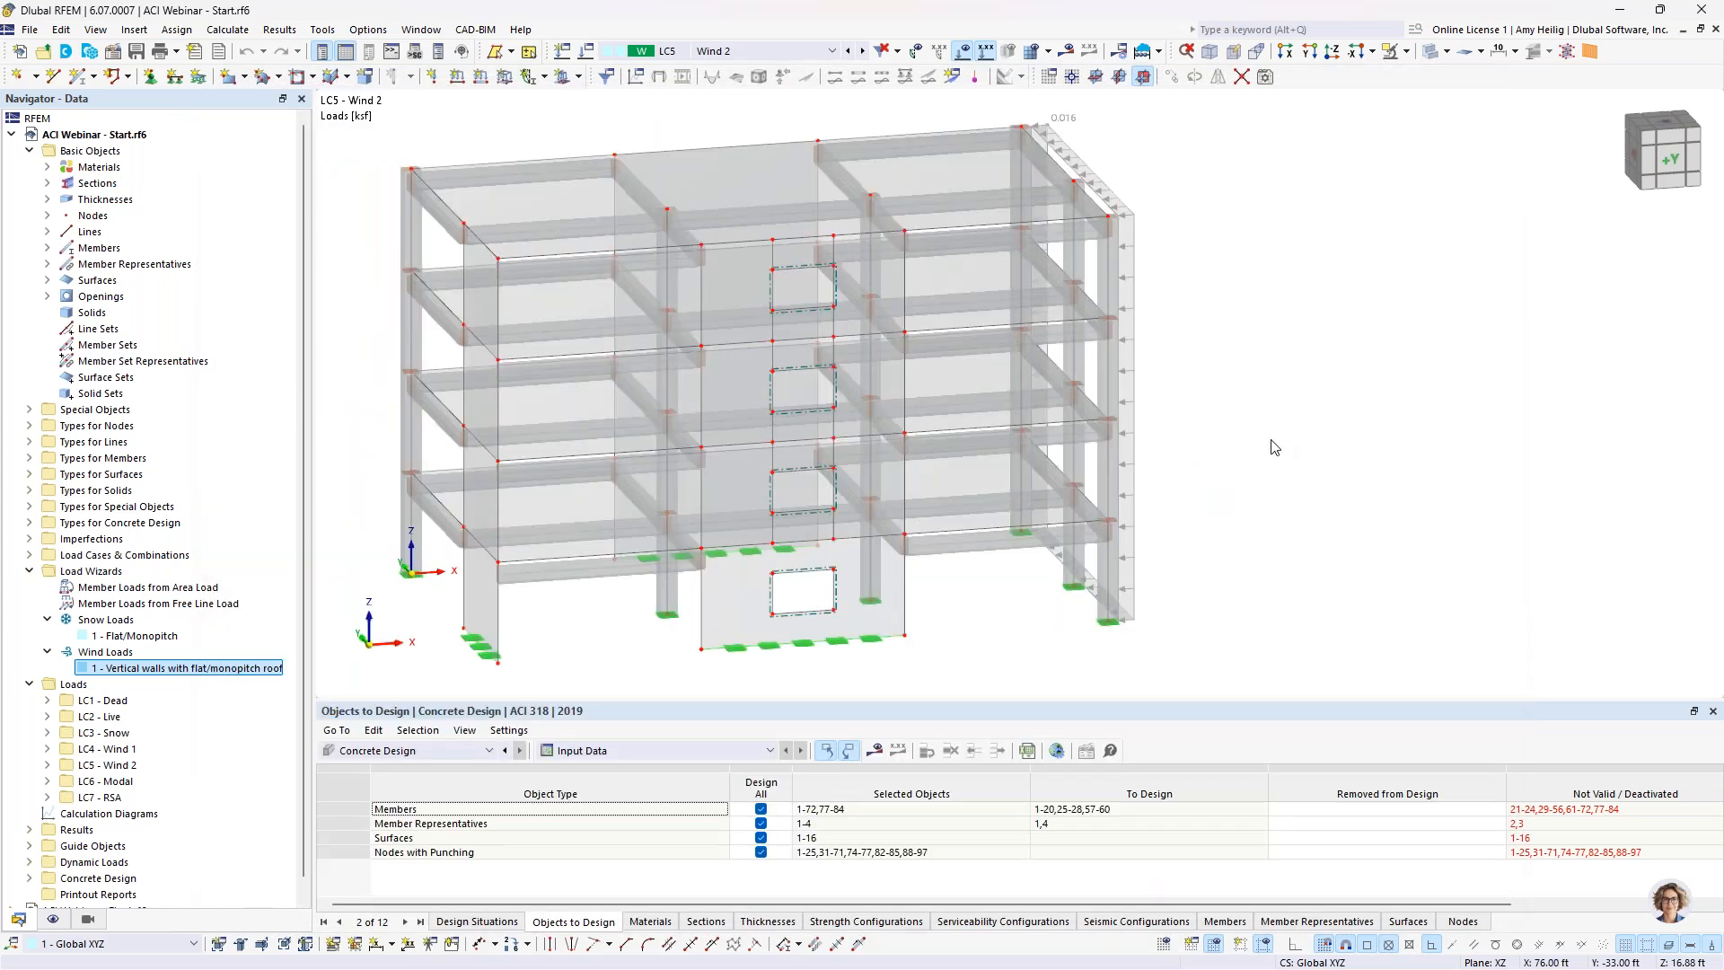
Step: Hide the loads in the model view and show the whole building from its column side
click(962, 59)
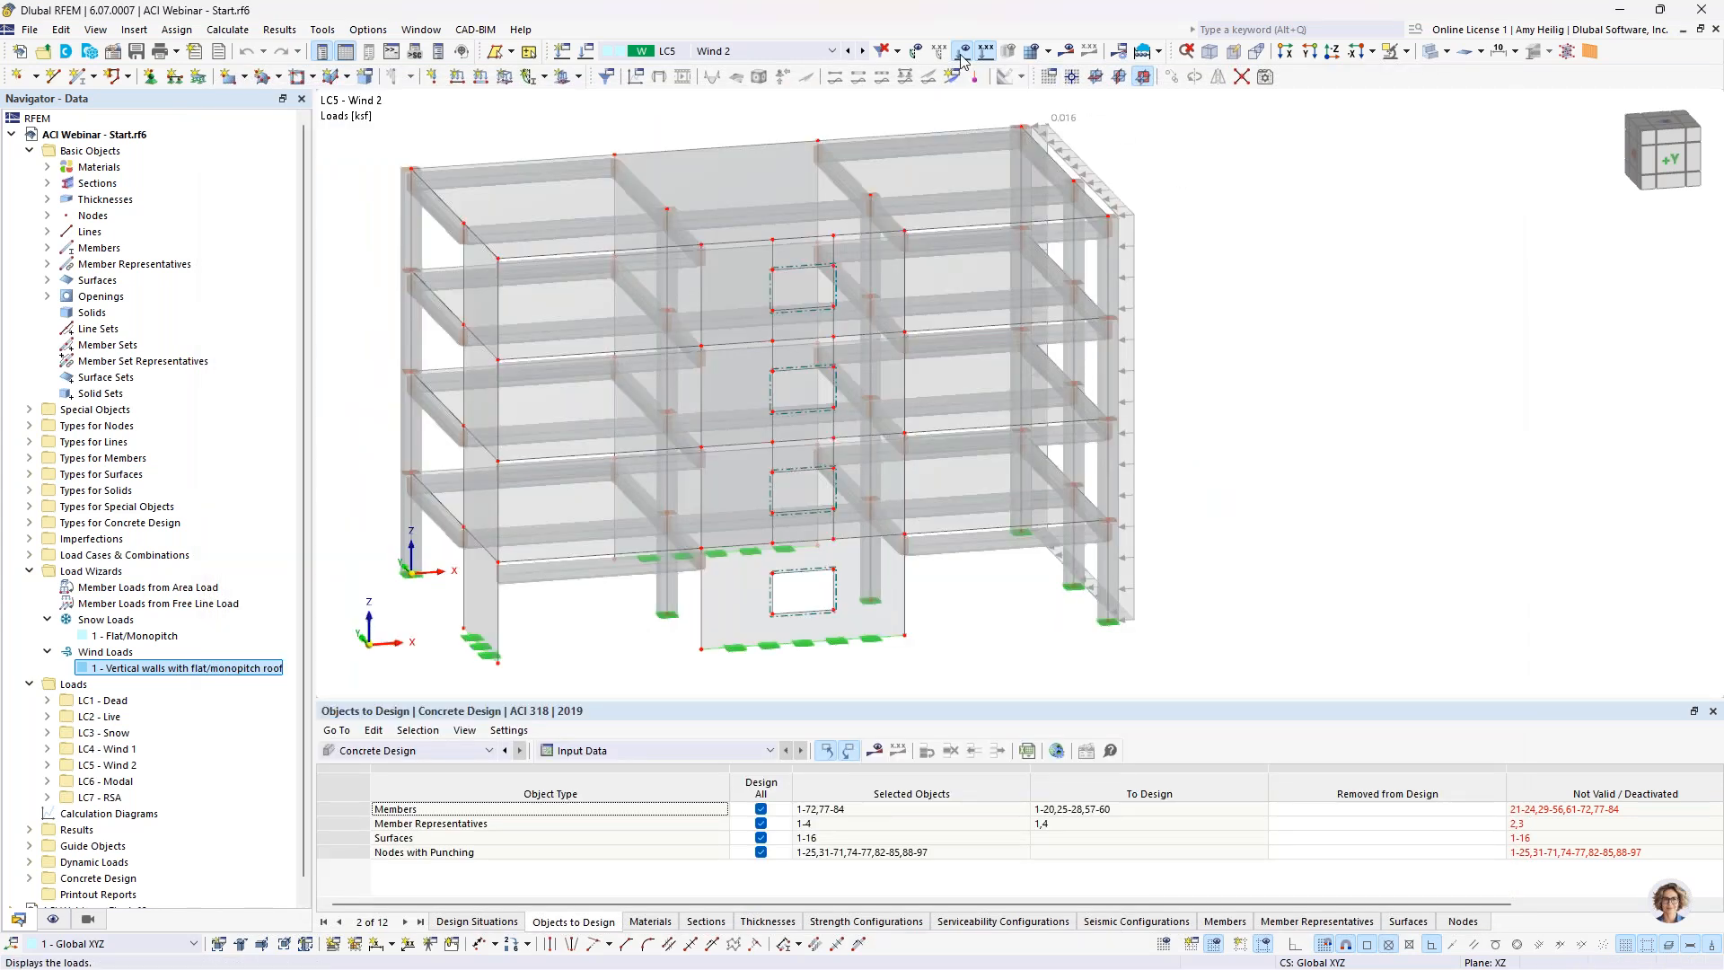
ctrl+middle_drag(1335, 471, 1250, 434)
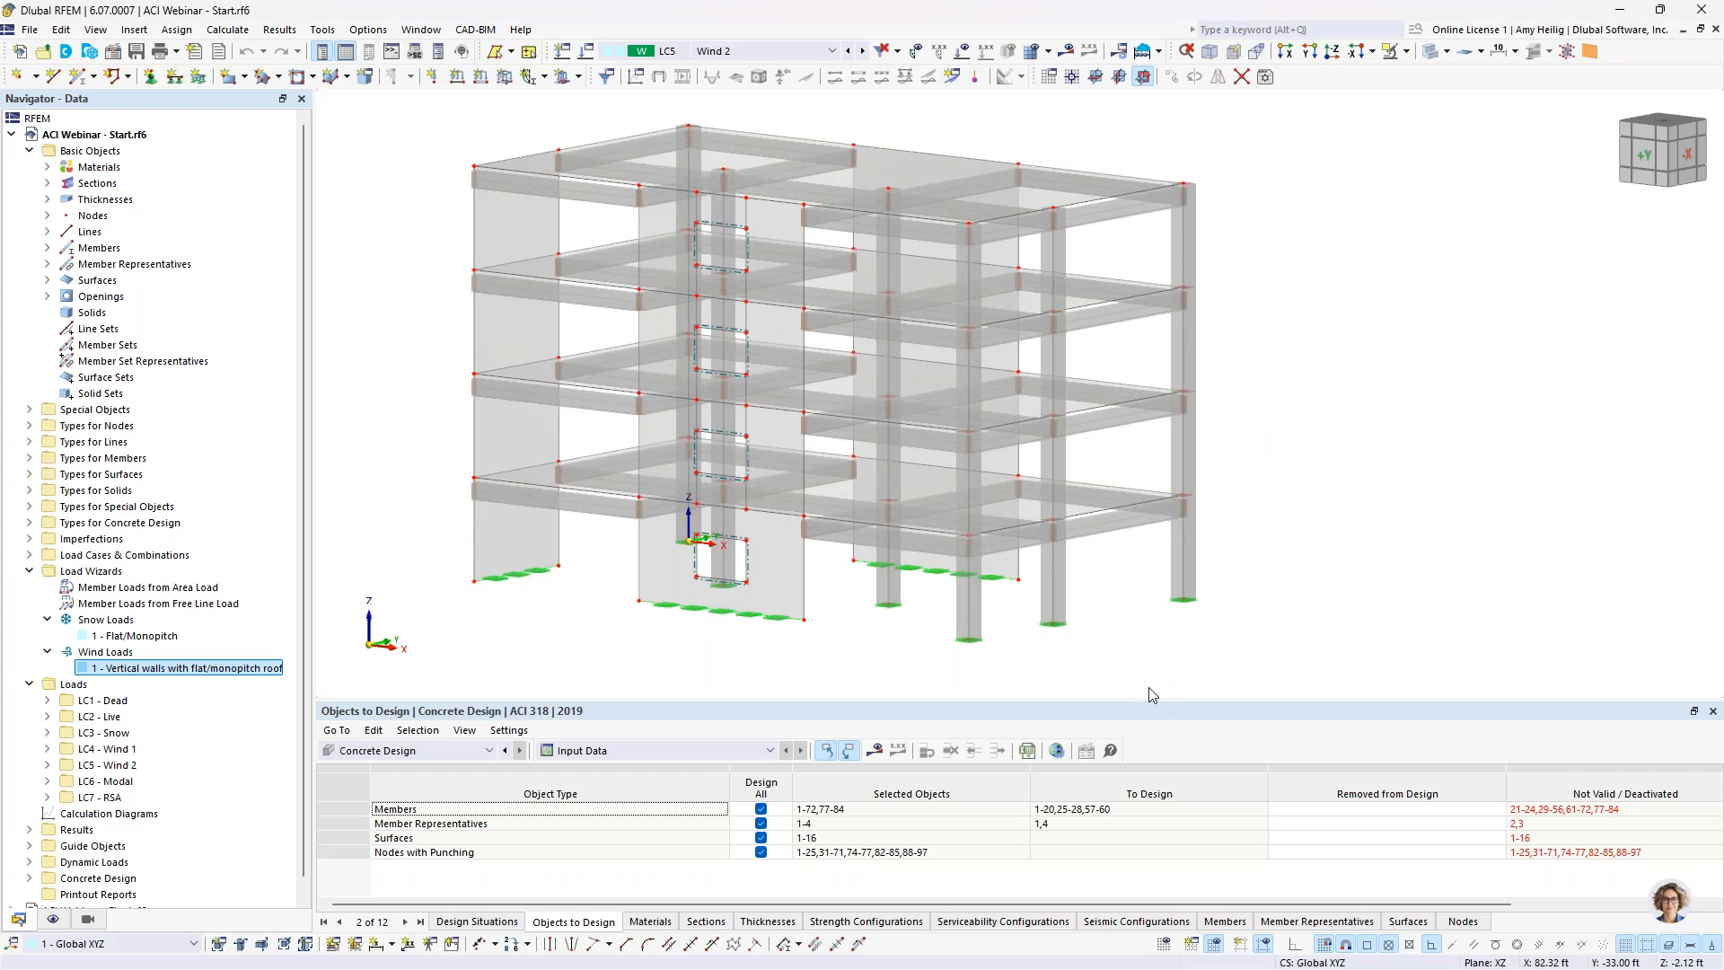
scroll(1183, 629, down, 1)
middle_drag(1183, 628, 1231, 586)
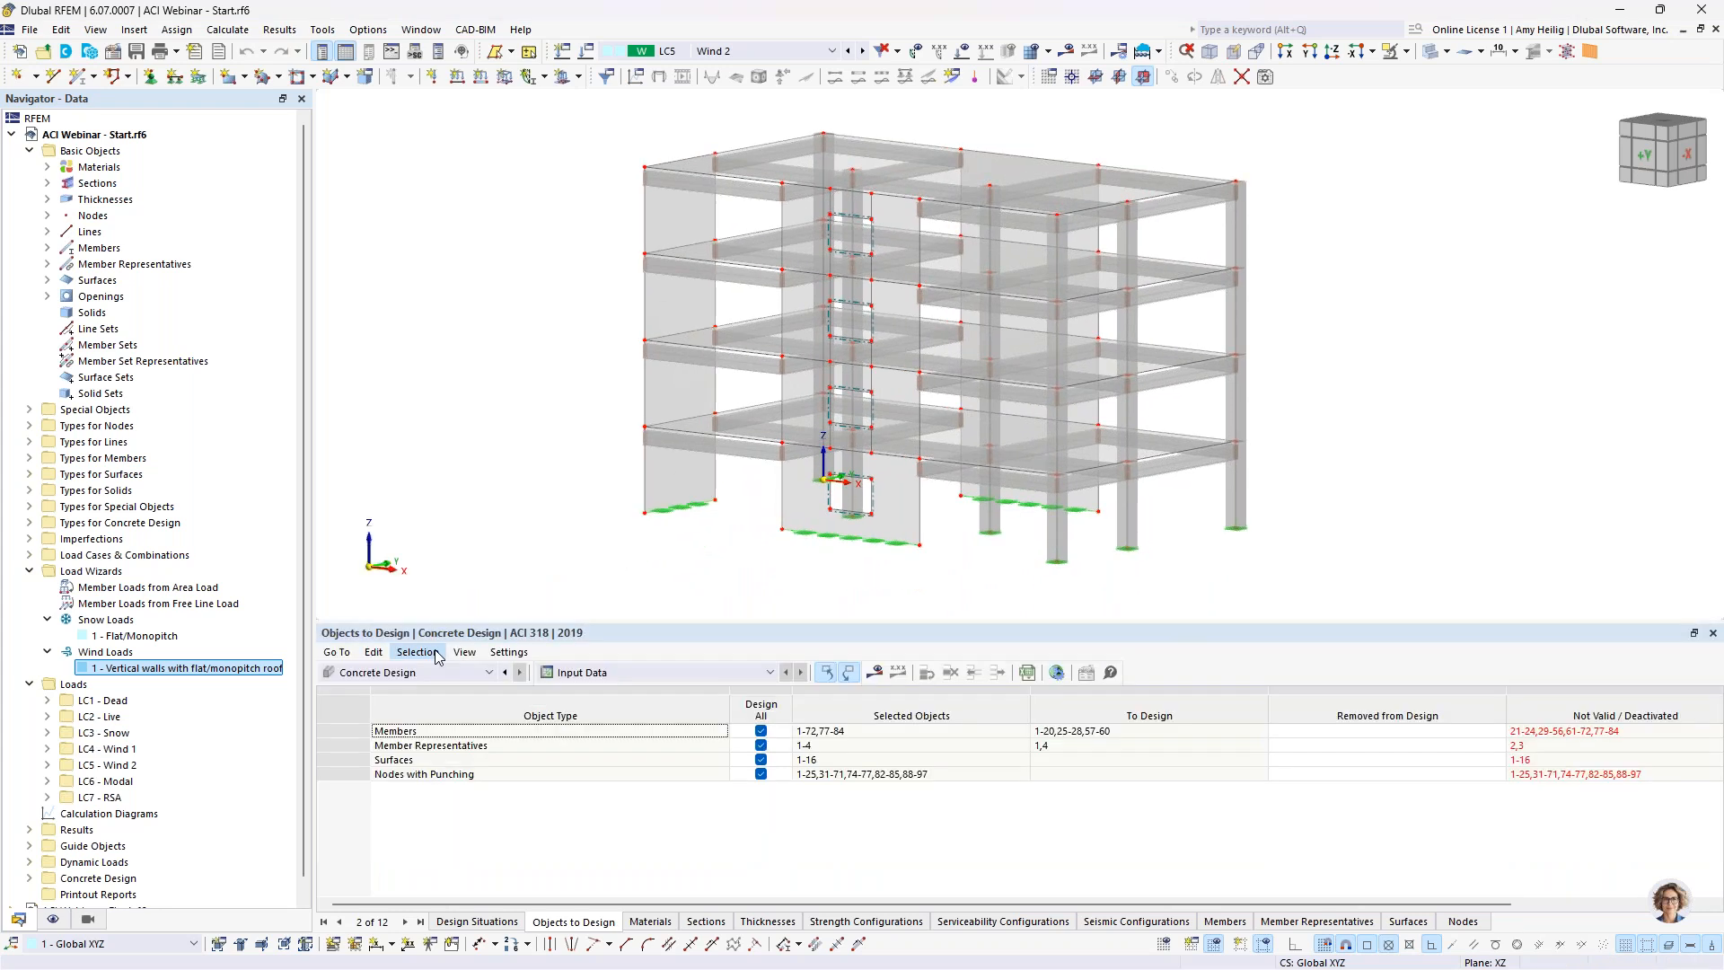
Step: Keep the Concrete Design tables displayed, review the ACI 318-19 global design settings, and close them without changes
click(417, 671)
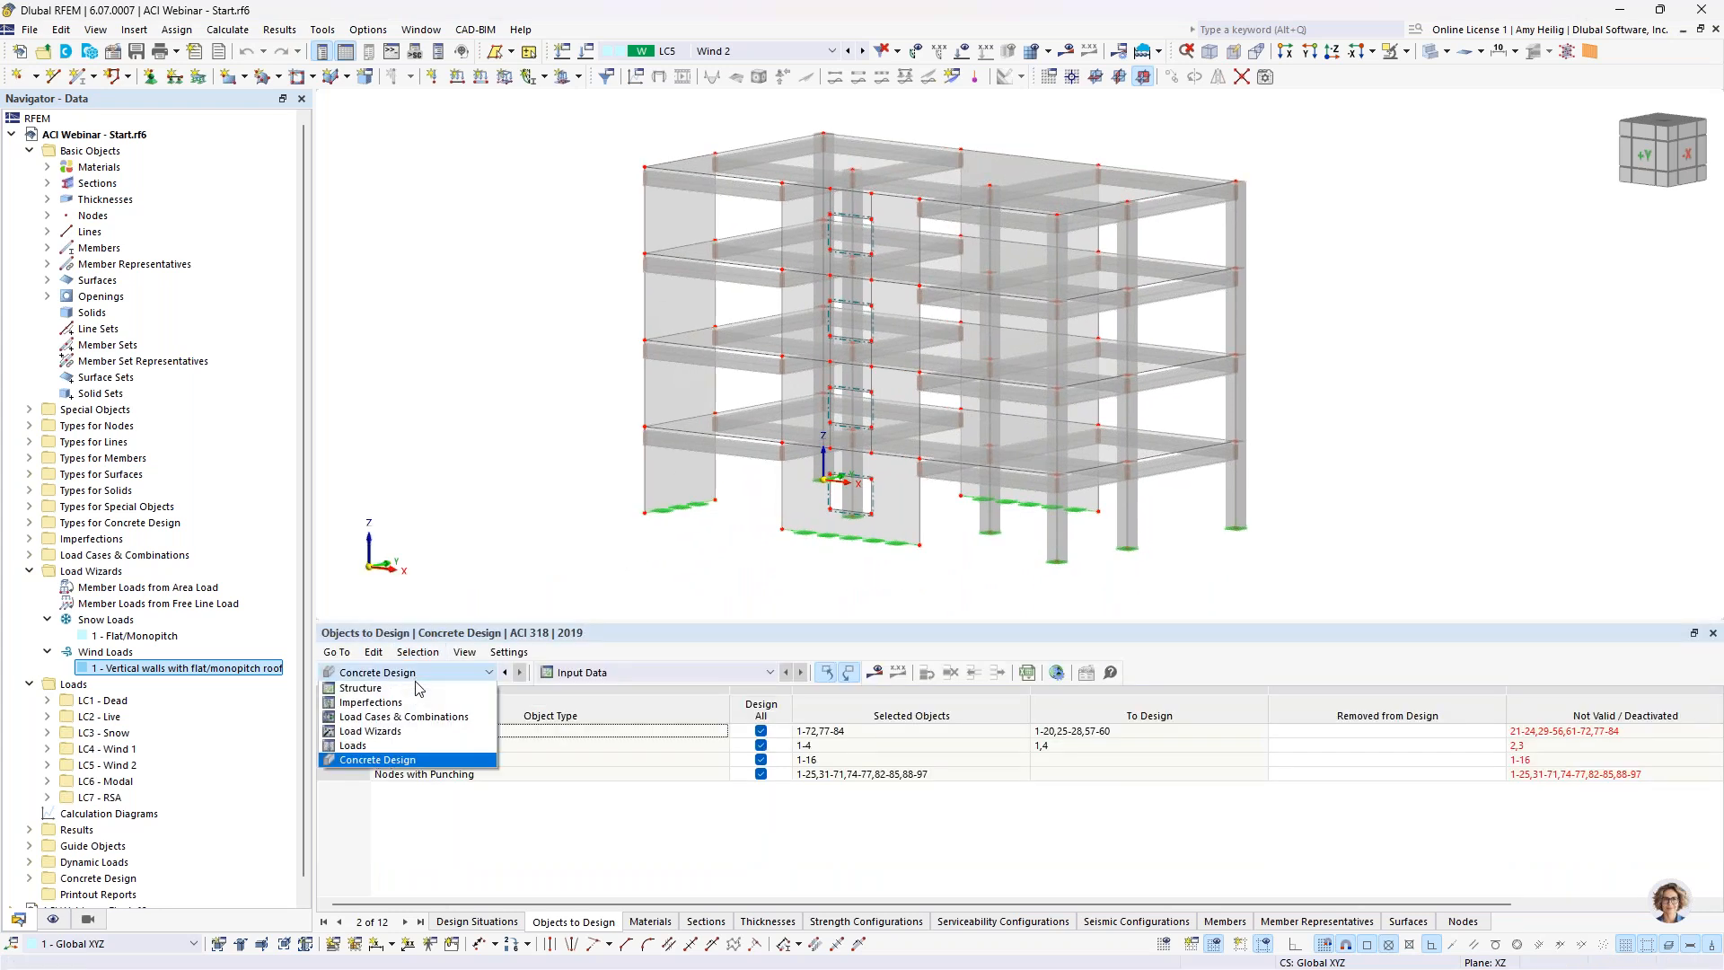
click(417, 760)
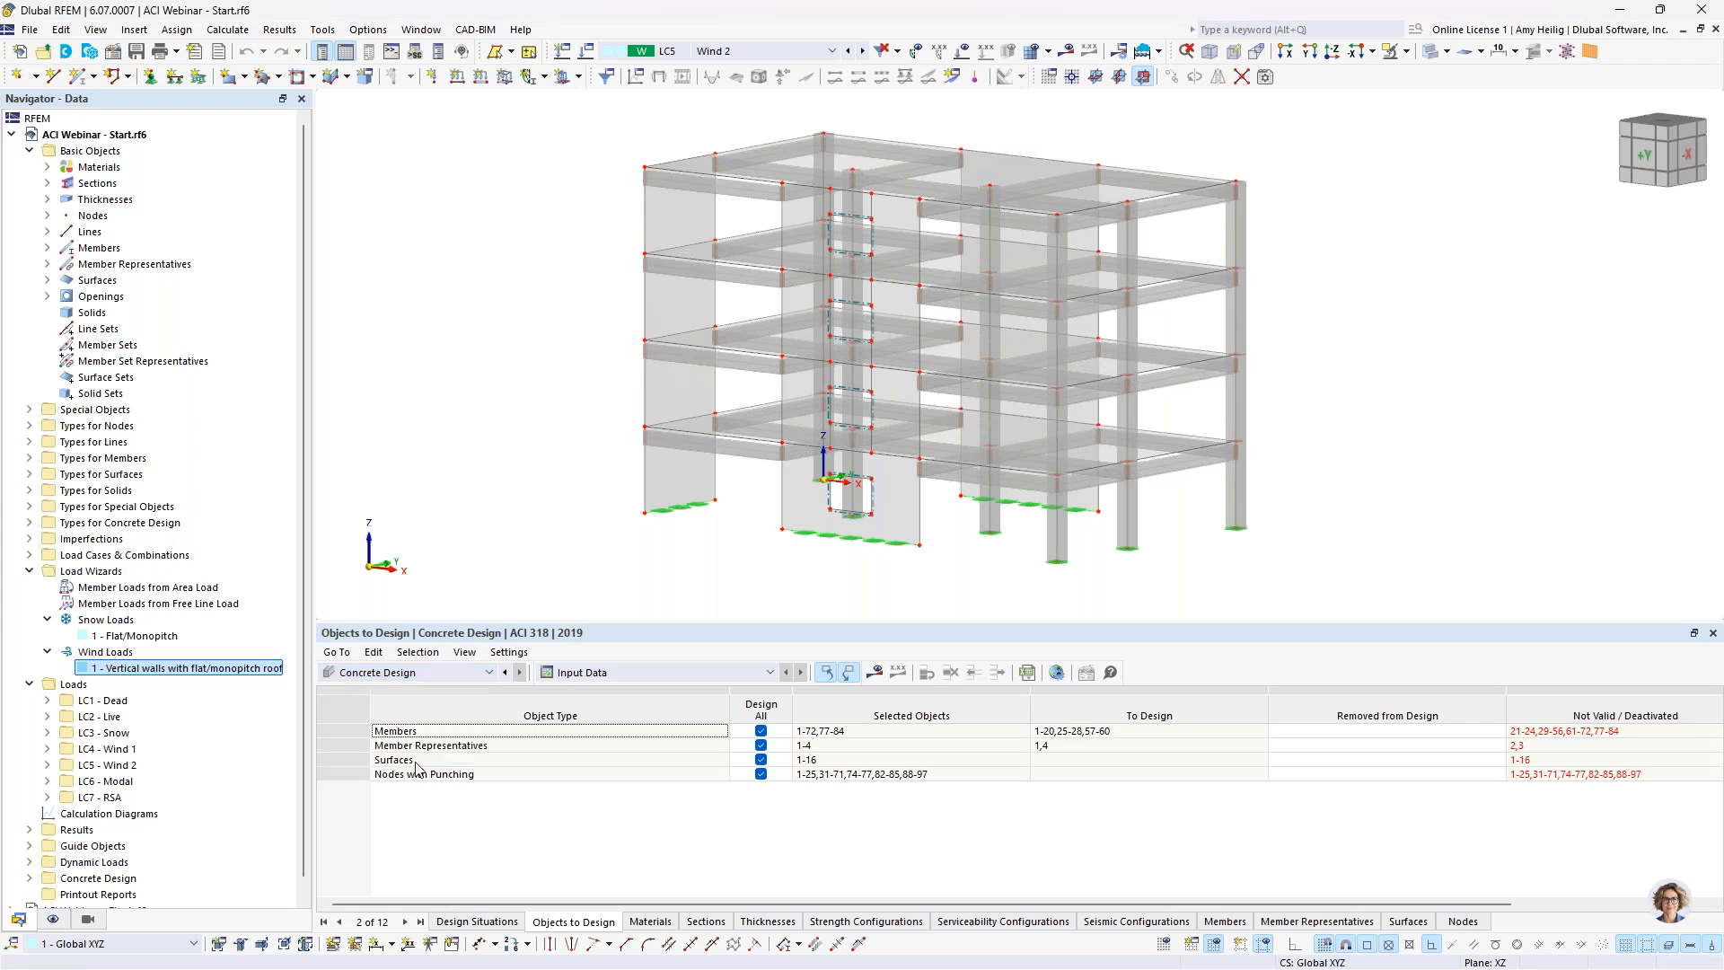
click(1058, 673)
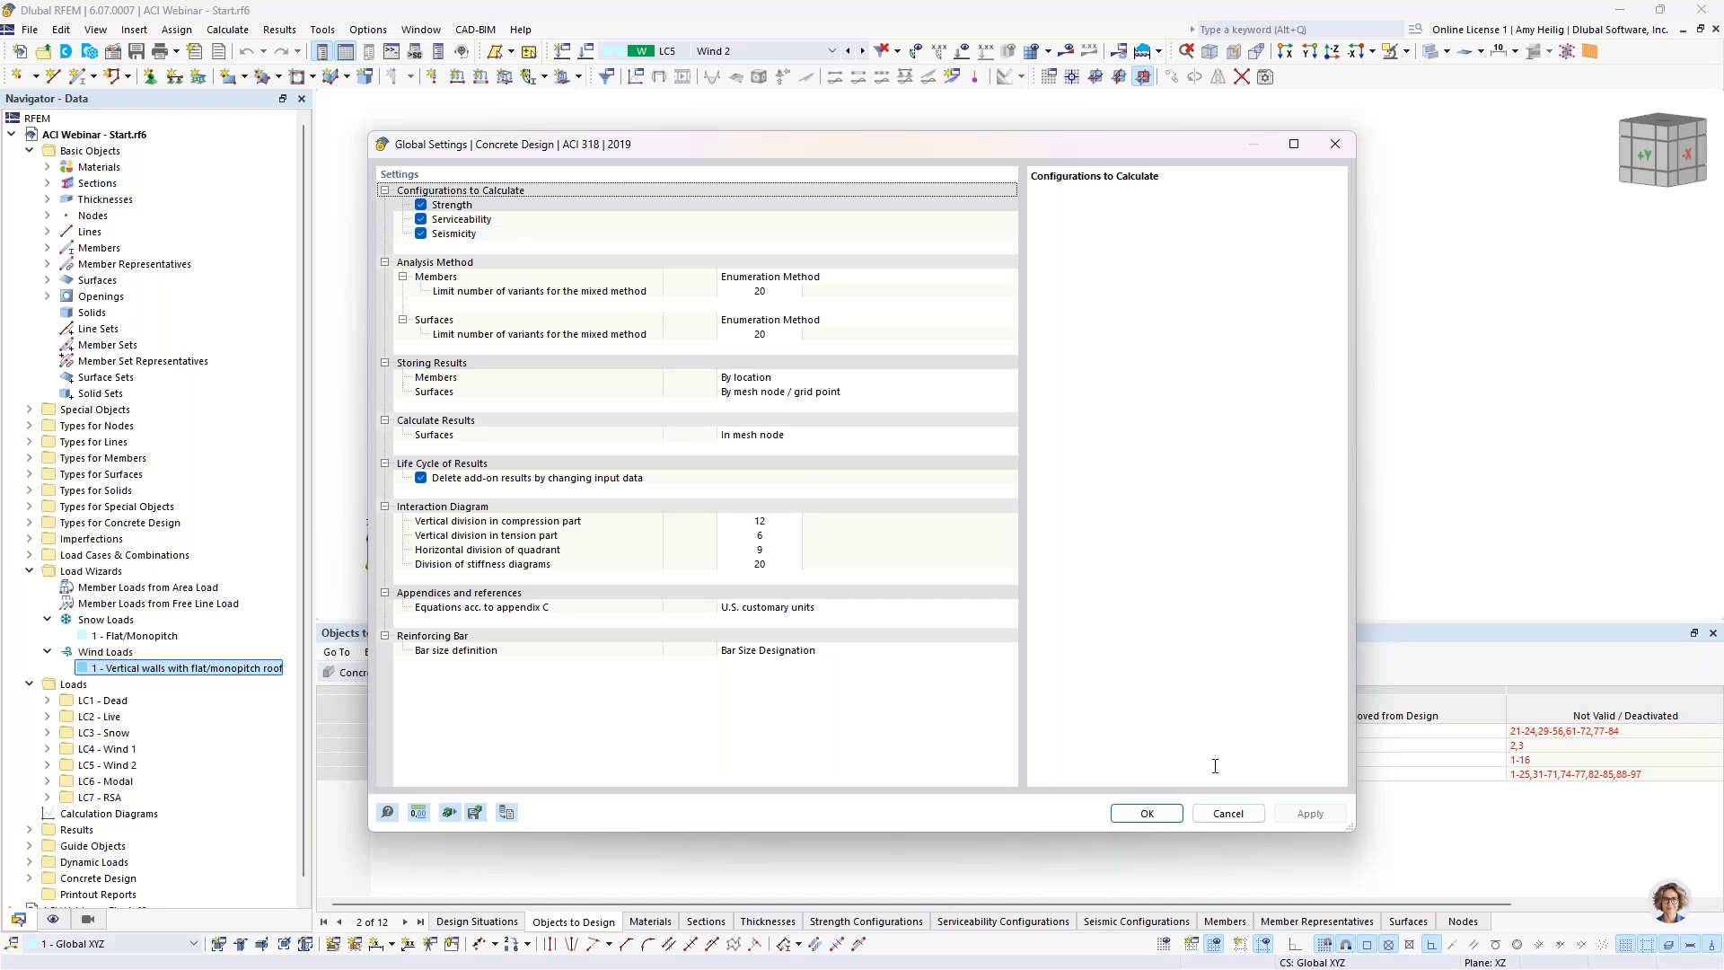
click(1227, 812)
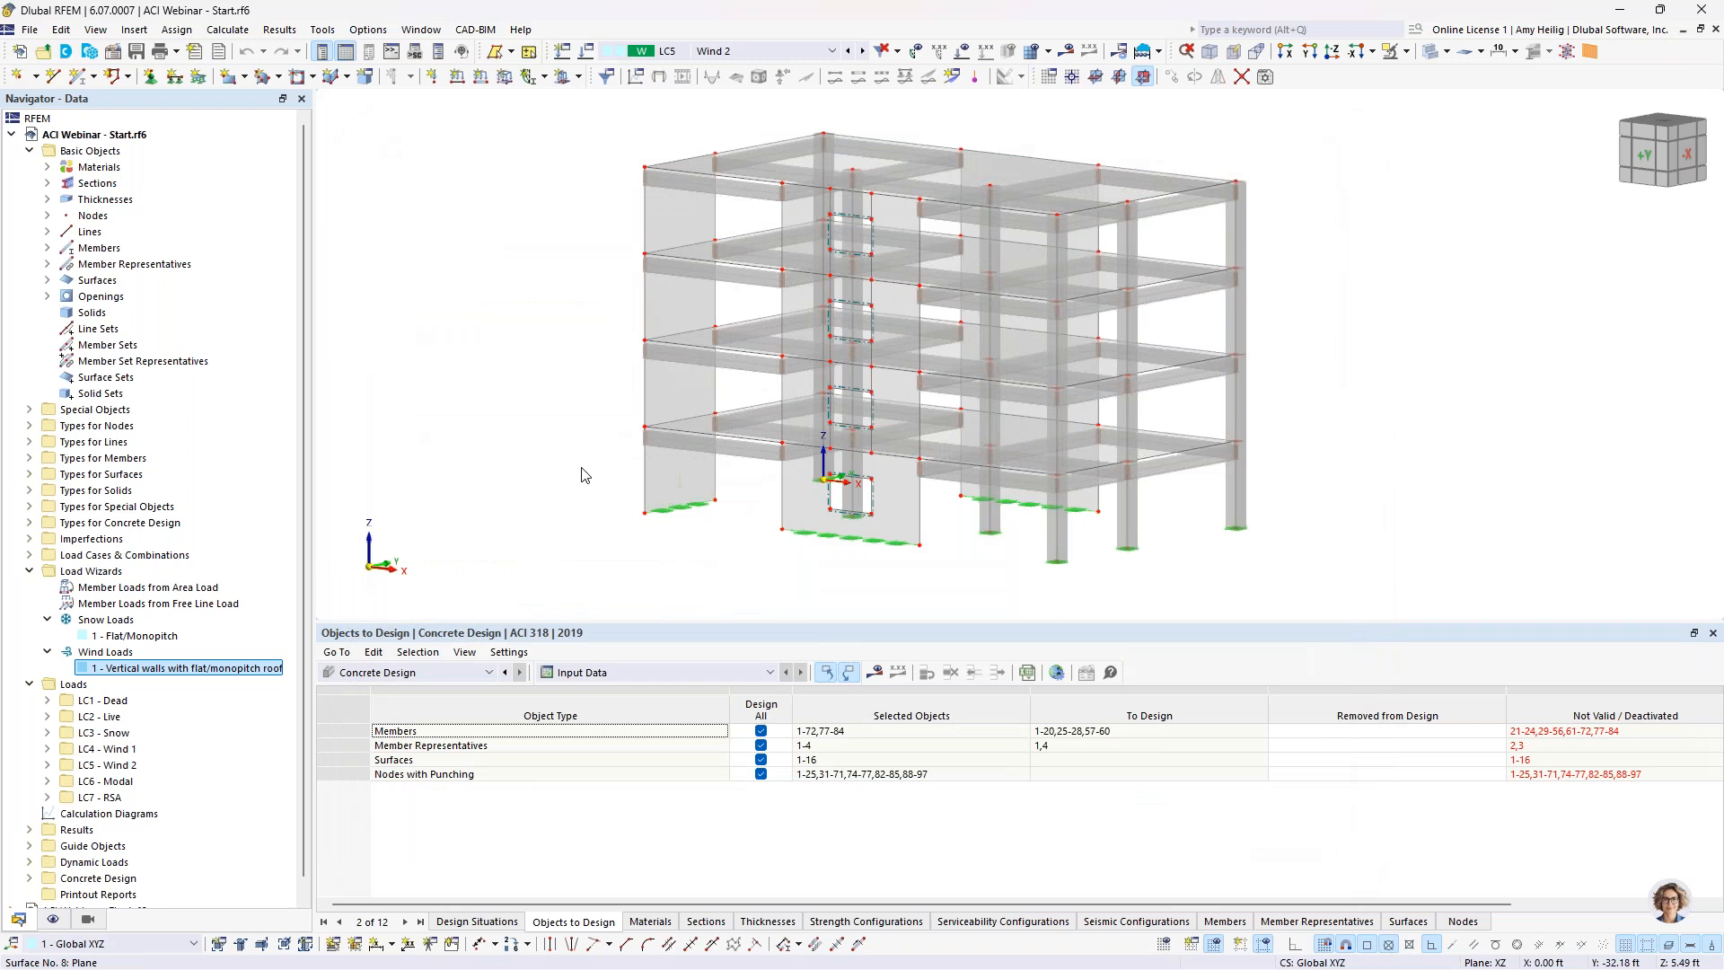
Step: Open ground-floor column member 8, examine how its Design properties option controls the concrete design inputs, and cancel the edit
click(29, 571)
middle_drag(1260, 536, 1164, 525)
scroll(1177, 499, up, 1)
scroll(1180, 506, up, 2)
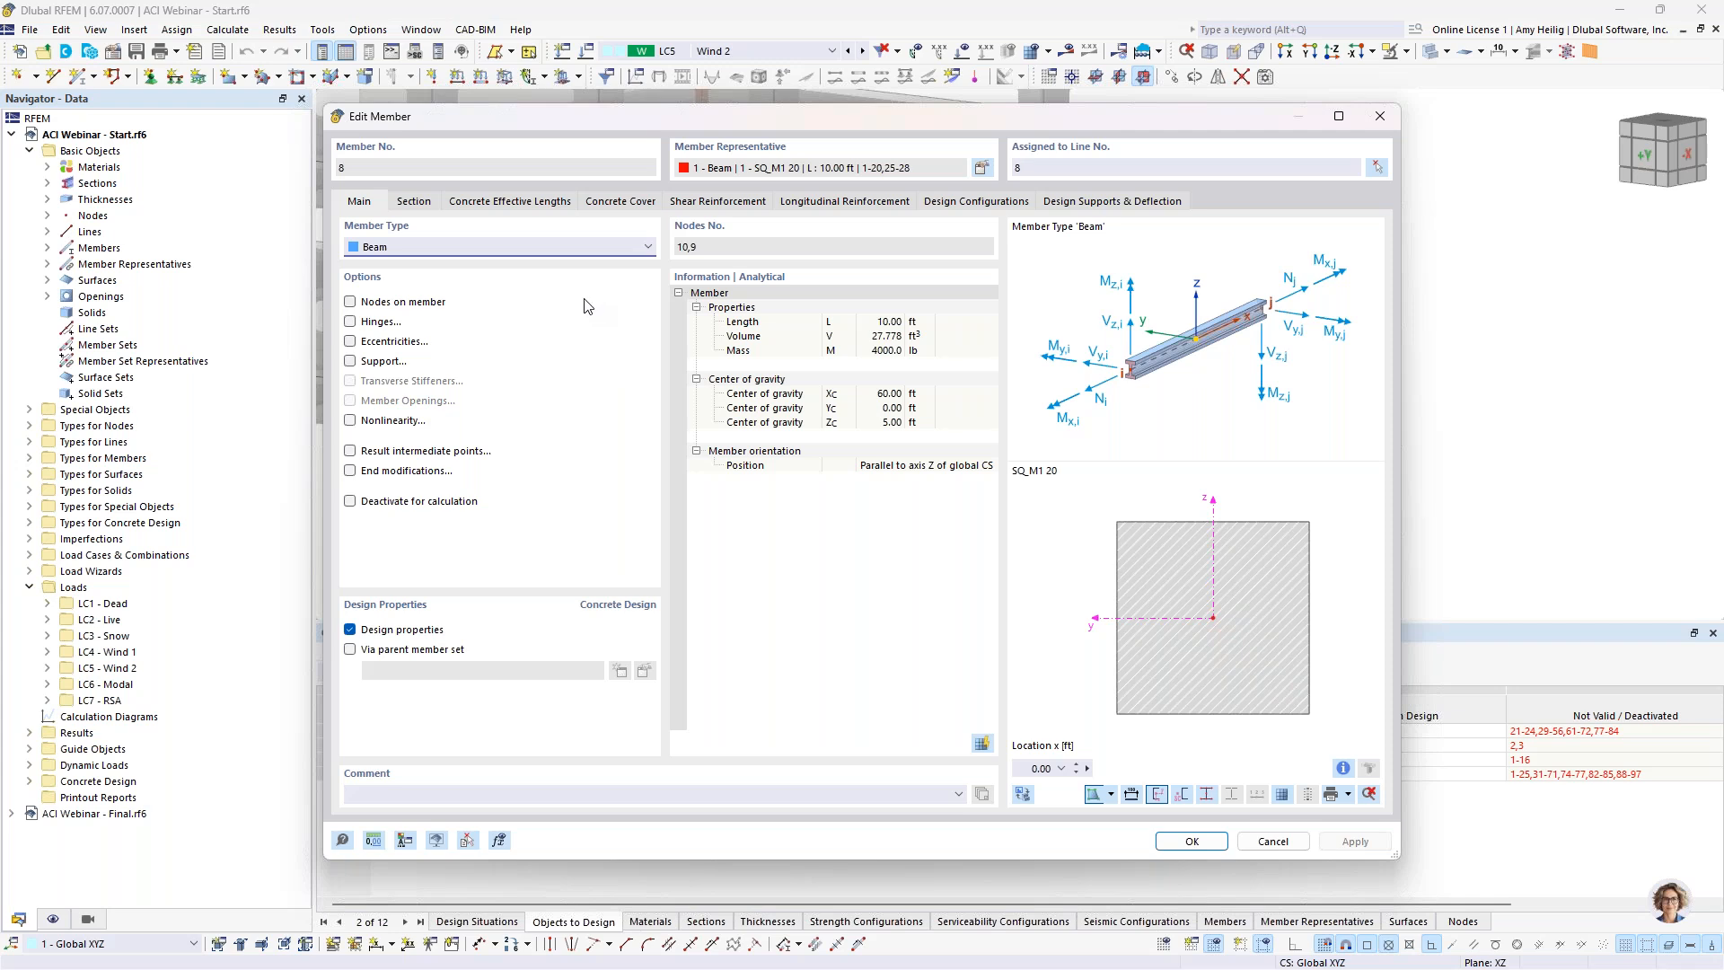
click(400, 626)
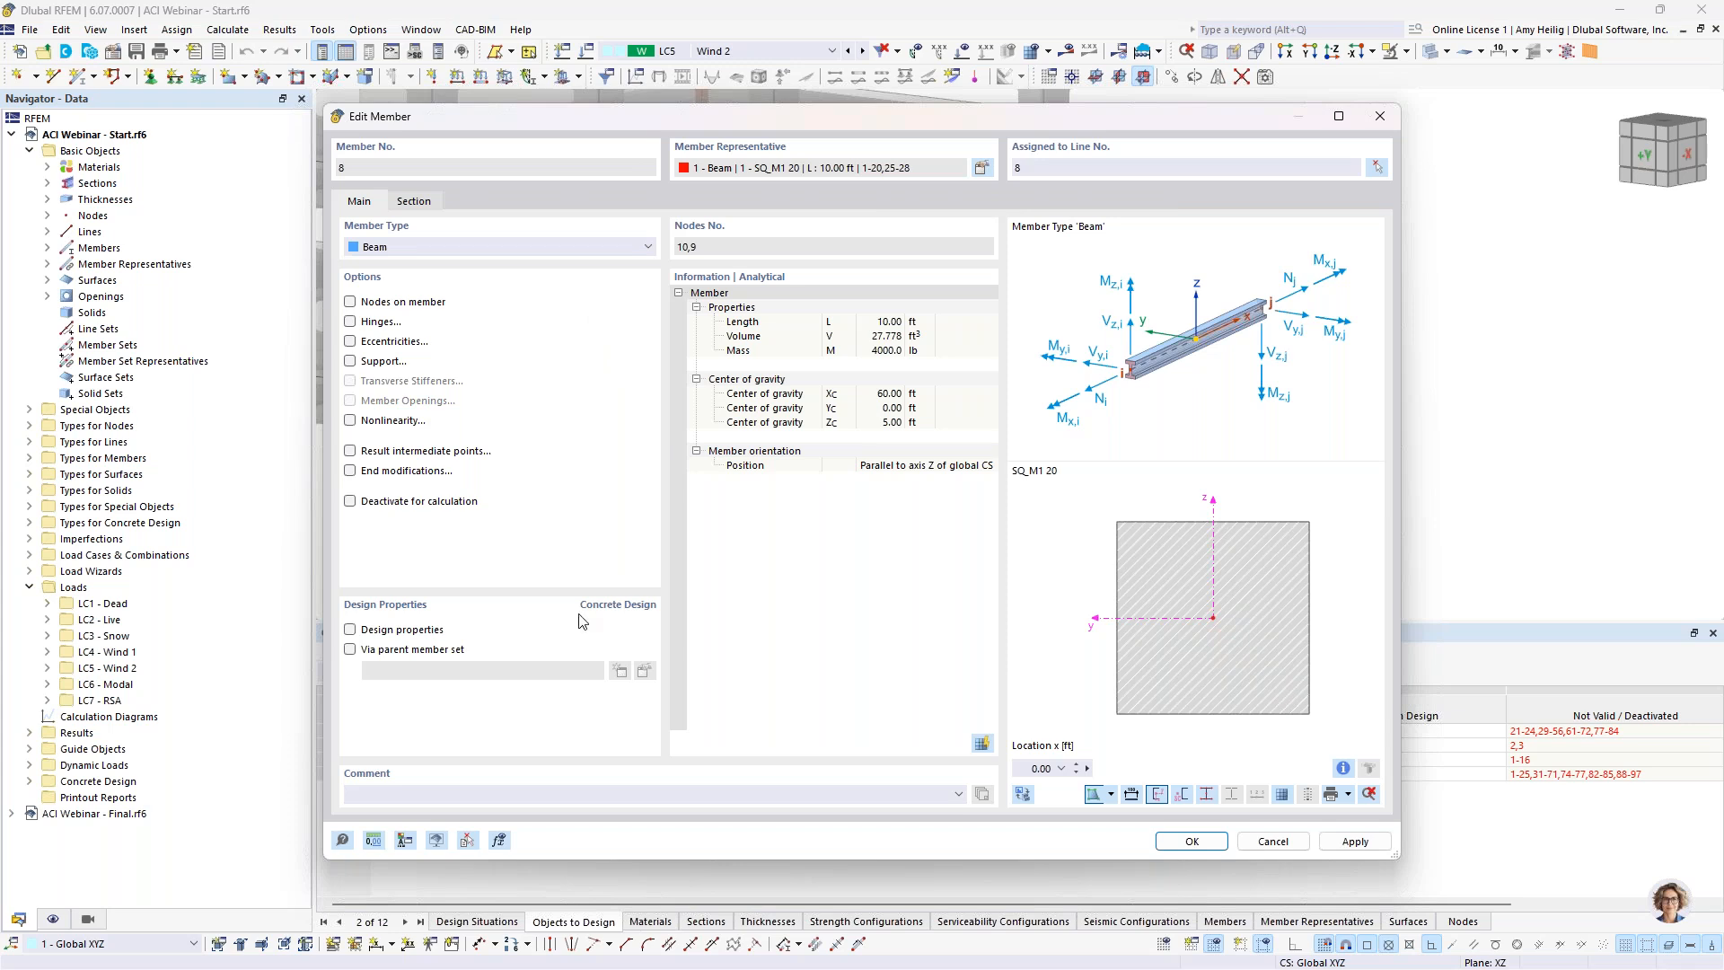
click(364, 629)
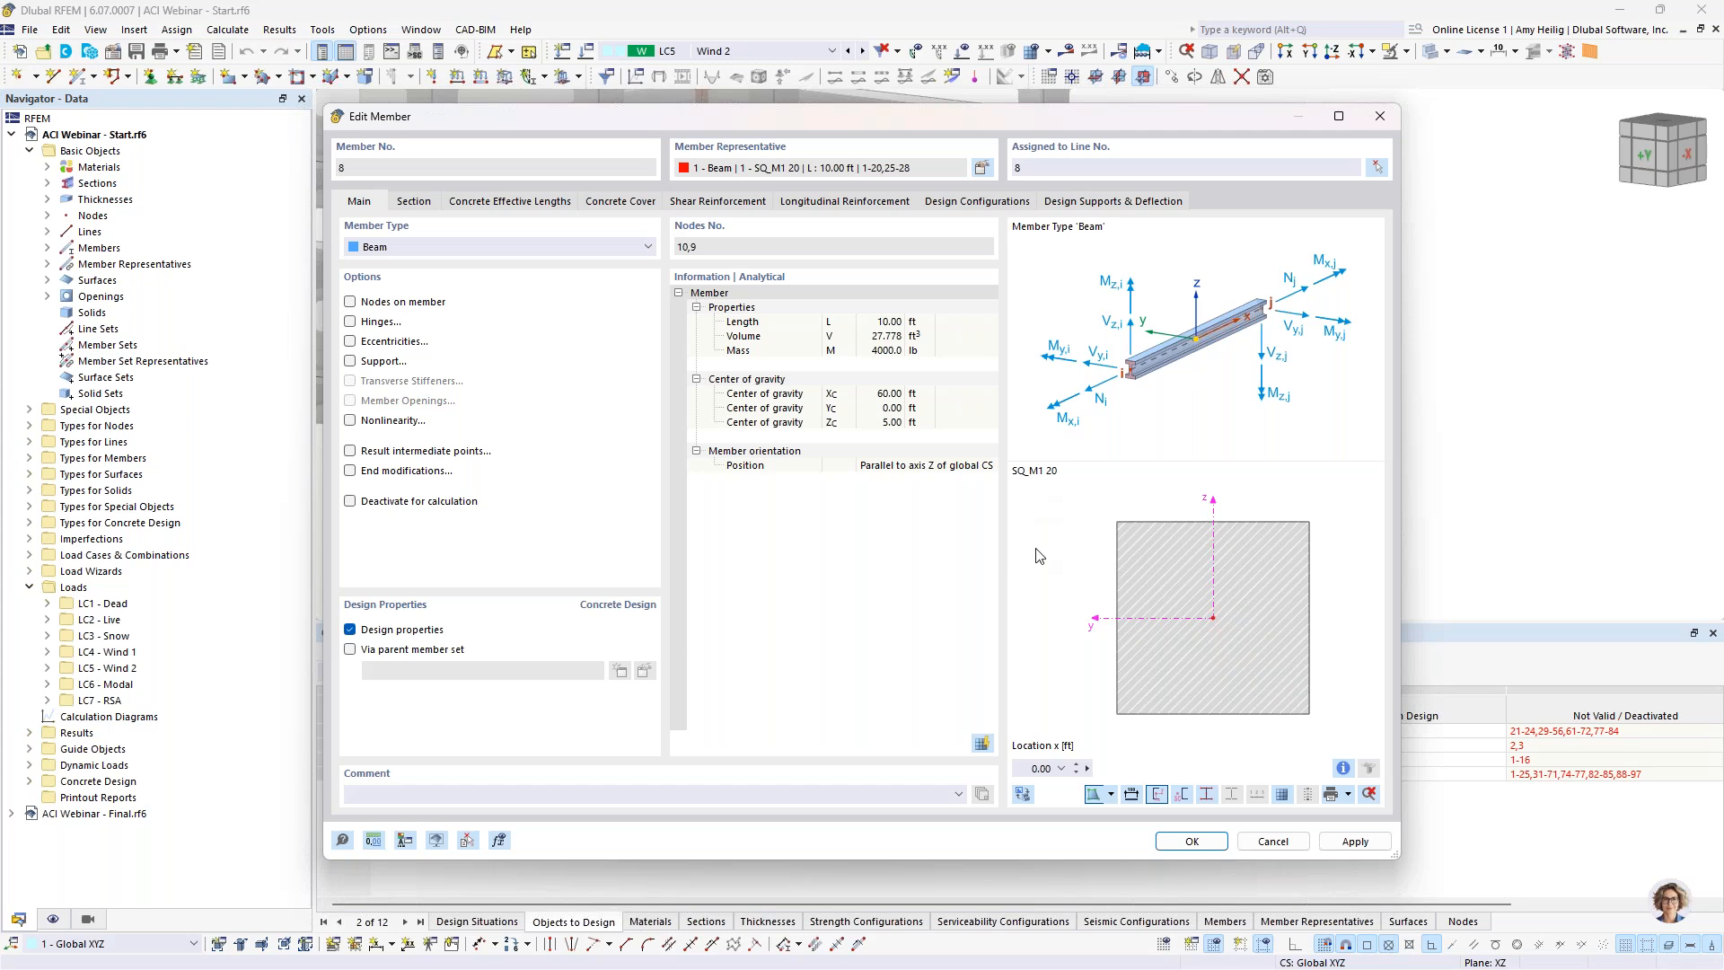
click(1270, 842)
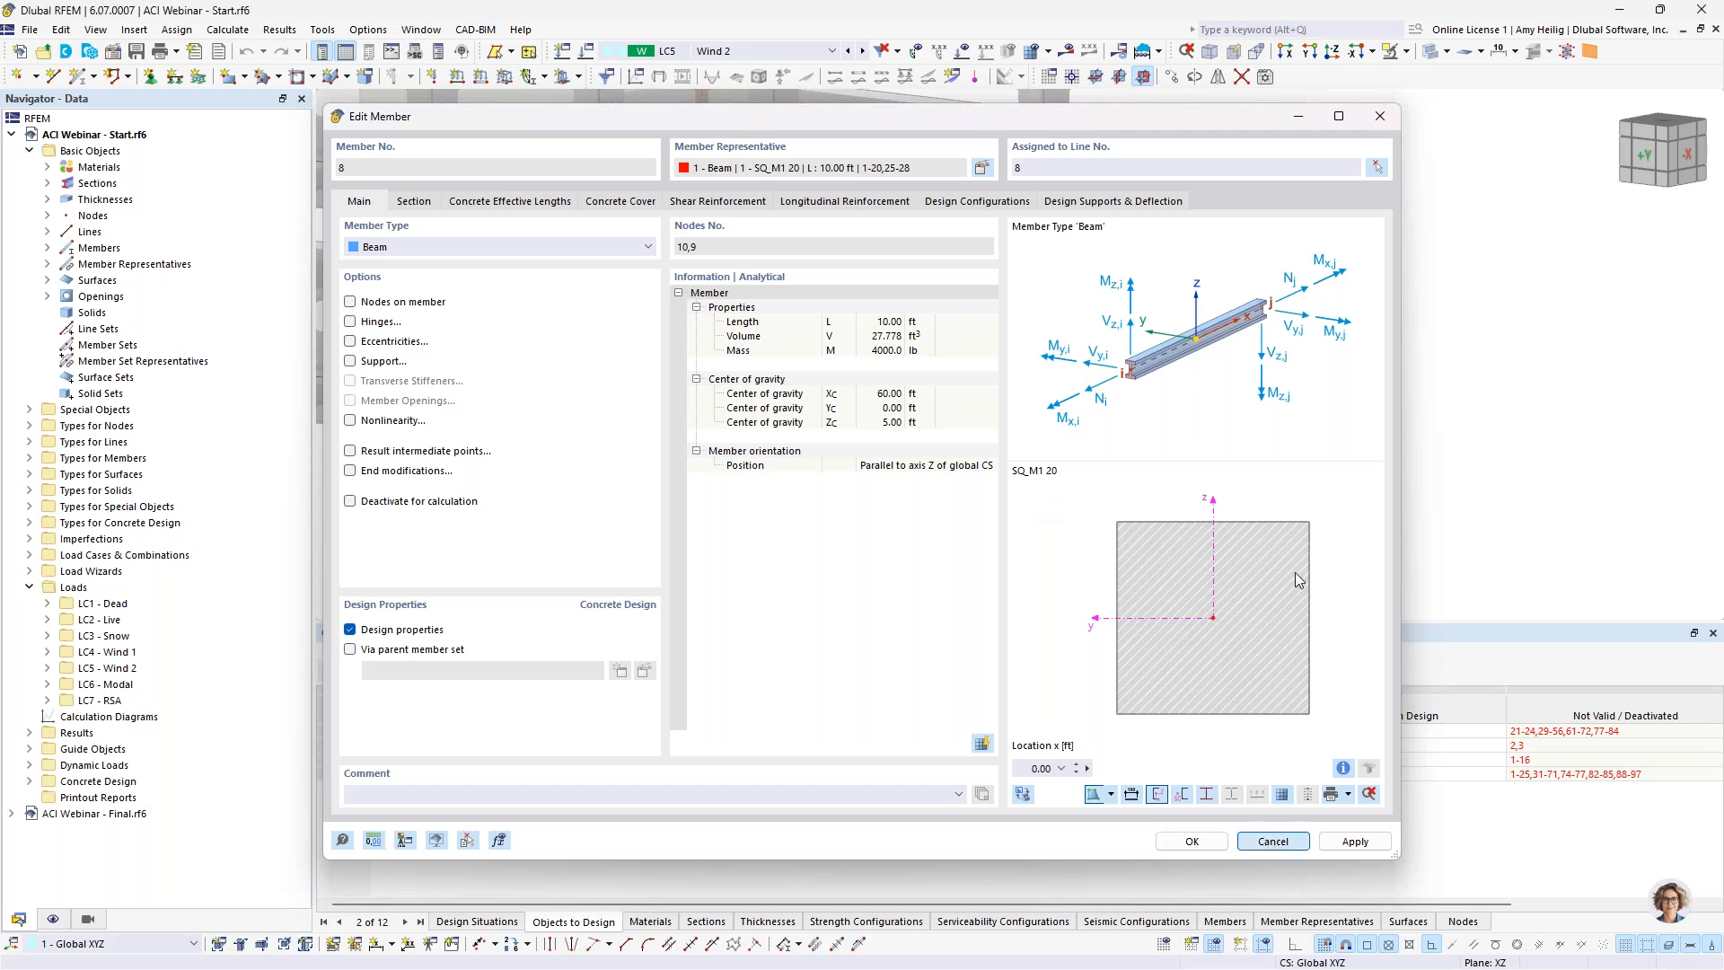
Step: Display the member representatives in the model, switch to wireframe, and return to the model data tree
scroll(1235, 451, down, 5)
middle_drag(1257, 426, 1209, 441)
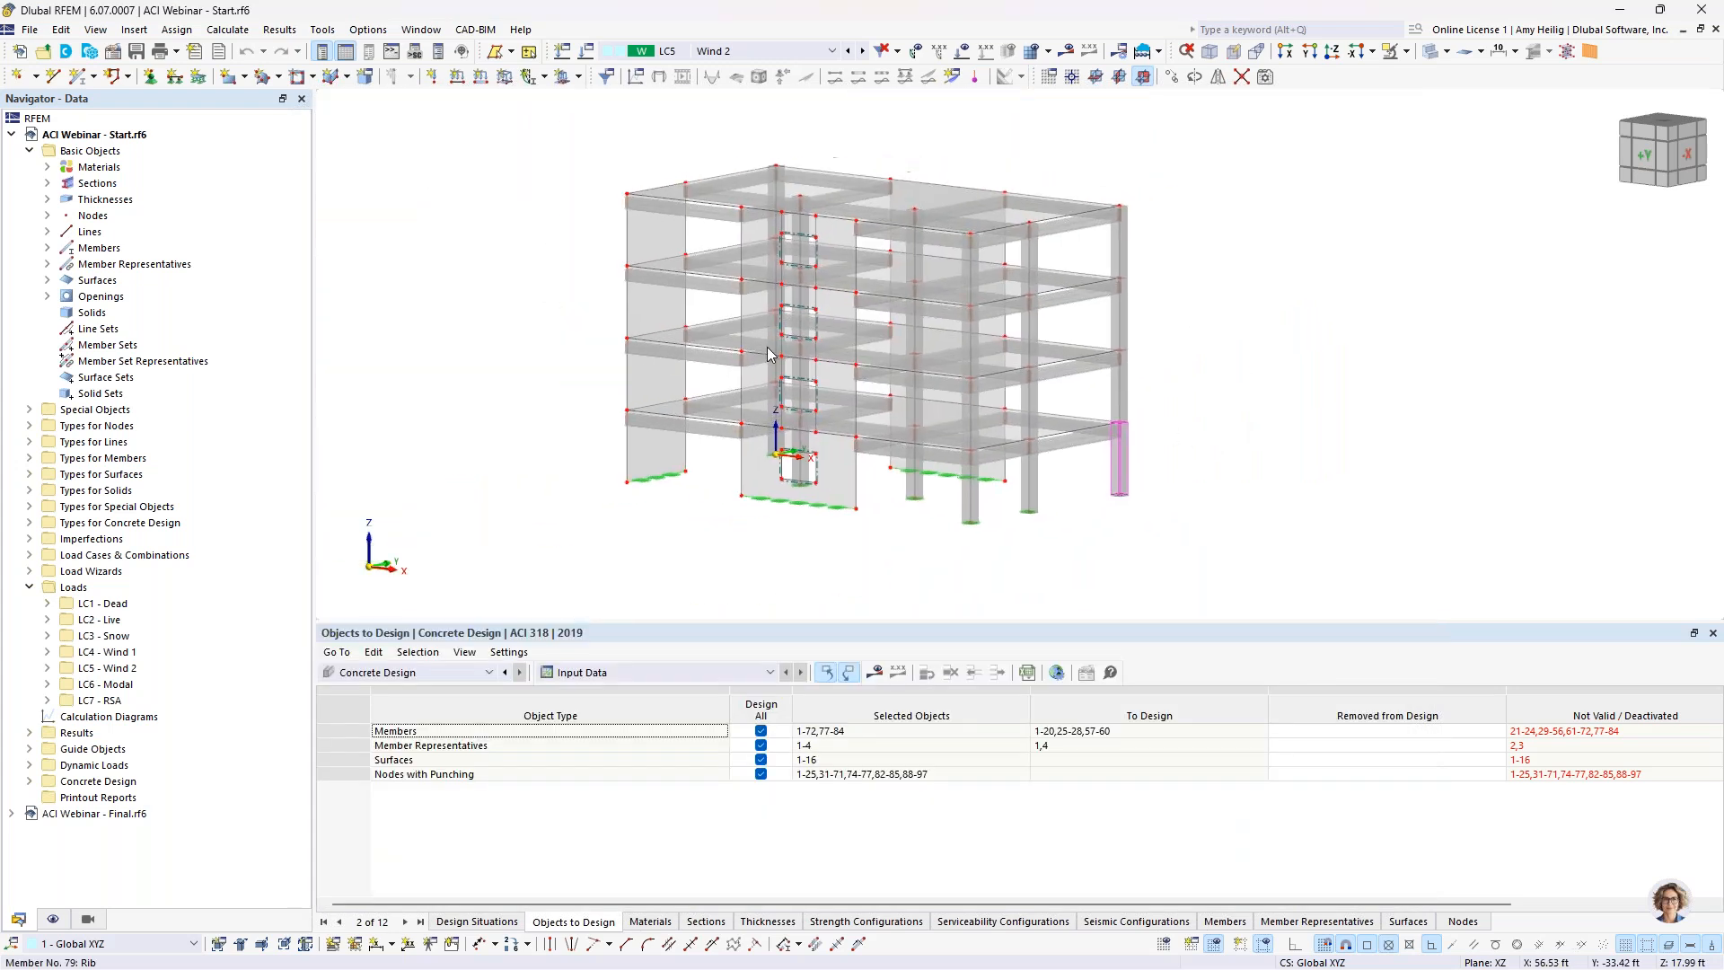
click(54, 918)
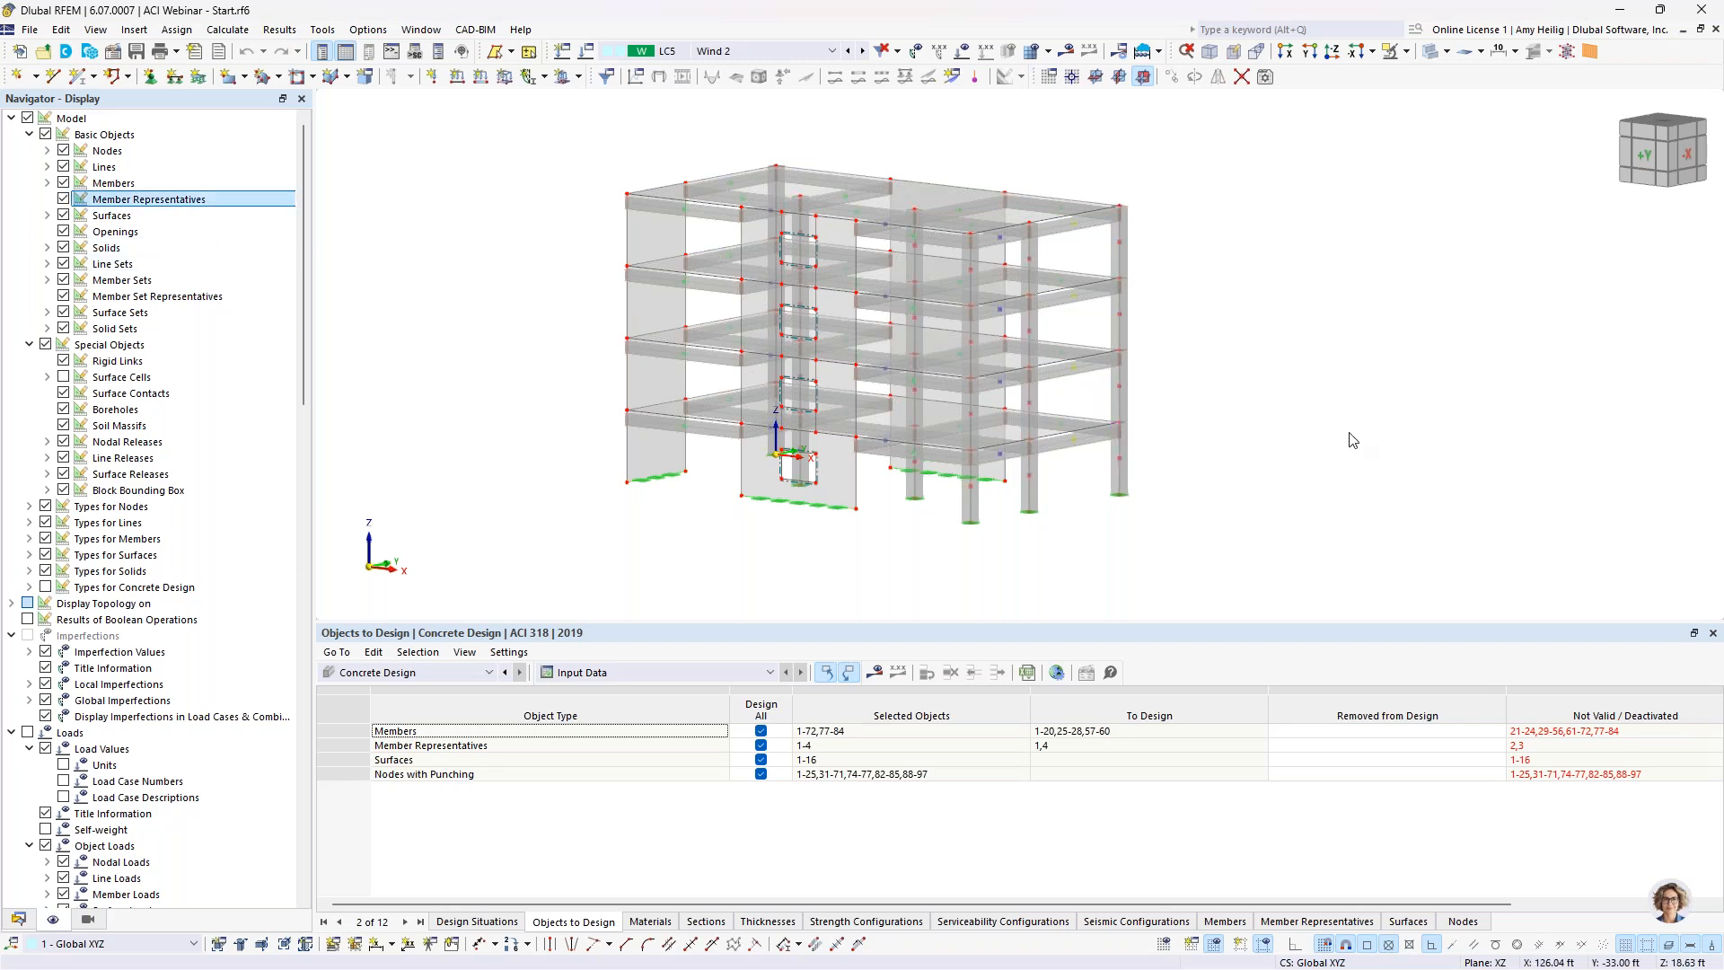
click(1432, 52)
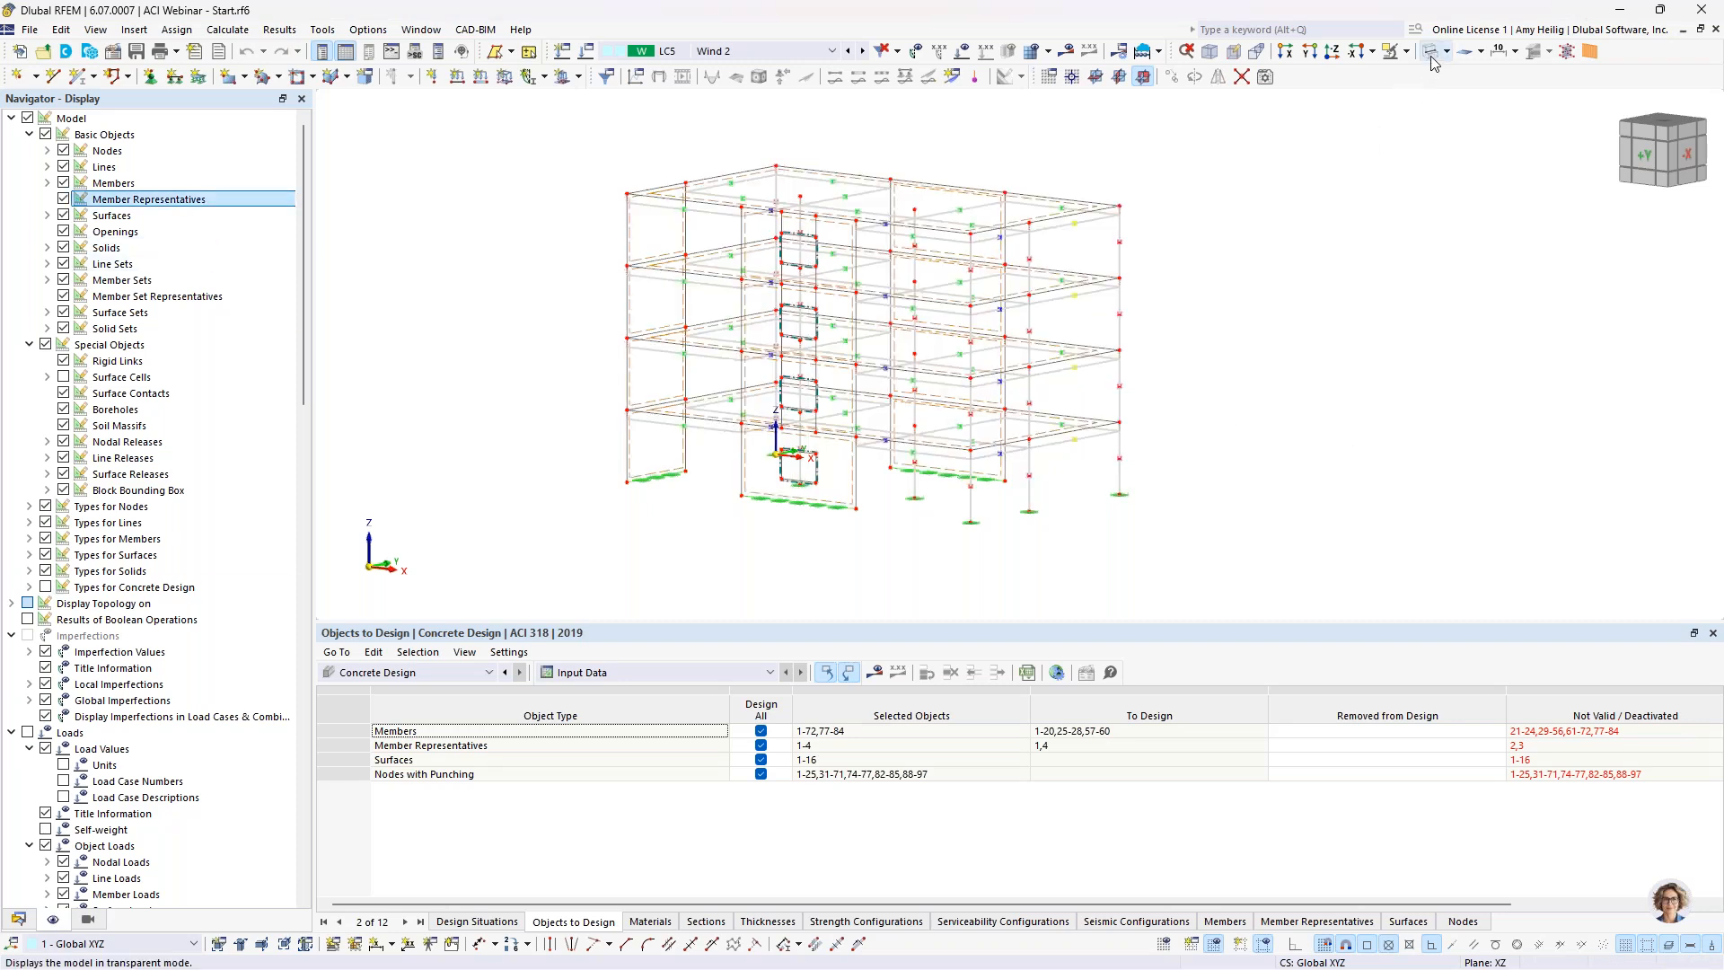
click(18, 918)
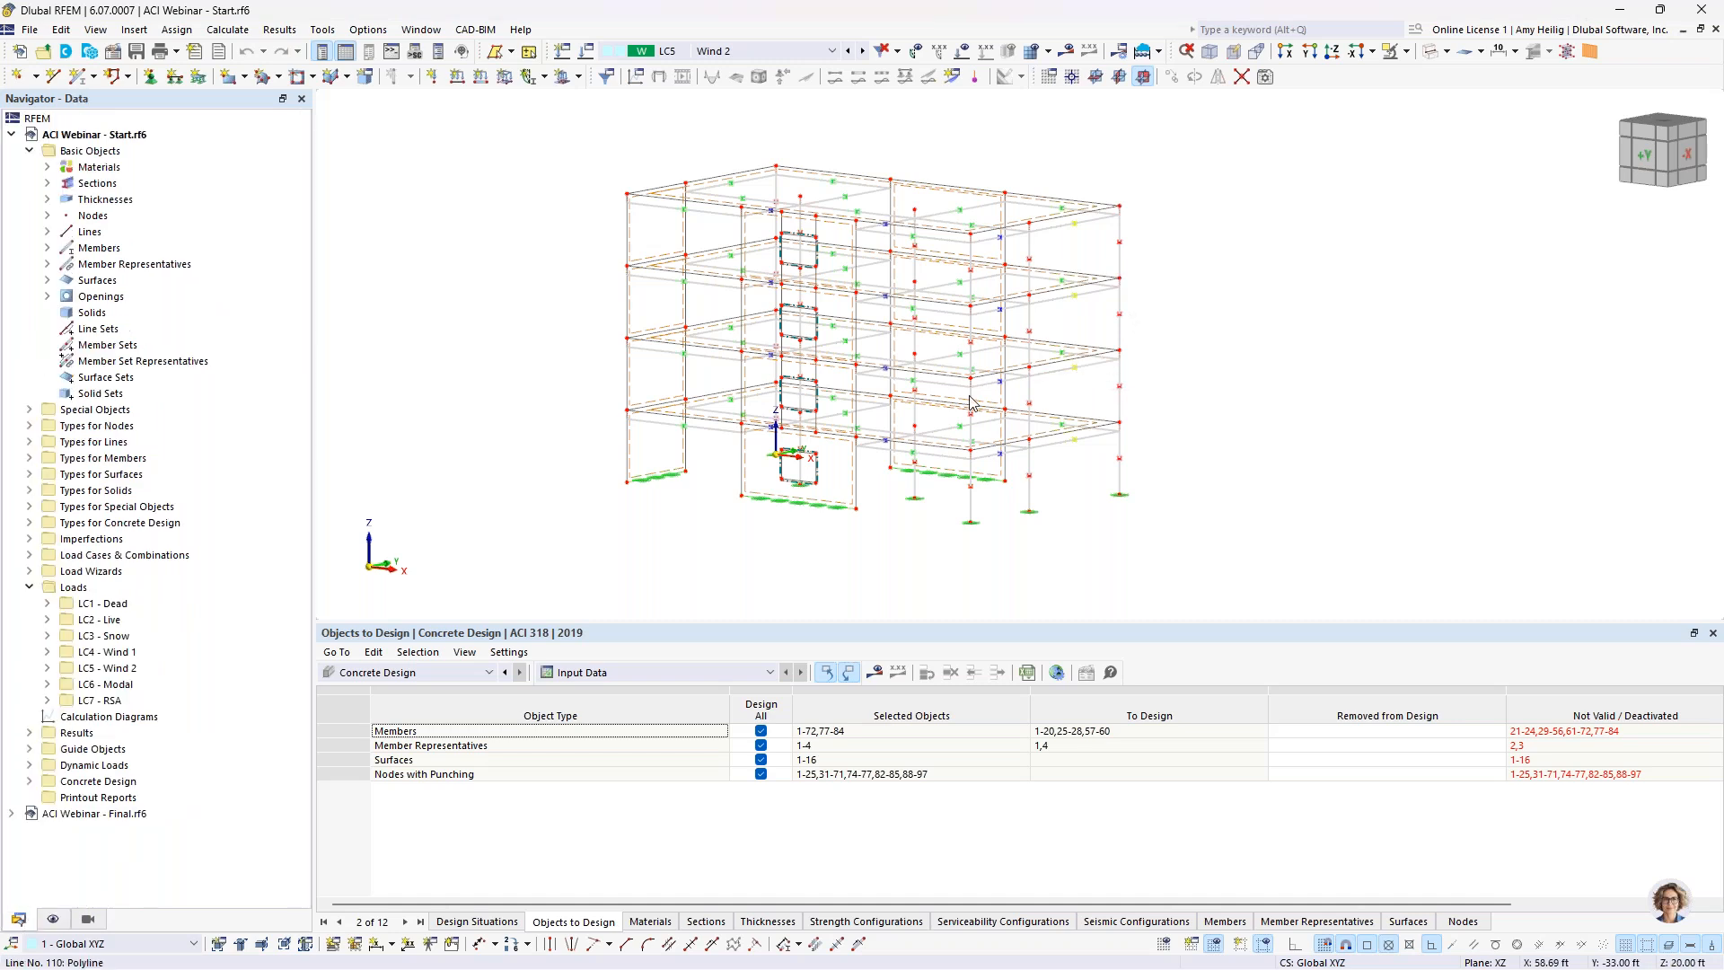
Step: Highlight the members of representative 1 (Beam, SQ_M1 20) in the model and open that representative for editing
click(47, 264)
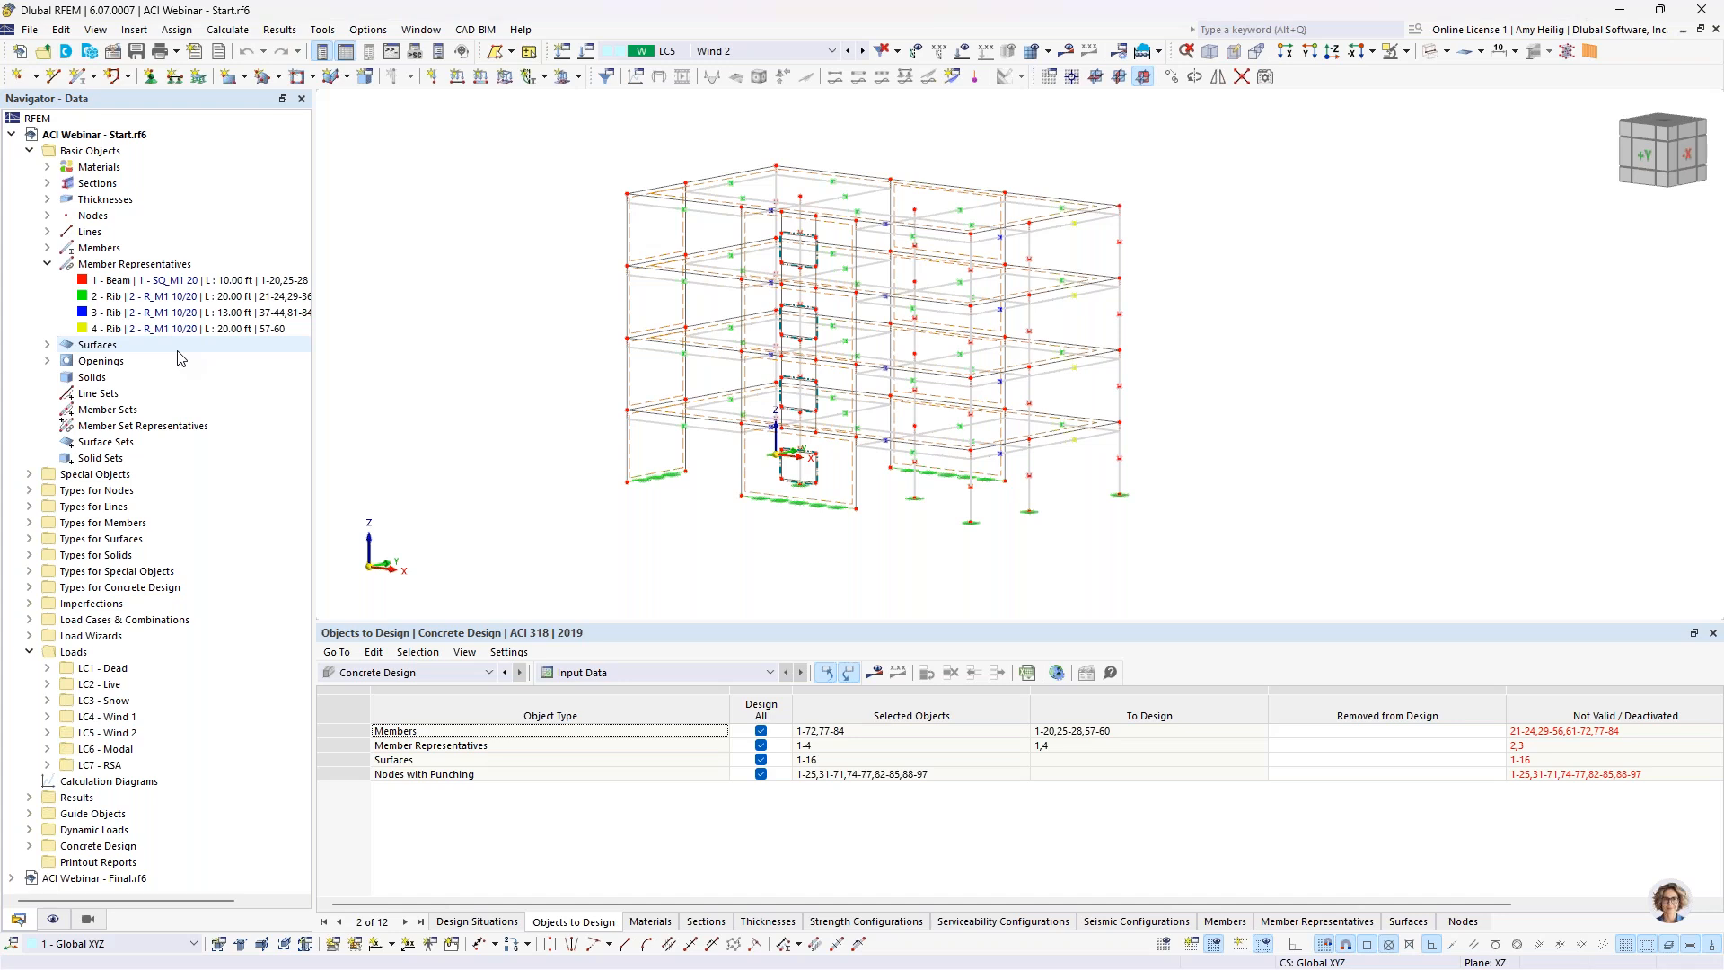
click(104, 286)
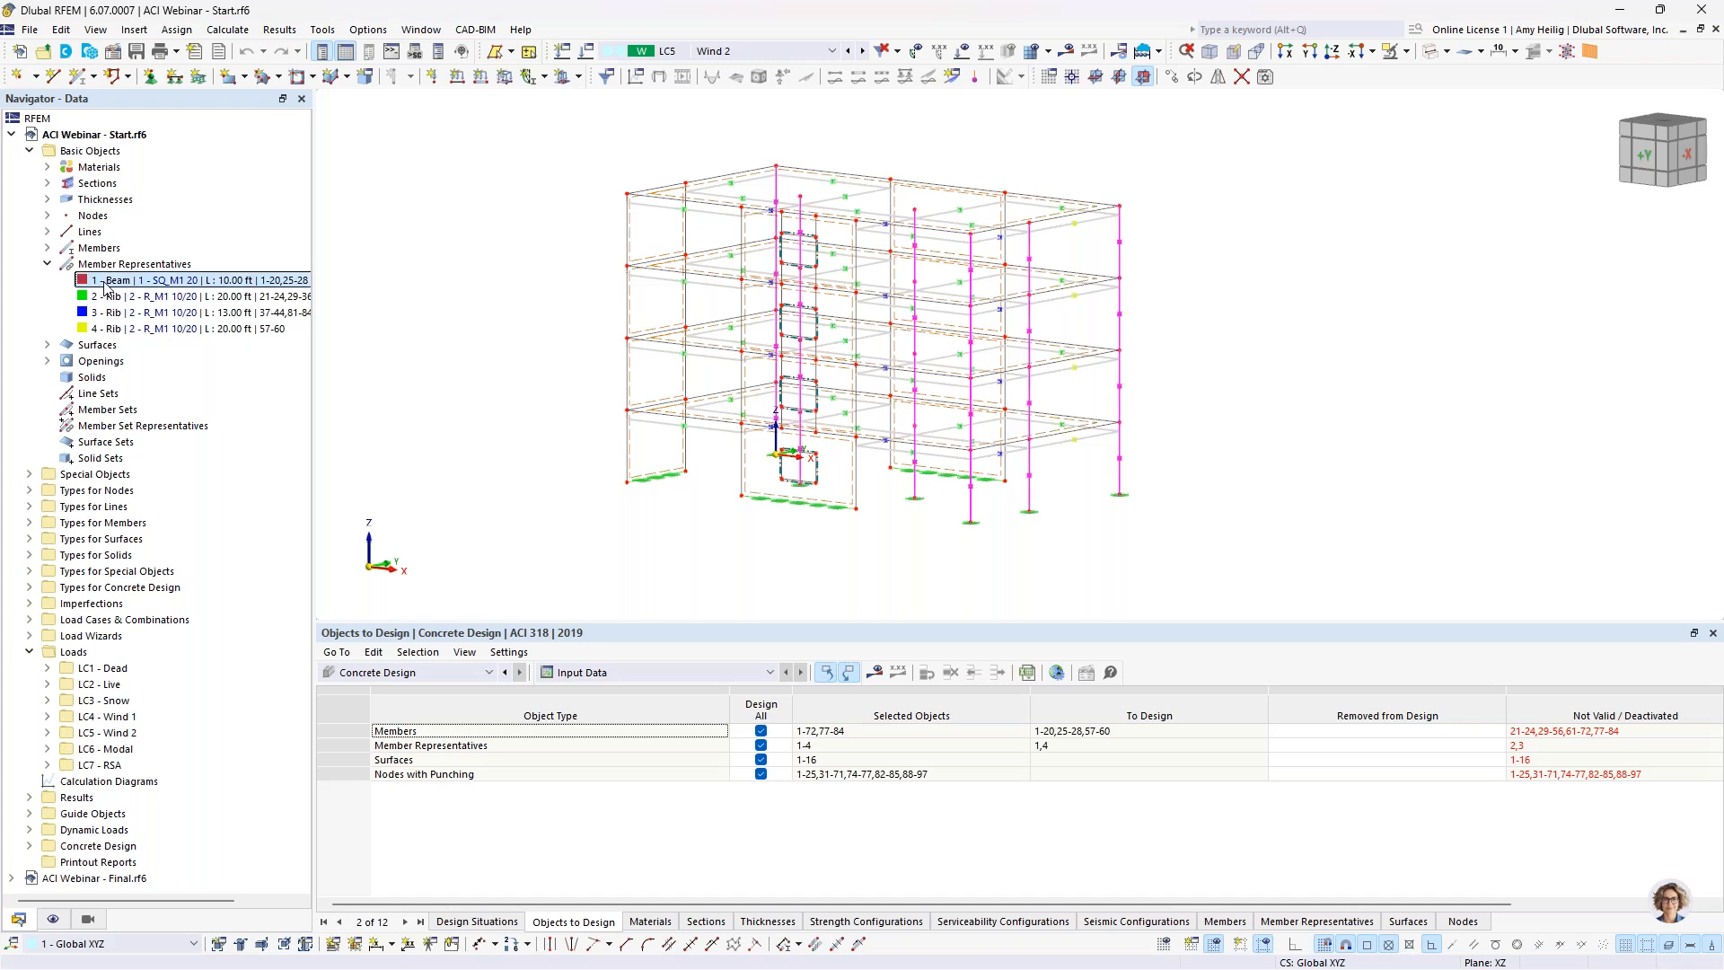
double_click(104, 285)
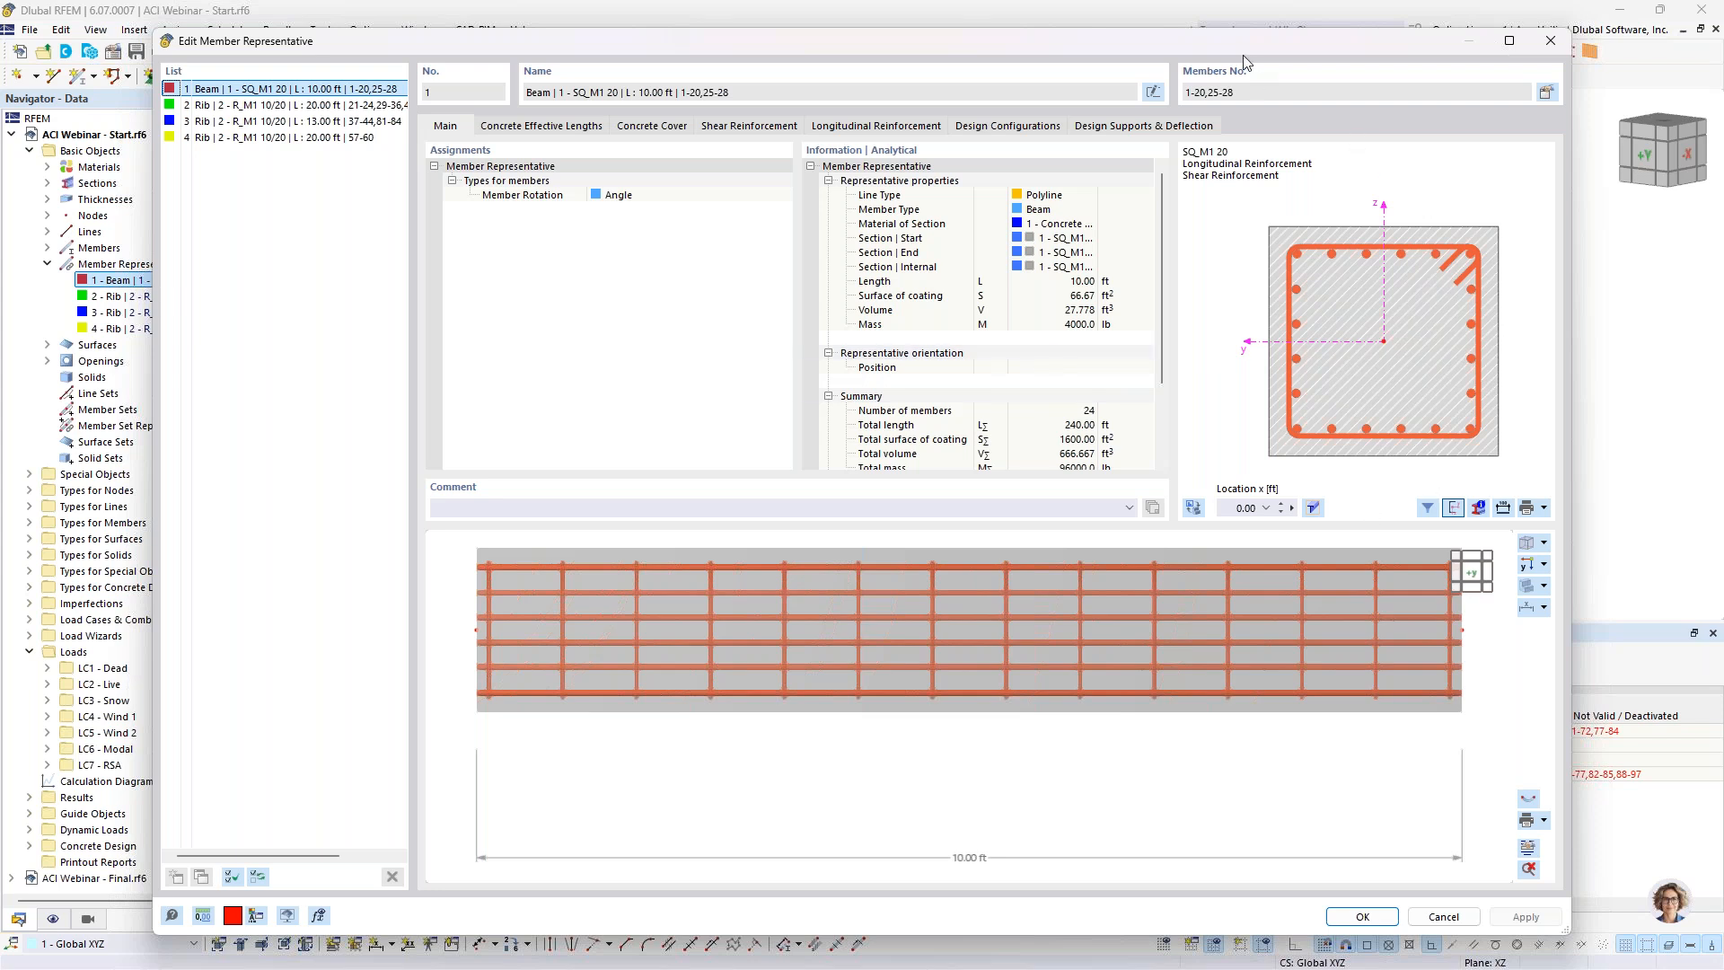
mouse_move(1248, 38)
mouse_down()
mouse_move(1434, 448)
mouse_move(1454, 713)
mouse_move(1407, 251)
mouse_move(1254, 56)
mouse_move(1253, 30)
mouse_move(1262, 48)
mouse_up()
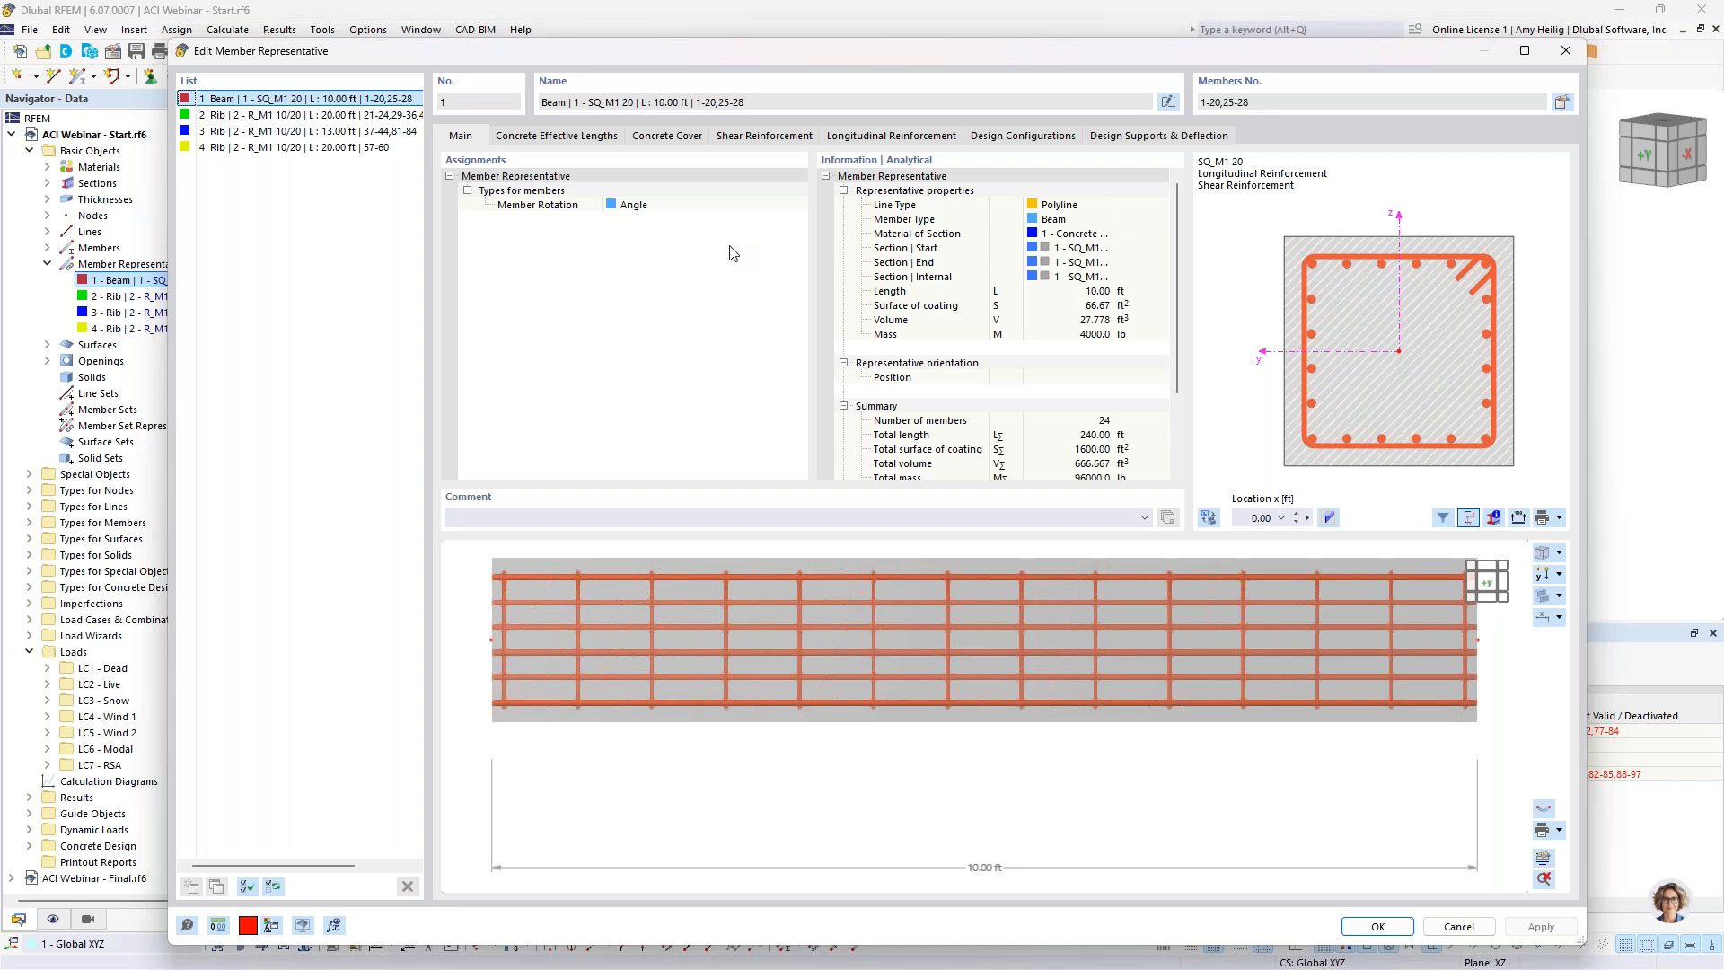
Step: Review the column representative's concrete effective lengths, concrete cover and shear reinforcement, with its reinforcement shown in 3D
click(586, 140)
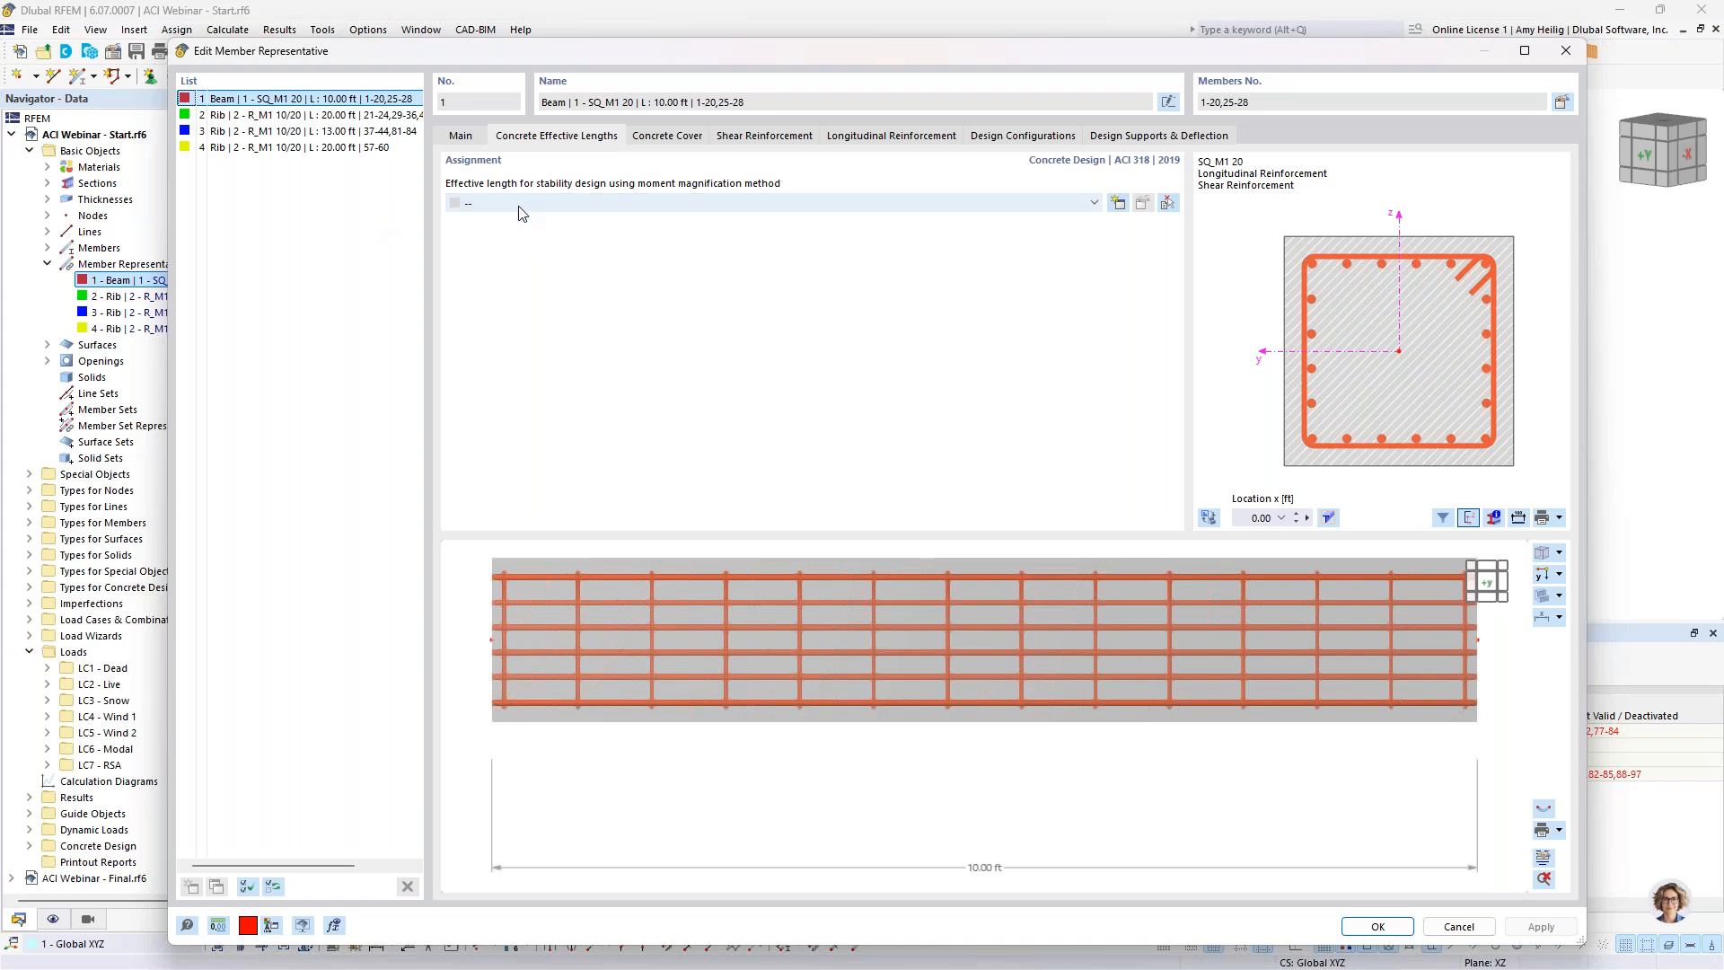
click(678, 140)
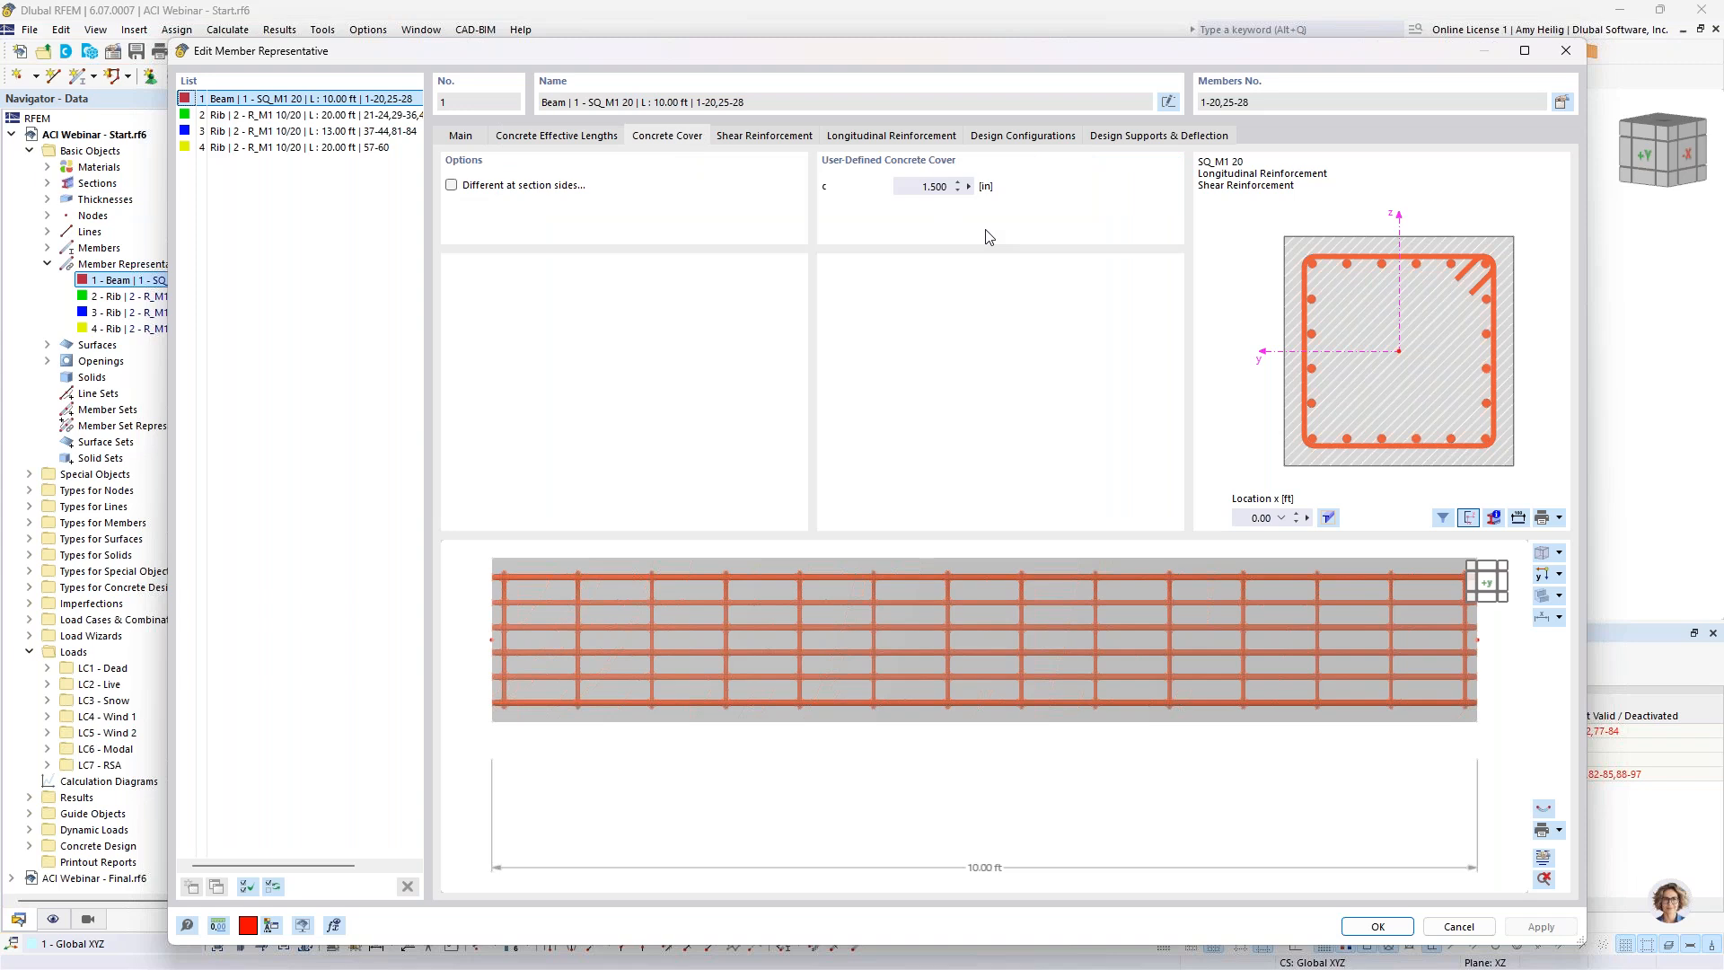
ctrl+middle_drag(1158, 637, 1011, 683)
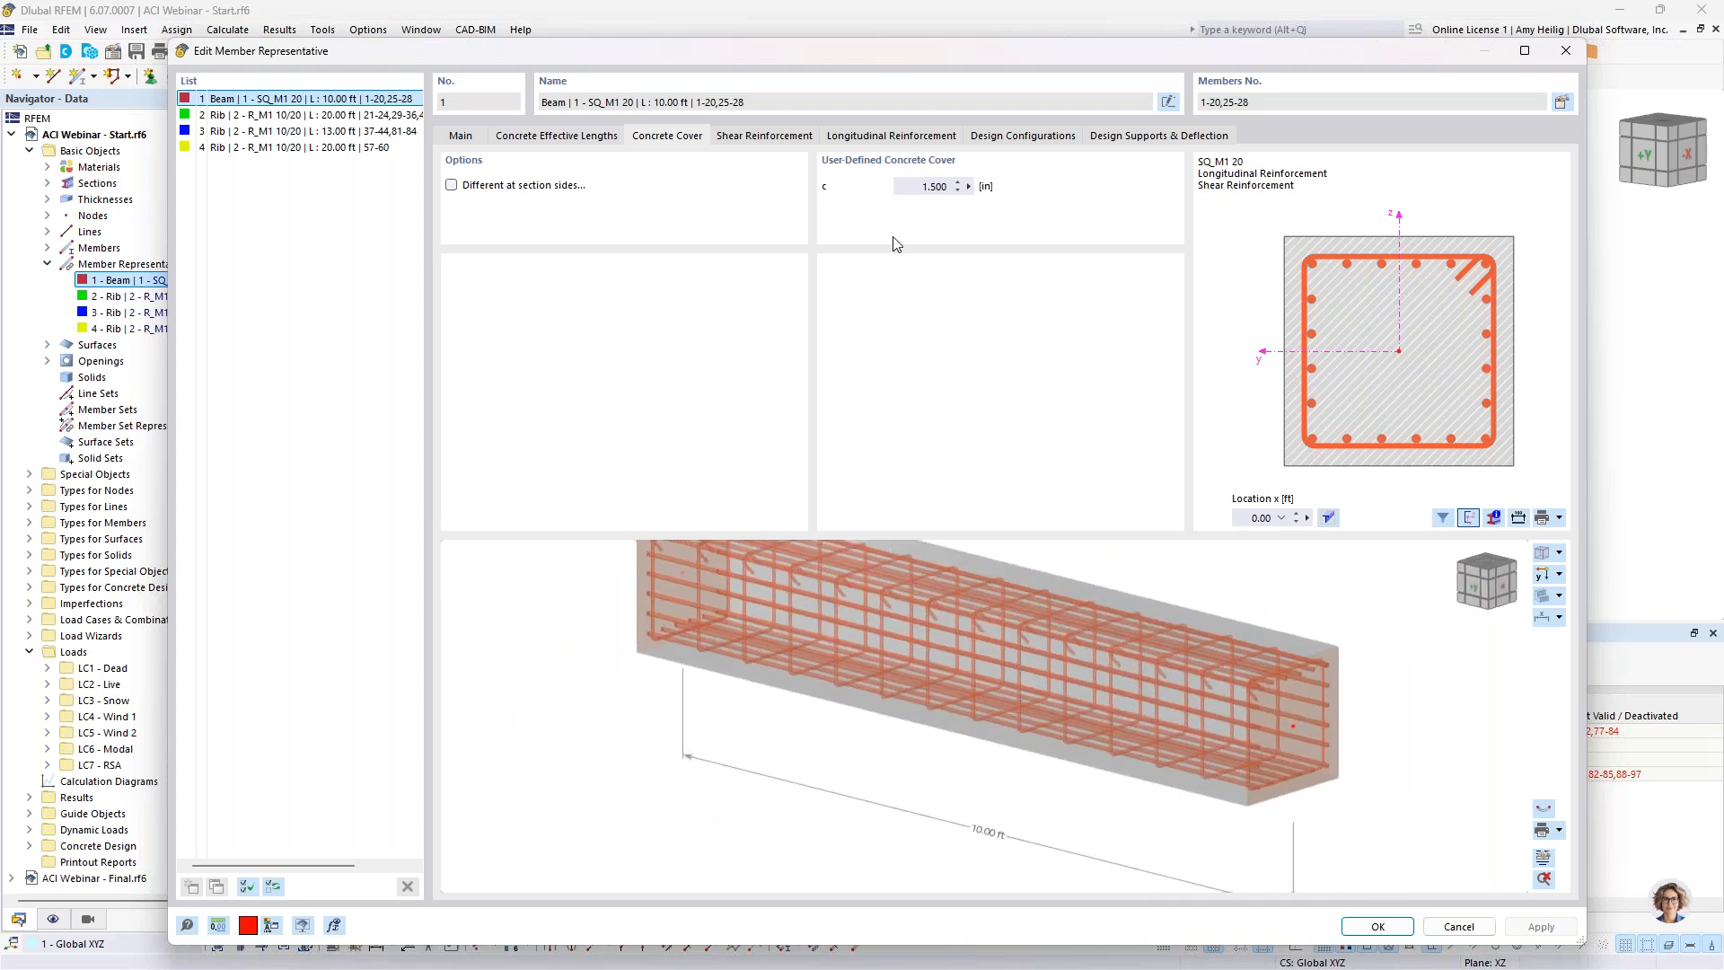
click(761, 137)
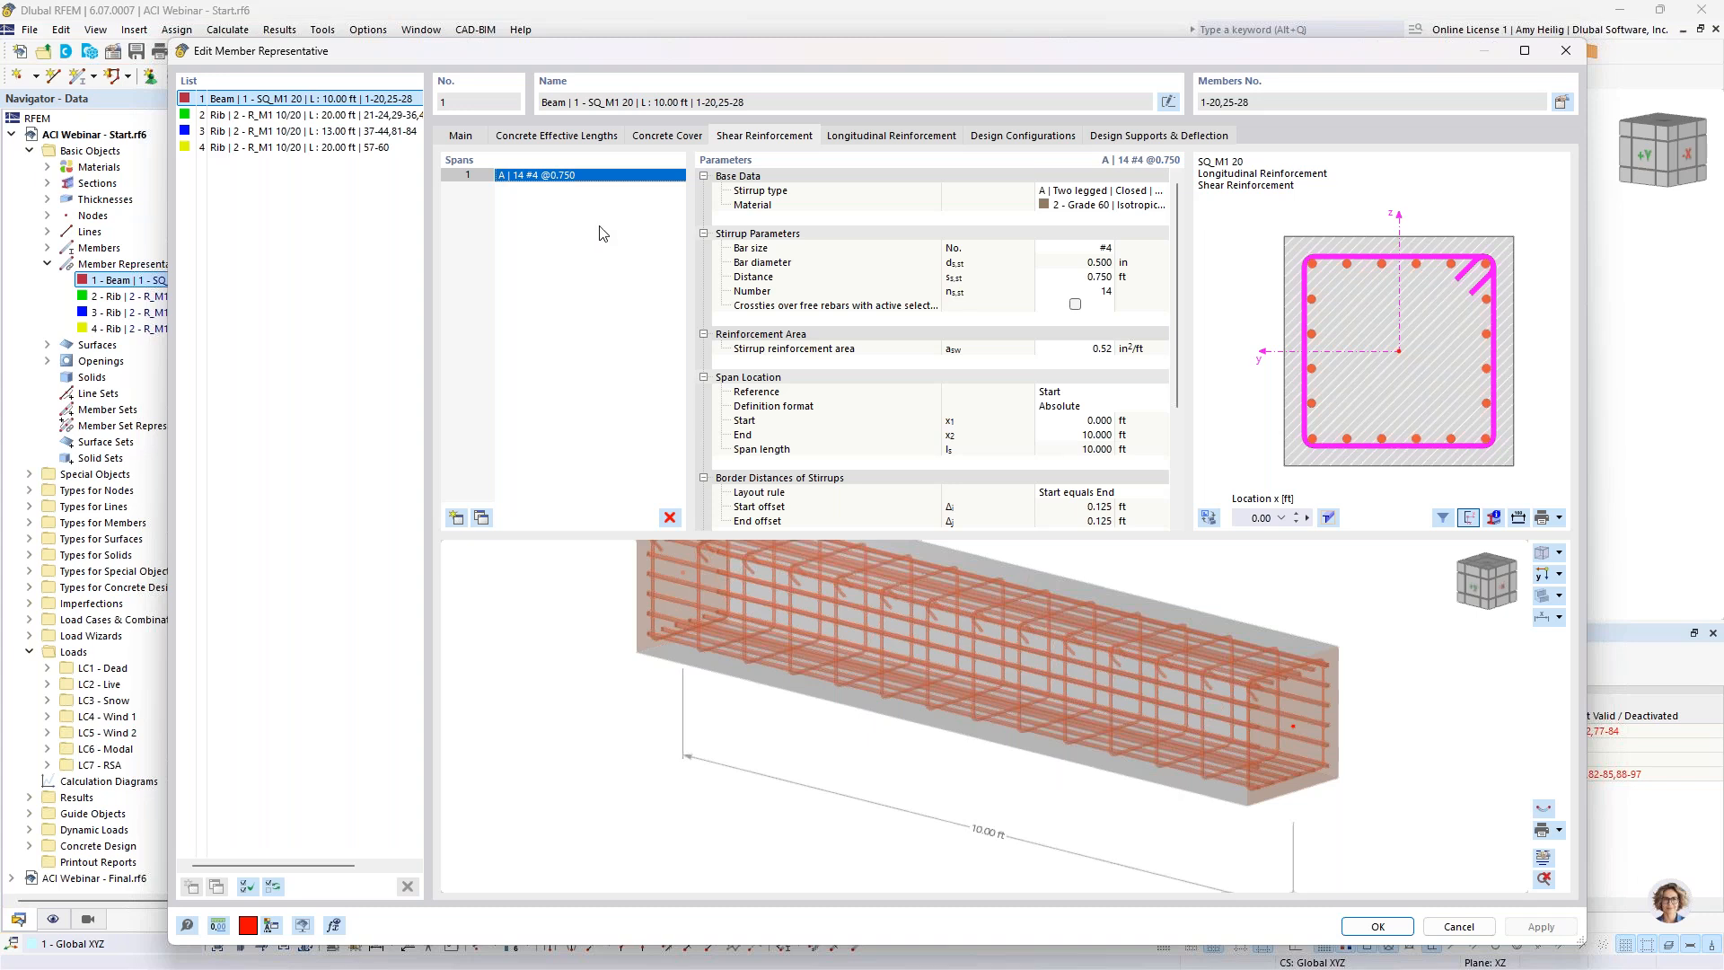
Step: Review the column representative's longitudinal reinforcement, its rebar type options and its start anchorage setting without changing them
click(855, 140)
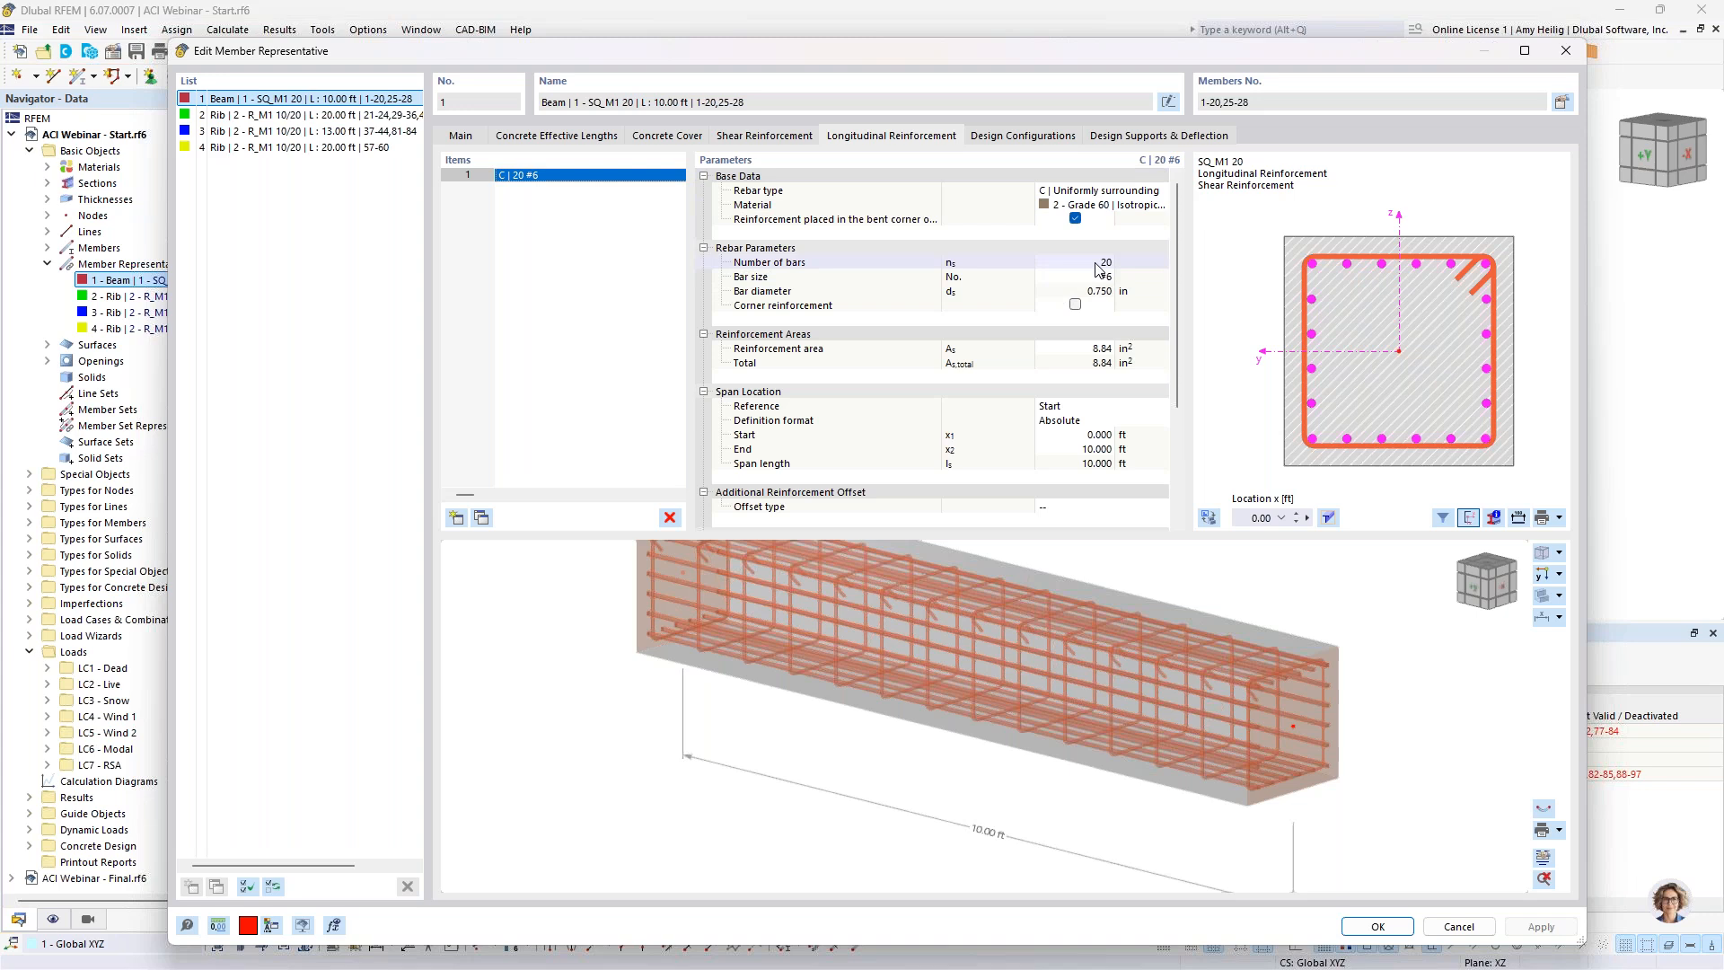
click(1106, 191)
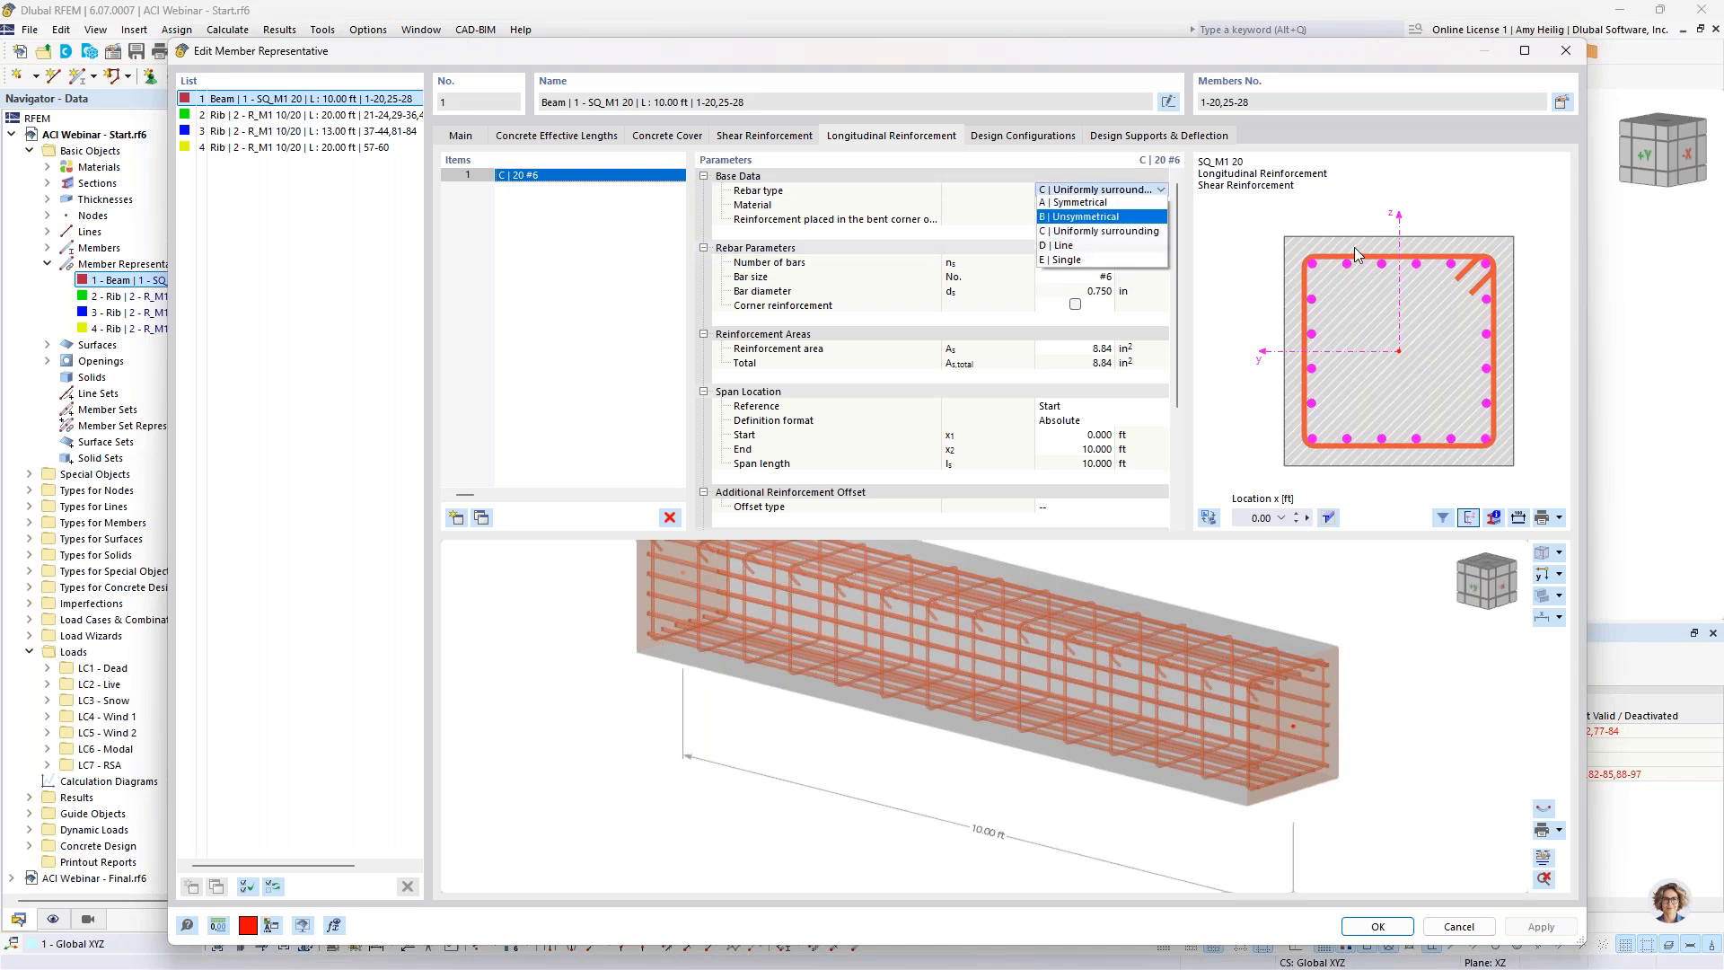
click(1042, 326)
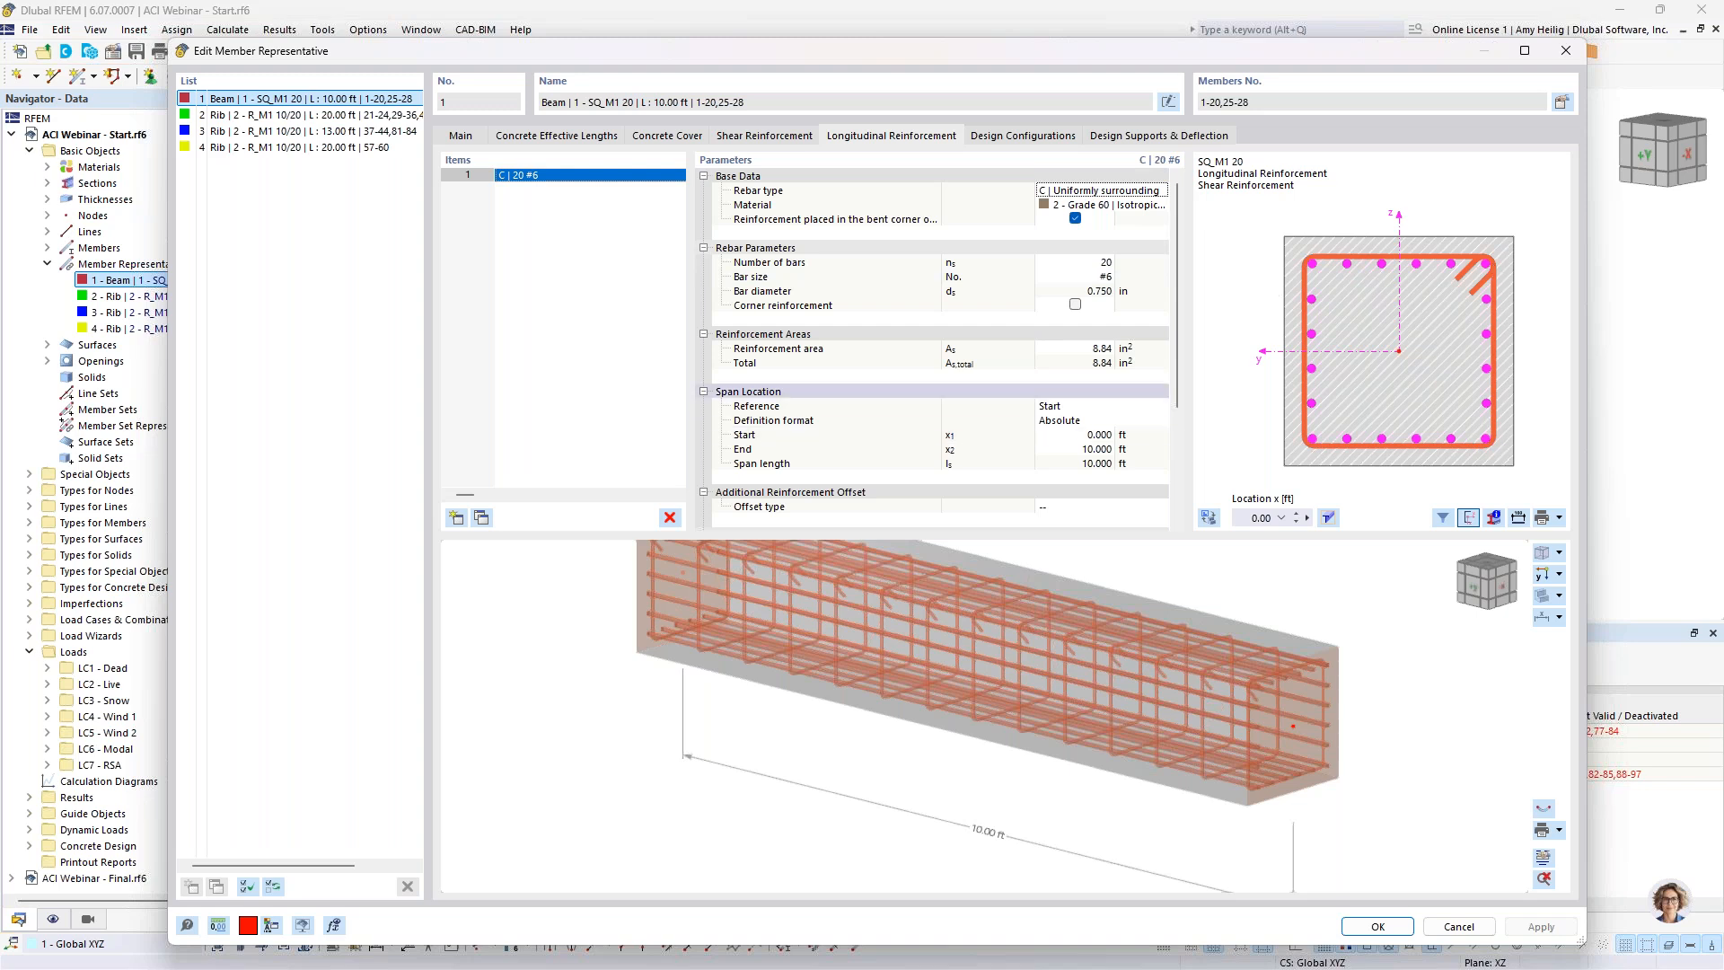
scroll(928, 395, down, 2)
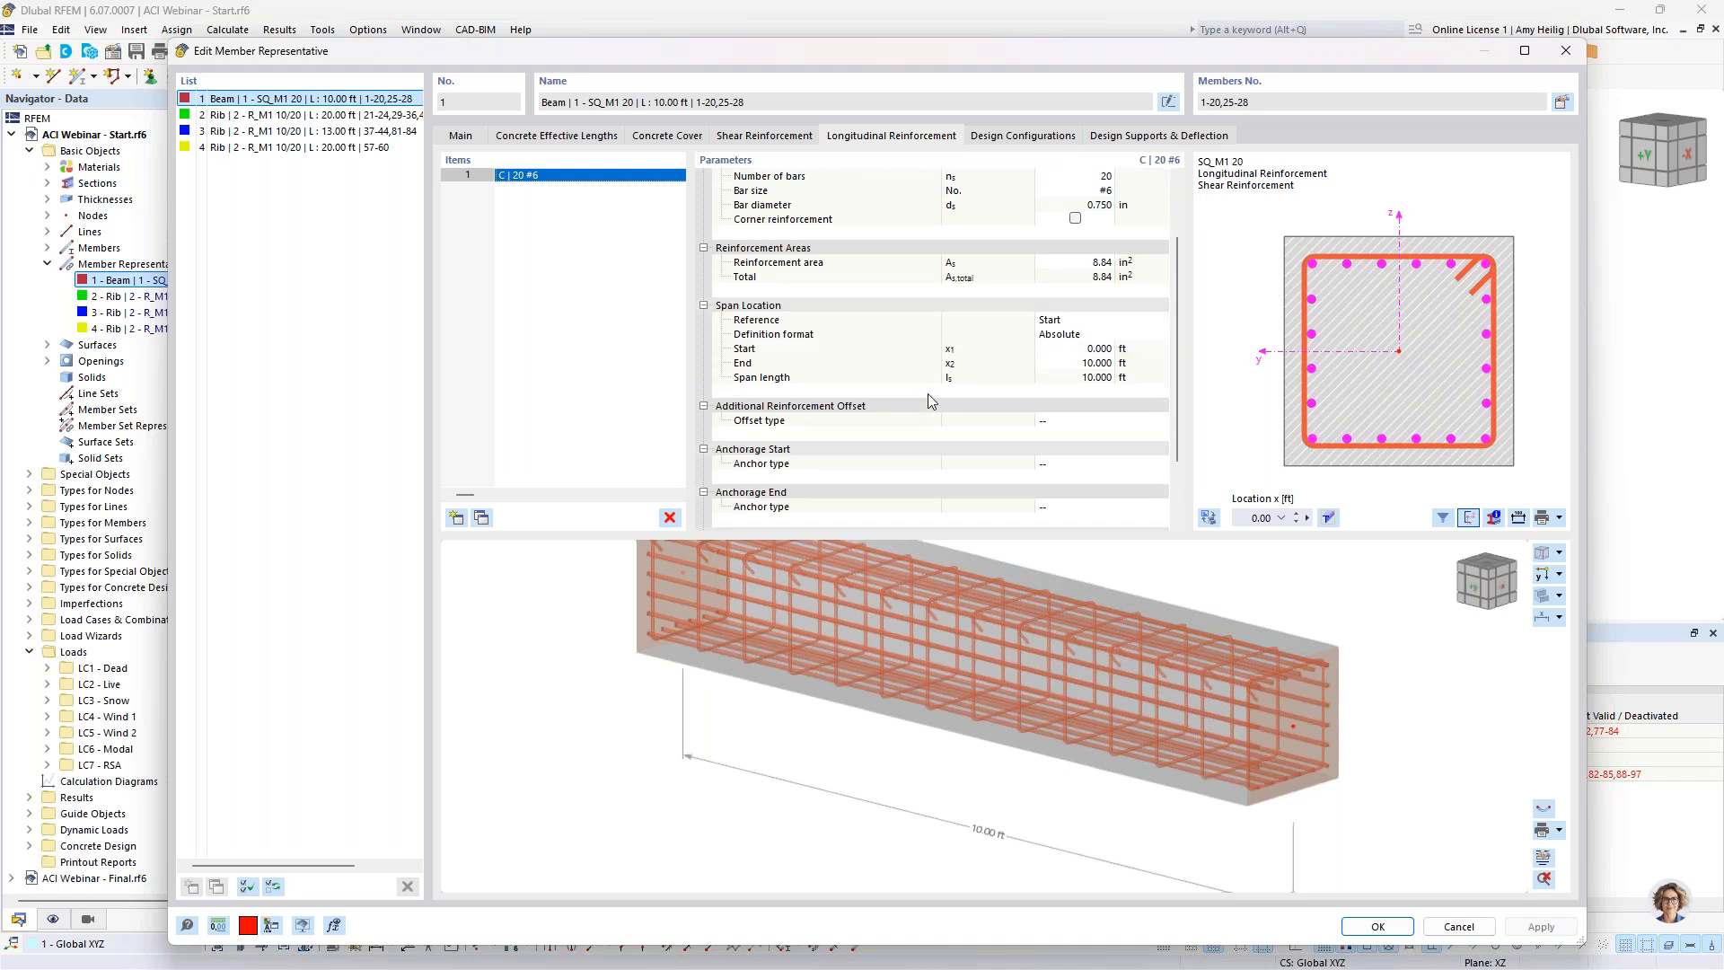
scroll(928, 401, down, 1)
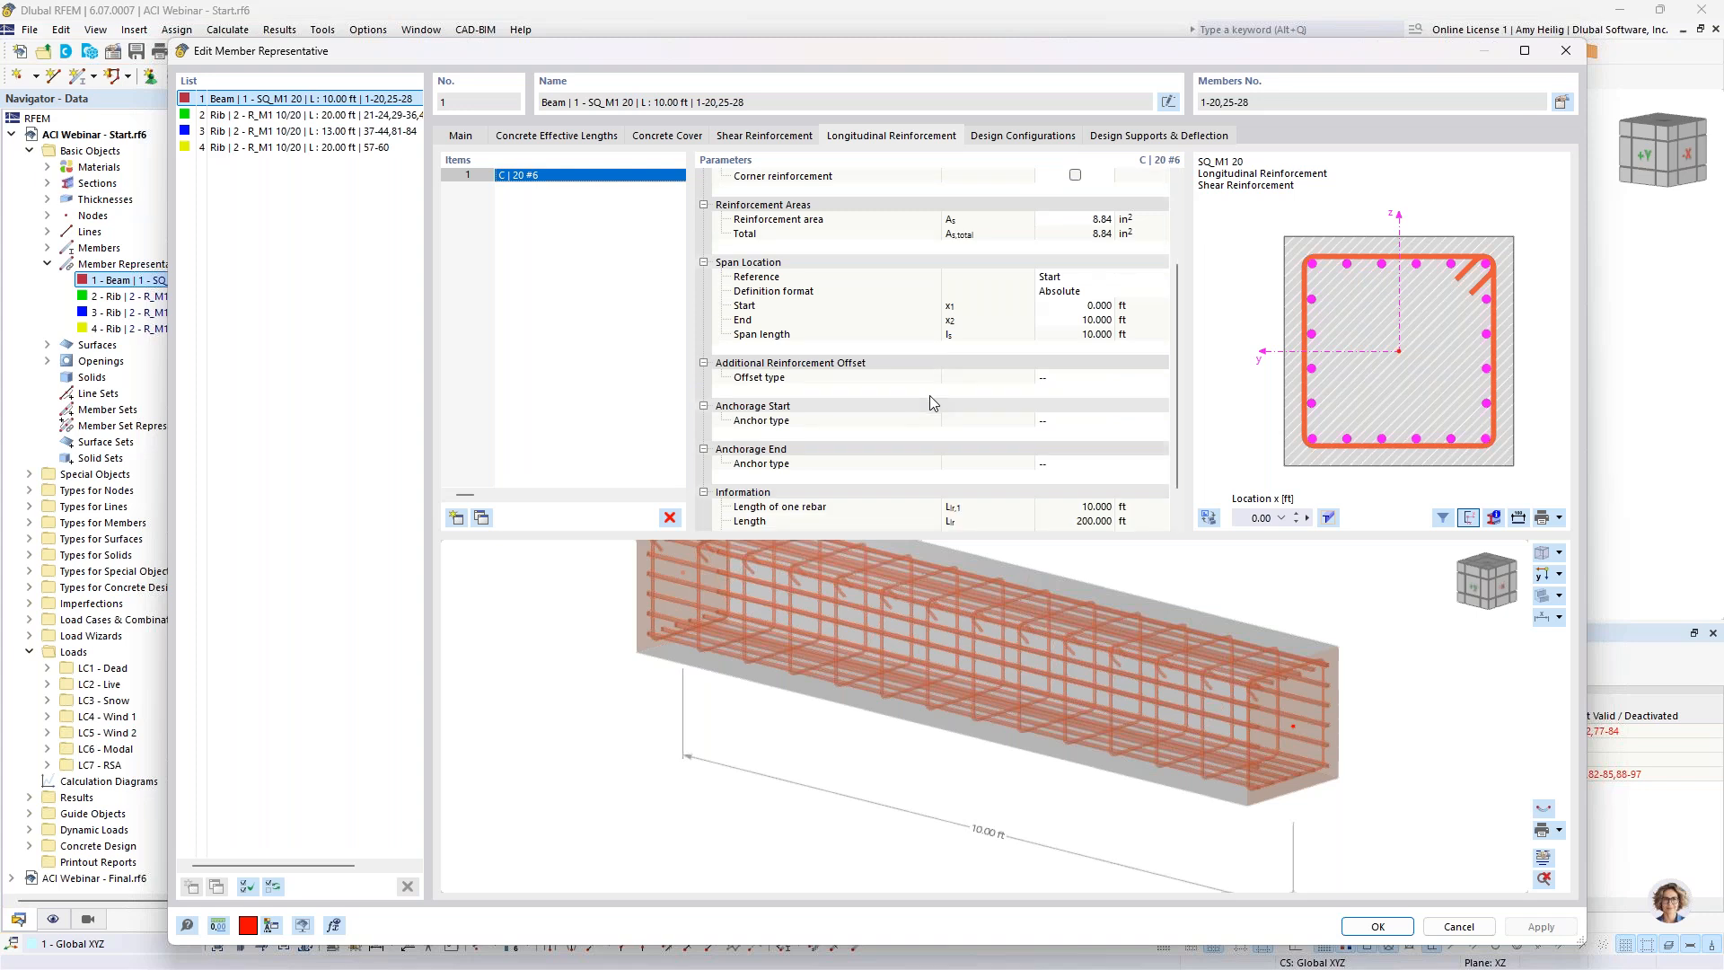
click(1040, 421)
click(1047, 422)
click(1000, 486)
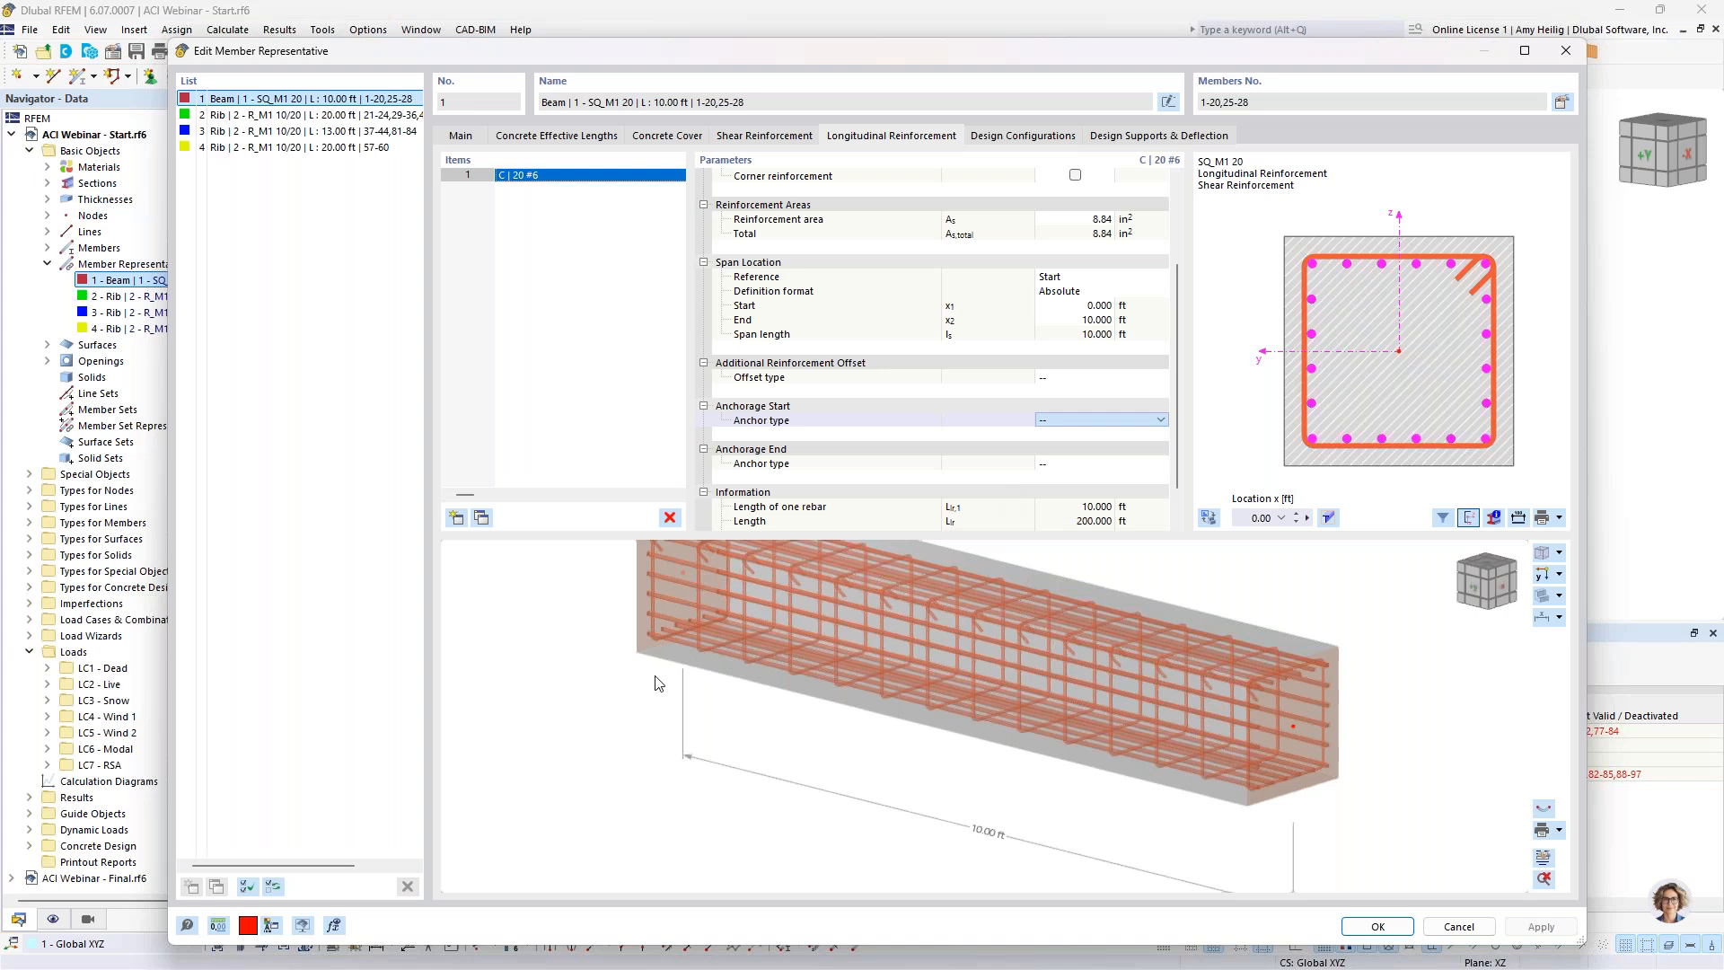
Step: Try the Straight anchor type for the start anchorage of the column's longitudinal bars, and set it back to none
scroll(736, 609, up, 2)
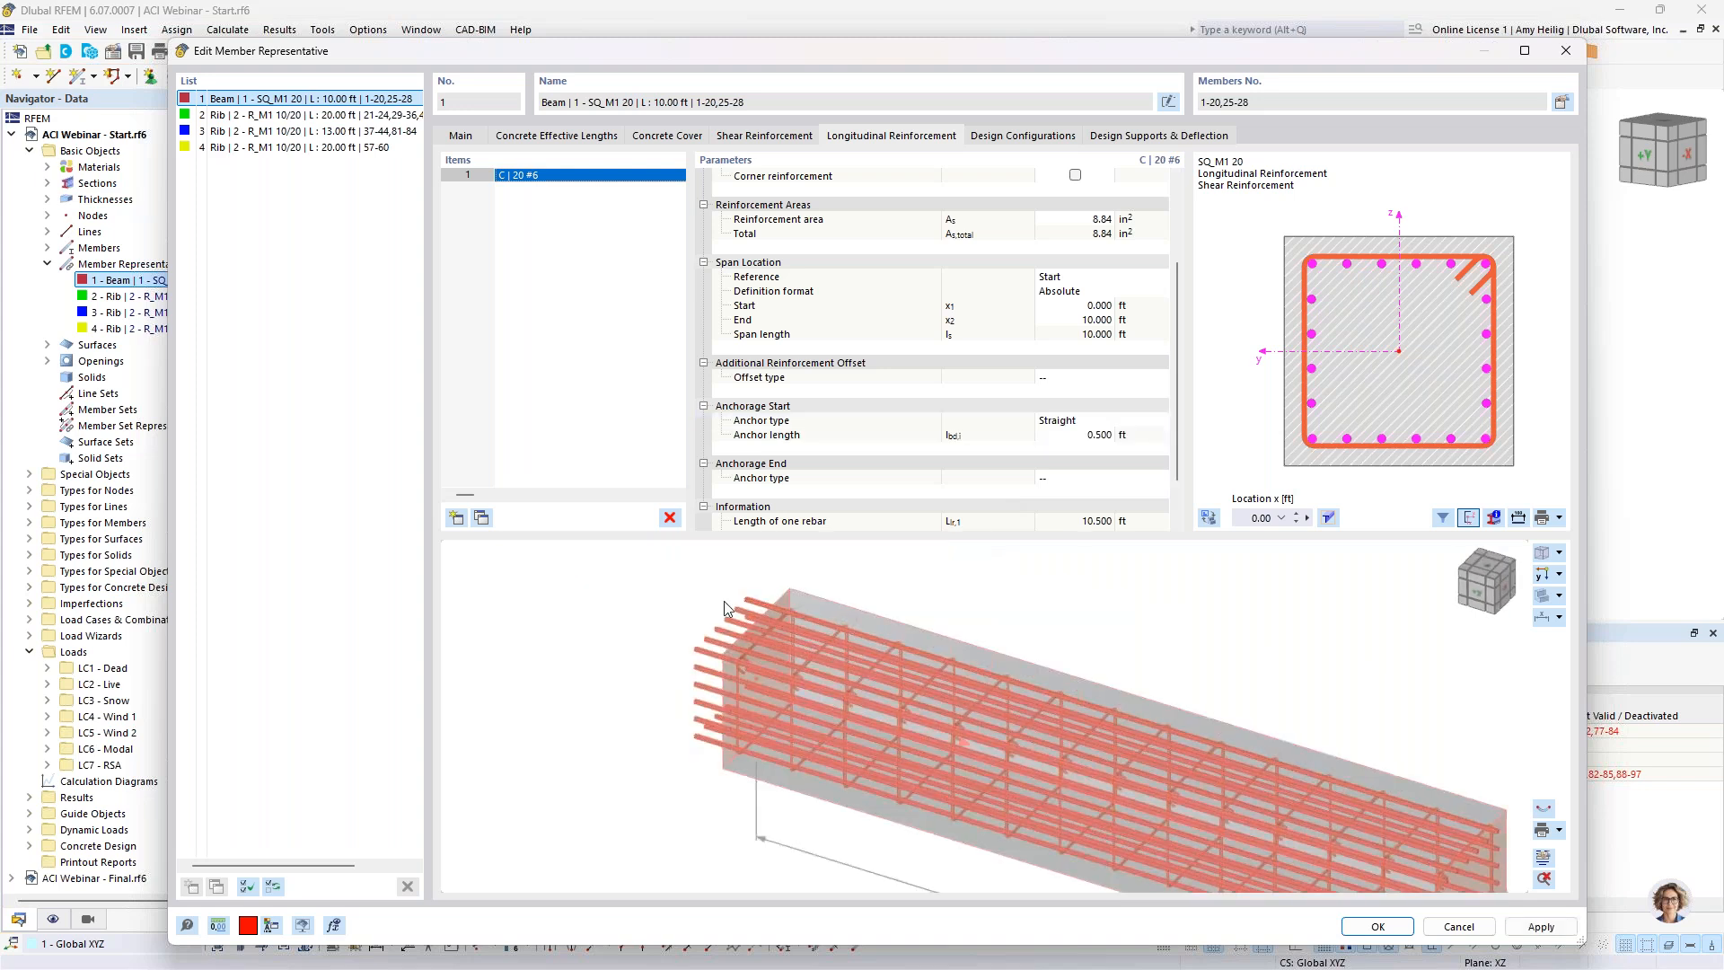
click(1103, 422)
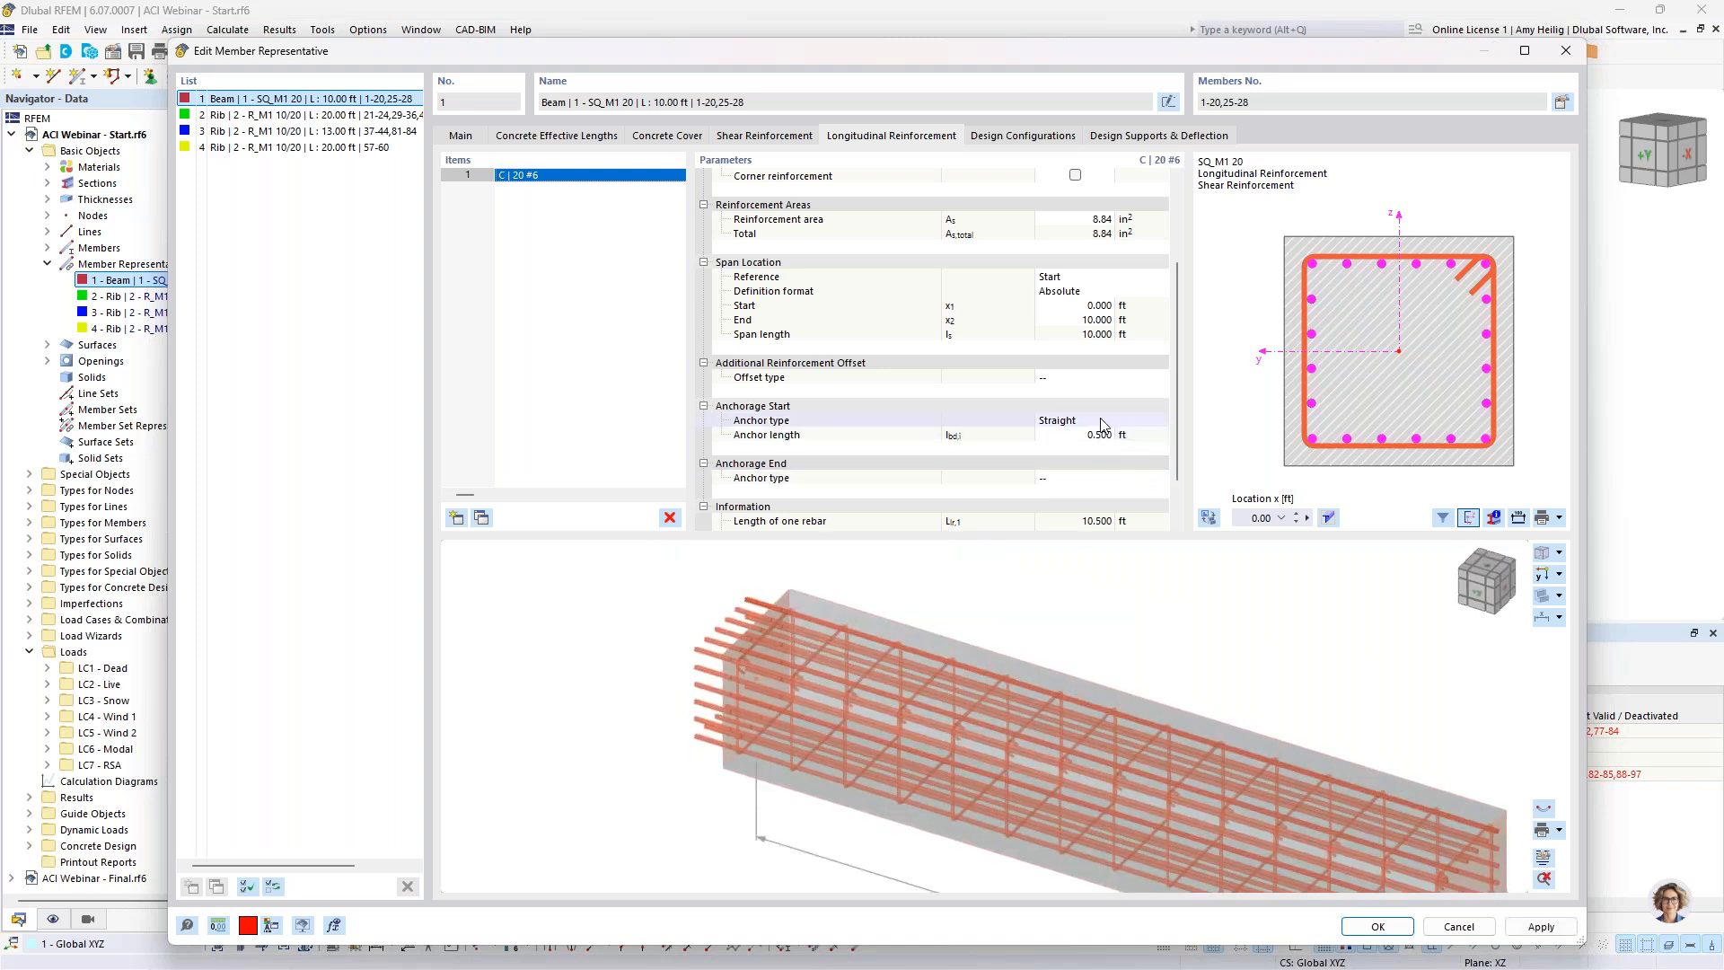
click(1113, 422)
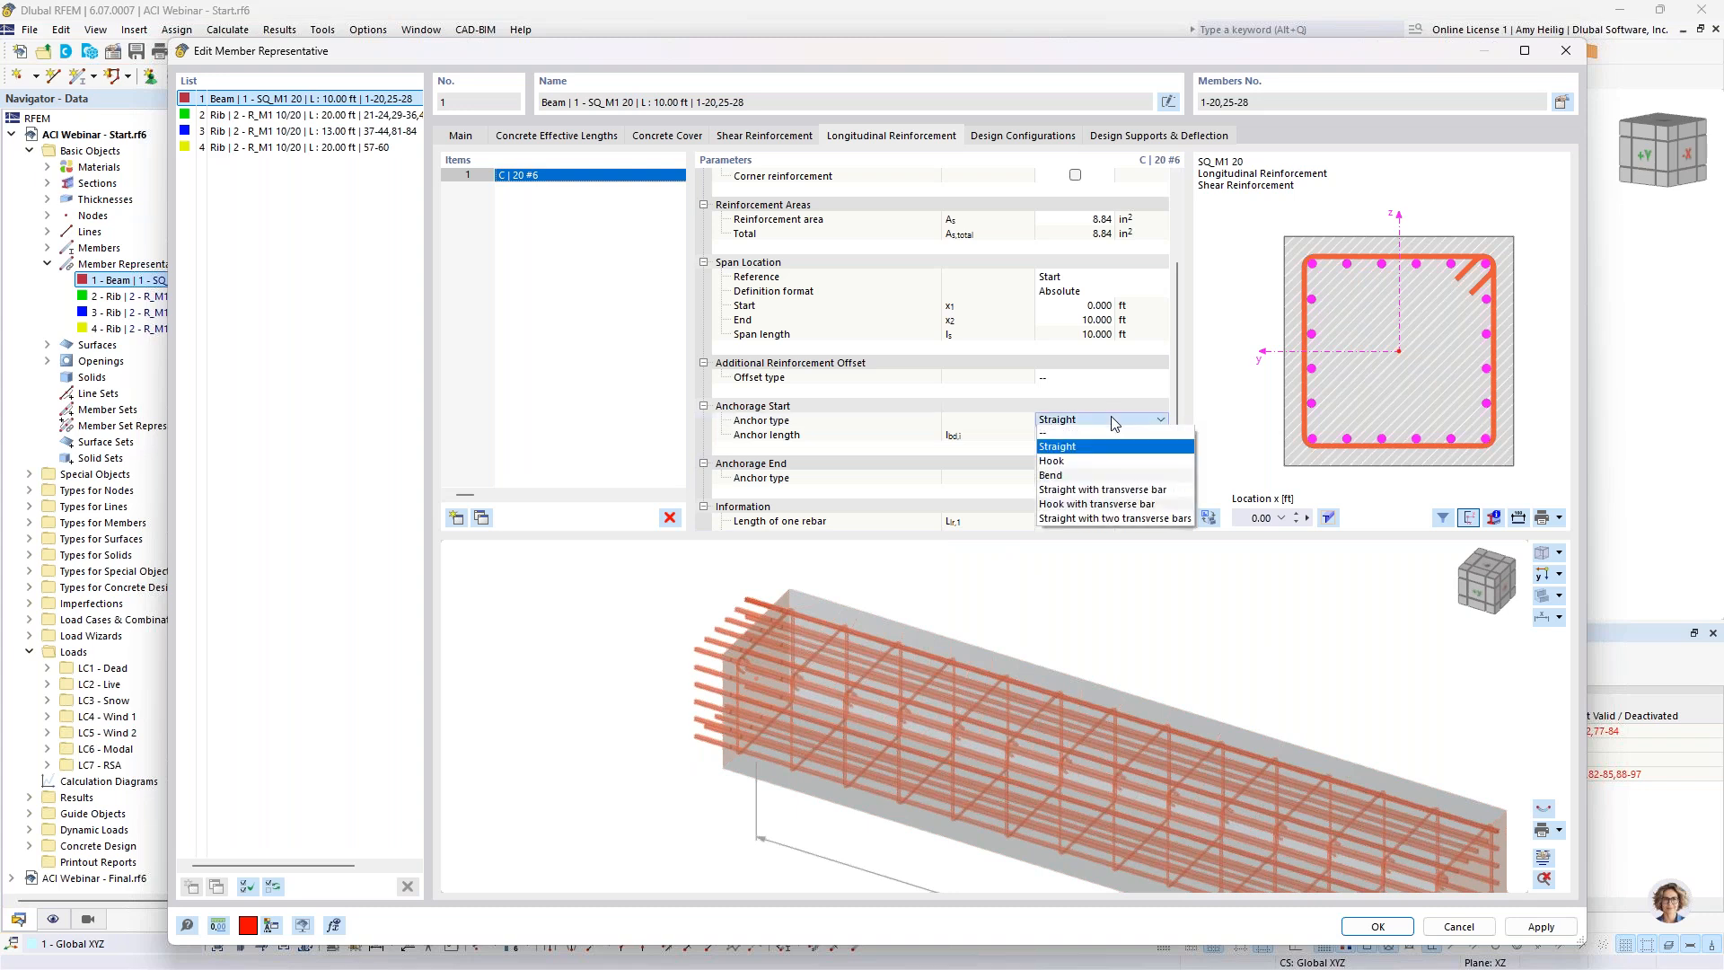
click(1089, 436)
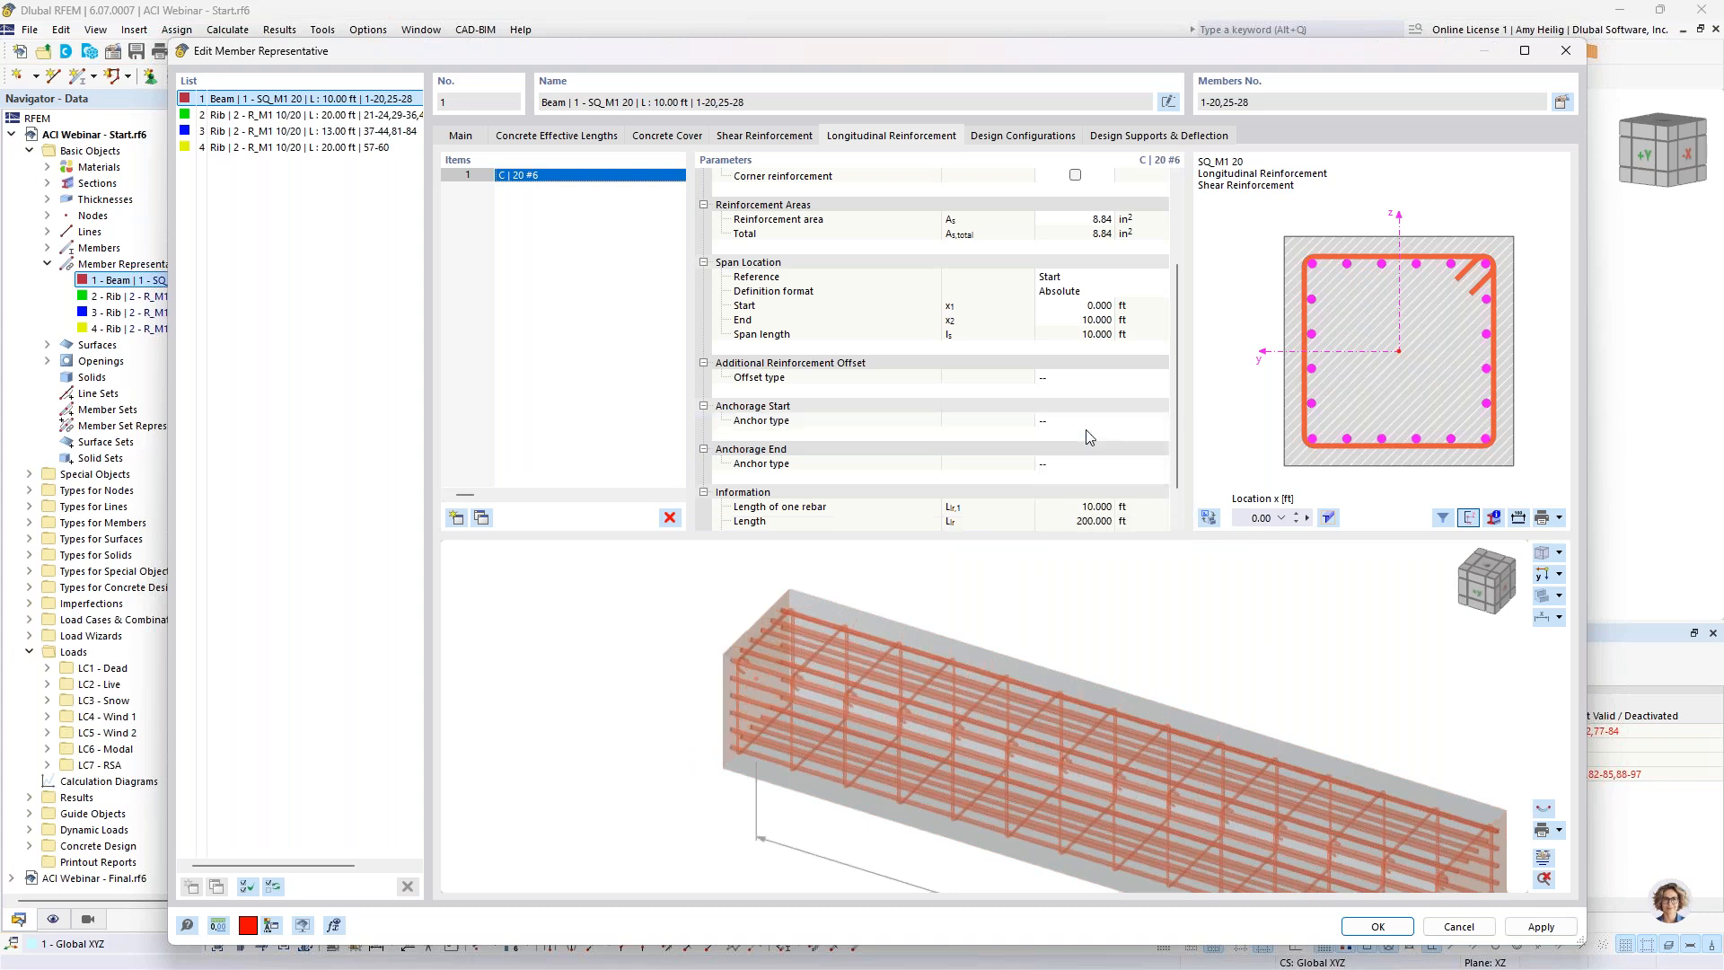
scroll(1038, 716, down, 1)
middle_drag(1039, 715, 927, 642)
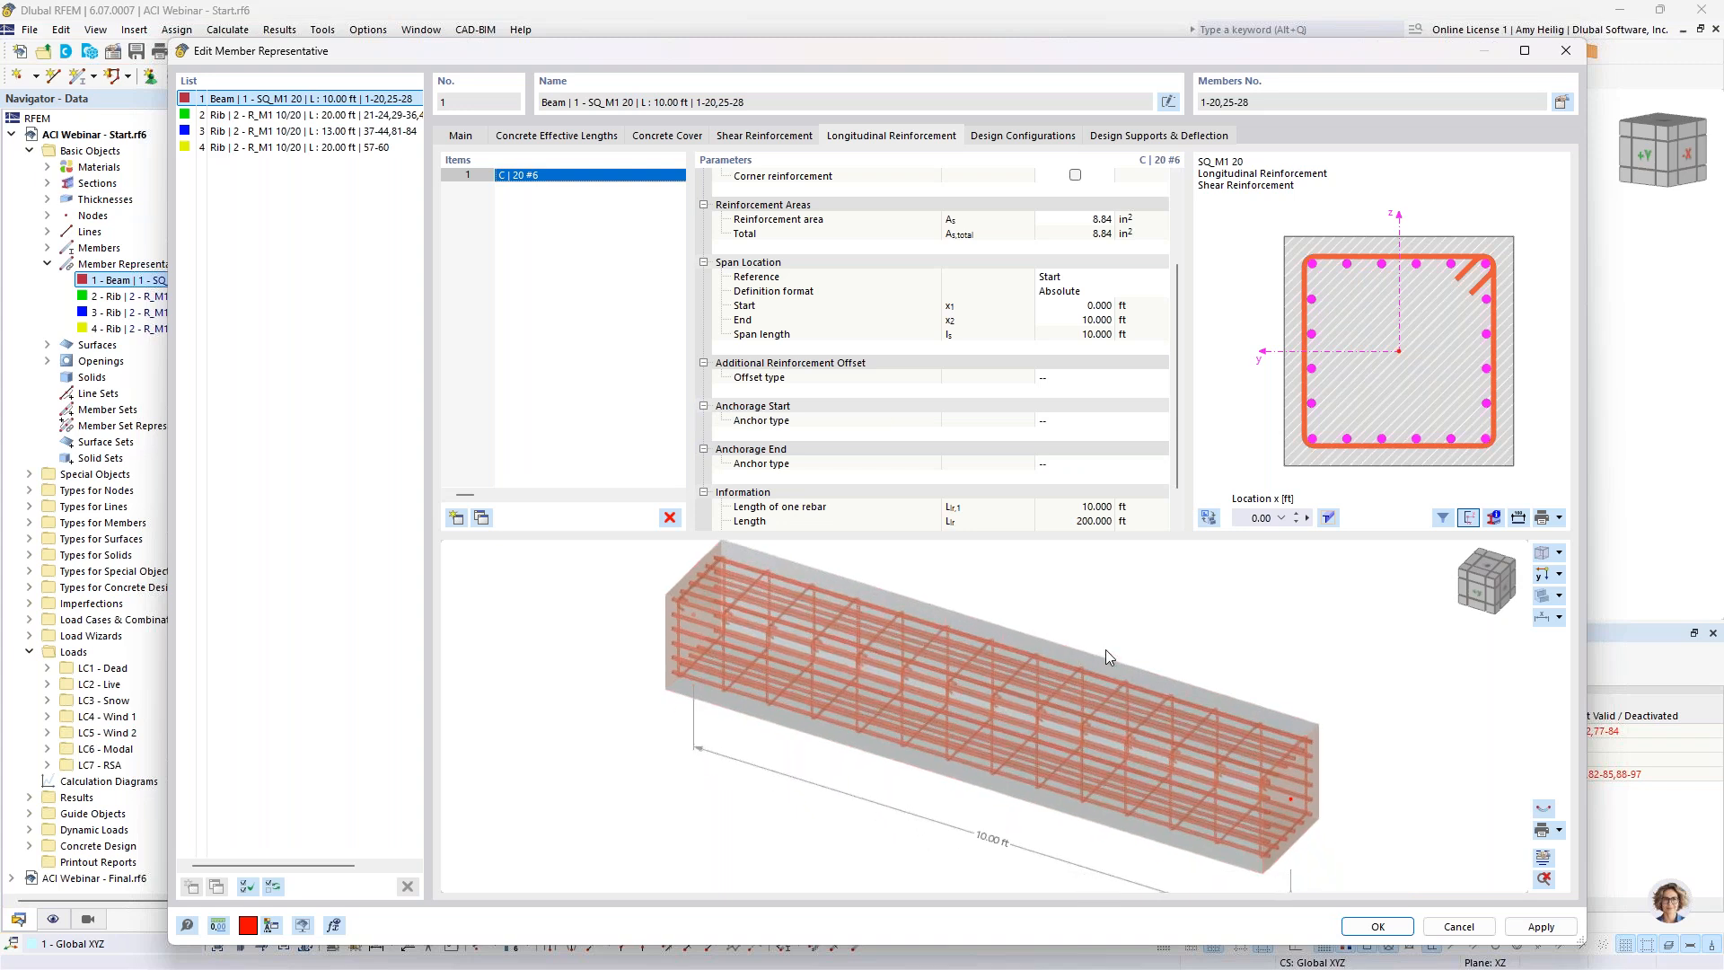
Step: Review the member design parameters of the column's default ACI 318-19 strength configuration without changing them
click(1024, 136)
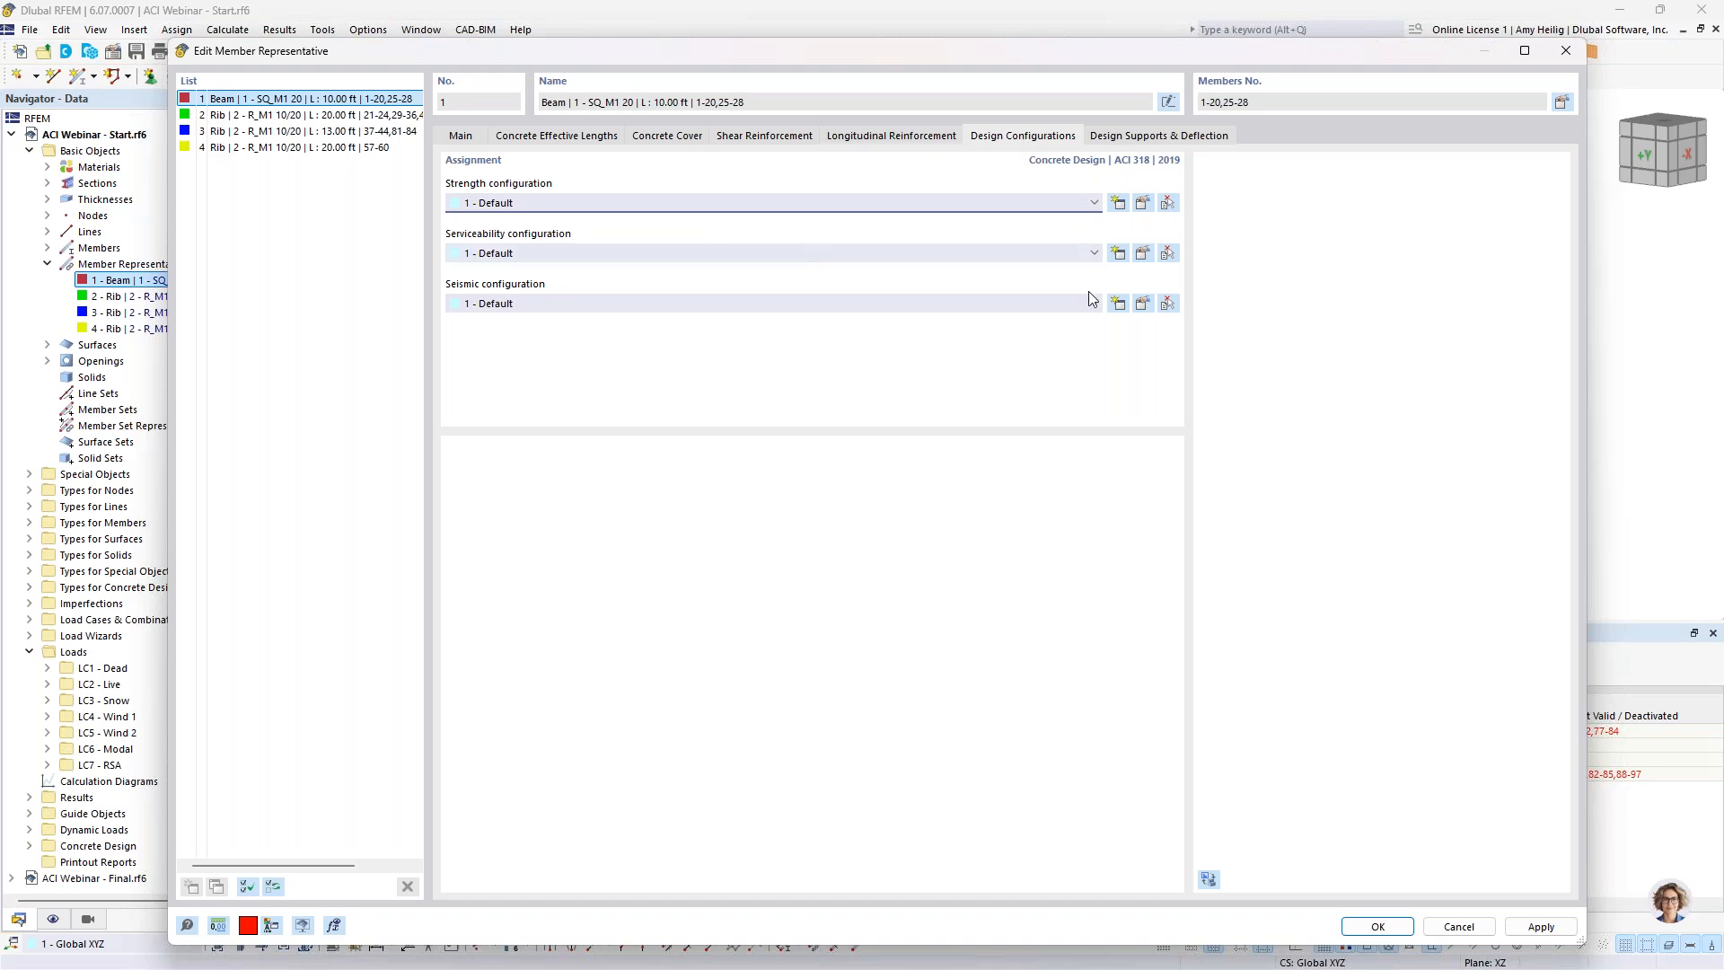
click(1142, 203)
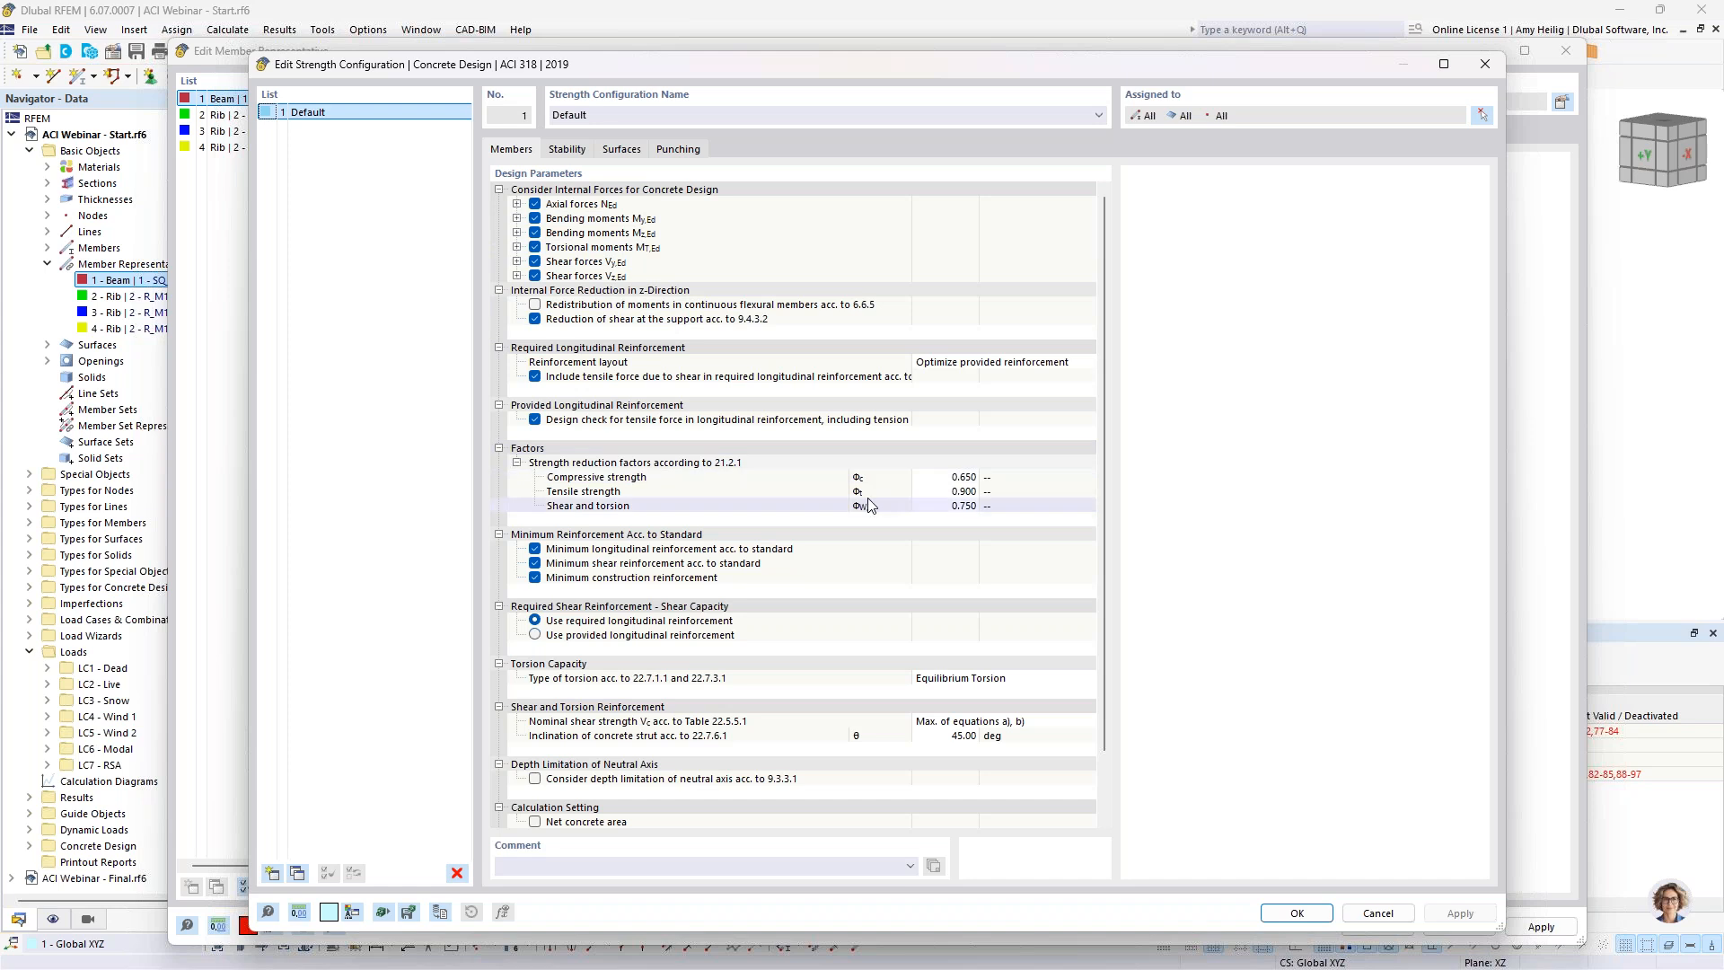
scroll(903, 560, down, 1)
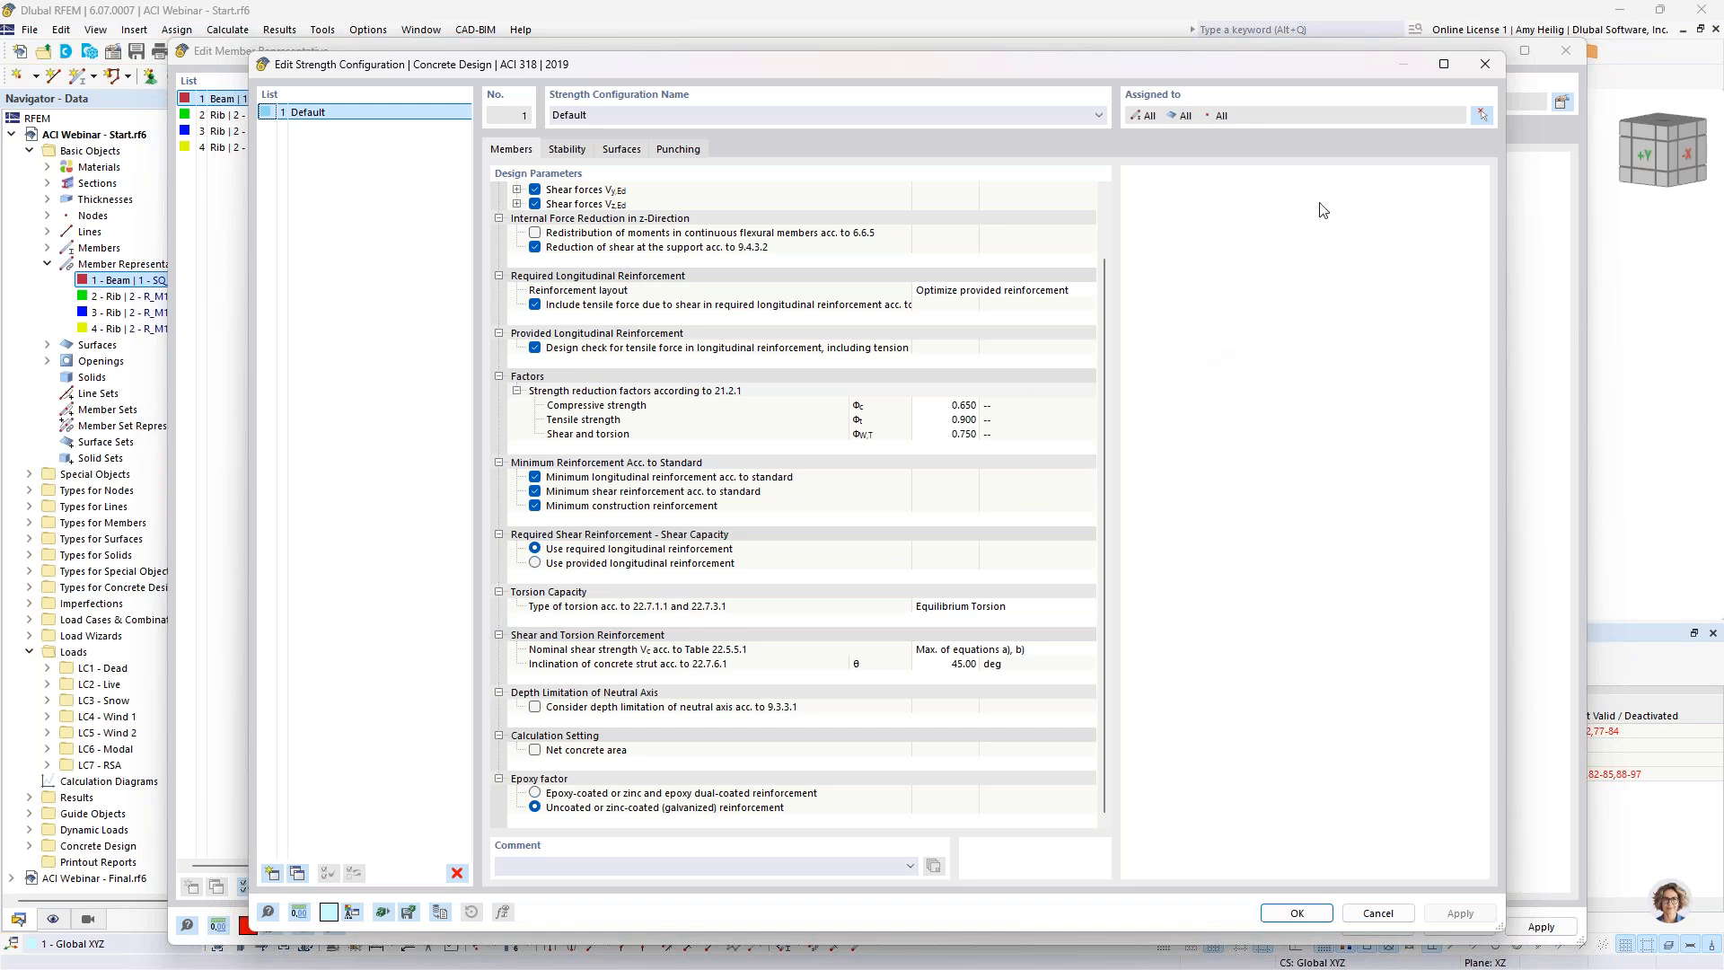
click(1378, 913)
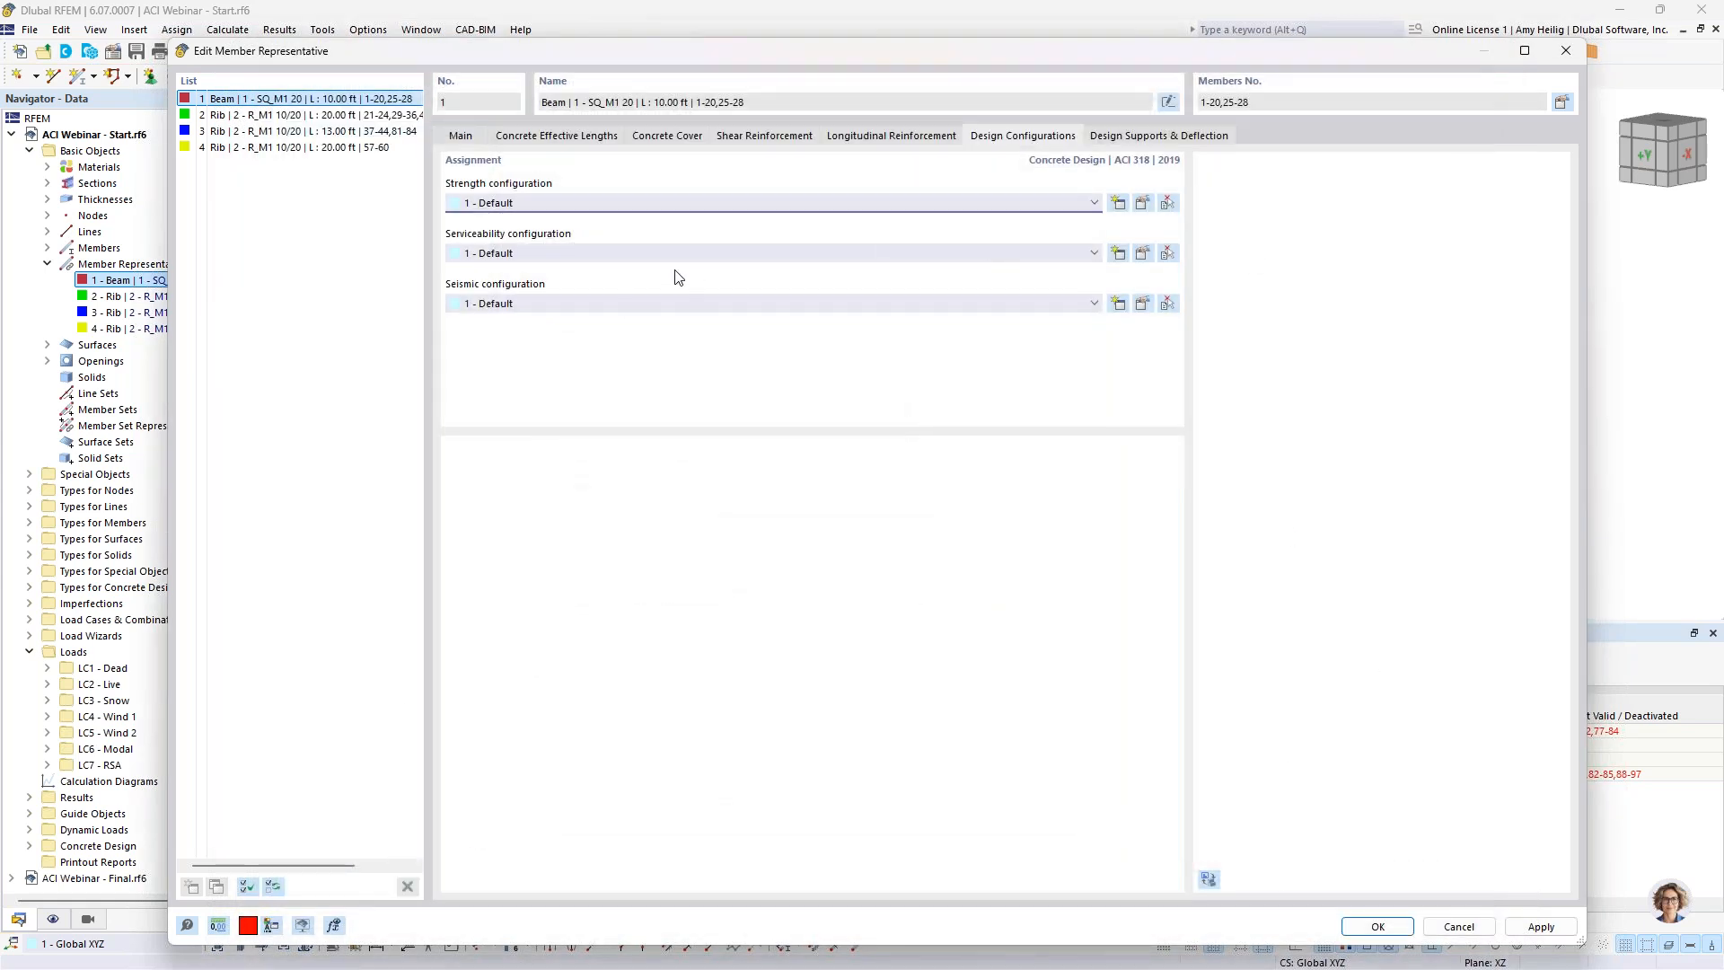
Step: Review the default serviceability configuration, including the ACI 435 option for time-dependent deflections, and discard any changes
click(1142, 253)
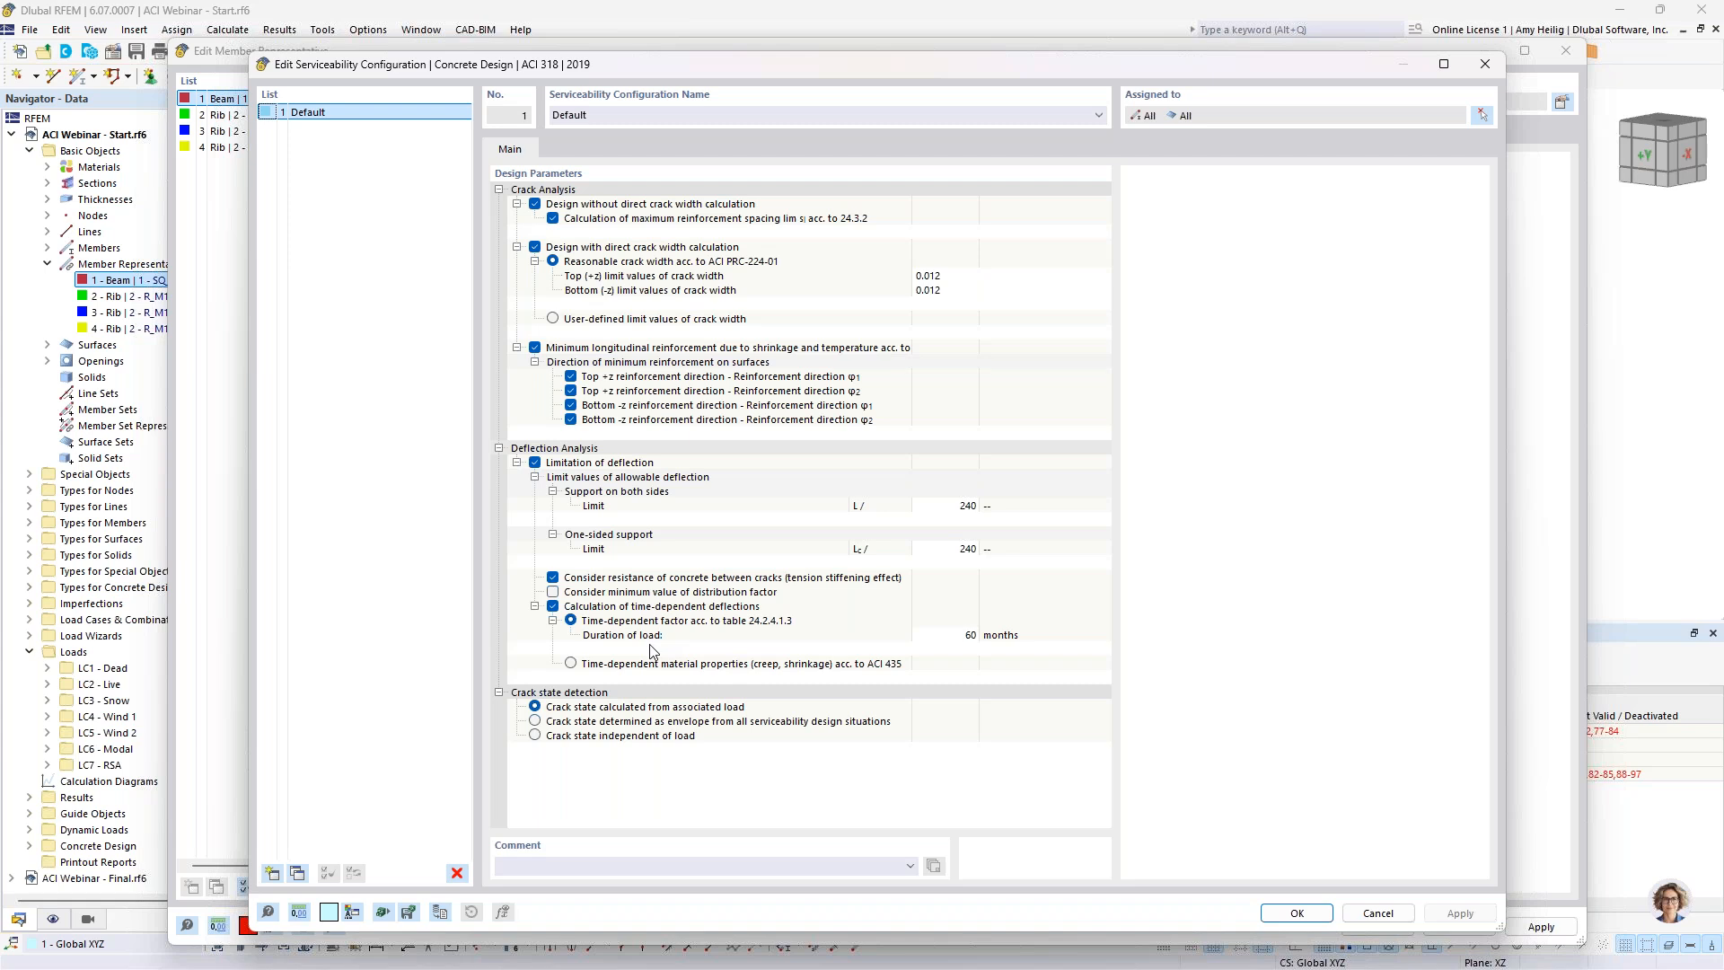
click(571, 665)
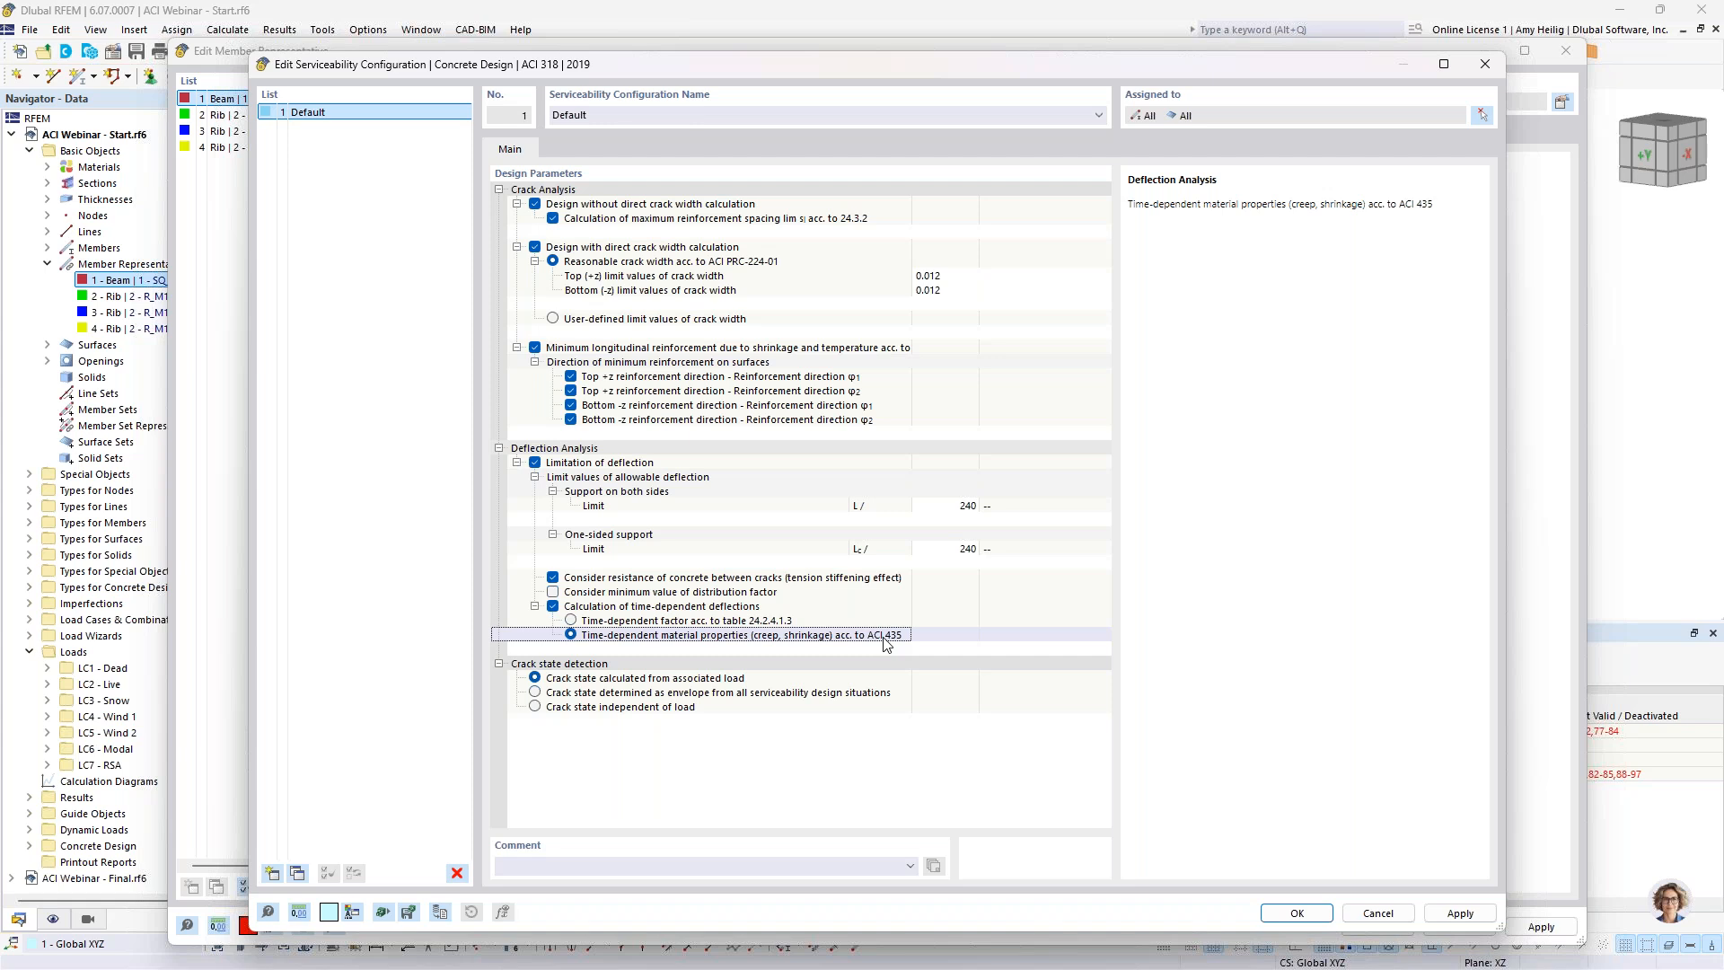
click(678, 621)
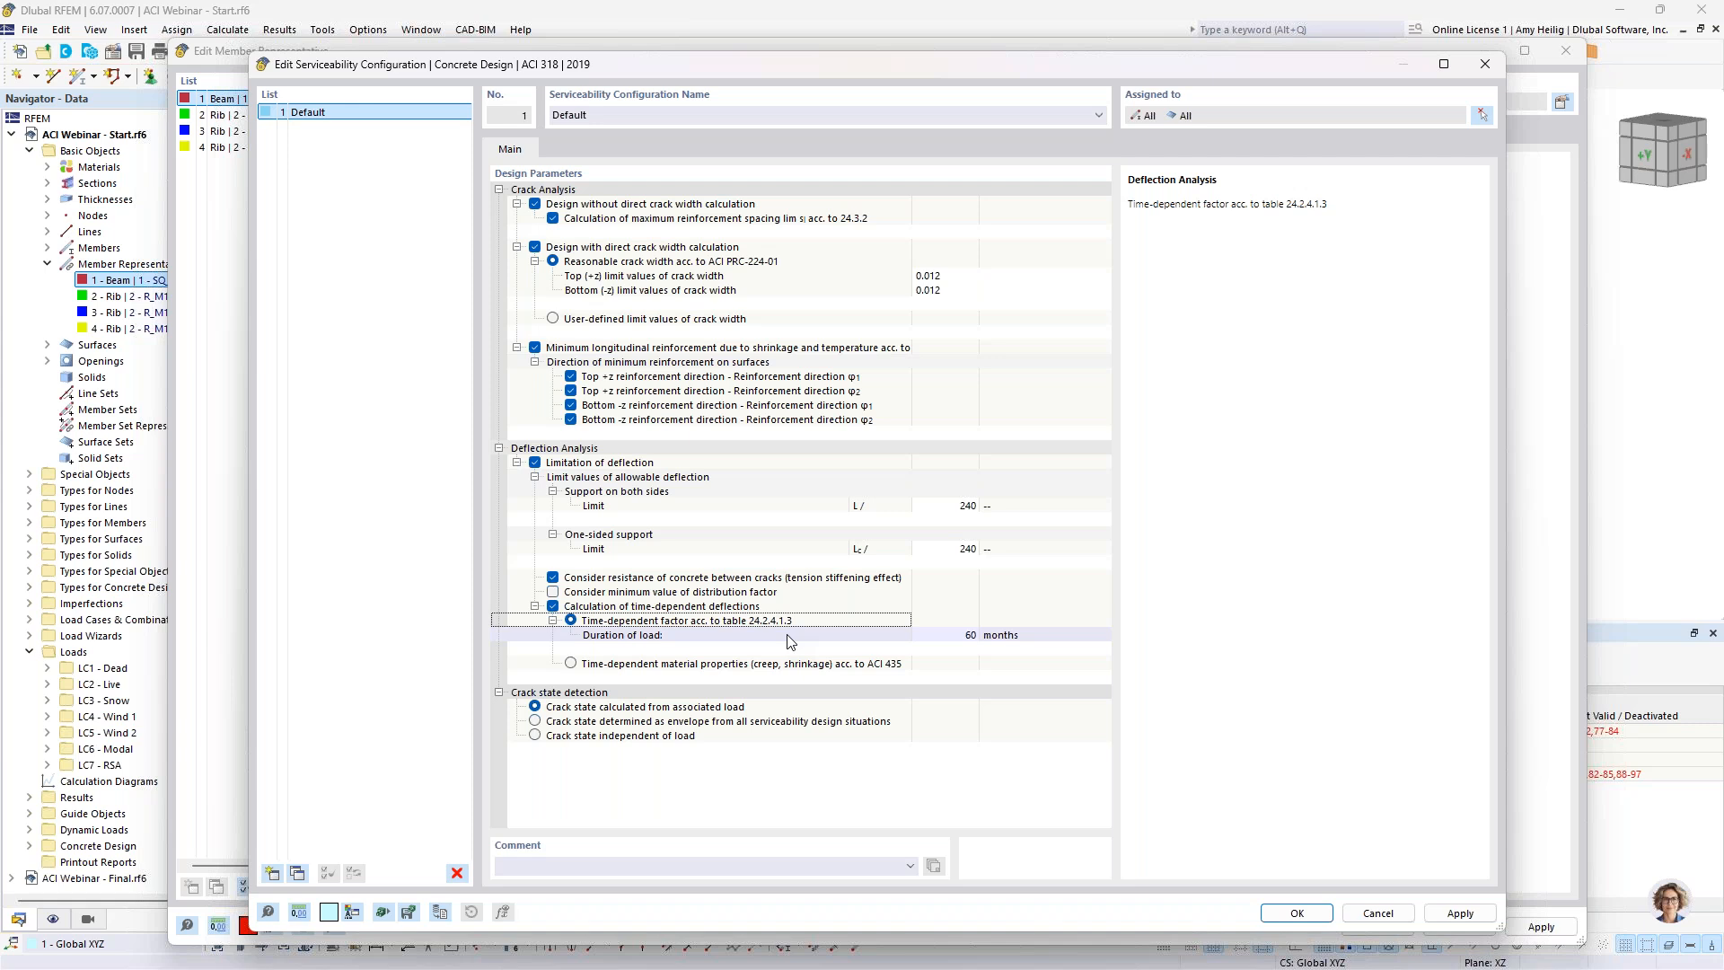
click(1378, 913)
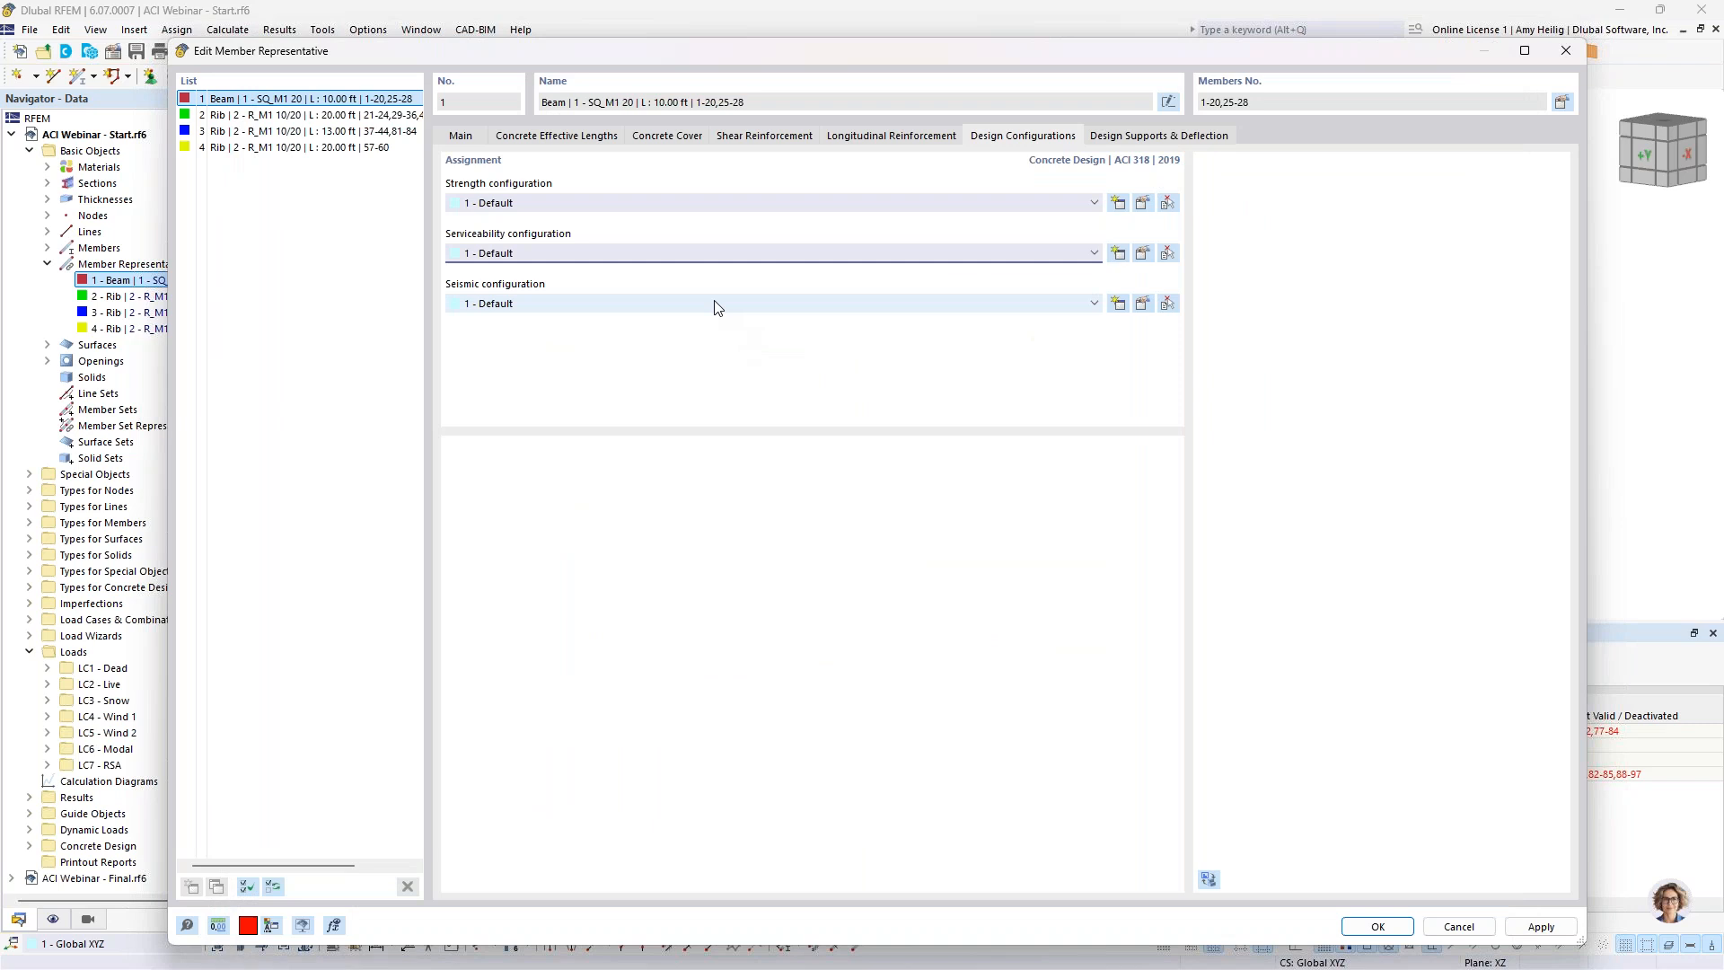
Step: Review the default seismic configuration's options for seismic design category and frame type without changing them
click(1142, 303)
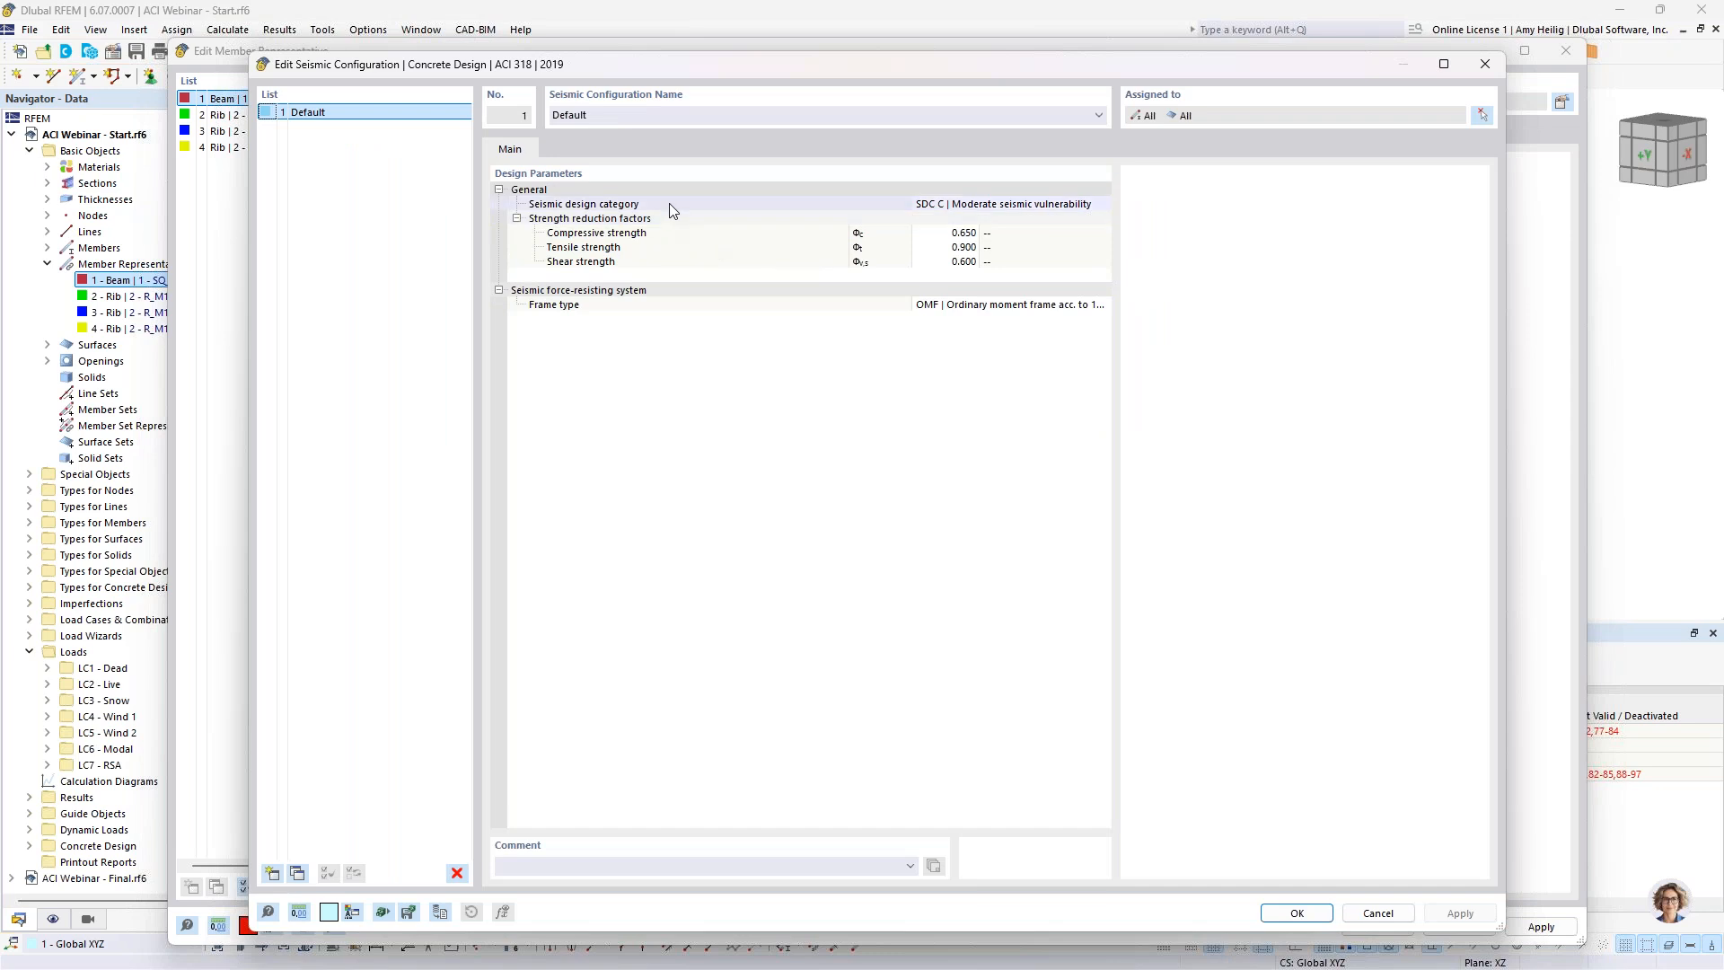
click(953, 205)
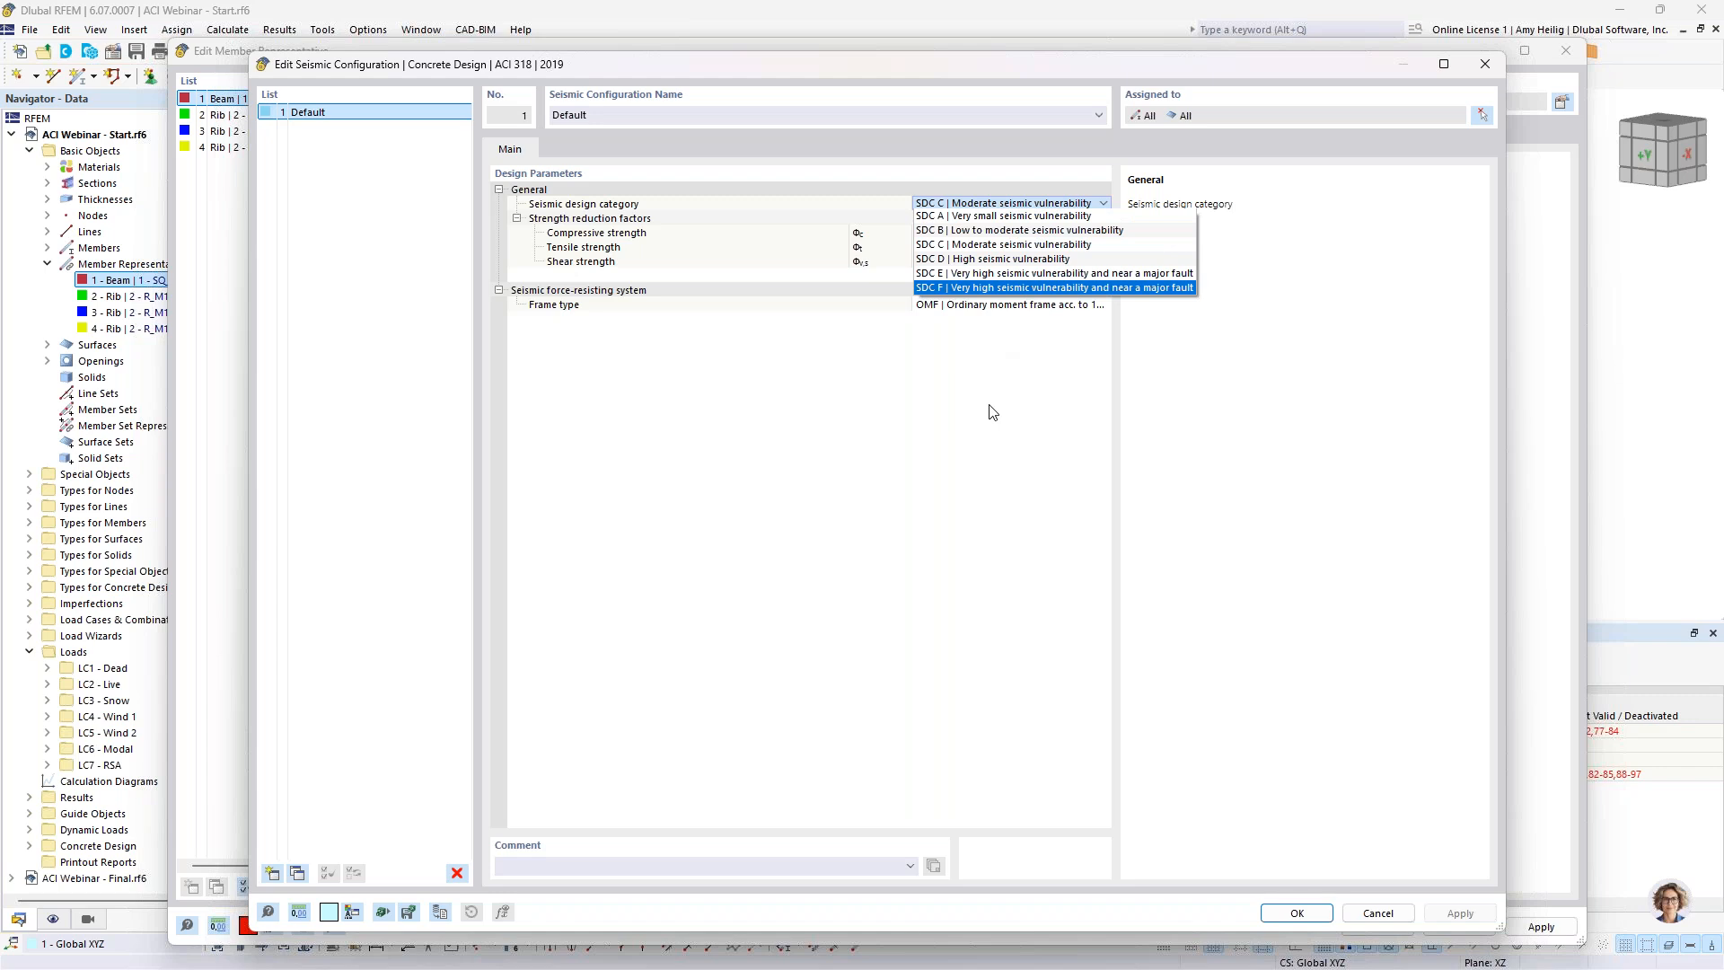
click(1022, 305)
click(1026, 305)
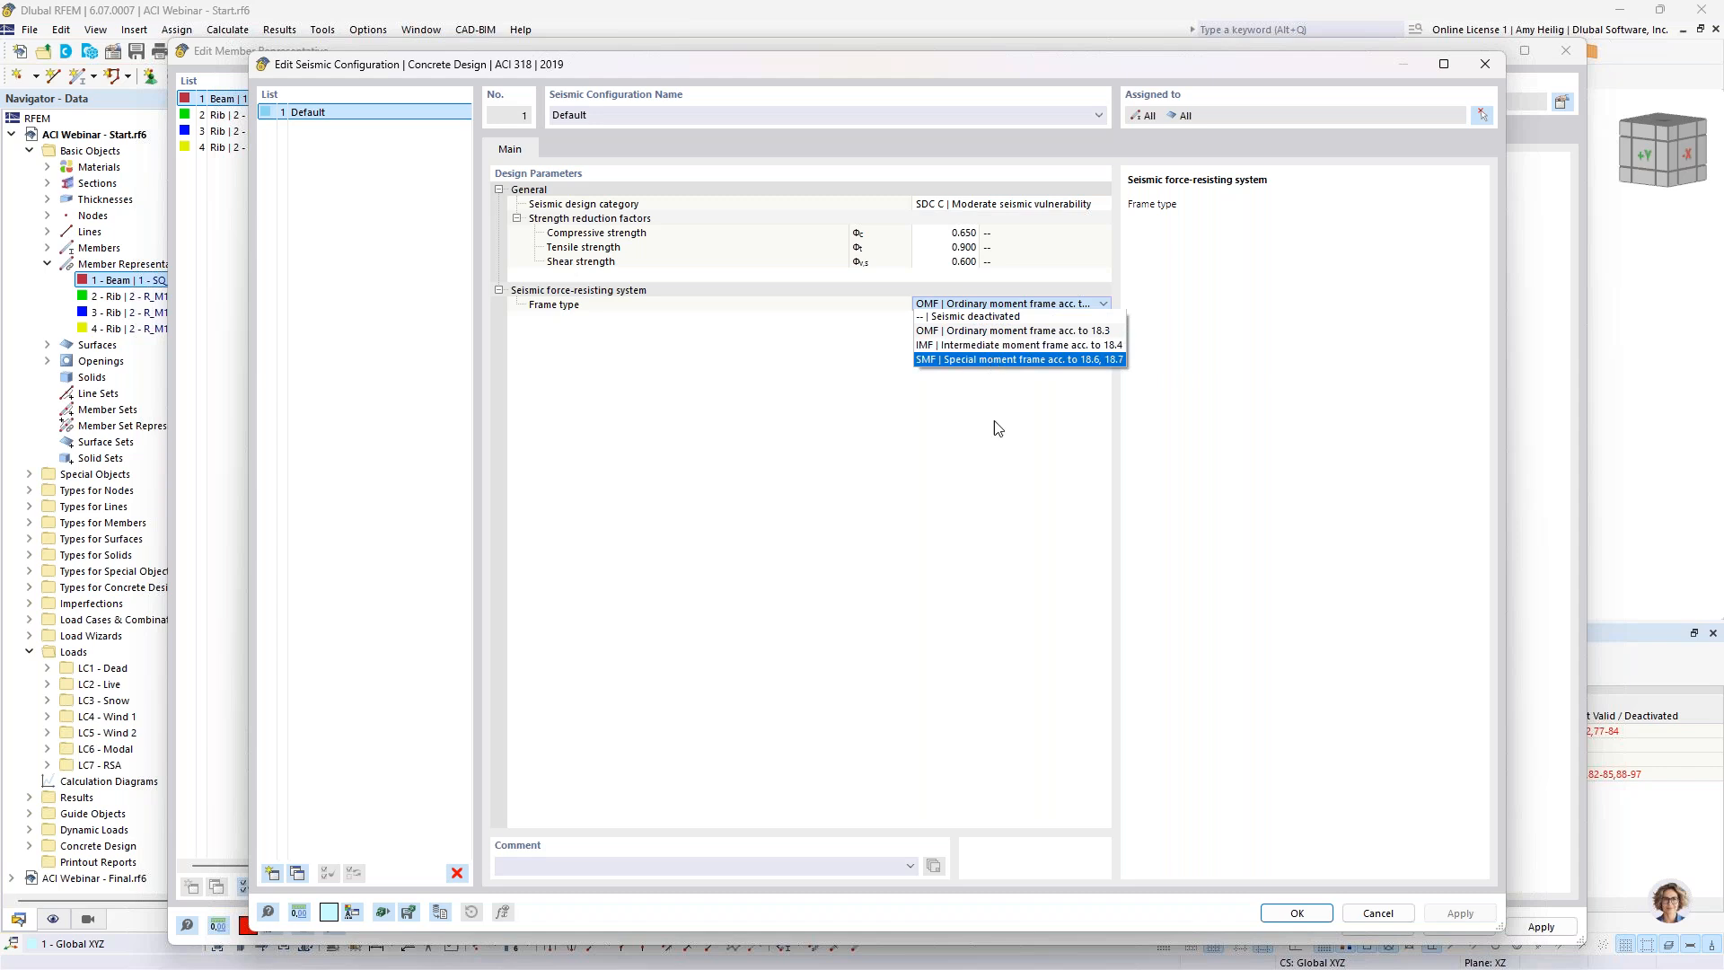
click(992, 463)
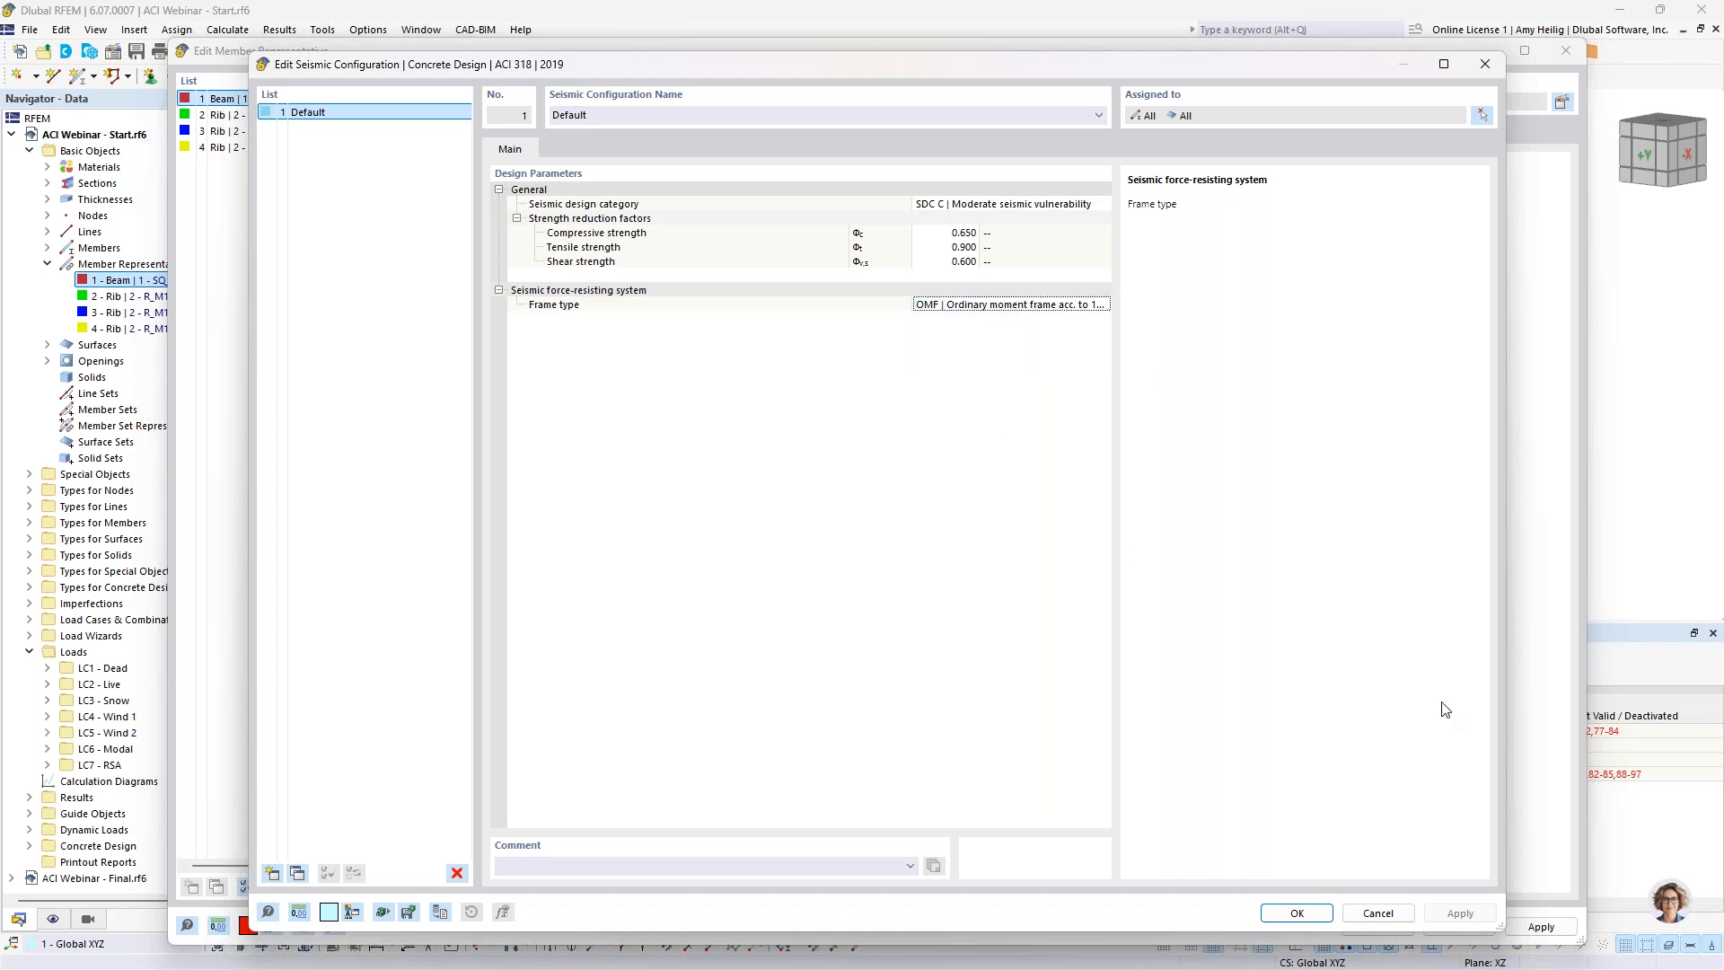
click(1367, 916)
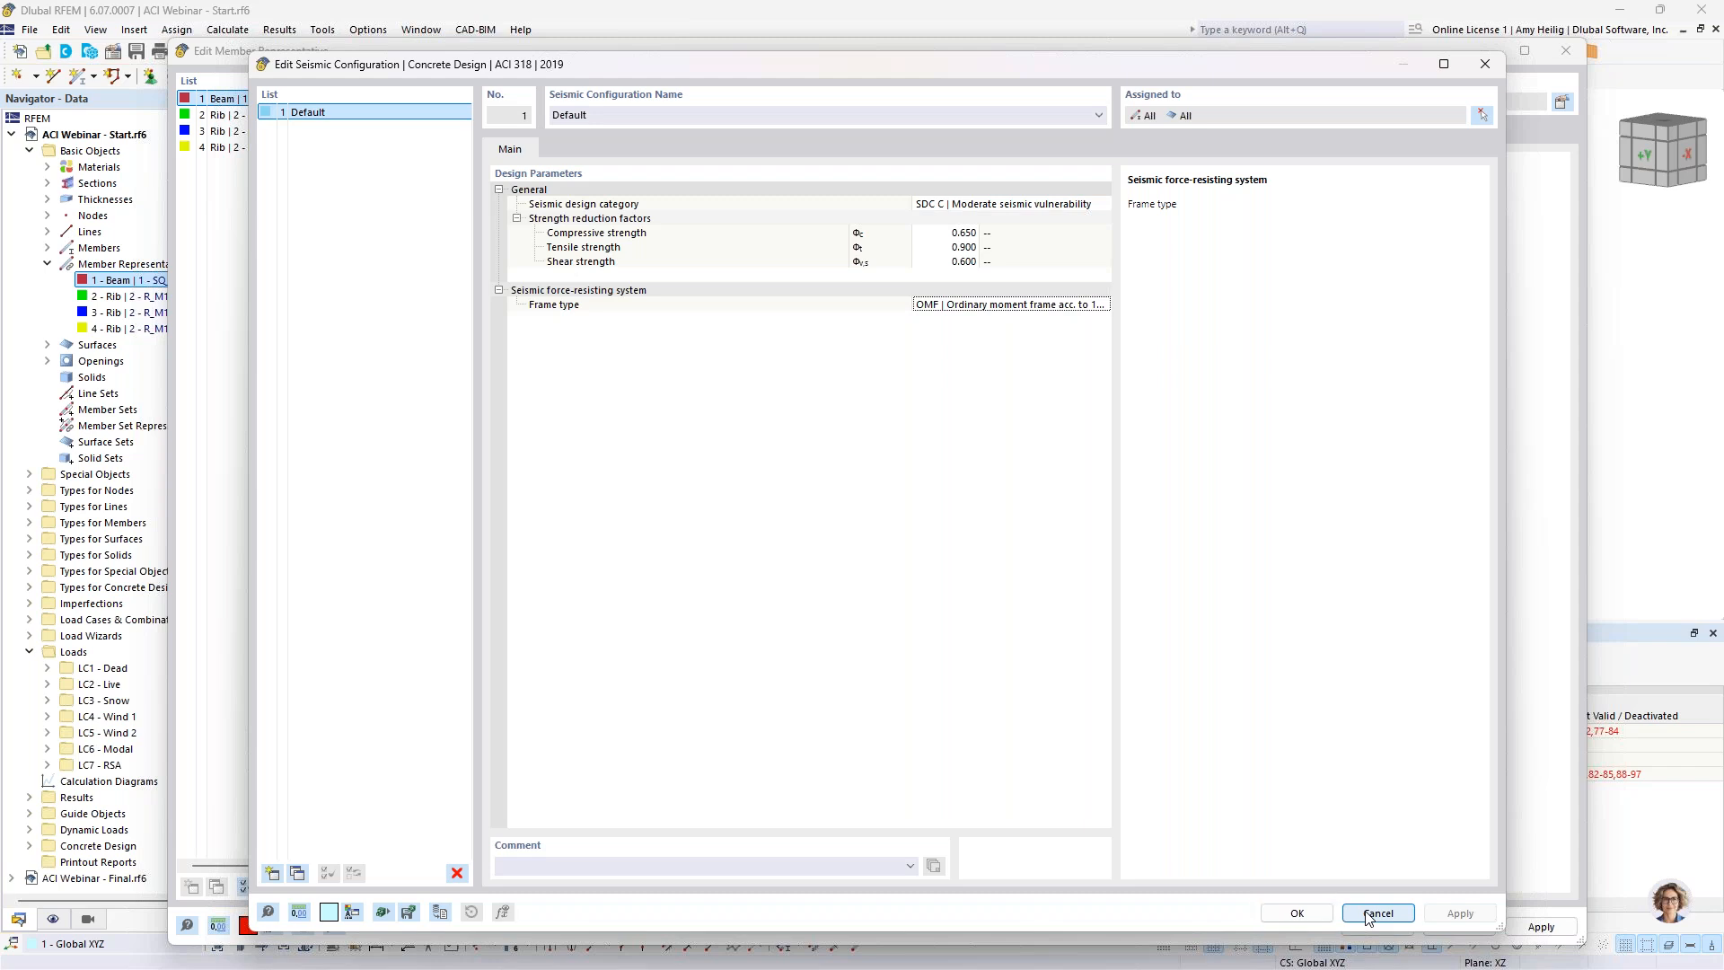
Step: Review the column representative's design supports and deflection settings, and close the representative
click(1139, 134)
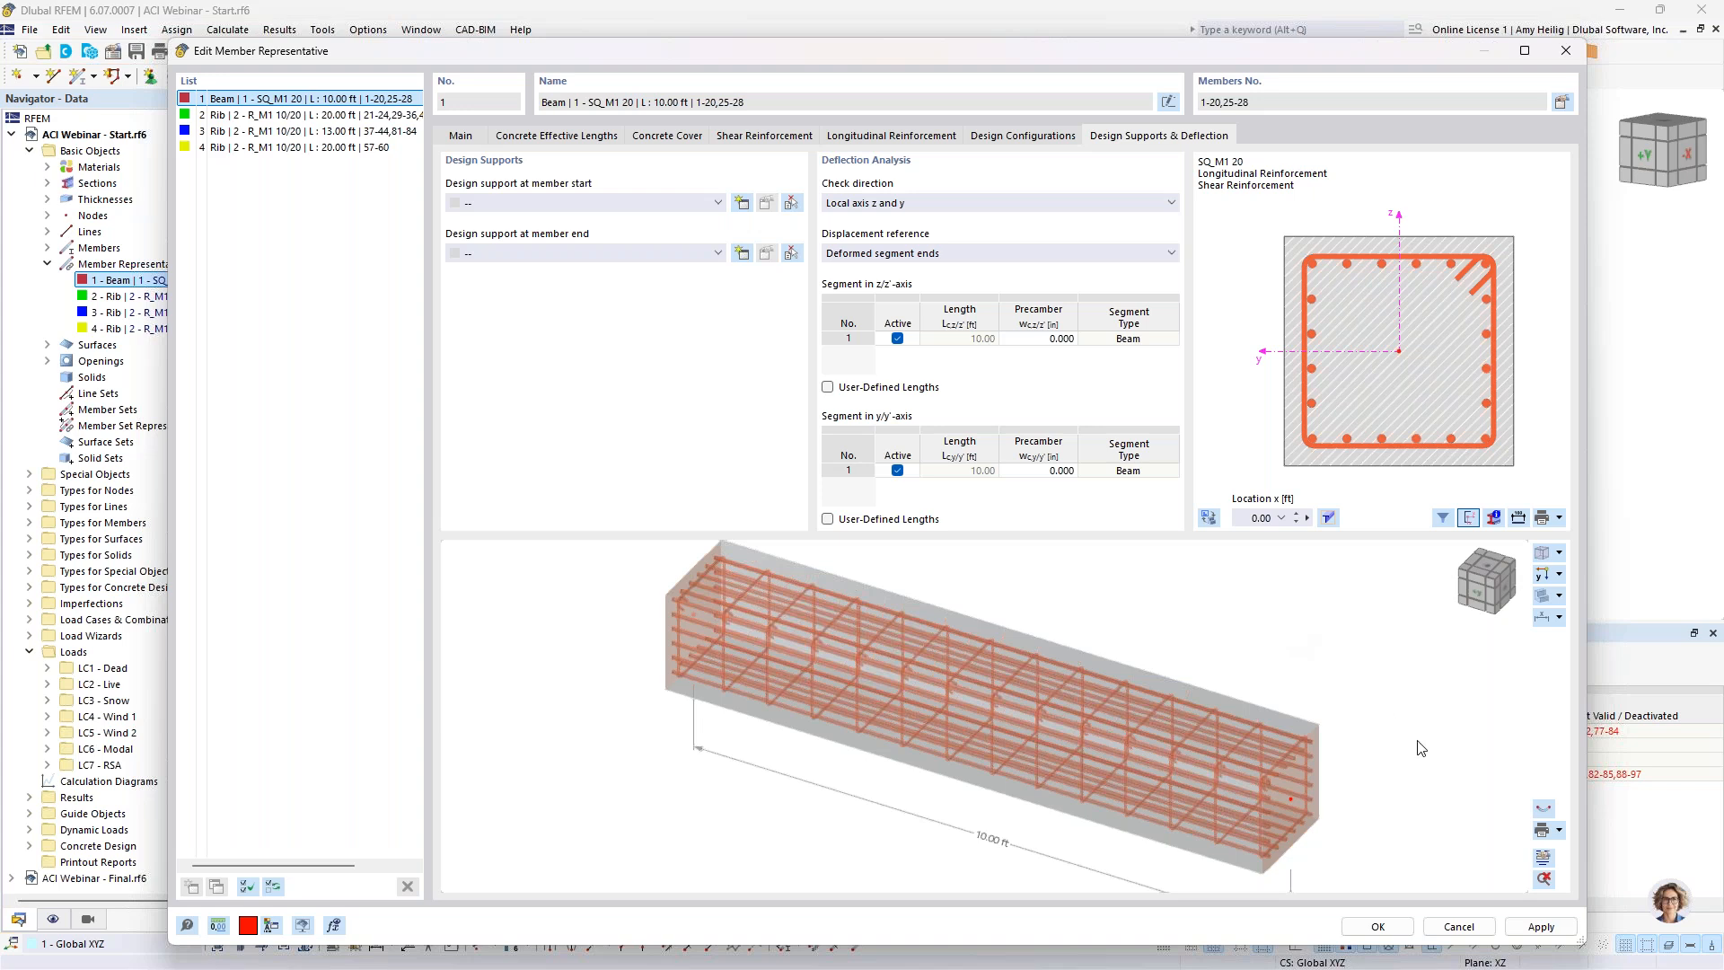
scroll(1335, 768, down, 2)
middle_drag(1335, 768, 1253, 745)
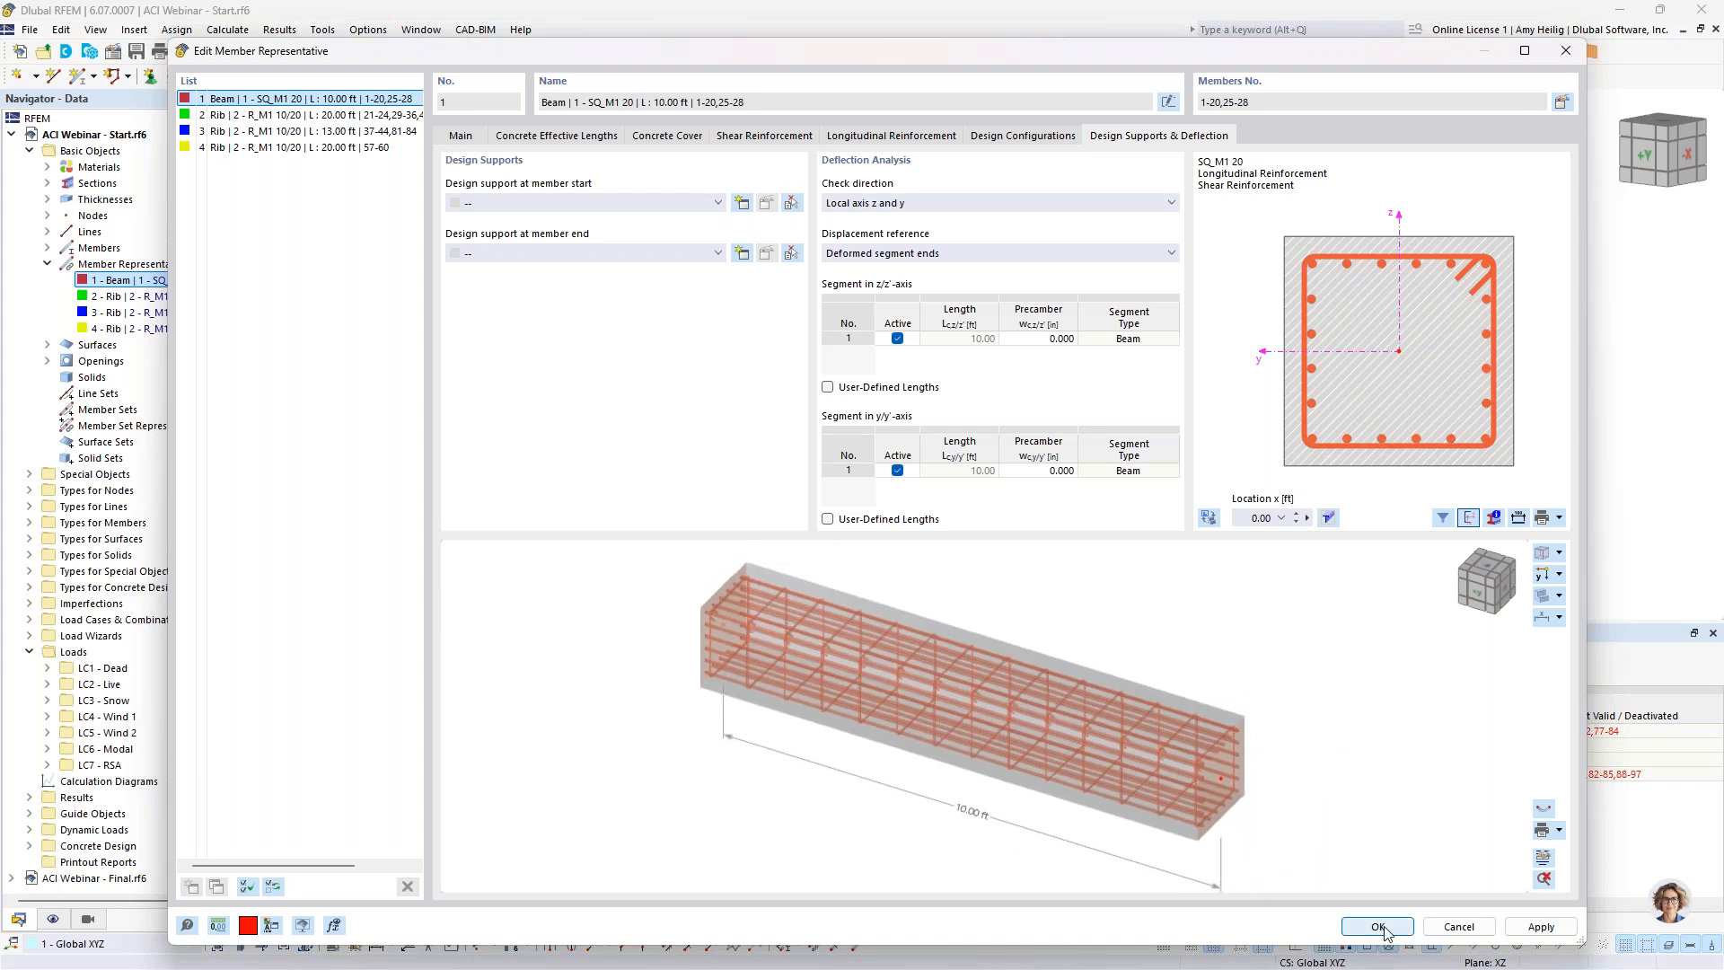
click(1380, 926)
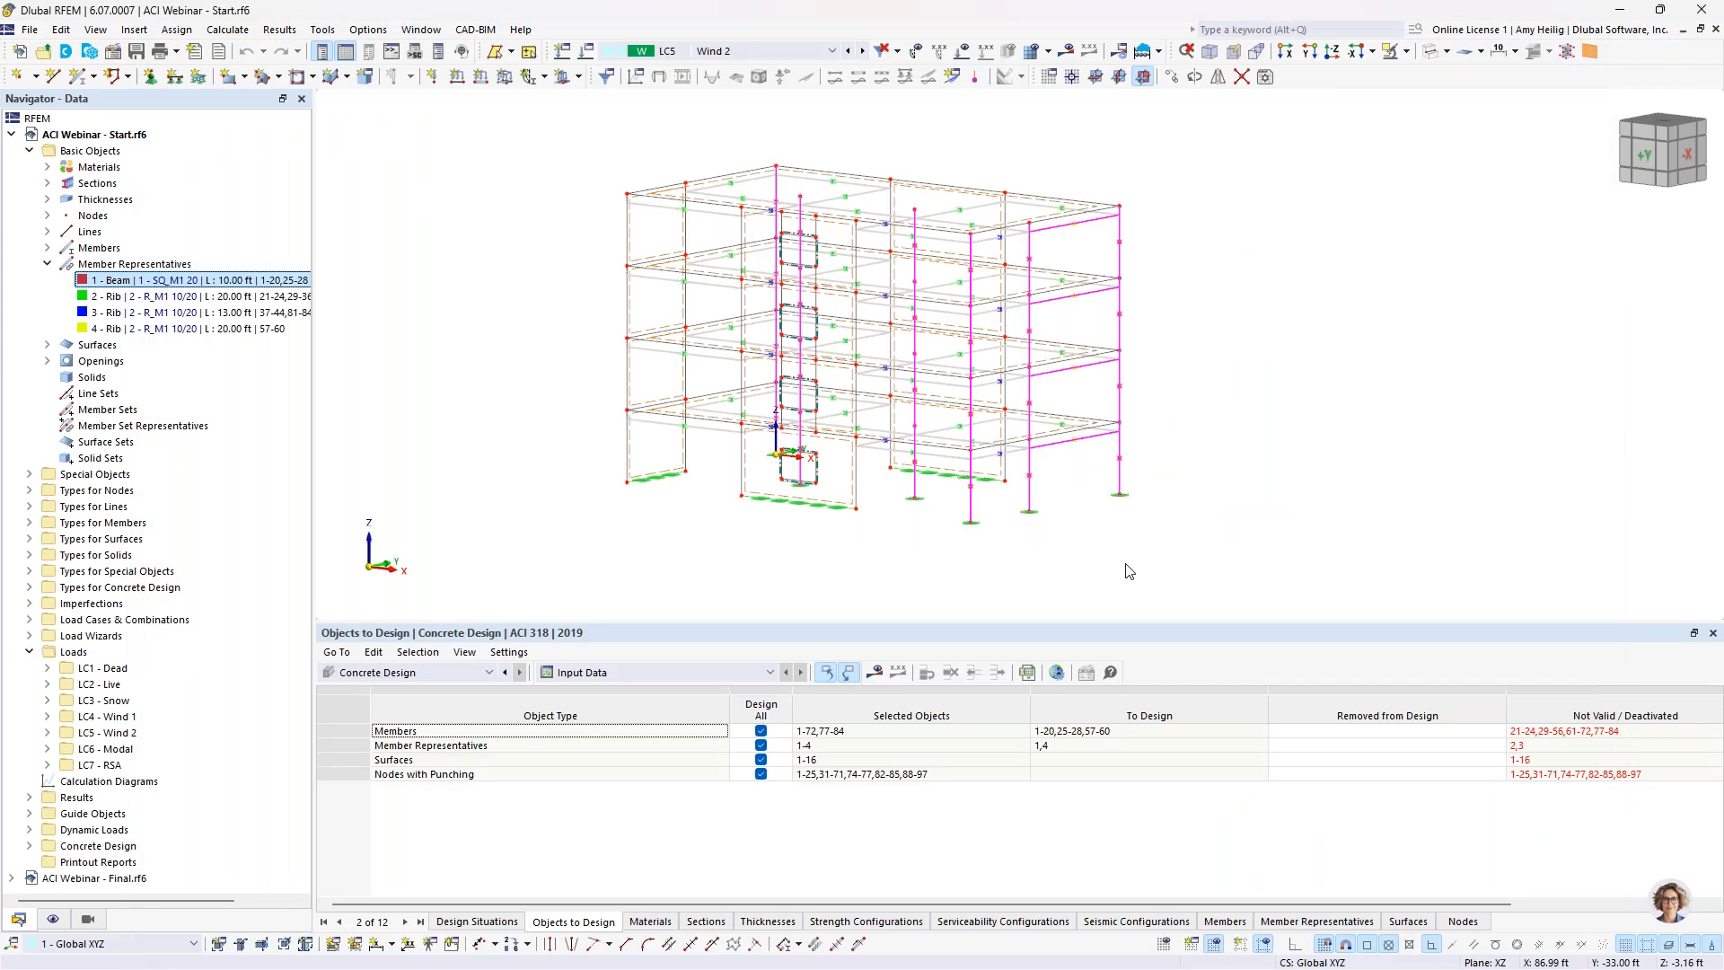
Step: Switch the building model from wireframe back to transparent solid display and inspect its beams
click(1430, 54)
click(1430, 54)
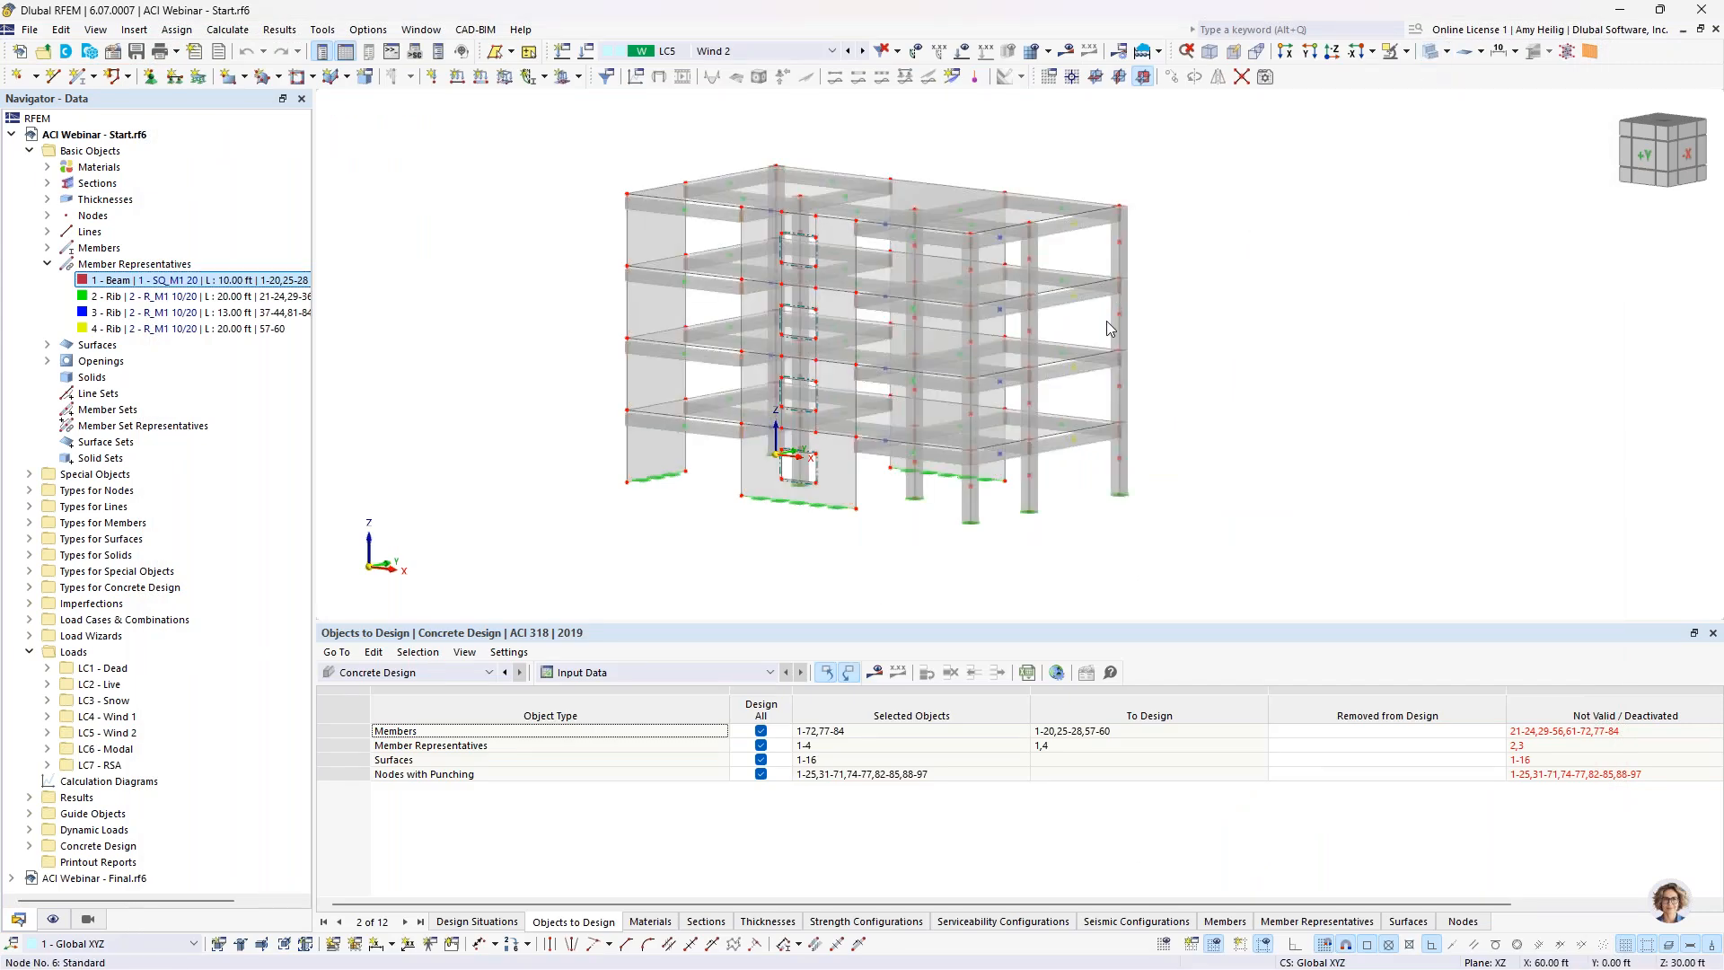
scroll(1089, 449, up, 3)
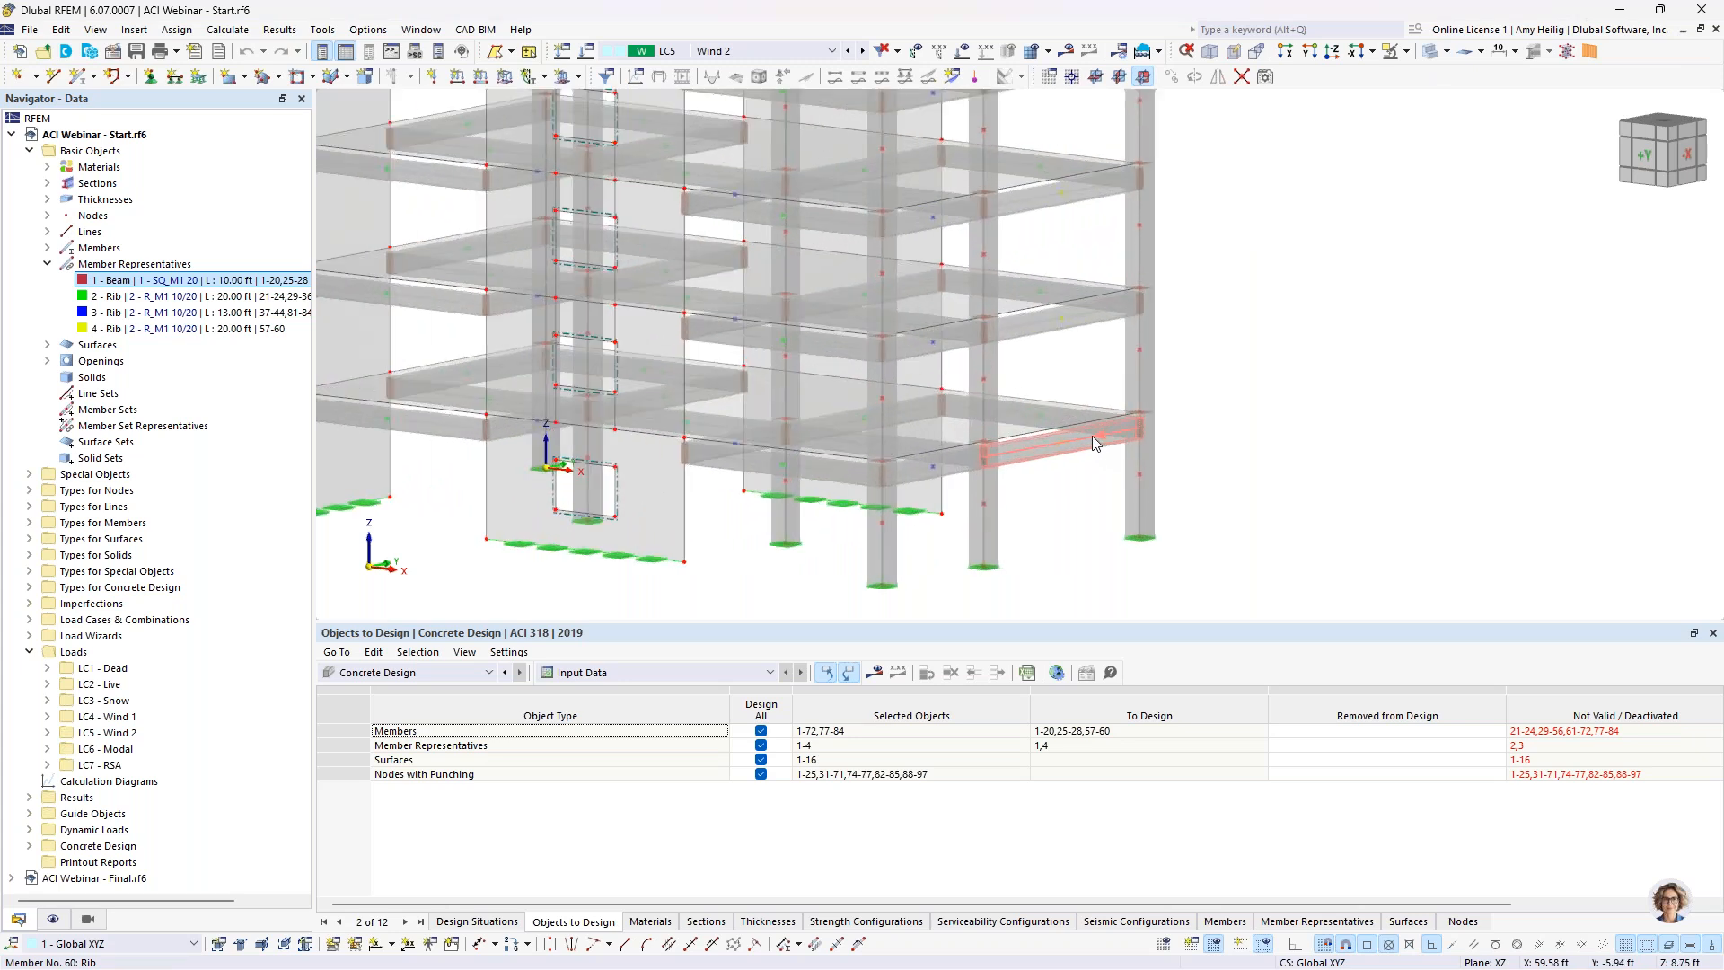
scroll(1092, 434, down, 3)
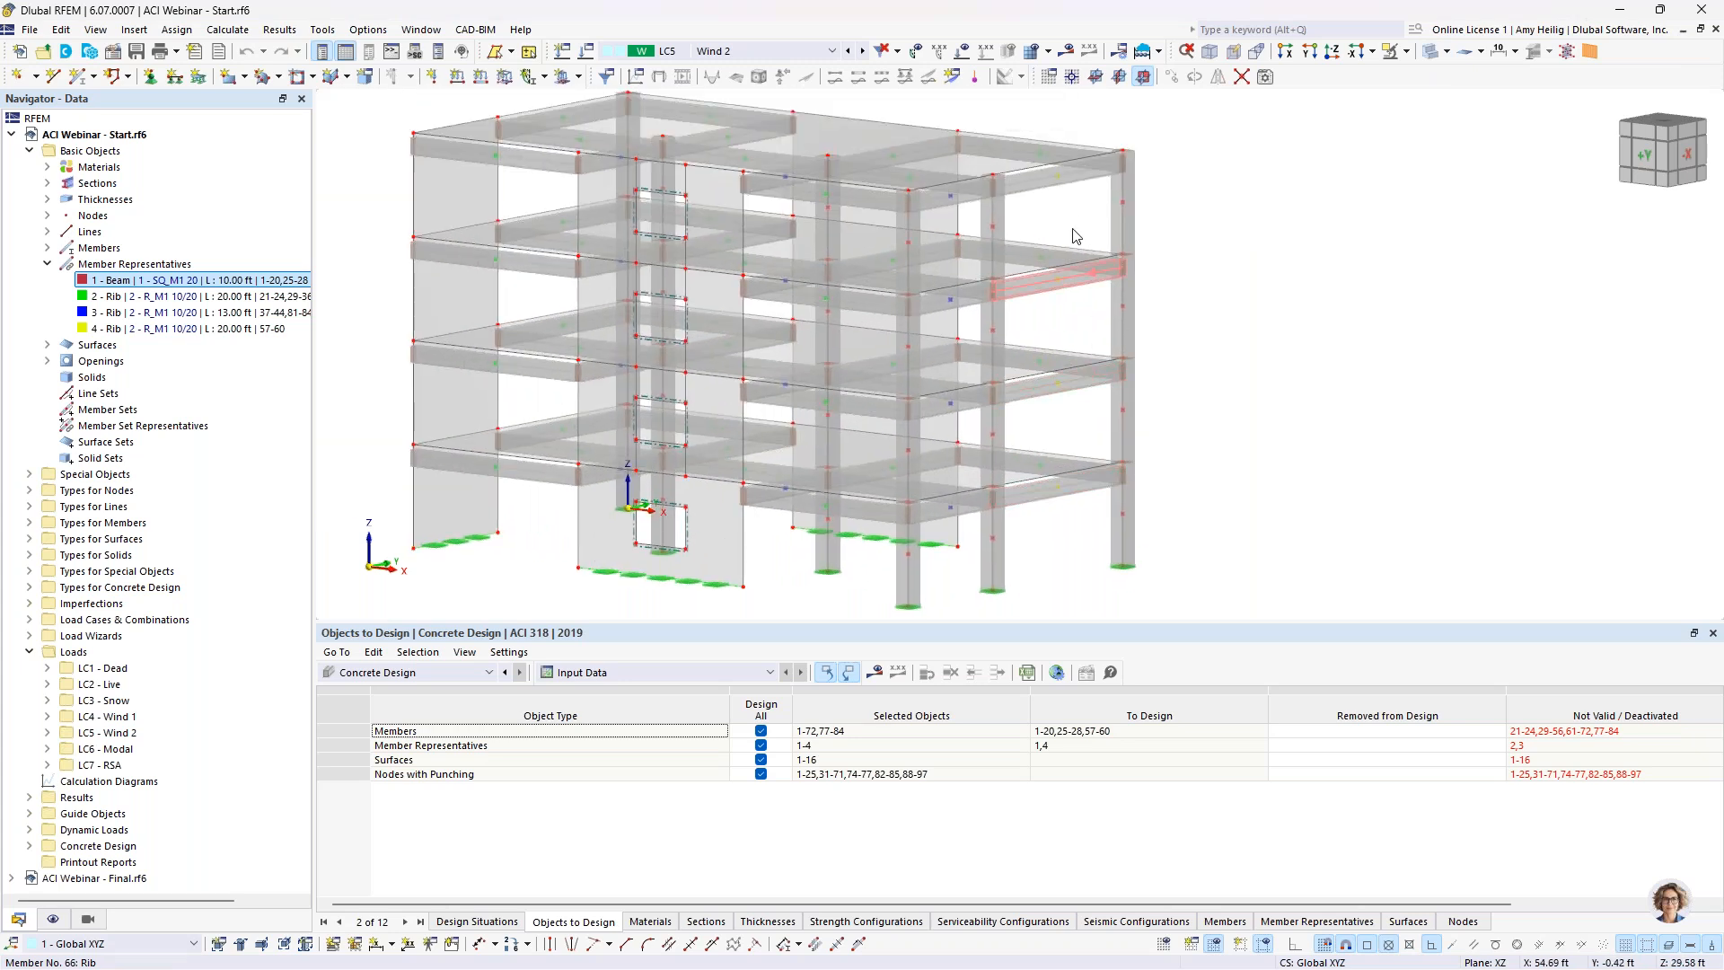
Step: Open member representative 4 (Rib, R_M1 10/20, members 57-60) and review its concrete cover and shear reinforcement
click(113, 330)
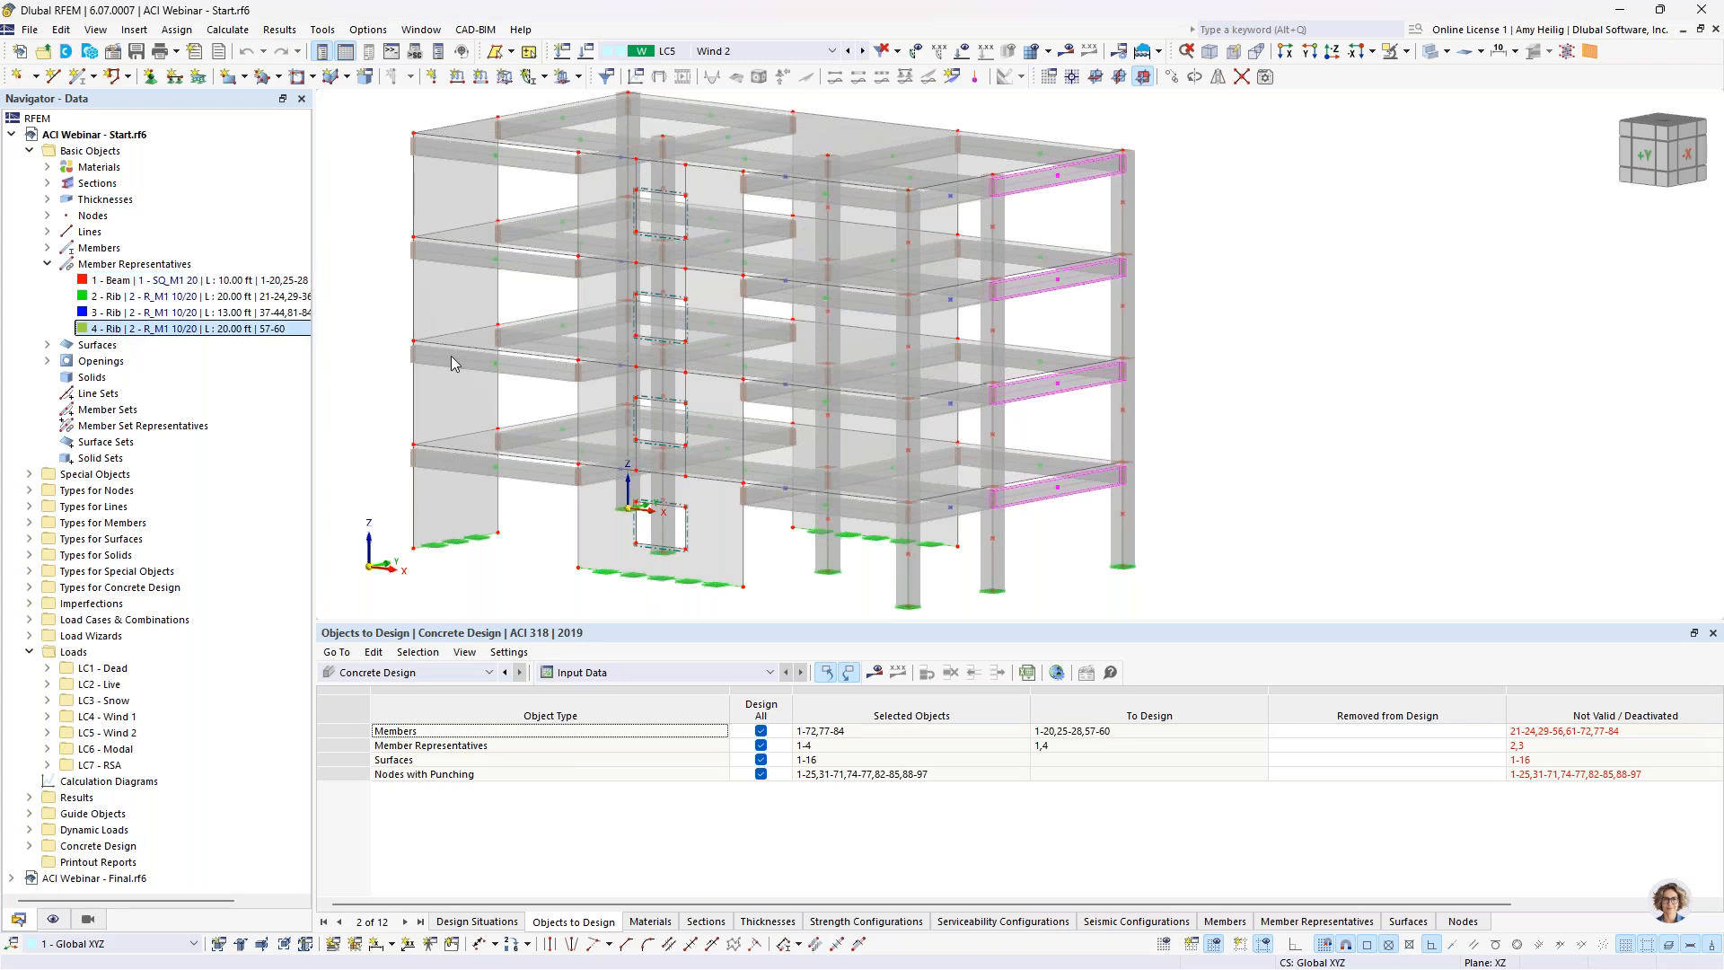
key(Return)
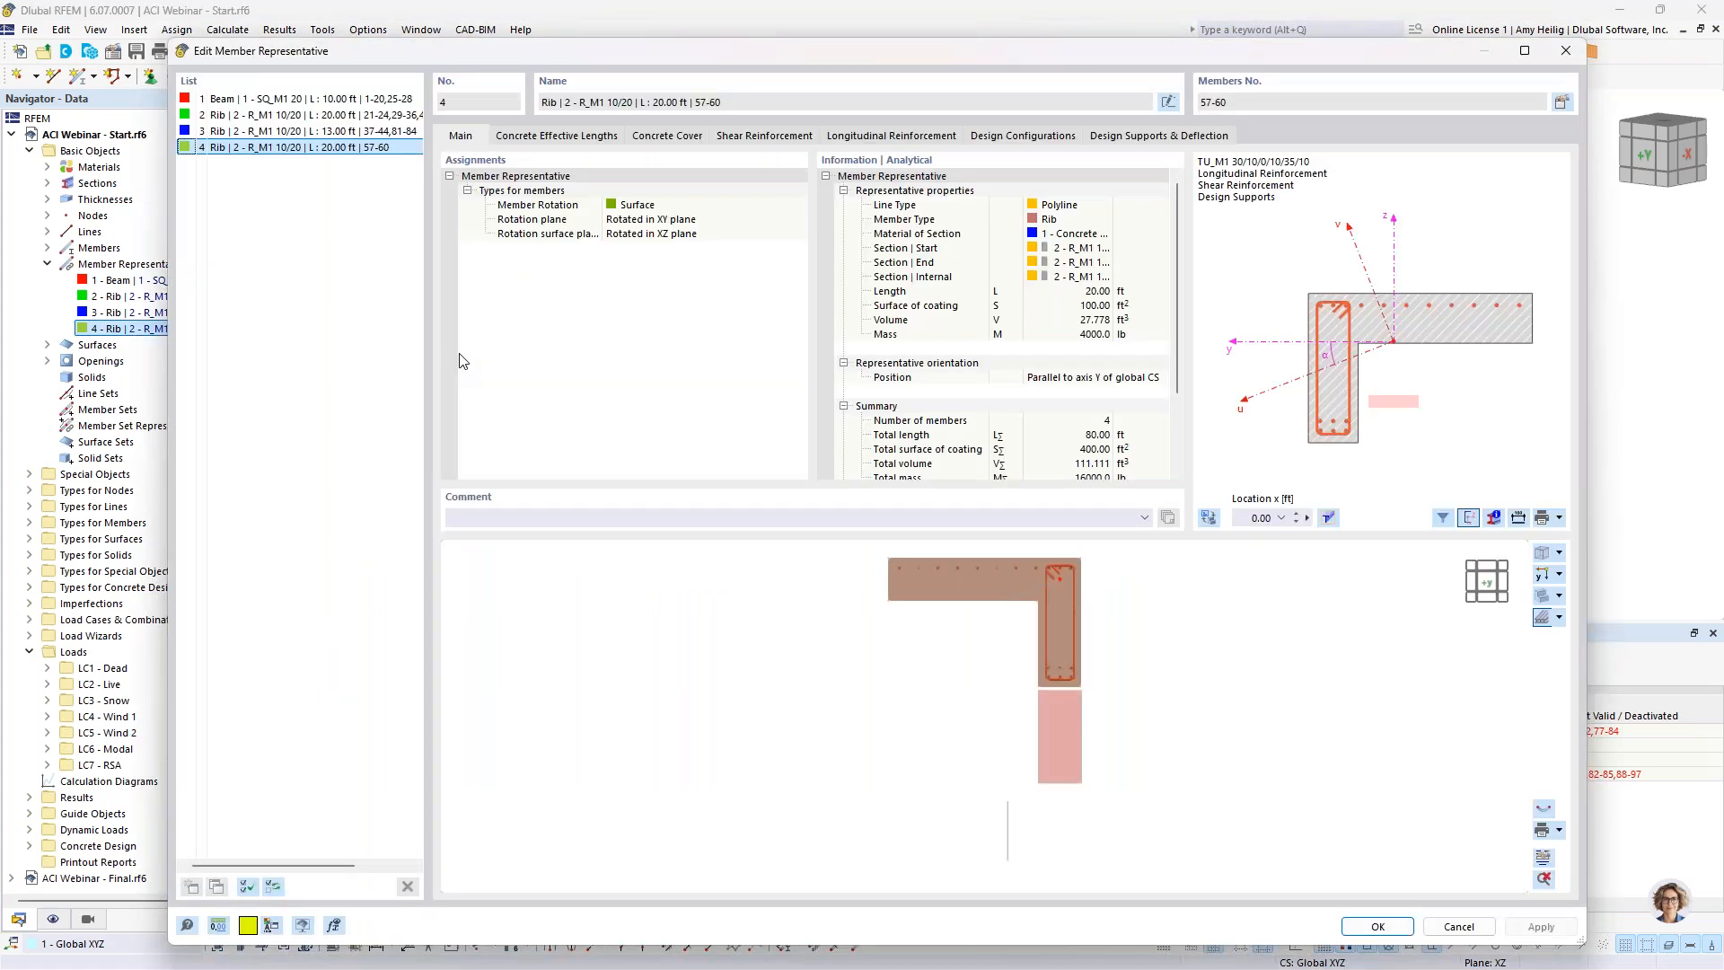
mouse_move(1078, 632)
middle_down()
mouse_move(1046, 693)
mouse_move(988, 723)
middle_up()
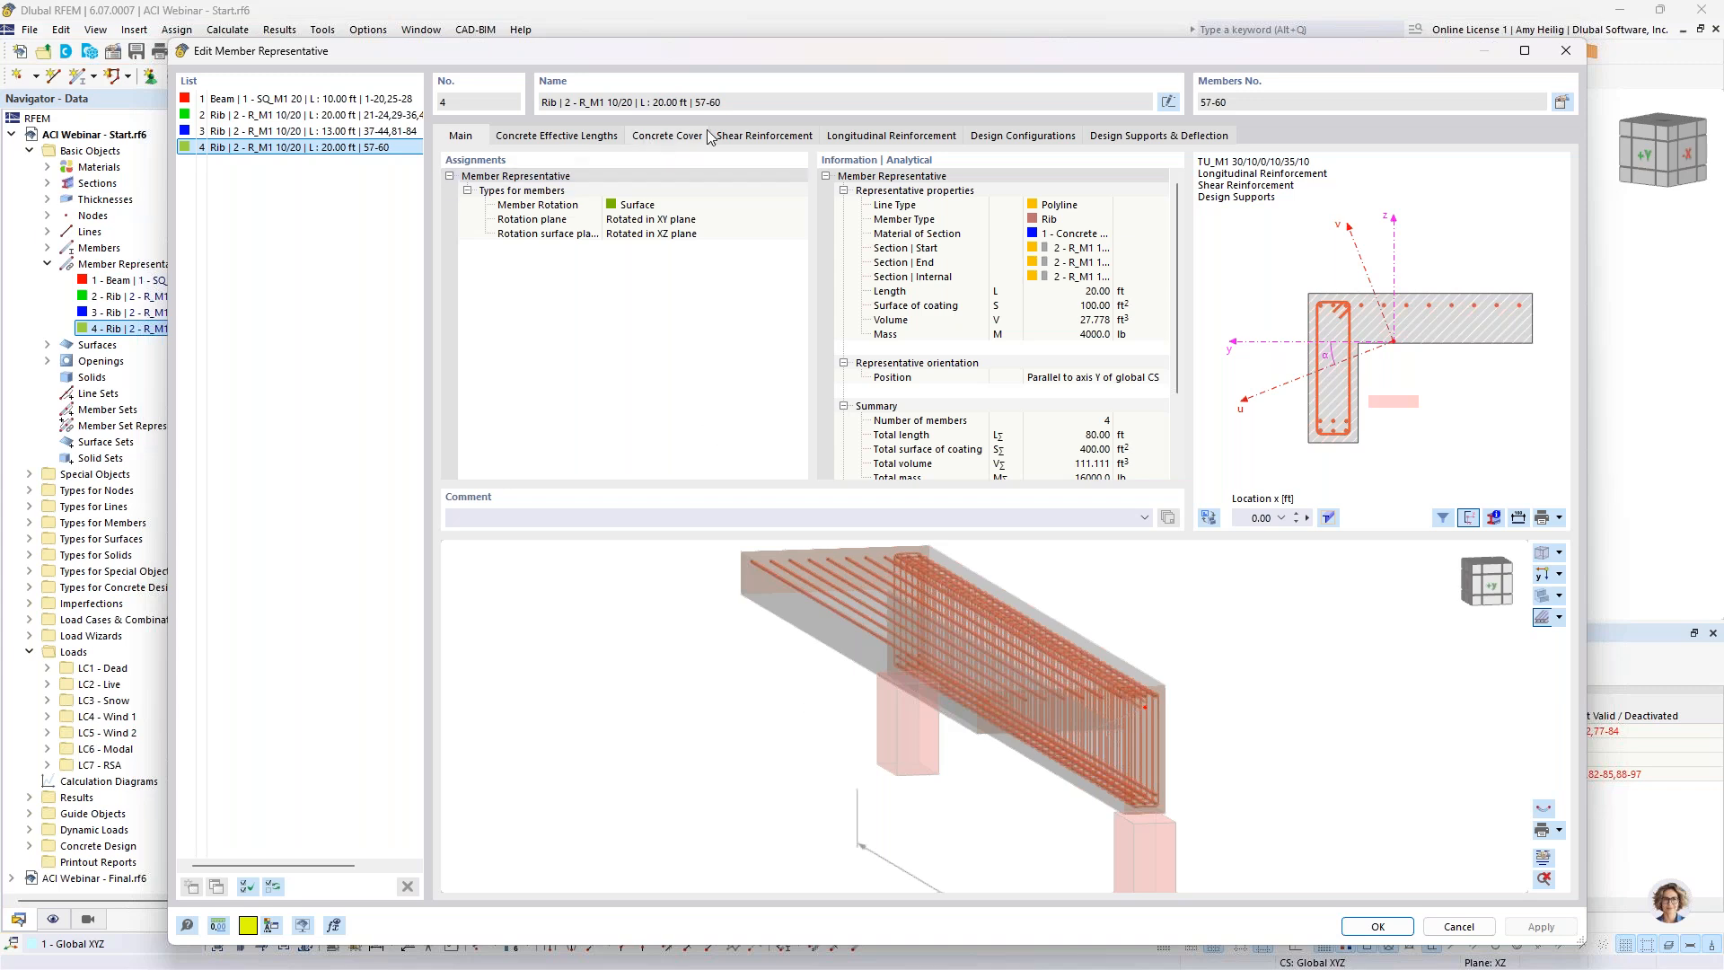
click(668, 136)
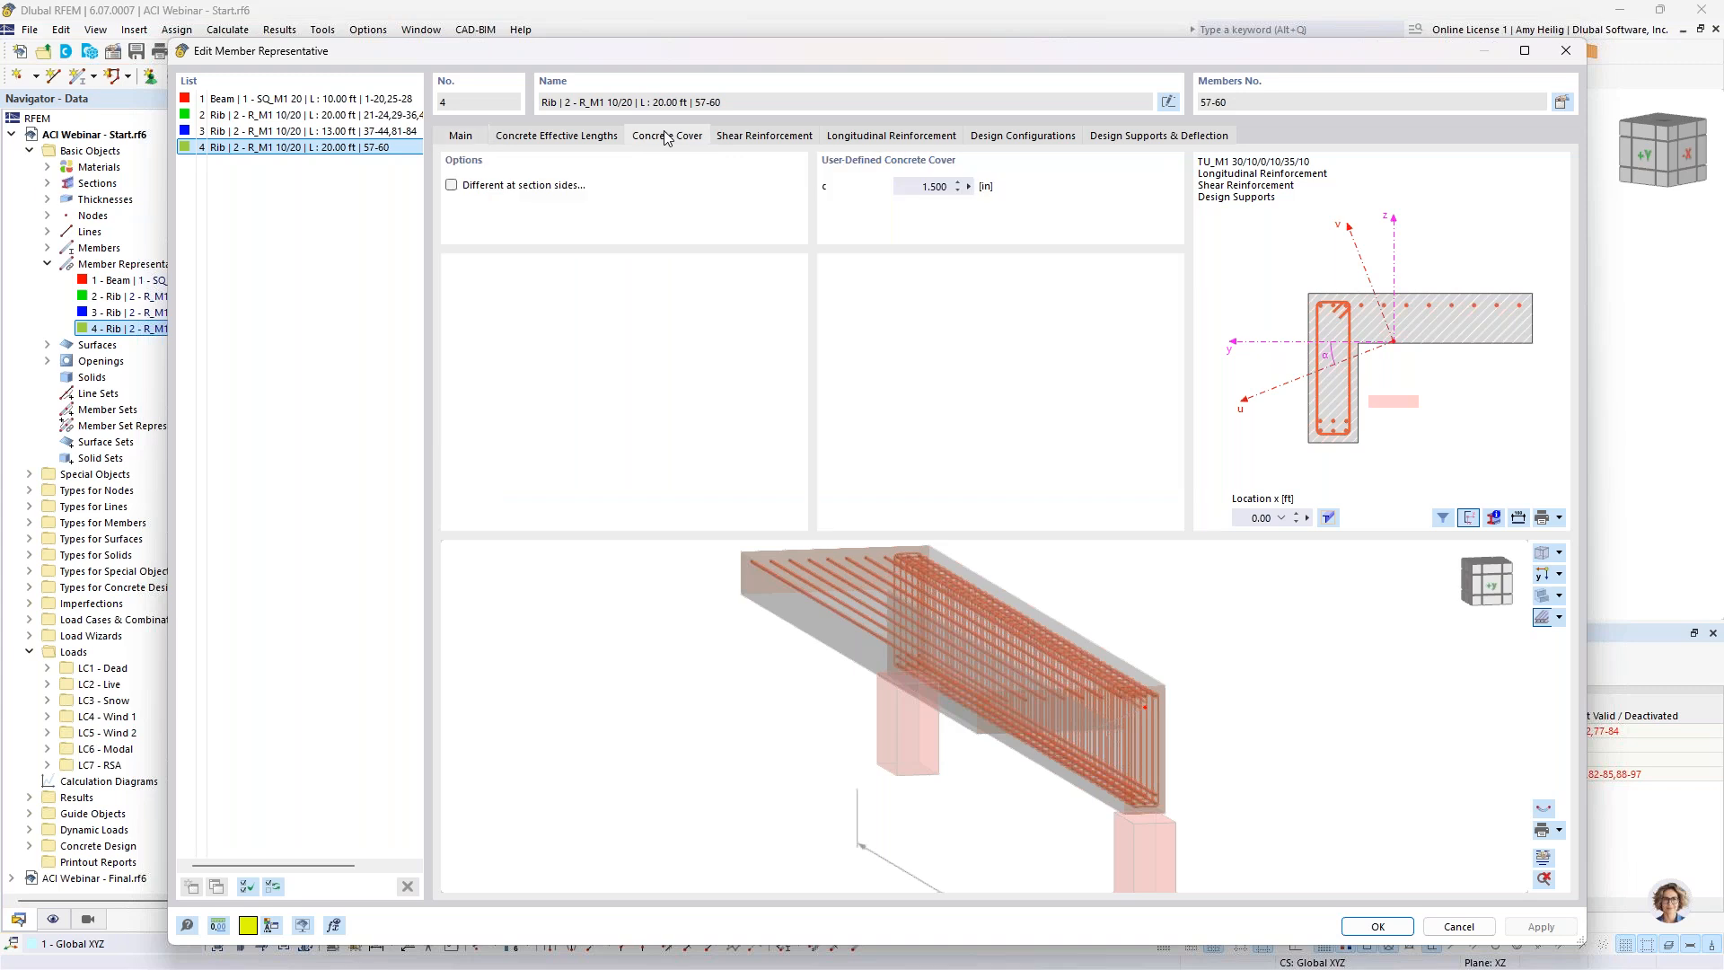
click(744, 136)
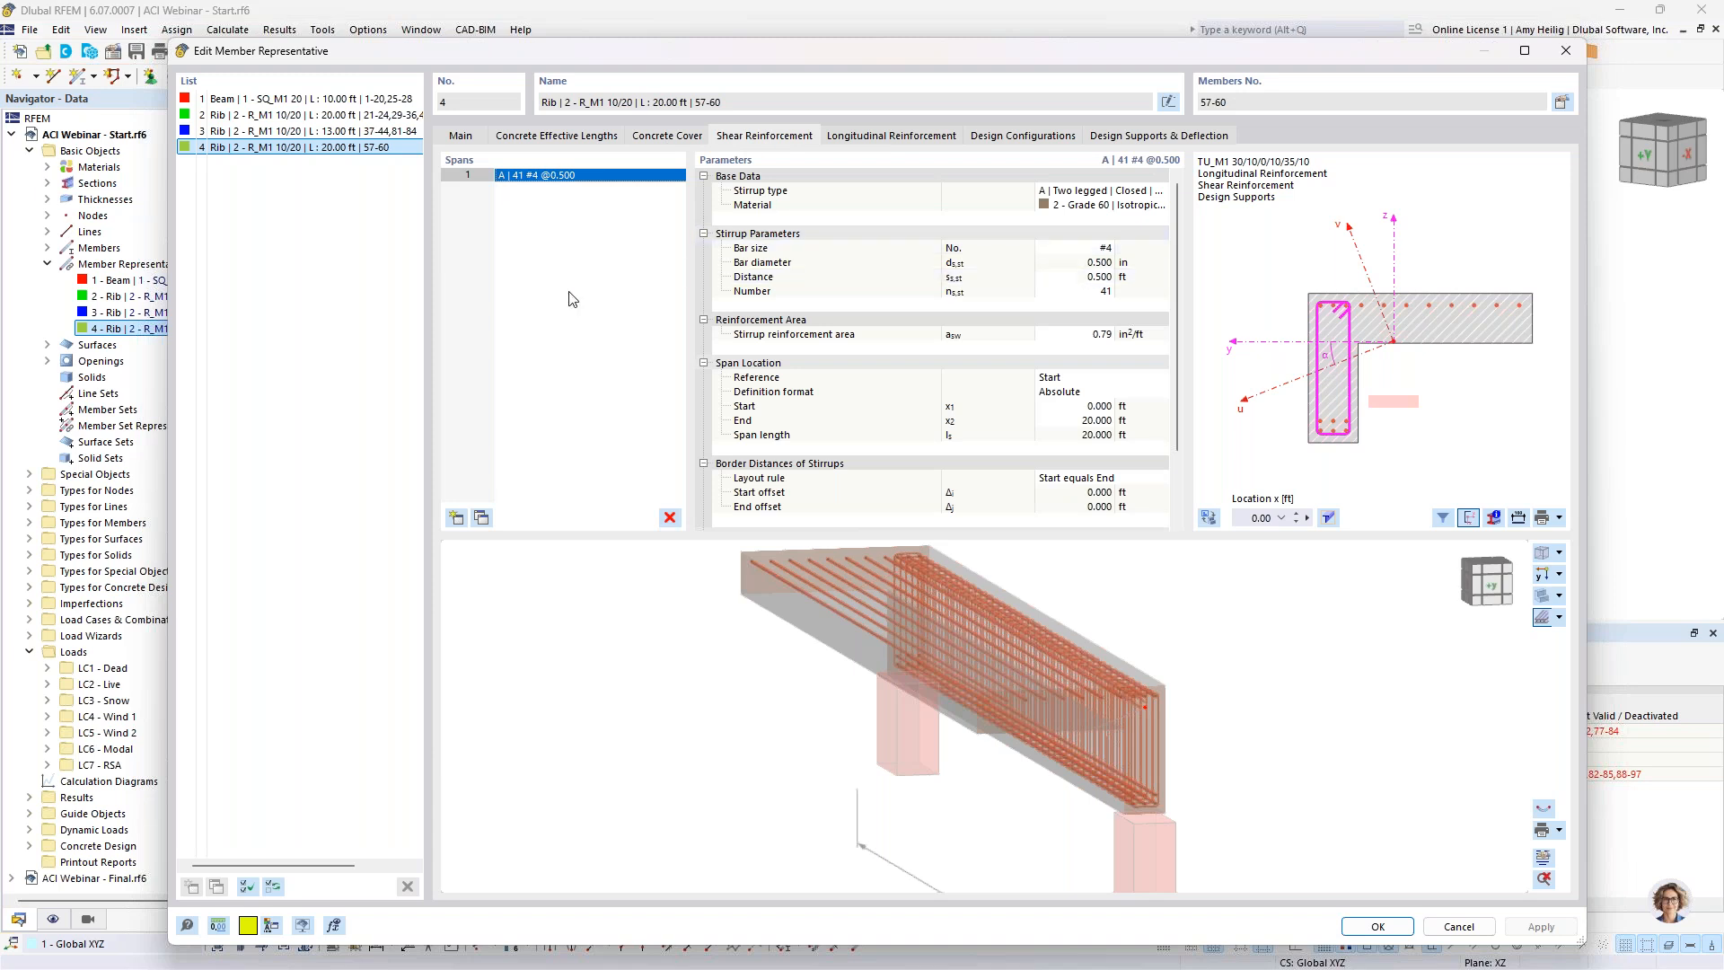
Step: Review the rib's longitudinal reinforcement, keeping the first item's rebar type as Symmetrical, and examine its bars in the cross-section
click(881, 140)
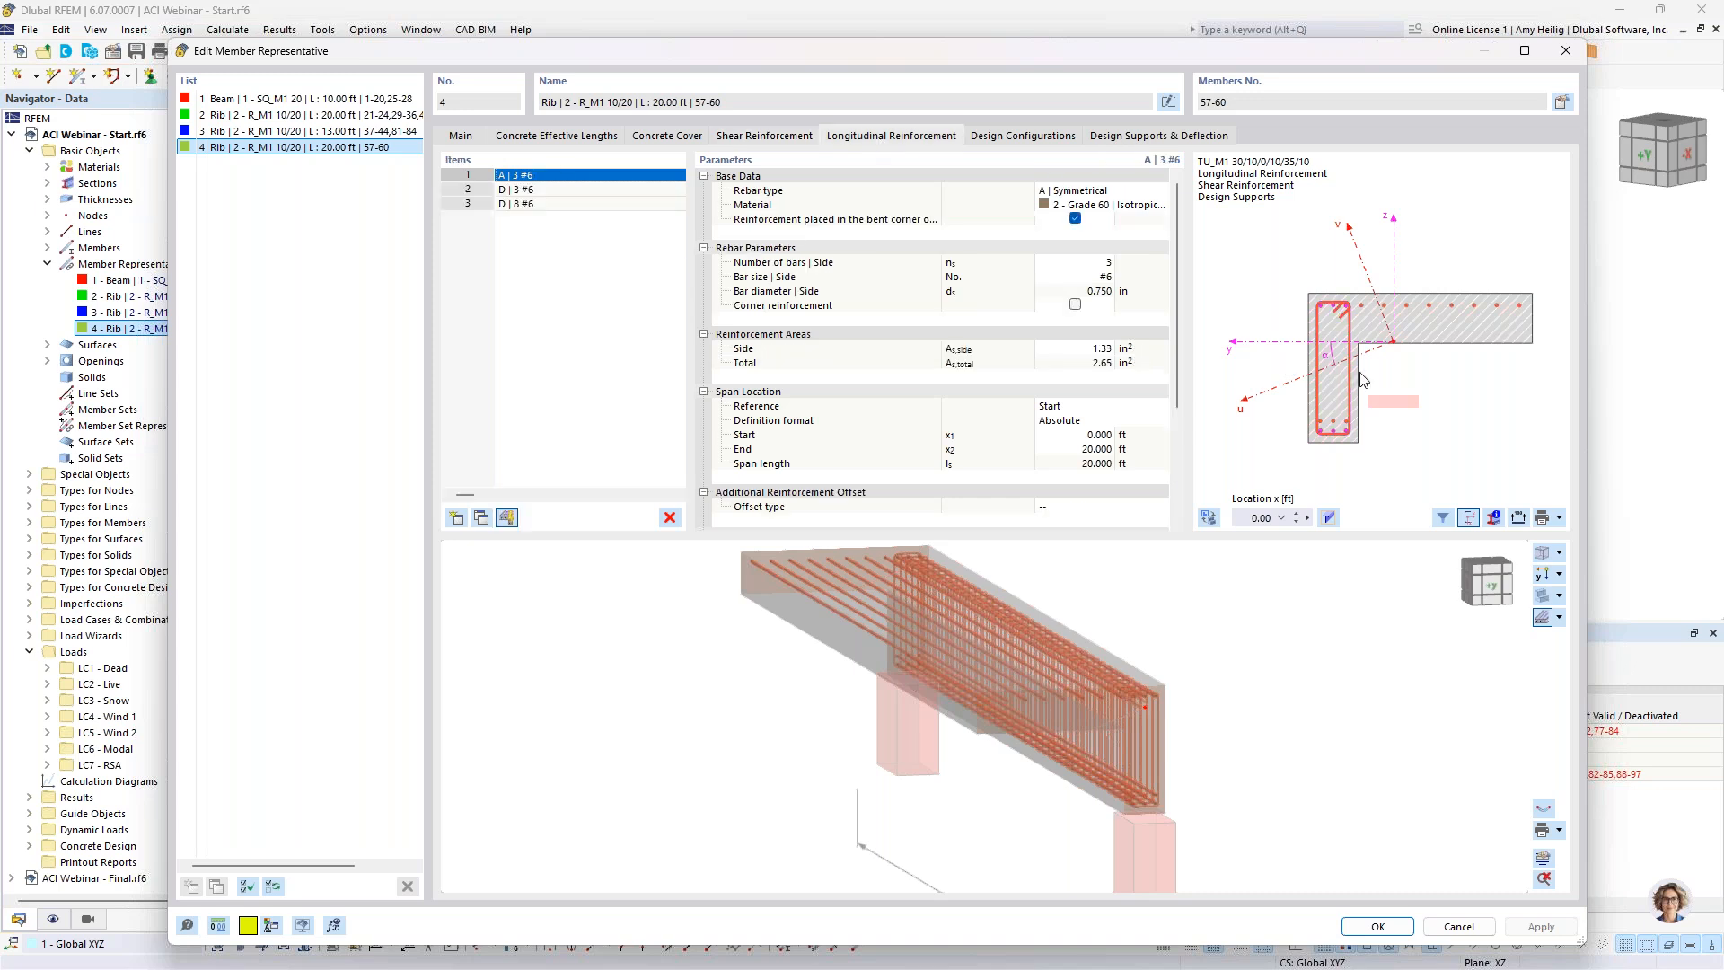
scroll(1363, 379, up, 1)
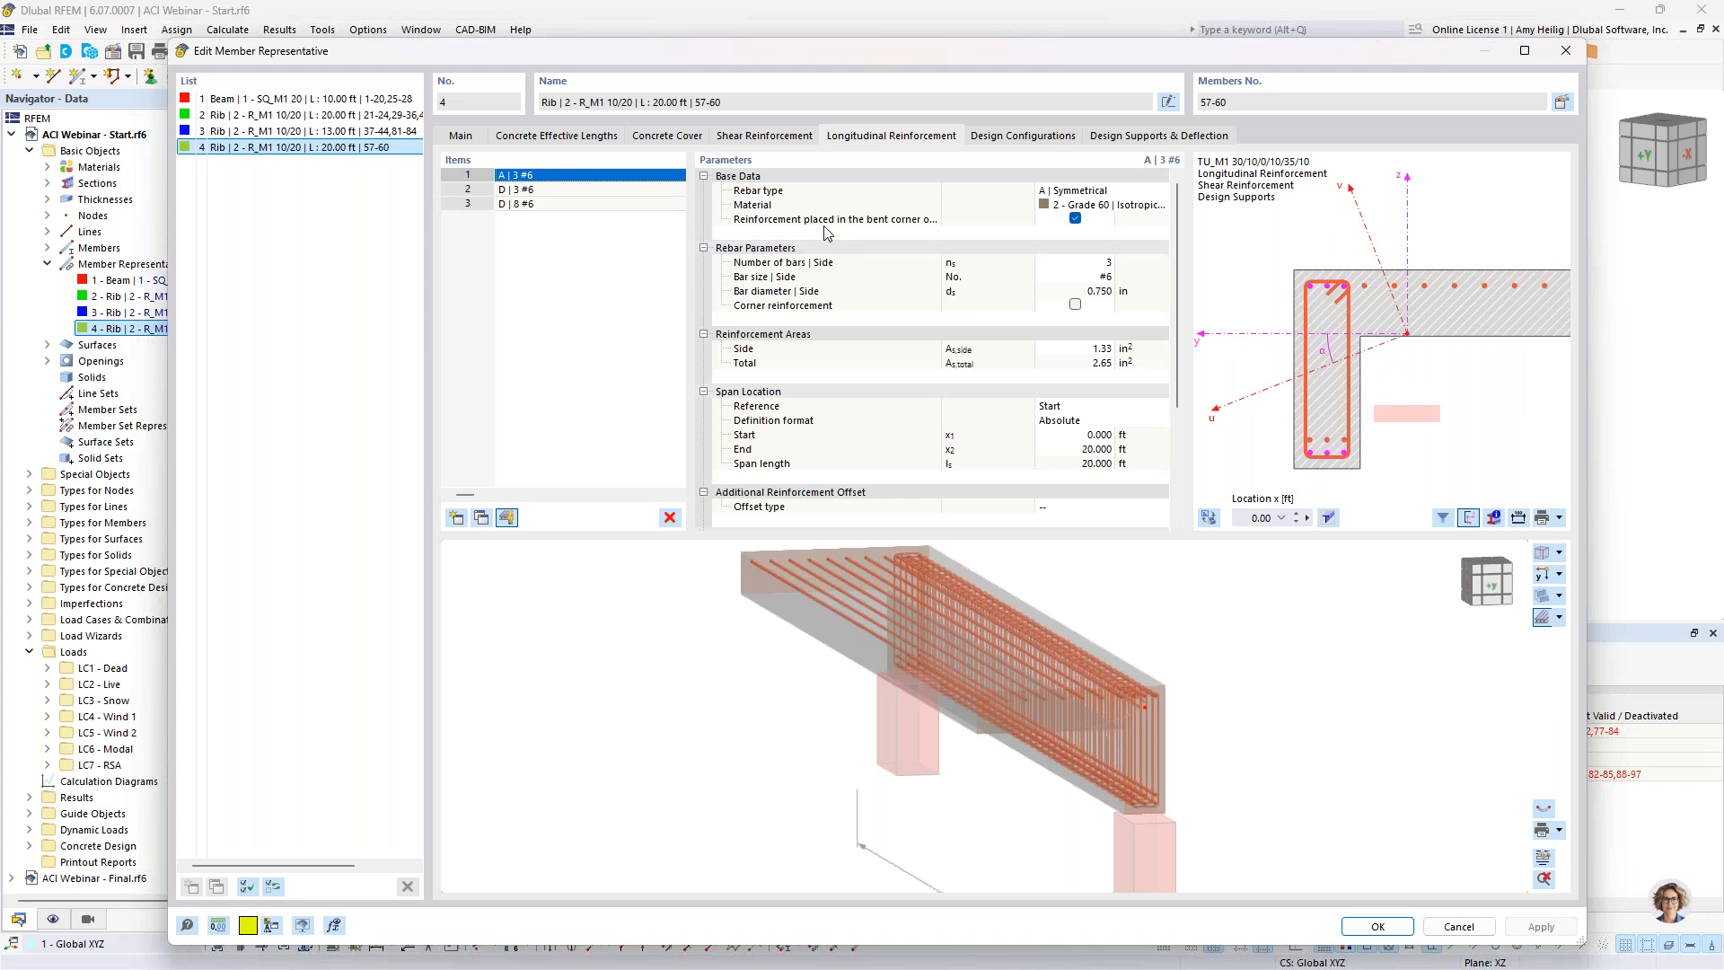
click(1114, 190)
click(1113, 190)
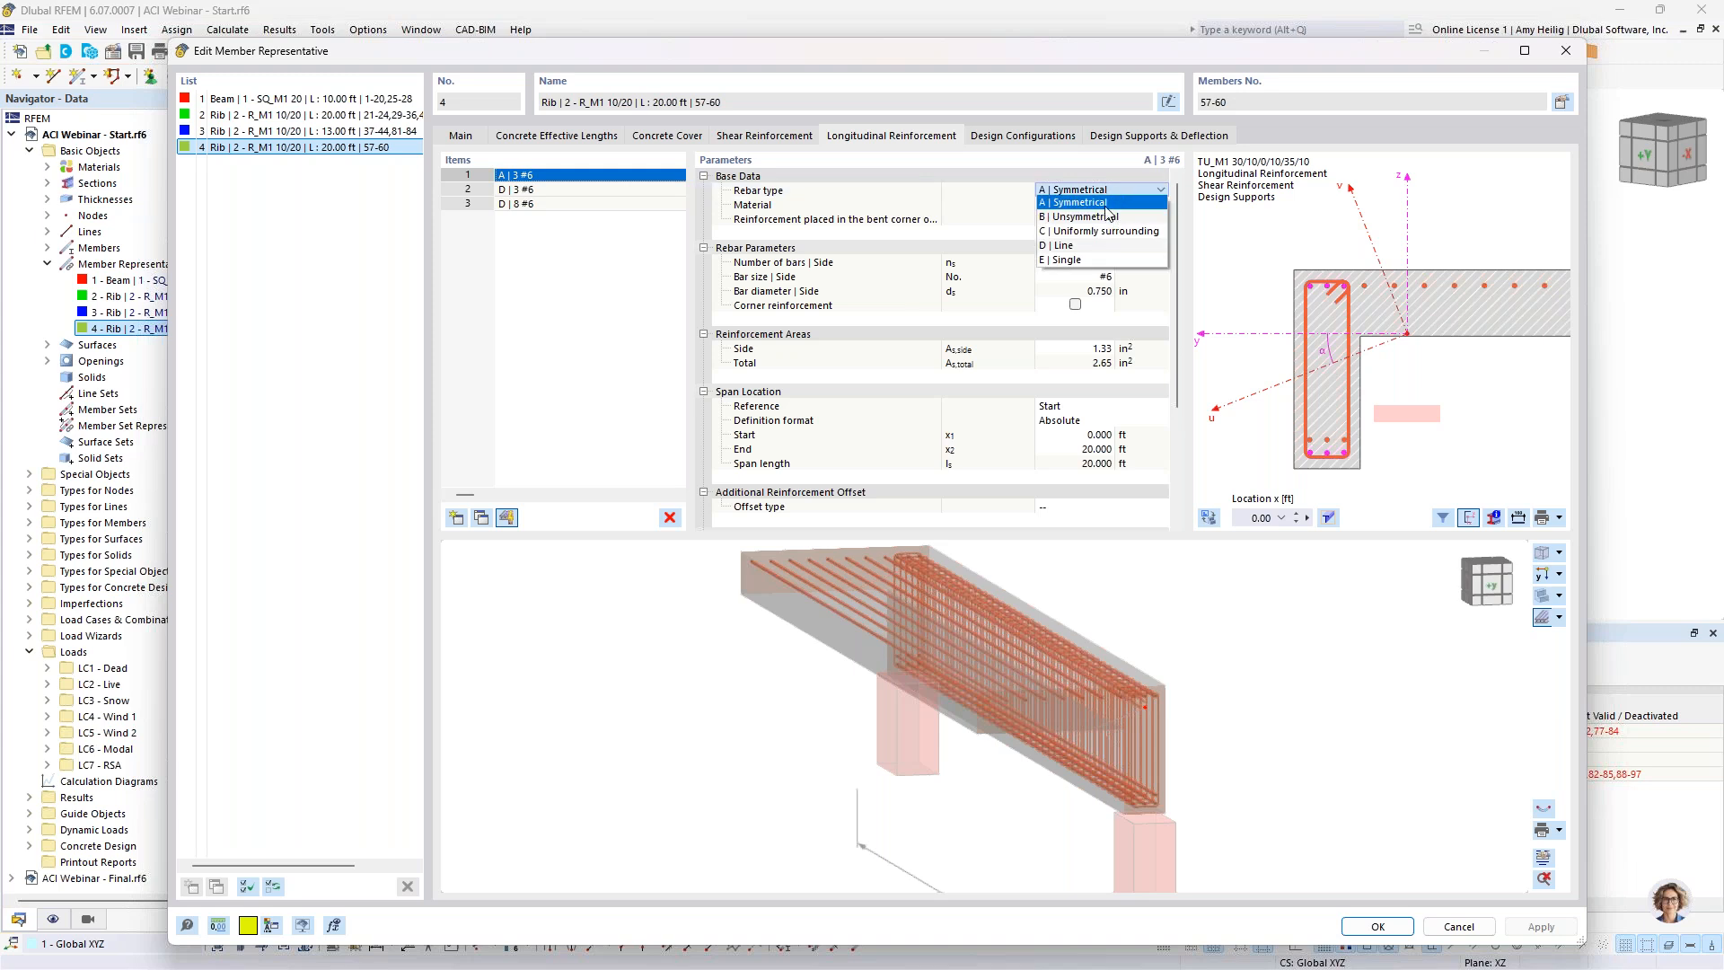
click(1110, 204)
scroll(1353, 278, up, 3)
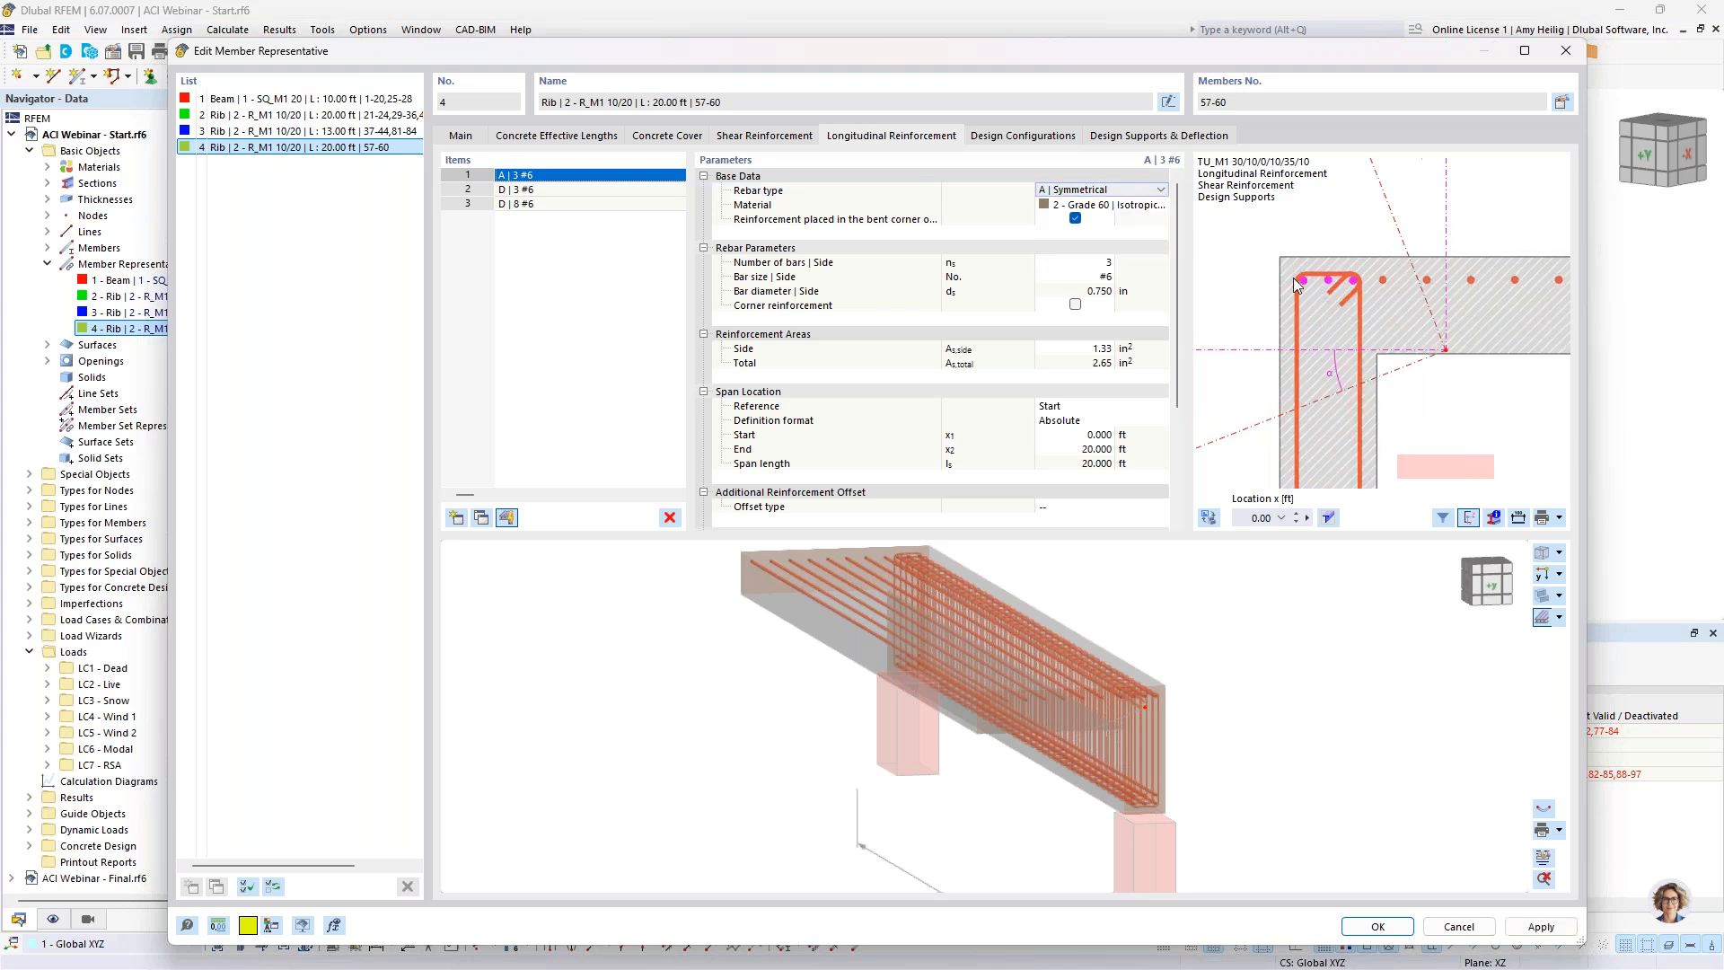
middle_drag(1351, 259, 1352, 171)
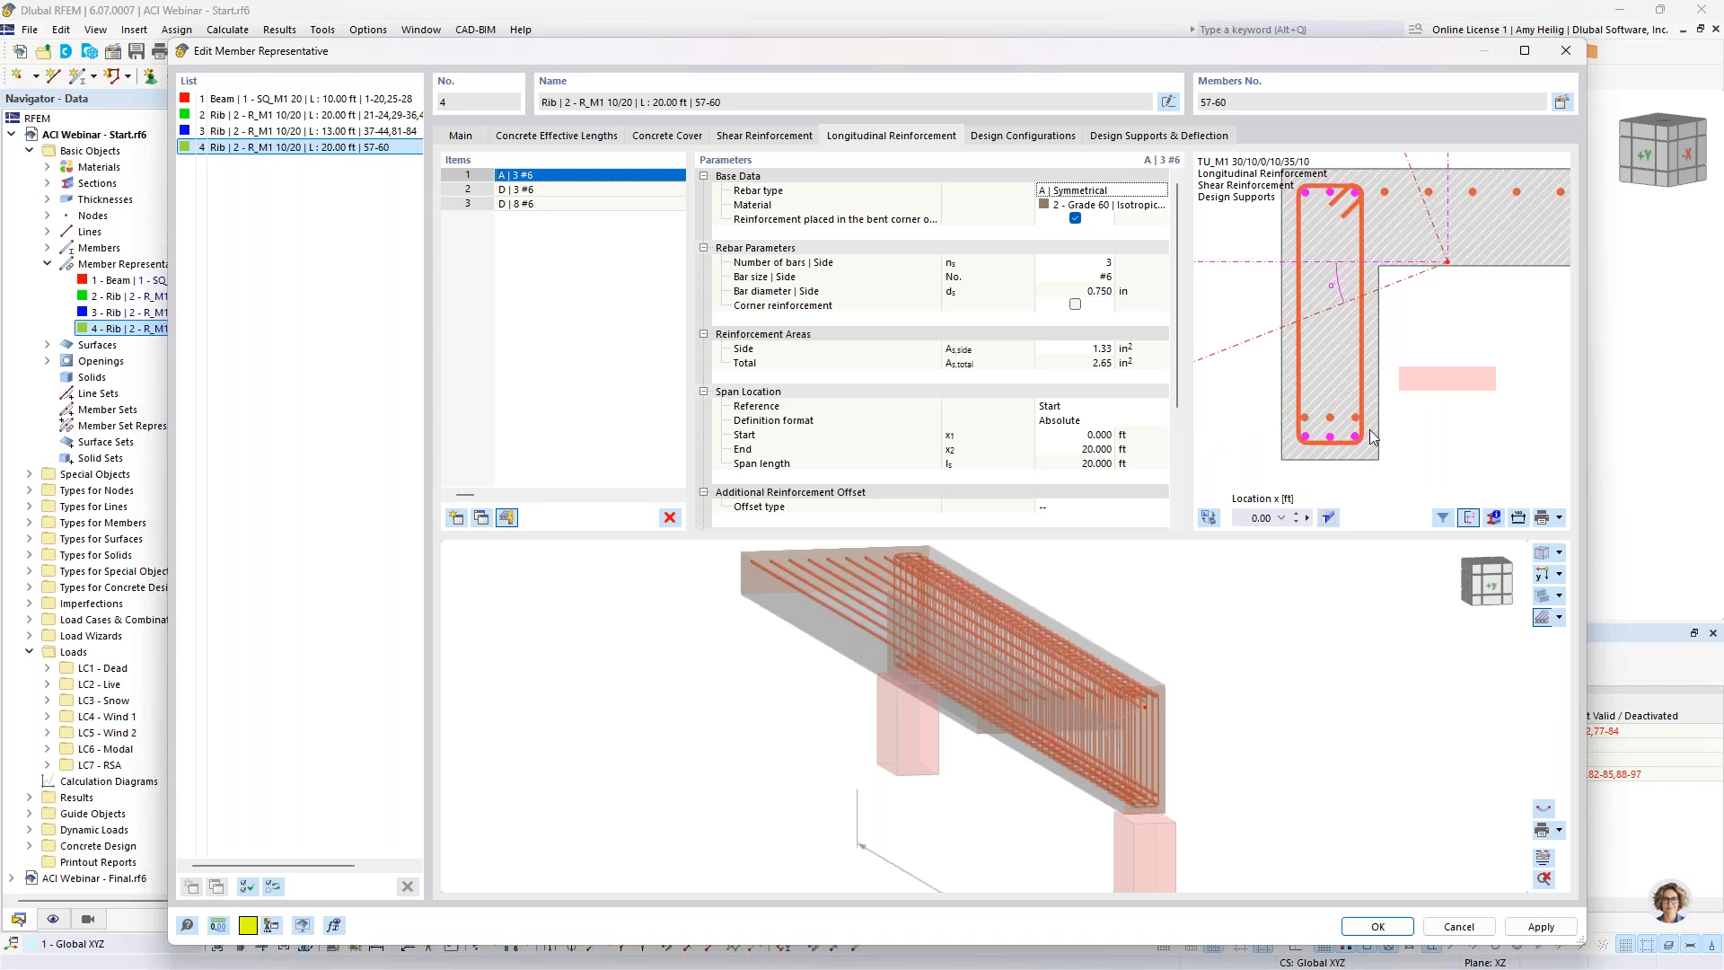
scroll(1371, 359, down, 2)
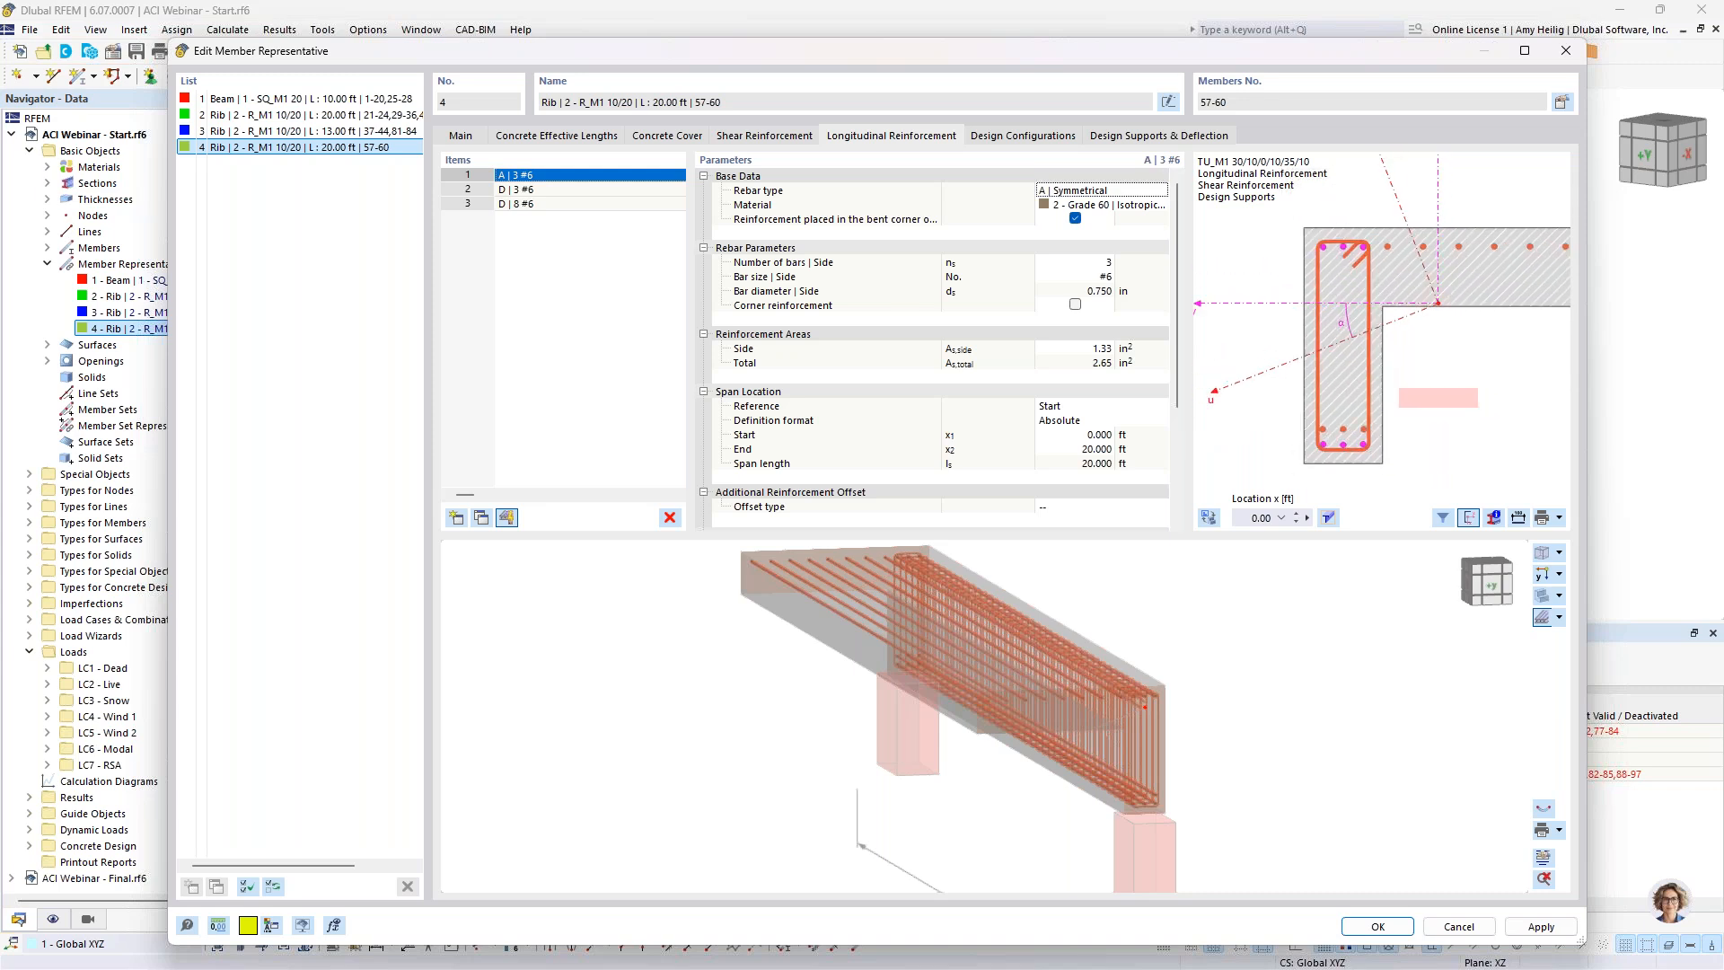
Step: Review the rib's second longitudinal reinforcement item (D, 3 #6) and its rebar type options, keeping Line
click(573, 191)
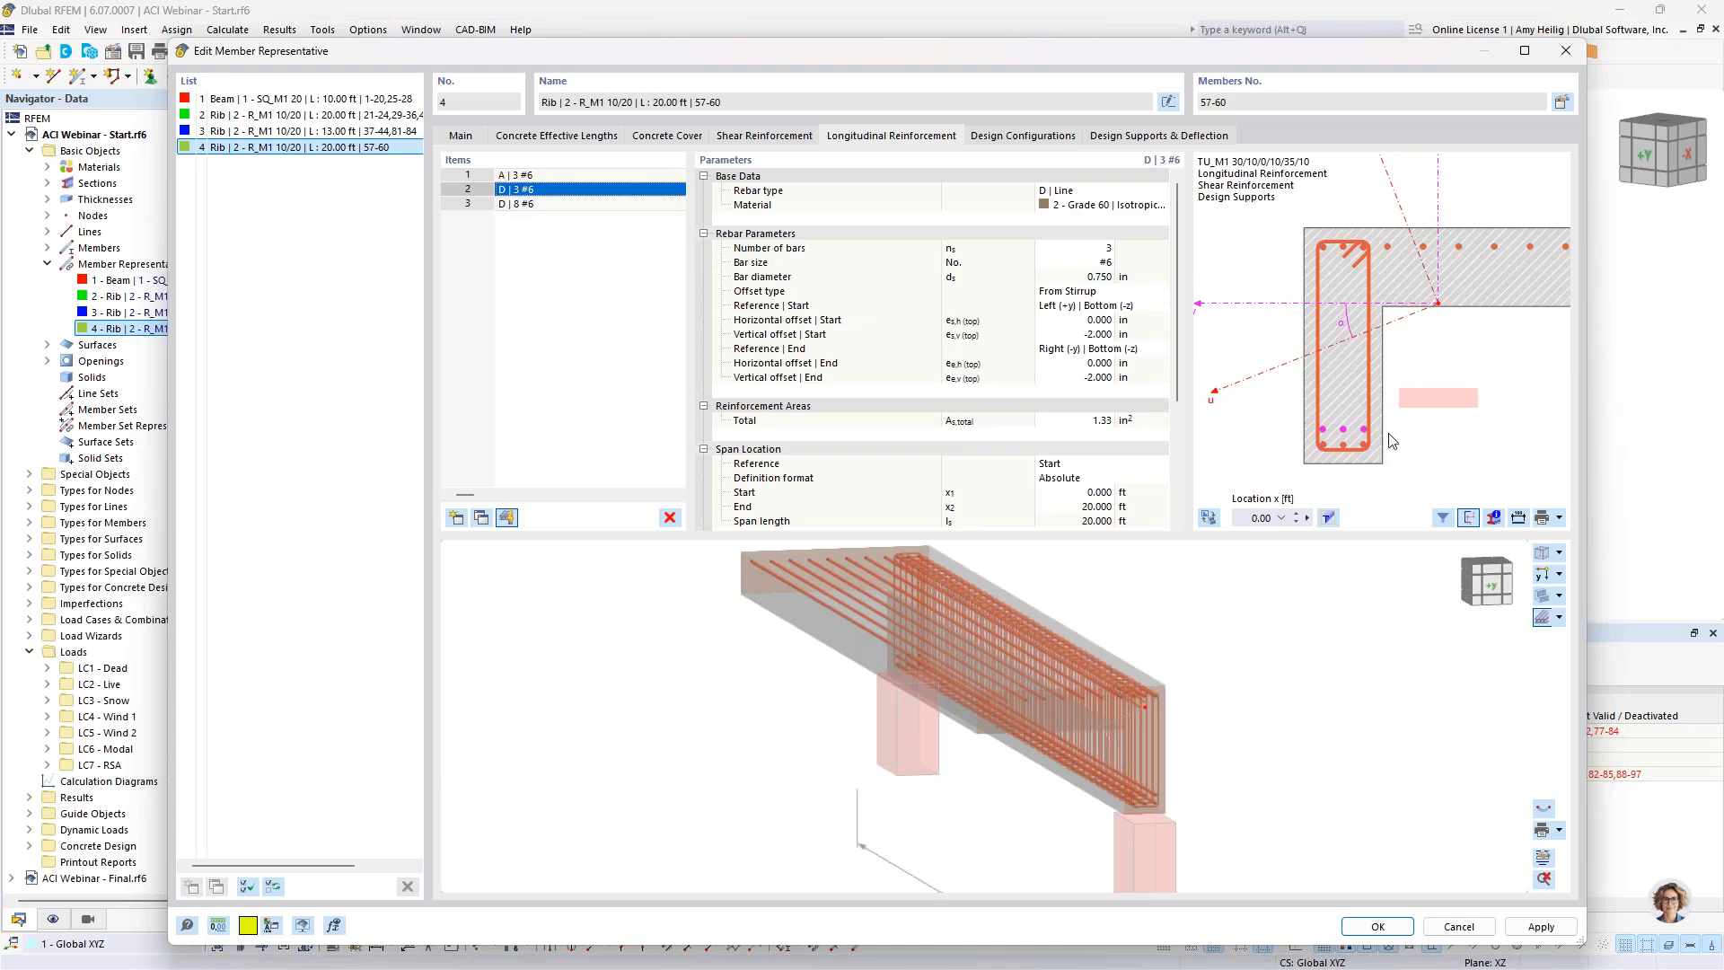
click(1095, 190)
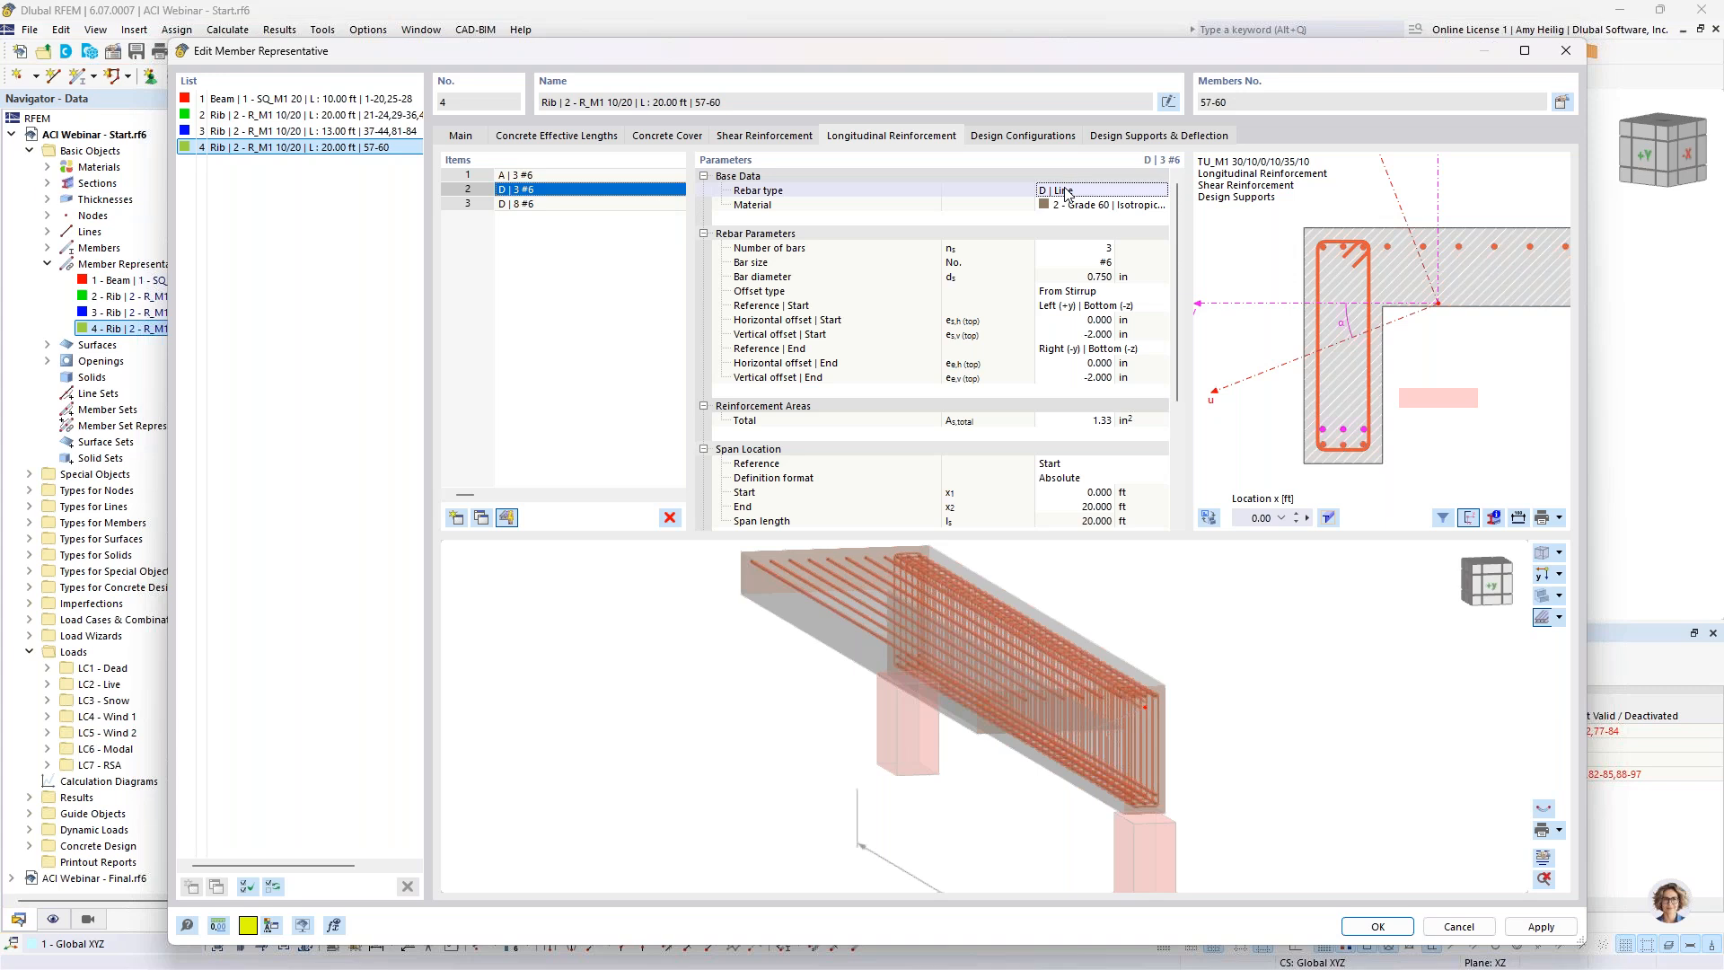
click(1095, 191)
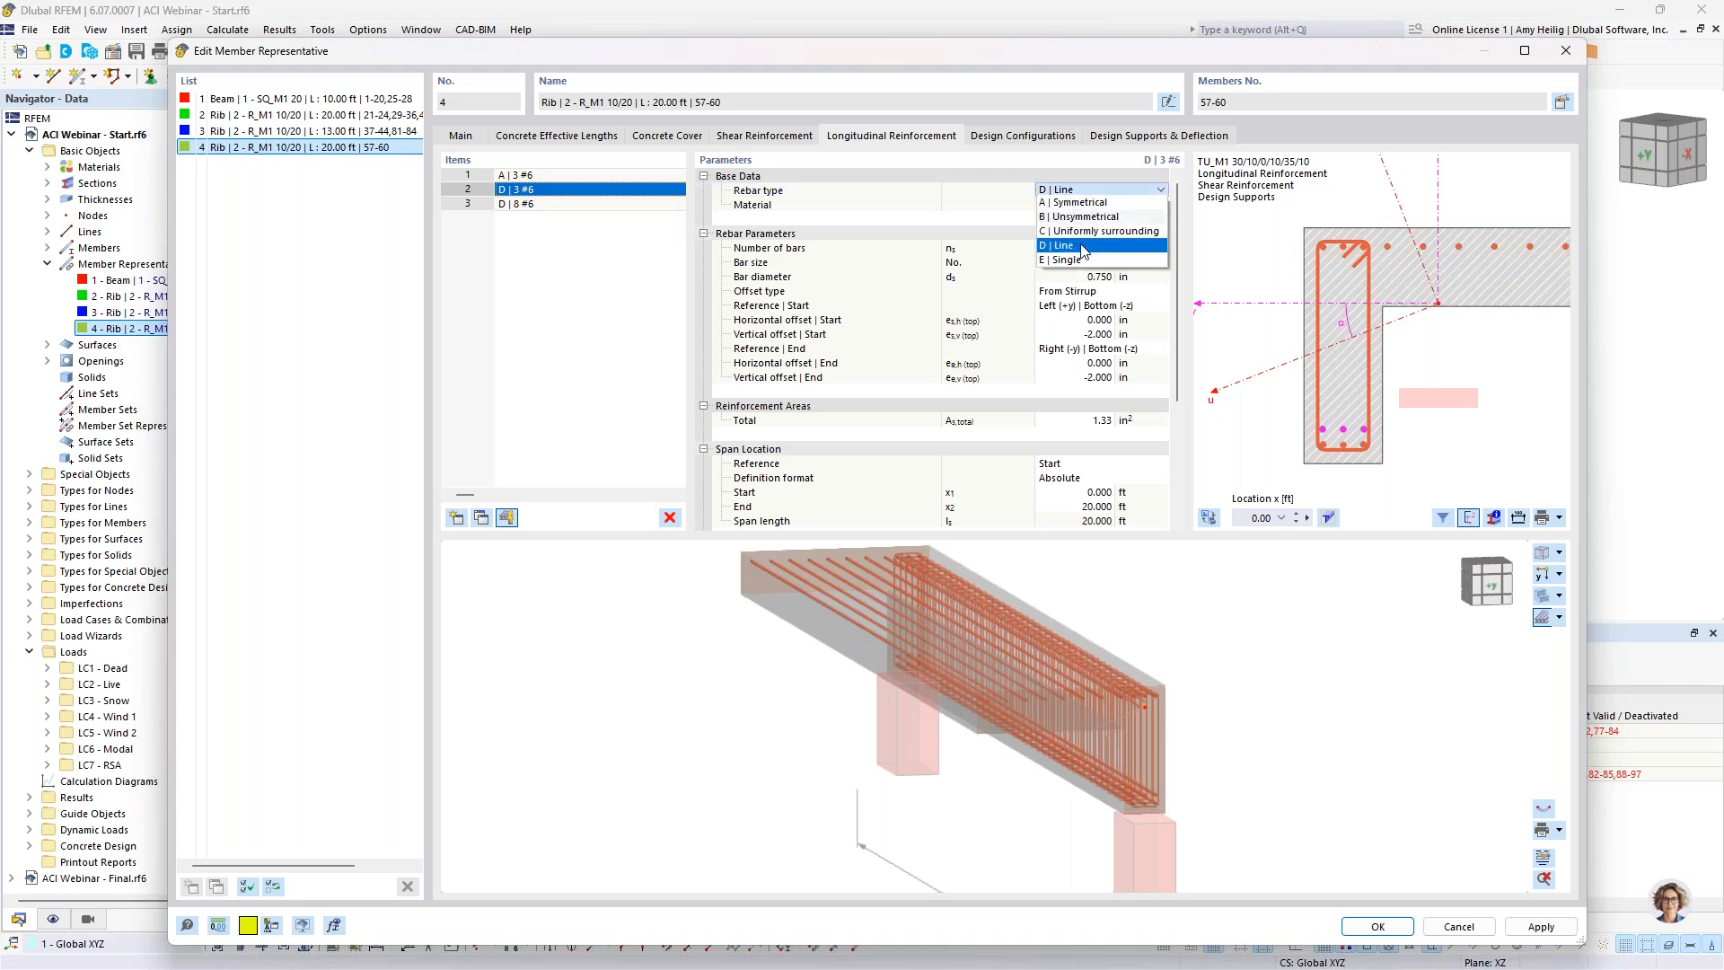
click(1081, 248)
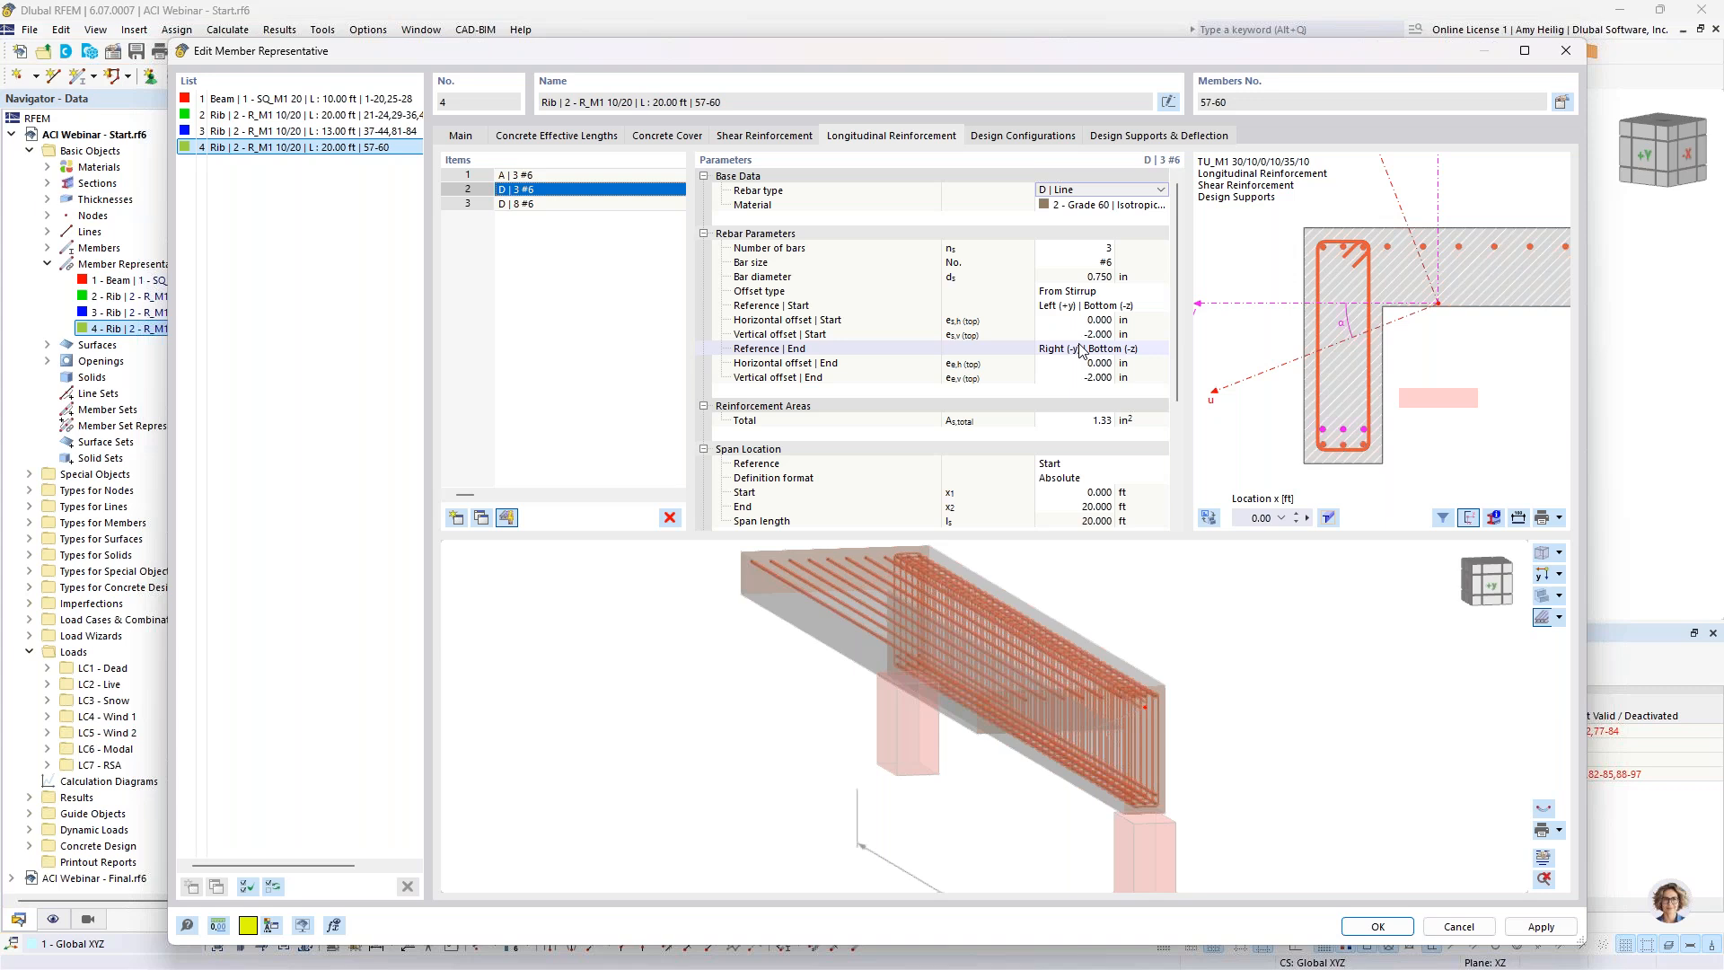
Step: Review the rib's third longitudinal reinforcement item (D, 8 #6) and examine its bars in the cross-section and 3D preview
click(594, 204)
middle_drag(1468, 357, 1372, 375)
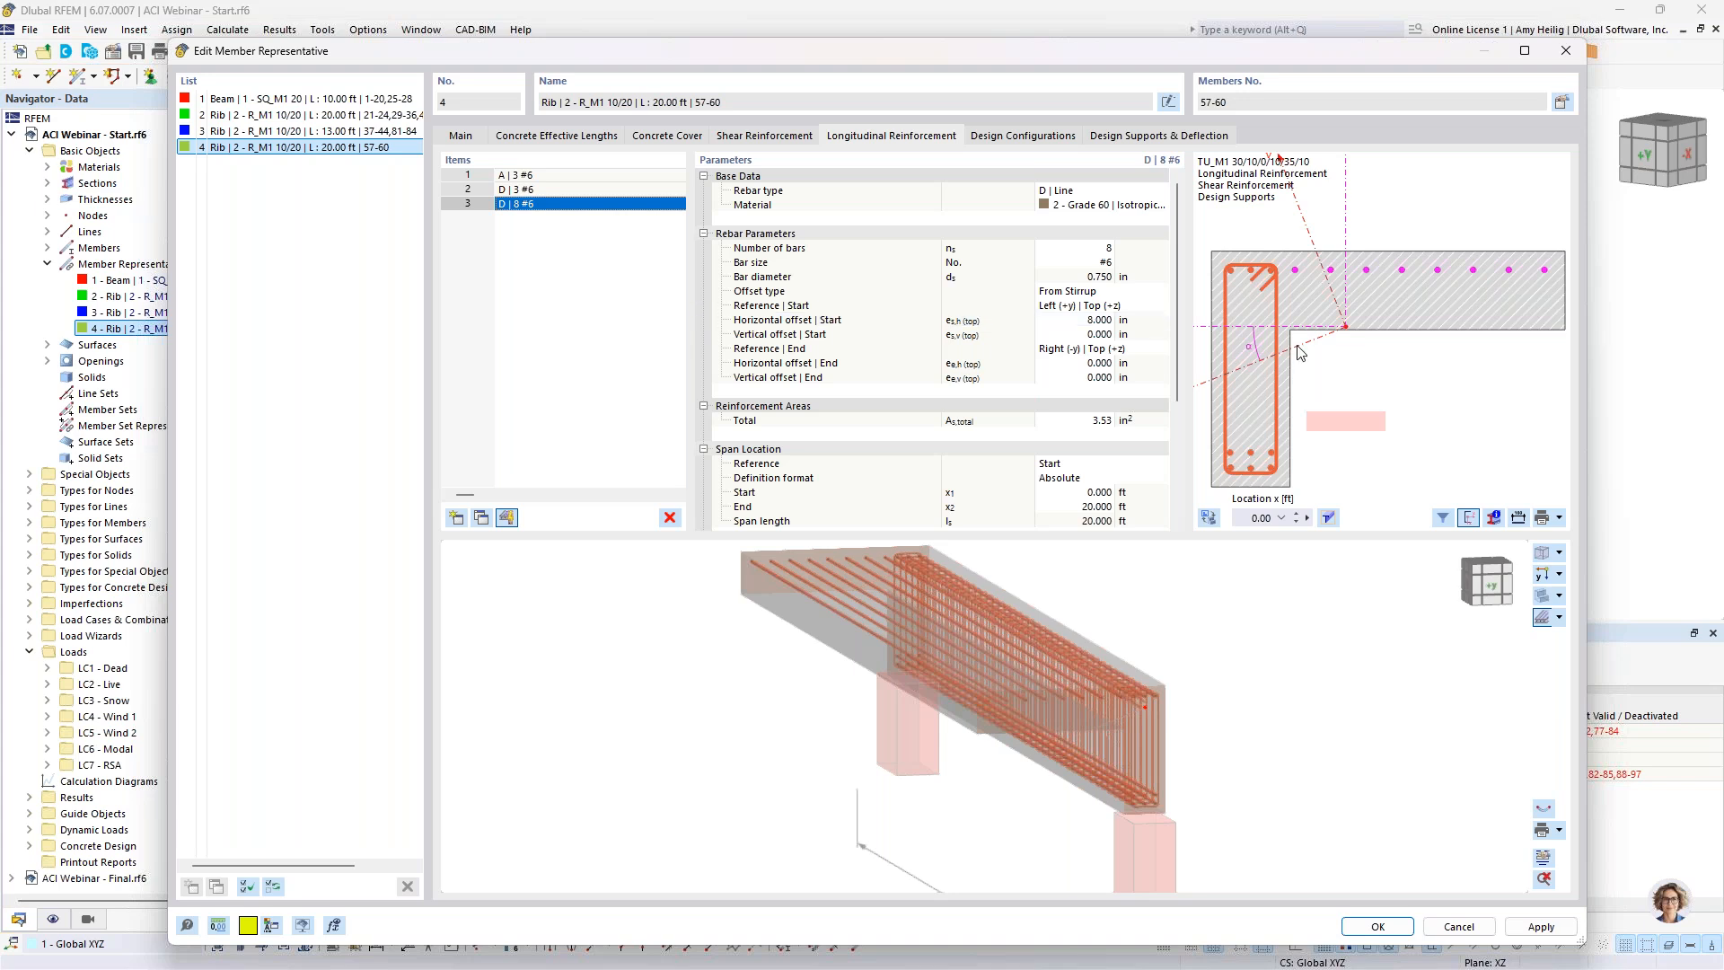
mouse_move(1140, 732)
mouse_down()
mouse_move(1089, 704)
mouse_move(1148, 721)
mouse_up()
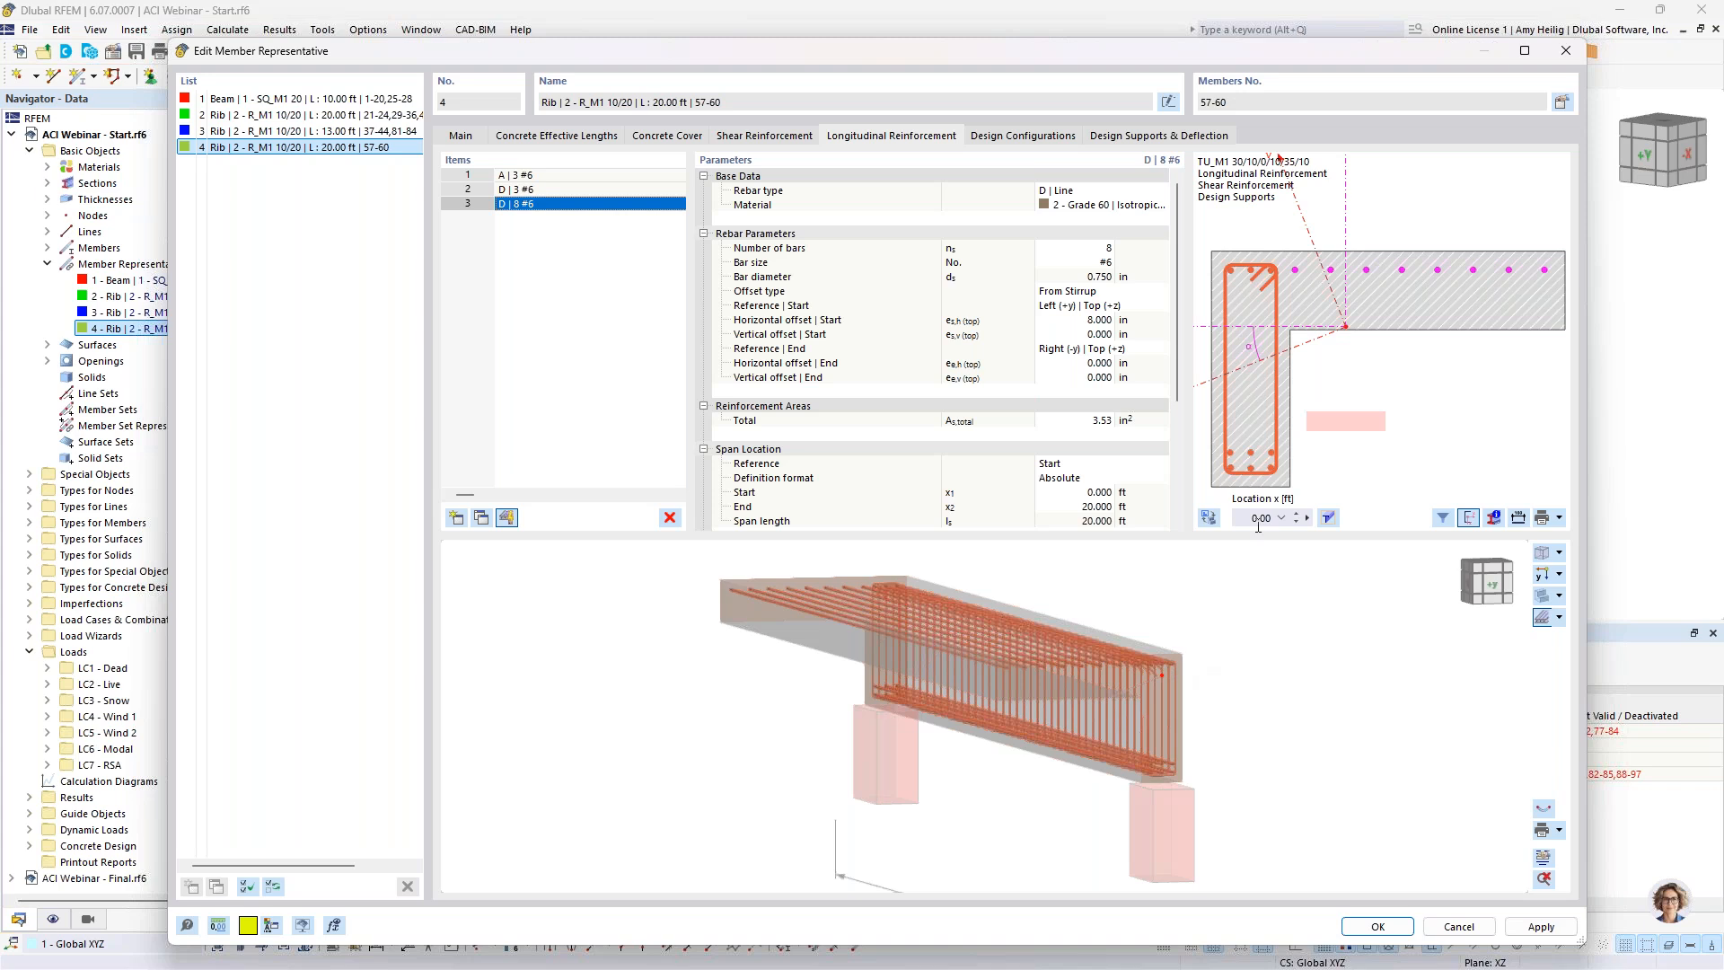
scroll(1290, 626, down, 2)
middle_drag(1290, 626, 1234, 658)
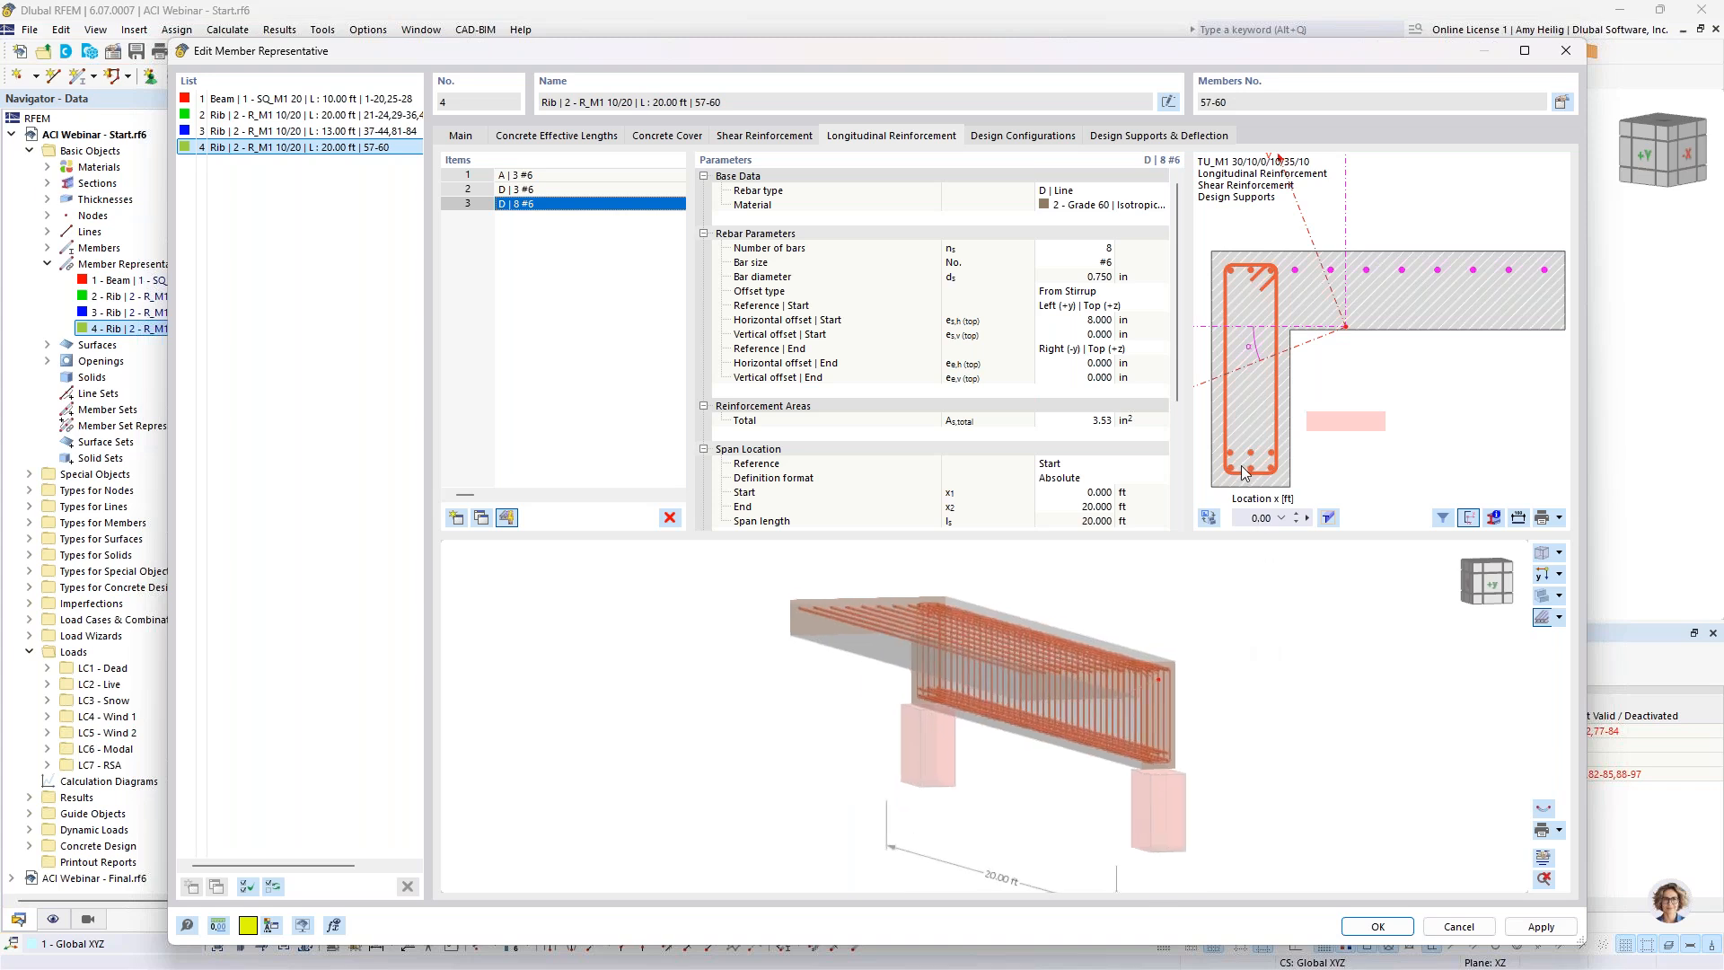
Step: Review the rib's design supports and deflection settings, including the Concrete design support's type options and parameters, and cancel the support editing
click(1129, 136)
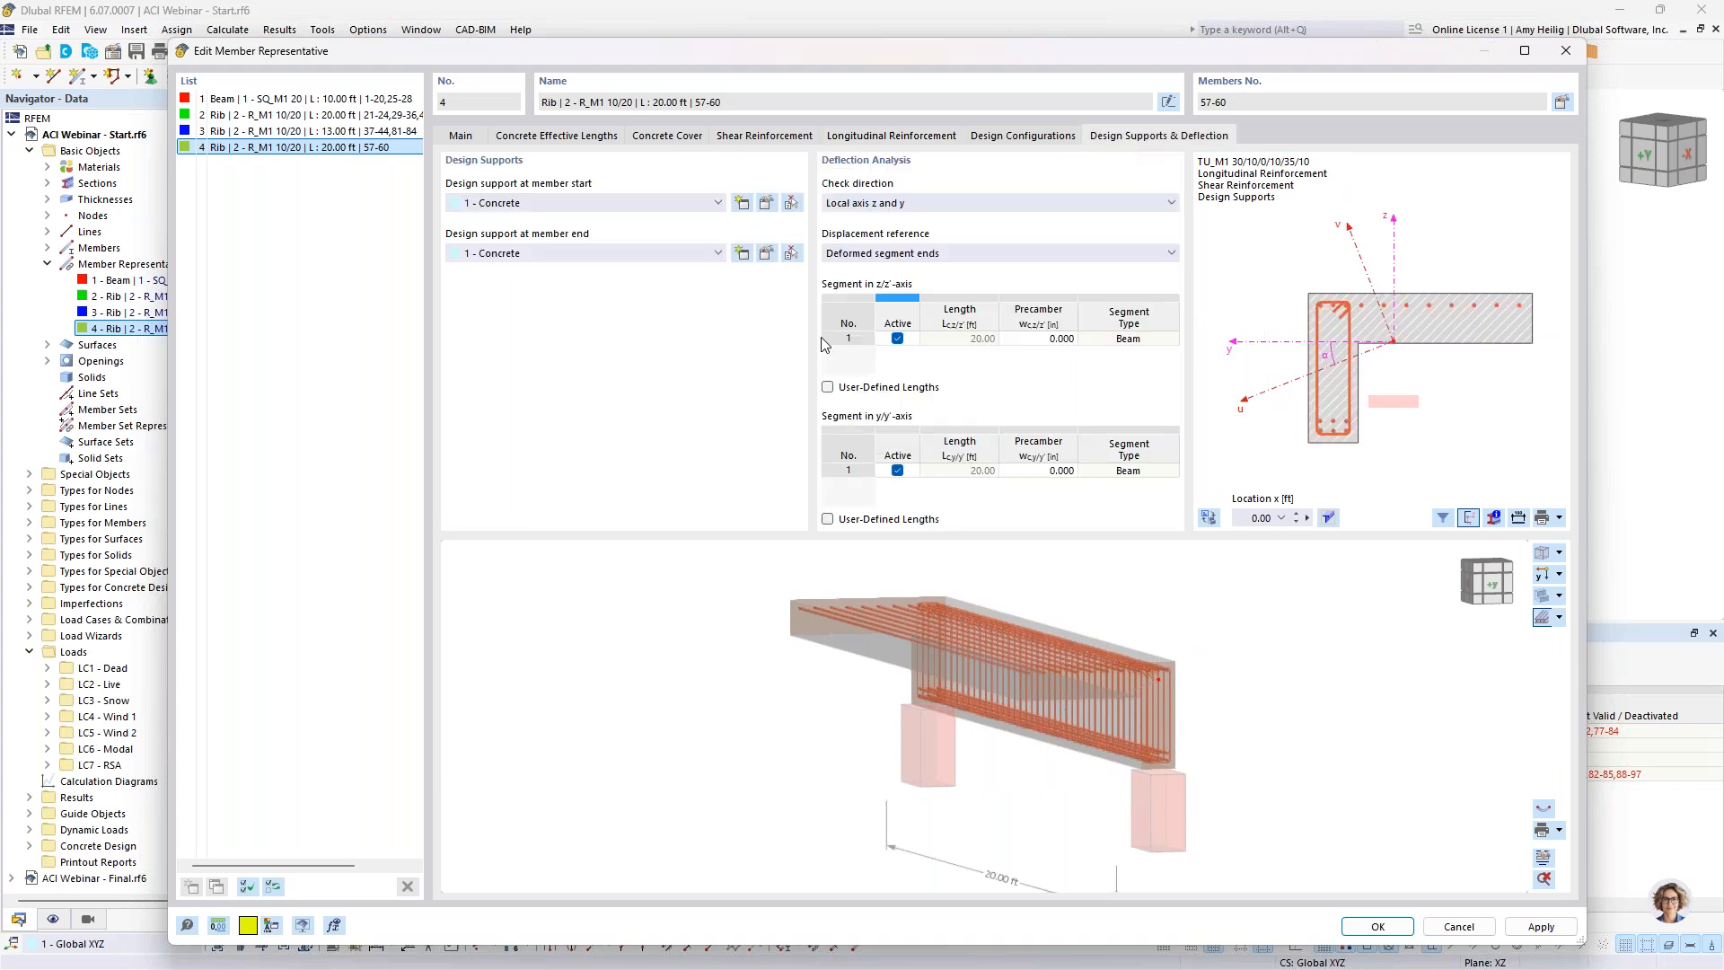
middle_drag(845, 650, 1034, 660)
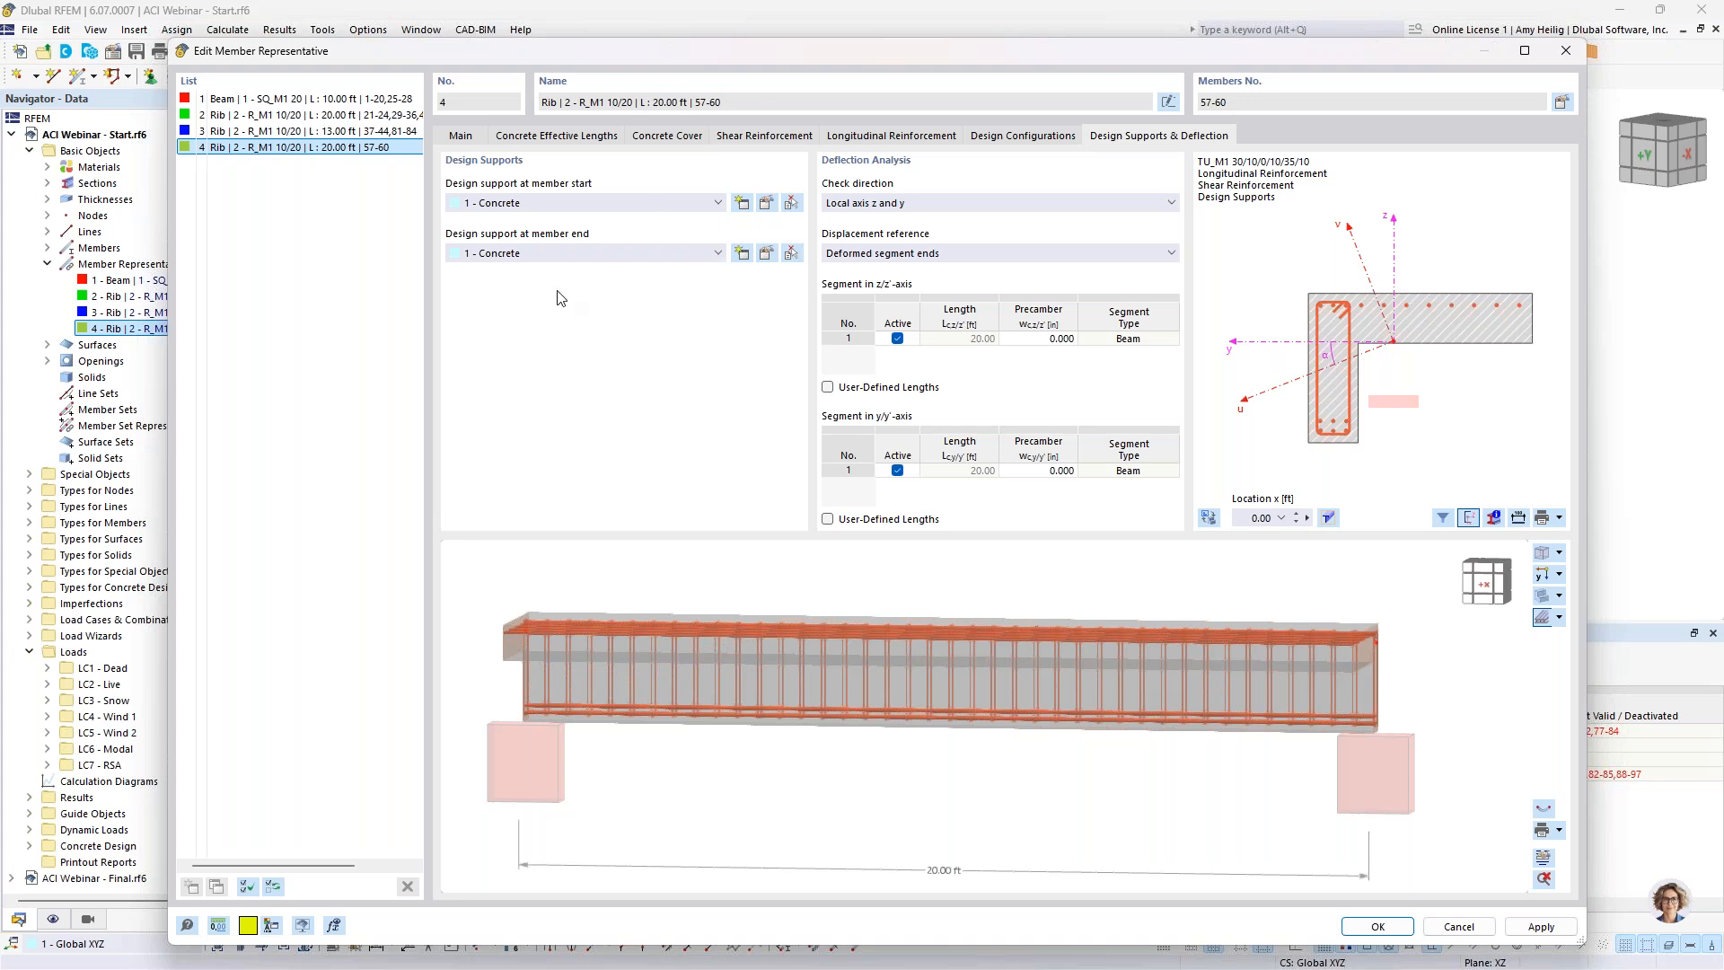
click(766, 201)
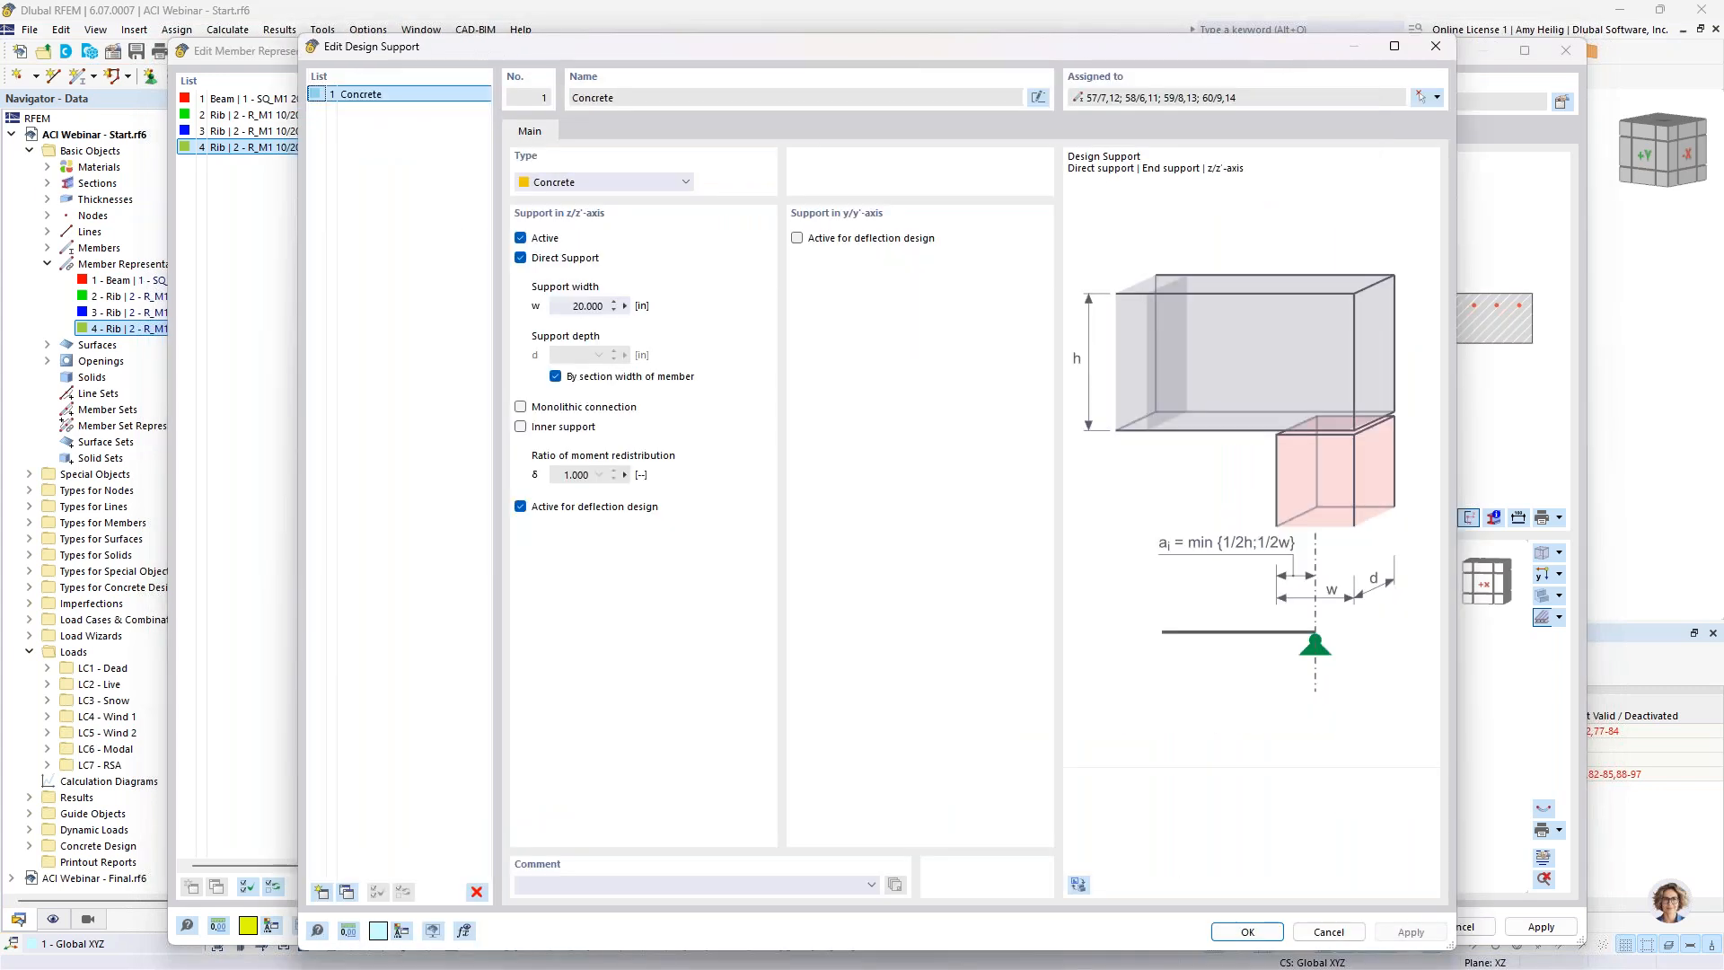
click(631, 183)
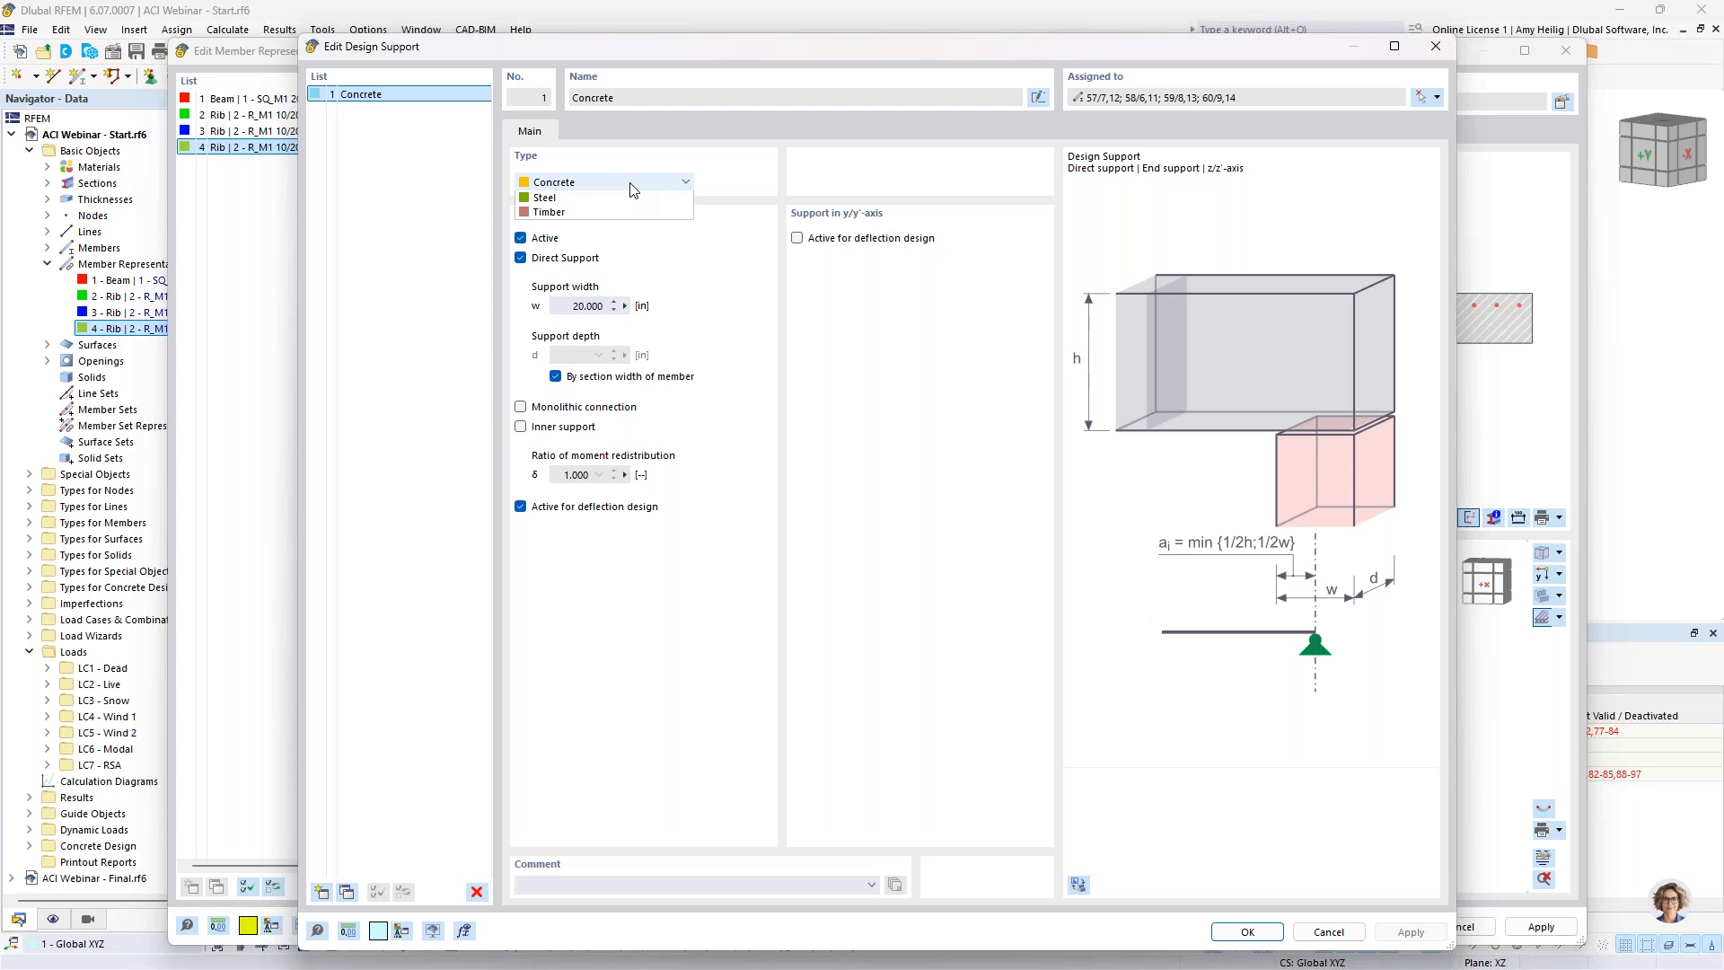
click(773, 355)
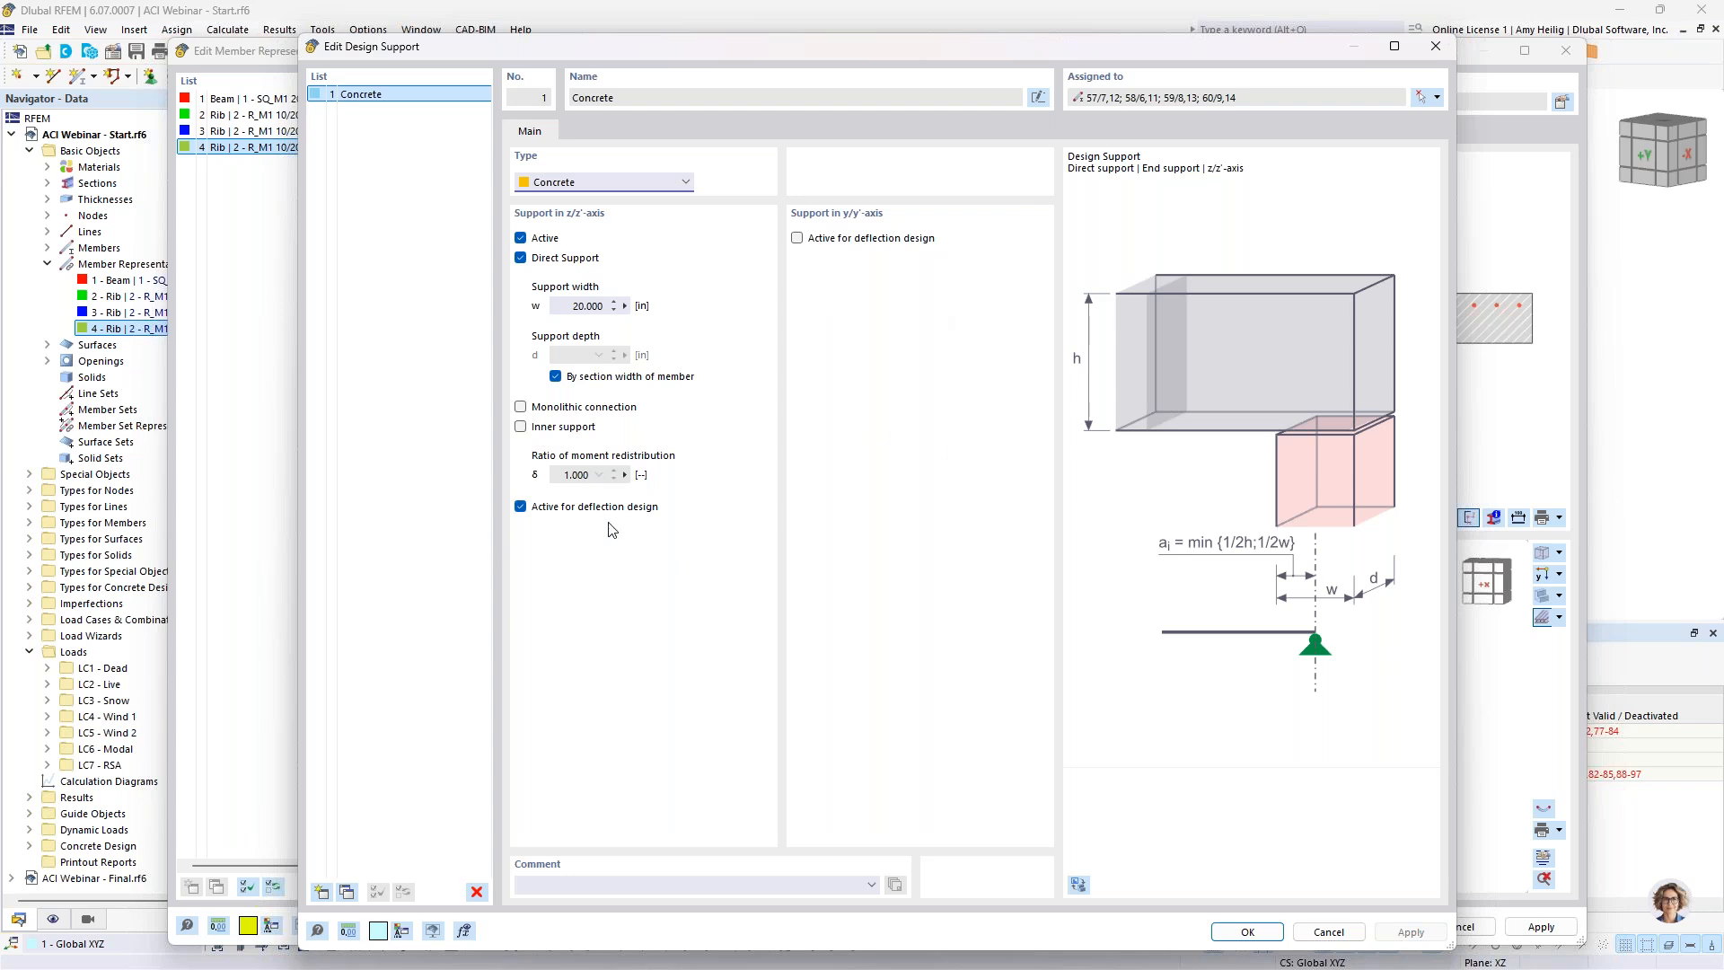
click(1328, 930)
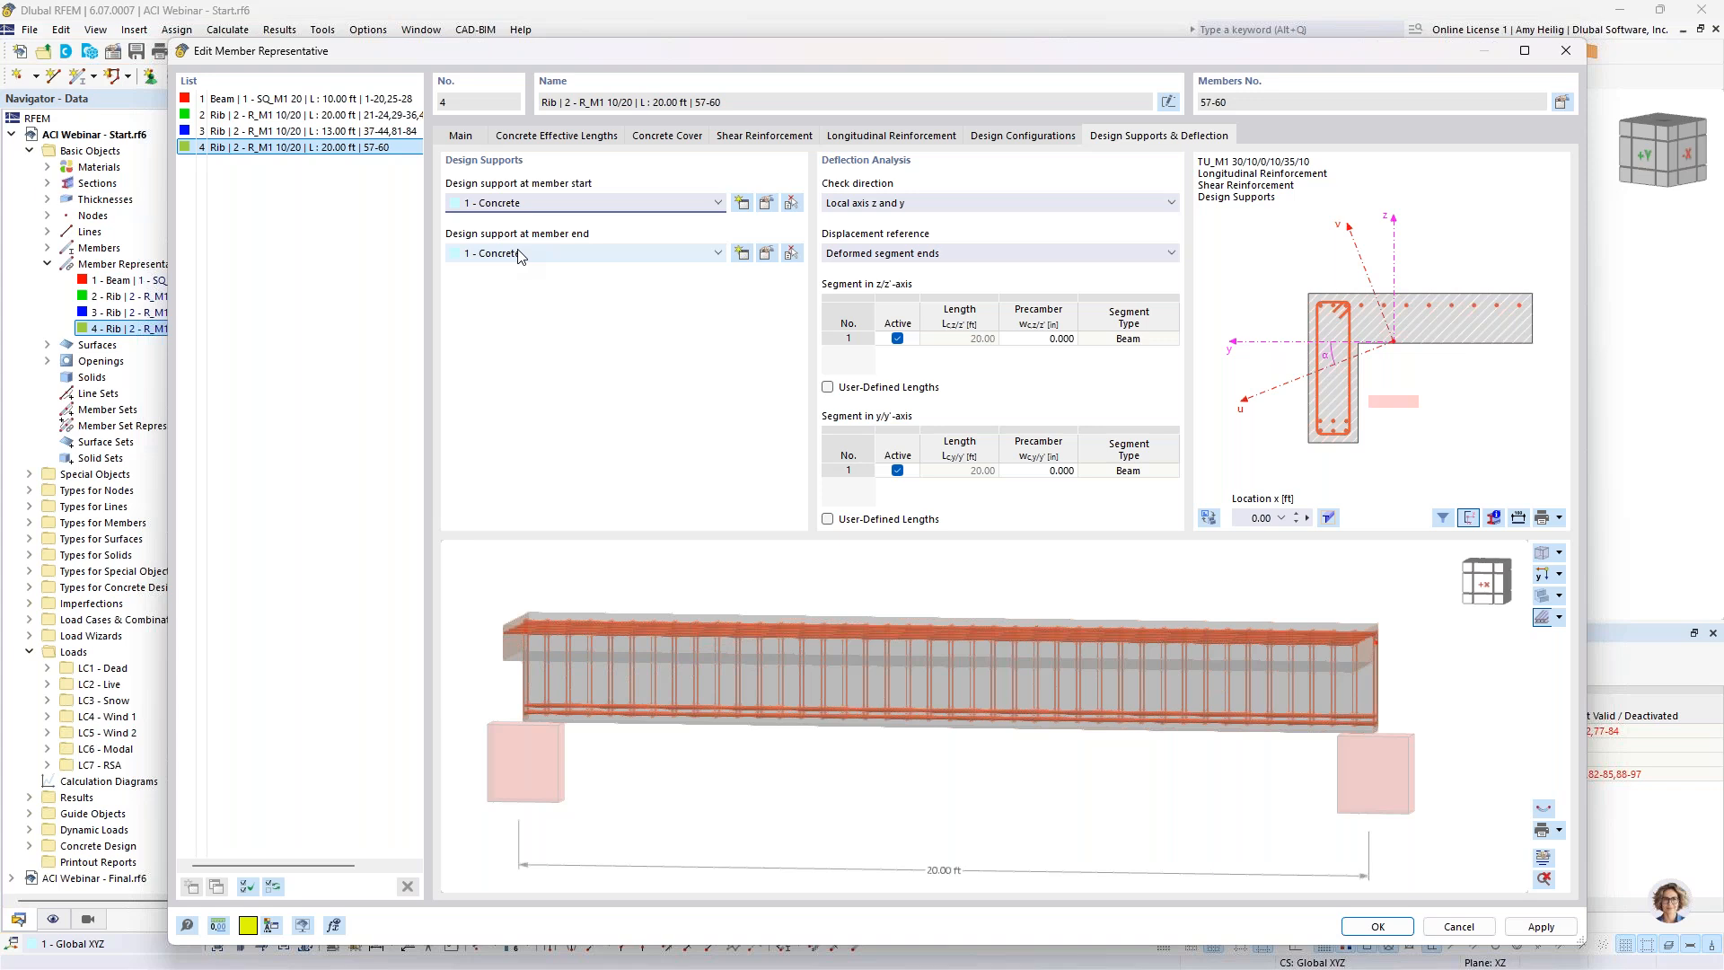
Step: Examine the supports at both rib ends in the 3D preview and close the member representative without saving changes
ctrl+middle_drag(1433, 725, 1281, 749)
scroll(1222, 808, up, 4)
scroll(1223, 808, down, 5)
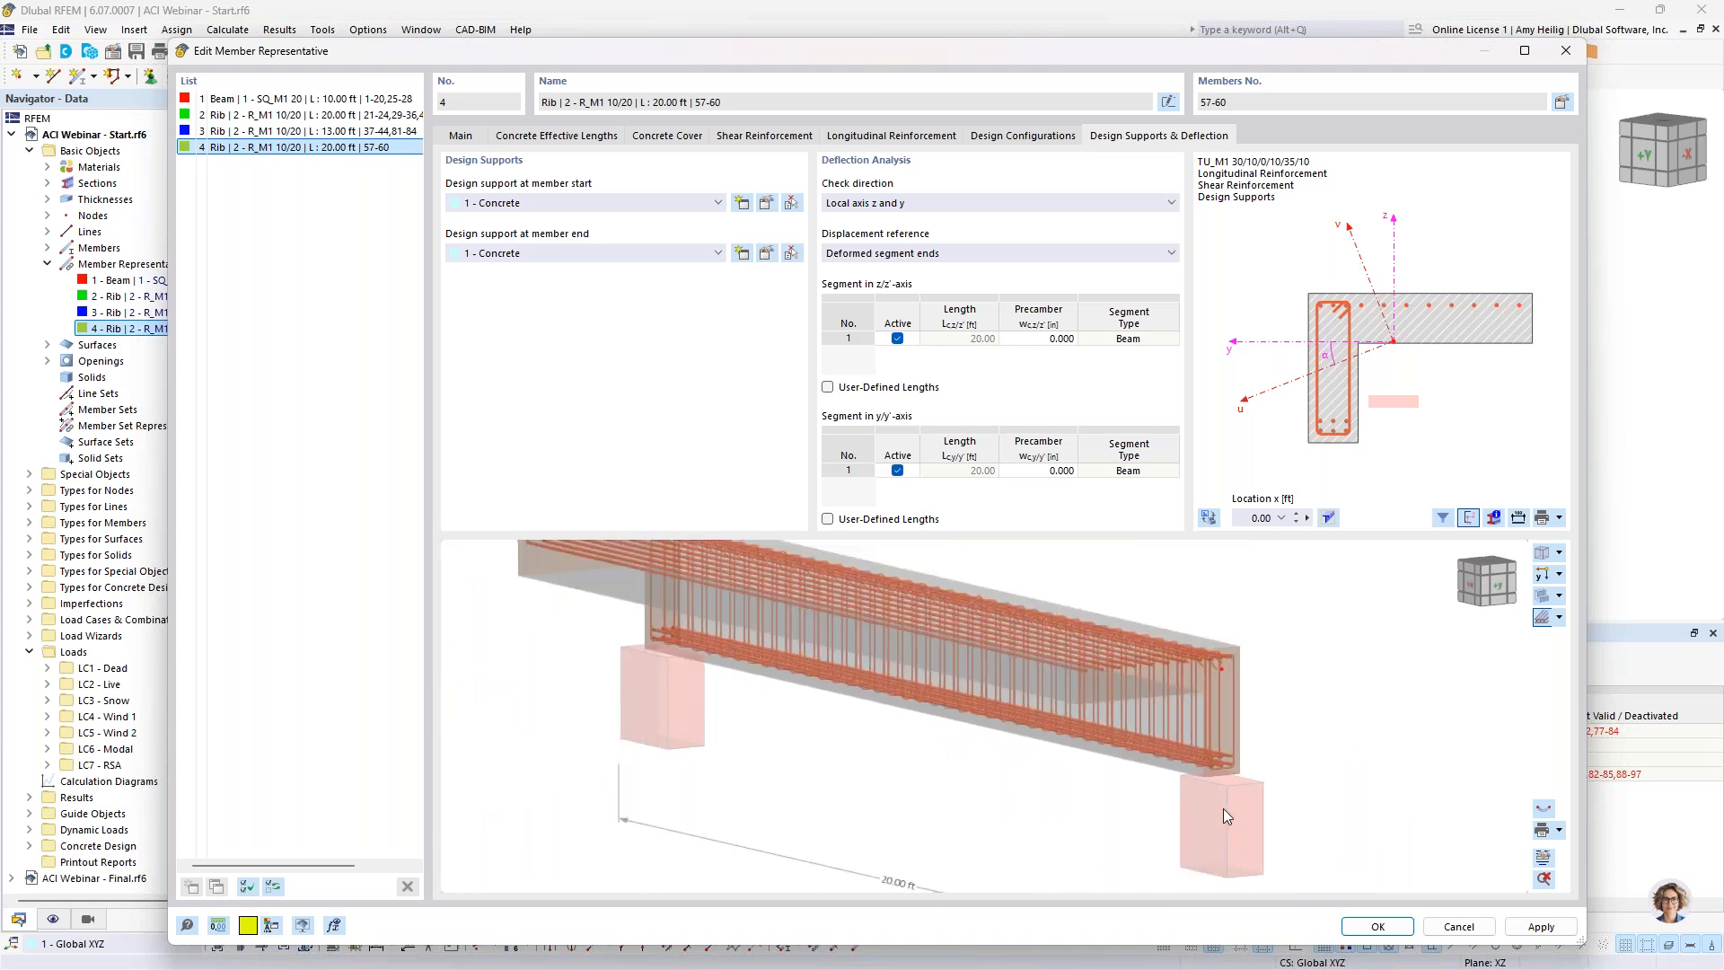
ctrl+middle_drag(1116, 801, 1283, 782)
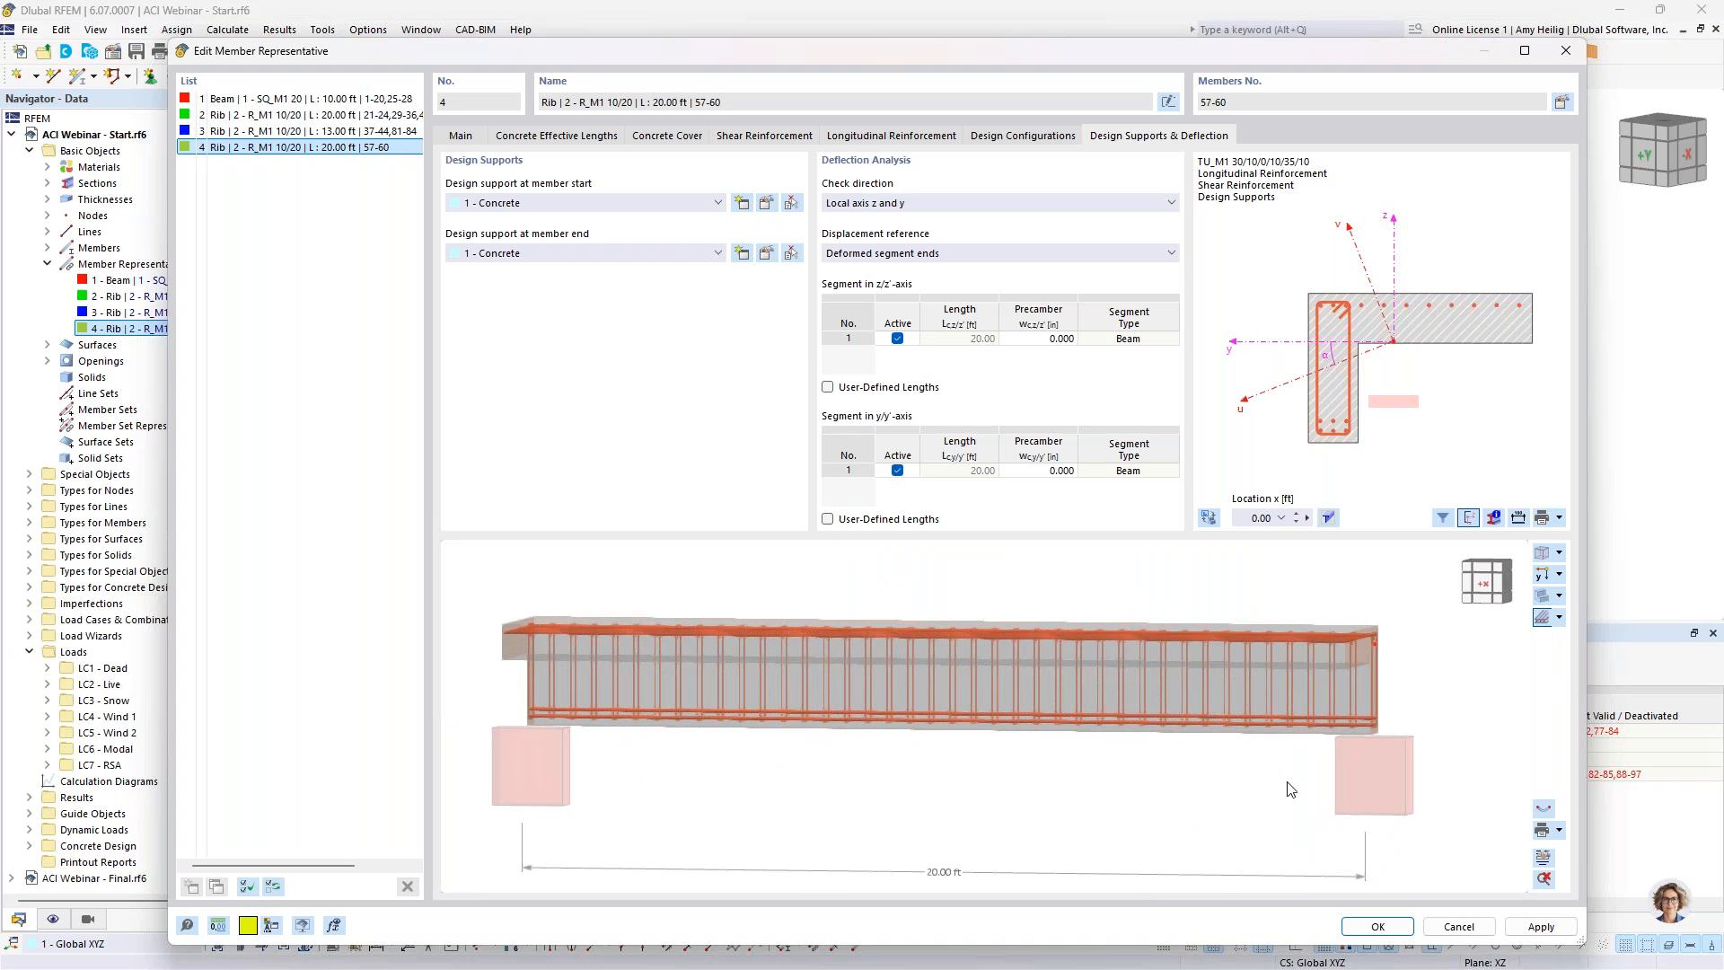
click(1454, 927)
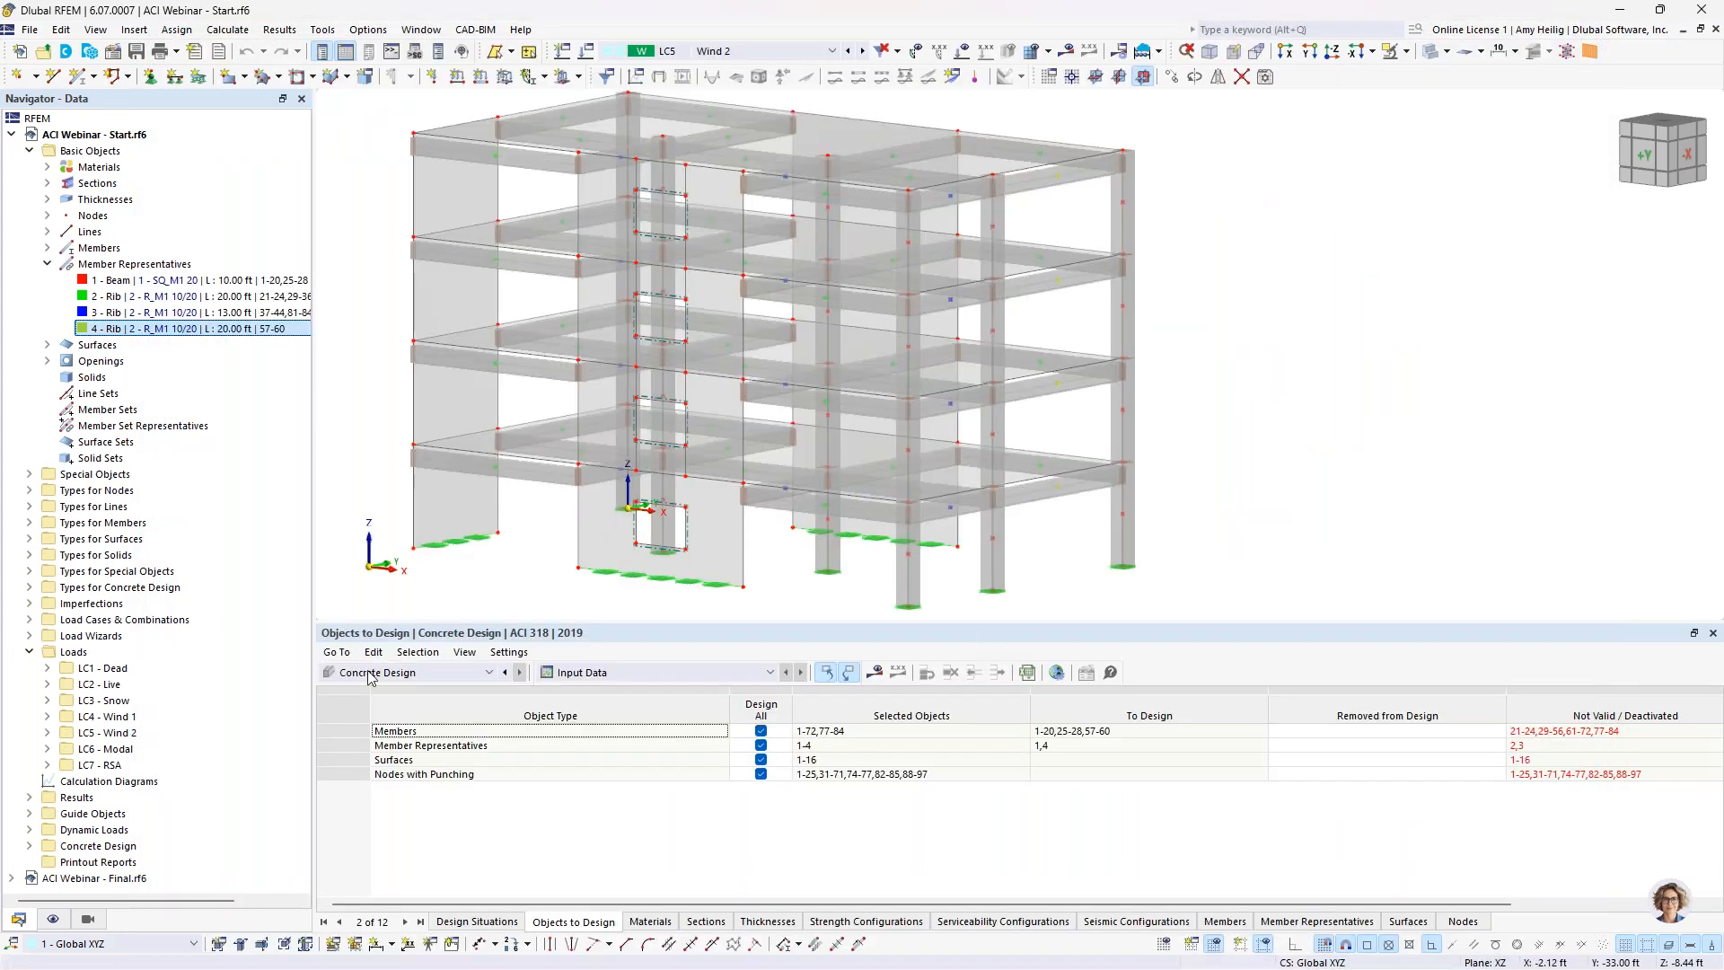
Step: Show the concrete design types in the model, switch to wireframe display and enlarge the model view
click(54, 918)
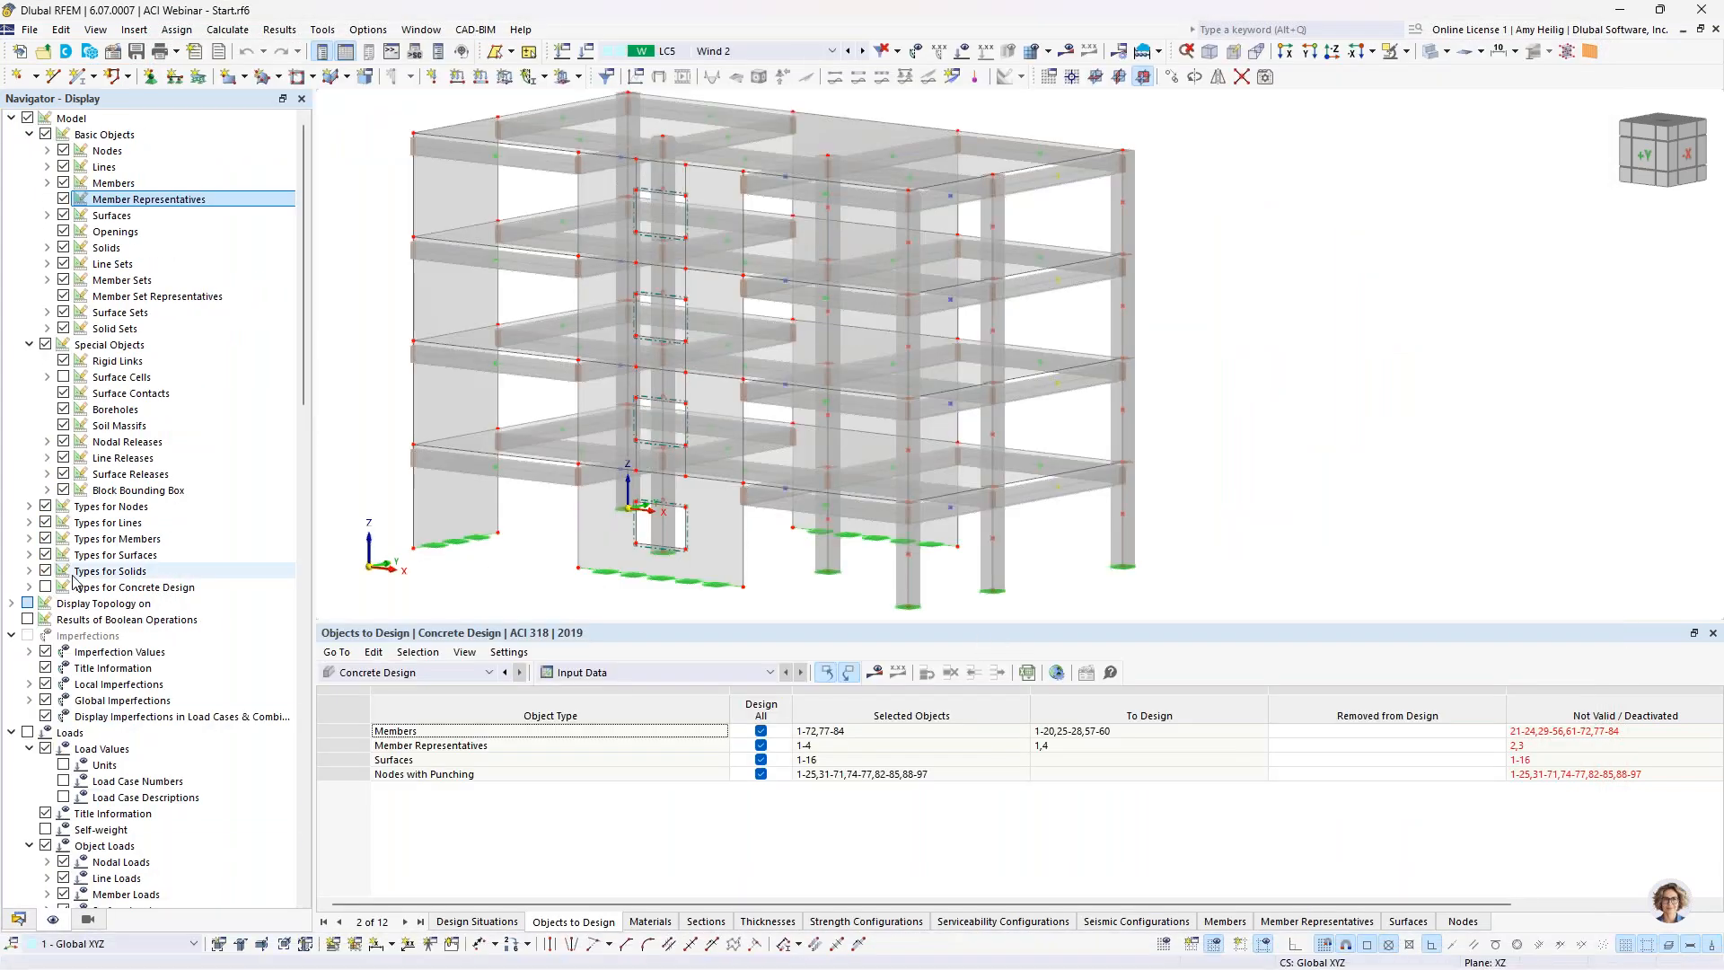
click(46, 587)
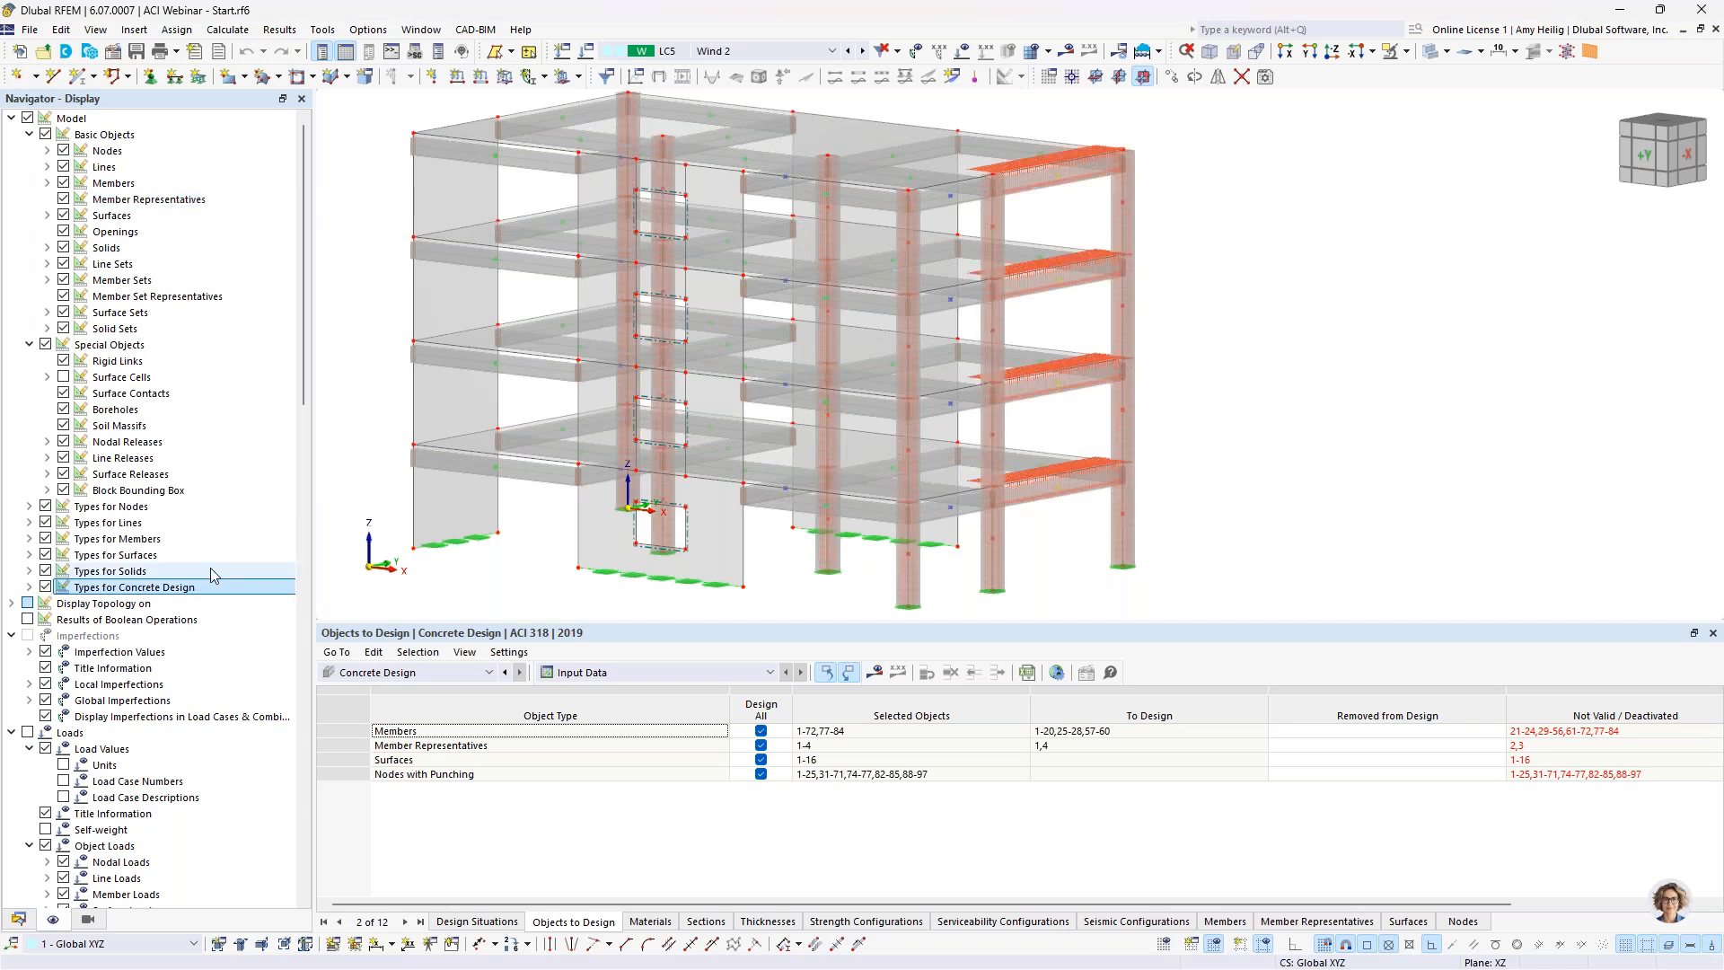
click(1428, 54)
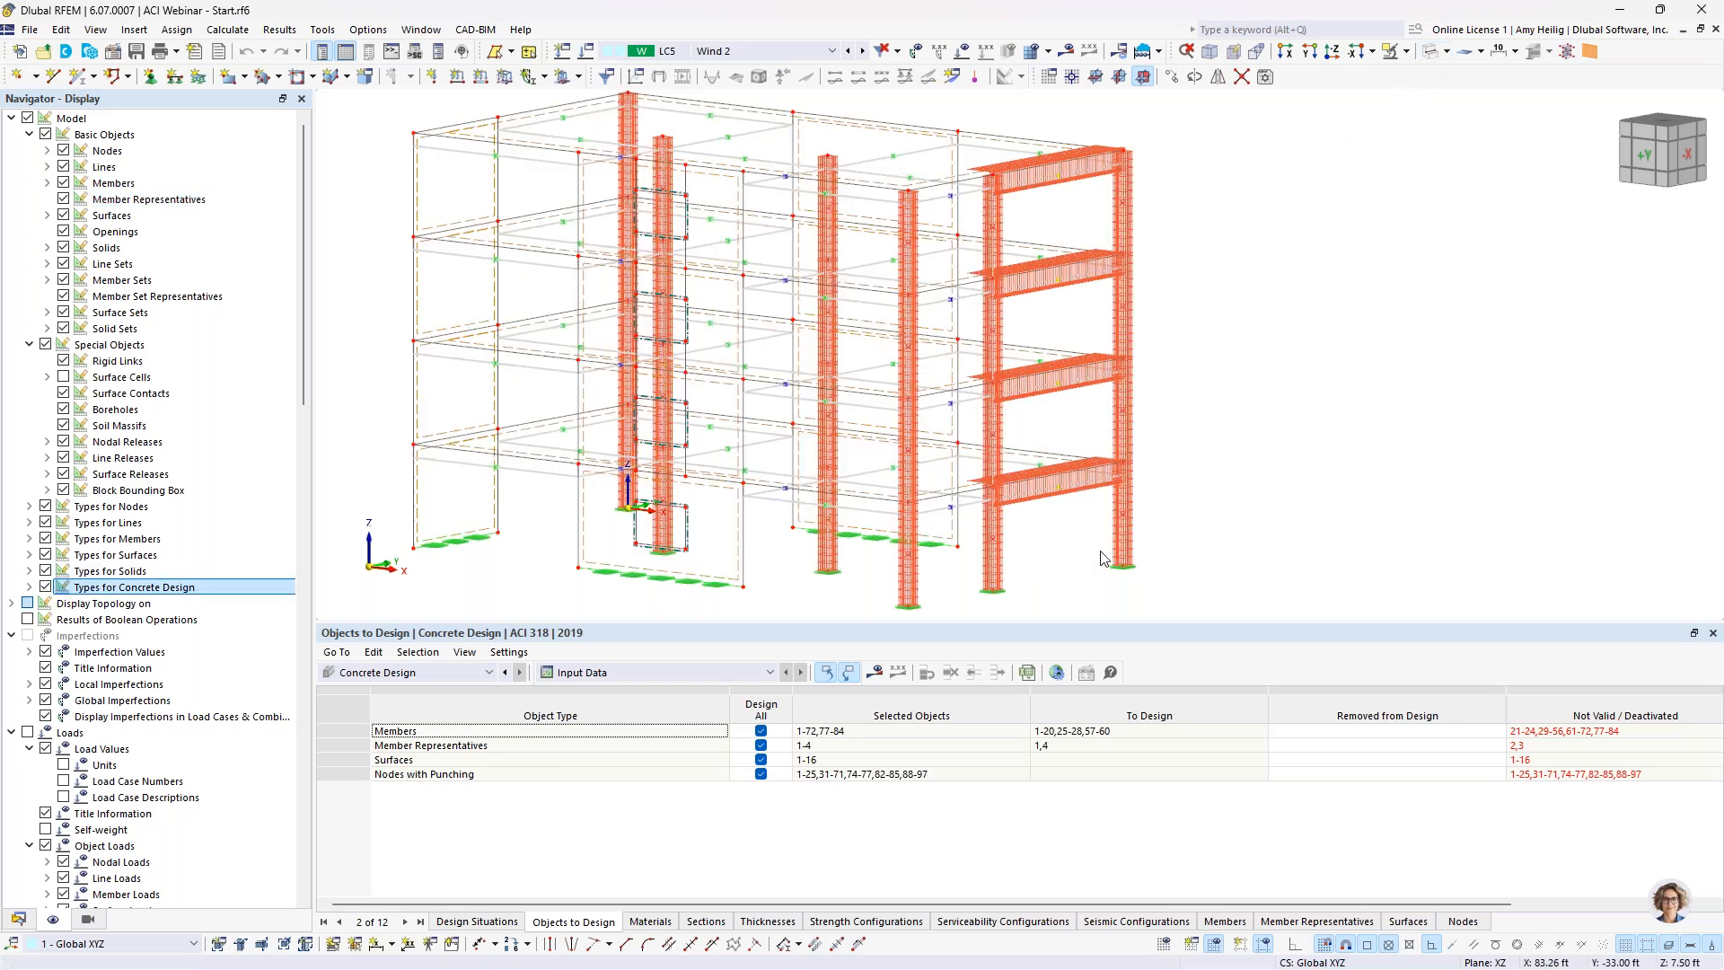
drag(1094, 621, 1093, 744)
Step: Inspect the reinforcement cages of the columns and ribs, and hide the concrete design types again
scroll(1026, 573, up, 5)
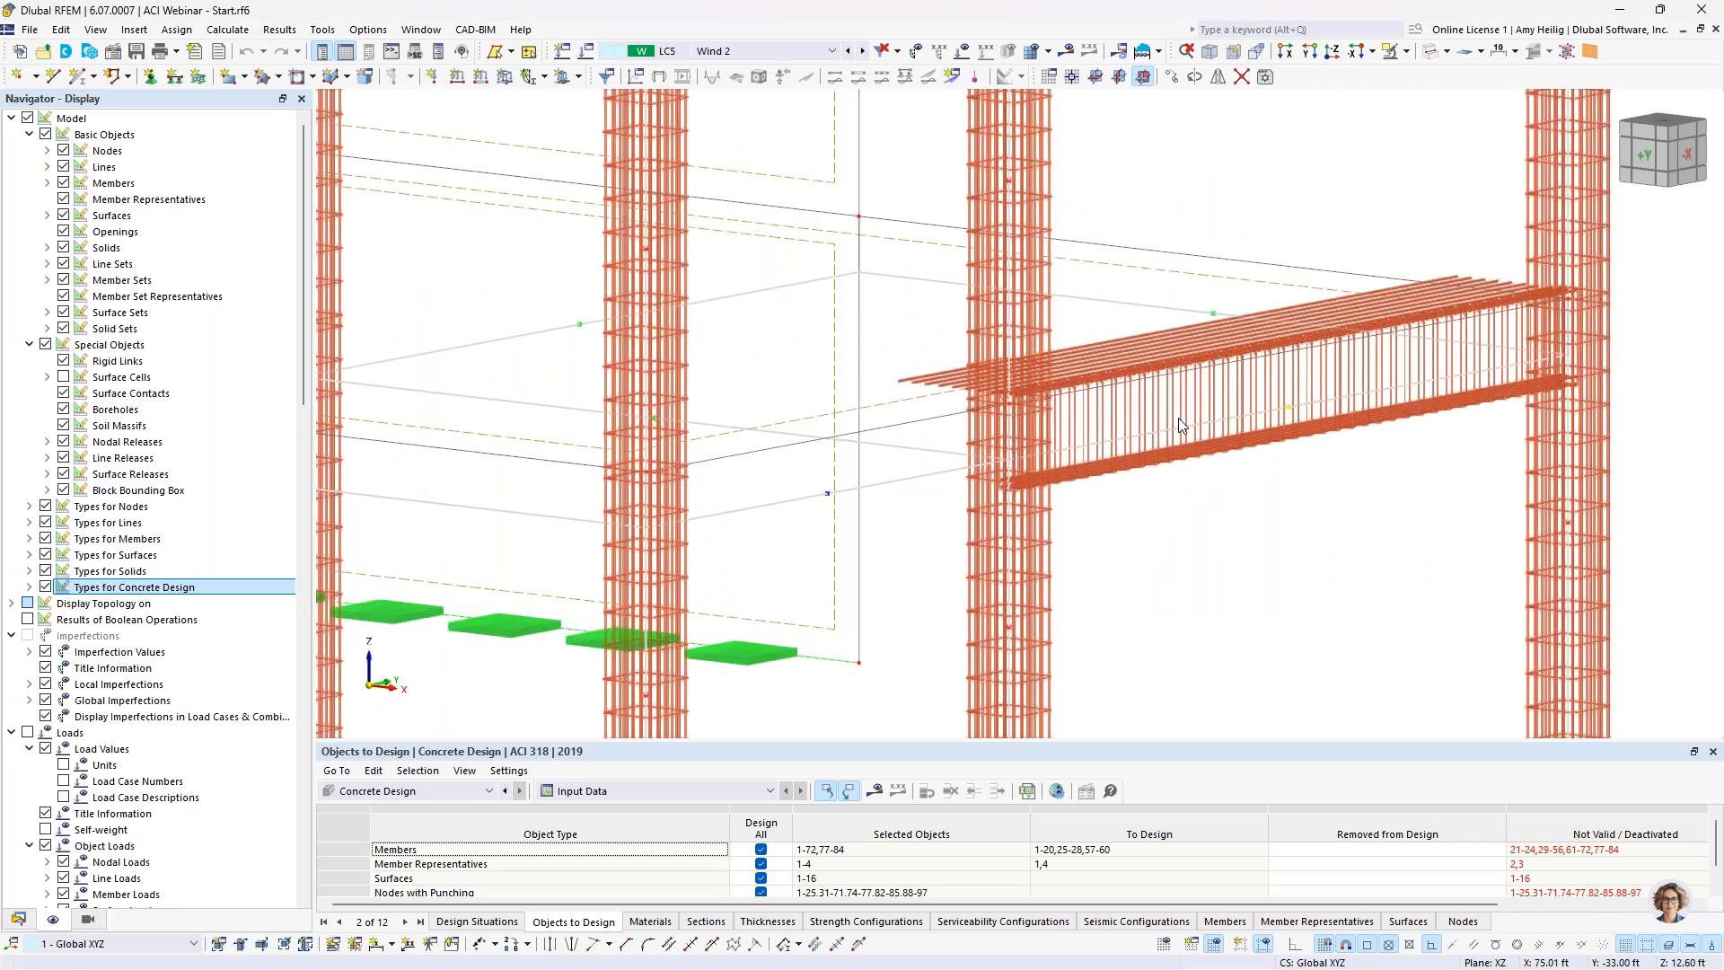
scroll(1178, 427, down, 6)
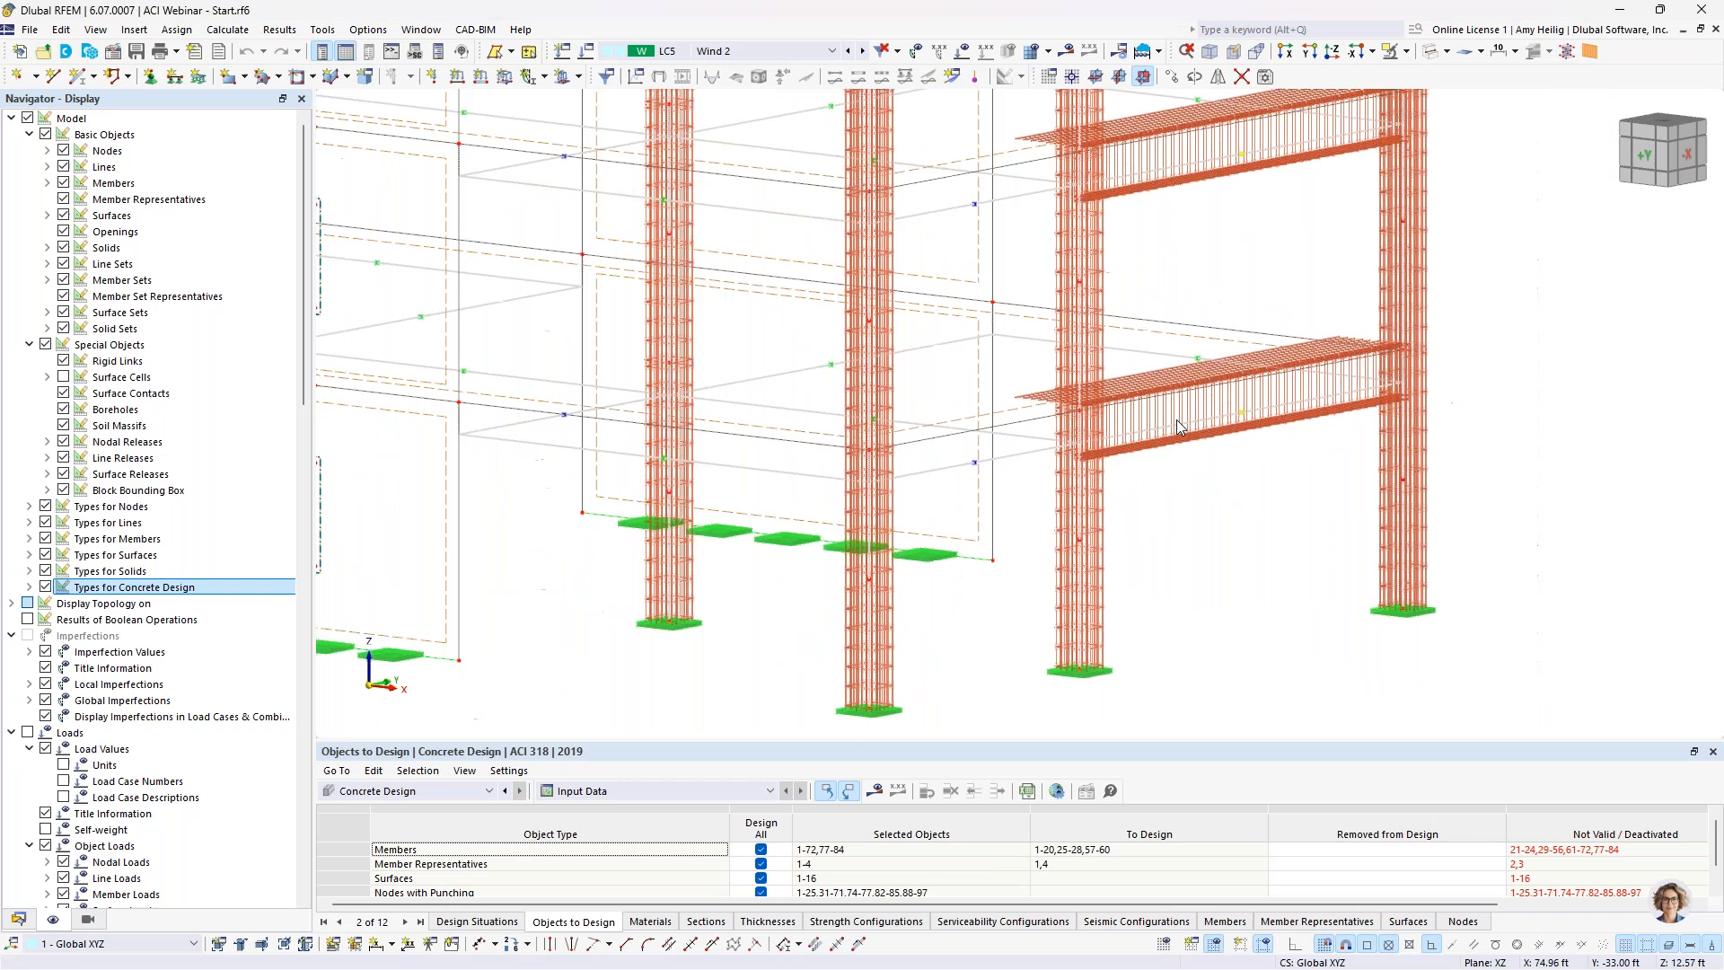
middle_drag(1177, 460, 1203, 576)
scroll(1207, 559, up, 1)
scroll(1142, 592, down, 1)
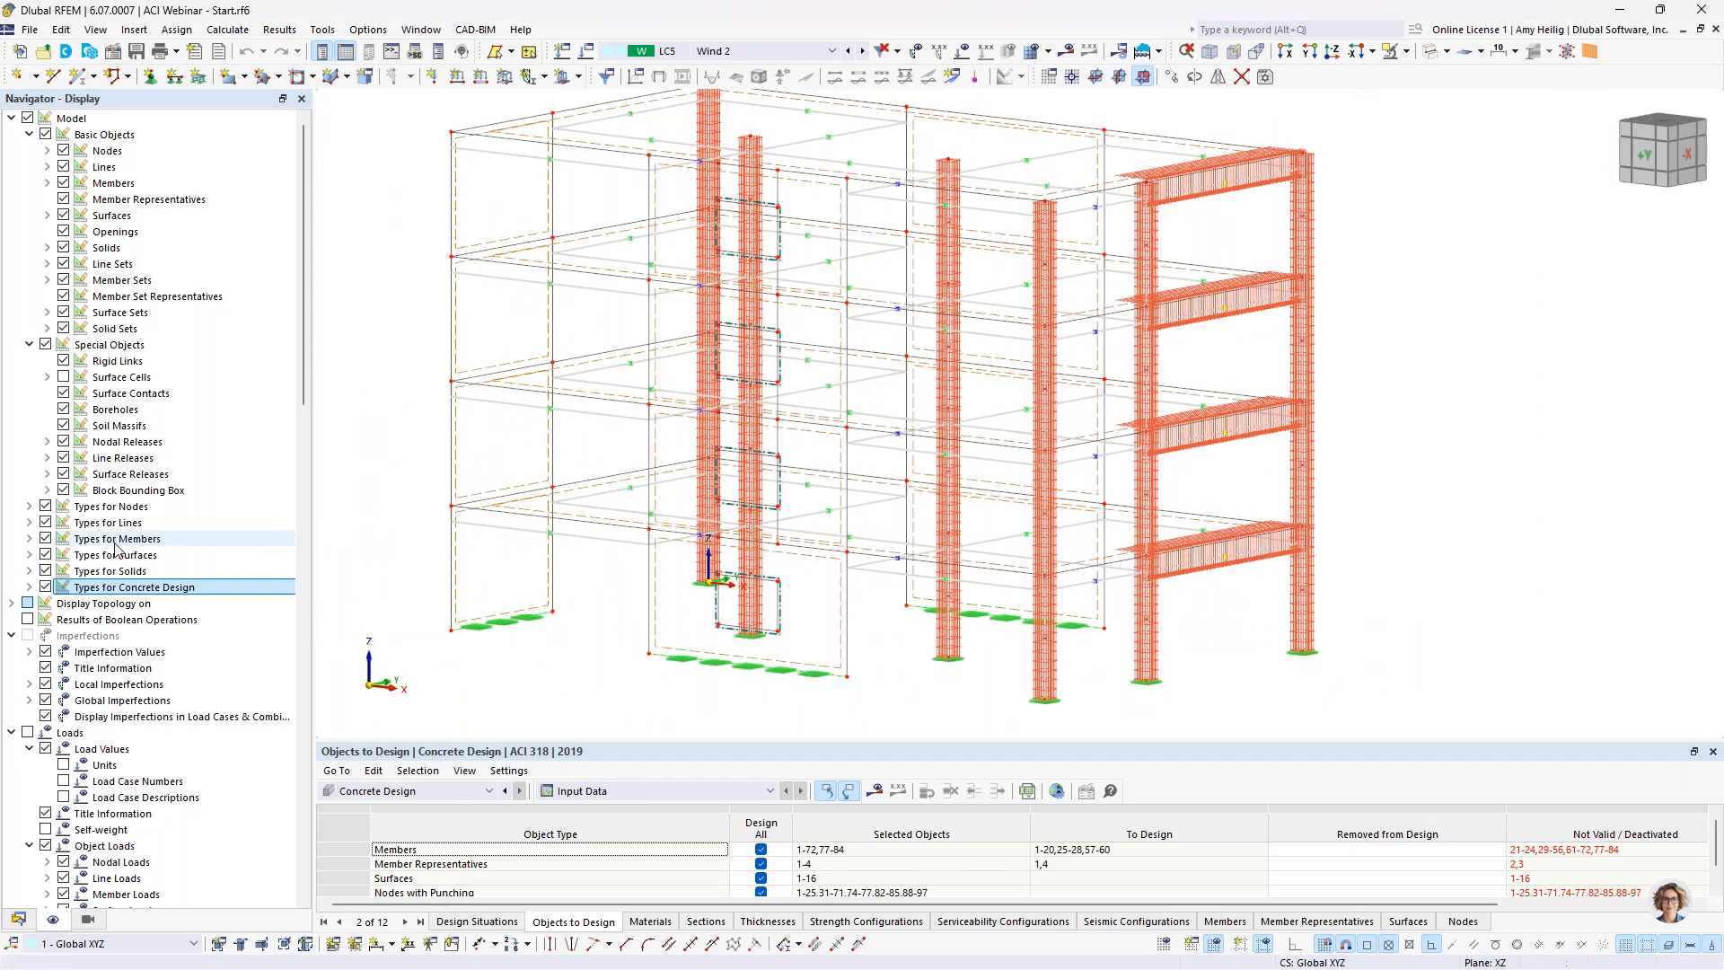
click(45, 587)
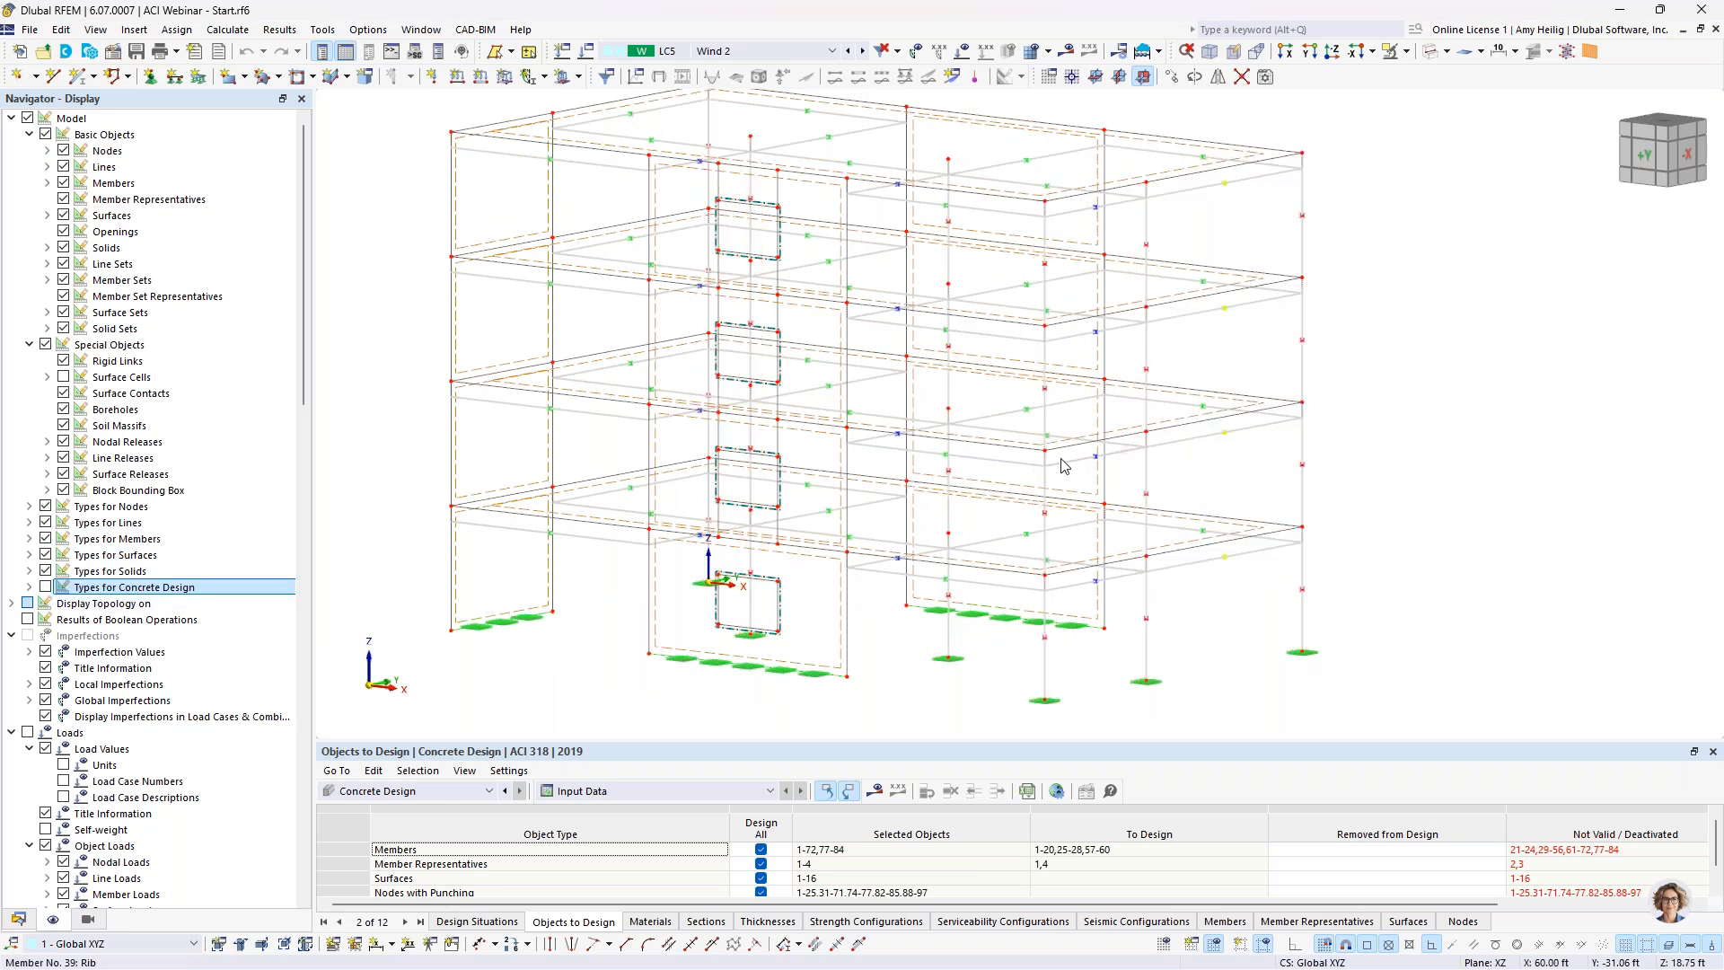
Step: Open roof slab surface 13, preview its concrete design properties by enabling and disabling them, and cancel the editing
scroll(1032, 386, down, 1)
ctrl+middle_drag(1032, 386, 1150, 274)
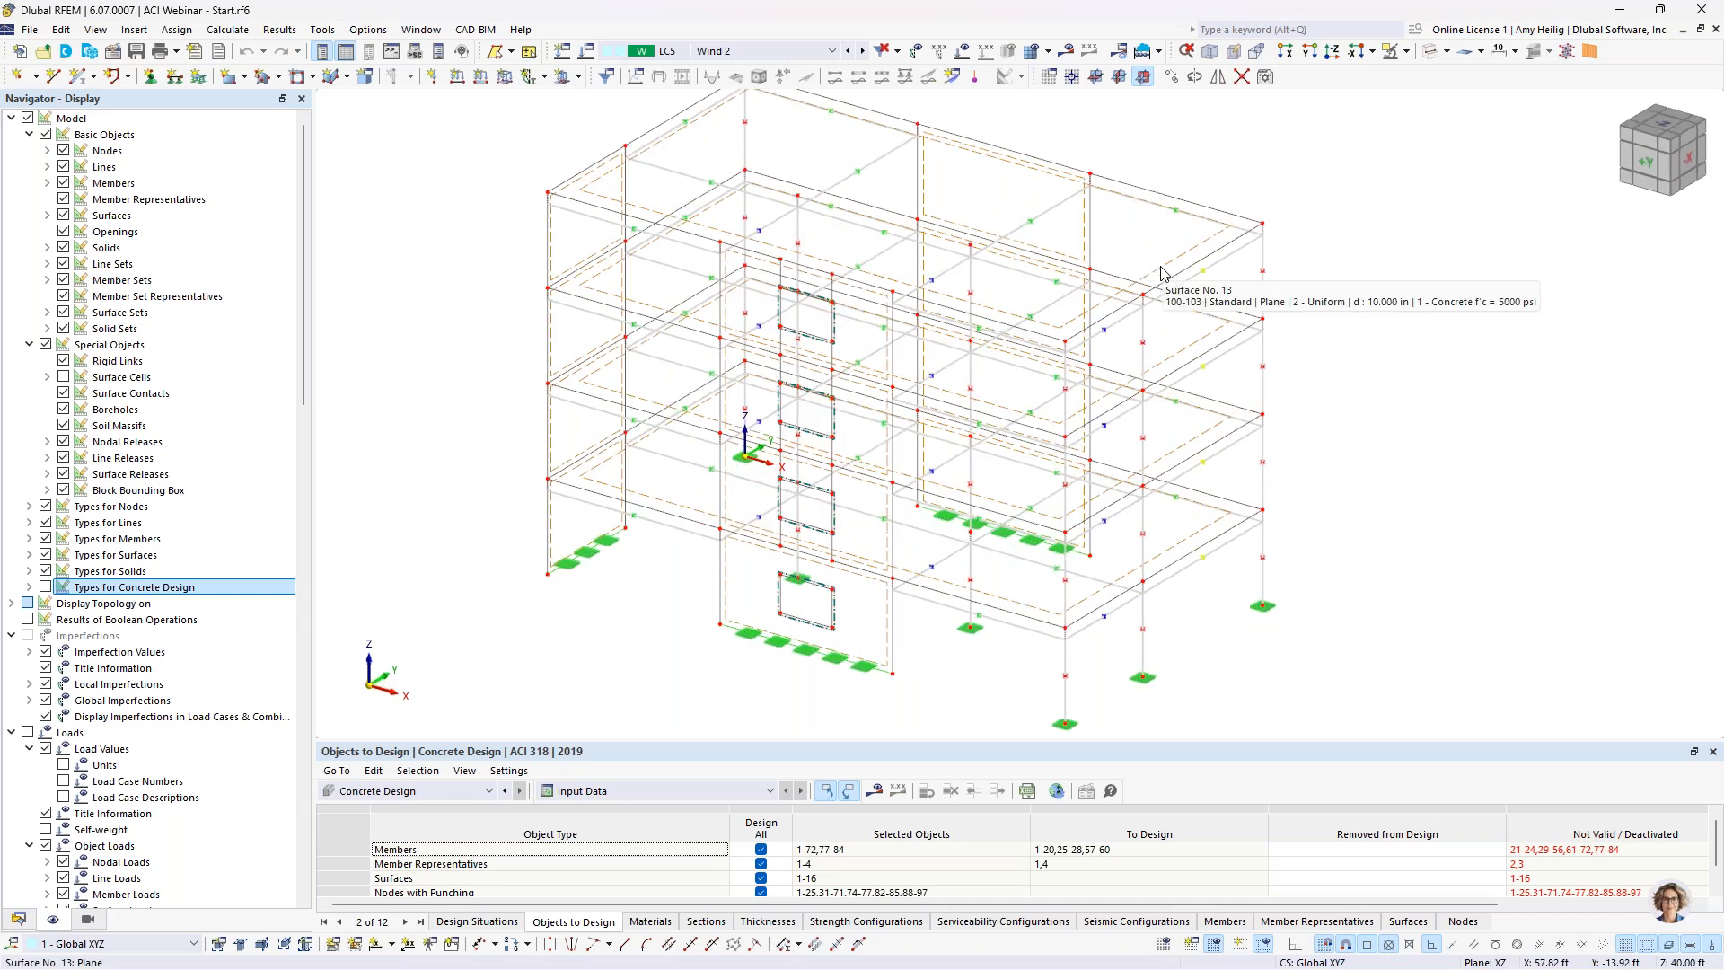
double_click(1161, 274)
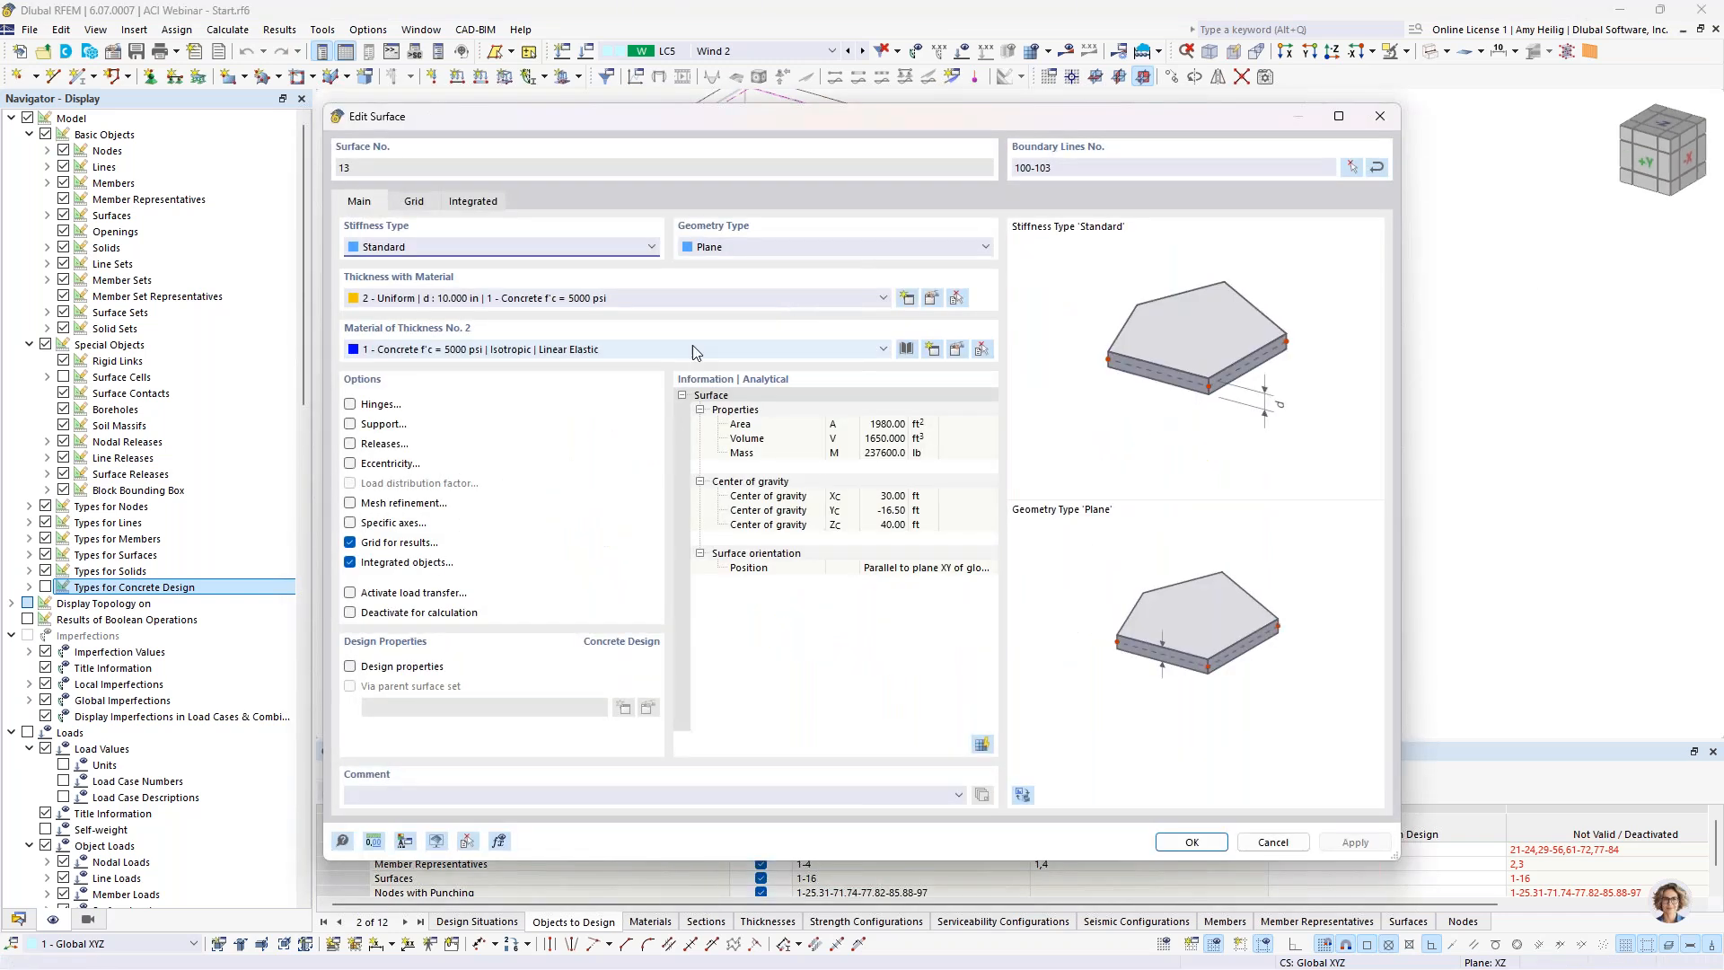
click(350, 666)
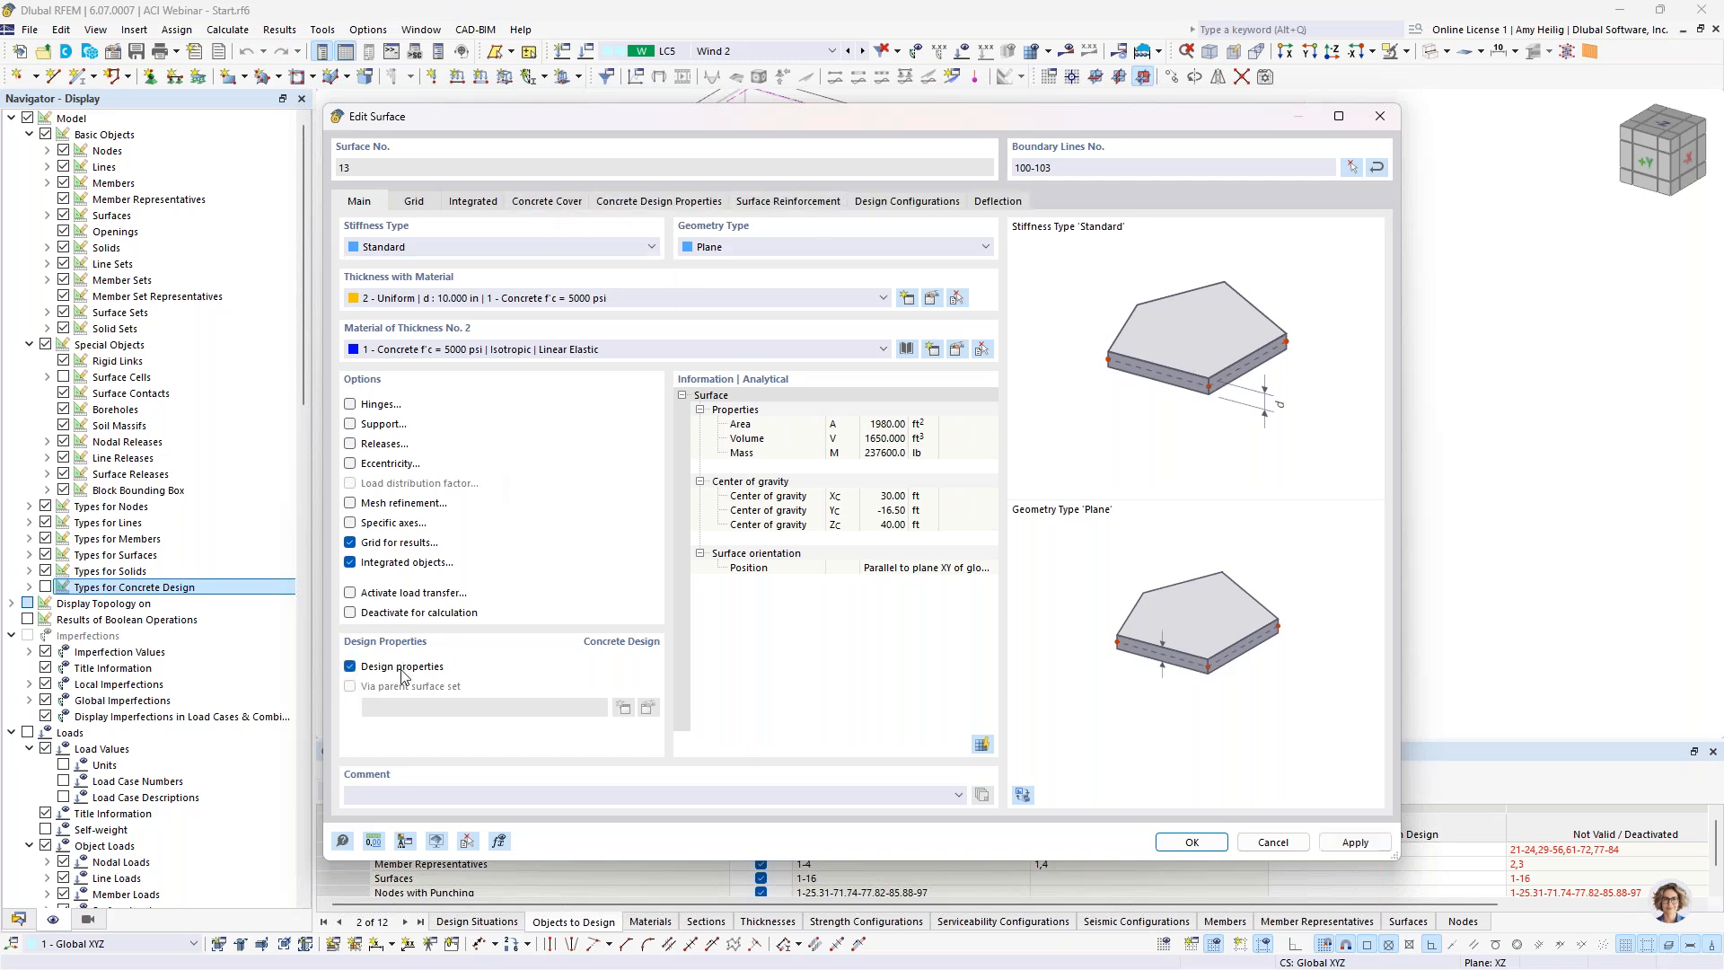
click(350, 666)
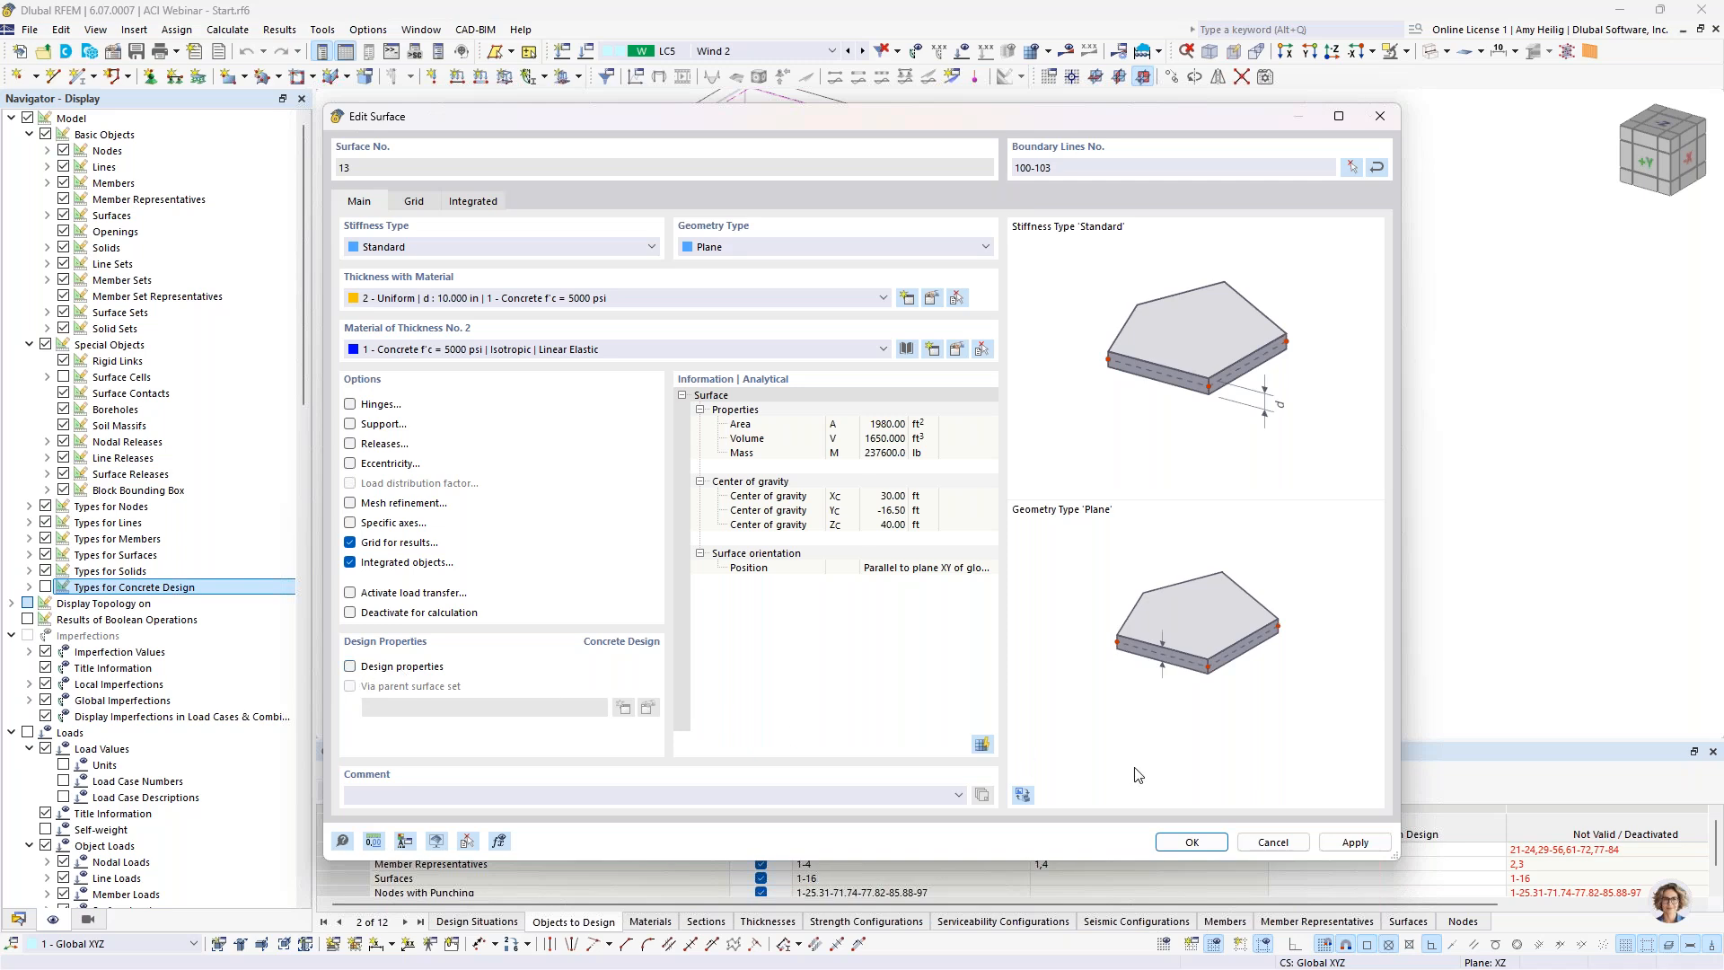
click(1273, 842)
Step: Open node 32 at the roof slab, review its punching design option and assigned strength configuration, and cancel the editing
ctrl+middle_drag(1060, 261, 948, 310)
scroll(948, 310, up, 2)
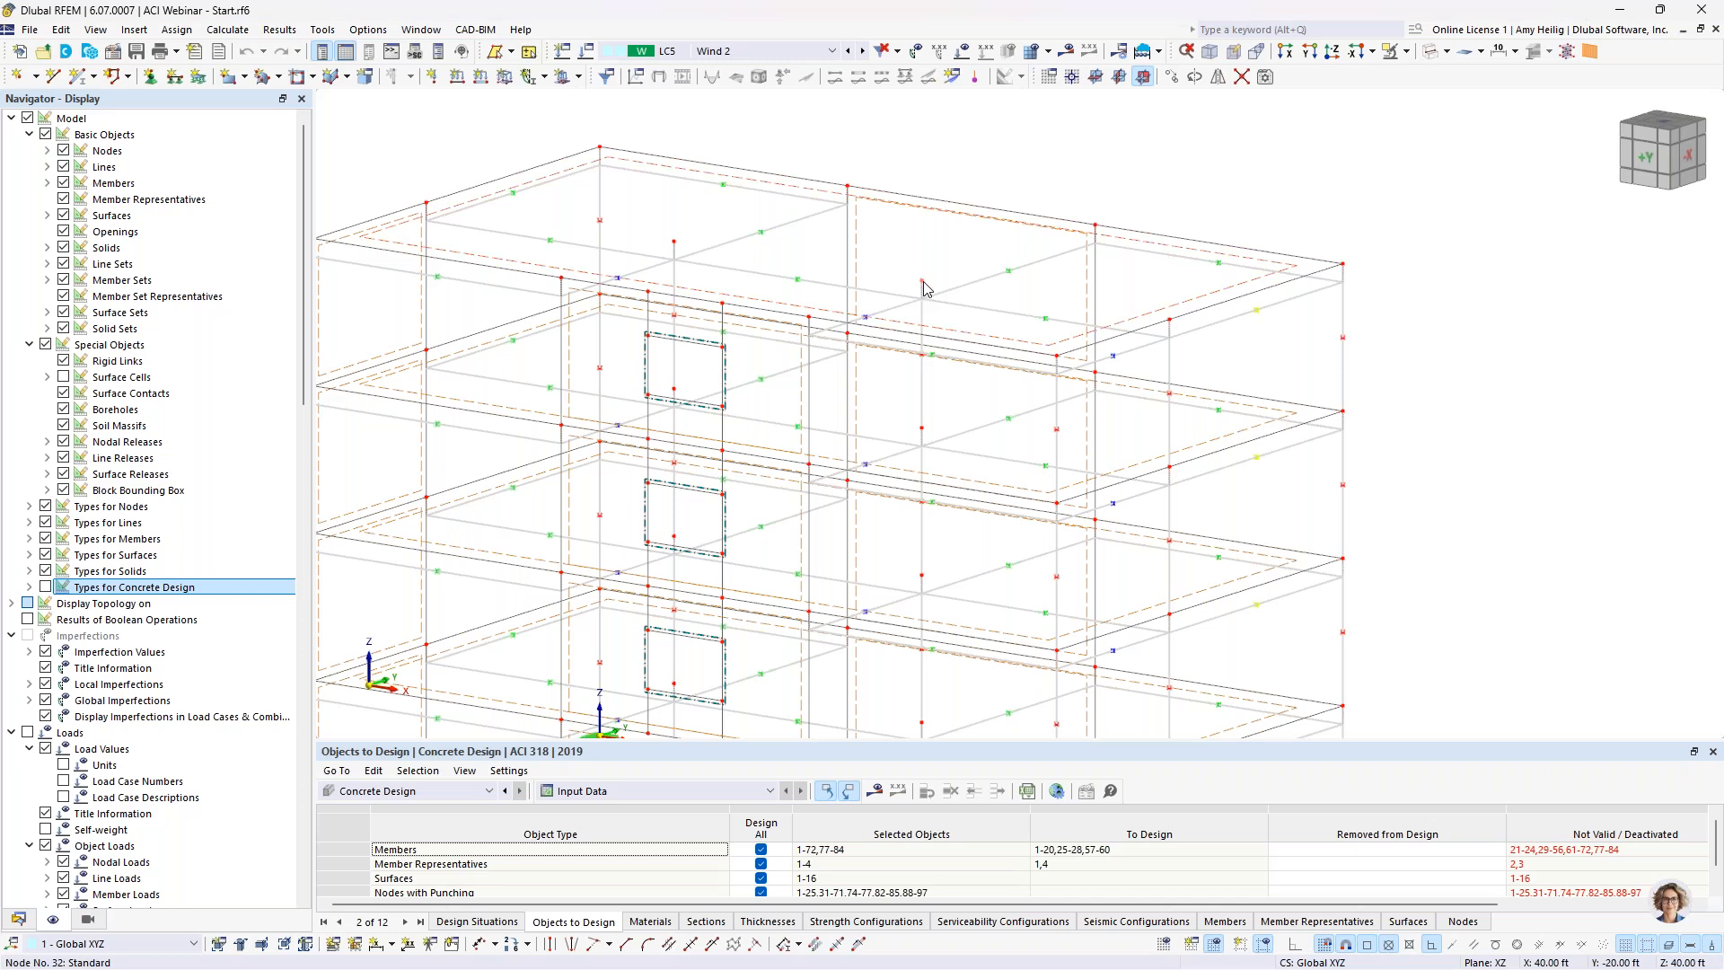
double_click(923, 282)
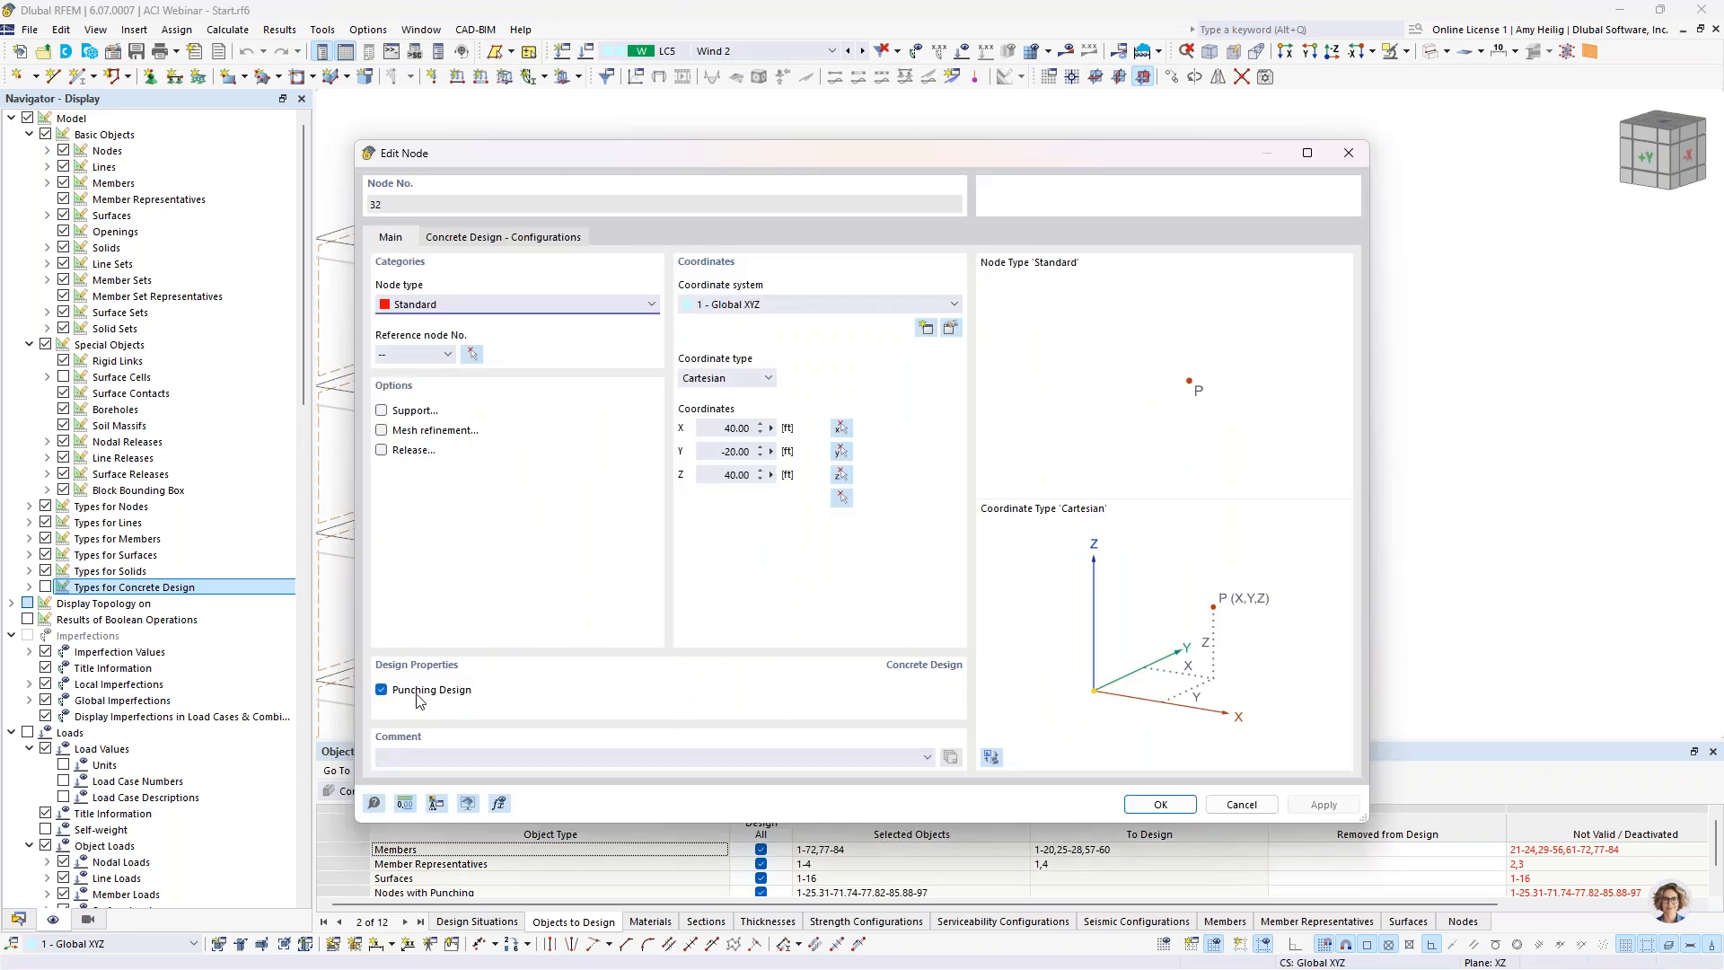
click(565, 239)
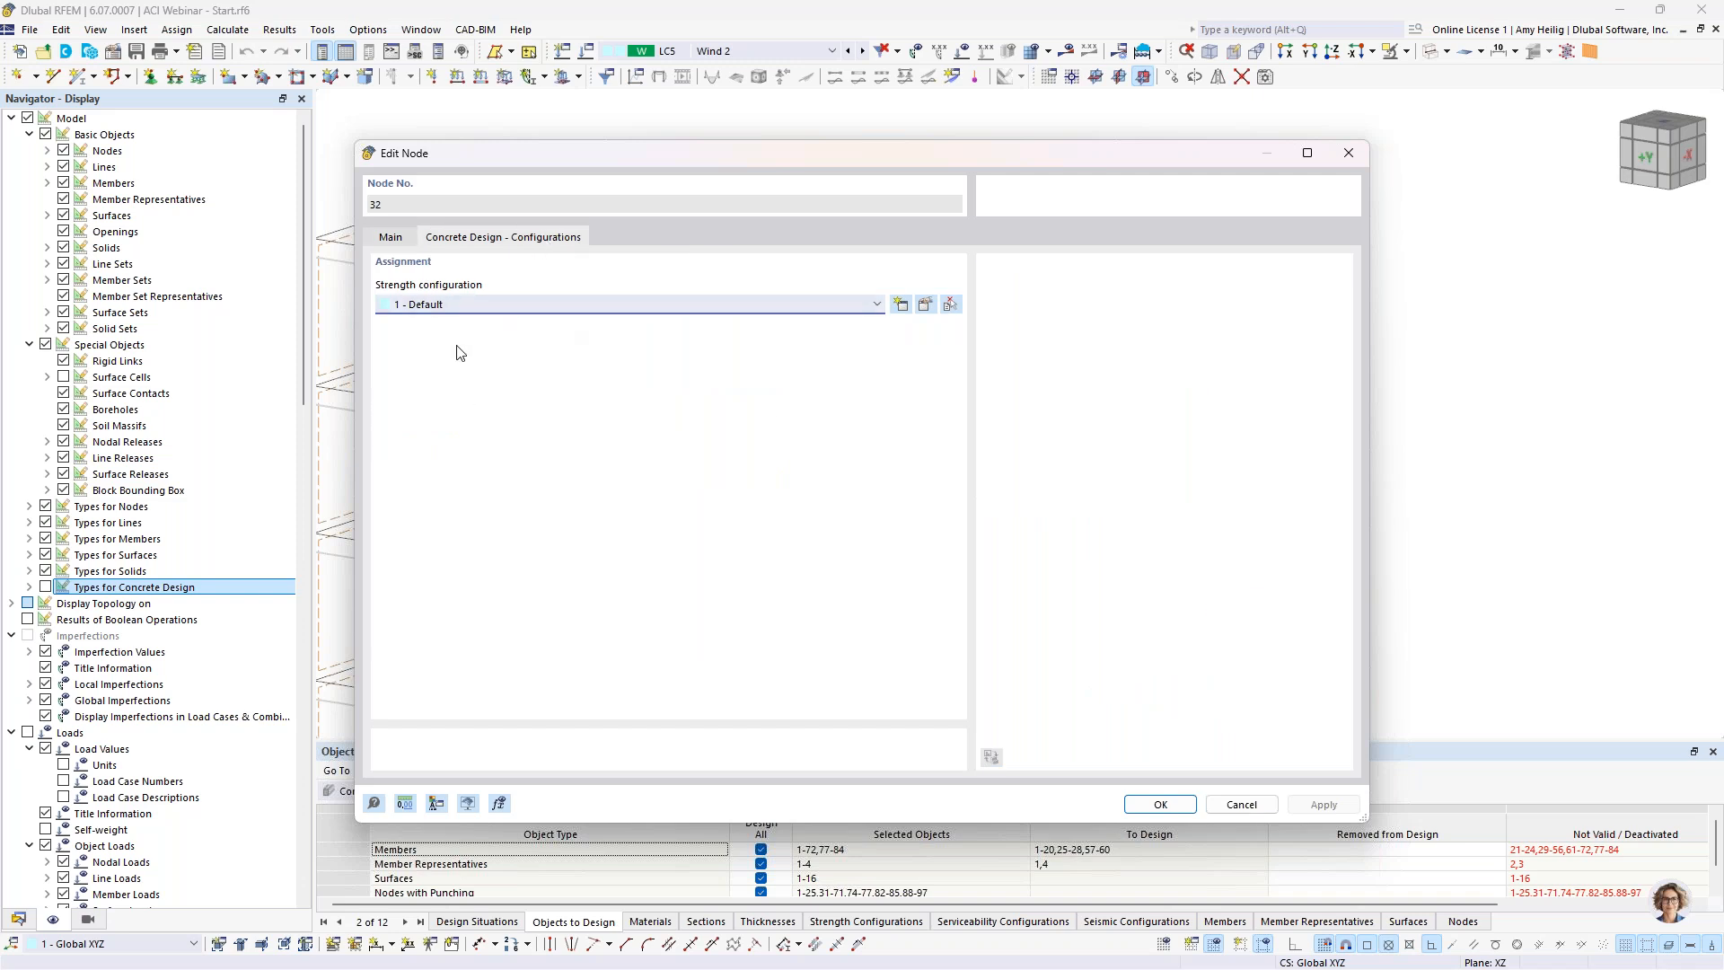
click(1225, 812)
Step: Switch the building model back to transparent solid display and collapse the member representatives in the model data tree
scroll(1347, 417, down, 3)
middle_drag(1252, 474, 1189, 405)
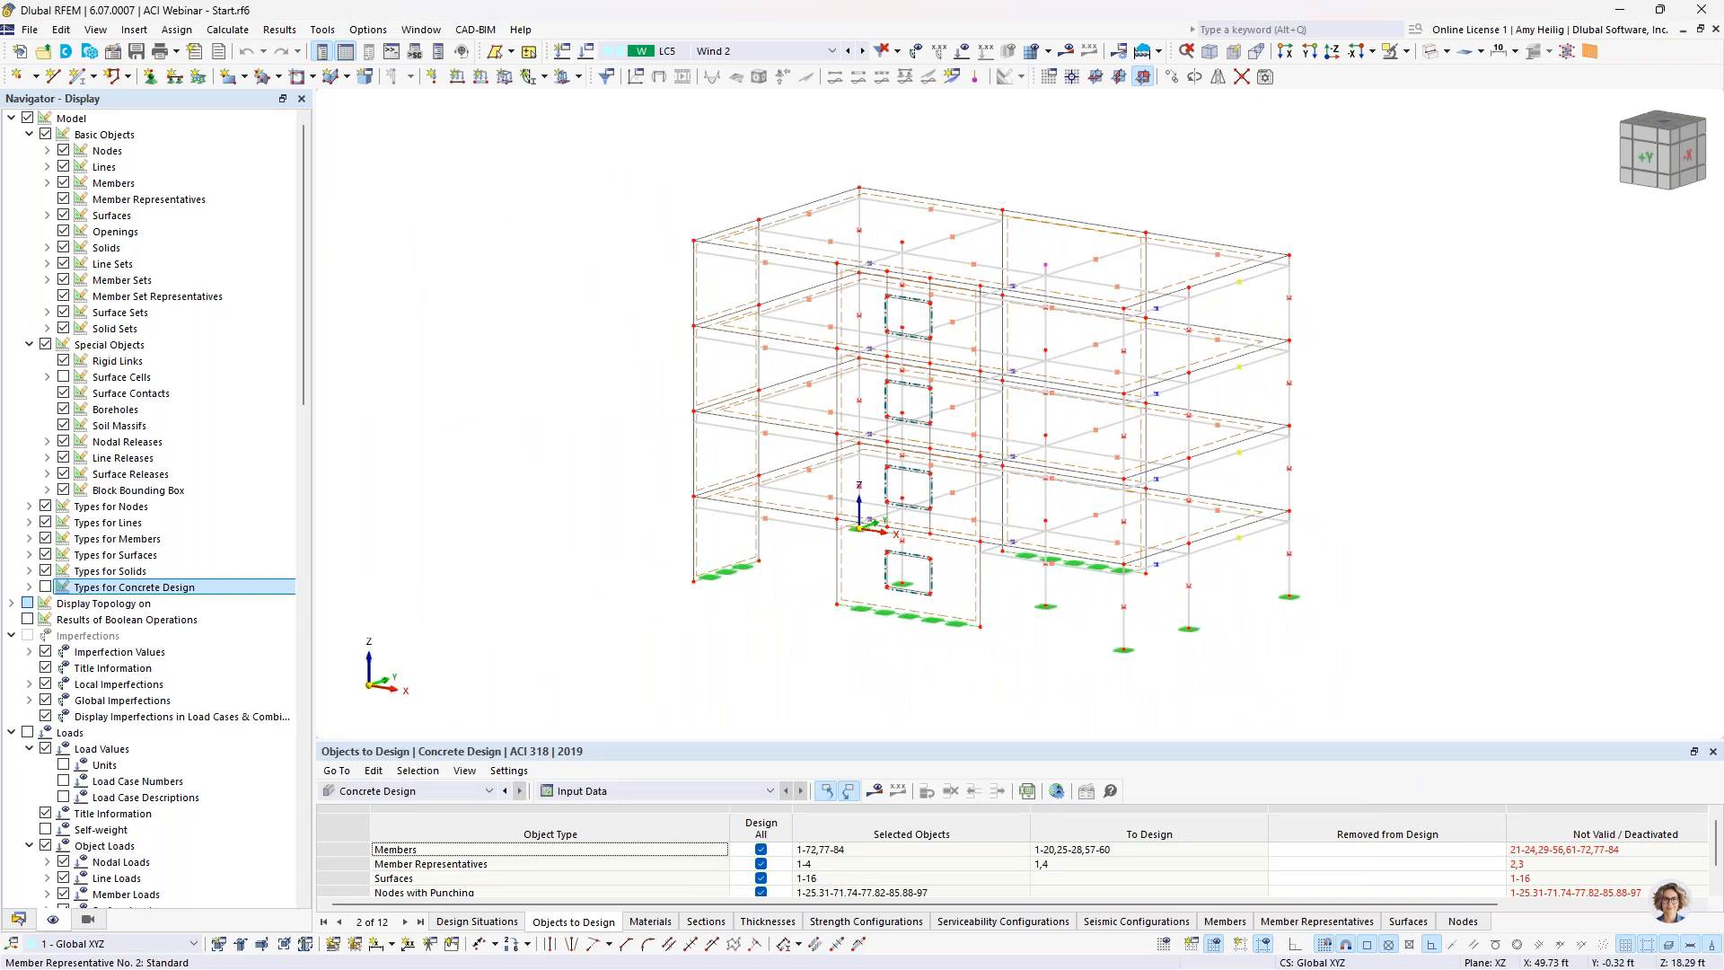
click(1431, 54)
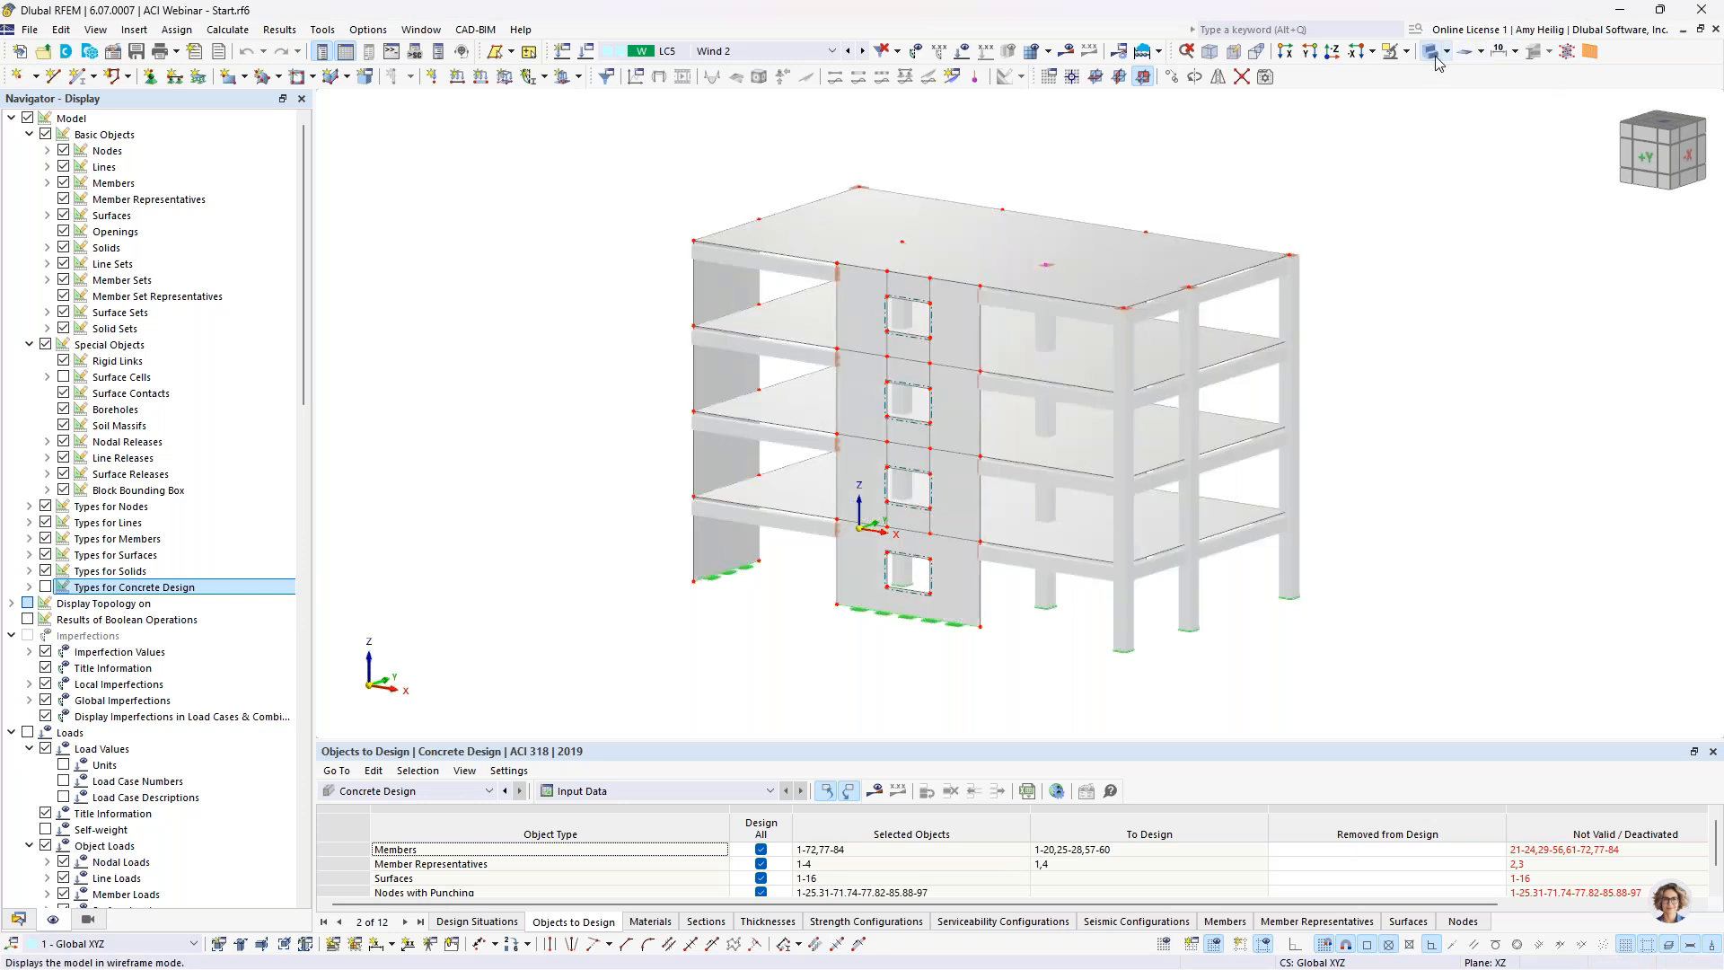
click(1432, 55)
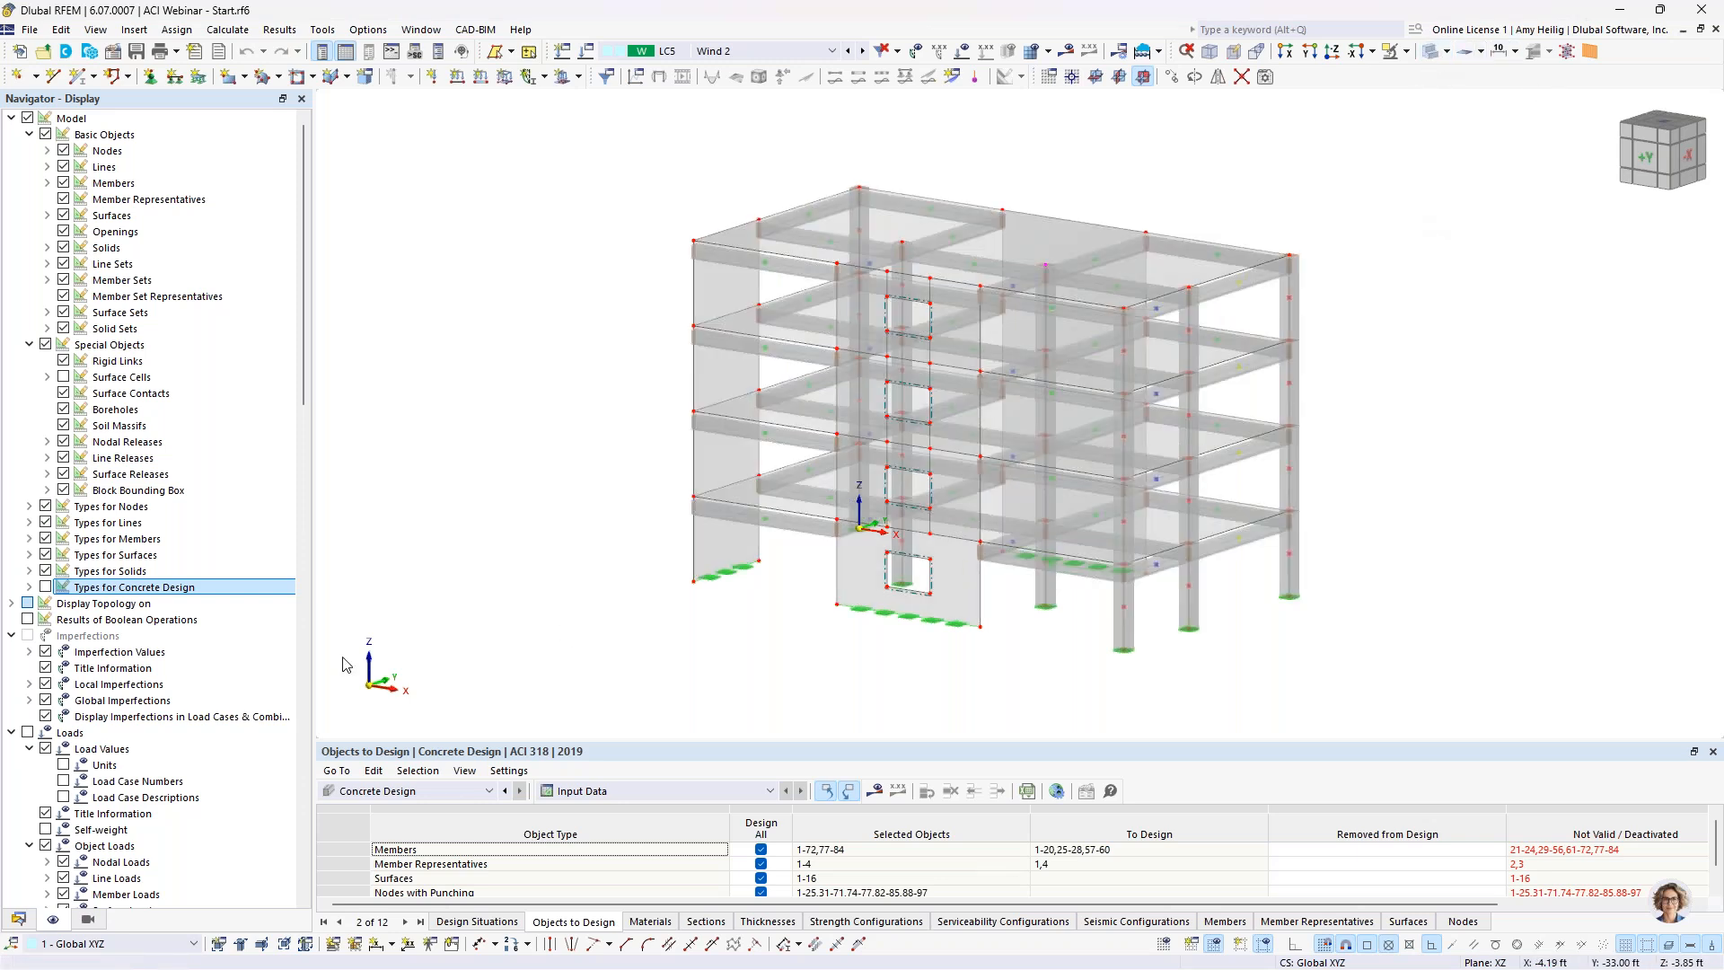
click(18, 918)
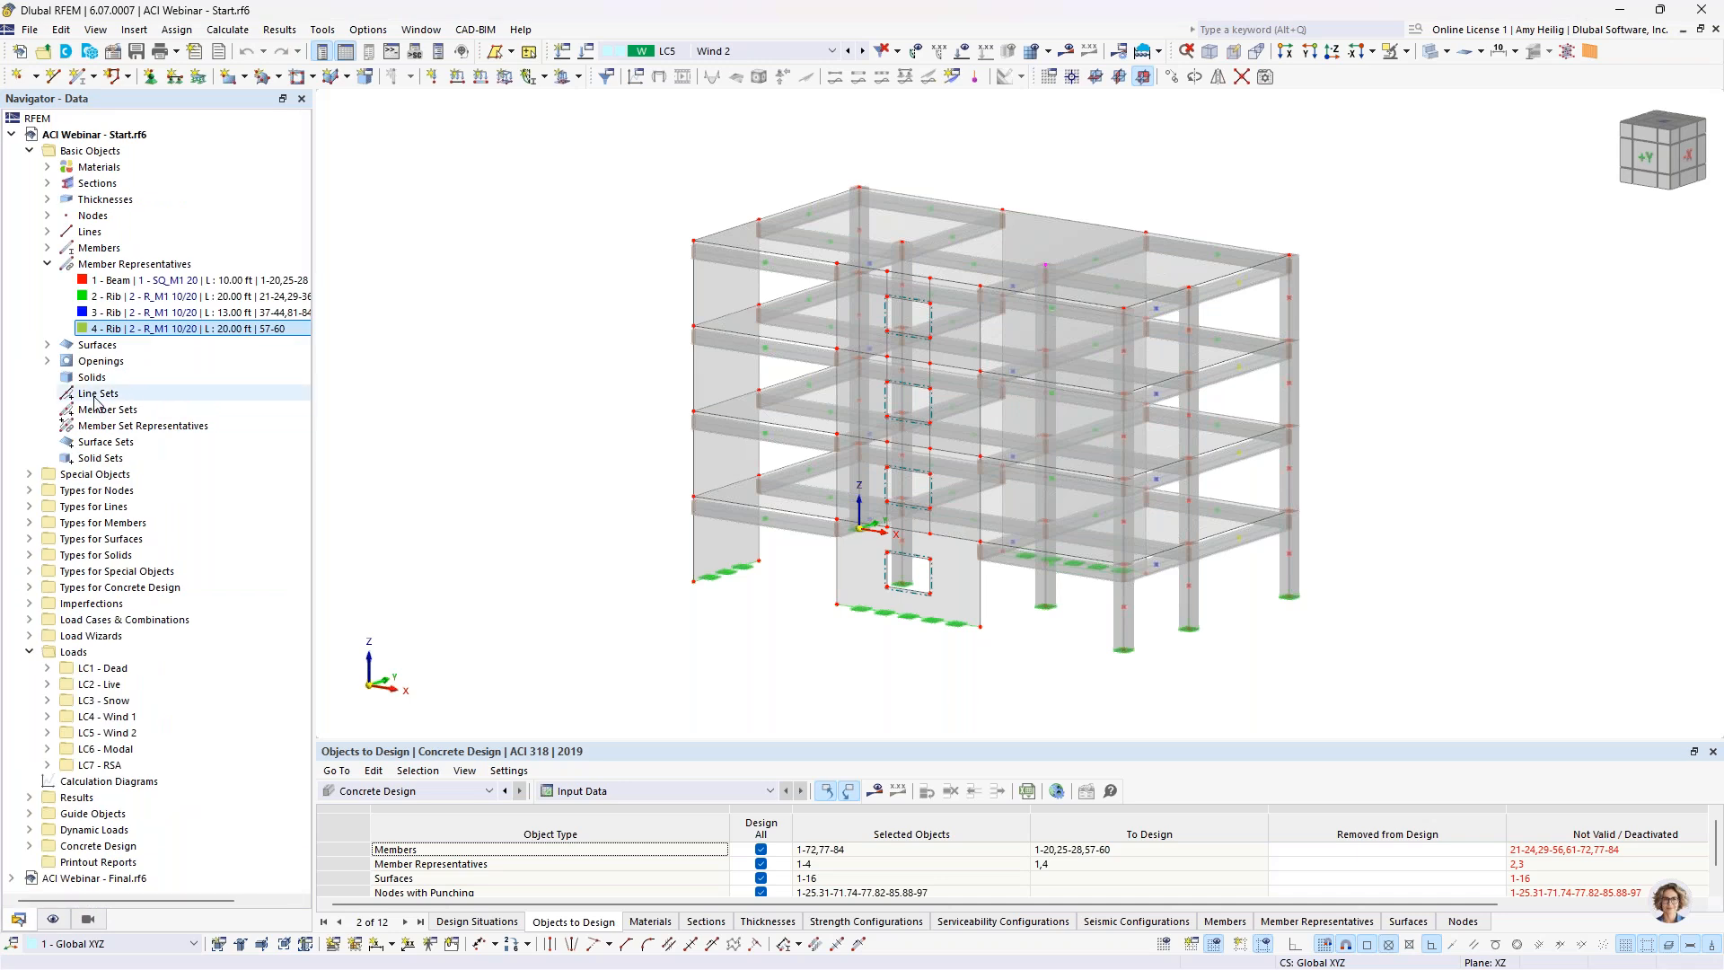
click(47, 265)
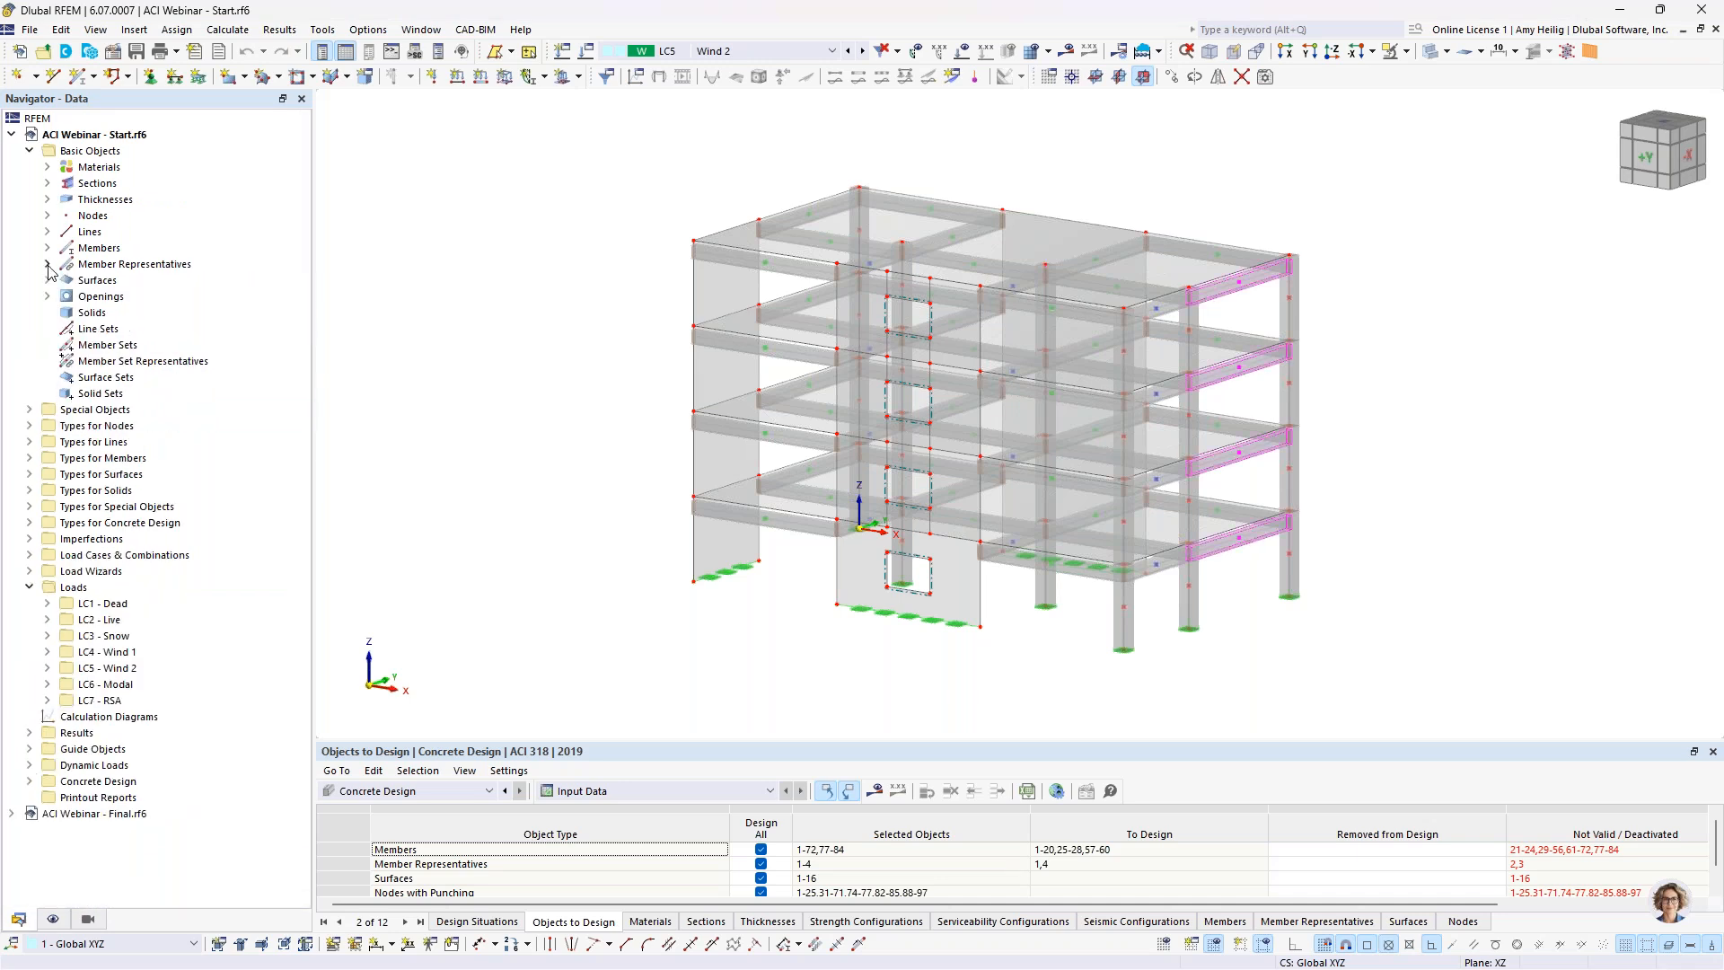
Step: Activate the Building Model add-on in the base data of the ACI Webinar - Start model
right_click(121, 136)
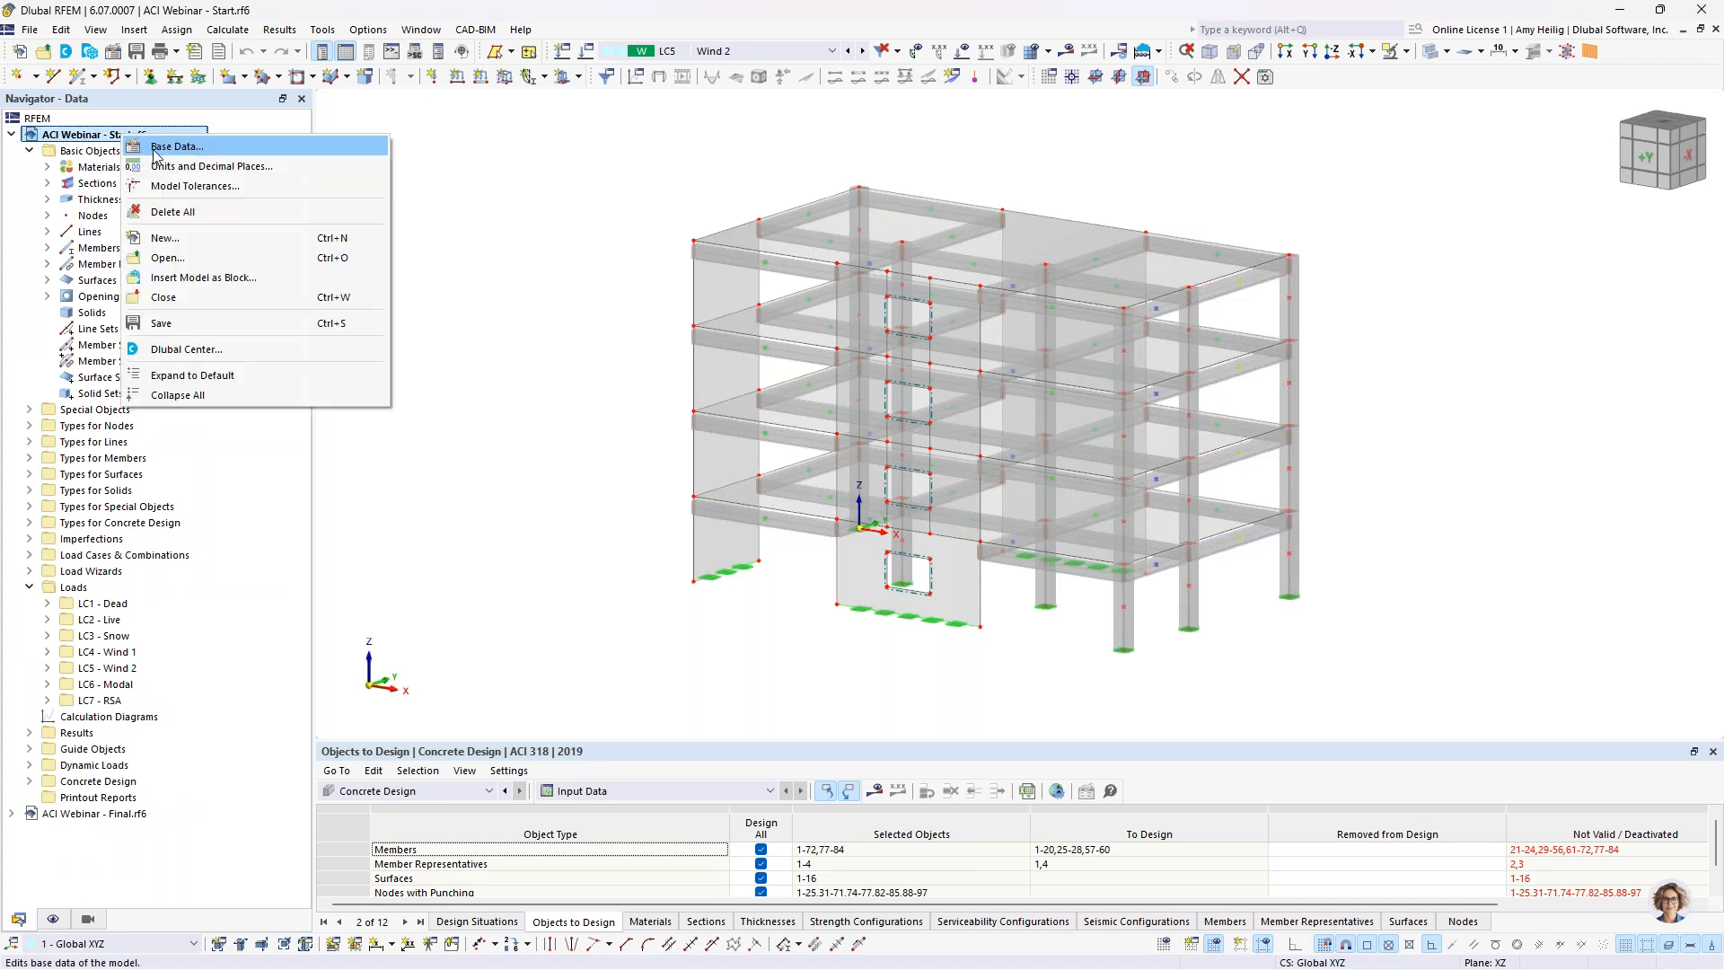
click(153, 150)
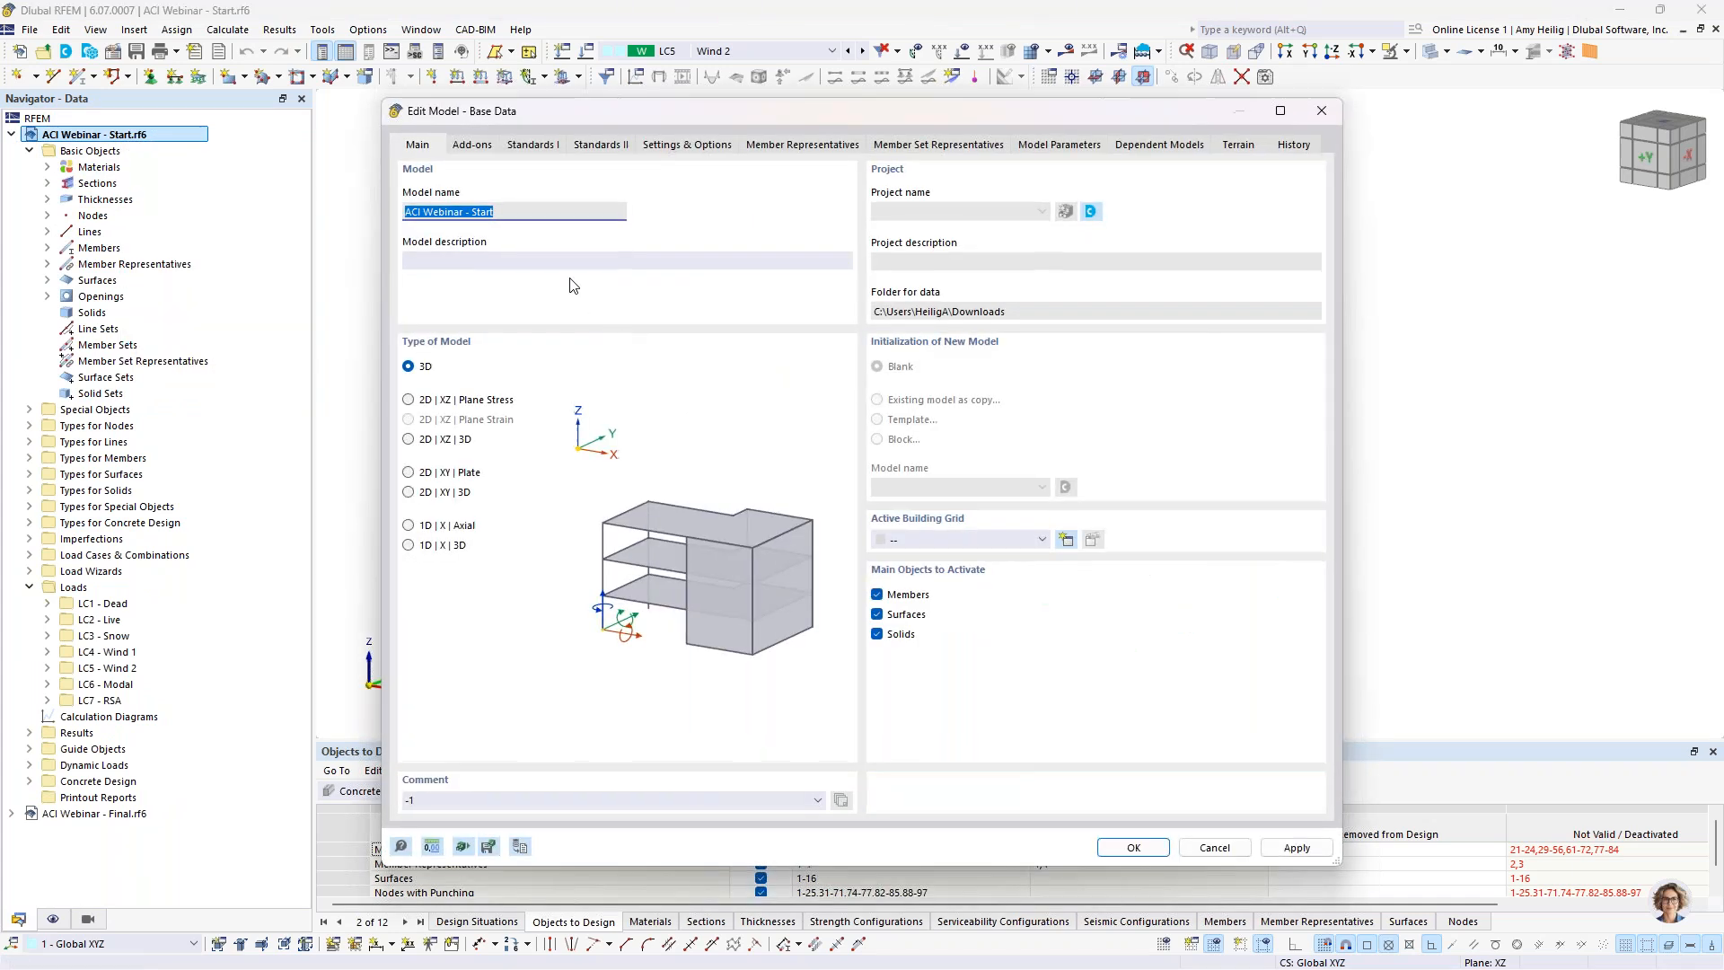
click(472, 146)
click(408, 505)
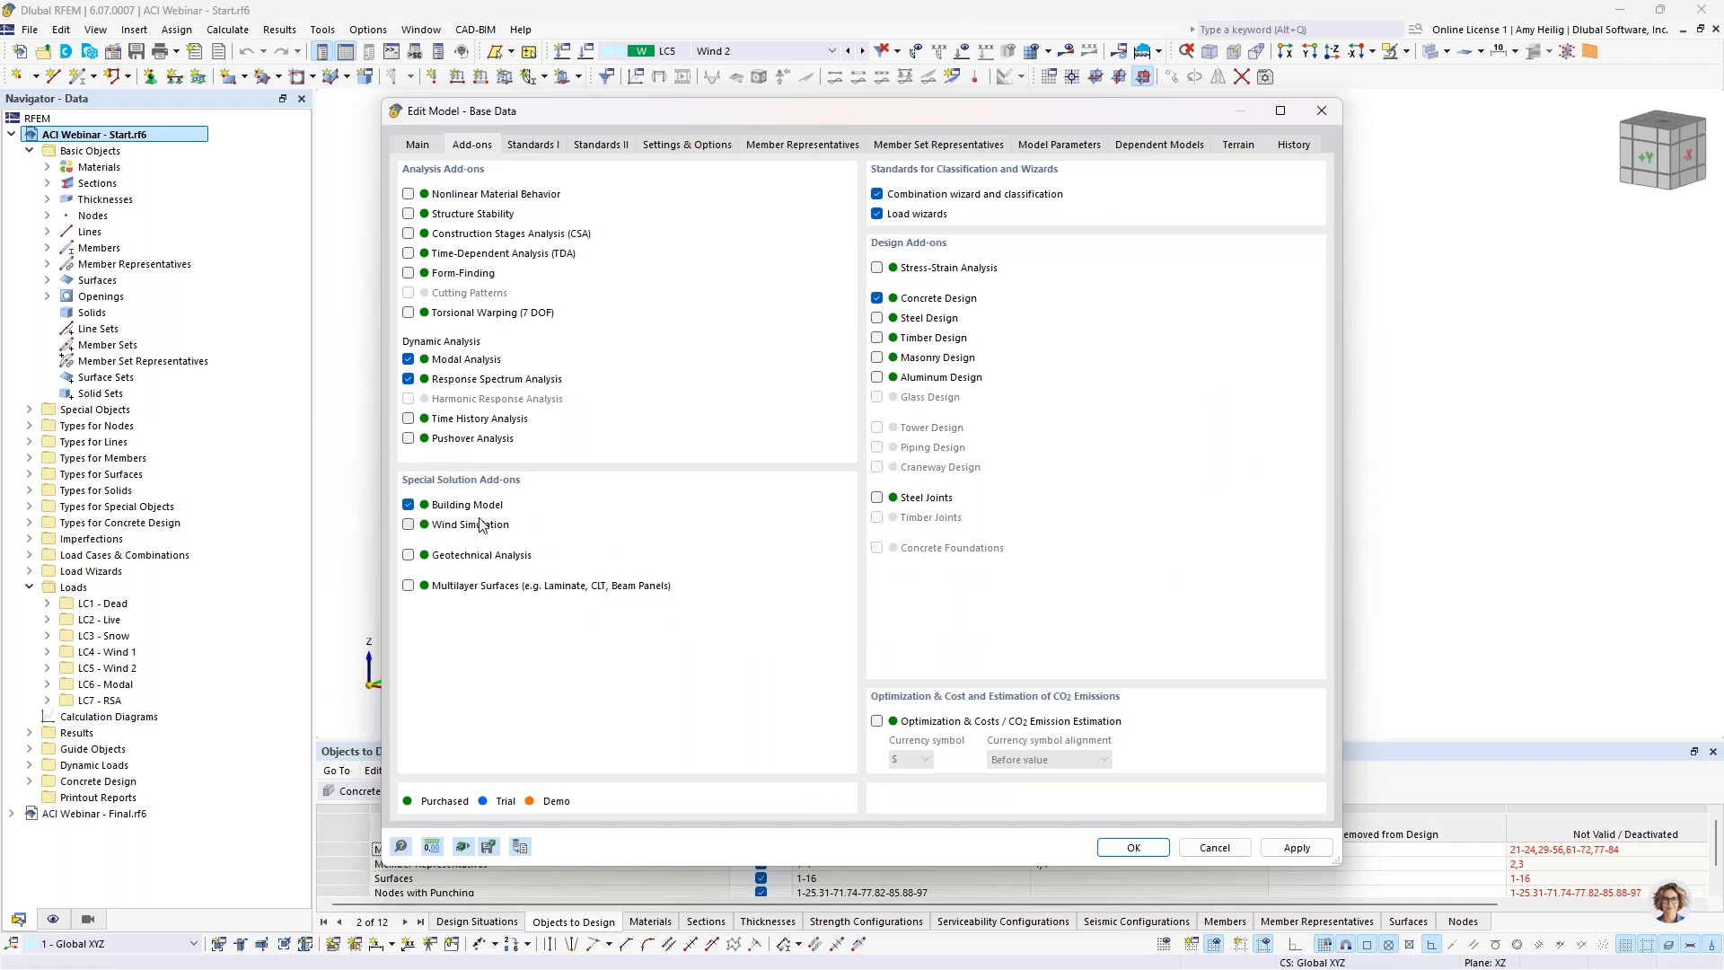
click(1115, 851)
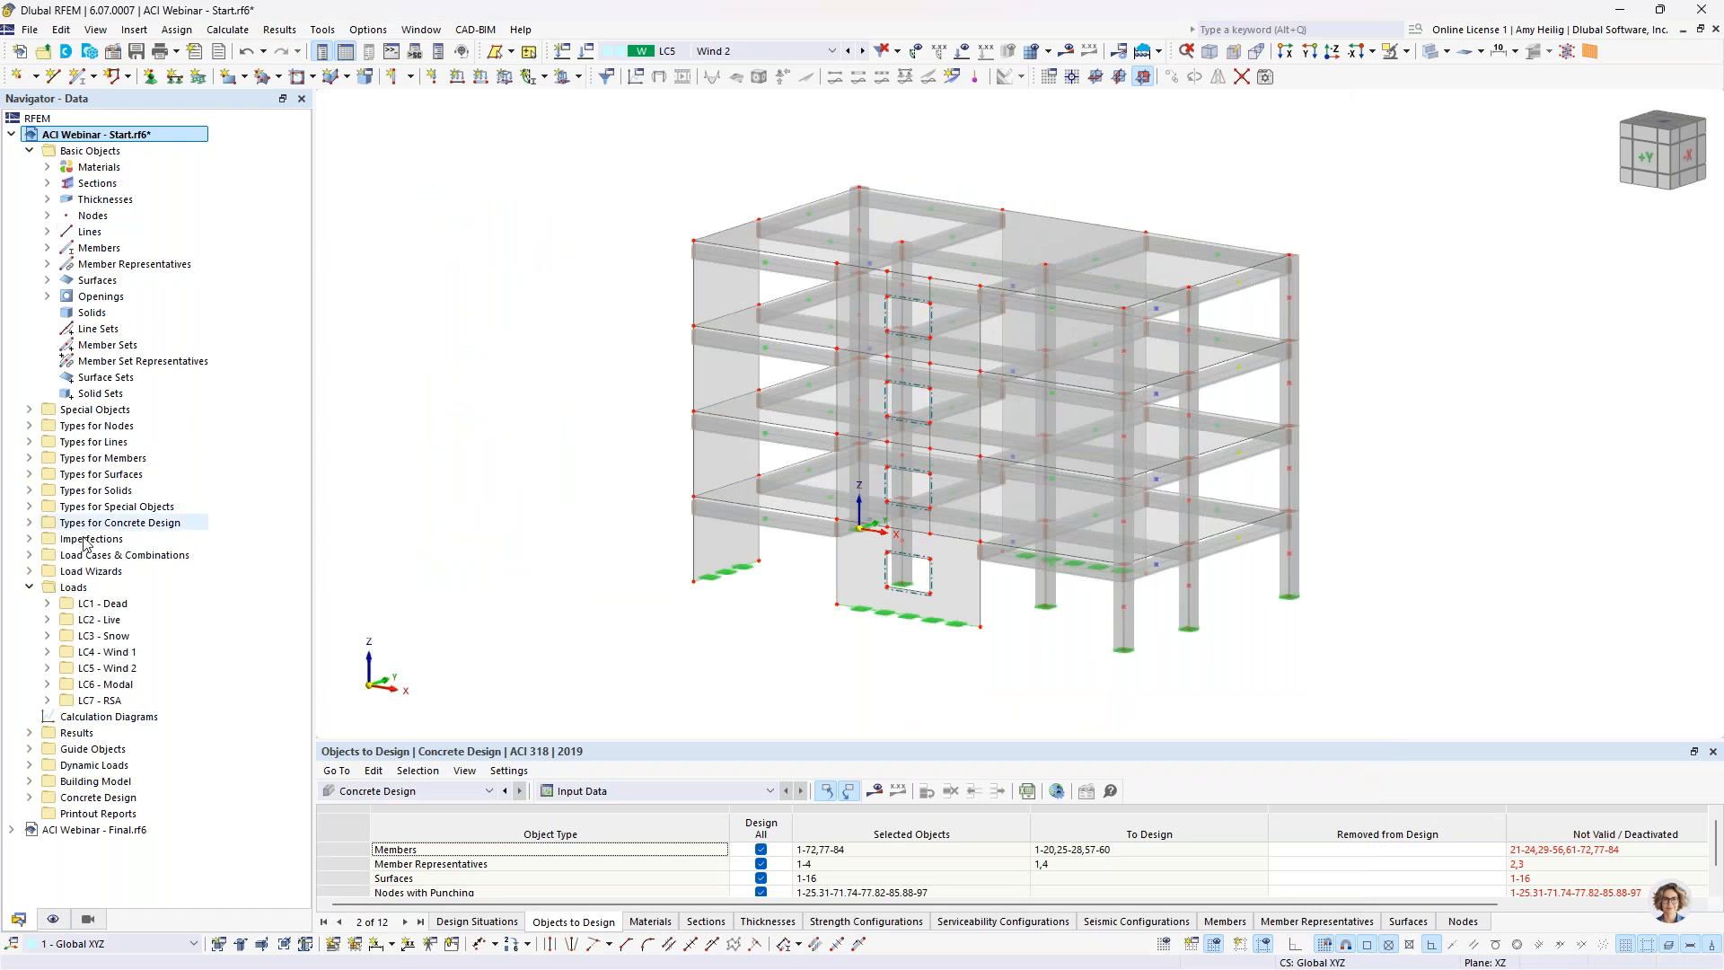
Step: Collapse the loads and basic objects in the model data, open a new building story definition, and show the model in its preview
click(29, 587)
click(30, 151)
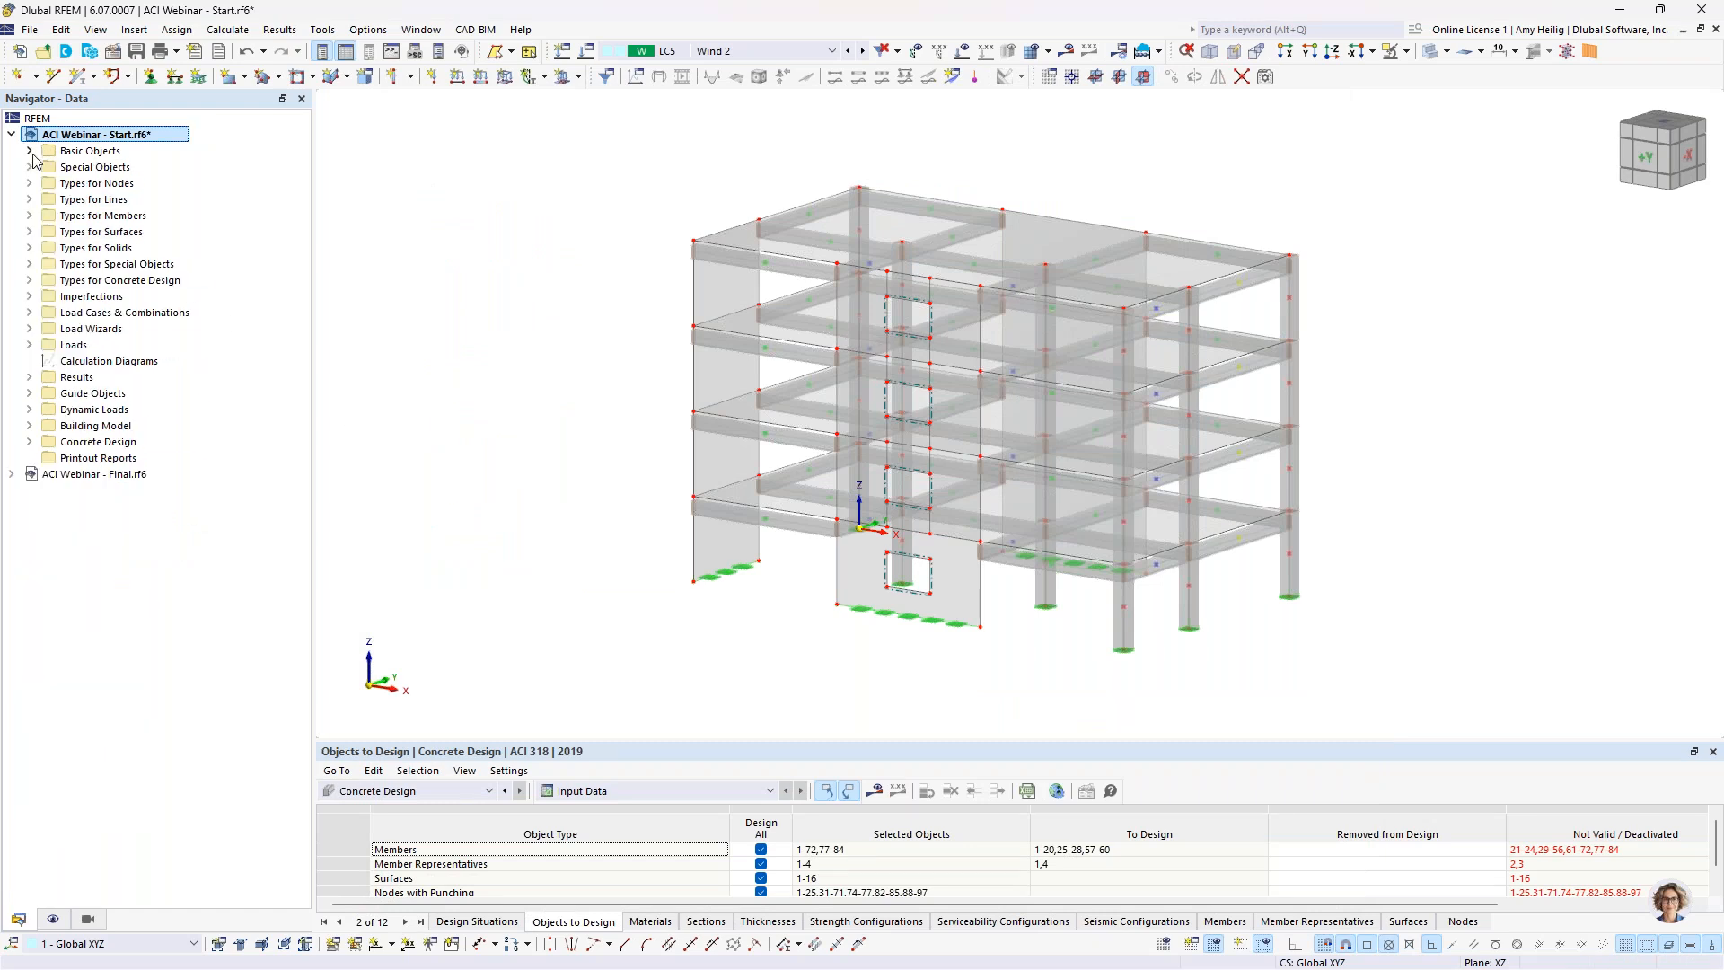
click(29, 426)
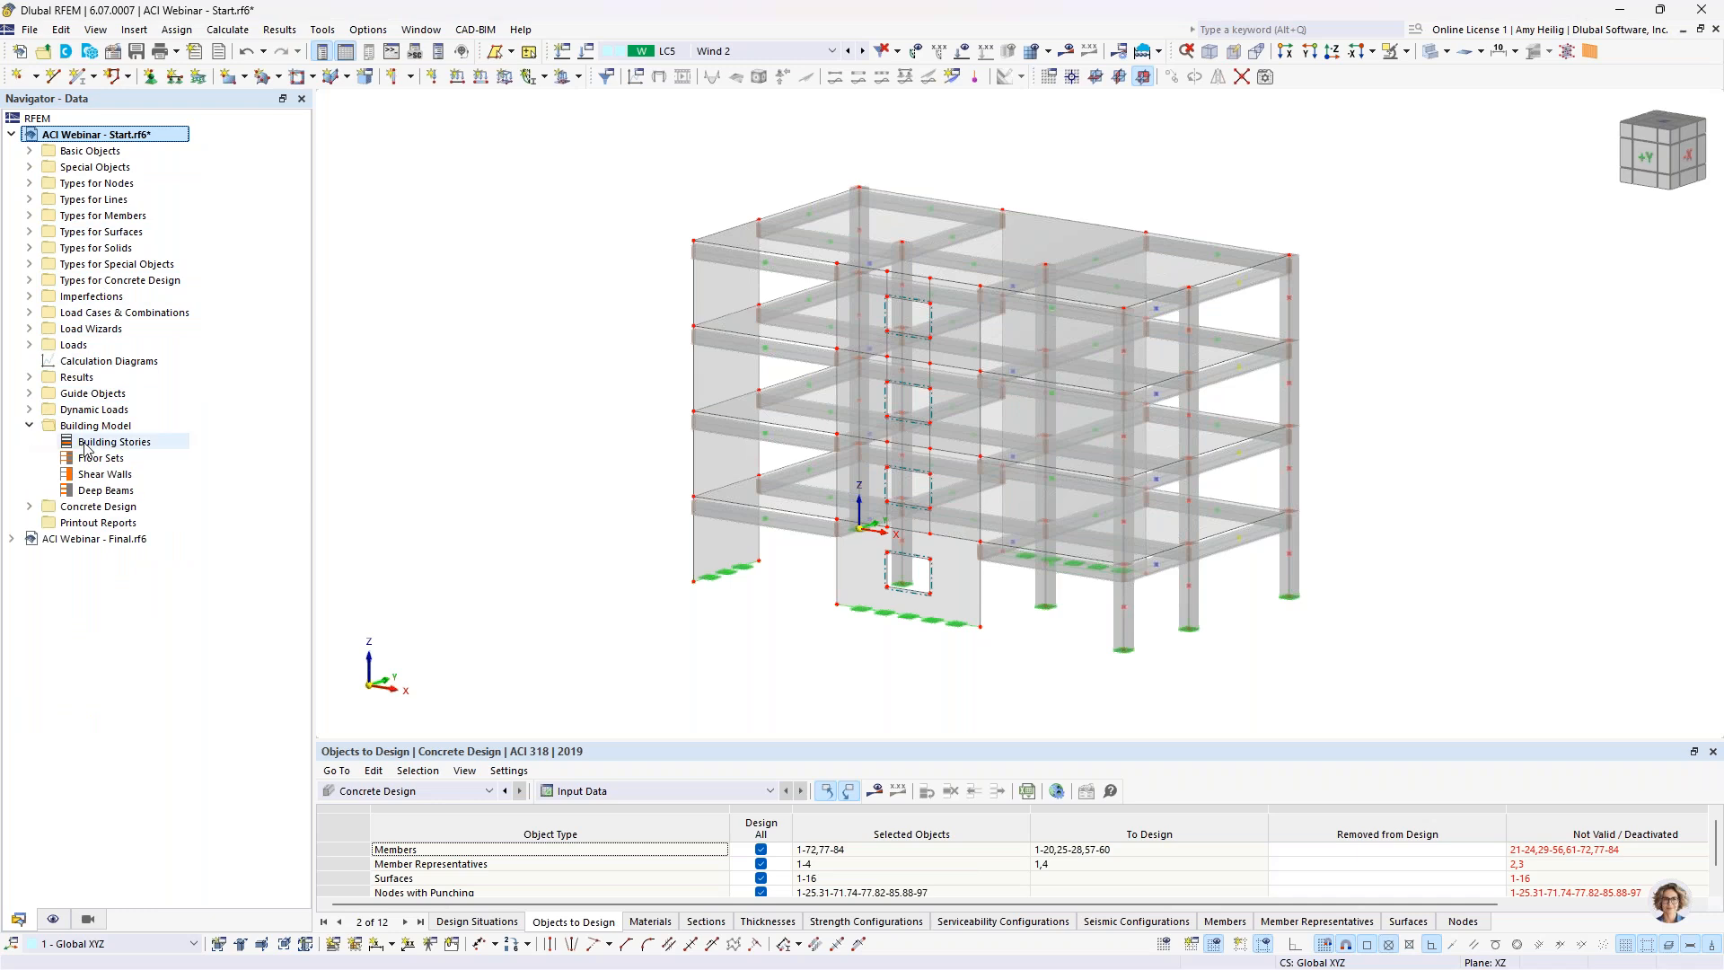
click(116, 441)
double_click(123, 444)
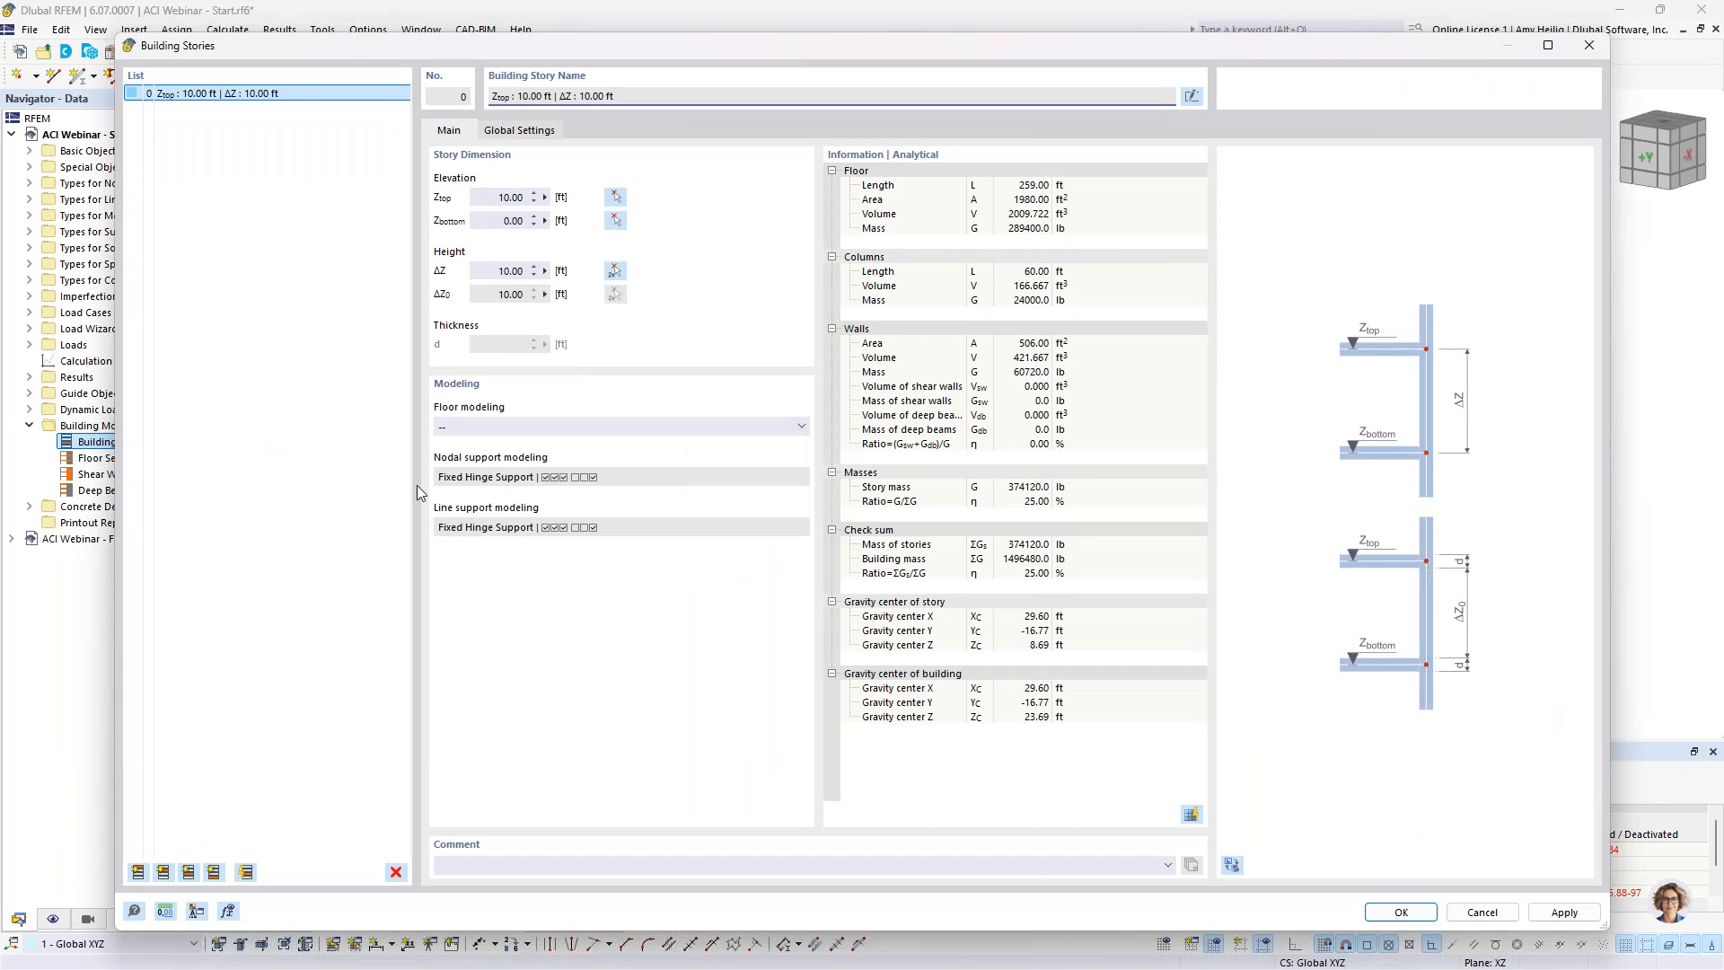
click(1232, 864)
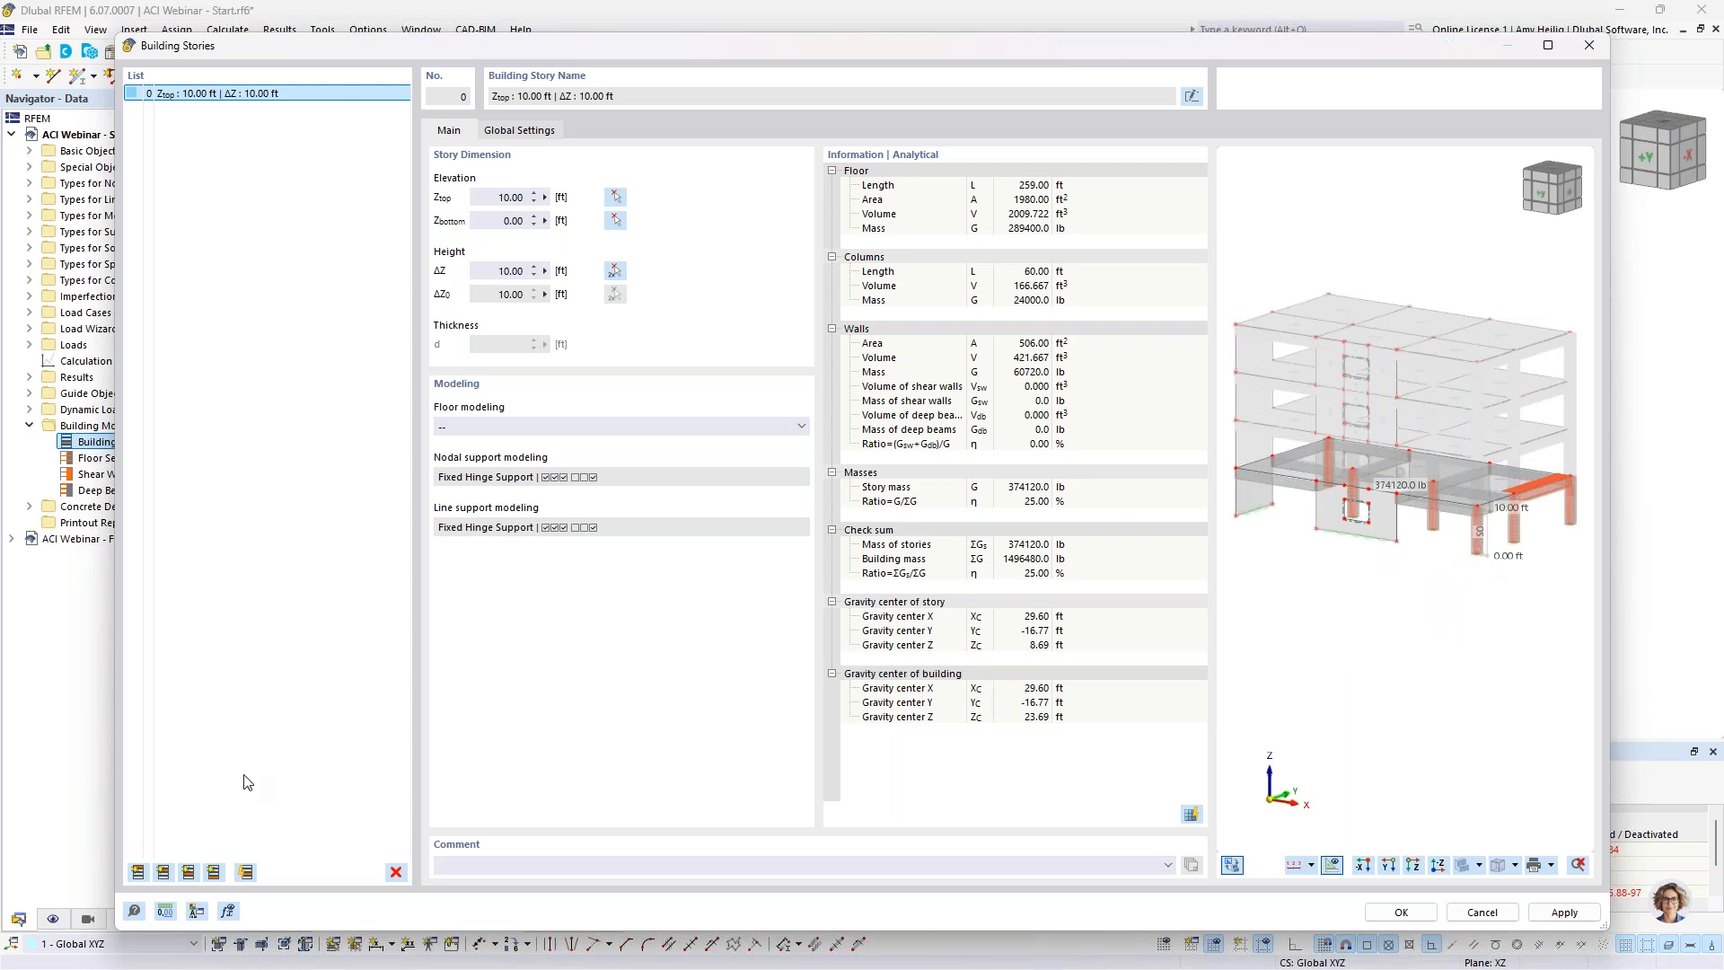
Step: Add three 10 ft high building stories above the first, with top elevations of 20, 30 and 40 ft
click(138, 872)
click(138, 872)
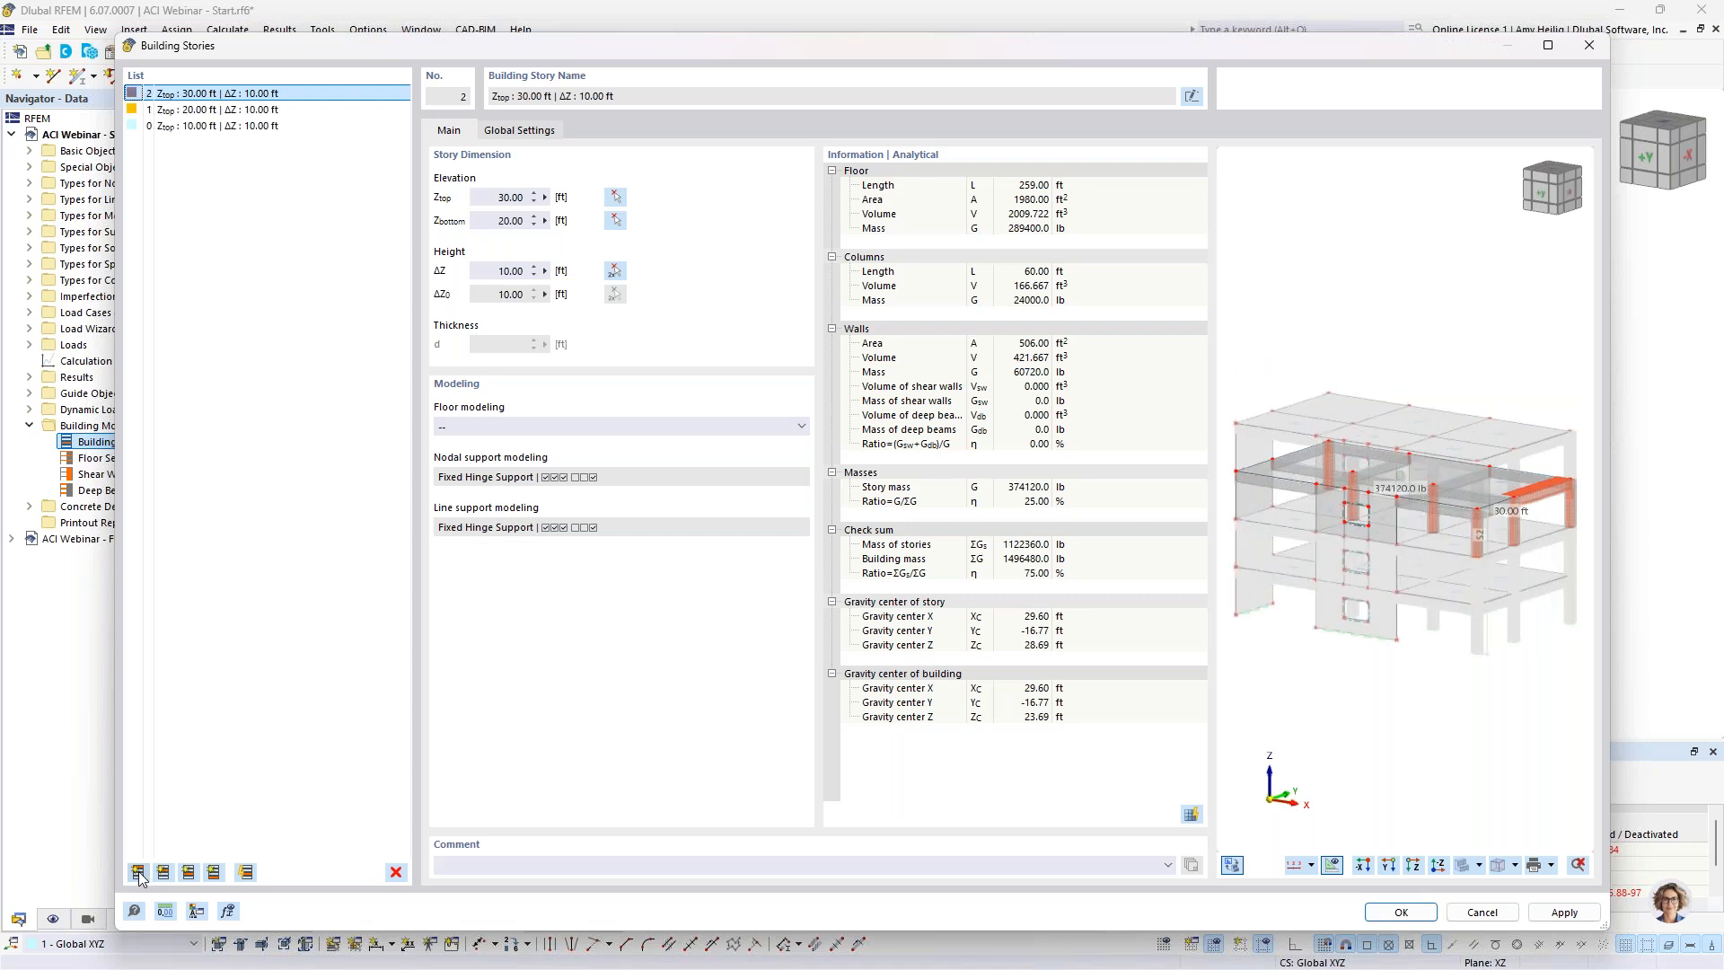
click(138, 872)
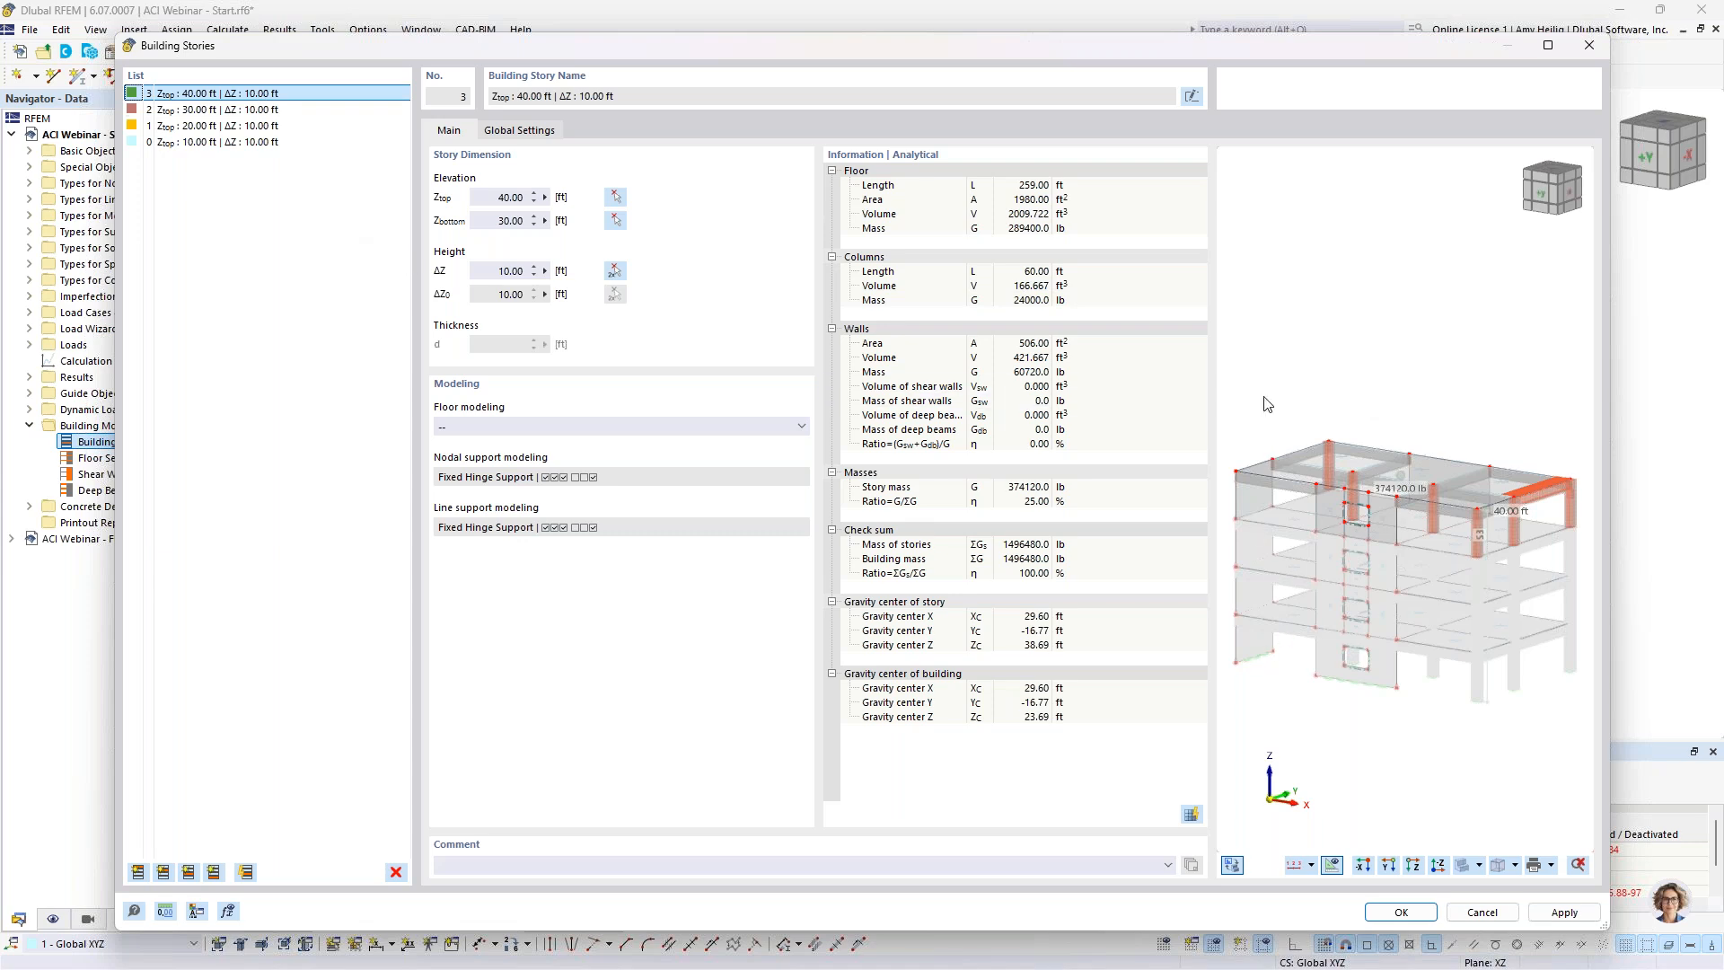
Step: Look at the floor modeling options of the 40 ft story, and switch to the PowerPoint slide show on the Building Model add-on concept
click(474, 428)
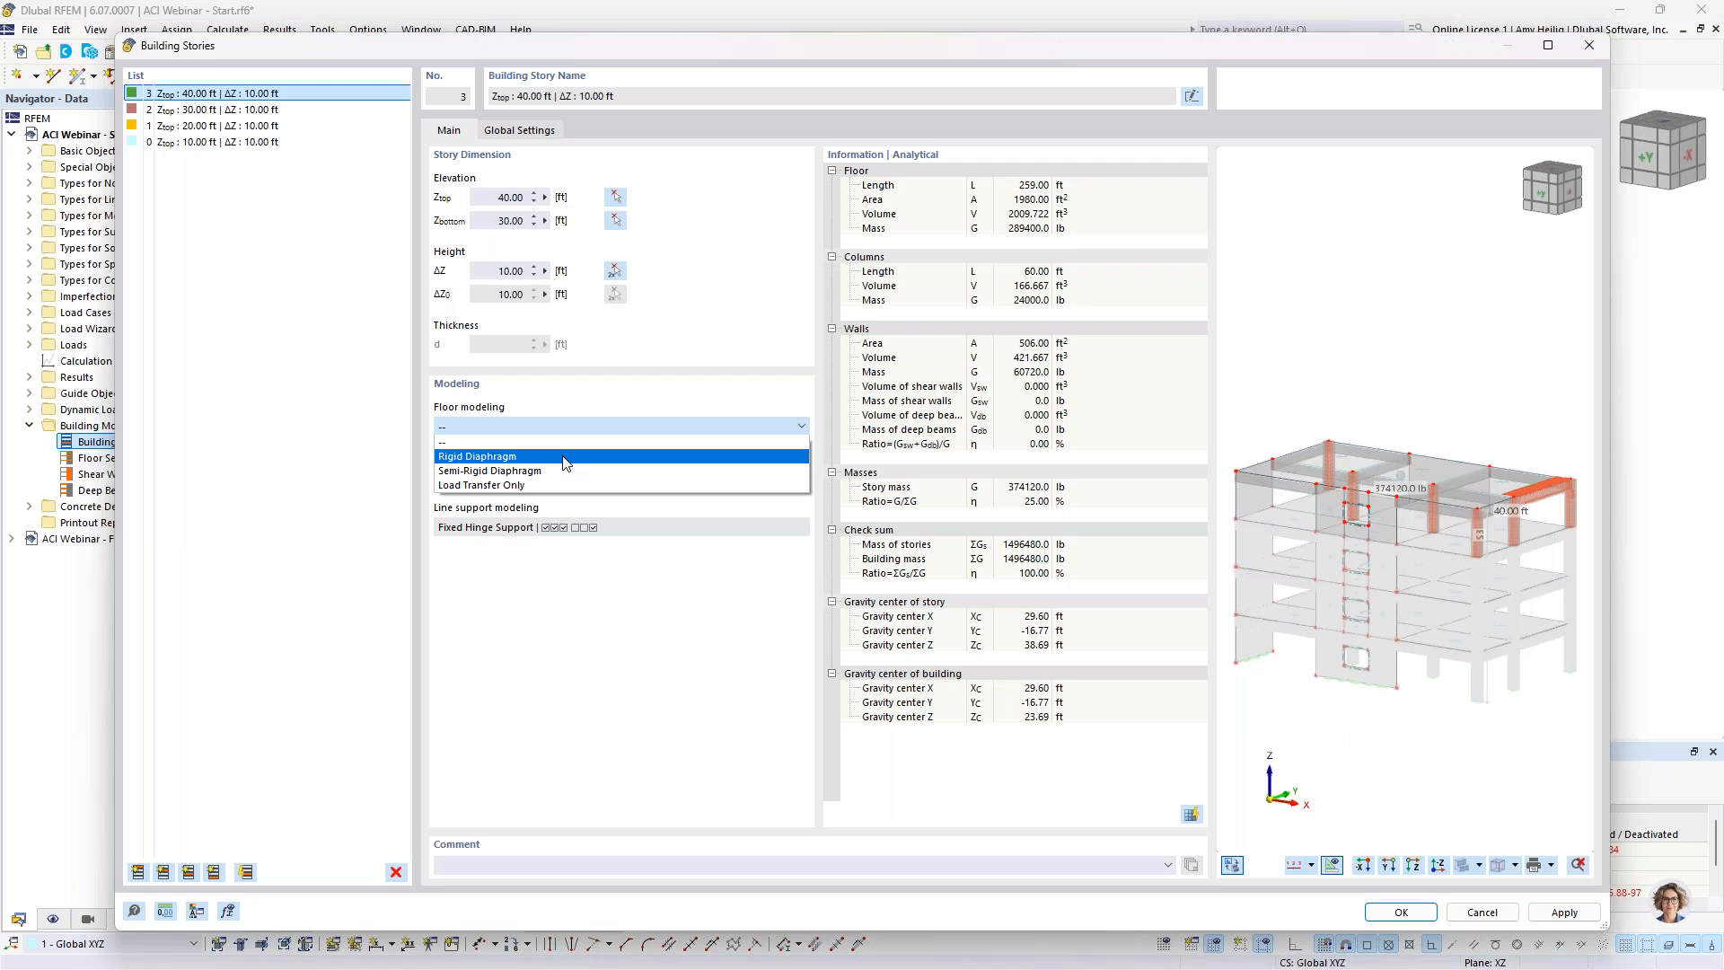
key(super+Tab)
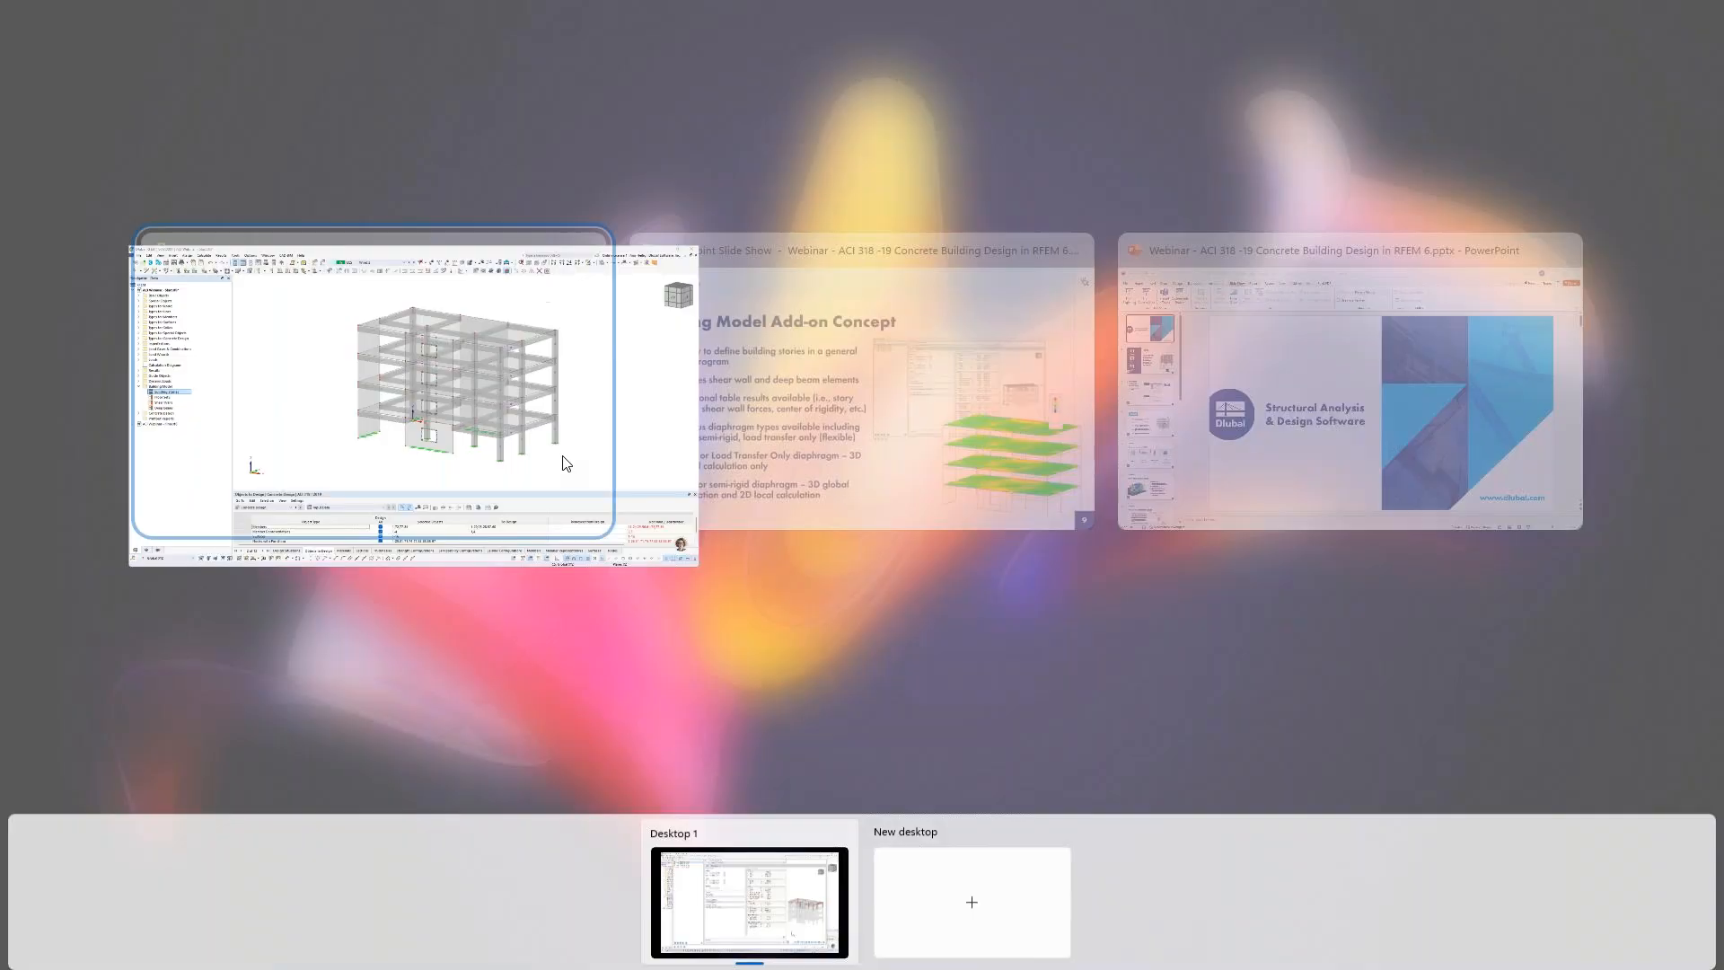
click(777, 433)
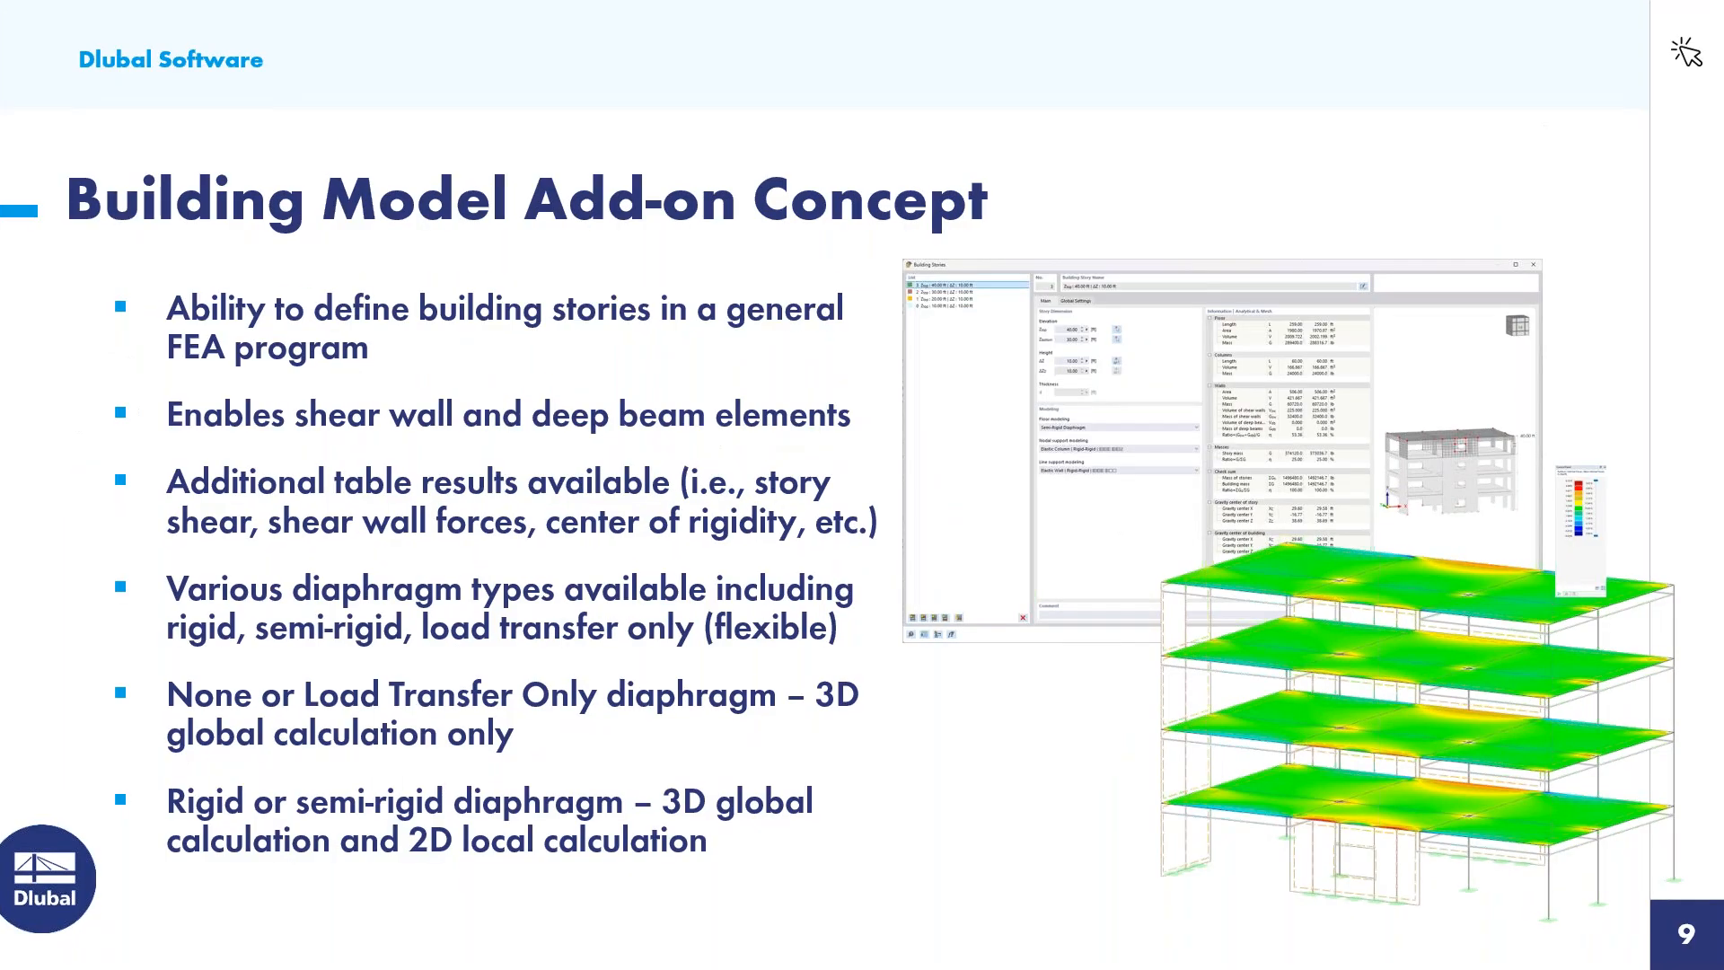
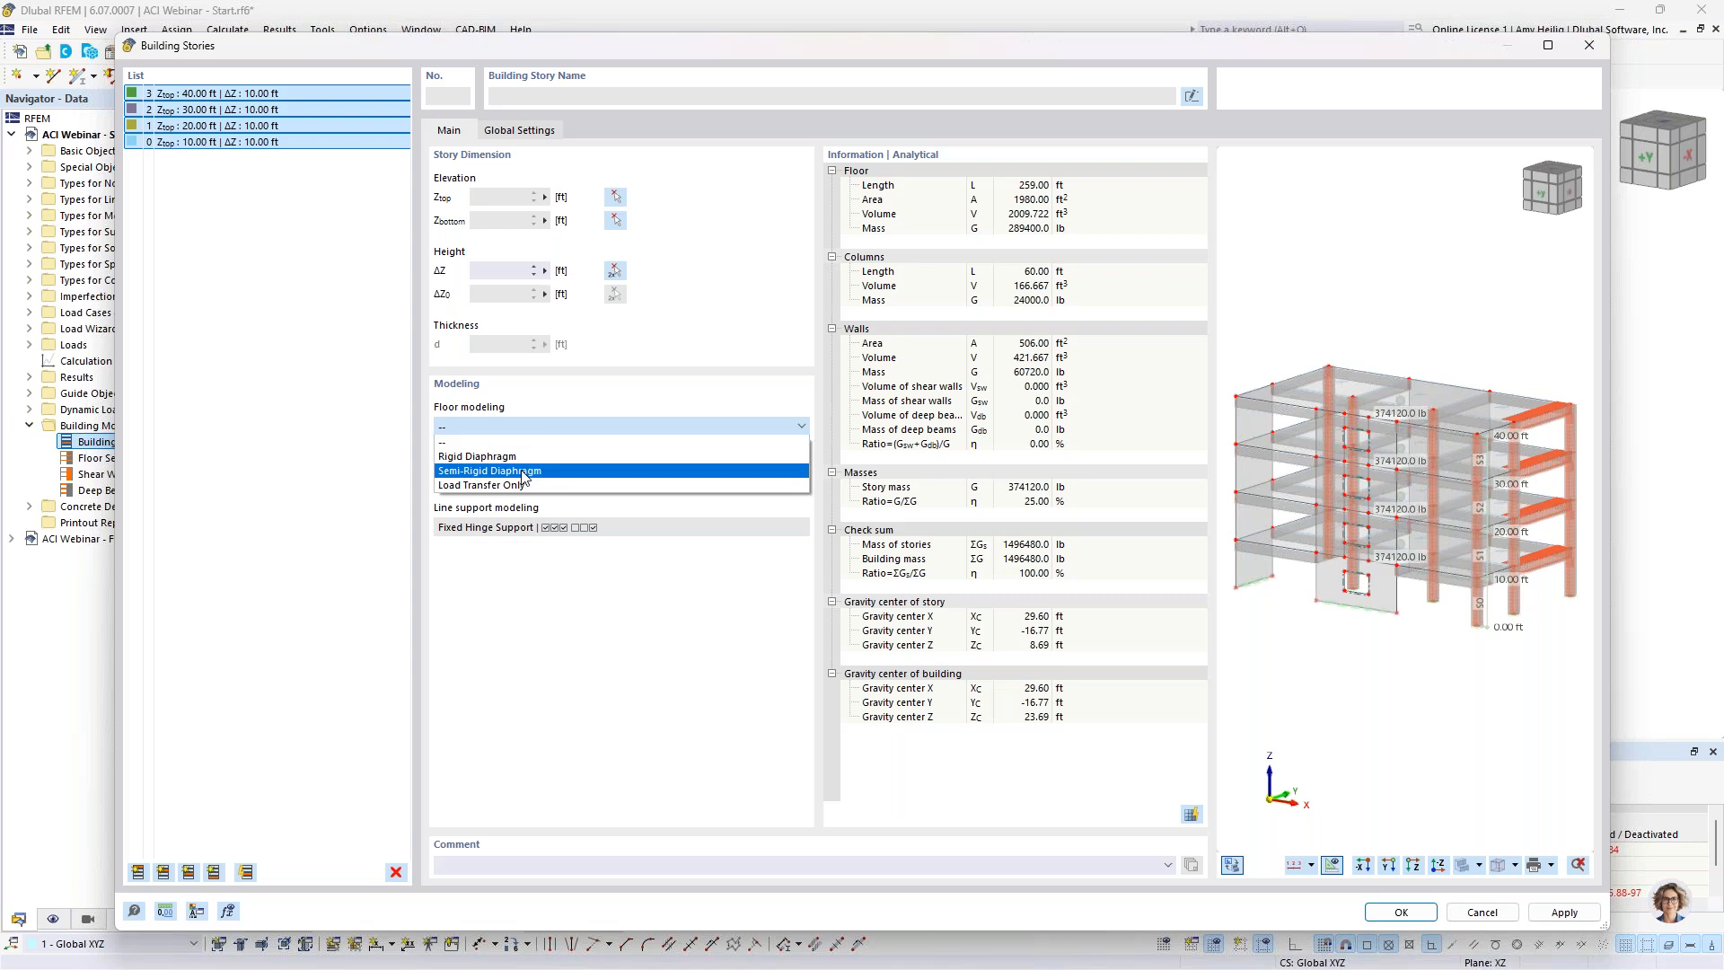
Step: Assign all four stories Semi-Rigid Diaphragm floors, Elastic Column | Rigid-Rigid nodal supports and Elastic Wall | Rigid-Rigid line supports, and apply the story definitions
click(525, 473)
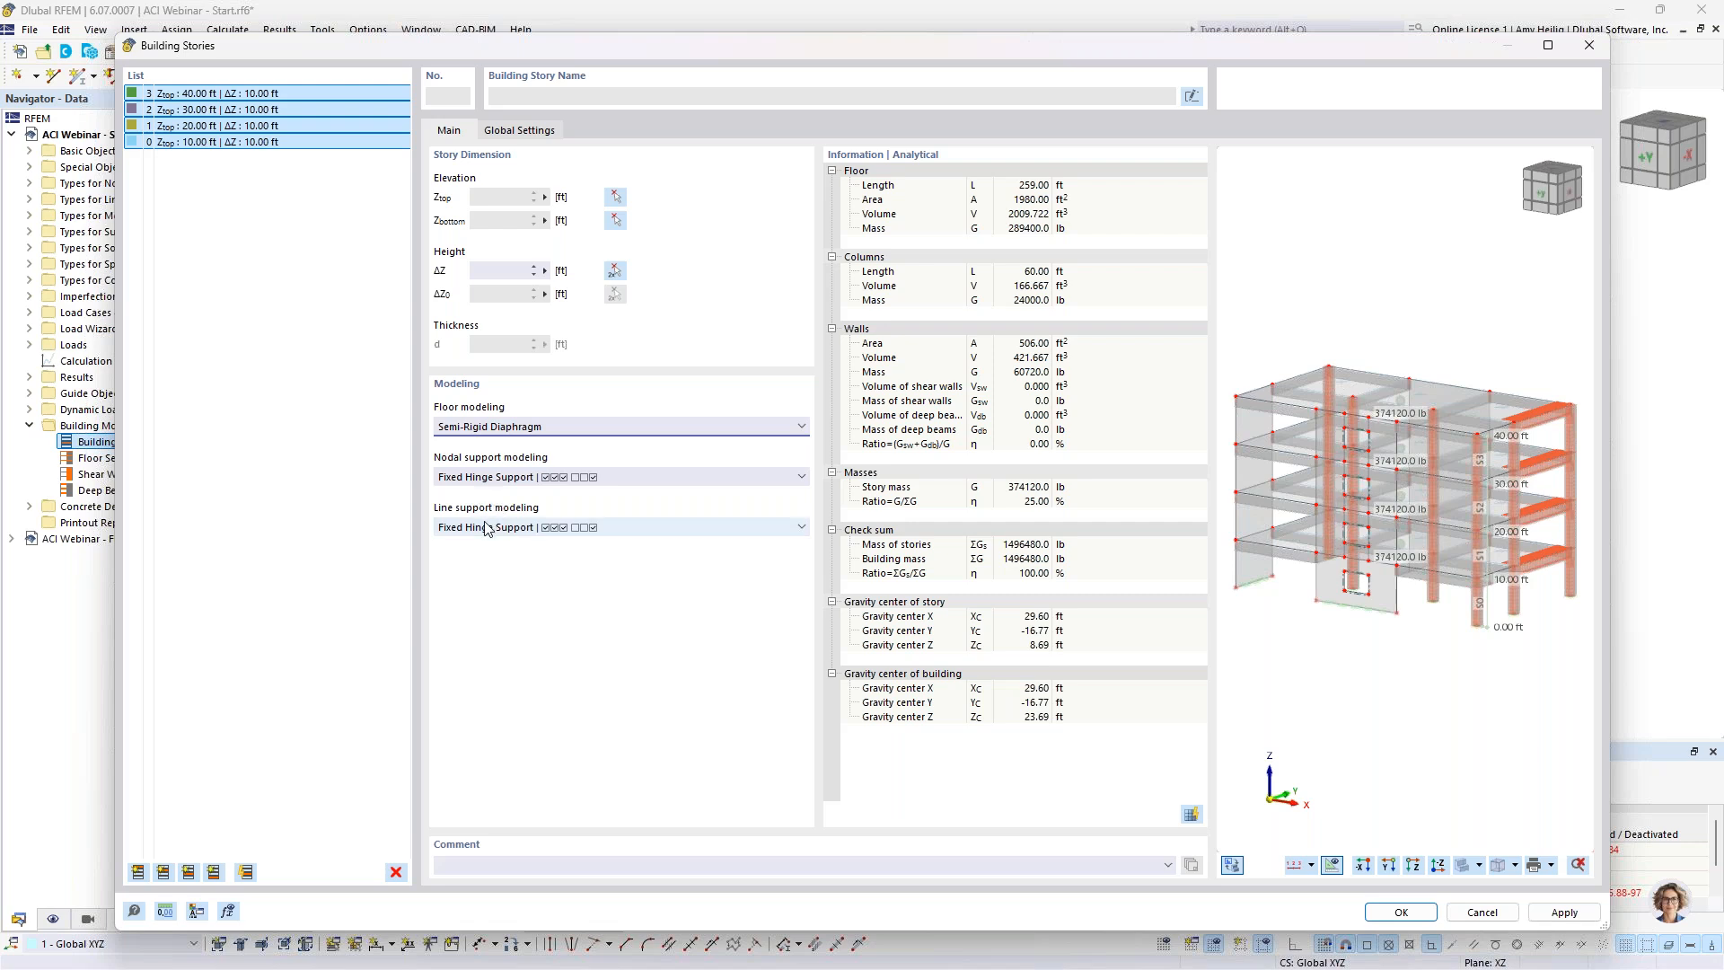
click(634, 478)
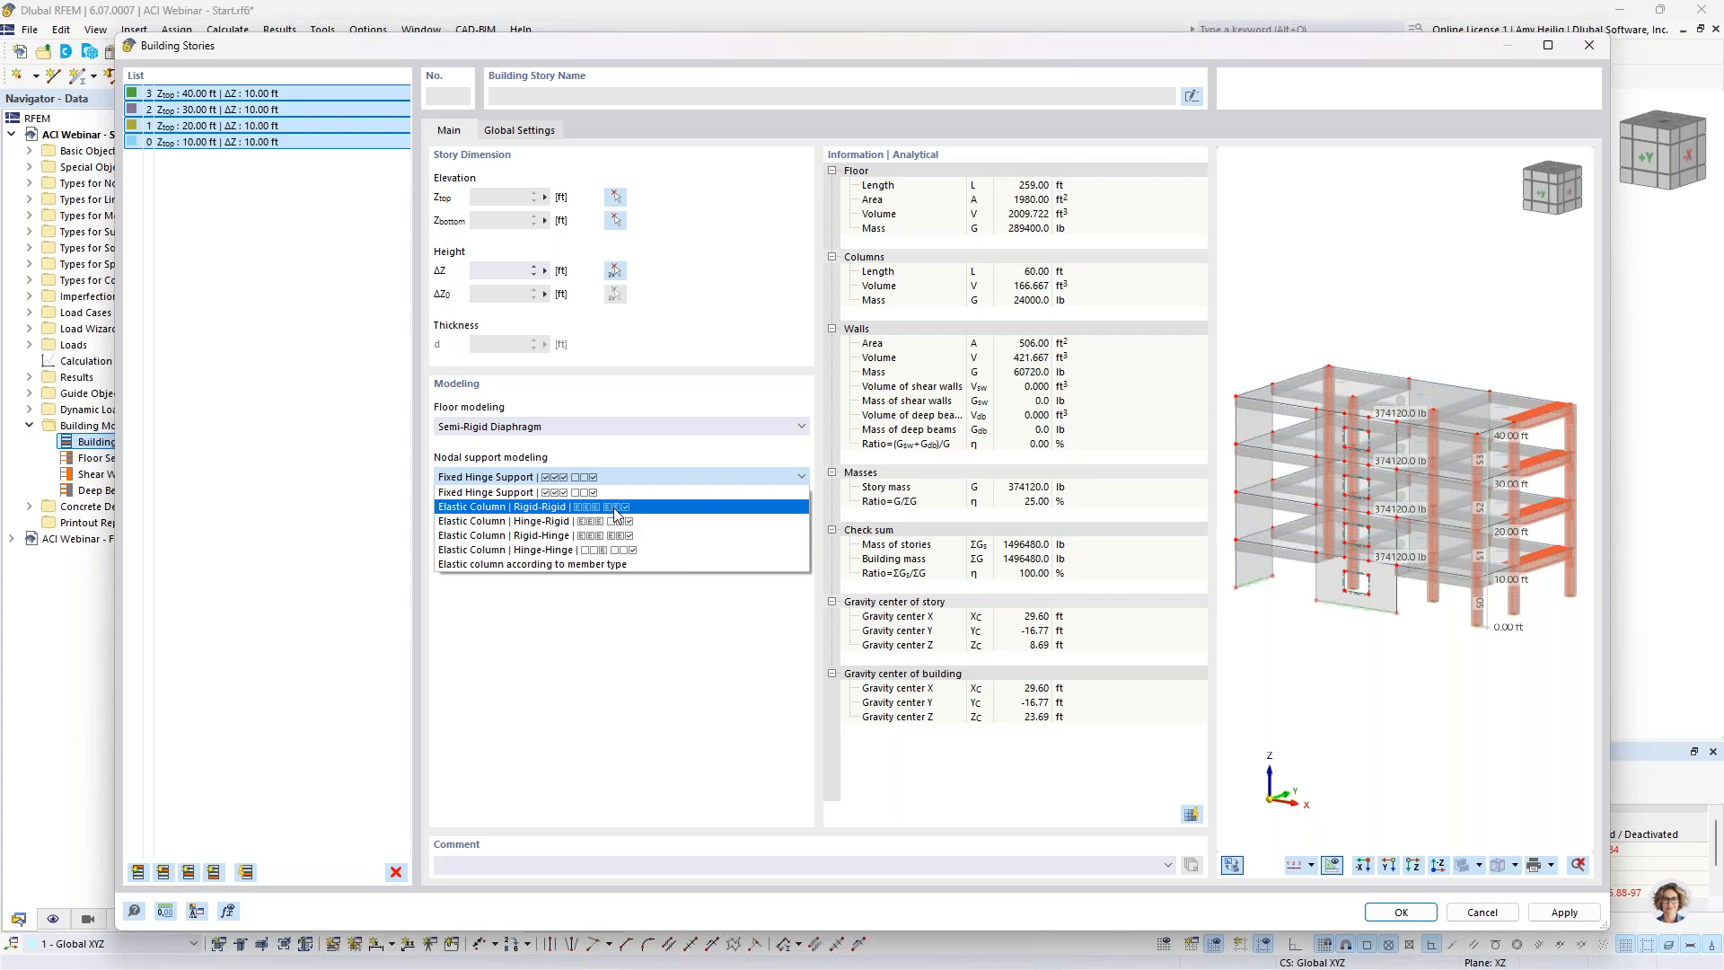
click(613, 508)
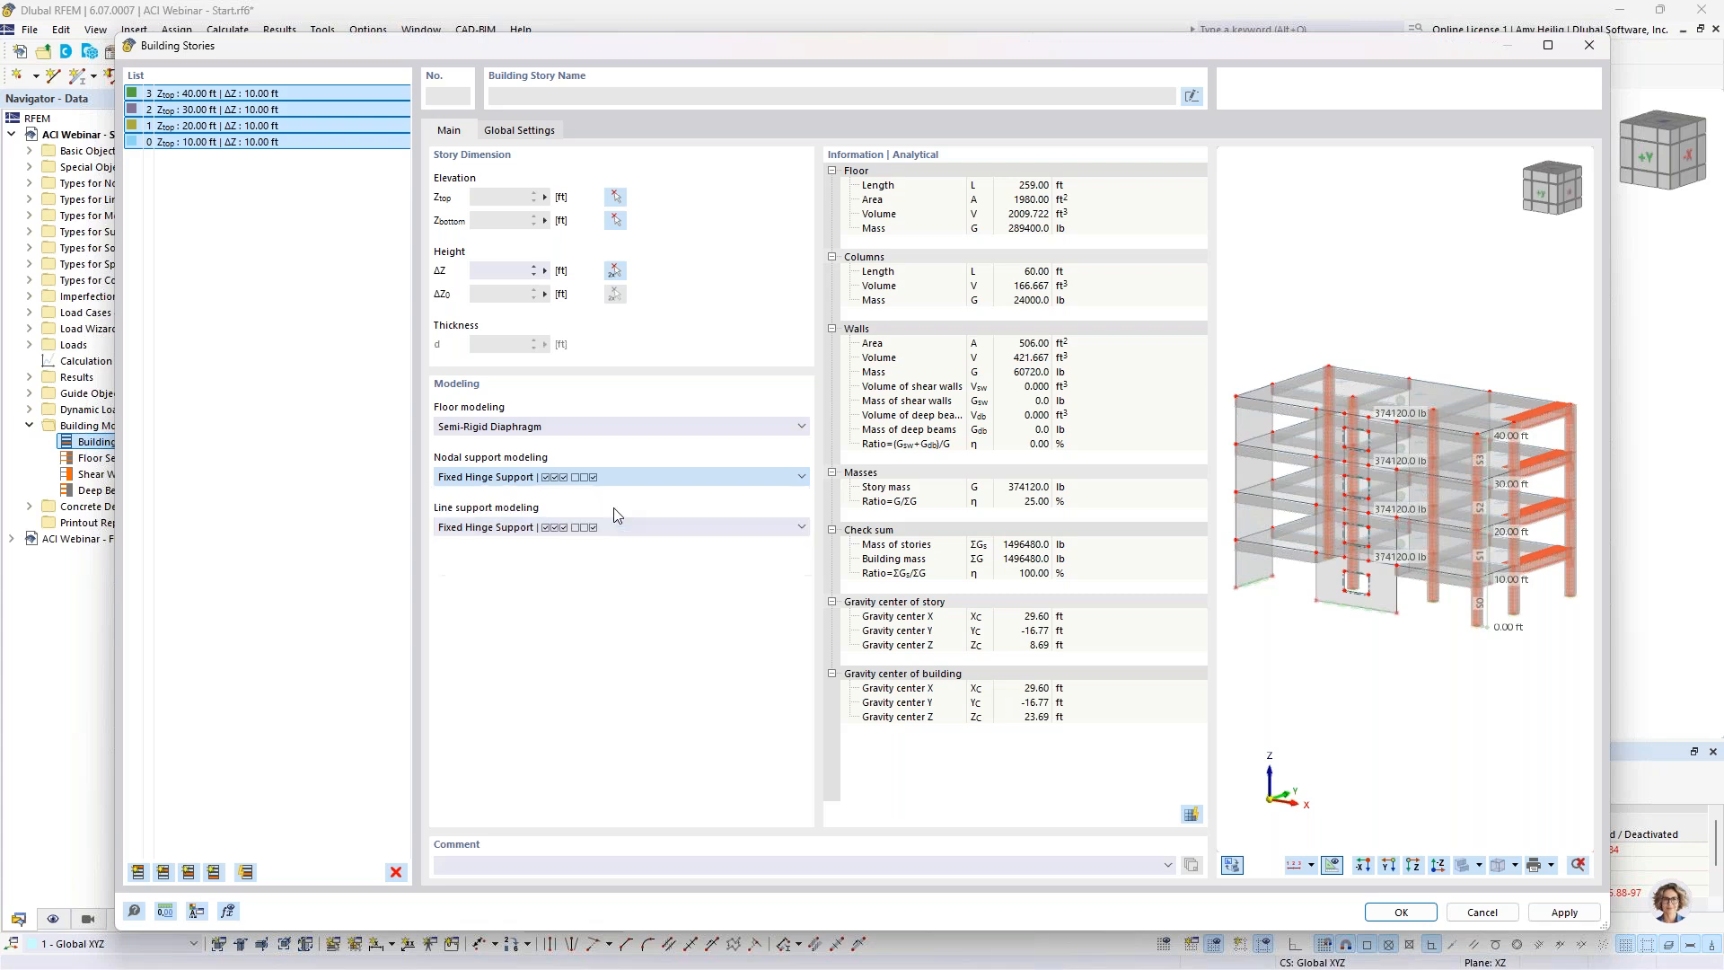
click(601, 527)
click(600, 556)
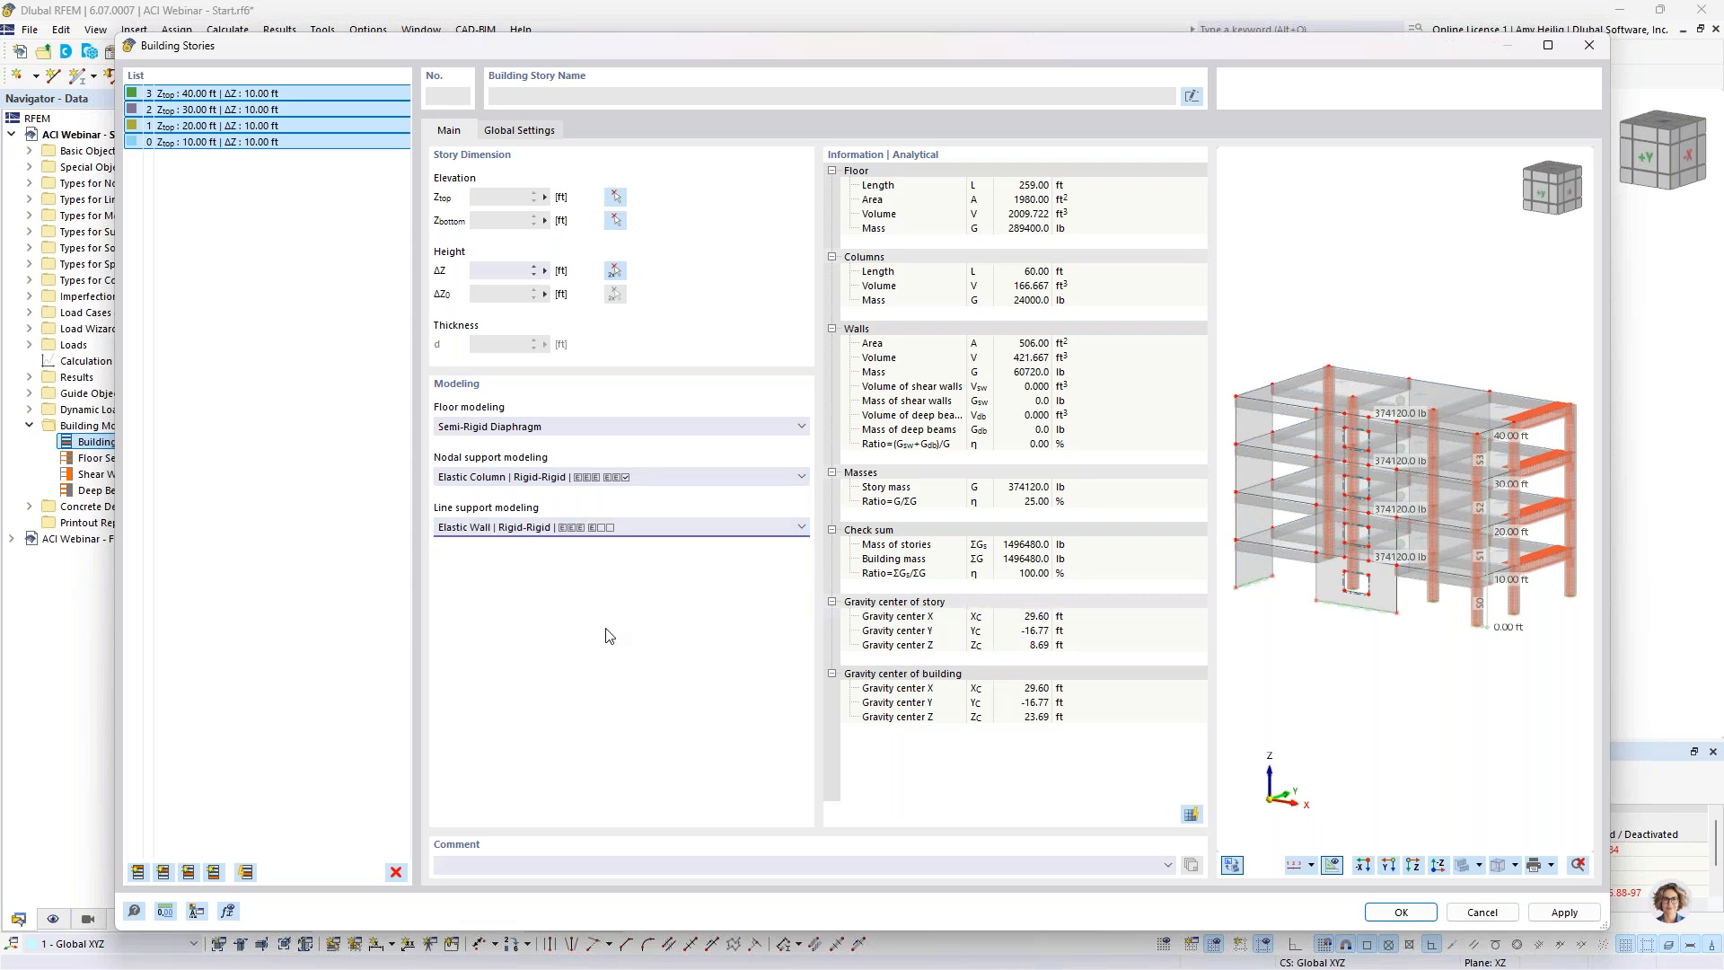
click(1410, 912)
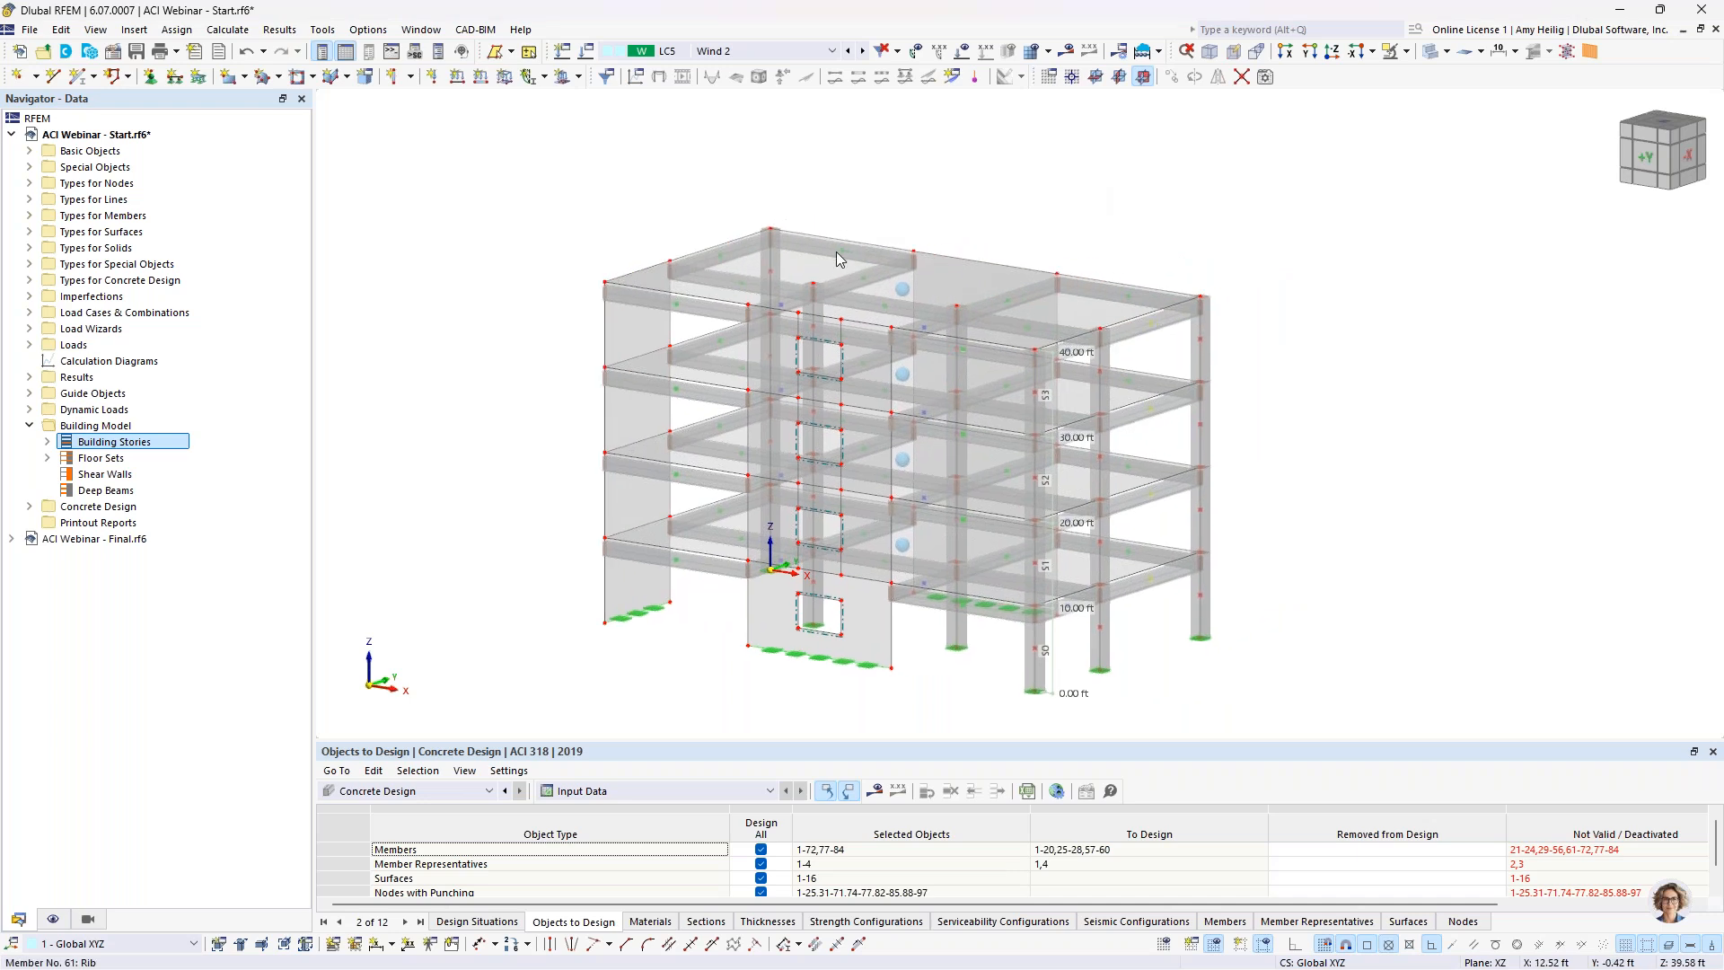
Step: Review the roof slab's stiffness type and thickness, and examine the list of defined building stories
double_click(810, 262)
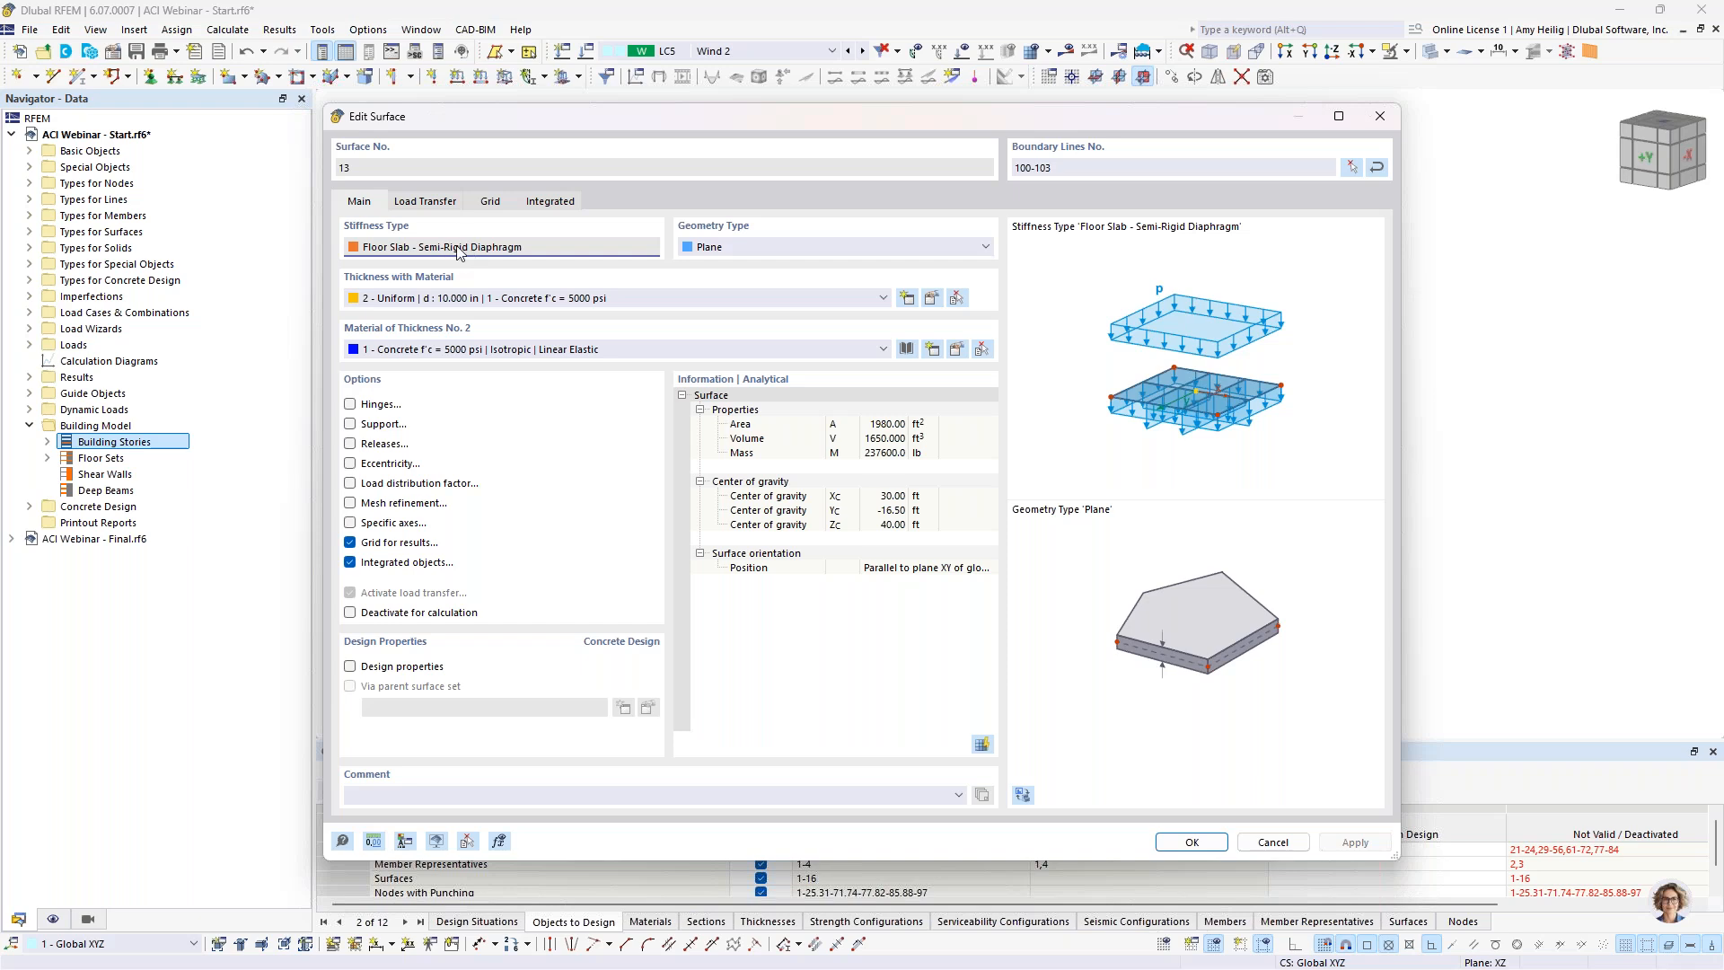
click(1257, 844)
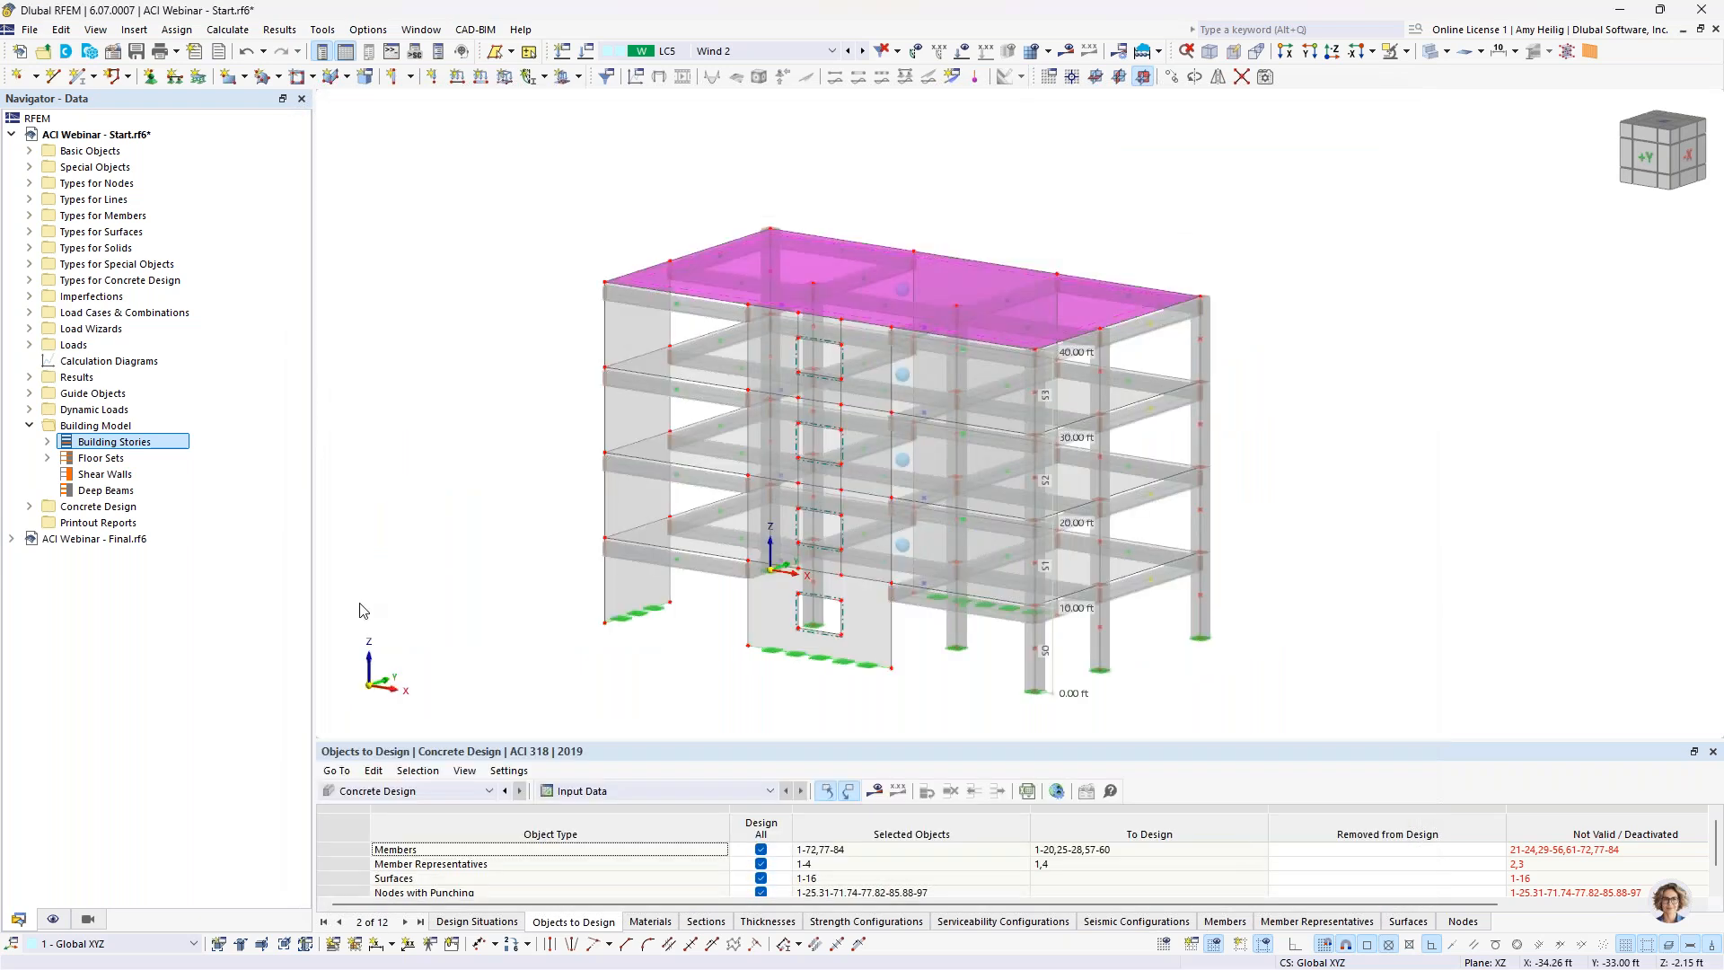
click(47, 441)
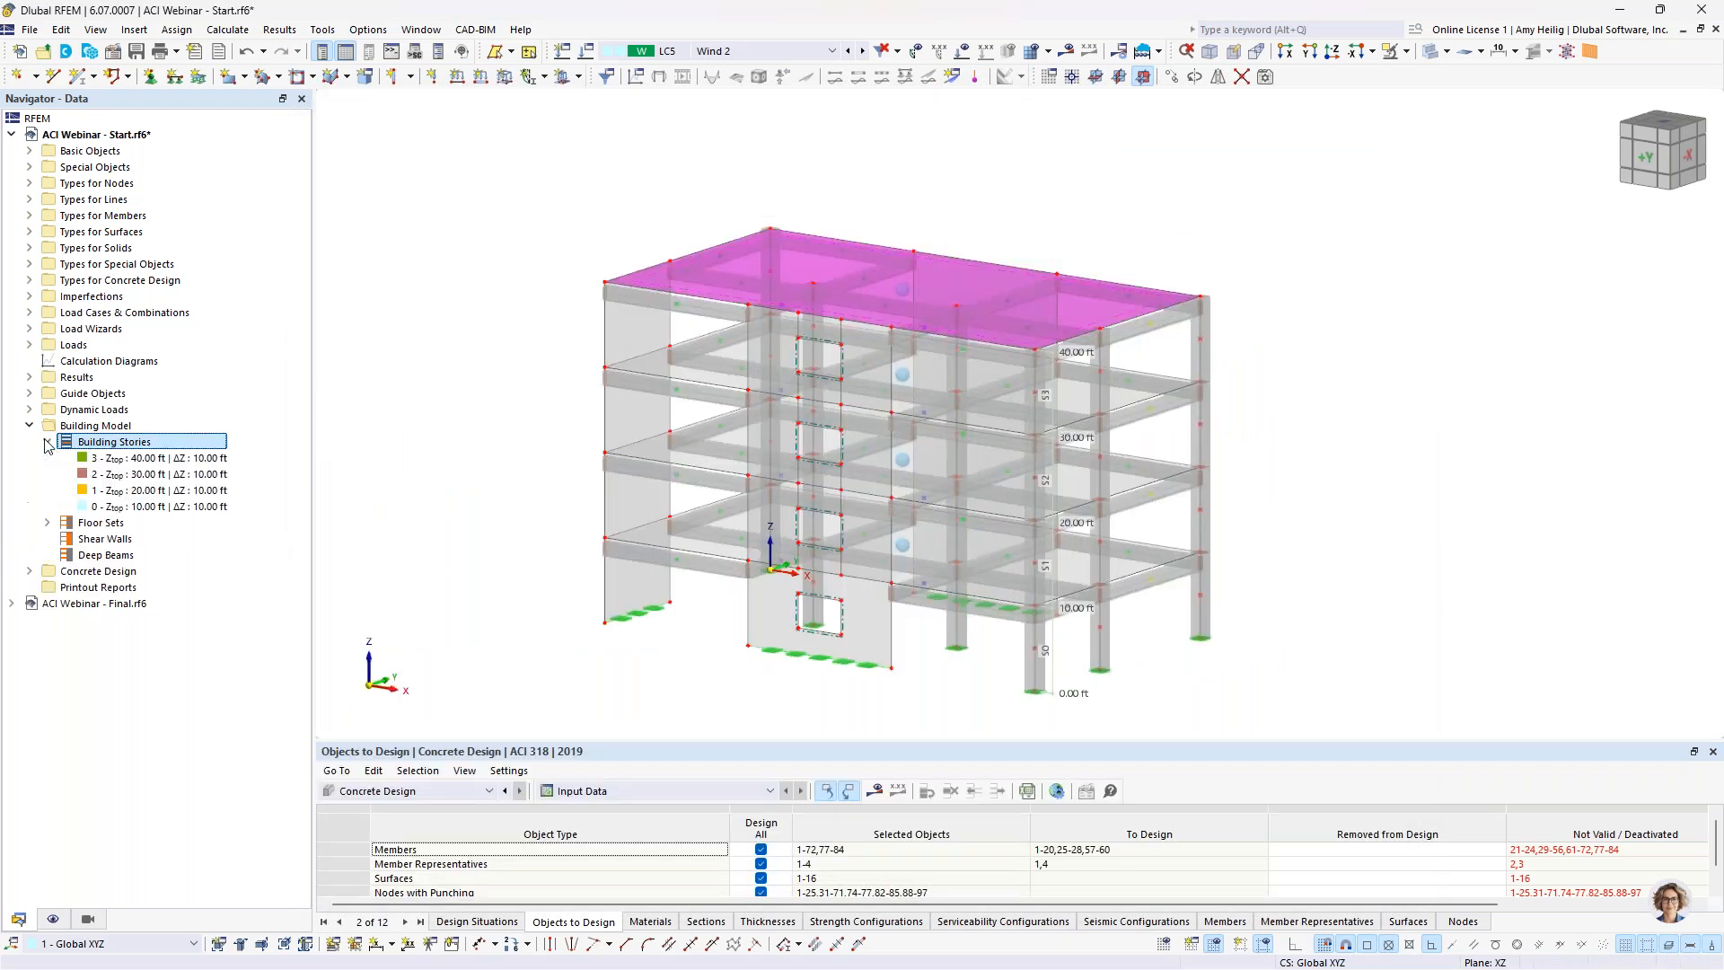
click(48, 440)
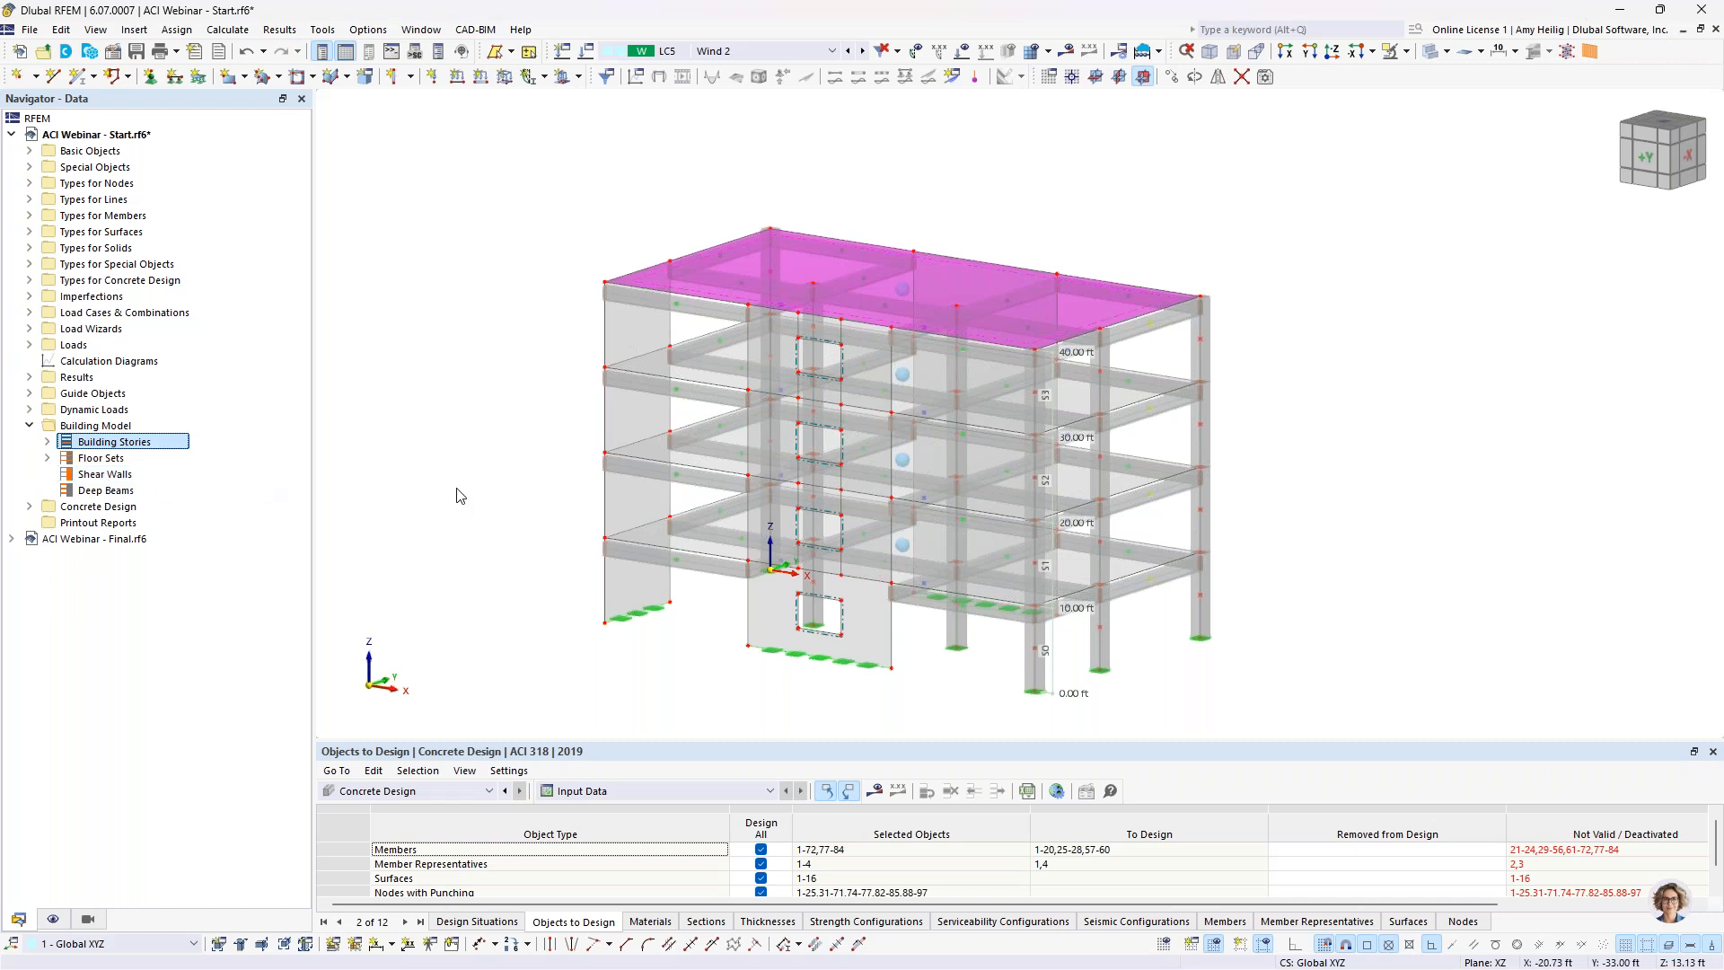
Step: Turn on the display of surface cells, show the model as wireframe, and select a cell in the roof slab
click(53, 918)
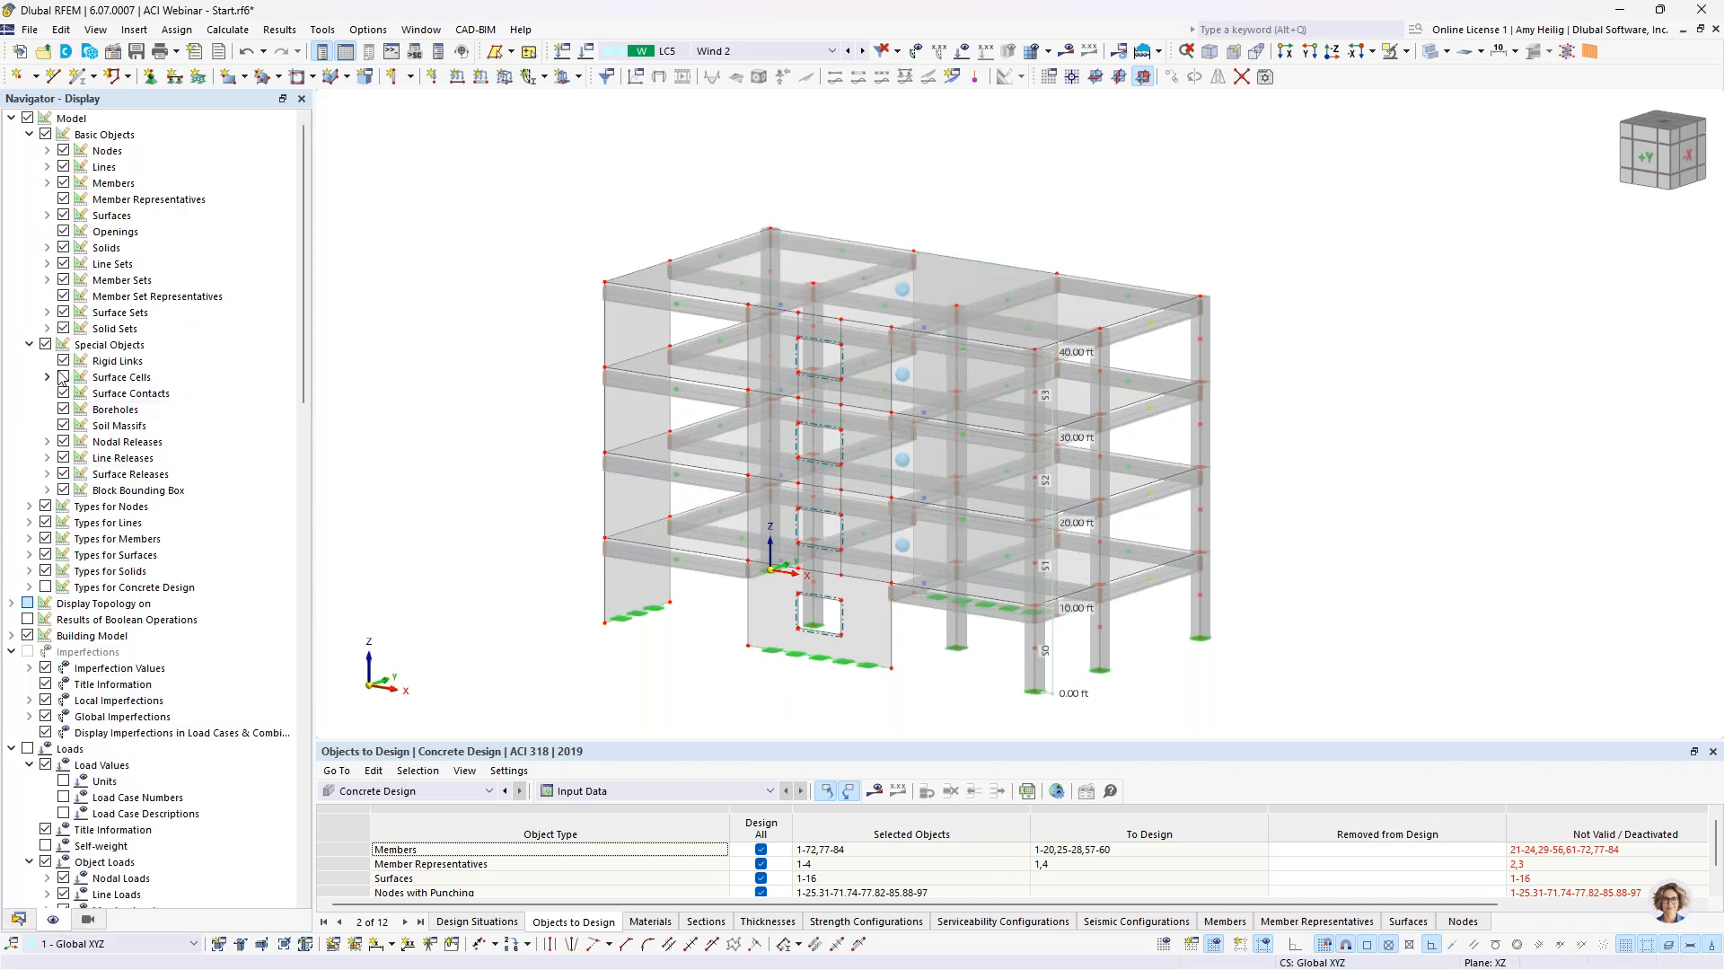
click(63, 377)
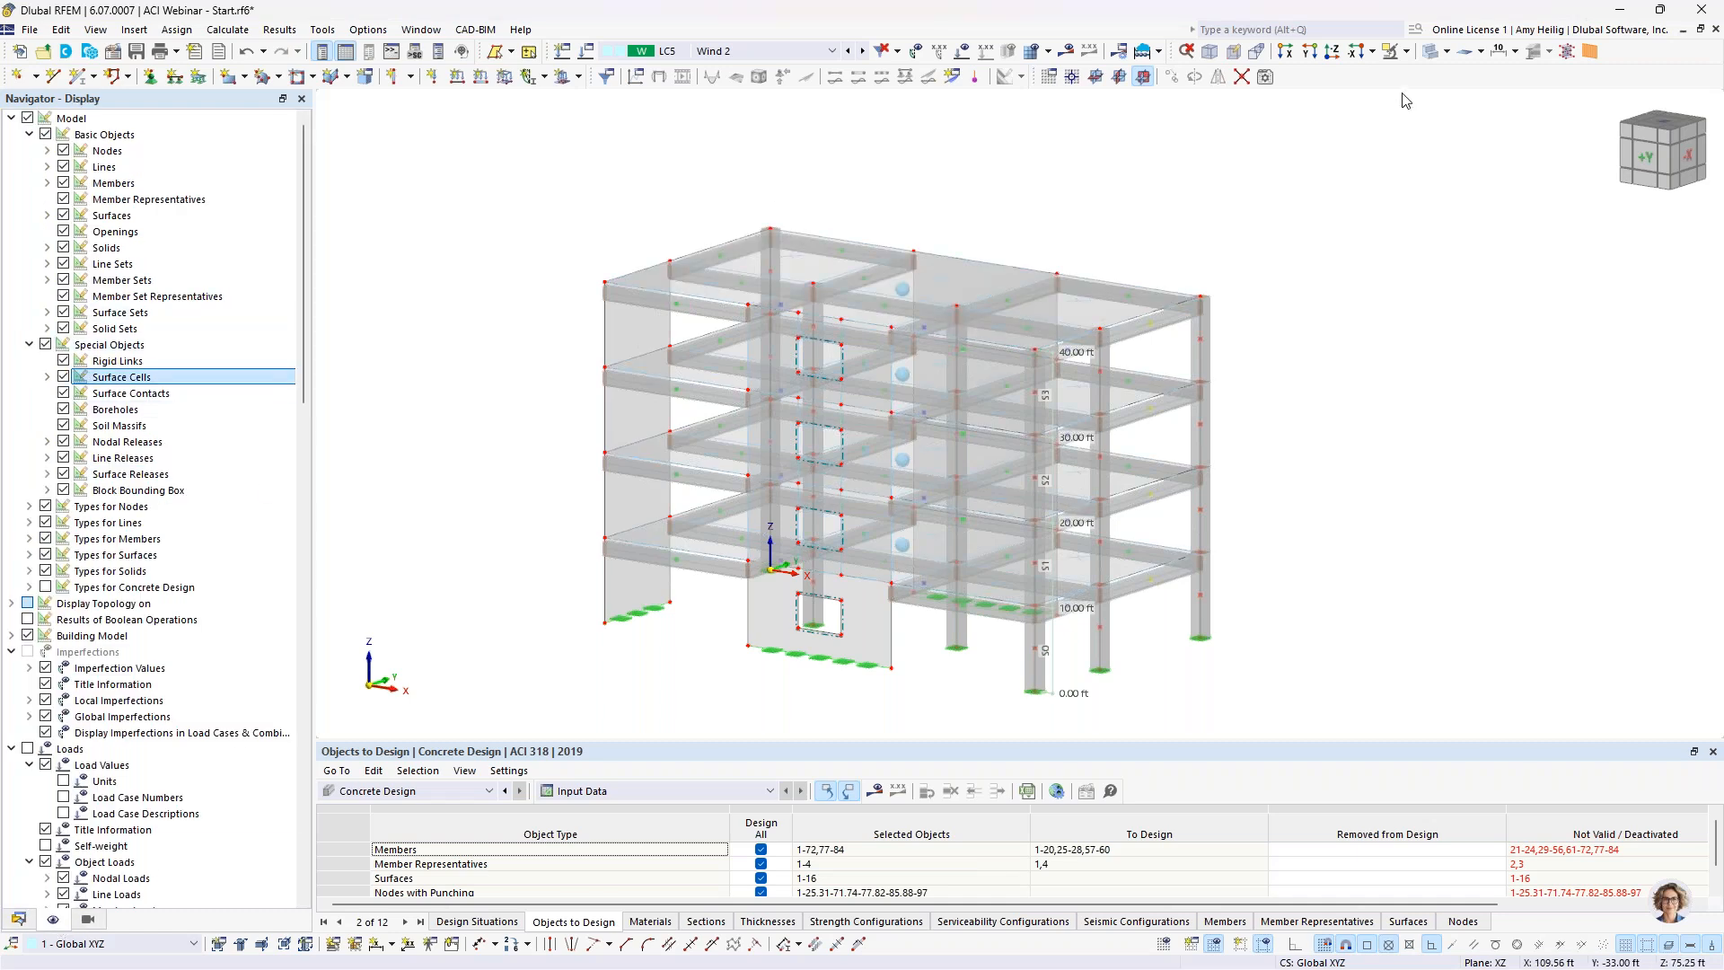
click(1430, 55)
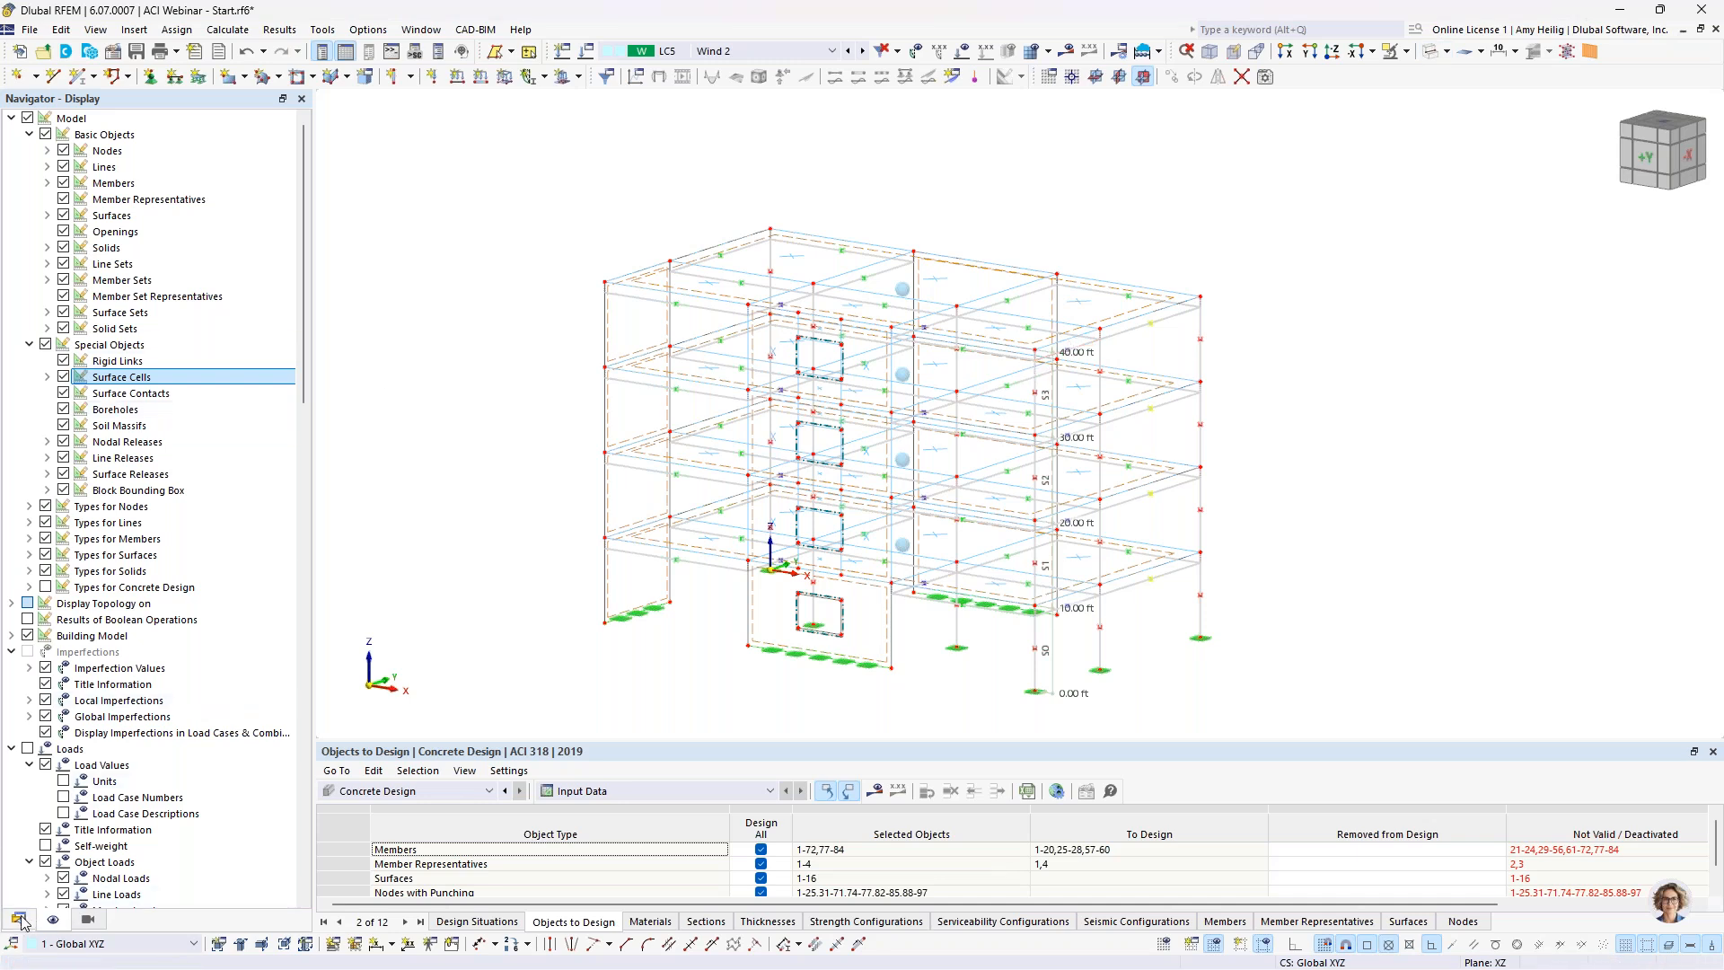
scroll(894, 416, up, 1)
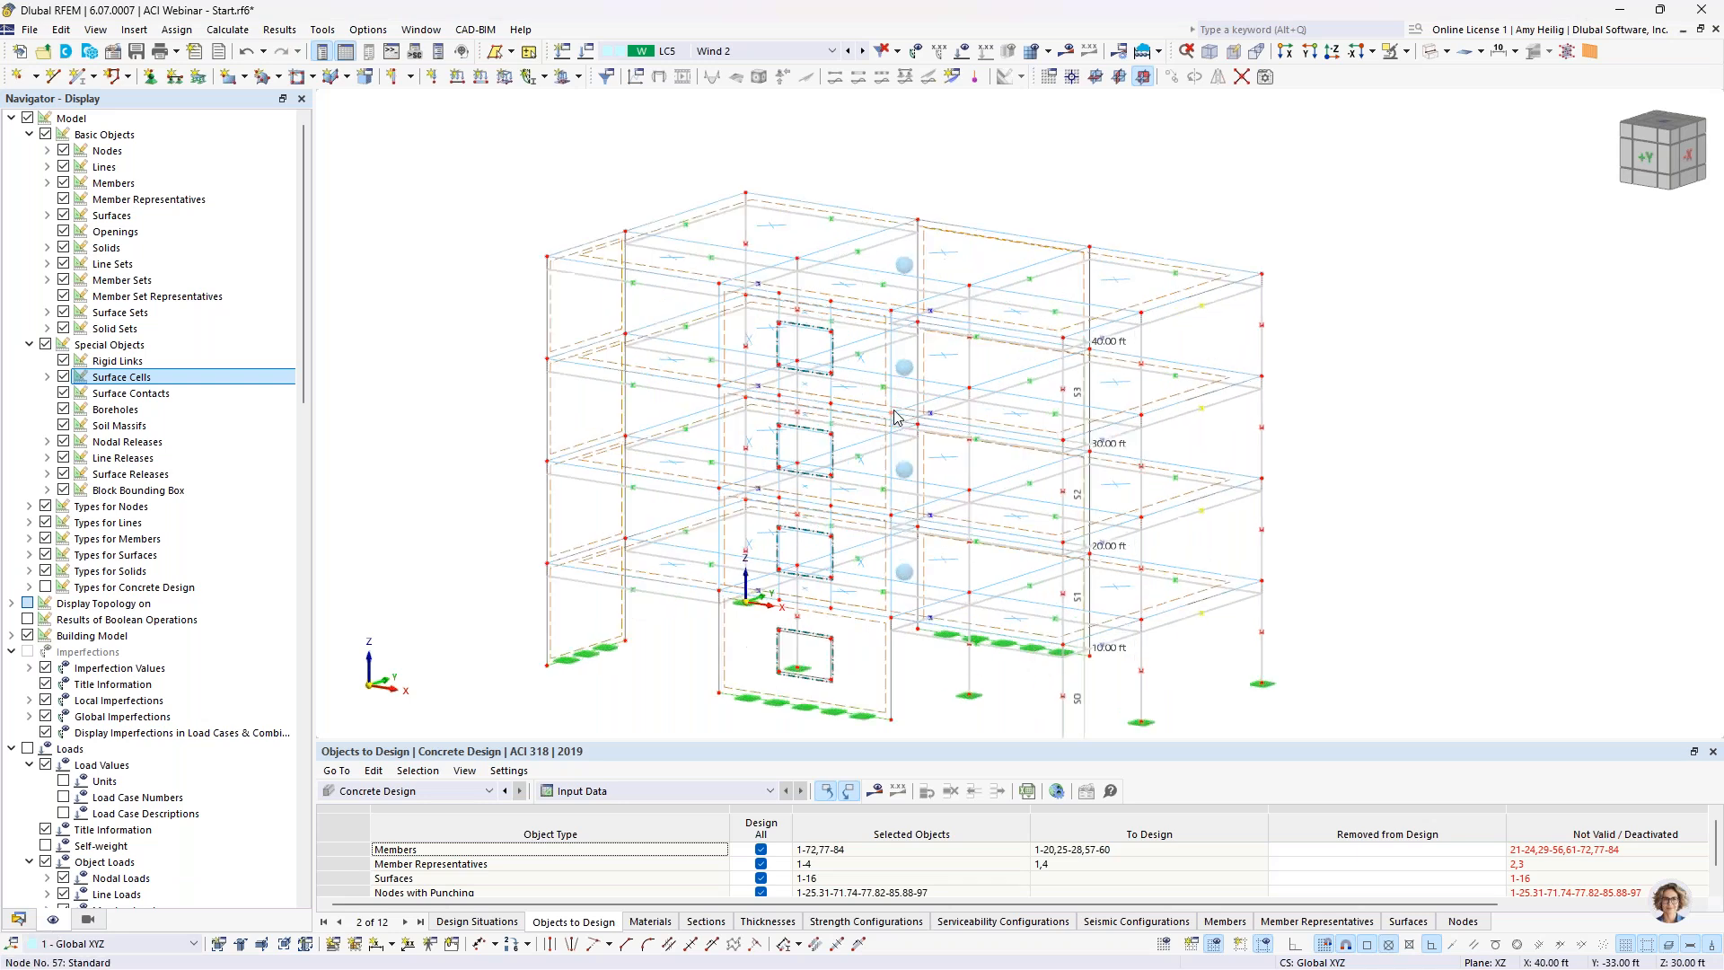
scroll(894, 415, up, 1)
click(1088, 253)
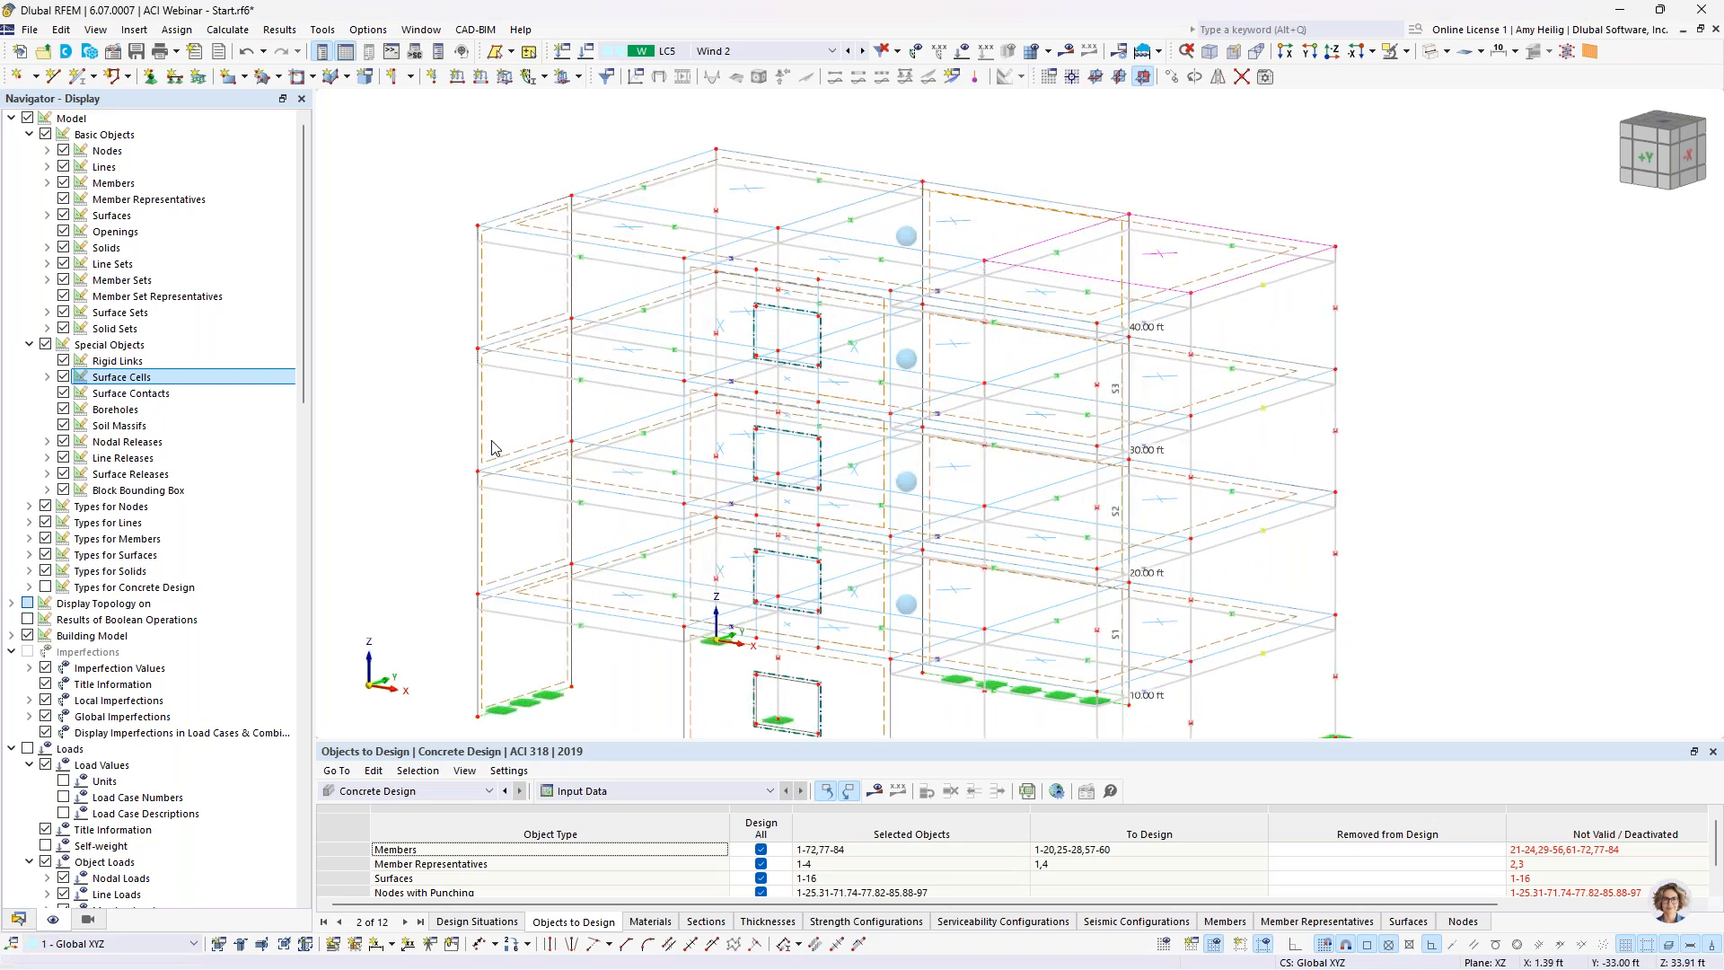
click(18, 918)
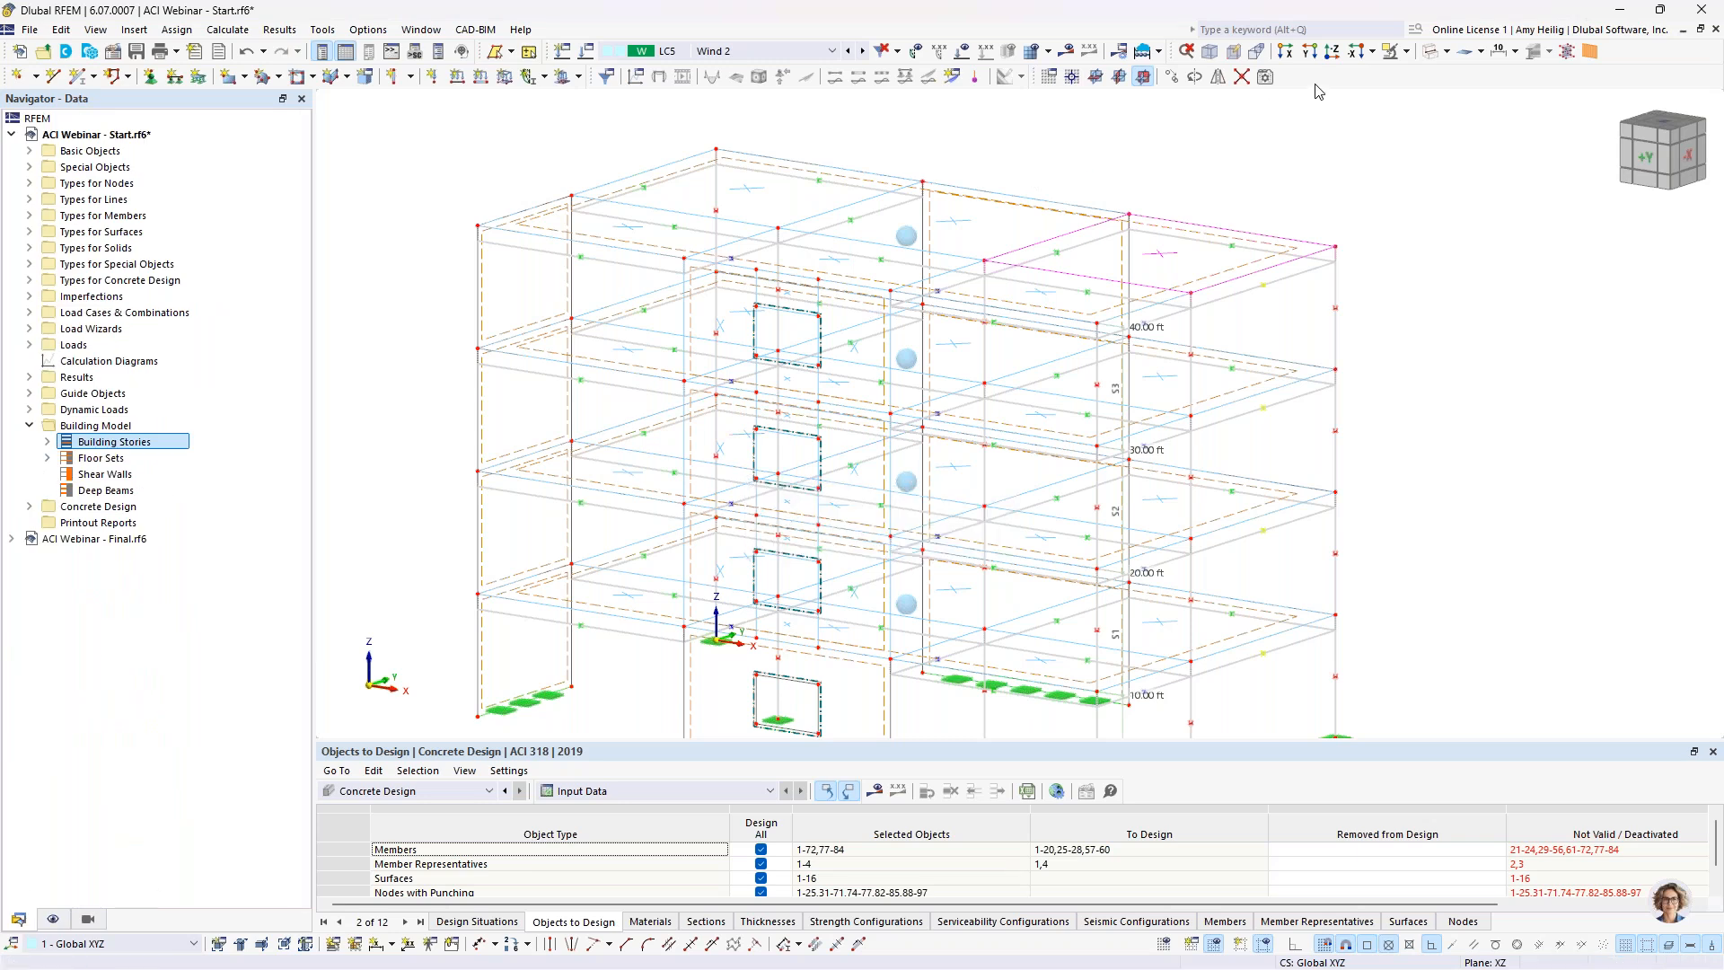
Step: Isolate the wall with openings along the plan's lower edge by selecting it in plan, and orient the model to face it
click(1332, 51)
drag(805, 653, 1163, 715)
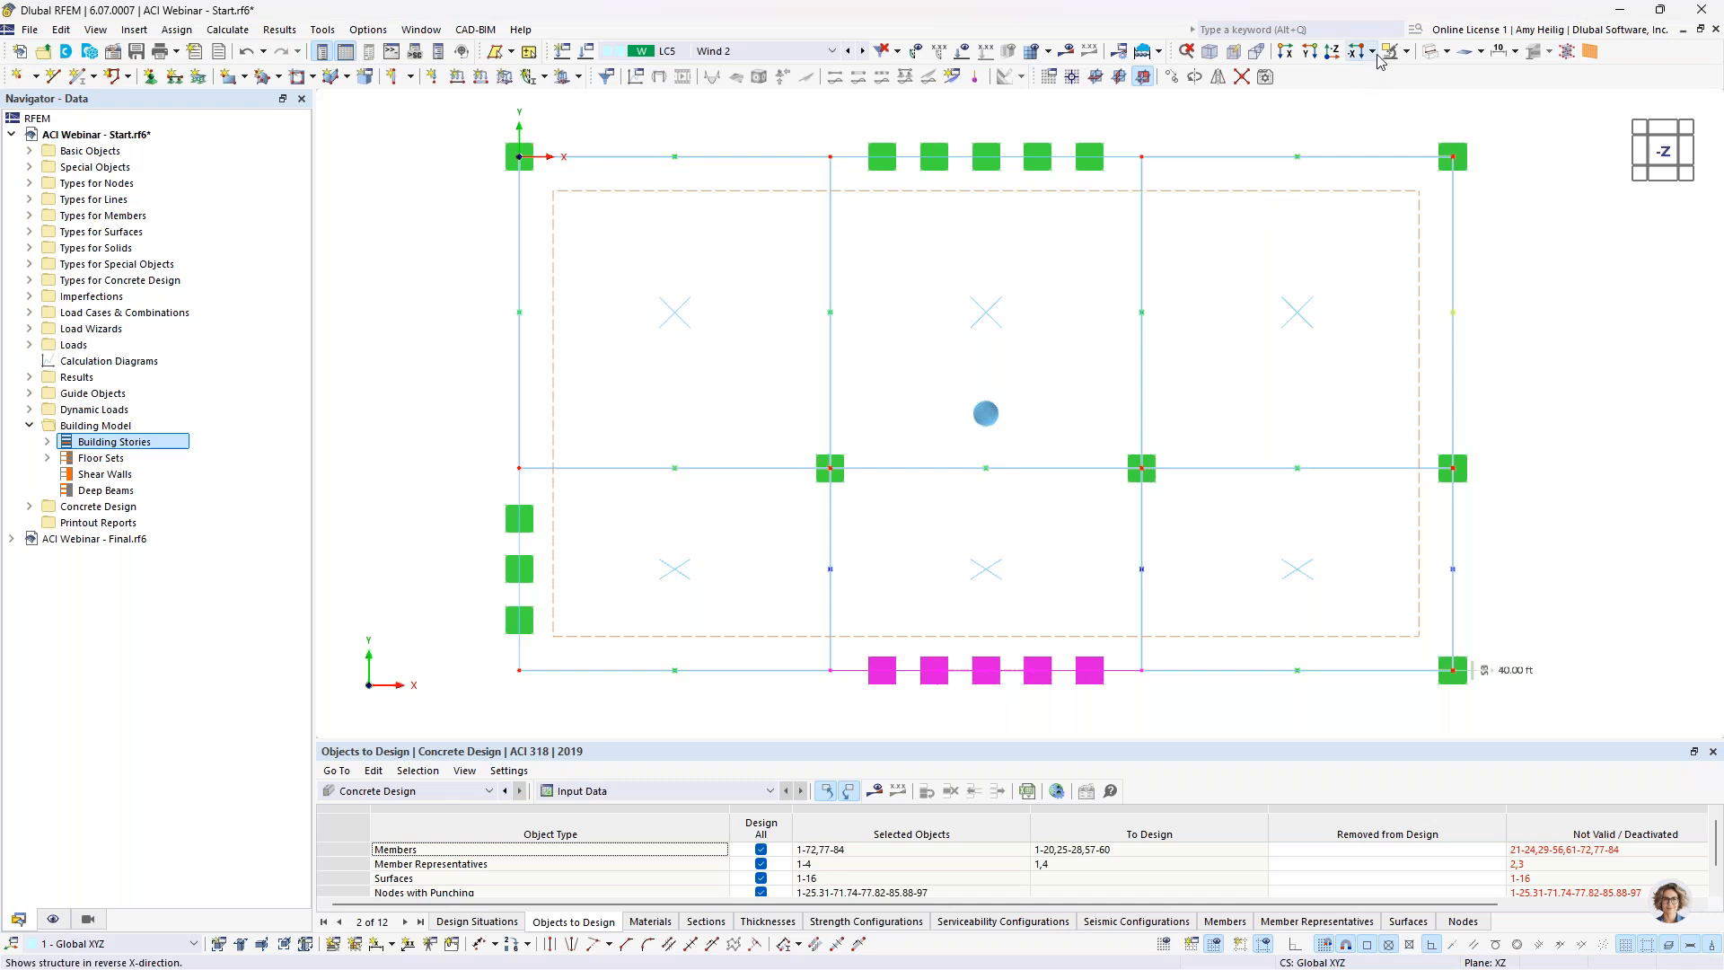
click(1407, 51)
click(1455, 75)
ctrl+middle_drag(1177, 562, 1141, 238)
scroll(1140, 242, down, 1)
middle_drag(1004, 558, 920, 402)
ctrl+middle_drag(1142, 476, 1077, 463)
click(1088, 464)
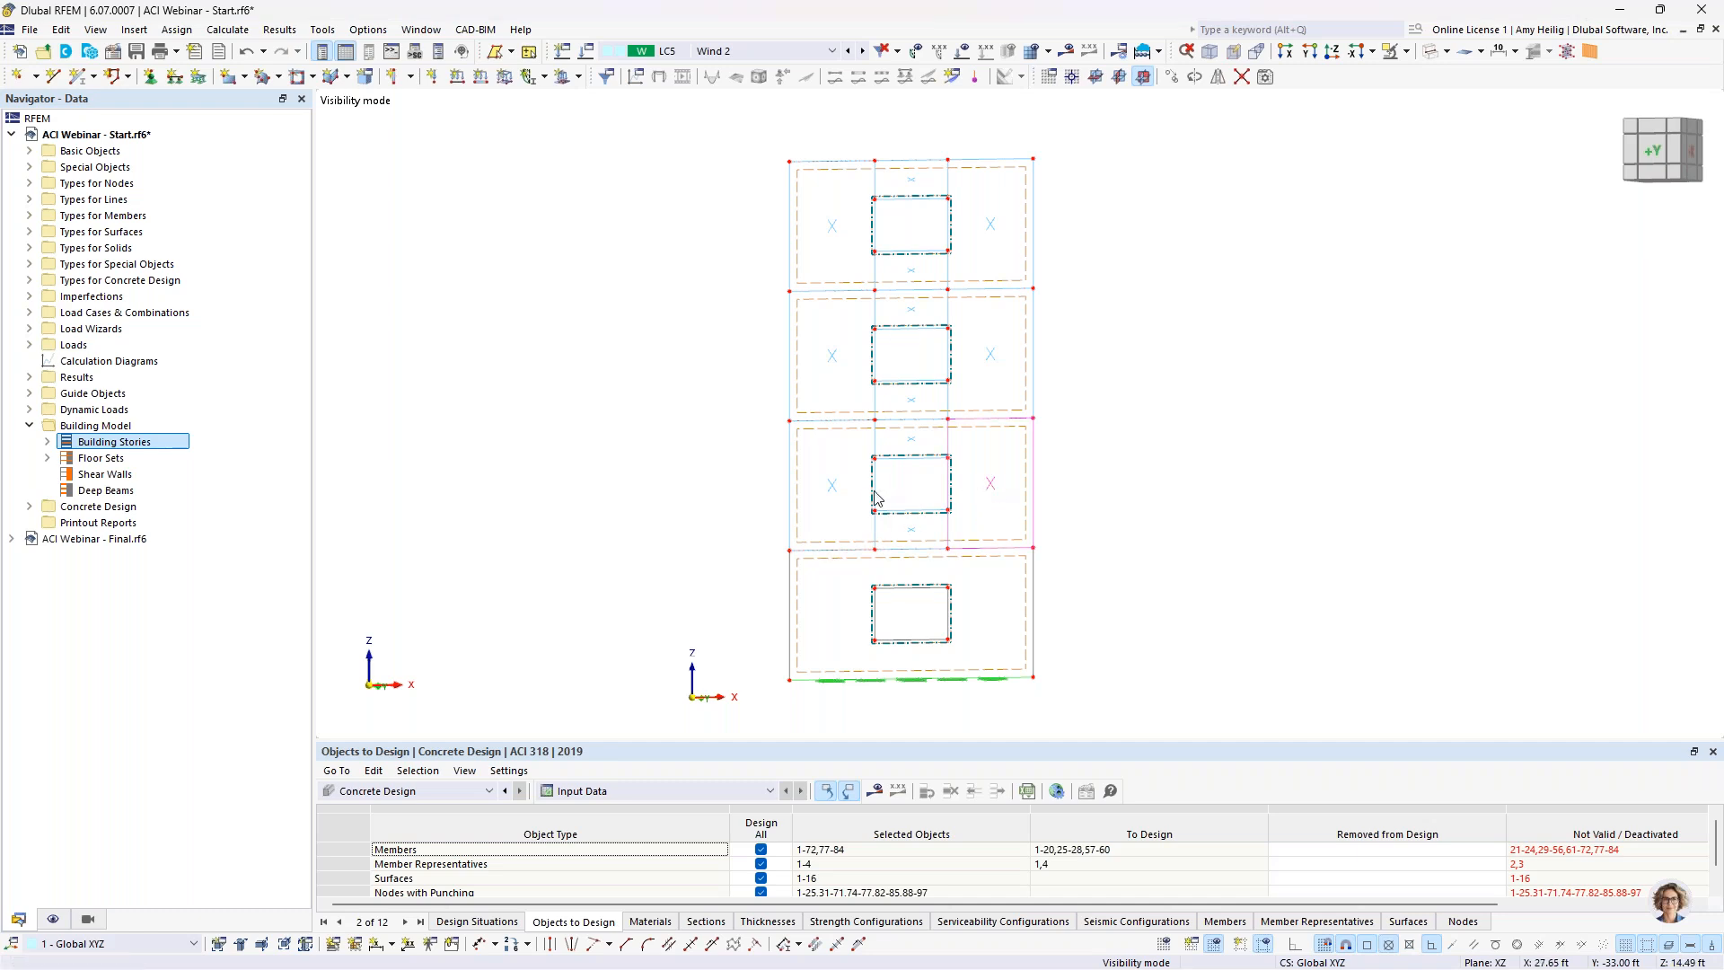
Step: Extend the ground-floor opening's edge lines to the wall boundaries so they divide the lowest wall panel into surface cells
mouse_move(834, 495)
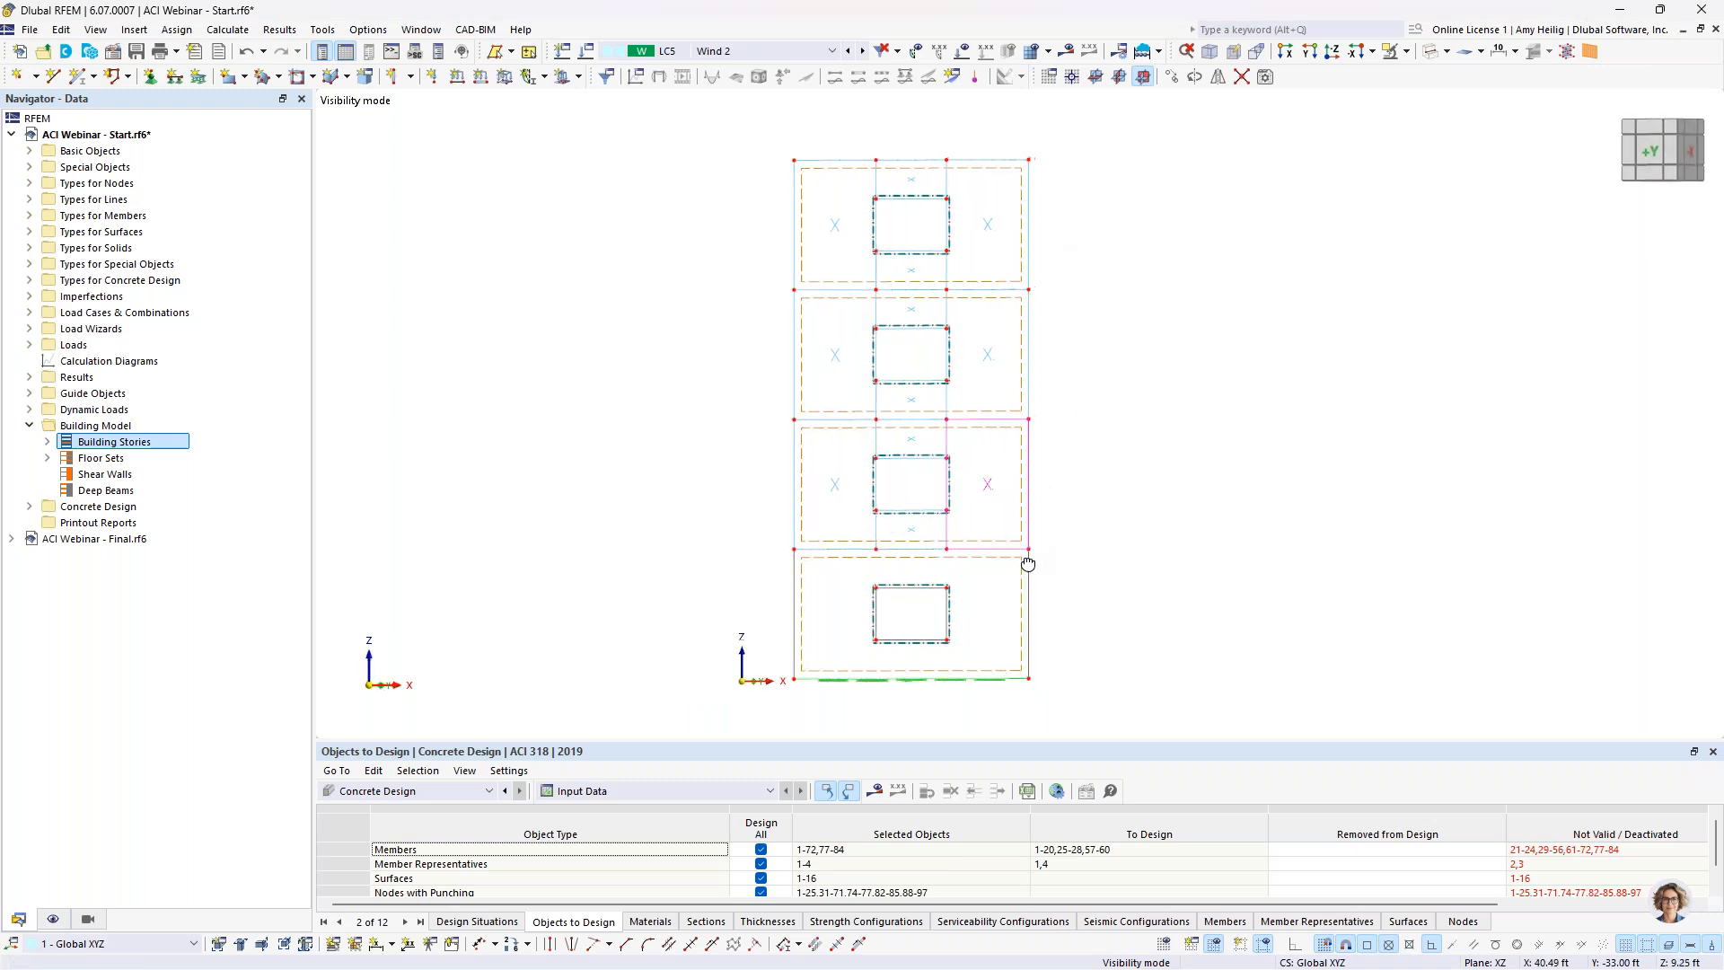
scroll(970, 535, up, 2)
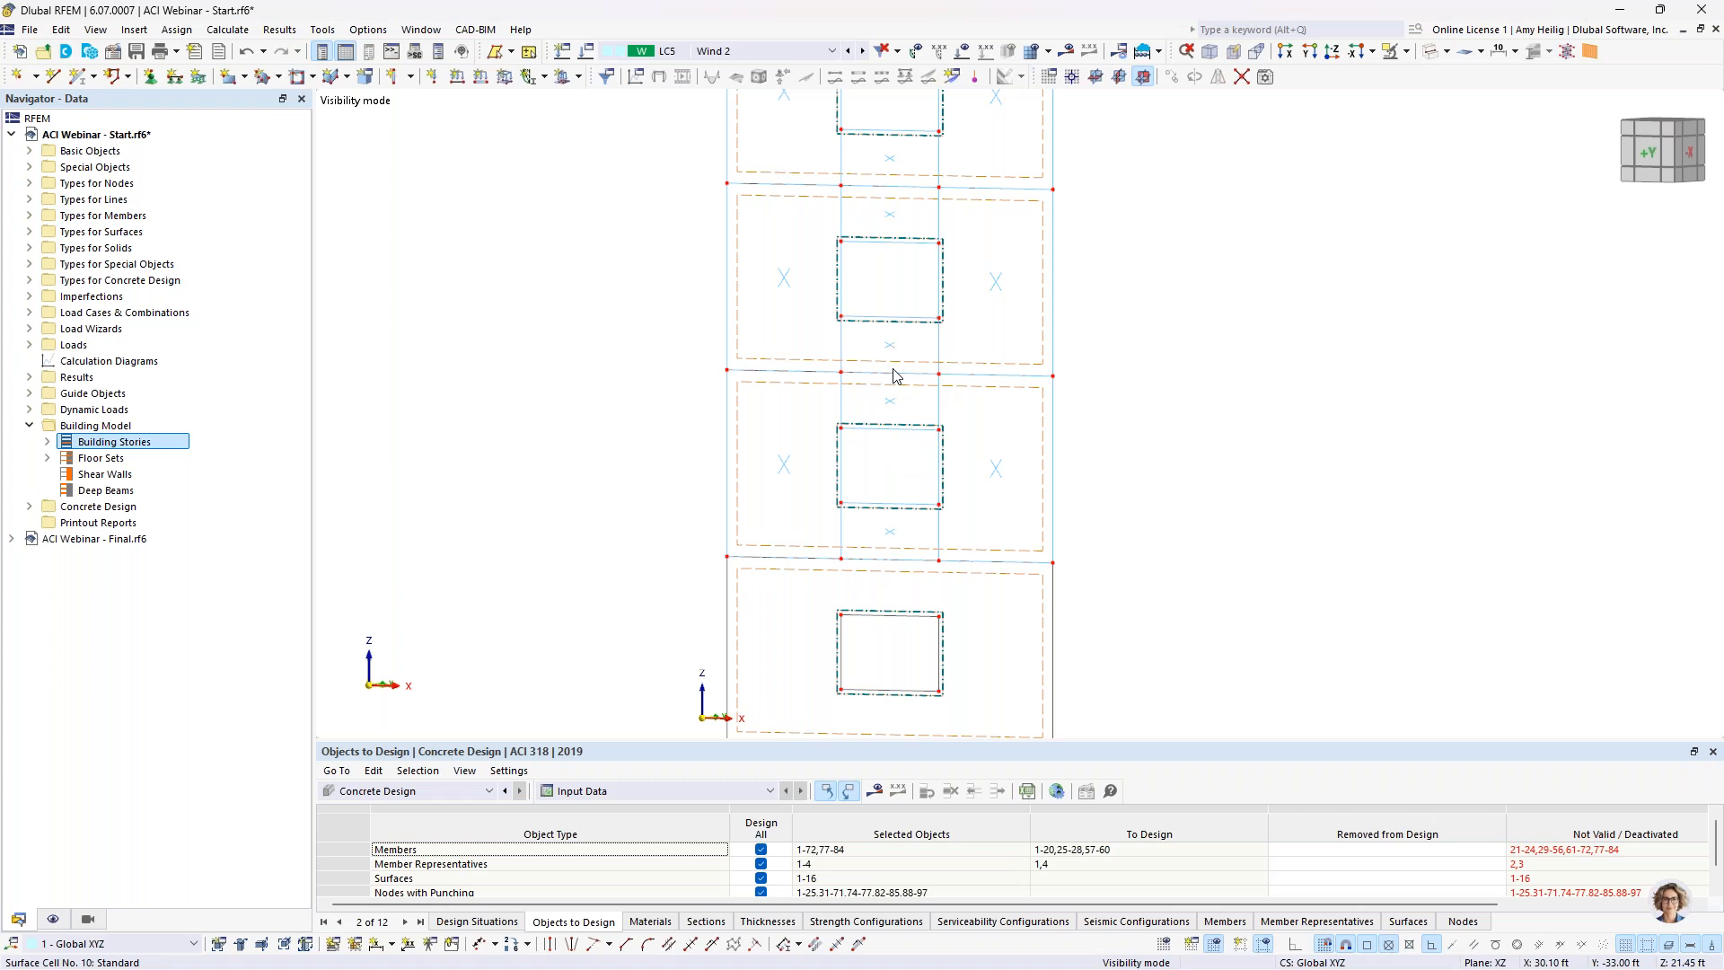
middle_drag(895, 471, 916, 353)
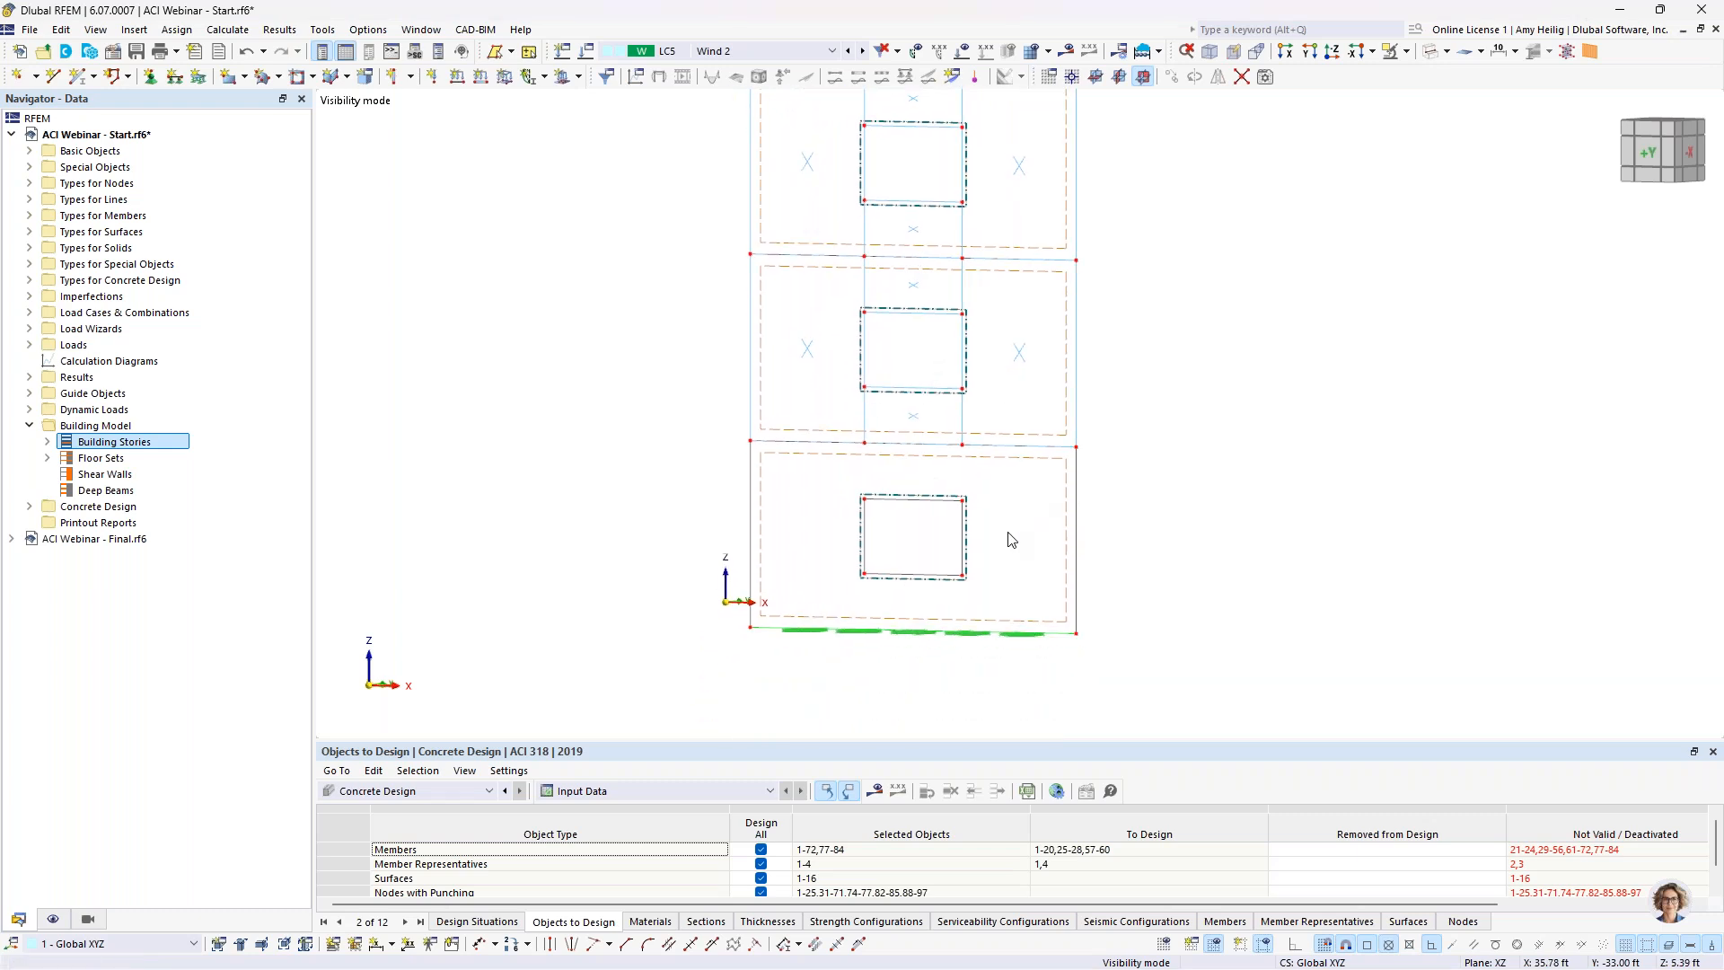
scroll(1012, 540, up, 1)
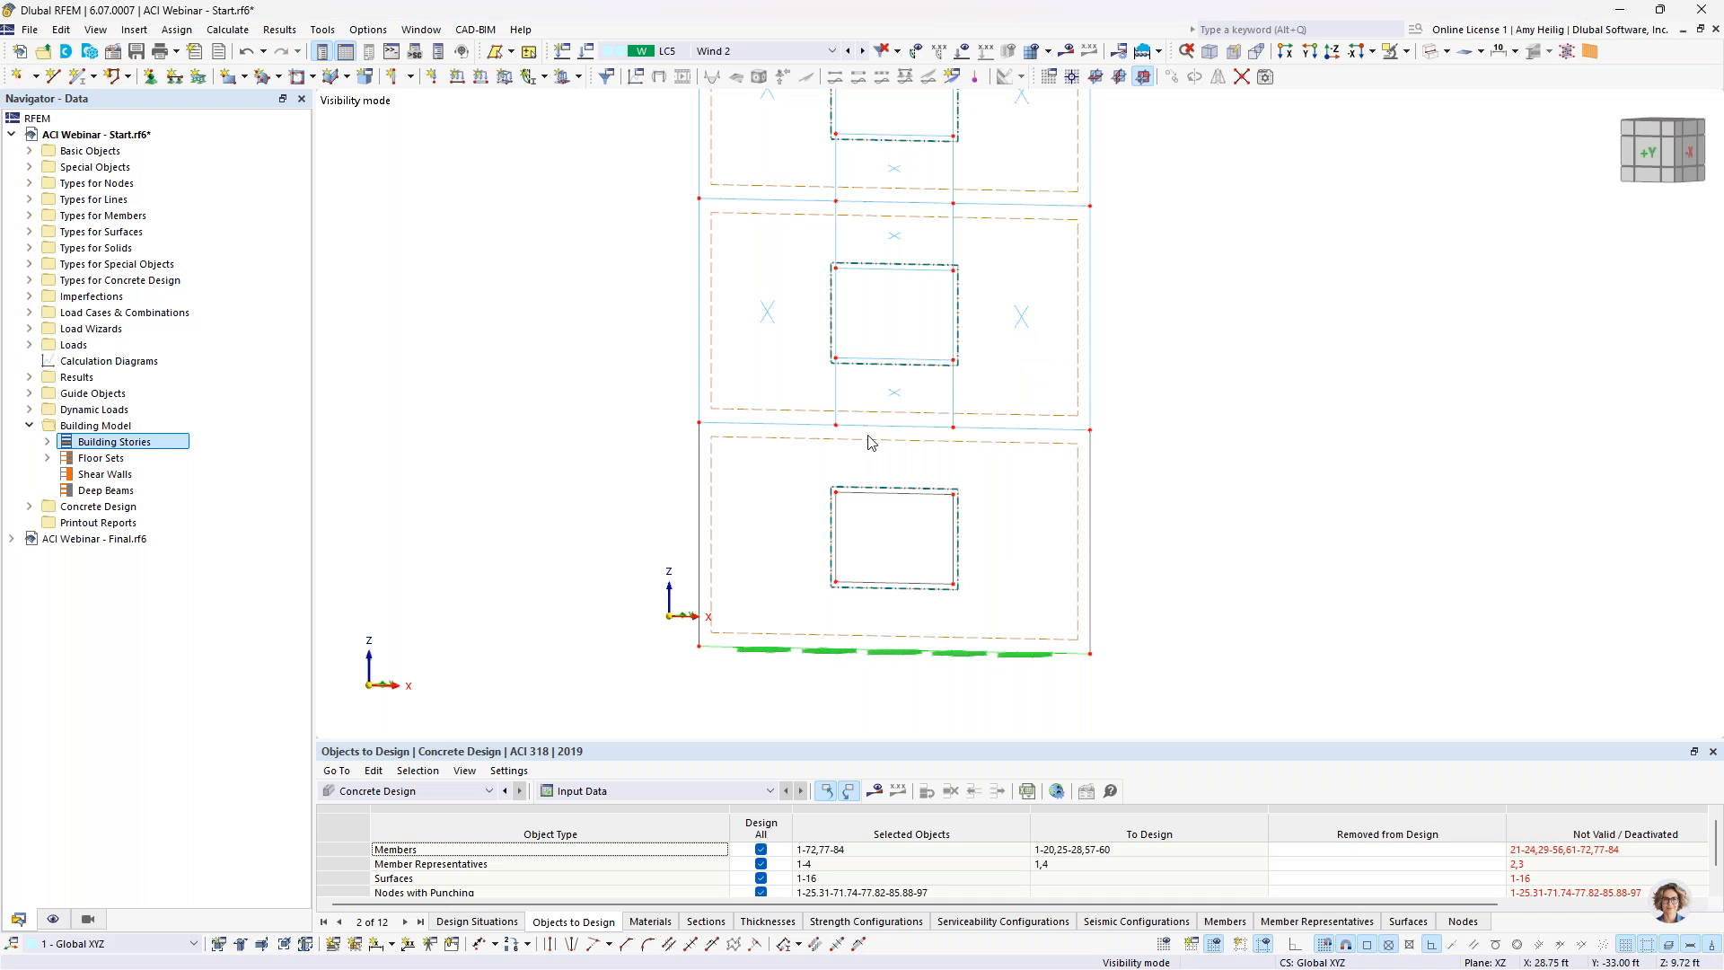
scroll(844, 506, up, 2)
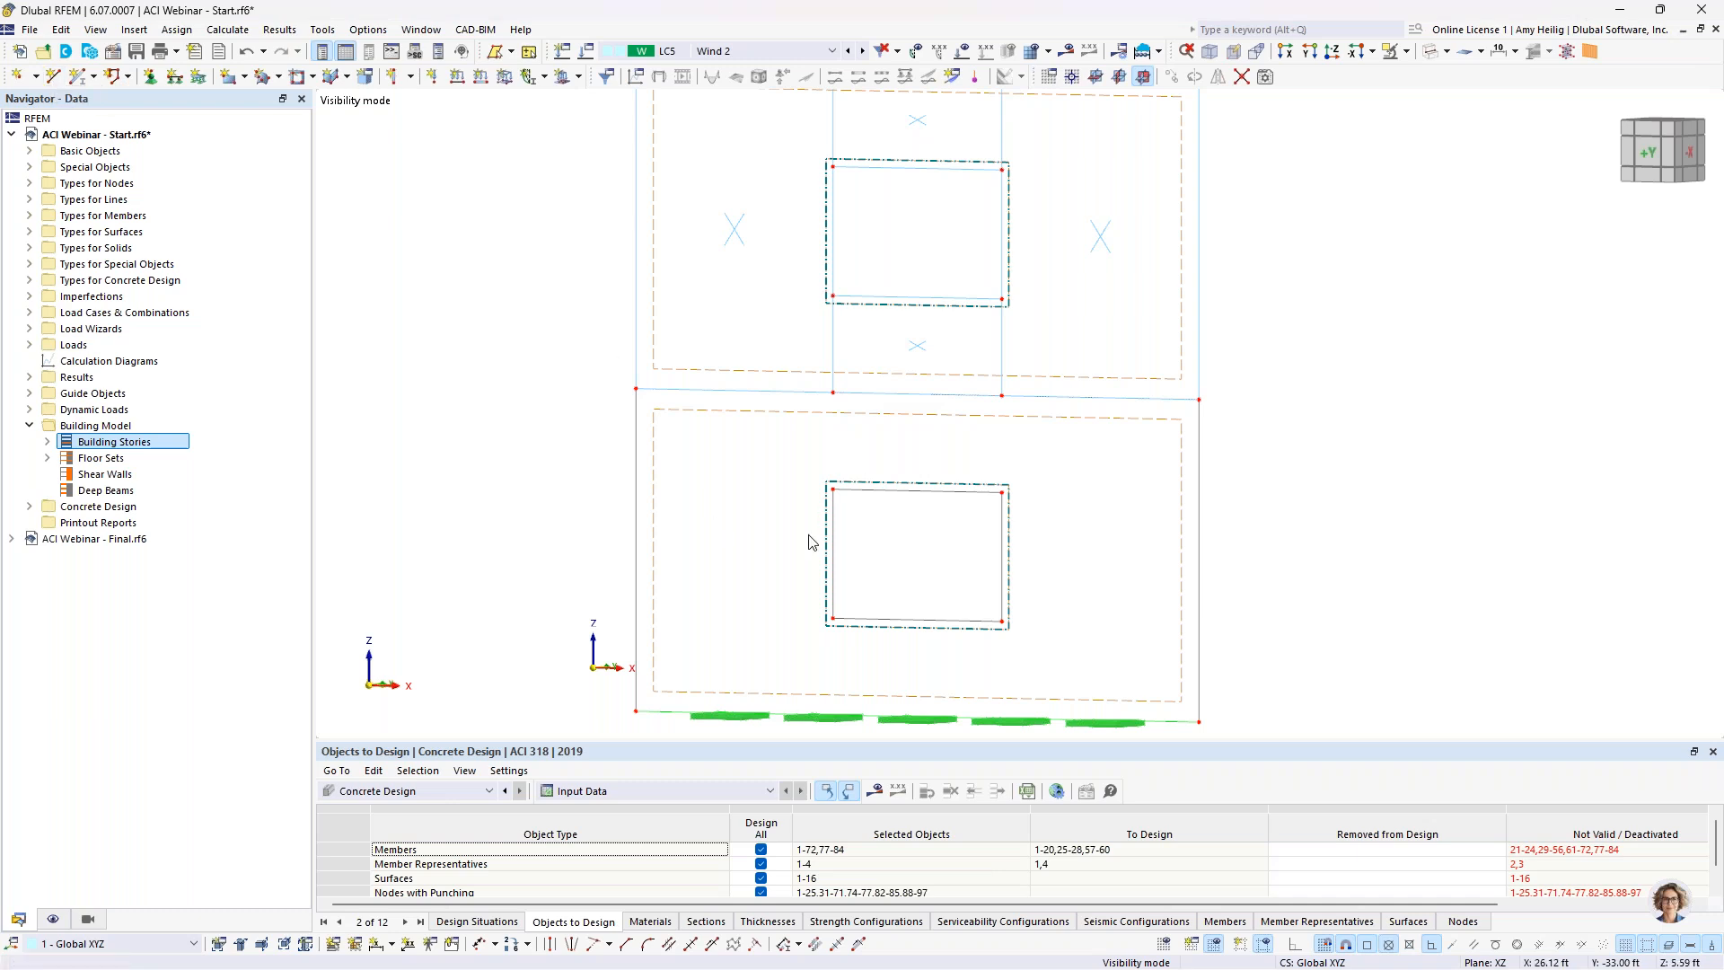
middle_drag(783, 588, 751, 520)
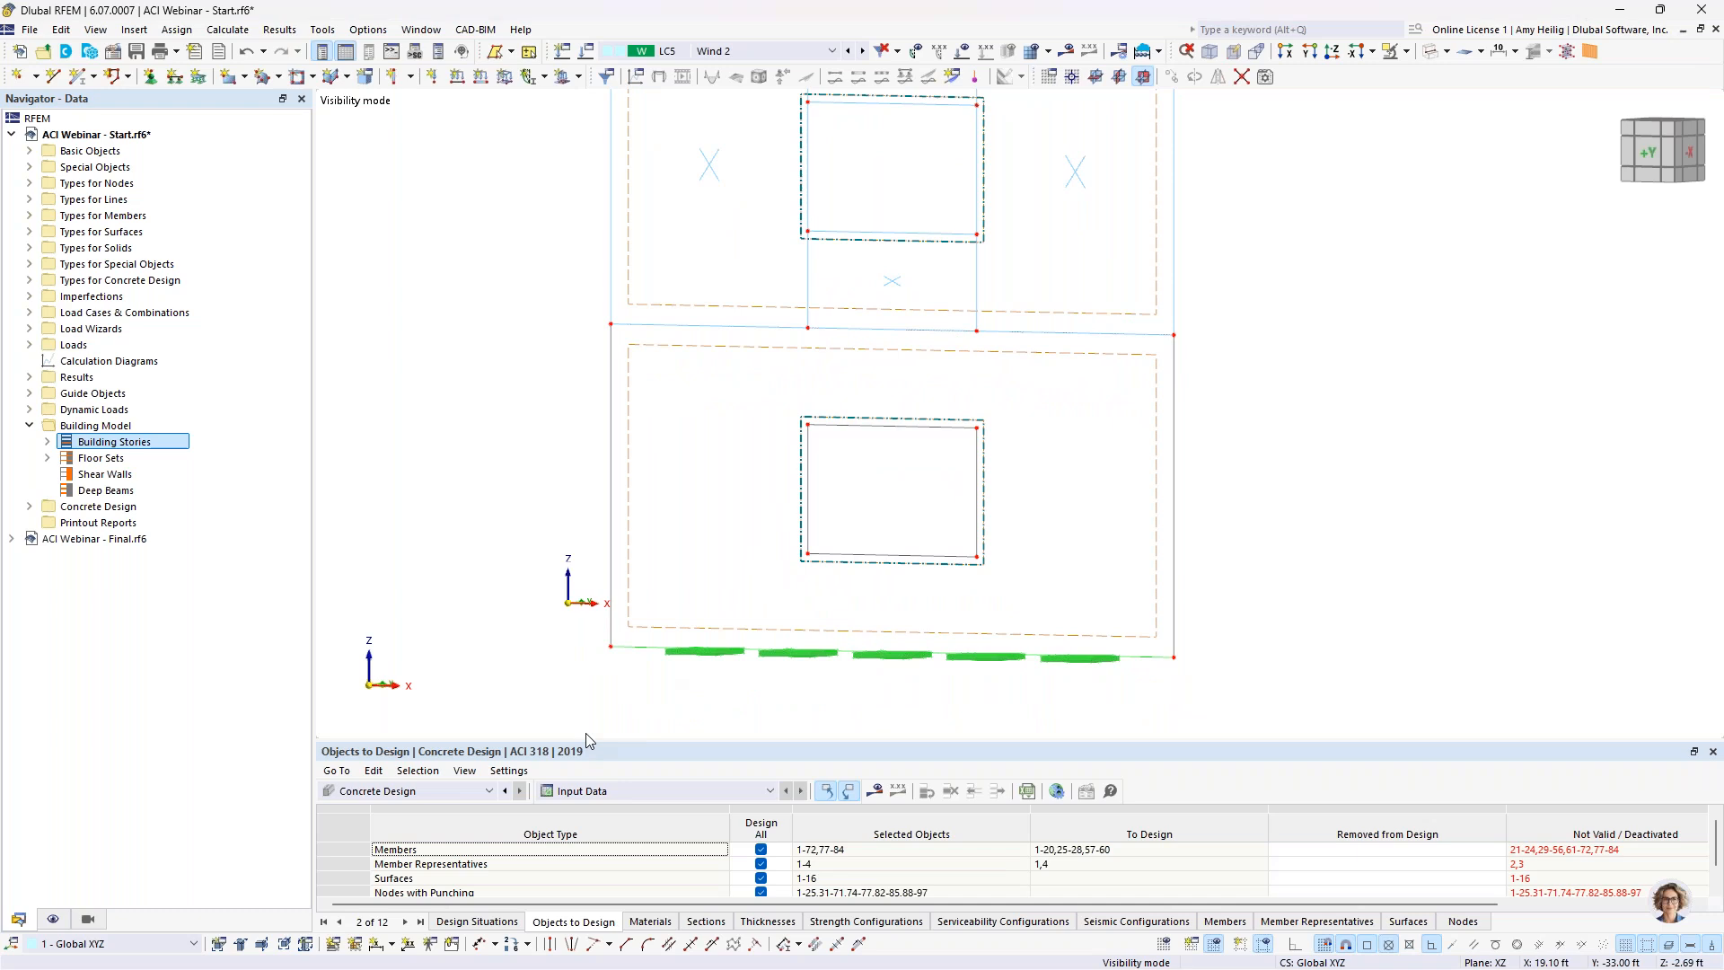
click(611, 944)
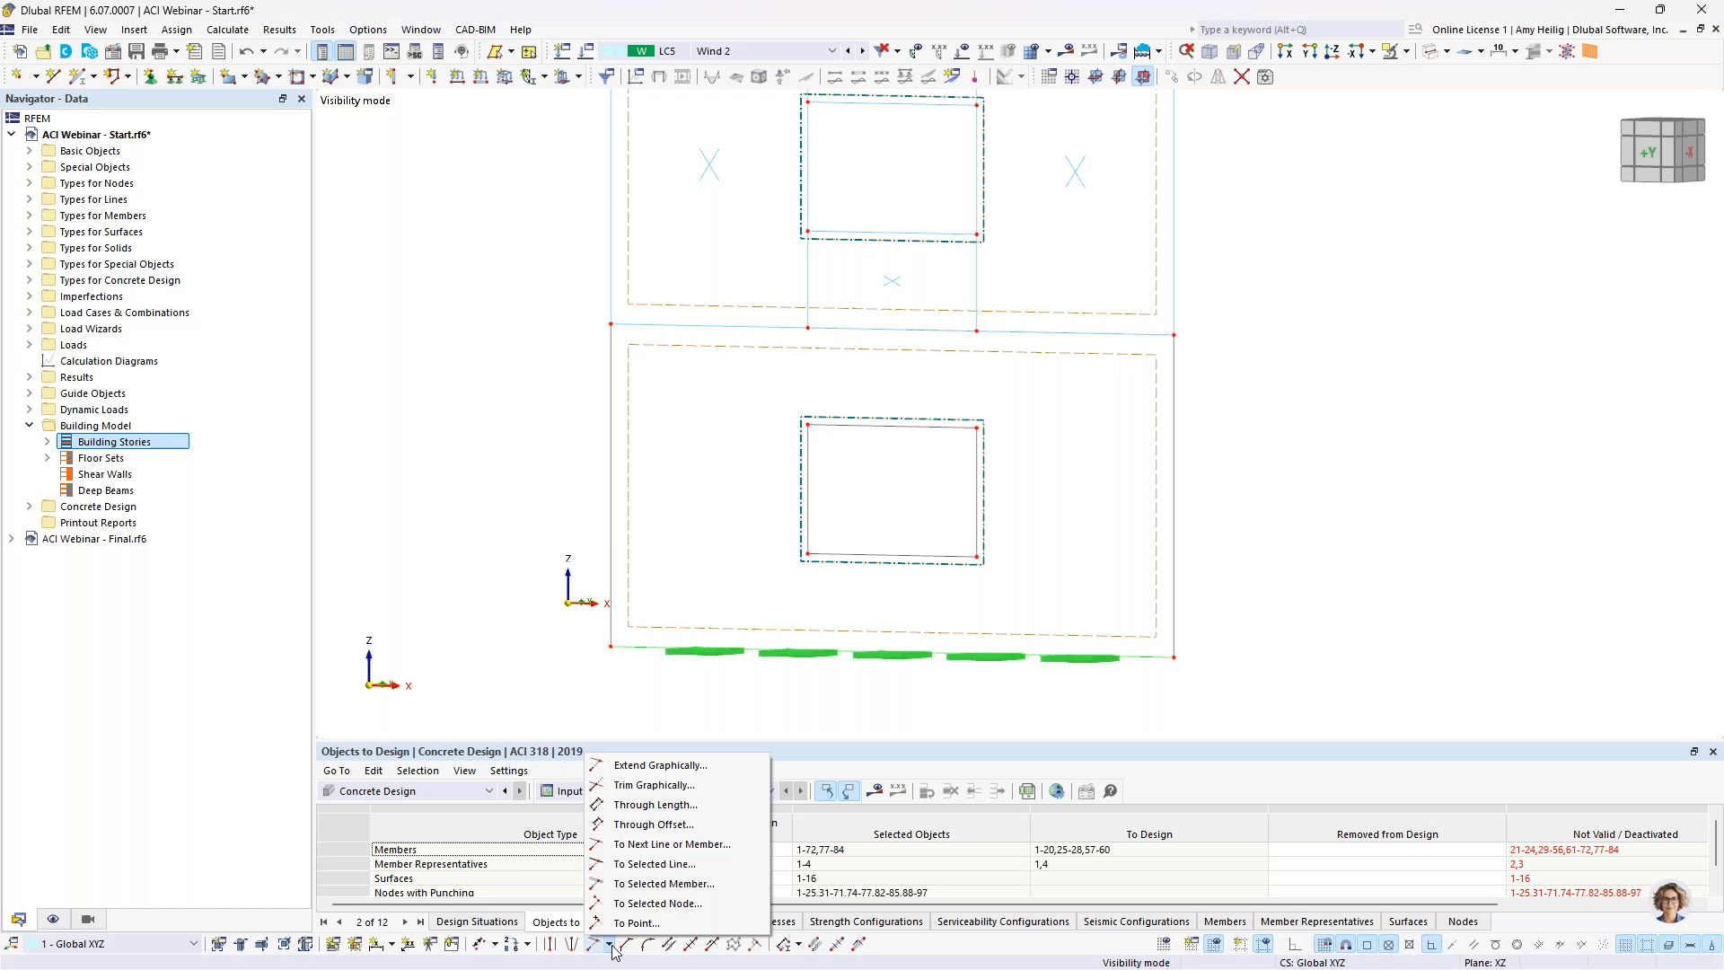
click(653, 773)
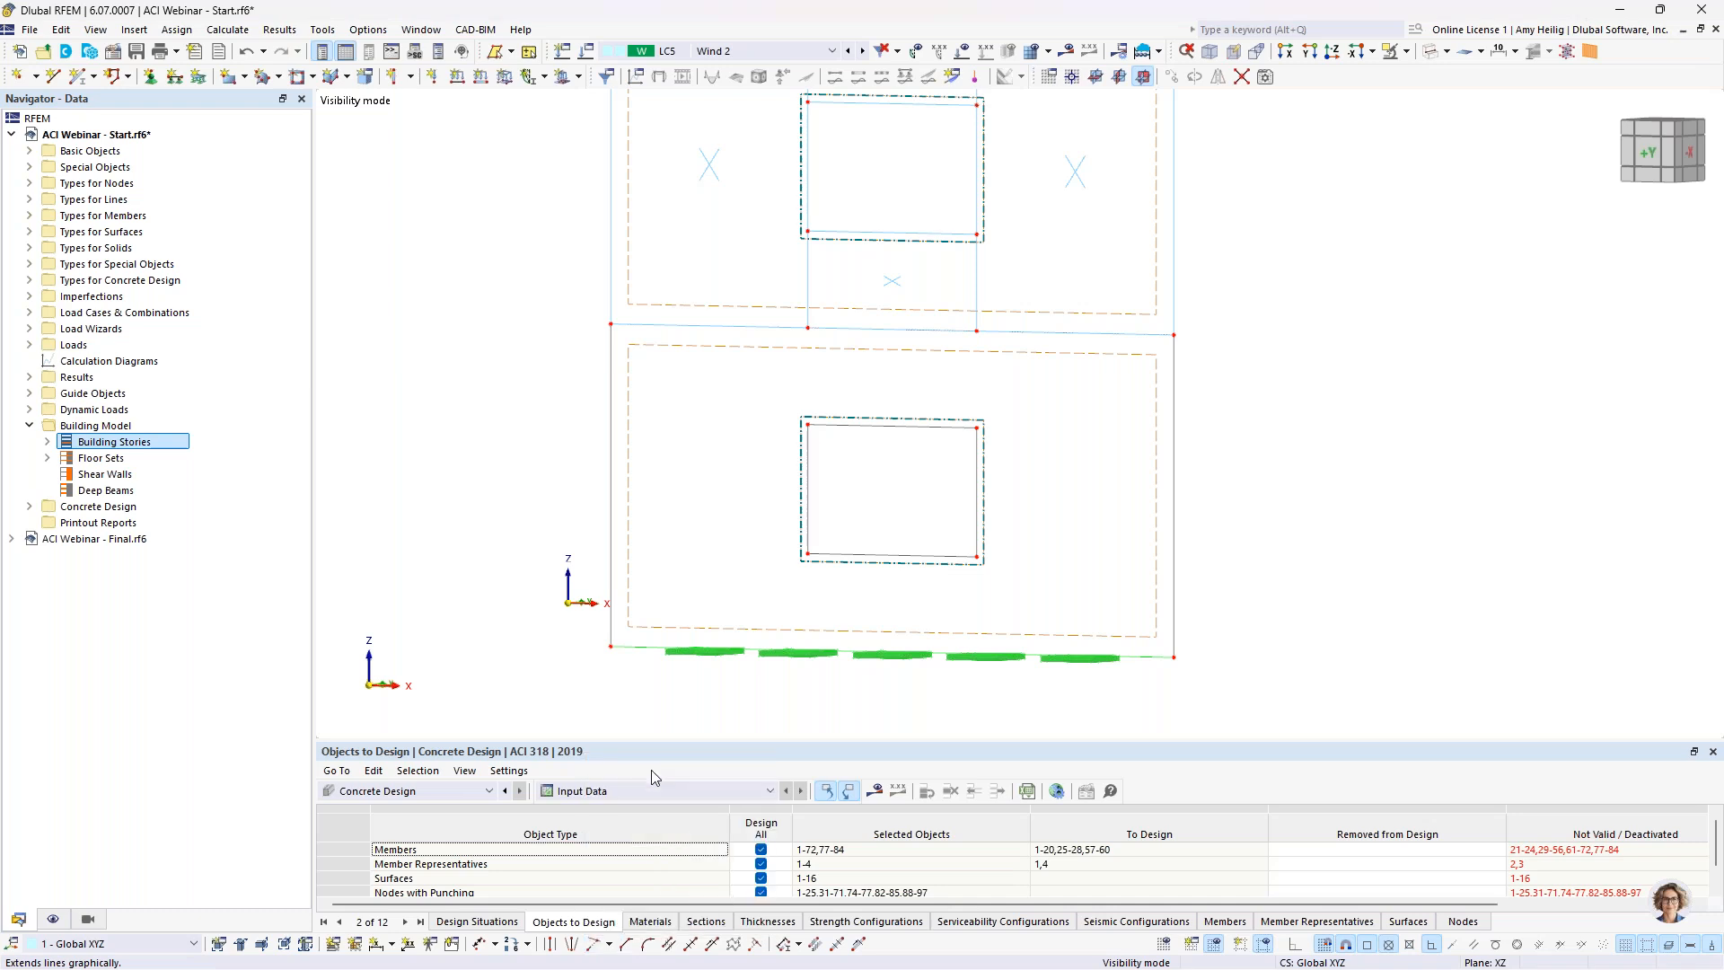
click(808, 449)
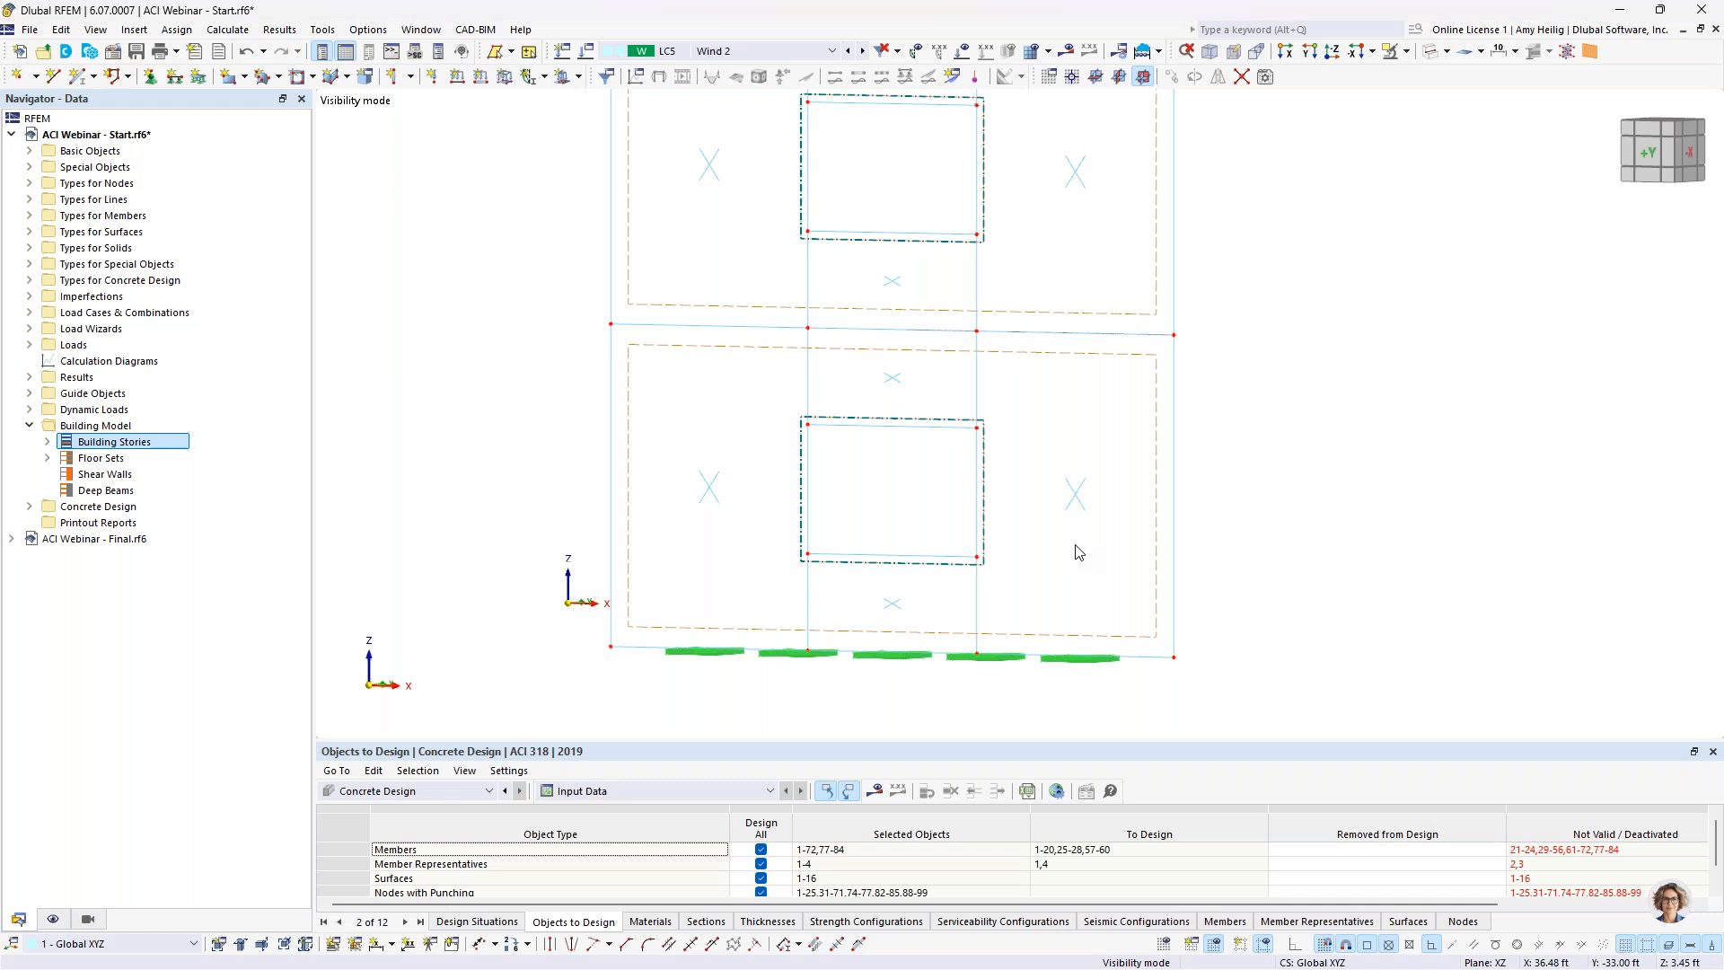
Step: Create a new shear wall from surface cells 5, 9, 13 and 41, stacked beside the openings on the wall's left side
scroll(1013, 500, down, 5)
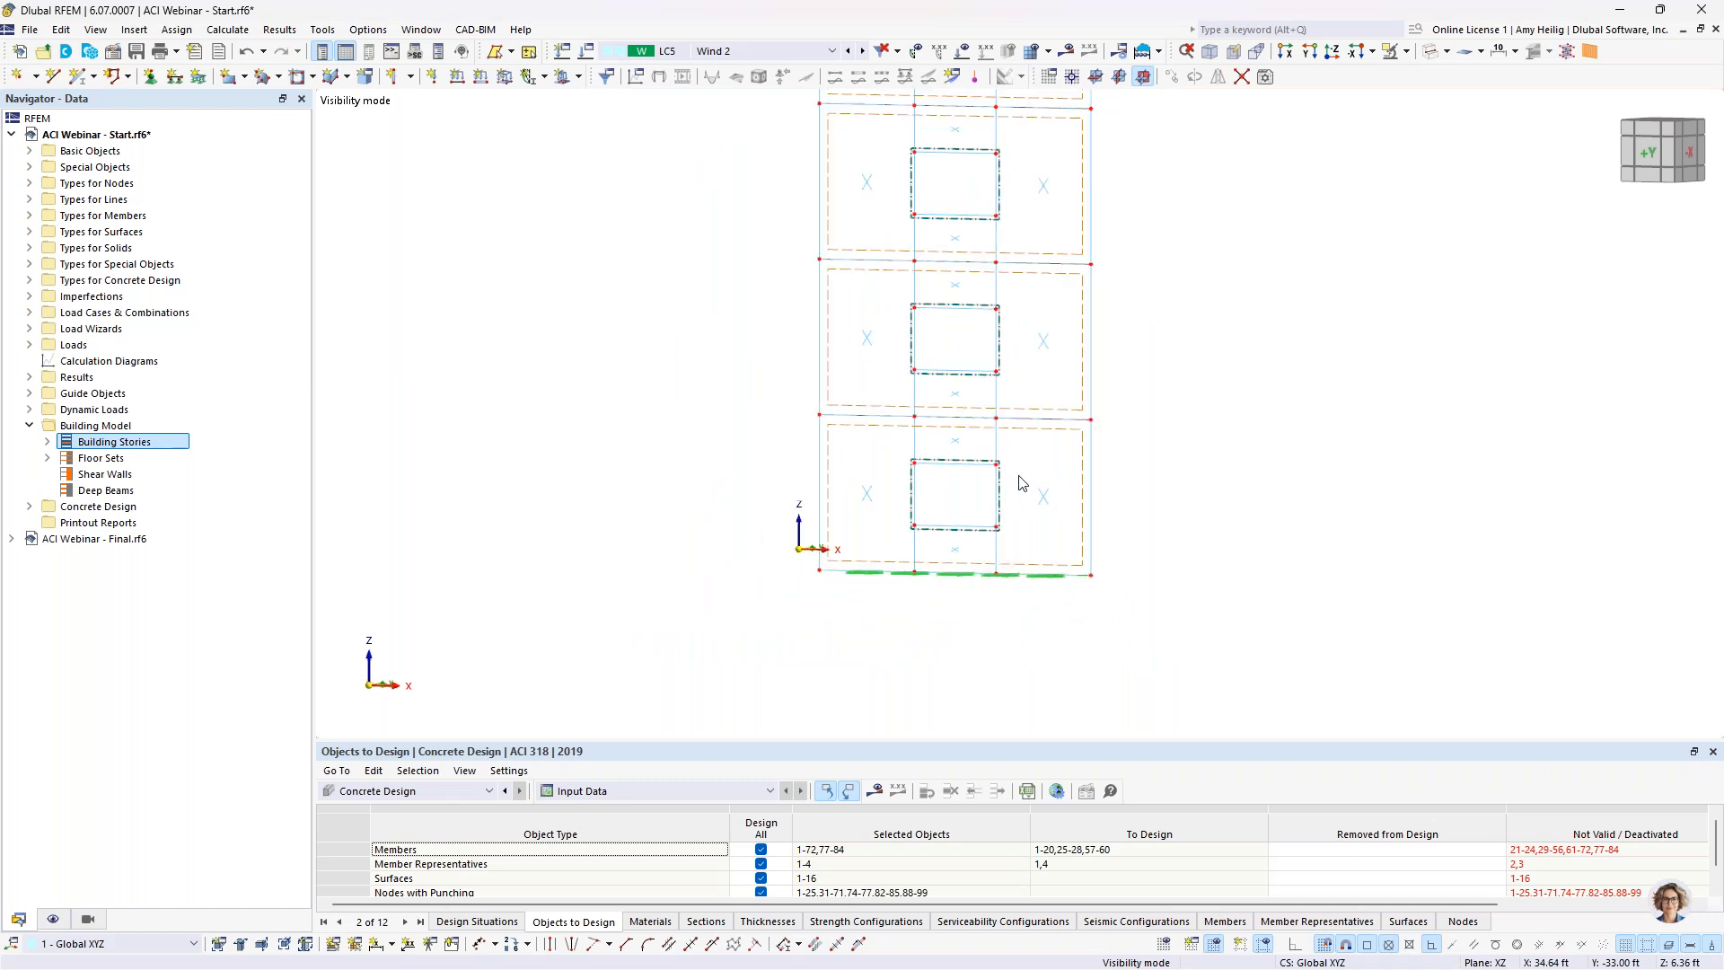
scroll(987, 538, down, 1)
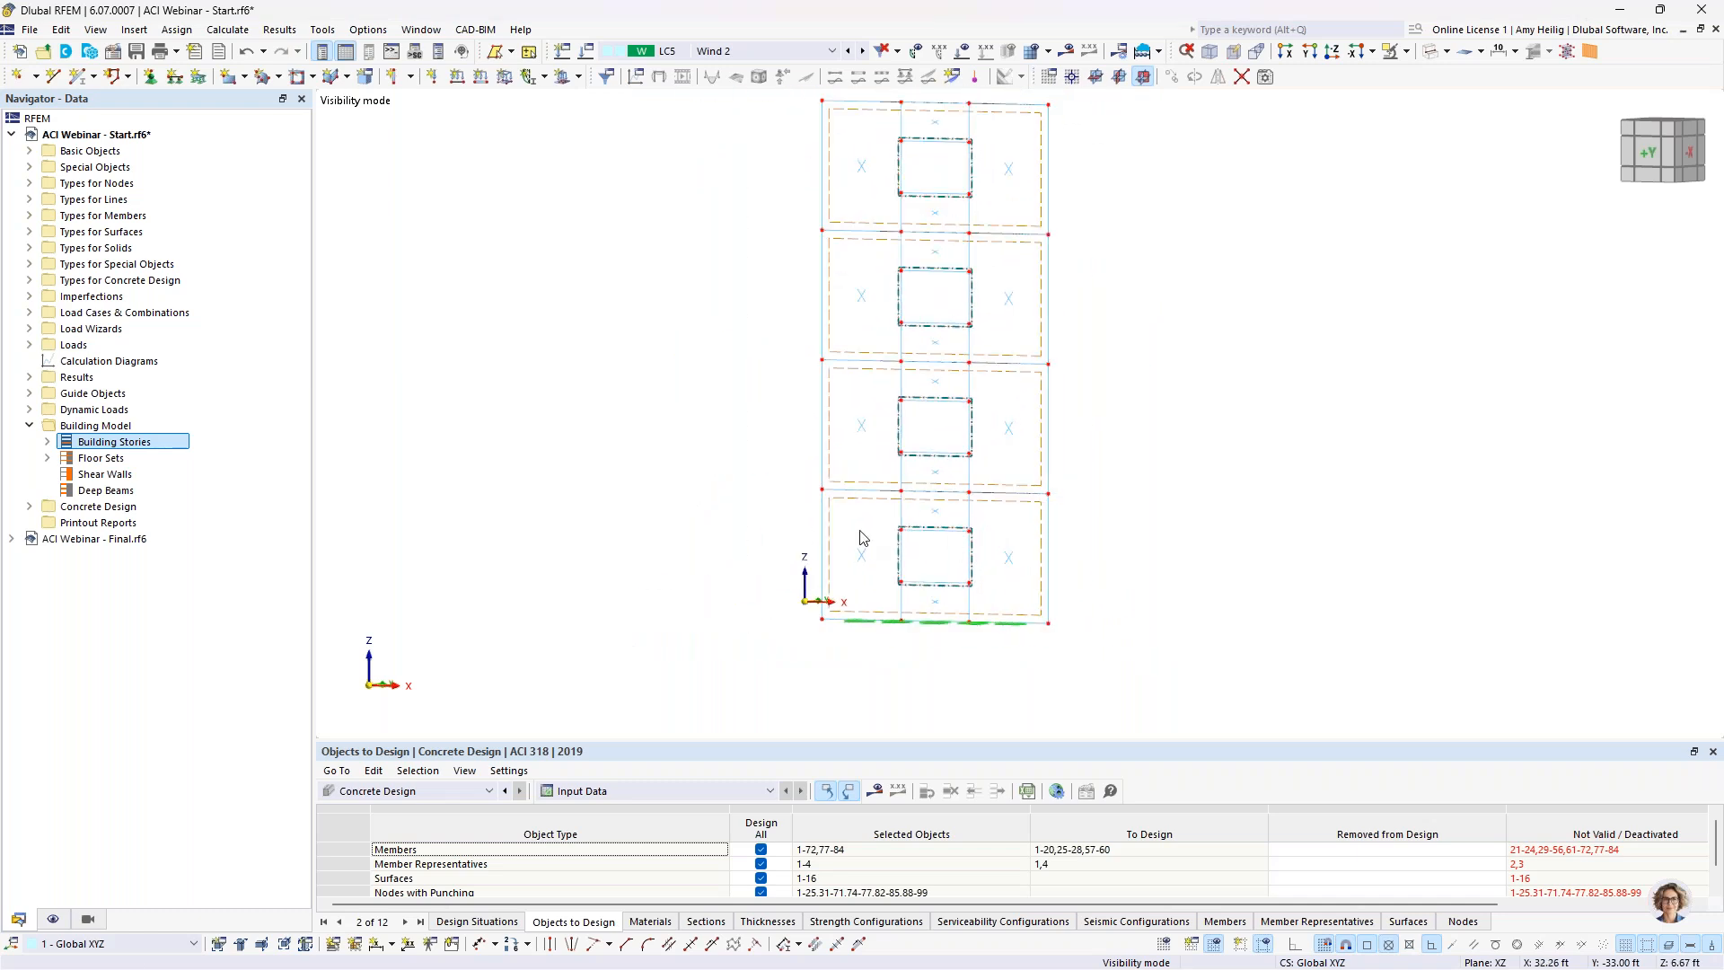
right_click(123, 475)
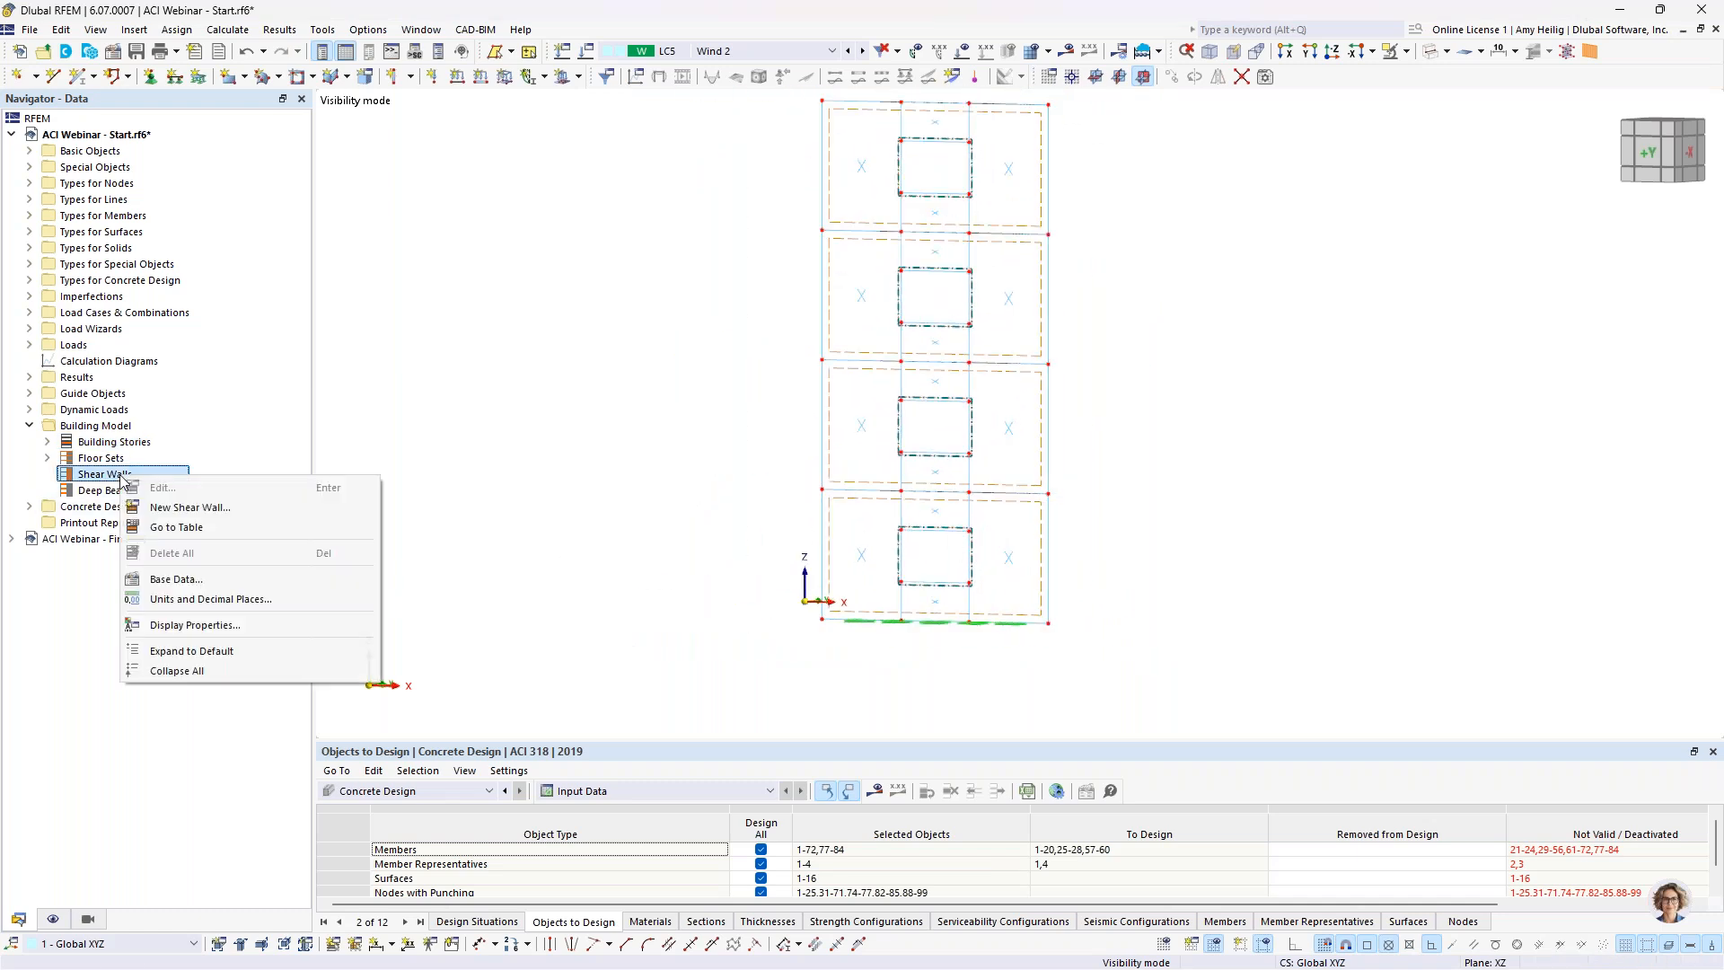
click(175, 510)
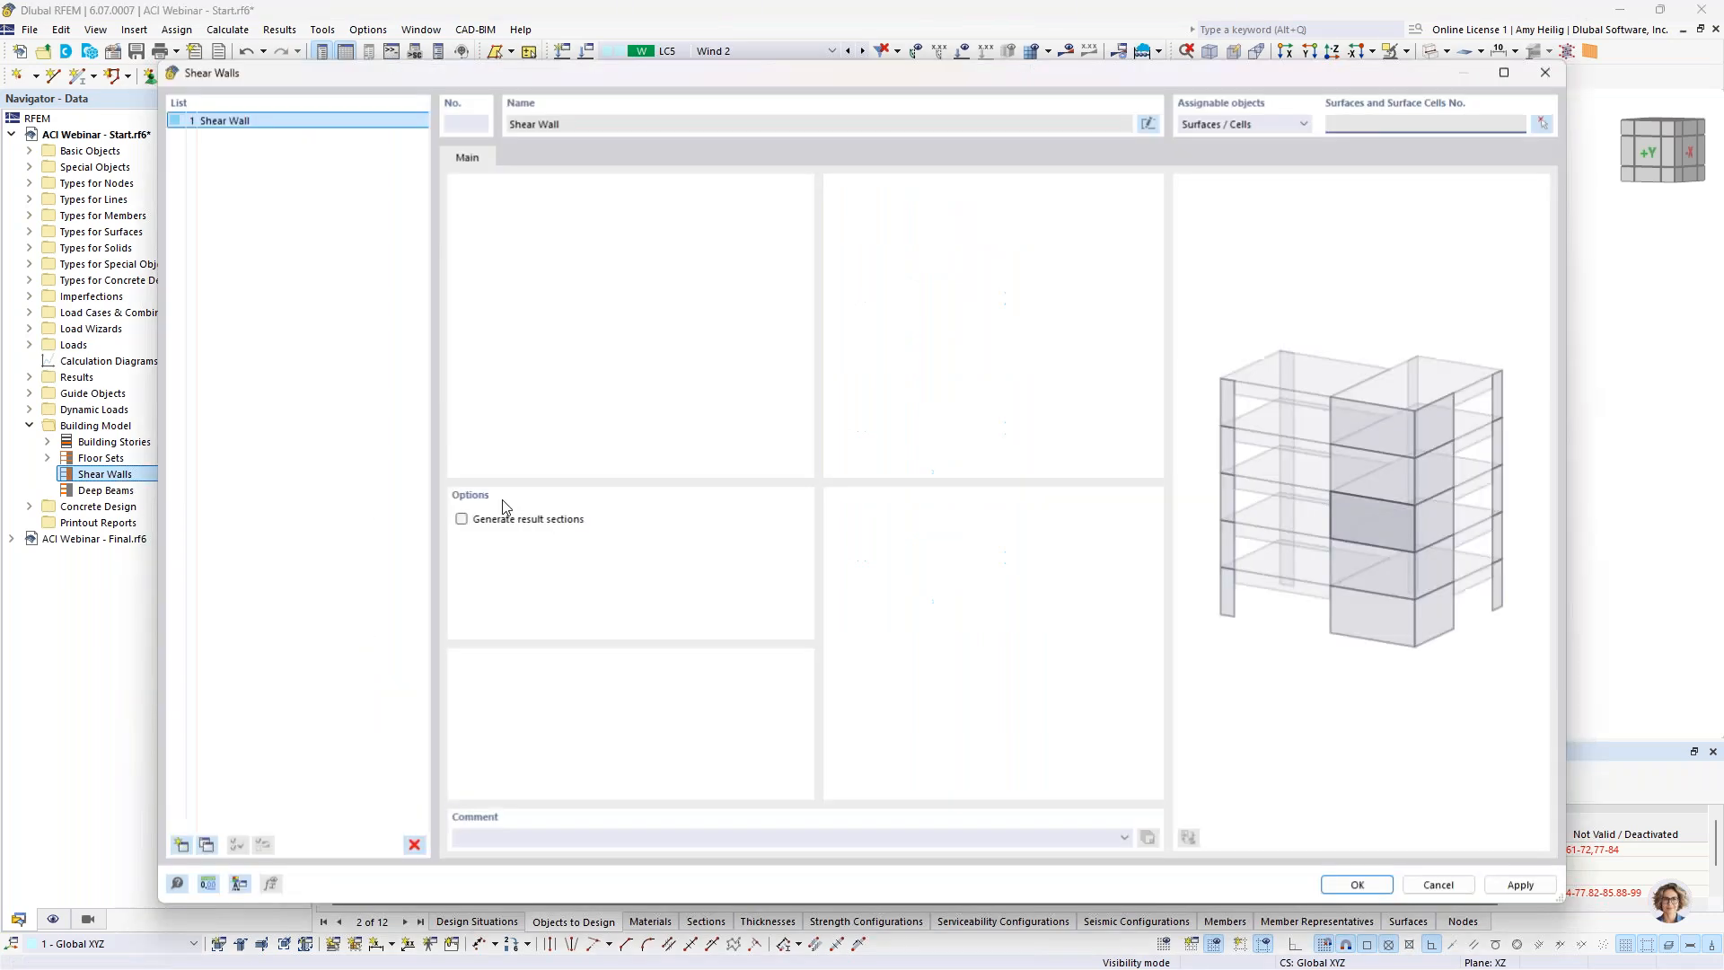
click(181, 845)
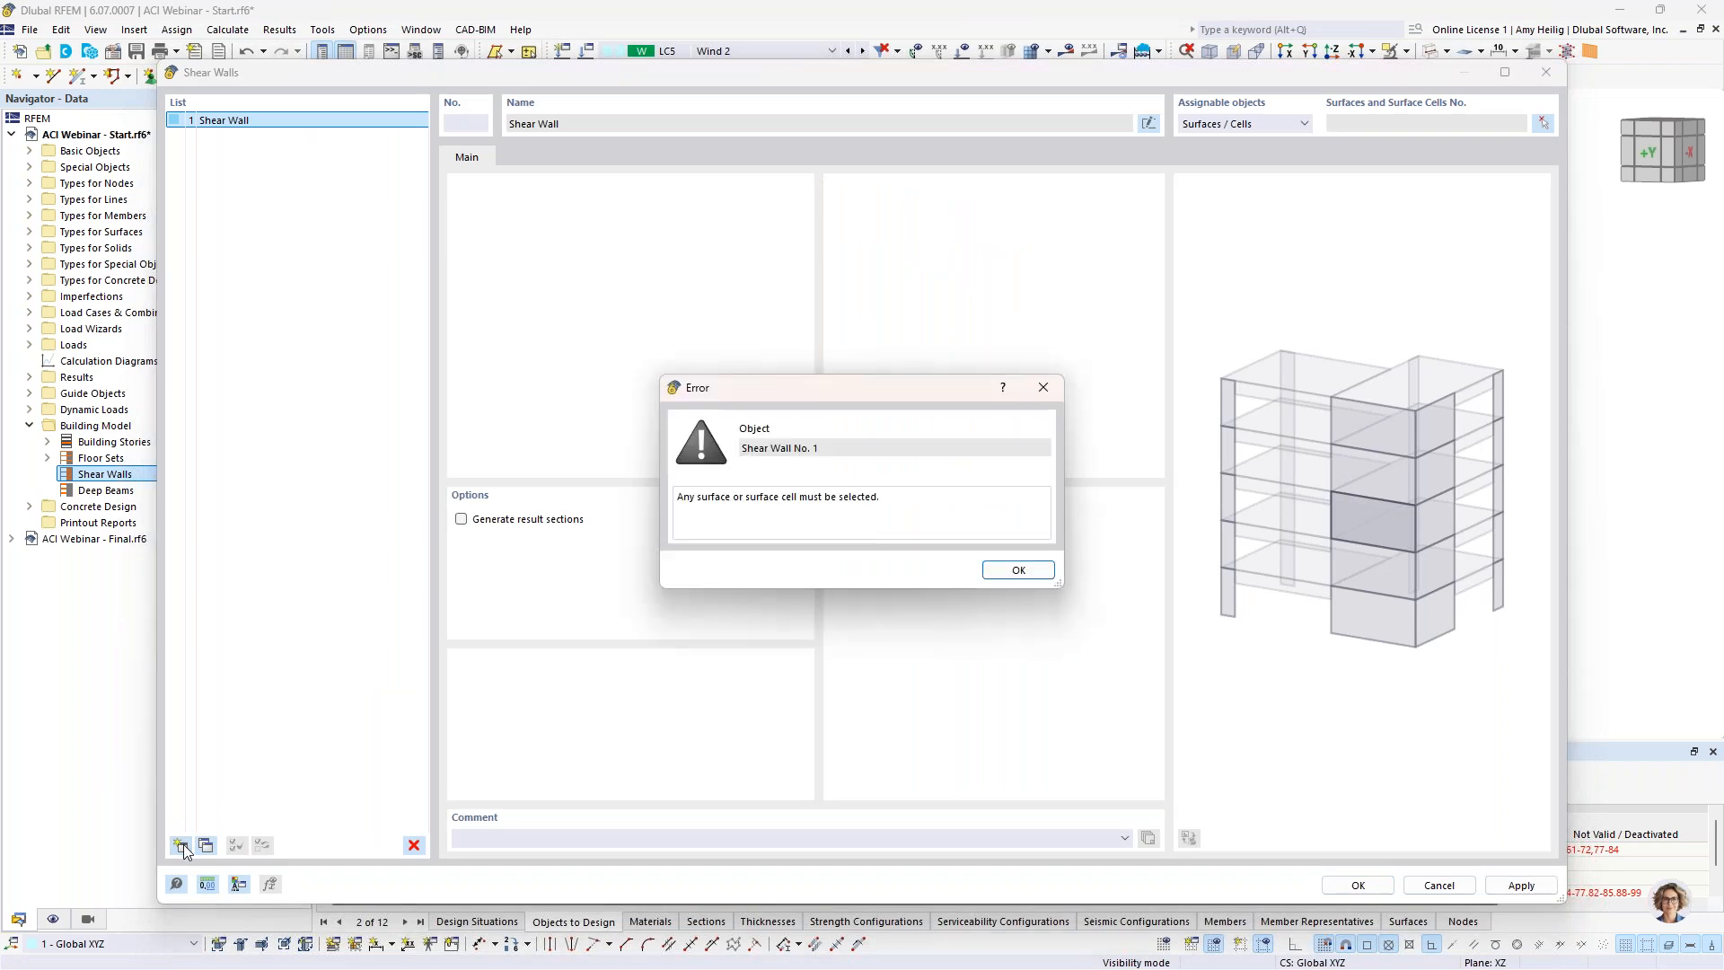
click(1007, 574)
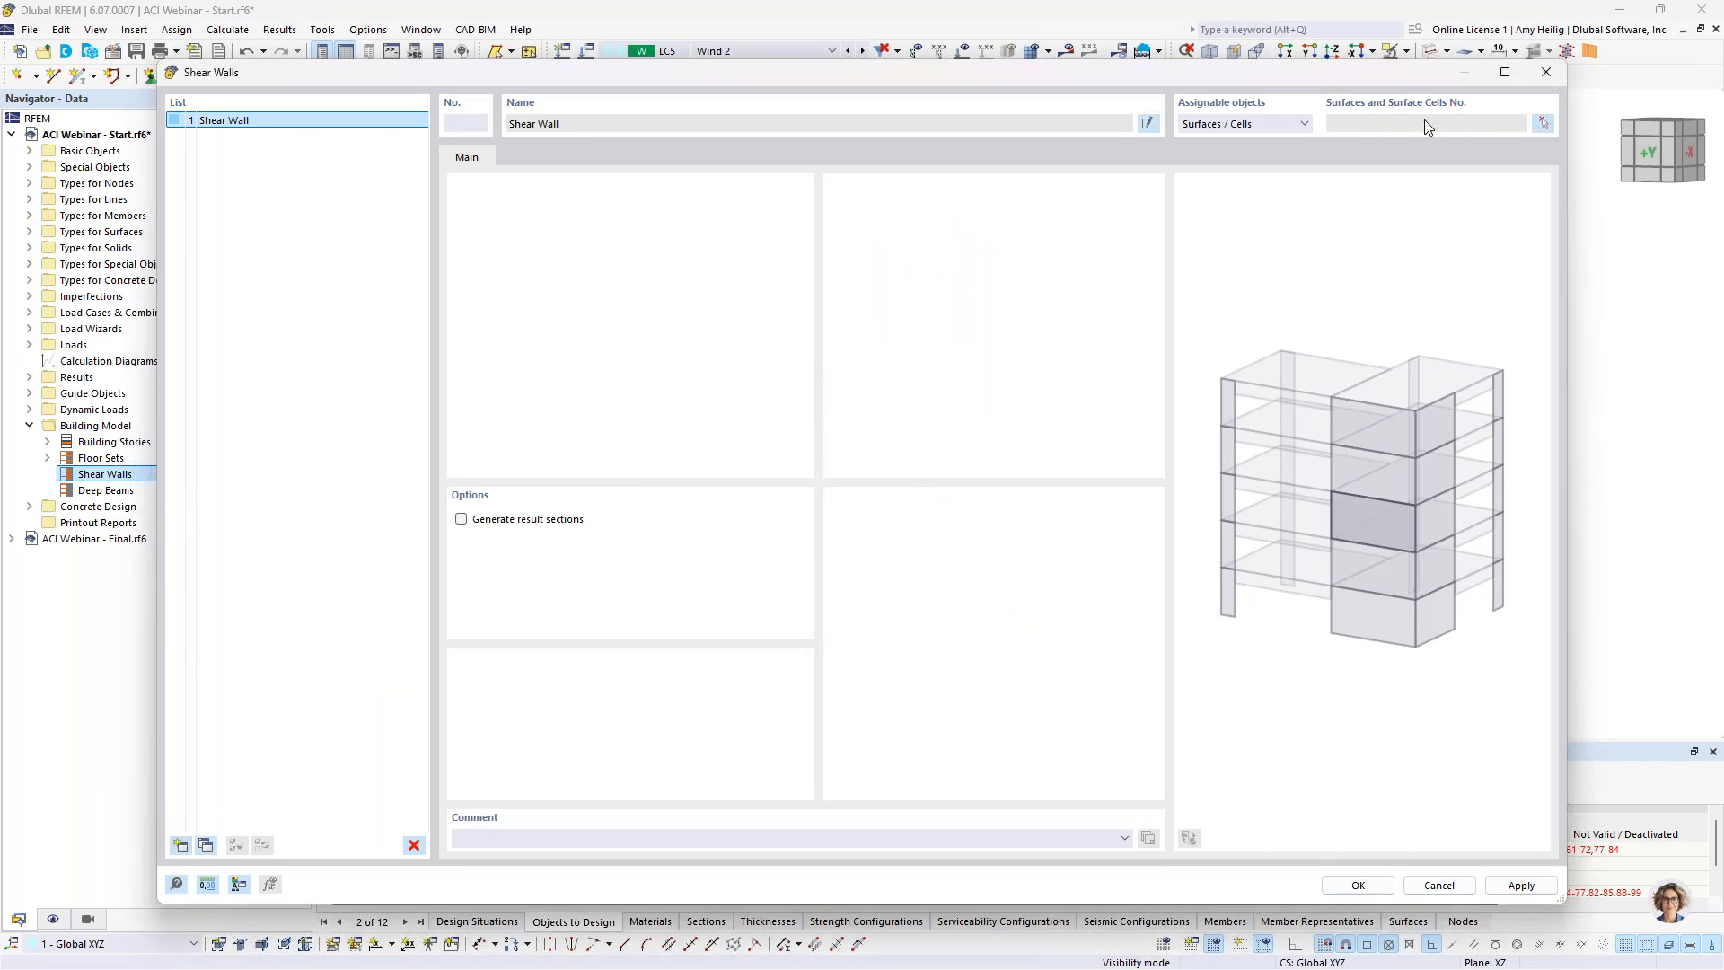
click(1543, 125)
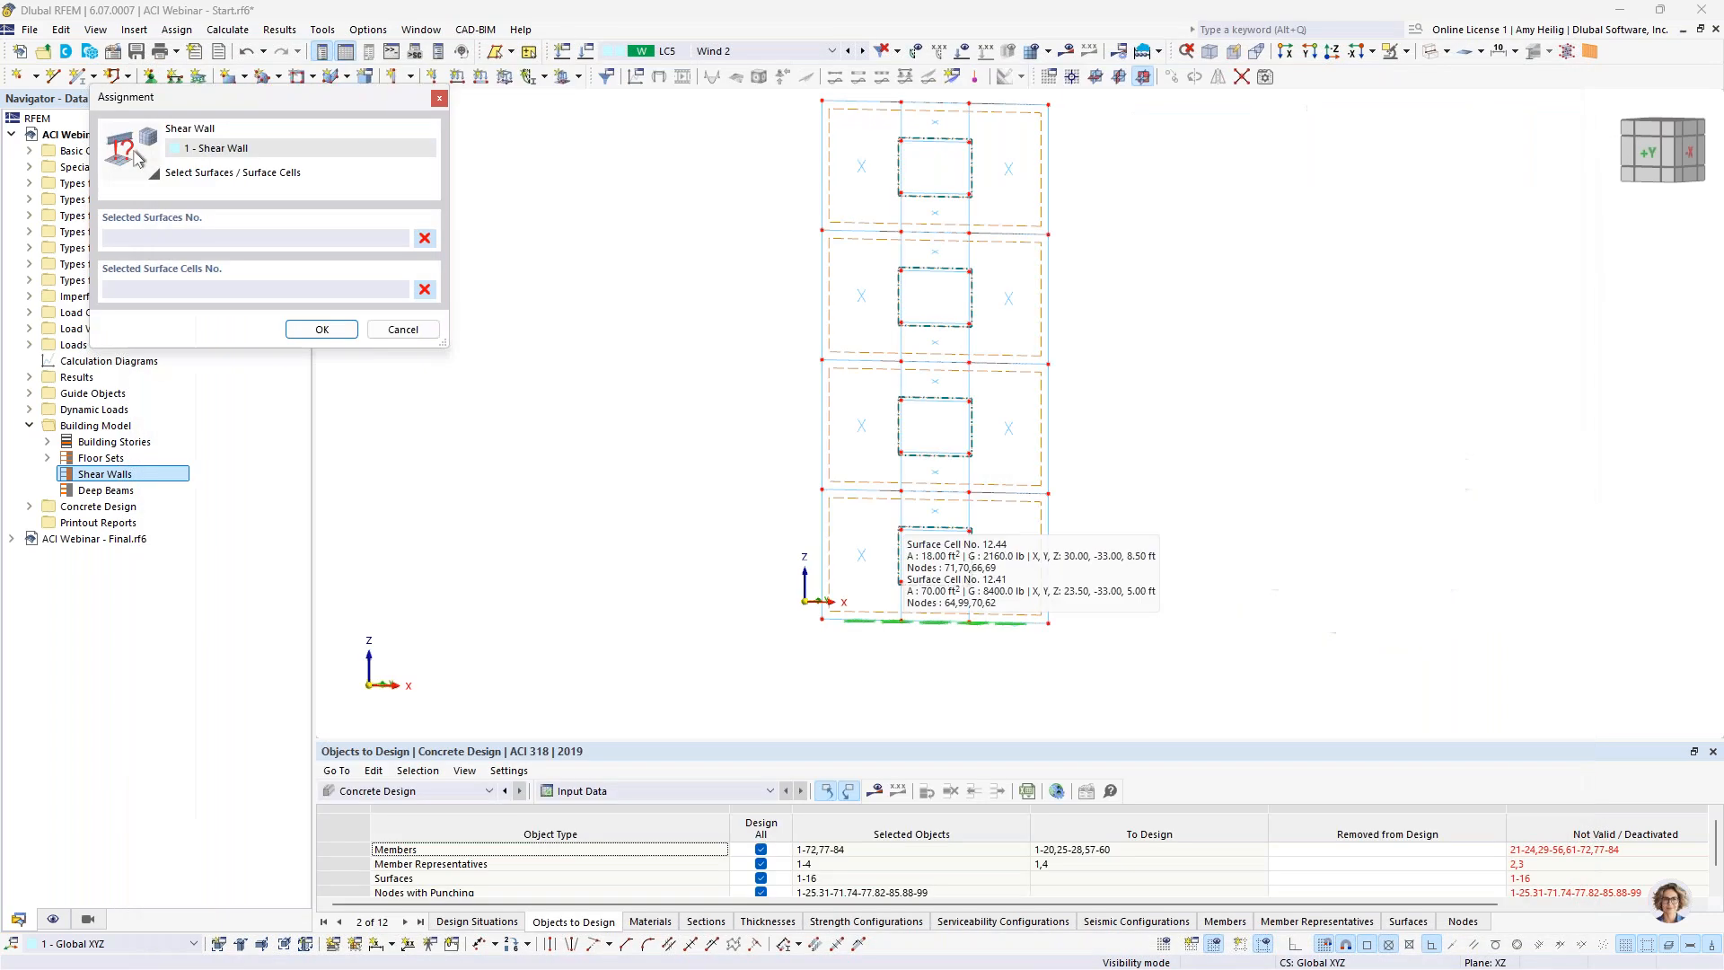
click(863, 557)
click(869, 434)
click(864, 296)
click(864, 167)
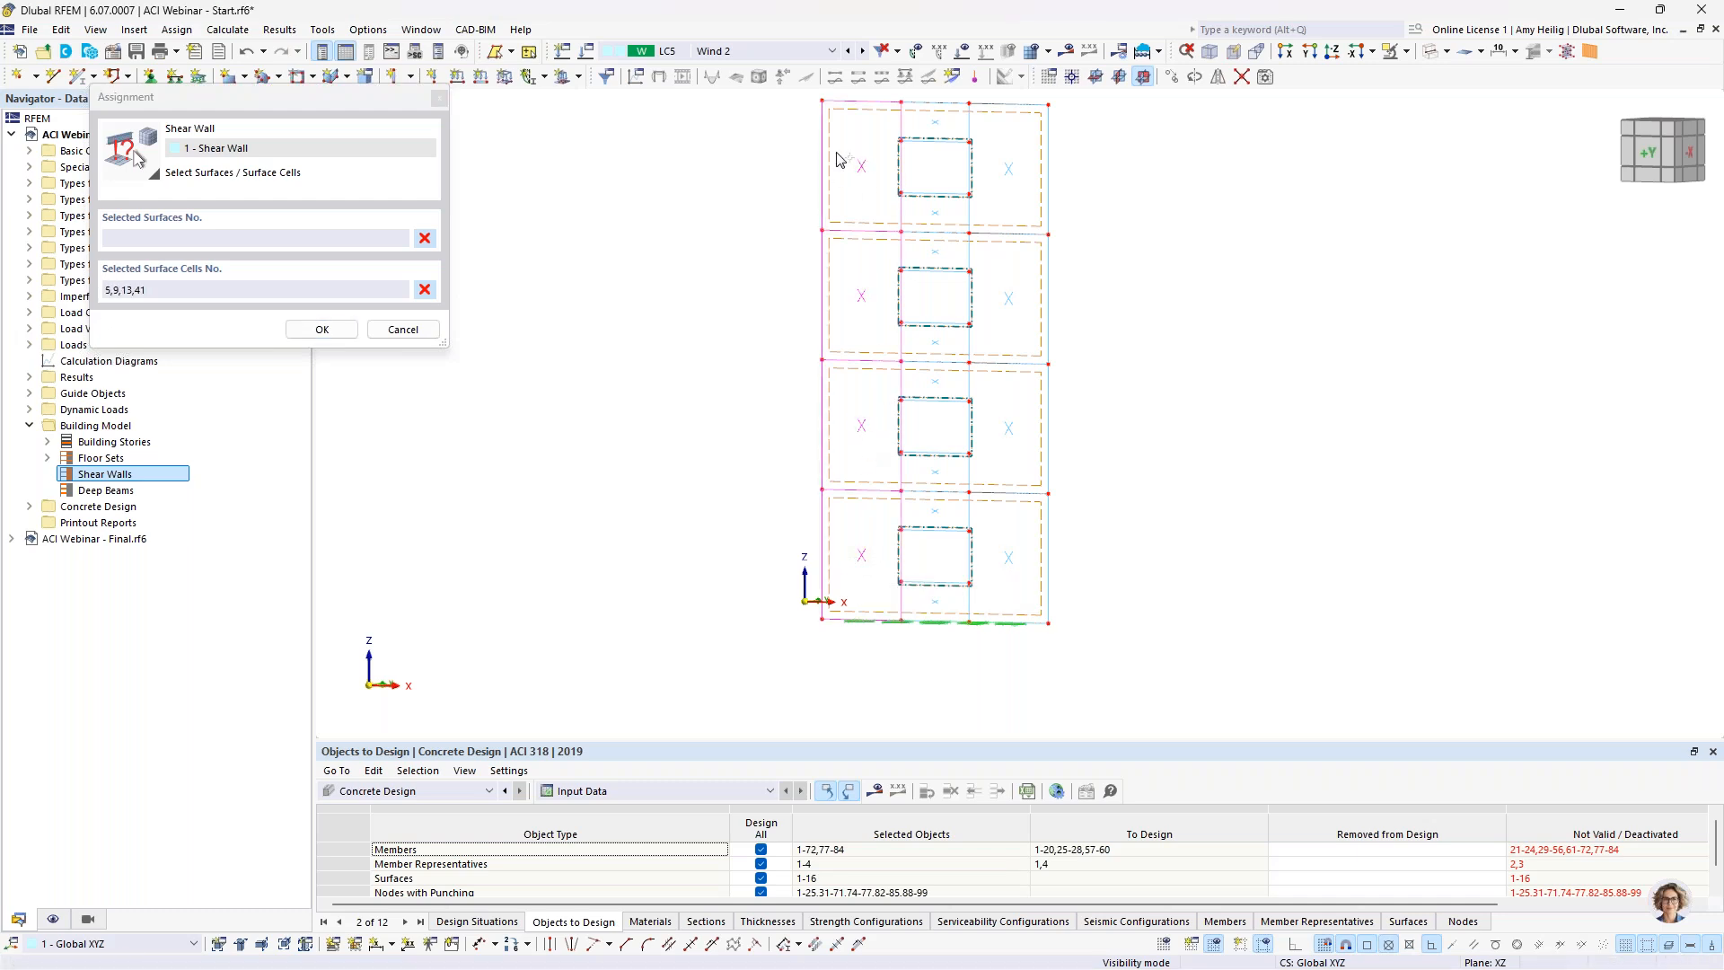
click(321, 329)
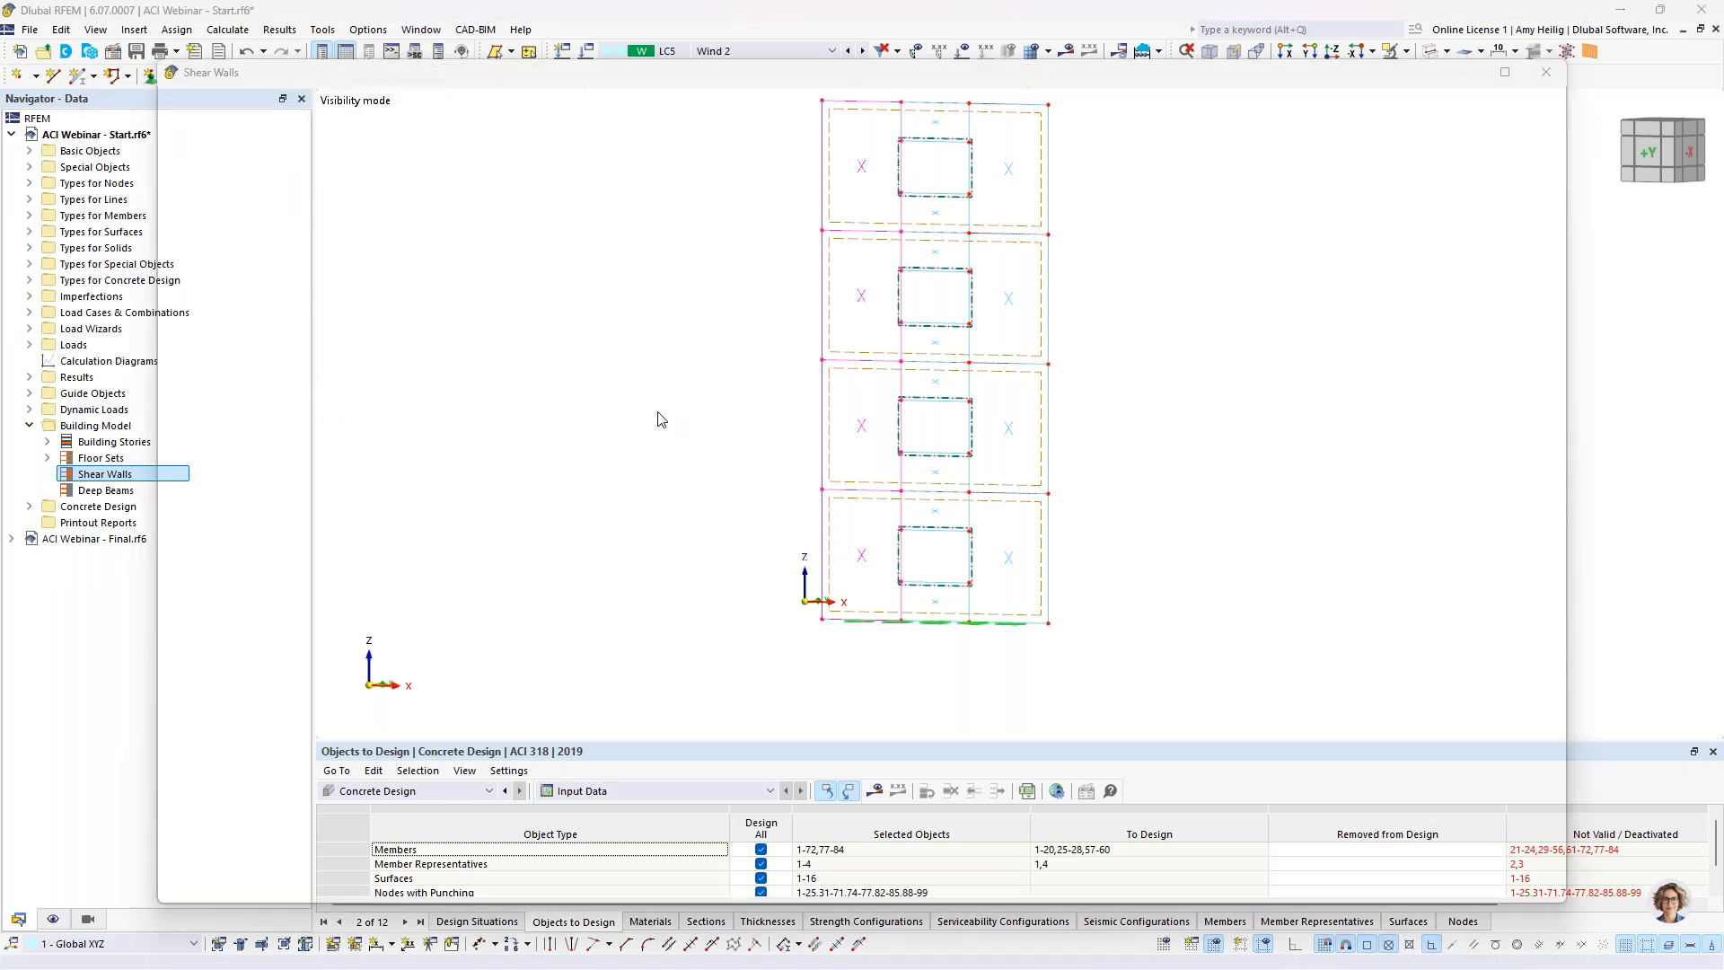
Step: Create the second shear wall from surface cells 7, 11, 15 and 43, stacked on the right side of the openings
click(1542, 123)
click(1007, 558)
click(1008, 428)
click(1008, 298)
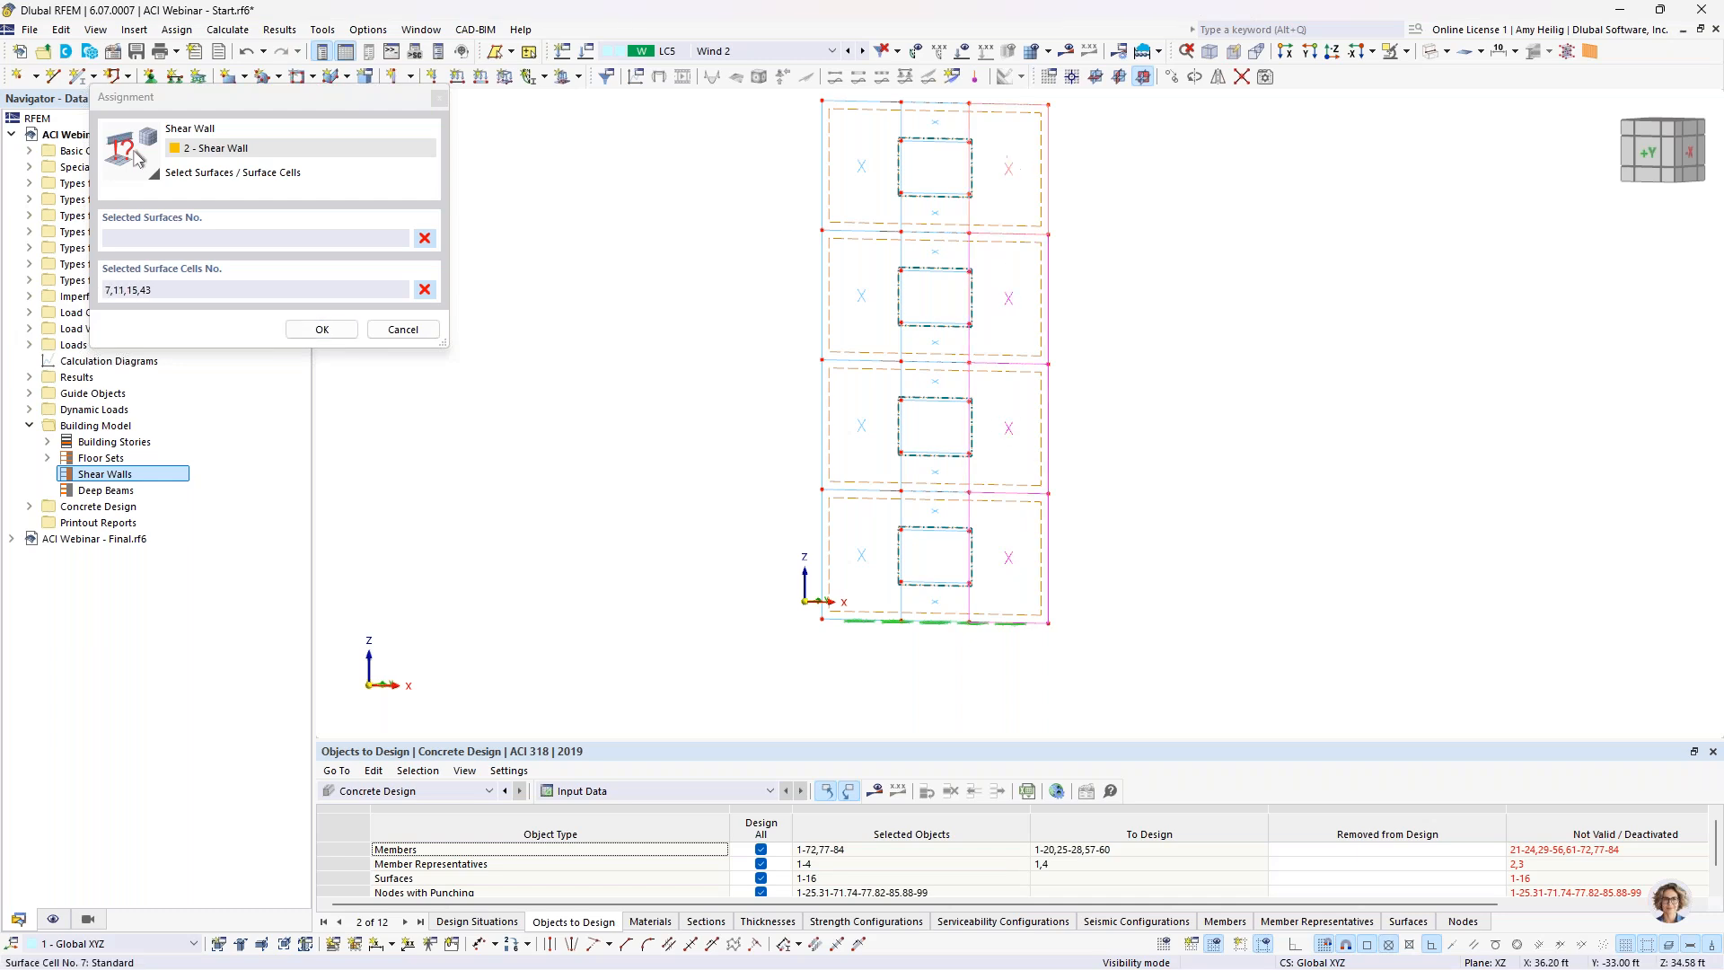
click(316, 328)
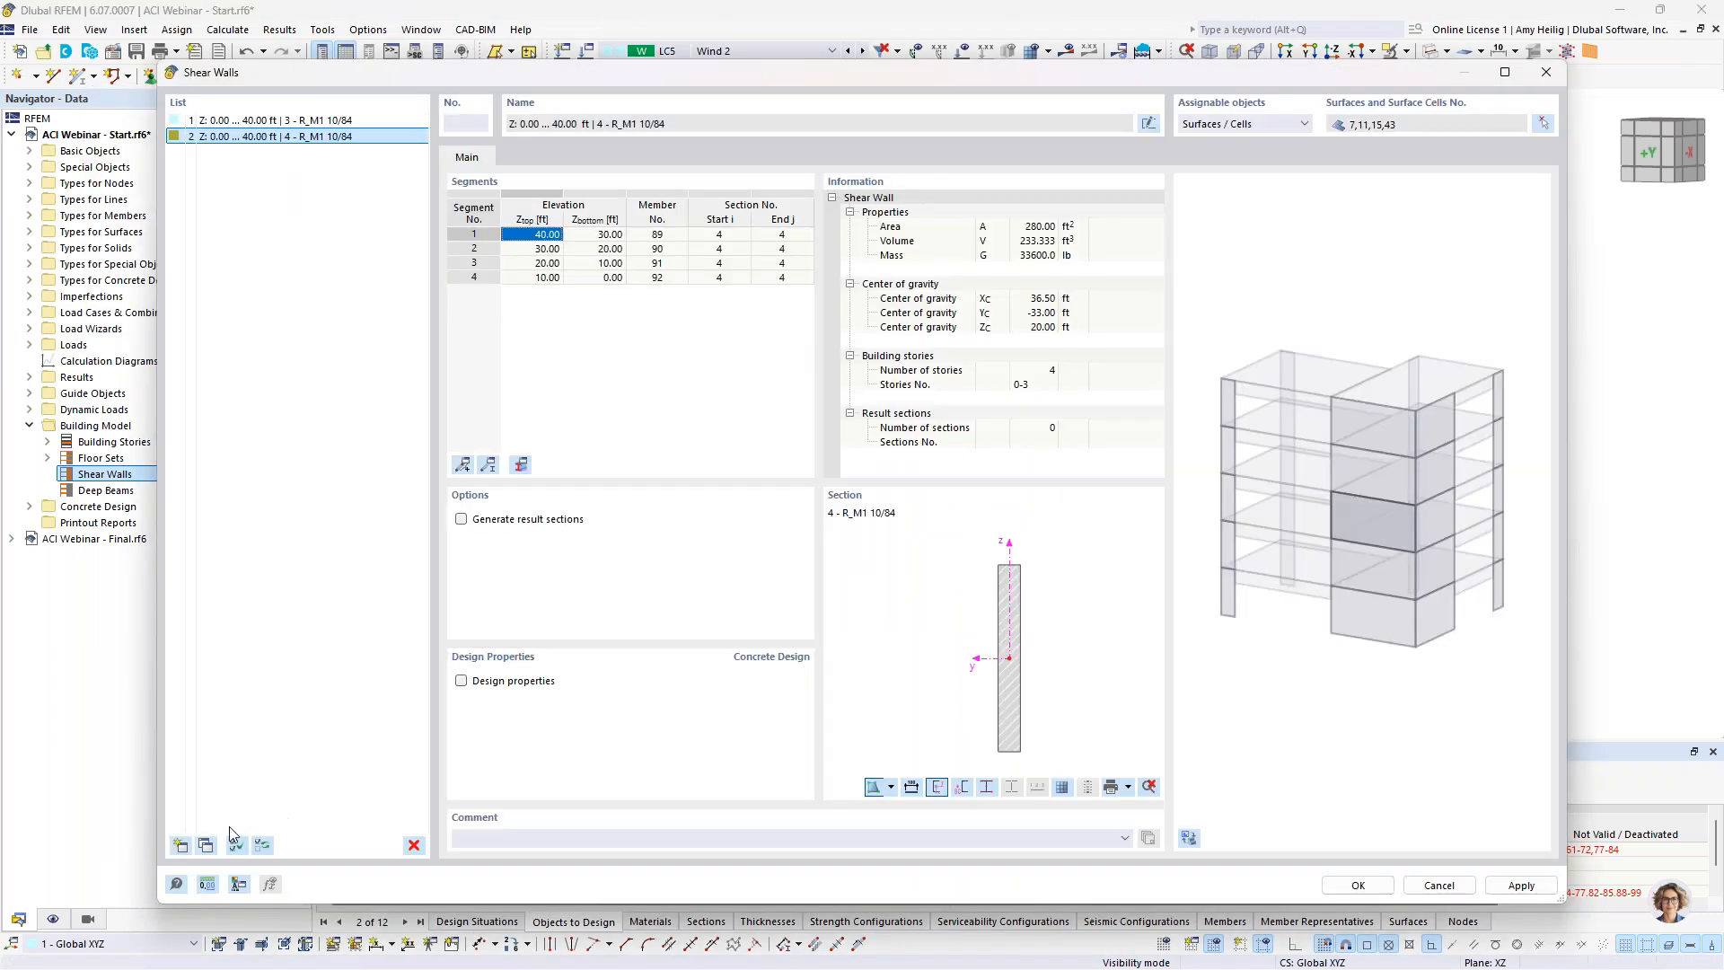
Step: Add a third shear wall and, for its surface selection, restore the full building in transparent solid display
click(181, 845)
click(1550, 122)
click(1406, 51)
click(1460, 205)
click(1444, 51)
click(1492, 115)
middle_drag(704, 463, 798, 556)
middle_drag(776, 675, 818, 642)
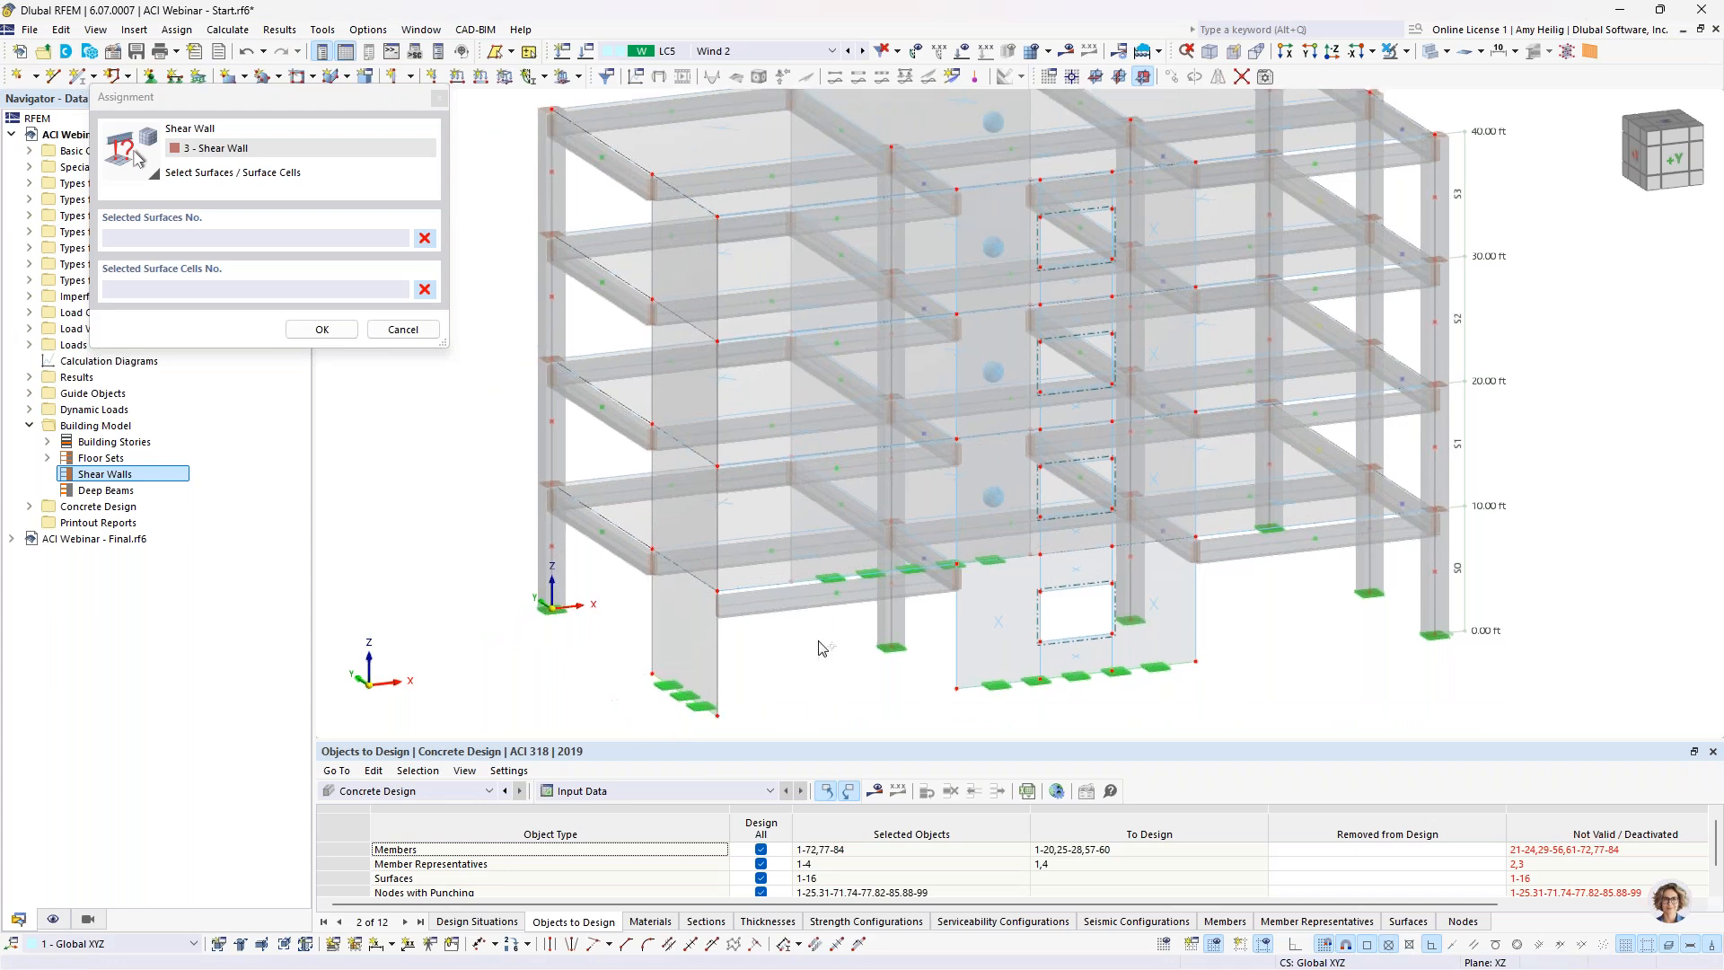
Step: Assign wall surfaces 5 to 8, the stacked panels at the building's front-left edge, to the third shear wall
click(685, 652)
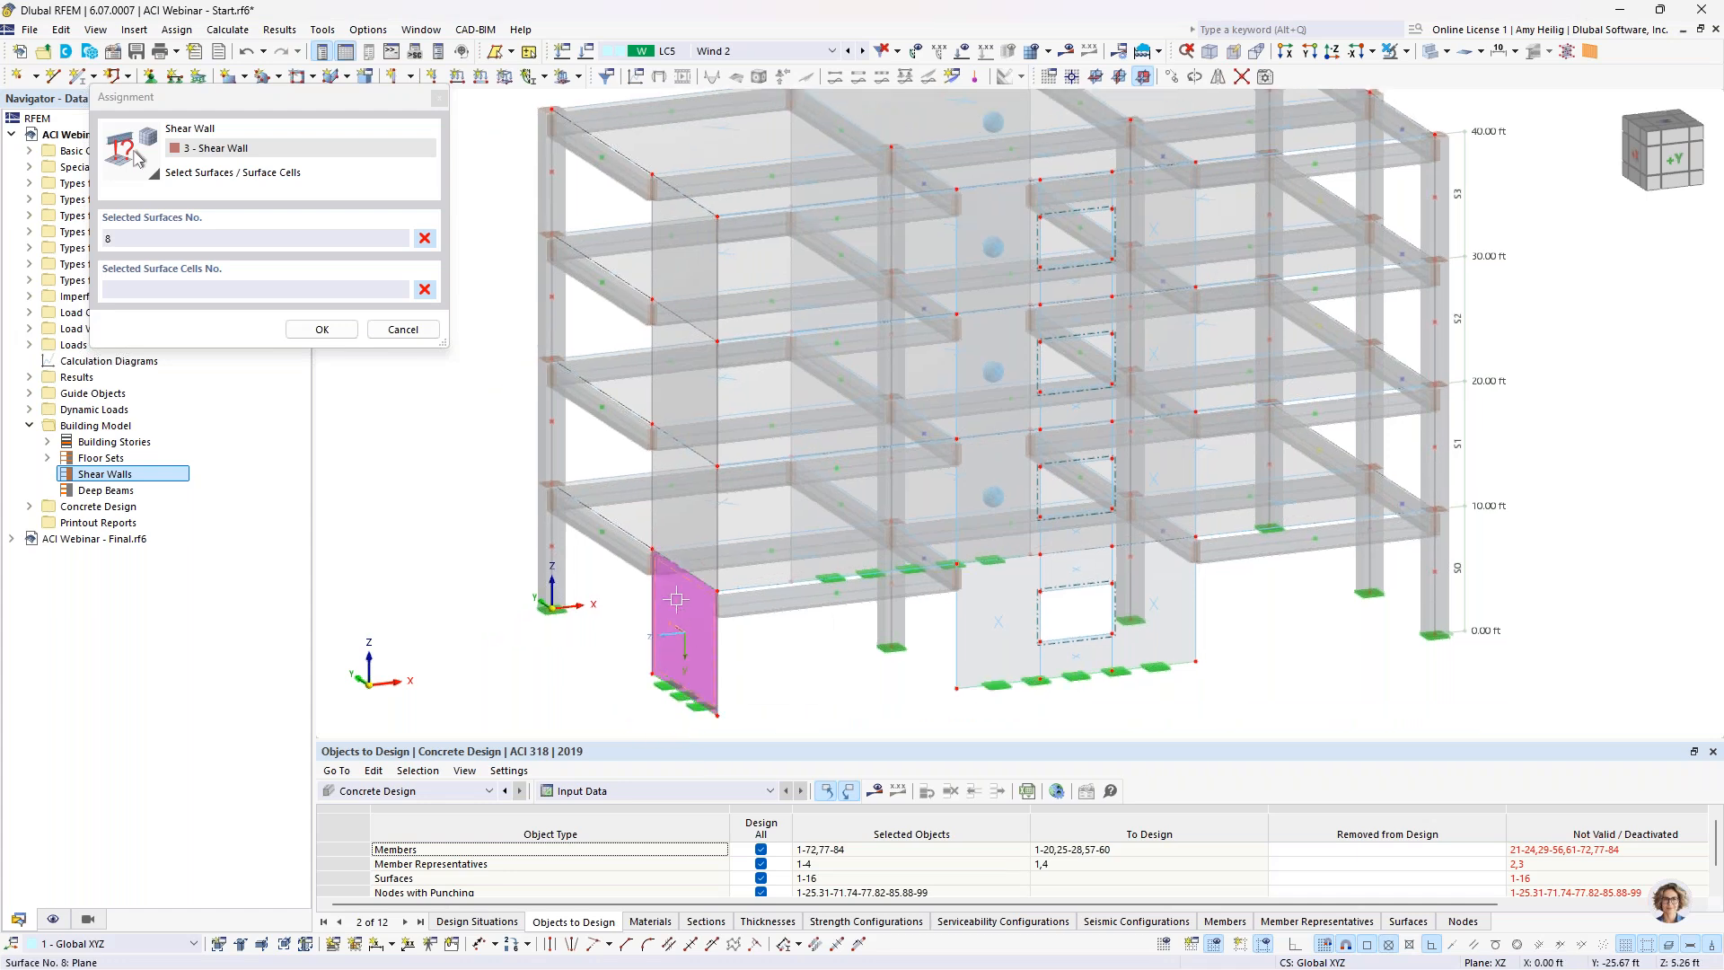
click(684, 509)
click(669, 377)
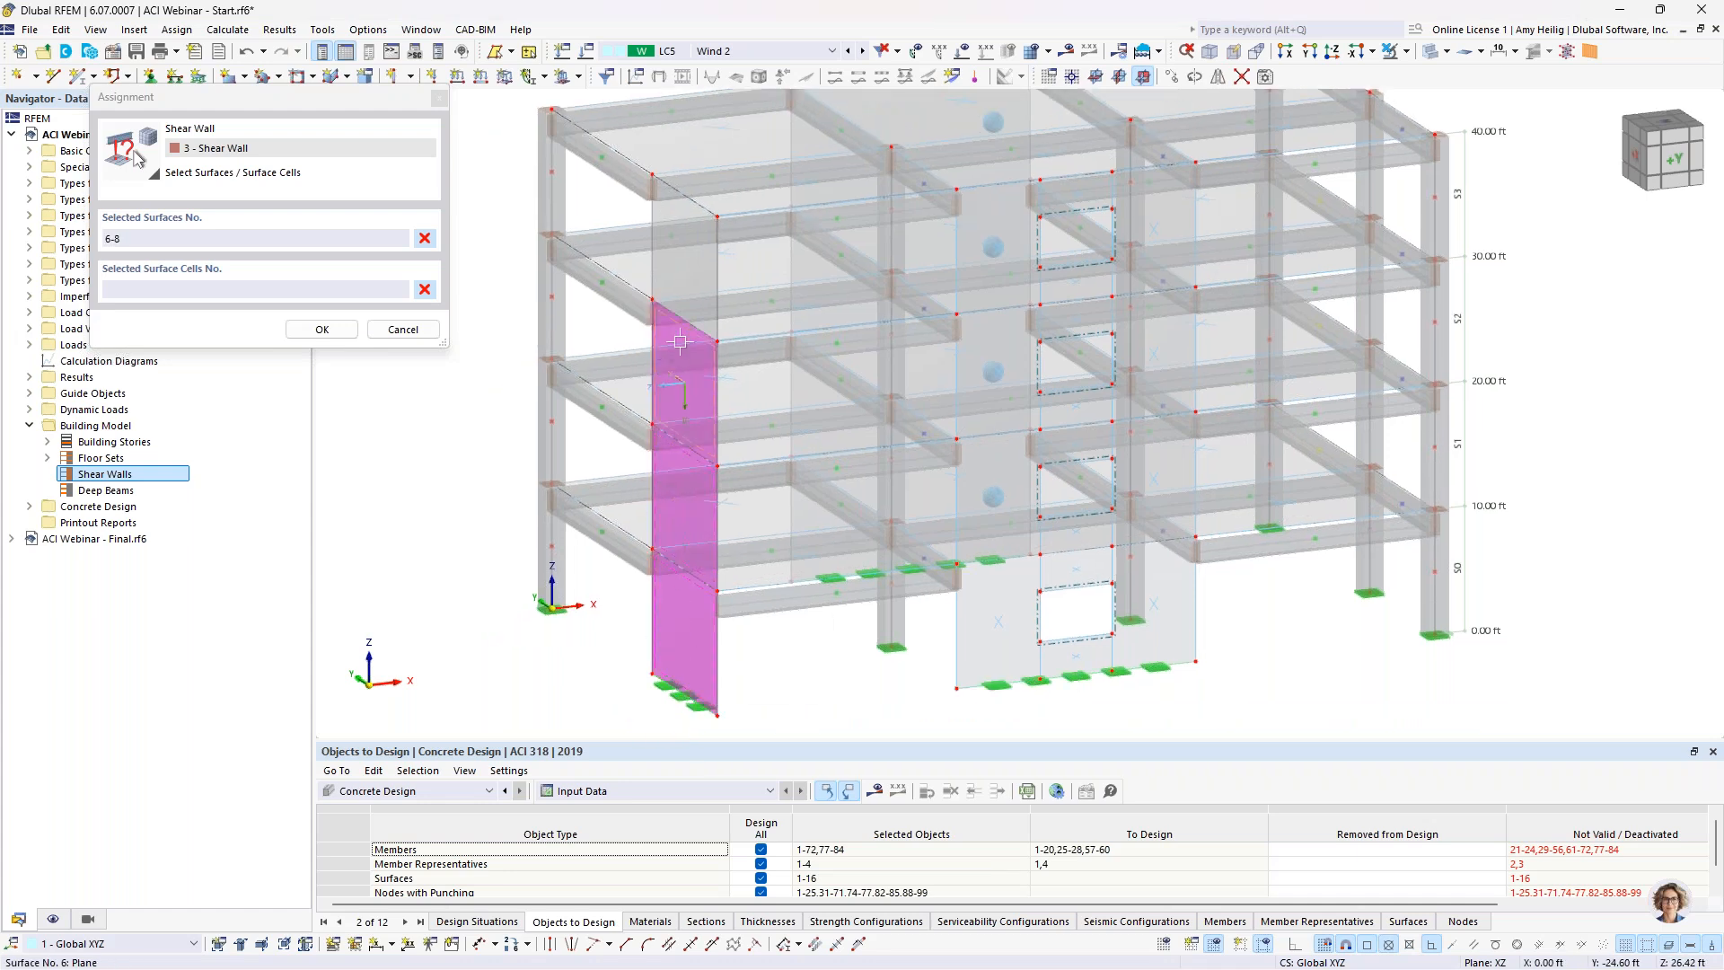
click(682, 242)
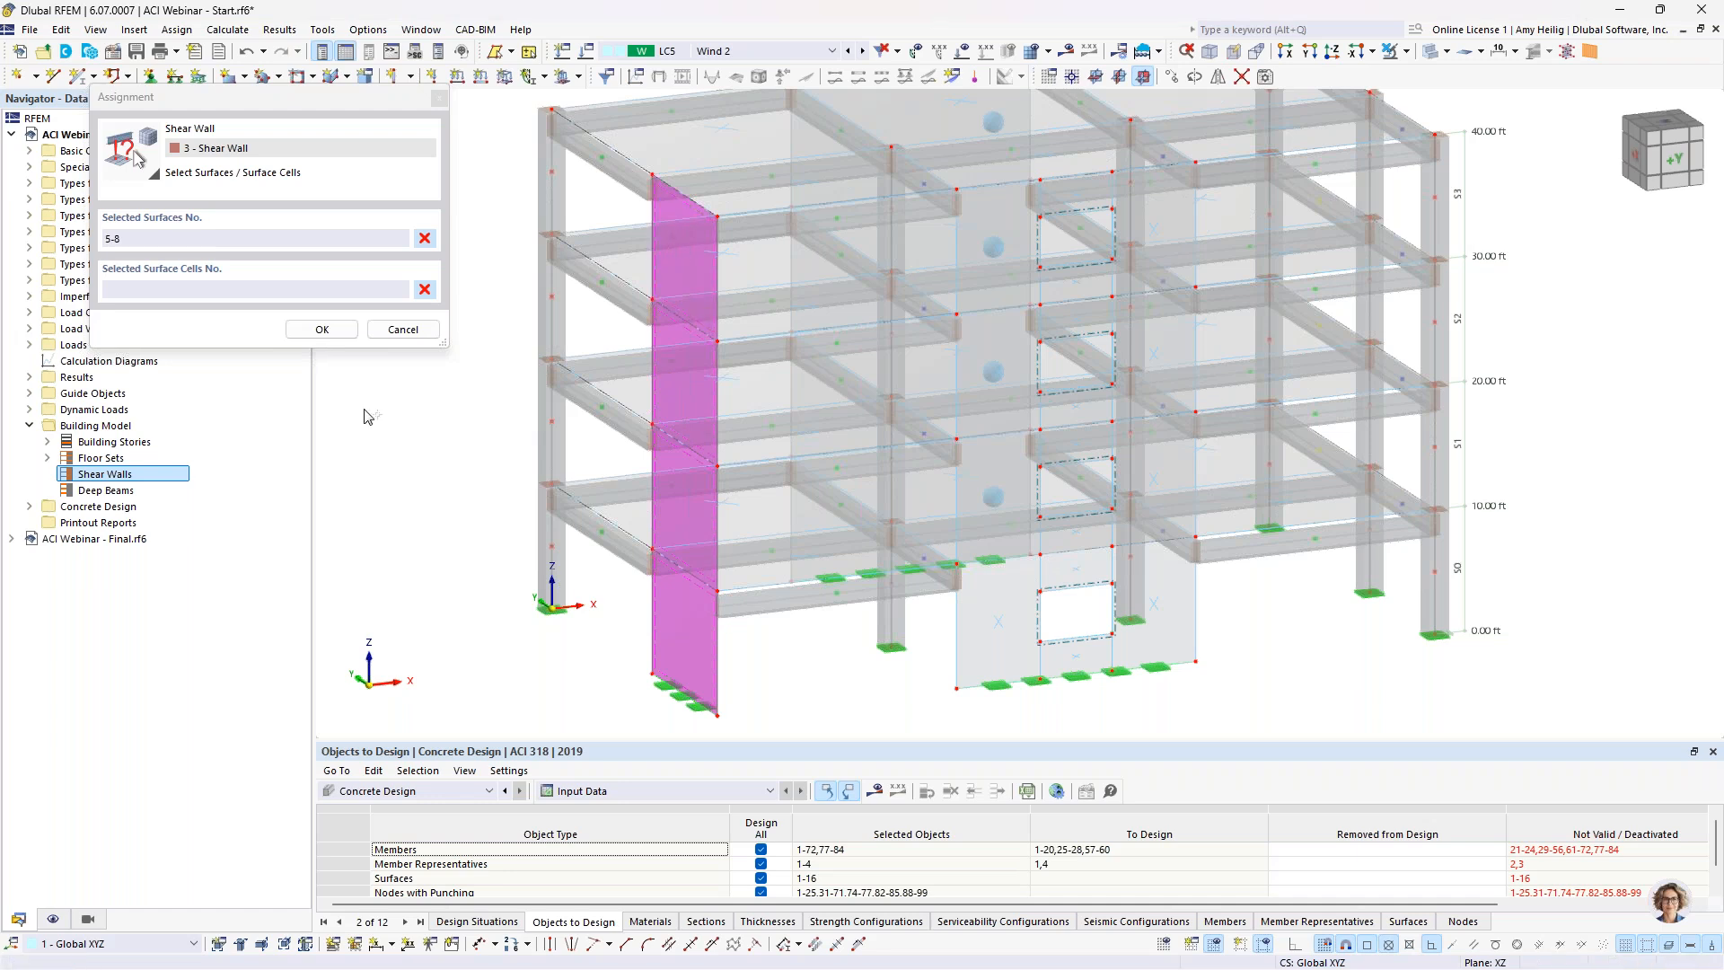
click(338, 330)
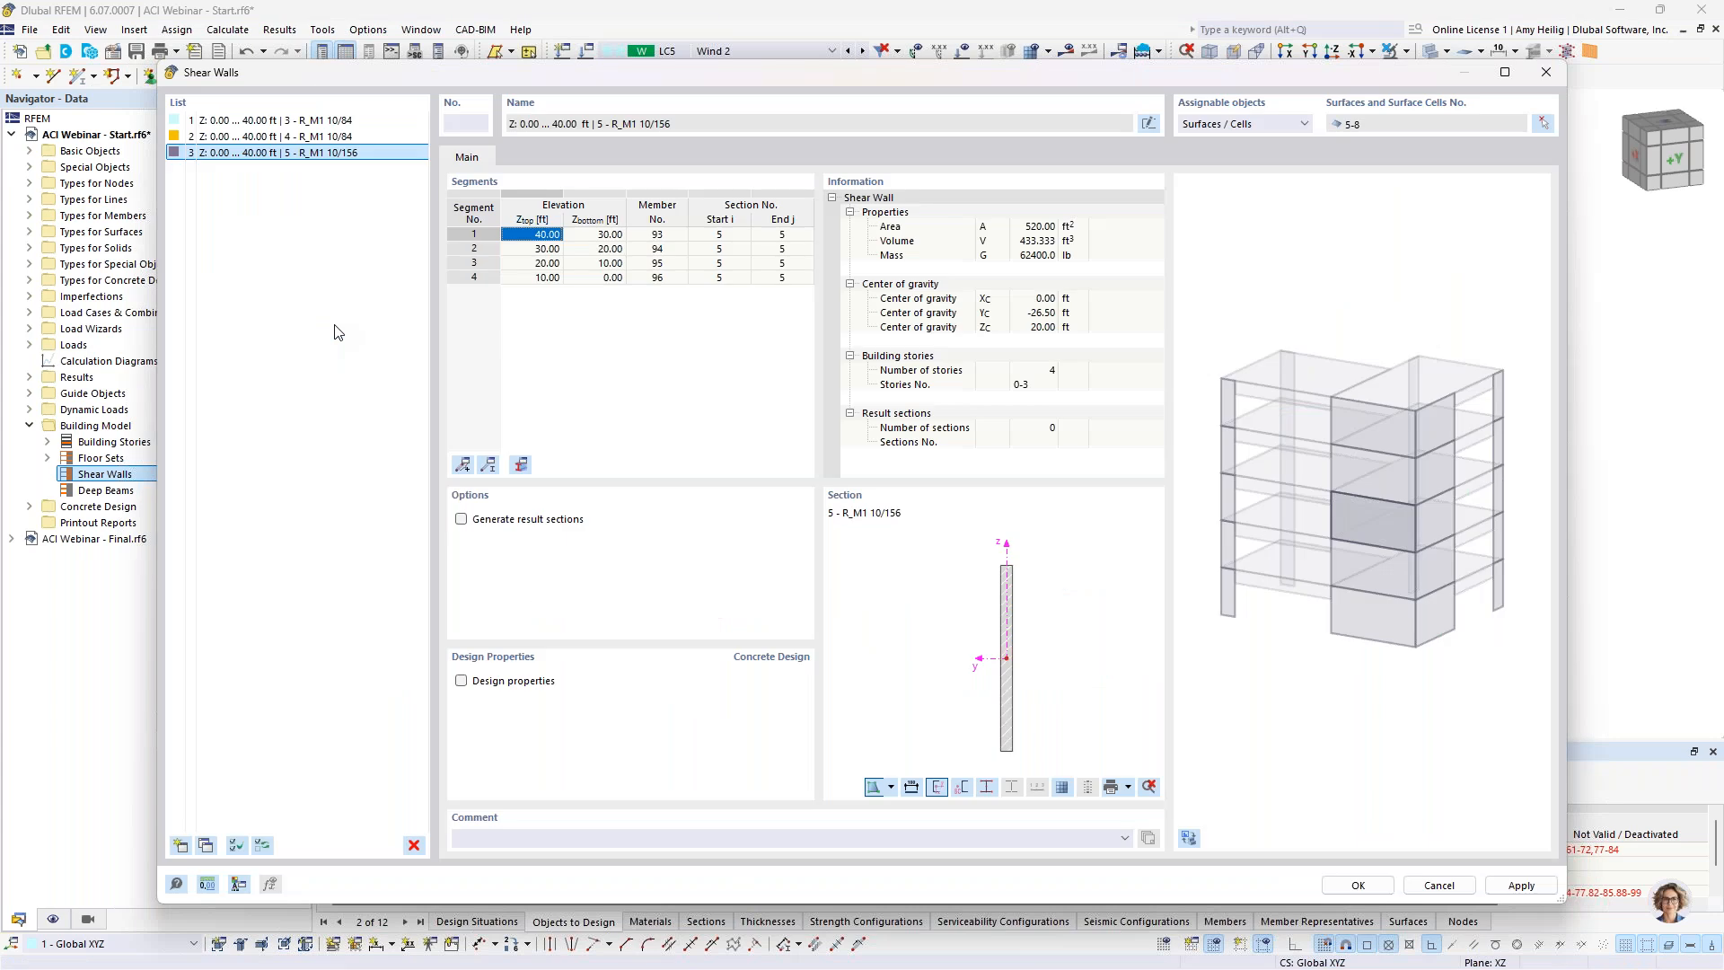
Step: For all three shear walls, enable result sections and design properties, and set the concrete cover to 1.0 in
click(261, 121)
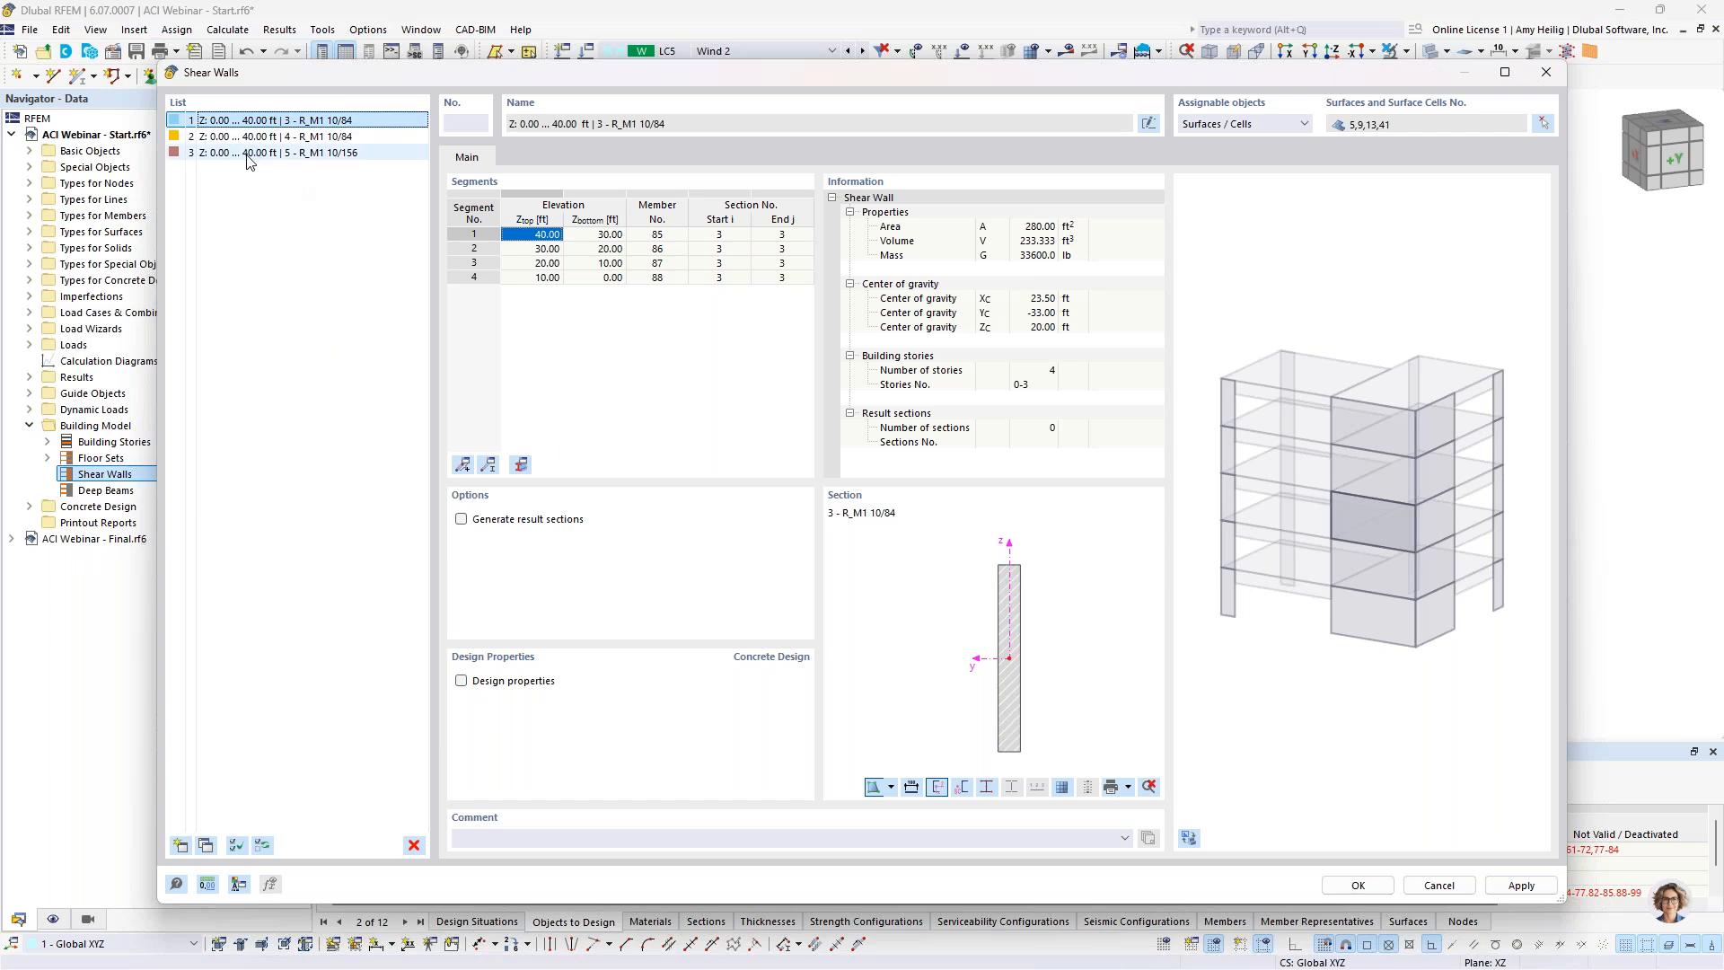
shift+click(249, 154)
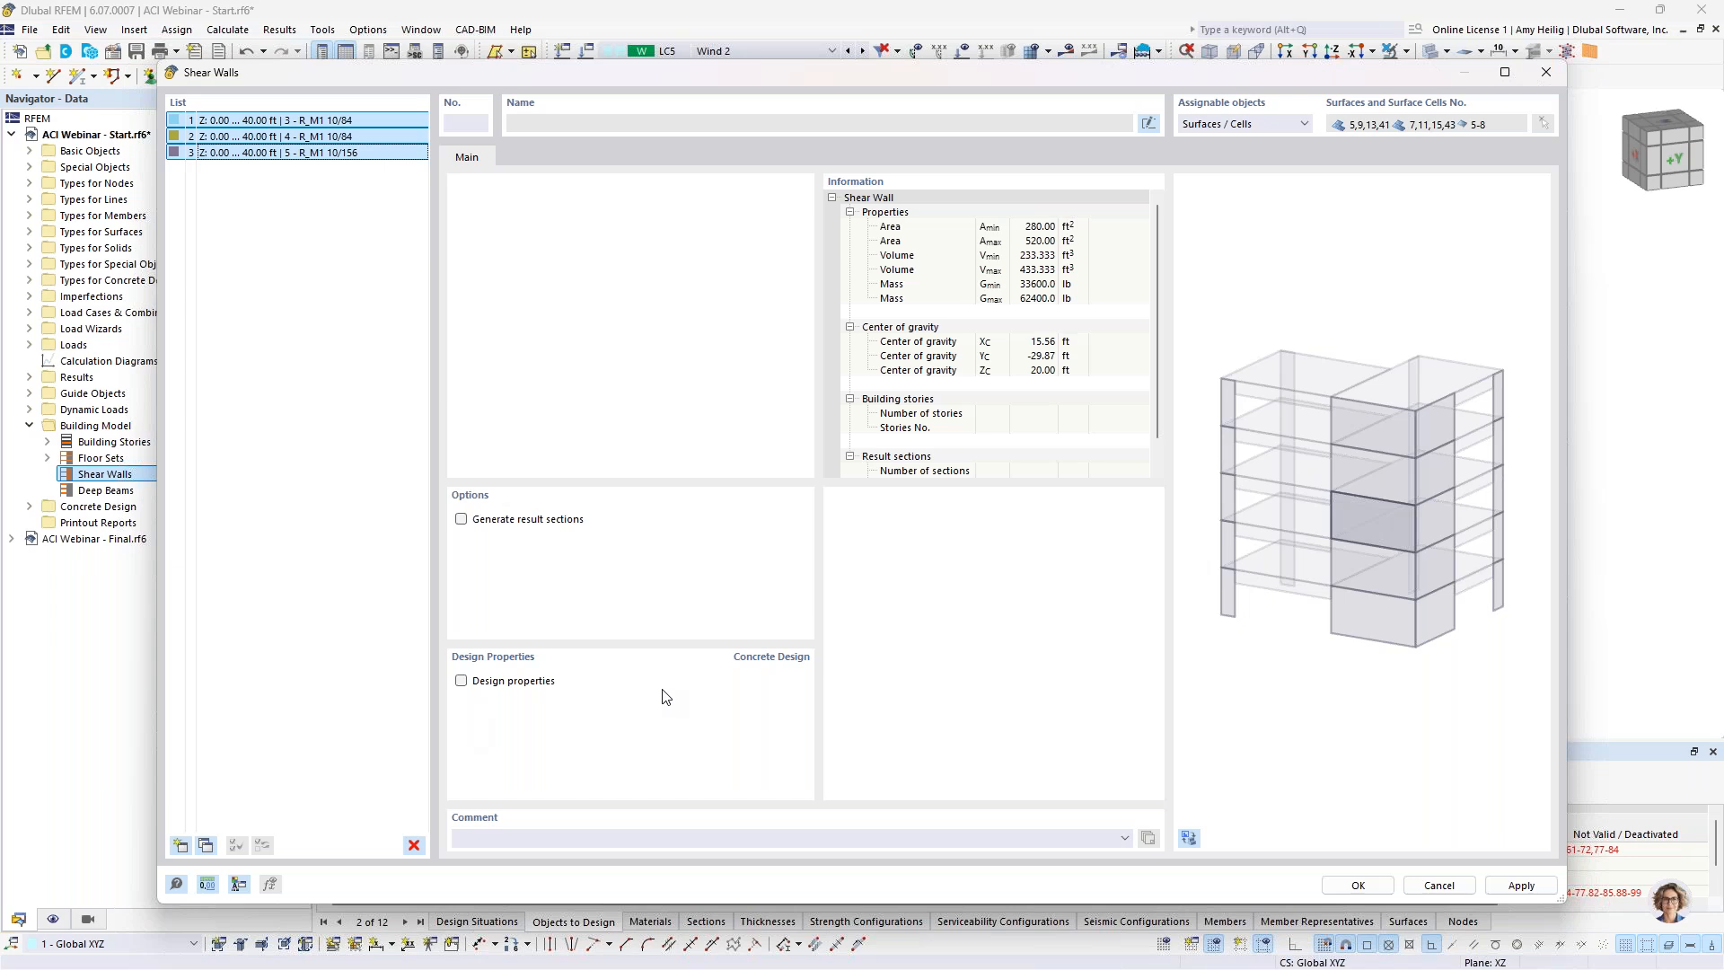
click(462, 519)
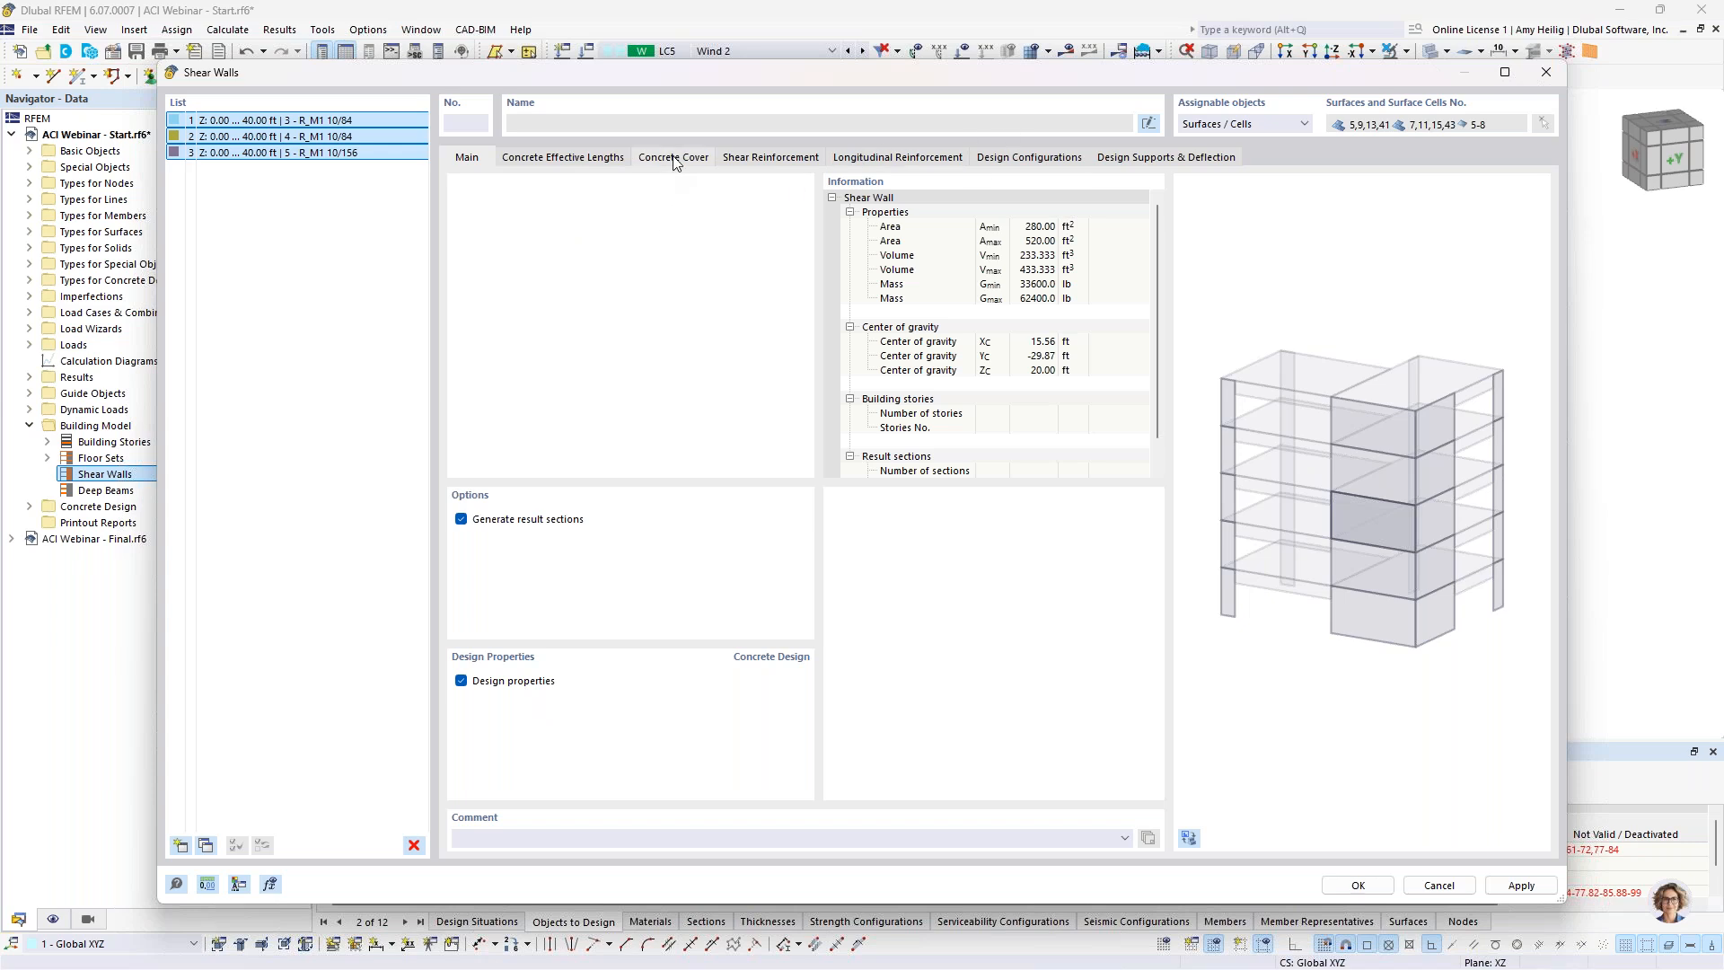
double_click(927, 207)
text(1)
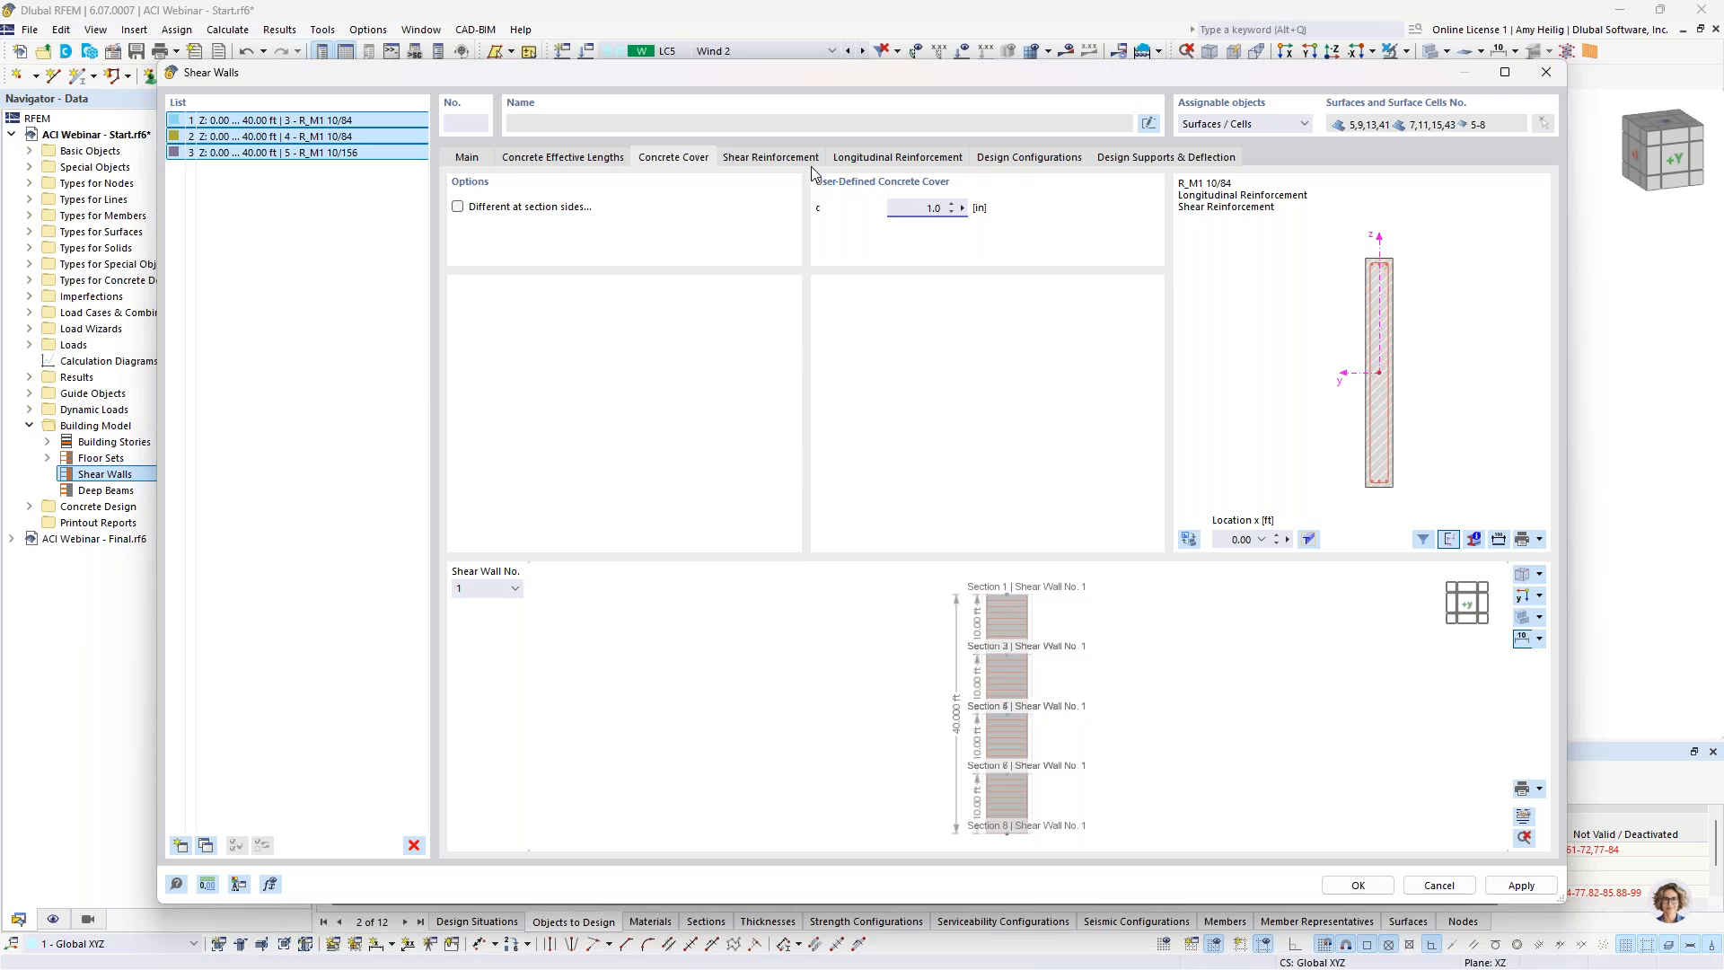
Step: Set the walls' longitudinal rebar type to C | Uniformly surrounding, with reinforcement placed in the bent corners
click(871, 158)
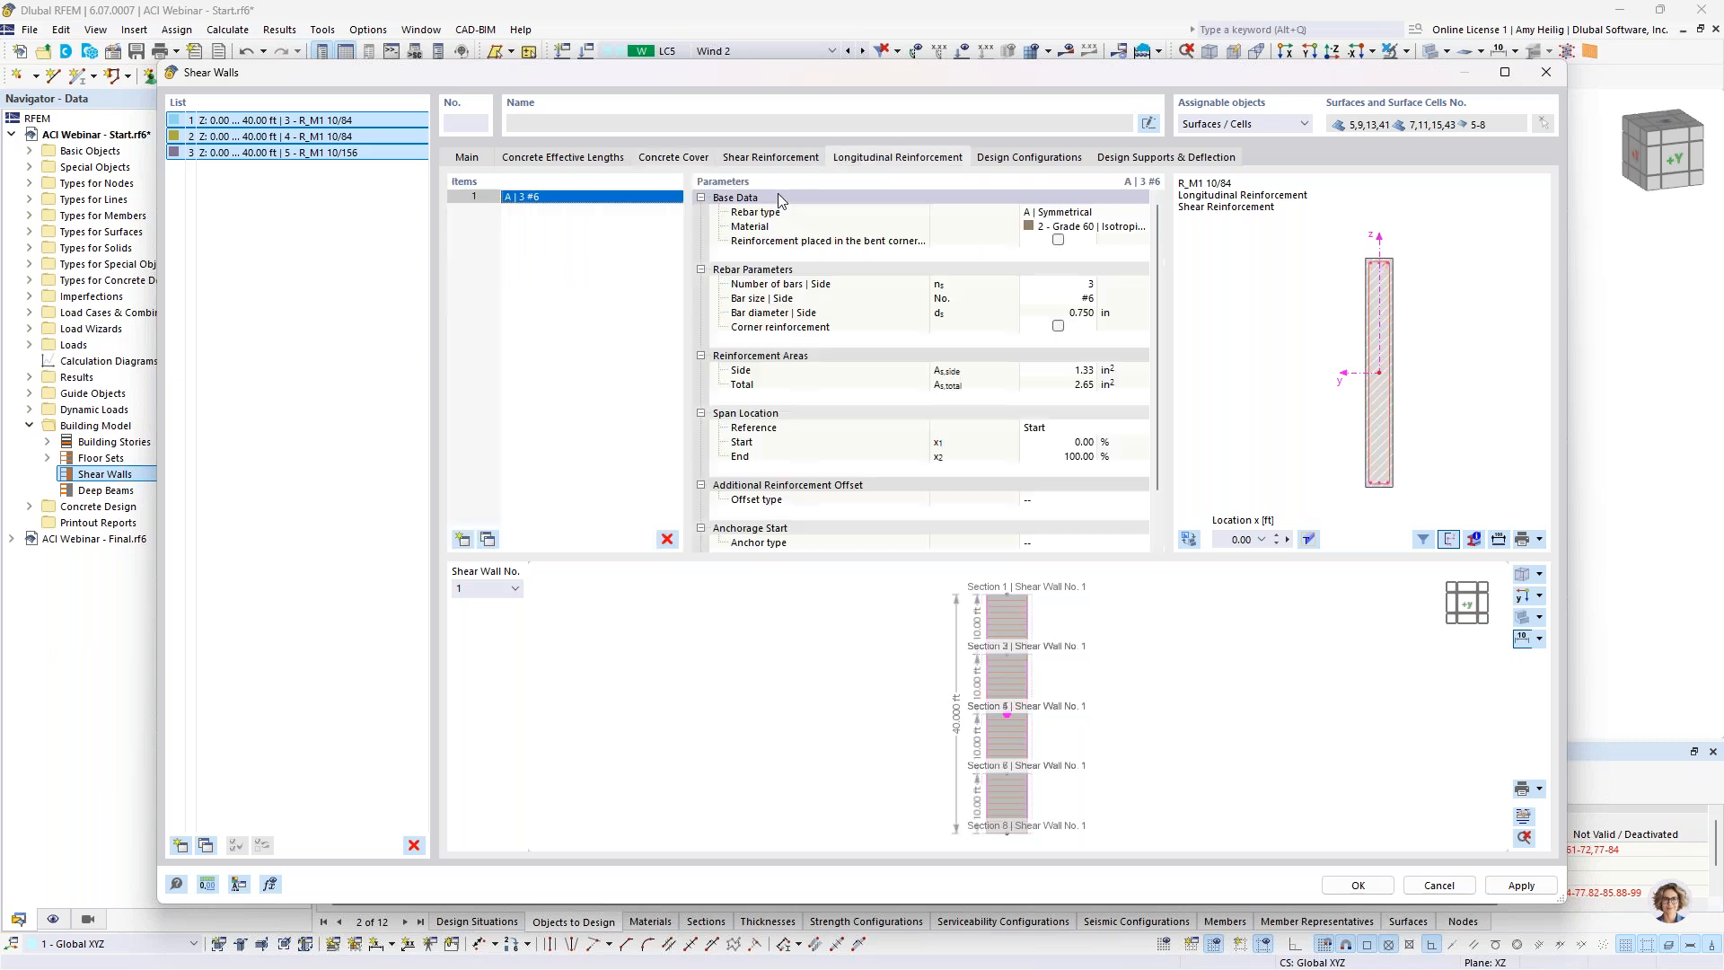
click(1070, 213)
click(1102, 215)
click(1094, 255)
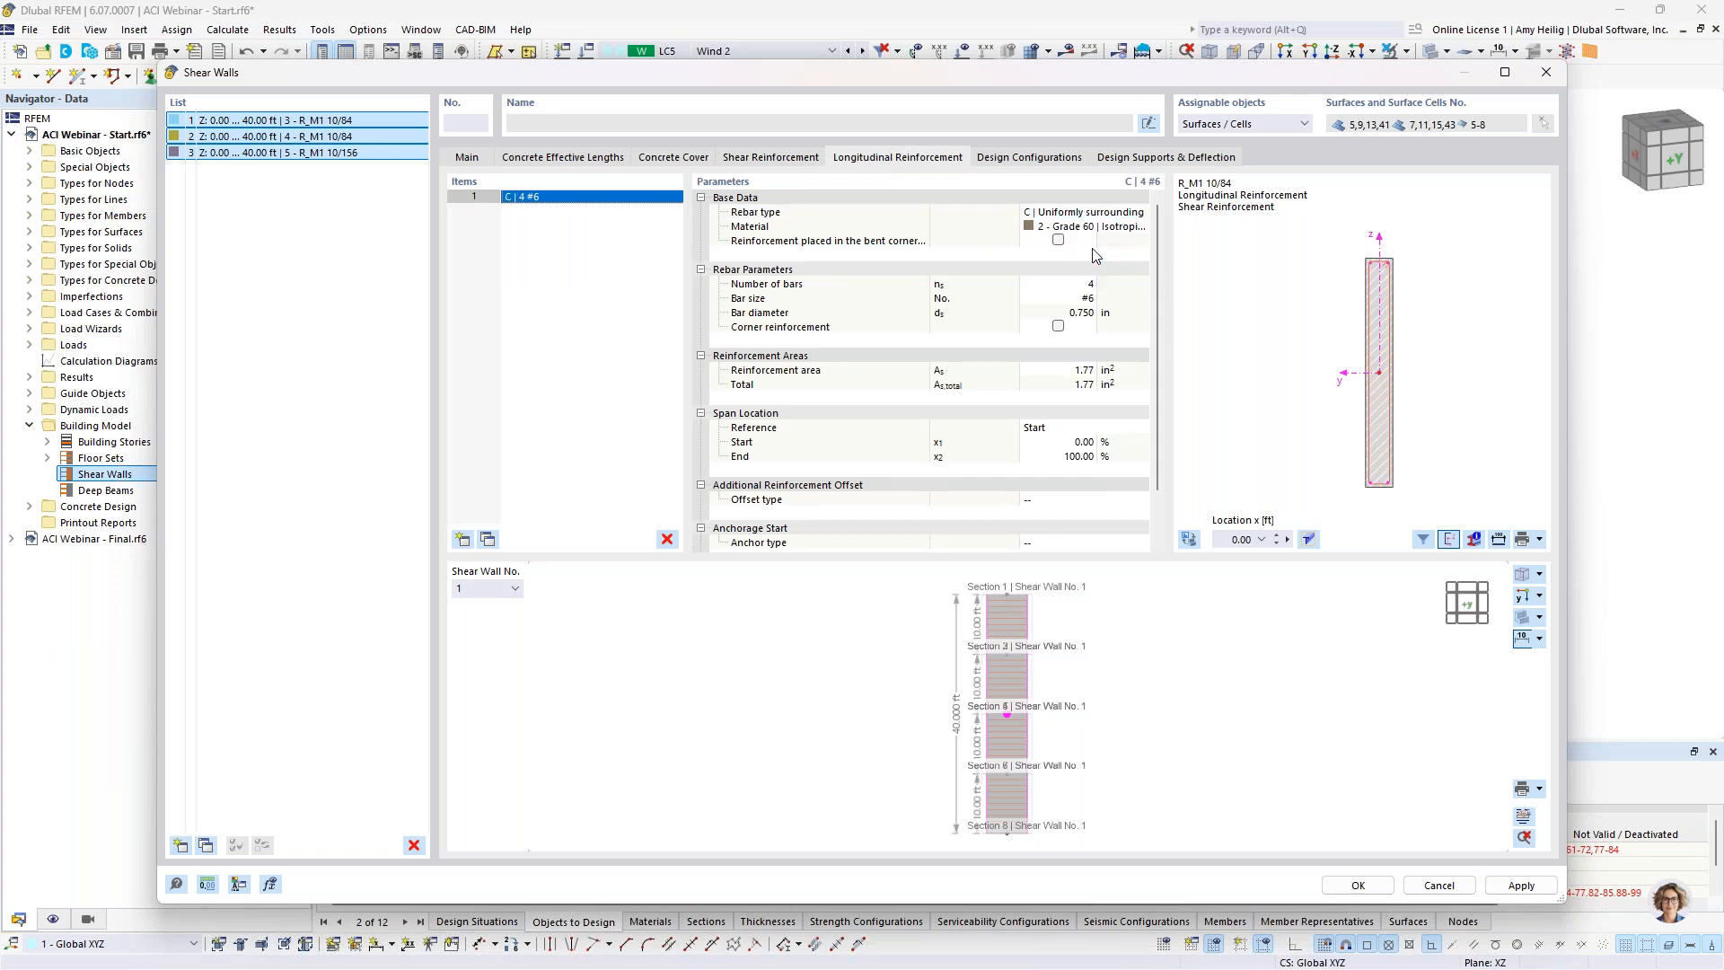
click(1058, 240)
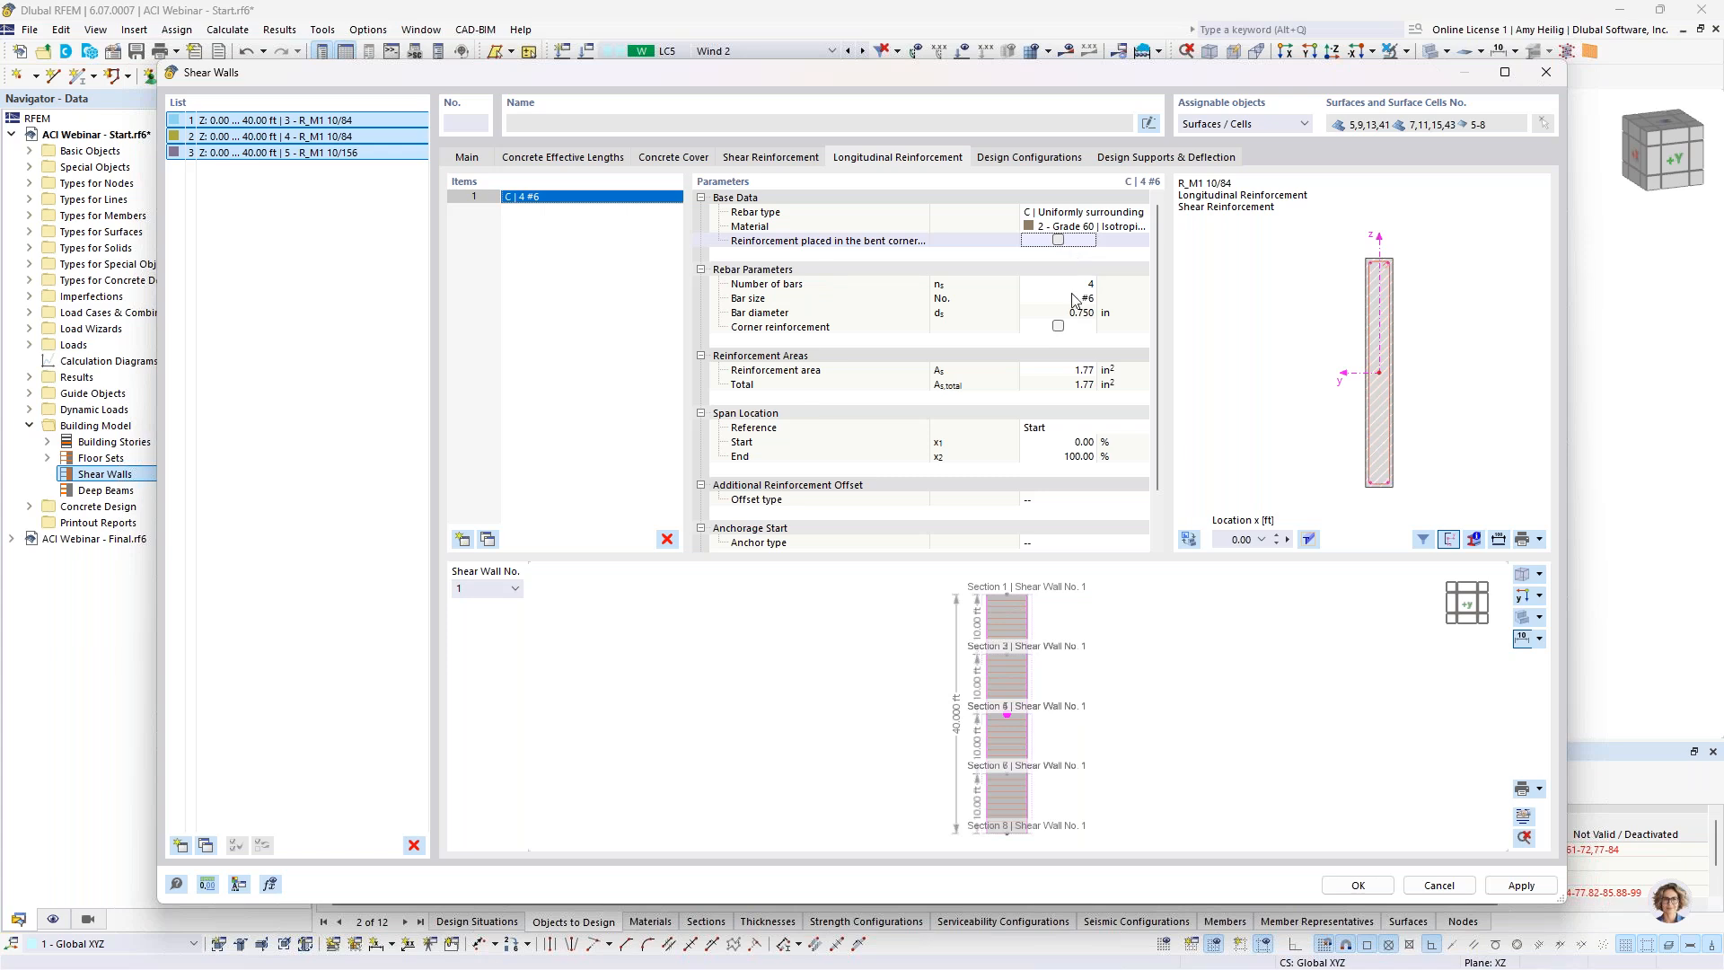
Step: Set the longitudinal reinforcement of all three shear walls to 22 bars of size #7
click(1075, 284)
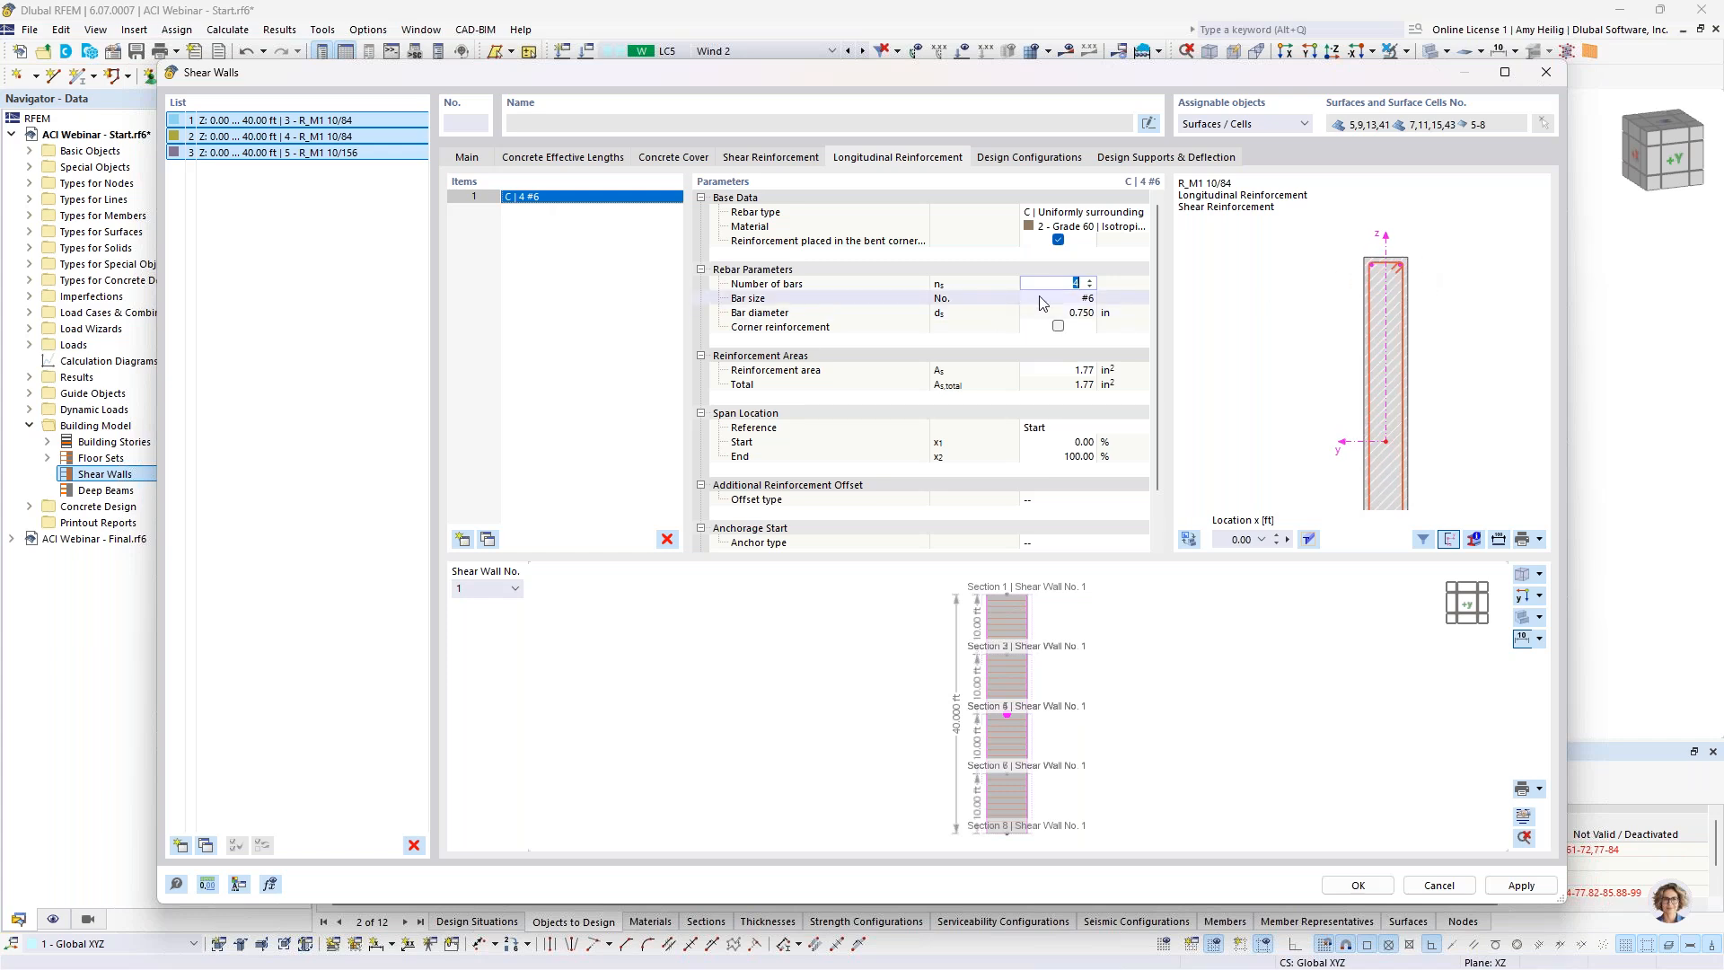
text(22)
click(1073, 299)
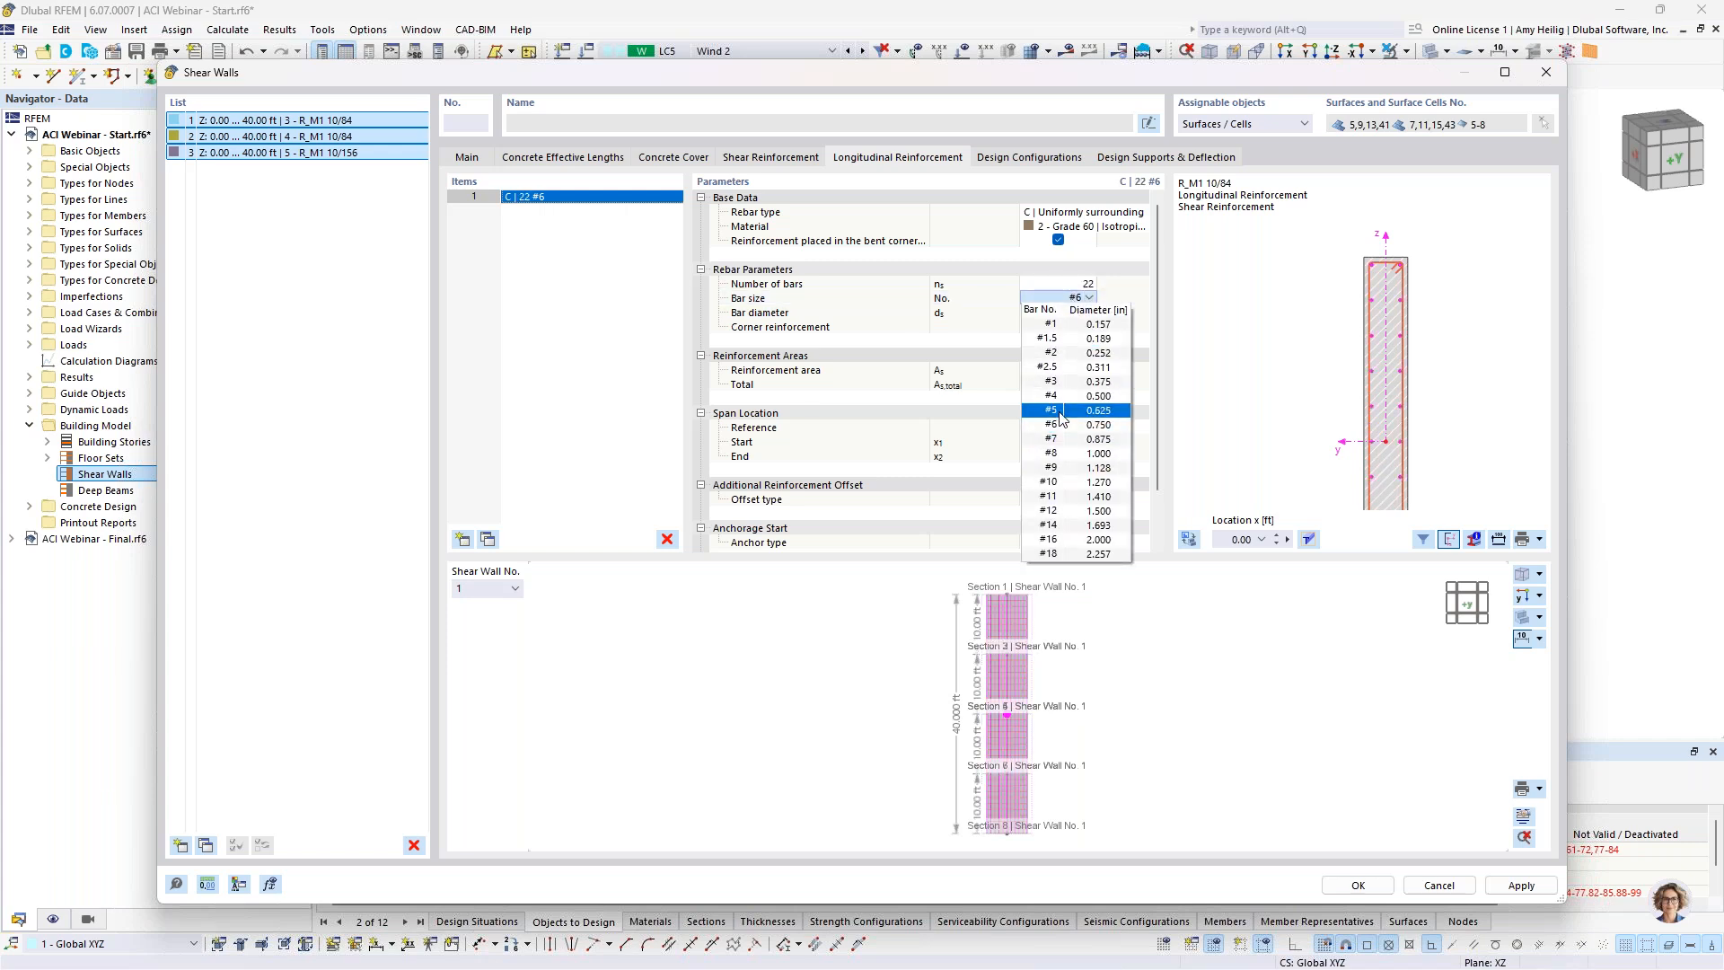
key(Escape)
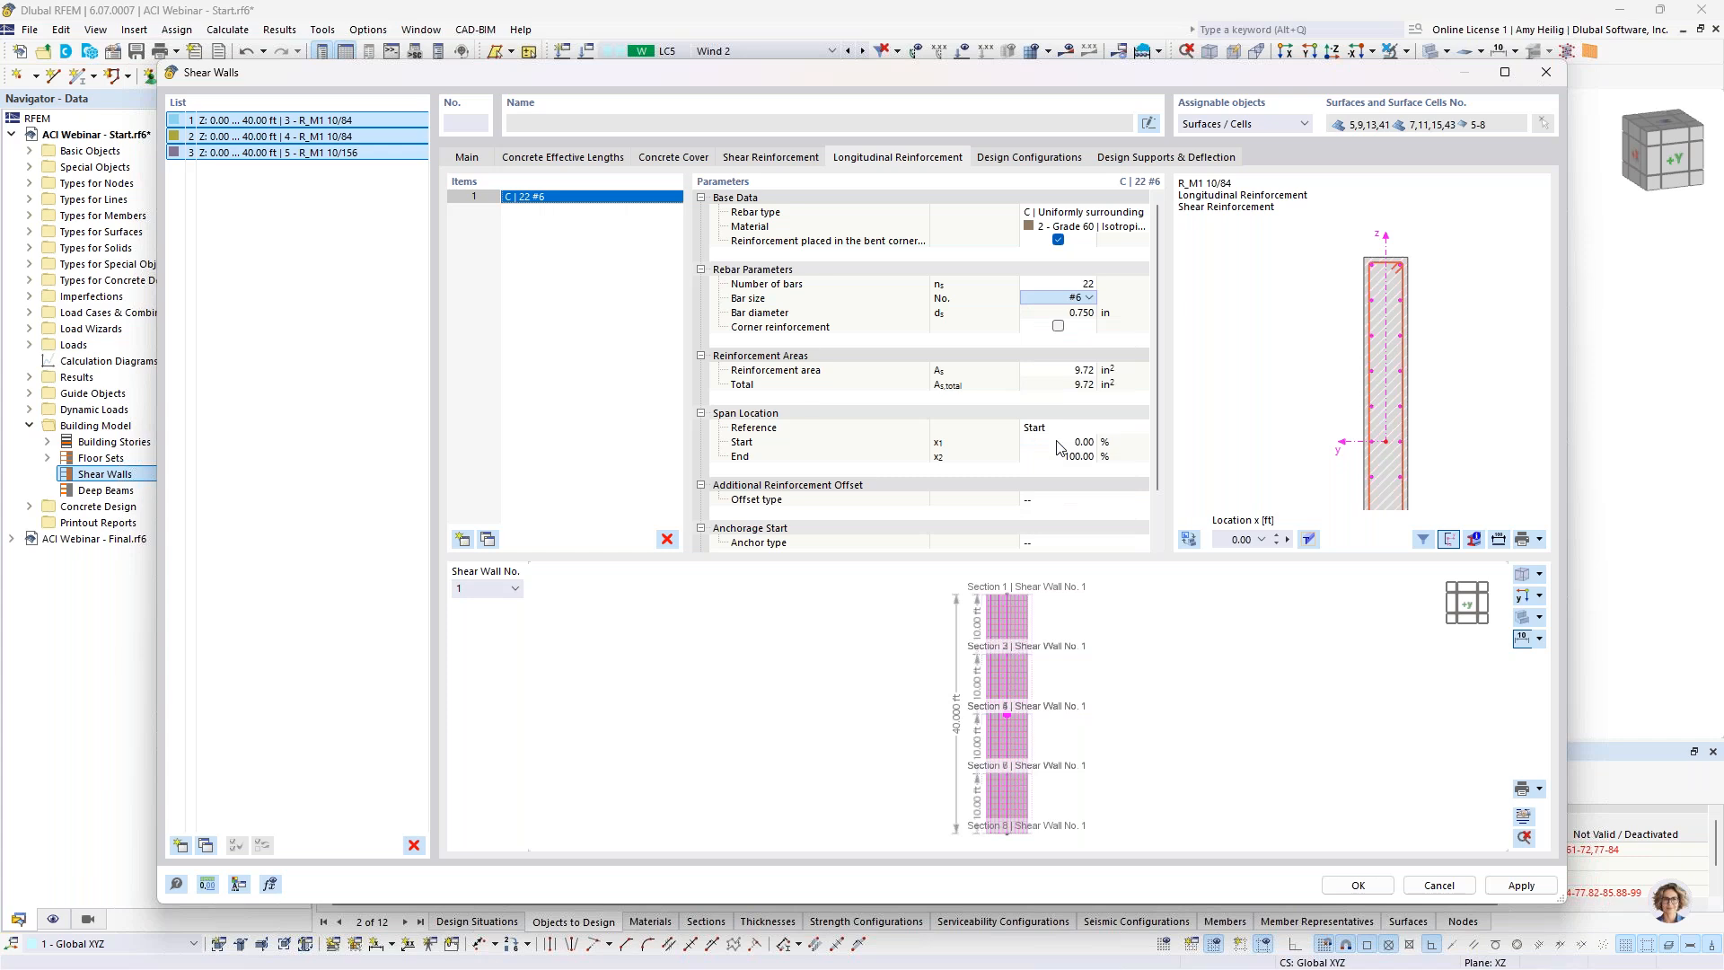
middle_drag(1387, 383, 1334, 326)
scroll(1336, 334, down, 1)
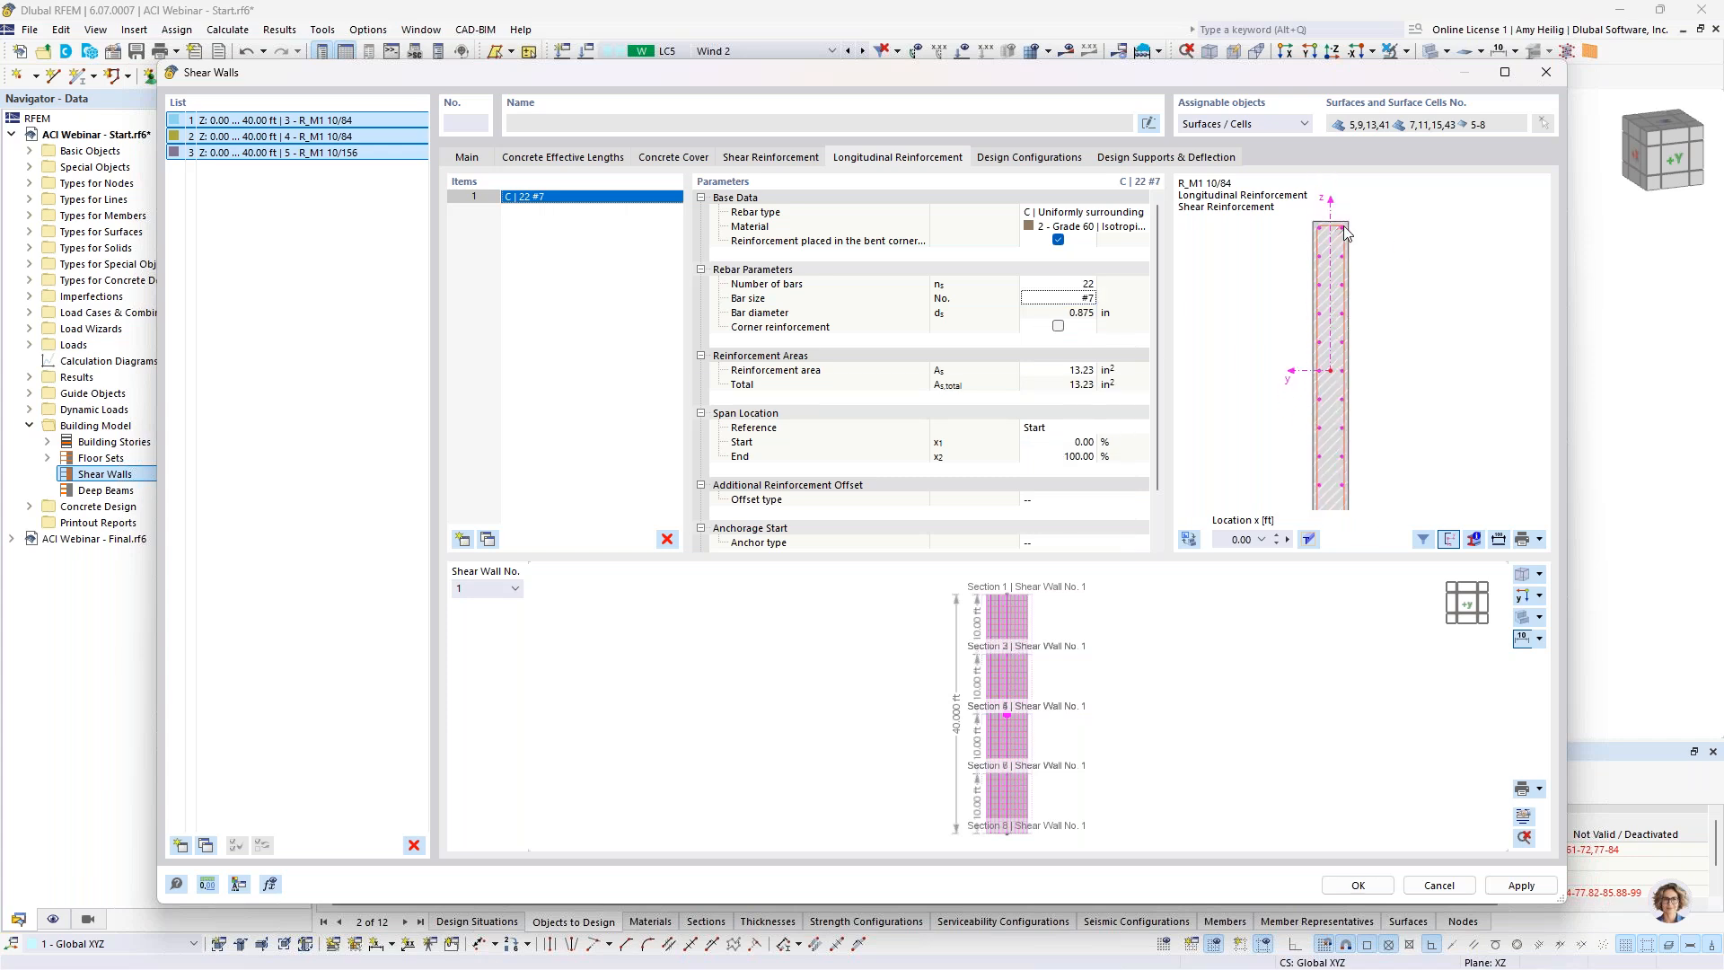
scroll(1348, 361, down, 1)
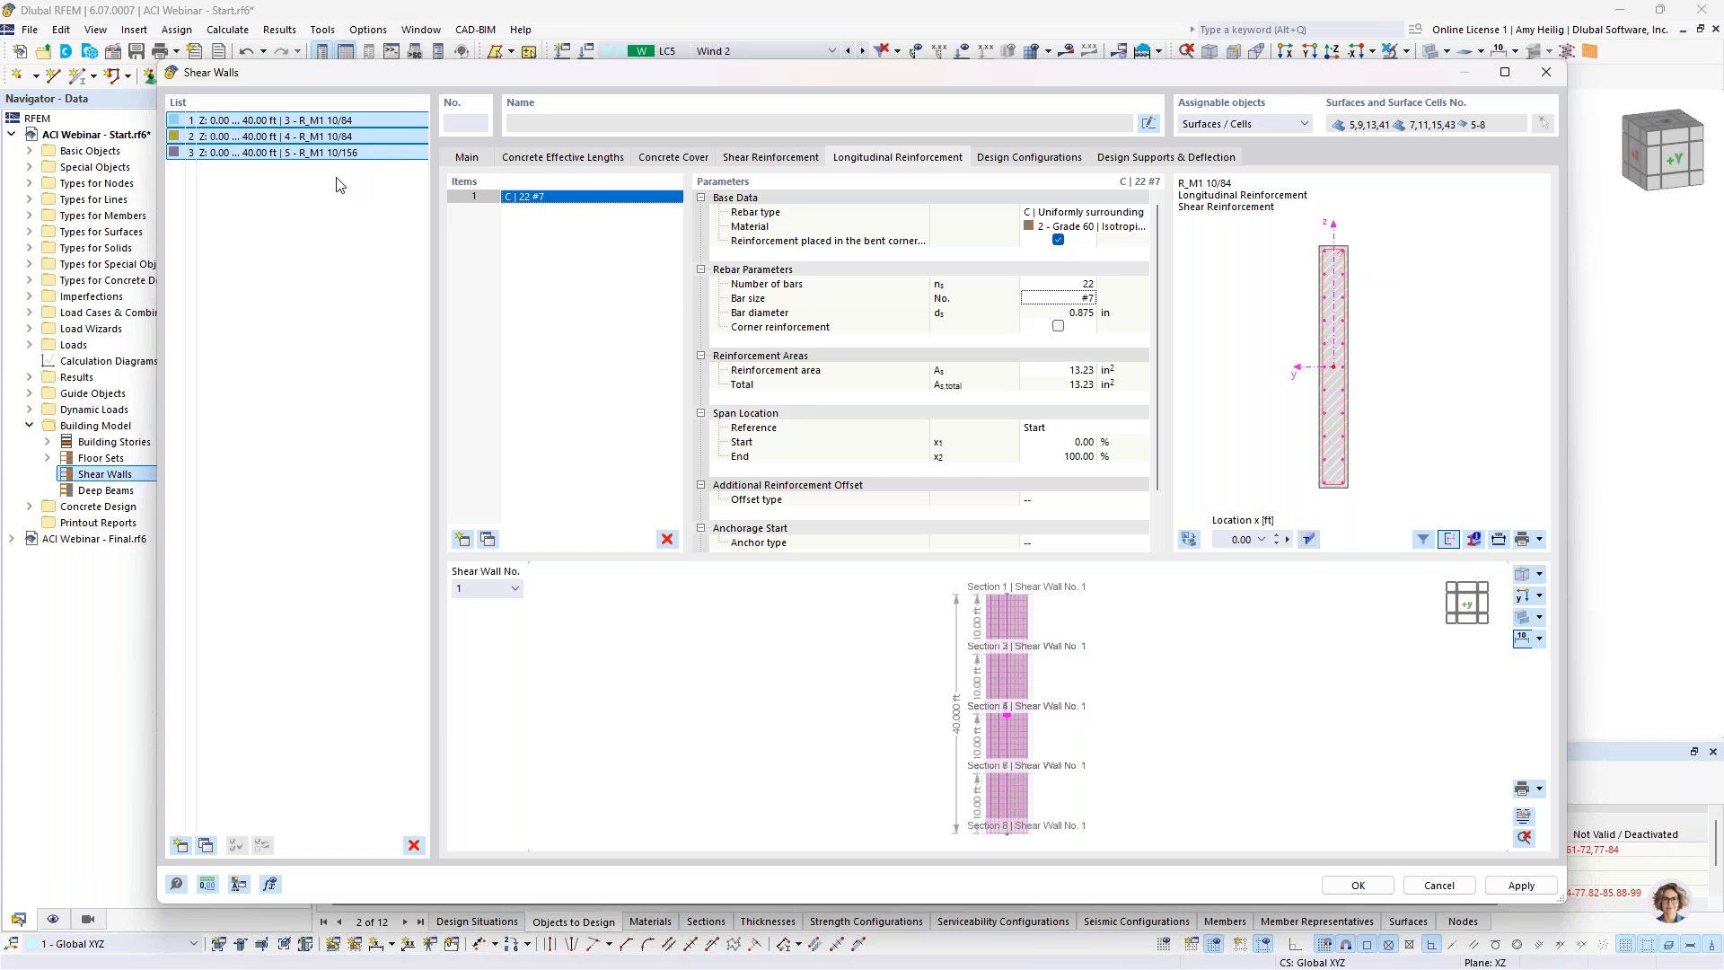
Step: For shear wall 3 alone, set the number of longitudinal bars to 40
click(316, 154)
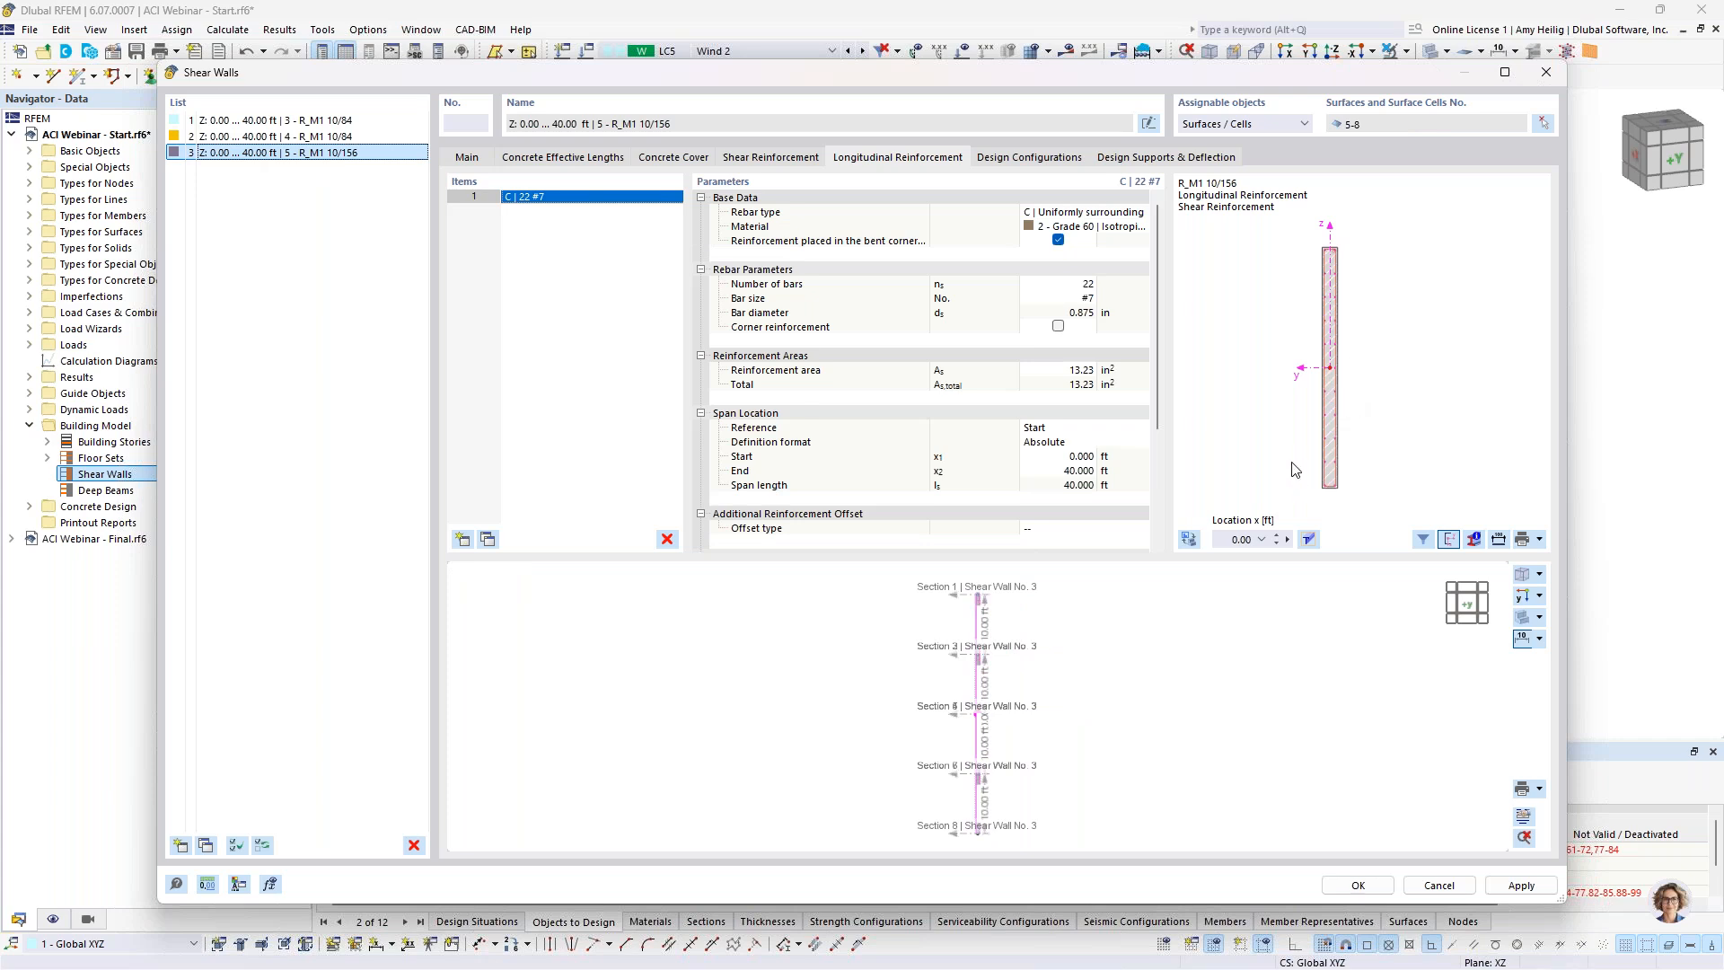
click(1061, 286)
text(40)
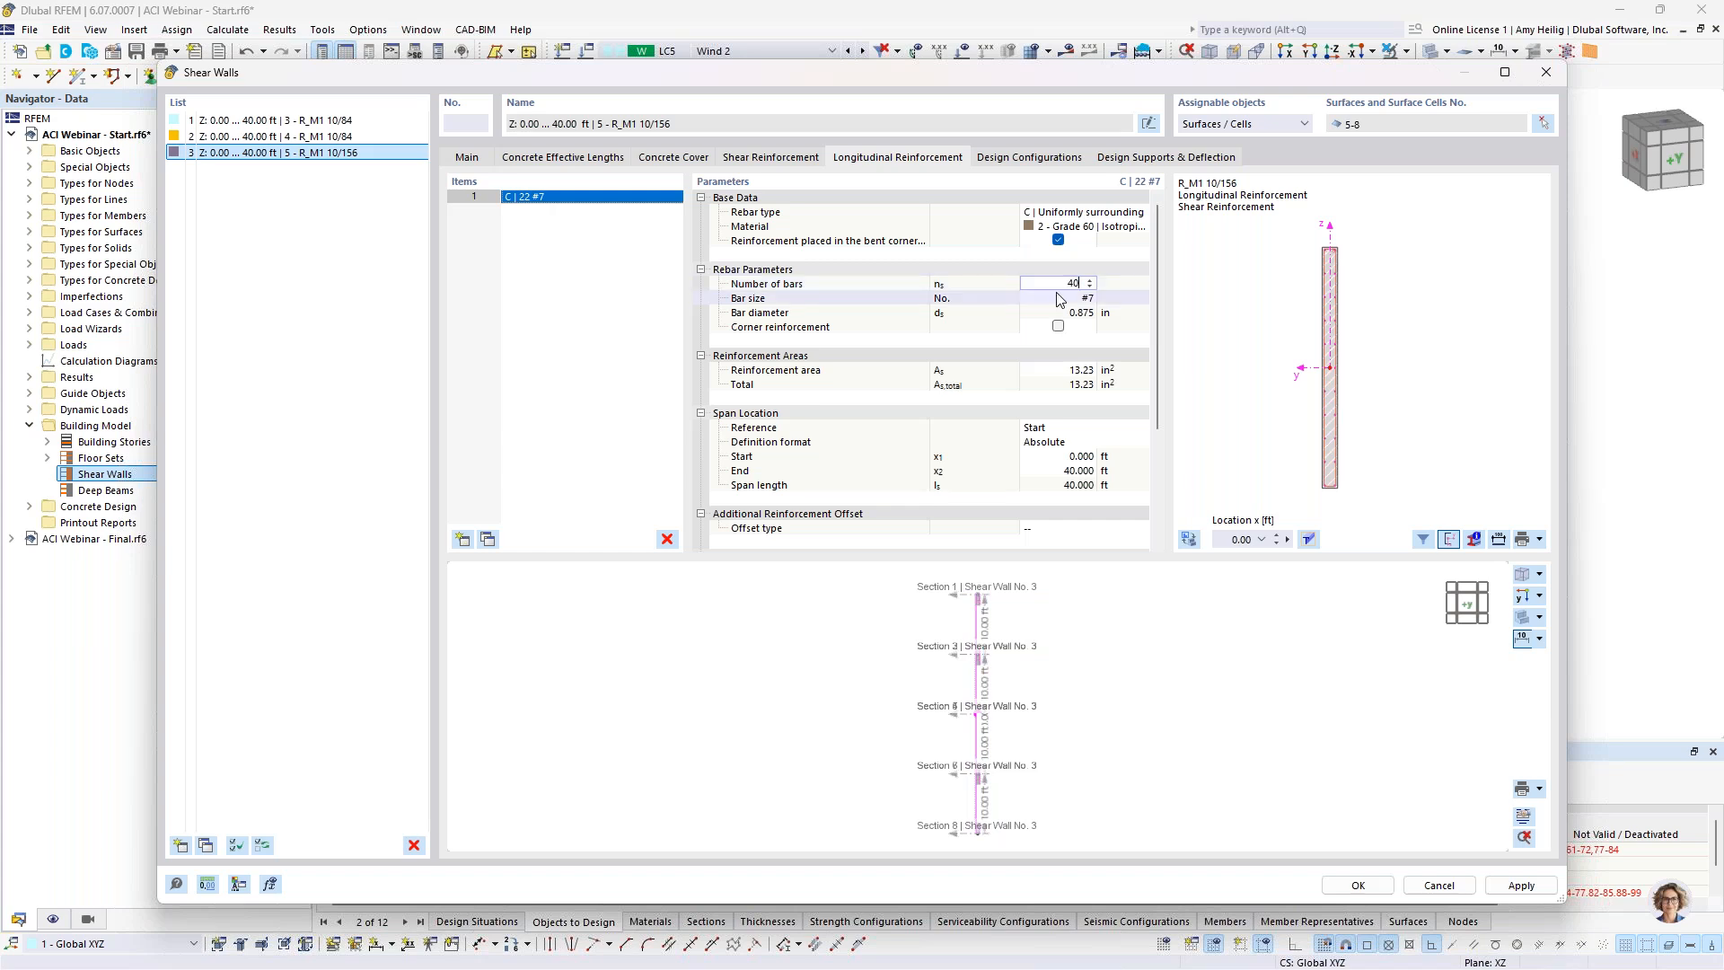
key(Return)
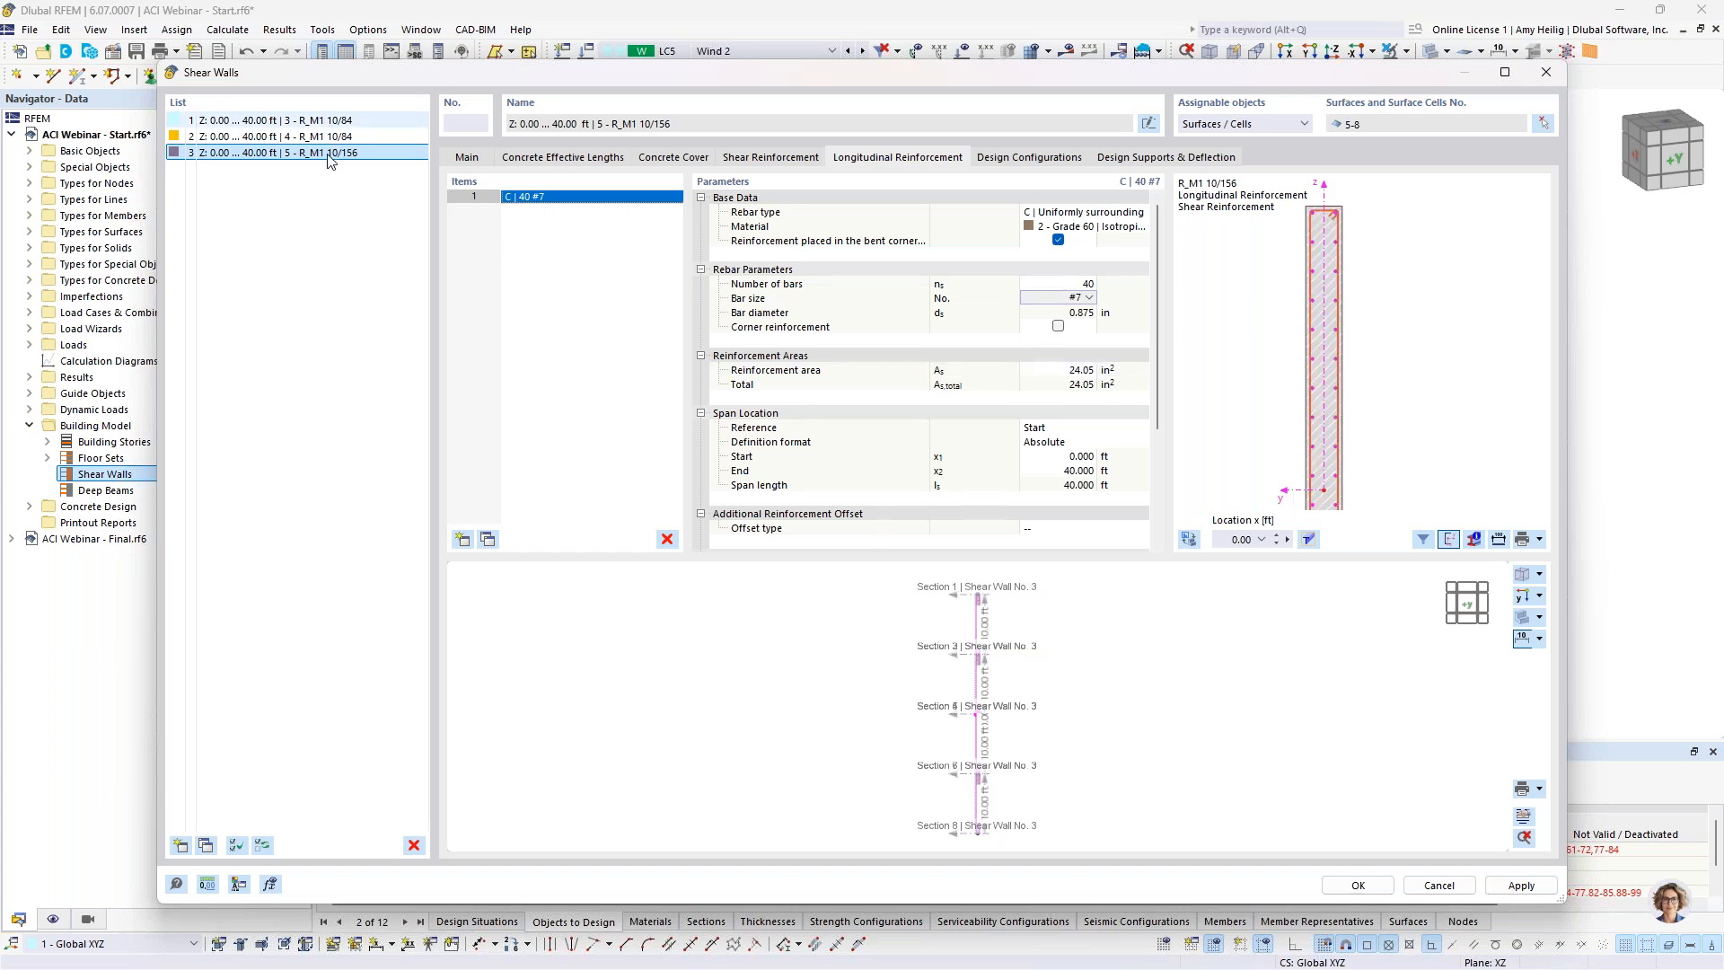
Step: Set the stirrups of all three shear walls to bar size #5 with a spacing of 0.417 ft
key(ctrl+a)
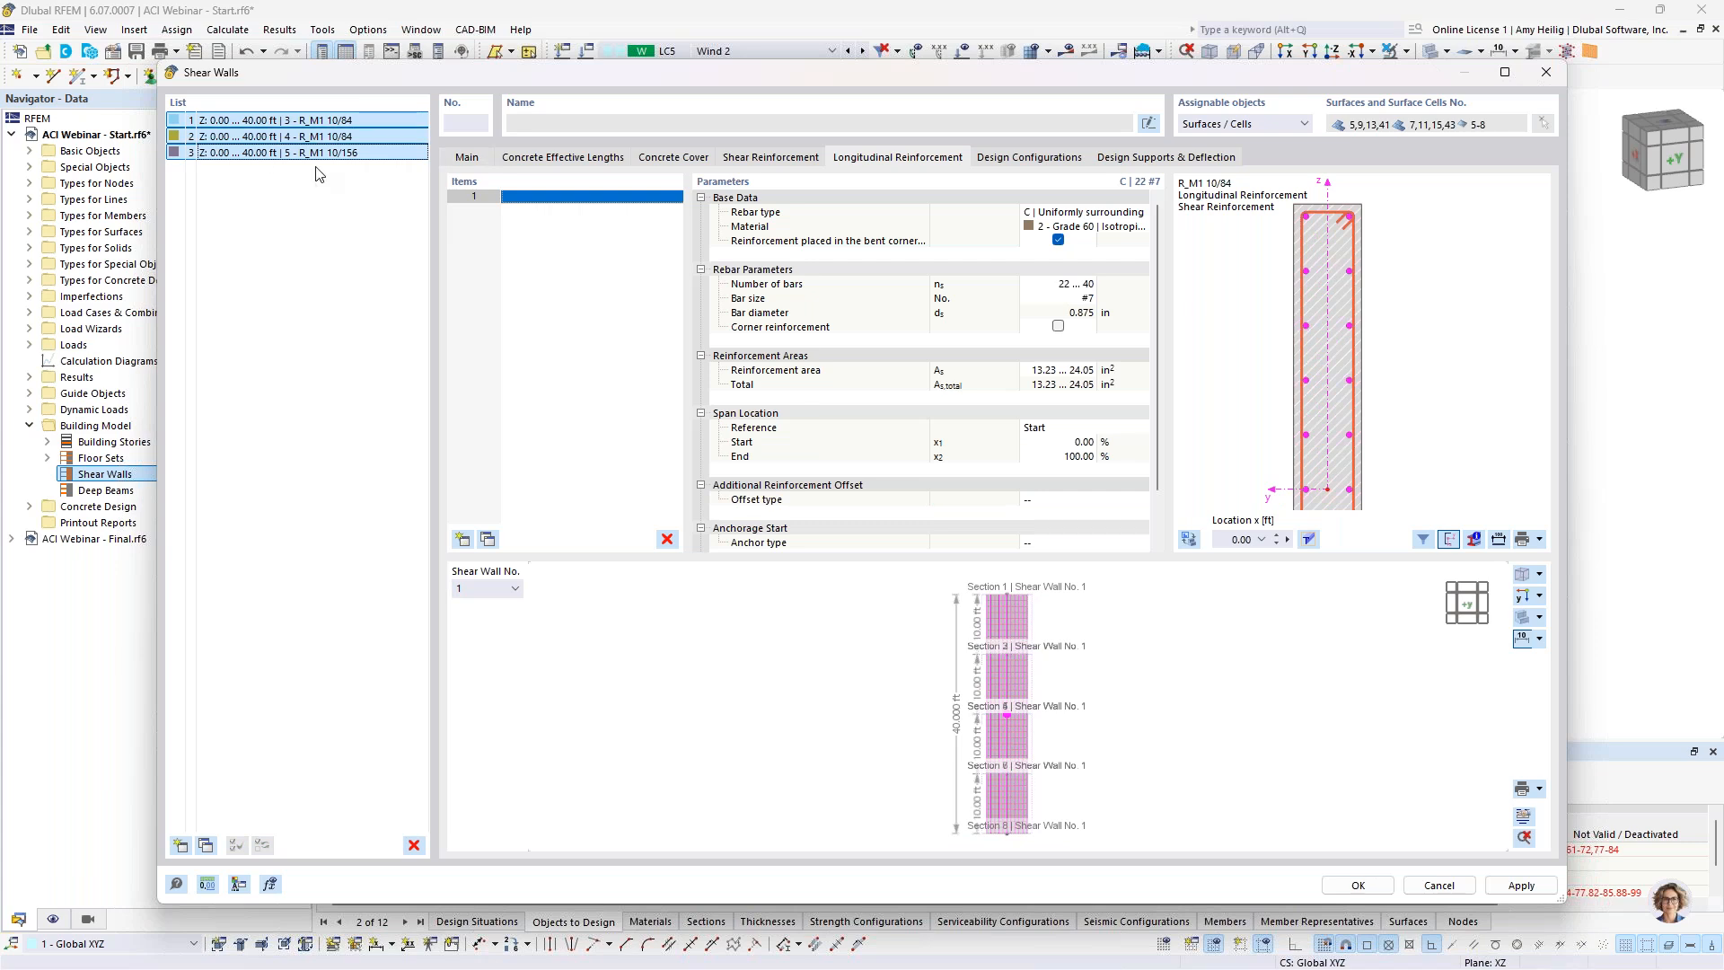
click(774, 159)
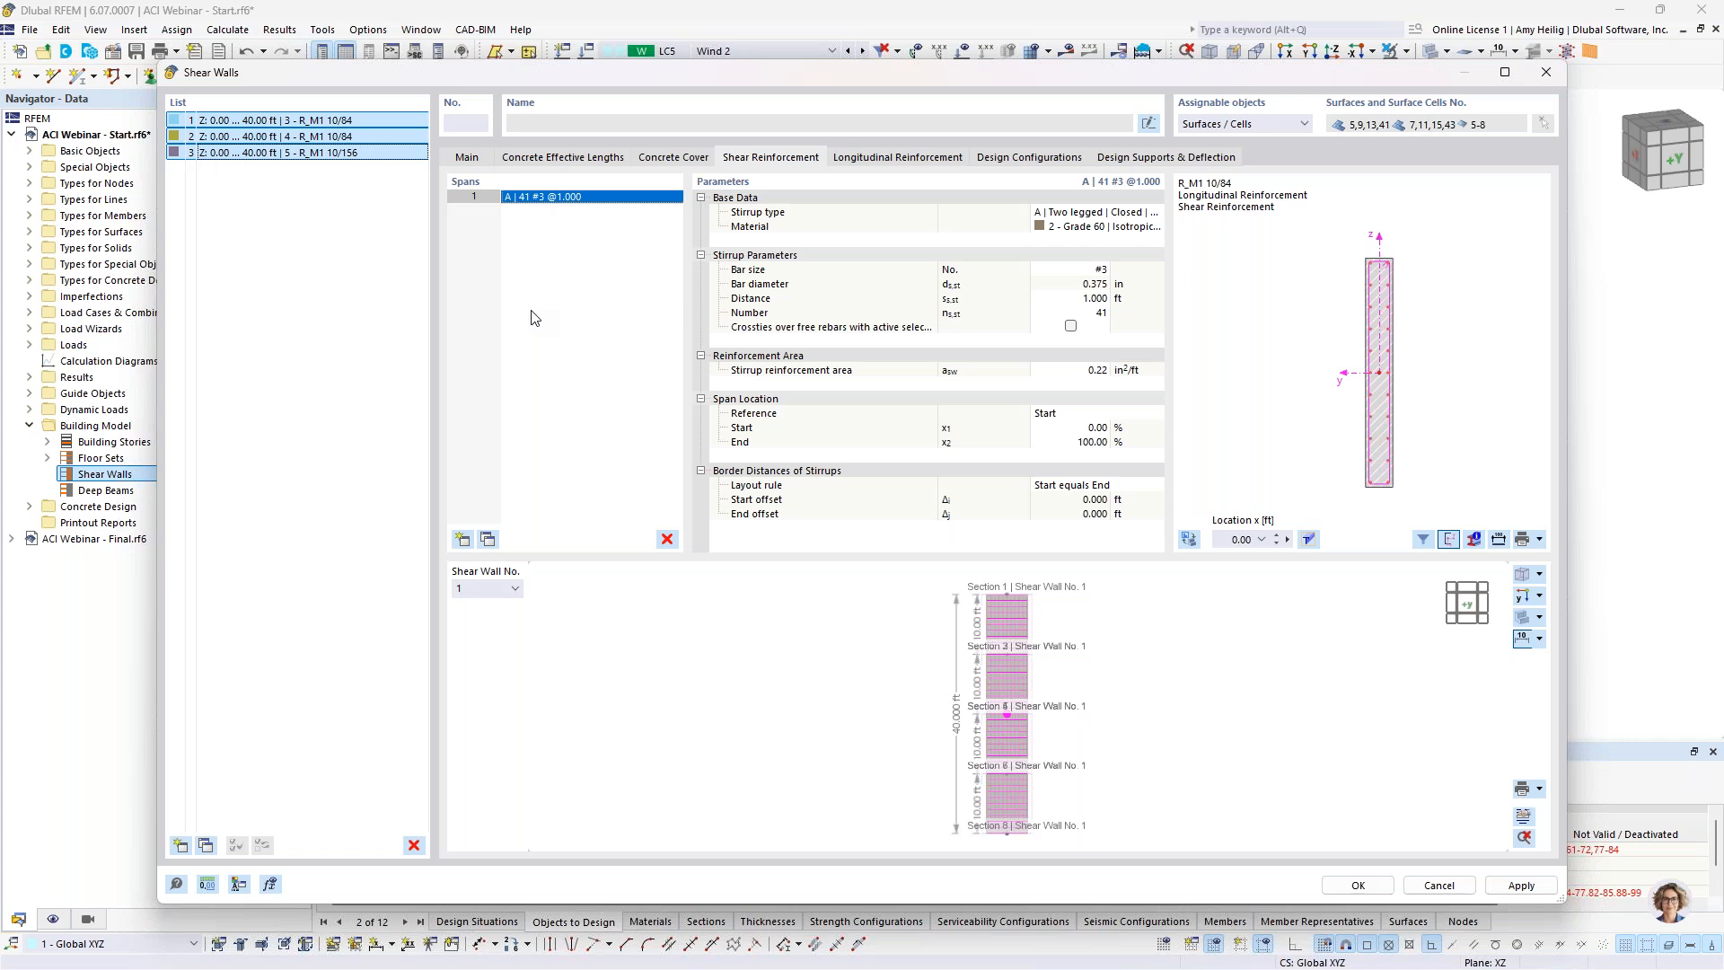
click(1068, 271)
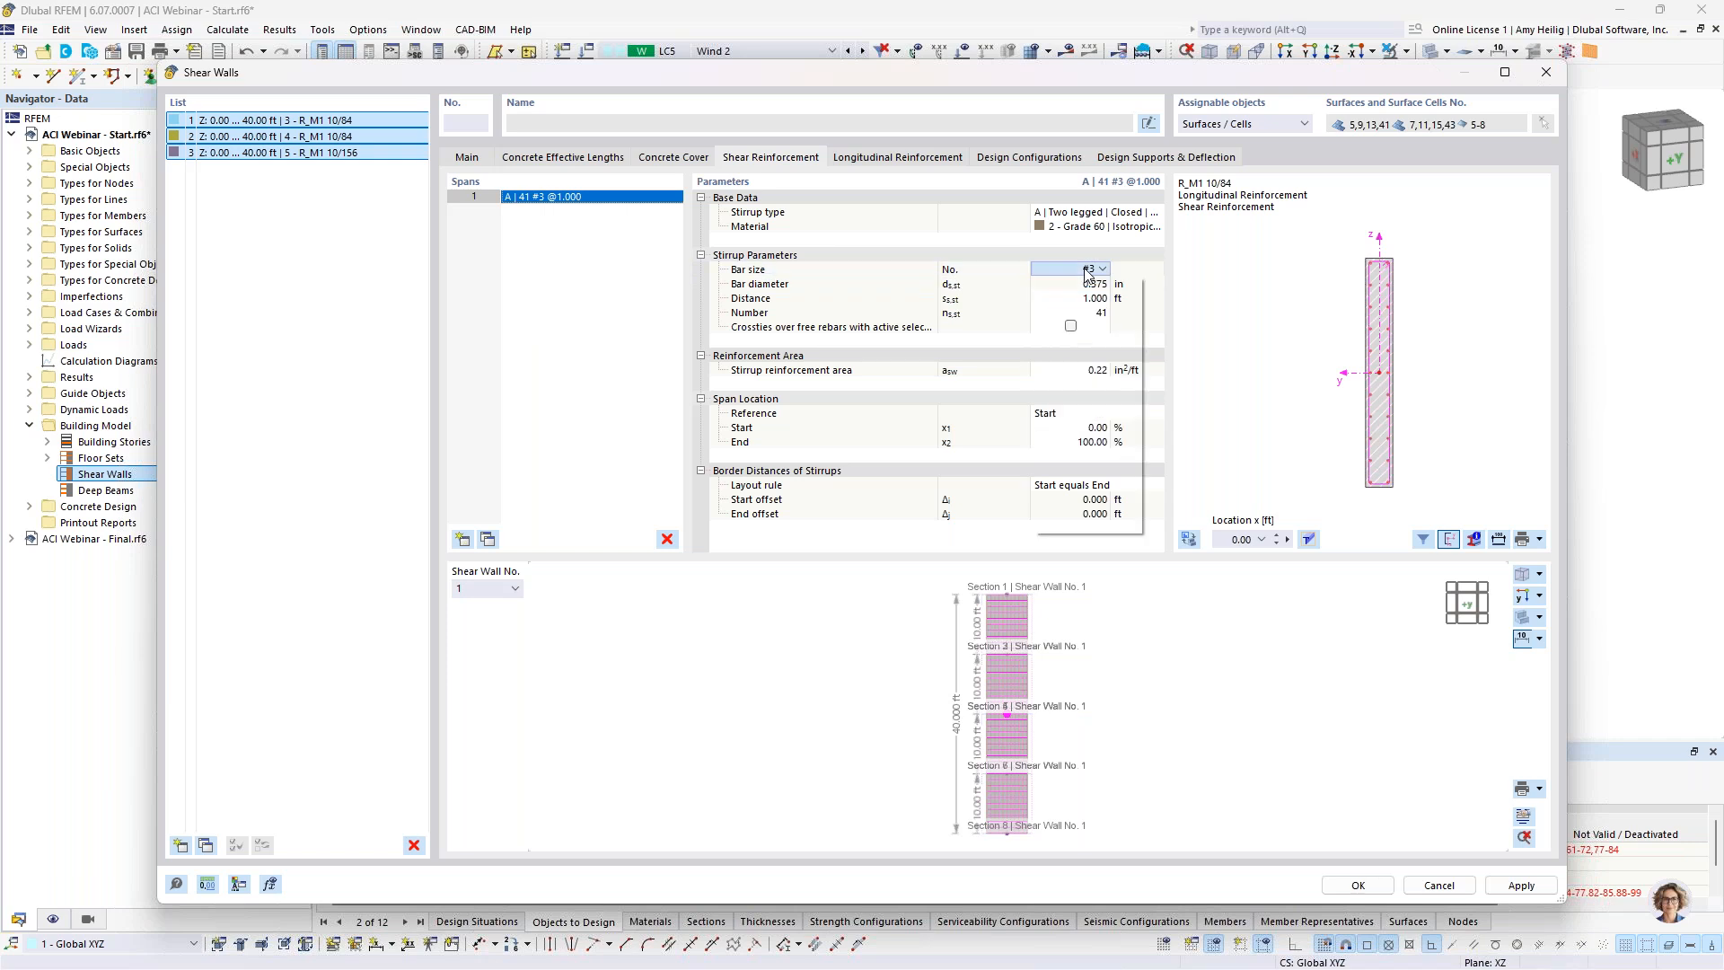
click(1062, 388)
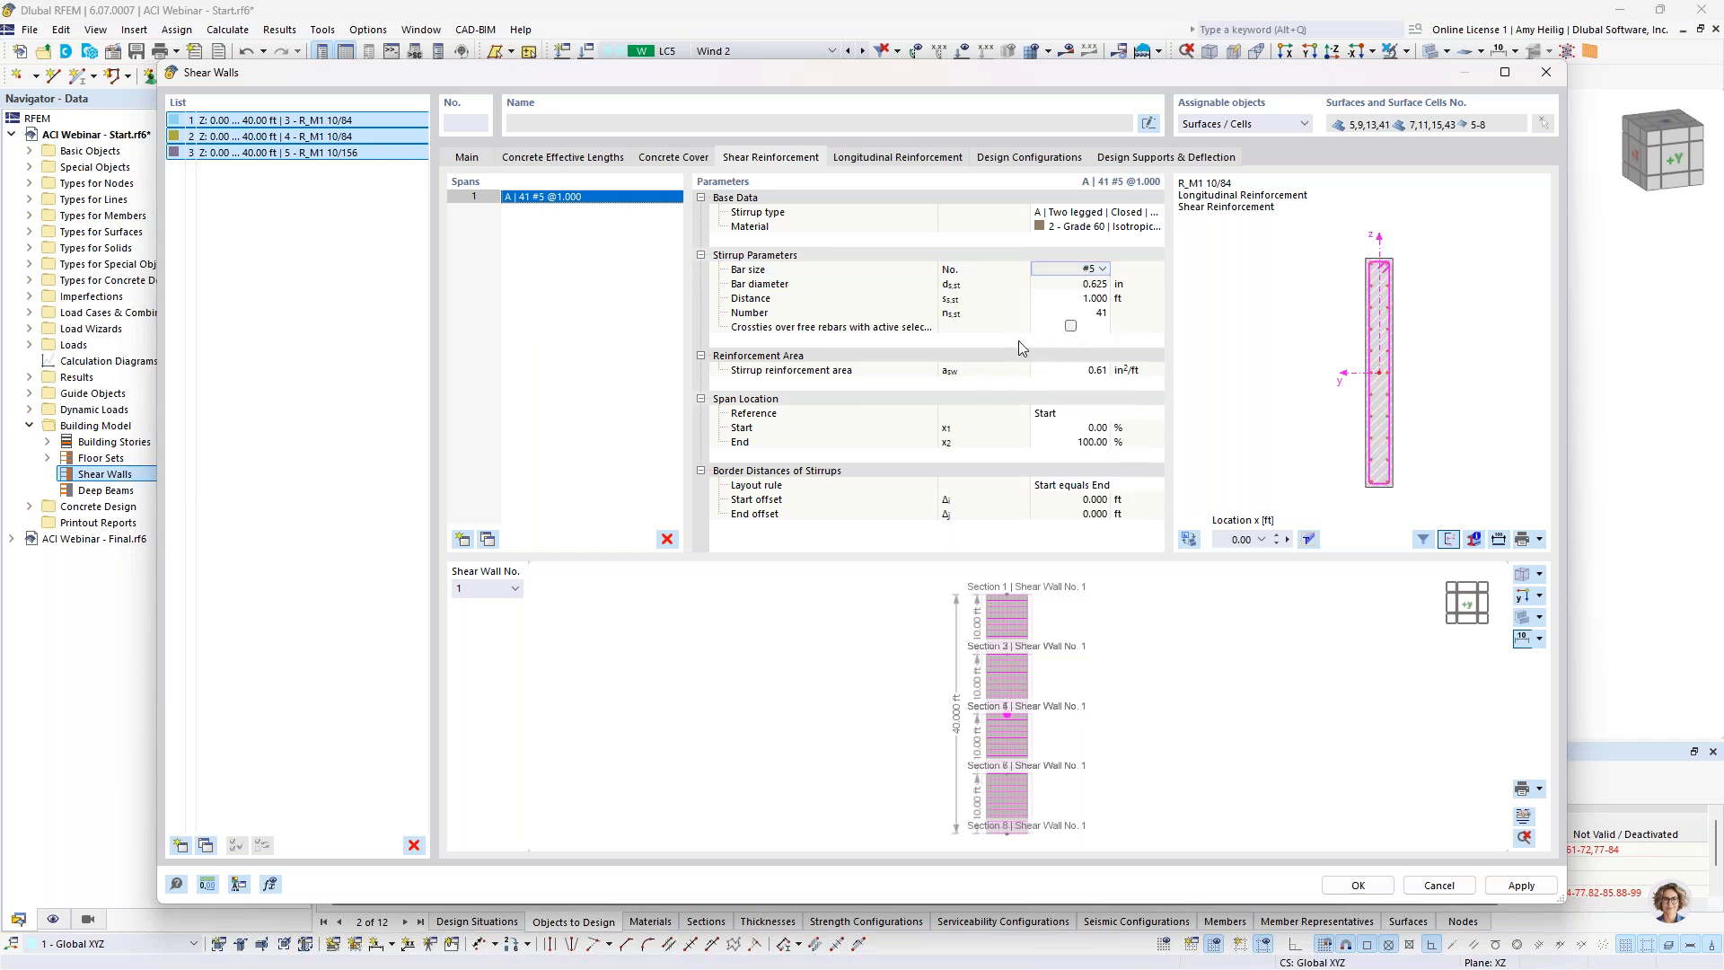
click(1046, 298)
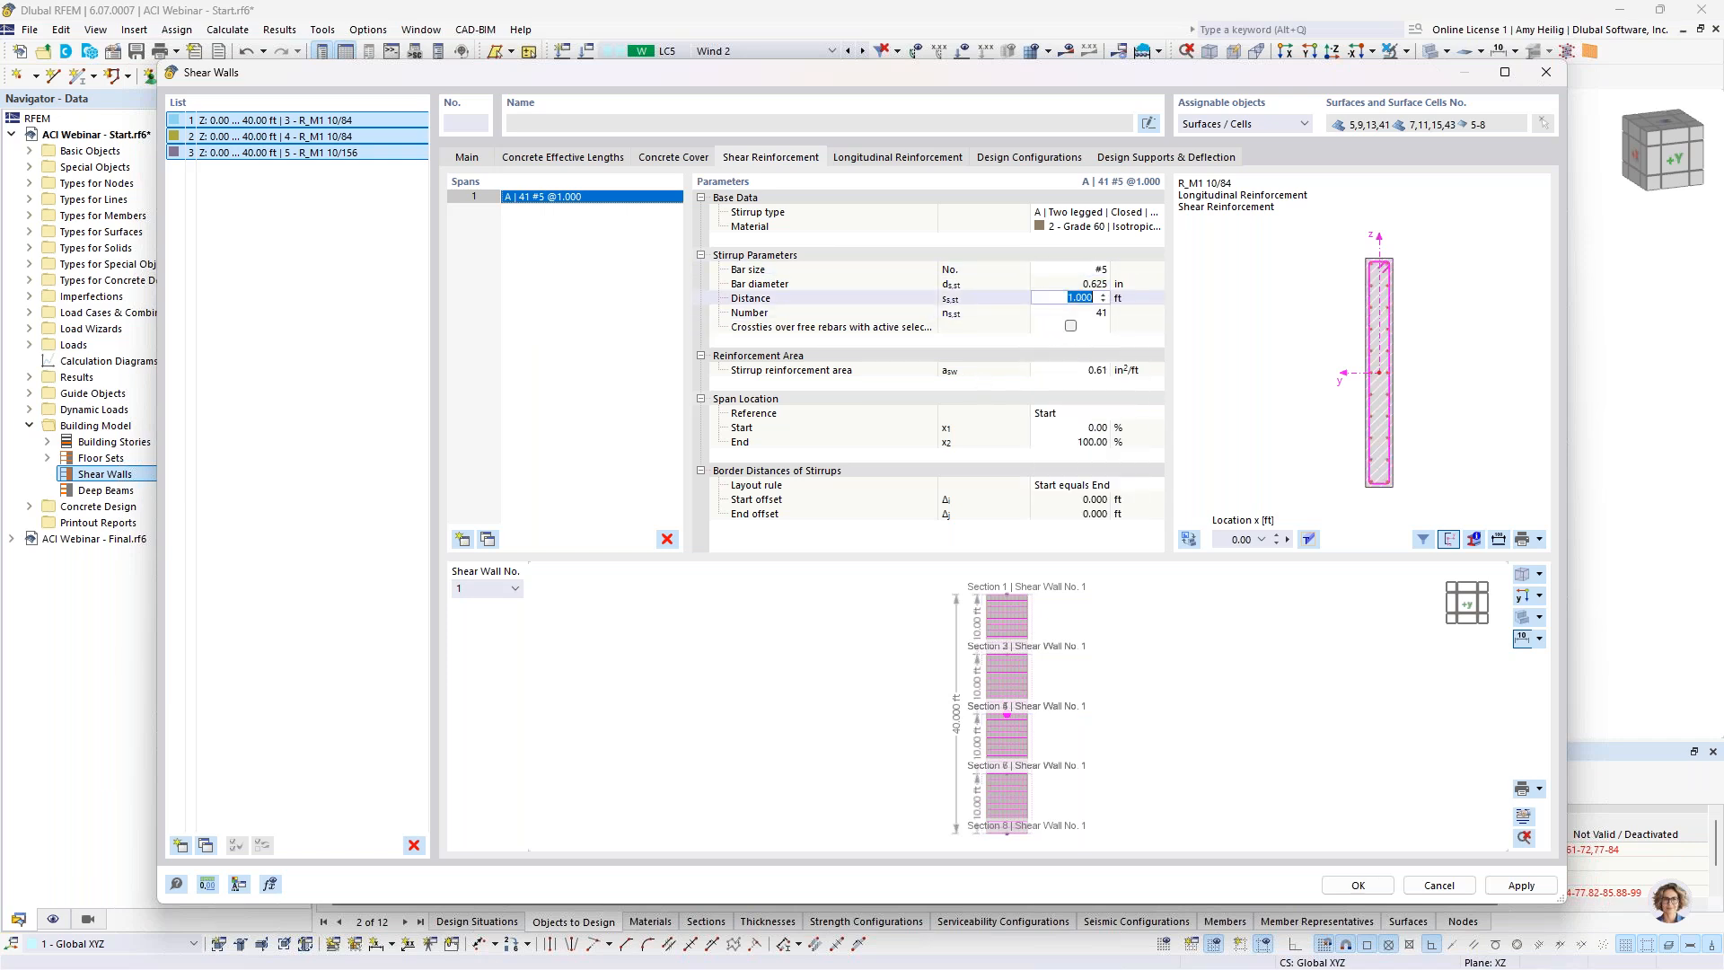
text(0.417)
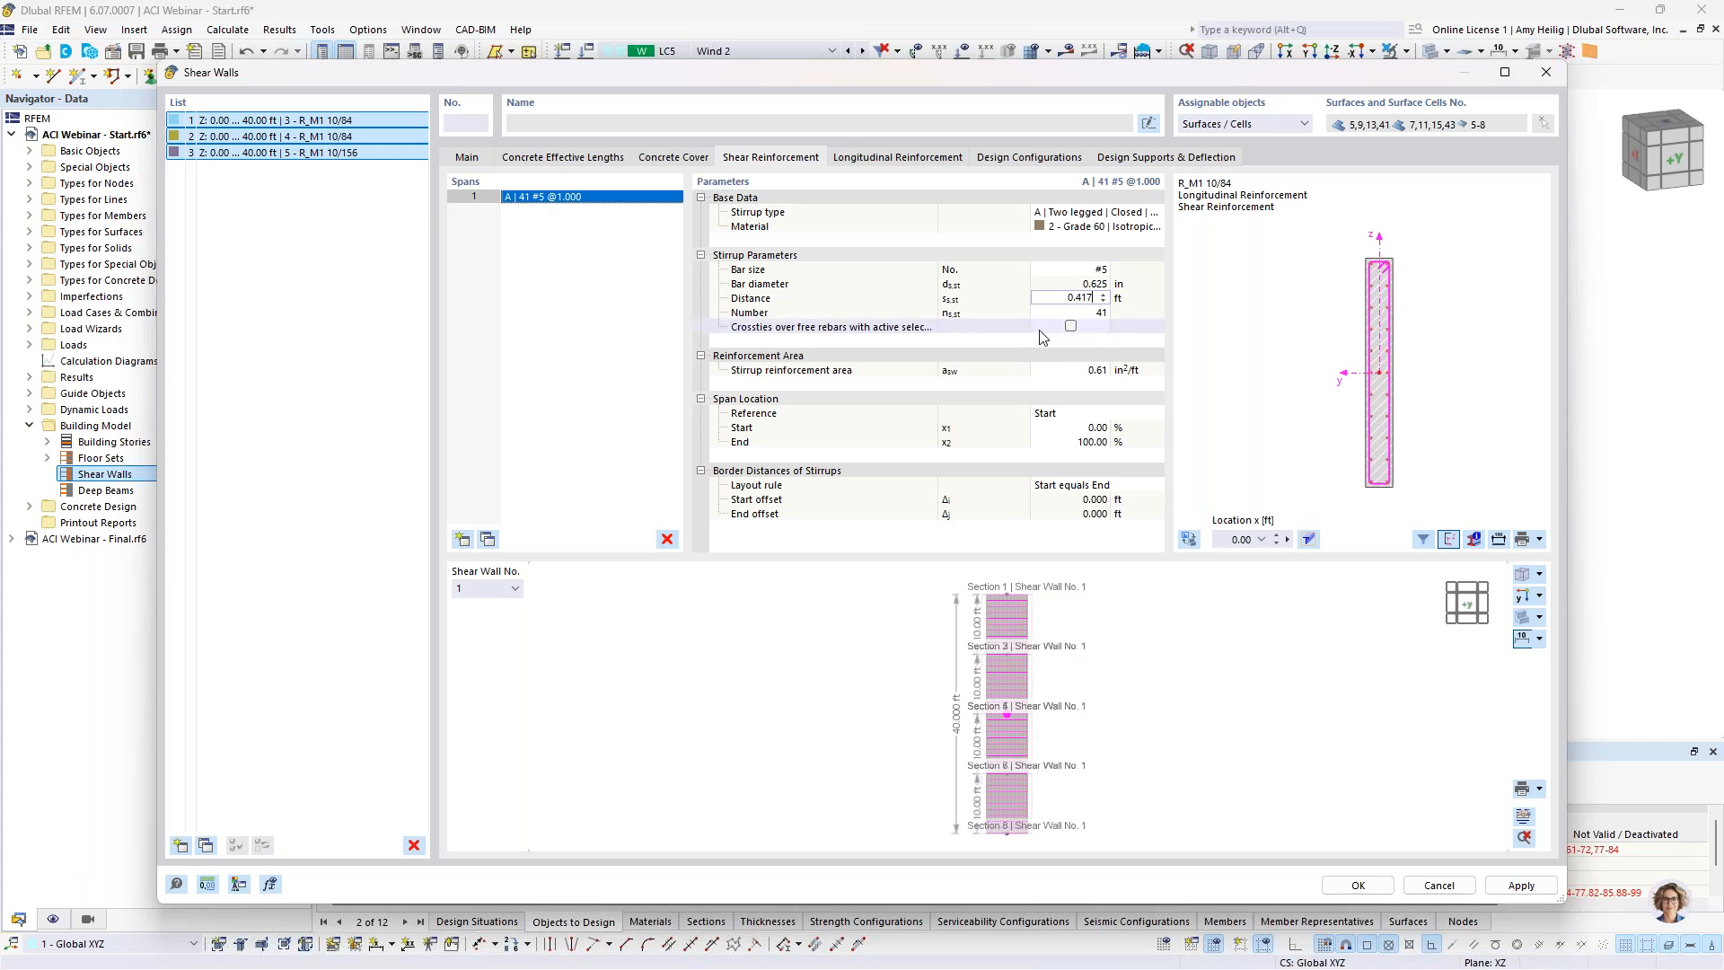
click(1057, 315)
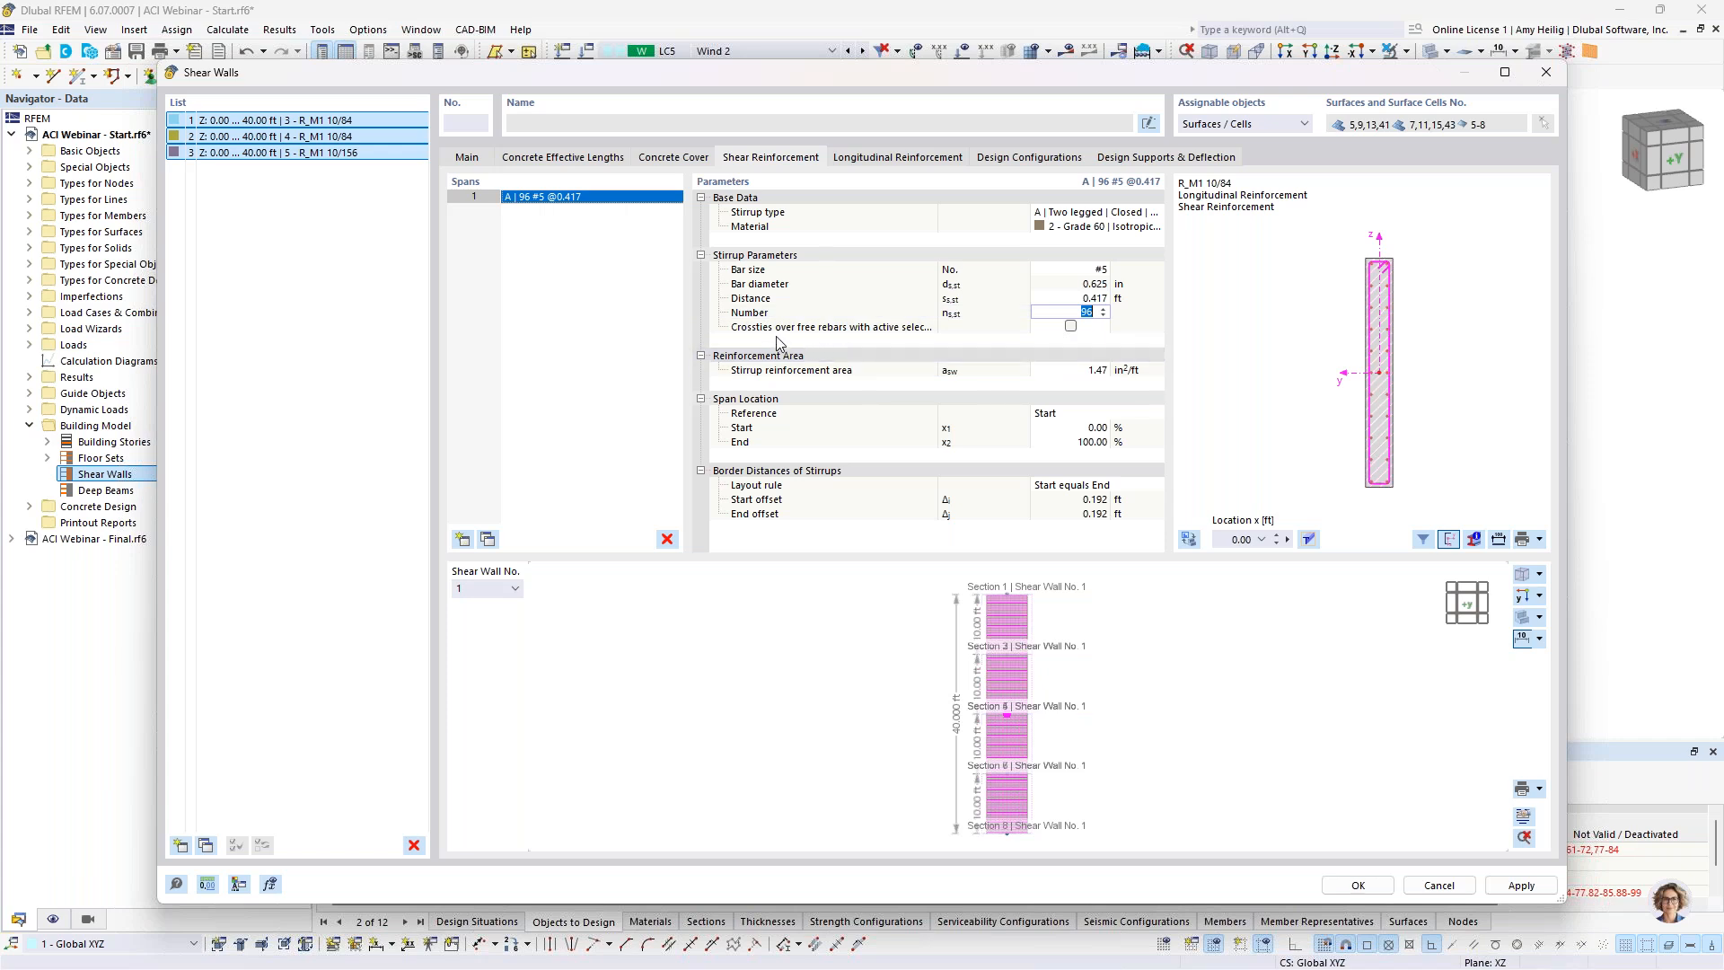
Step: Activate crossties over free rebars for all three shear walls and inspect them in the section preview
scroll(1418, 301, up, 3)
key(Tab)
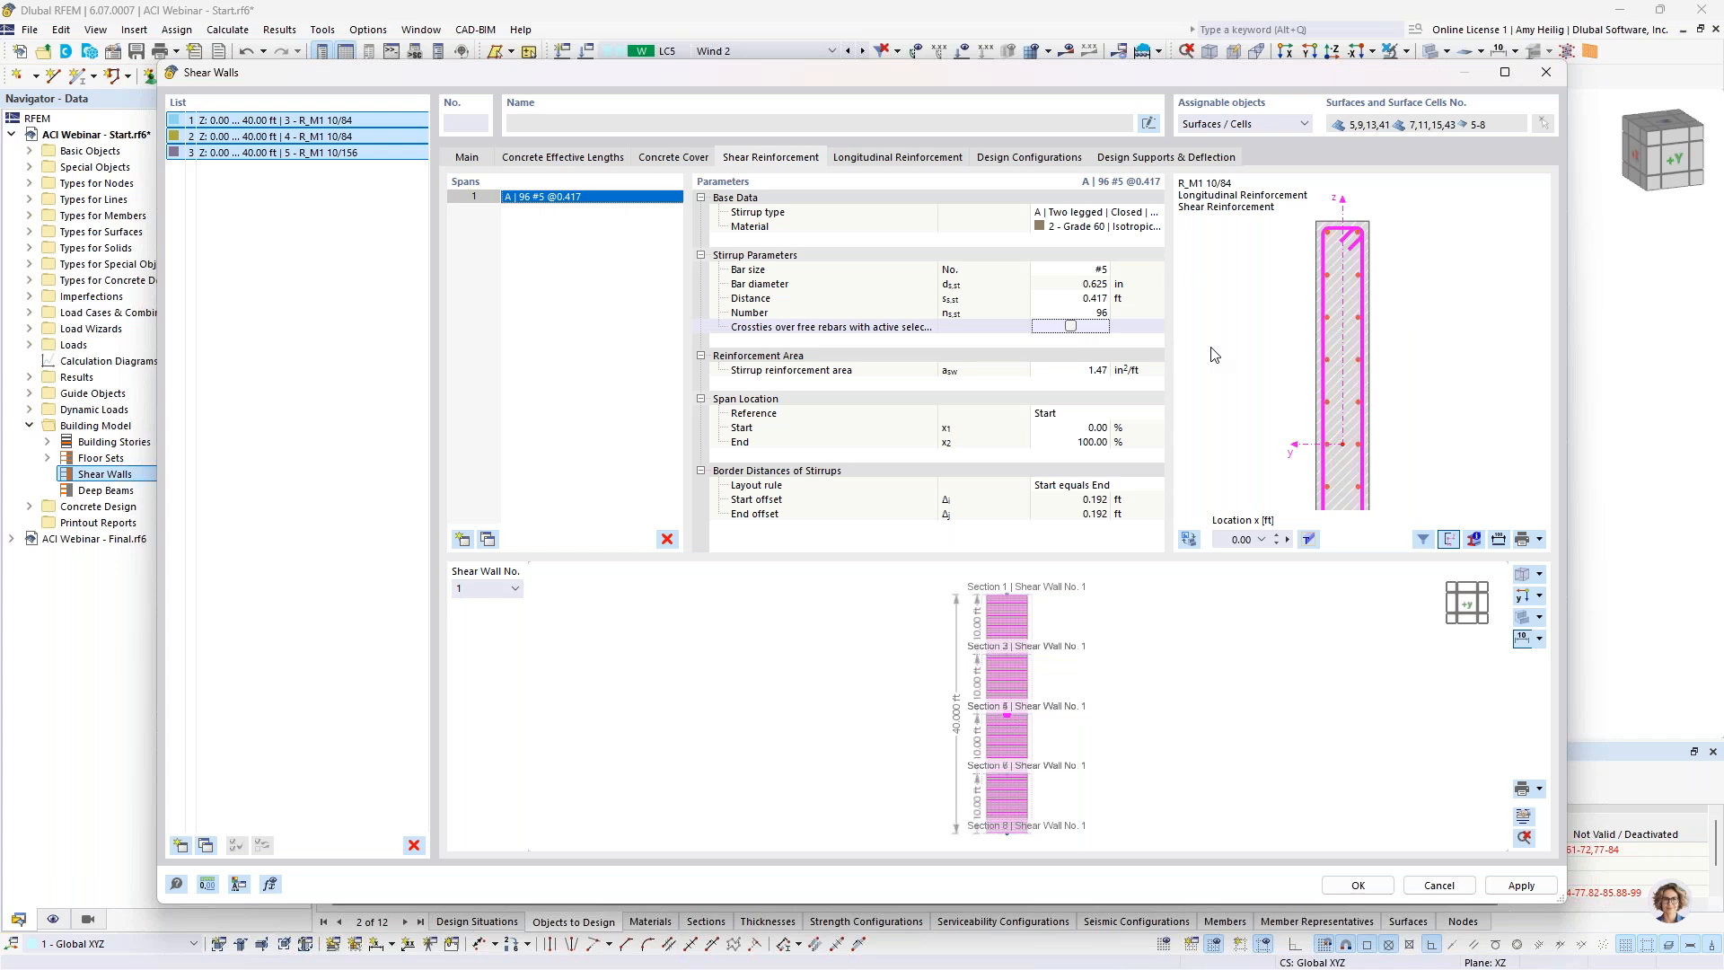
key(space)
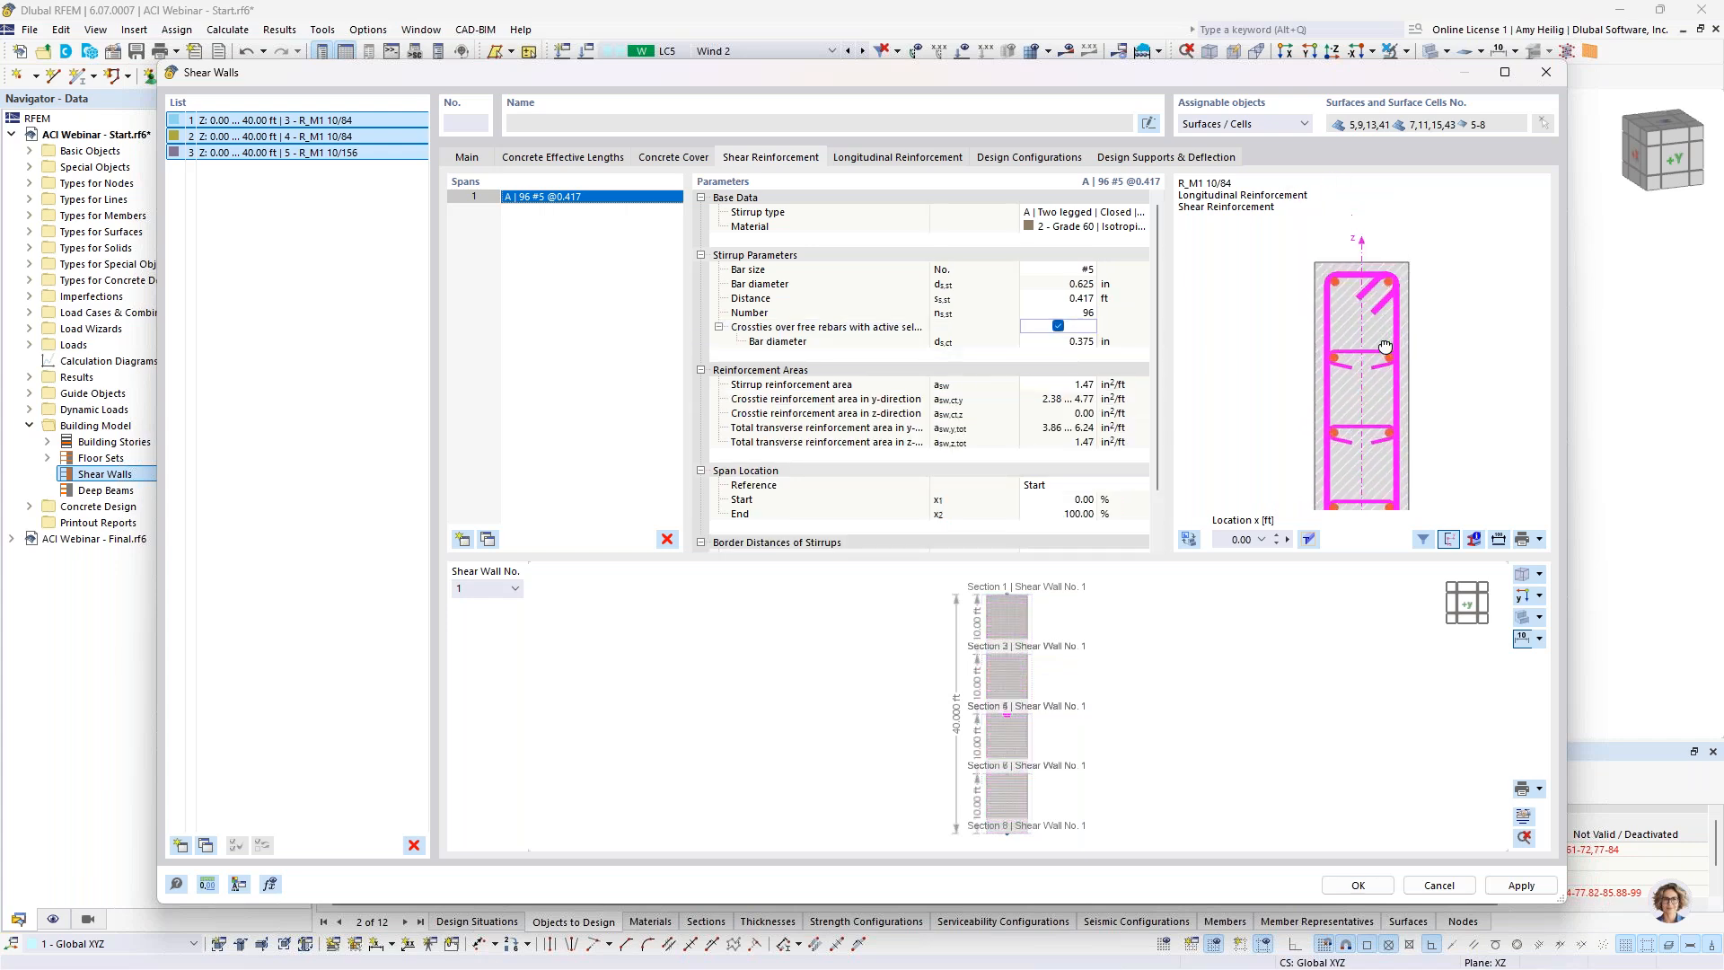
middle_drag(1350, 432, 1355, 396)
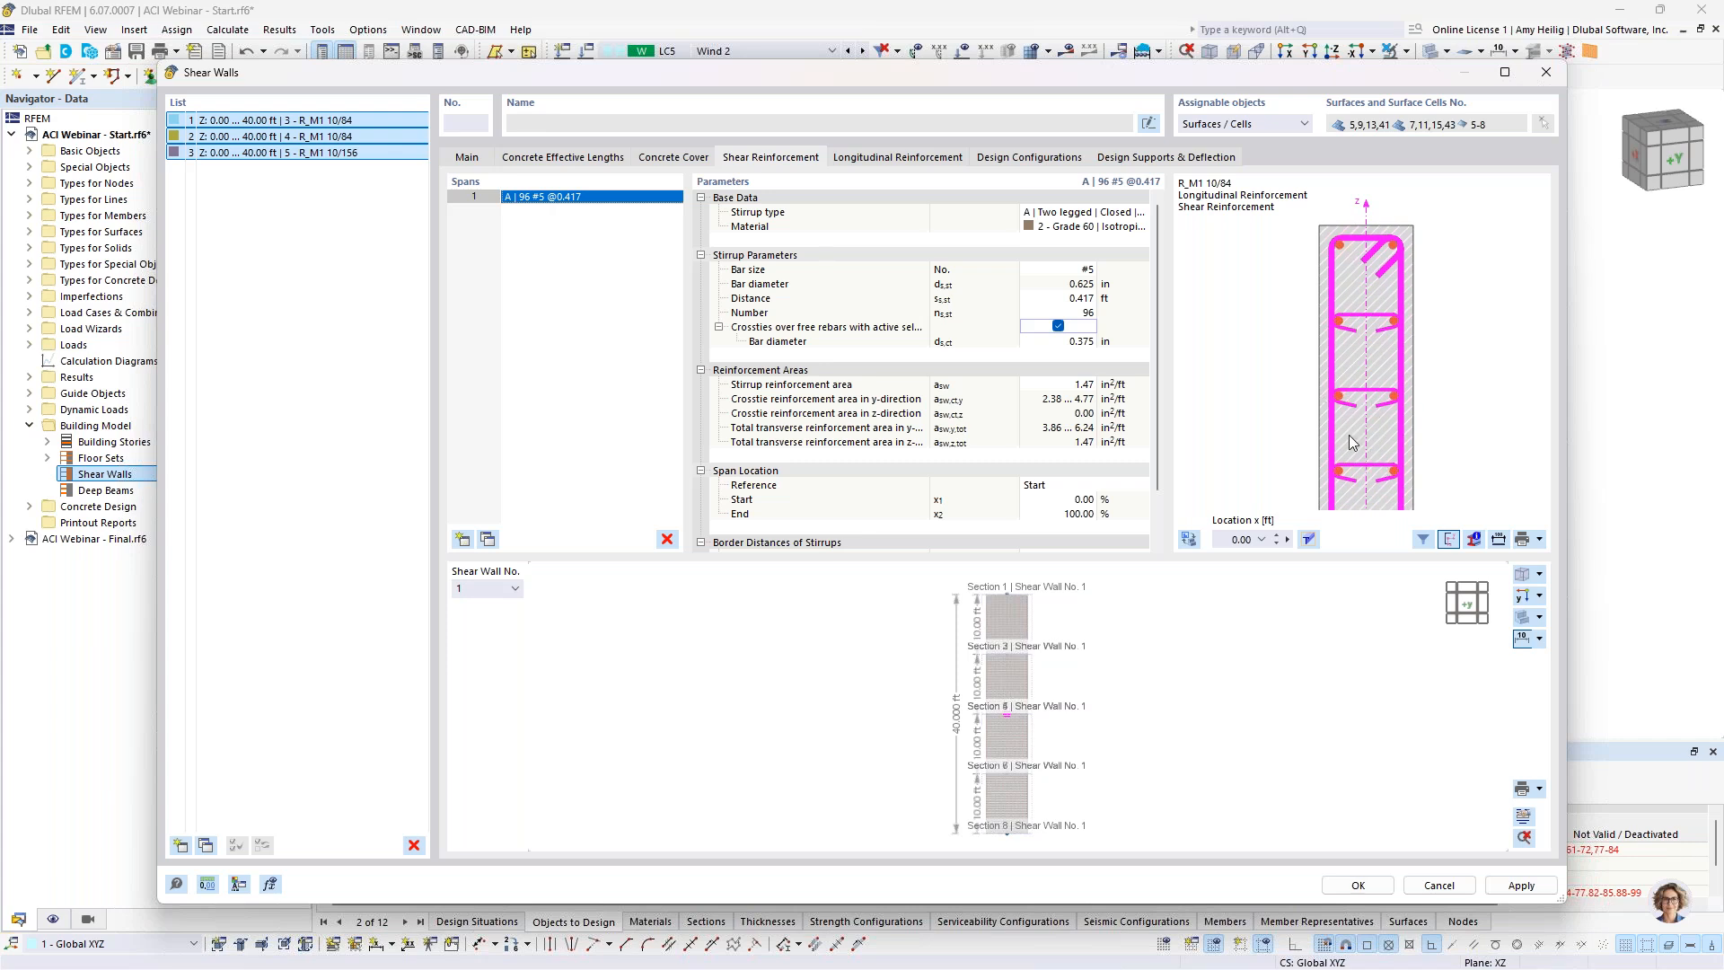
middle_drag(1363, 307, 1333, 395)
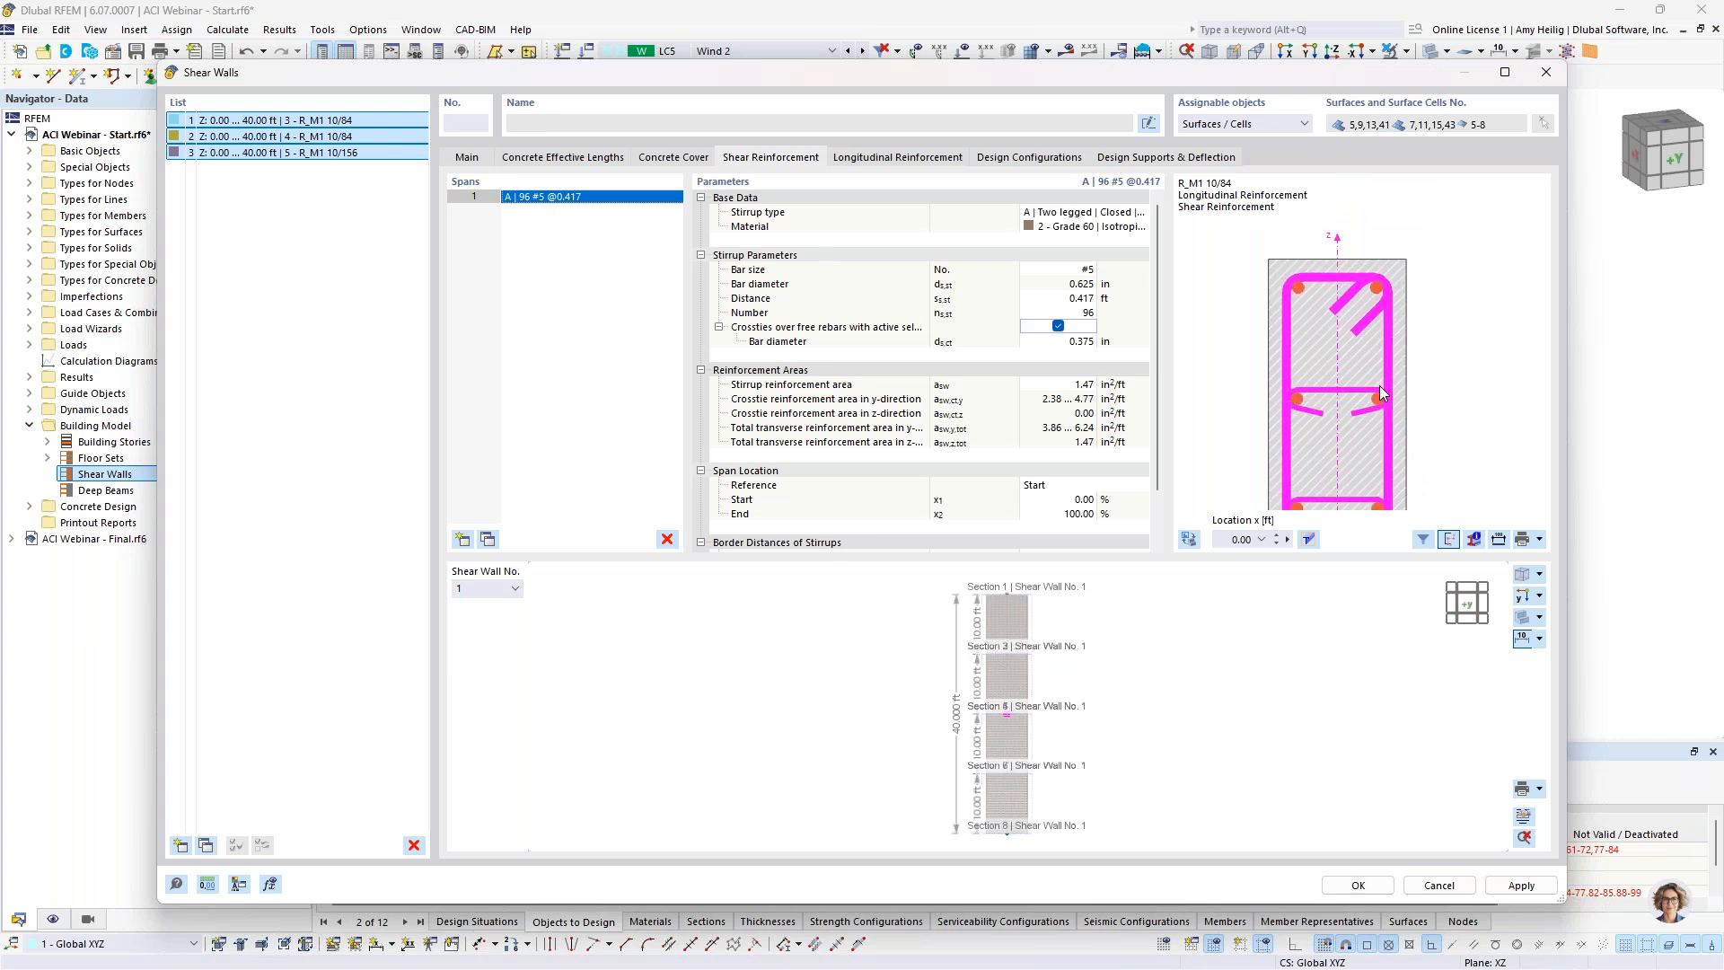
click(1295, 399)
click(1296, 399)
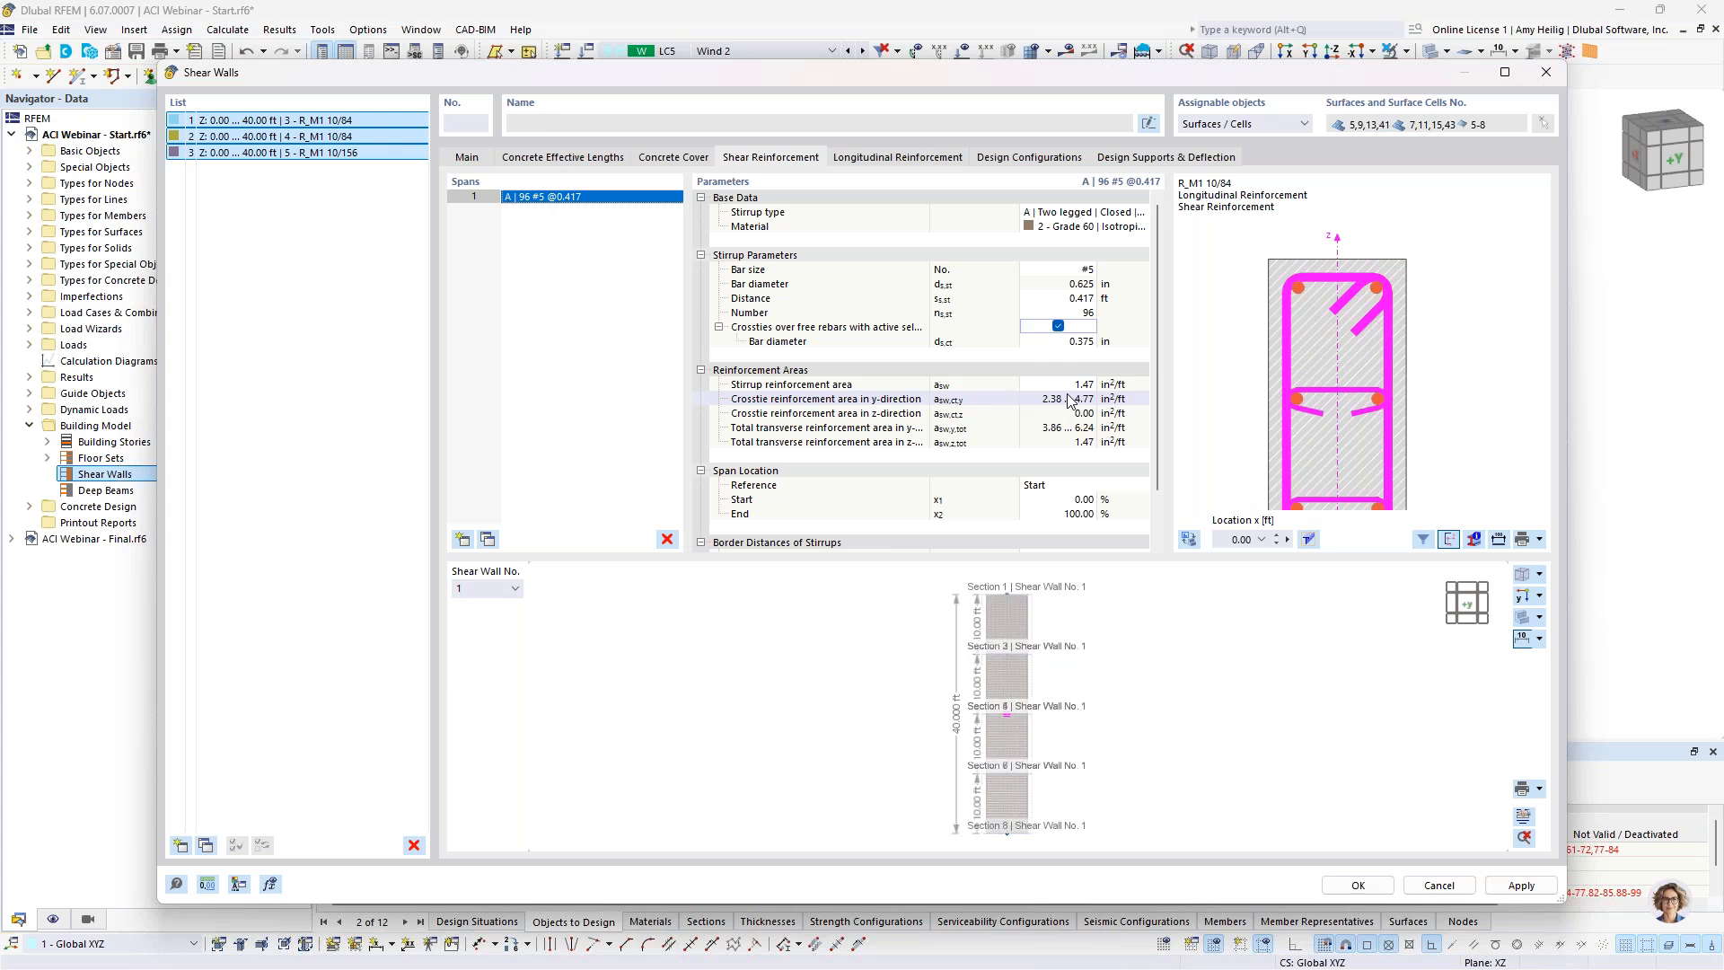
Step: Create a concrete design support 10 in wide, not an inner support, for the start of all three shear walls
click(1133, 160)
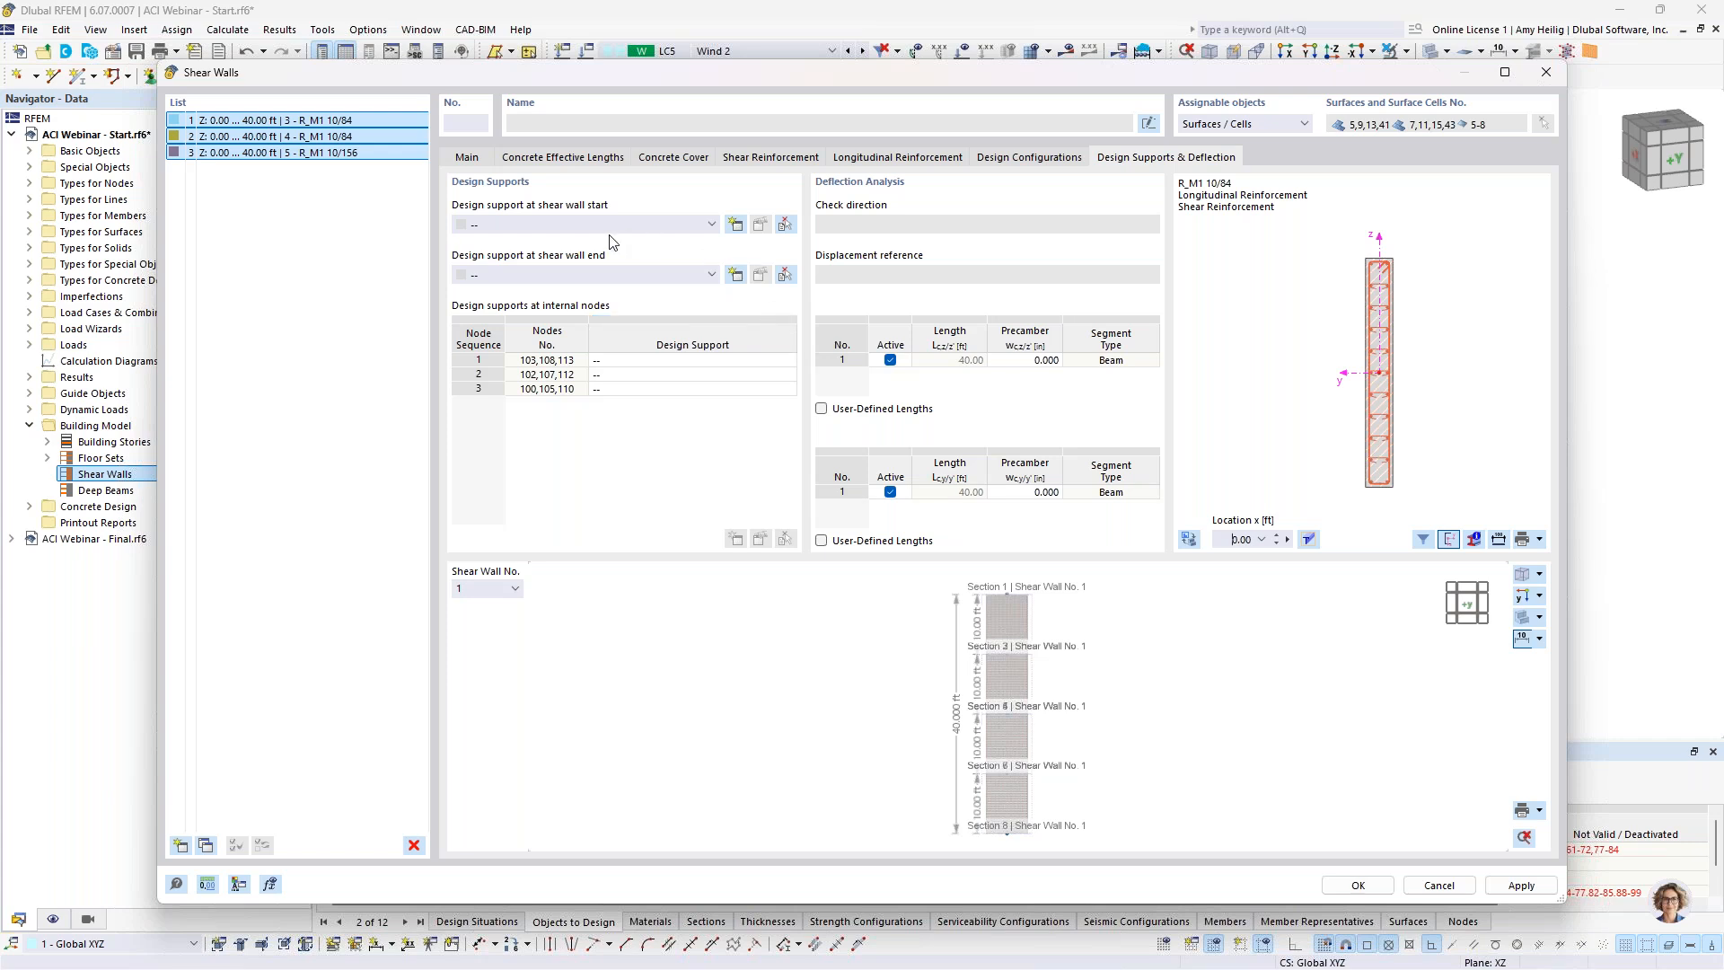
click(736, 225)
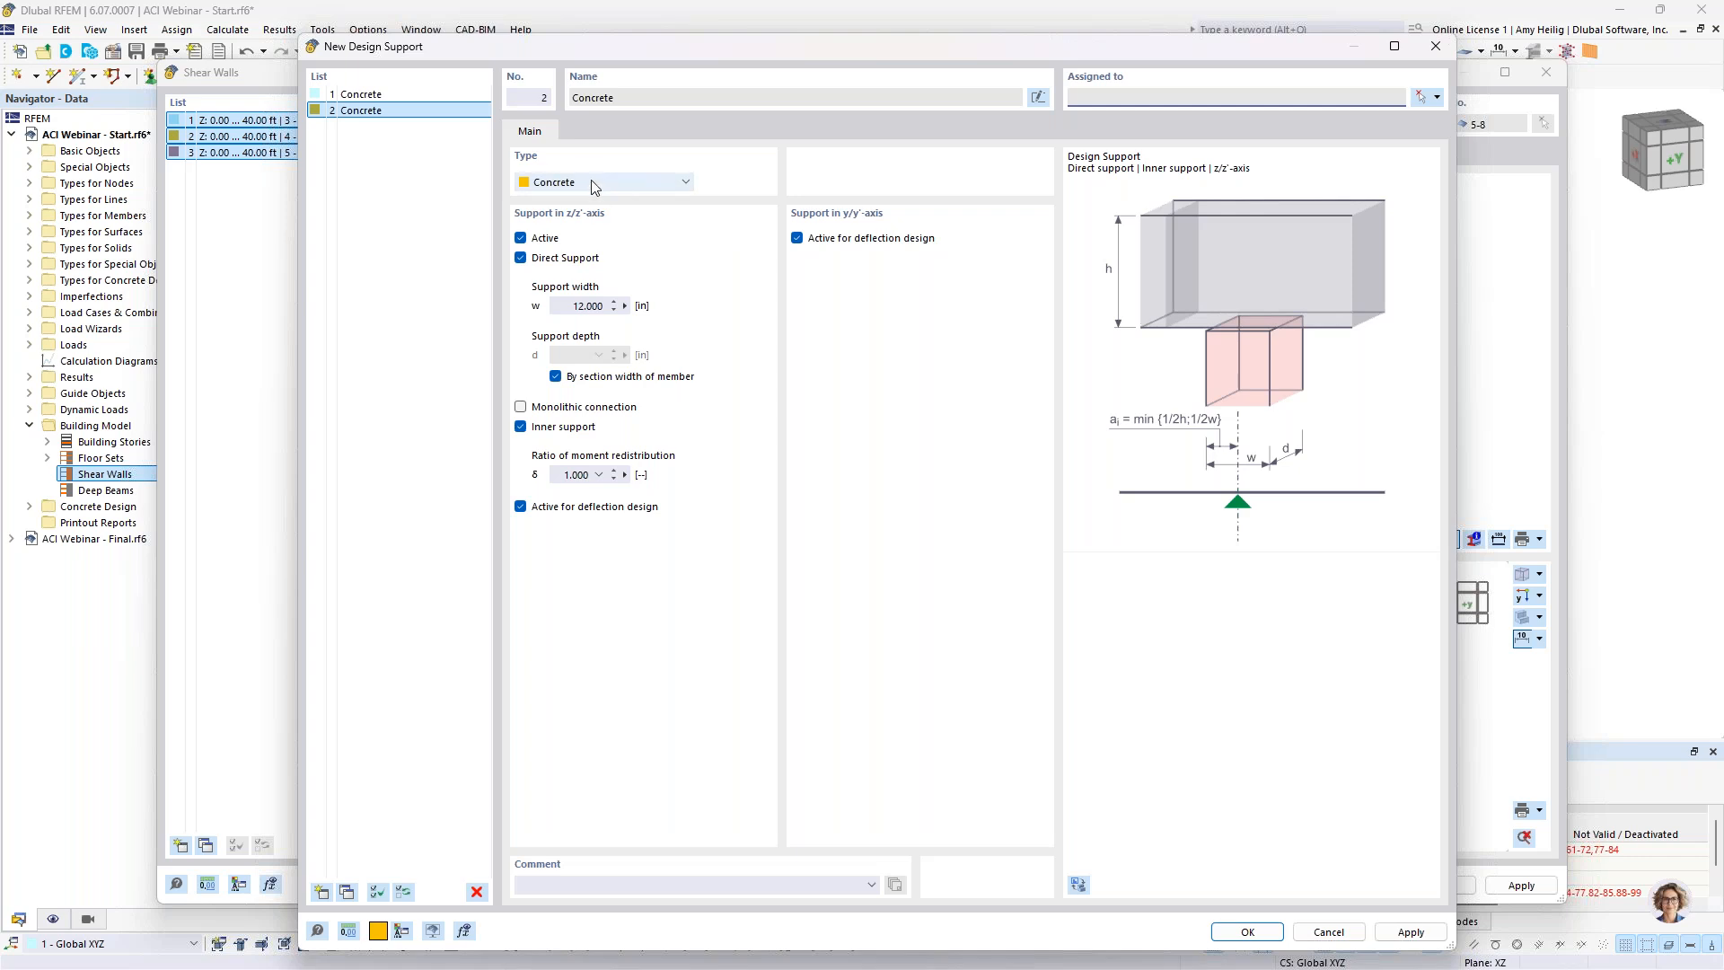
double_click(583, 306)
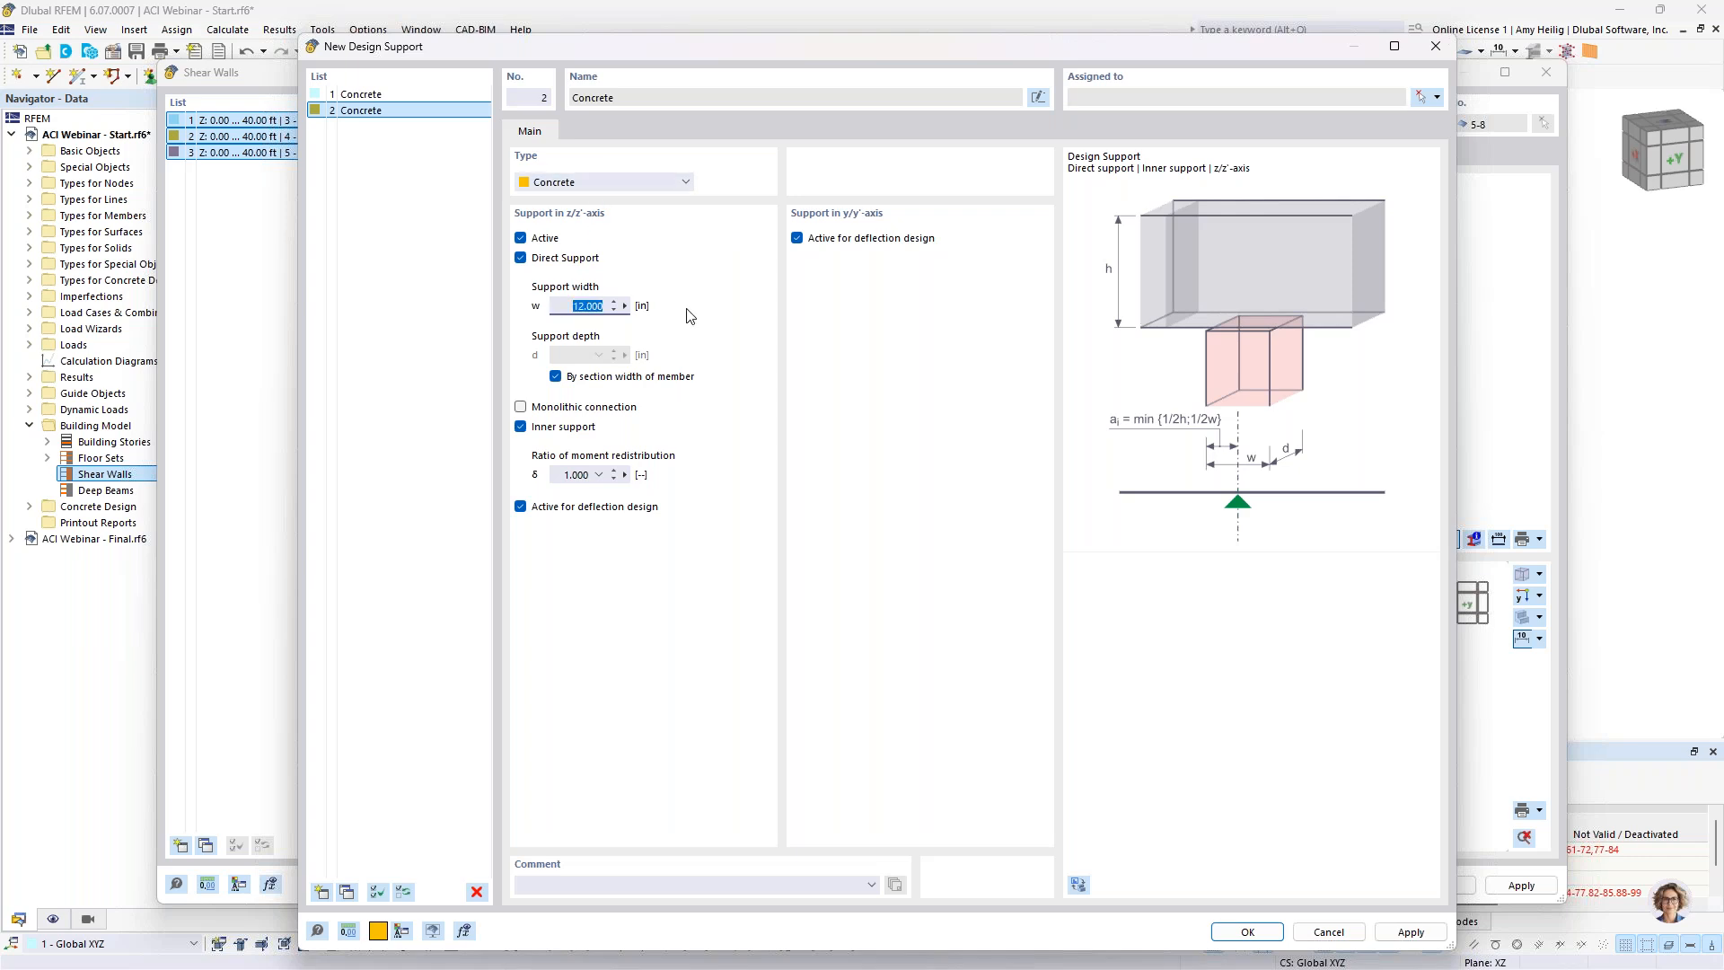
text(10)
click(520, 428)
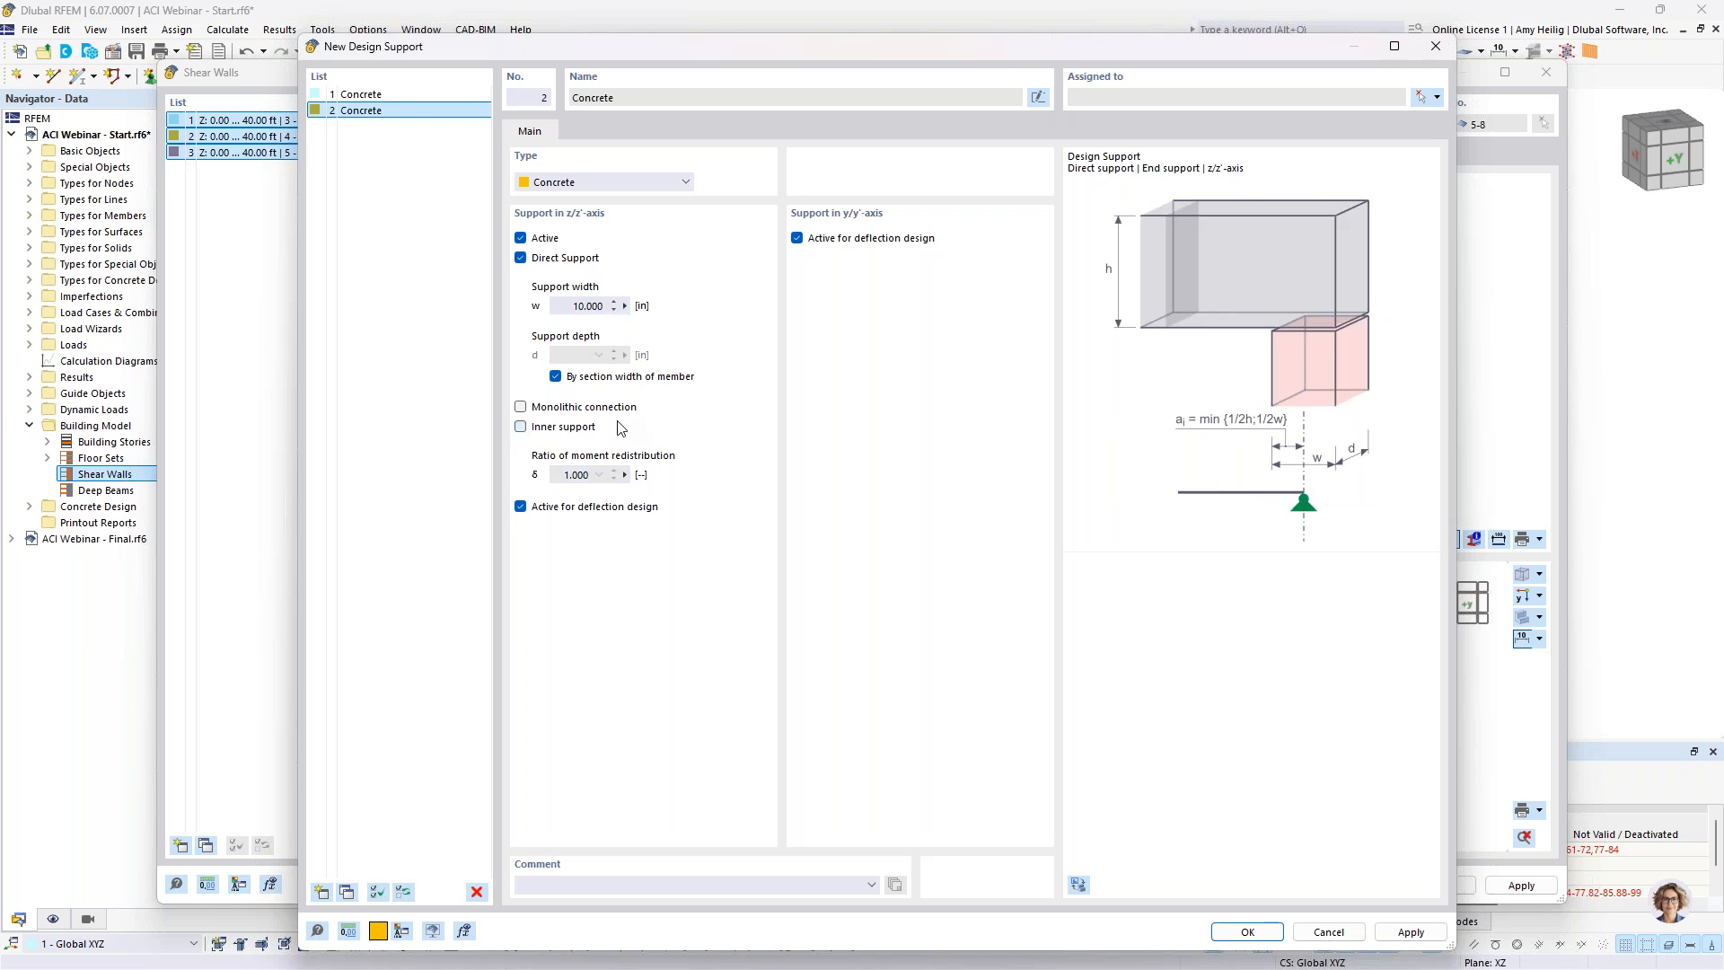
click(1237, 930)
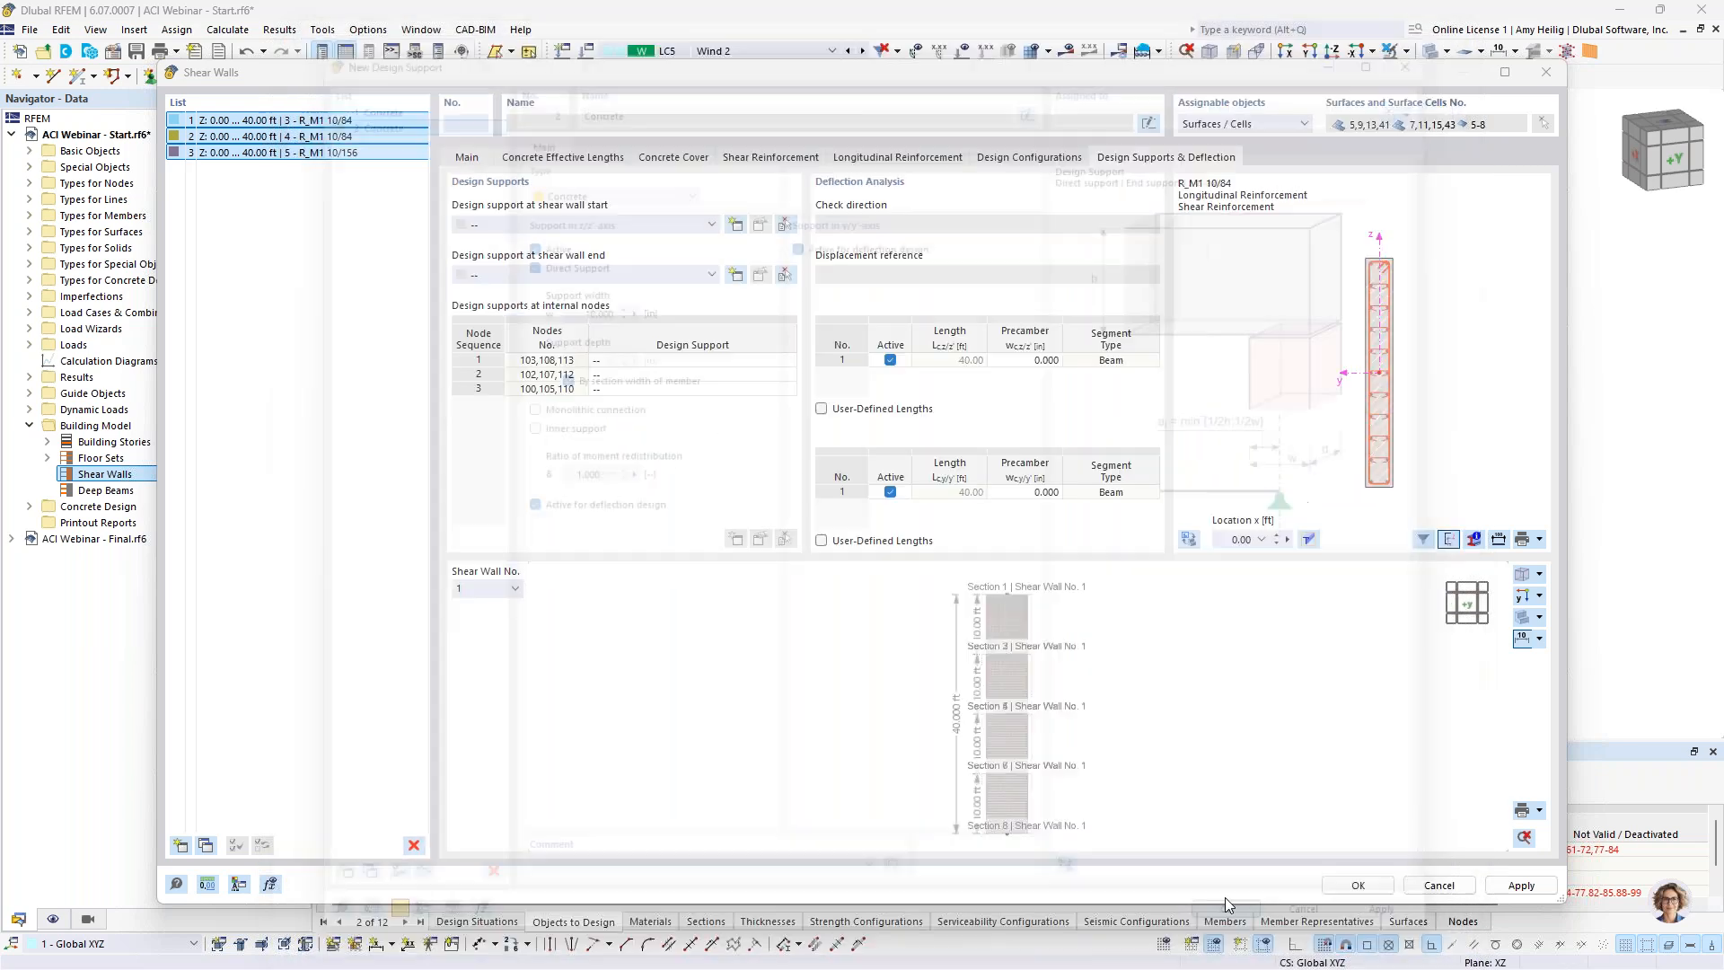
Step: Assign design support 2 - Concrete to the end of all three shear walls and inspect it in the 3D preview
click(616, 275)
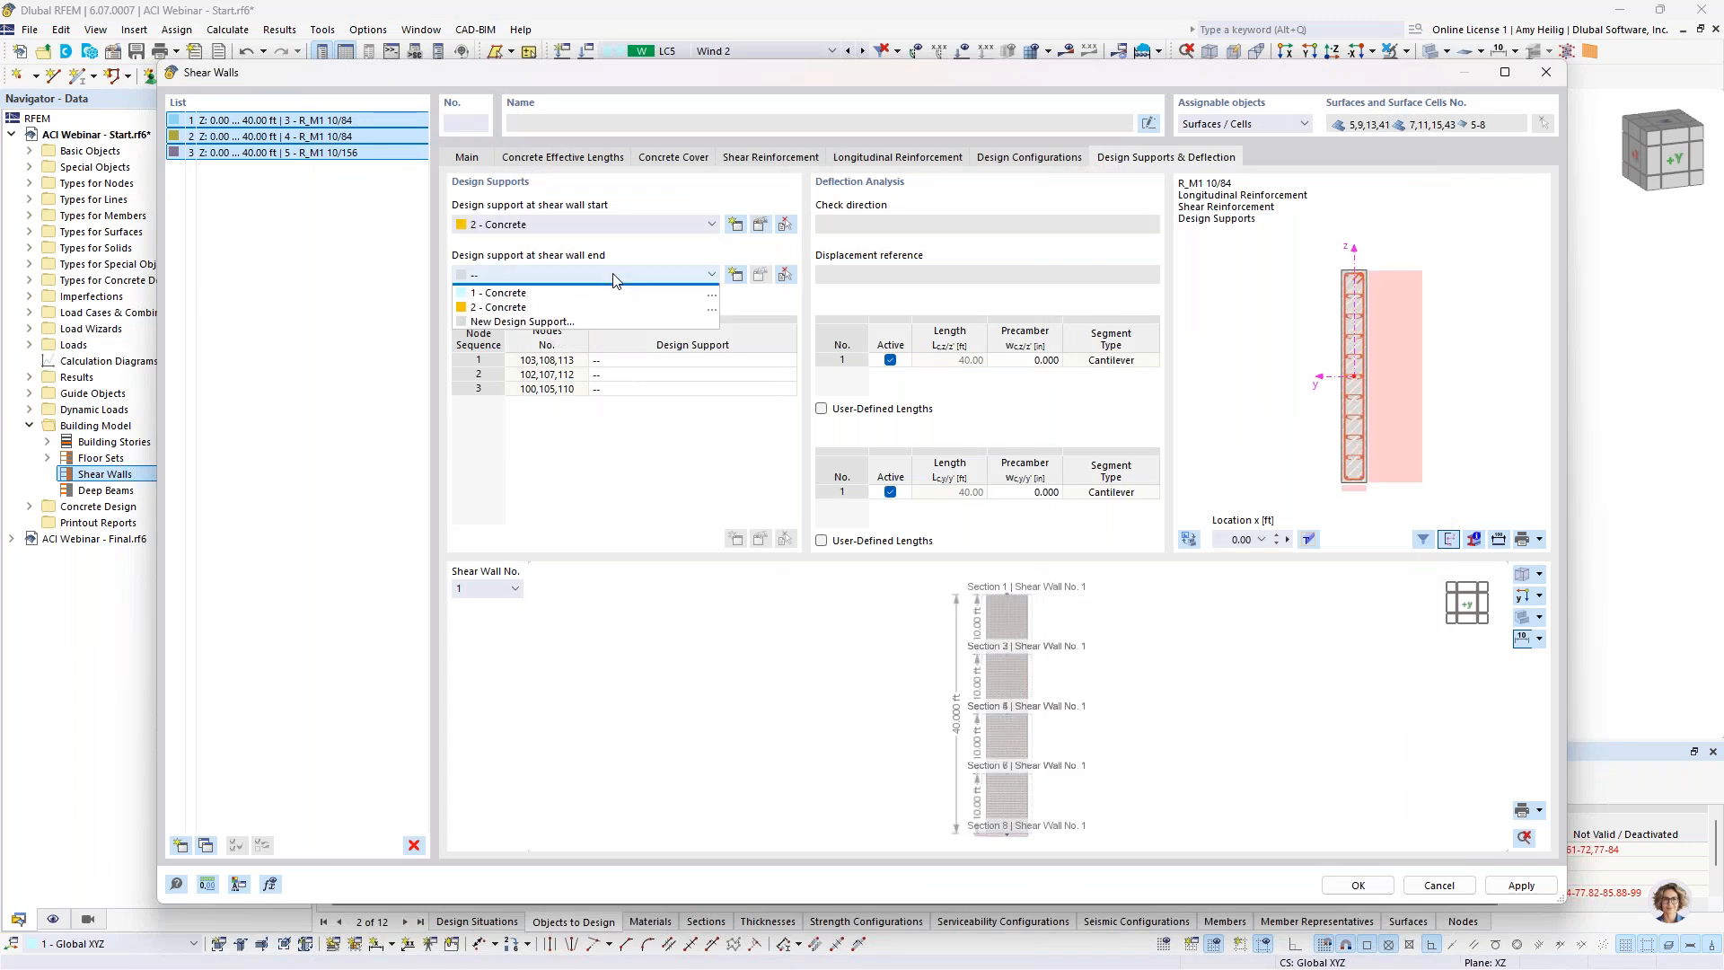
click(597, 321)
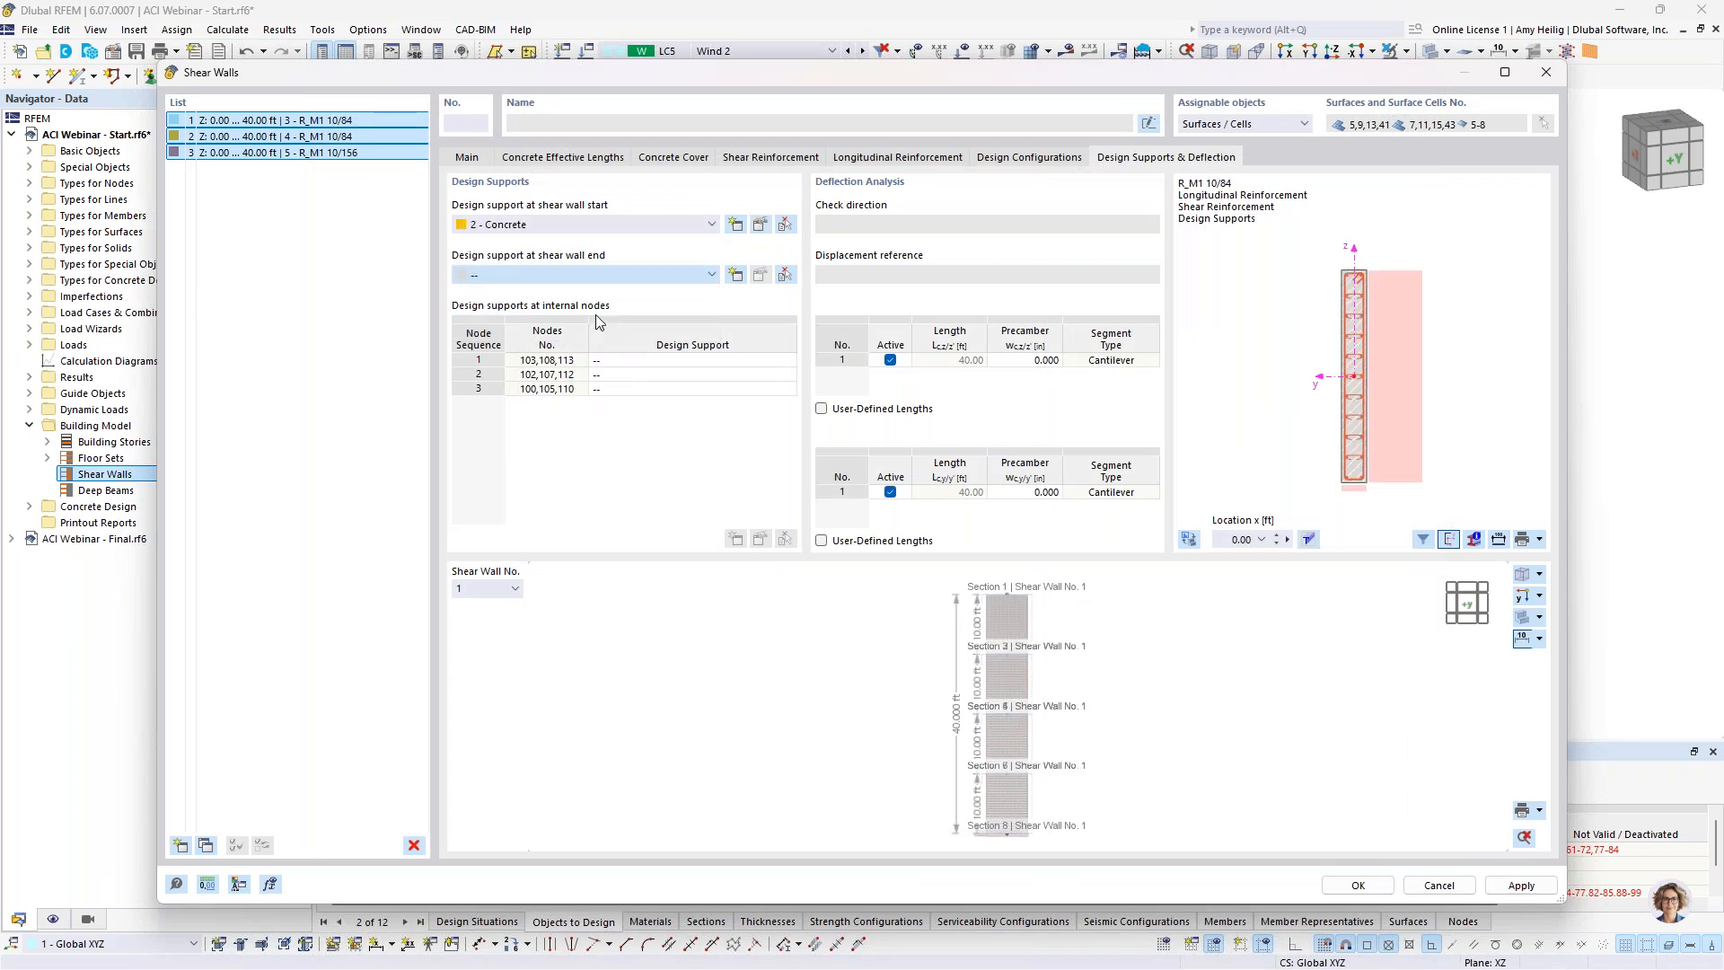
middle_drag(1013, 643, 1113, 712)
scroll(1047, 663, up, 6)
scroll(1047, 663, up, 2)
middle_drag(946, 671, 1042, 724)
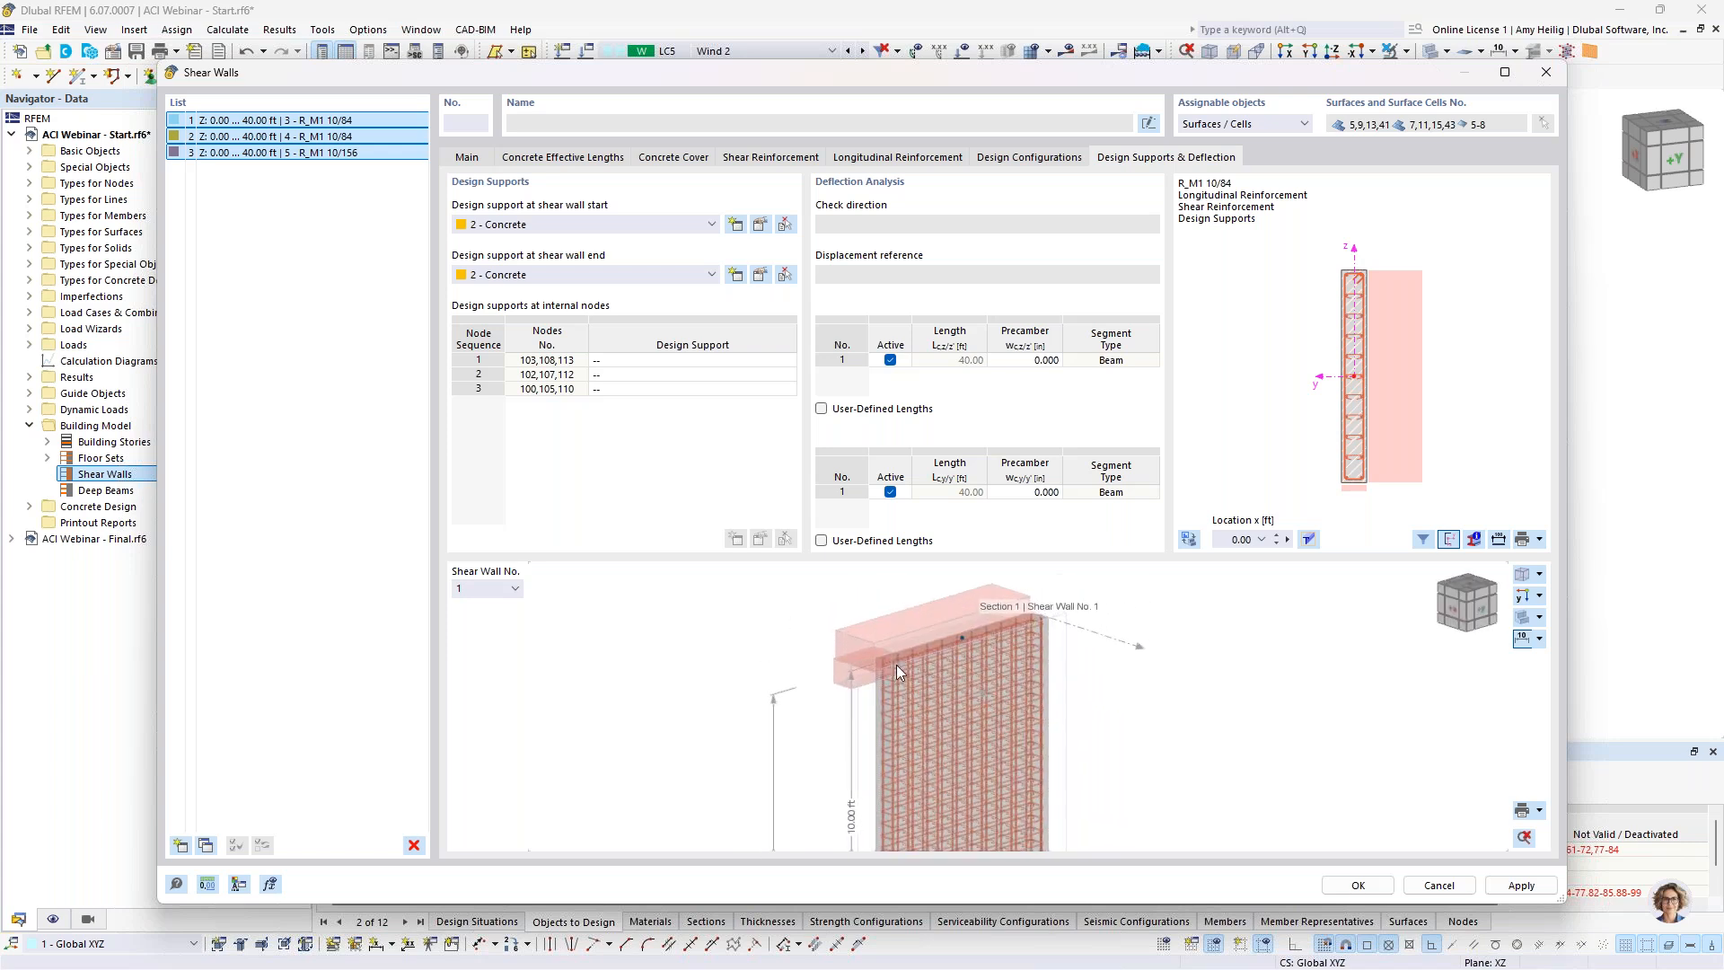
scroll(897, 666, up, 2)
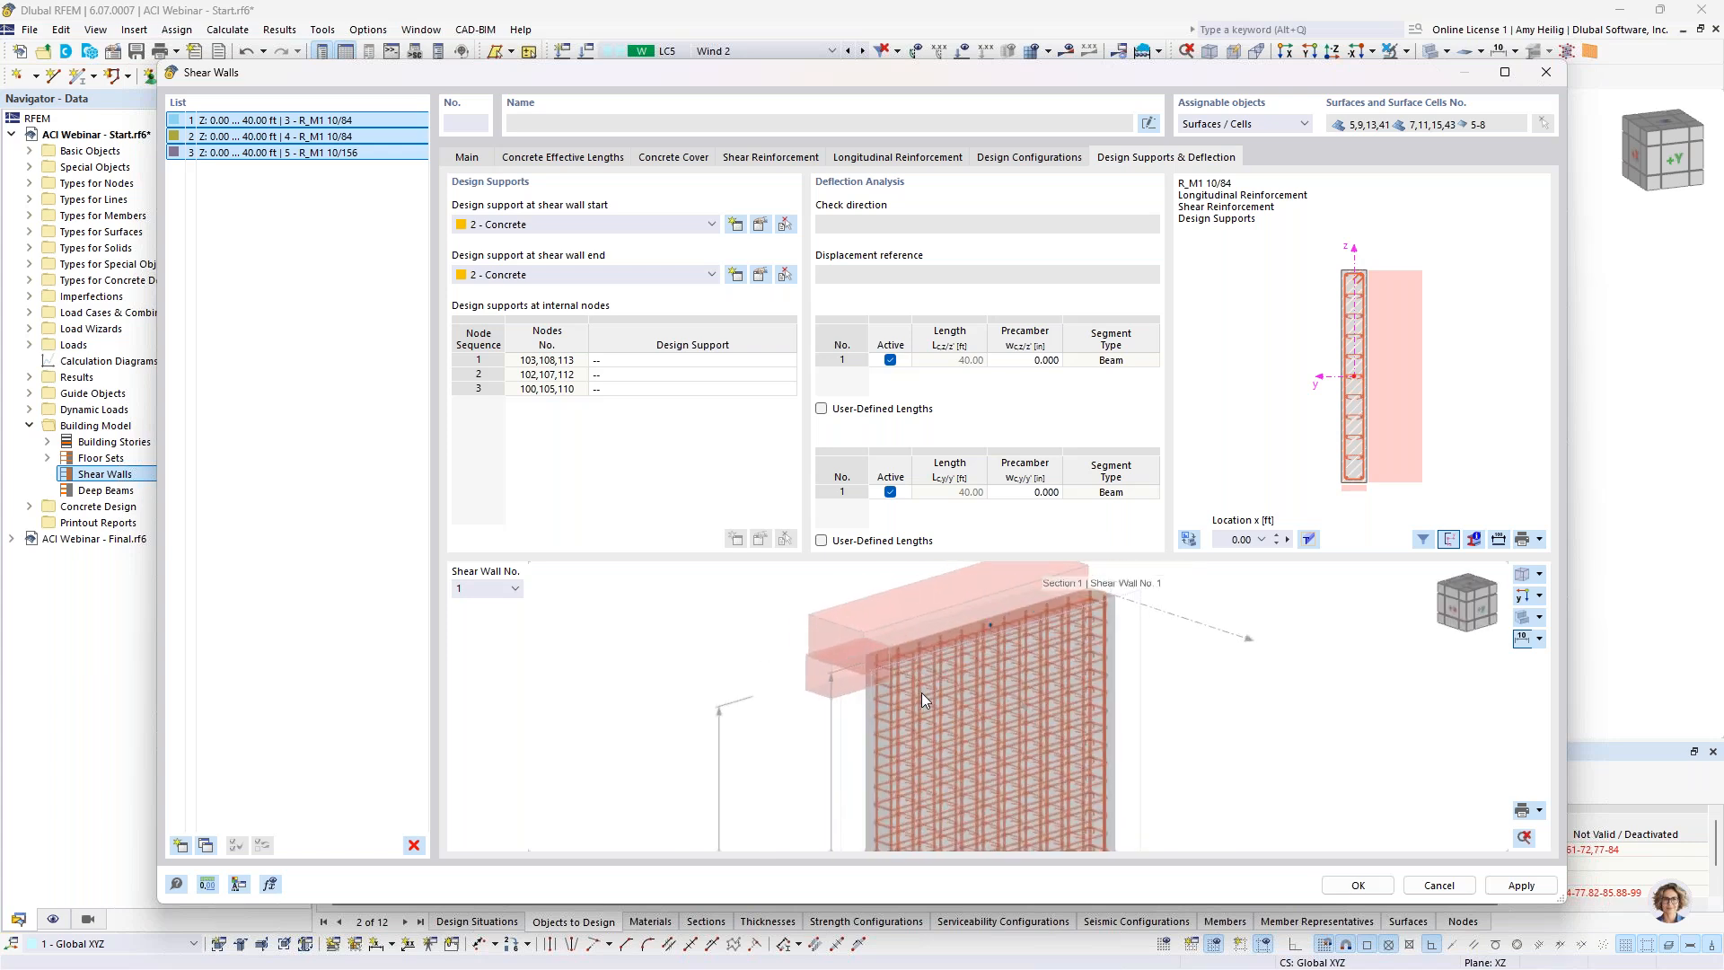
Step: Create a concrete inner design support 10 in wide for the first internal node row of the shear walls
click(687, 360)
click(787, 360)
click(753, 421)
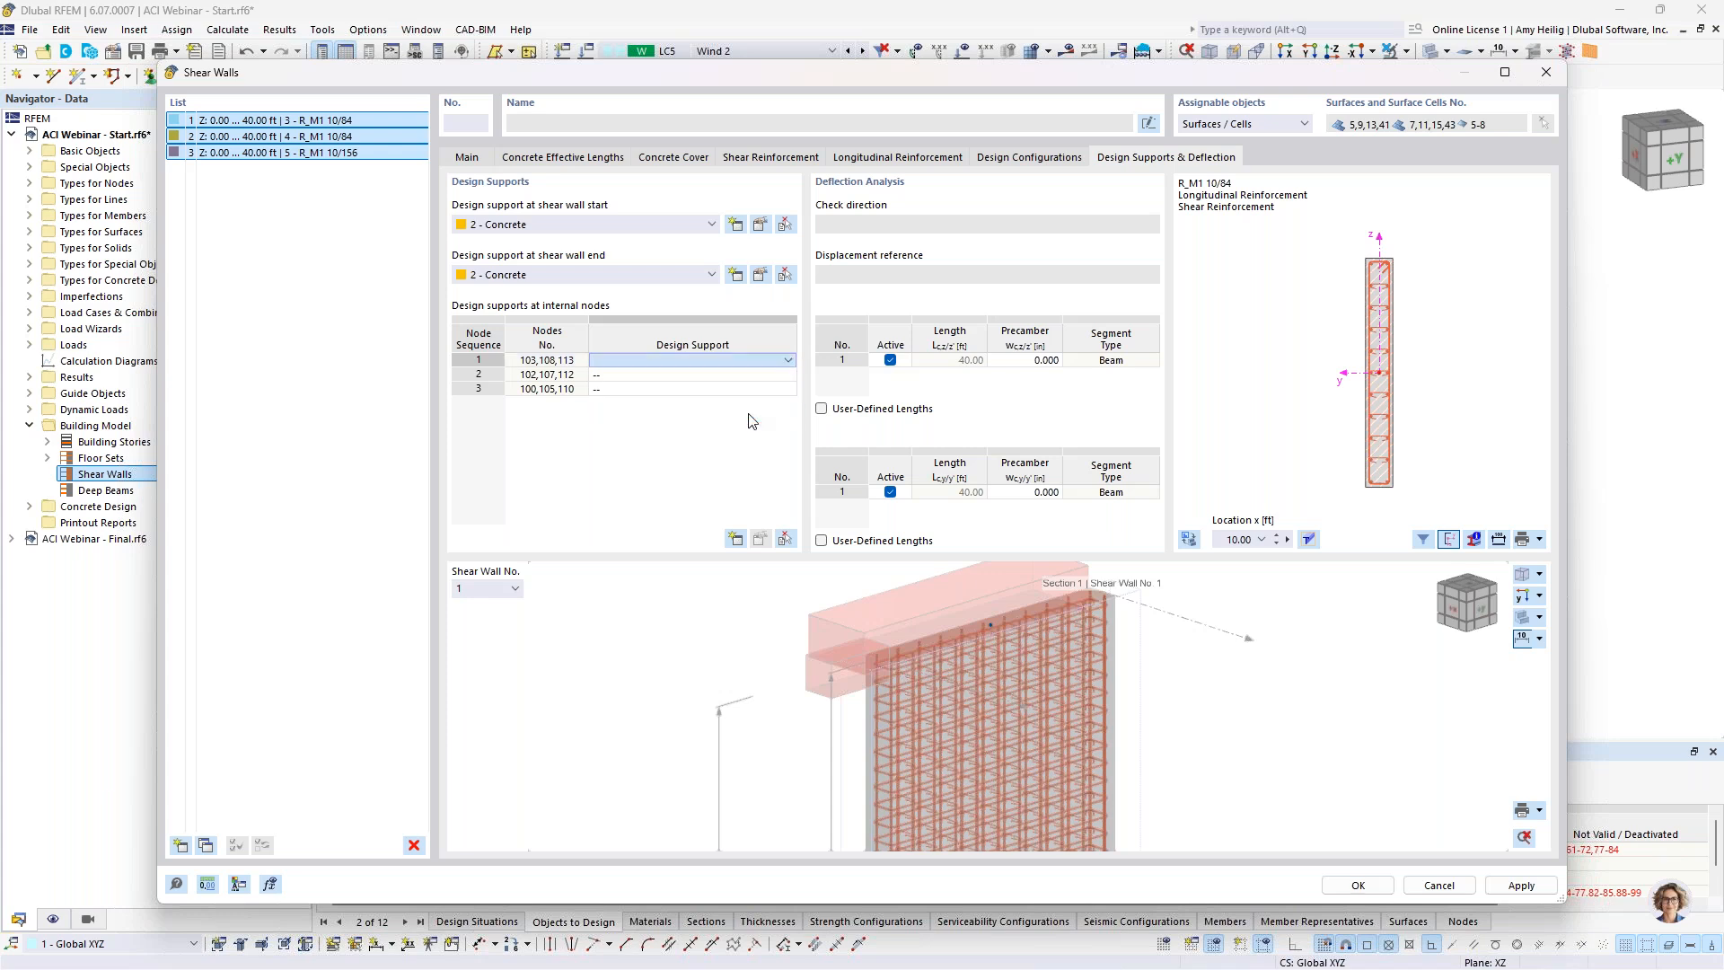
text(10)
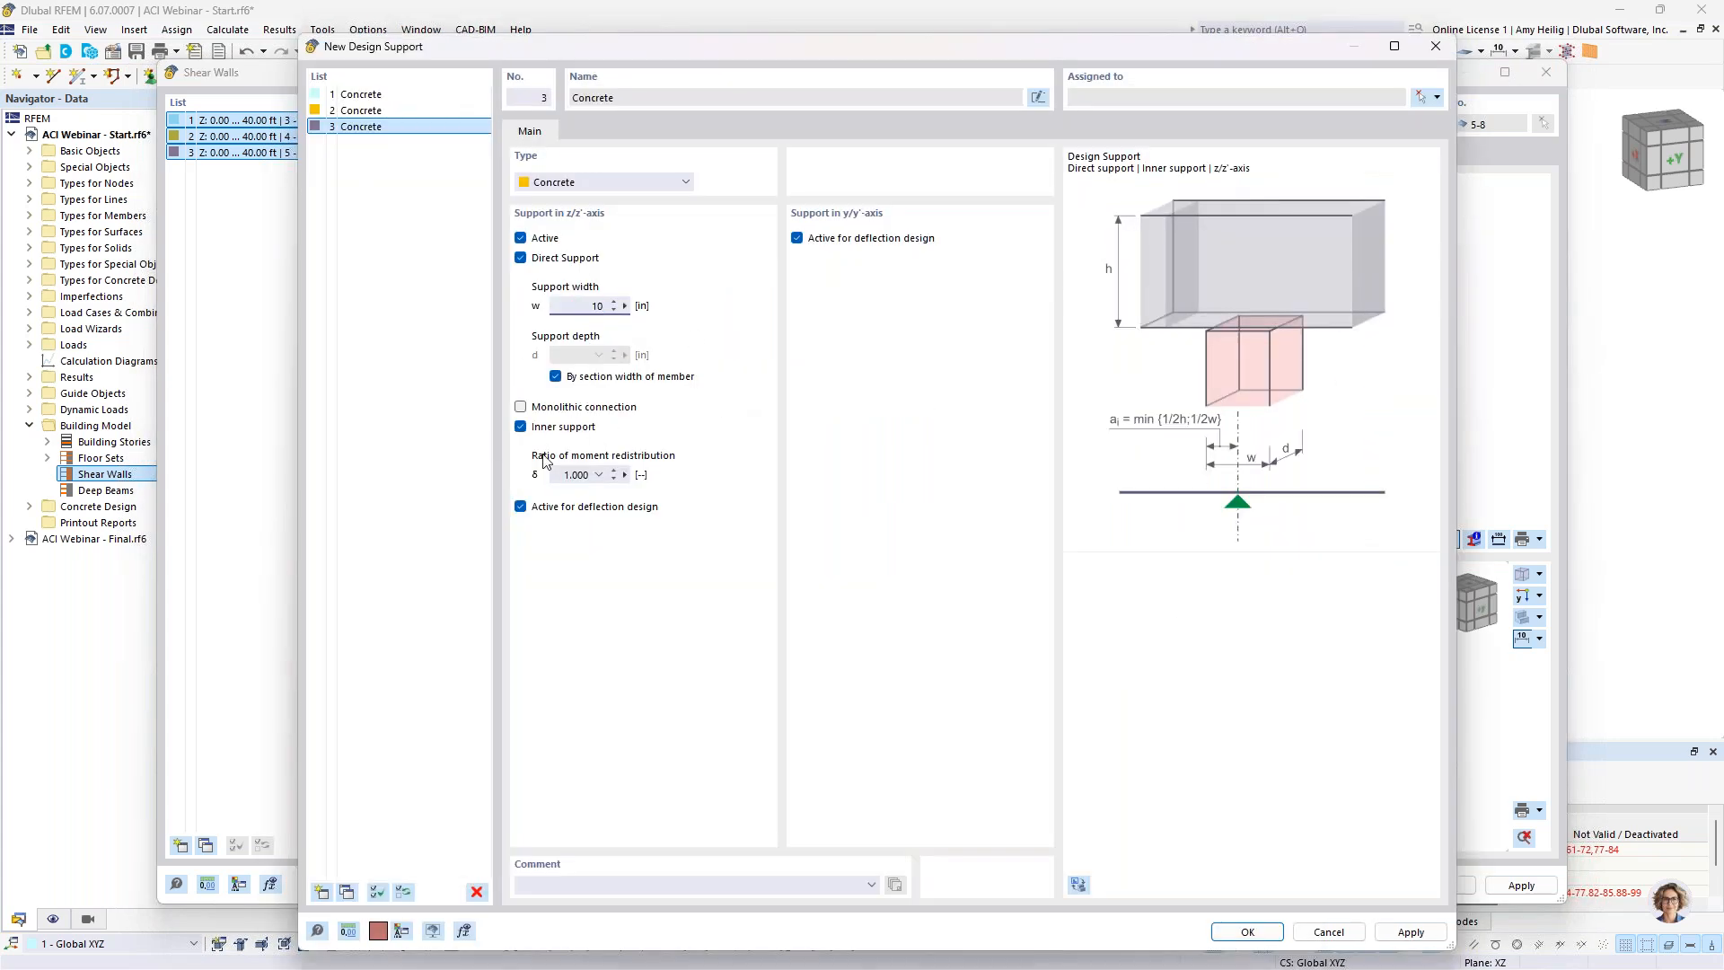
click(1252, 931)
Step: Assign design support 3 - Concrete to the second and third internal node rows of the shear walls
click(669, 375)
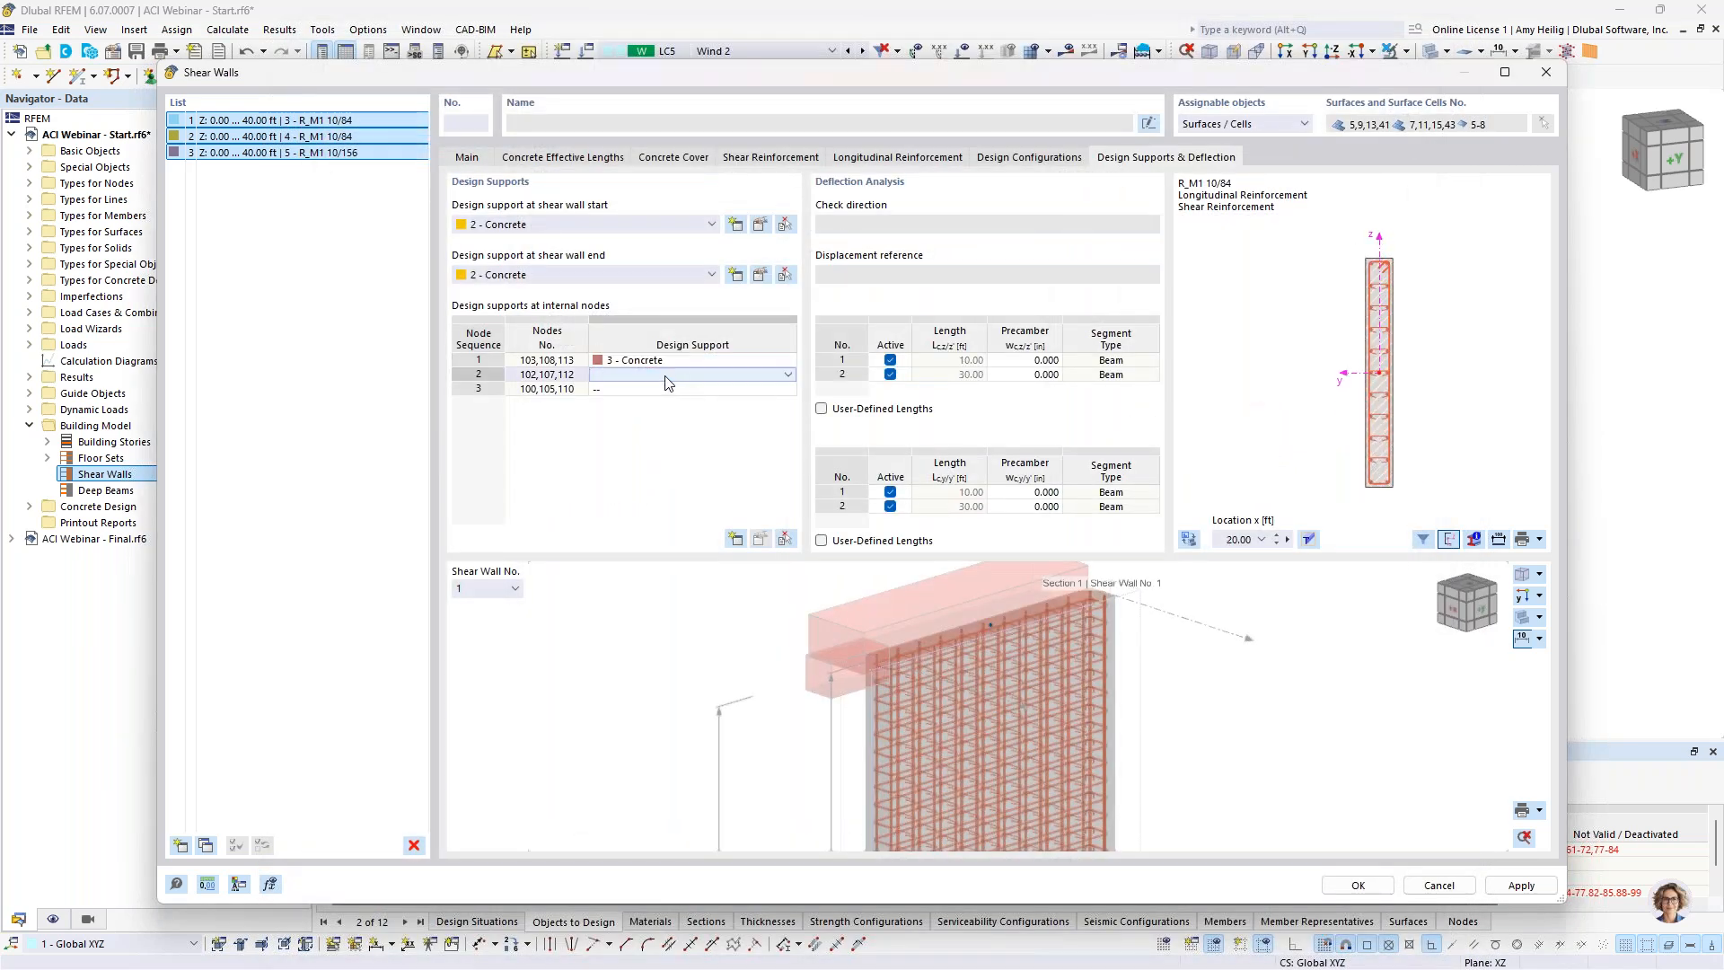
click(779, 375)
click(734, 430)
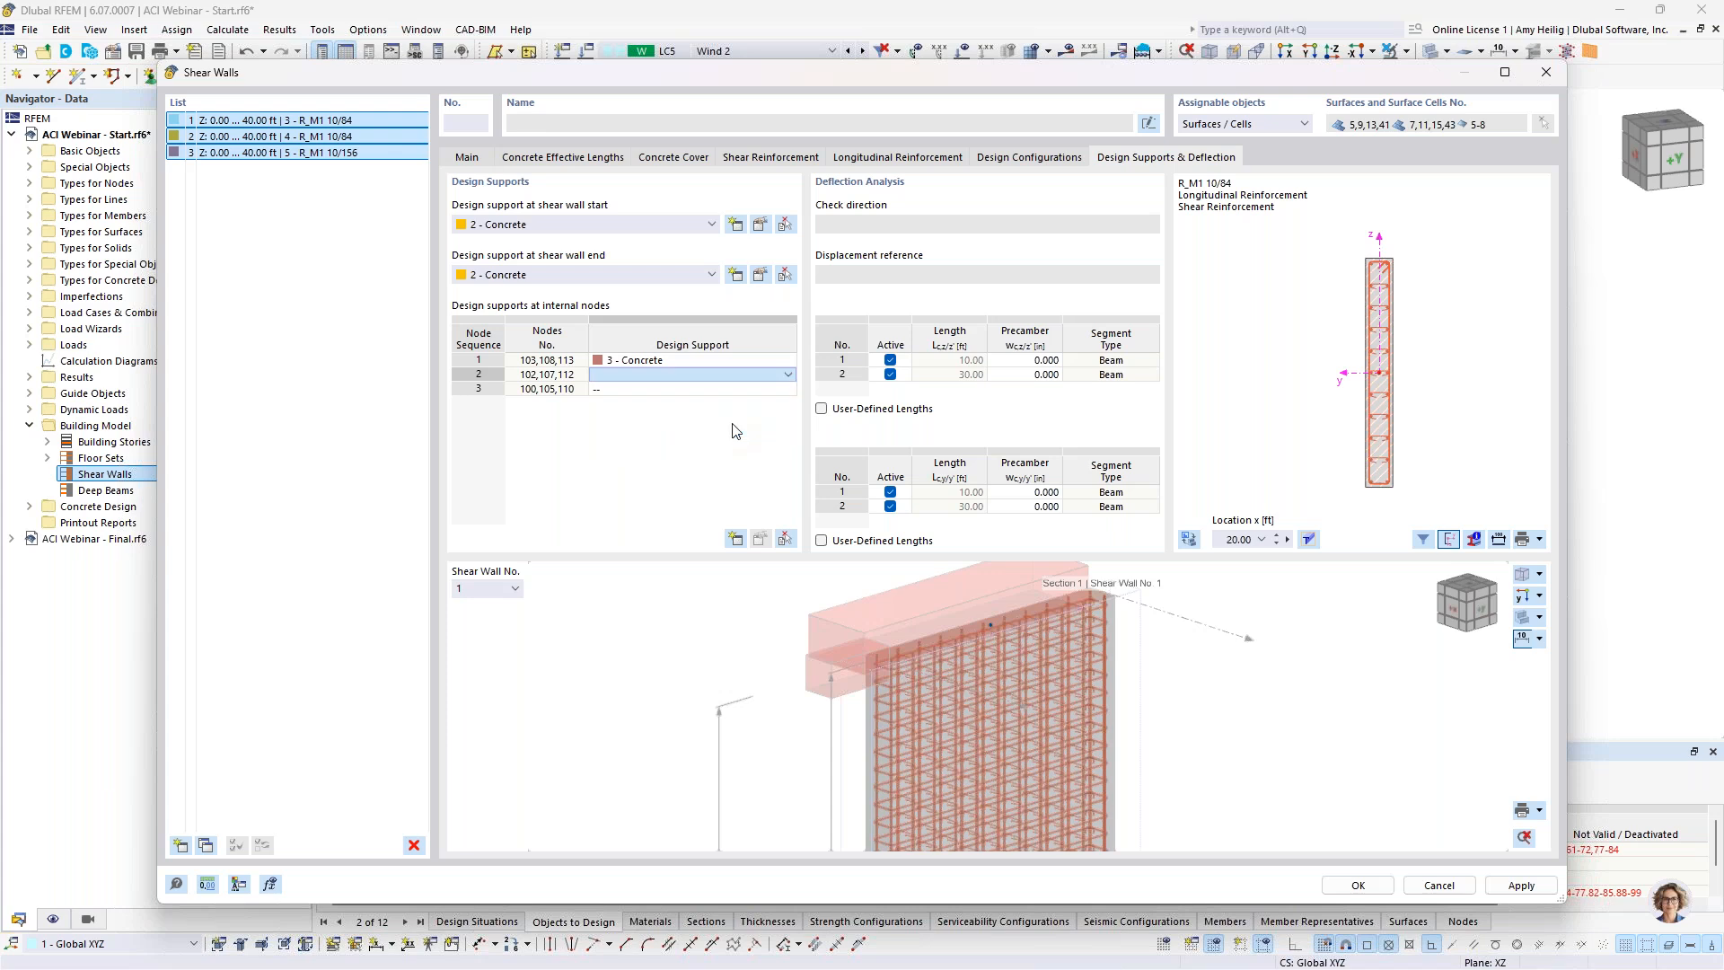
click(700, 390)
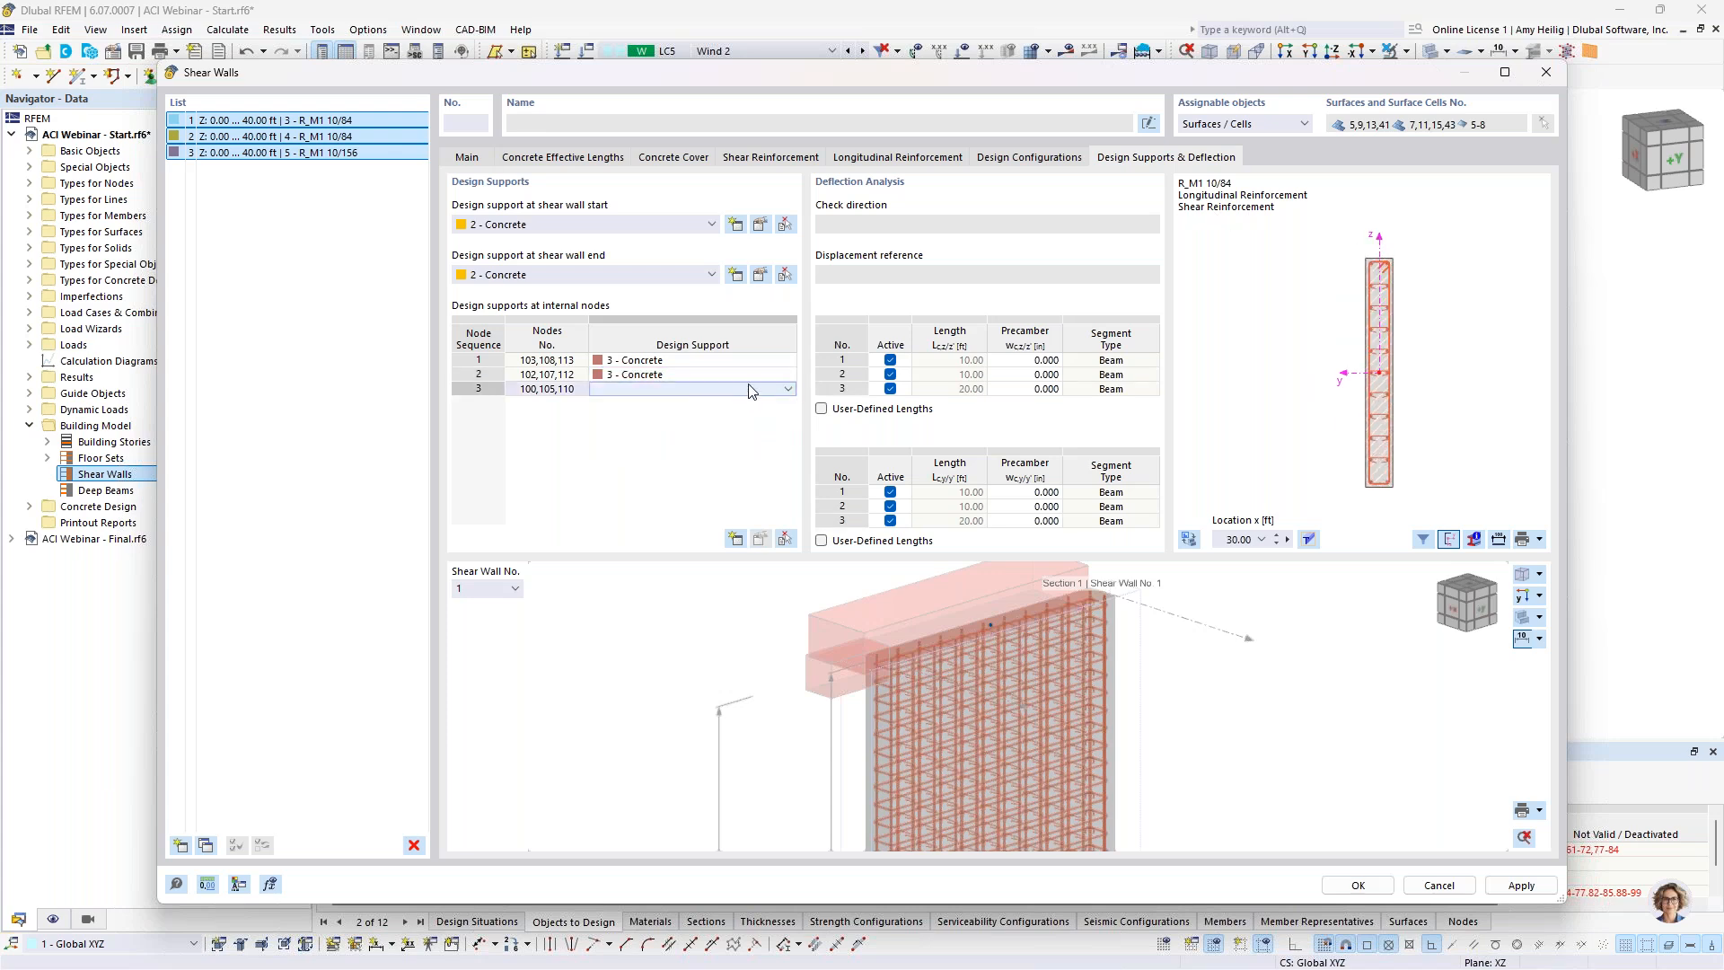
click(788, 388)
click(734, 446)
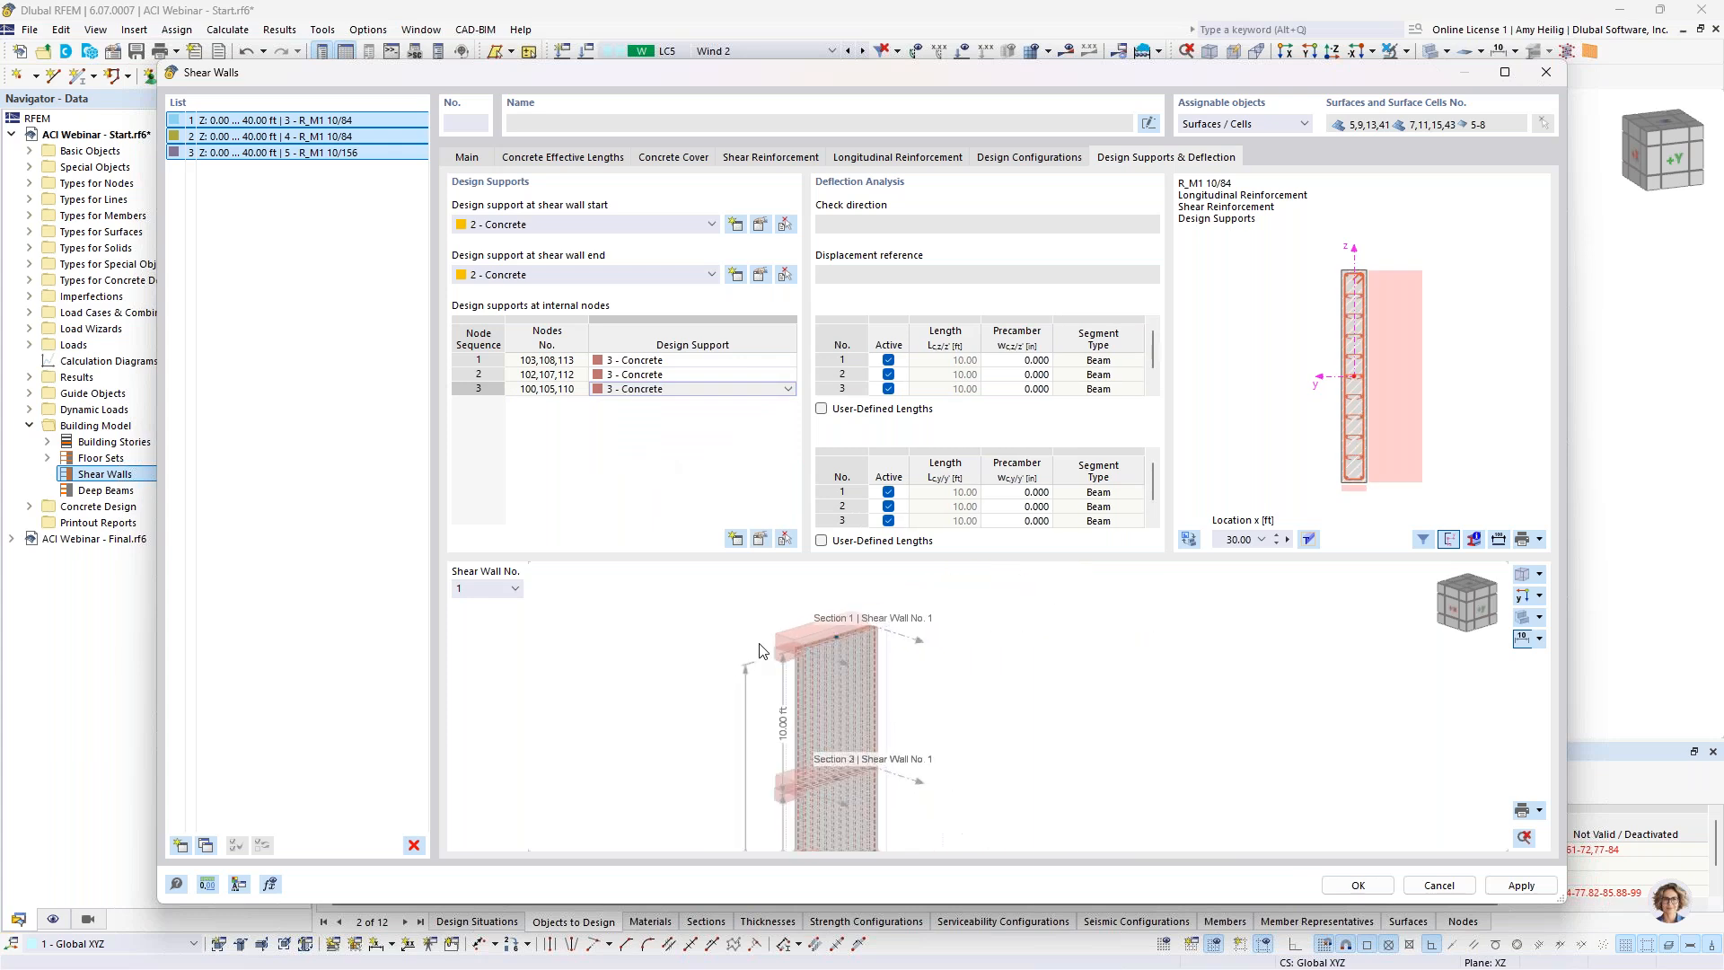
Step: Check the design supports along the wall height in the preview and accept the shear wall settings
middle_drag(817, 752, 976, 722)
scroll(880, 693, up, 5)
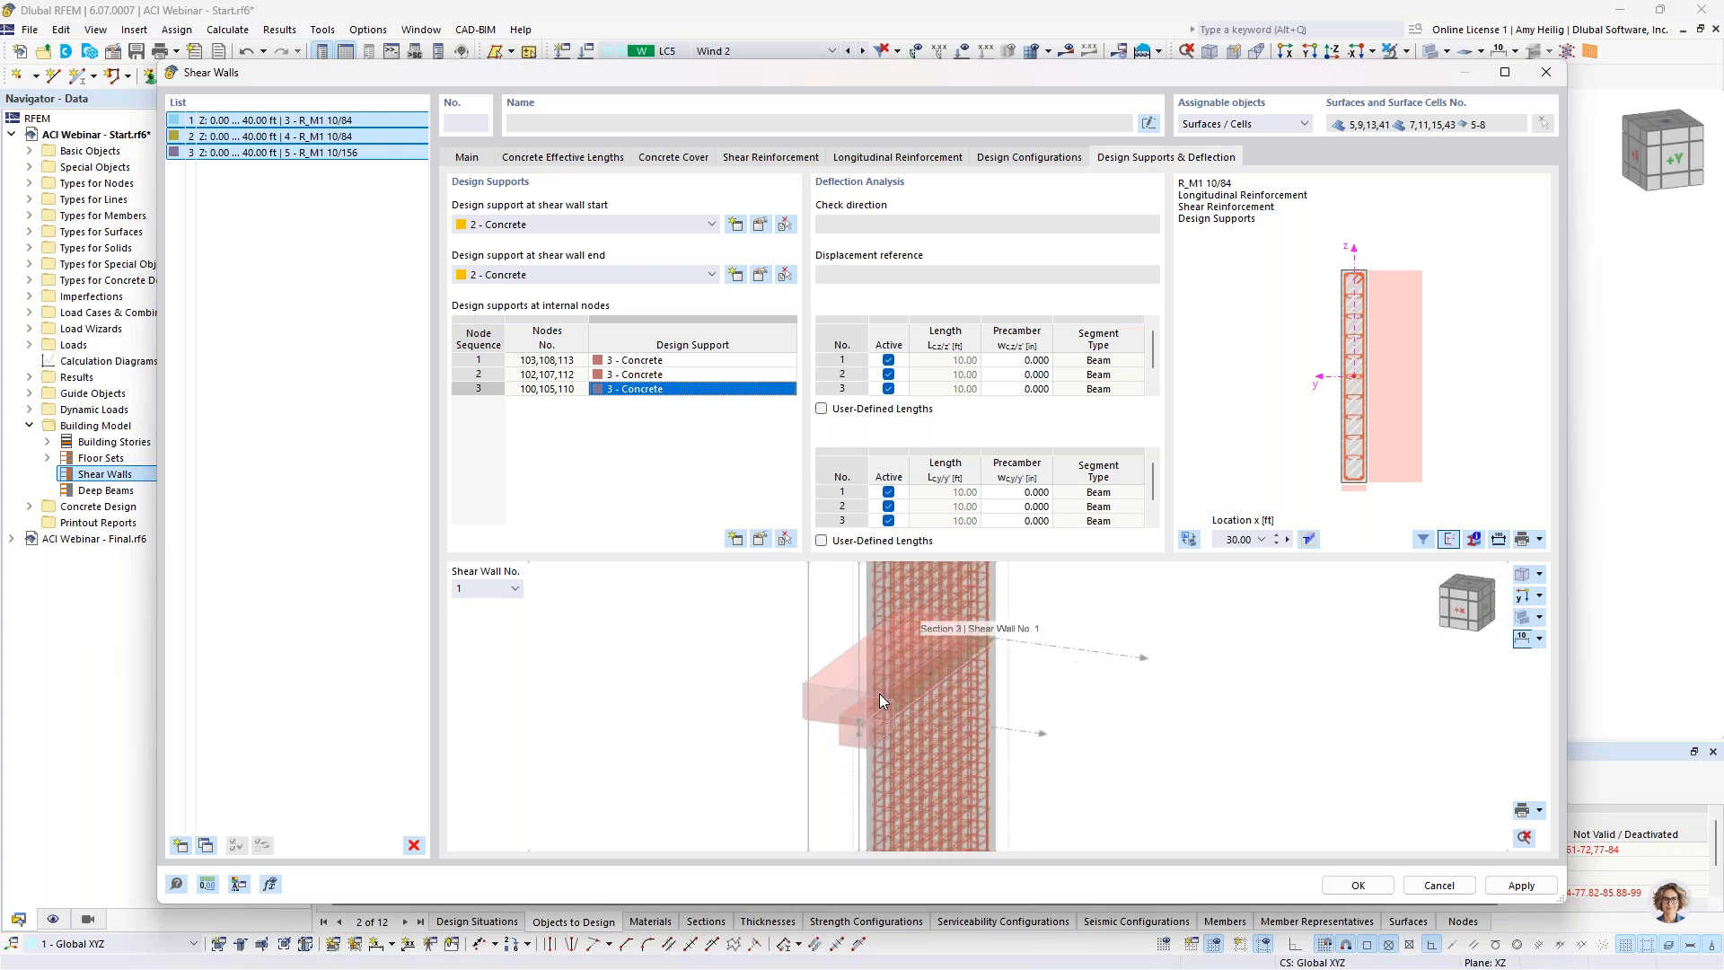
scroll(870, 703, down, 5)
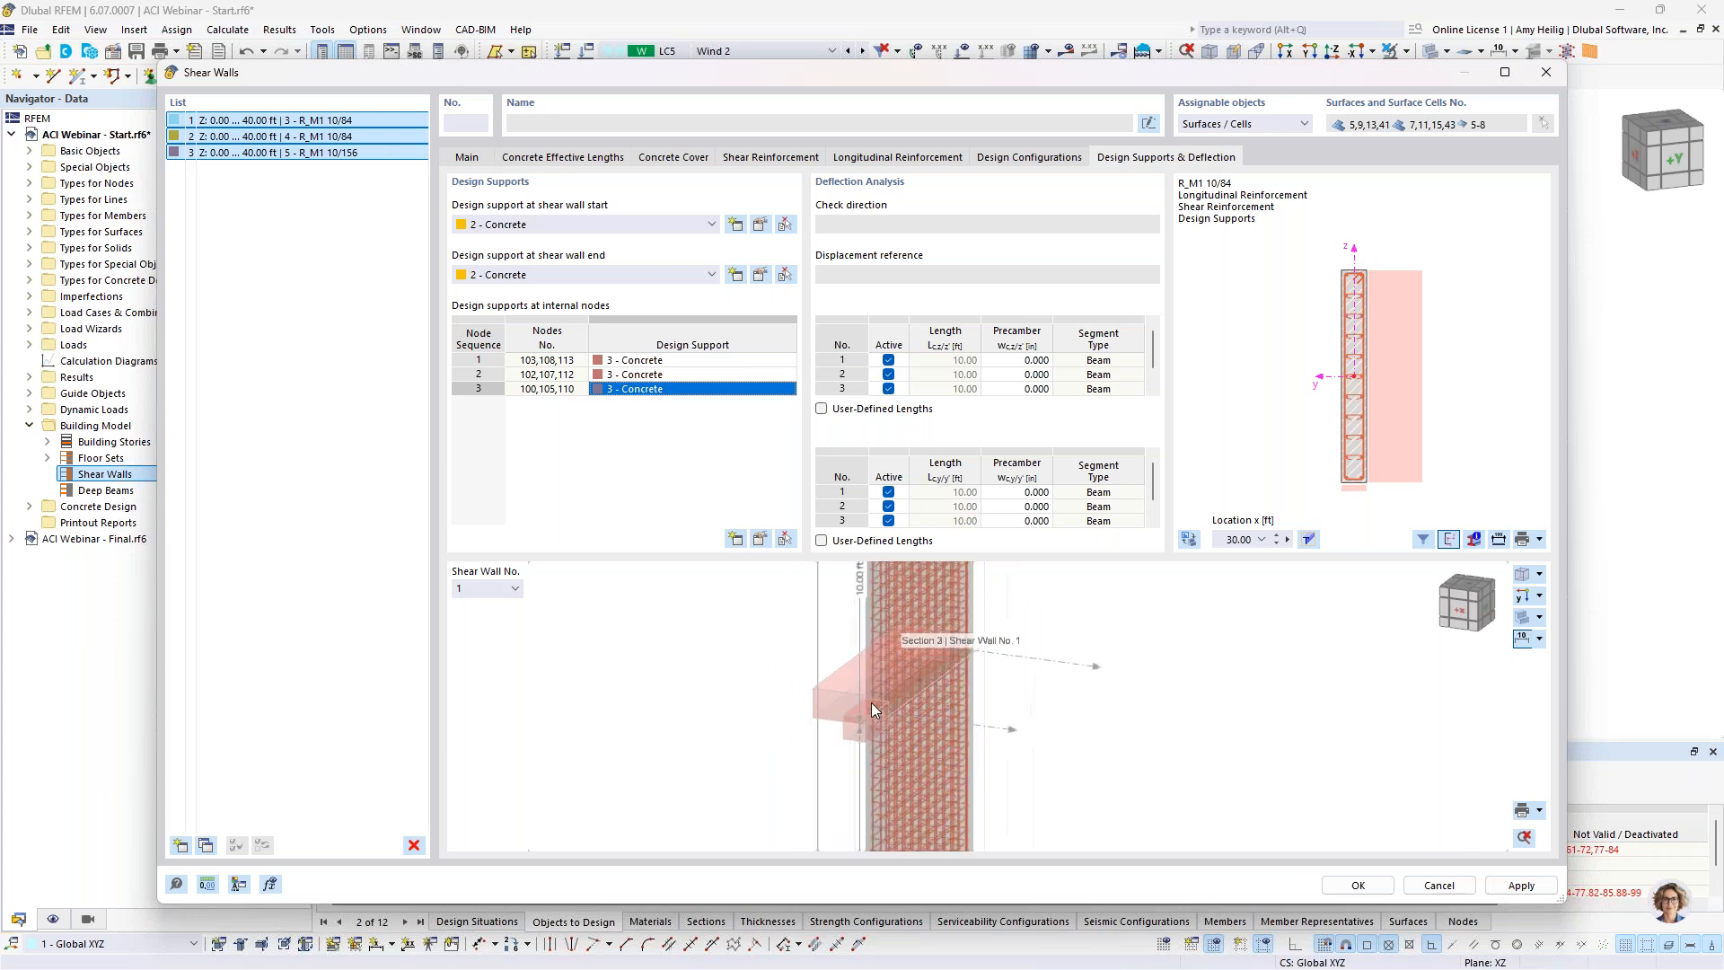
middle_drag(871, 702, 957, 629)
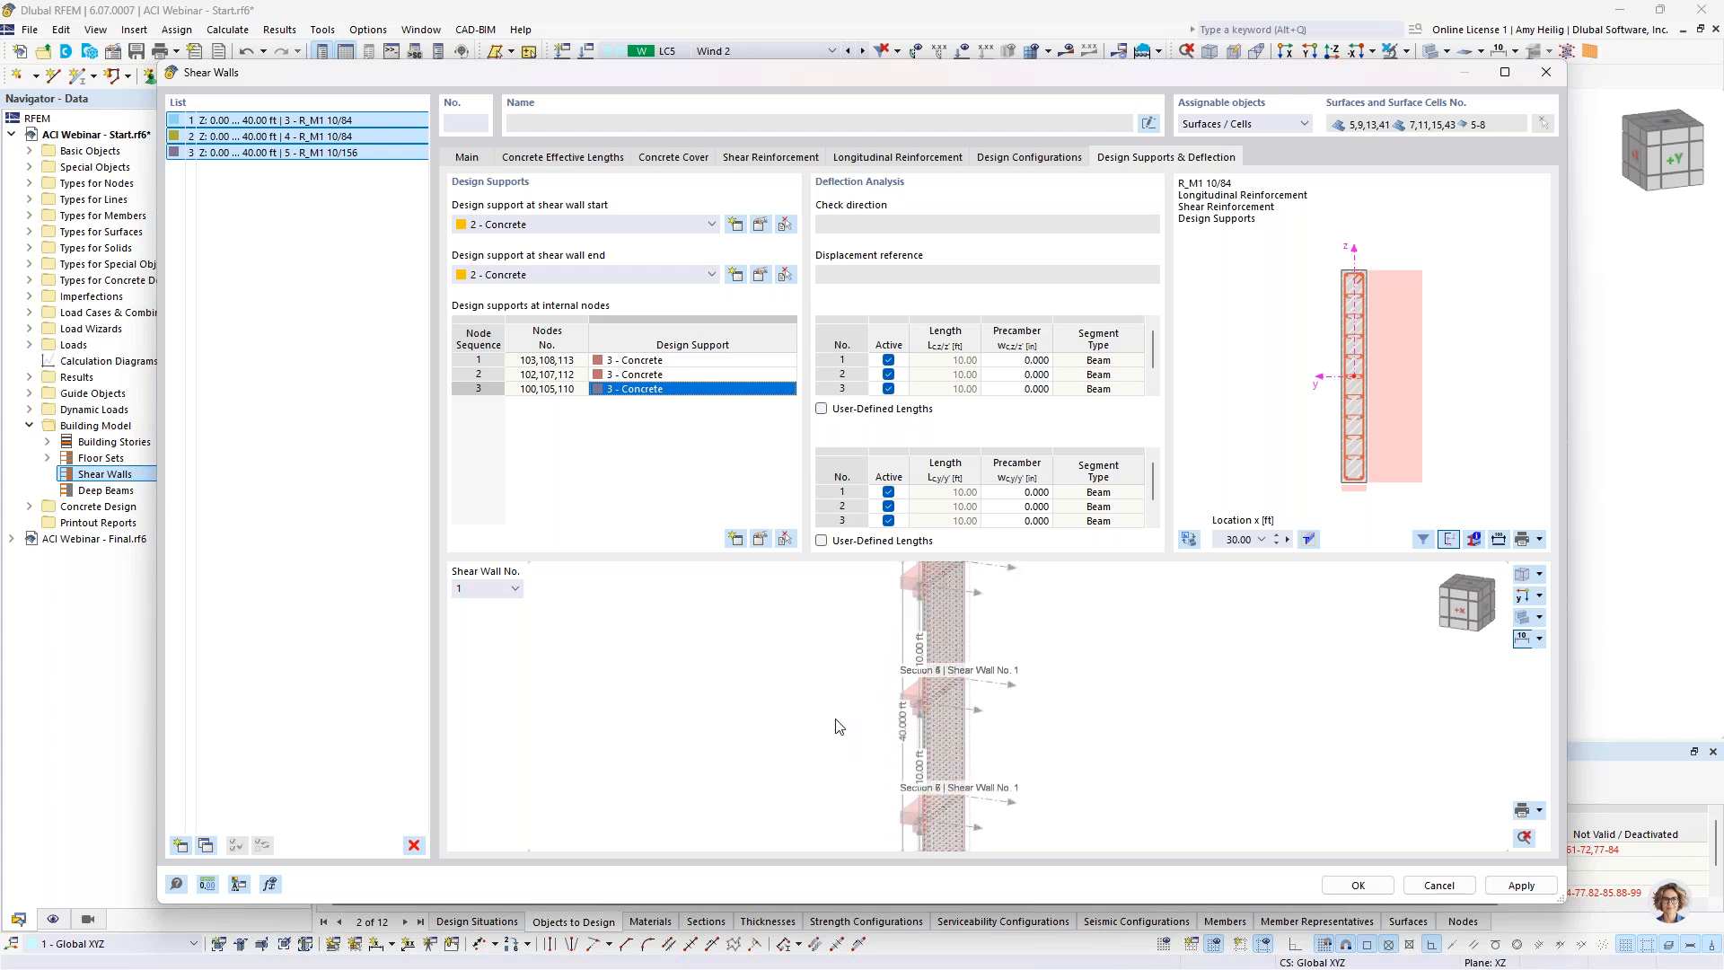
ctrl+middle_drag(1082, 729, 941, 733)
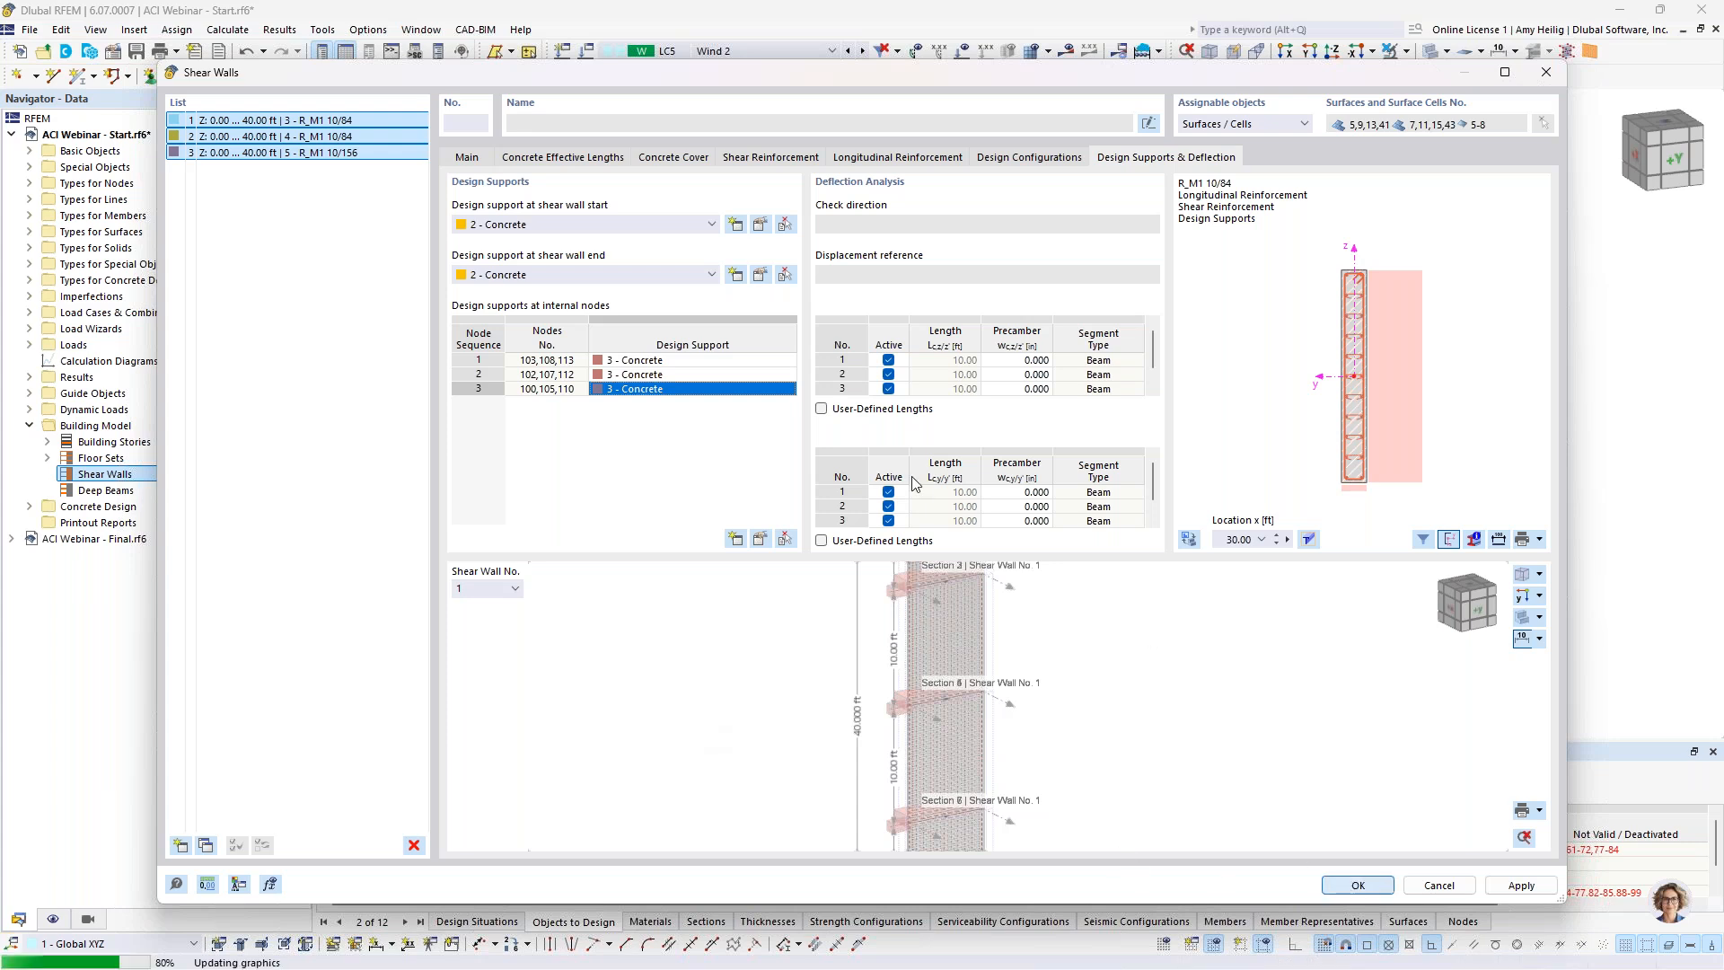
key(Return)
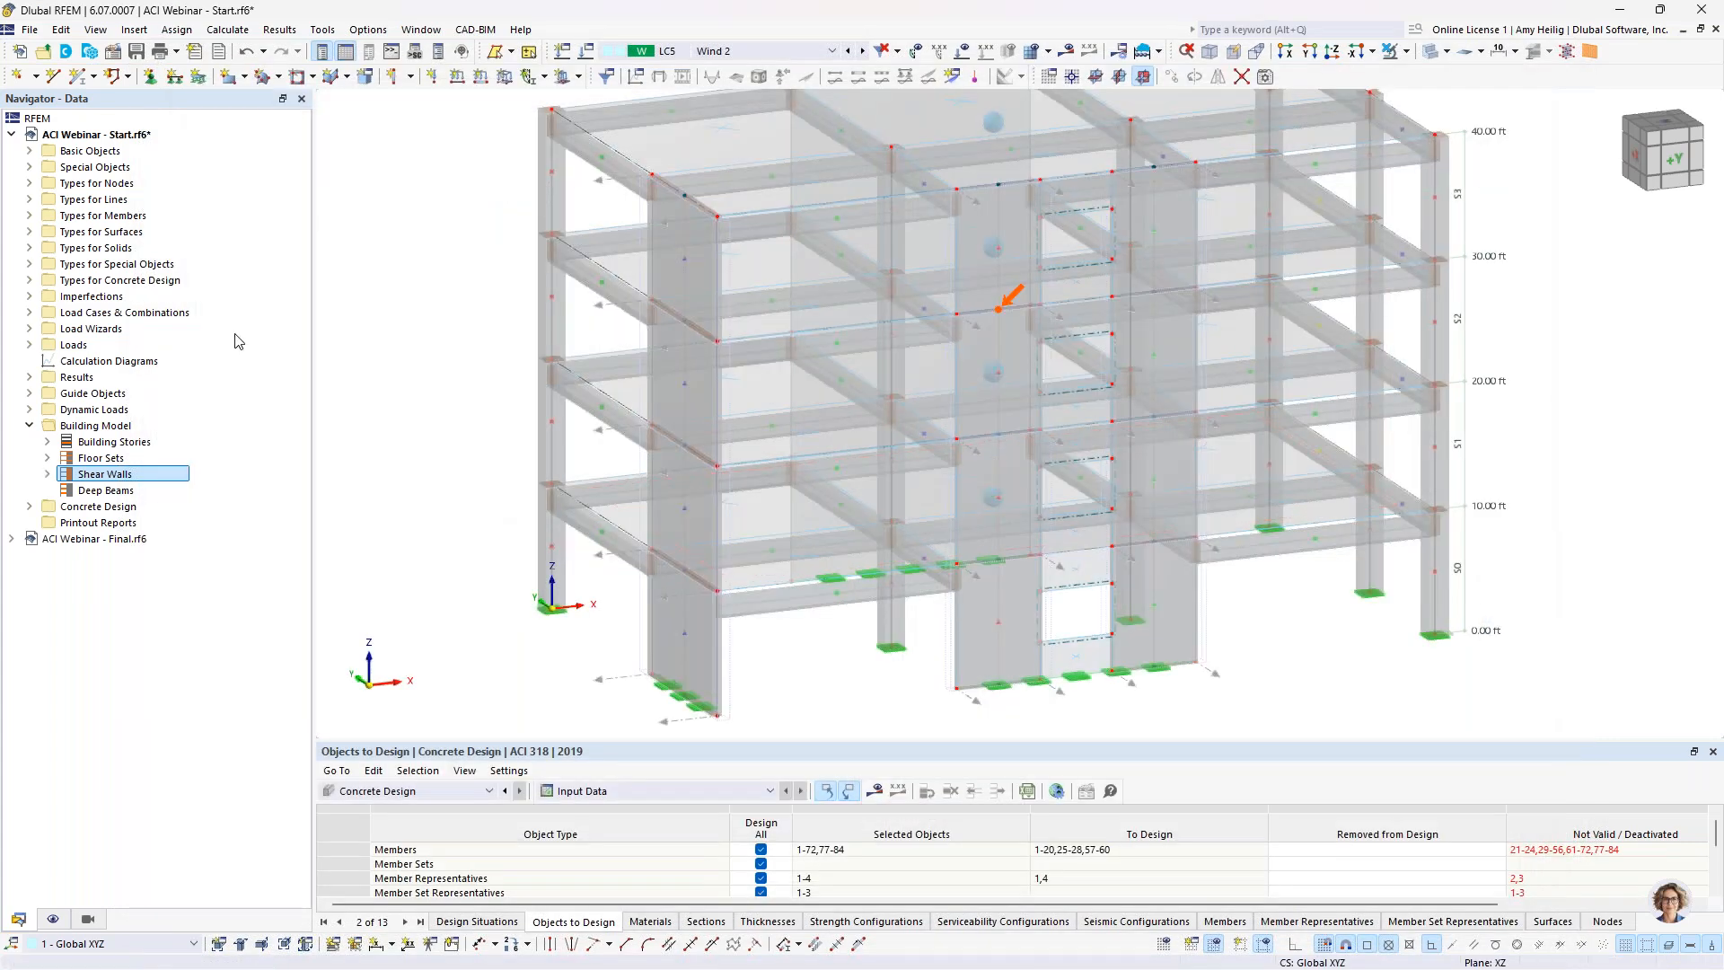
Step: Create deep beam 1 from surface cells 14 and 44 between the core wall openings at the 10 ft level
middle_drag(851, 540, 708, 500)
right_click(124, 490)
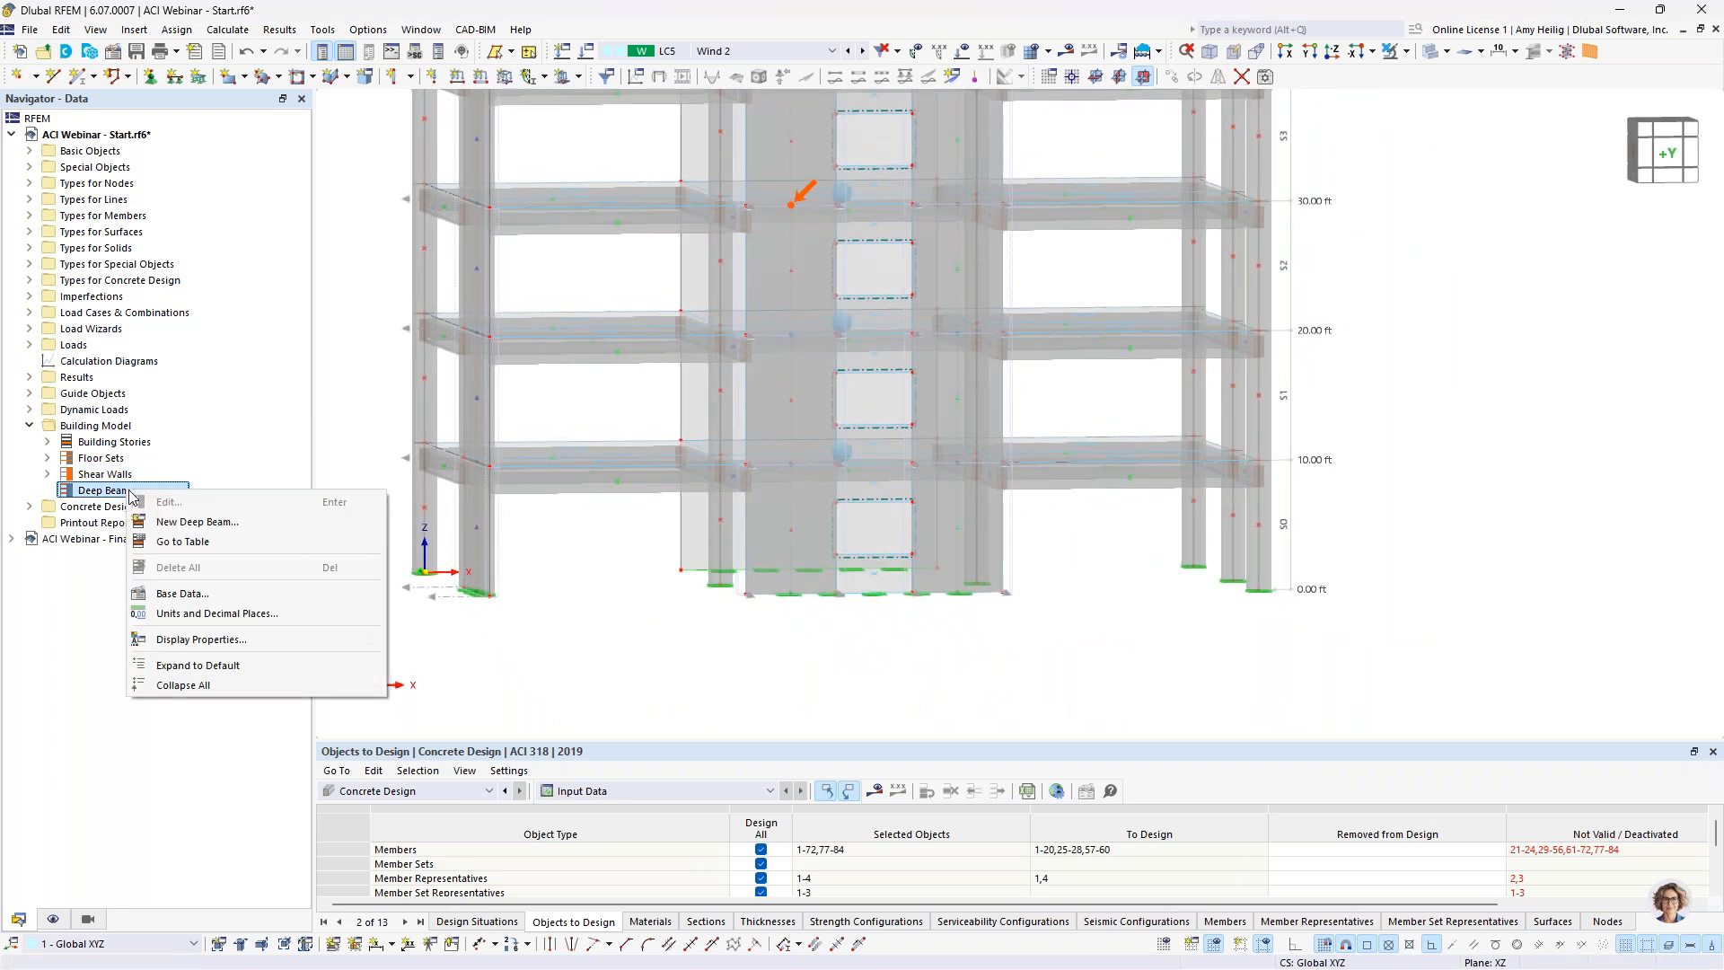
click(166, 512)
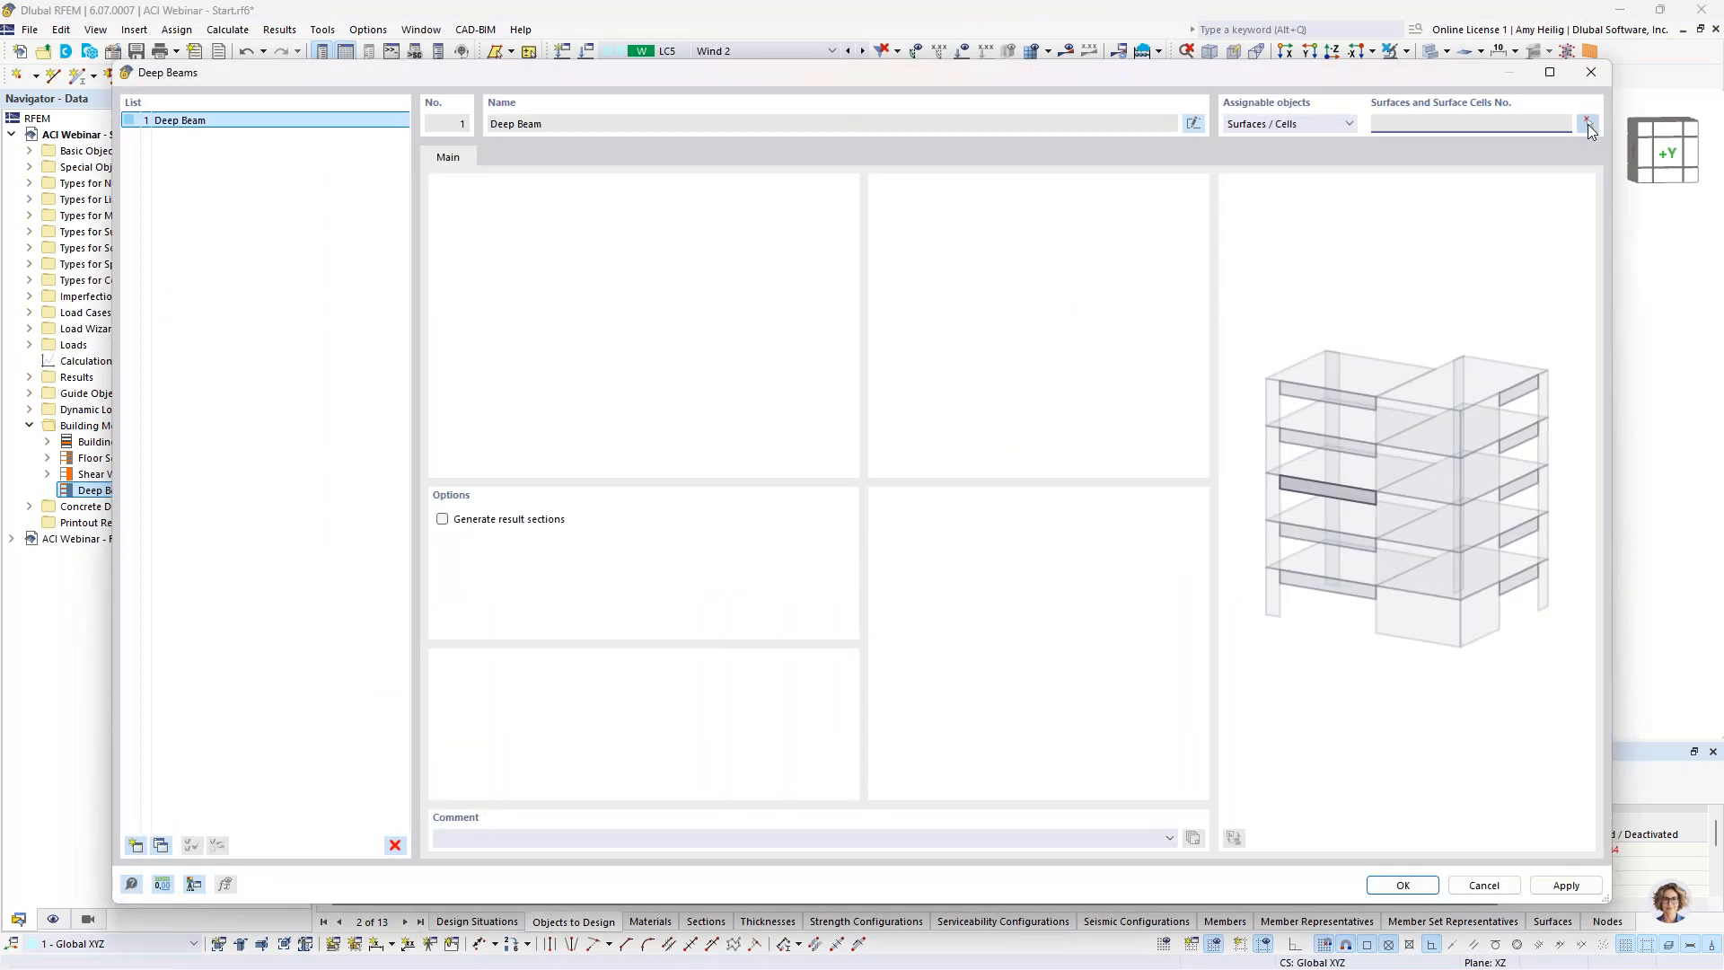
click(1587, 126)
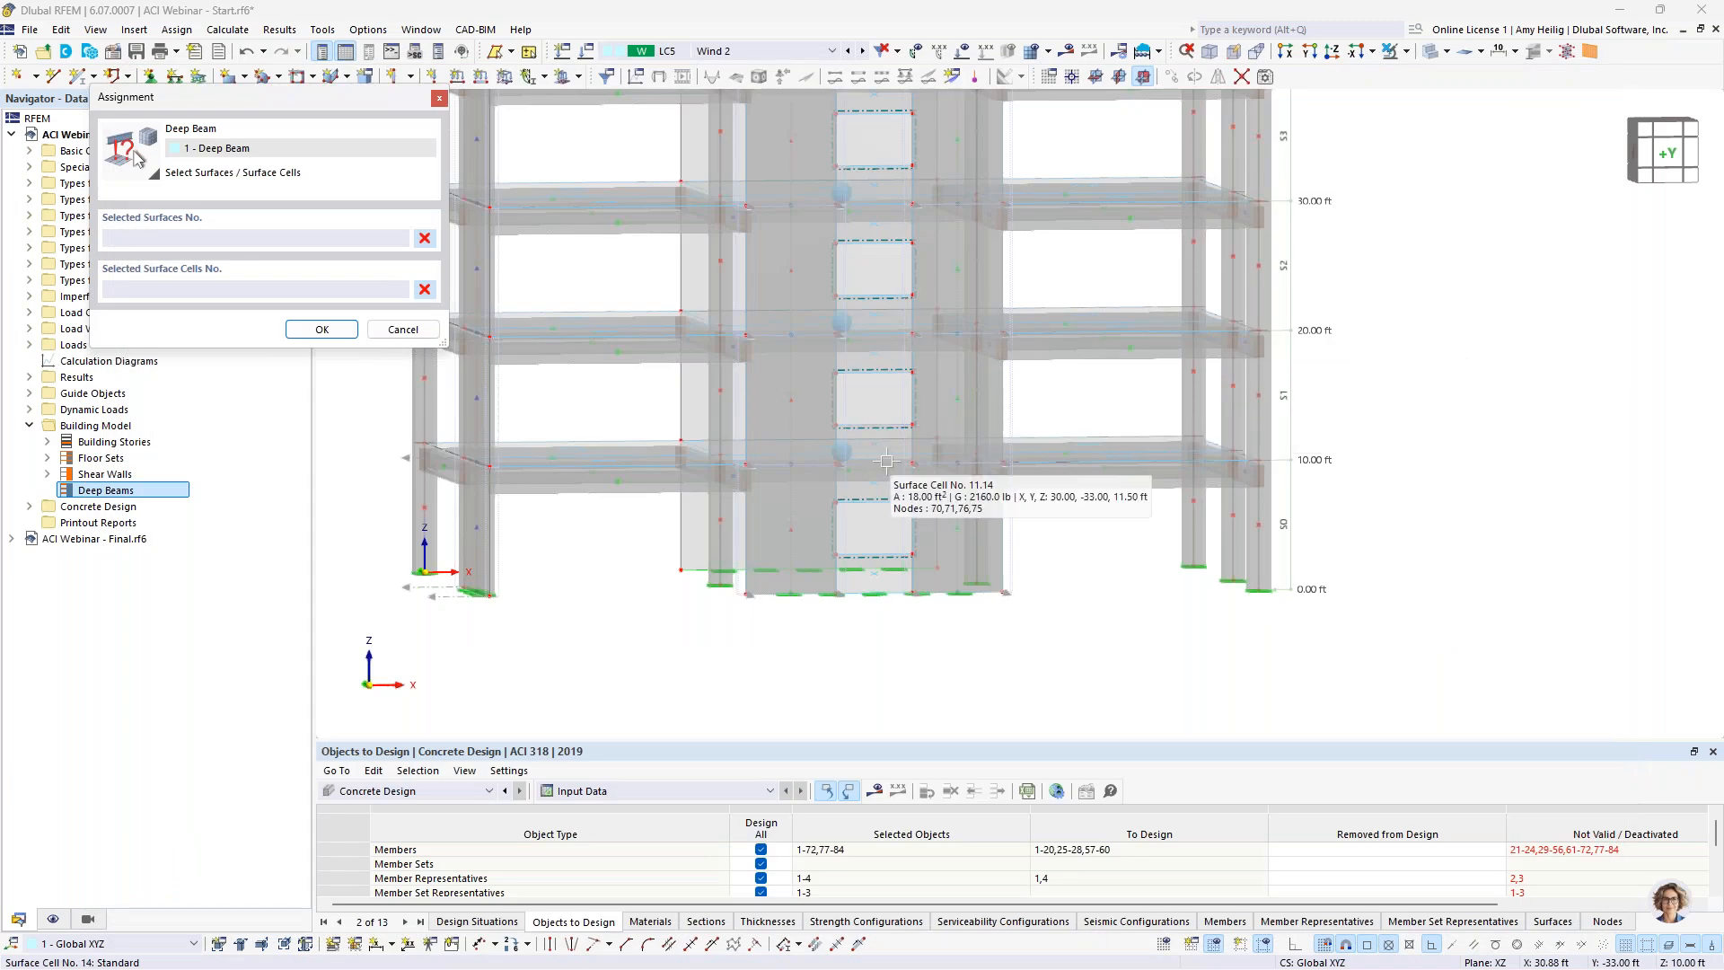
scroll(884, 467, up, 5)
click(870, 492)
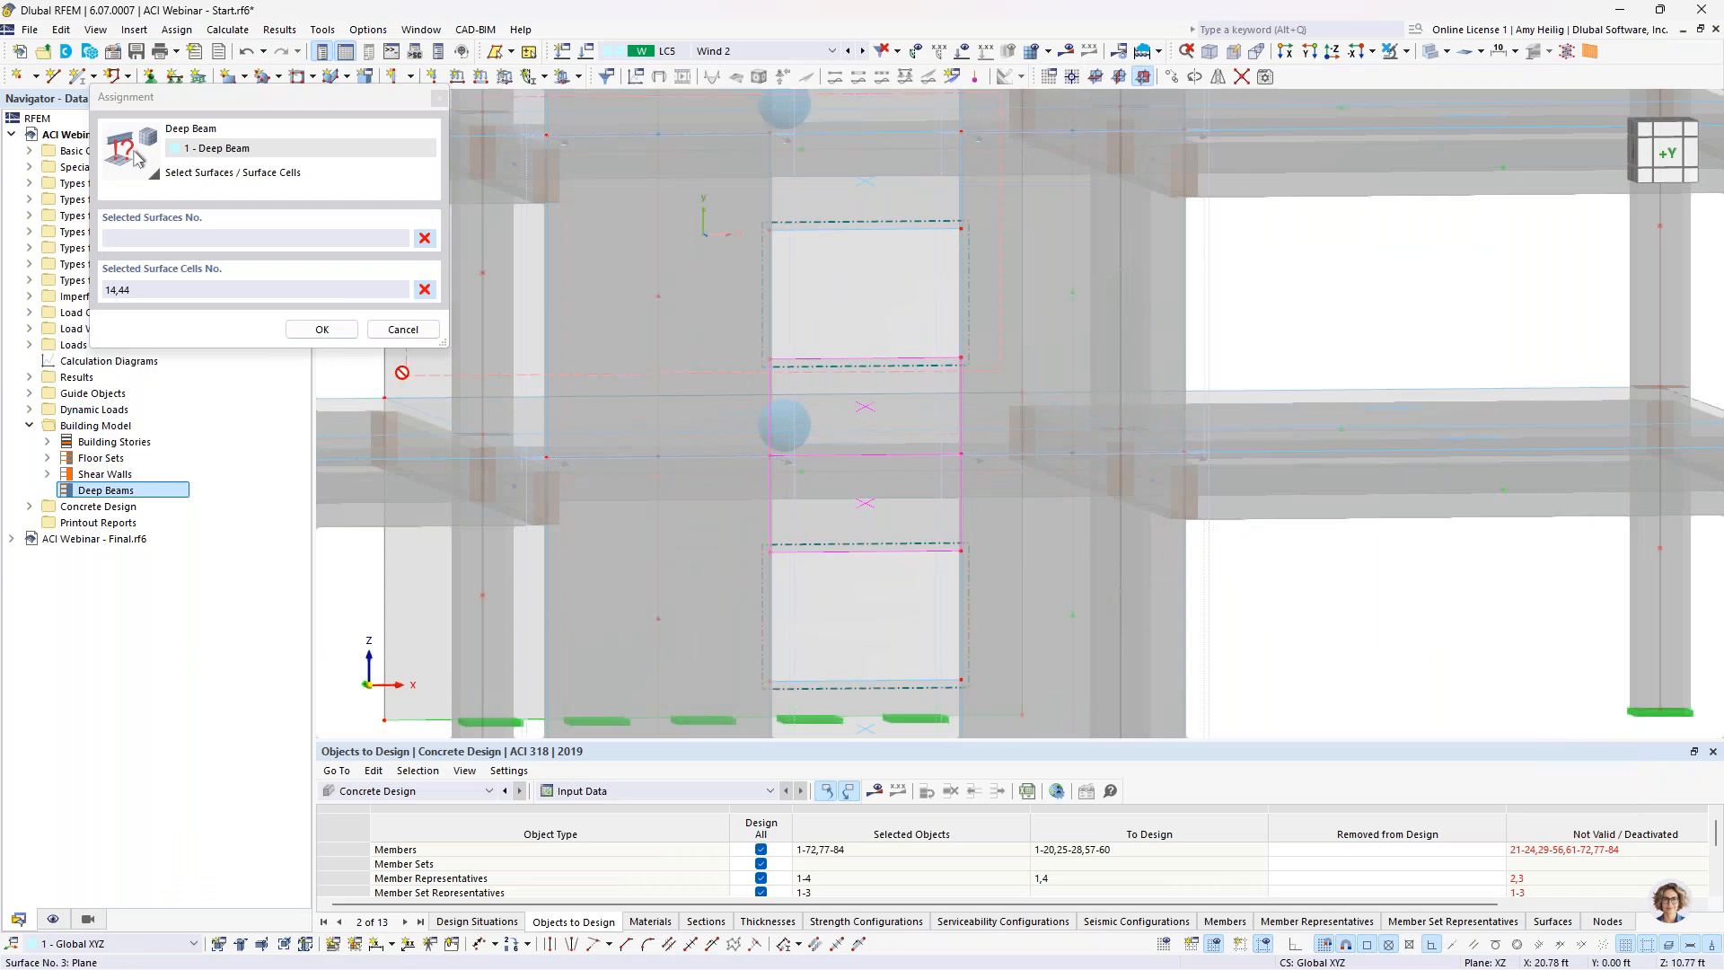
click(321, 329)
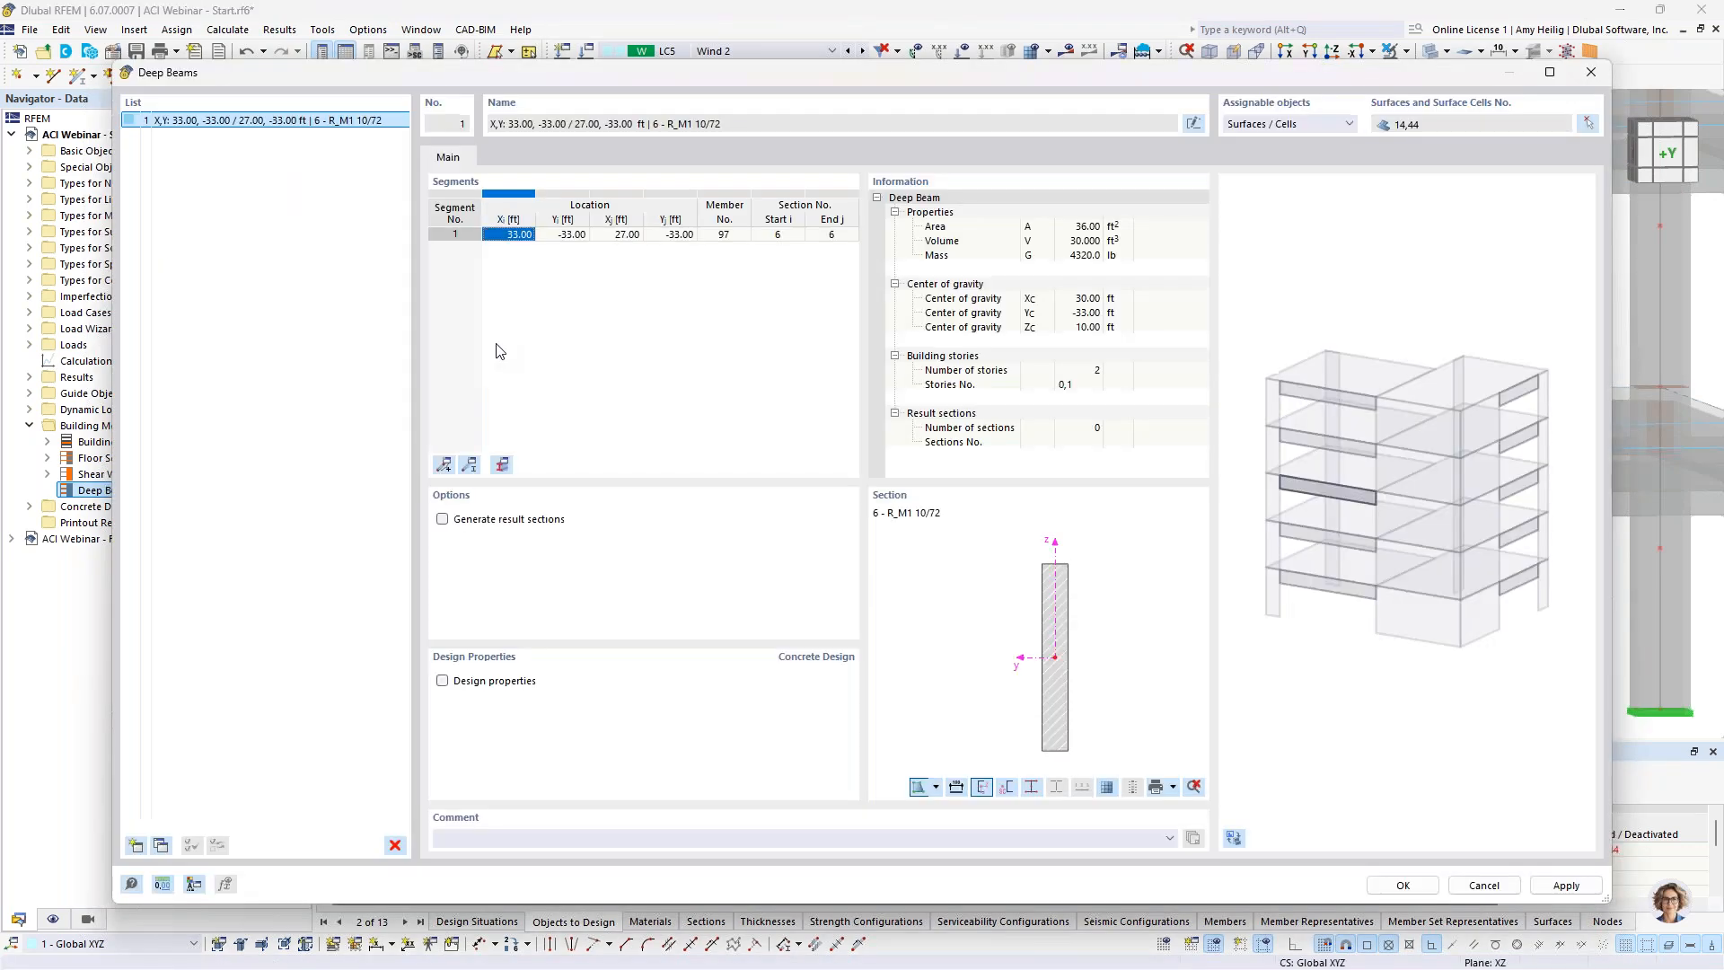
Step: Create deep beam 2 from surface cells 10 and 16 between the core wall openings at the 20 ft level
click(136, 845)
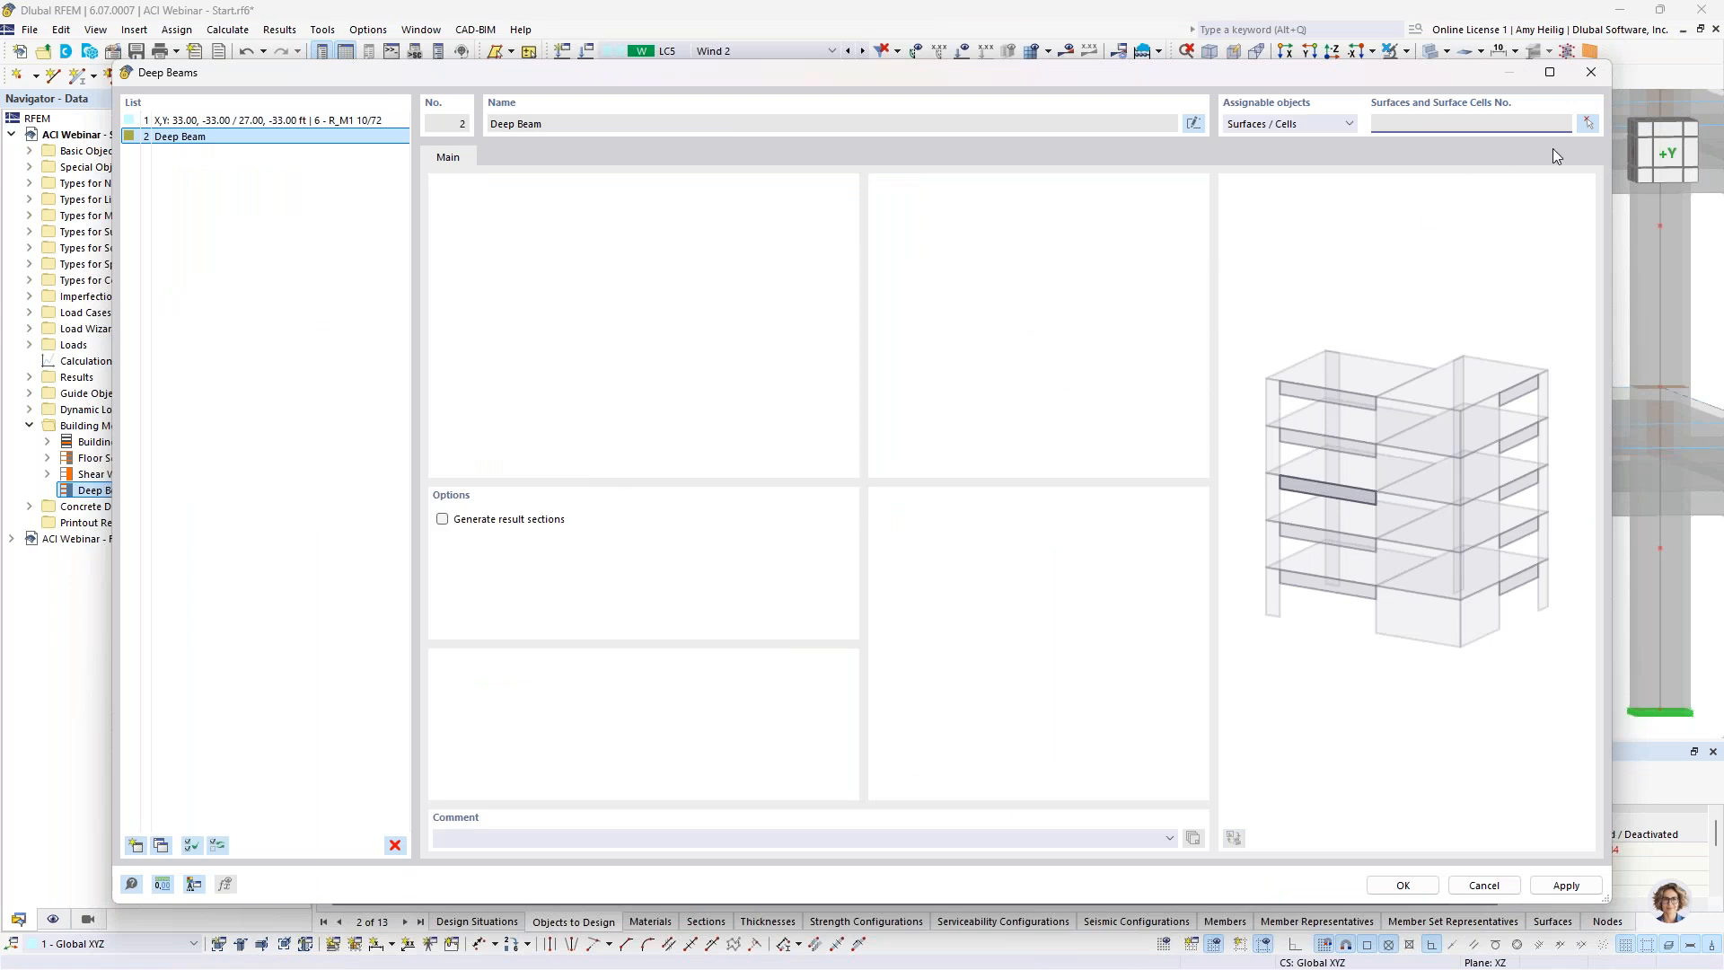
click(1586, 126)
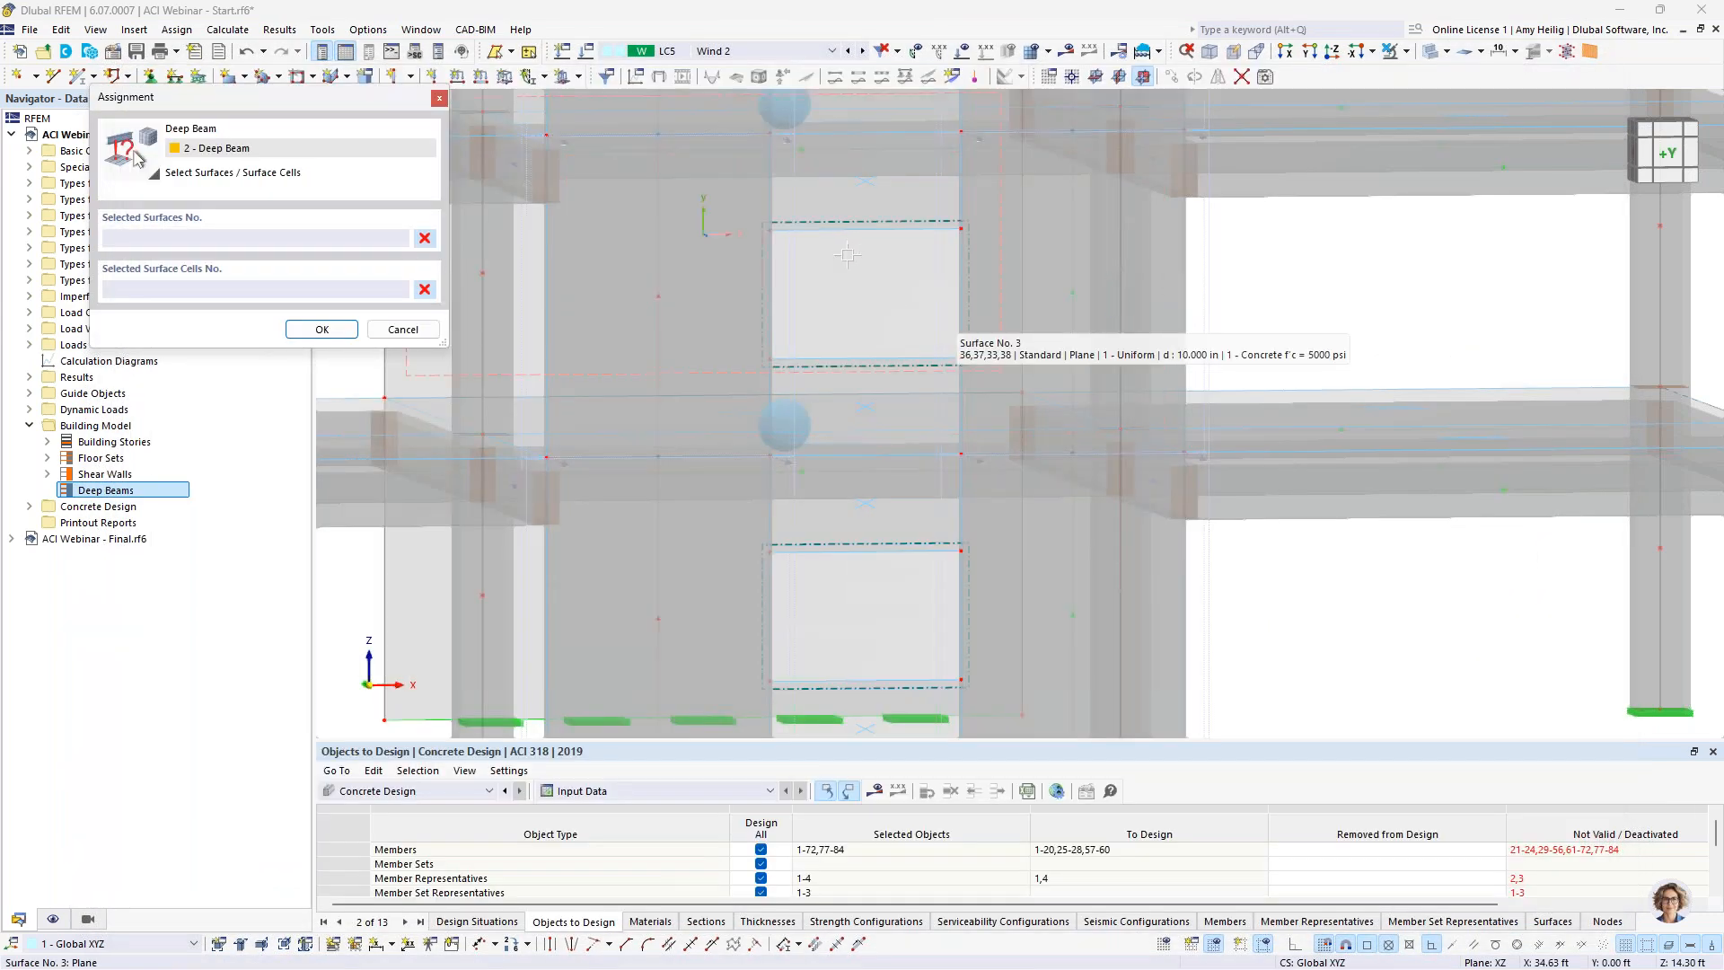
middle_drag(853, 314, 834, 236)
click(849, 440)
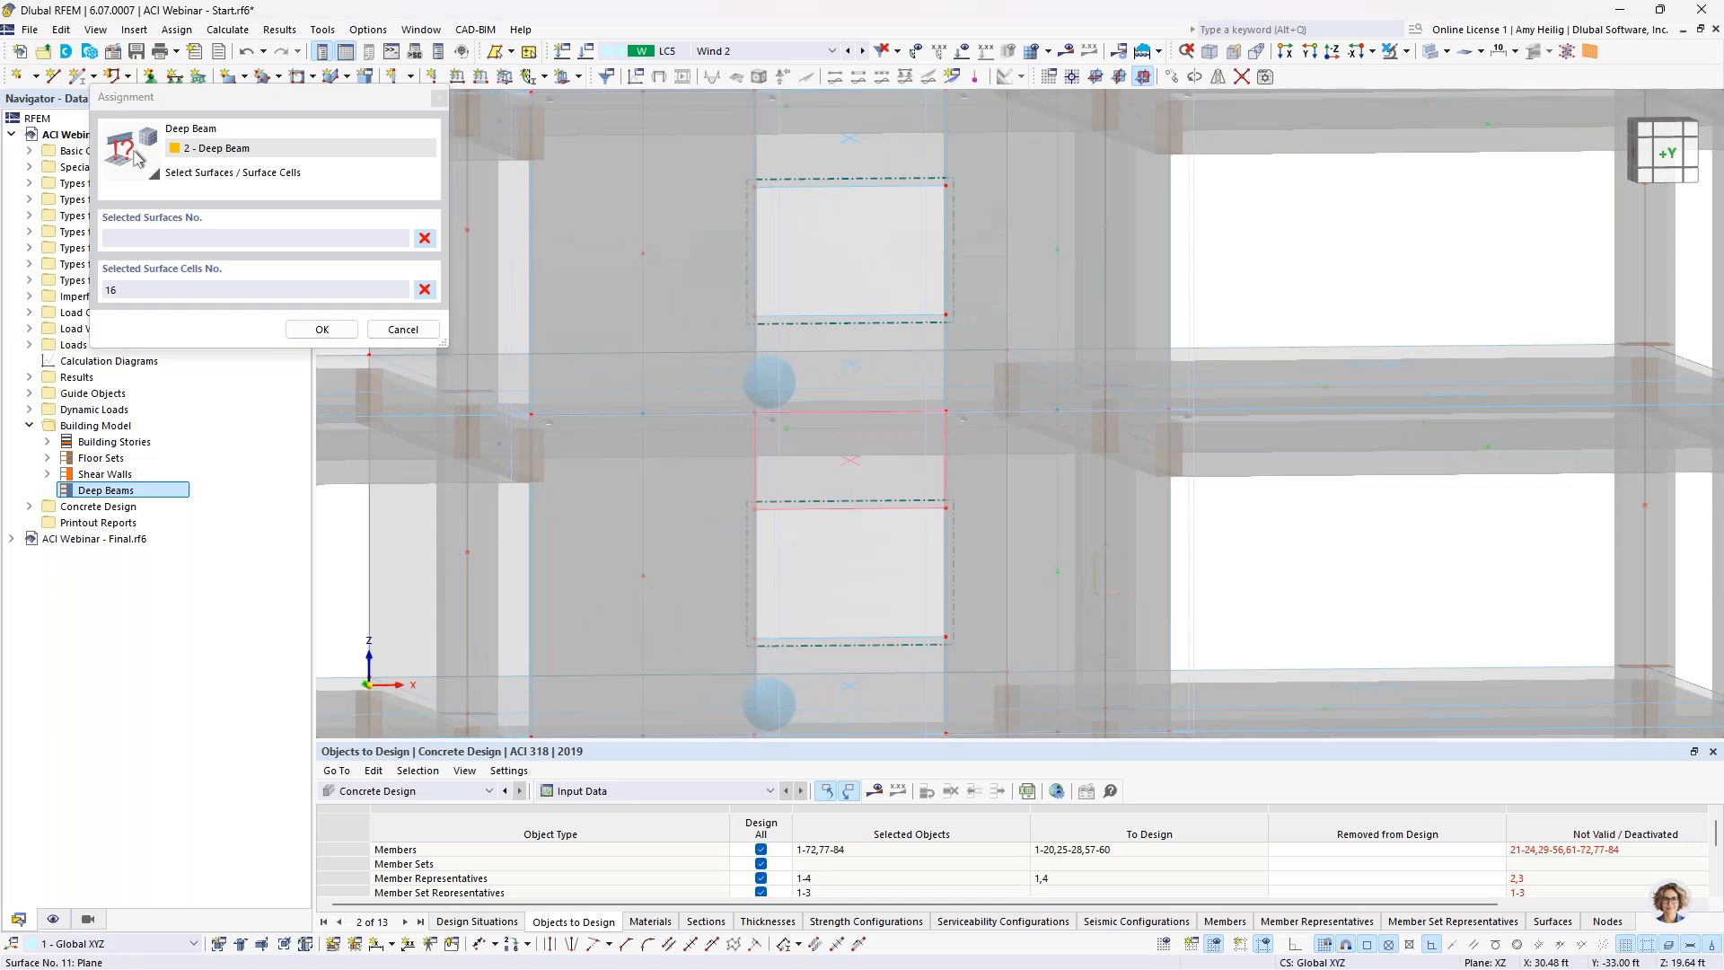
click(851, 372)
click(321, 328)
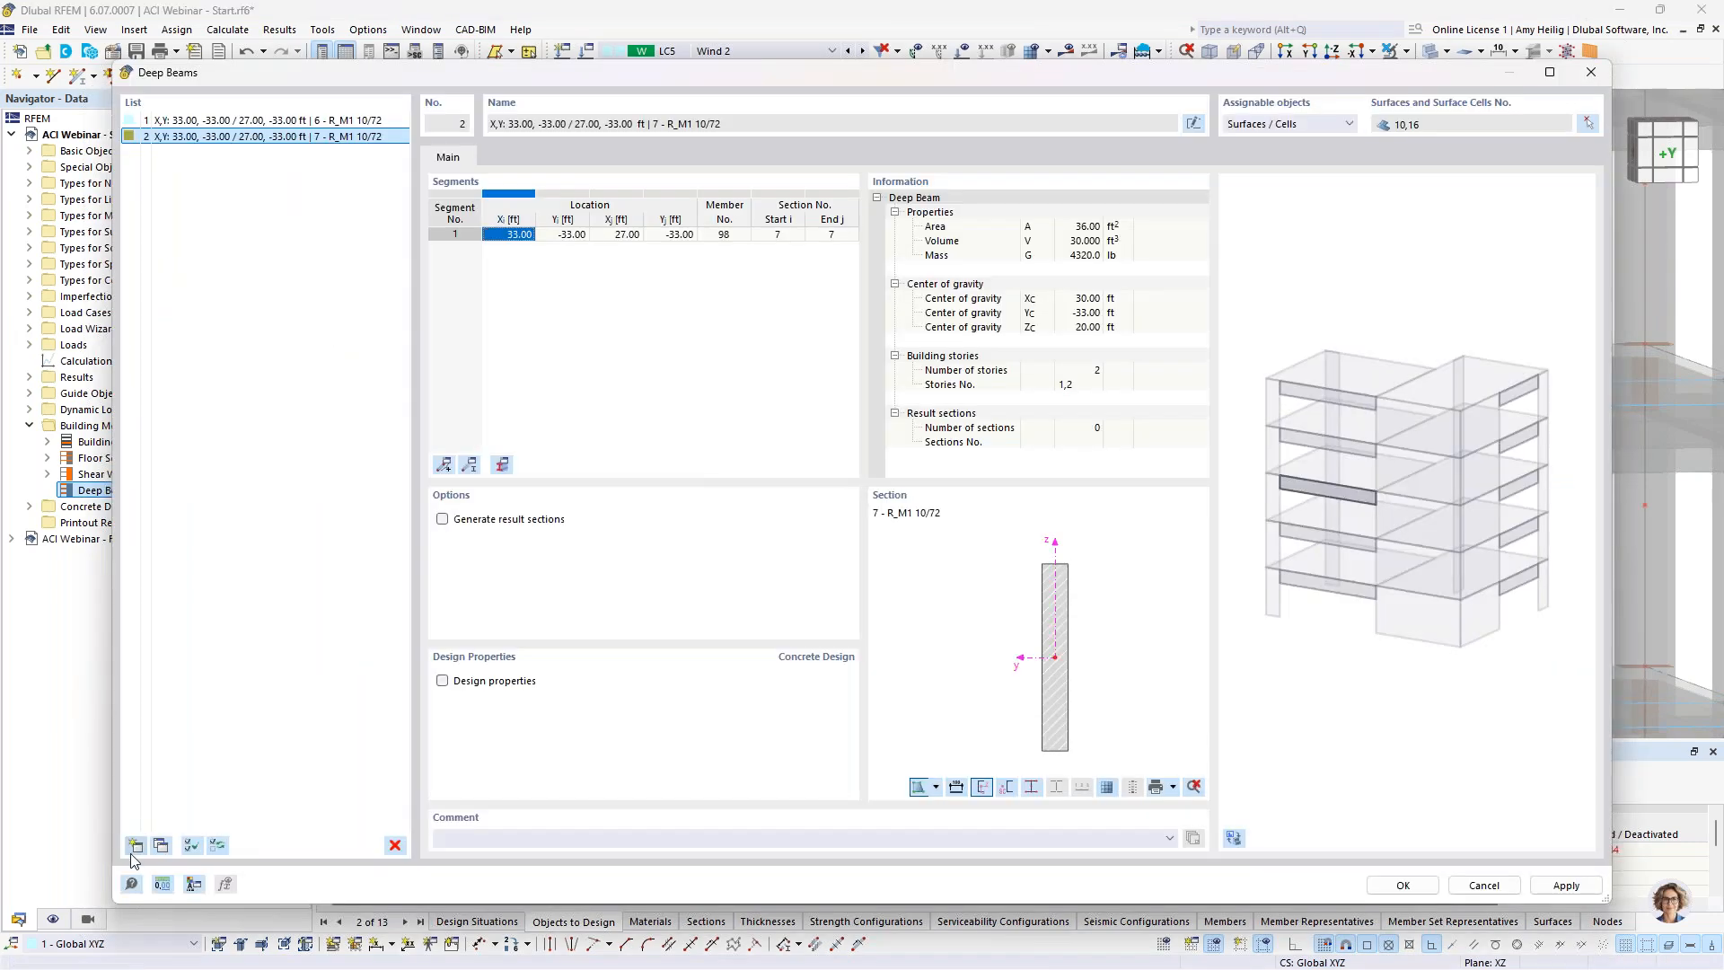
Step: Create deep beam 3 from surface cells 6 and 12 between the core wall openings at the 30 ft level
click(137, 845)
click(1588, 126)
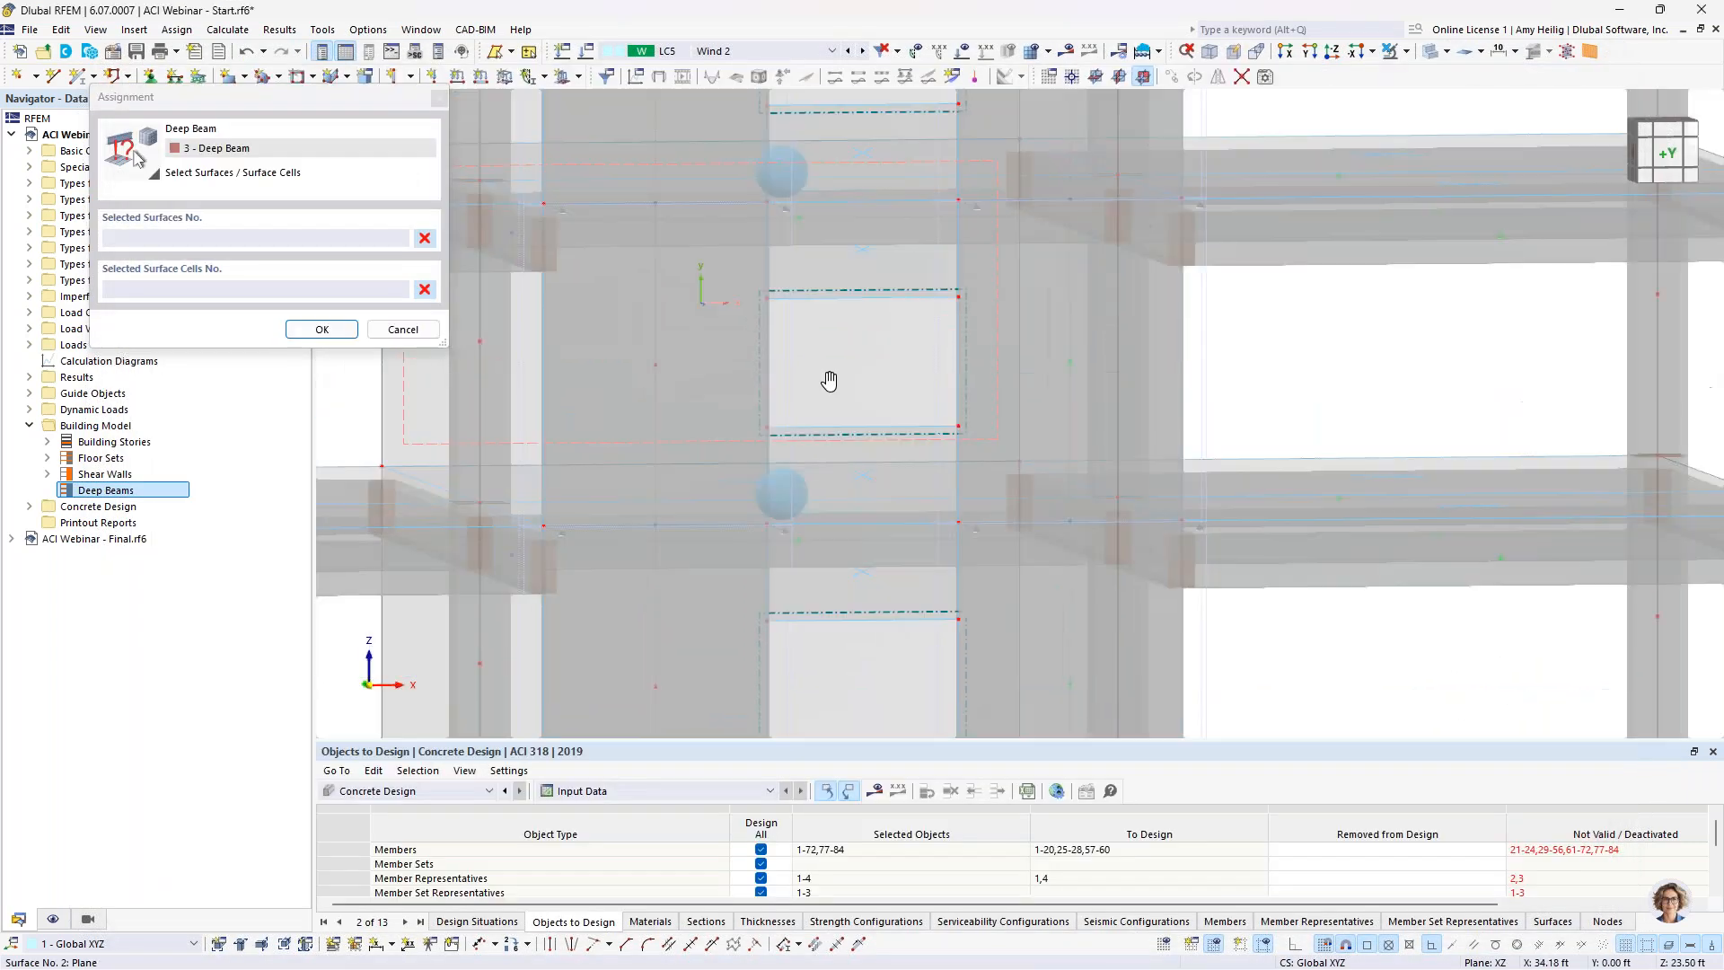
middle_drag(828, 380, 822, 551)
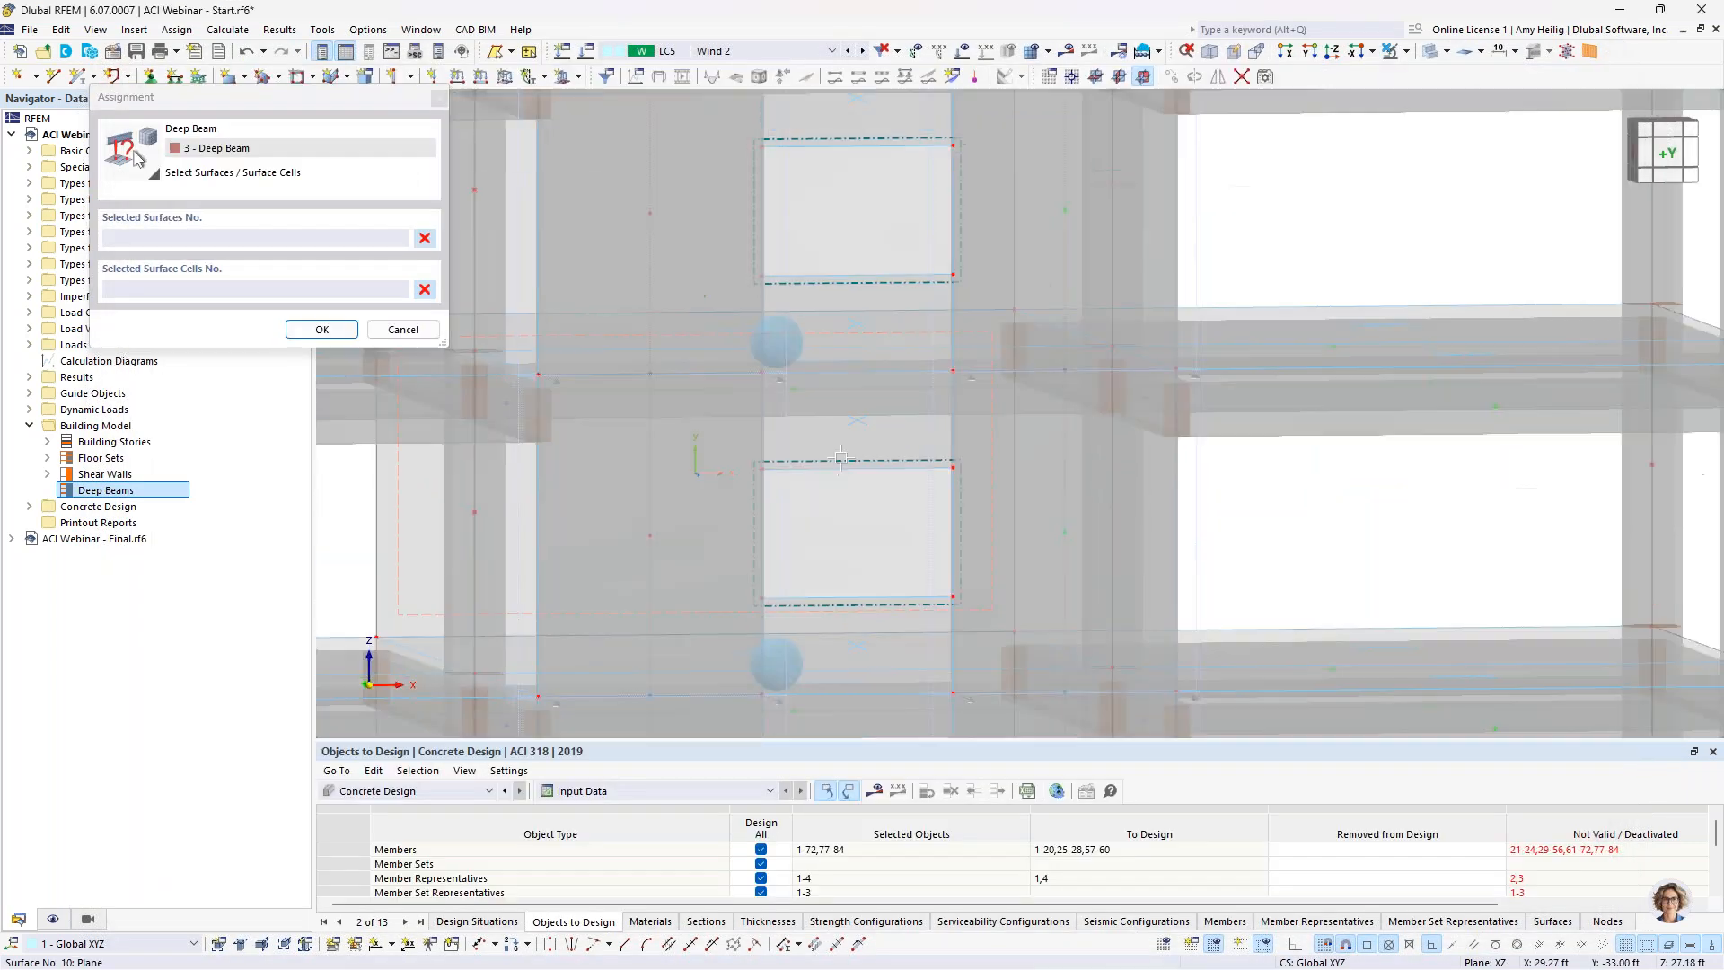
click(858, 419)
click(321, 329)
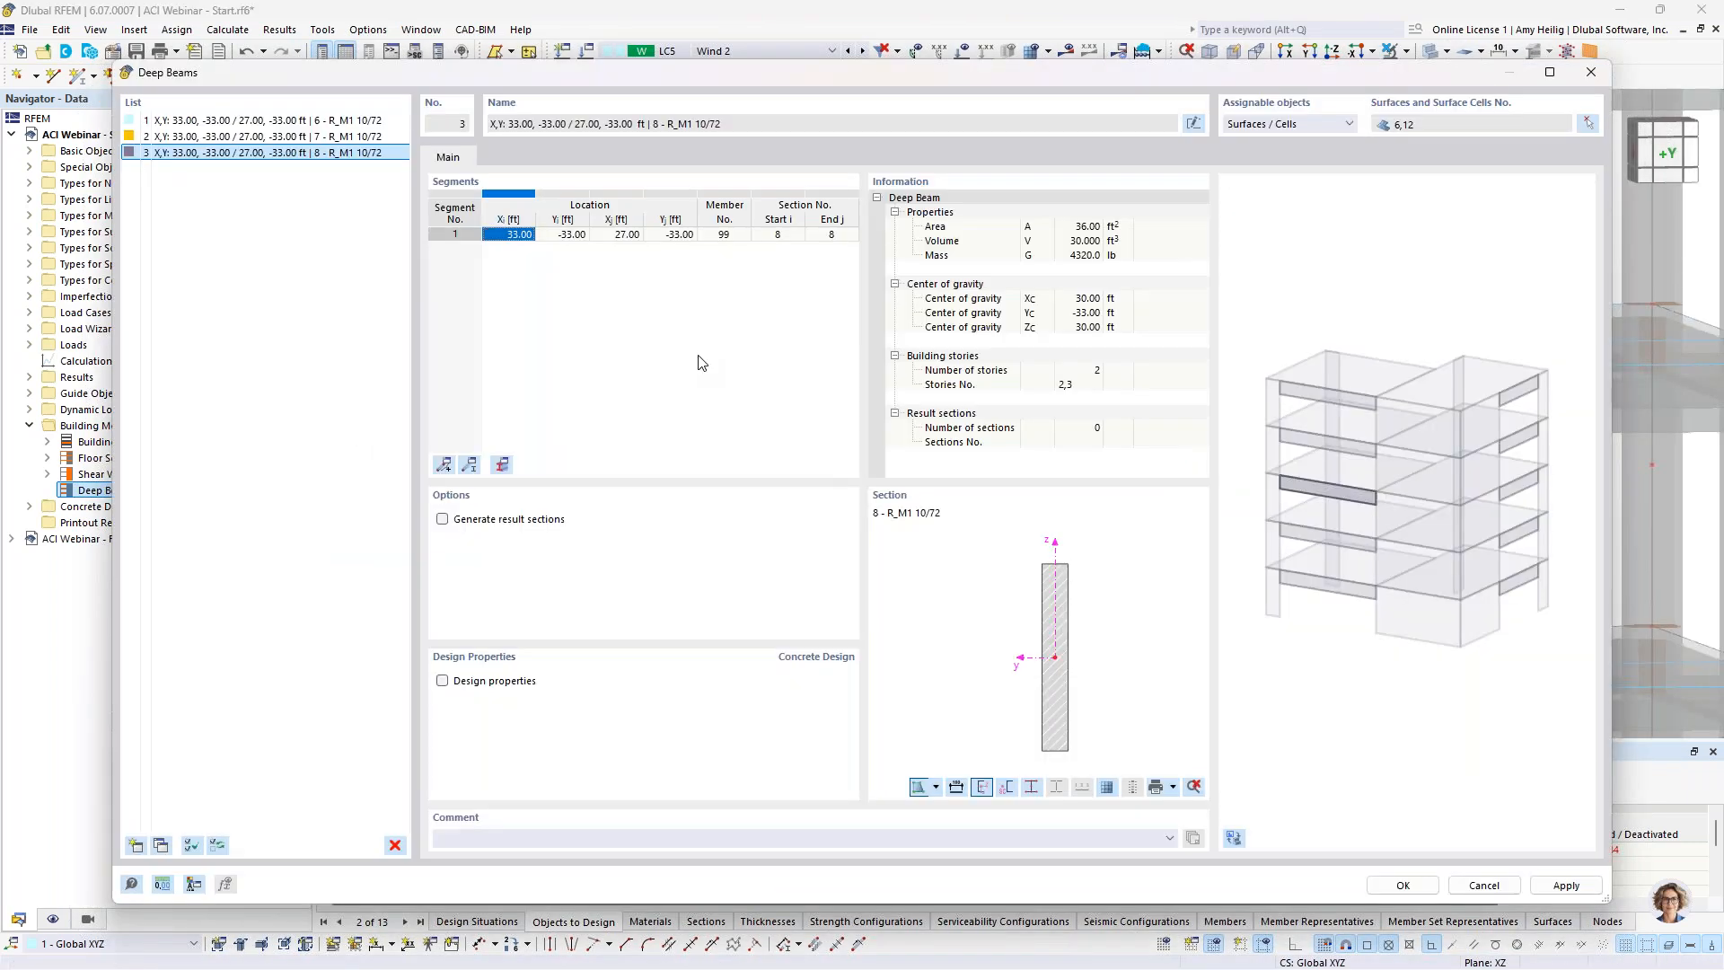
Step: Activate result sections, design properties and coupling reinforcement for all three deep beams together
click(331, 122)
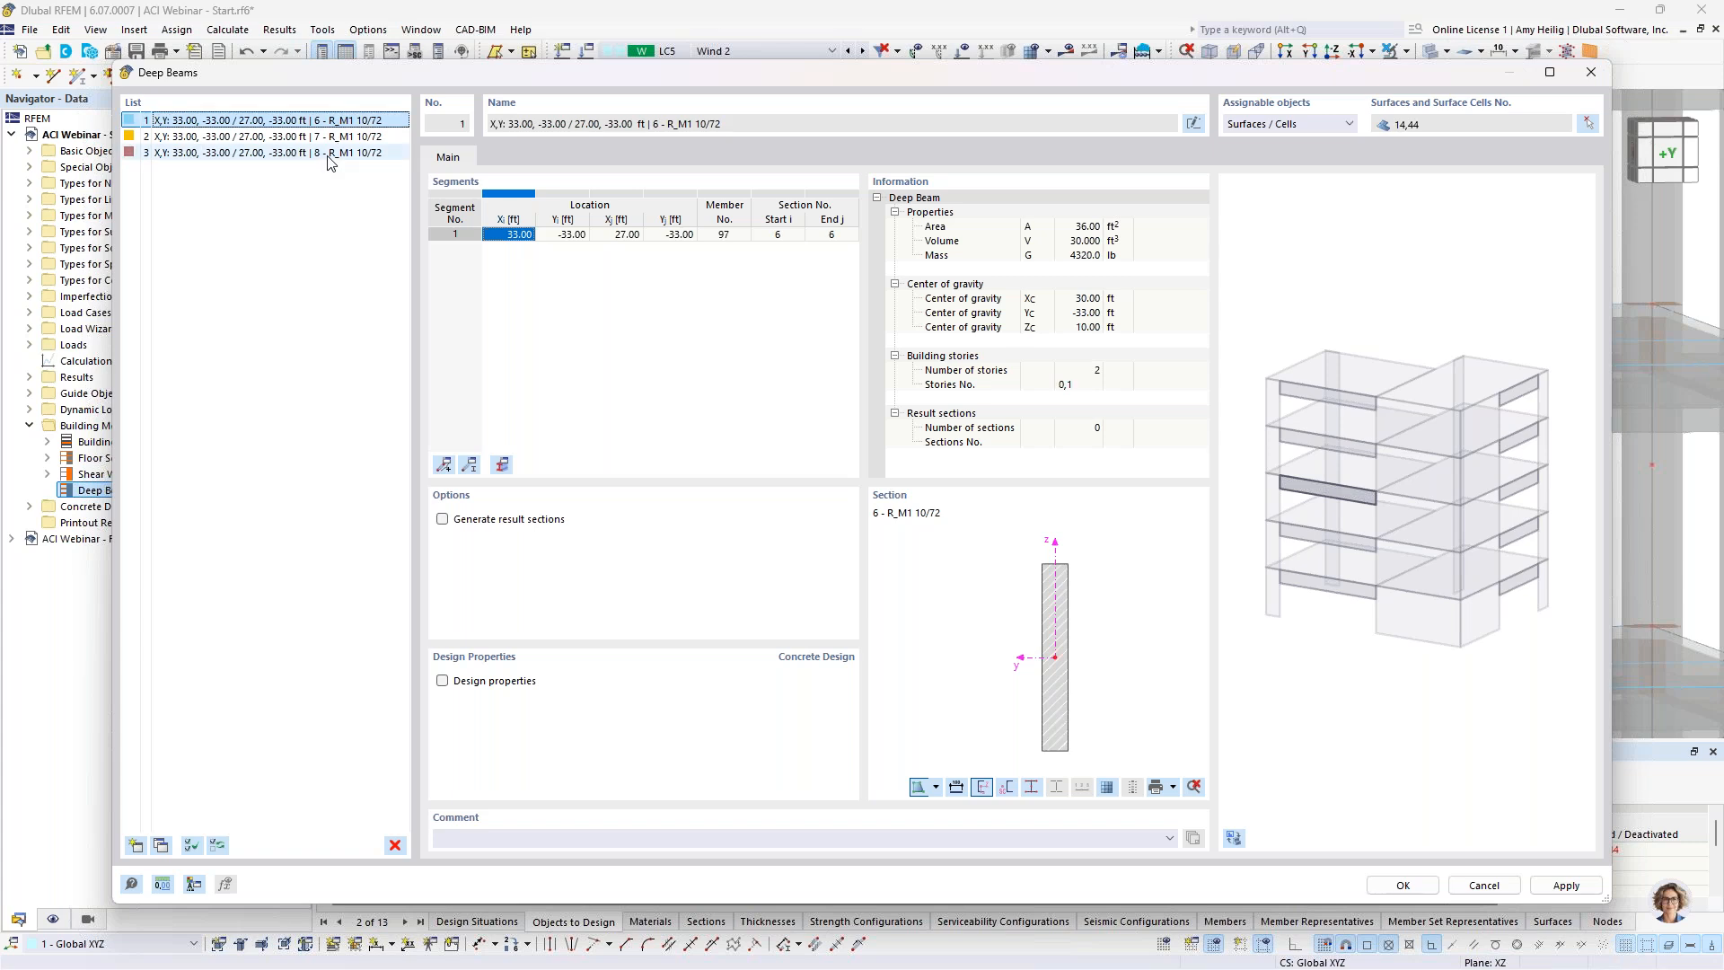
shift+click(331, 153)
click(443, 520)
click(442, 681)
click(442, 703)
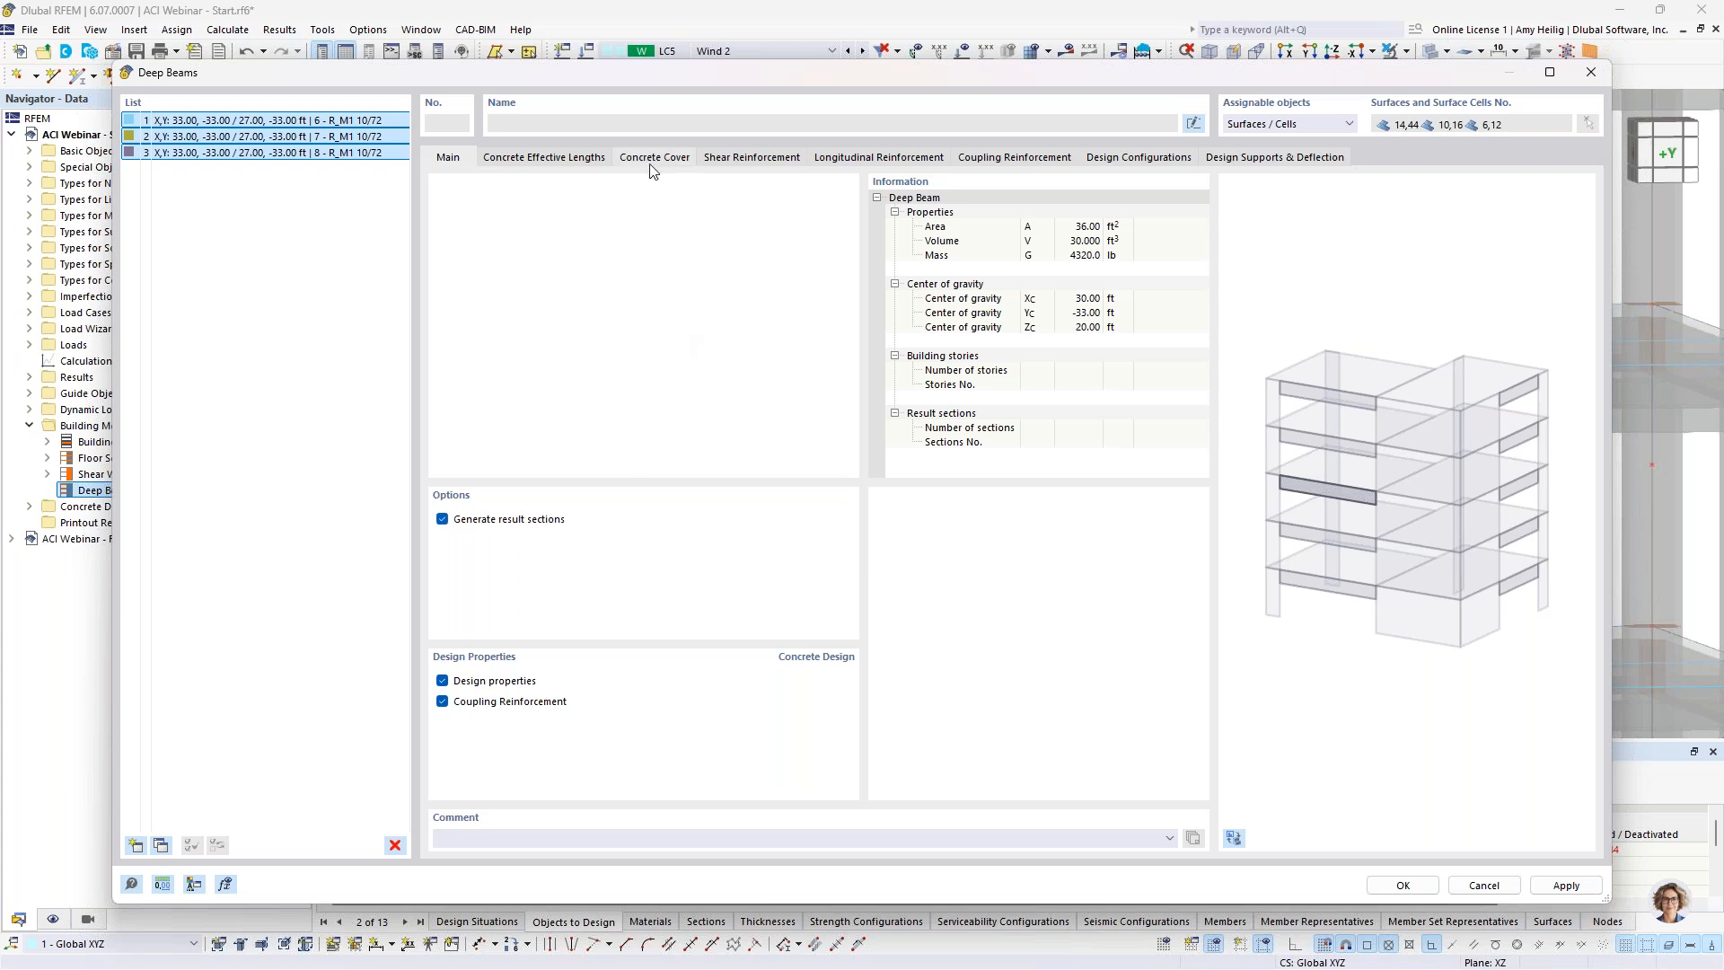
Step: Set the user-defined concrete cover of all three deep beams to 1.0 in
drag(926, 208, 989, 218)
text(1.0)
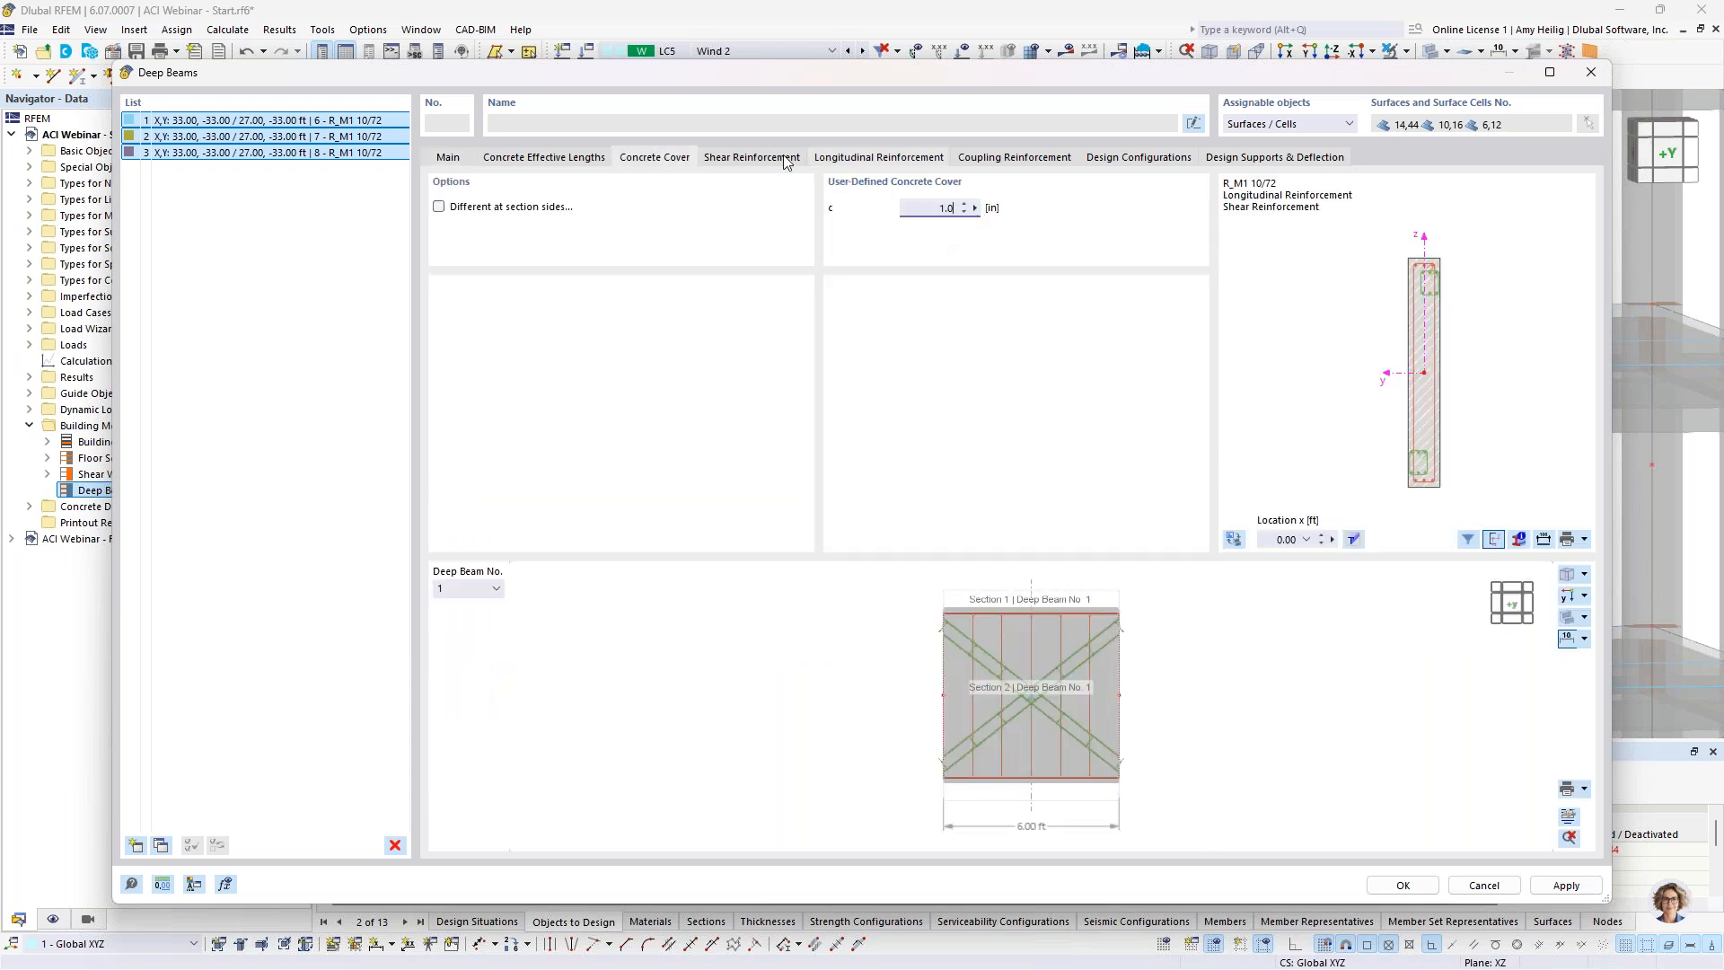
Step: Set the shear reinforcement of all three deep beams to #5 stirrups at a distance of 0.417 ft
click(752, 157)
click(1130, 270)
click(1143, 269)
click(1112, 380)
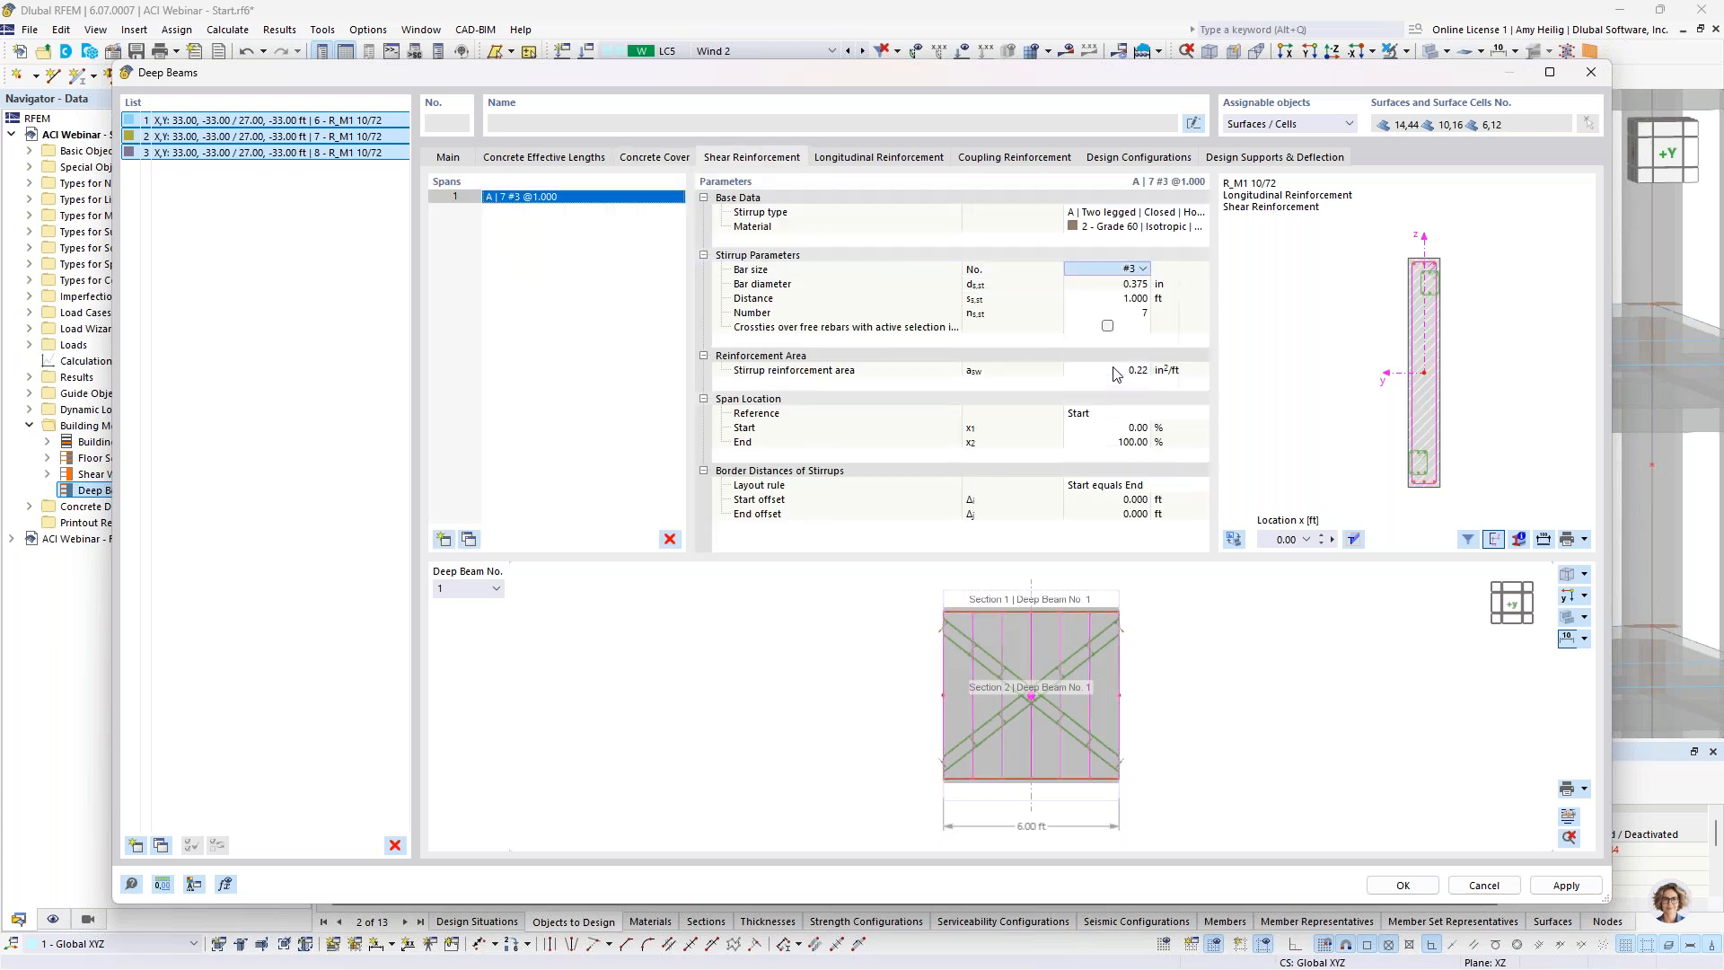
click(1118, 299)
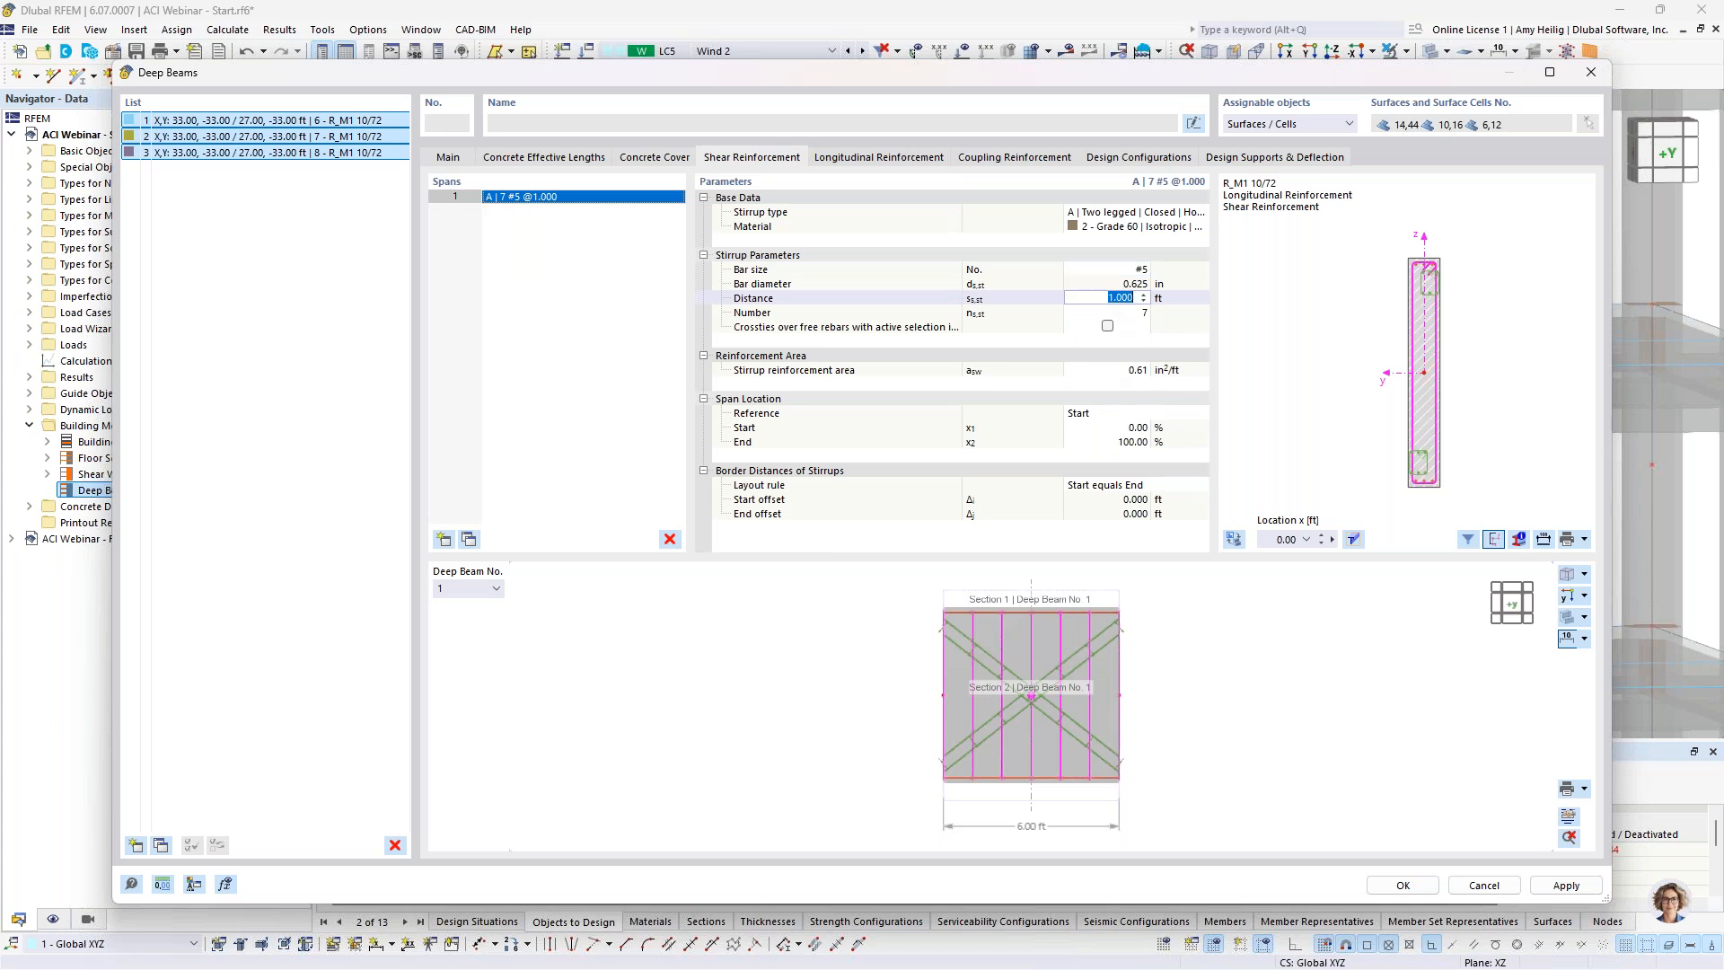
text(0.417)
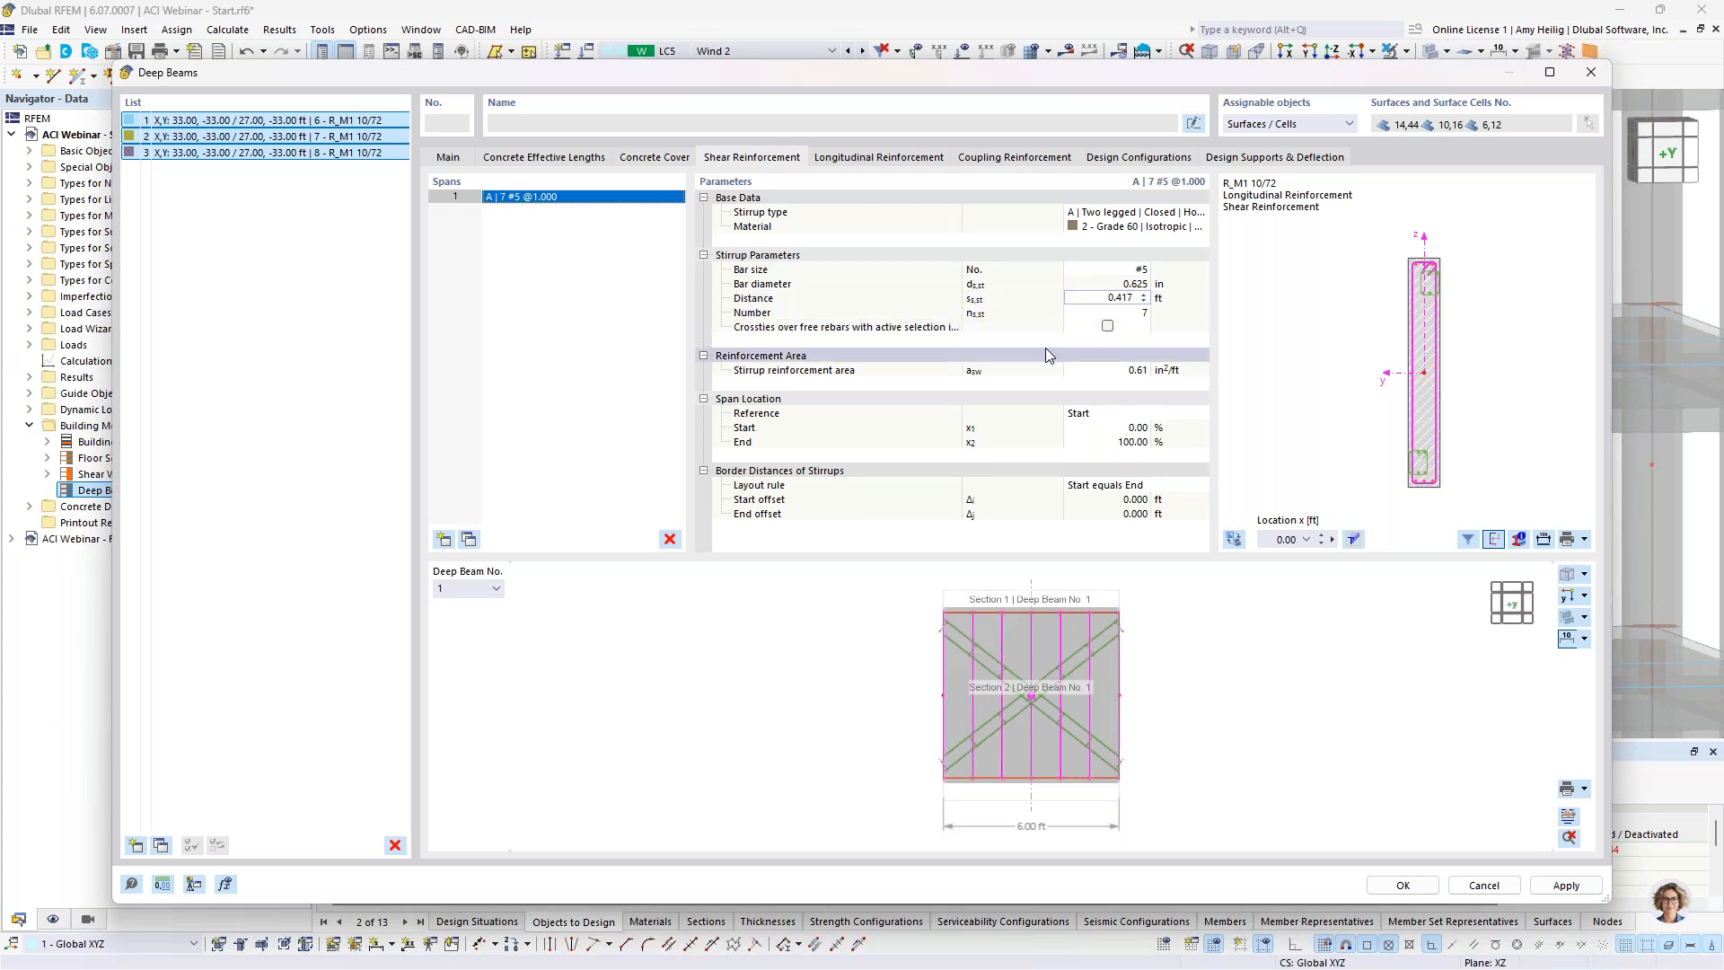
Step: Set the deep beams' longitudinal rebar type to Uniformly surrounding and place the reinforcement in the bent corners of the stirrups
click(891, 162)
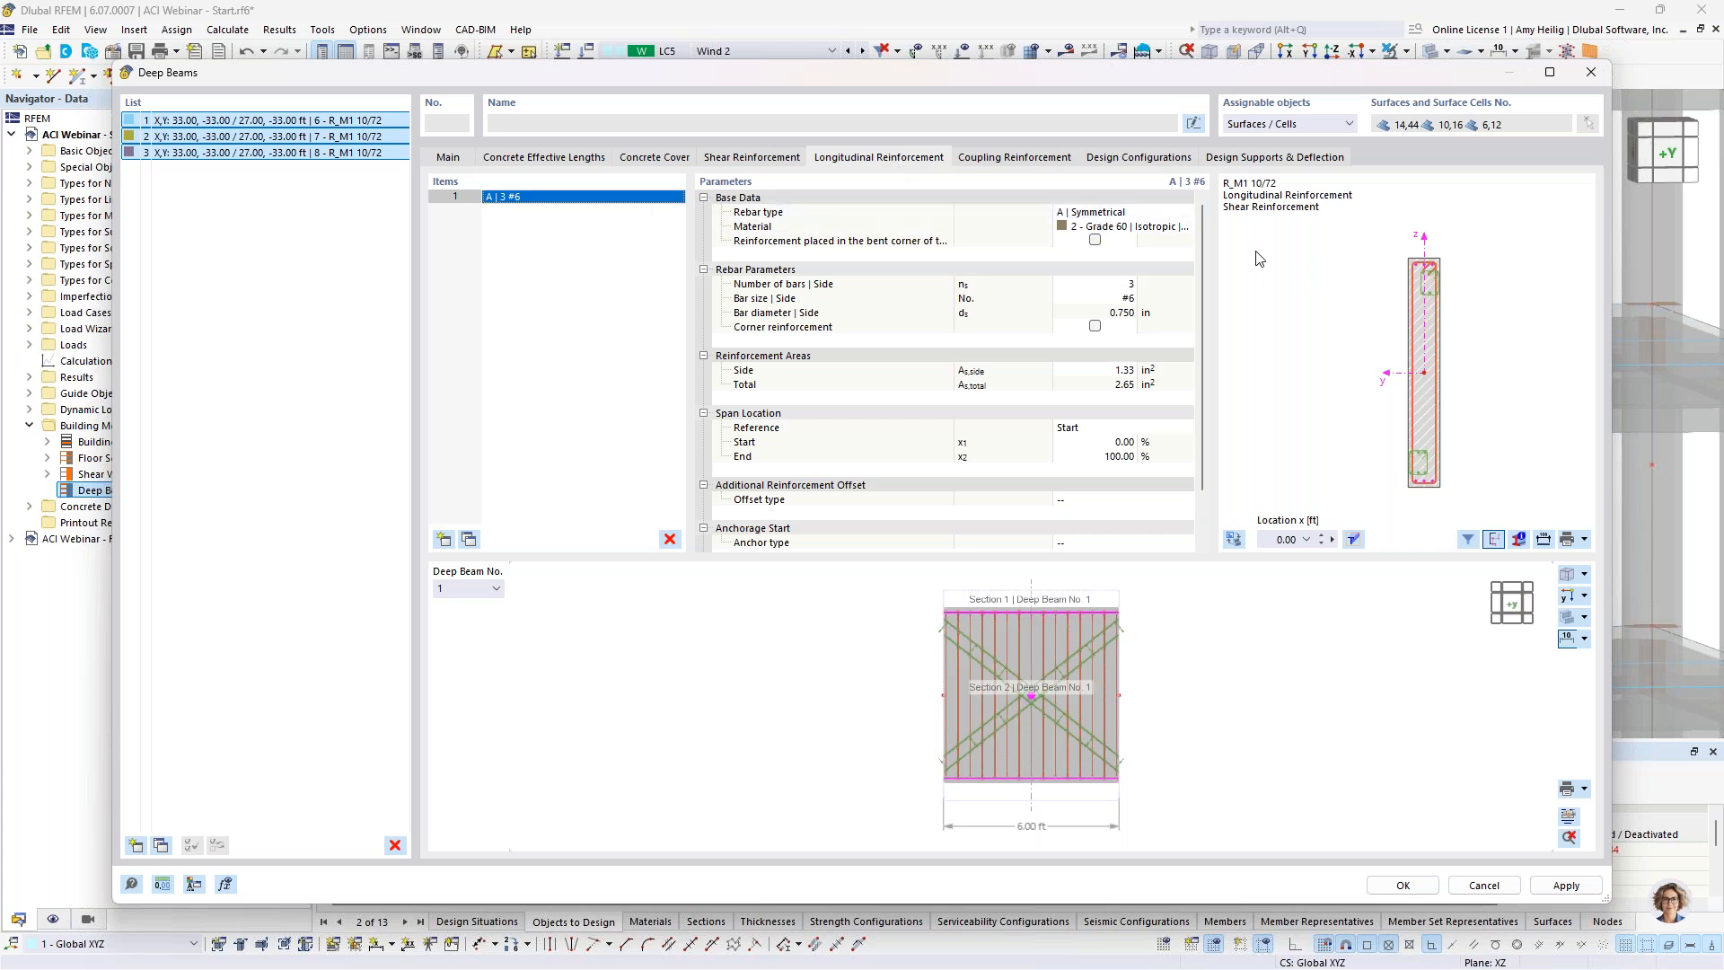
click(1150, 217)
click(1150, 214)
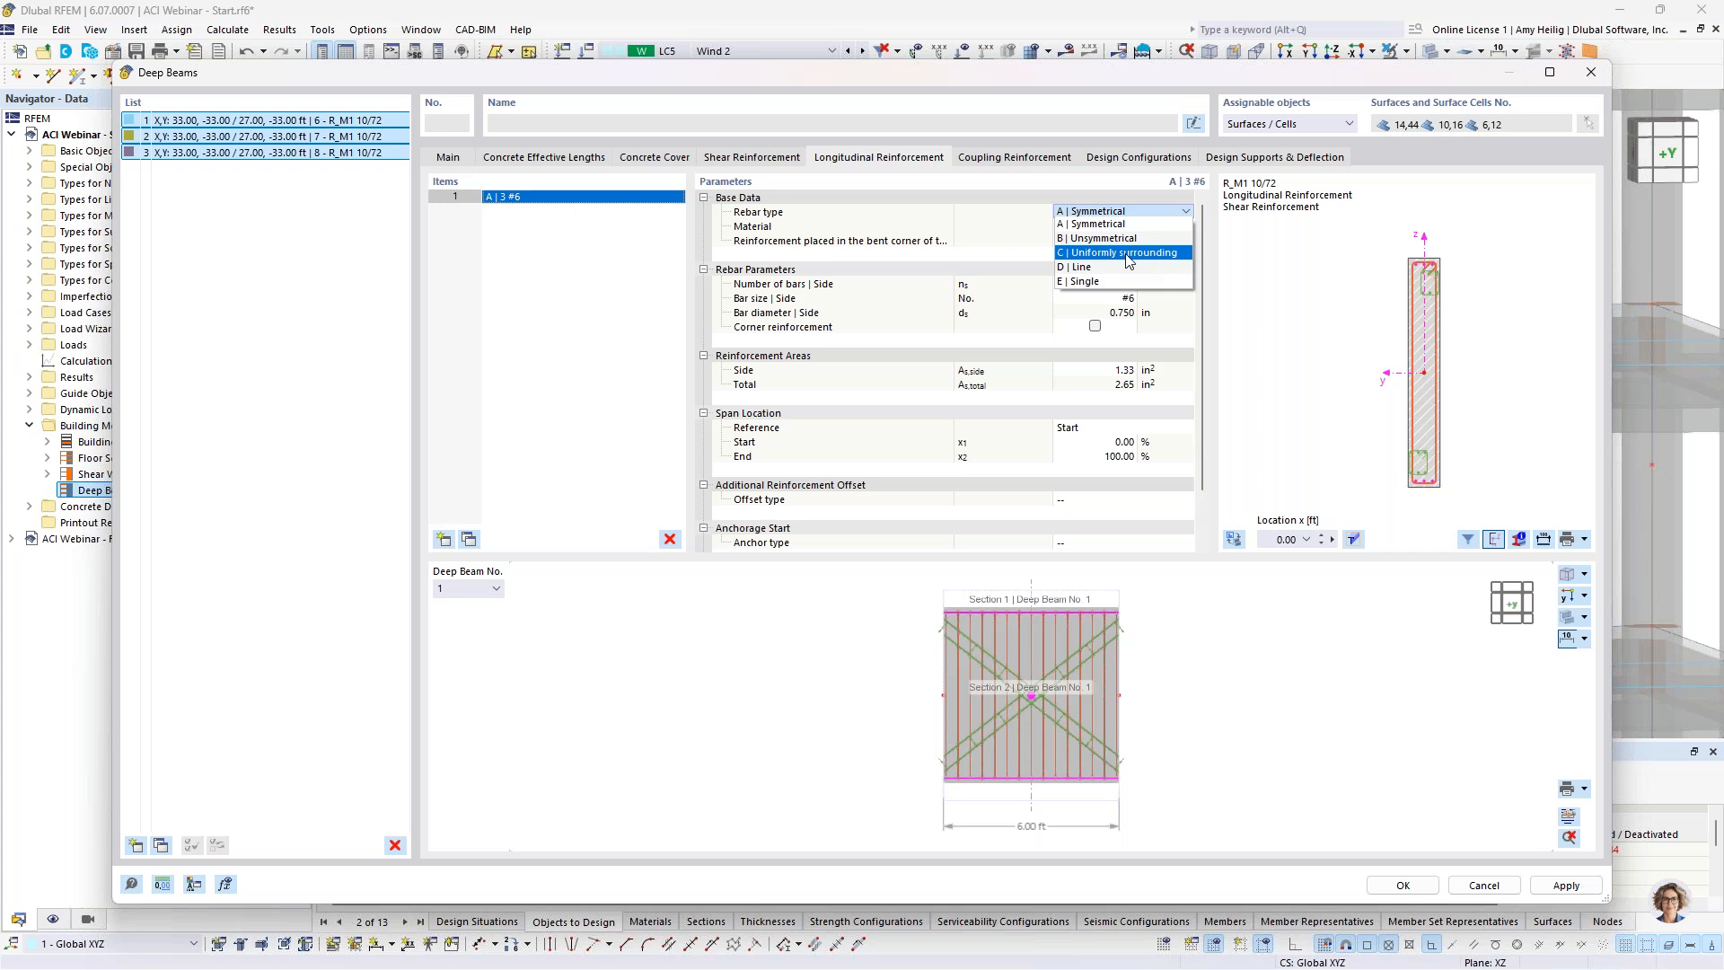
click(1126, 255)
click(1097, 240)
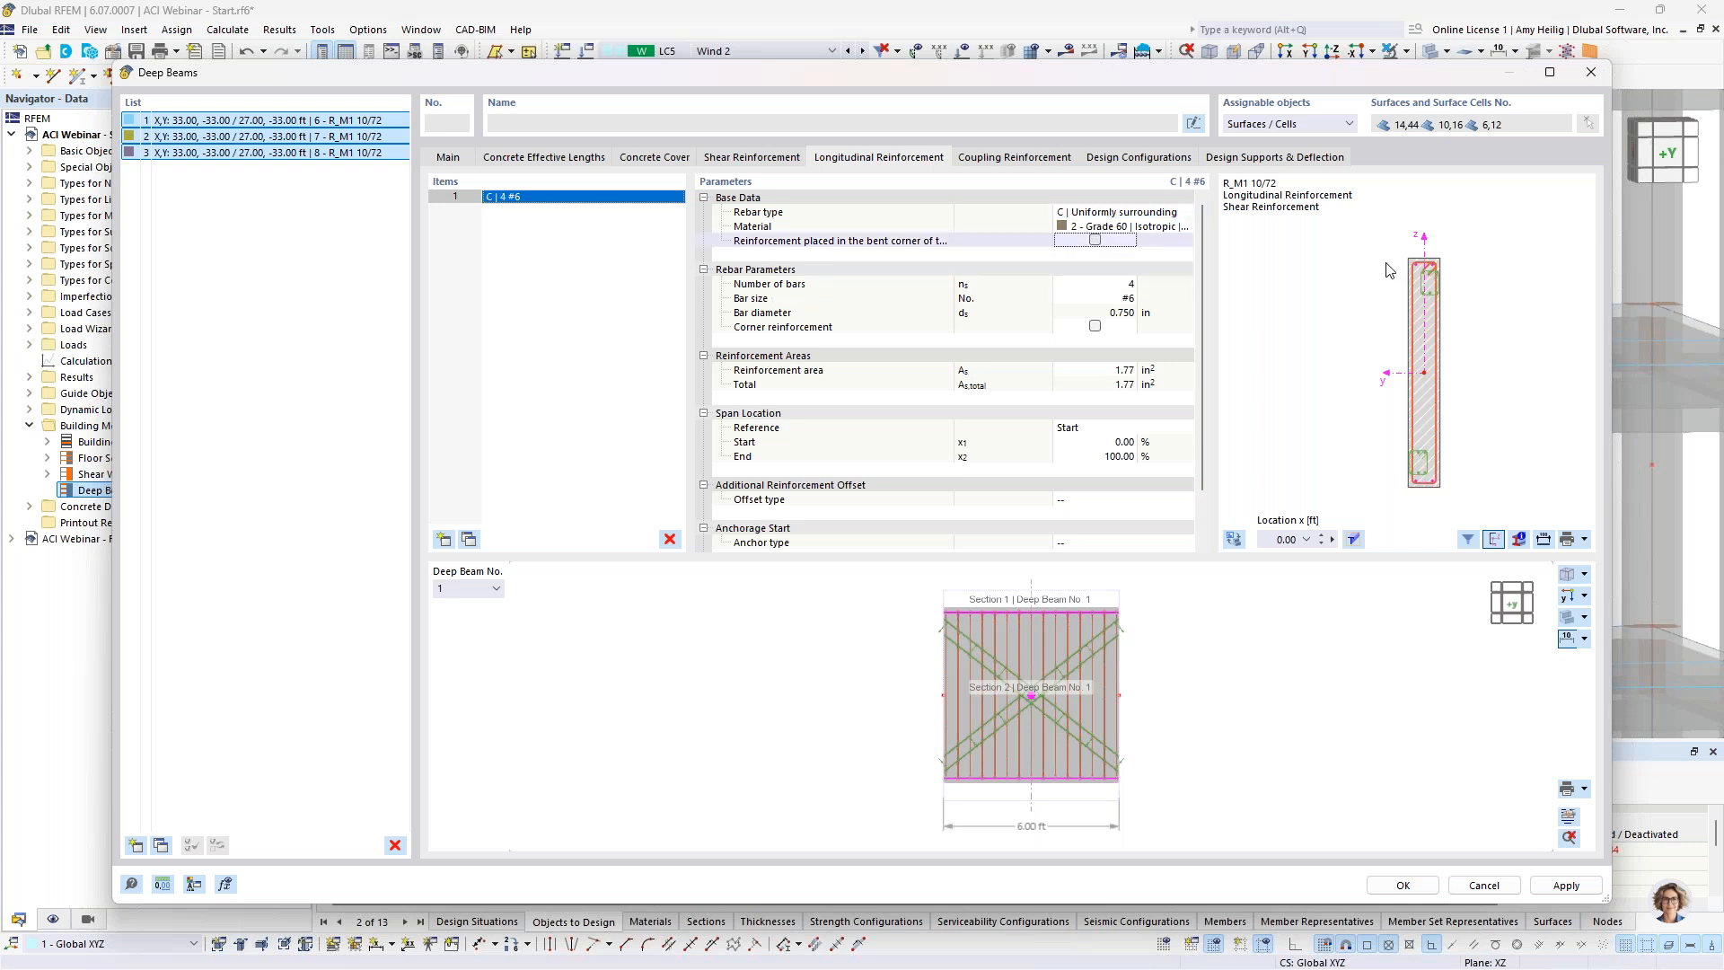
scroll(1434, 267, up, 4)
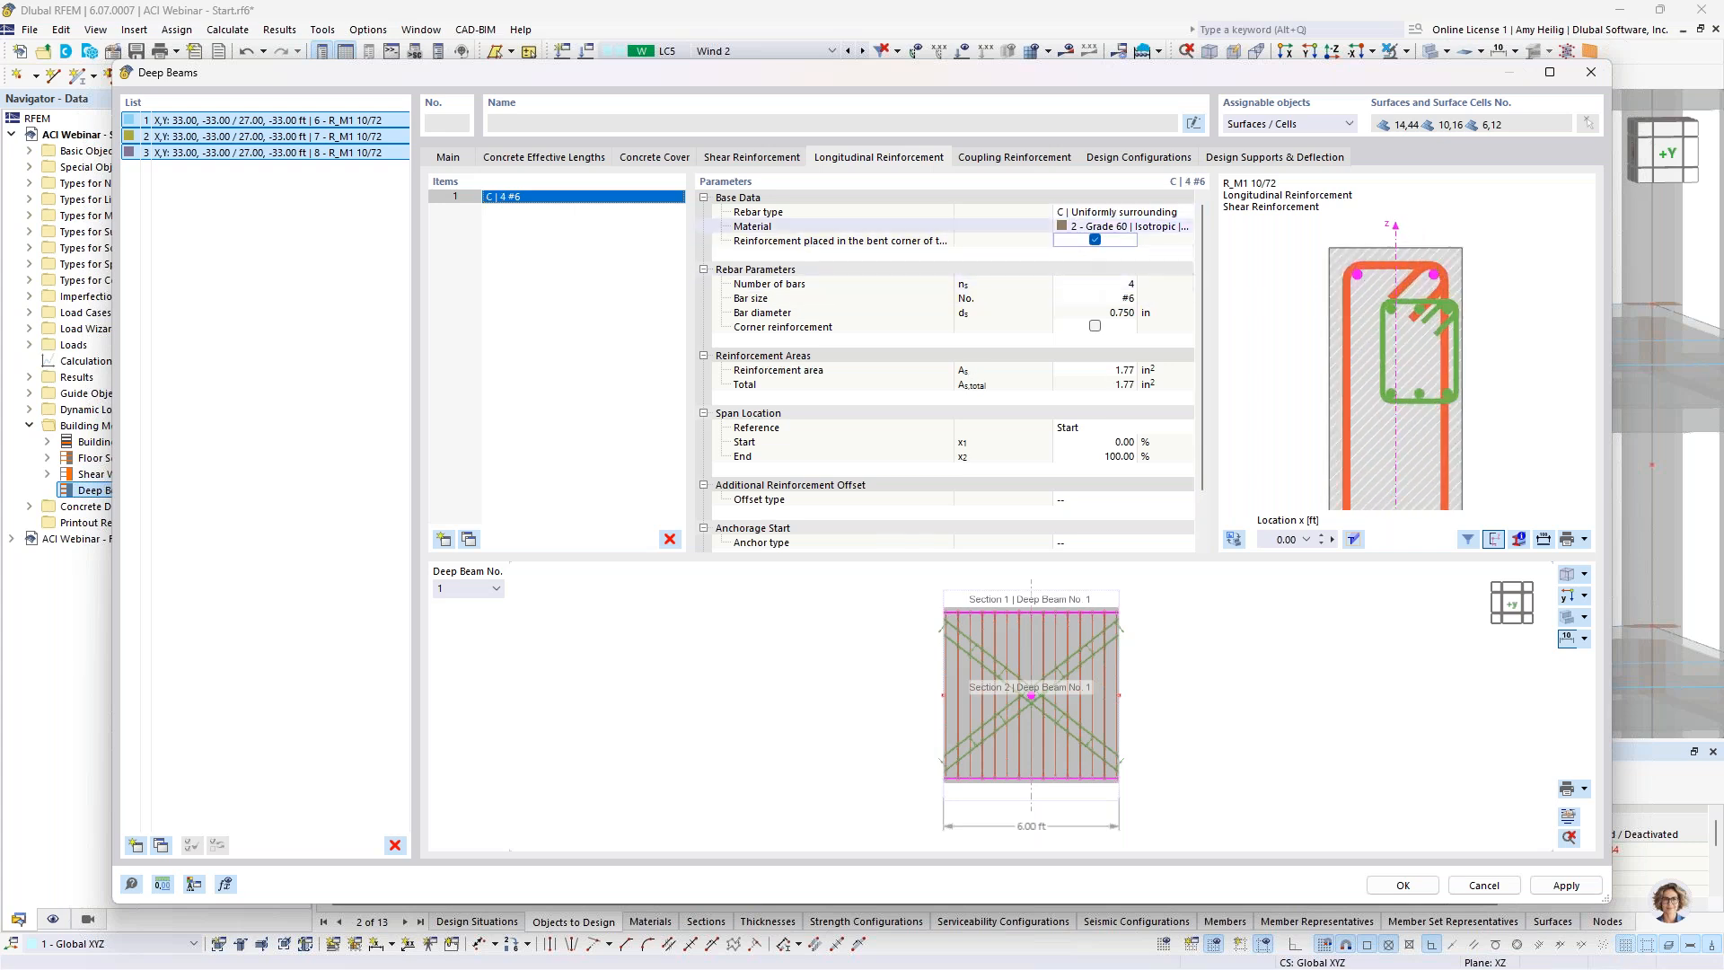
Step: Set the number of longitudinal bars in the deep beams to 30
click(1097, 288)
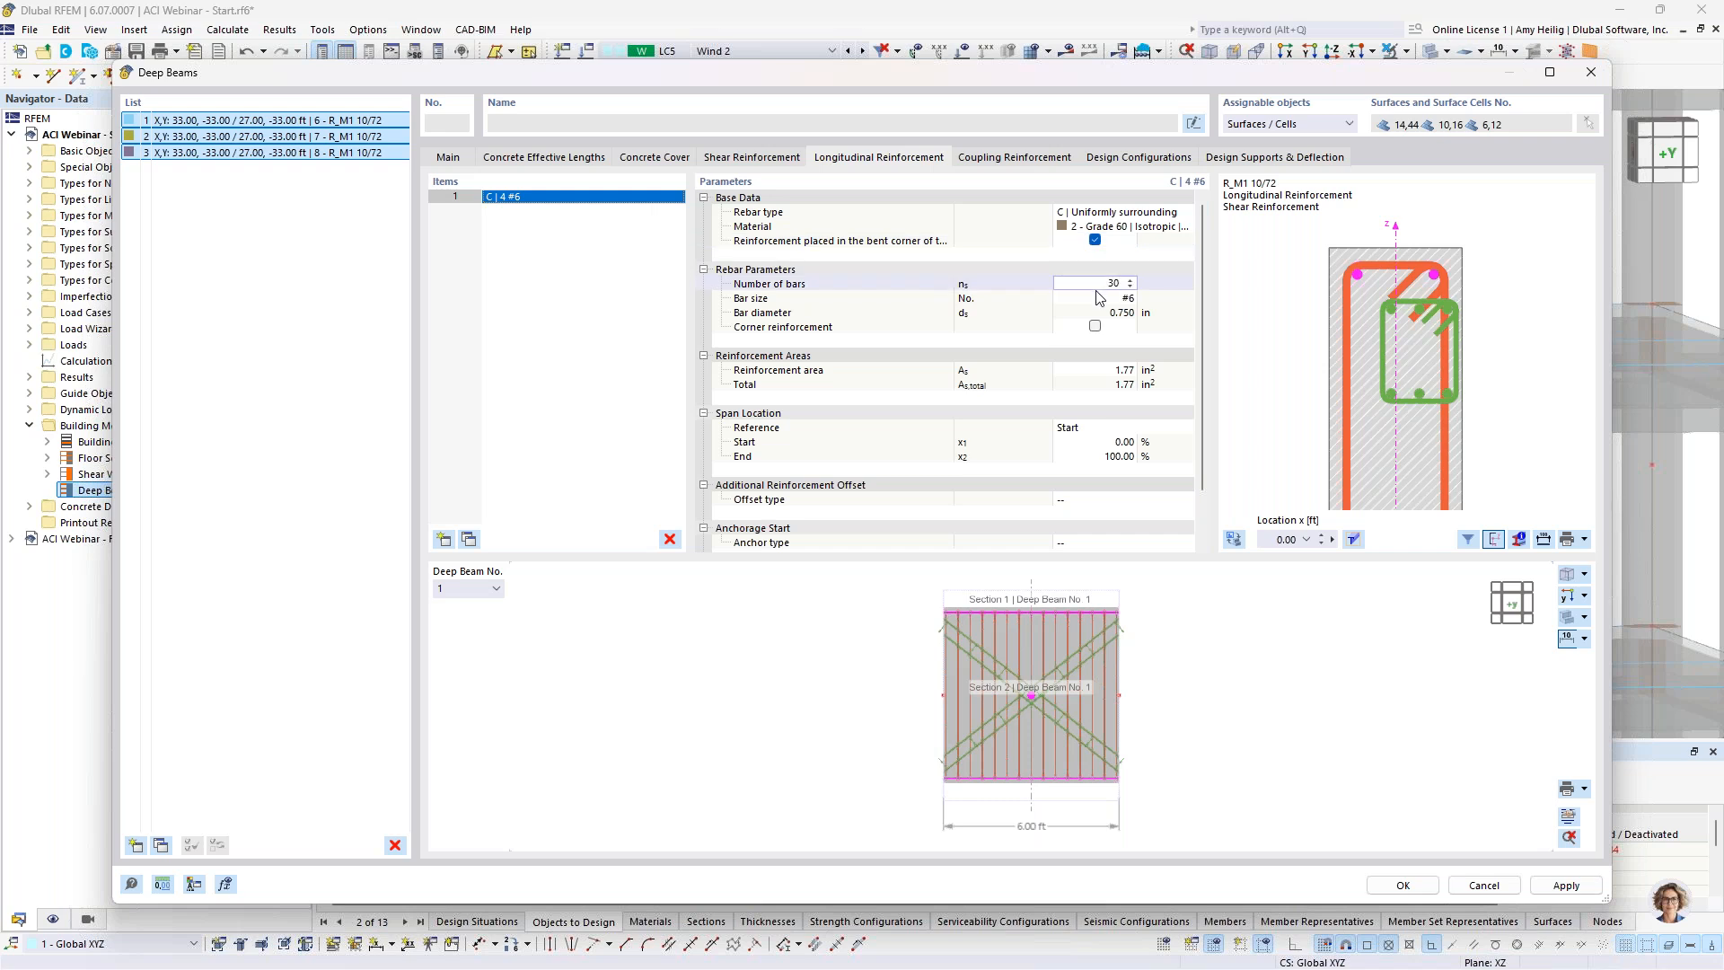
key(Tab)
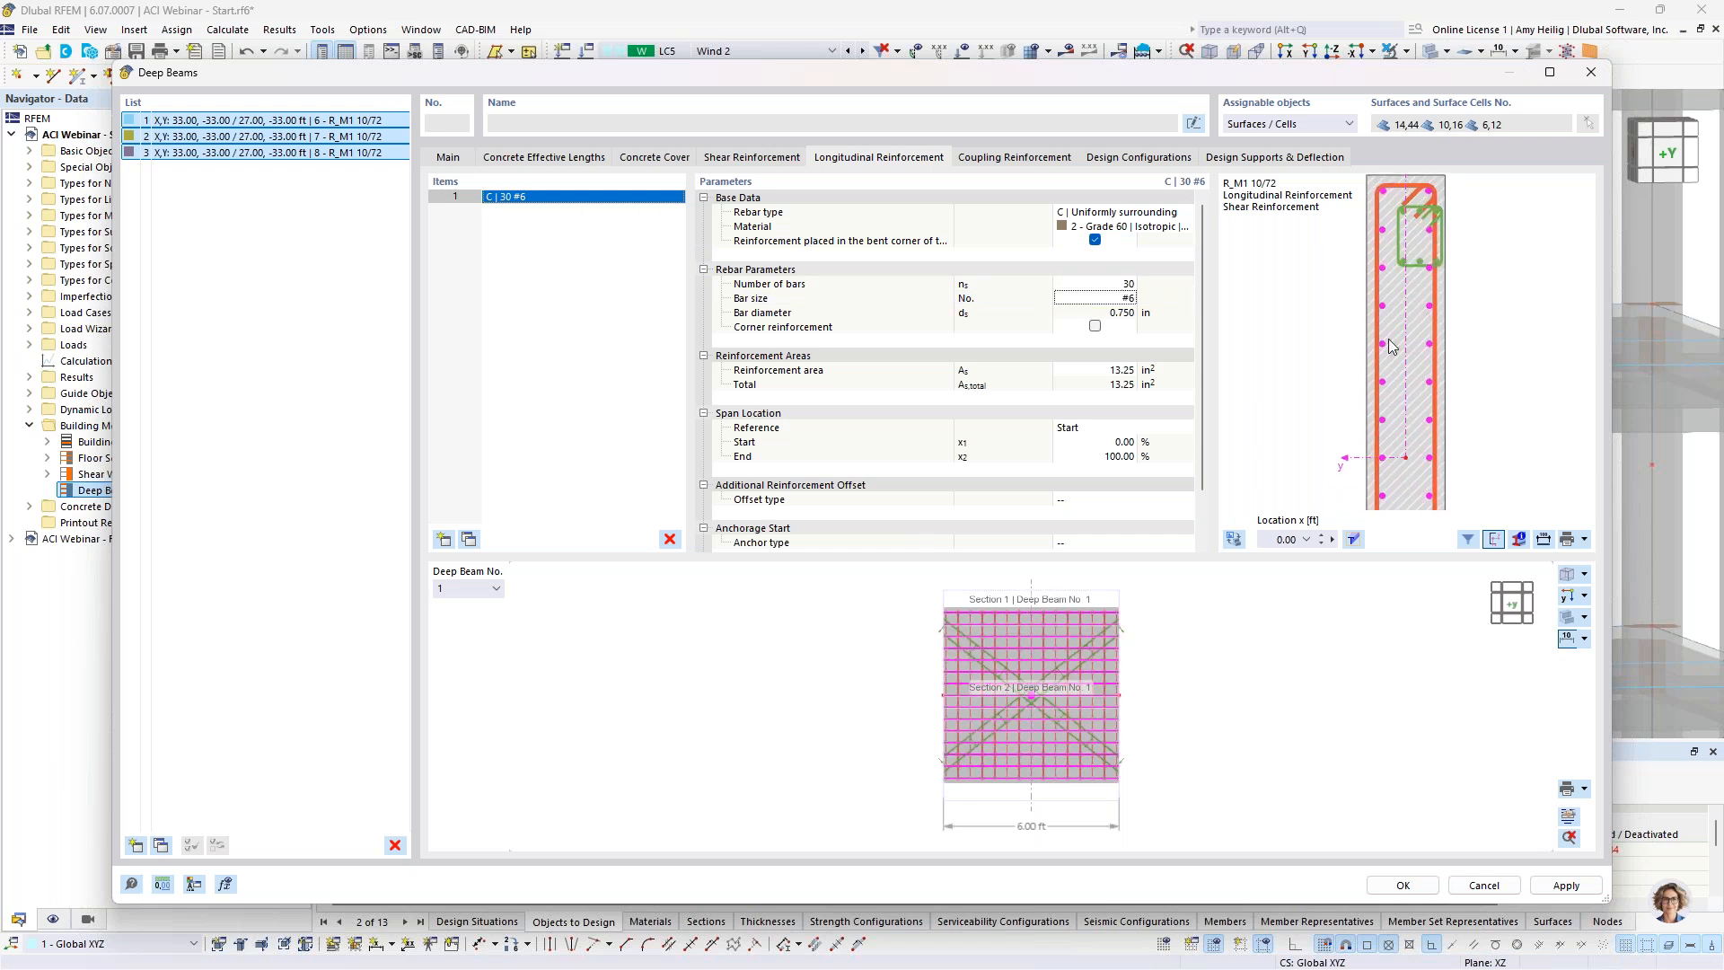
middle_drag(1377, 310, 1370, 345)
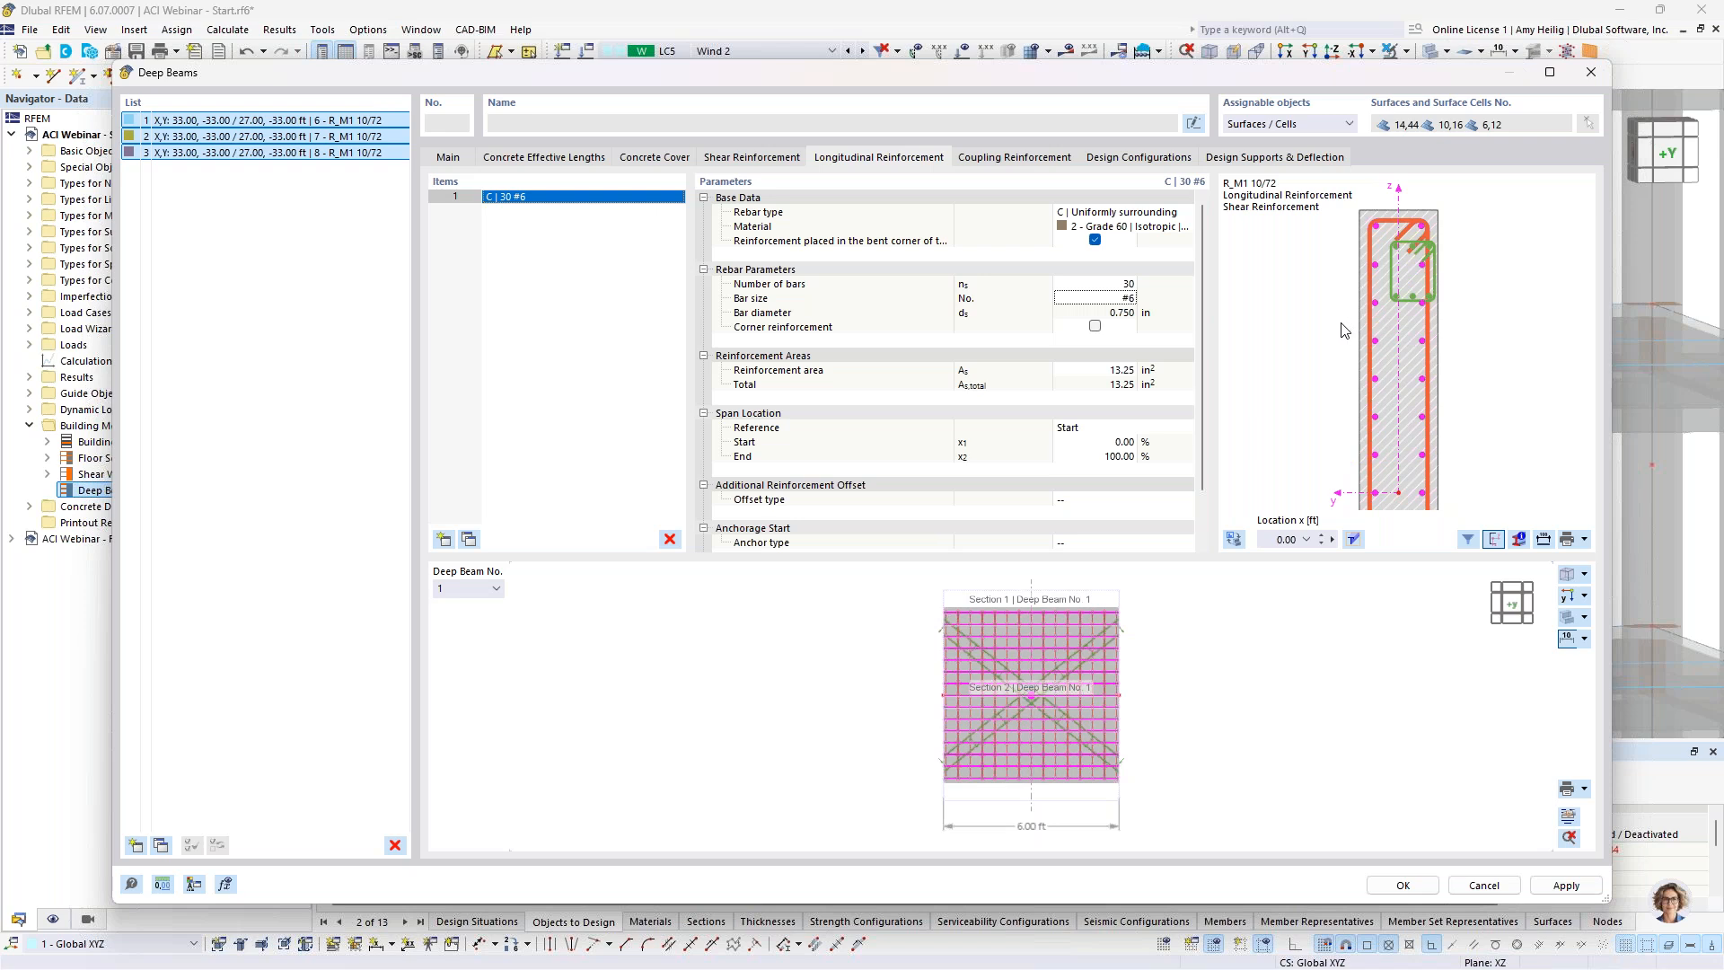
Step: Examine the deep beams' coupling reinforcement, including the diagonal element size, transverse stirrups, diagonal bars and their offset type options
click(1000, 159)
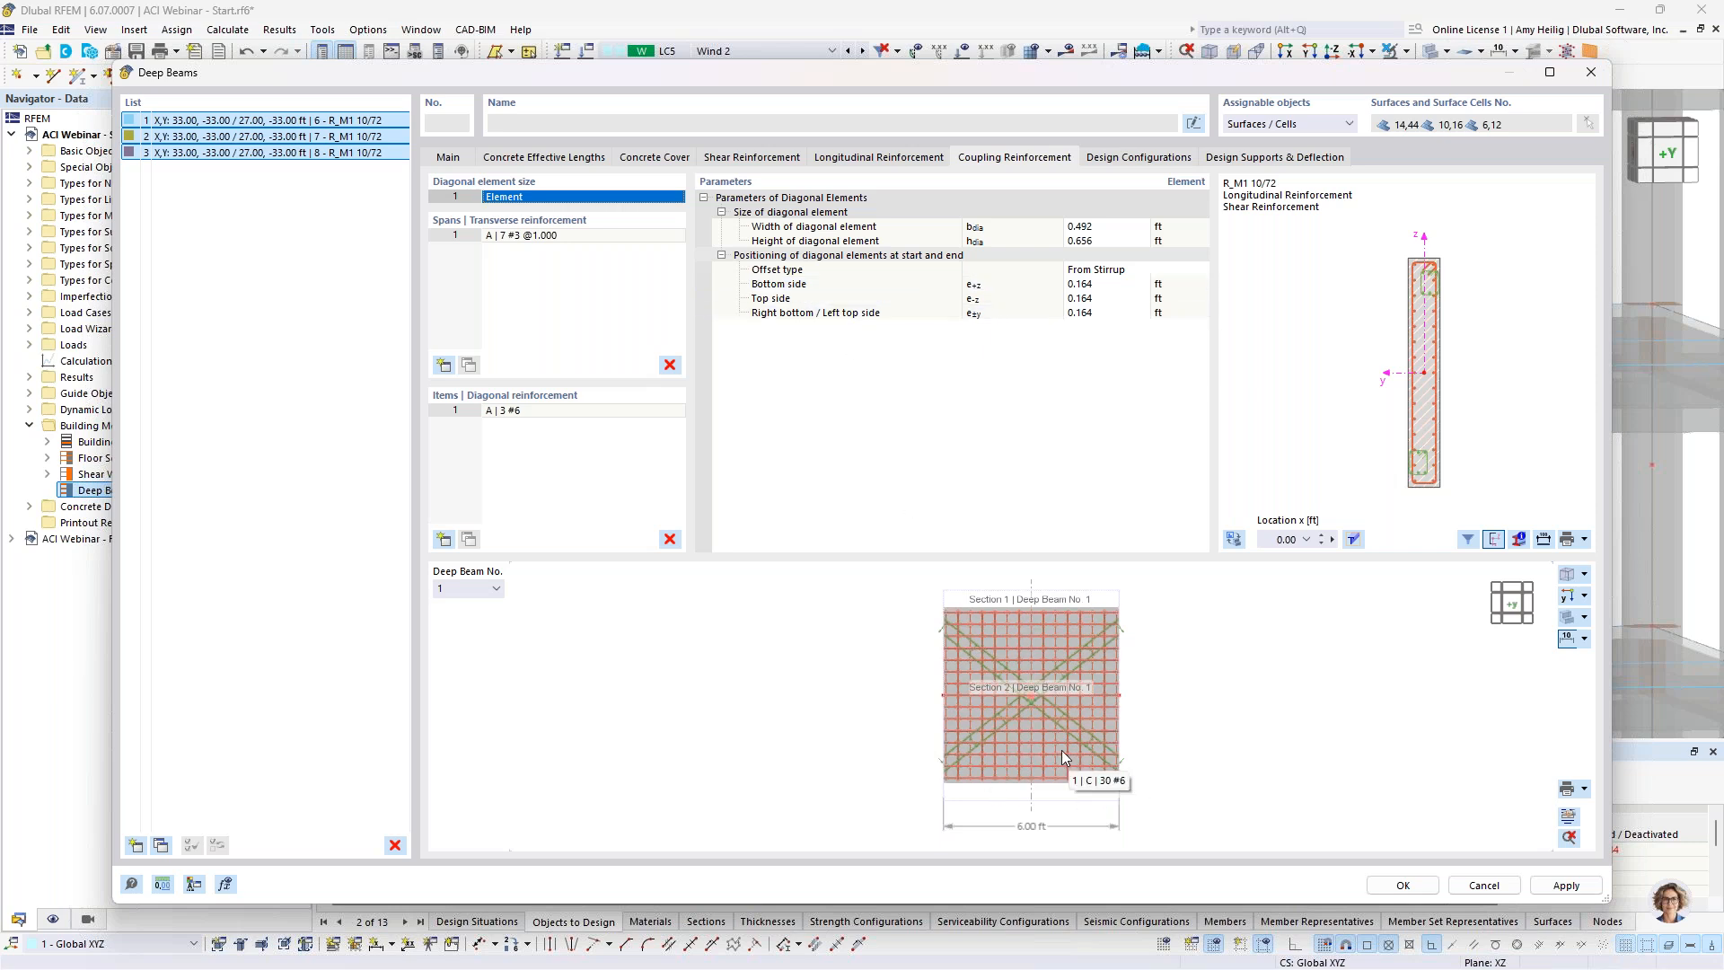
scroll(1042, 683, up, 5)
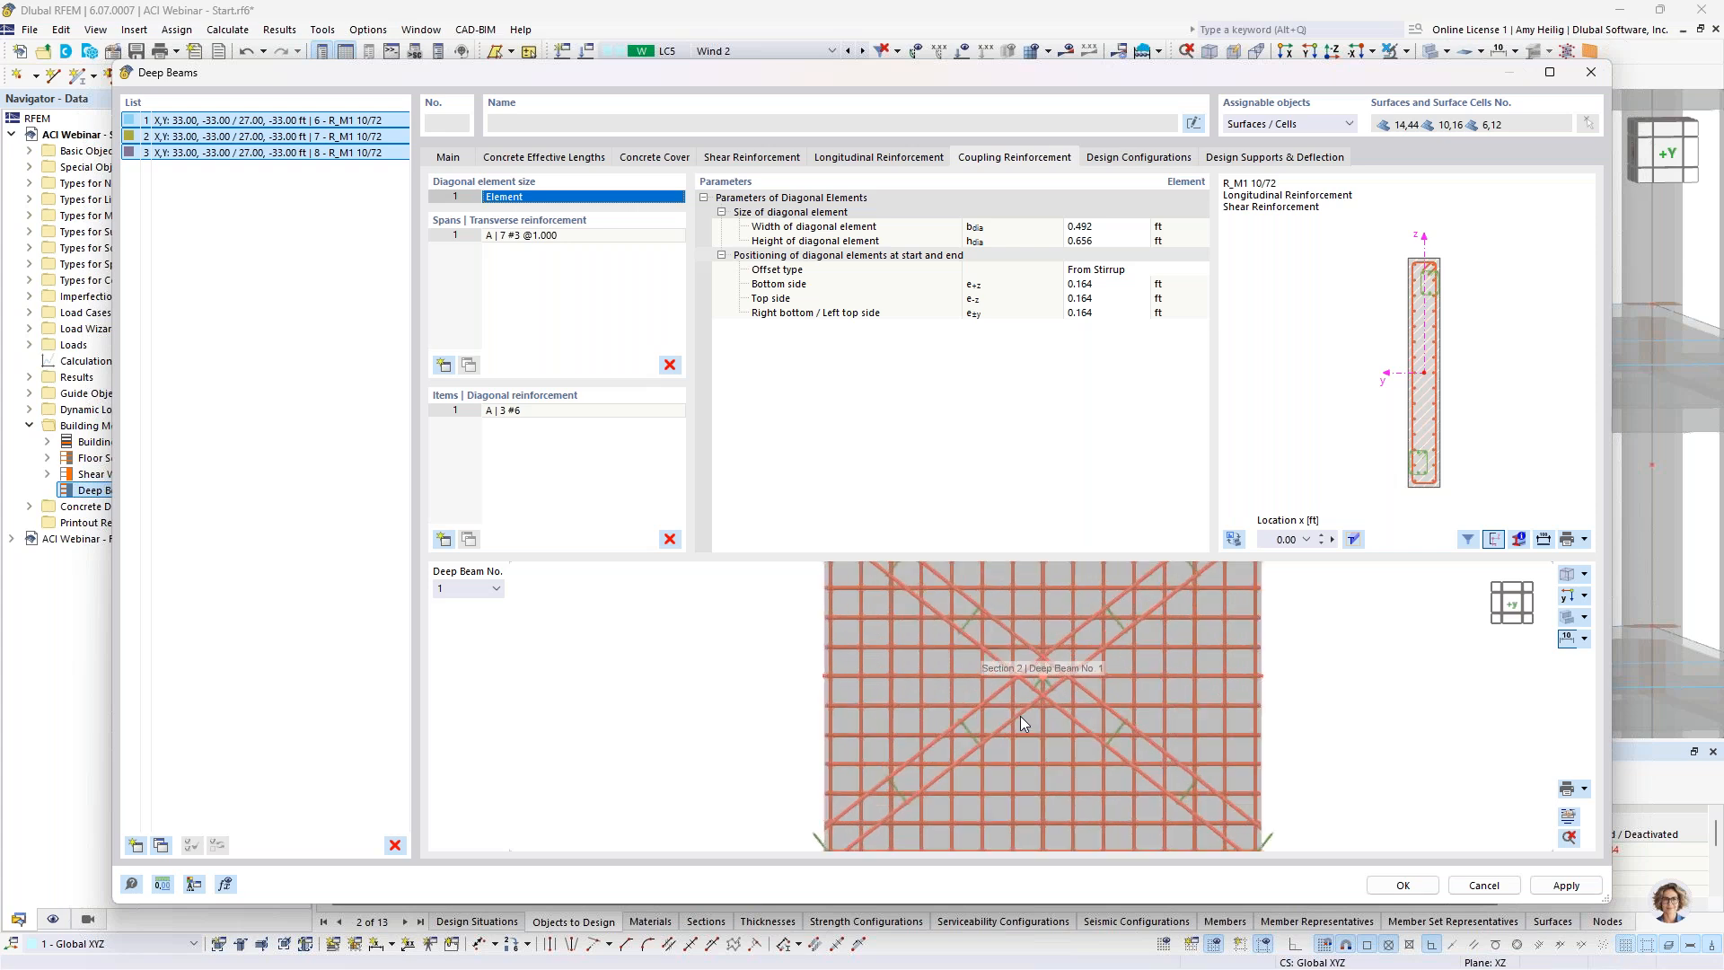
scroll(1038, 781, down, 2)
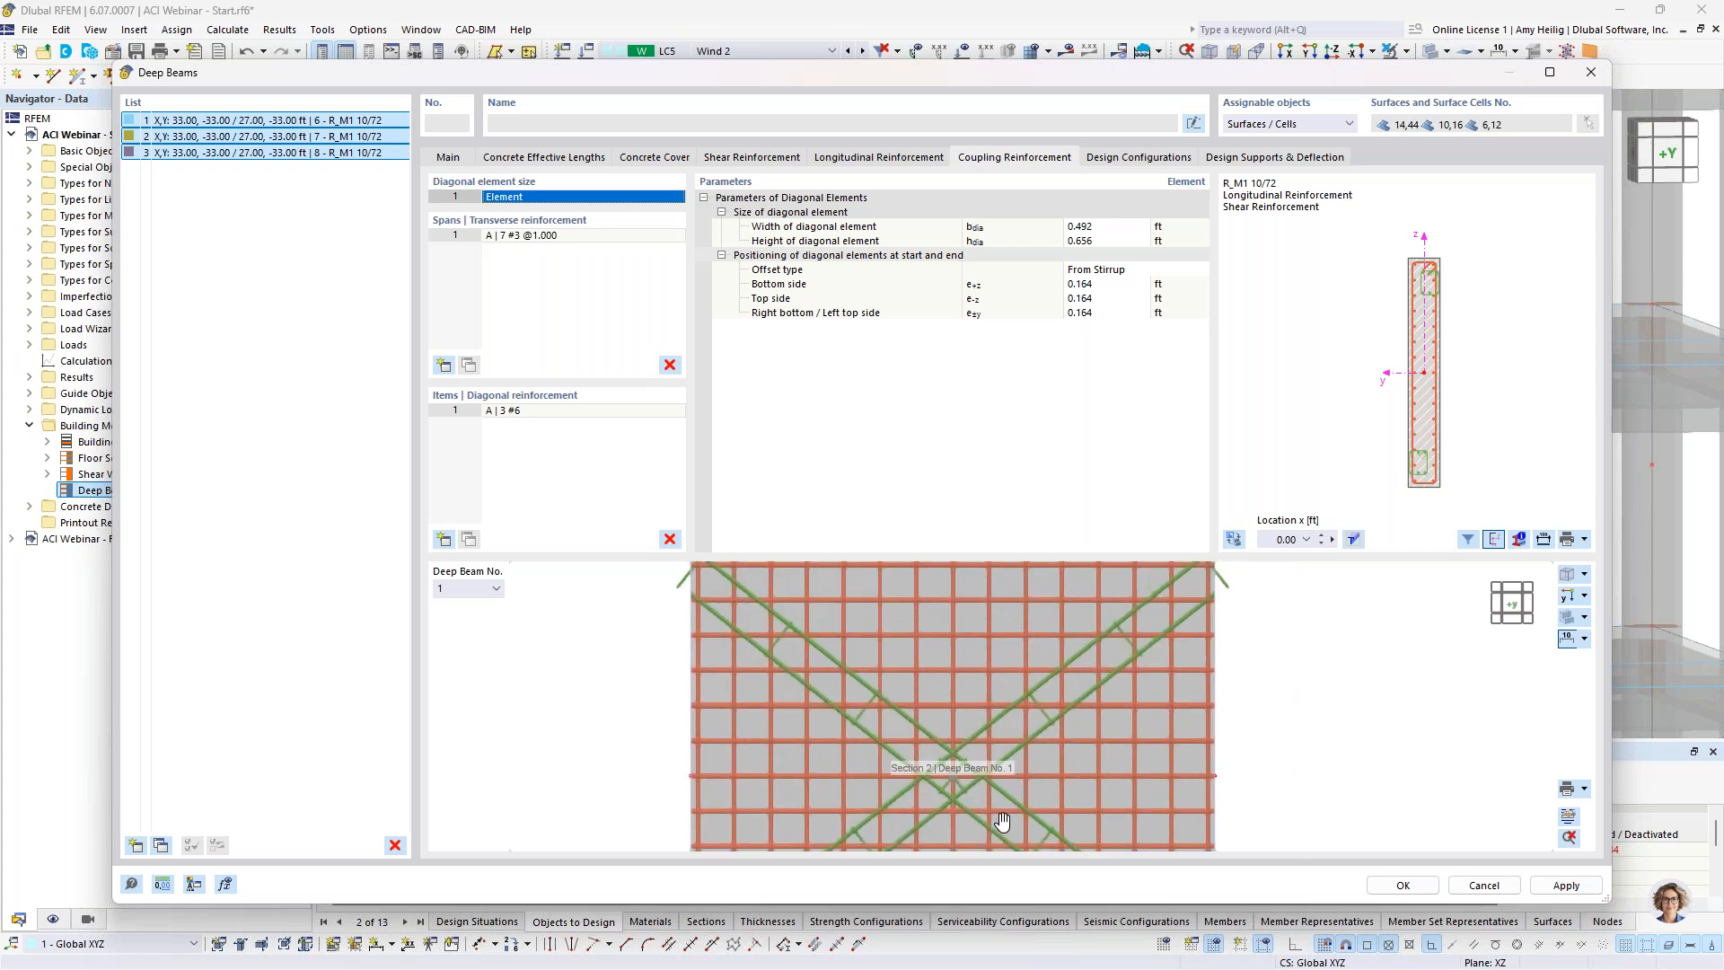
click(546, 236)
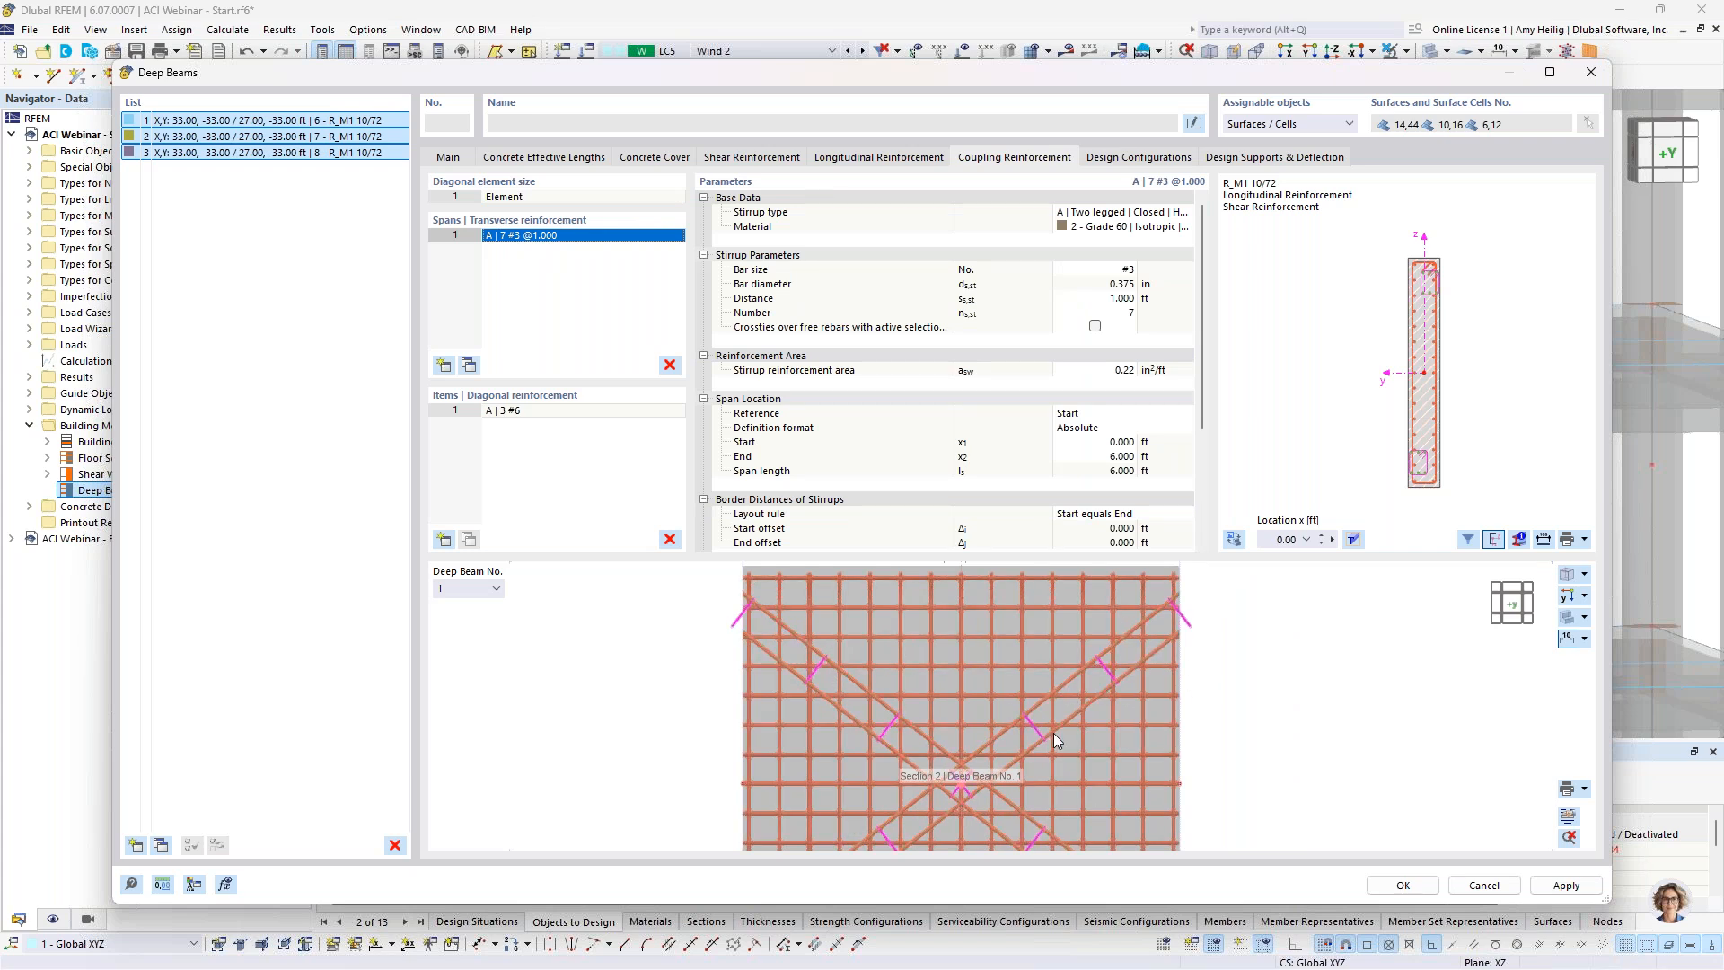
mouse_move(1054, 732)
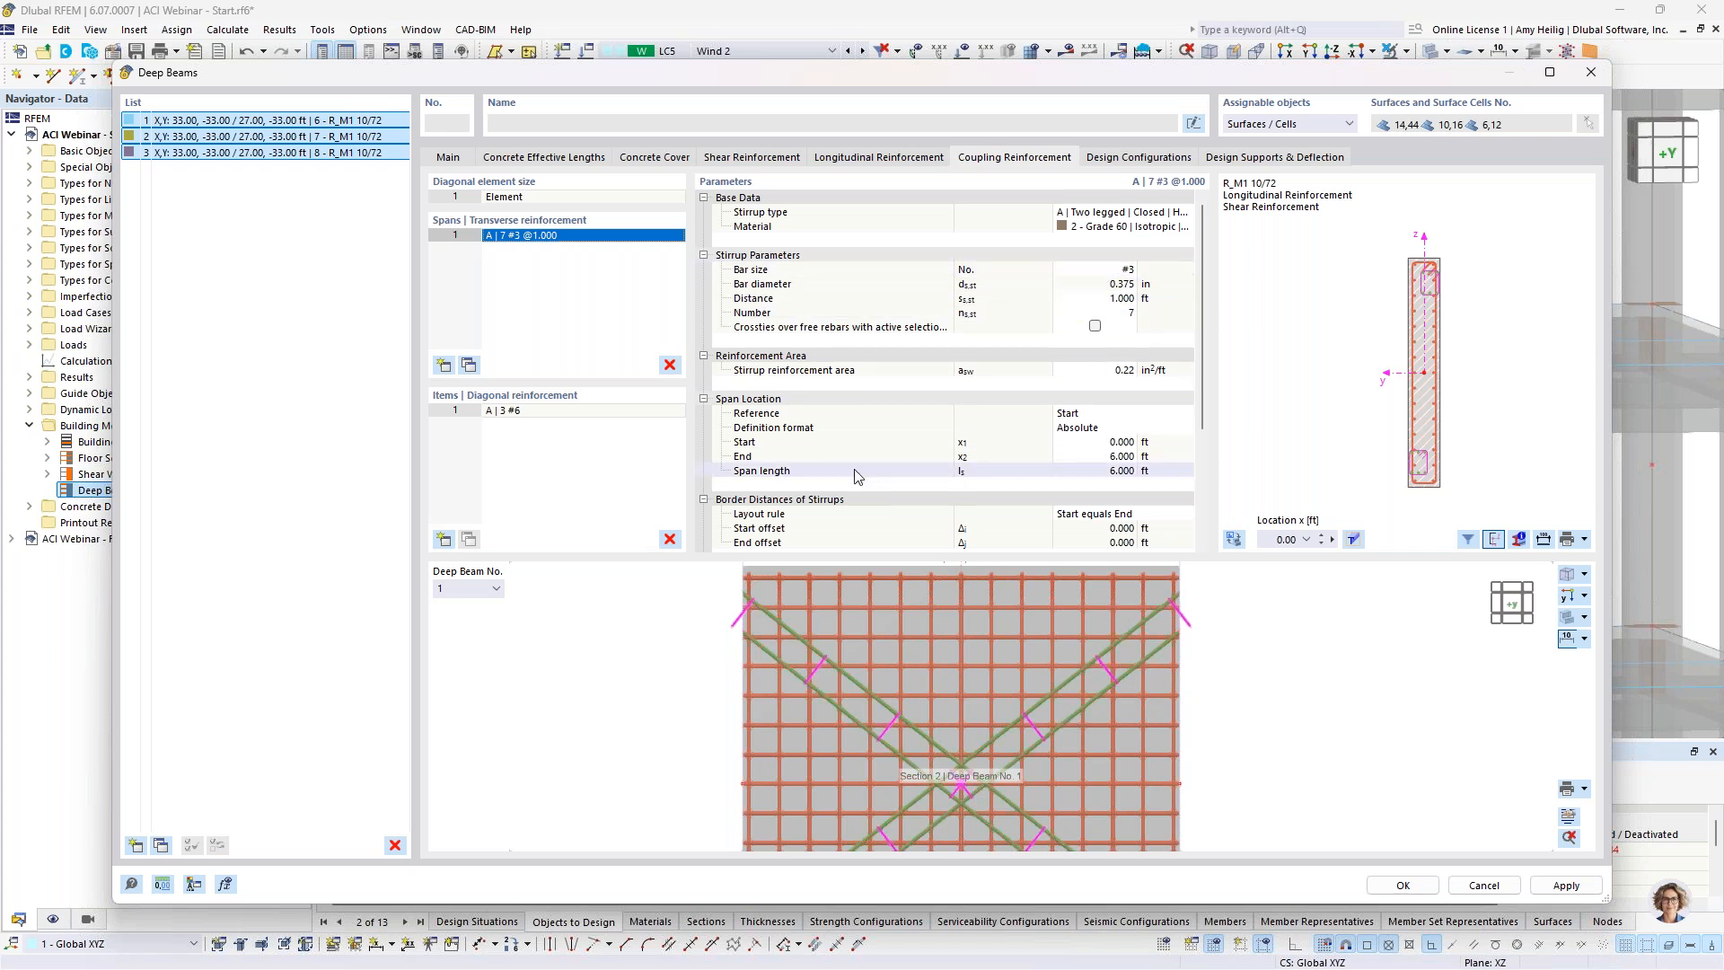
click(566, 417)
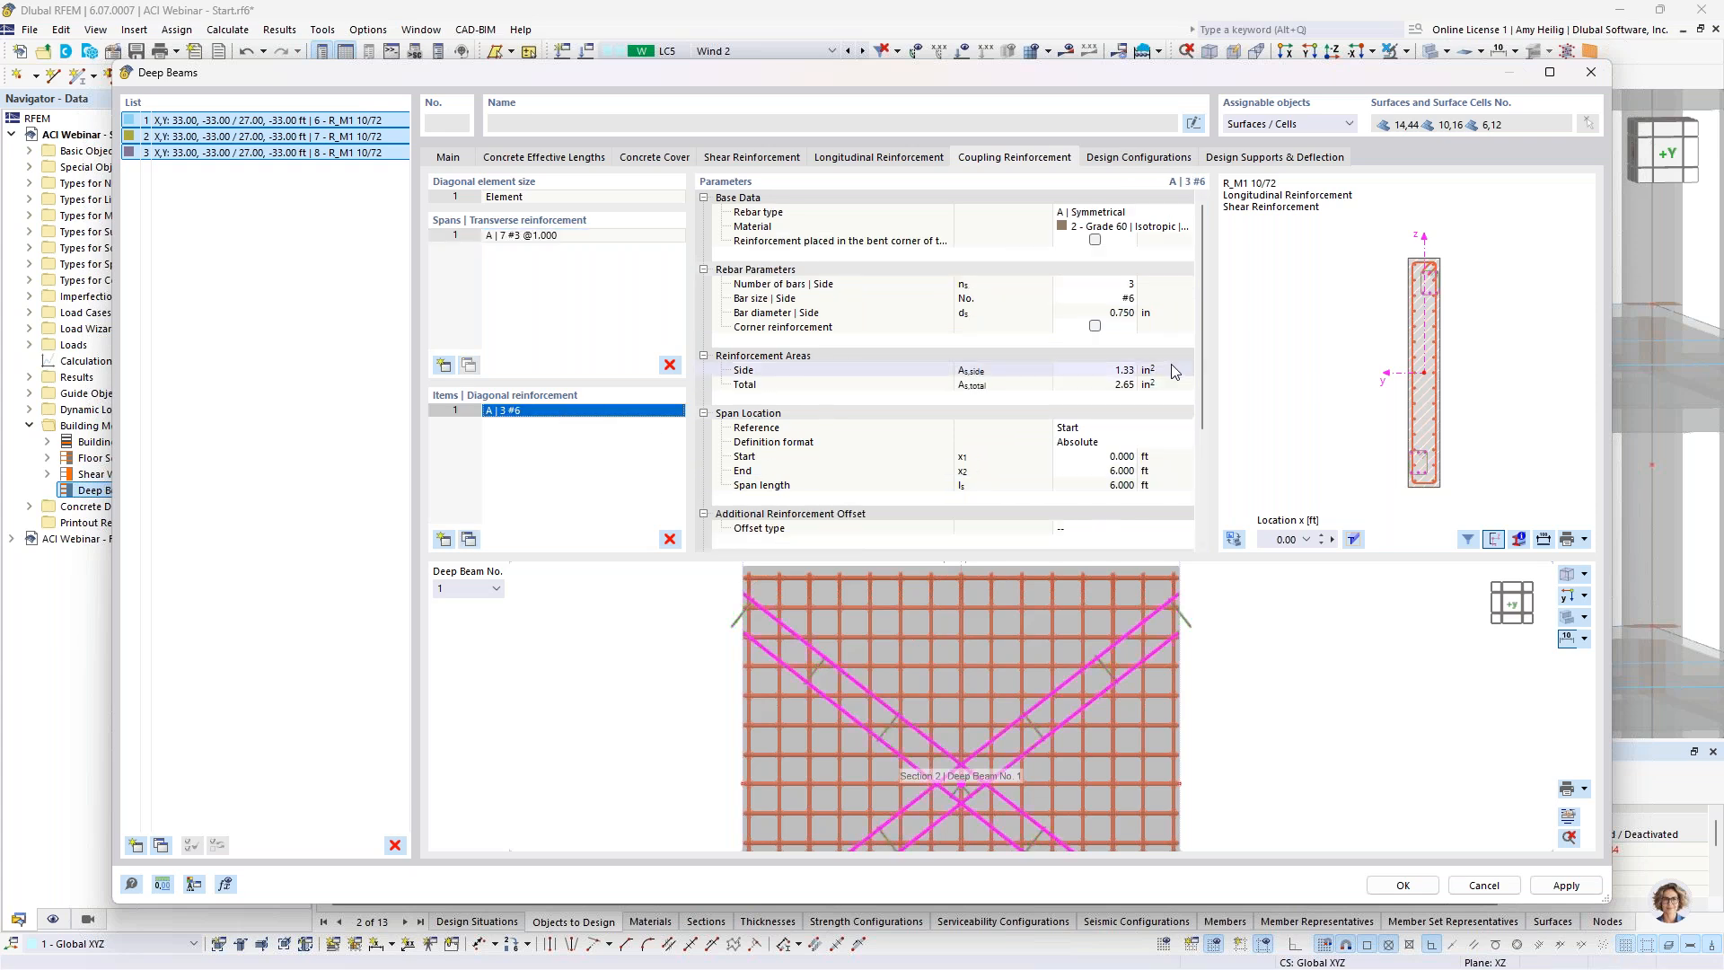
middle_drag(1118, 696, 1071, 701)
scroll(1450, 274, up, 4)
scroll(1450, 274, up, 5)
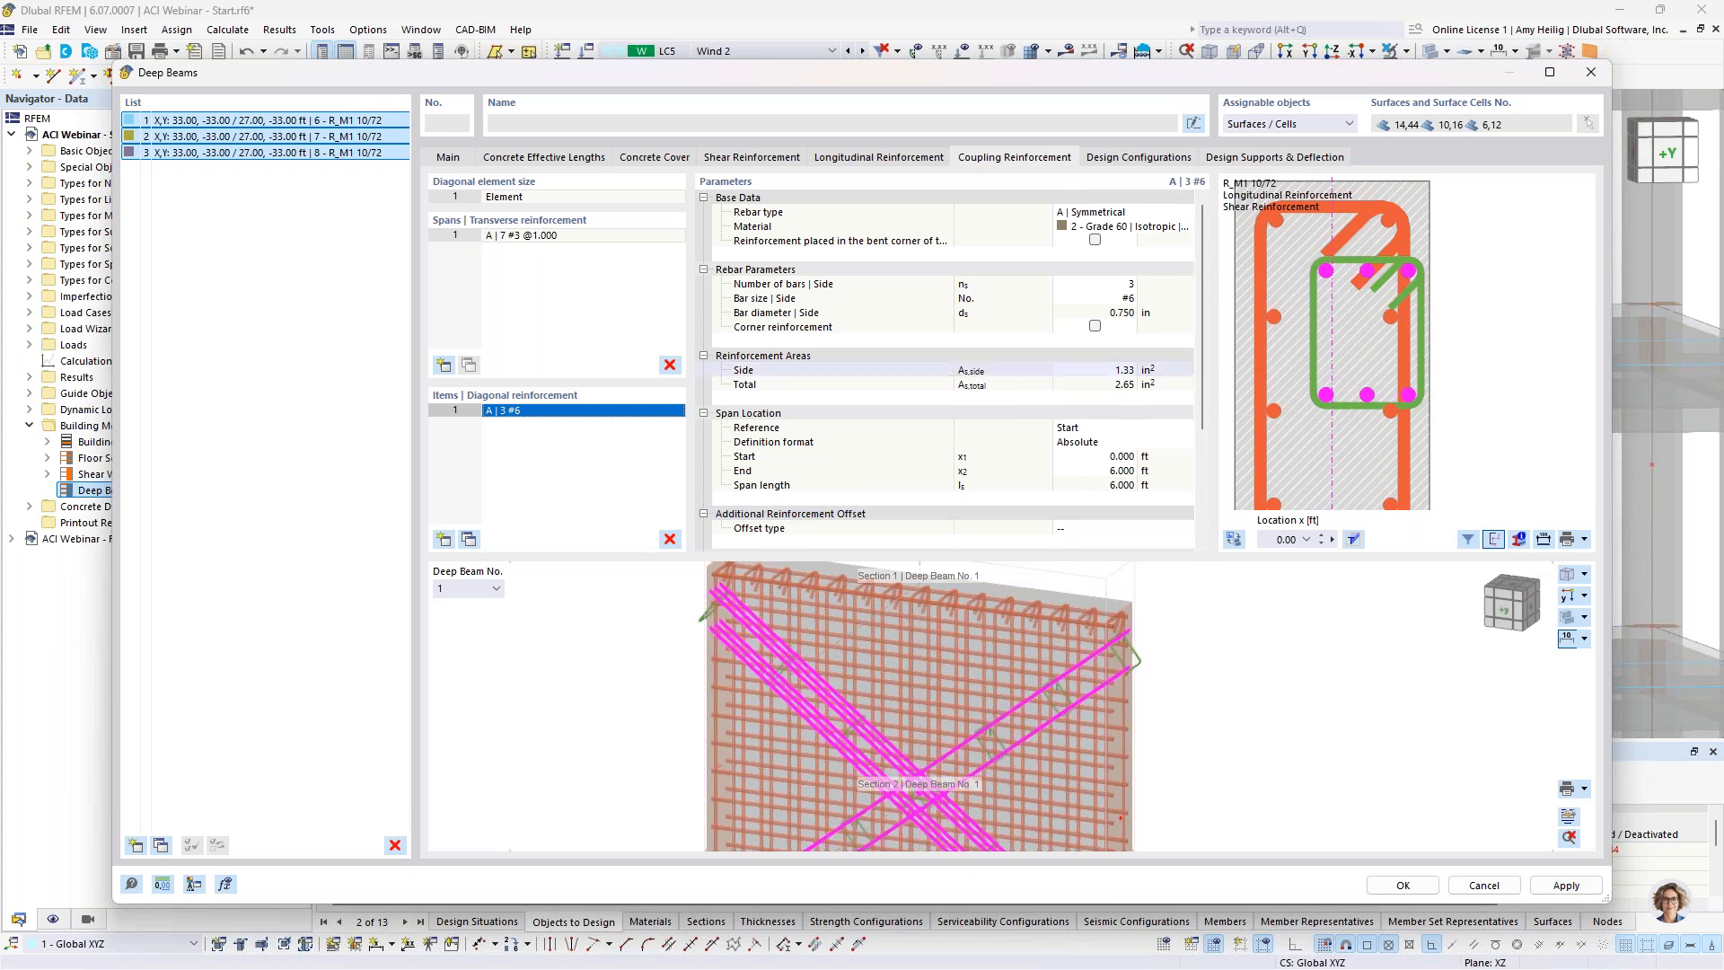
scroll(1082, 429, down, 3)
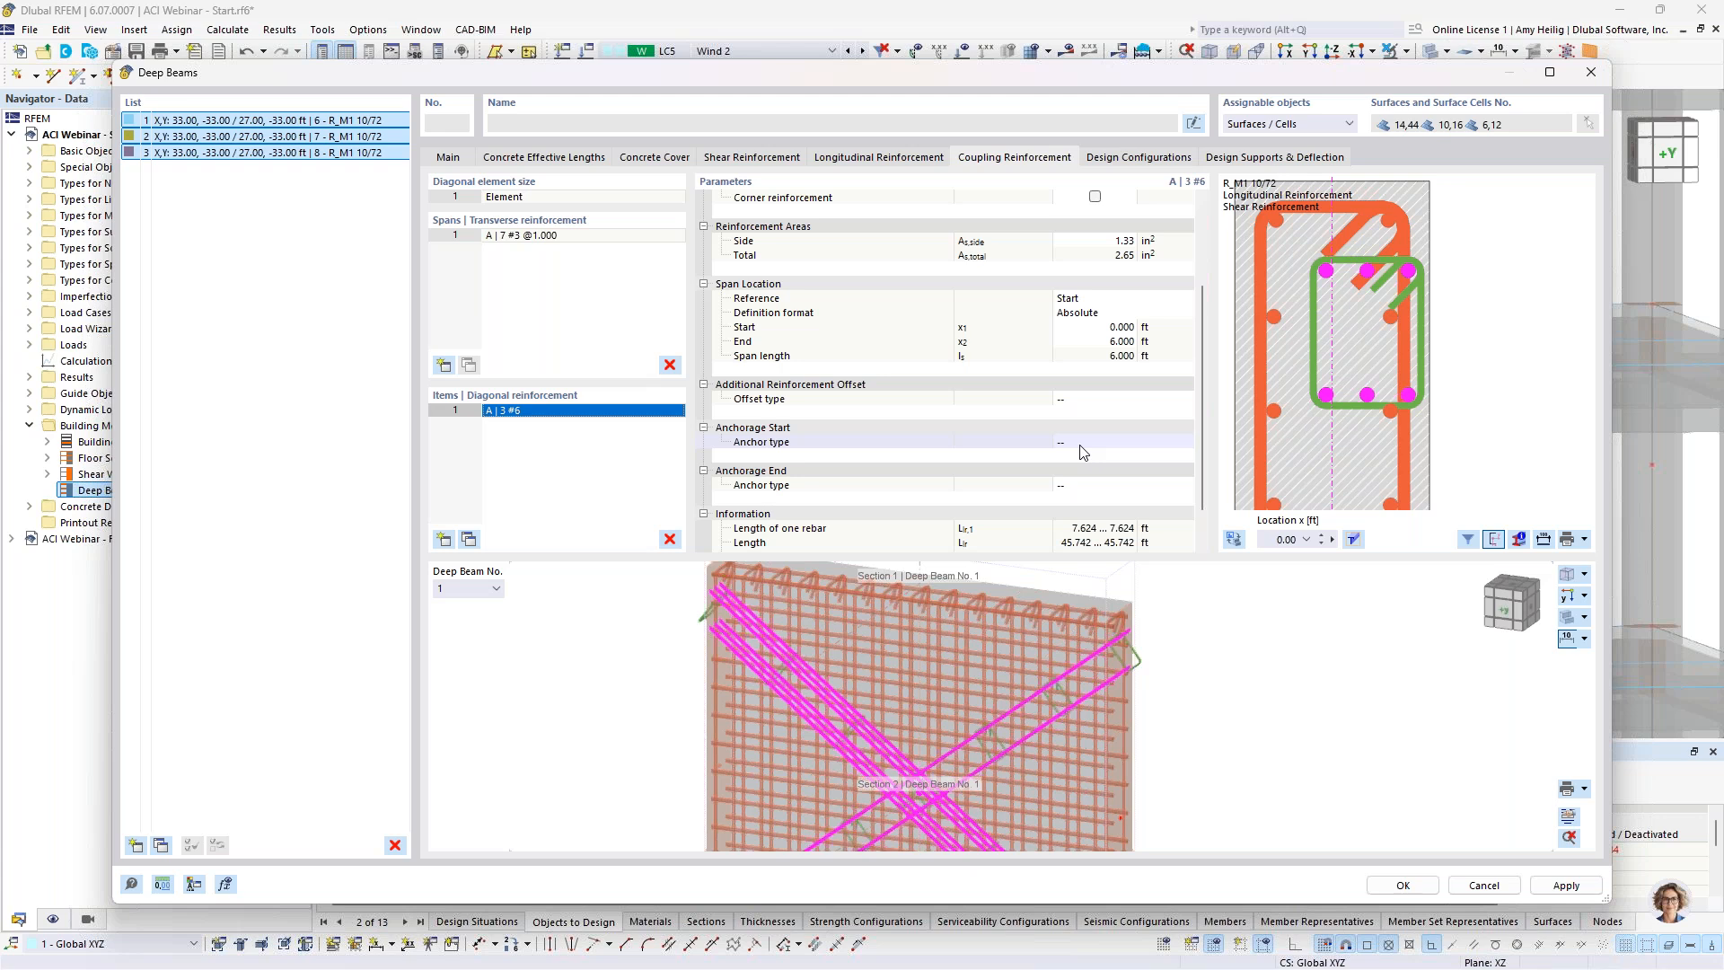
scroll(1084, 642, down, 4)
ctrl+middle_drag(1084, 655, 1119, 694)
click(1079, 402)
click(1085, 401)
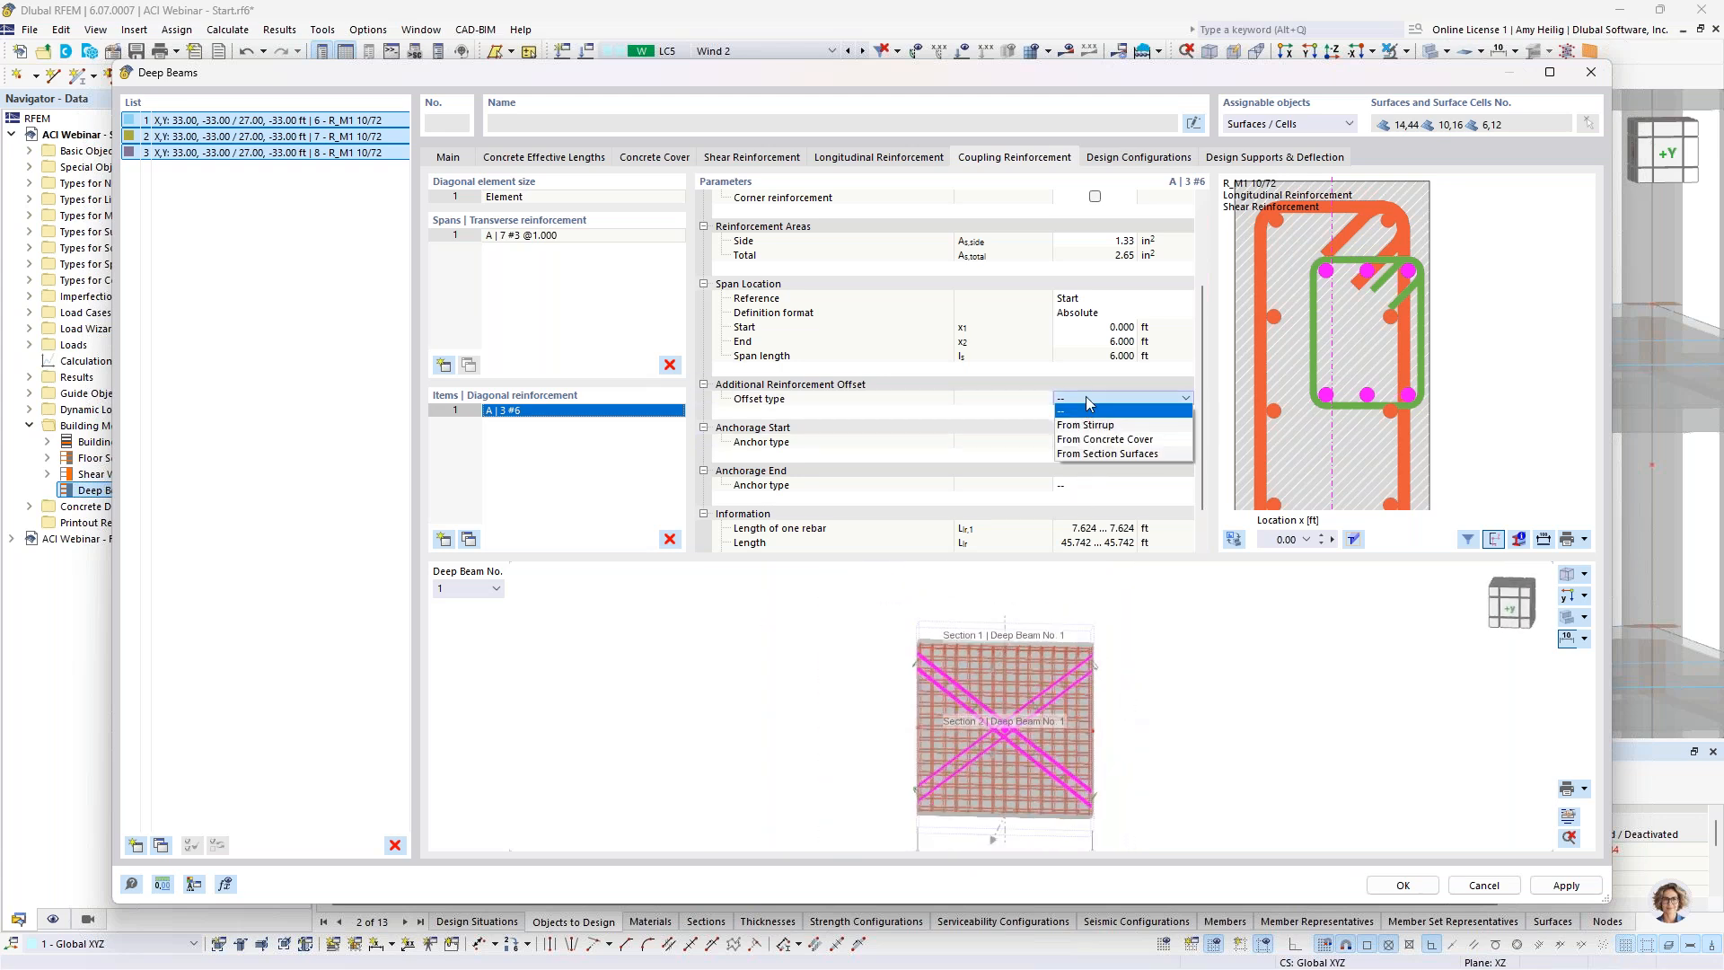
Step: Set the start anchorage of the diagonal reinforcement to Straight with an anchor length of 1.0 ft
click(1088, 442)
click(1090, 442)
click(1091, 441)
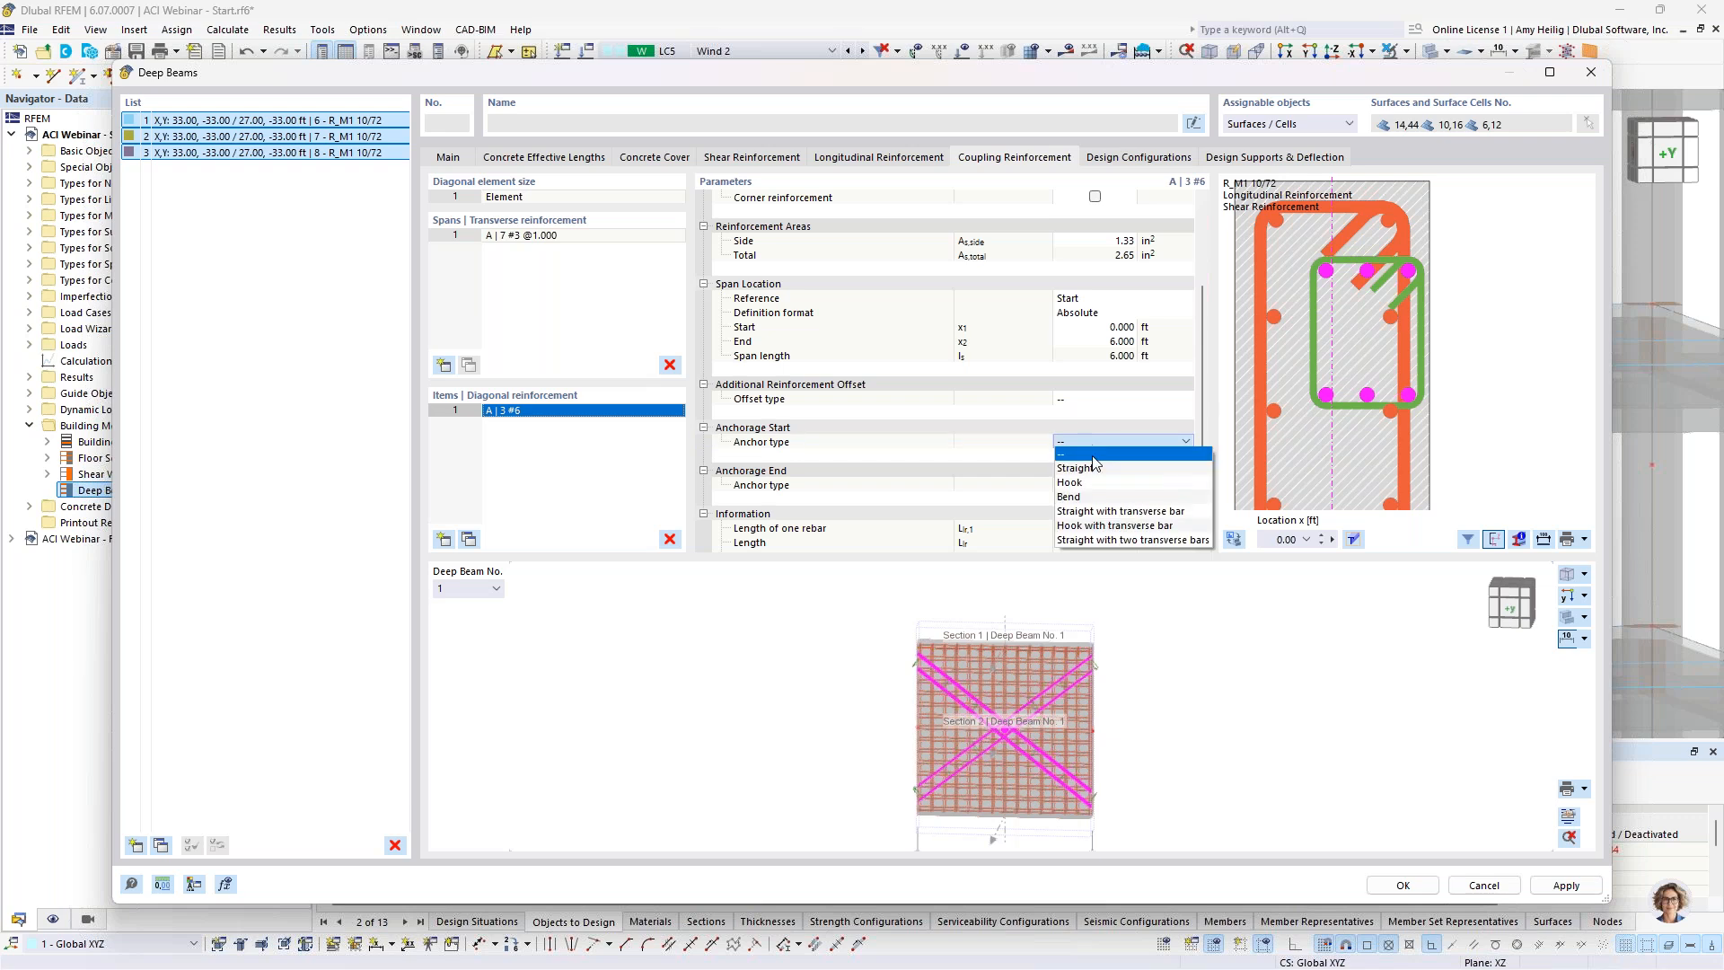
click(1092, 453)
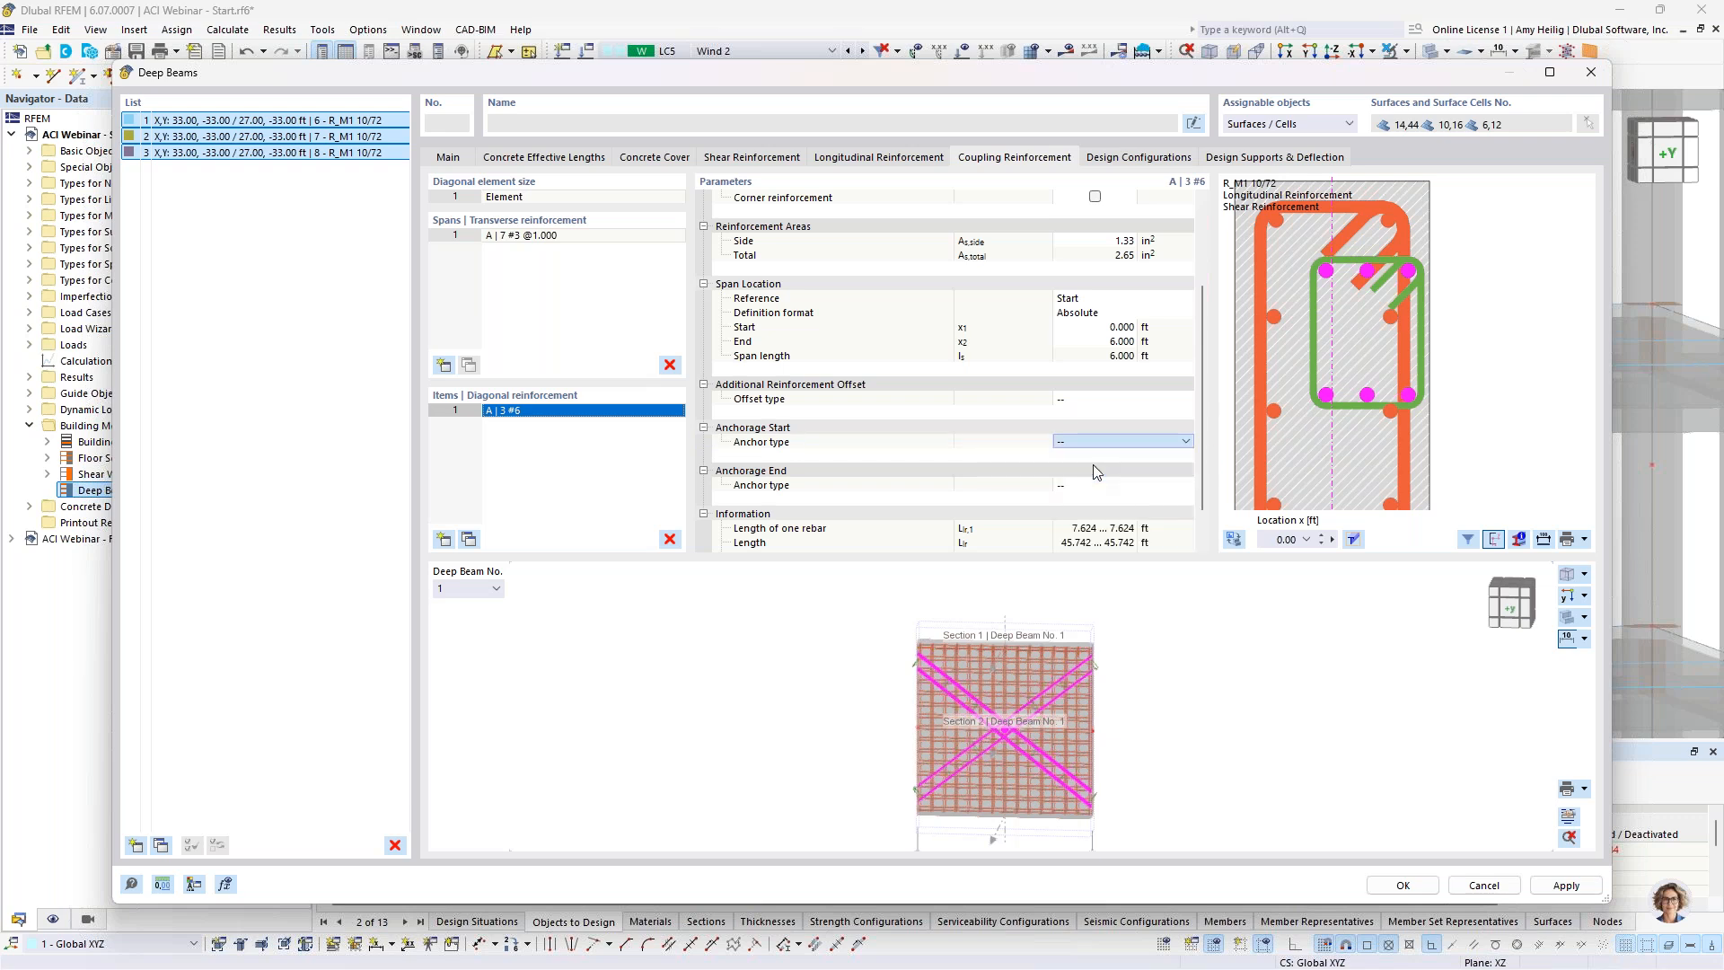
scroll(1095, 452, down, 3)
click(1097, 458)
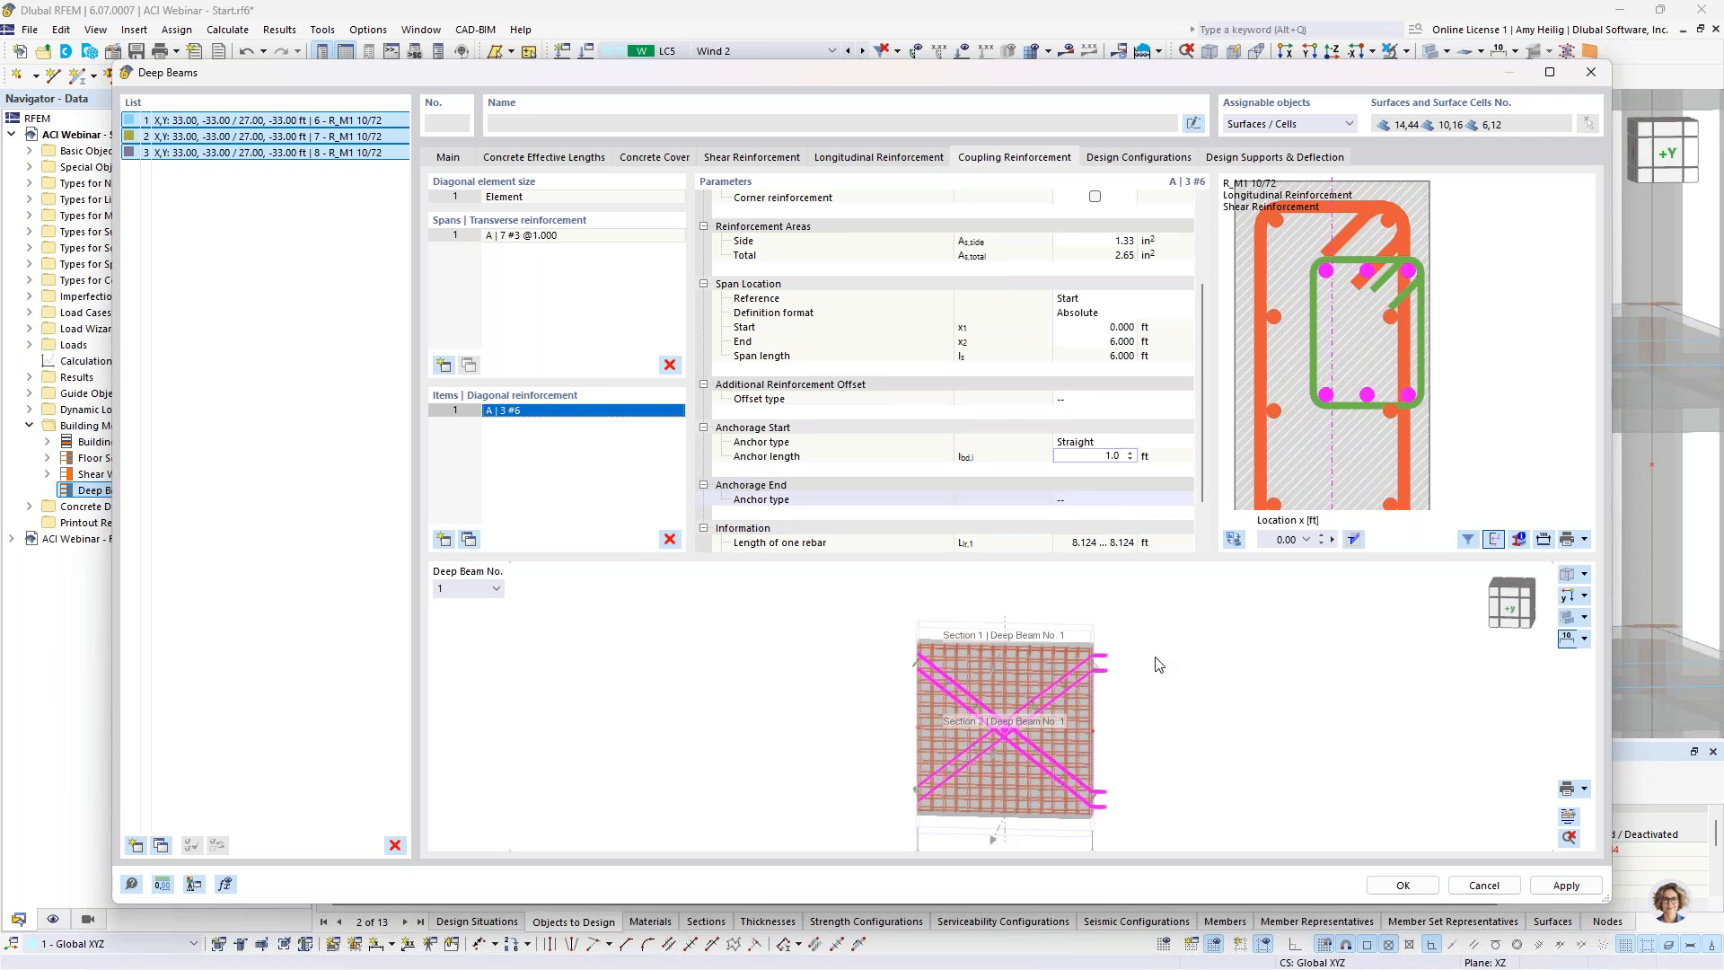
click(1104, 651)
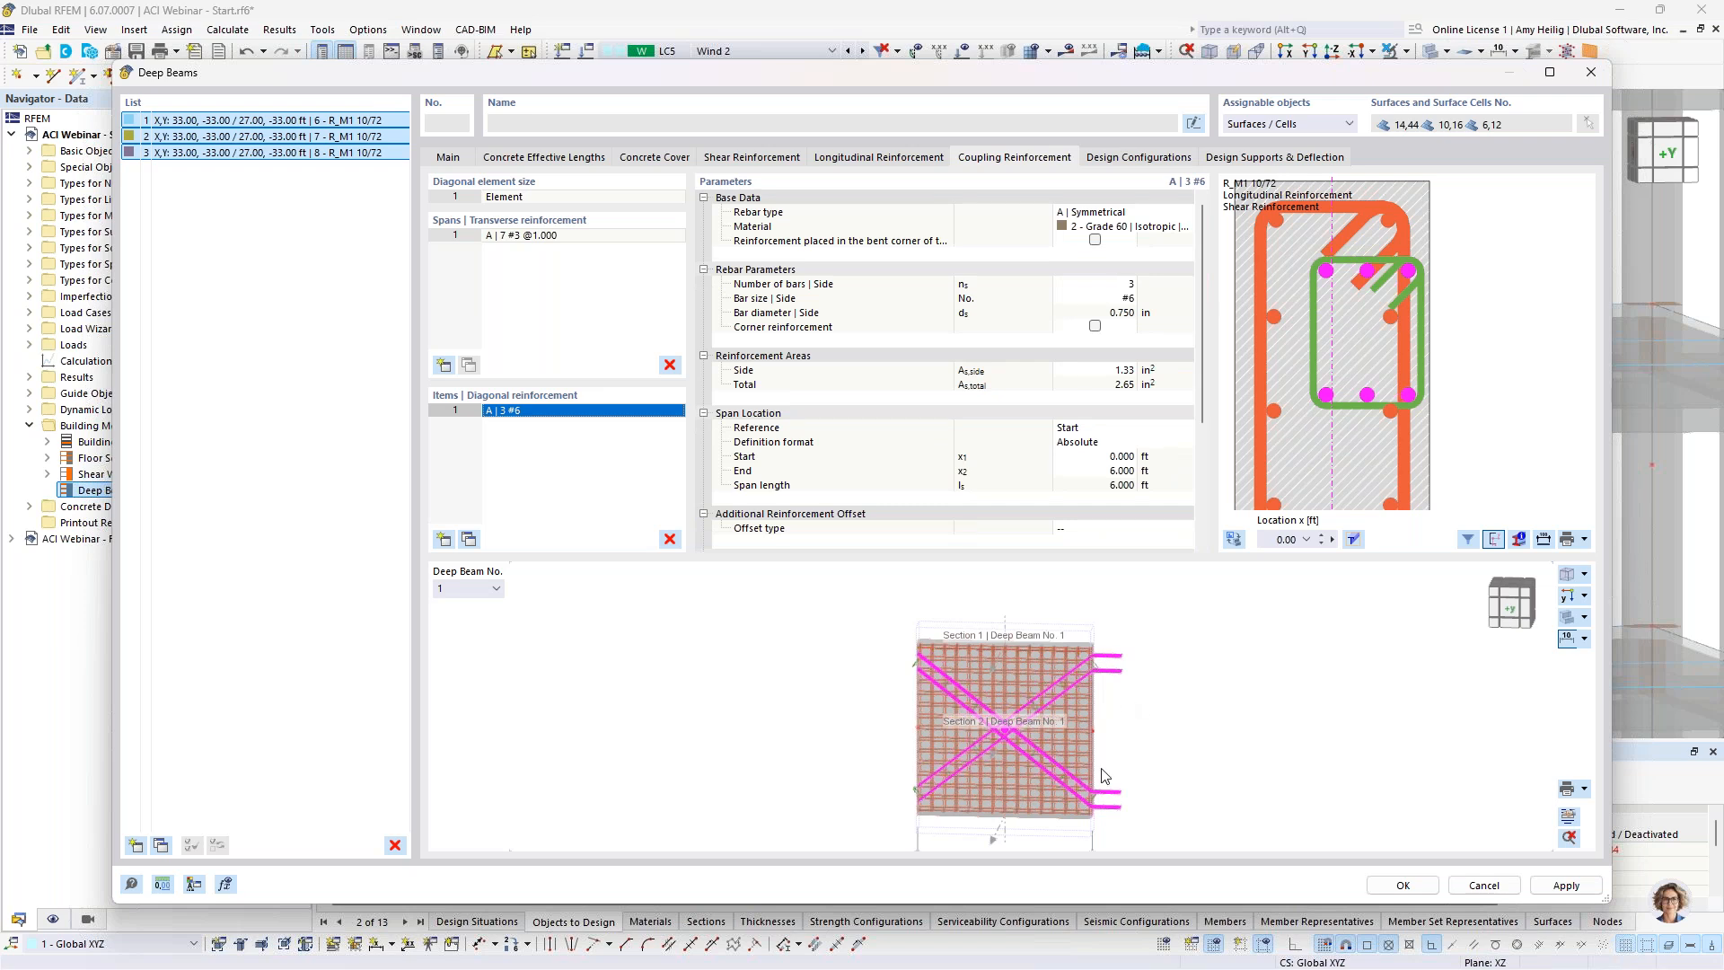
Step: Set the end anchorage of the diagonal reinforcement to Straight with an anchor length of 1.0 ft
scroll(1104, 440, down, 4)
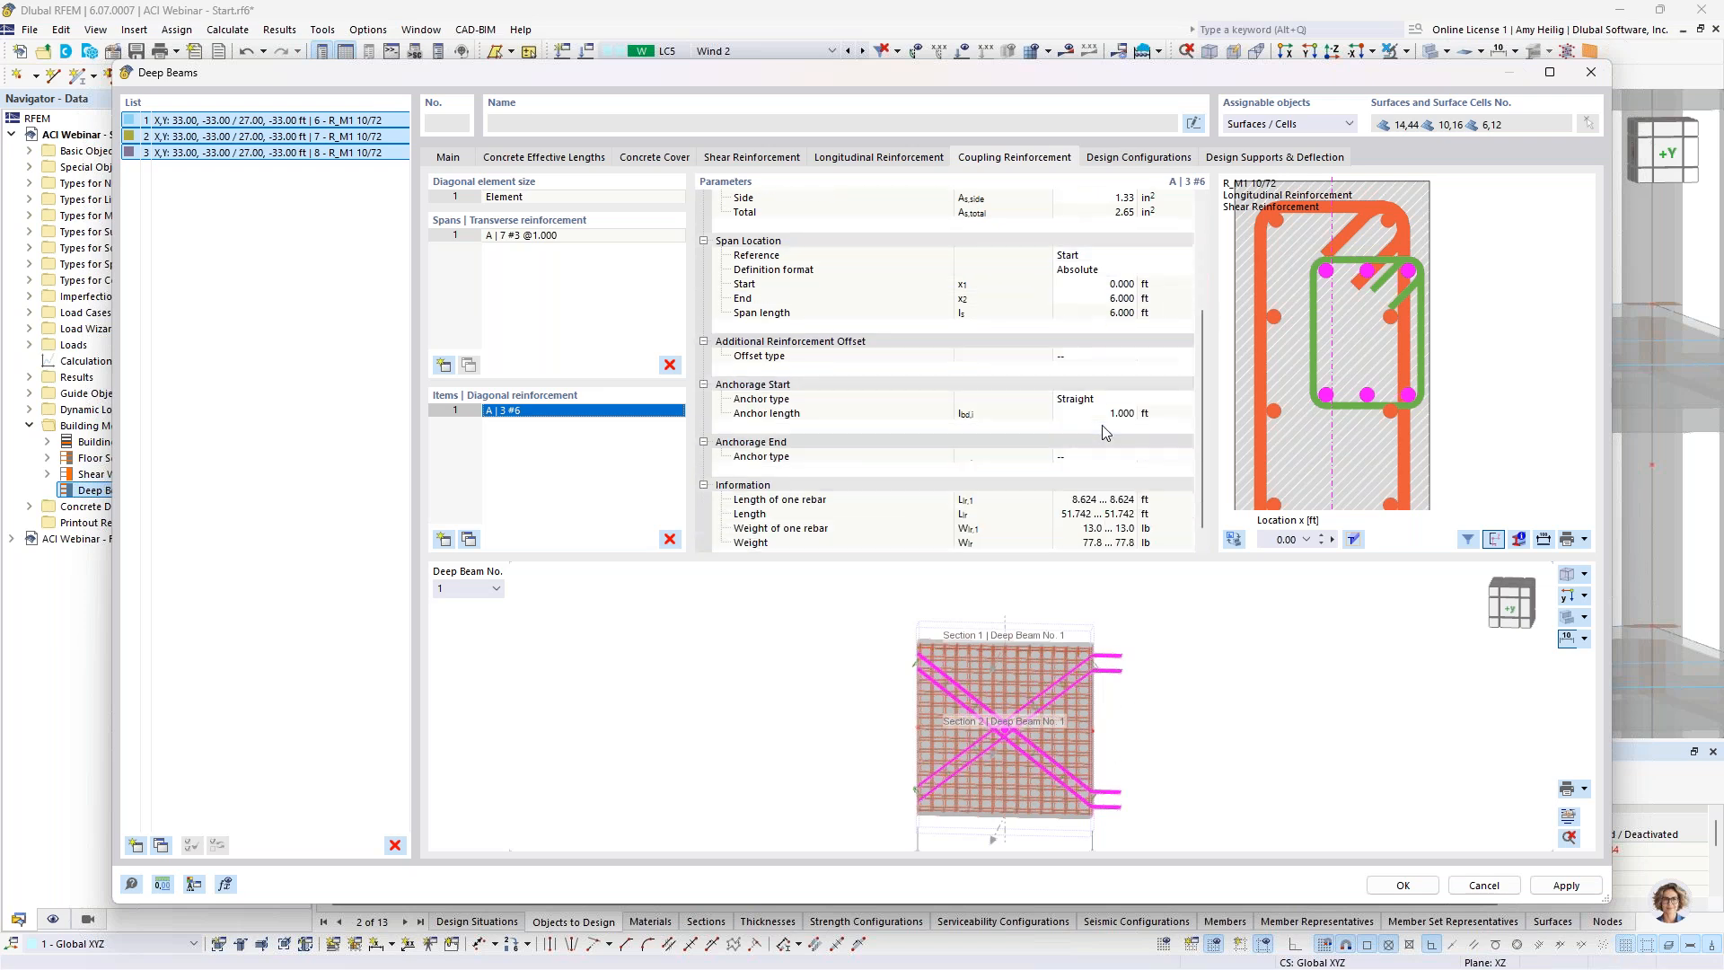
click(1096, 447)
click(1102, 470)
scroll(1135, 453, up, 4)
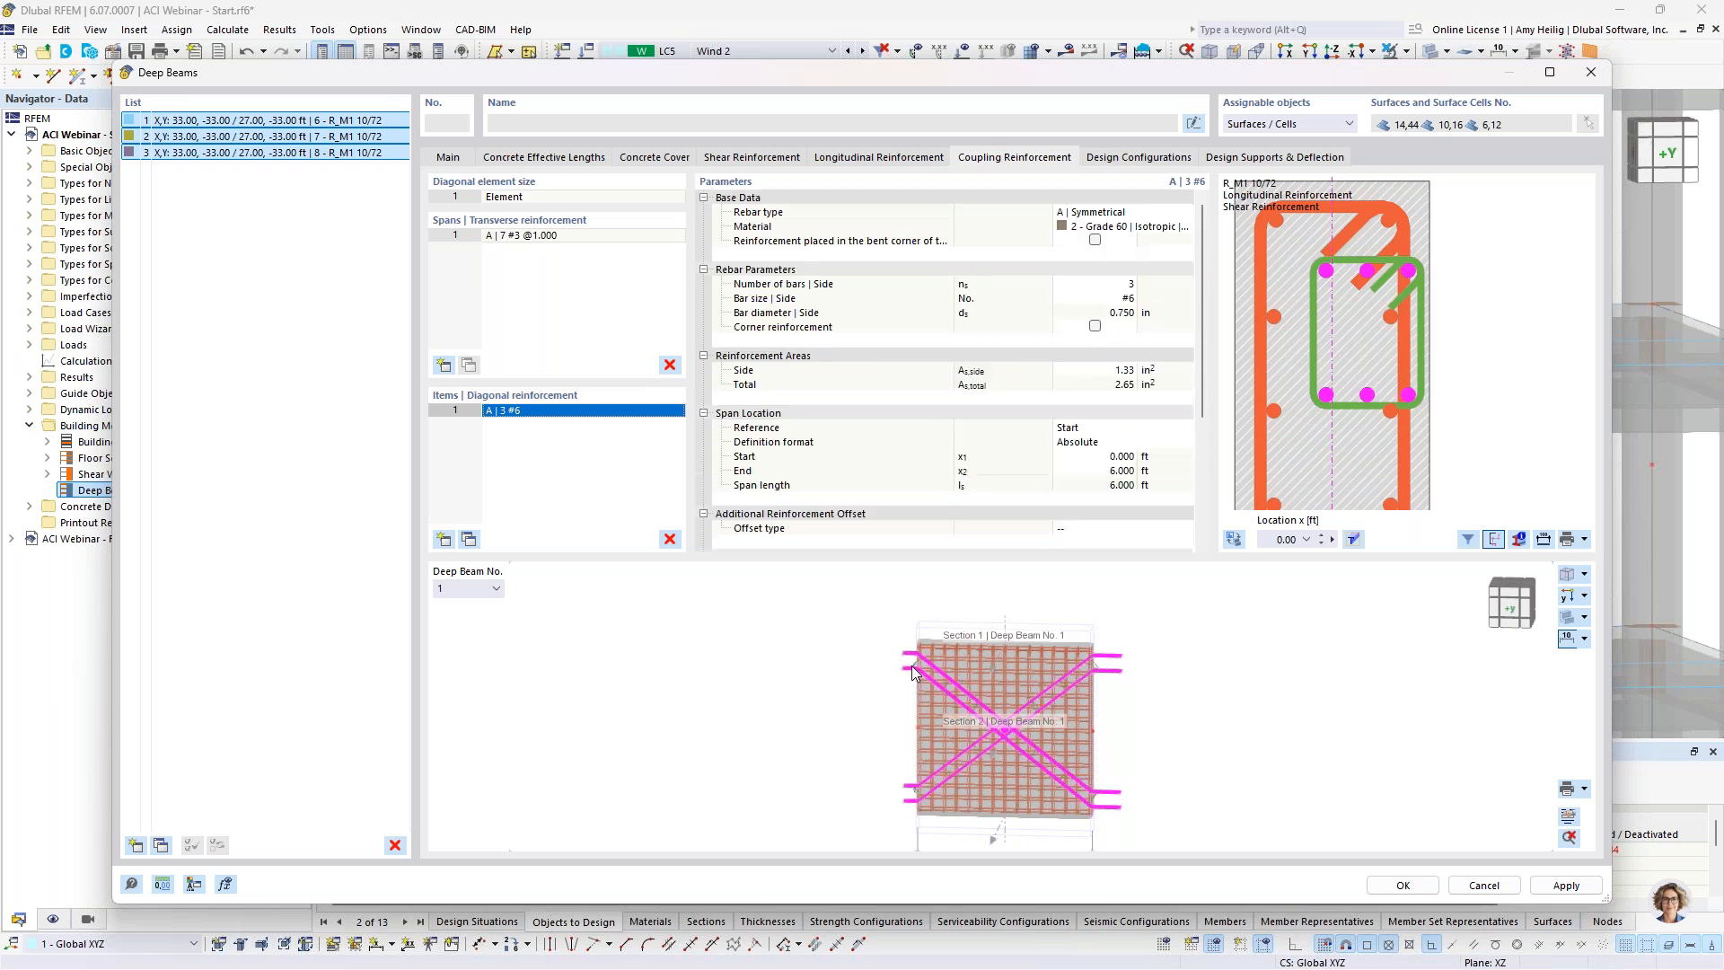
scroll(1130, 410, down, 4)
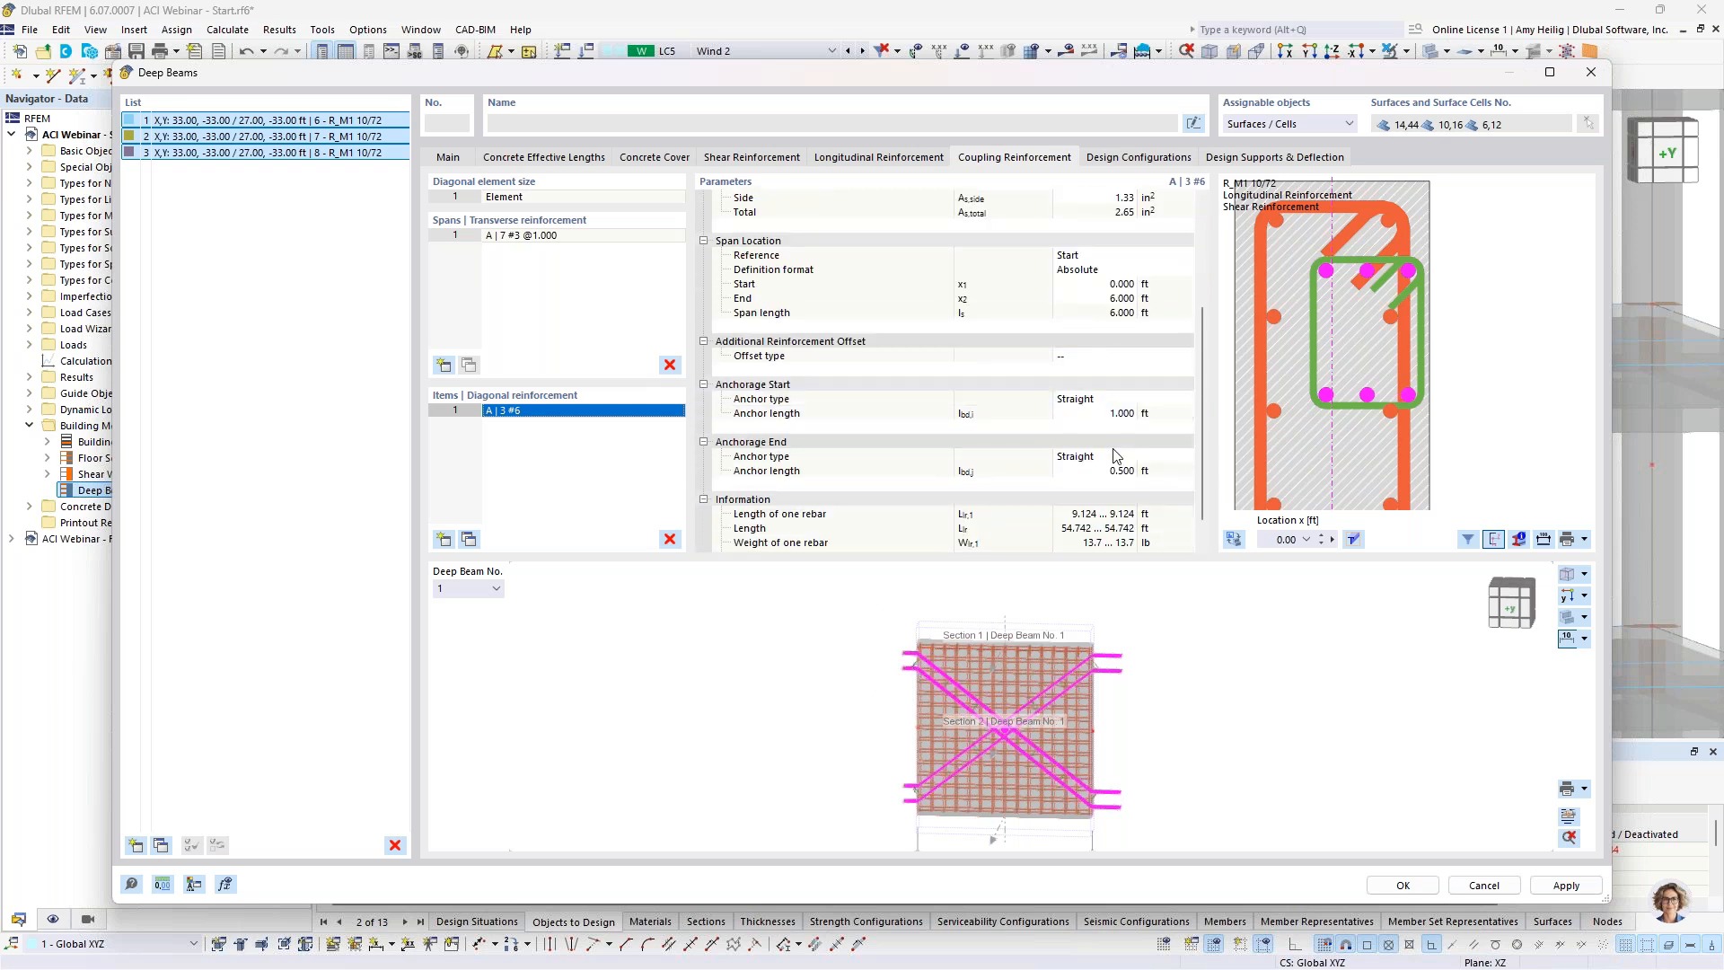
text(1.0)
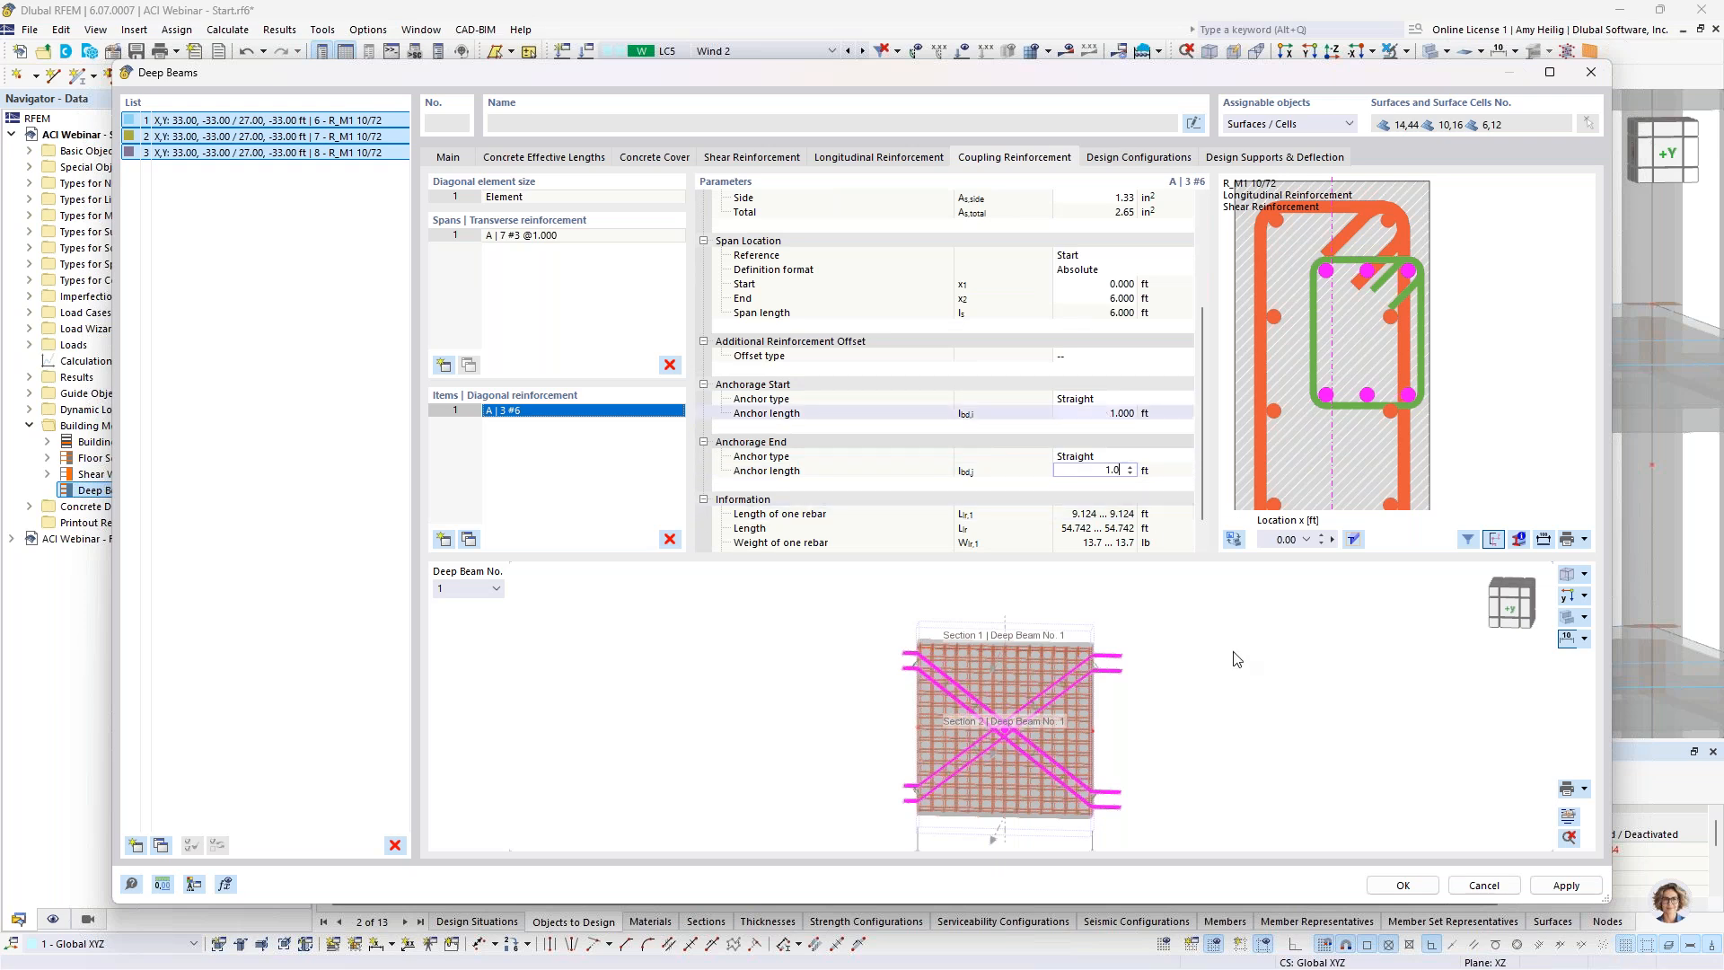
key(Return)
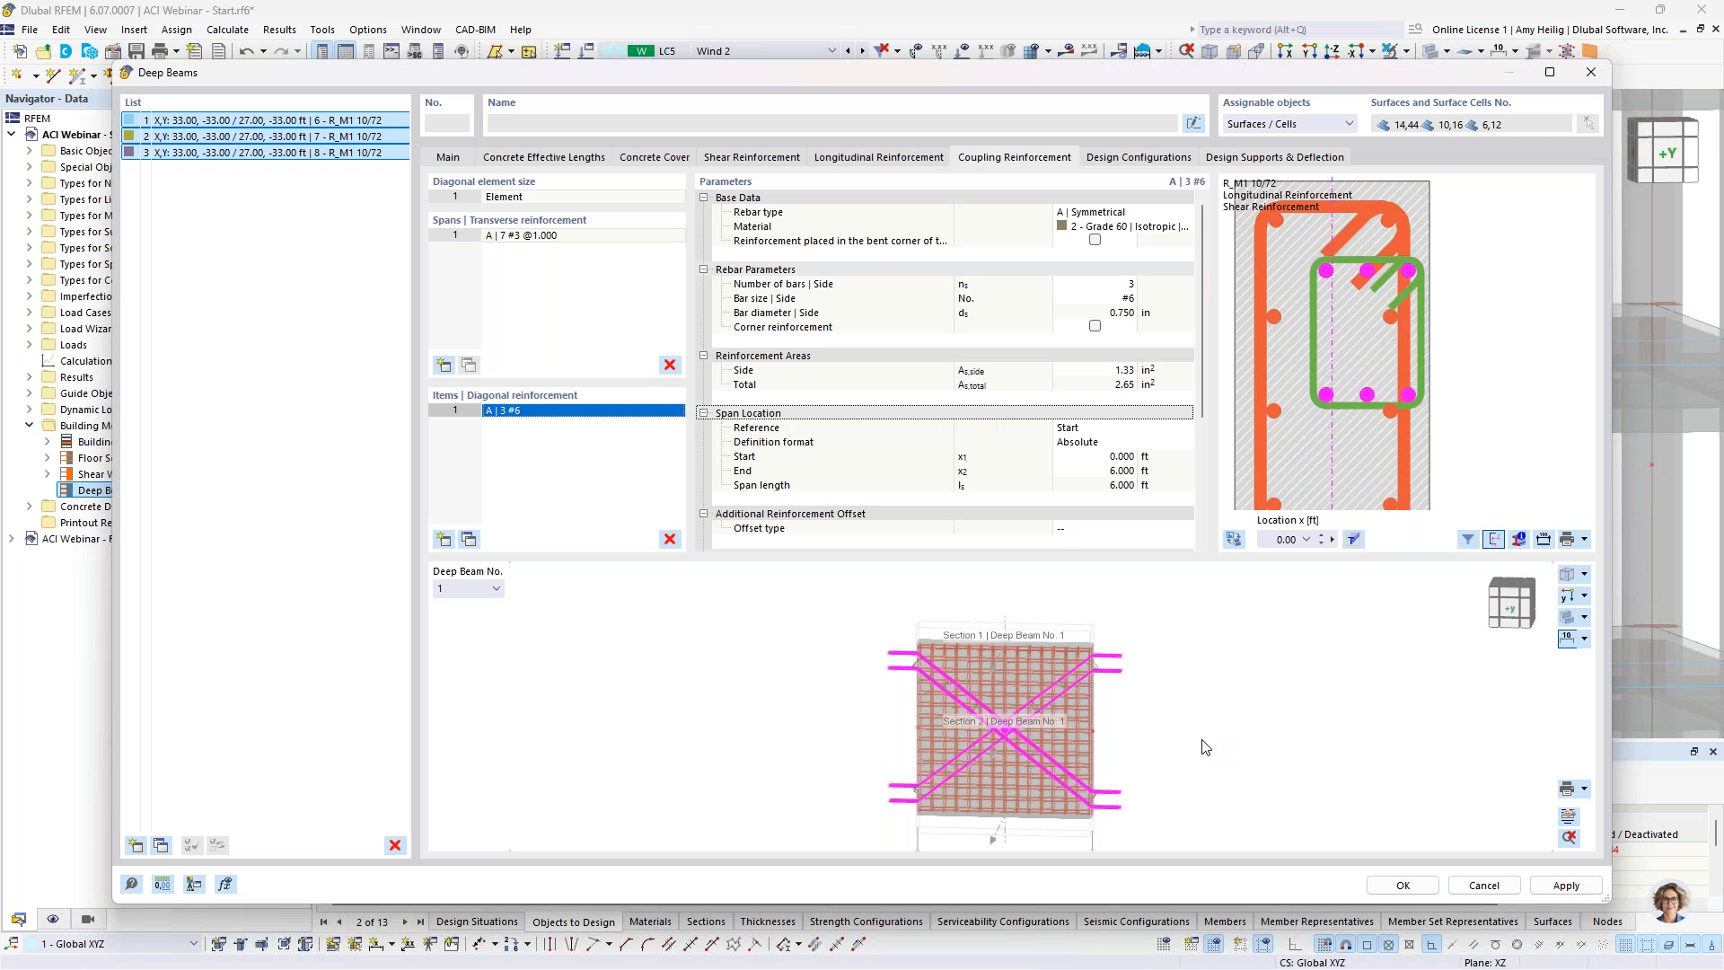
Step: Check the deep beams' design supports and deflection settings, and accept the deep beam definitions
click(1240, 159)
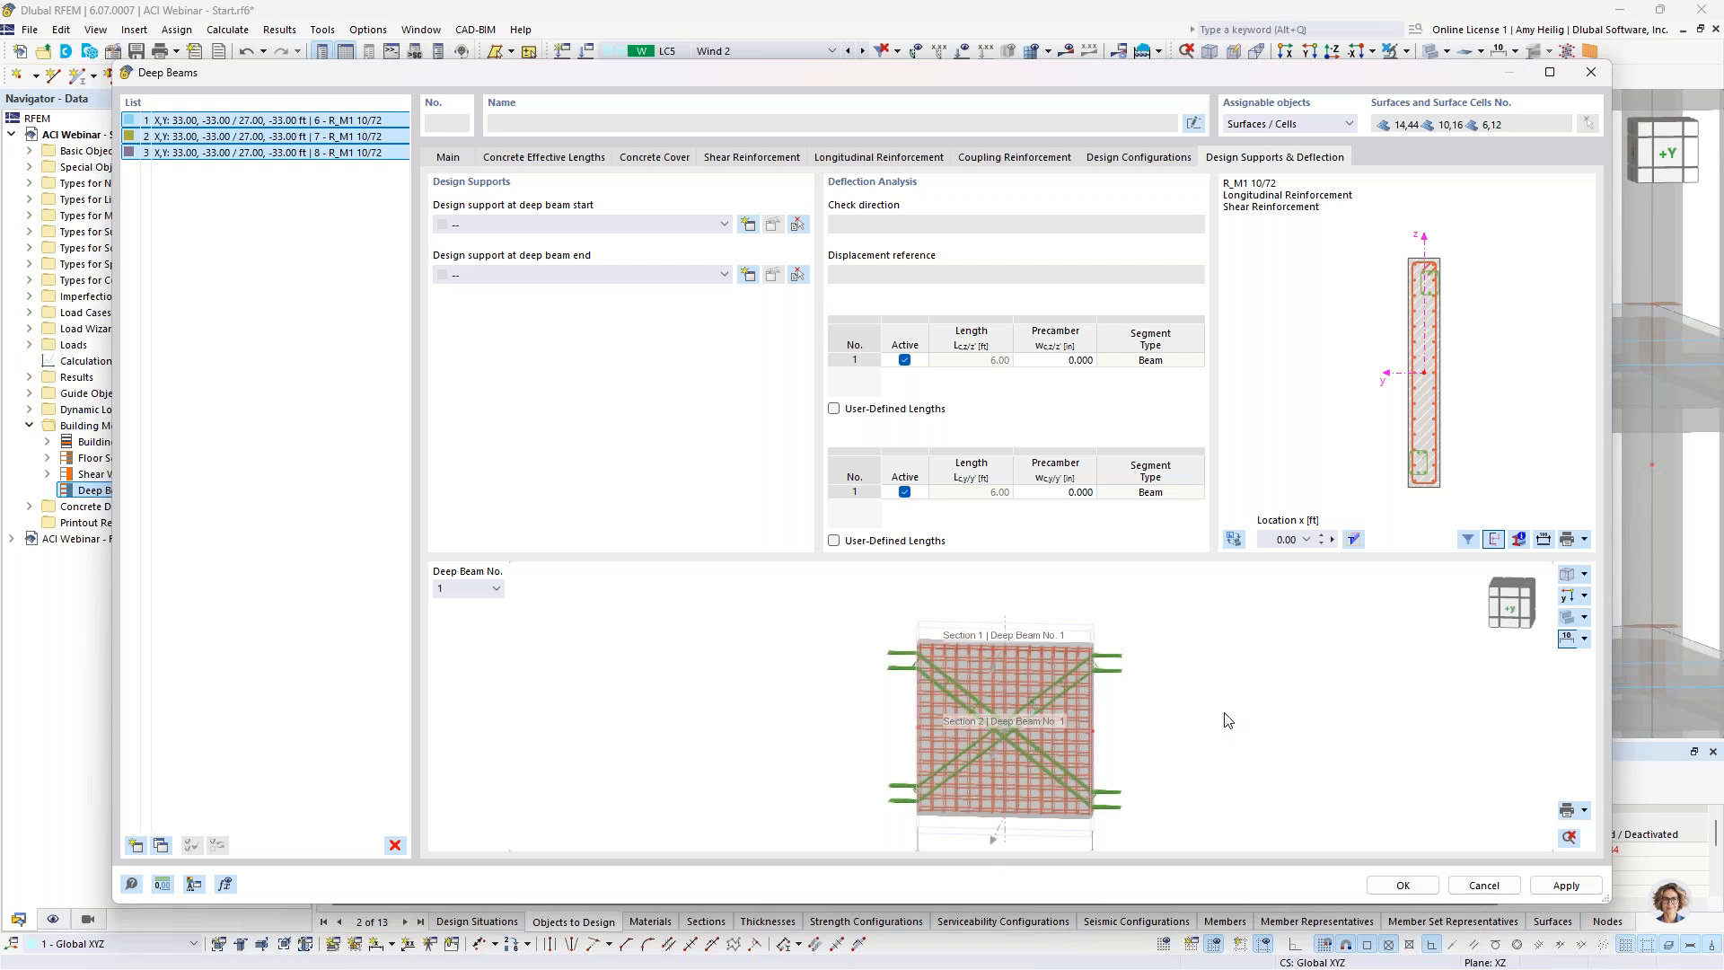
click(1402, 884)
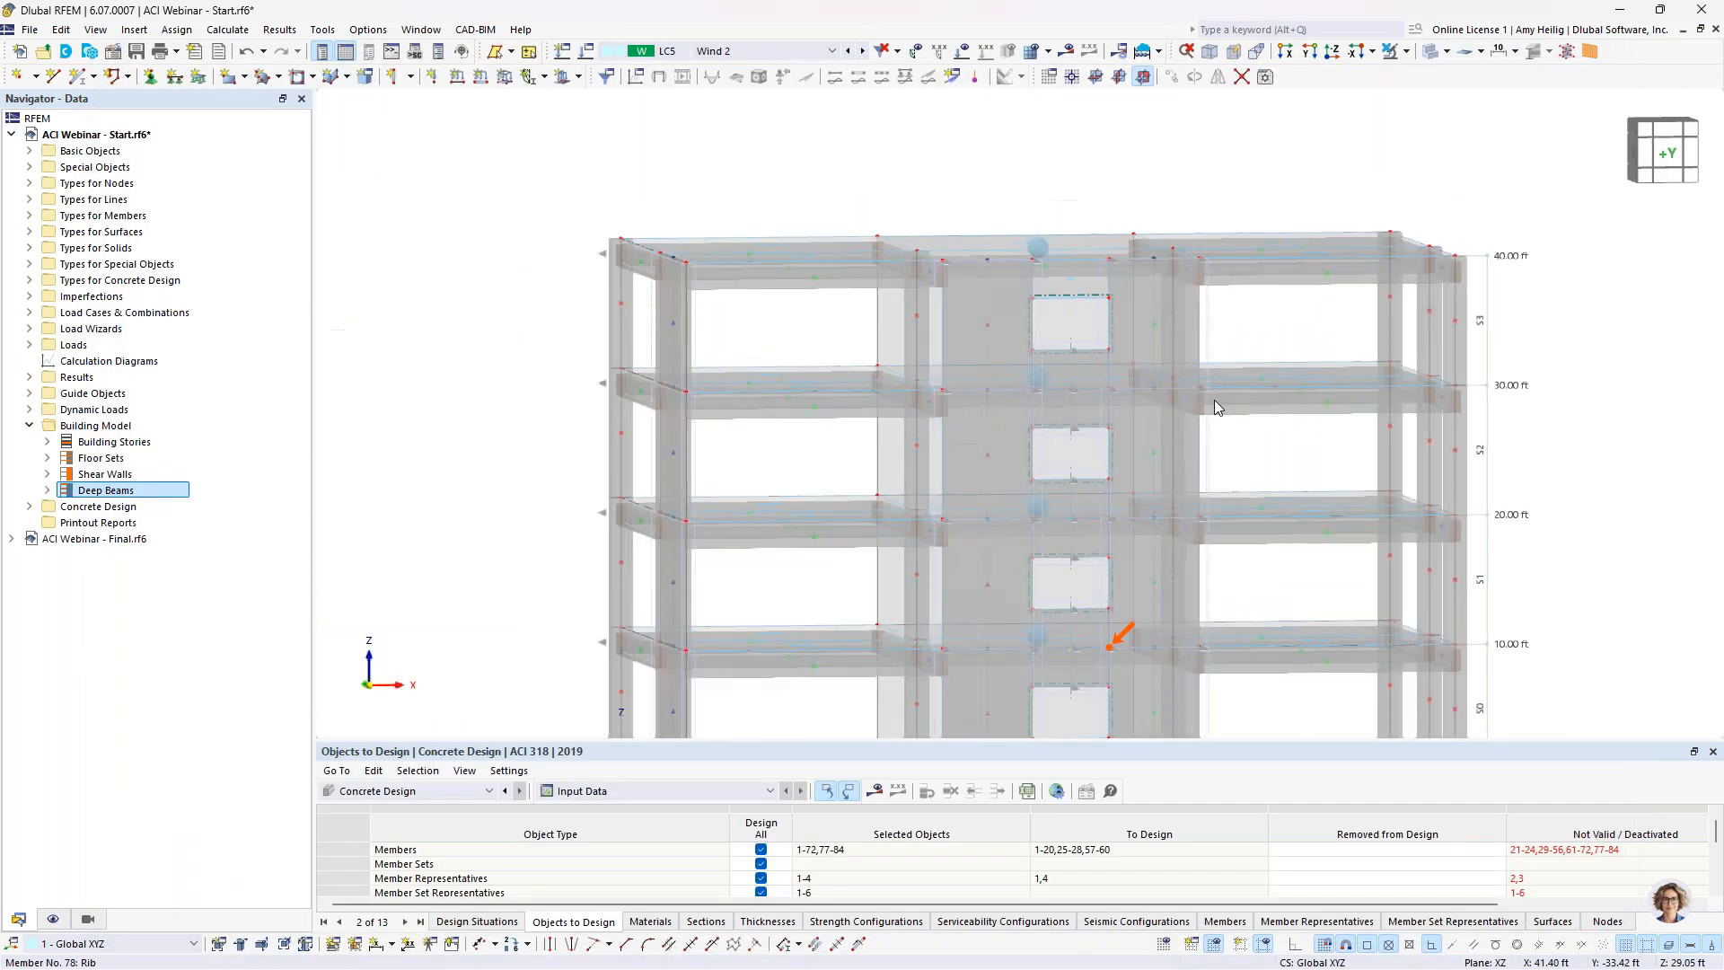
scroll(1213, 400, down, 3)
middle_drag(1174, 465, 932, 505)
scroll(932, 505, down, 1)
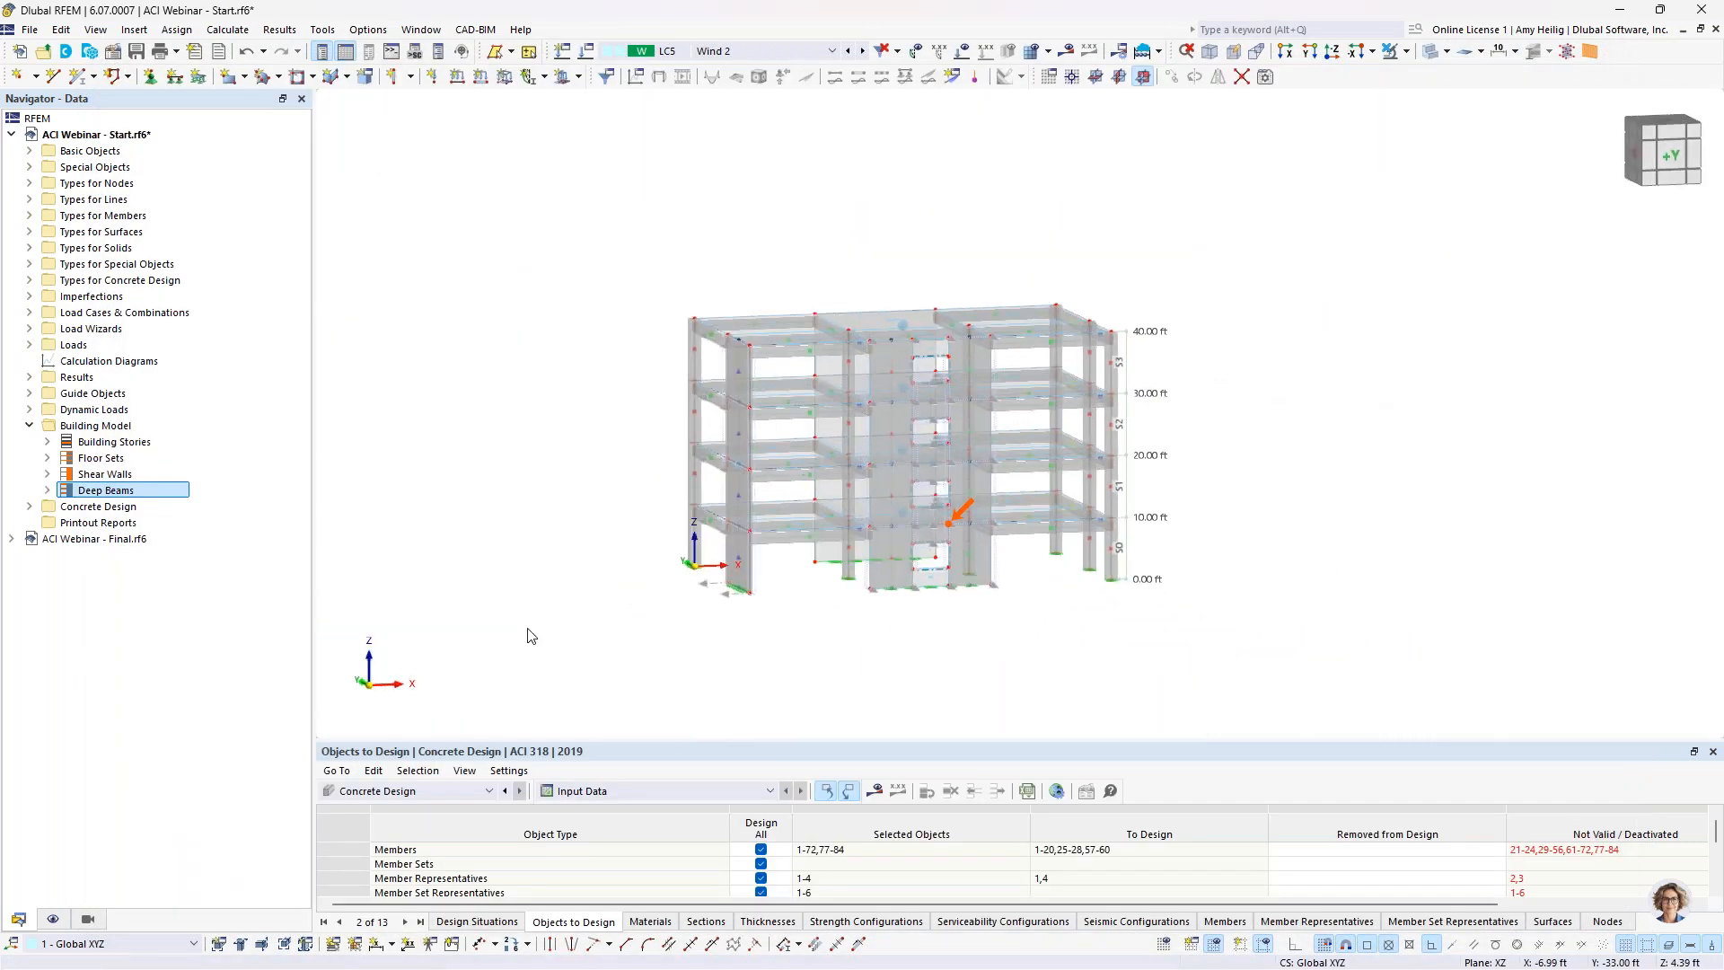
Step: Enlarge the concrete design table and review the design situations, keeping Strength design (LRFD) as the limit state type of DS1
drag(450, 739, 422, 583)
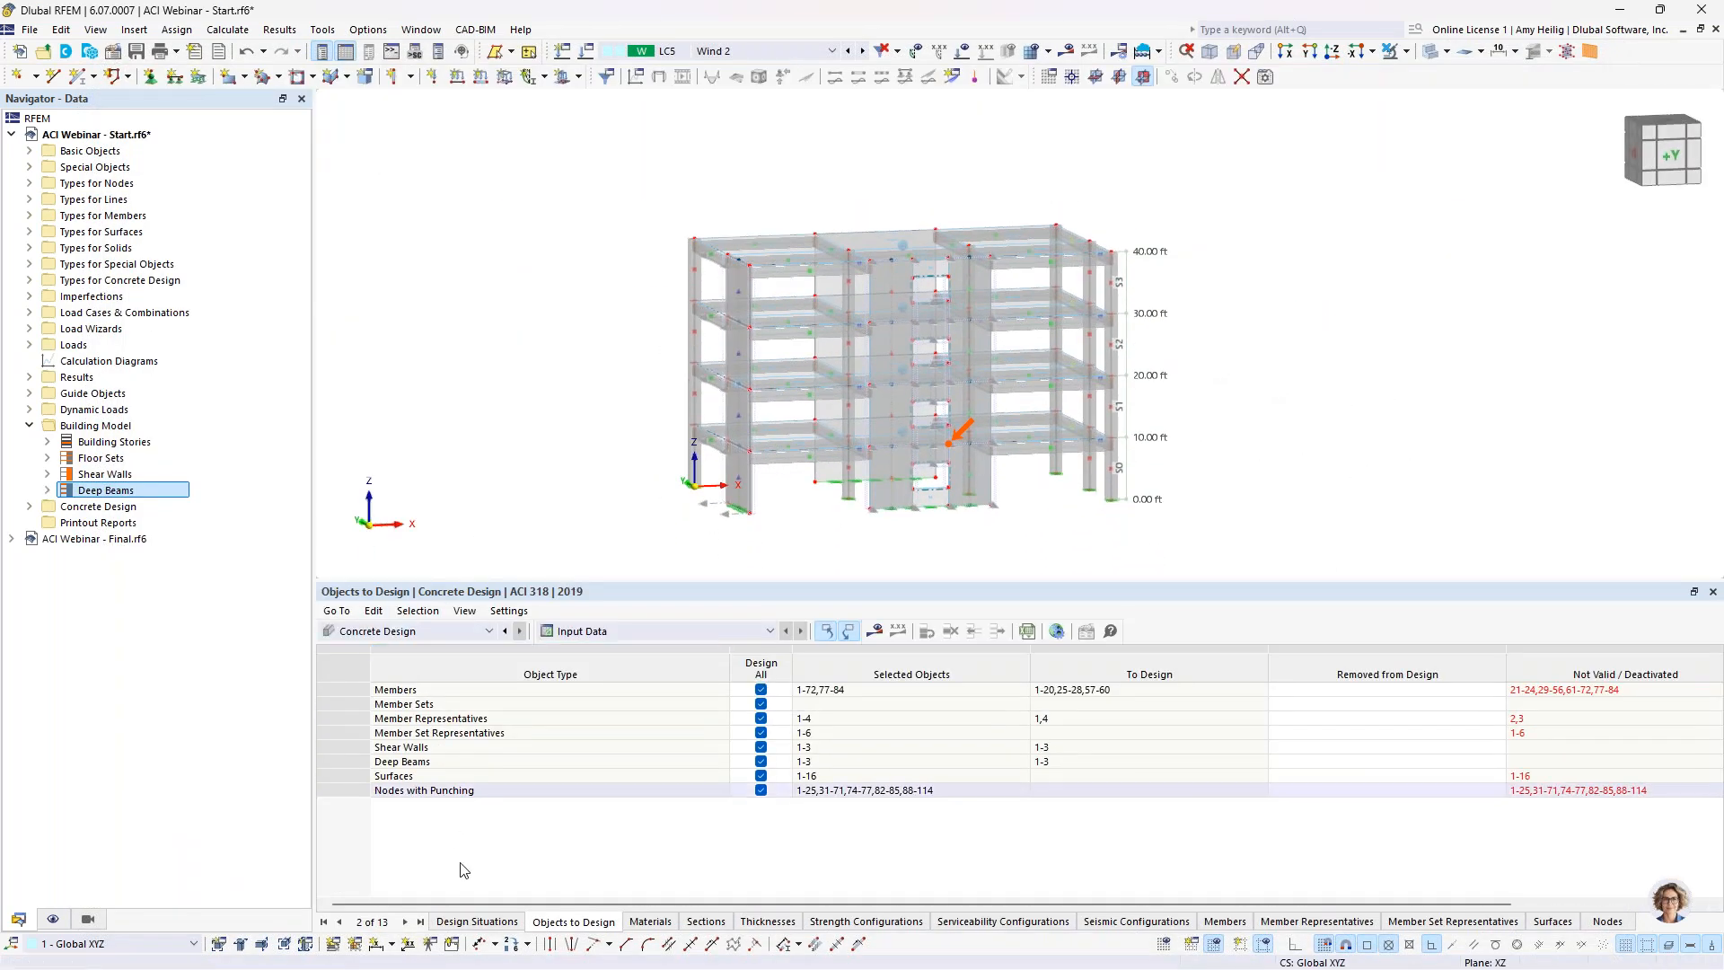
click(476, 922)
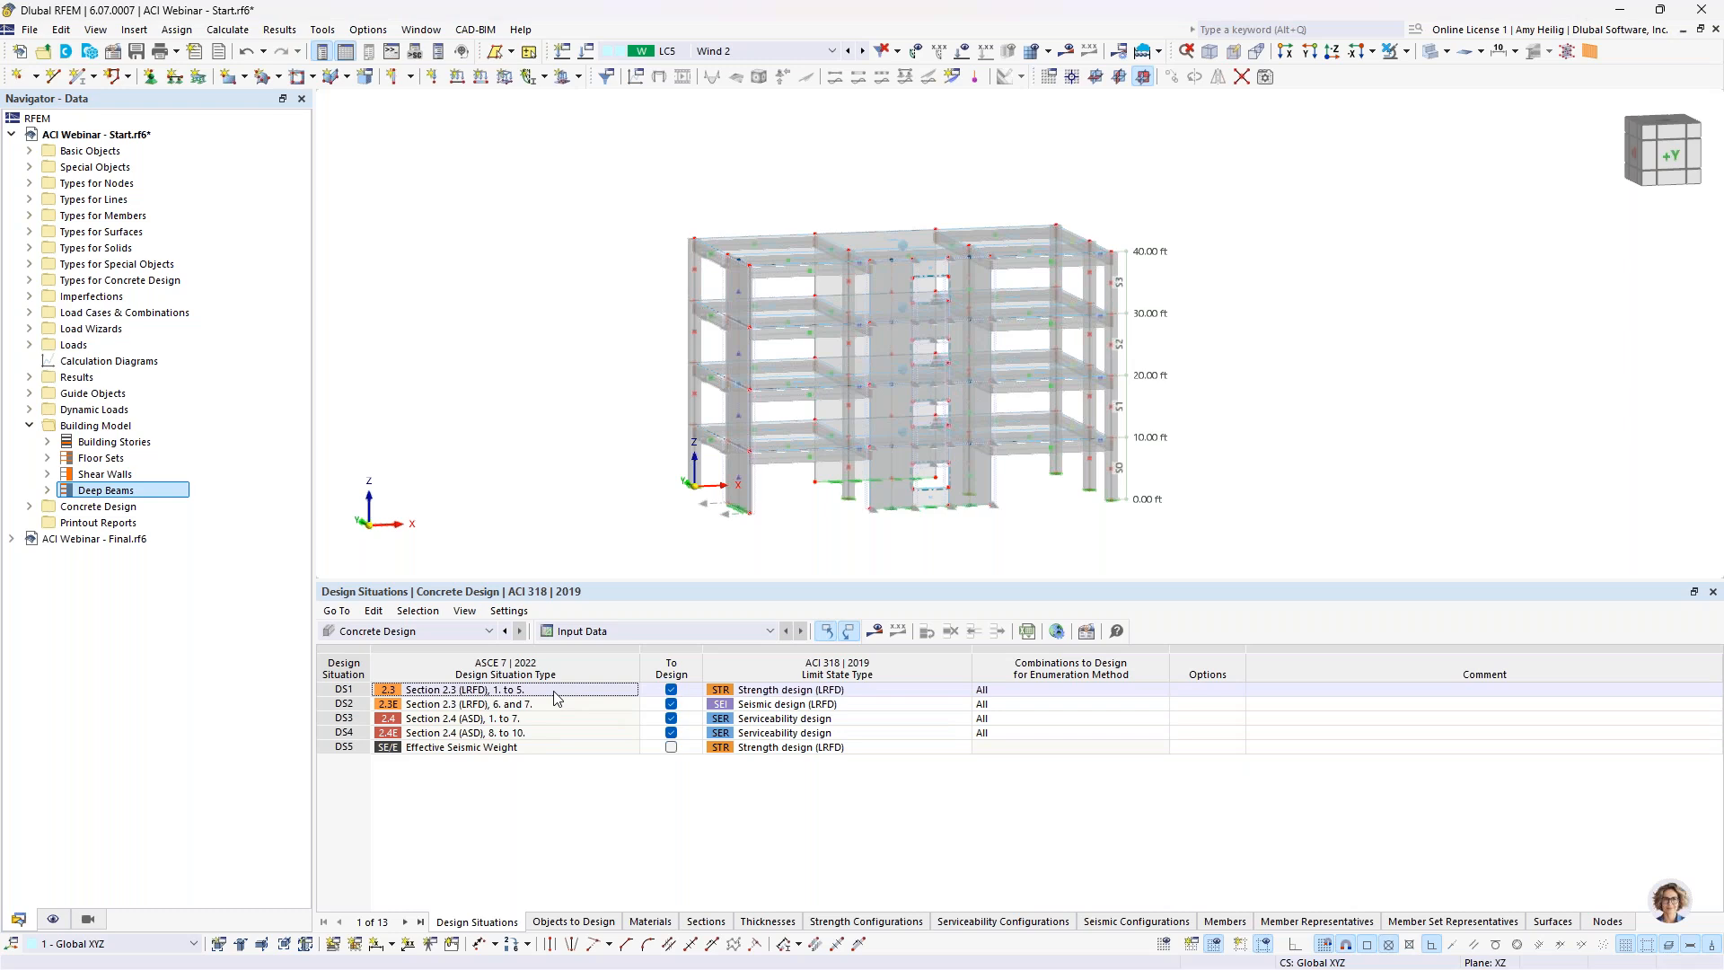
click(802, 695)
click(804, 696)
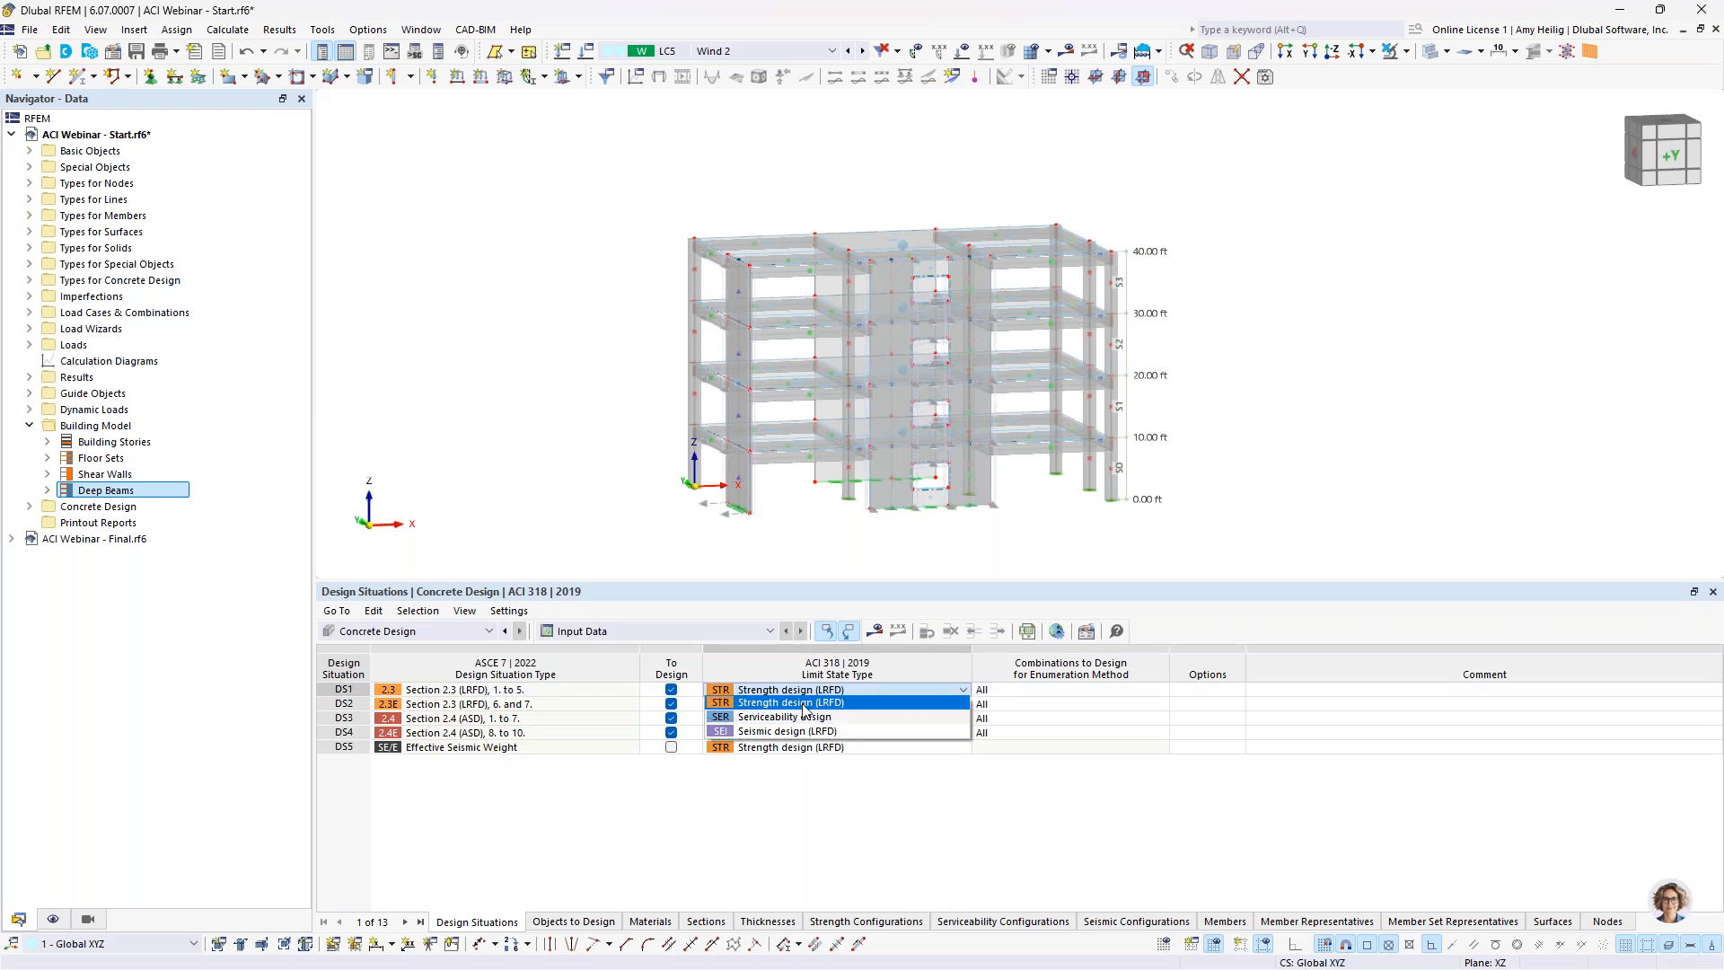
click(803, 703)
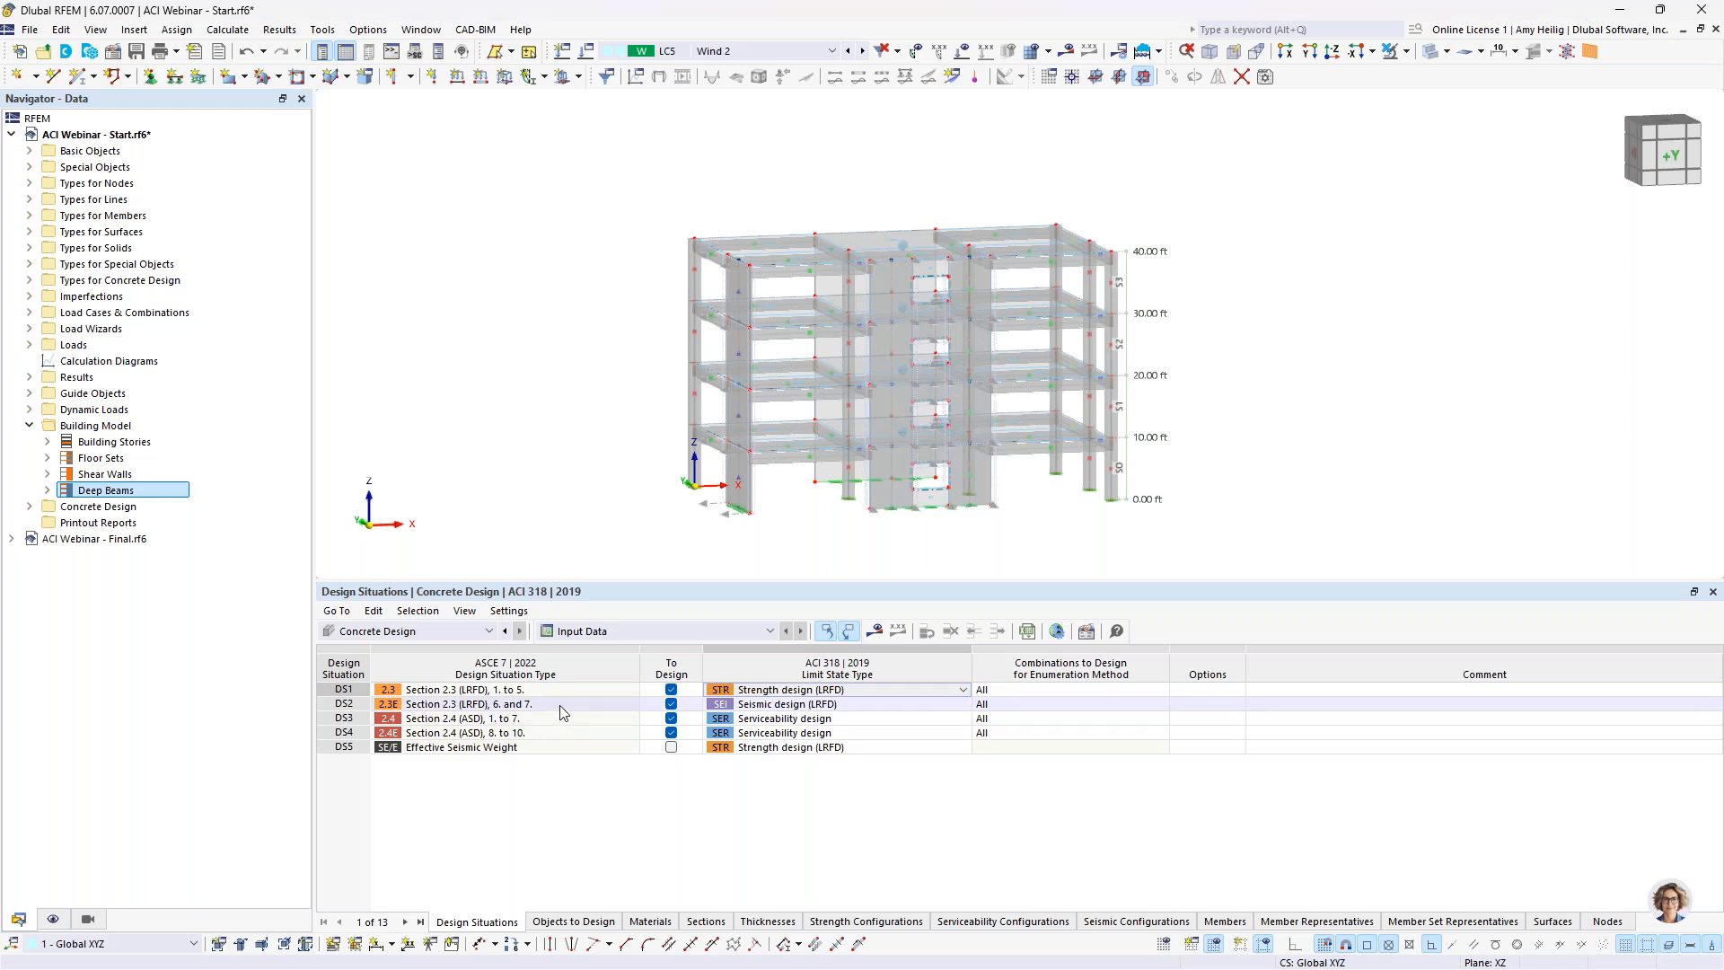
Step: Check the limit state type options for DS2, keeping Seismic design (LRFD)
click(799, 706)
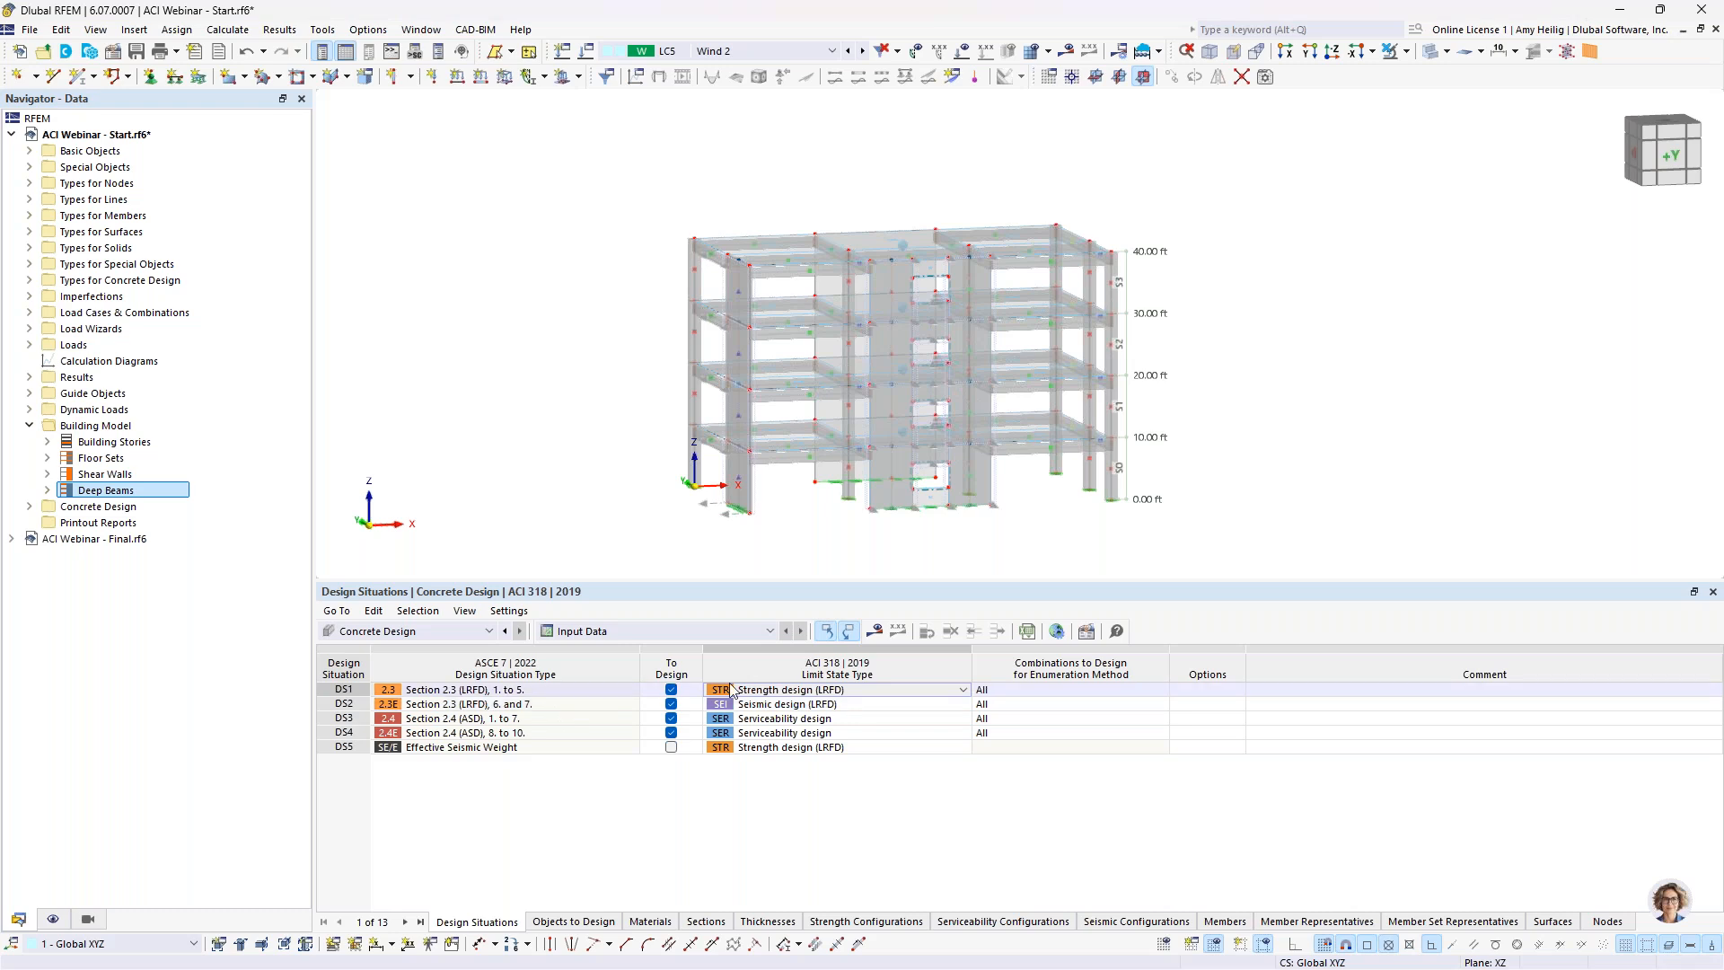
click(800, 707)
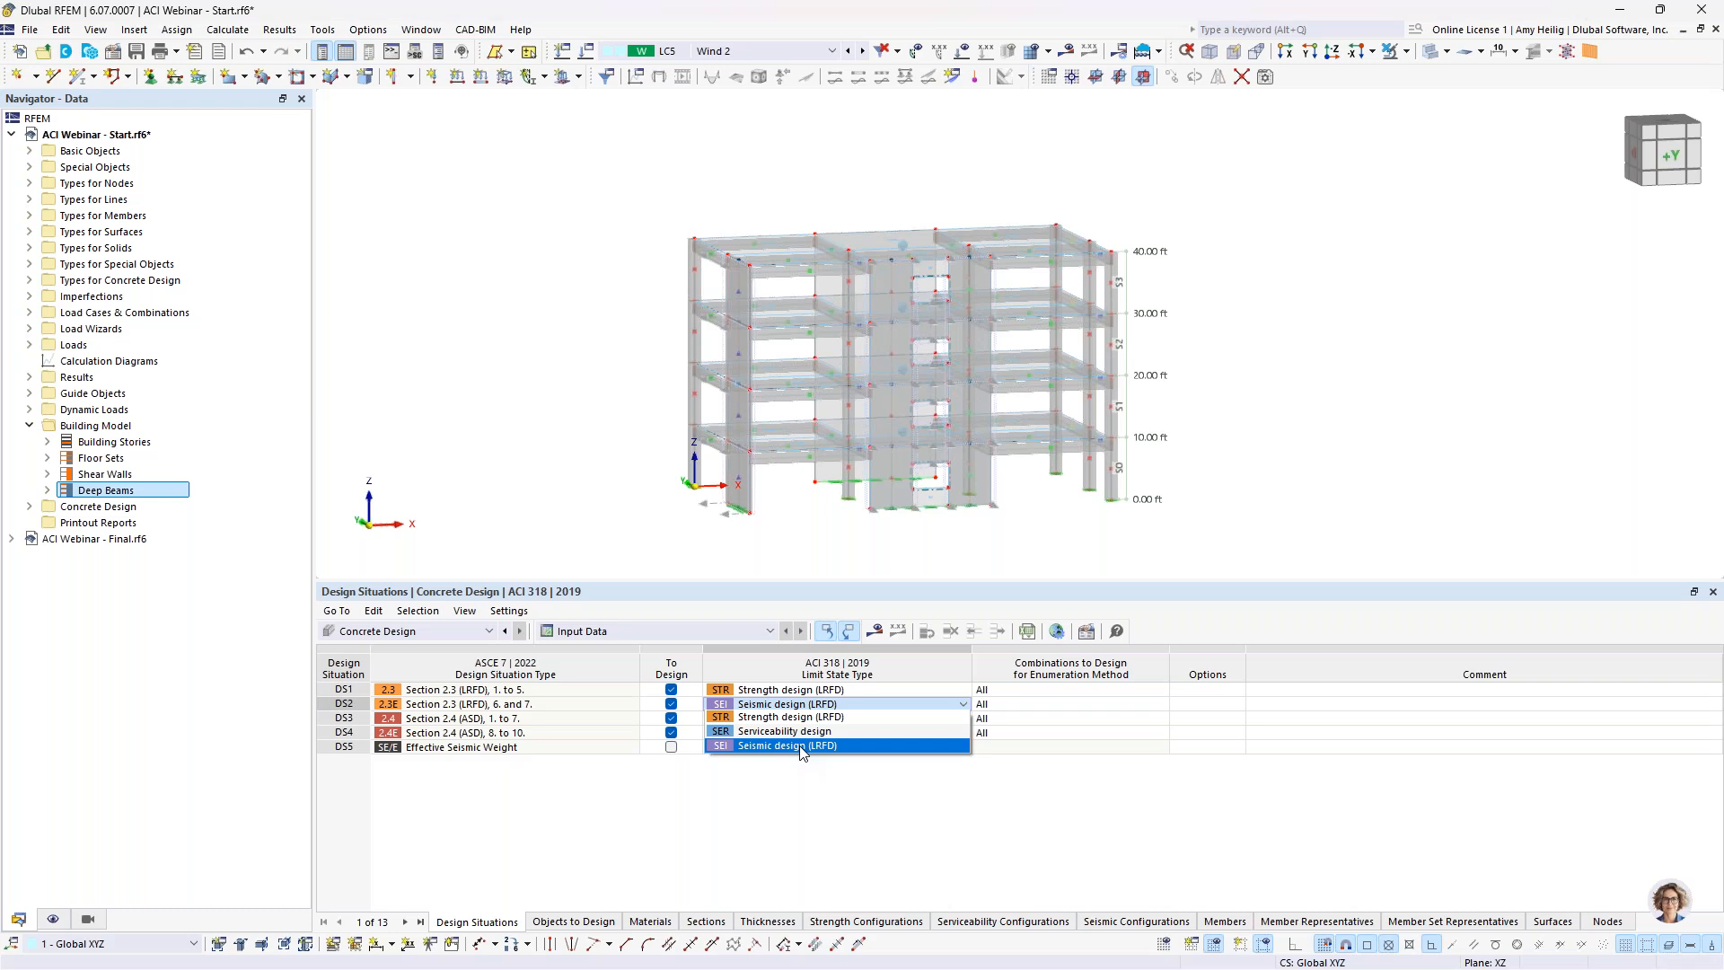
click(826, 815)
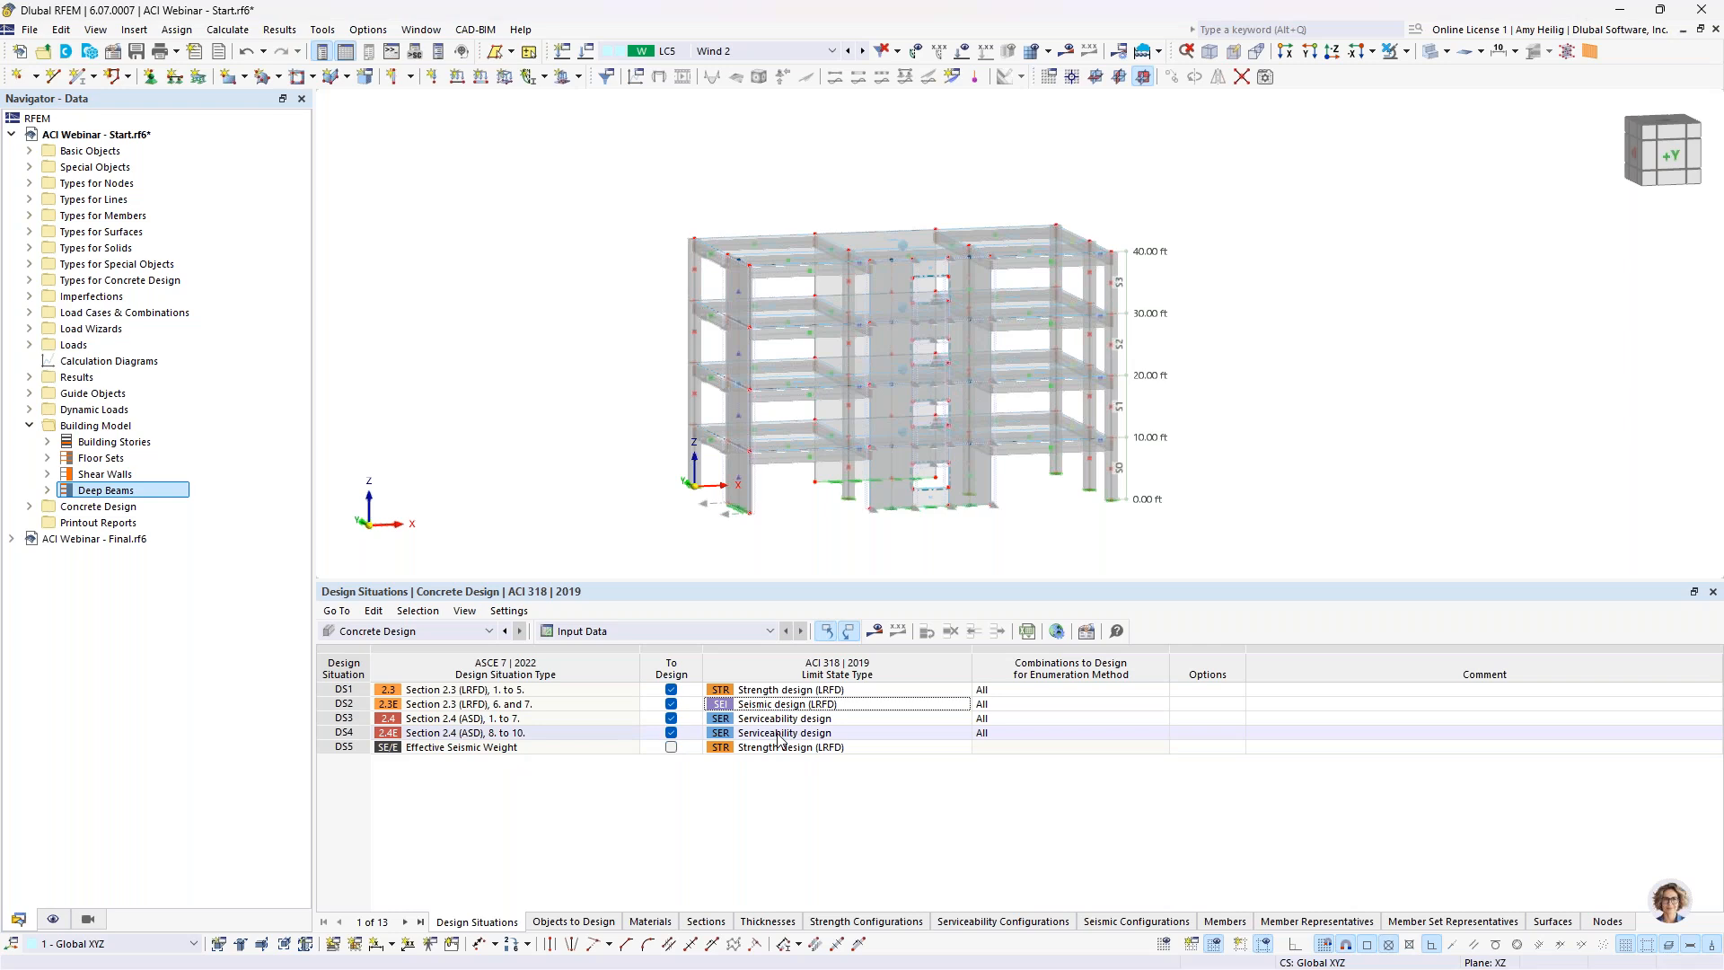
Step: Exclude all members, member sets, representatives, surfaces and punching nodes from the objects to design, keeping only shear walls and deep beams
click(573, 921)
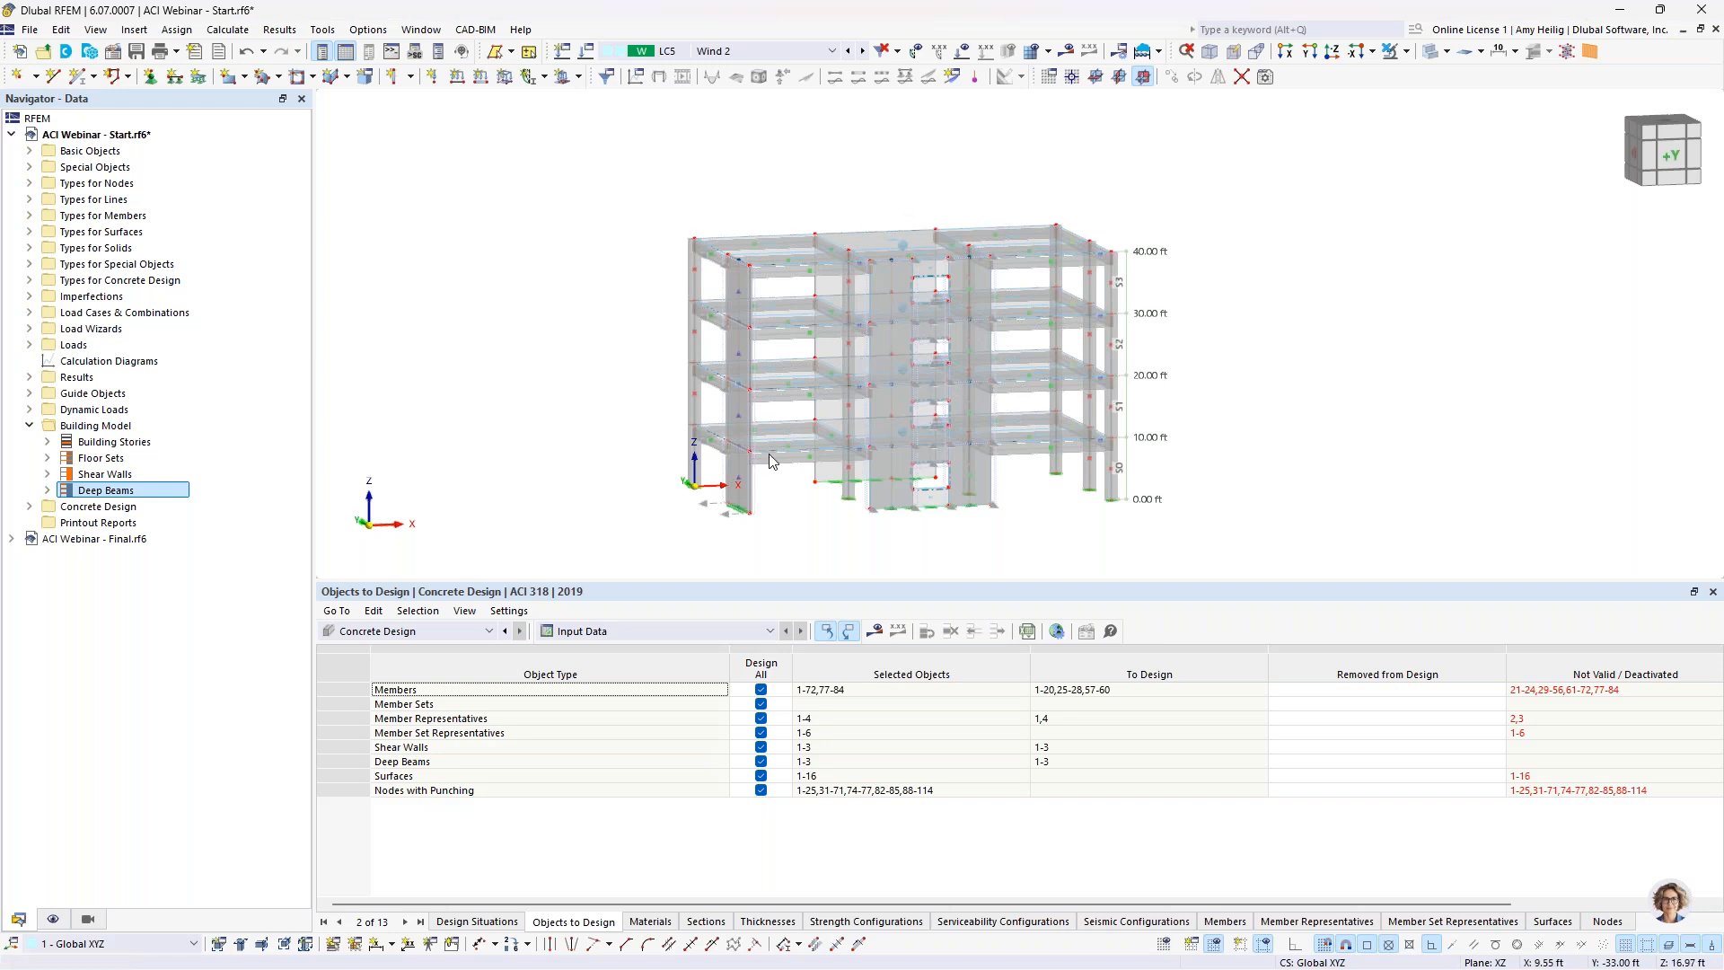
click(761, 691)
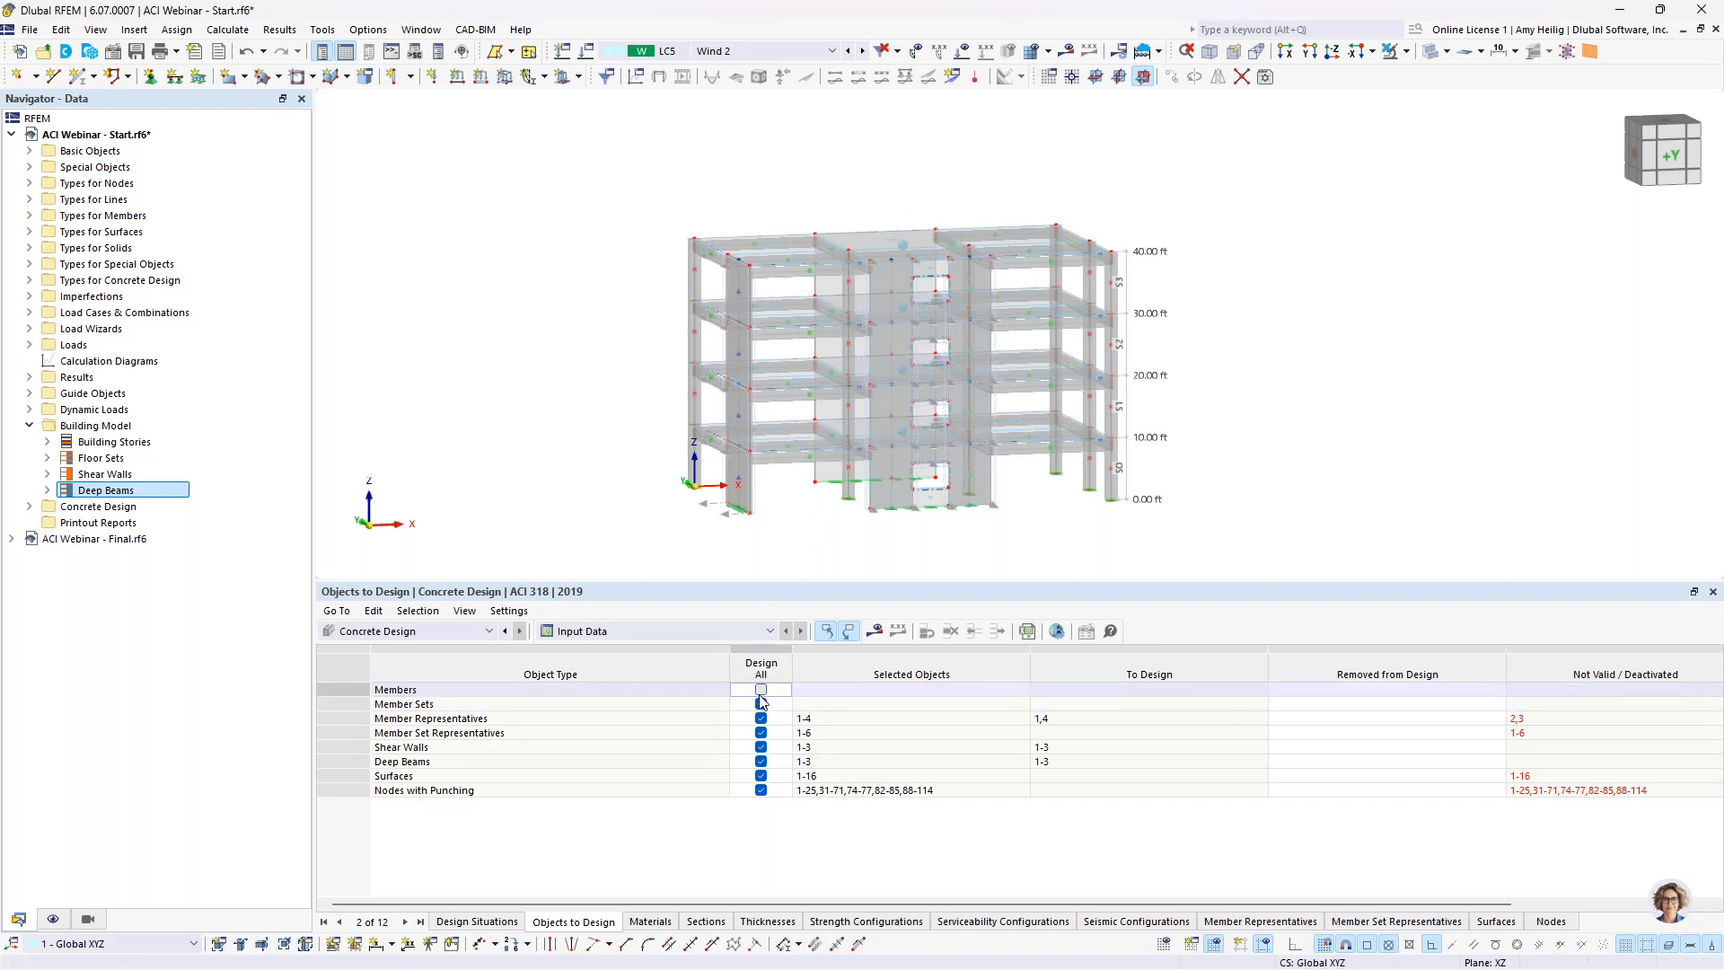
click(761, 718)
click(761, 733)
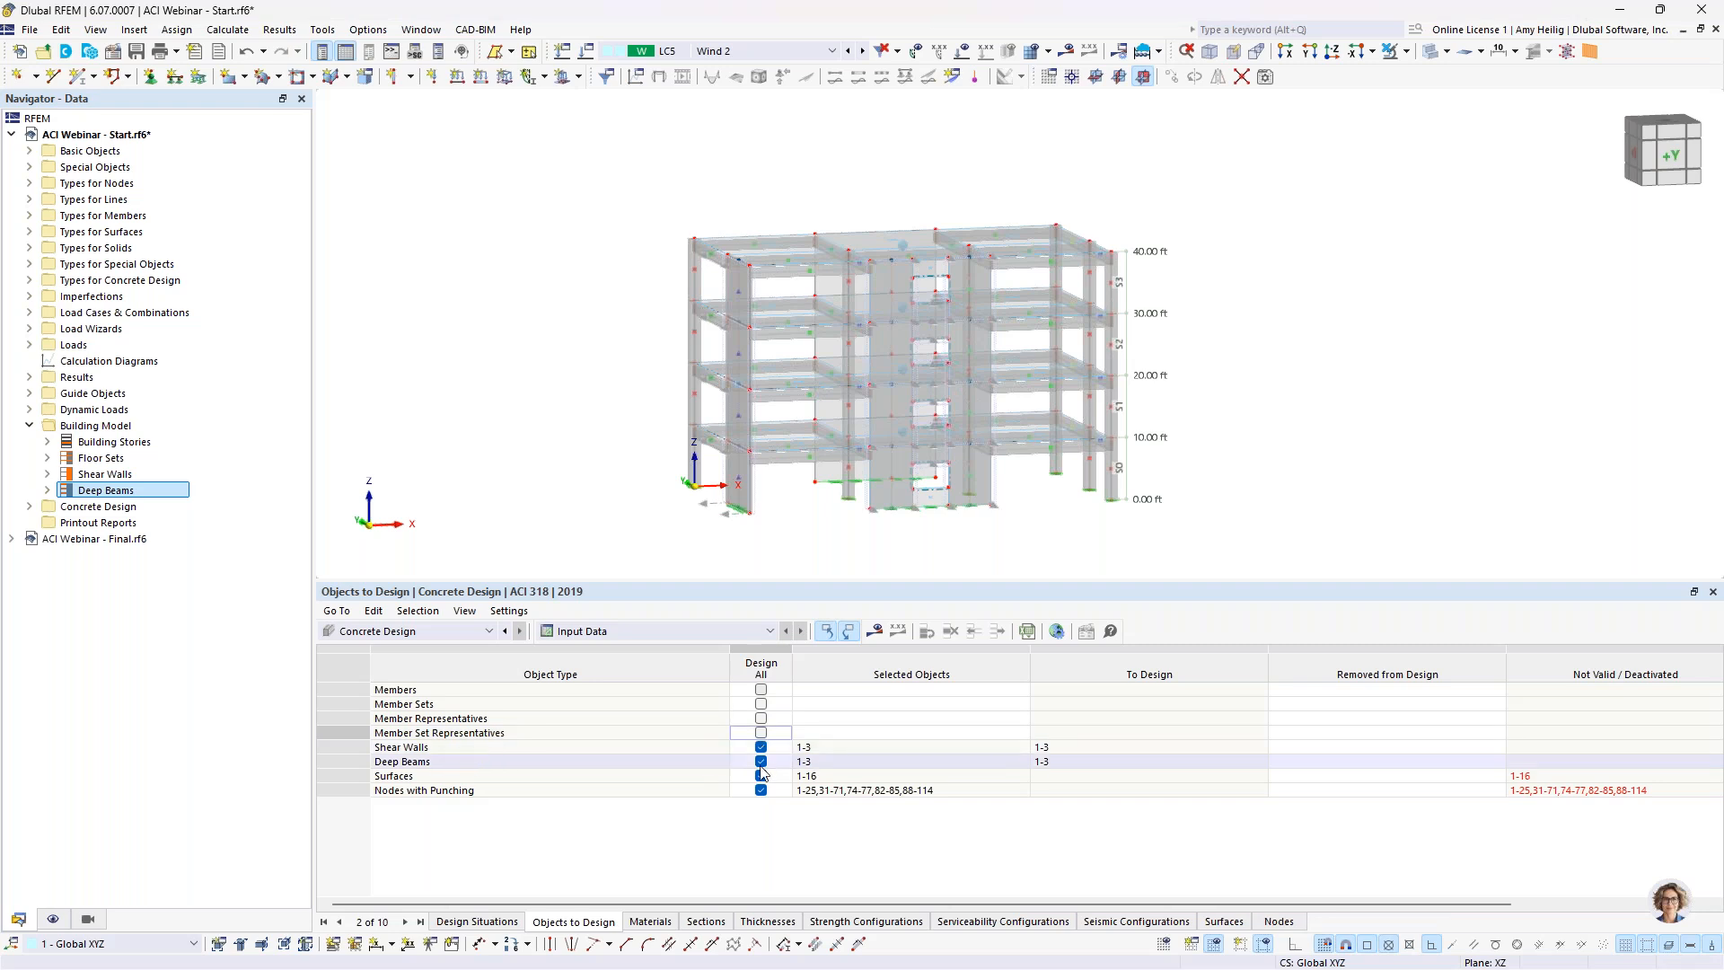
click(761, 776)
click(761, 790)
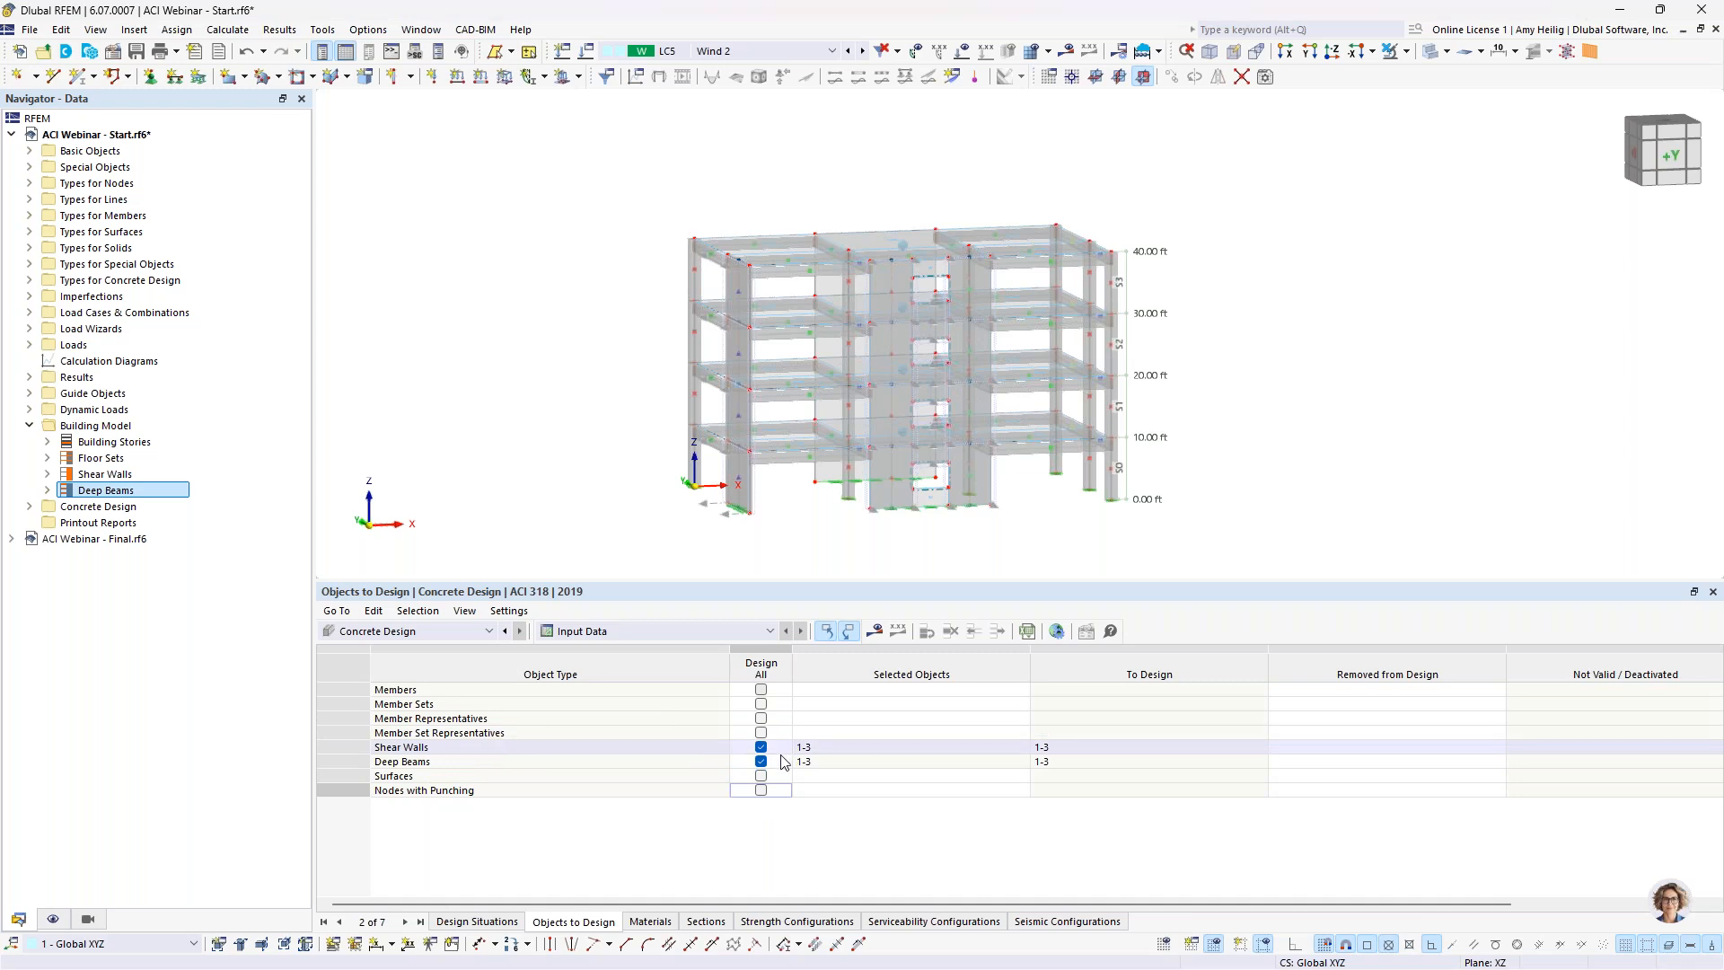
Step: Start assigning individual members for concrete design and pick corner columns and edge beams 7, 8, 11, 12, 59 and 60 on the lower two stories
ctrl+middle_drag(1254, 422, 1058, 433)
click(1023, 690)
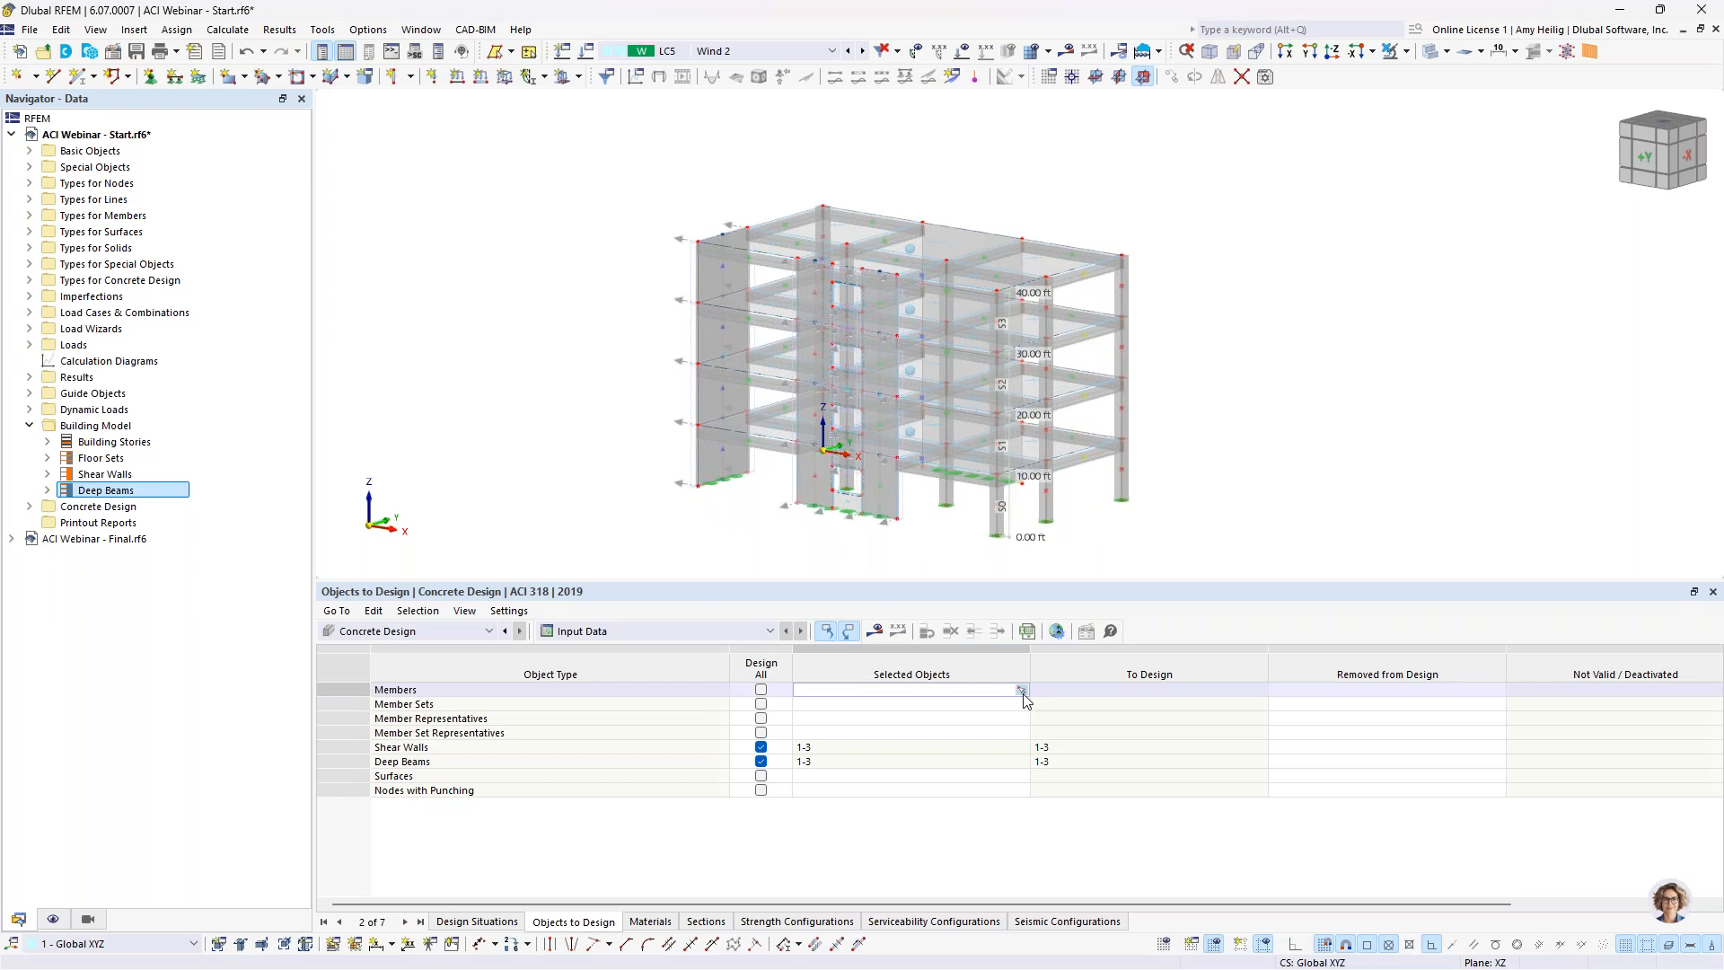
click(1022, 691)
scroll(1091, 449, up, 5)
click(1096, 457)
click(1036, 370)
click(912, 475)
click(907, 373)
click(1097, 270)
click(1042, 220)
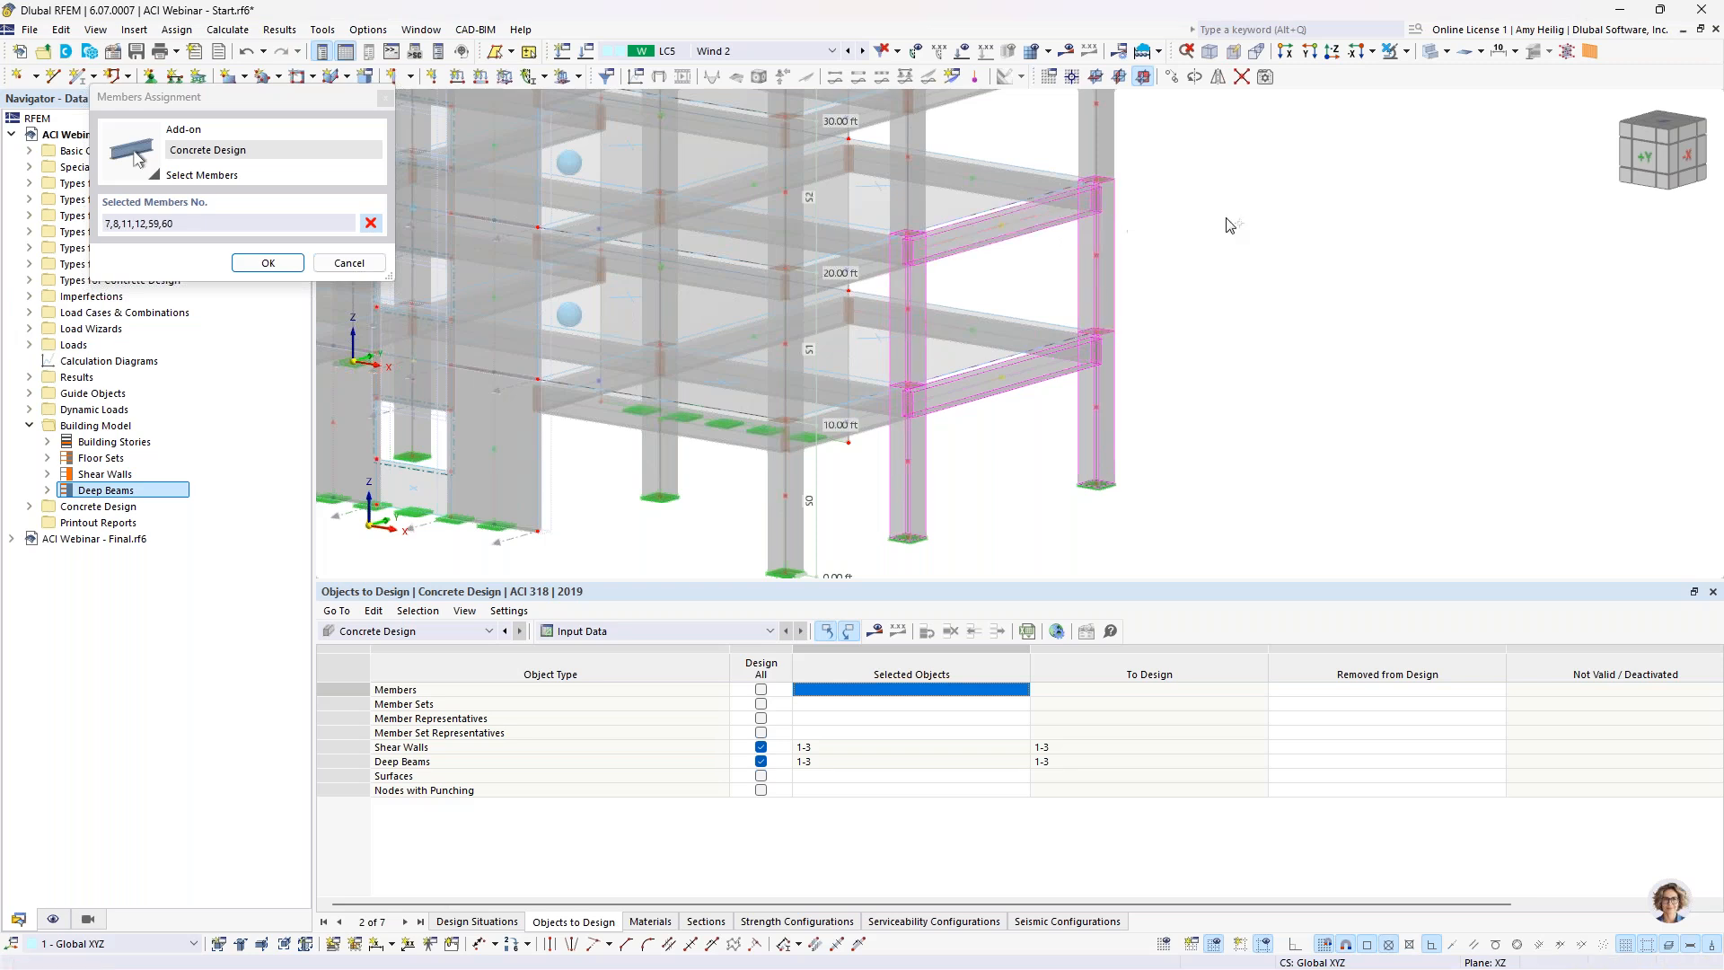
Step: Add the upper two stories' corner columns and edge beams 5, 6, 9, 10, 57 and 58, and accept the member selection
middle_drag(1230, 225, 1204, 418)
click(1068, 334)
click(981, 276)
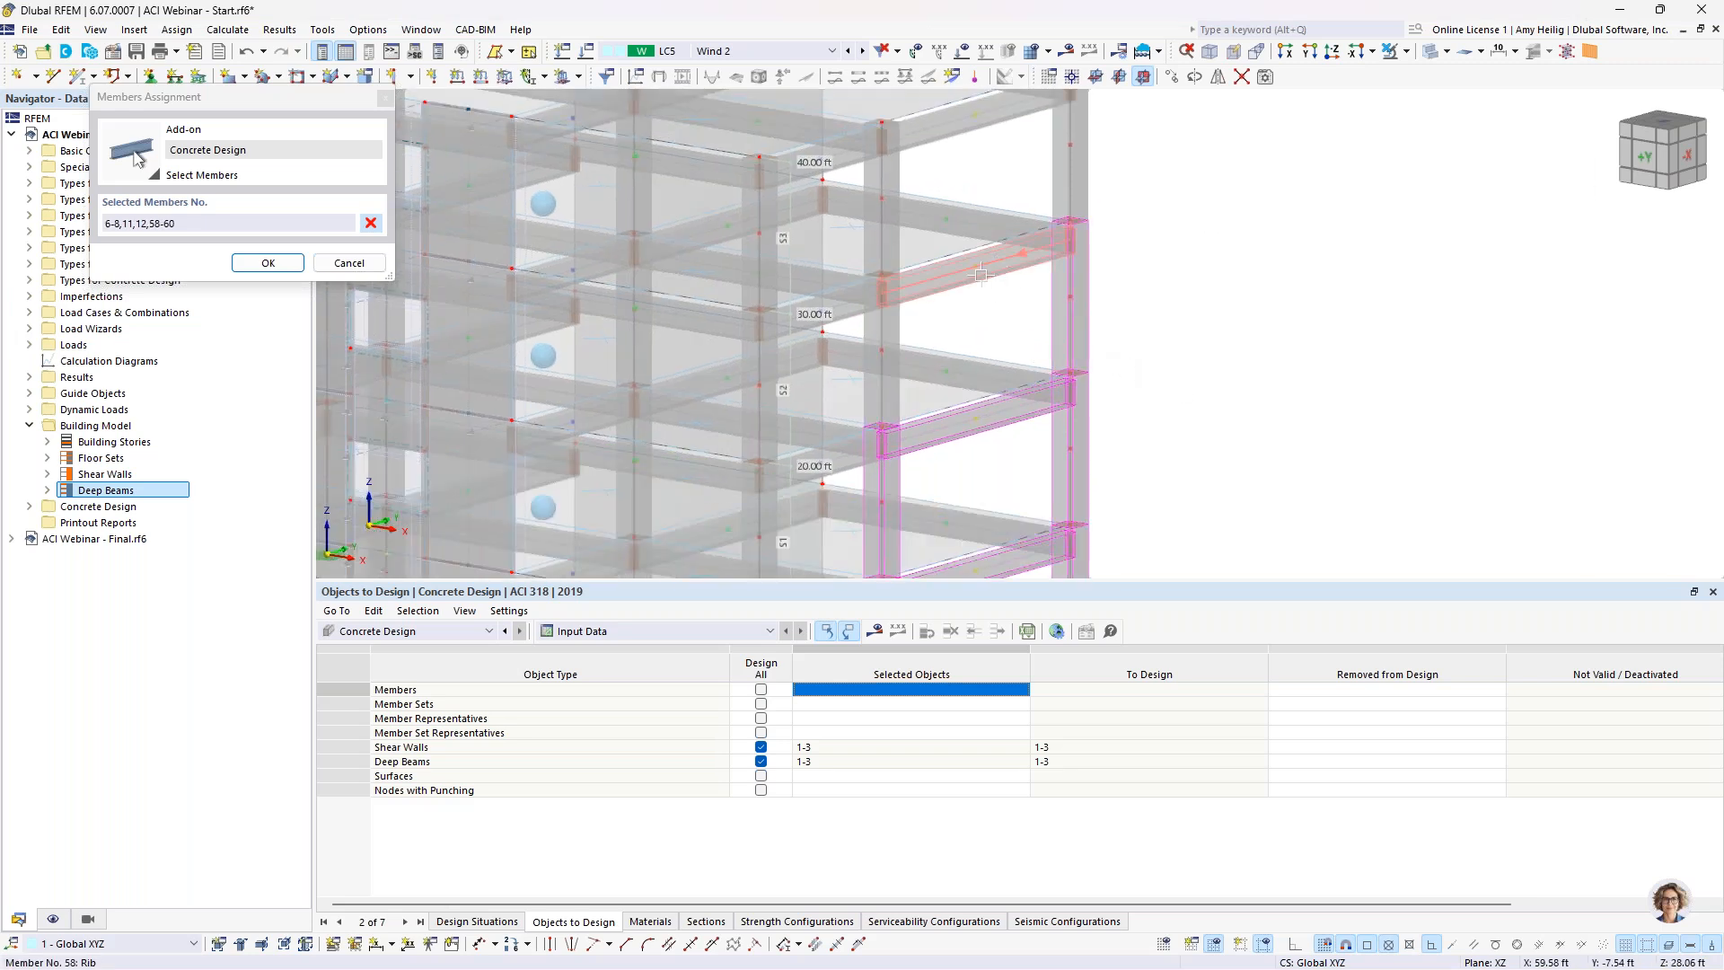
click(892, 238)
click(891, 238)
click(967, 129)
click(1062, 178)
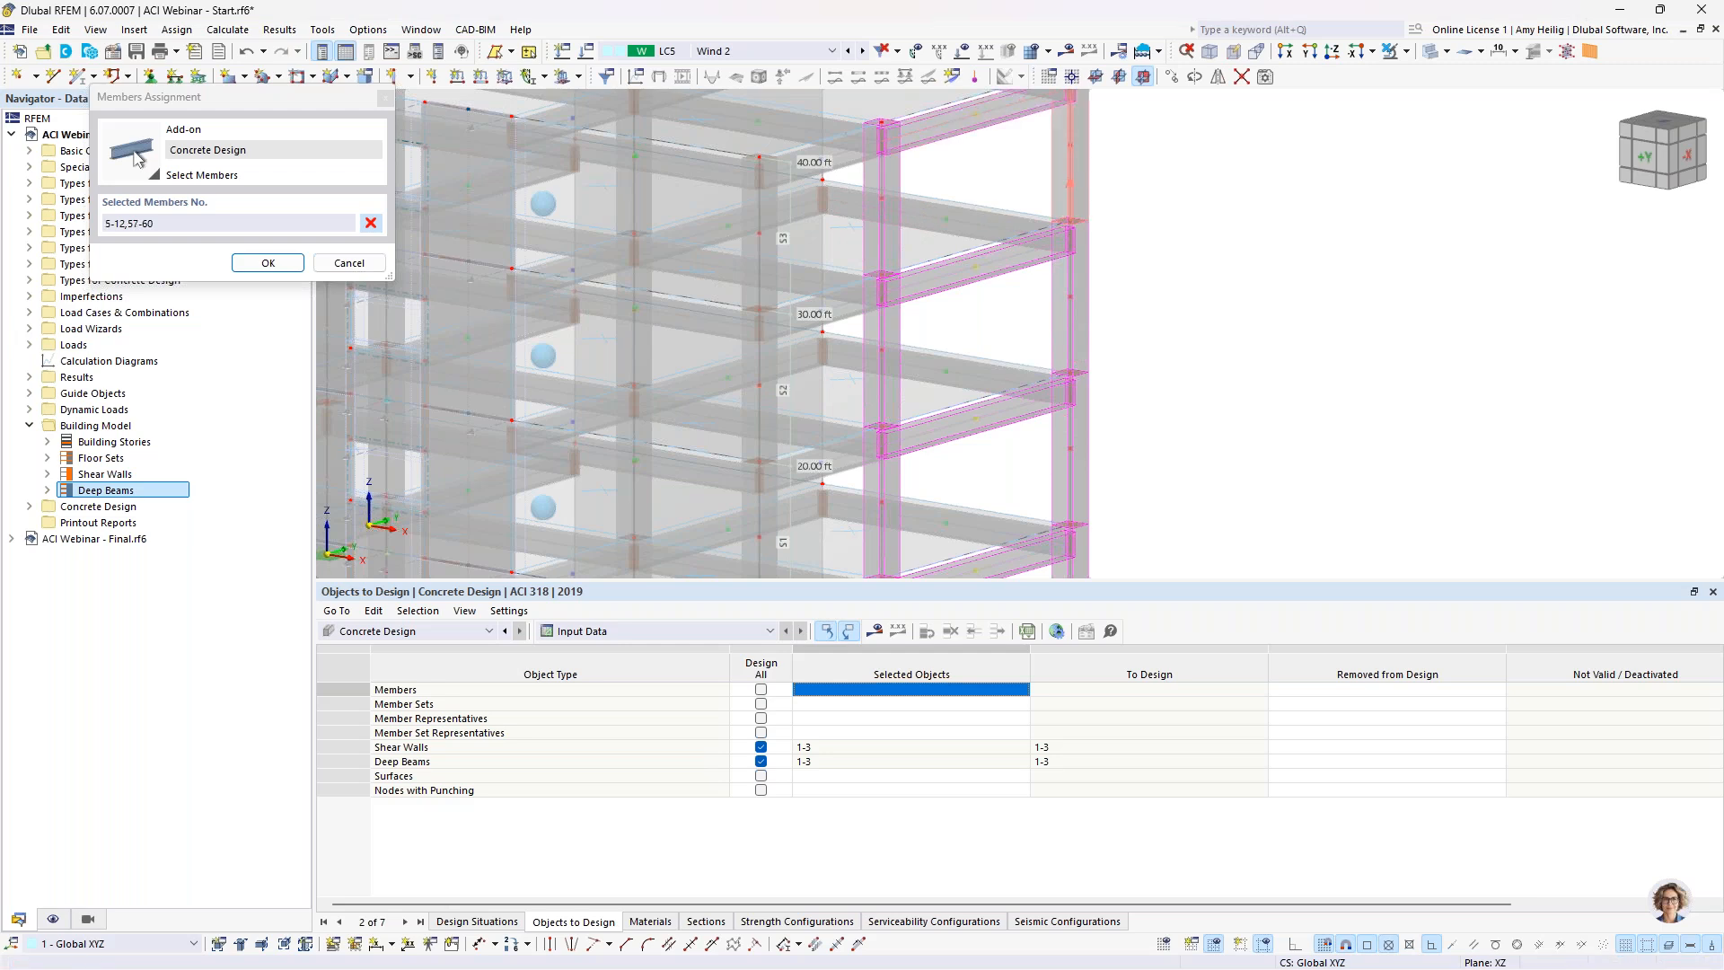
click(267, 262)
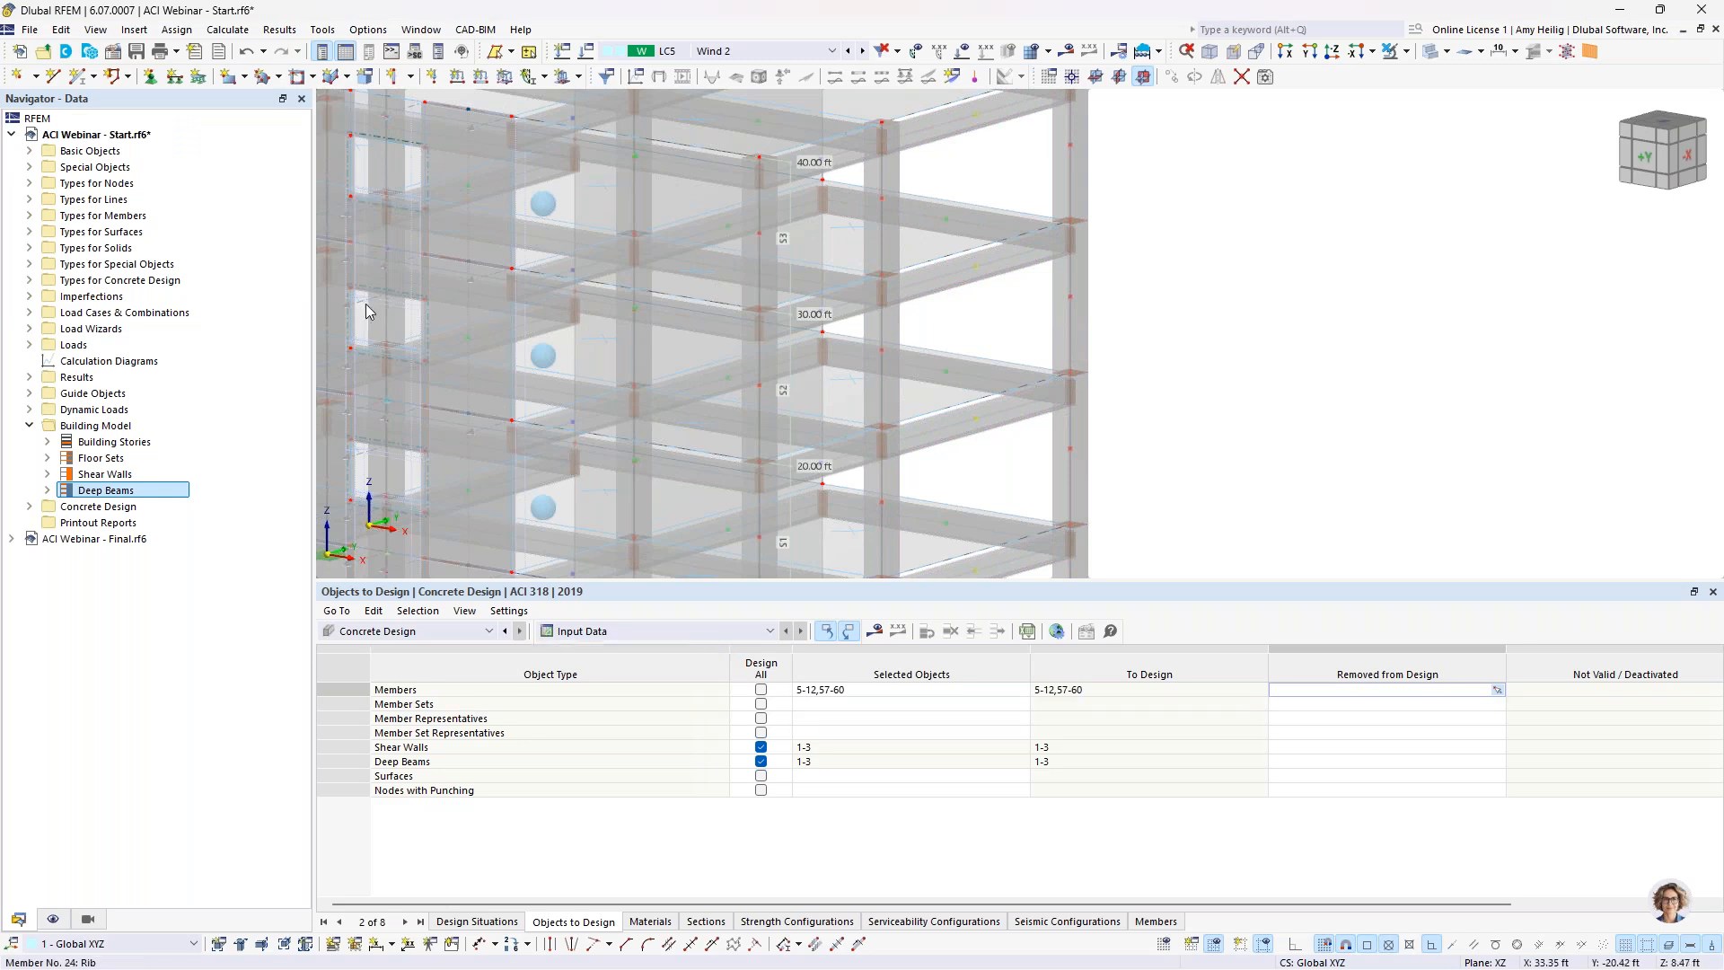
Step: Switch to the ACI Webinar - Final.rf6 model
click(227, 30)
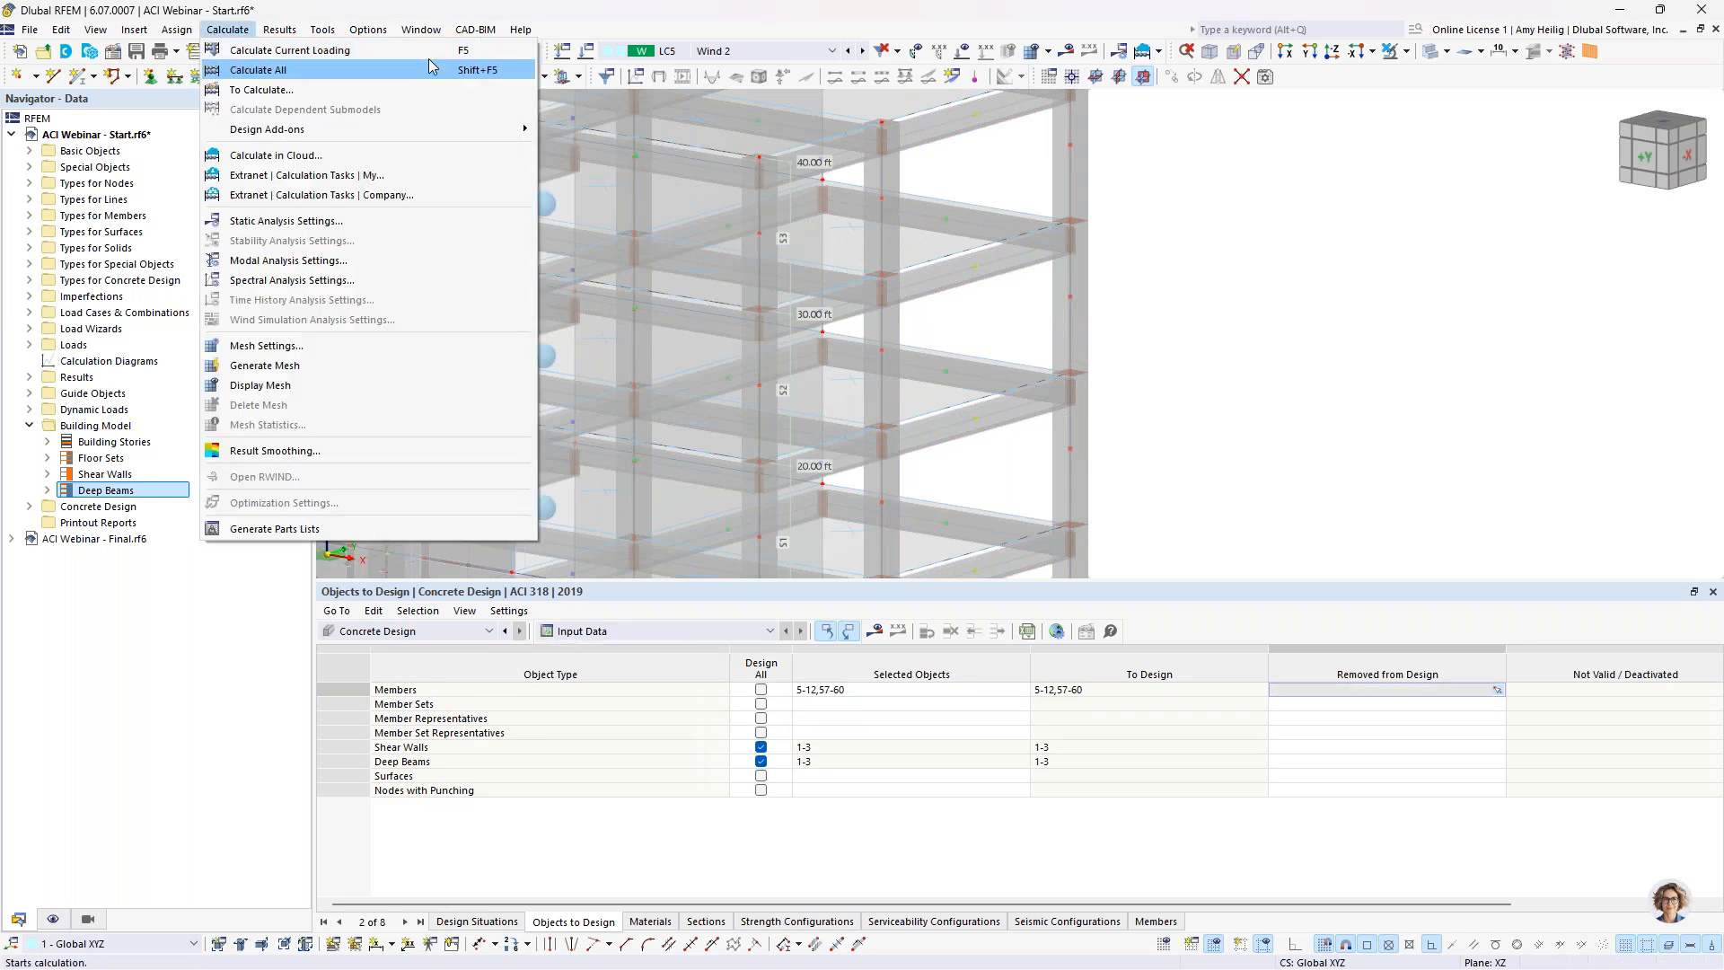
click(421, 30)
click(421, 29)
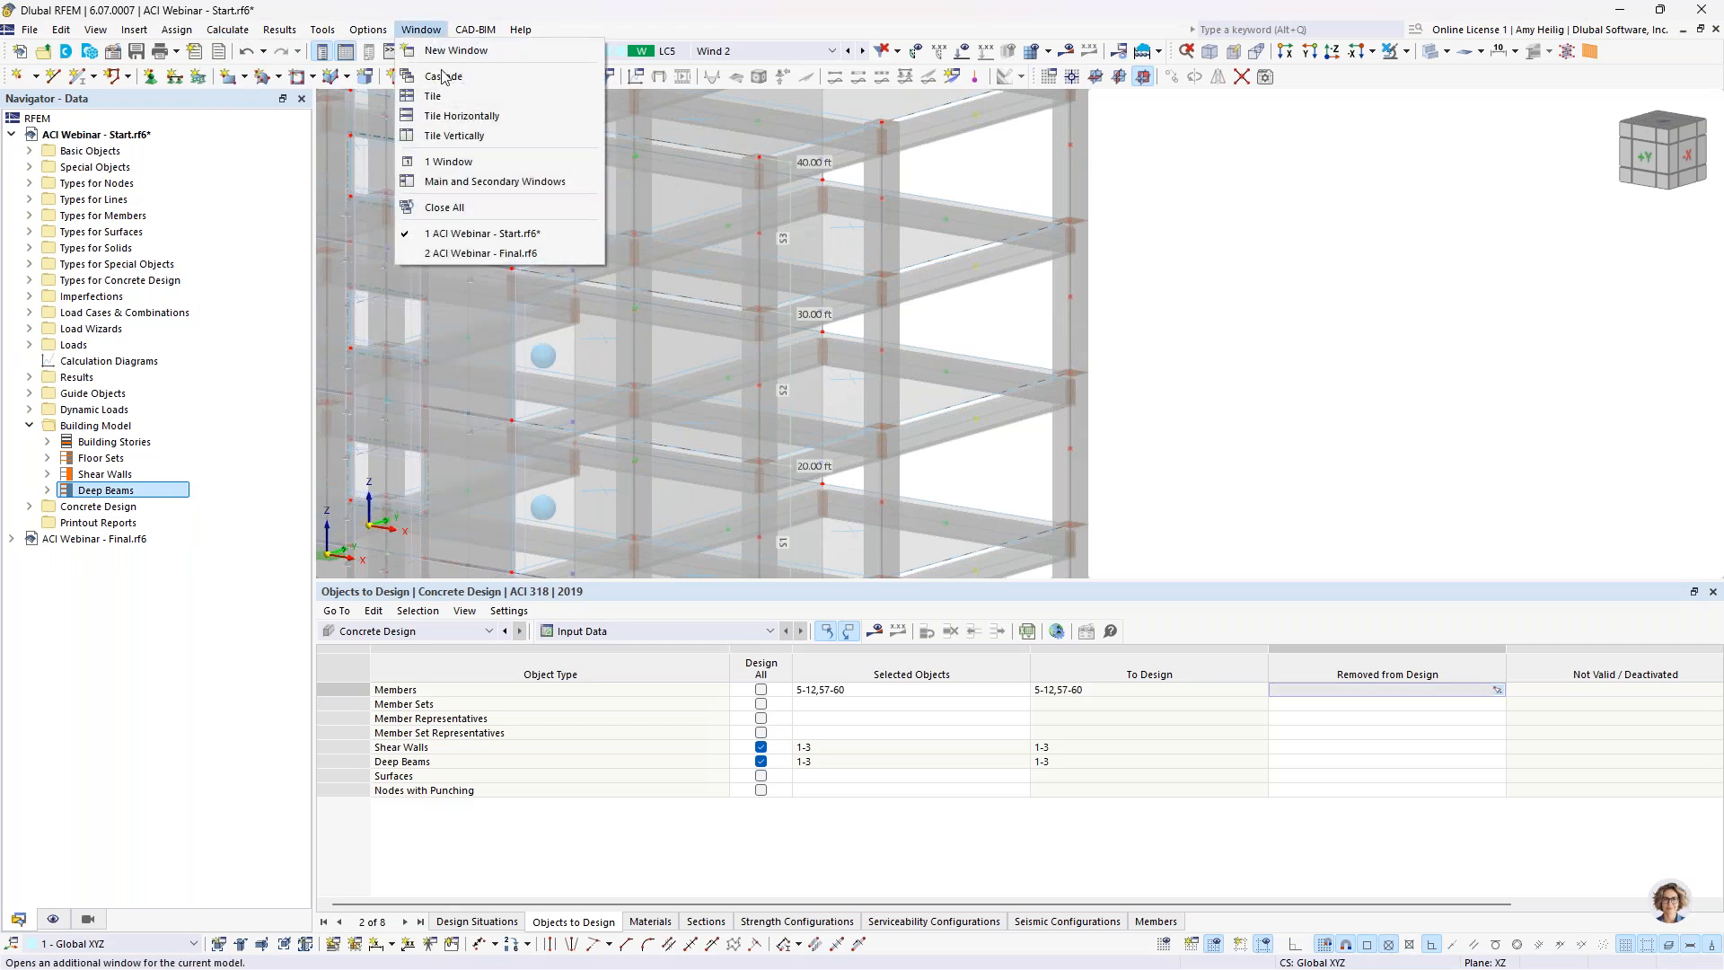
click(471, 253)
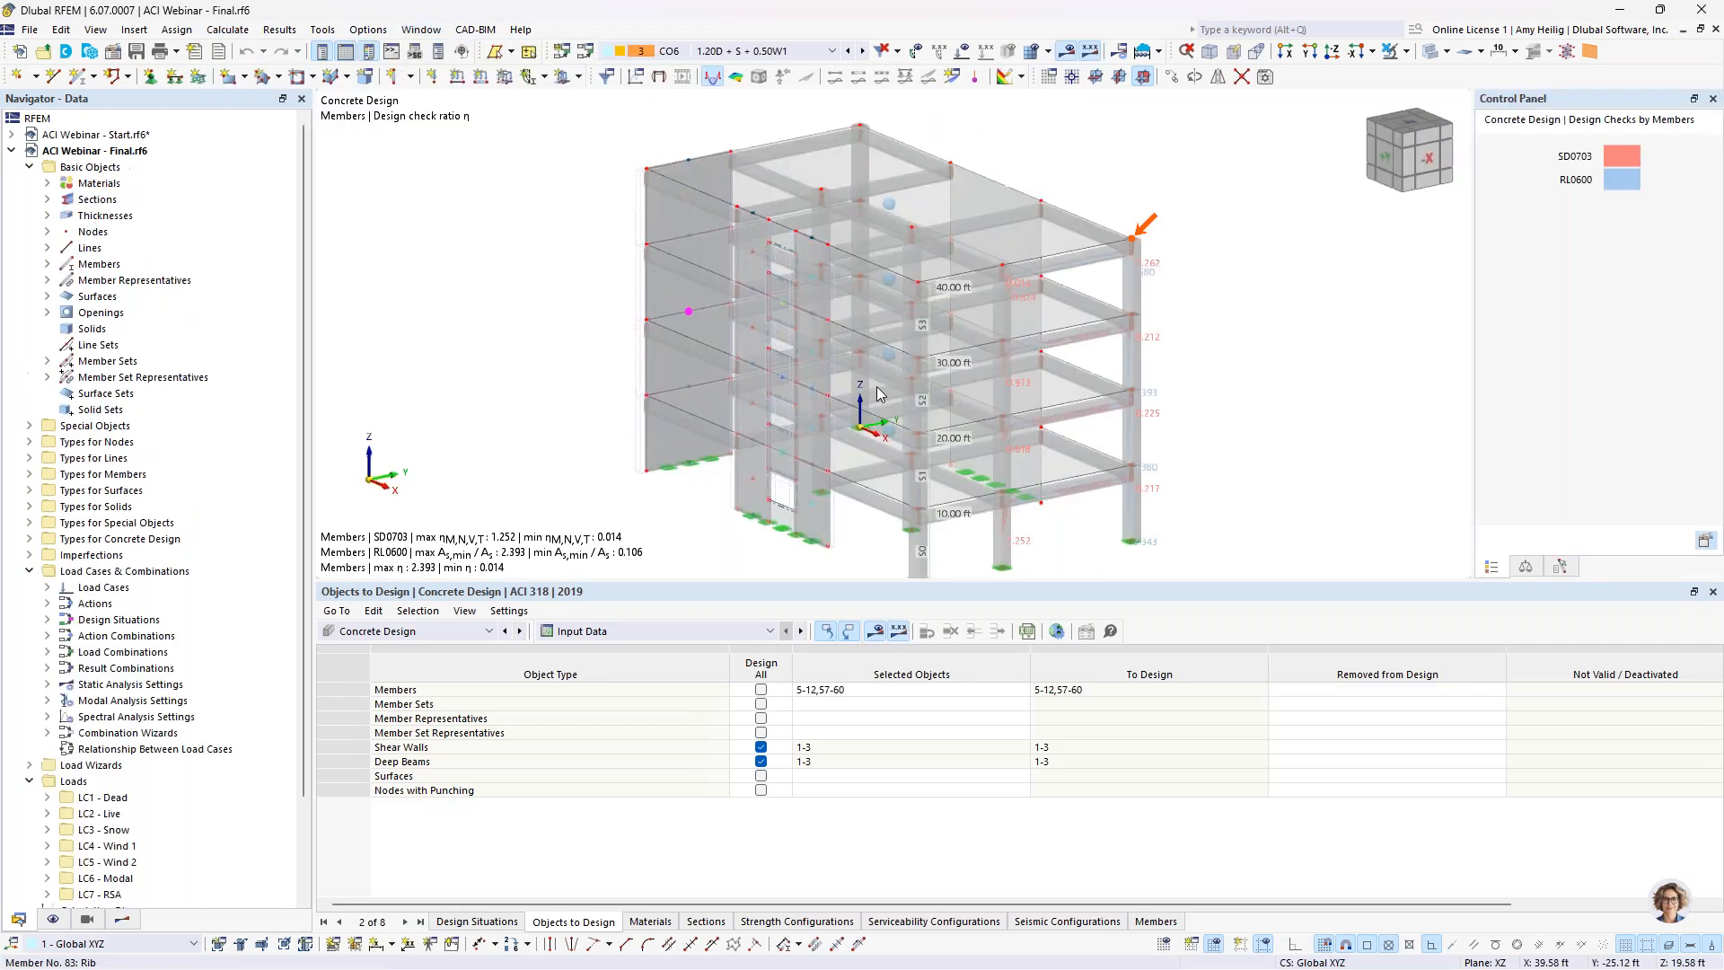
middle_drag(1206, 410, 1153, 346)
click(12, 152)
click(12, 153)
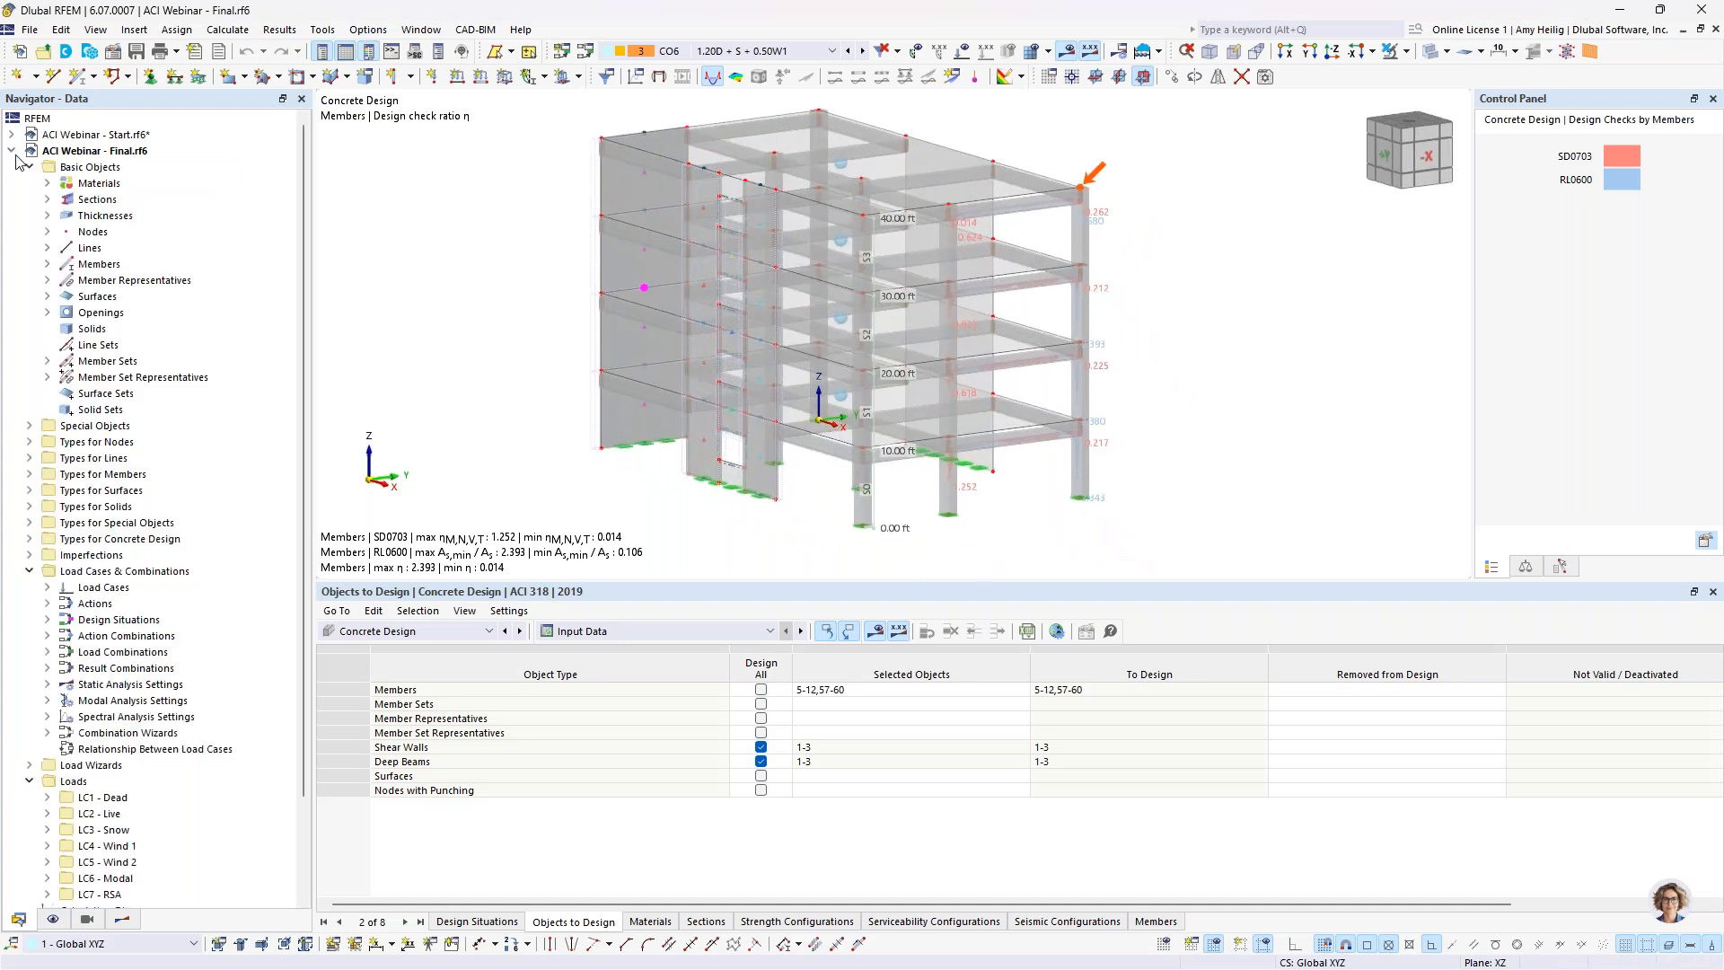
Step: Show the concrete design results and list the design ratios on members, grouped by member
click(122, 919)
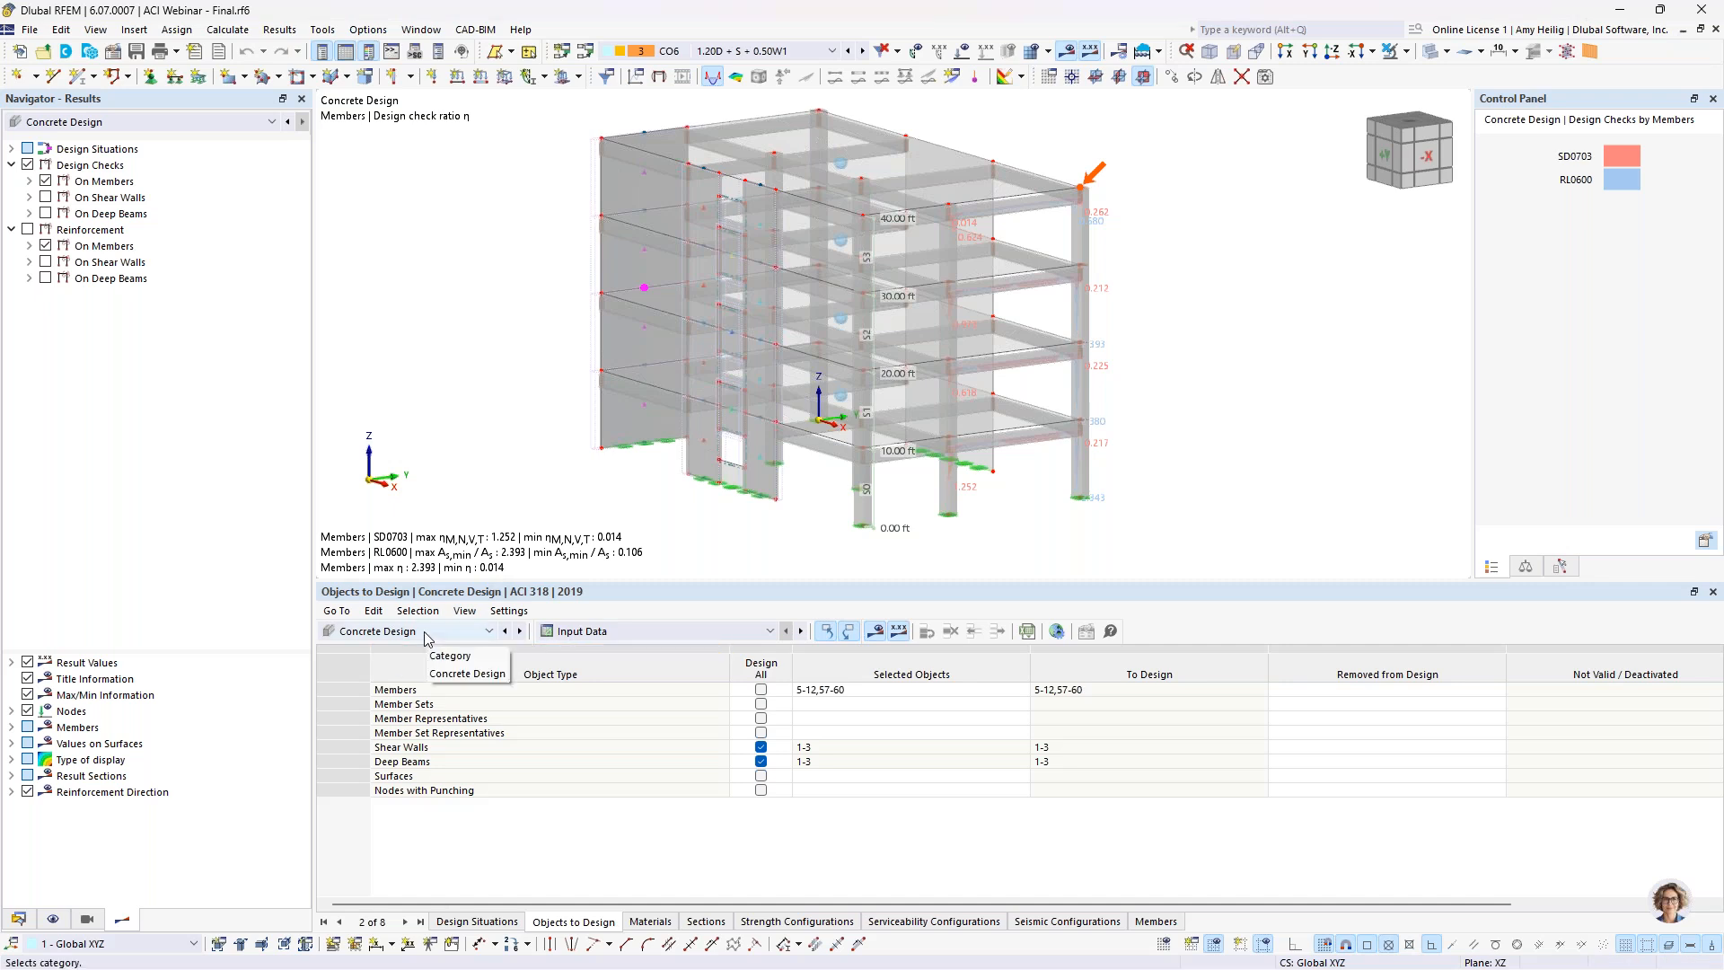
click(680, 632)
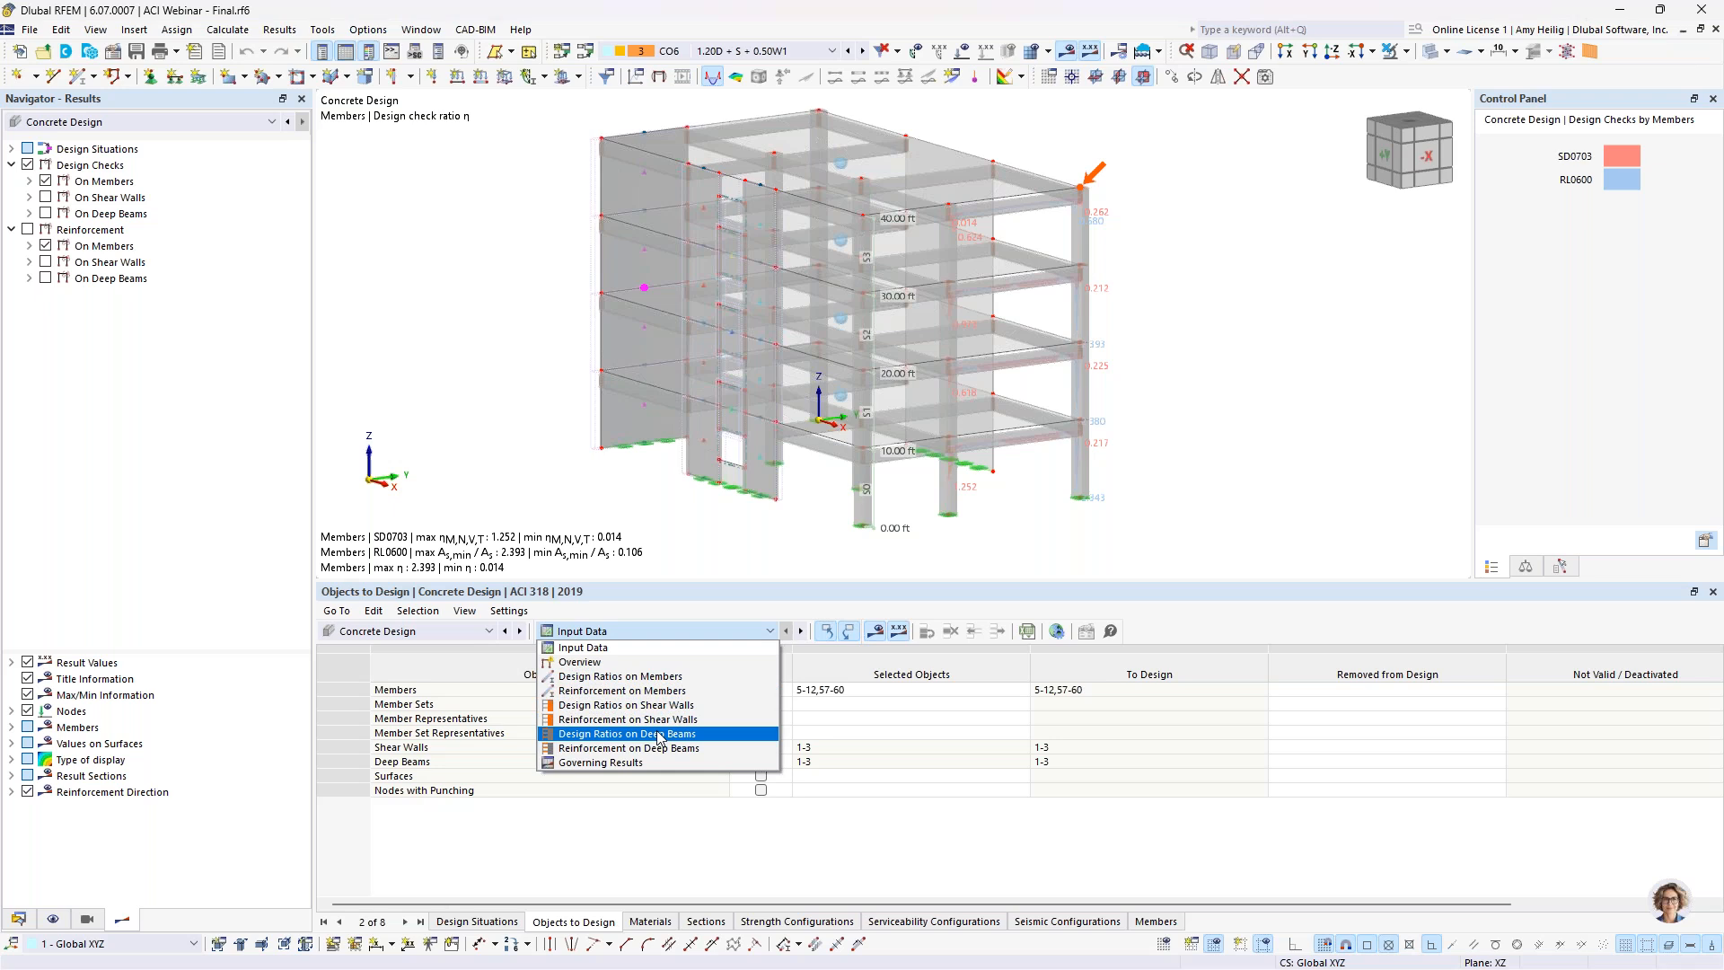
click(643, 679)
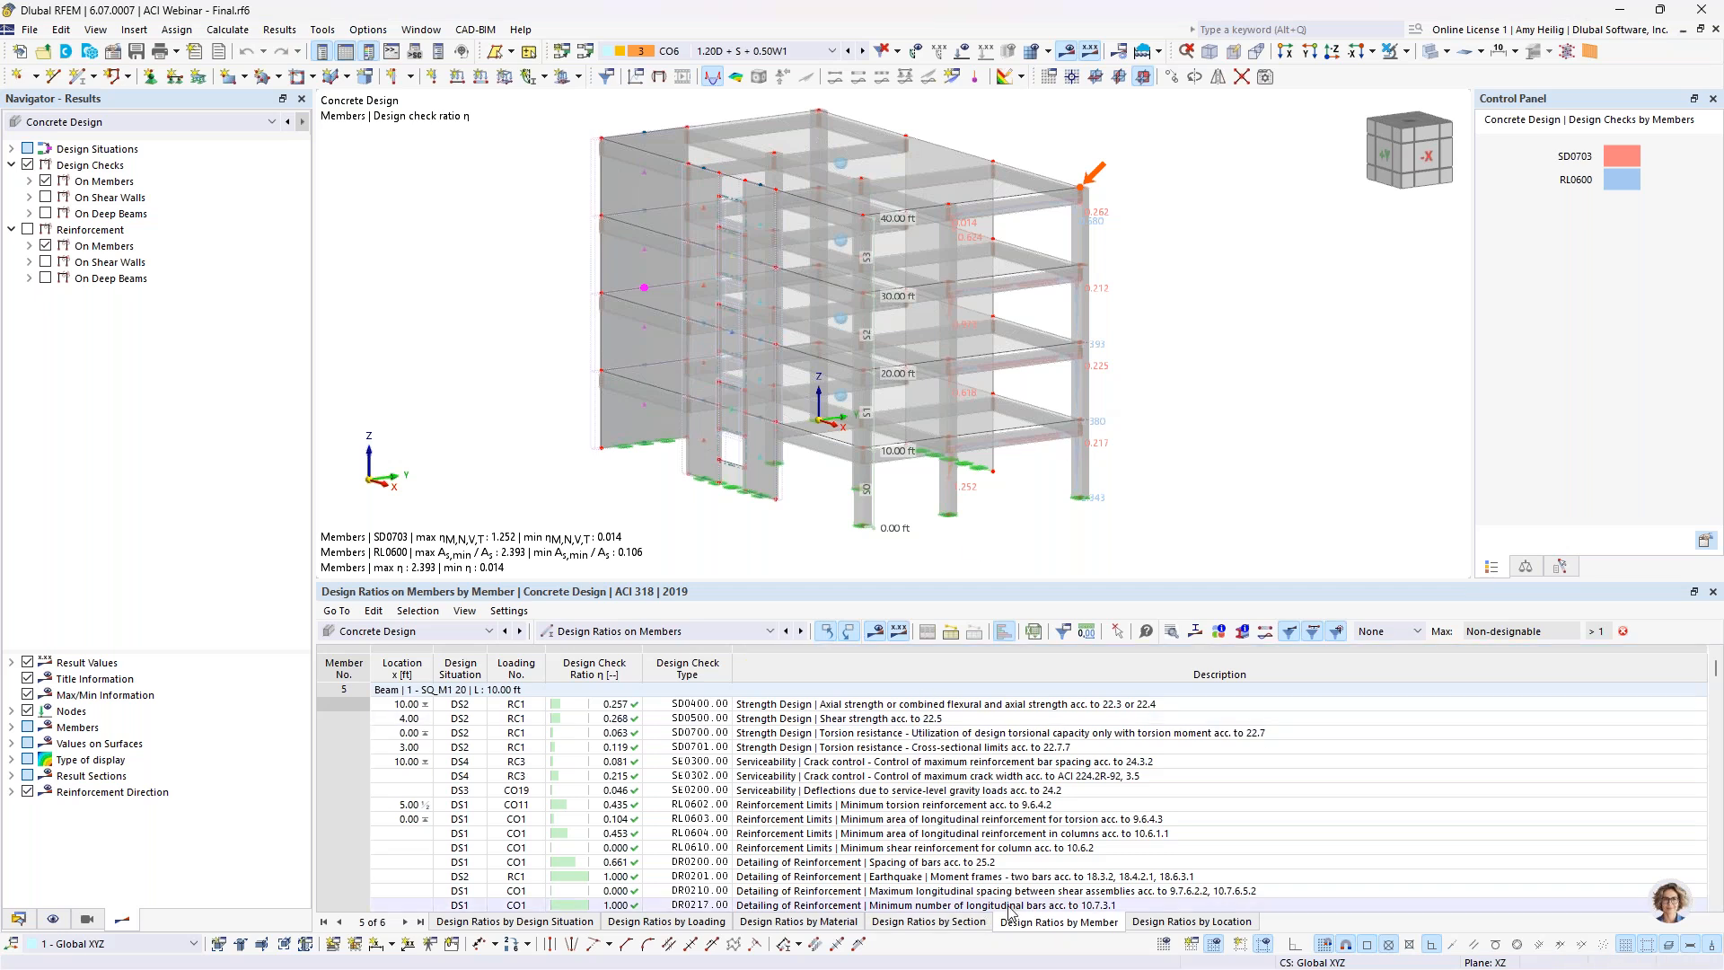
Step: Enlarge the results table and review member 5's design checks, locating its torsion resistance check on the column in the model
click(954, 737)
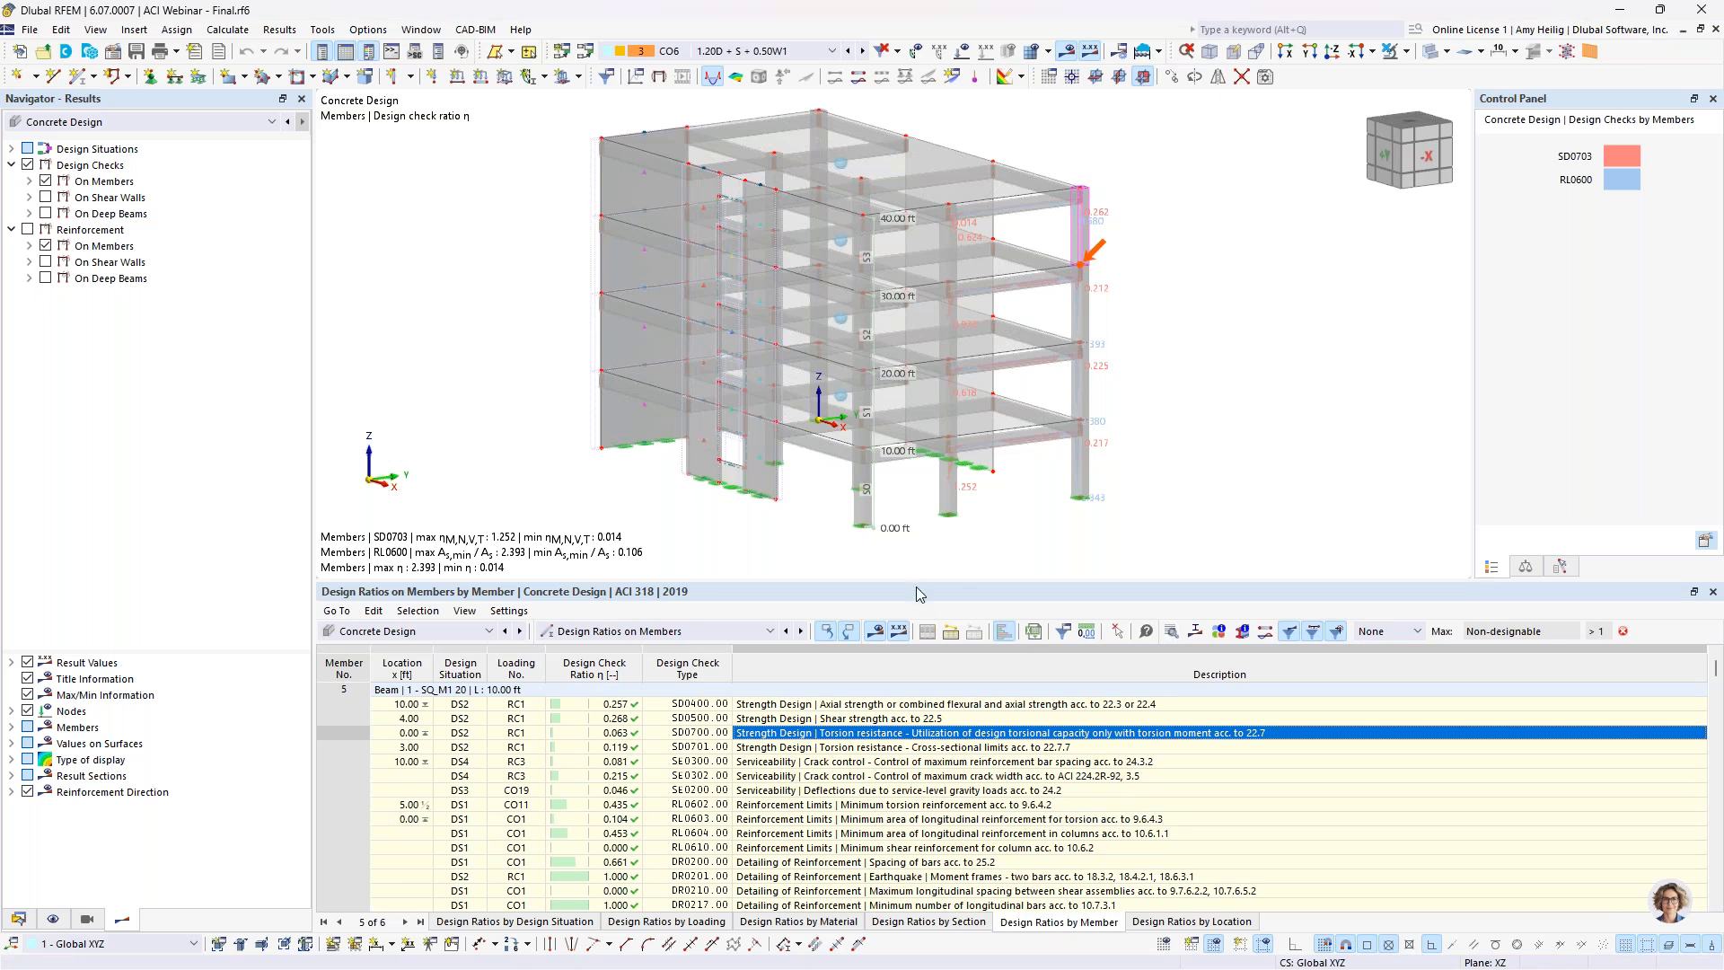
drag(916, 589, 916, 535)
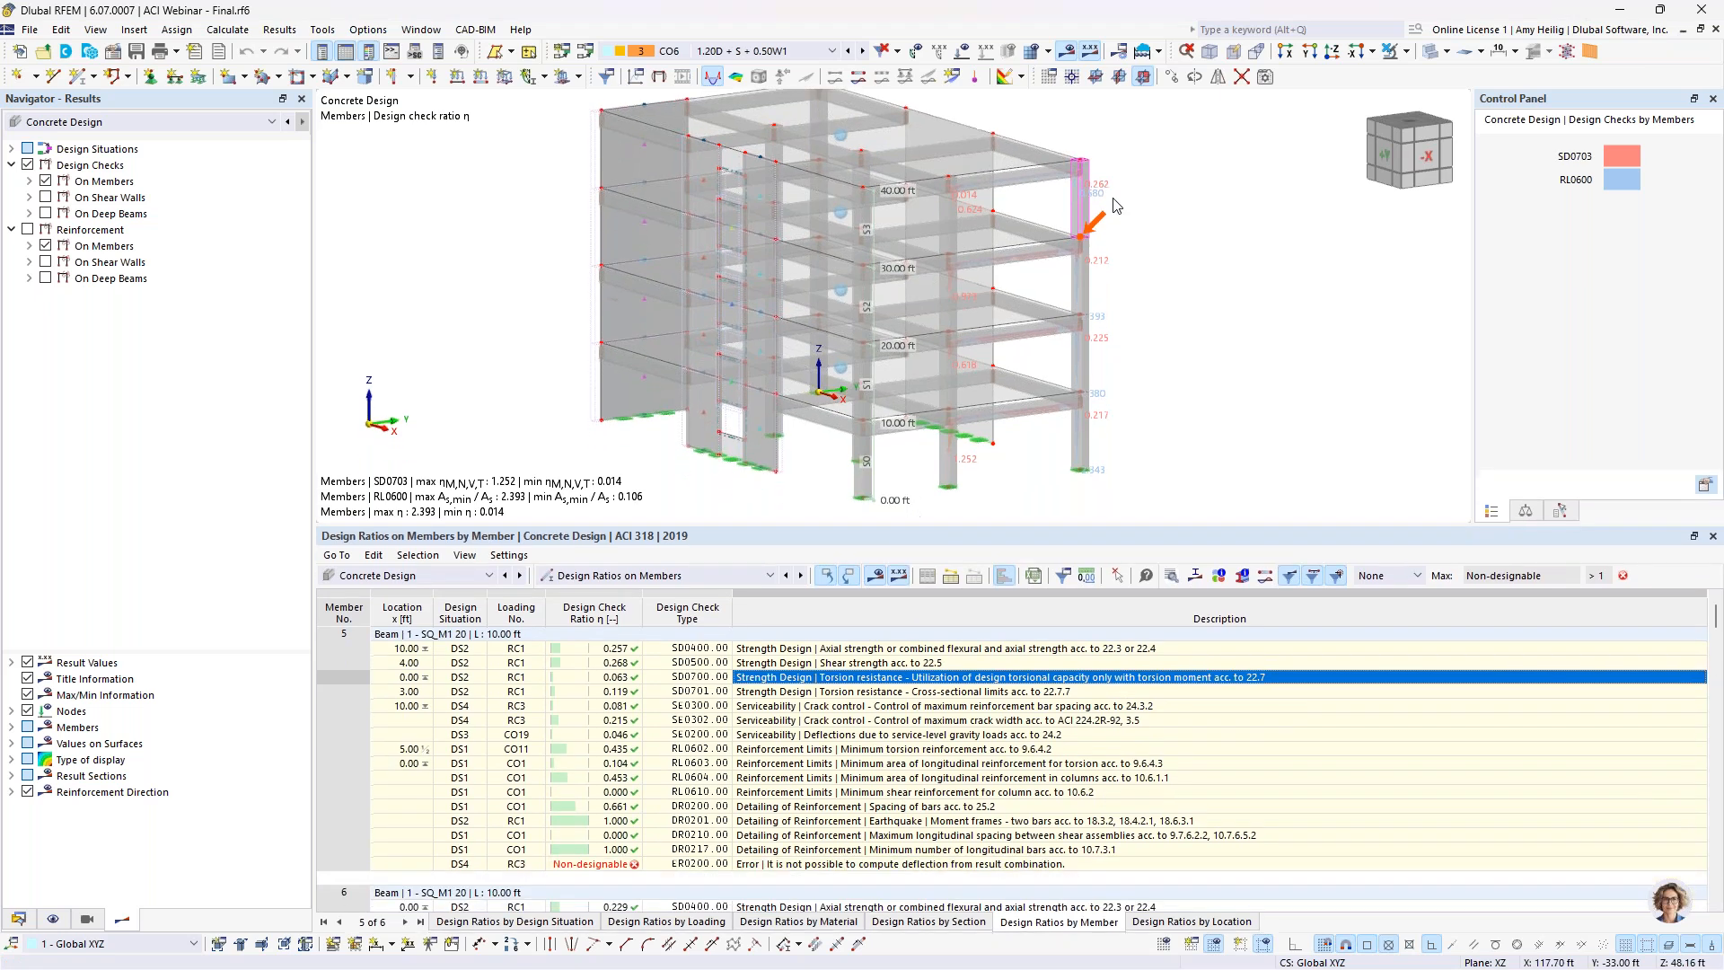
scroll(1068, 191, up, 5)
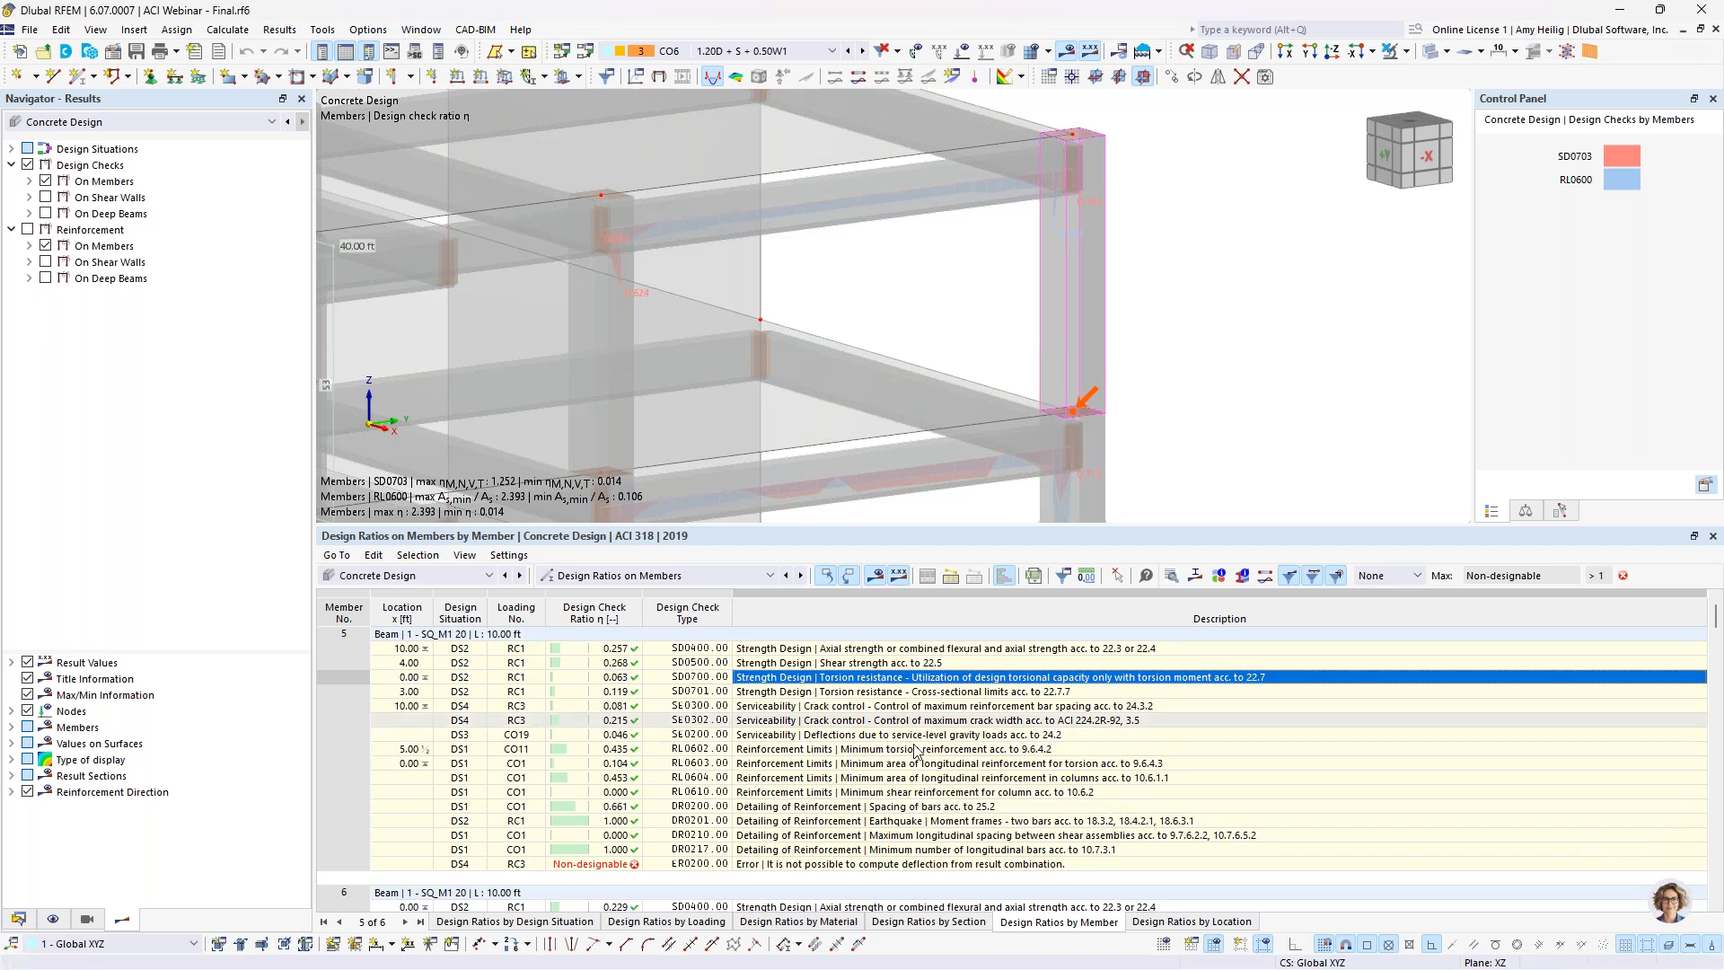
scroll(918, 831, down, 2)
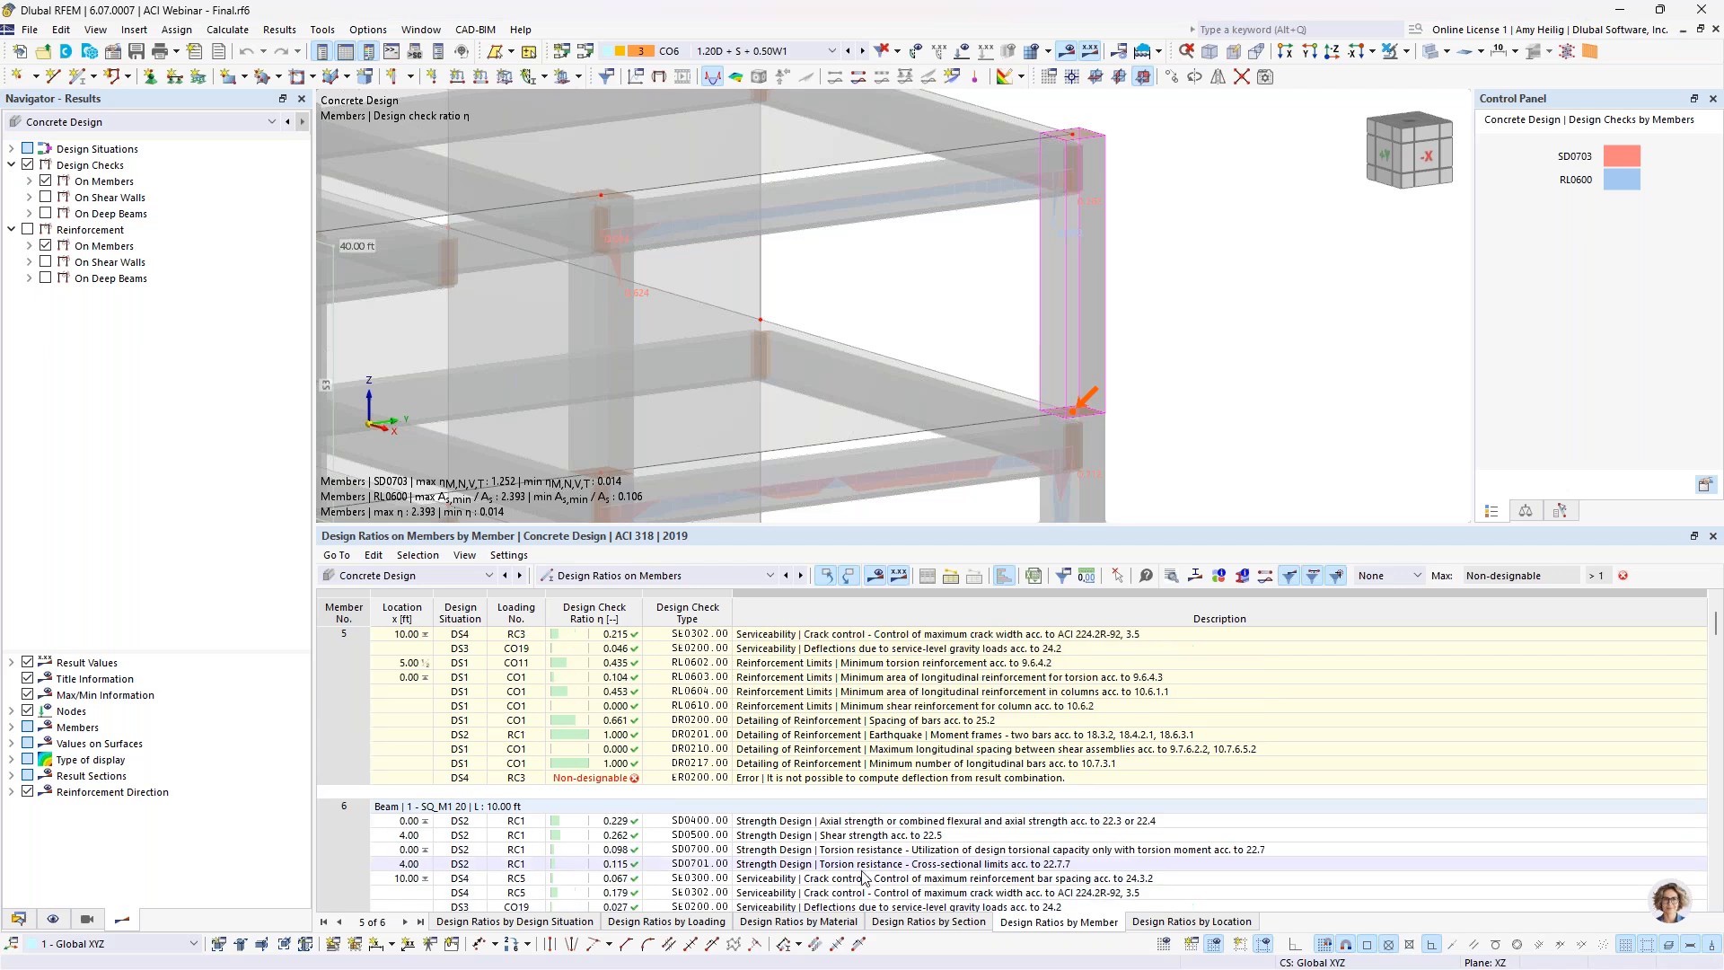
scroll(864, 877, up, 2)
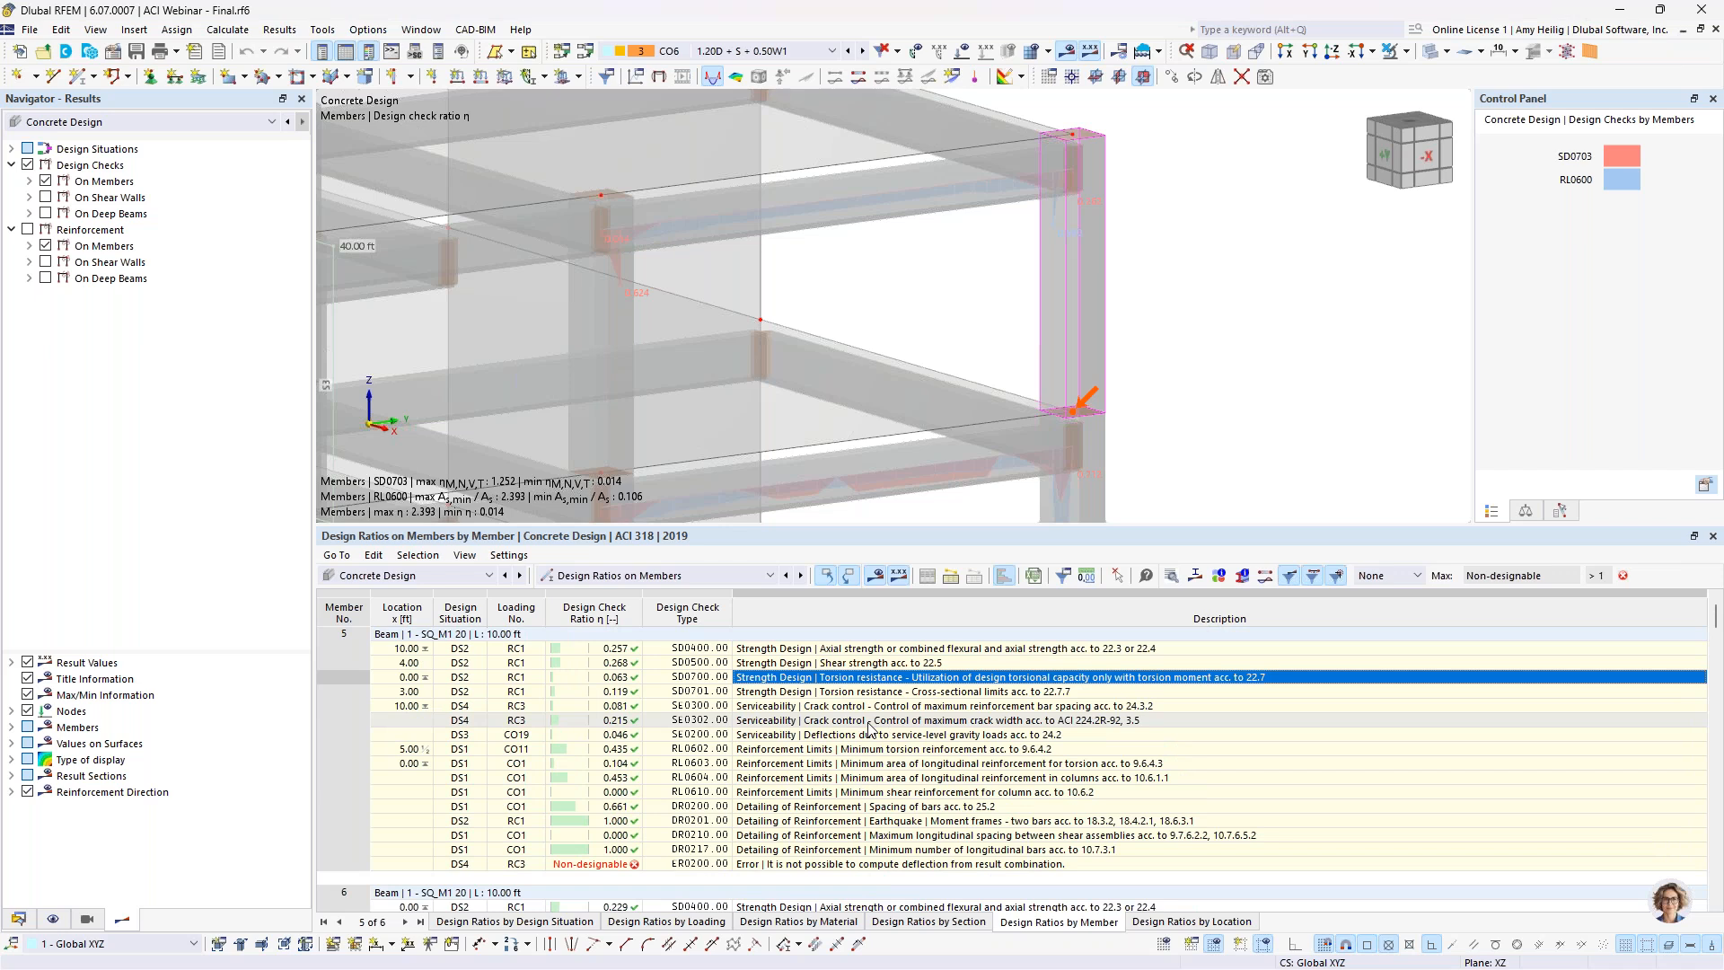
Step: Open the design check details for member 5's combined flexural and axial strength check SD0400 and examine its enlarged formulas and symbol legend
click(866, 648)
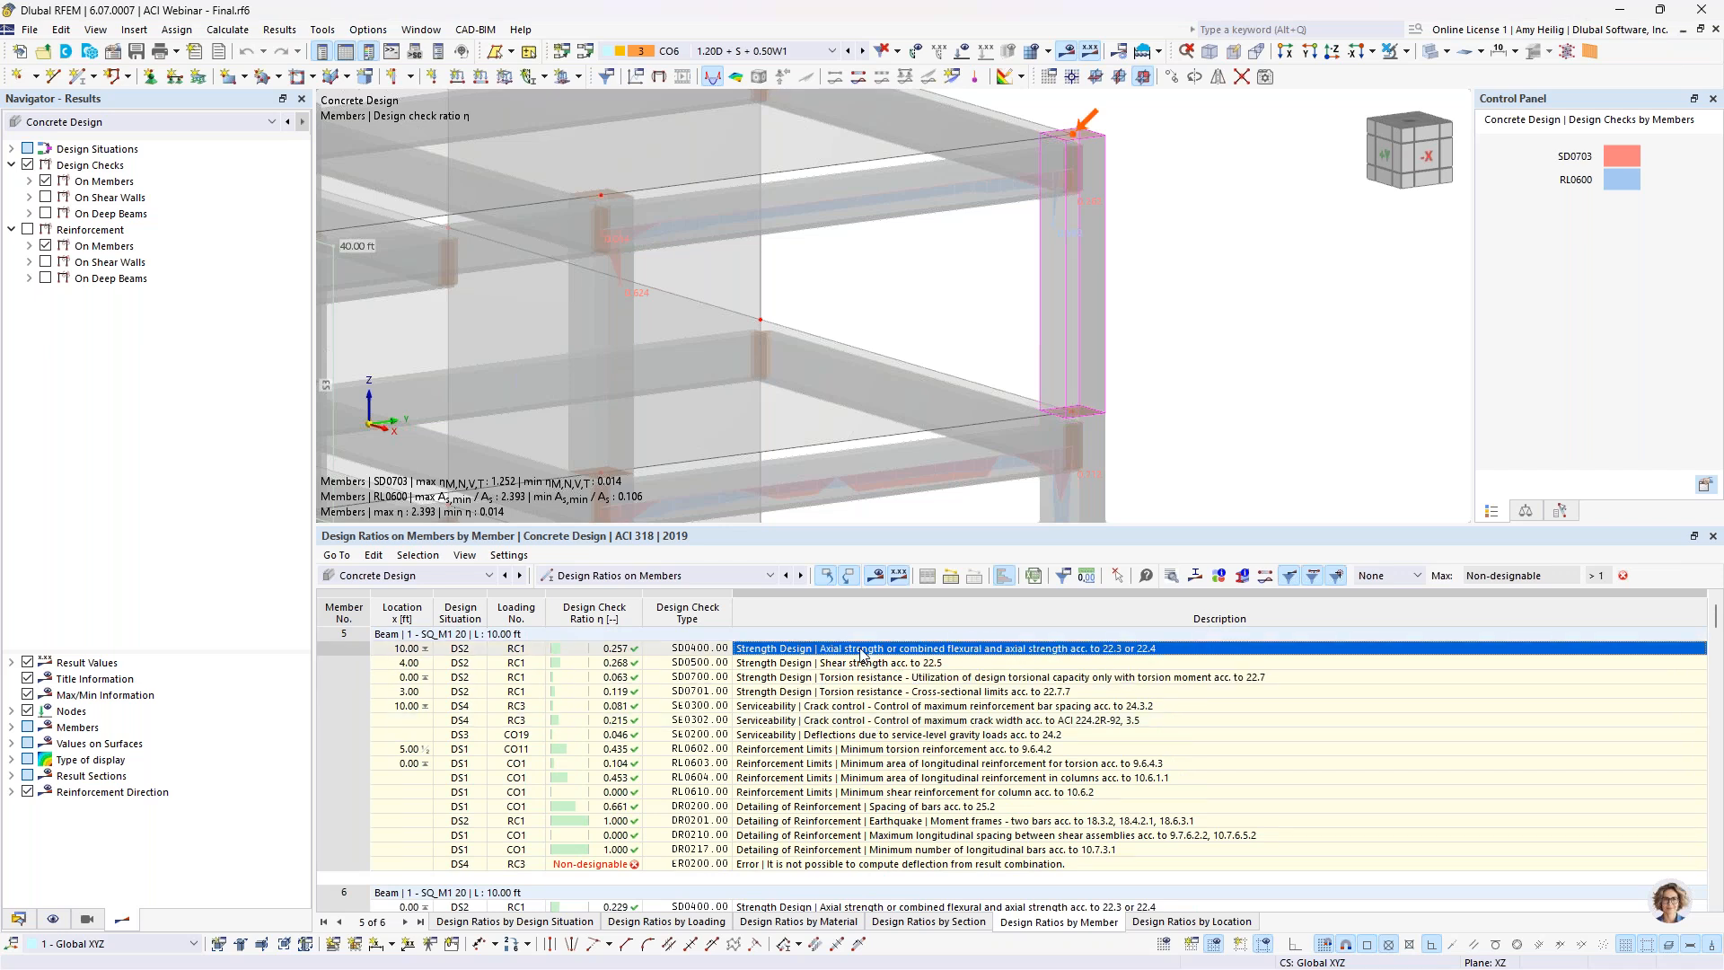
click(1174, 577)
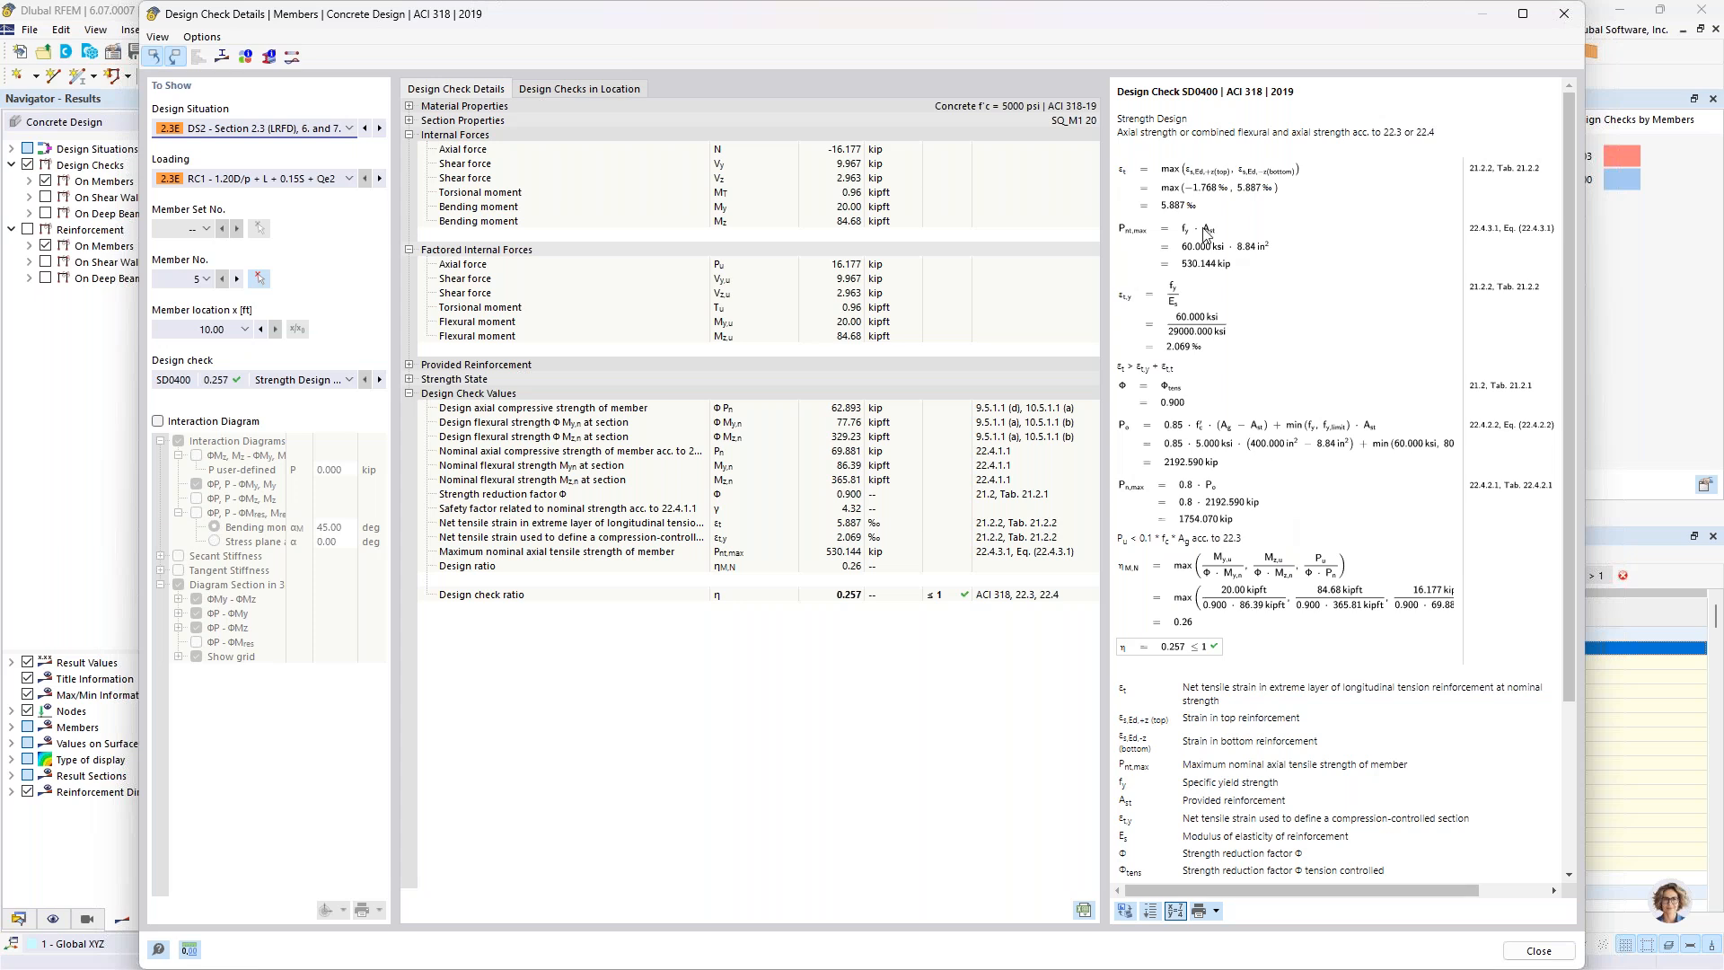
ctrl+scroll(1183, 217, up, 3)
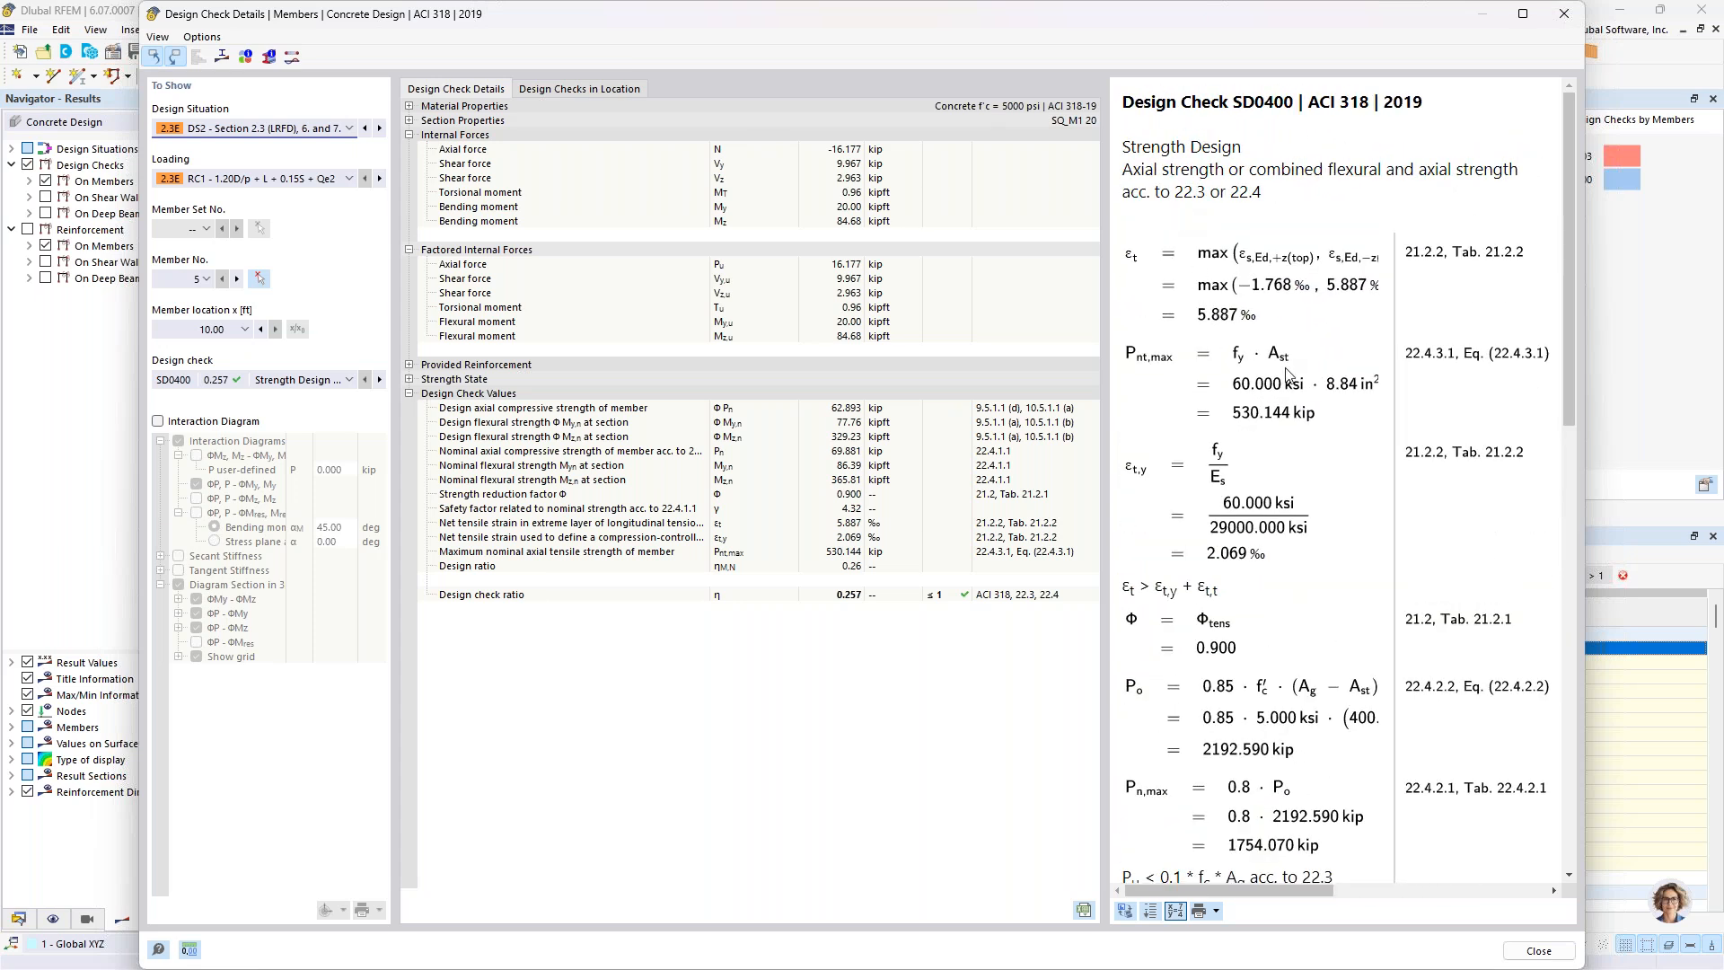
scroll(1242, 493, down, 6)
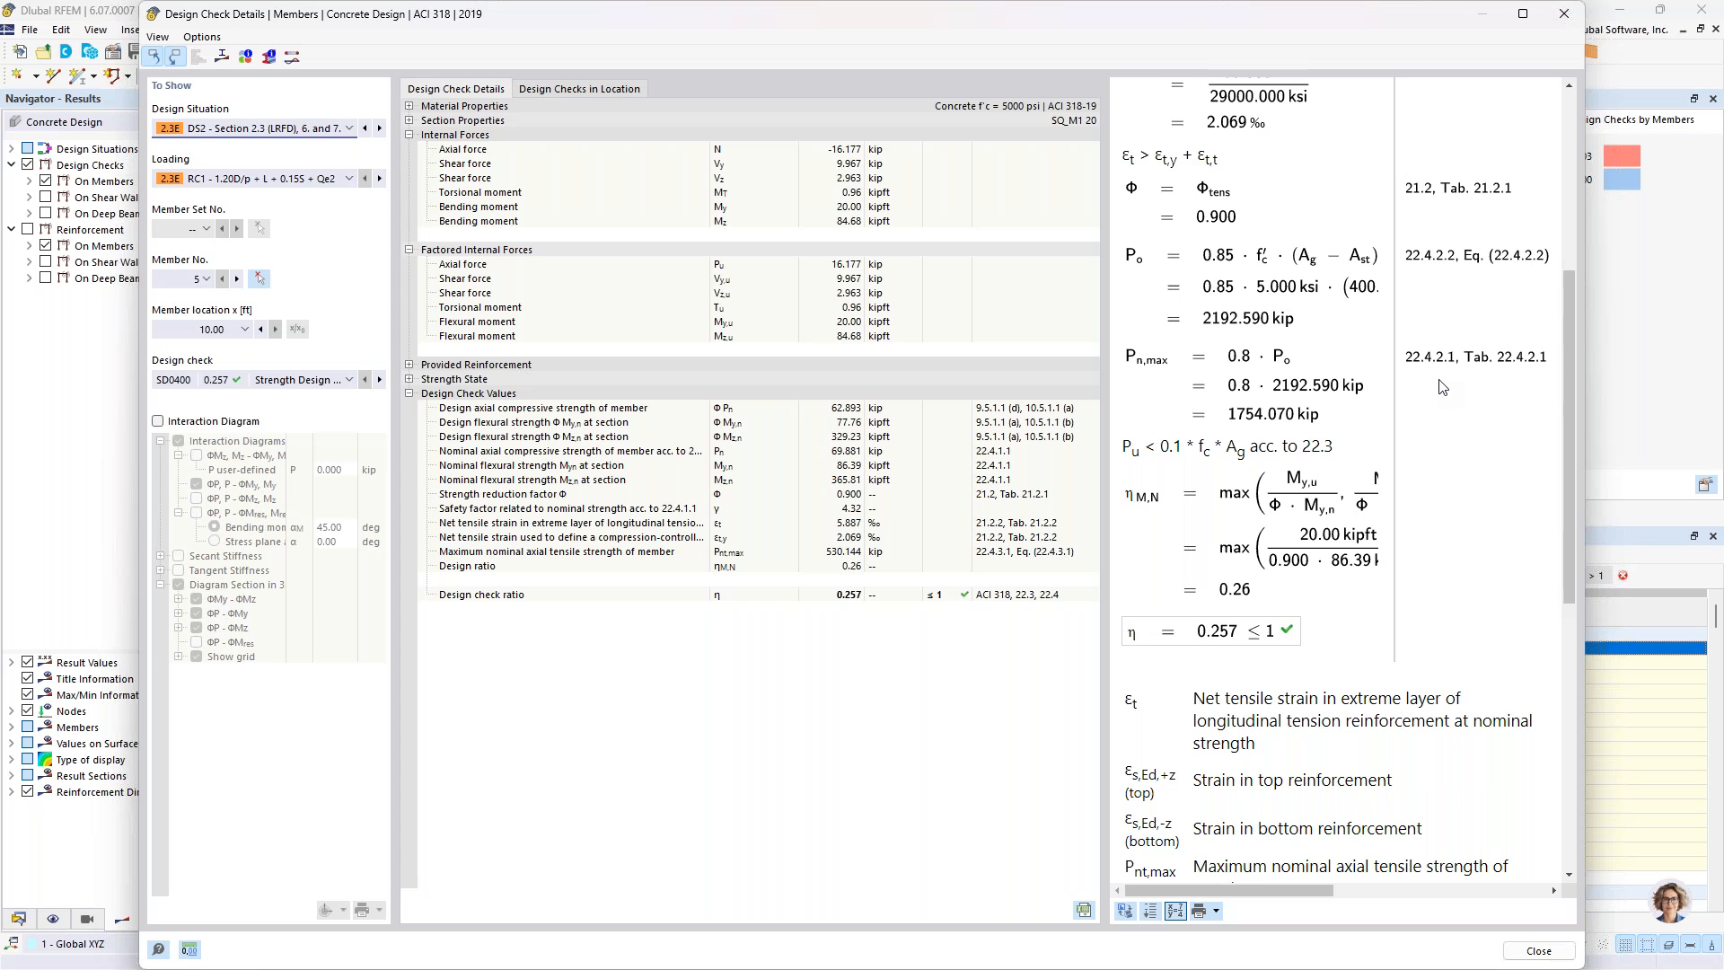
scroll(1441, 386, down, 3)
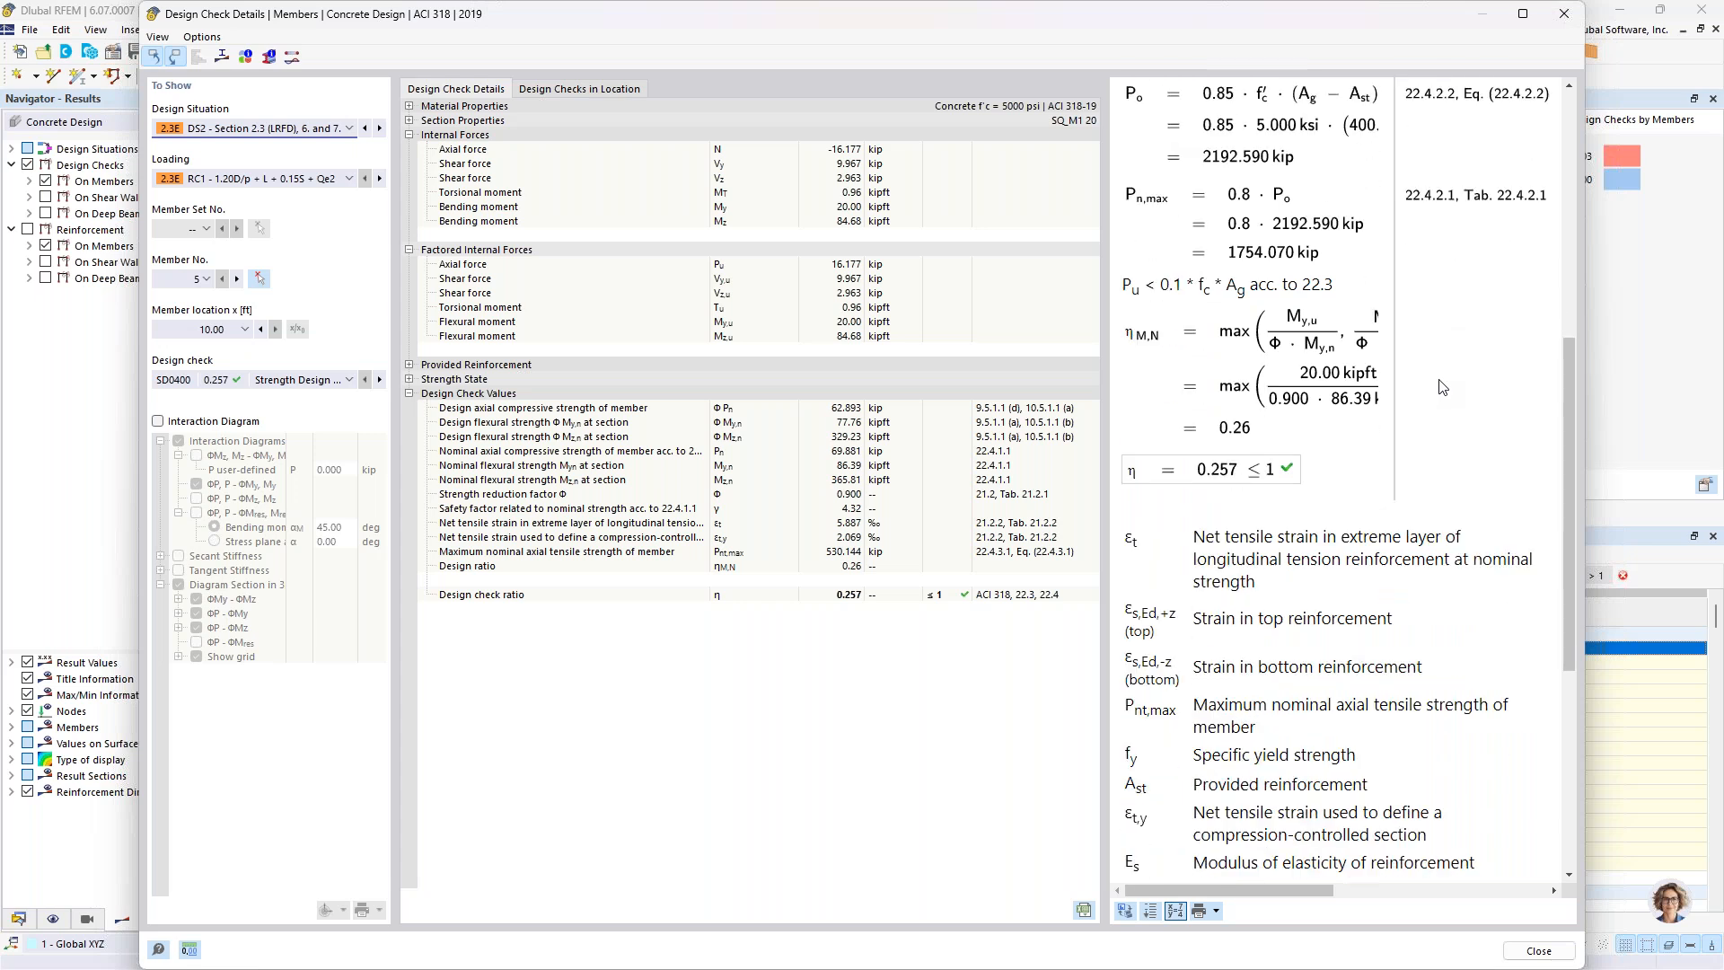
scroll(1441, 387, down, 5)
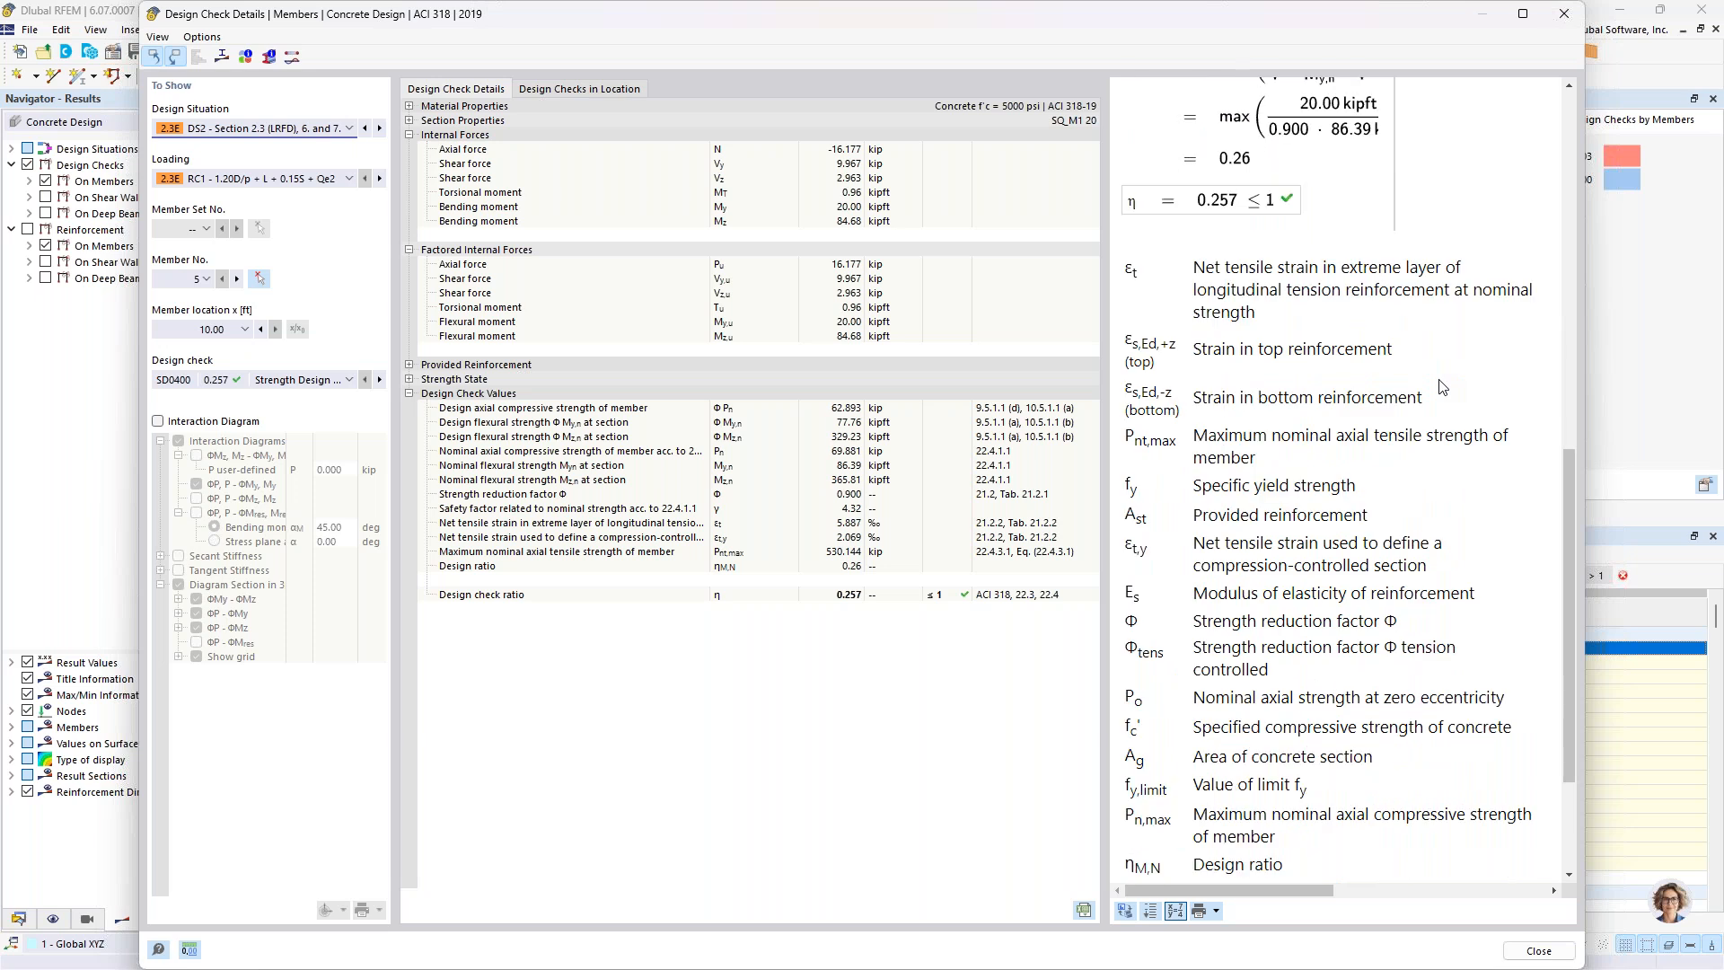
scroll(1363, 489, up, 10)
scroll(1363, 488, down, 5)
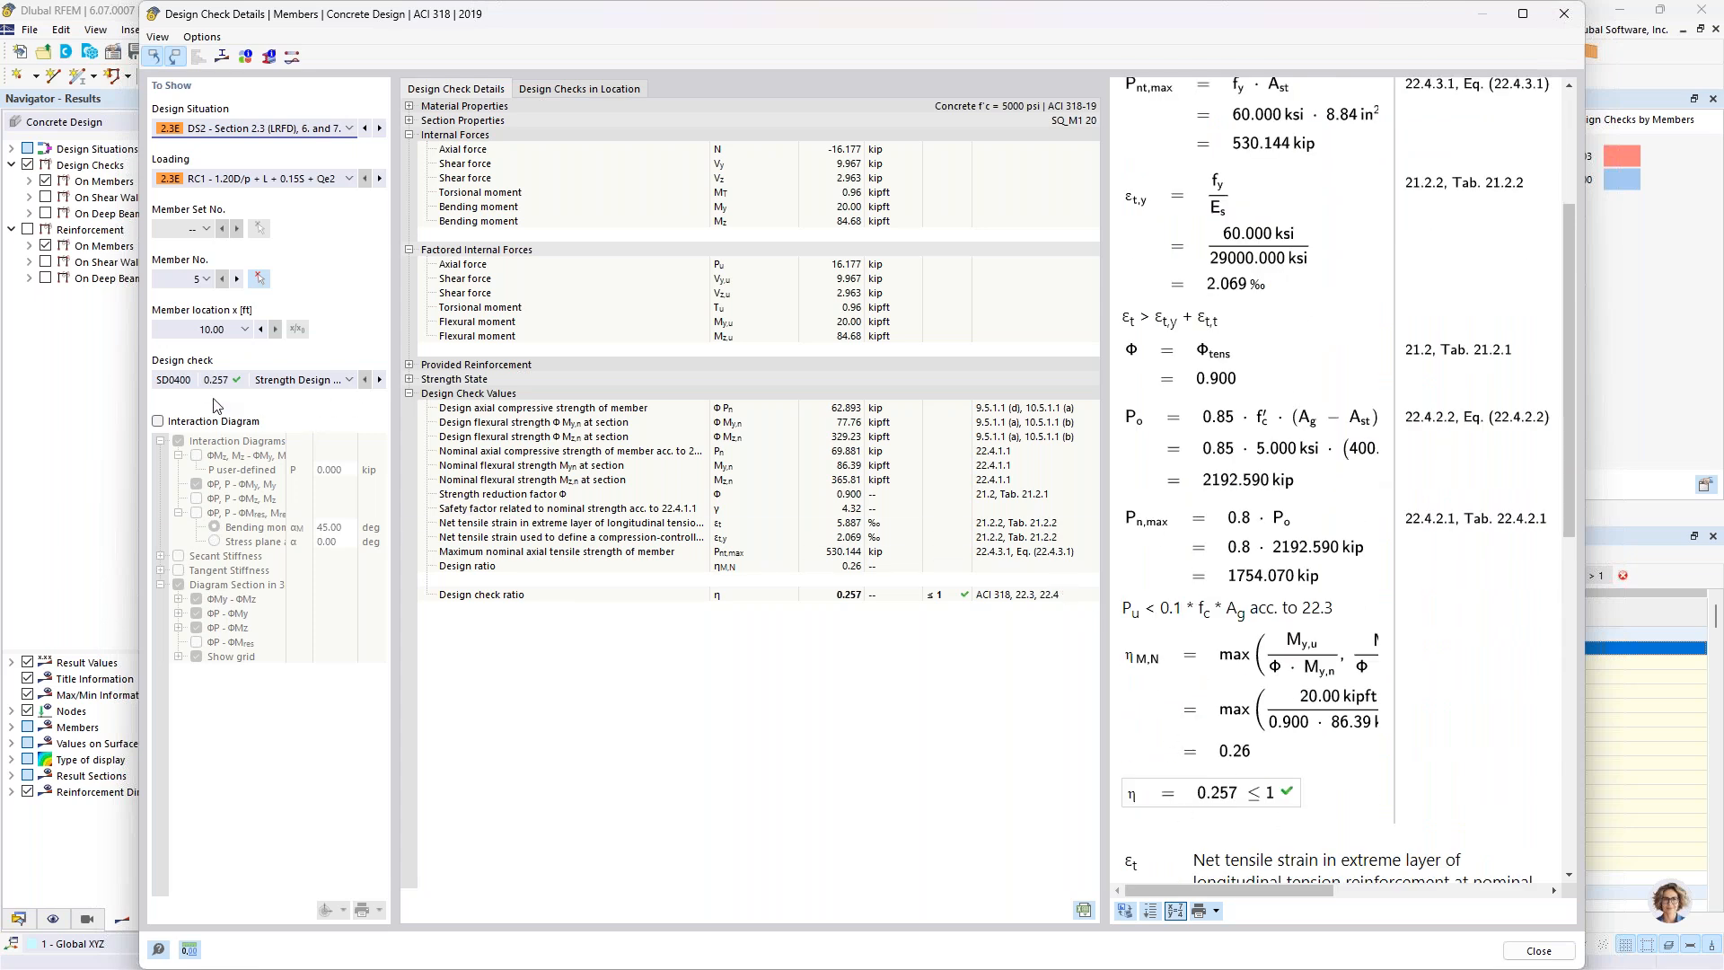
Step: Activate the interaction diagram for member 5, examine its 2D and 3D views, and return to the design check details
click(158, 421)
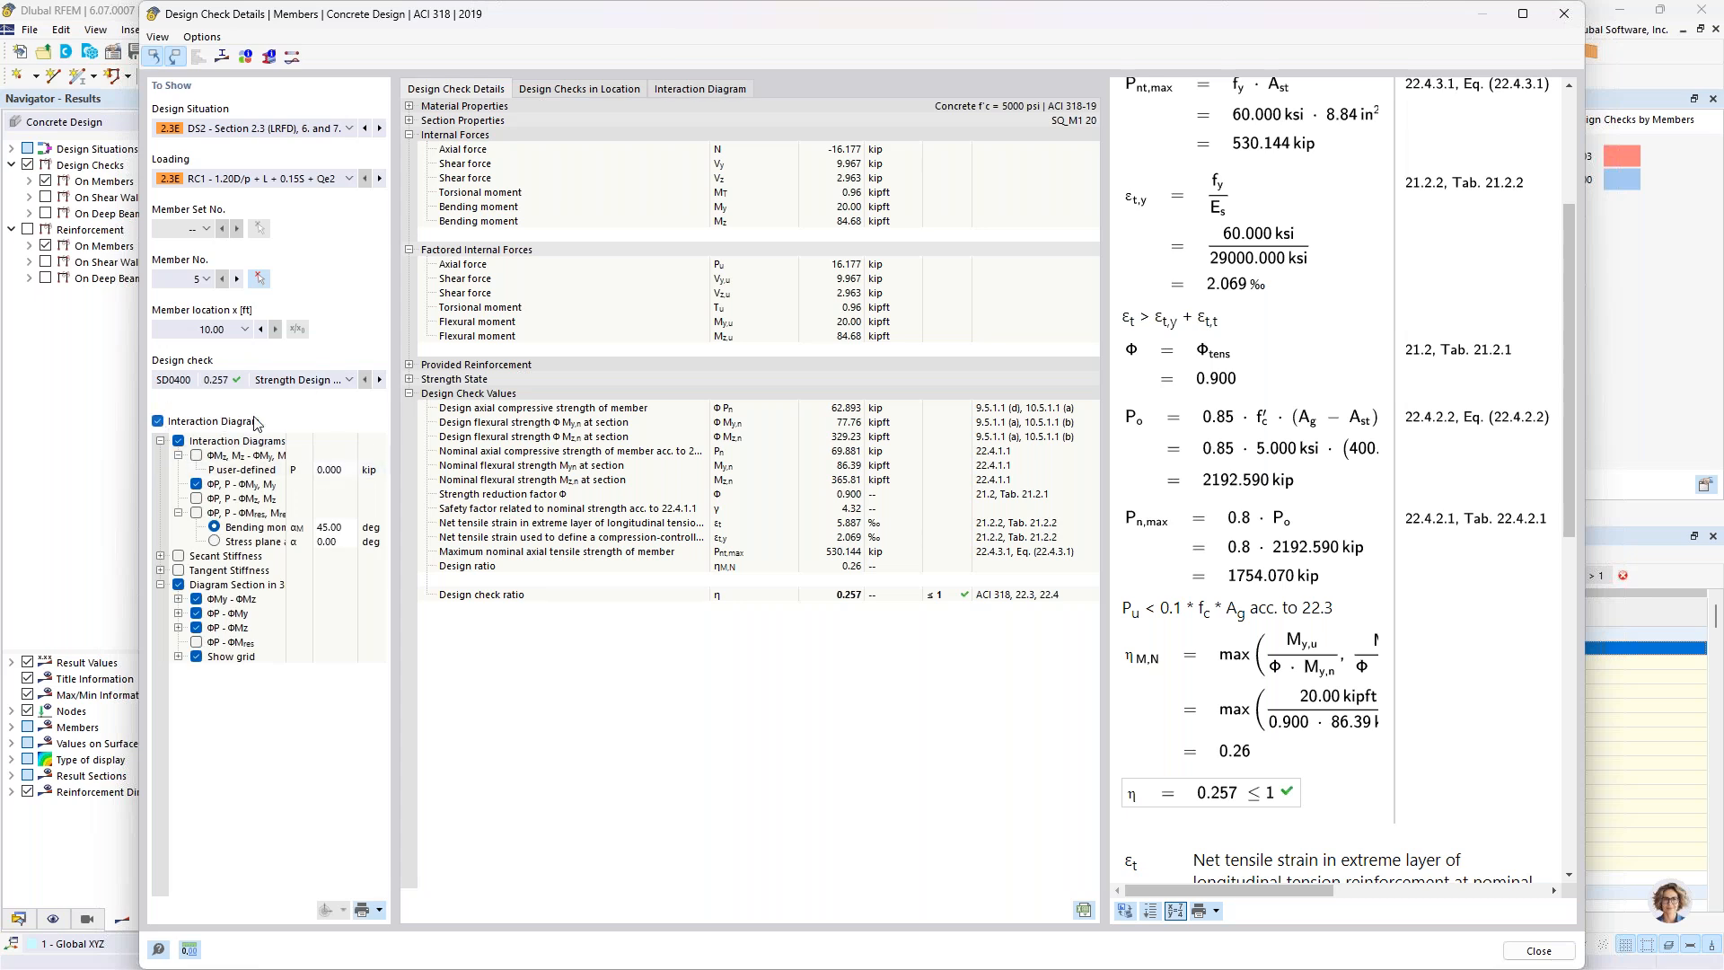
click(703, 90)
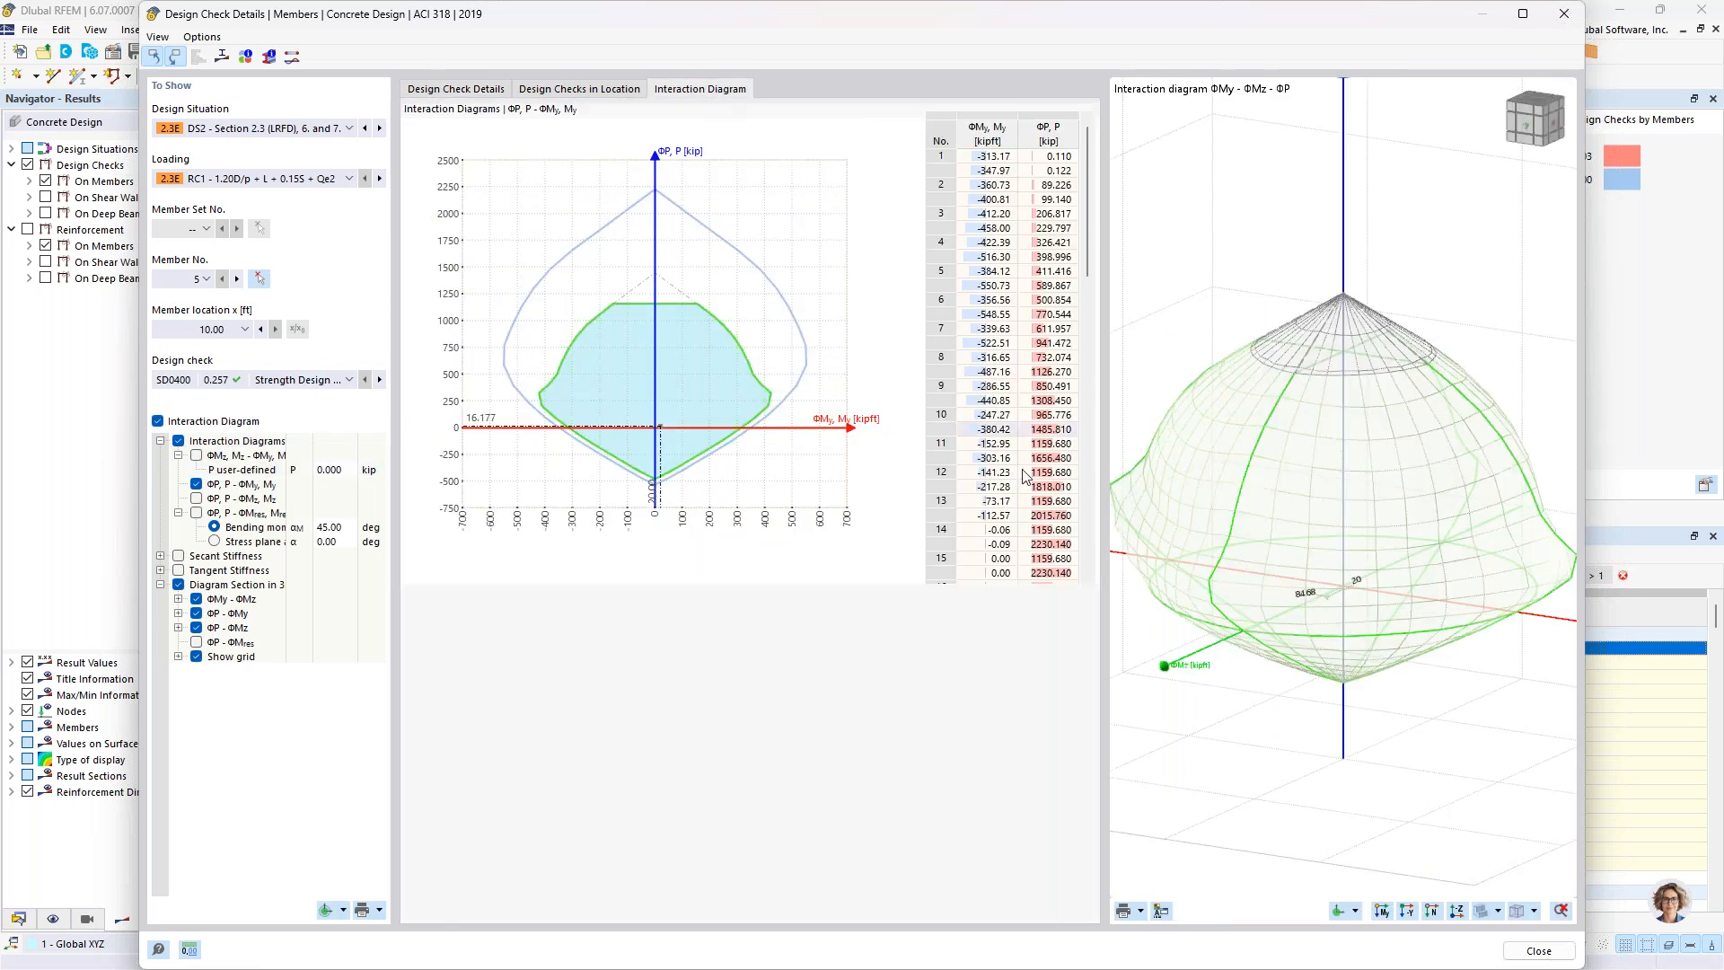
ctrl+middle_drag(1475, 560, 1420, 616)
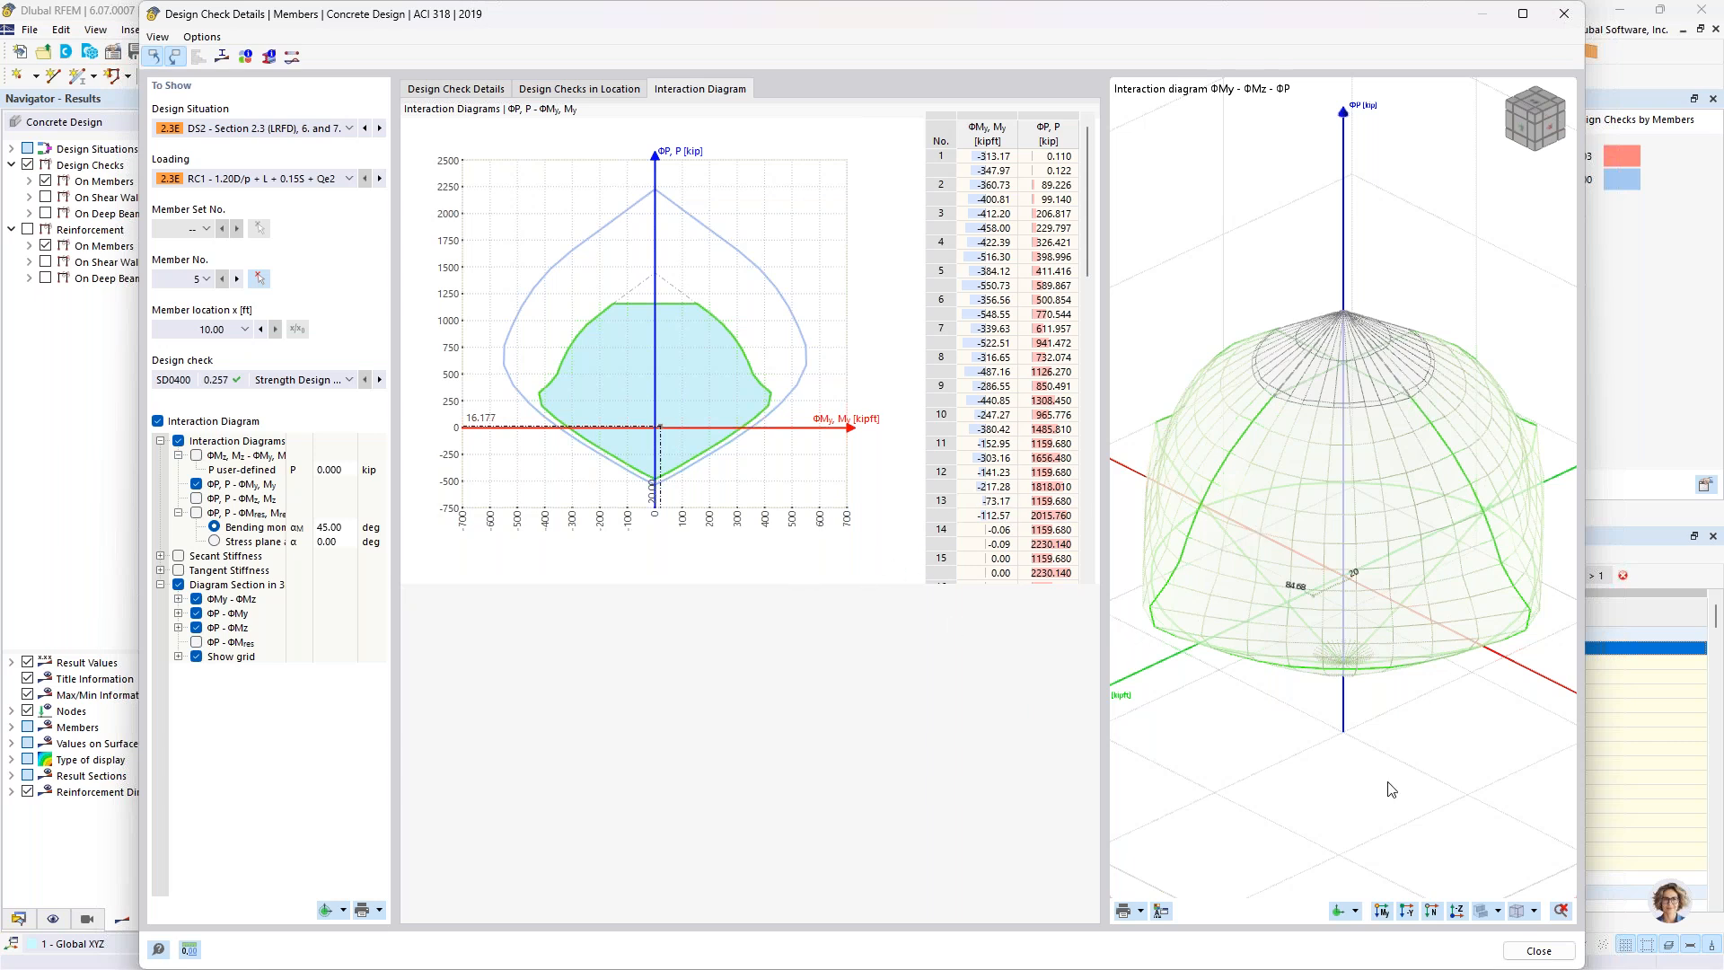
click(459, 88)
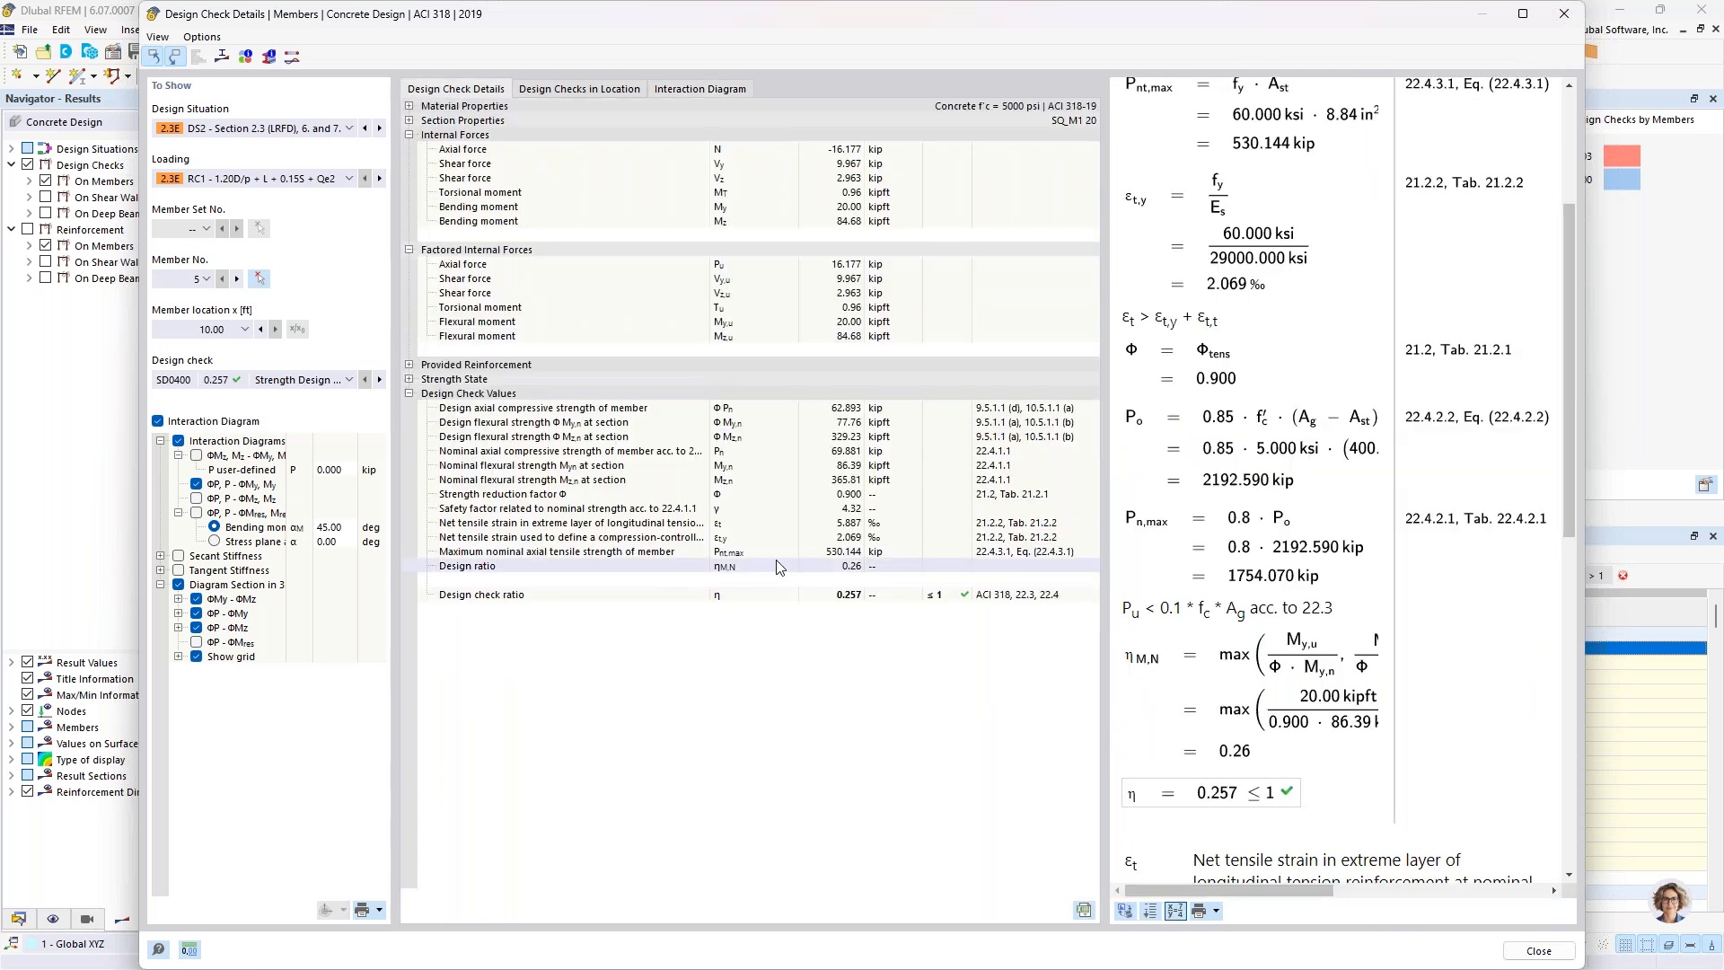
Step: Close the design check details, select the top-floor rib, member 57, in the model and review its design checks in the results table
click(1533, 952)
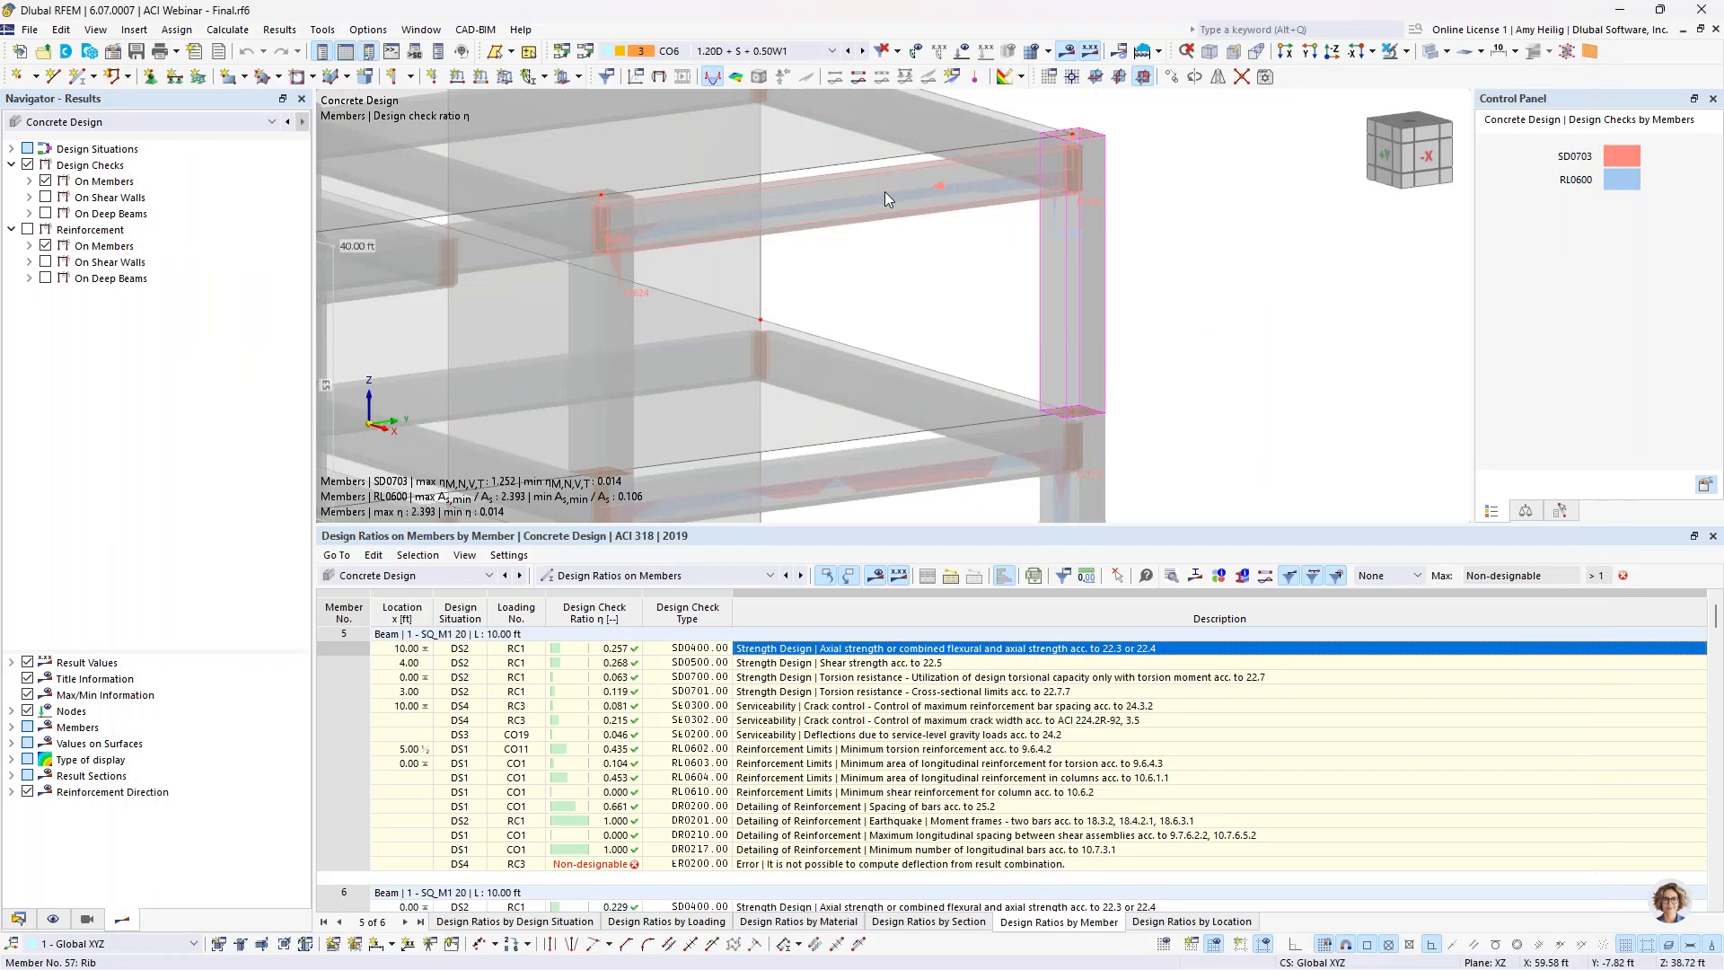
click(885, 191)
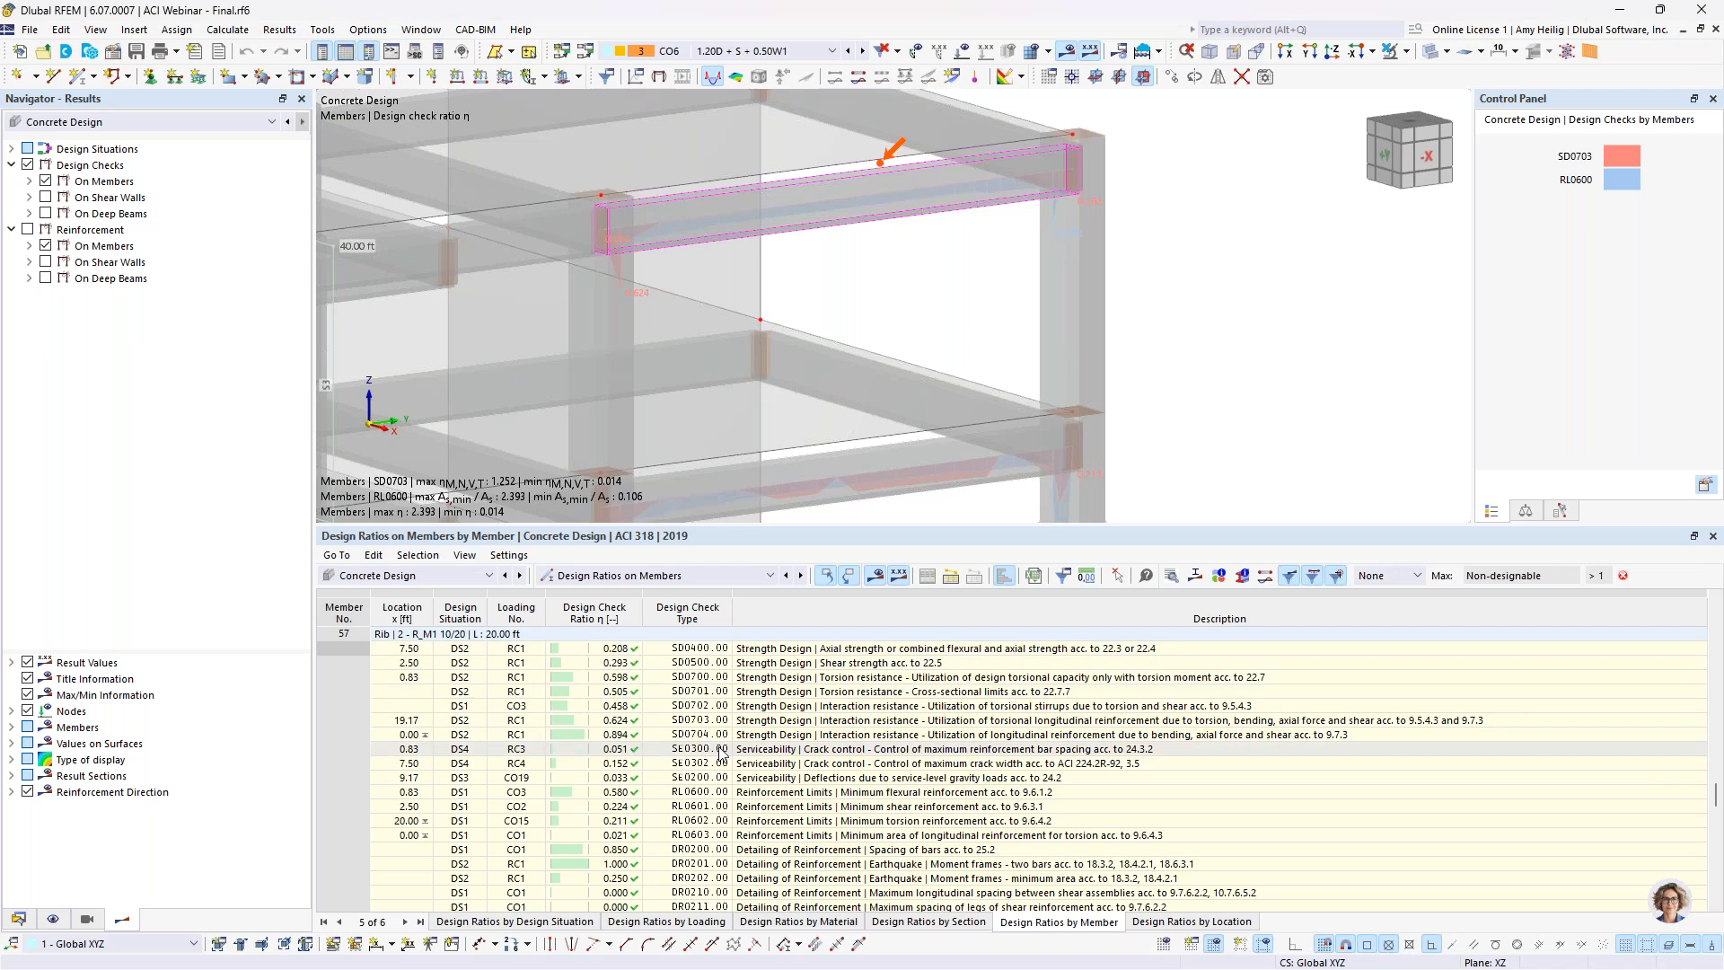
scroll(722, 752, down, 1)
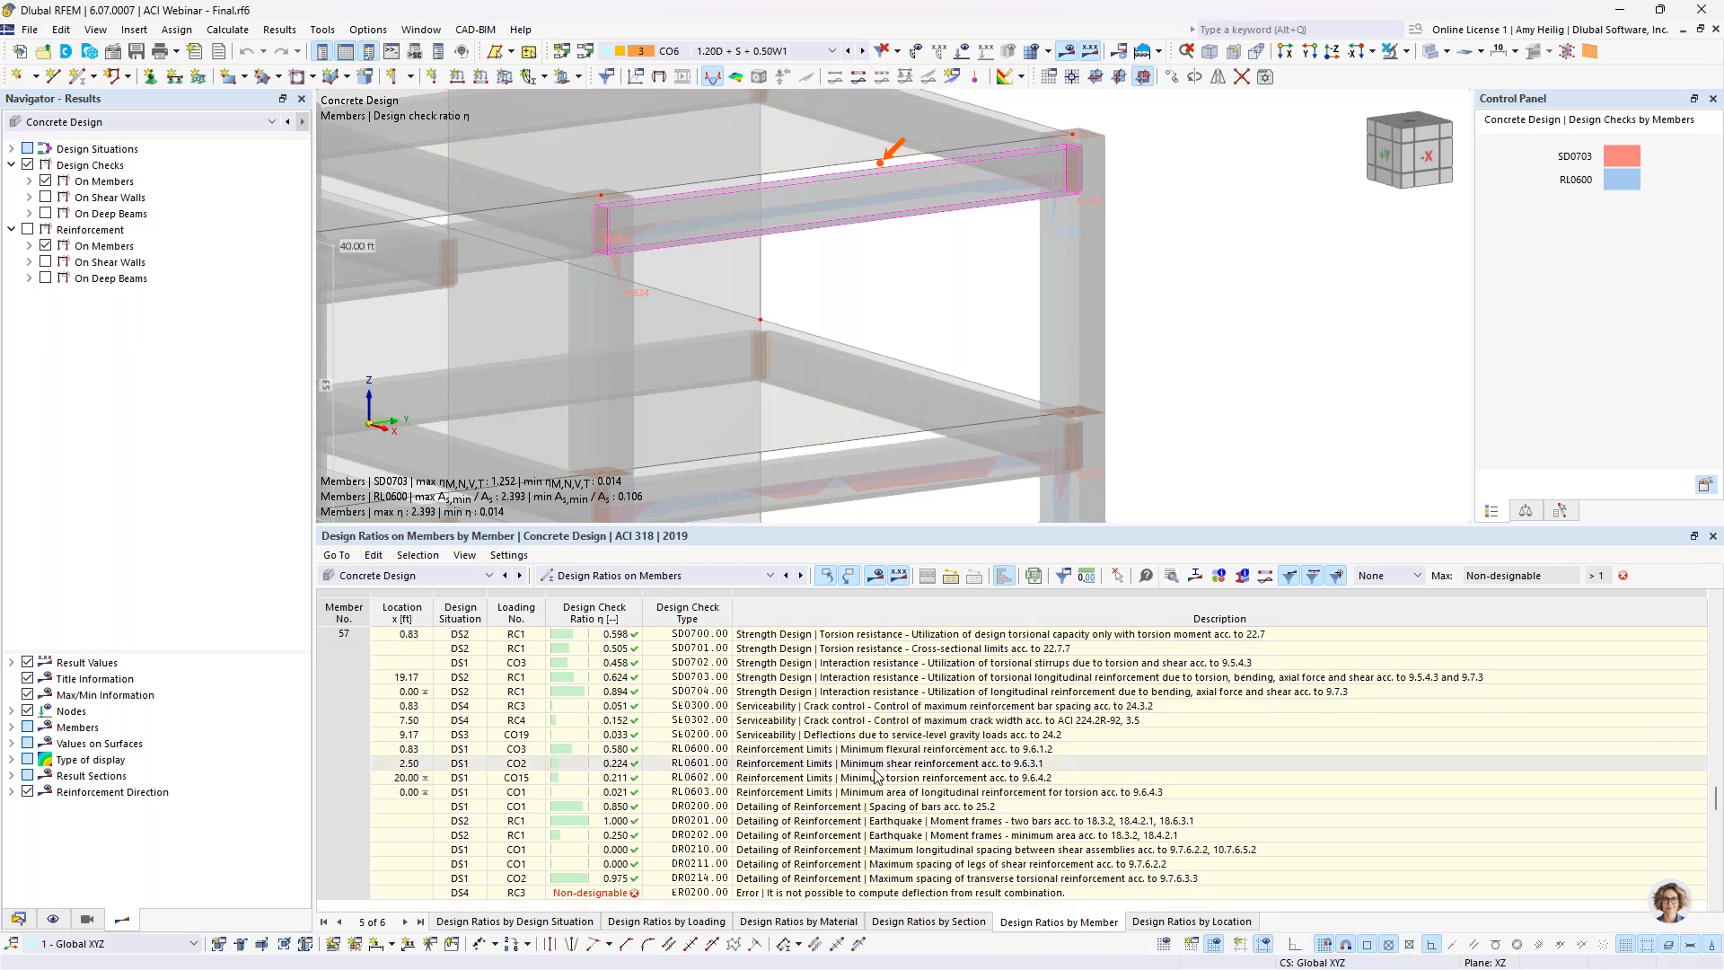
scroll(877, 774, up, 2)
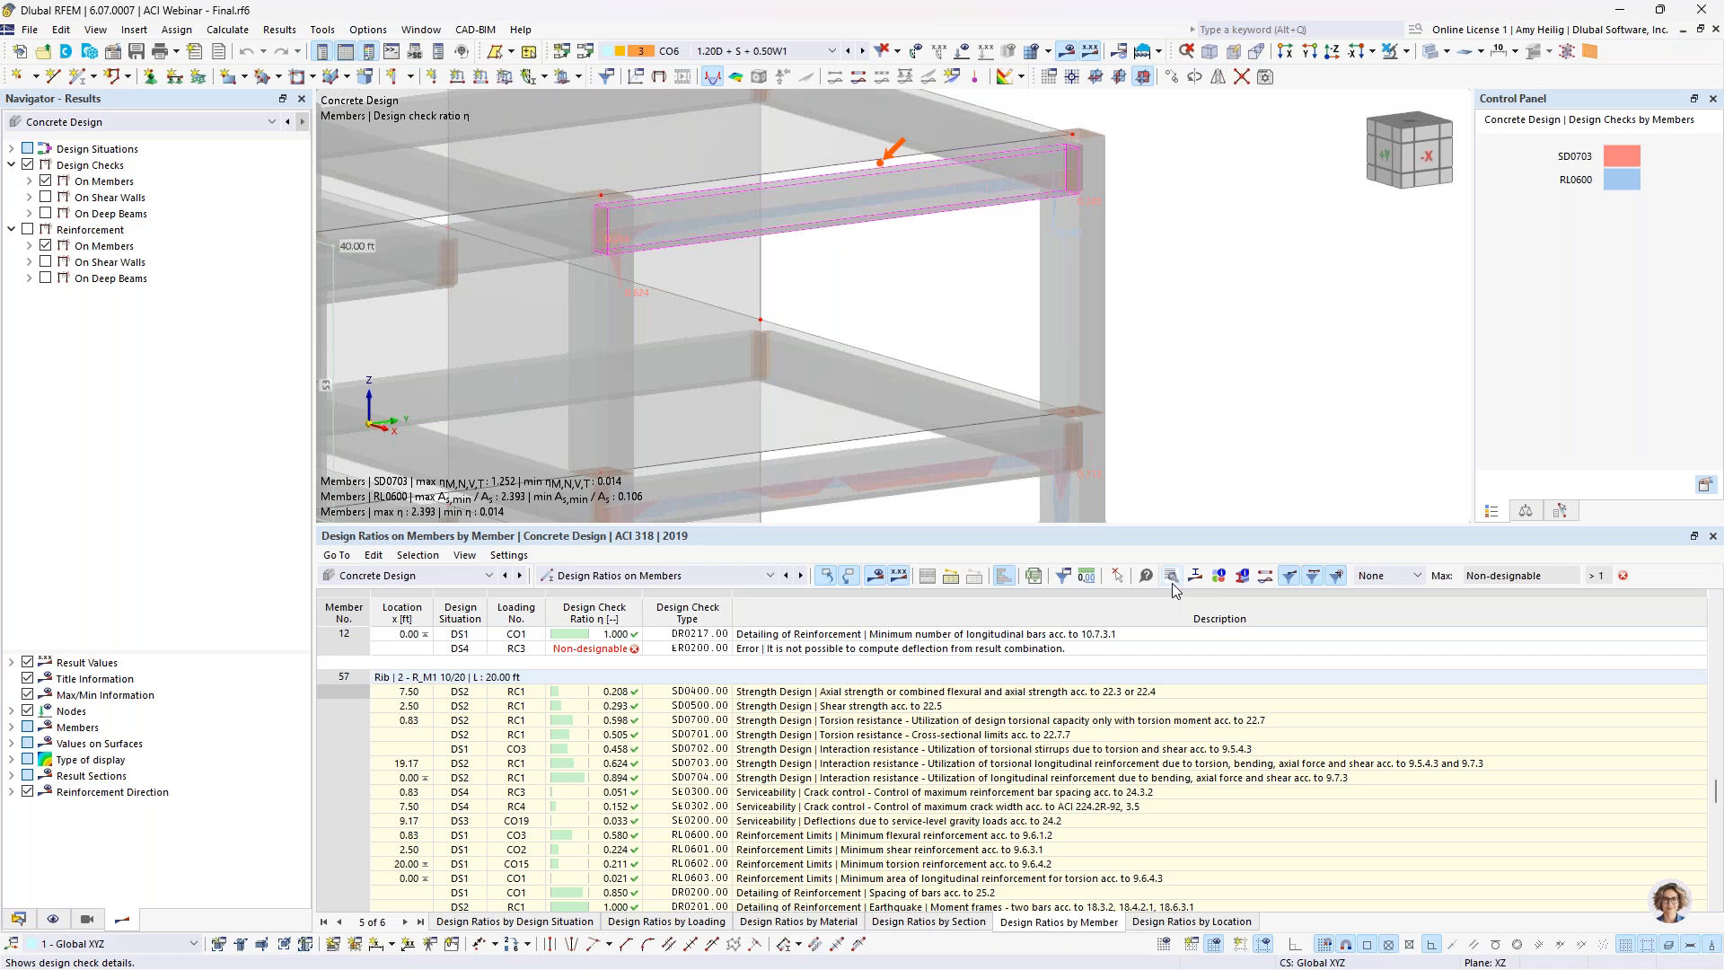
scroll(986, 794, down, 1)
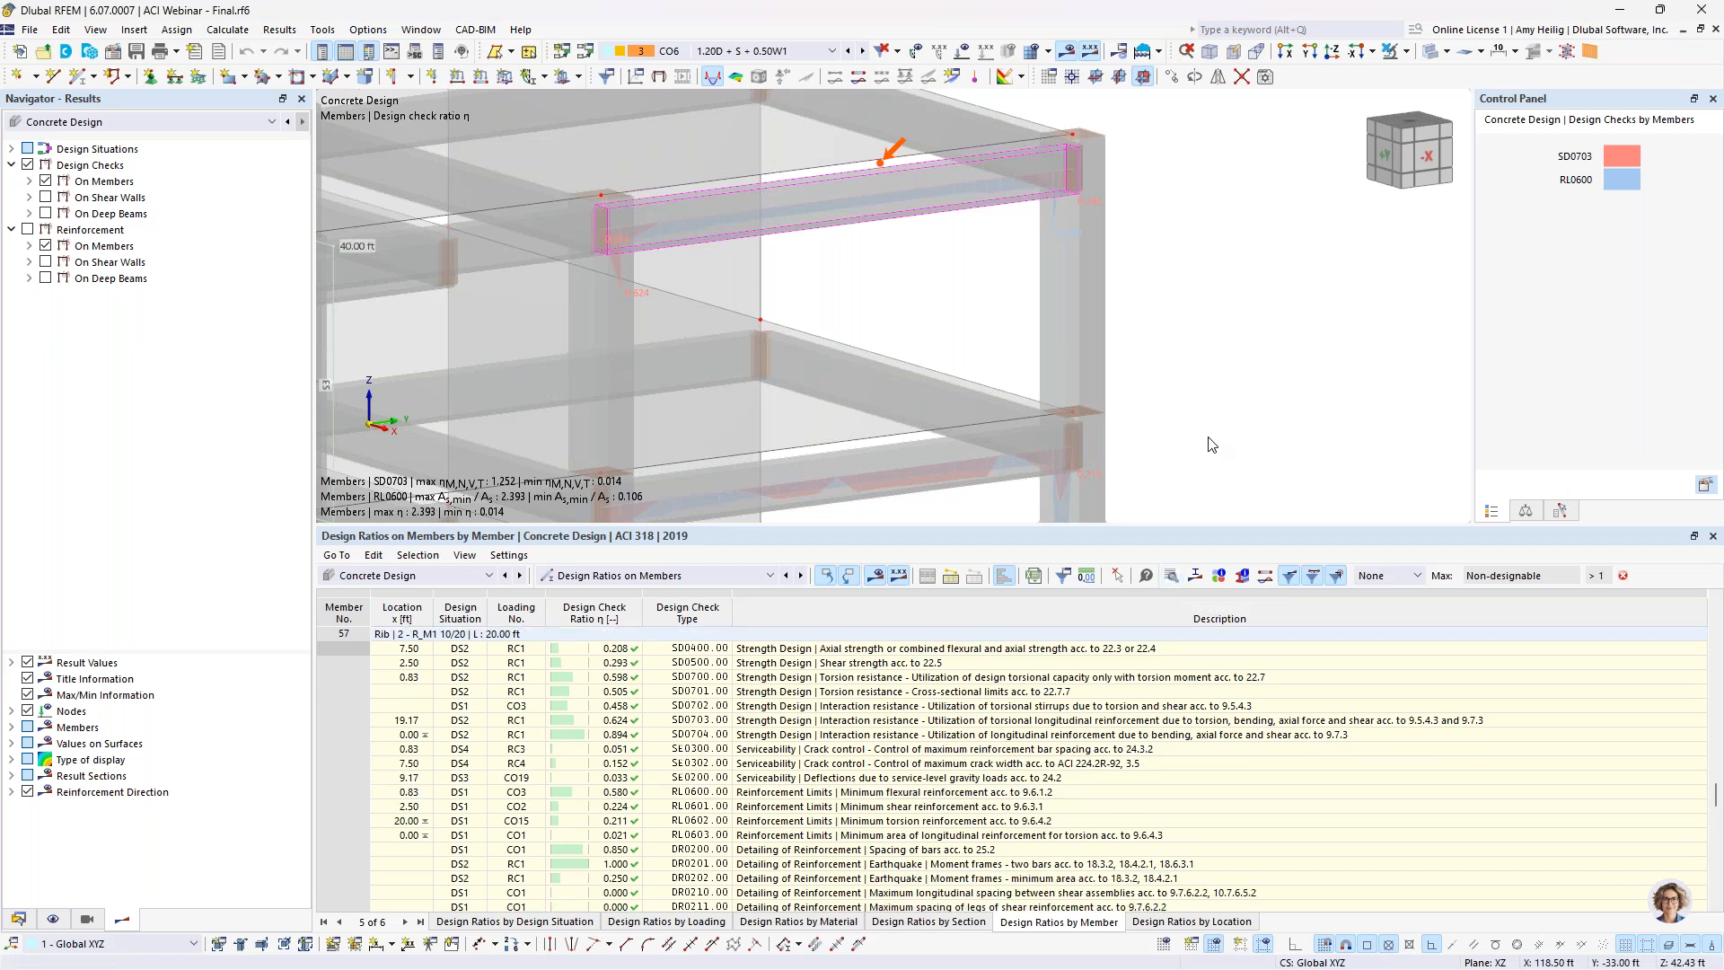
Step: List the design ratios on shear walls and examine the check details of shear wall 1's combined flexural and axial strength check SD0400
click(652, 581)
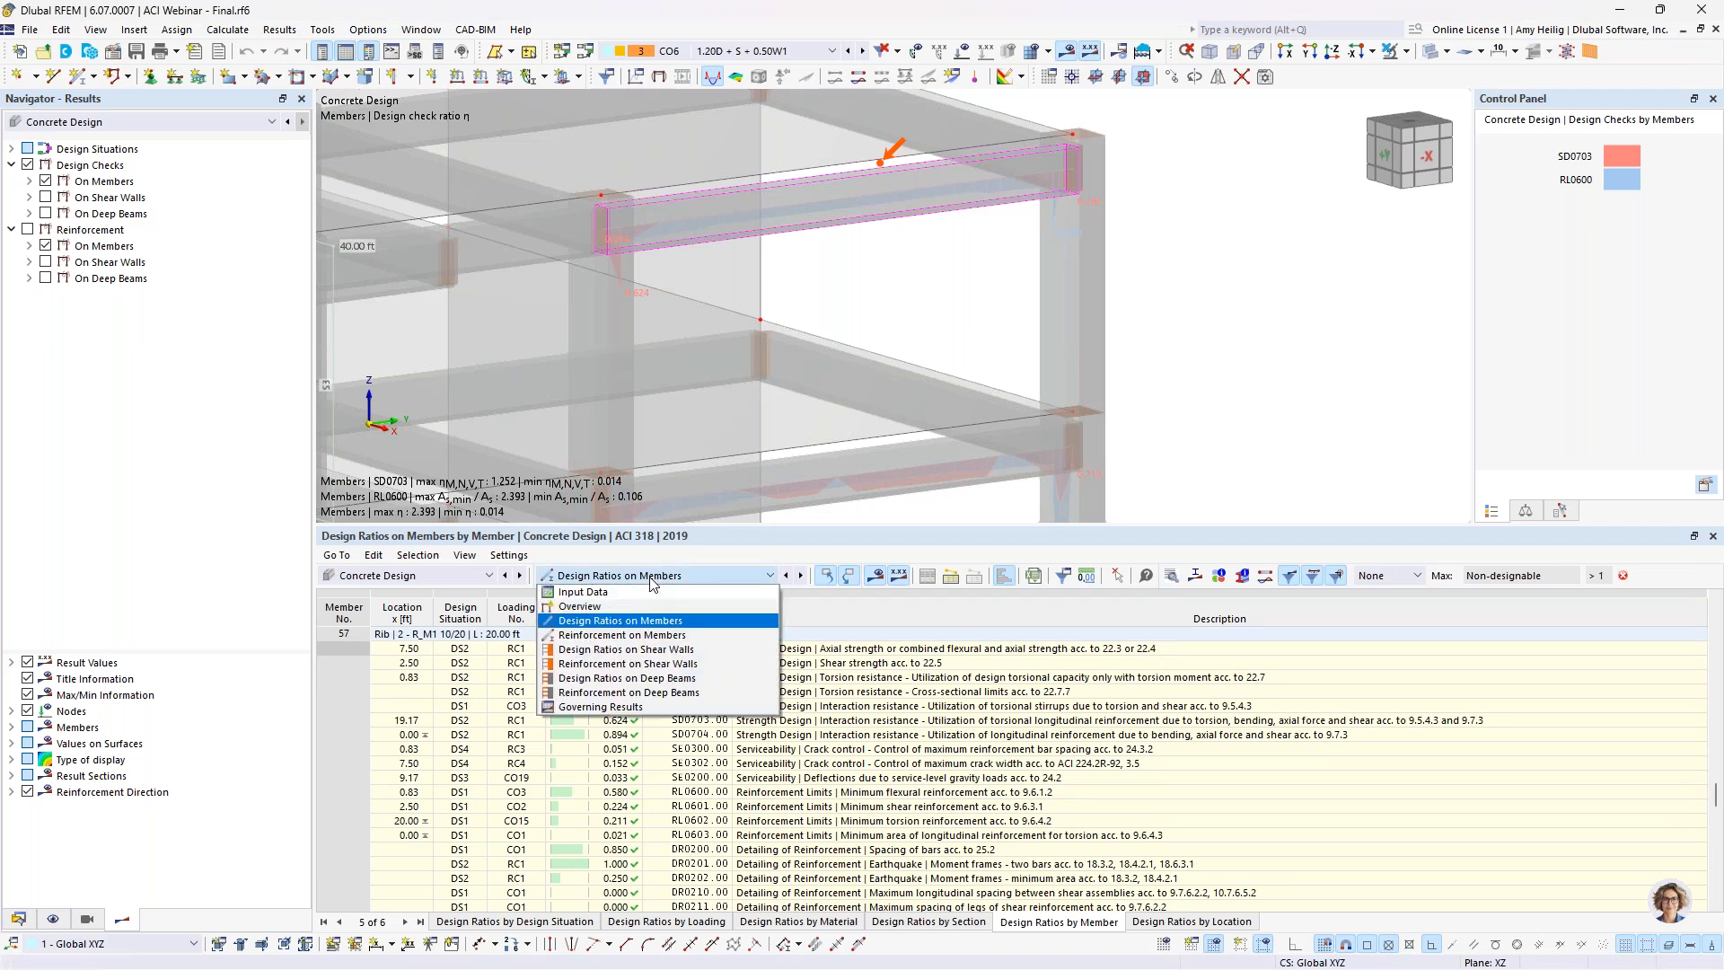
click(632, 653)
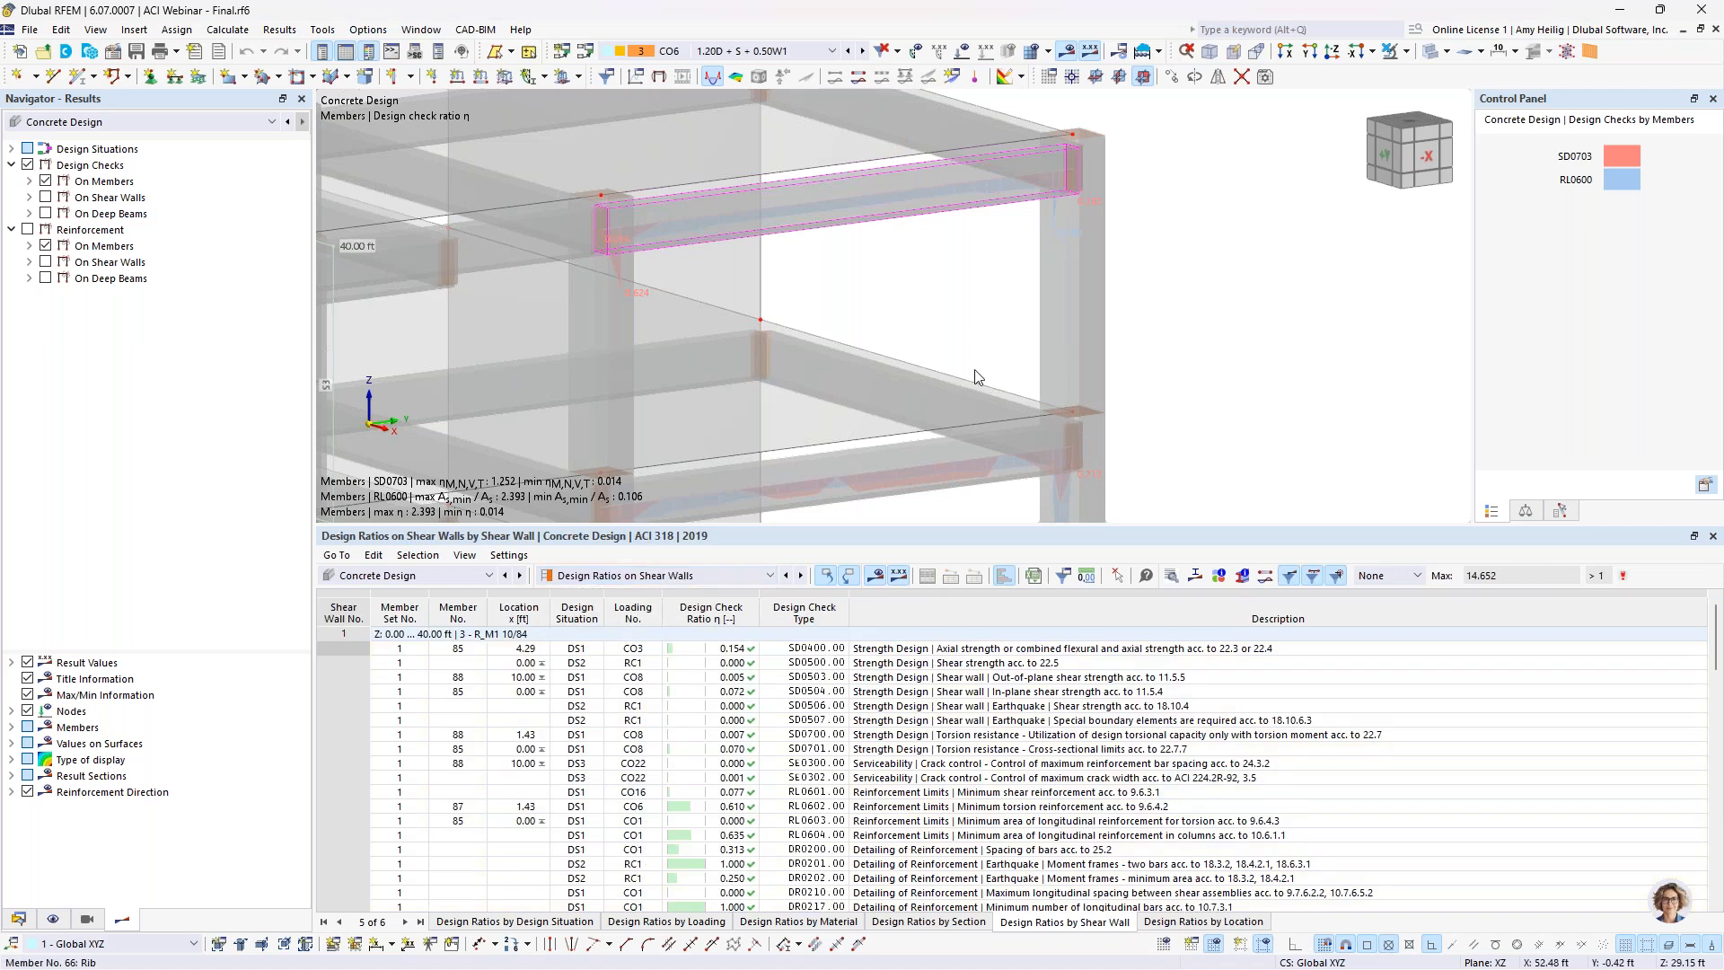
scroll(977, 376, down, 3)
middle_drag(977, 376, 988, 280)
scroll(988, 280, down, 1)
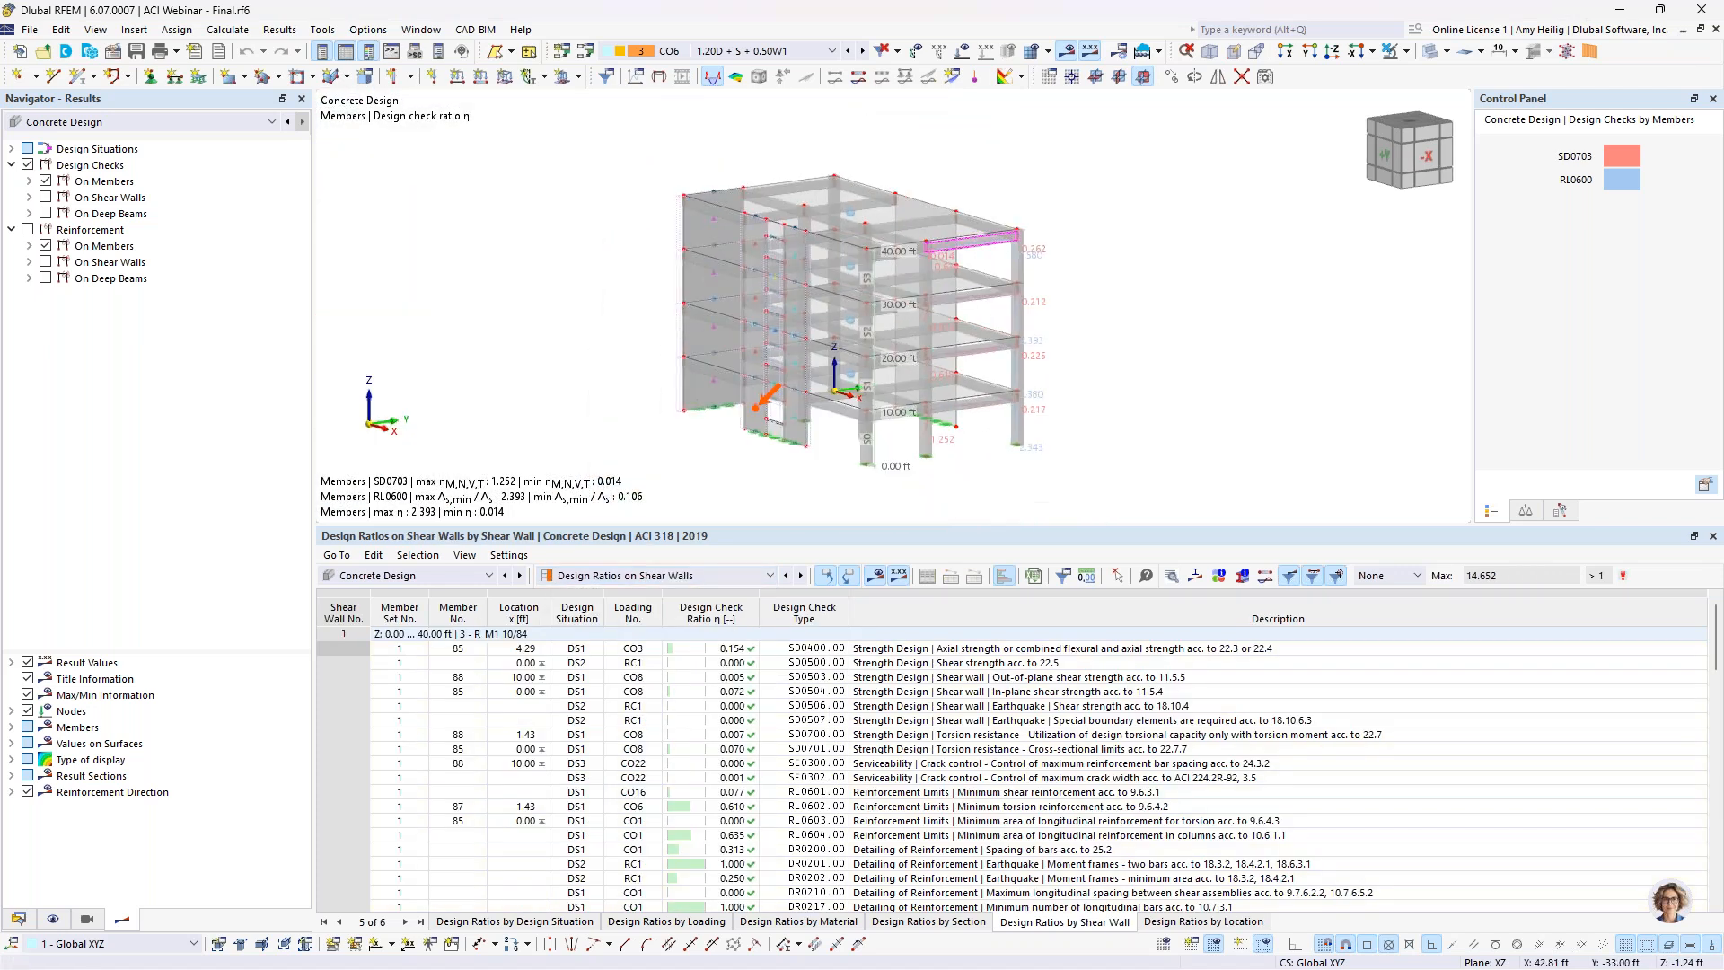
ctrl+middle_drag(844, 462, 884, 465)
scroll(763, 420, up, 1)
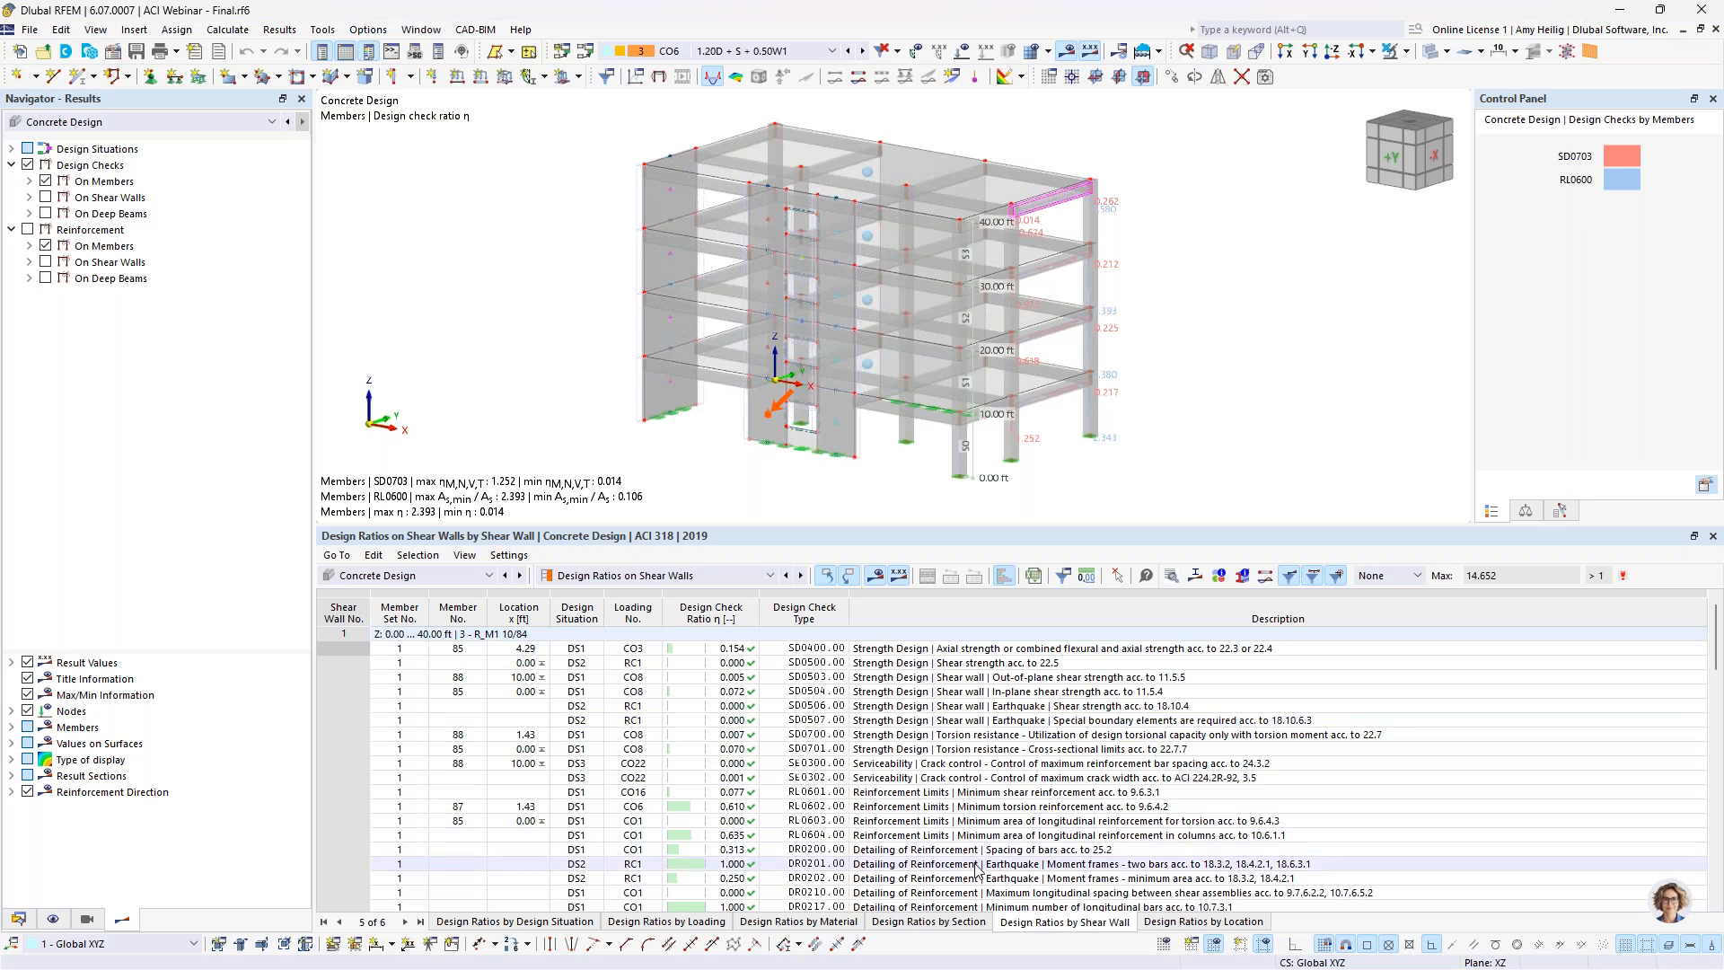
click(920, 650)
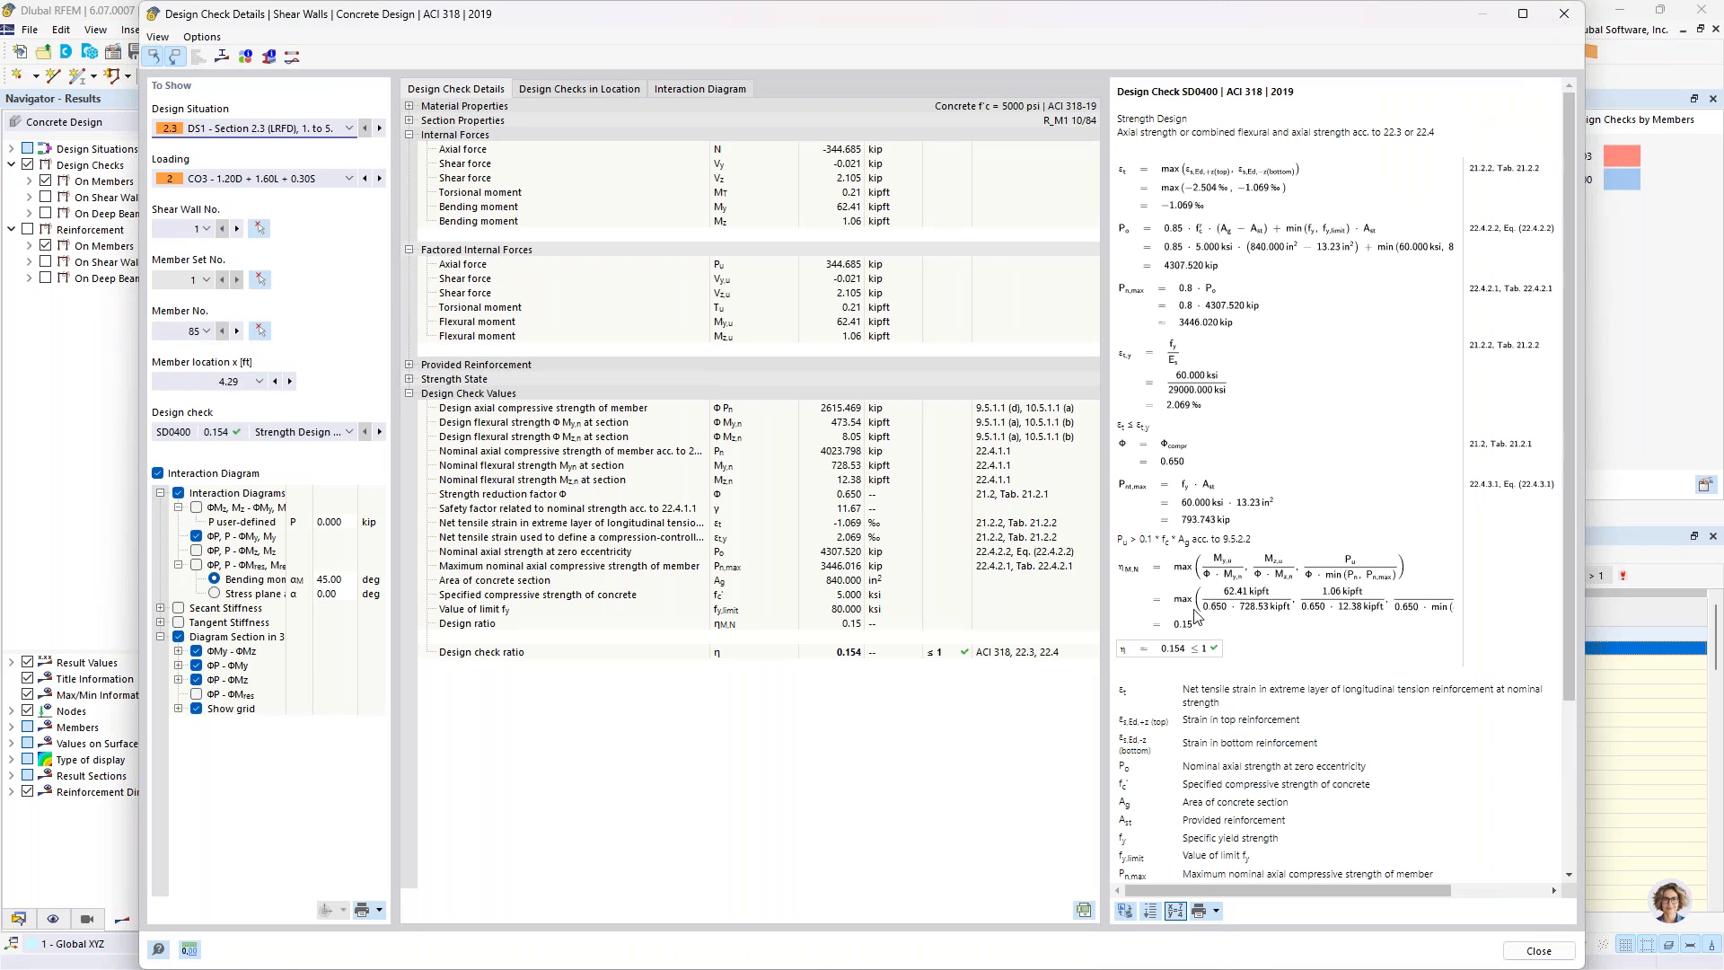
click(1564, 15)
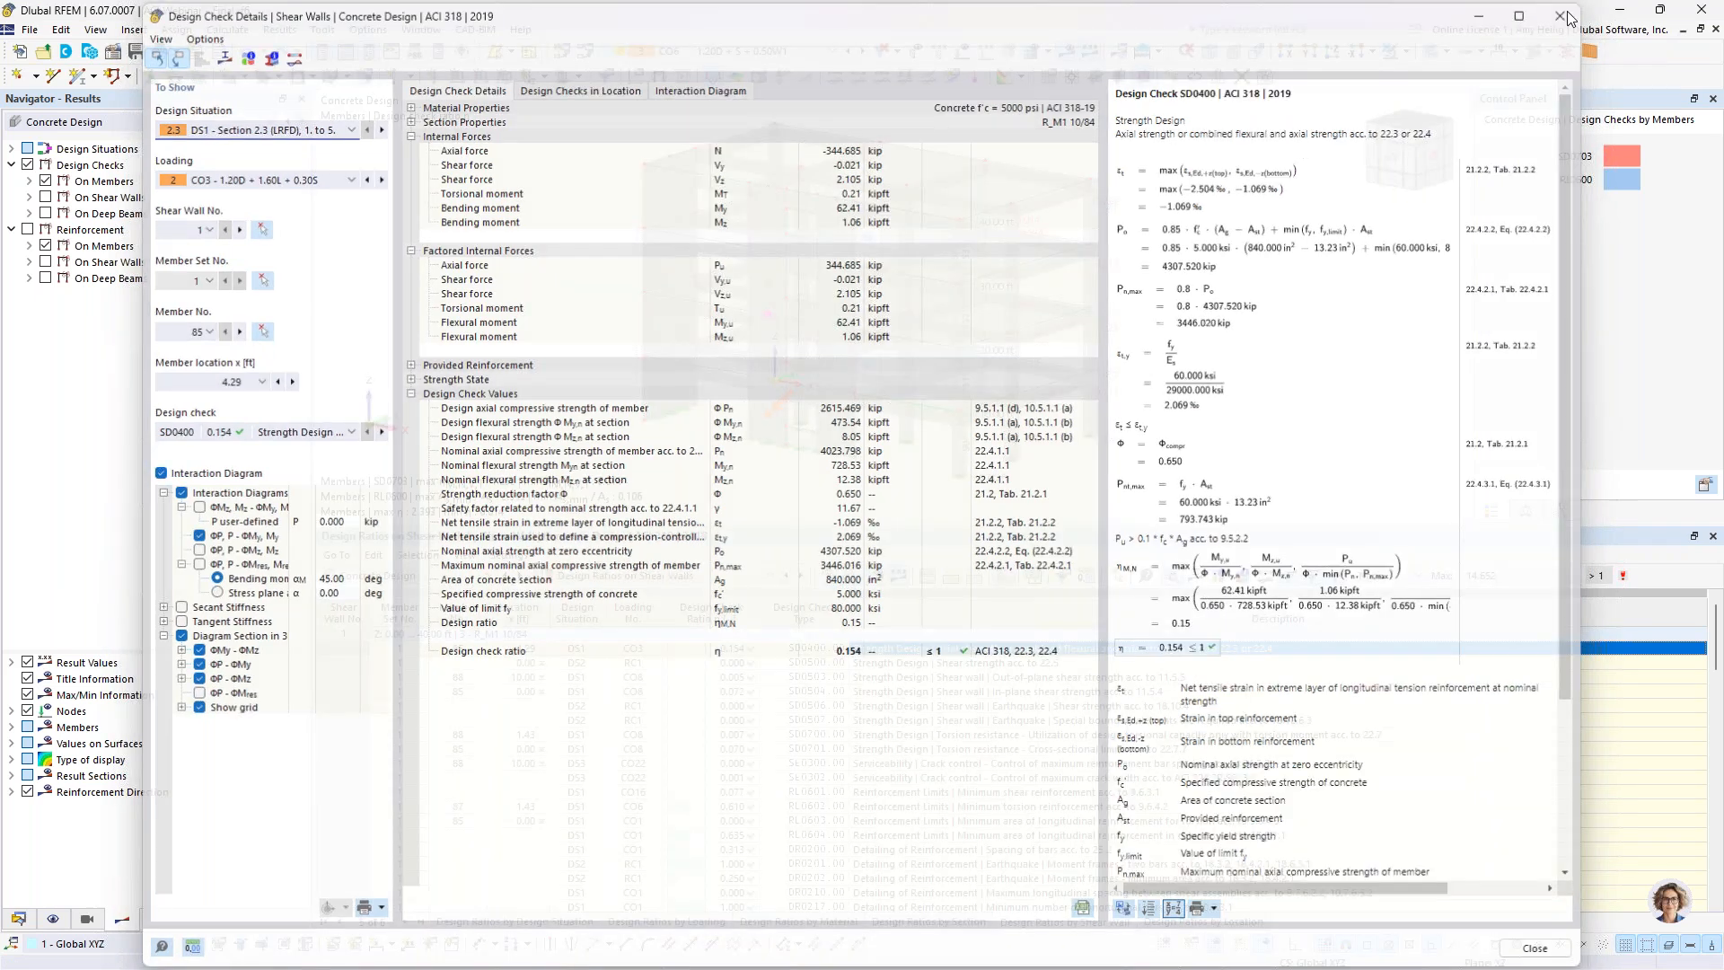
Step: List the design ratios on deep beams and show the model as wireframe around the lower wall openings
click(669, 582)
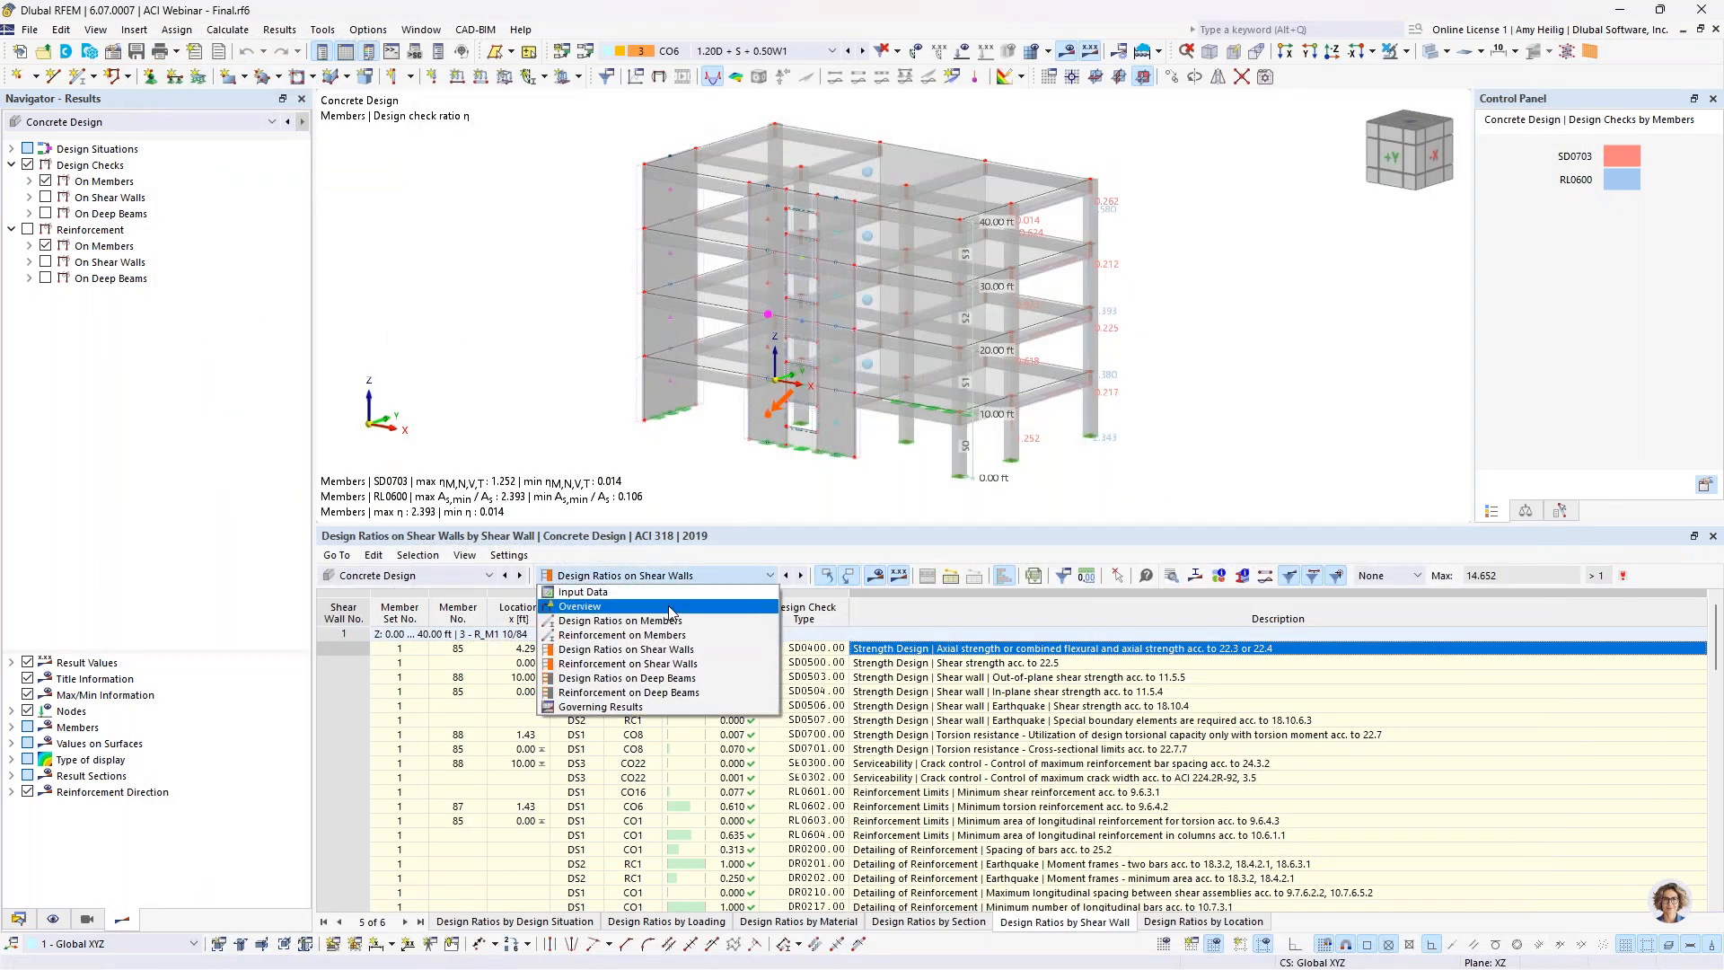
click(662, 679)
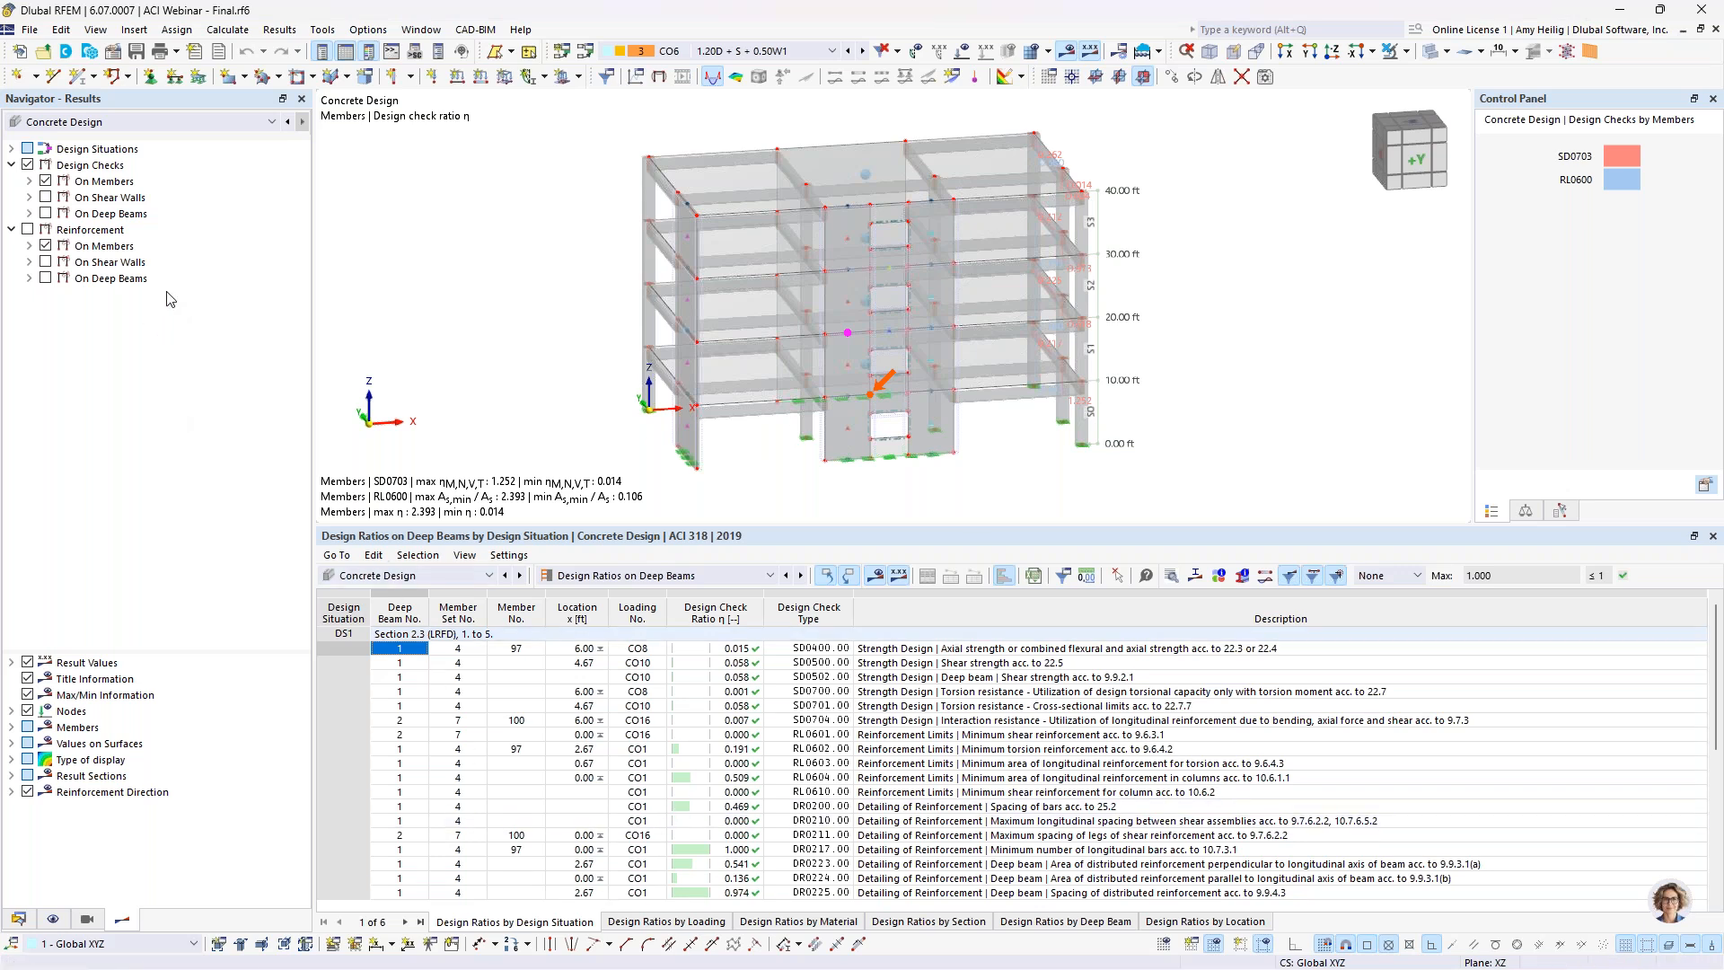
scroll(914, 406, up, 5)
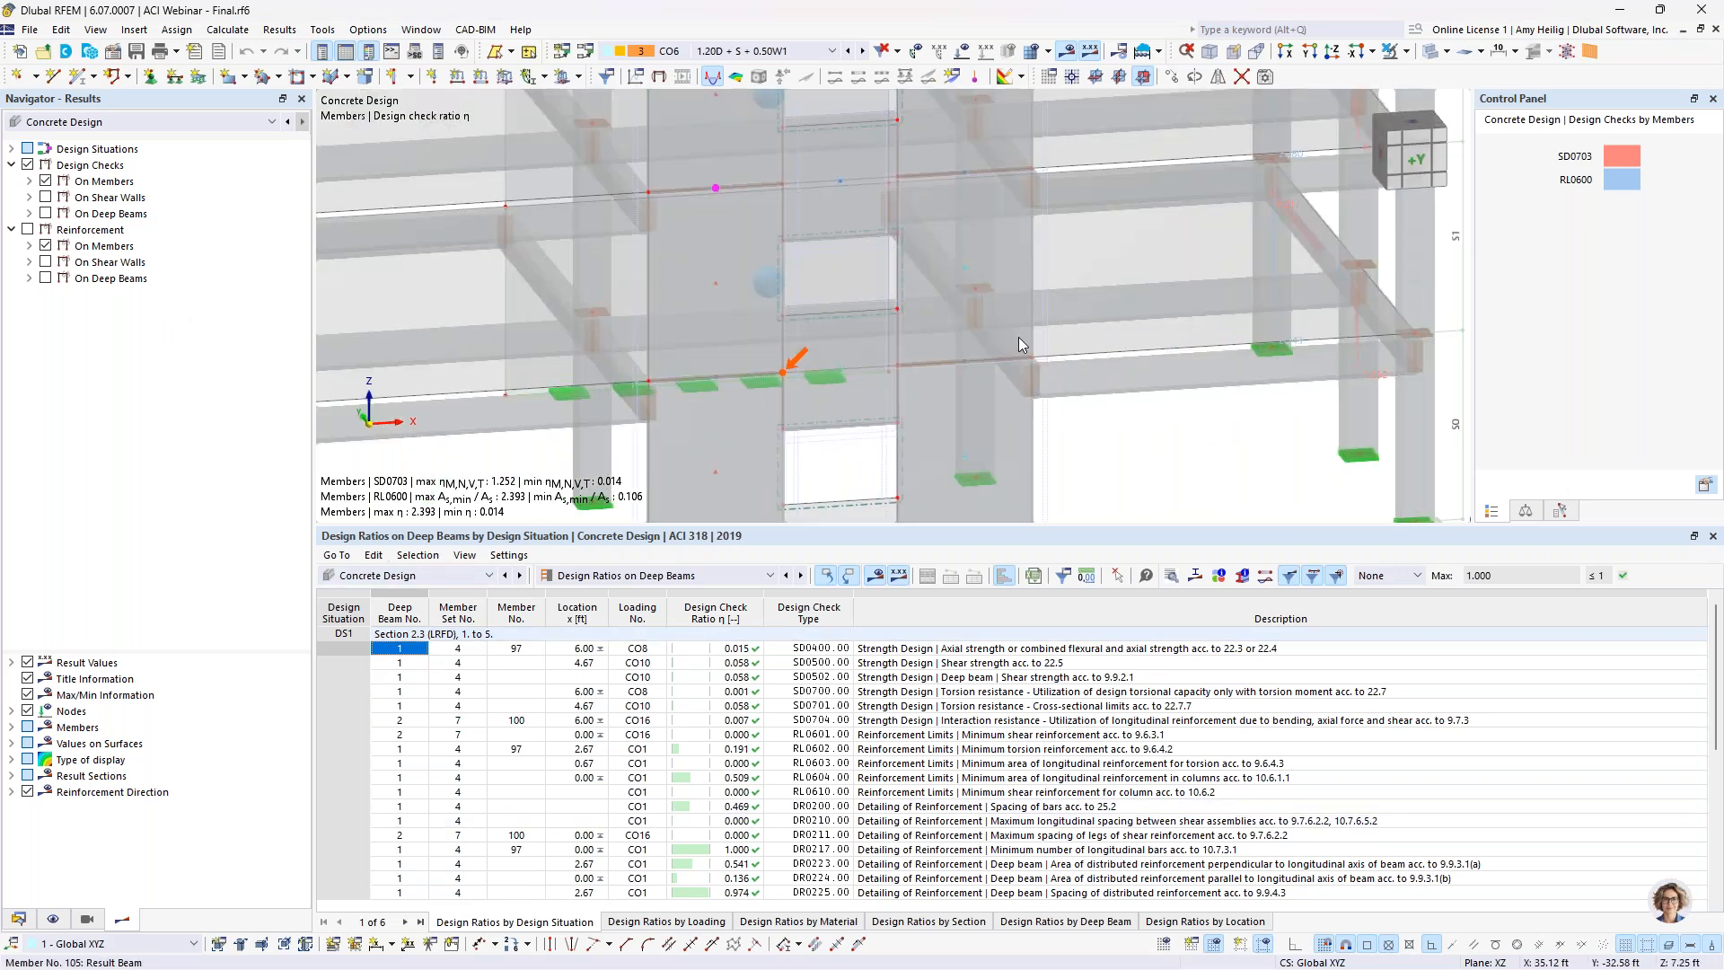
click(1430, 51)
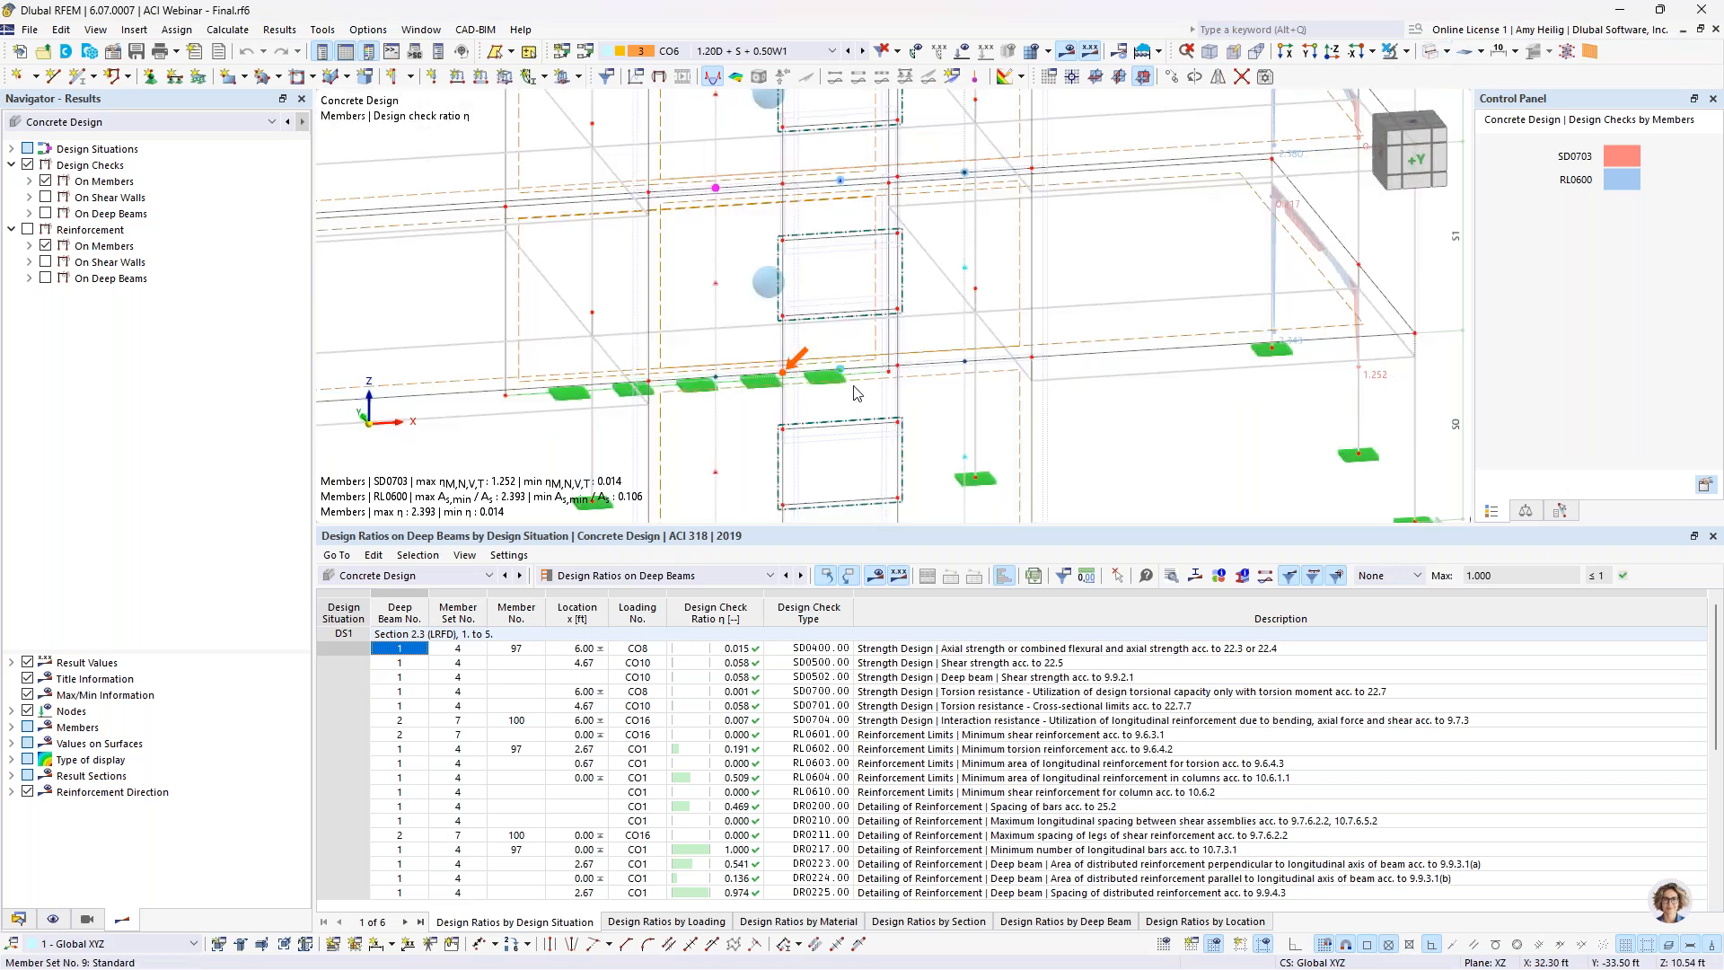
ctrl+middle_drag(835, 391, 830, 348)
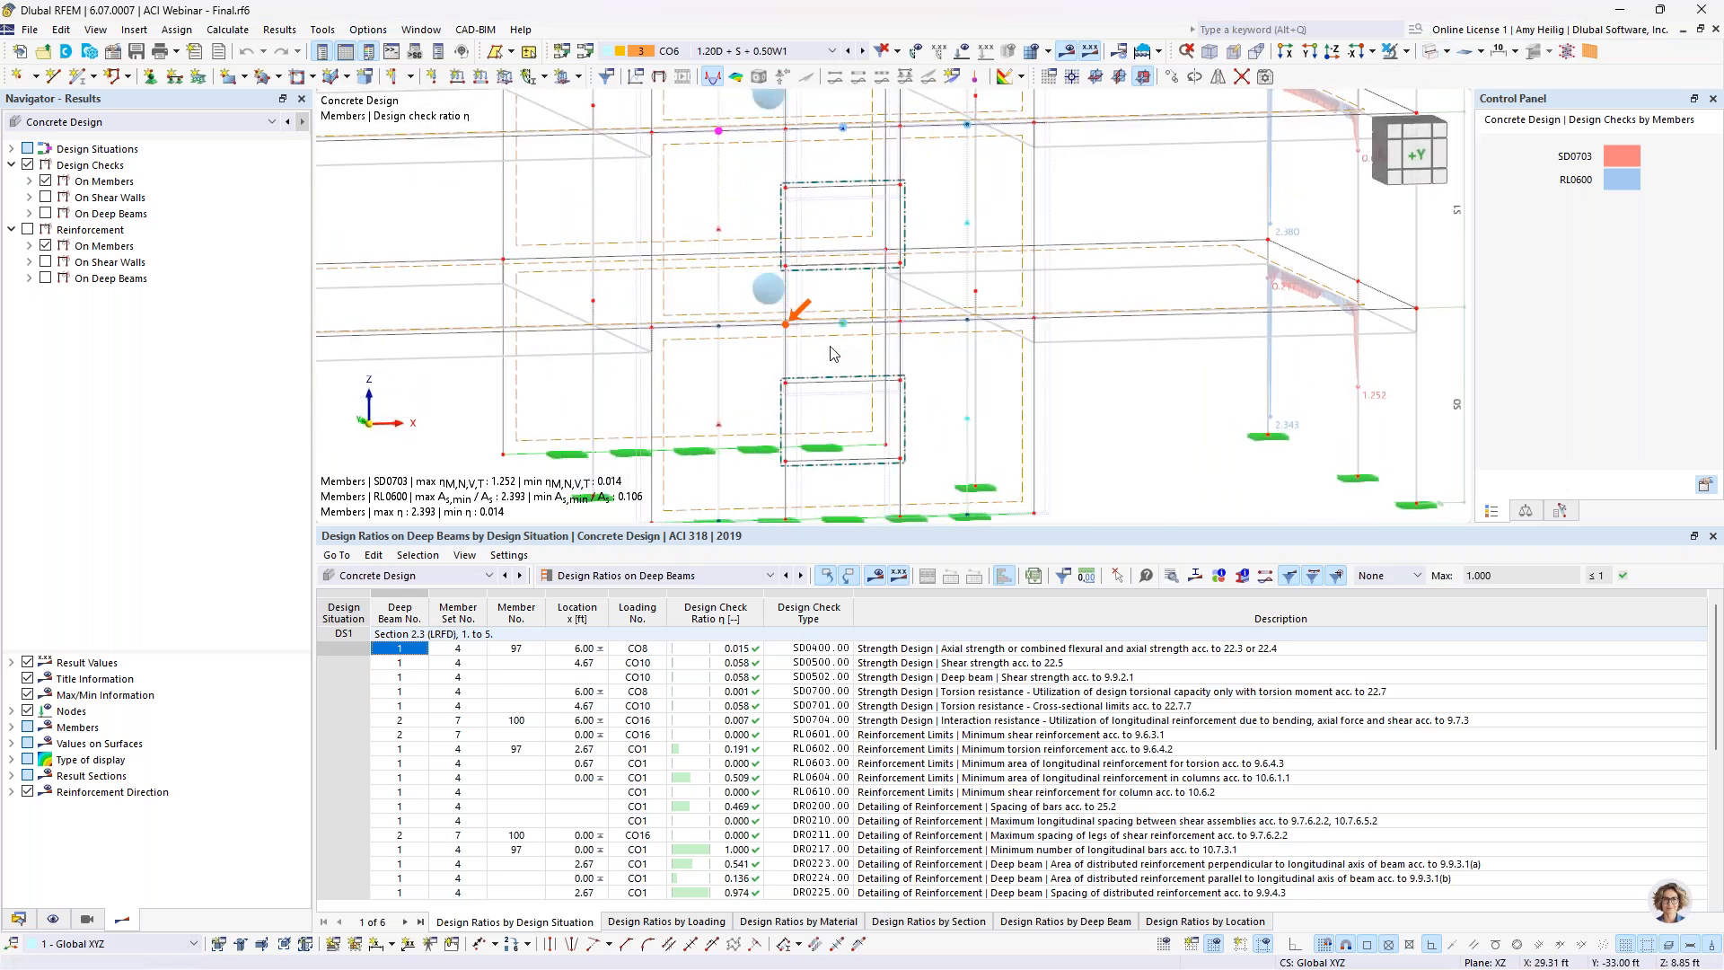
scroll(830, 353, up, 3)
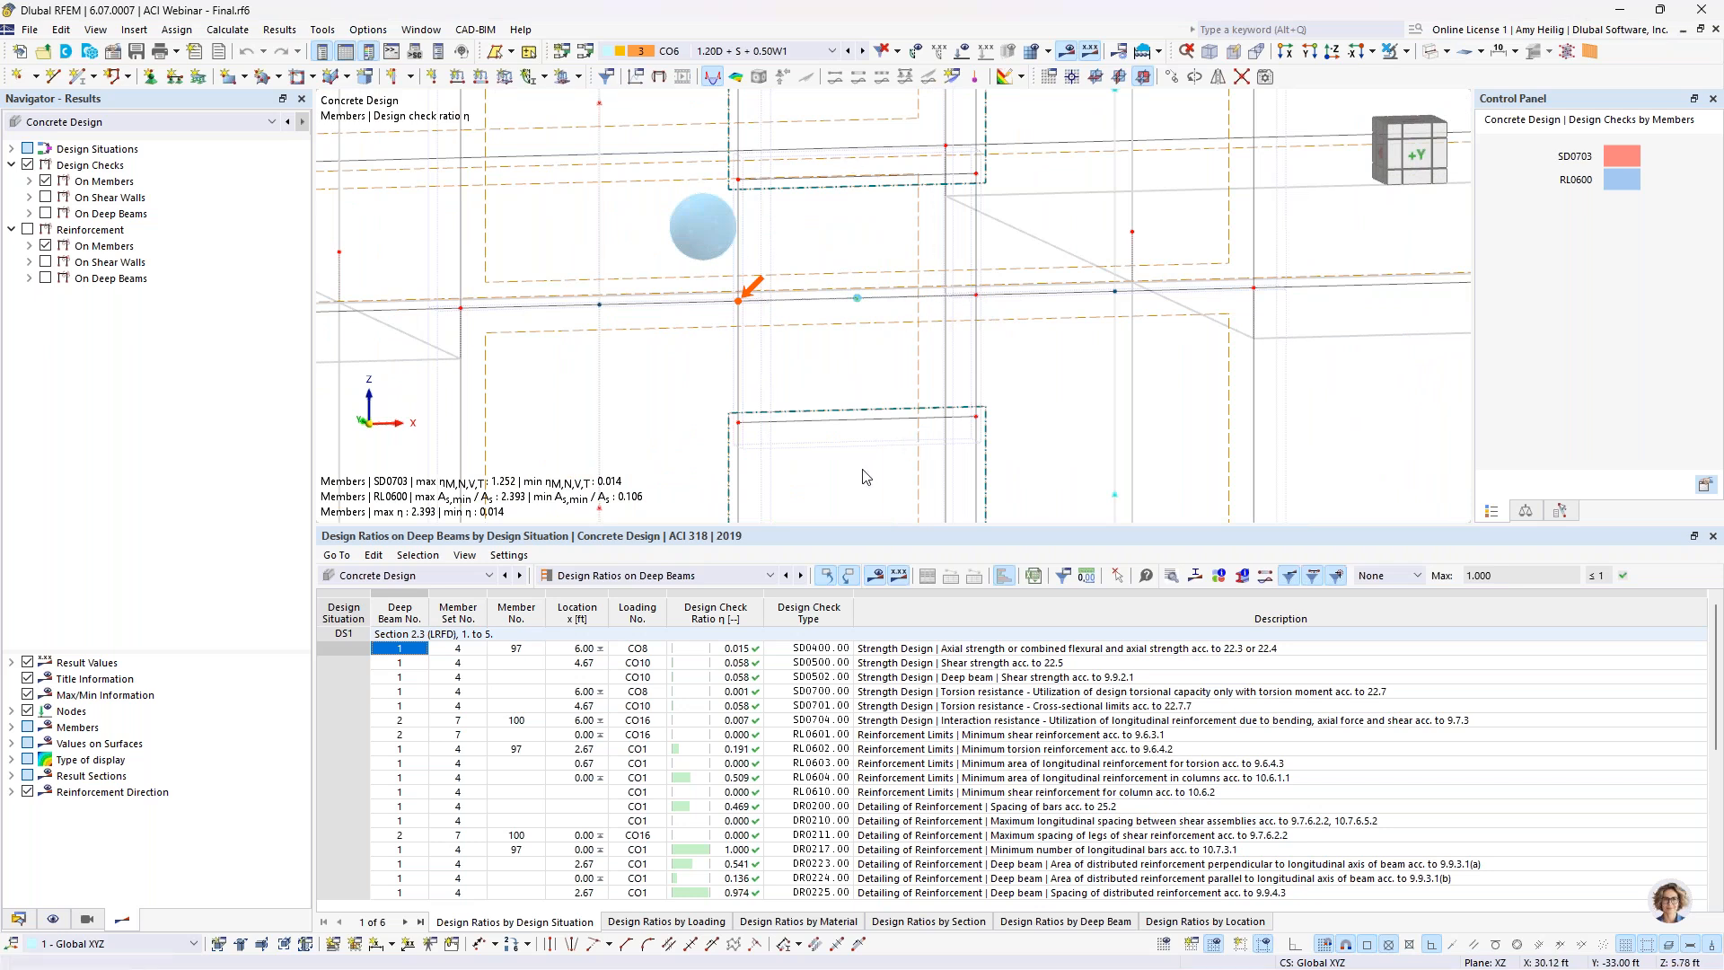
Step: Display deep beam design checks SD0400 and SD0502 on the model in place of the ratio envelope
click(29, 213)
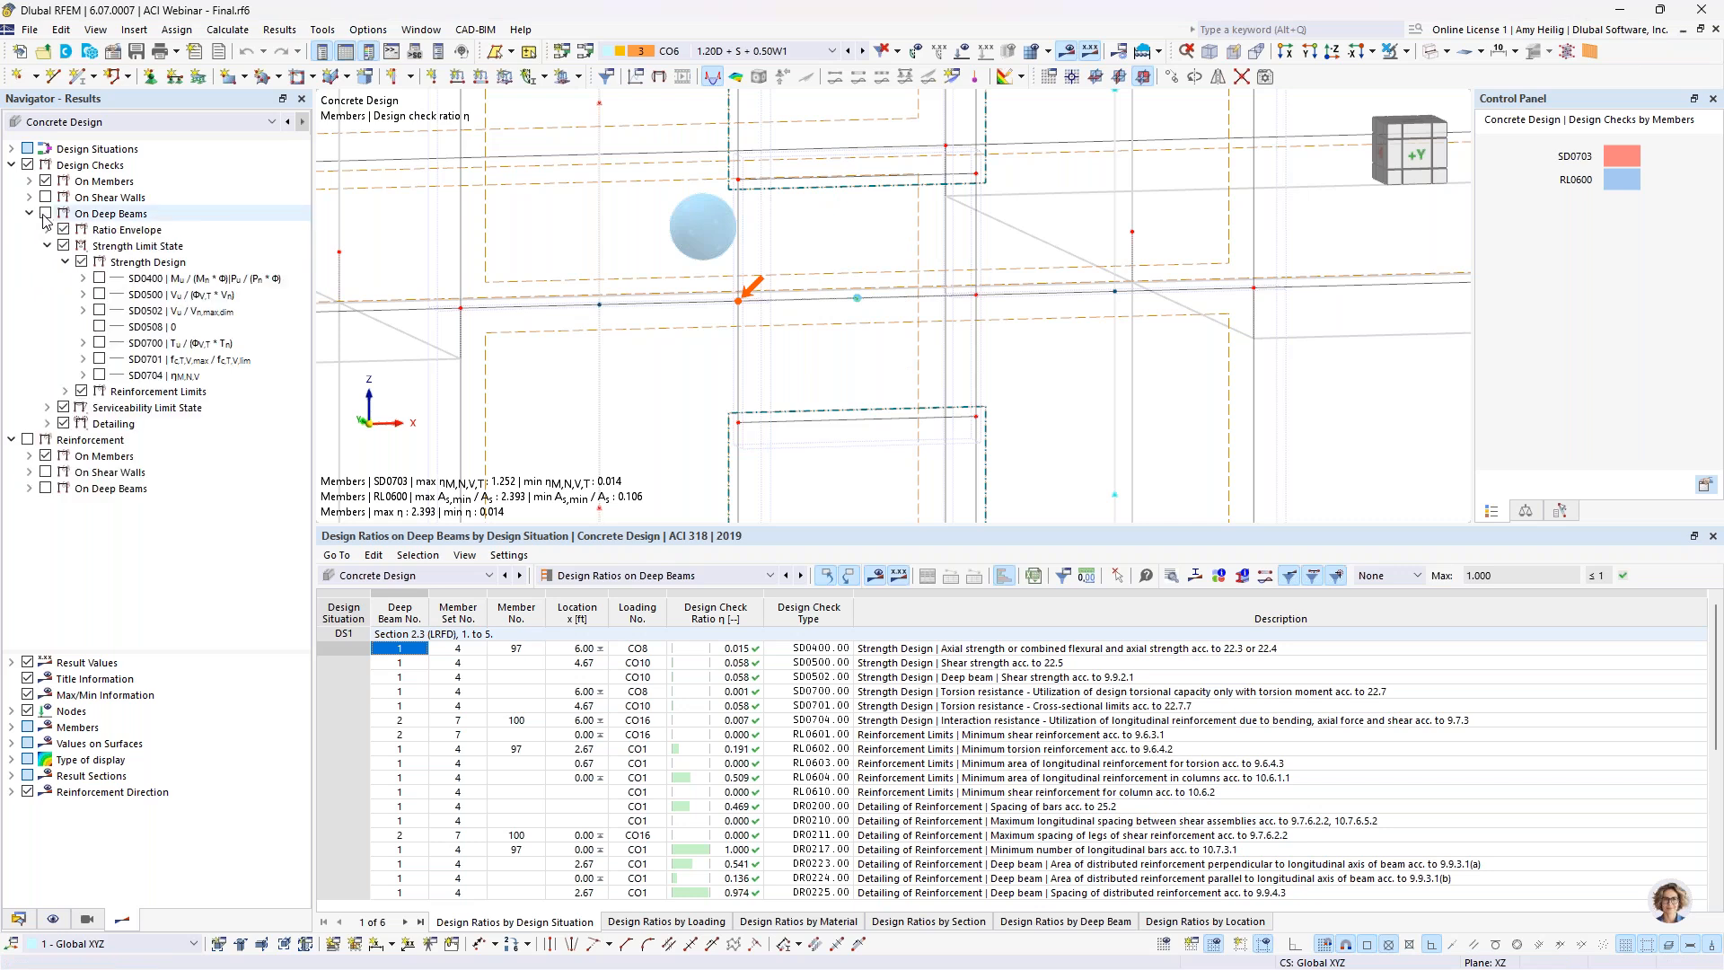
click(45, 215)
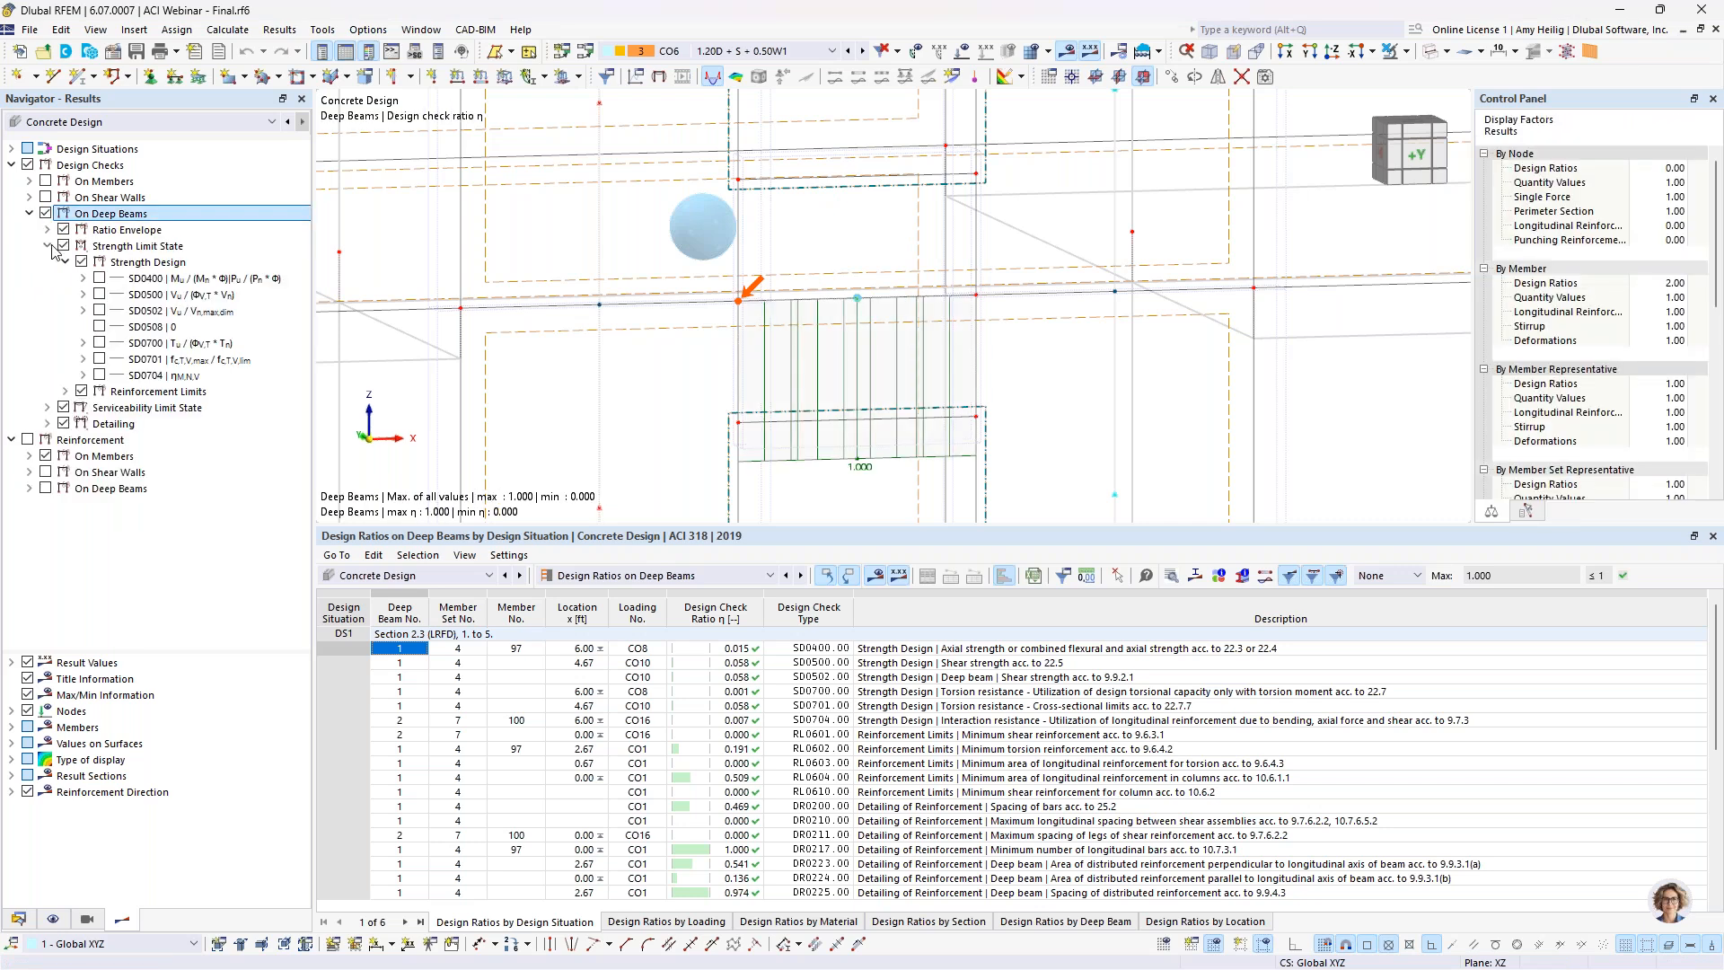
click(63, 231)
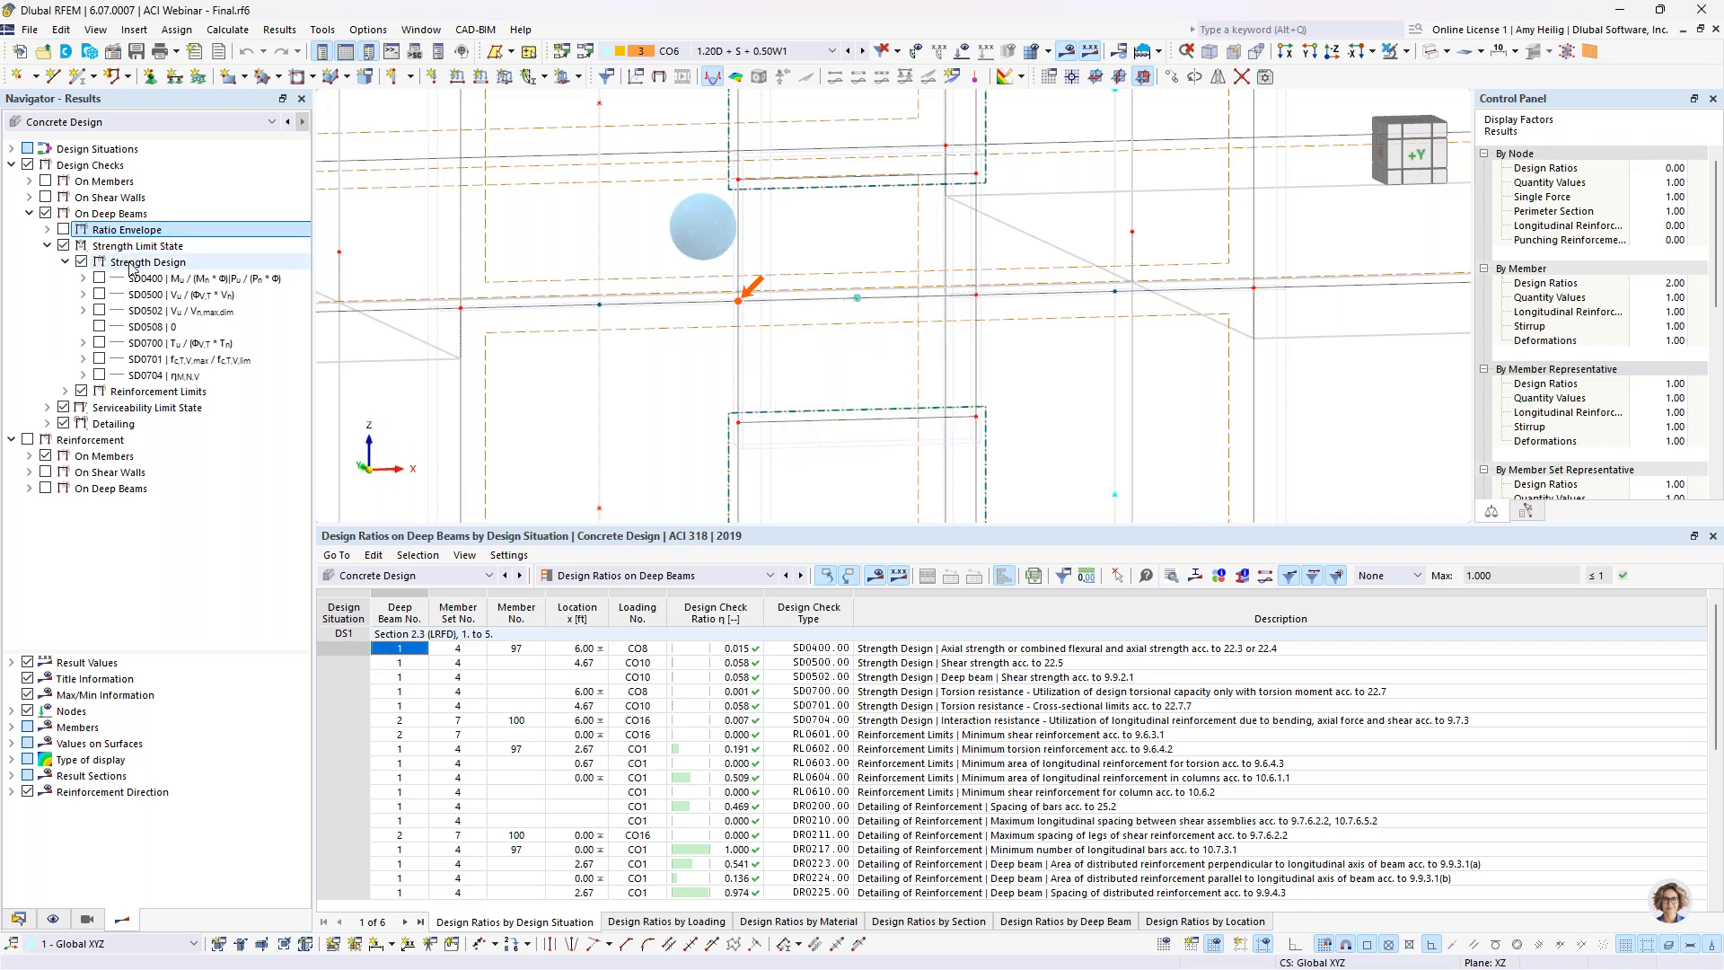
click(98, 279)
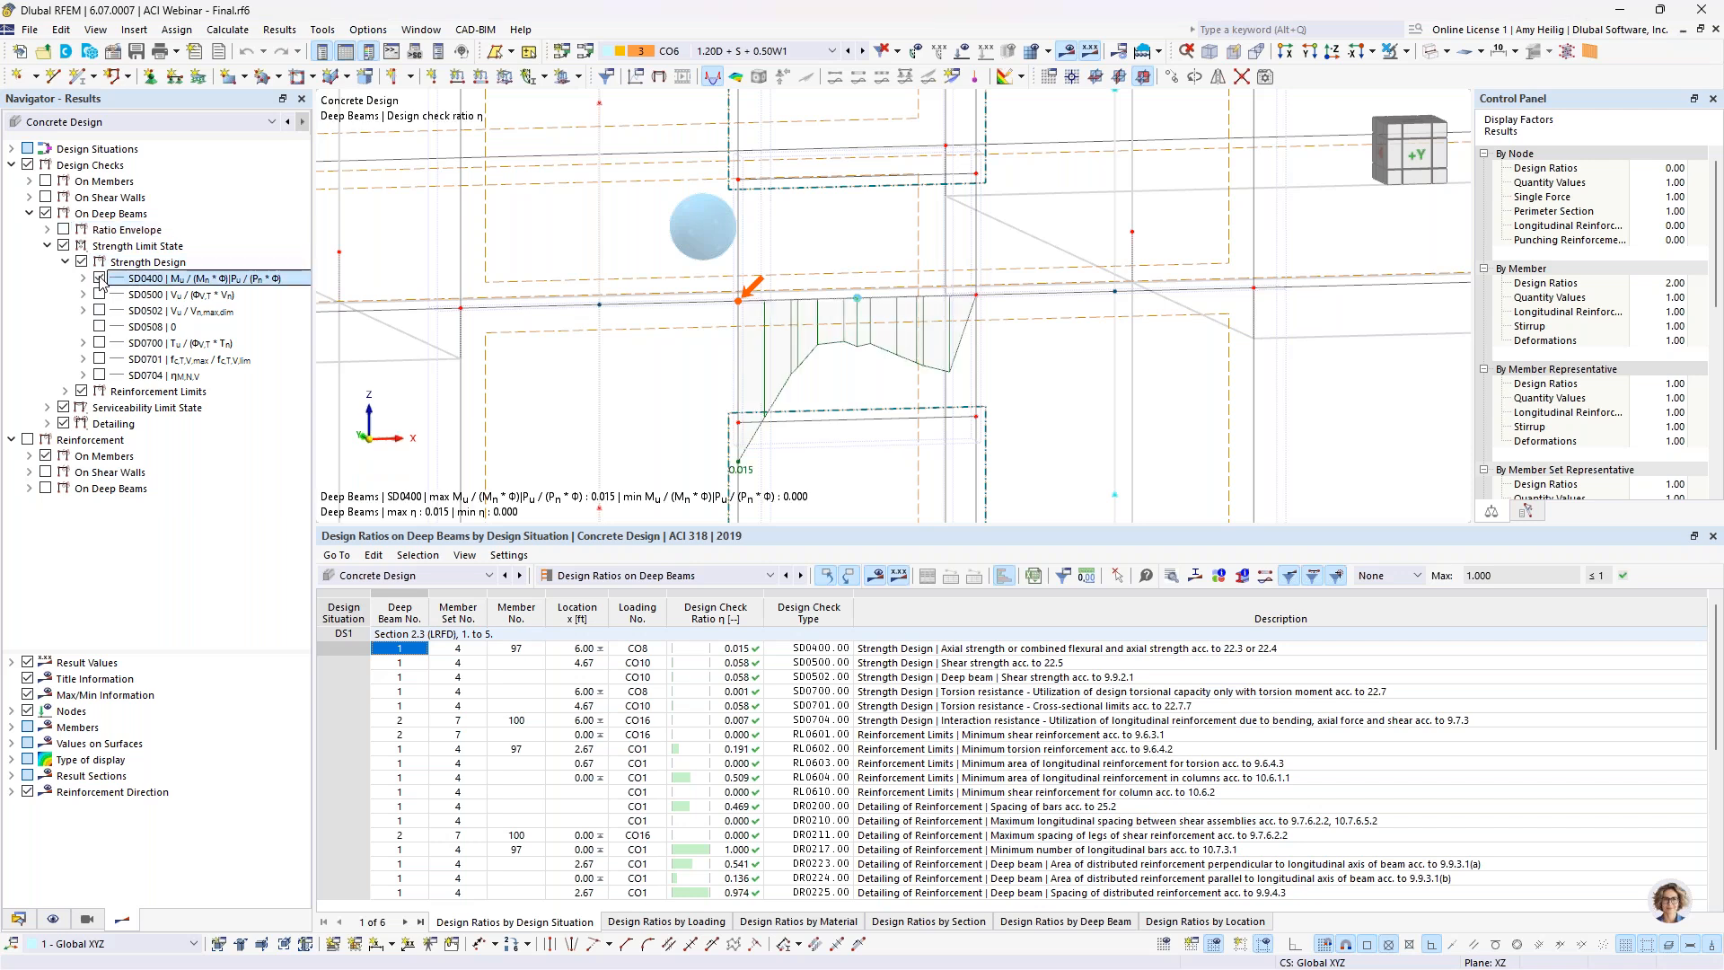
click(99, 310)
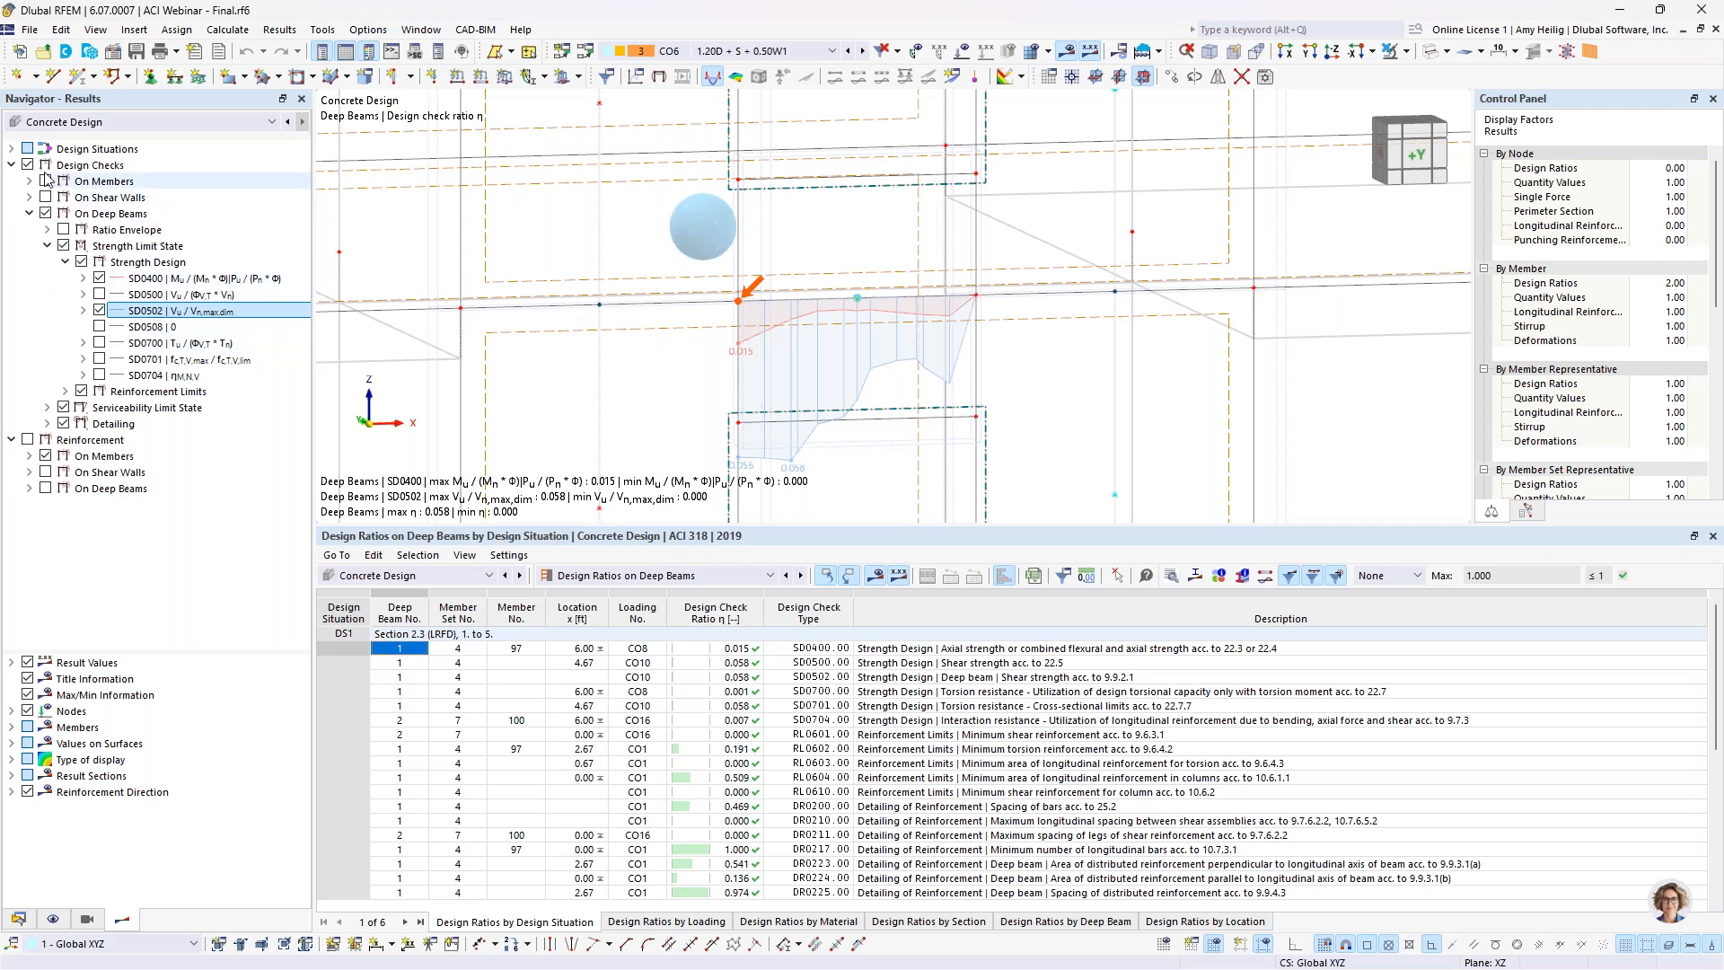
Step: Switch the displayed results from design checks to reinforcement on shear walls and expand its result categories
click(10, 164)
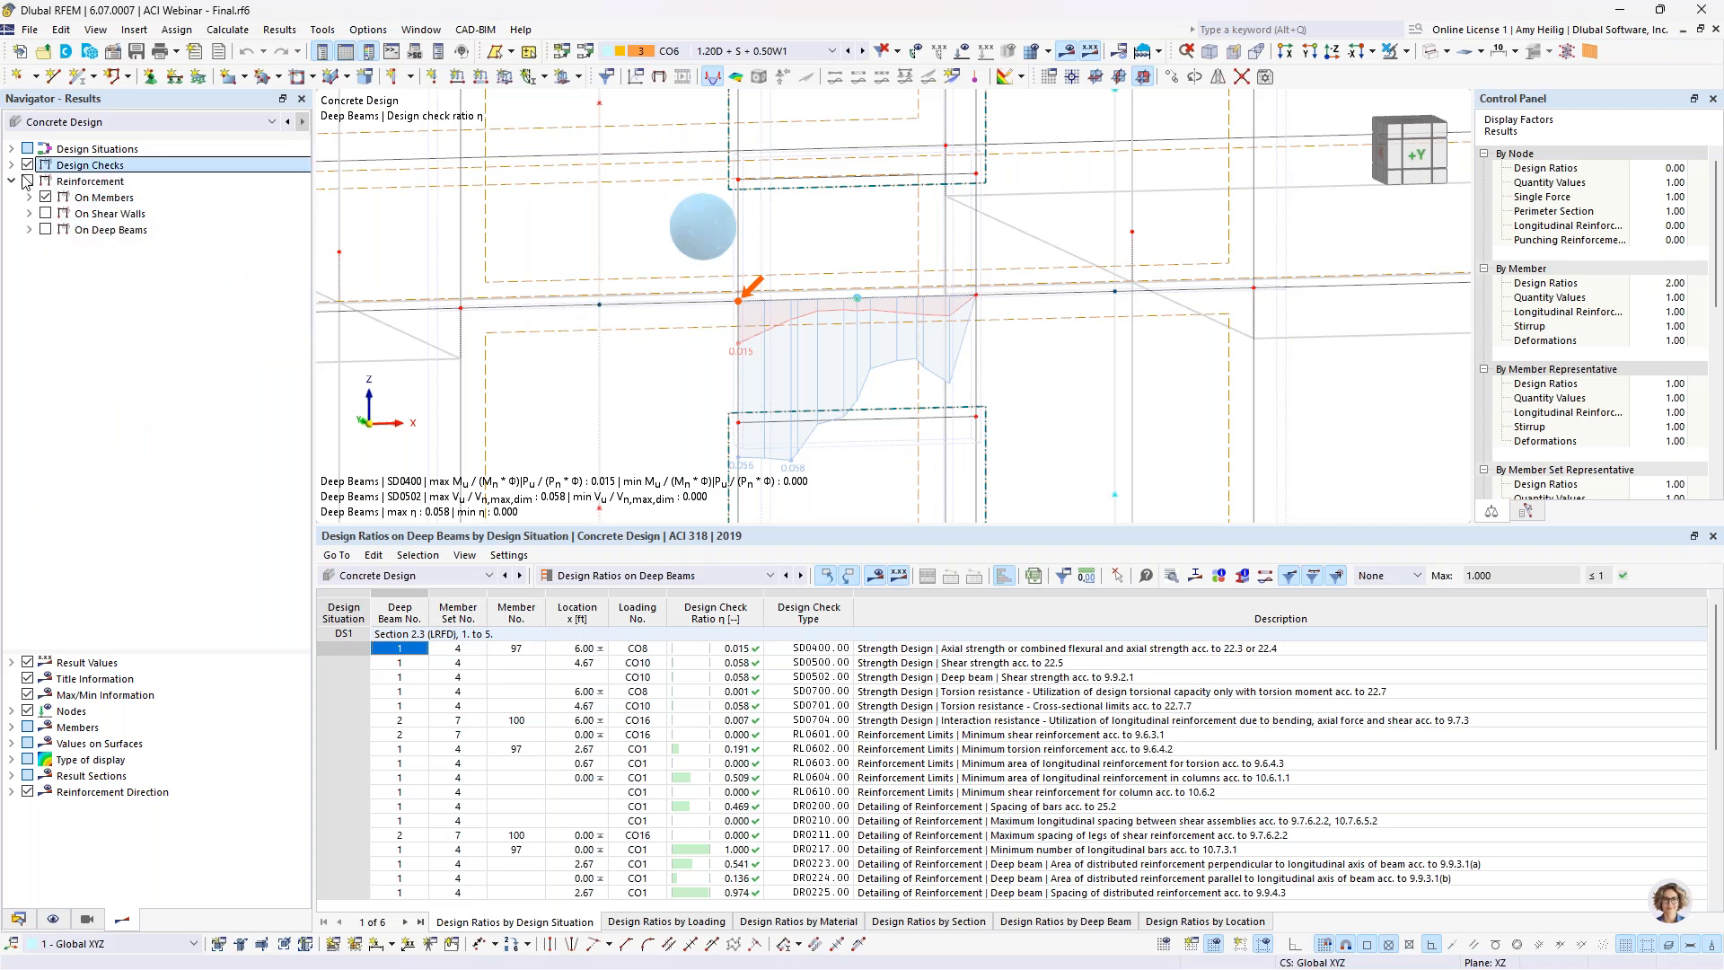
click(27, 181)
click(27, 181)
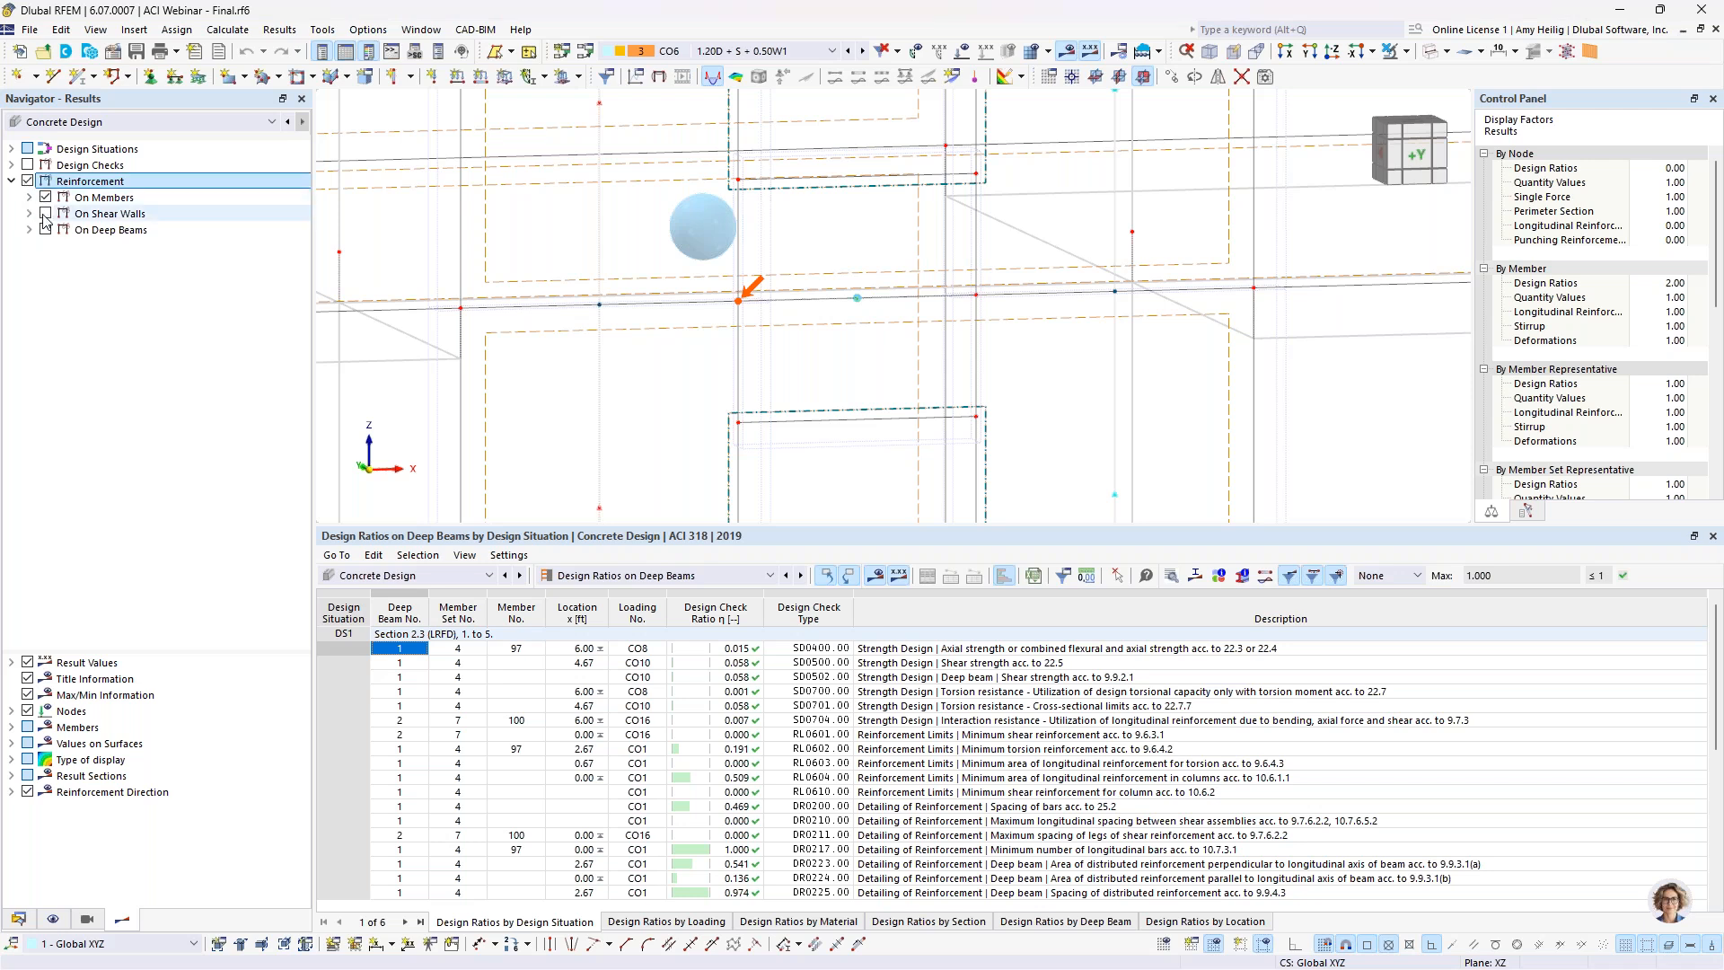
click(50, 216)
click(45, 214)
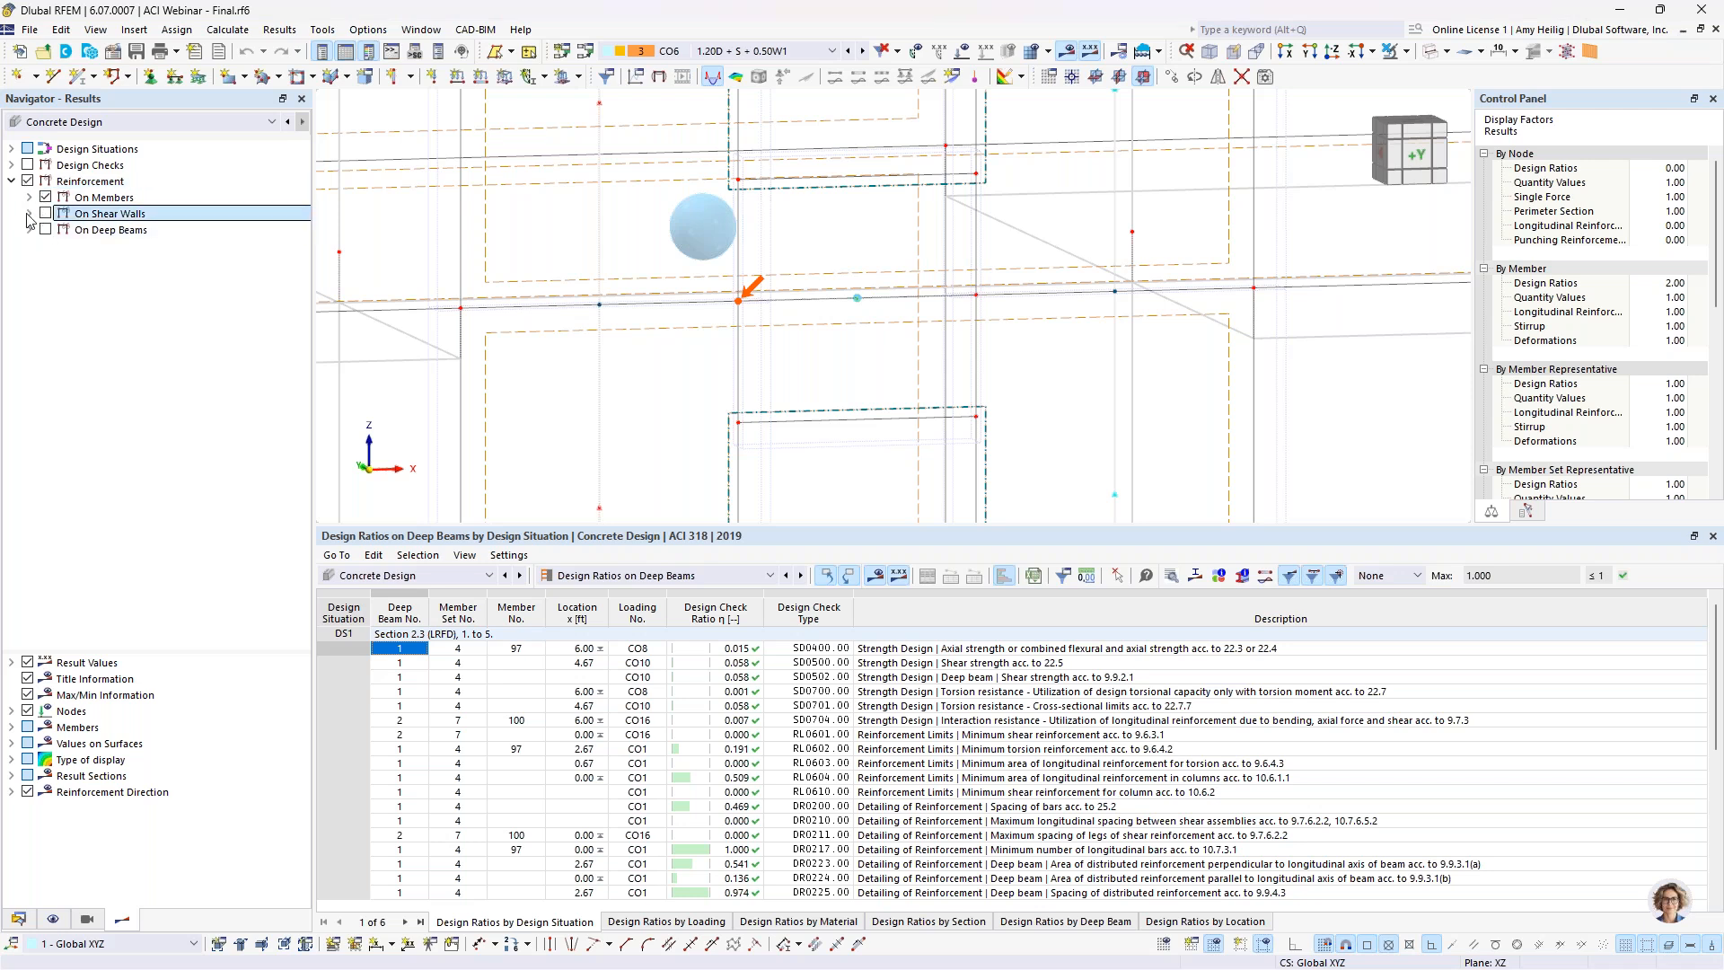
click(29, 214)
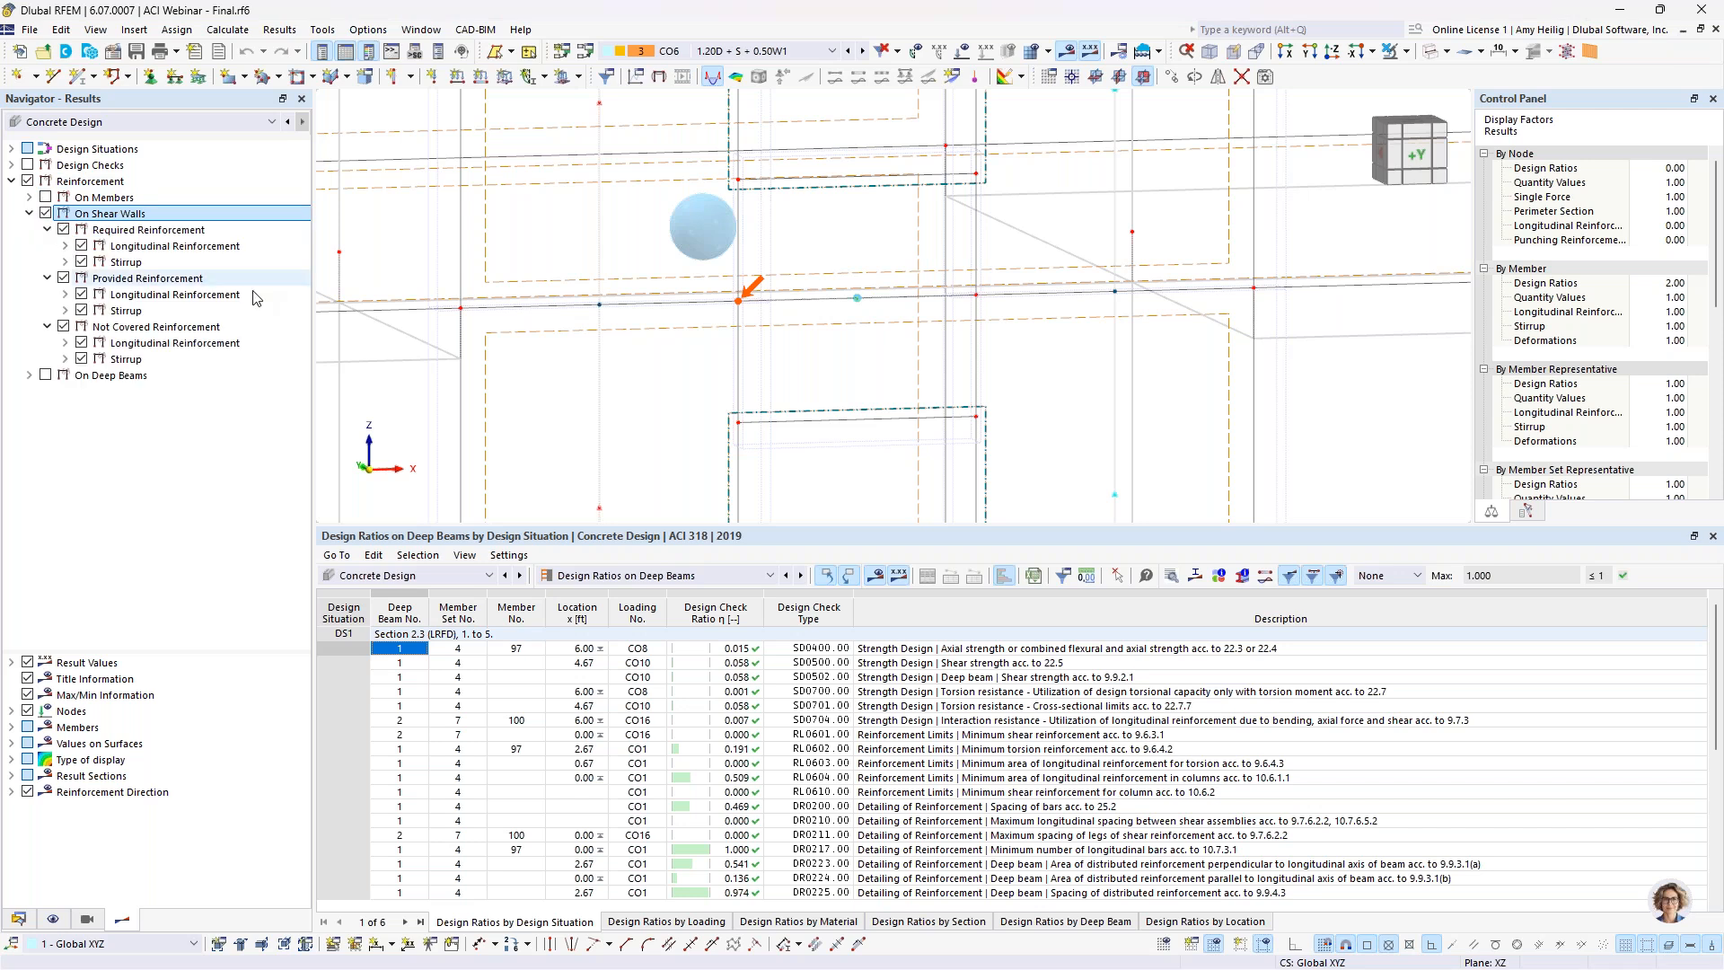
Step: Display the required longitudinal reinforcement As,req,+z (top) on the shear walls and inspect it around the wall openings
scroll(867, 375, down, 5)
middle_drag(916, 365, 864, 375)
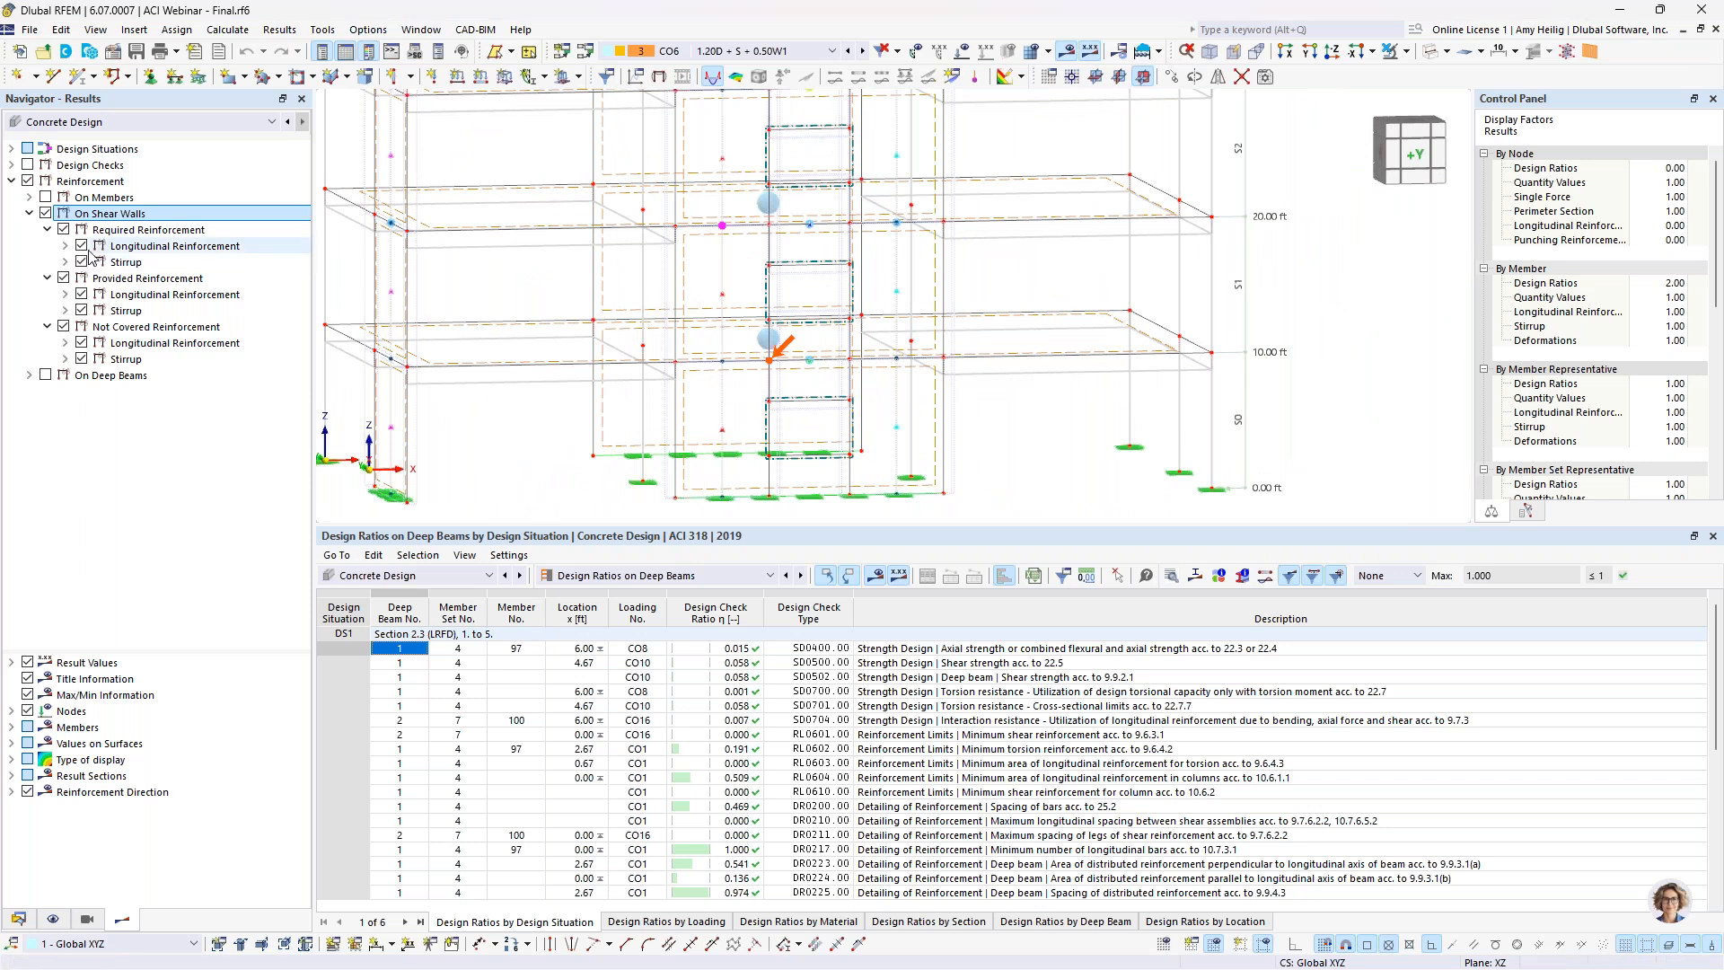
click(66, 246)
click(100, 264)
click(101, 264)
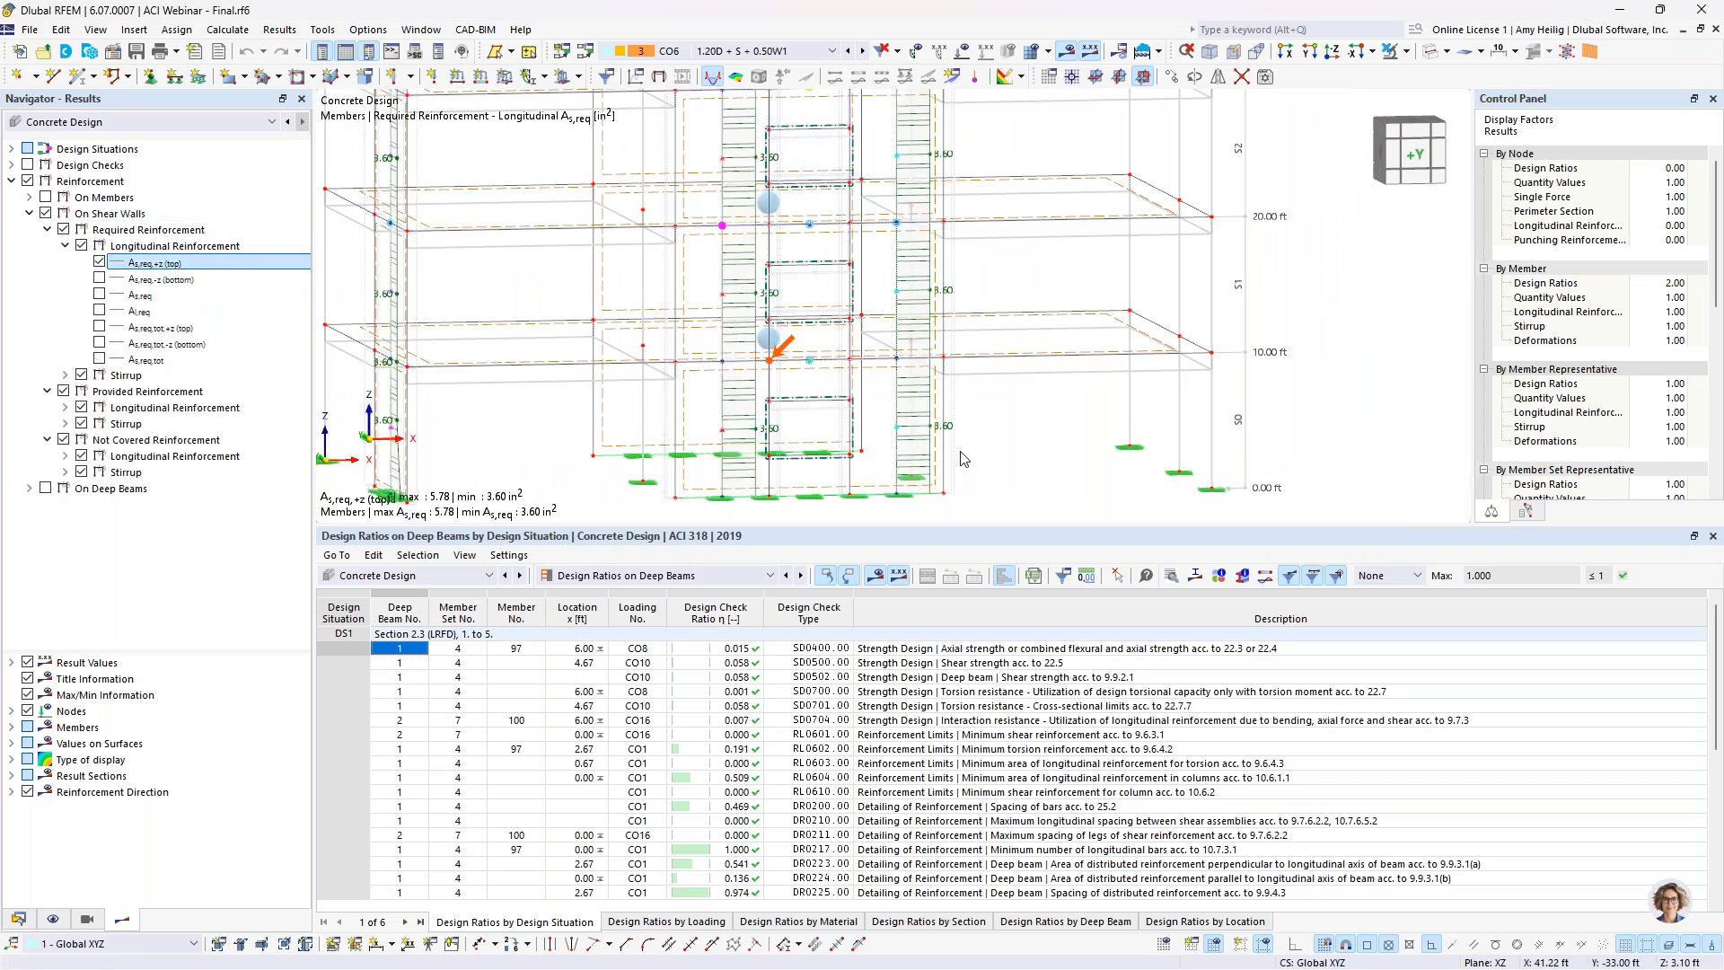
scroll(963, 458, up, 5)
scroll(963, 458, down, 2)
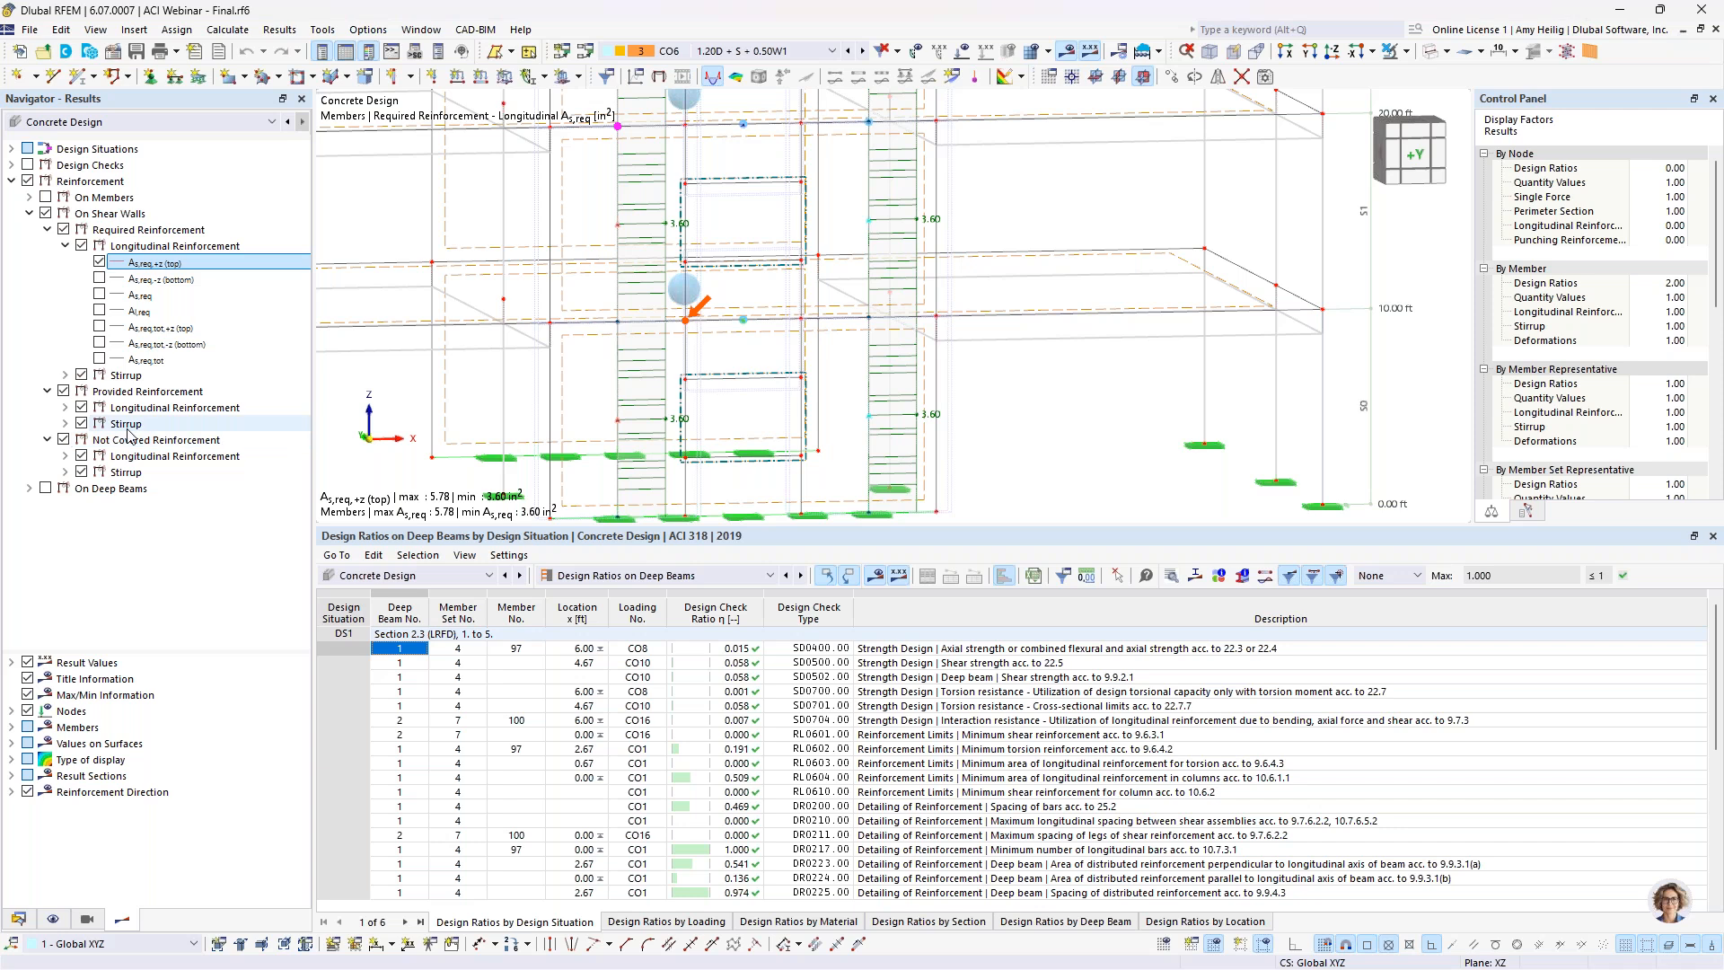
Step: Add the provided longitudinal reinforcement As,prov,+z (top) to the shear wall display and expand the not covered longitudinal reinforcement options
click(64, 407)
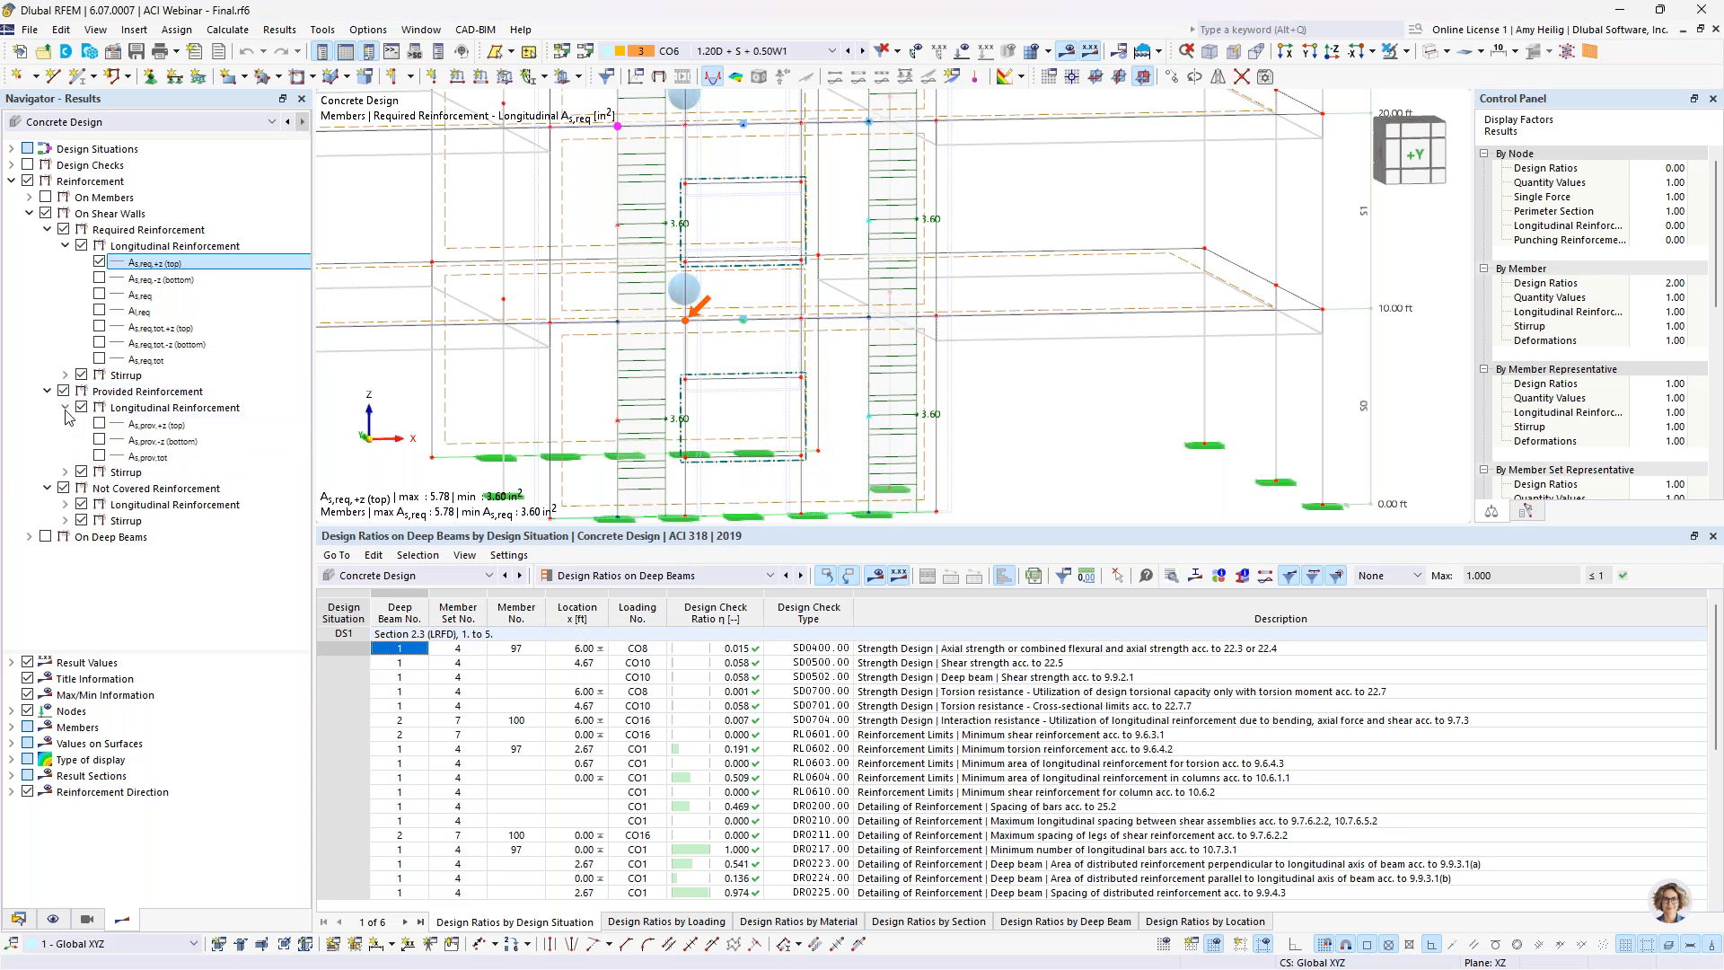
click(99, 427)
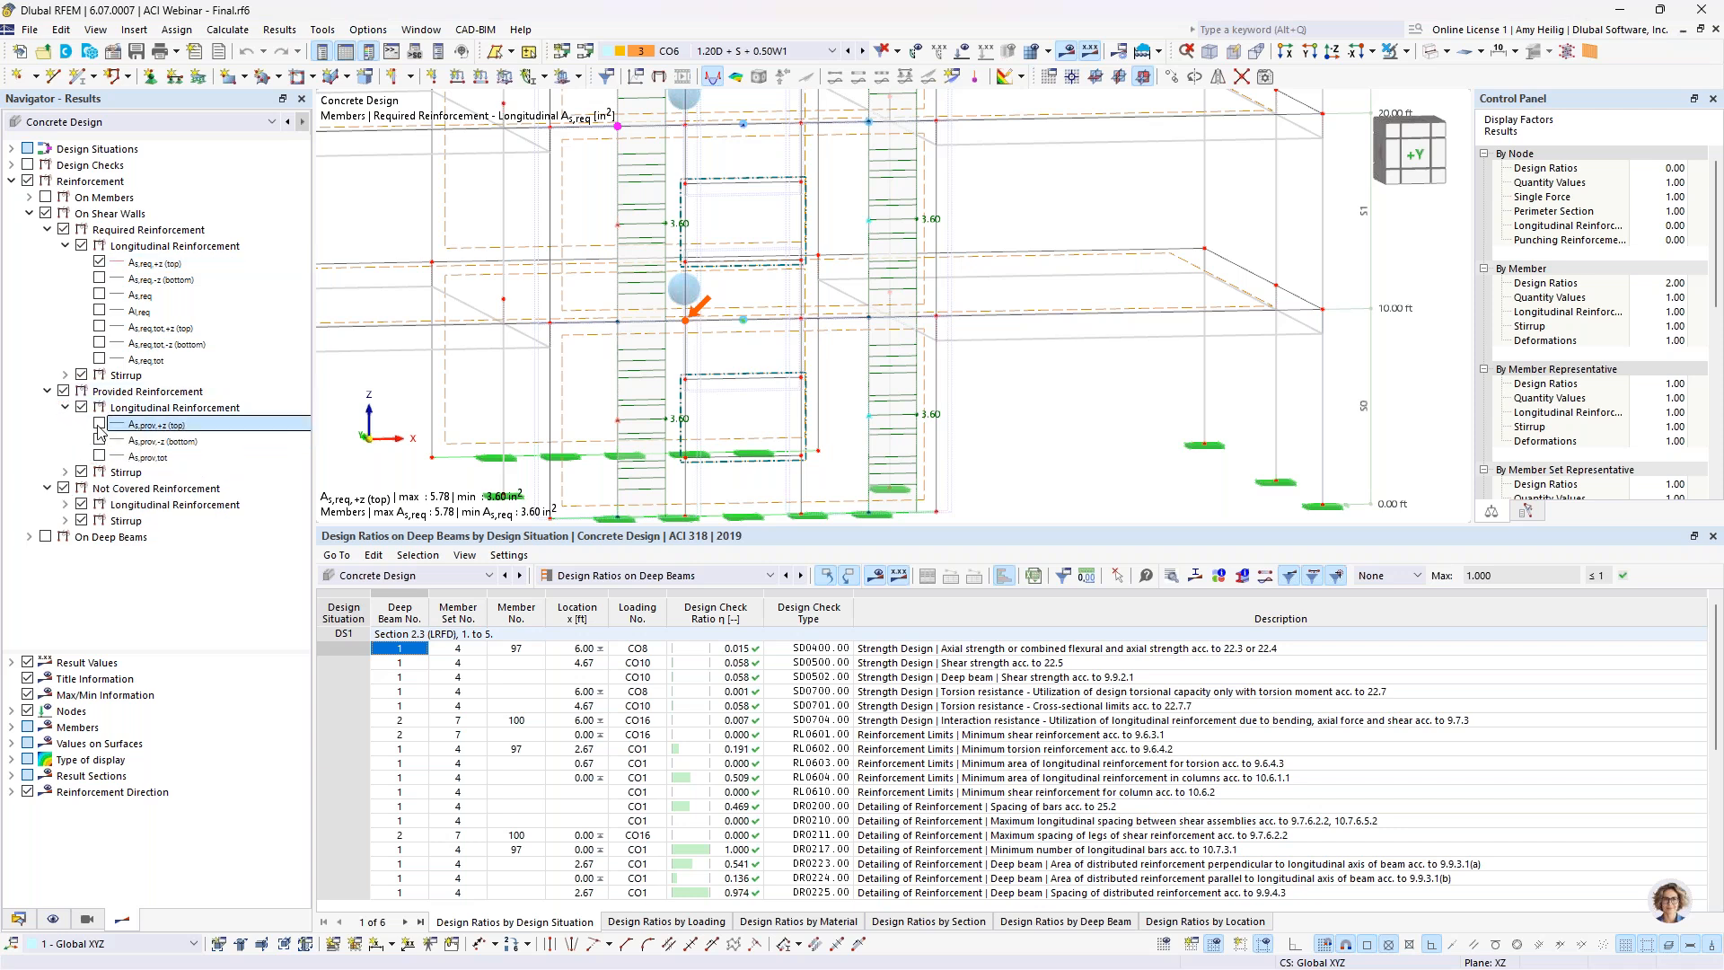
click(98, 426)
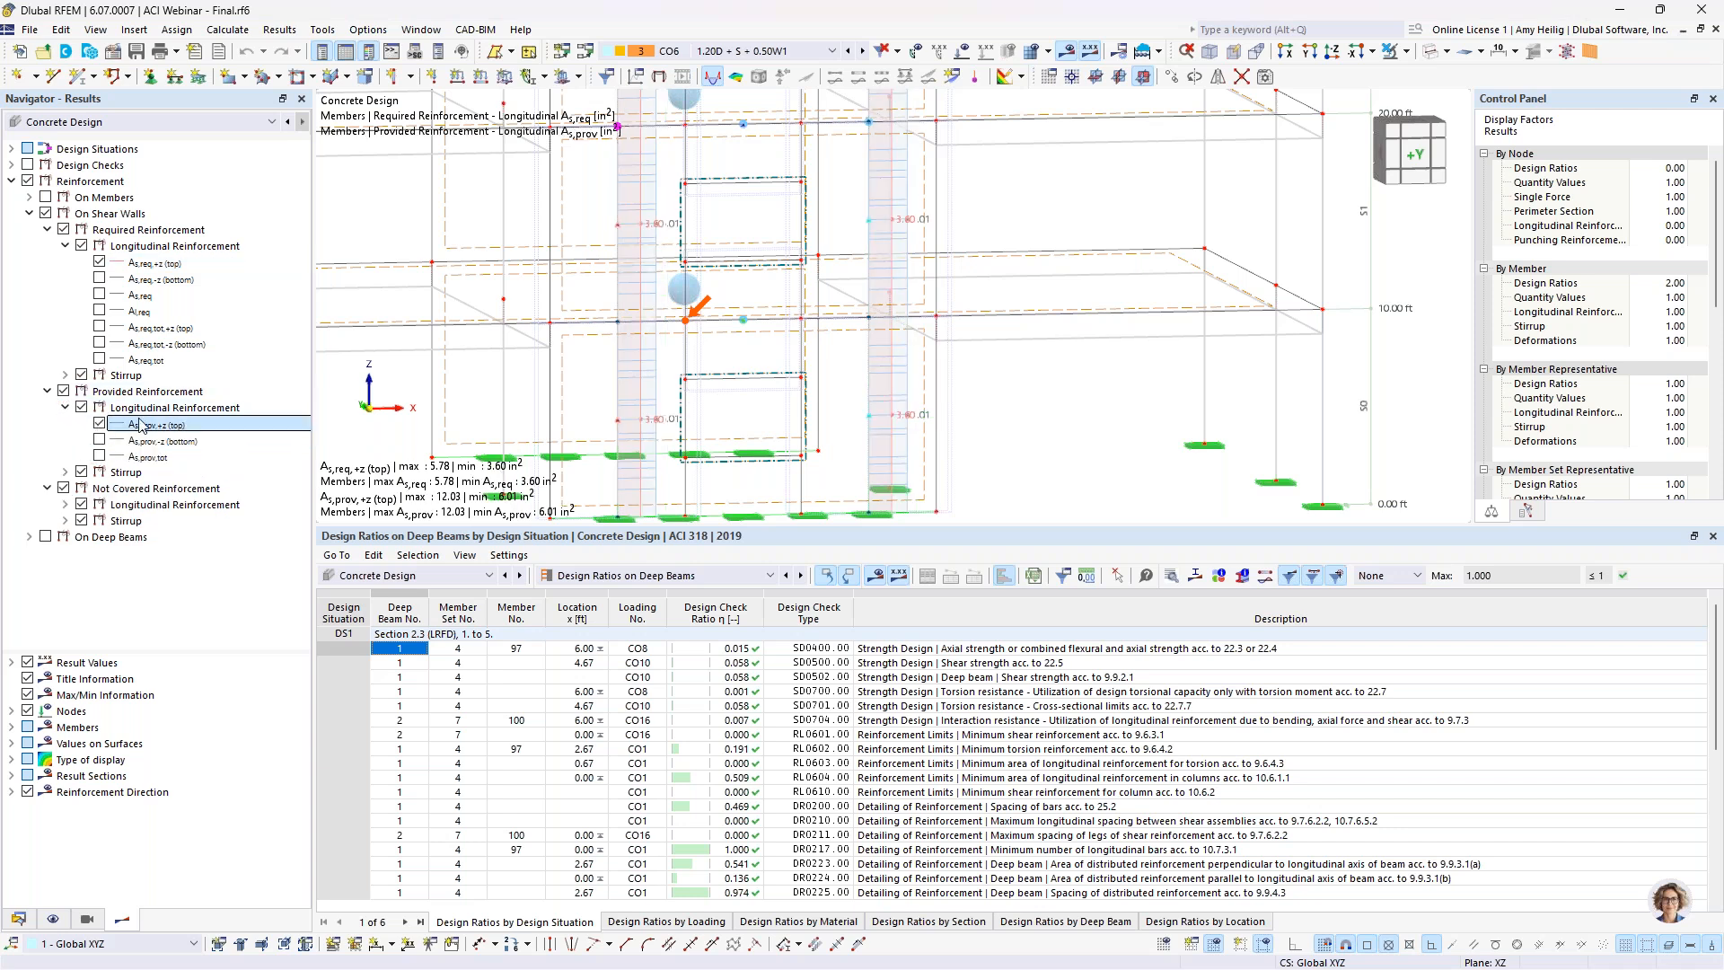
scroll(901, 435, up, 2)
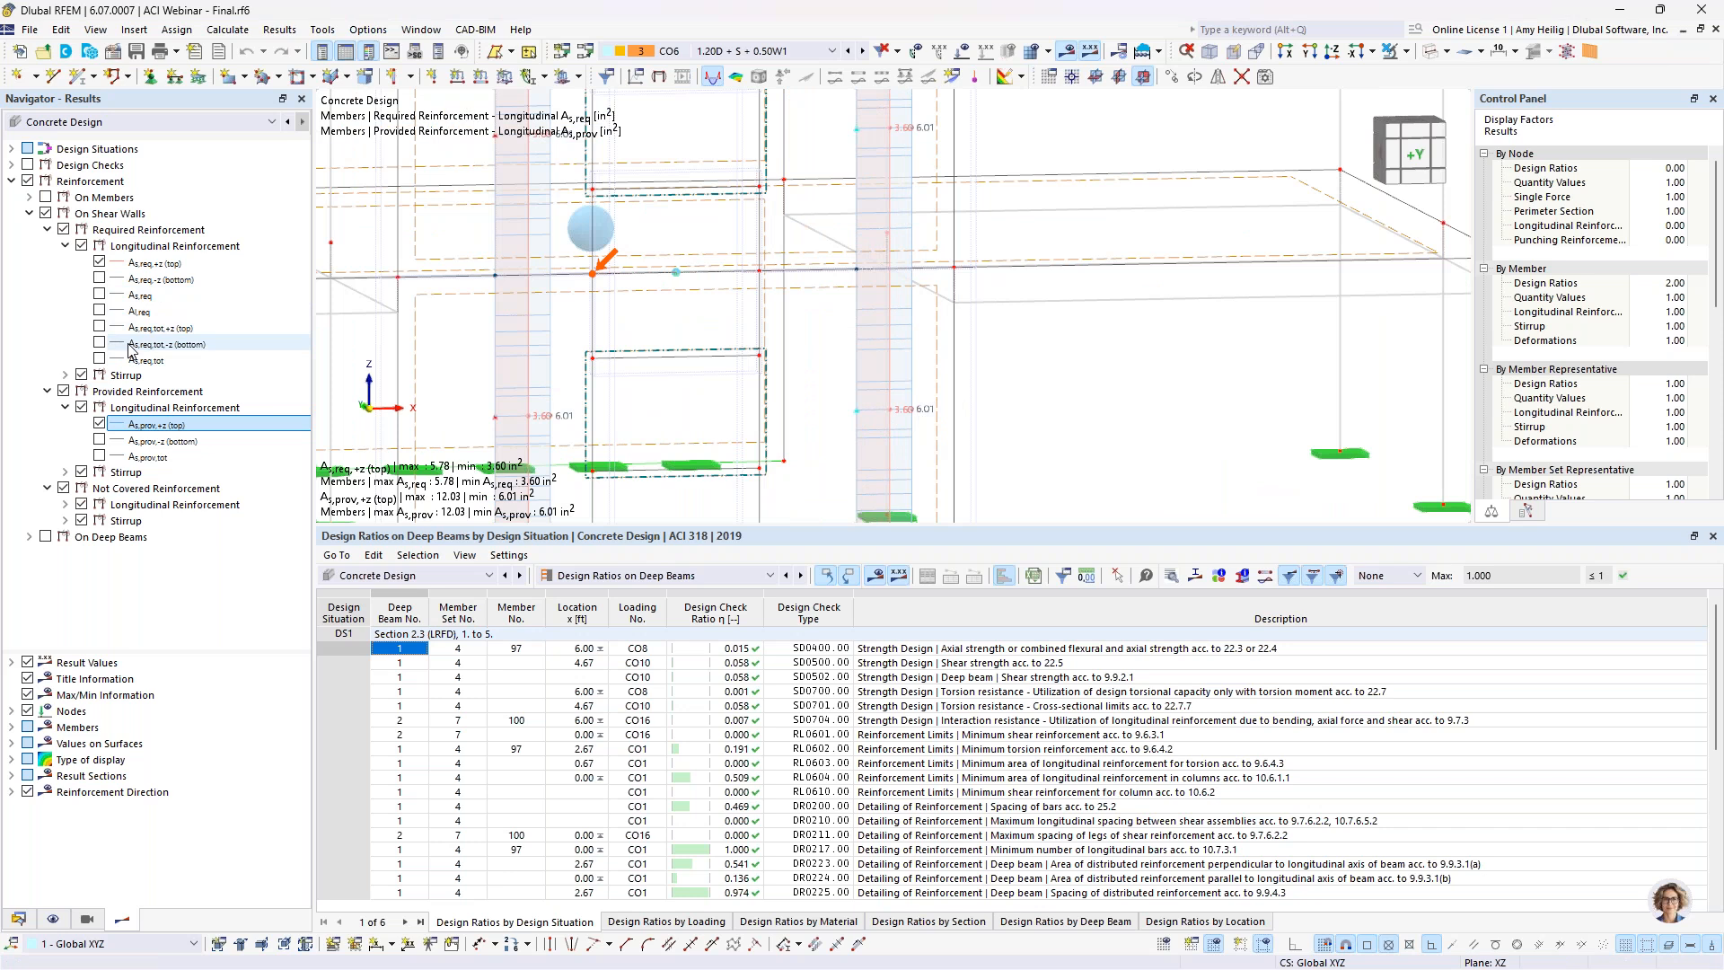
click(65, 505)
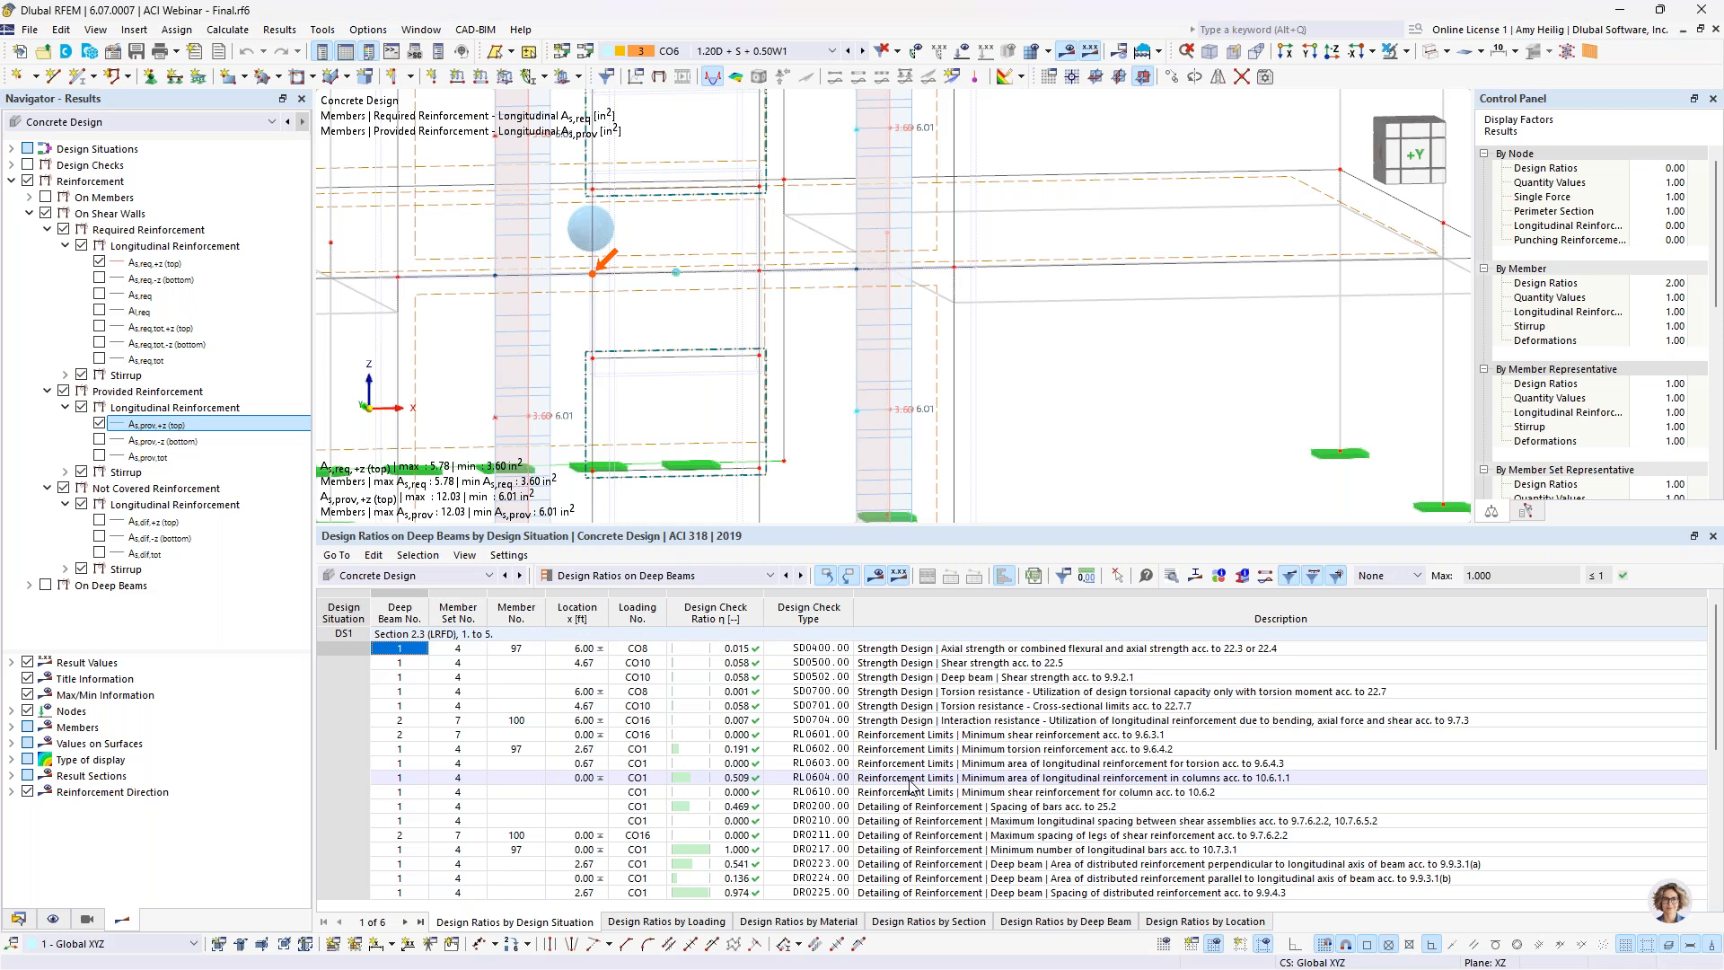
Step: Switch the displayed results from concrete design to static analysis for load combination CO6 and show the whole building
click(123, 127)
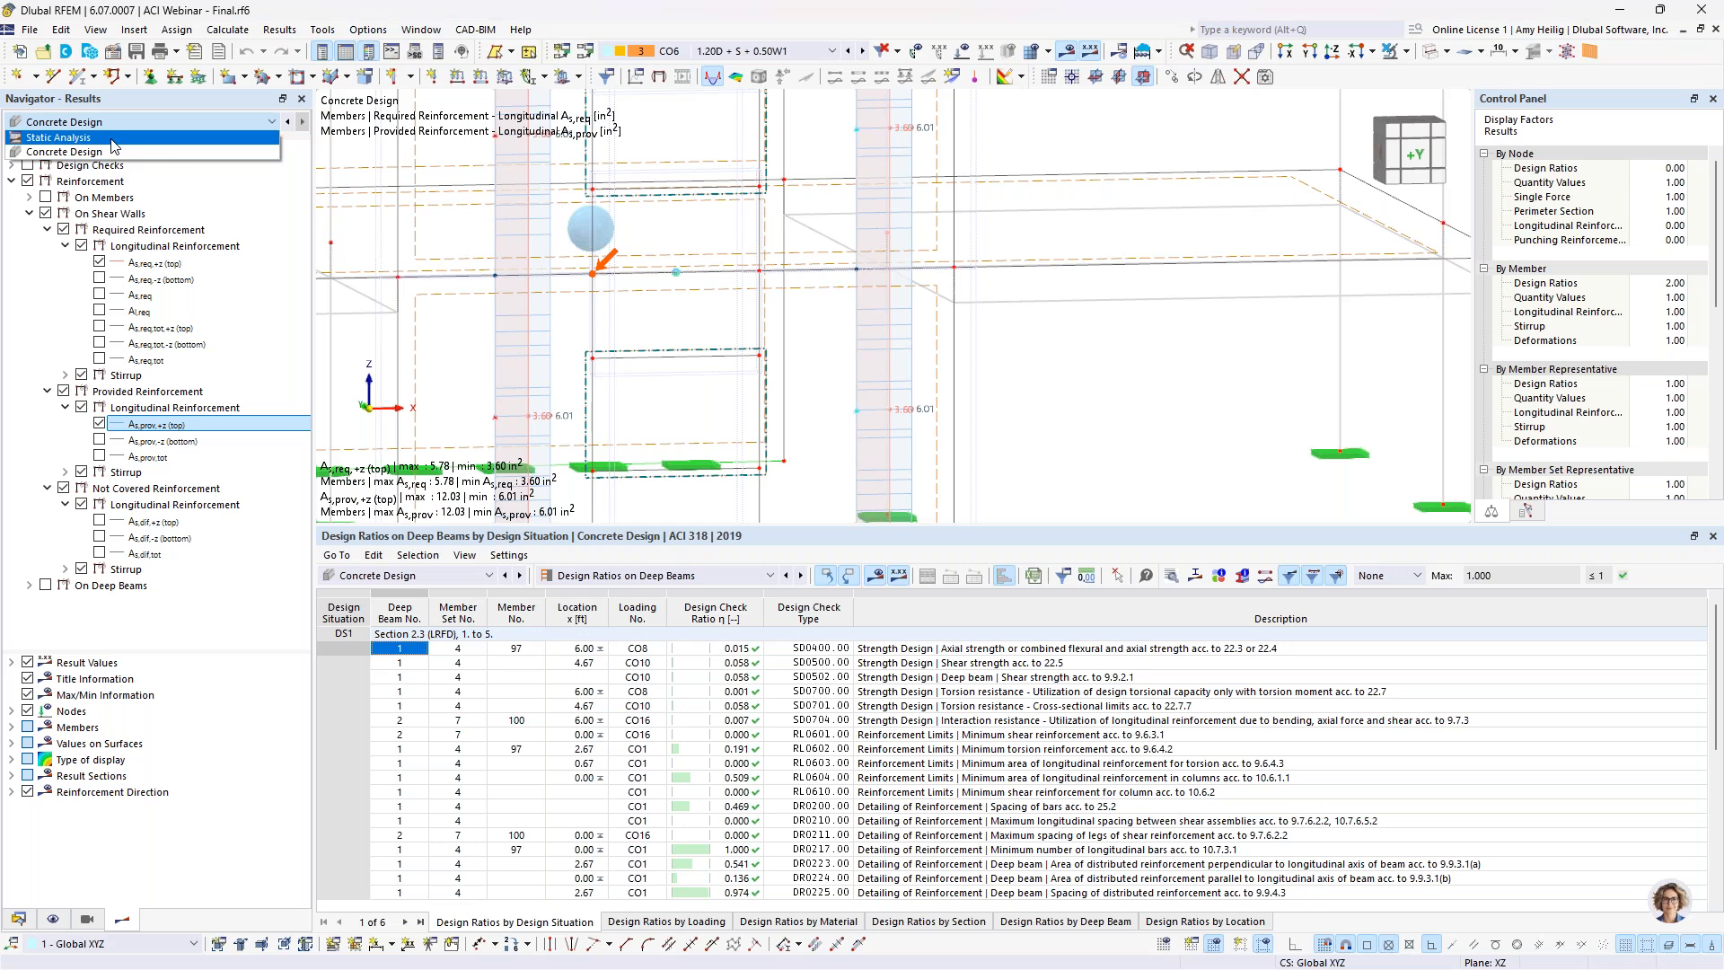
key(Escape)
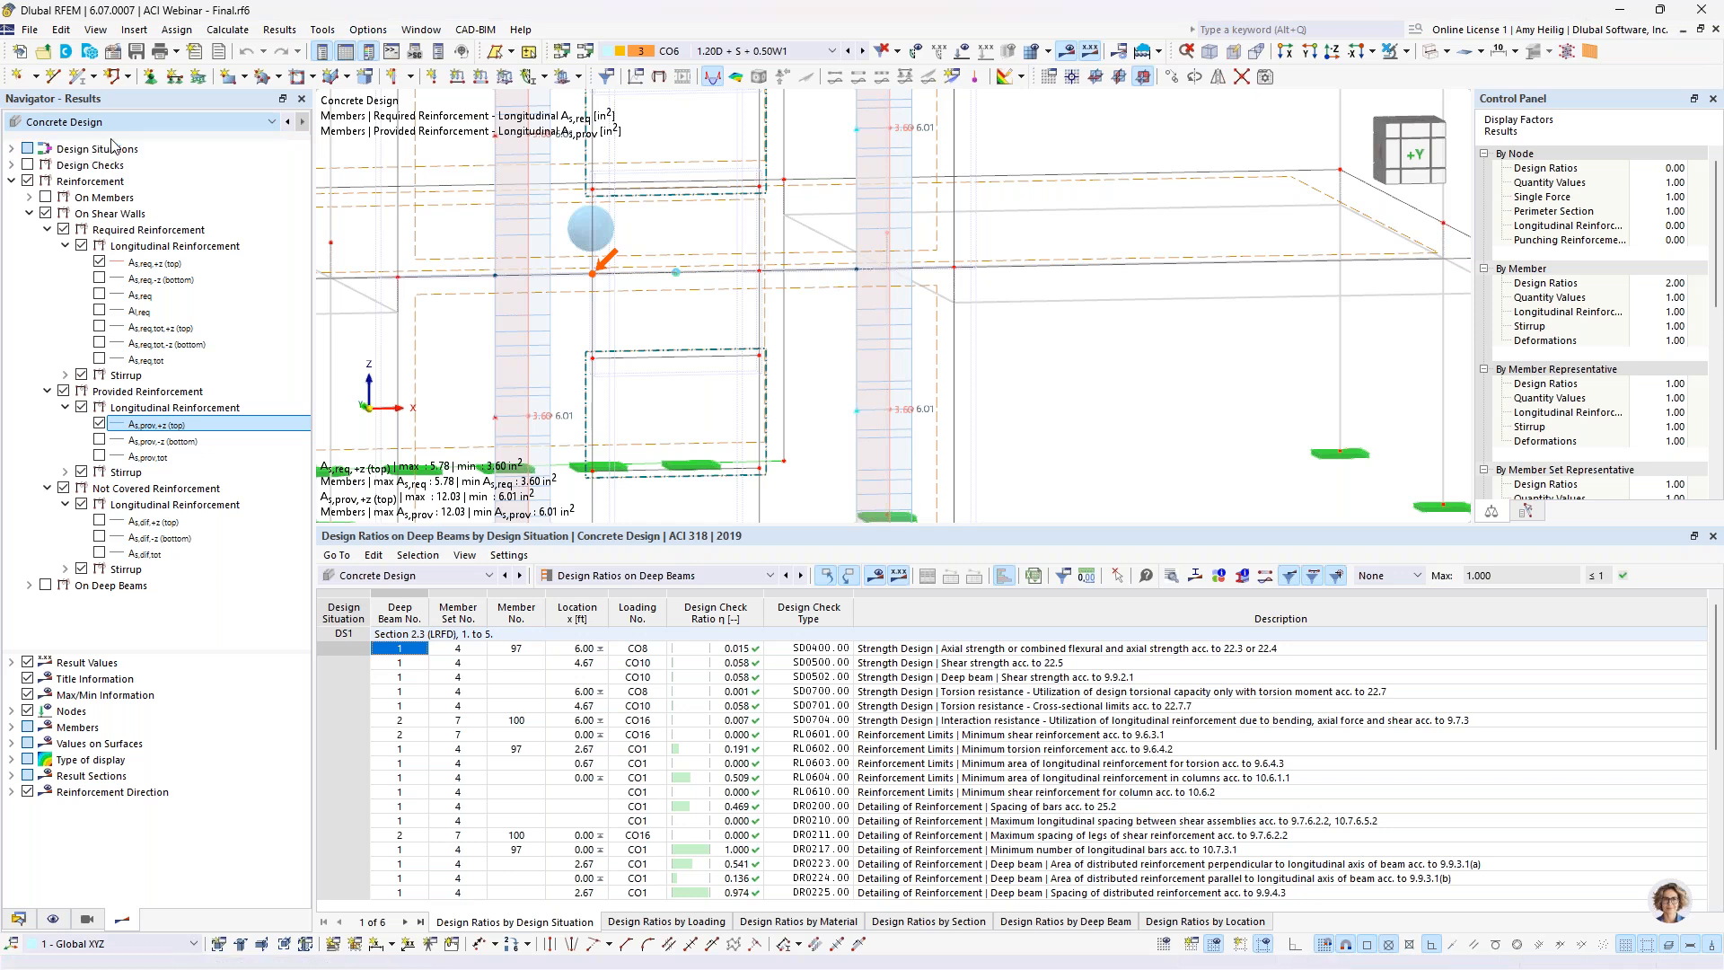
scroll(897, 303, down, 6)
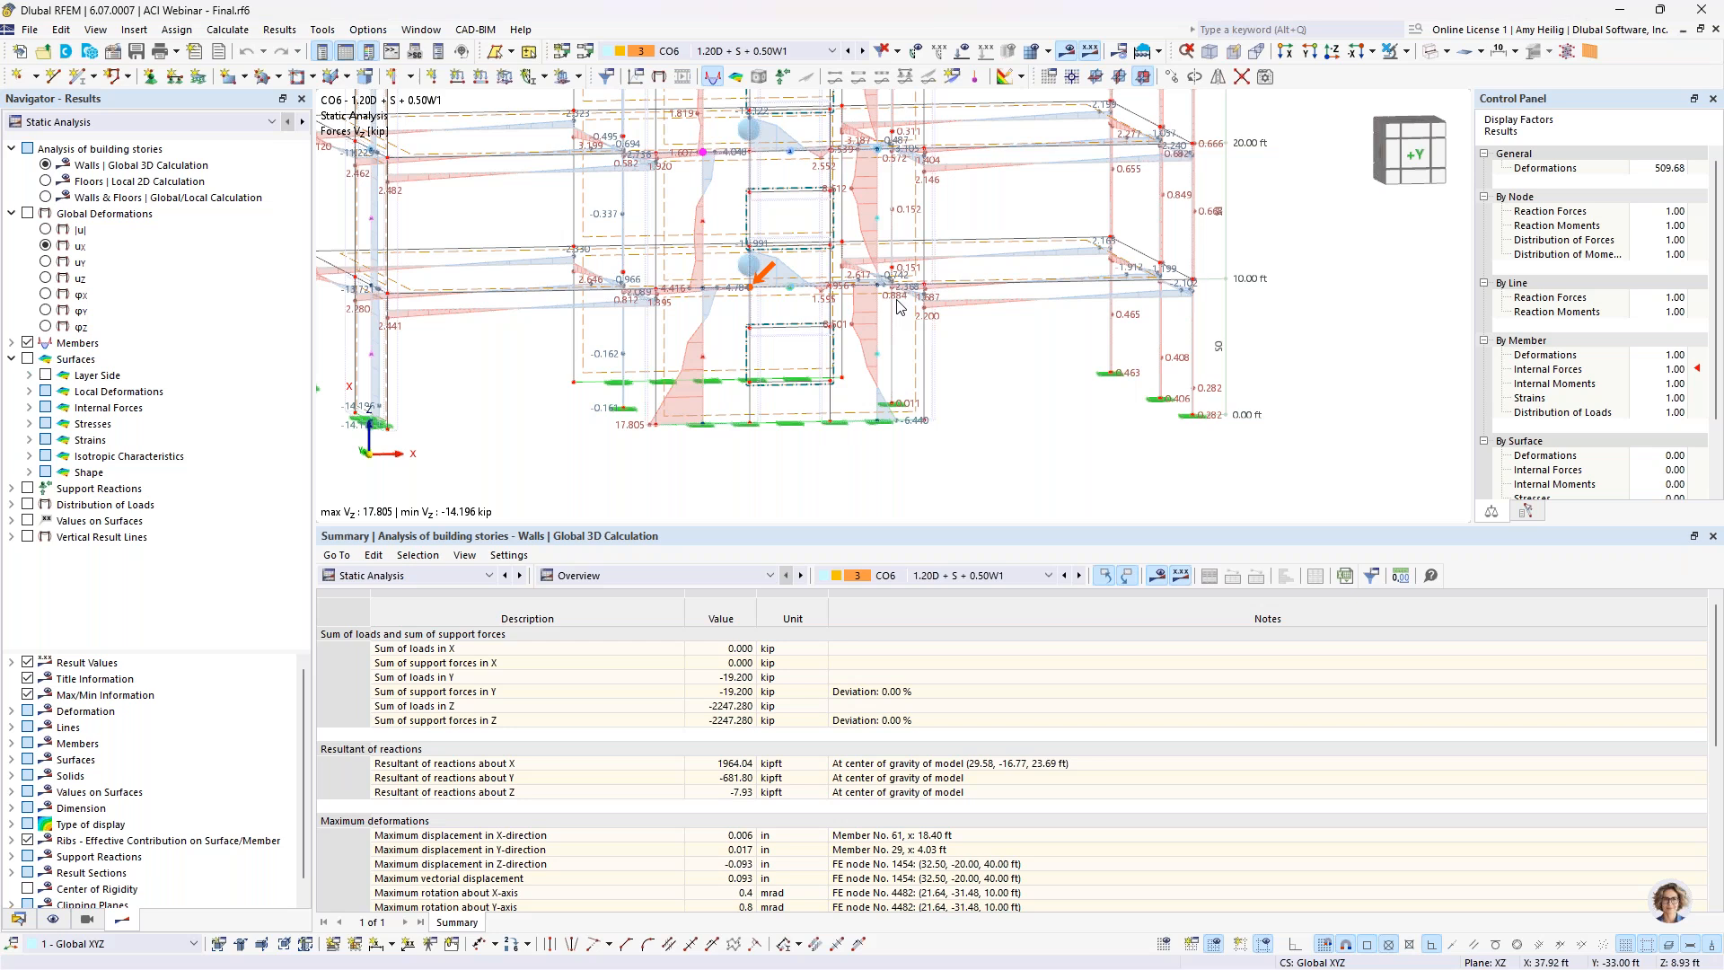
scroll(970, 346, down, 3)
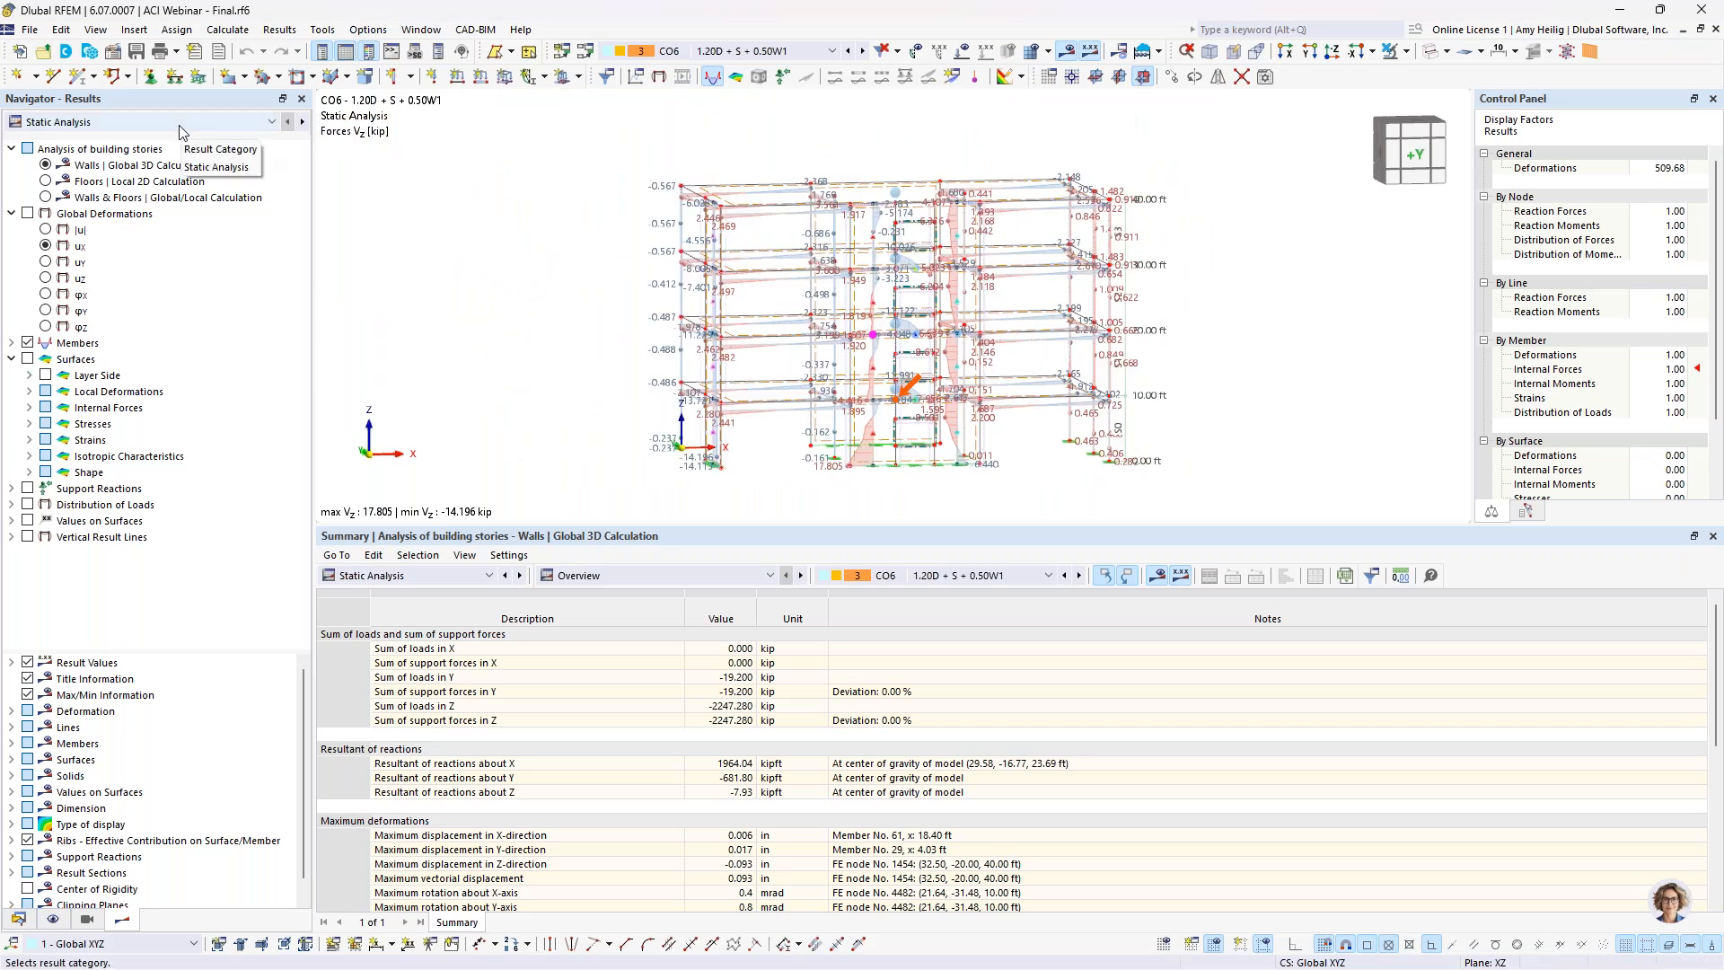
click(765, 51)
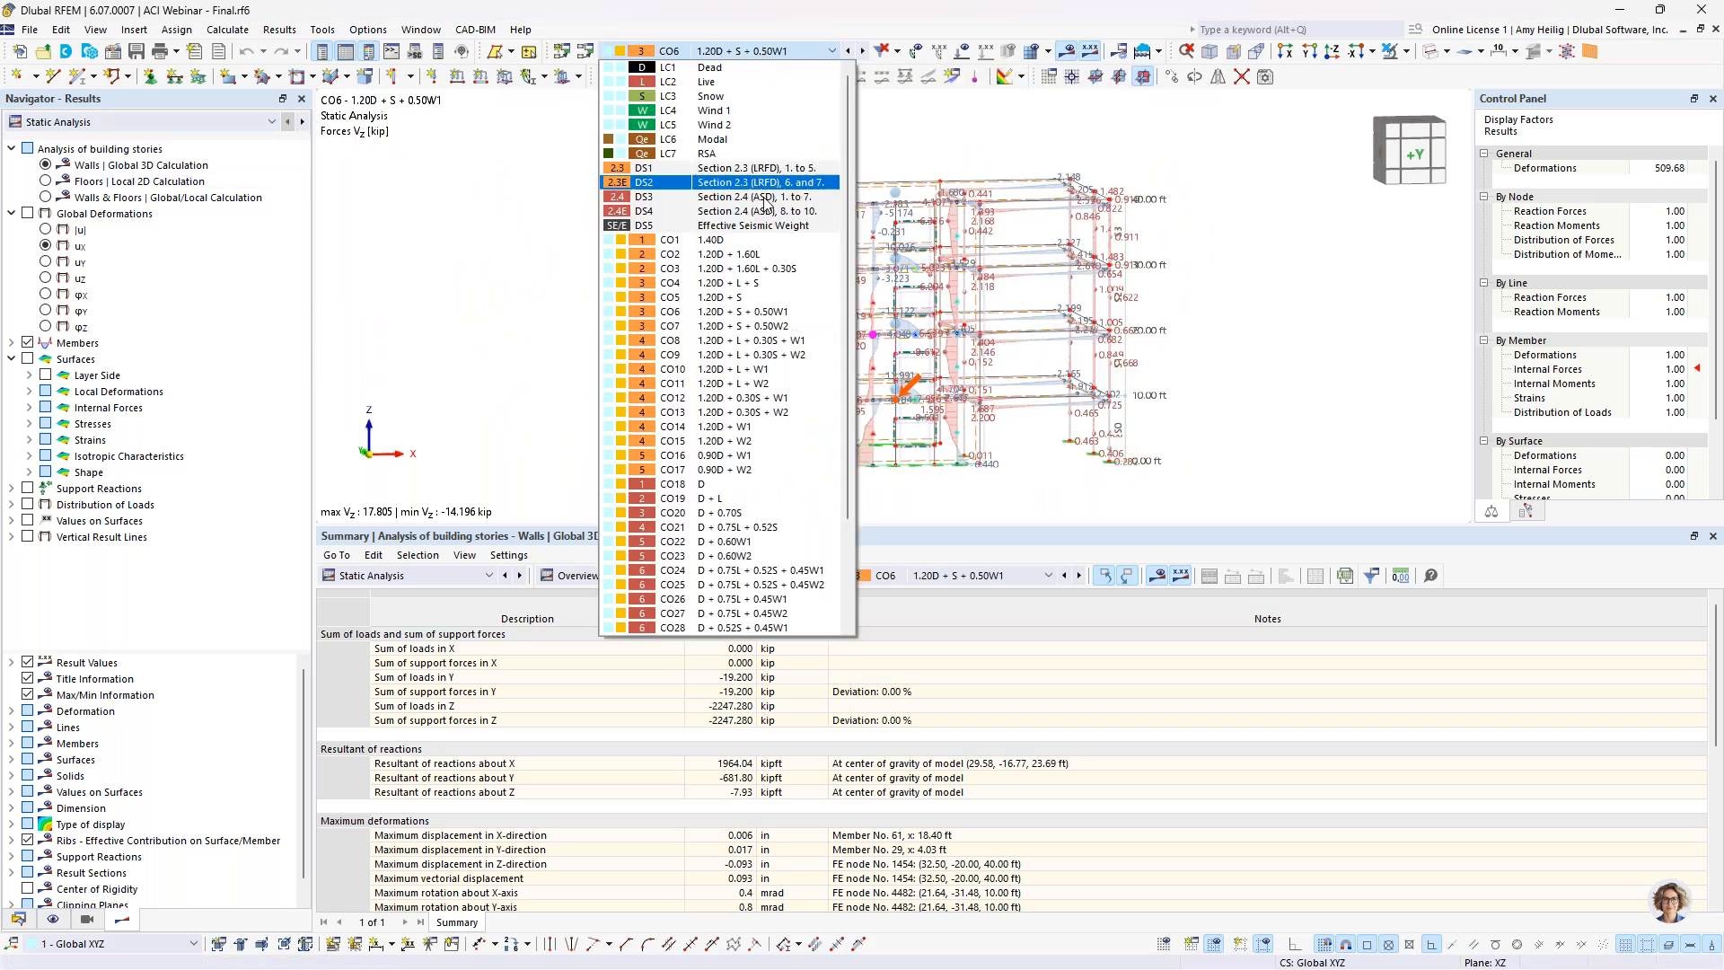
click(720, 314)
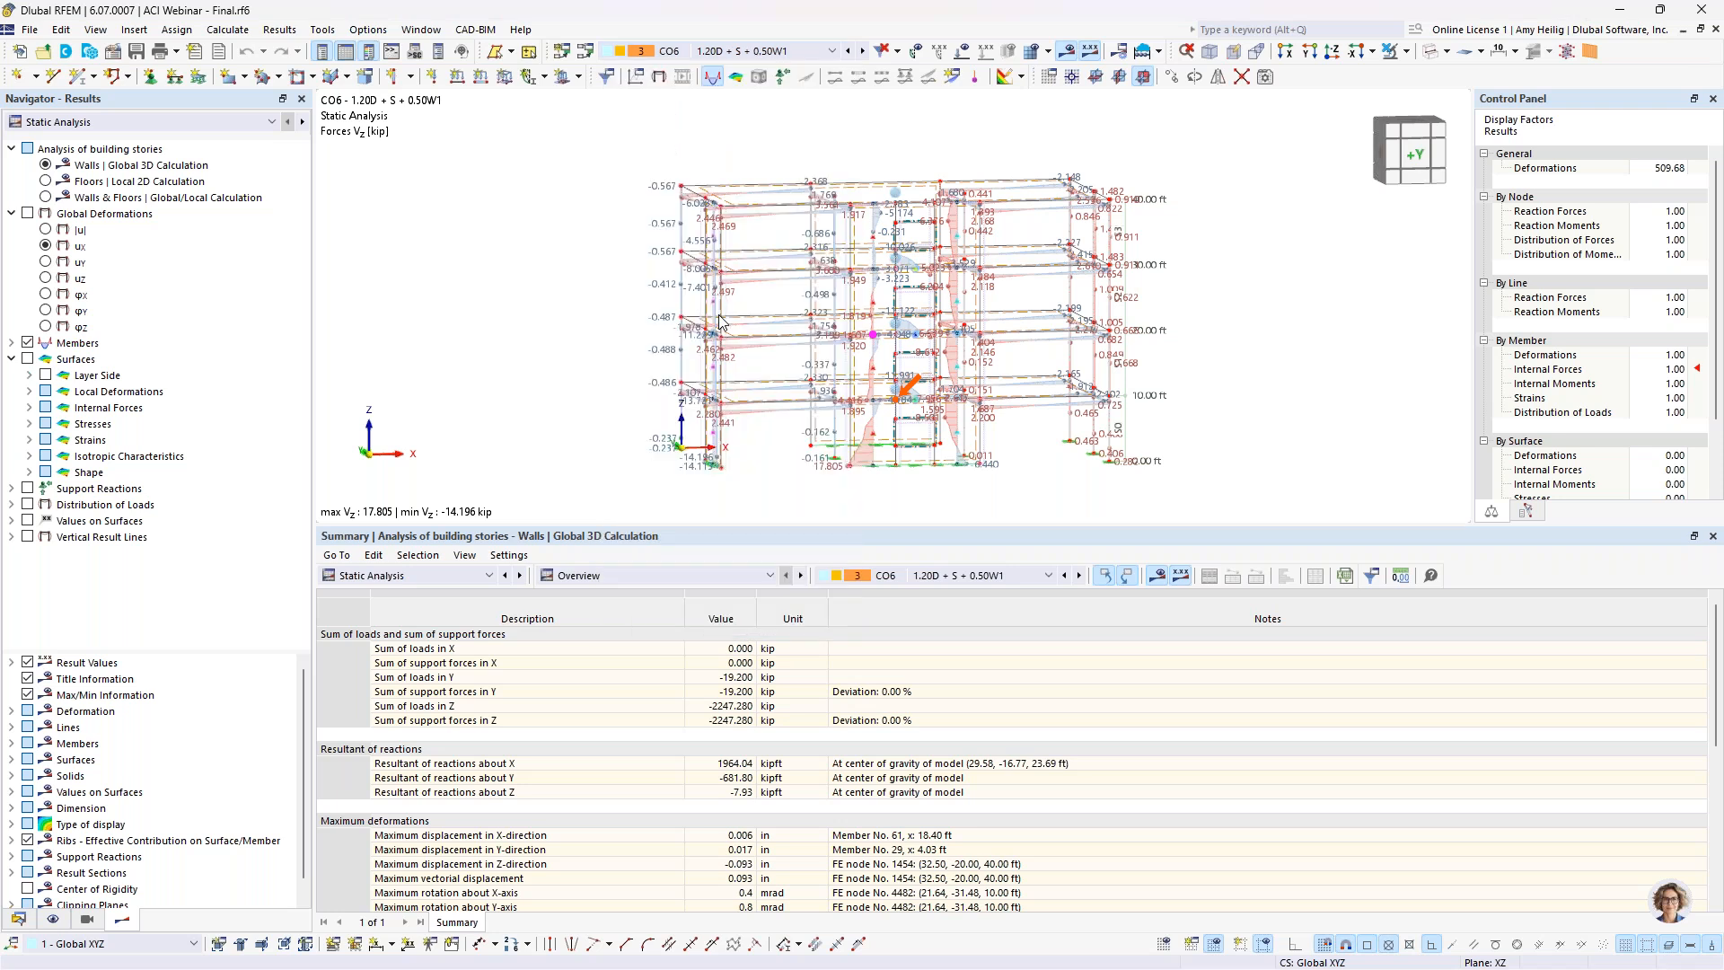
Step: Display the total global deformations |u| on the building in an isometric view with the result values hidden
click(28, 214)
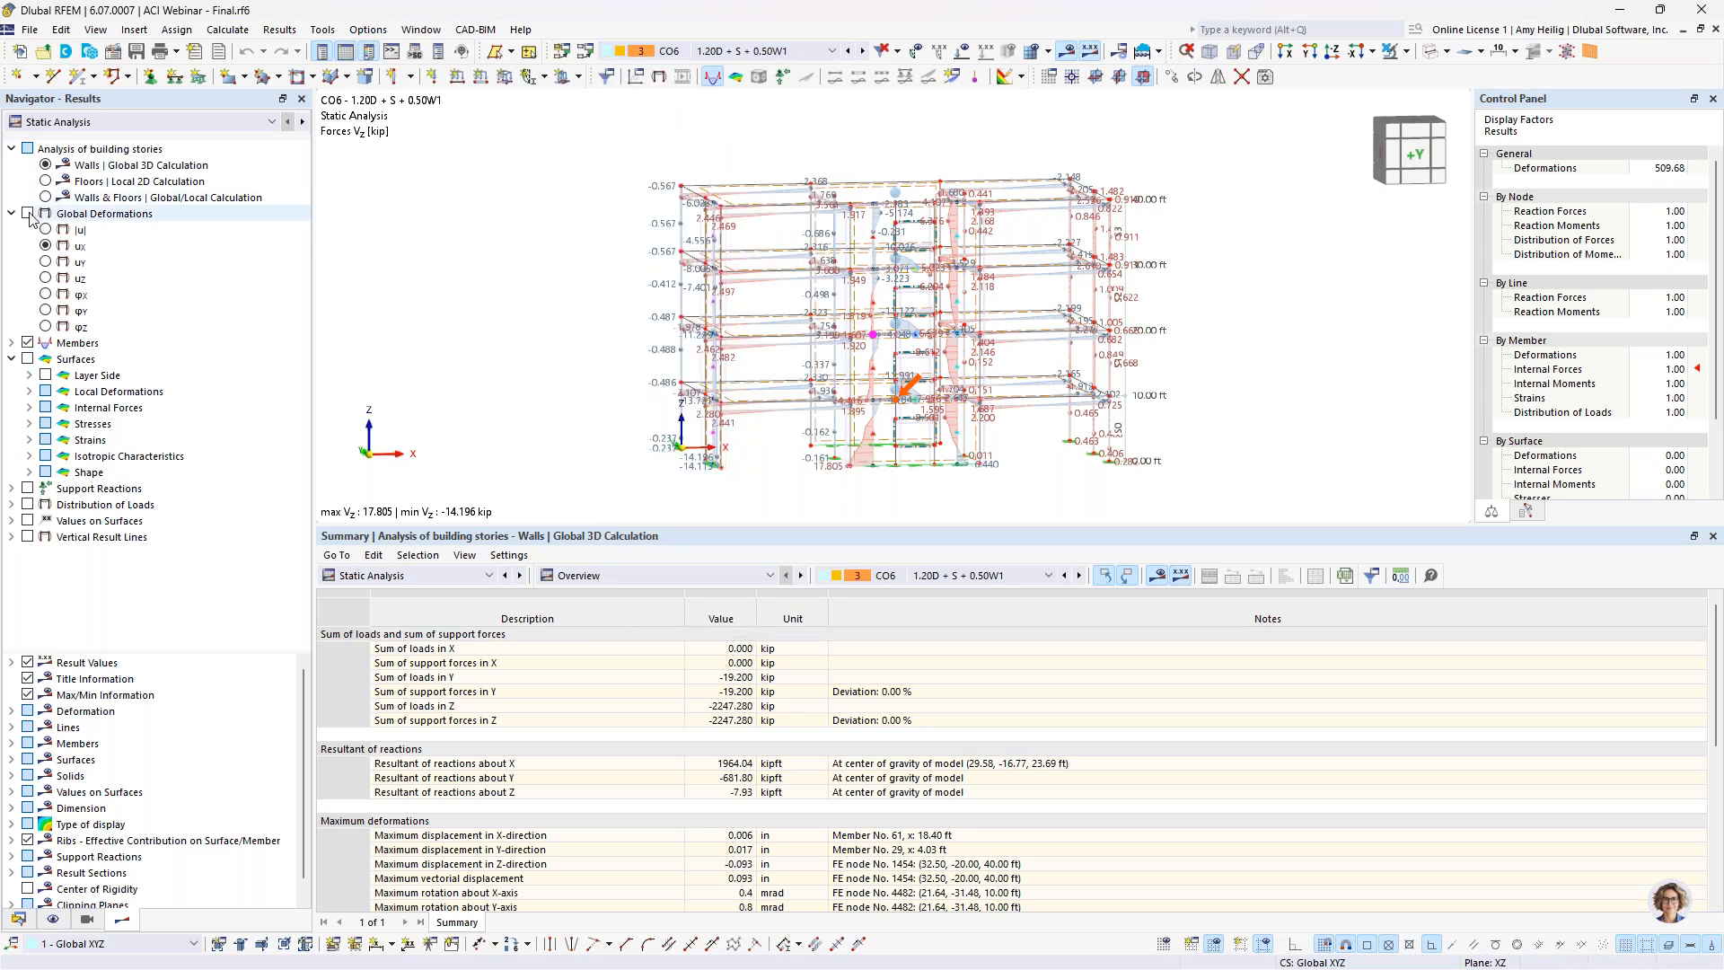
click(46, 231)
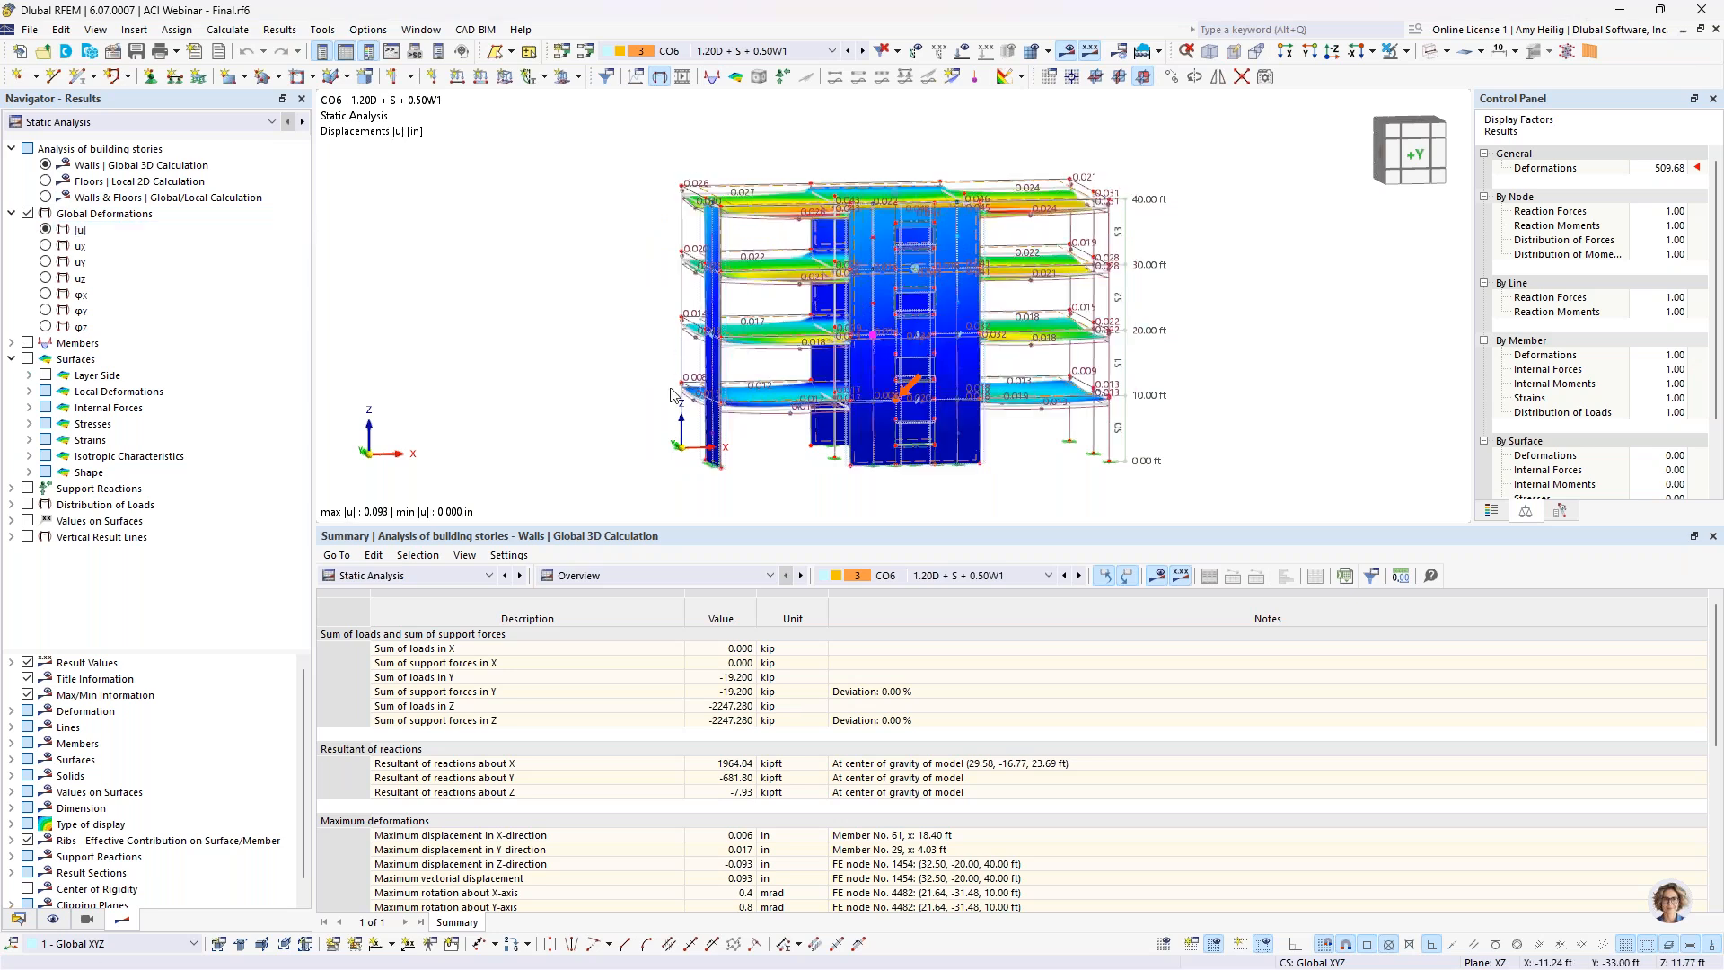
ctrl+middle_drag(643, 360, 648, 371)
ctrl+middle_drag(1308, 355, 1158, 356)
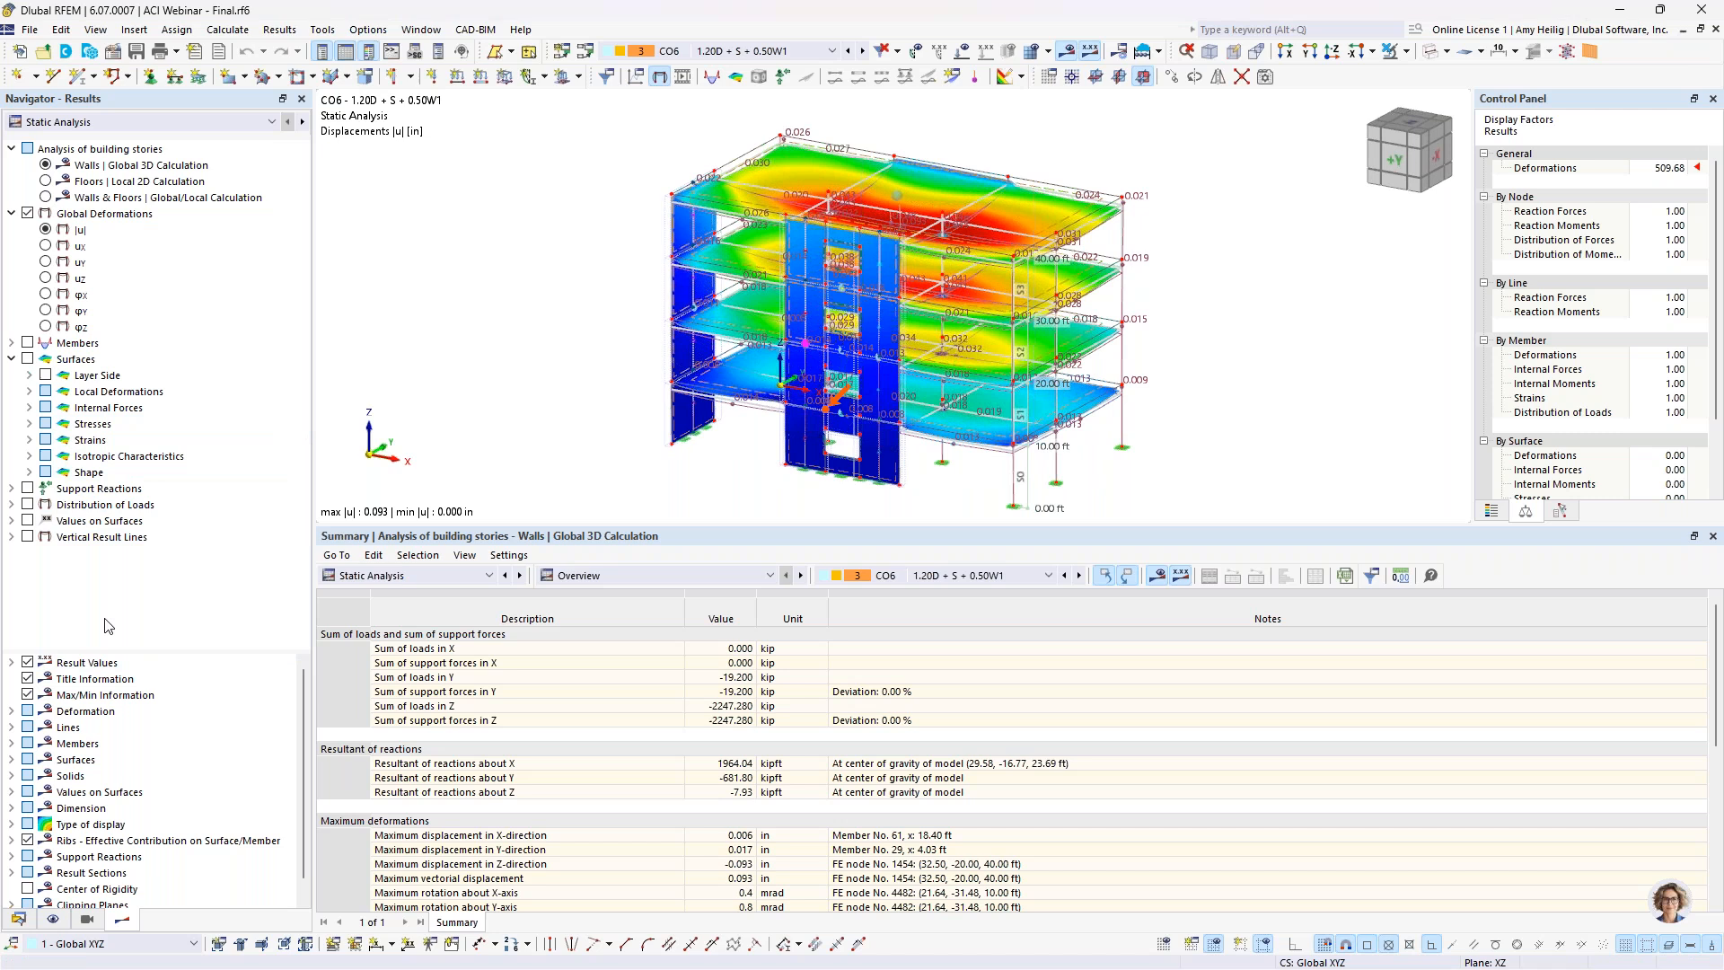
click(27, 662)
click(28, 662)
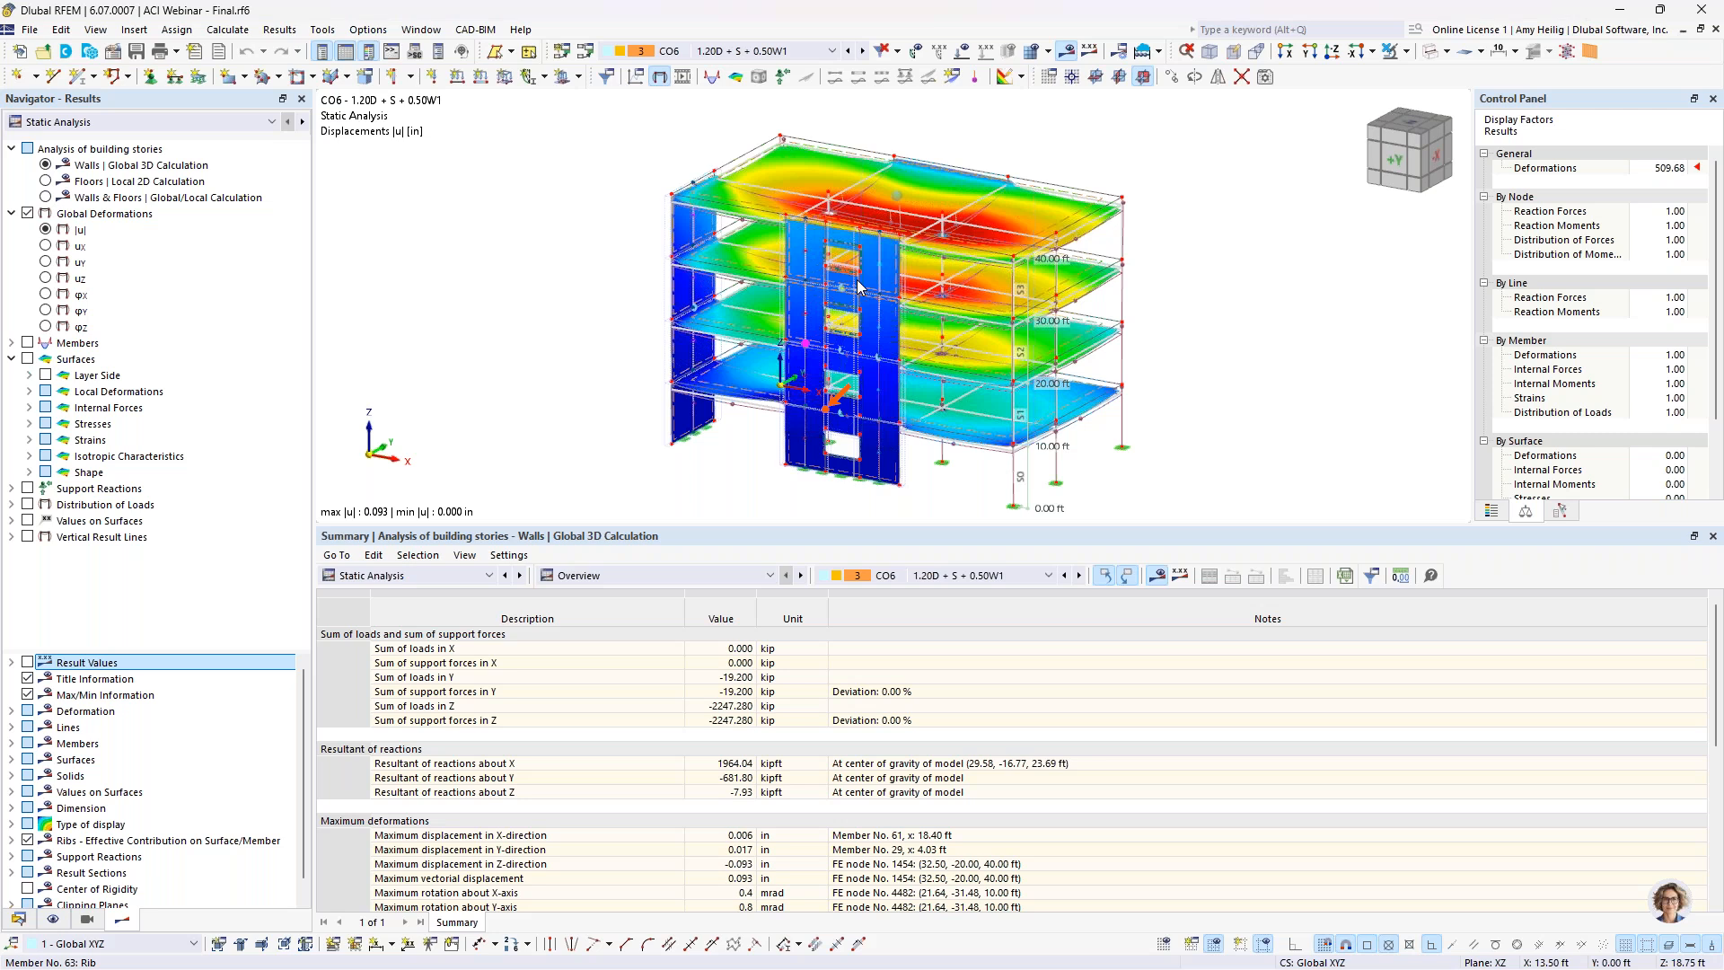
click(833, 52)
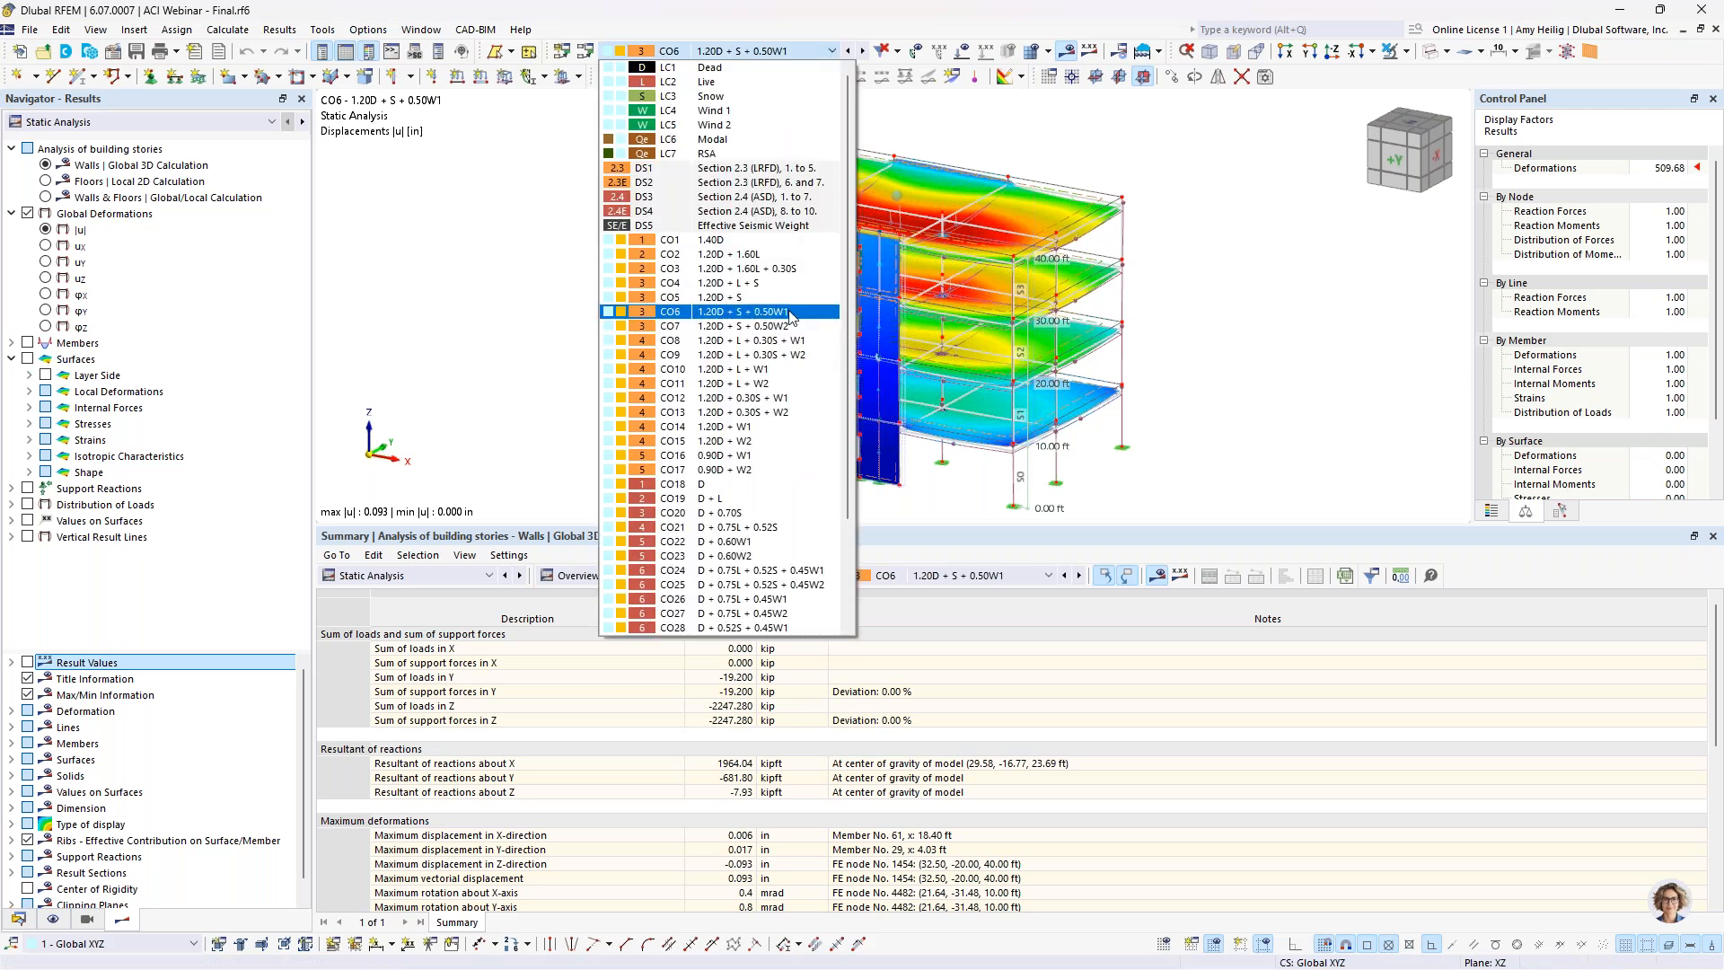
click(465, 354)
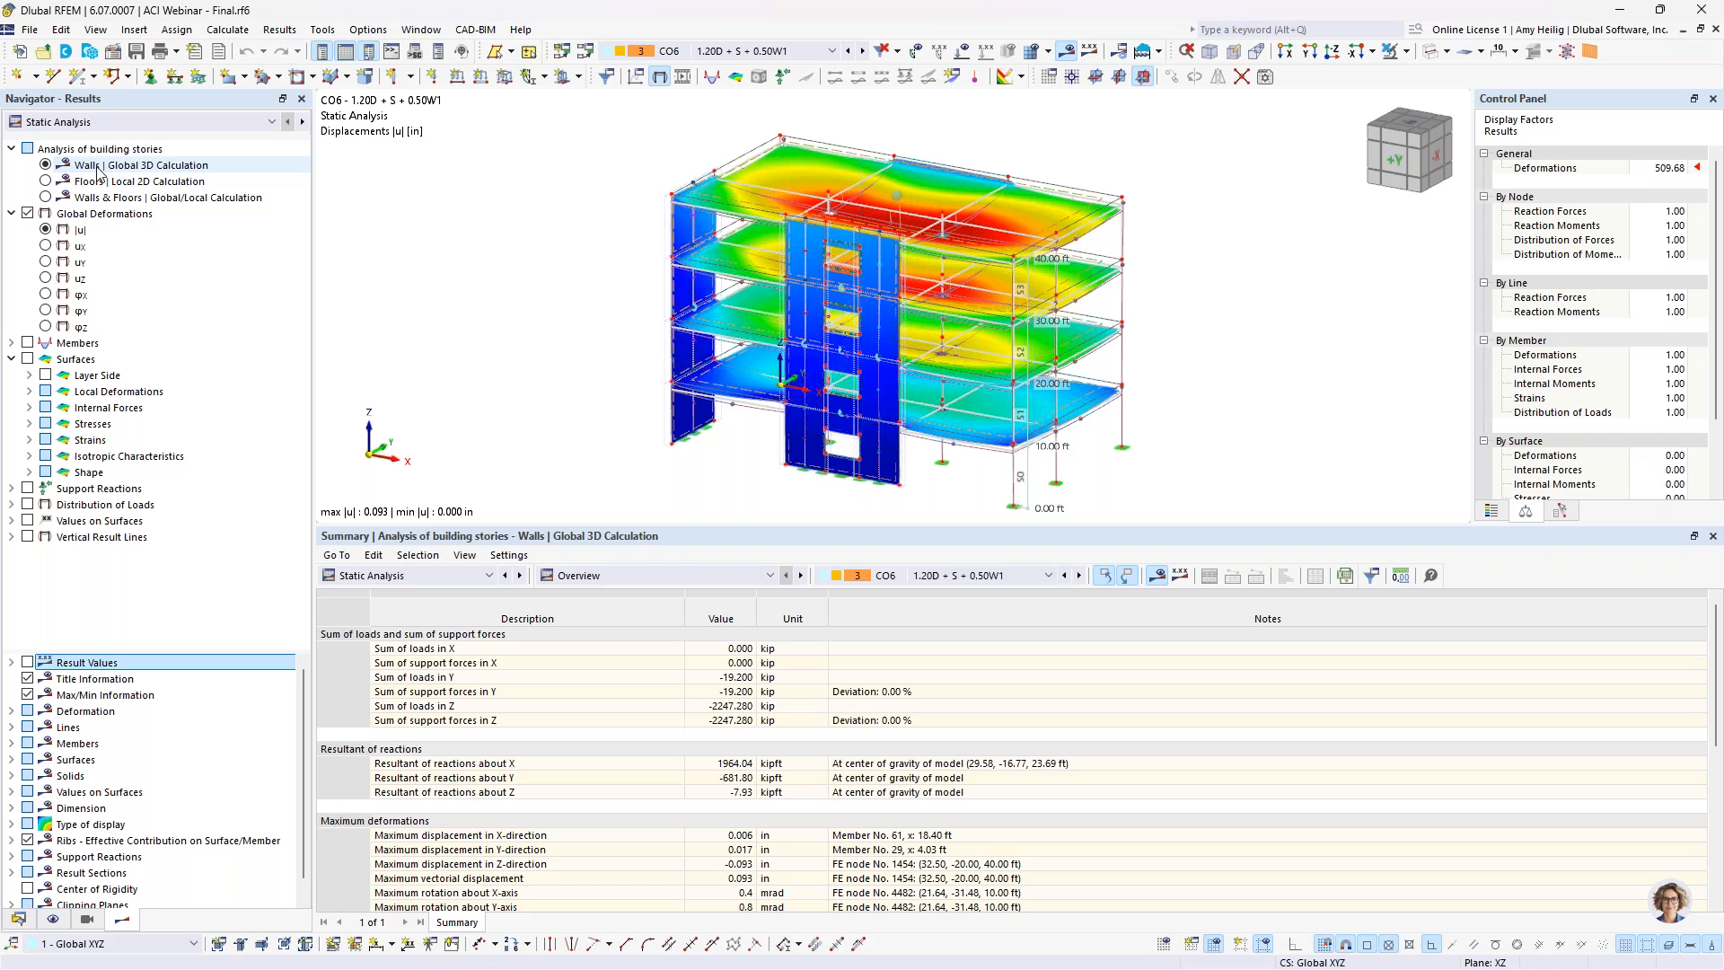
Step: Display the deformations from the Floors | Local 2D Calculation and look through the available load cases and combinations
click(45, 181)
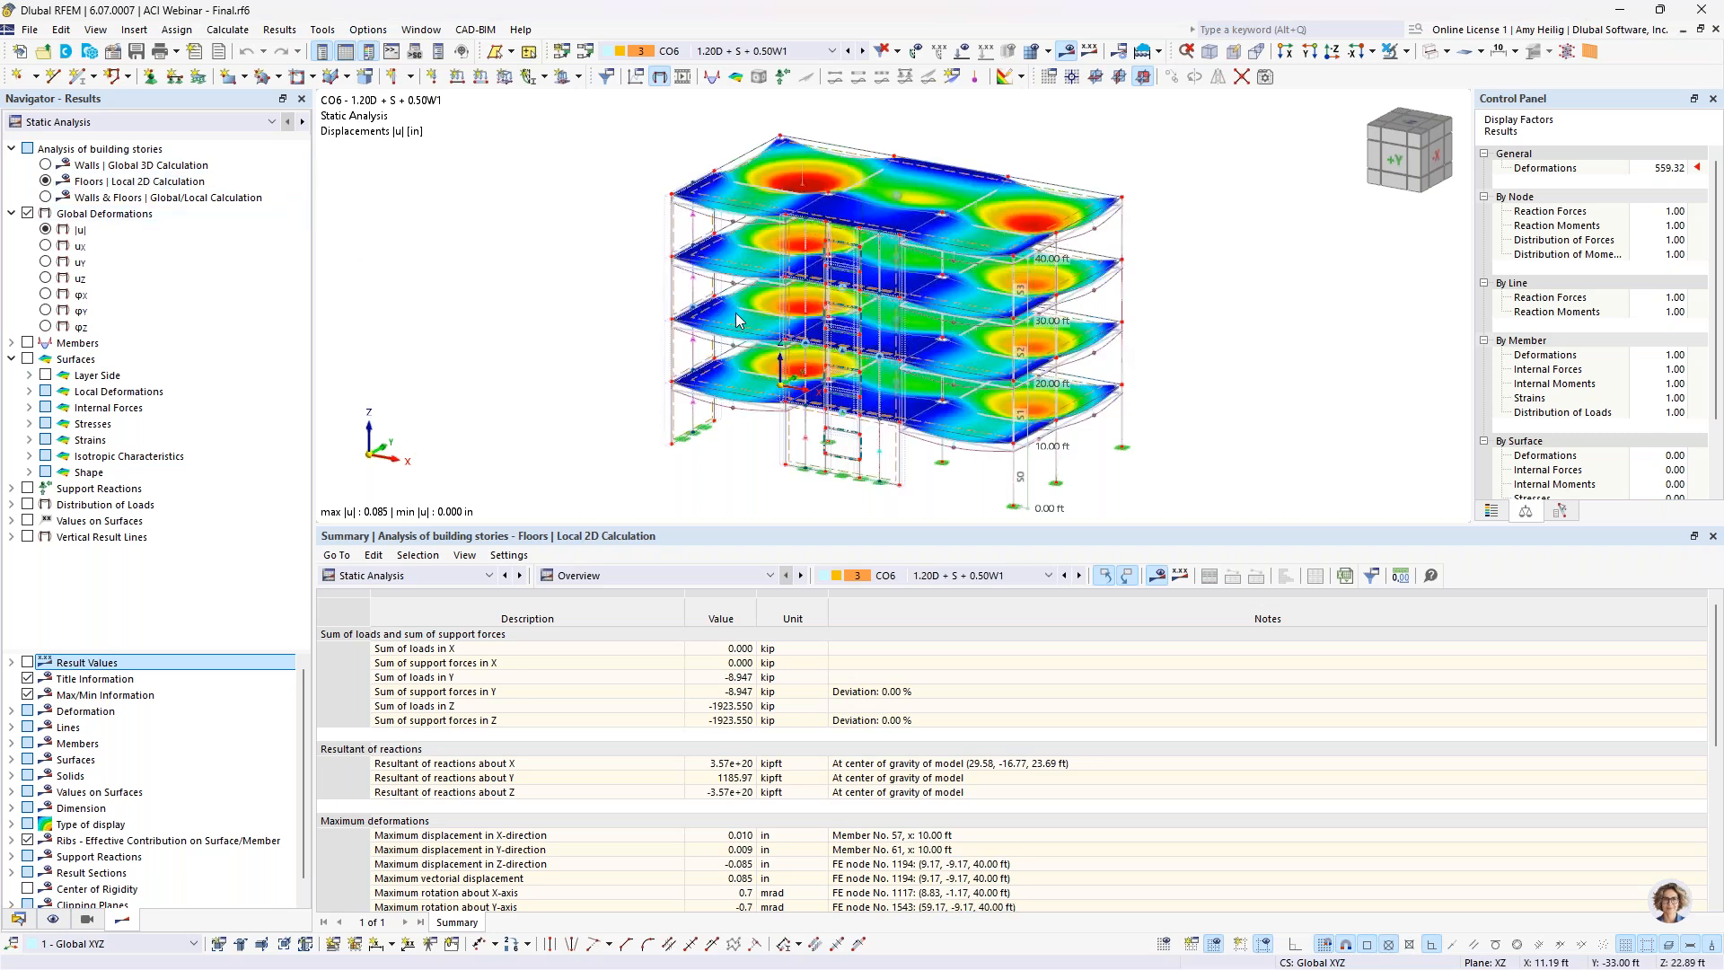
mouse_move(645, 397)
ctrl+middle_down()
mouse_move(643, 358)
mouse_move(658, 377)
ctrl+middle_up()
scroll(659, 350, up, 1)
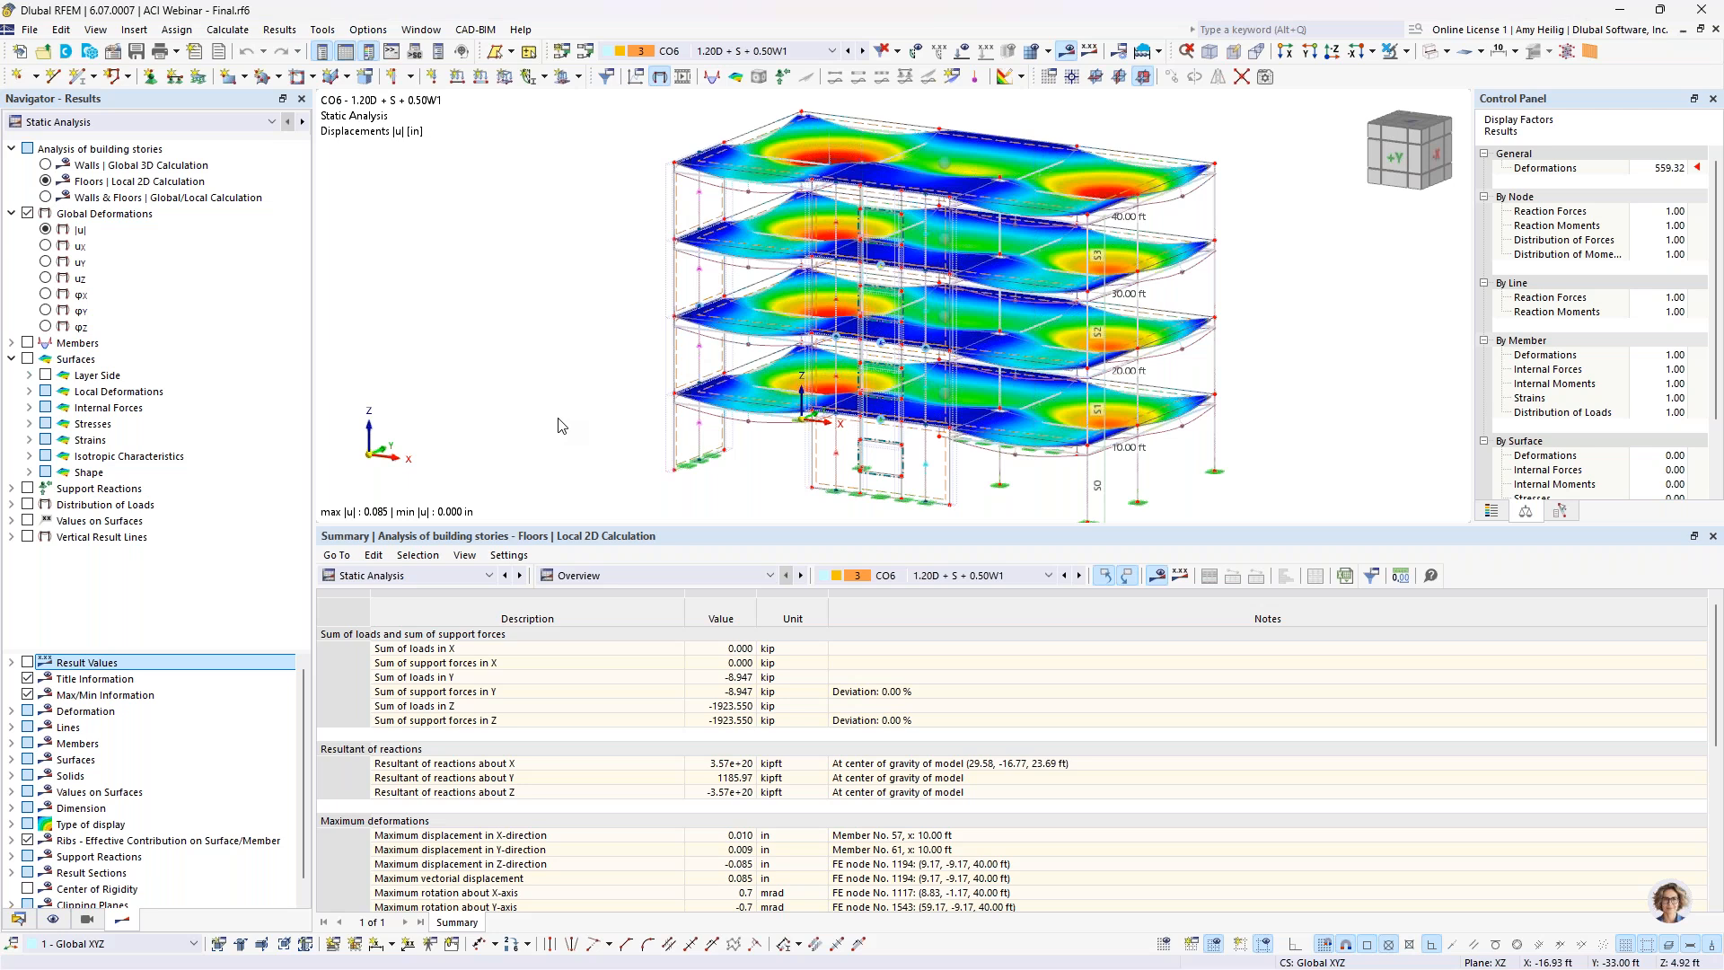
click(745, 50)
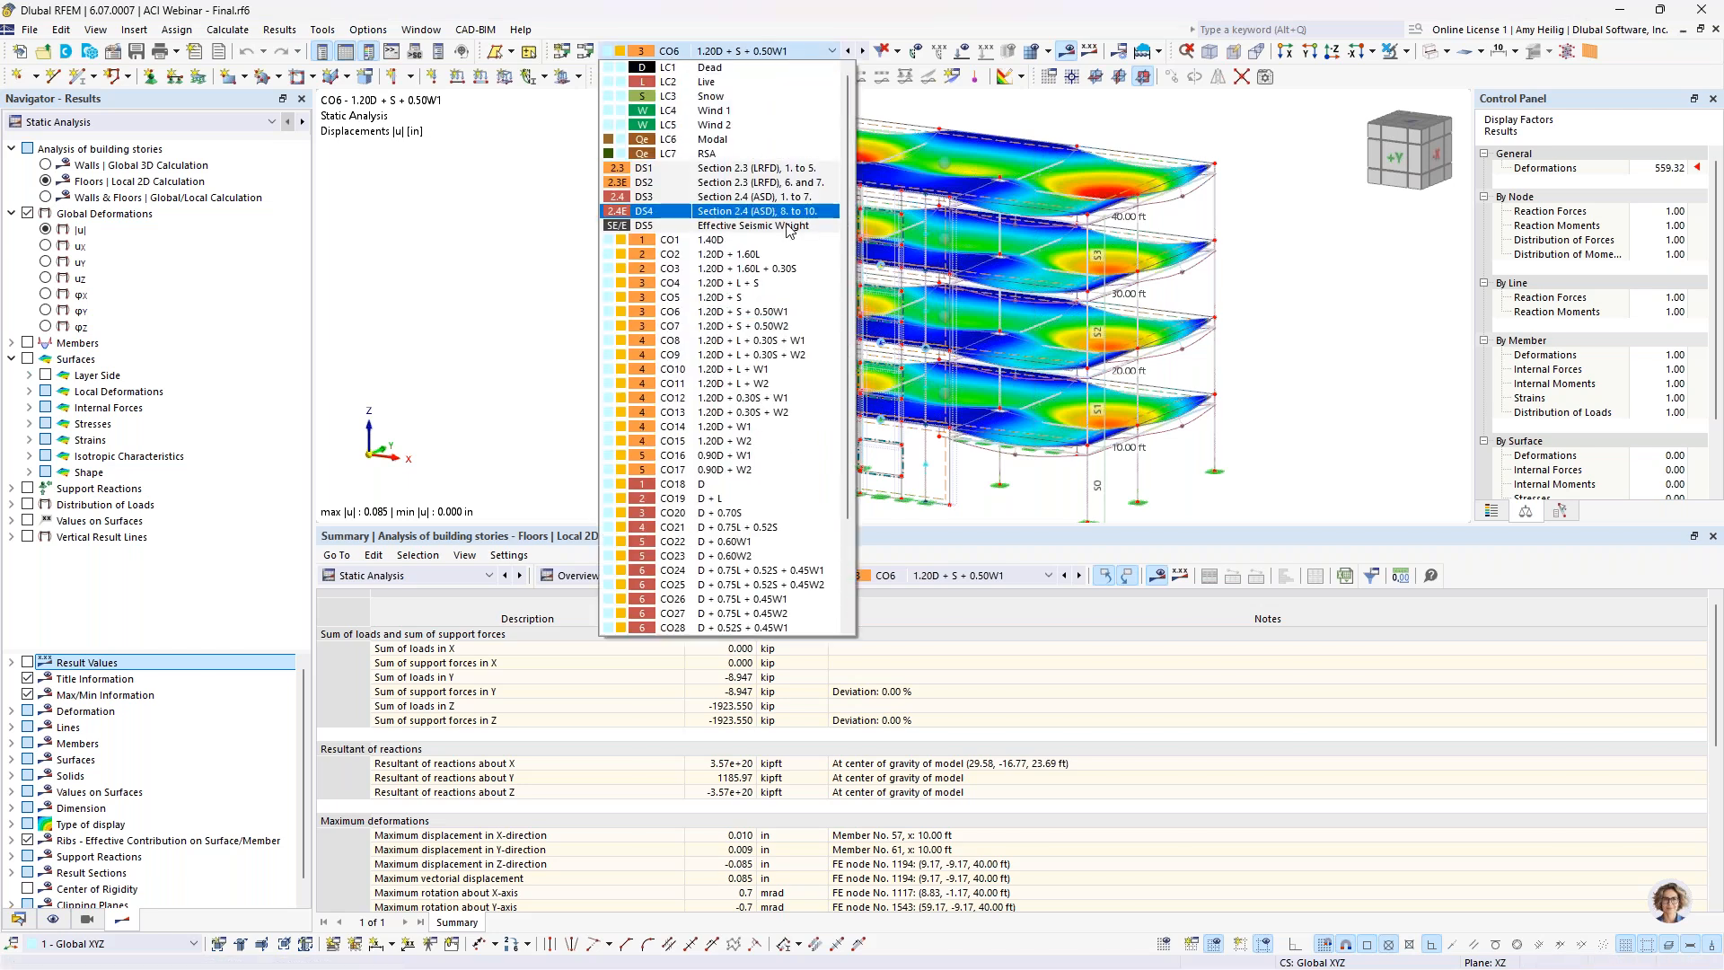
click(494, 324)
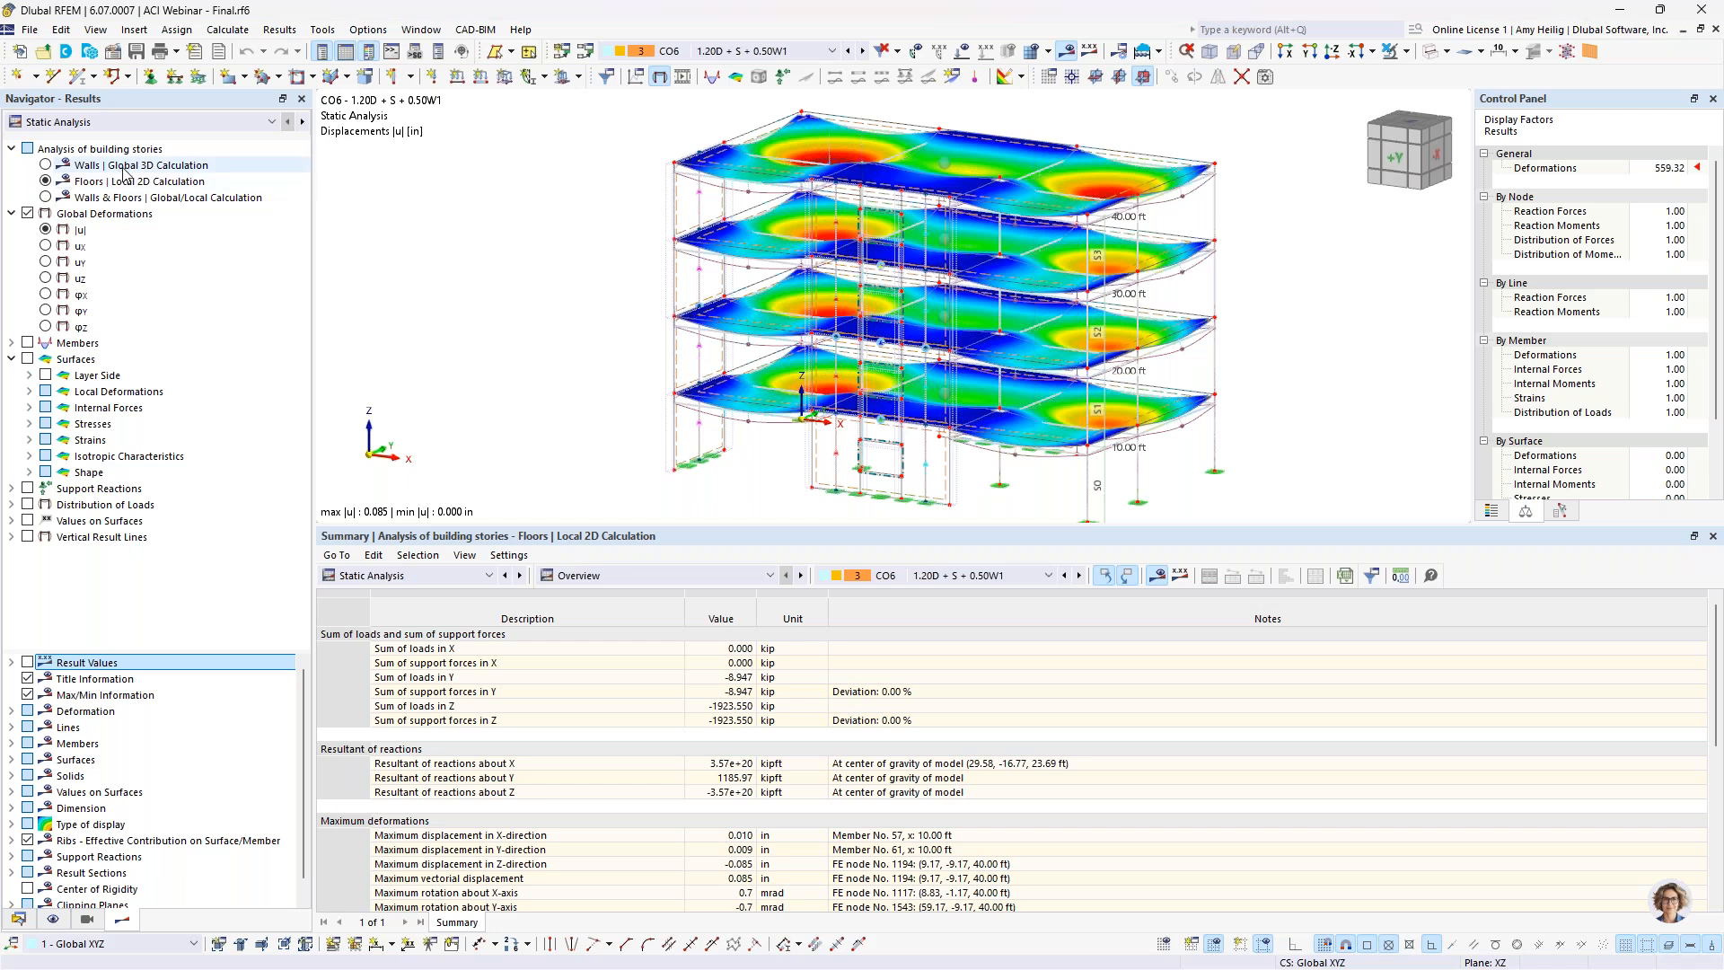
Step: Display the deformations from the Walls & Floors | Global/Local Calculation and enlarge the model view above the results table
click(46, 198)
click(46, 198)
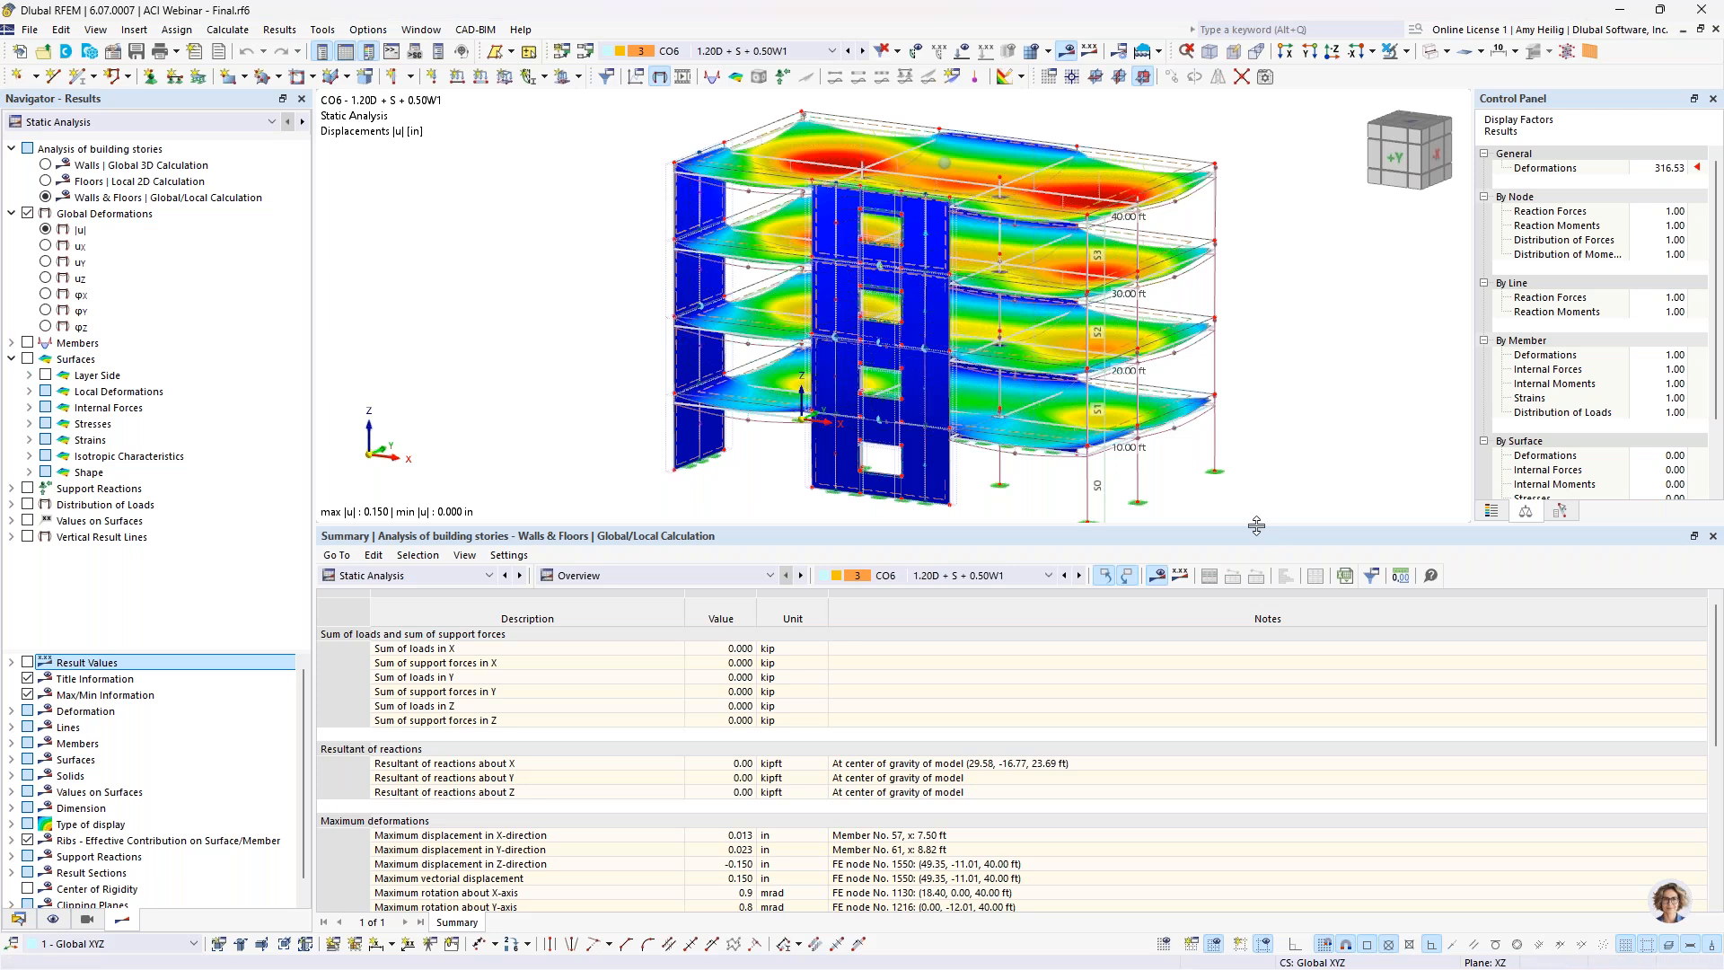
drag(1256, 526, 1256, 626)
ctrl+middle_drag(1320, 460, 1247, 472)
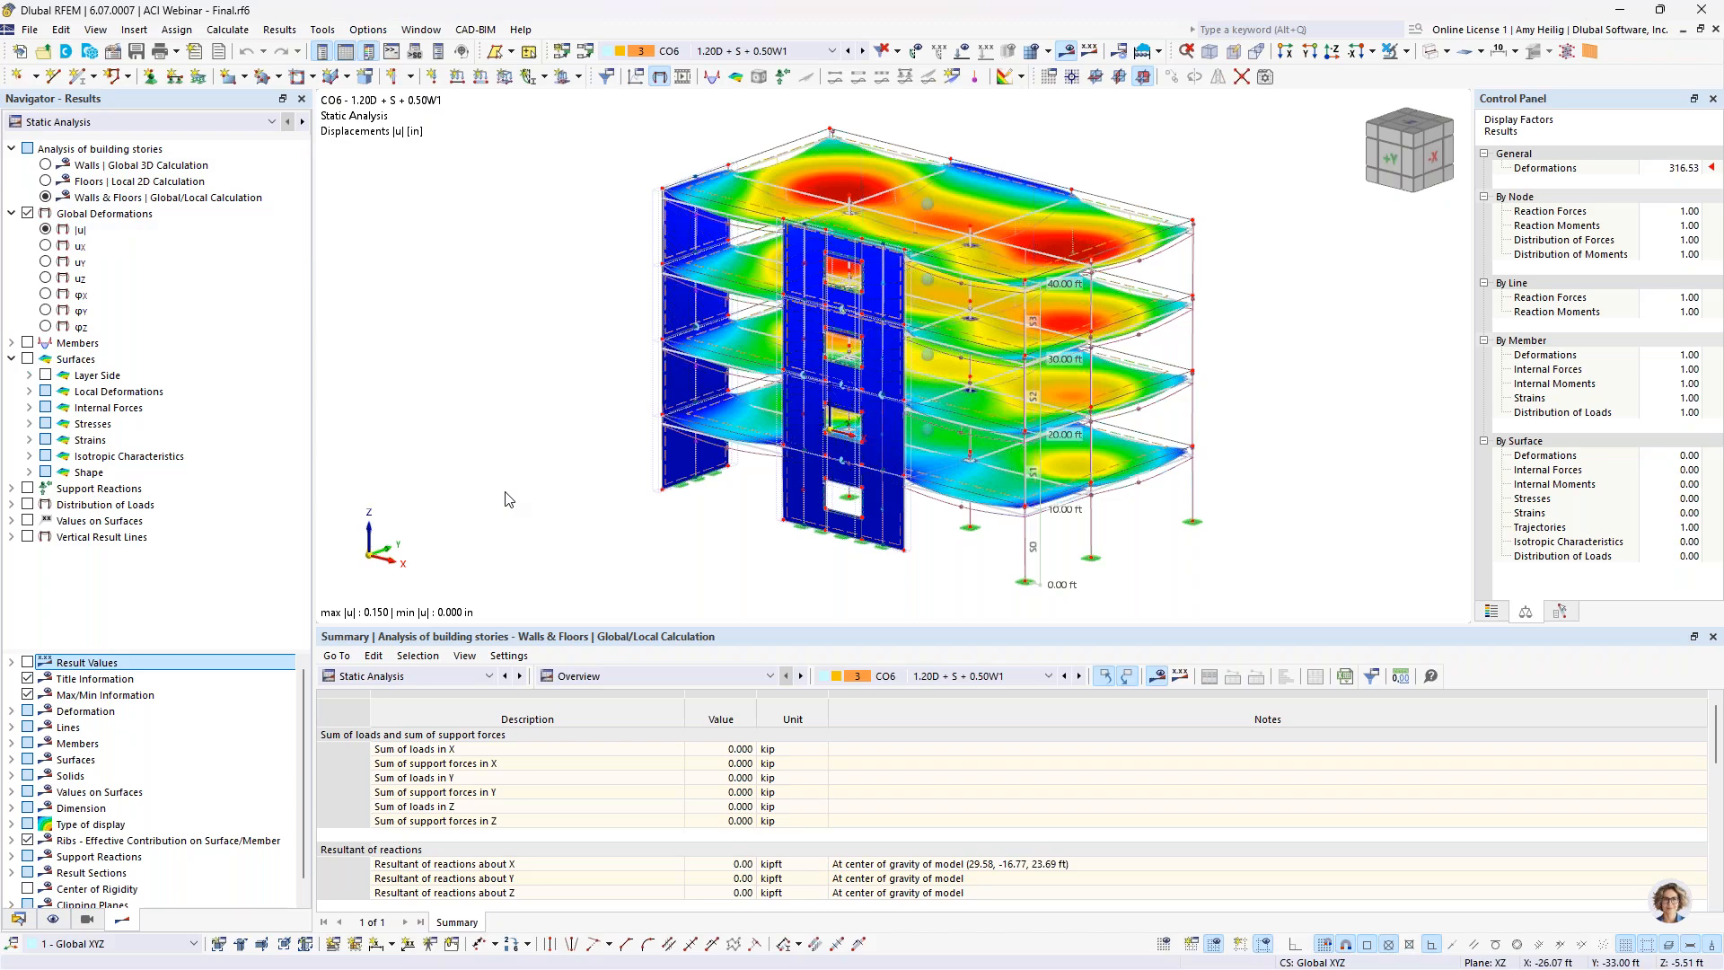
Step: Switch to the PowerPoint slide show and advance to the slide on ACI 318 concrete design future developments
key(super+Tab)
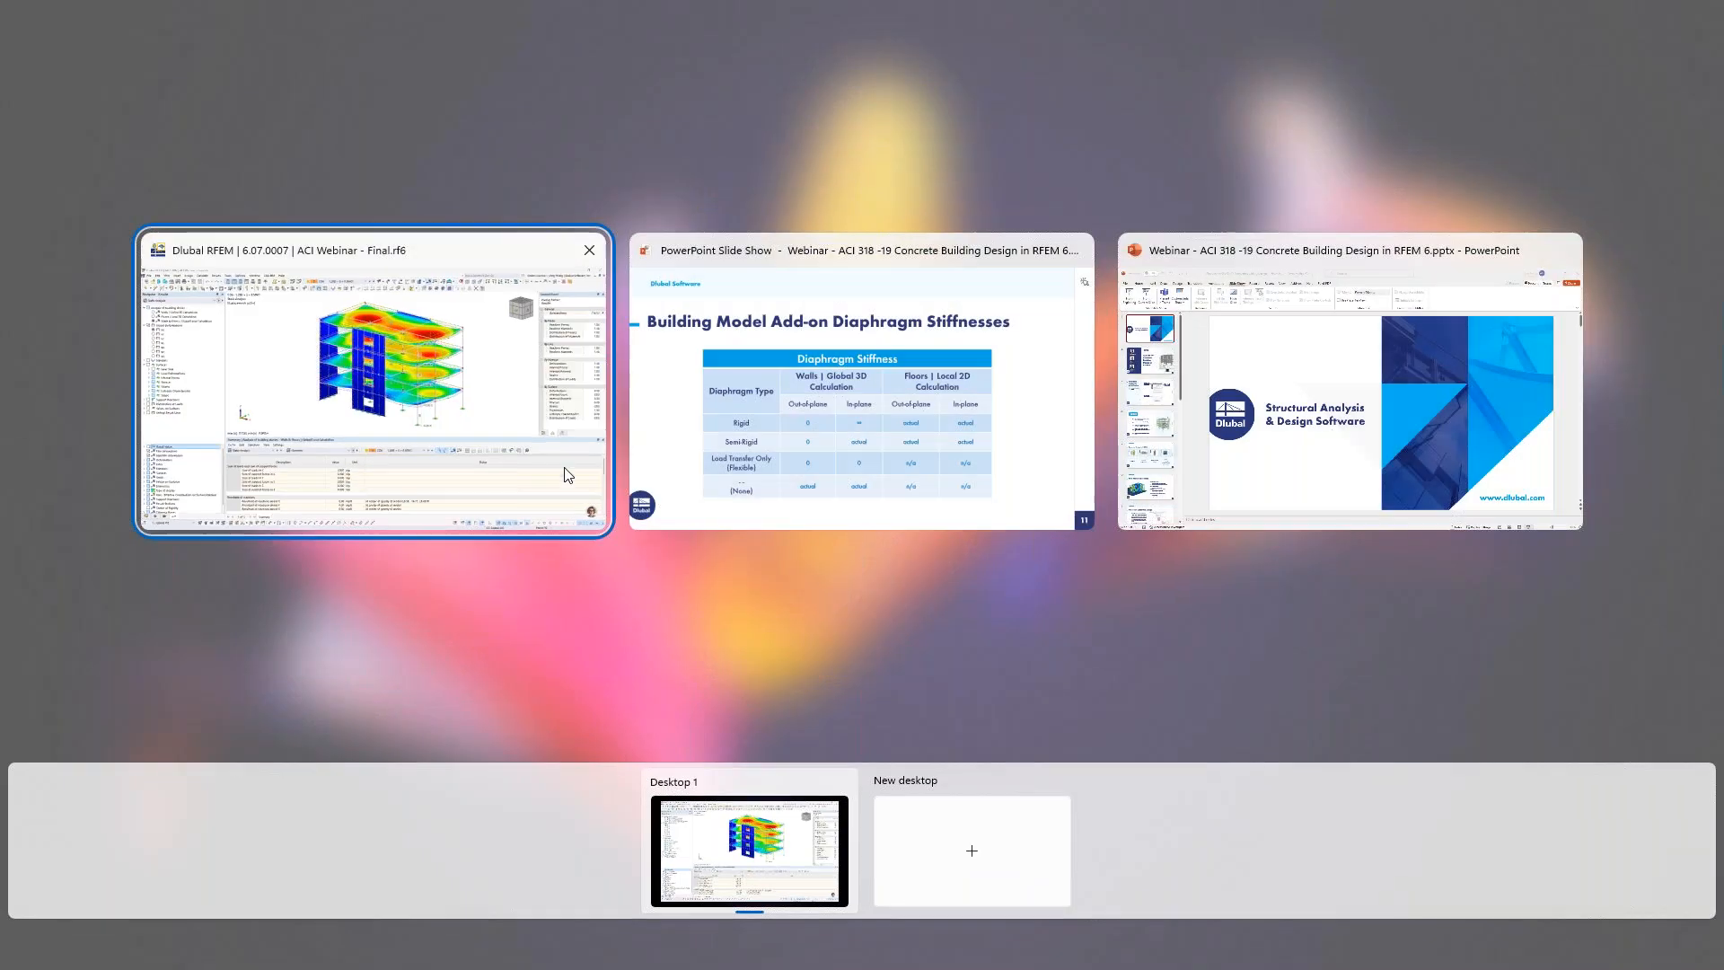
click(870, 395)
key(Right)
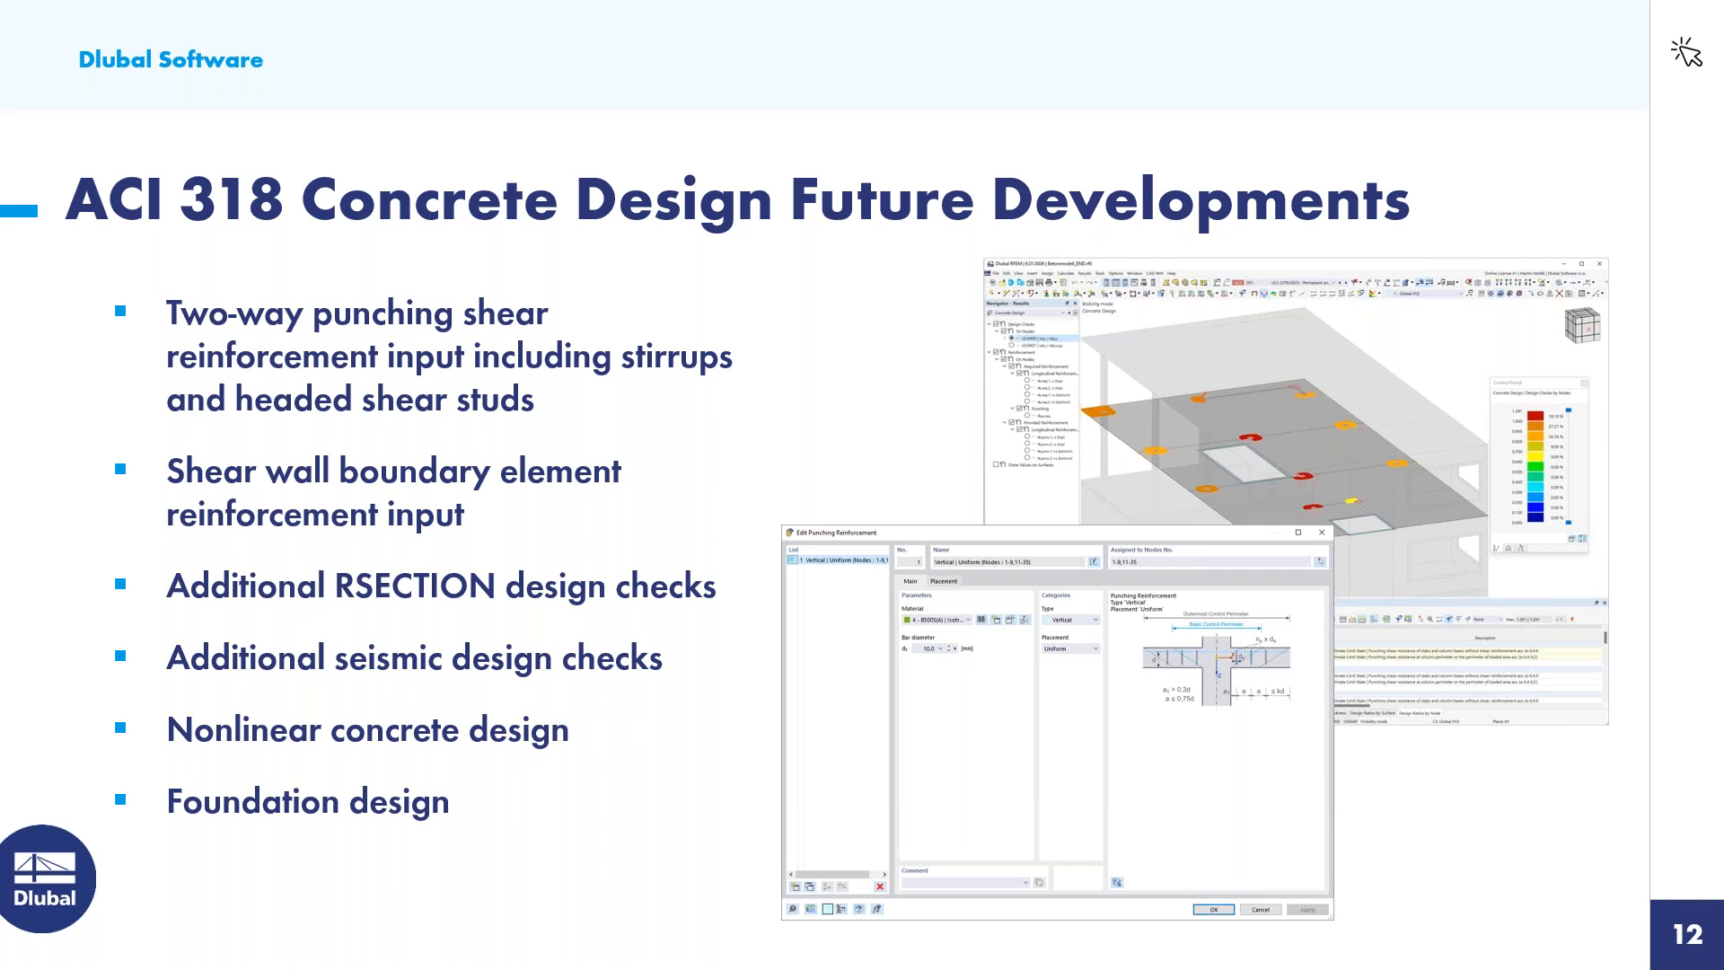